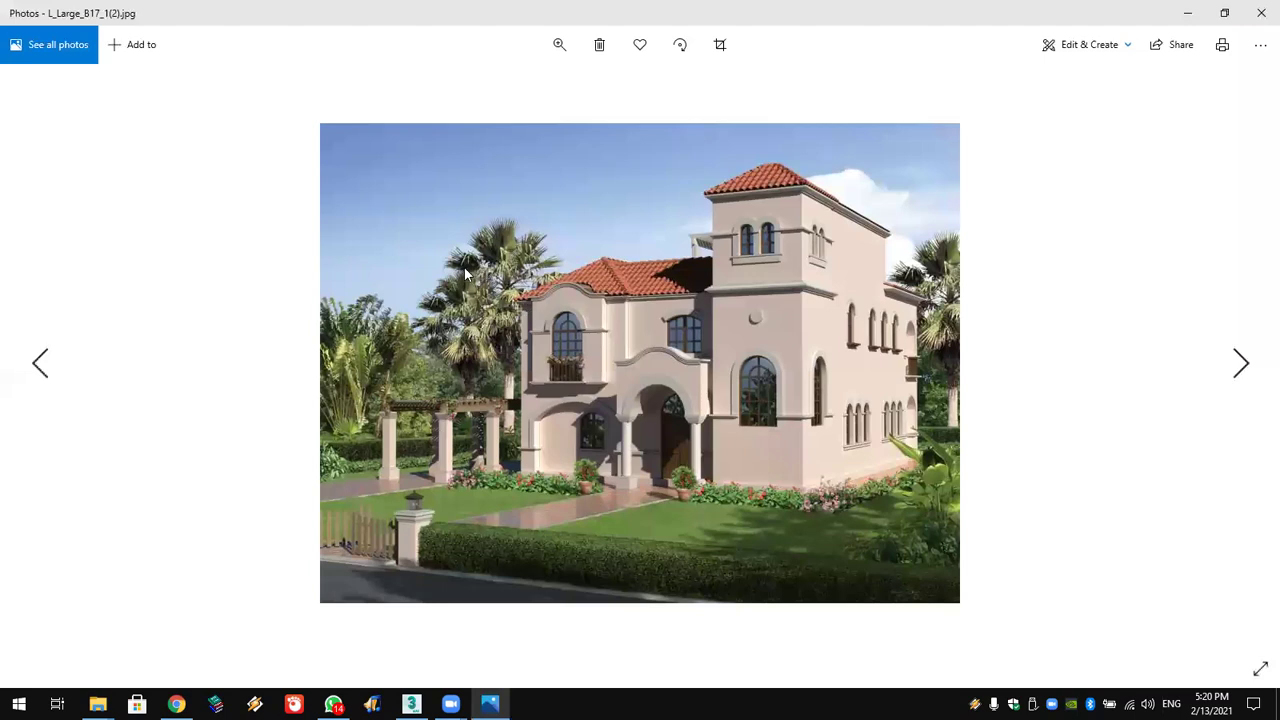
Step: Switch to 3ds Max, maximize the Front viewport and draw a rectangle spline about 127 cm long and 87 cm wide
scroll(518, 437, "up", 2, "ctrl")
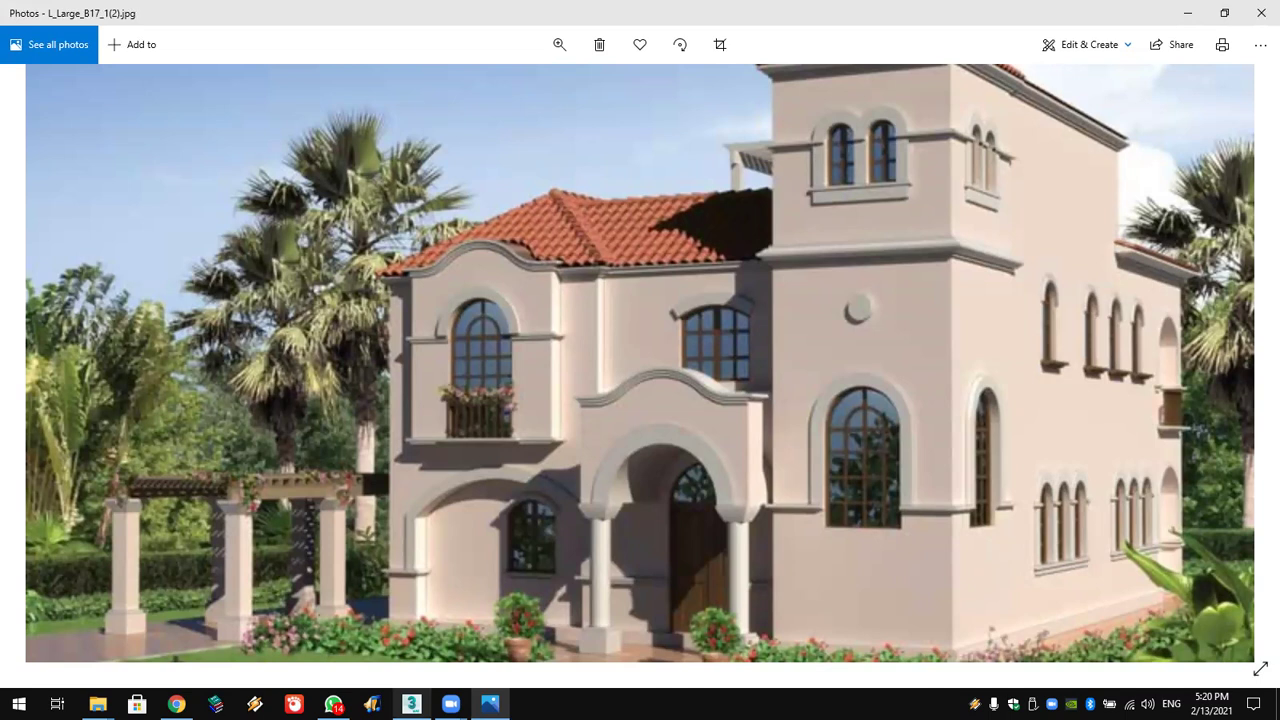
left_click(411, 704)
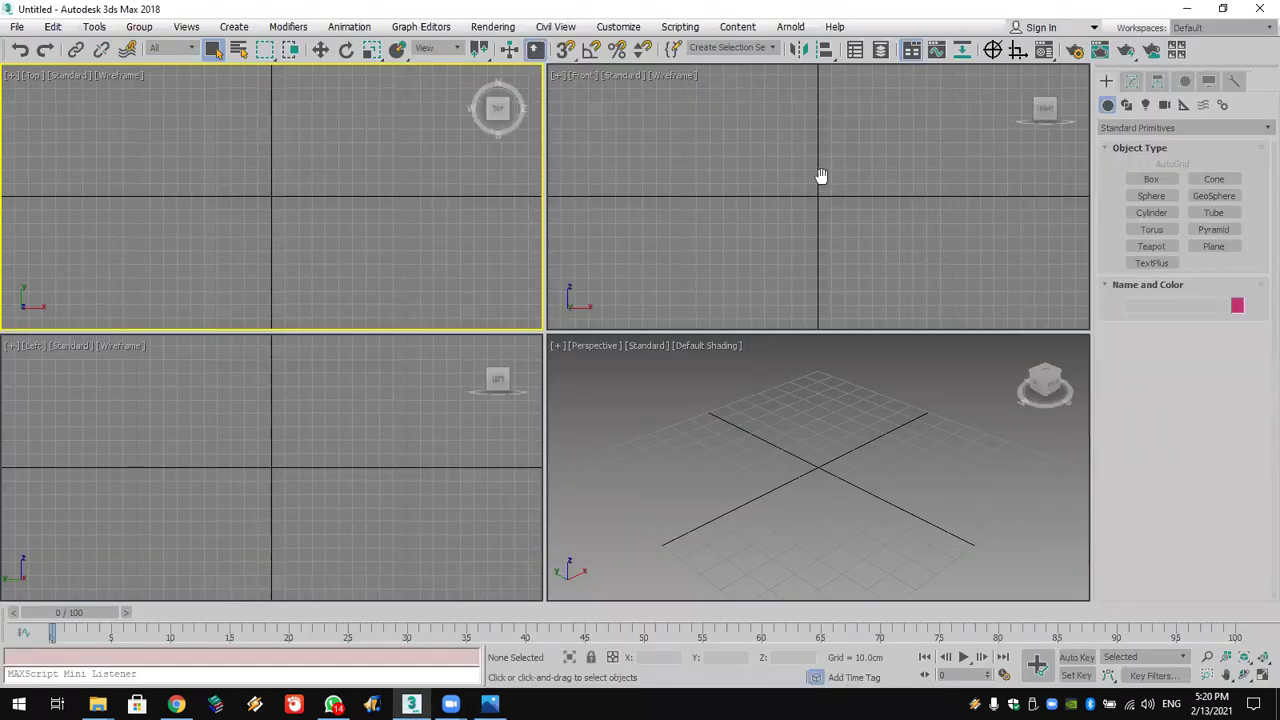
middle_click_drag(820, 176, 820, 217)
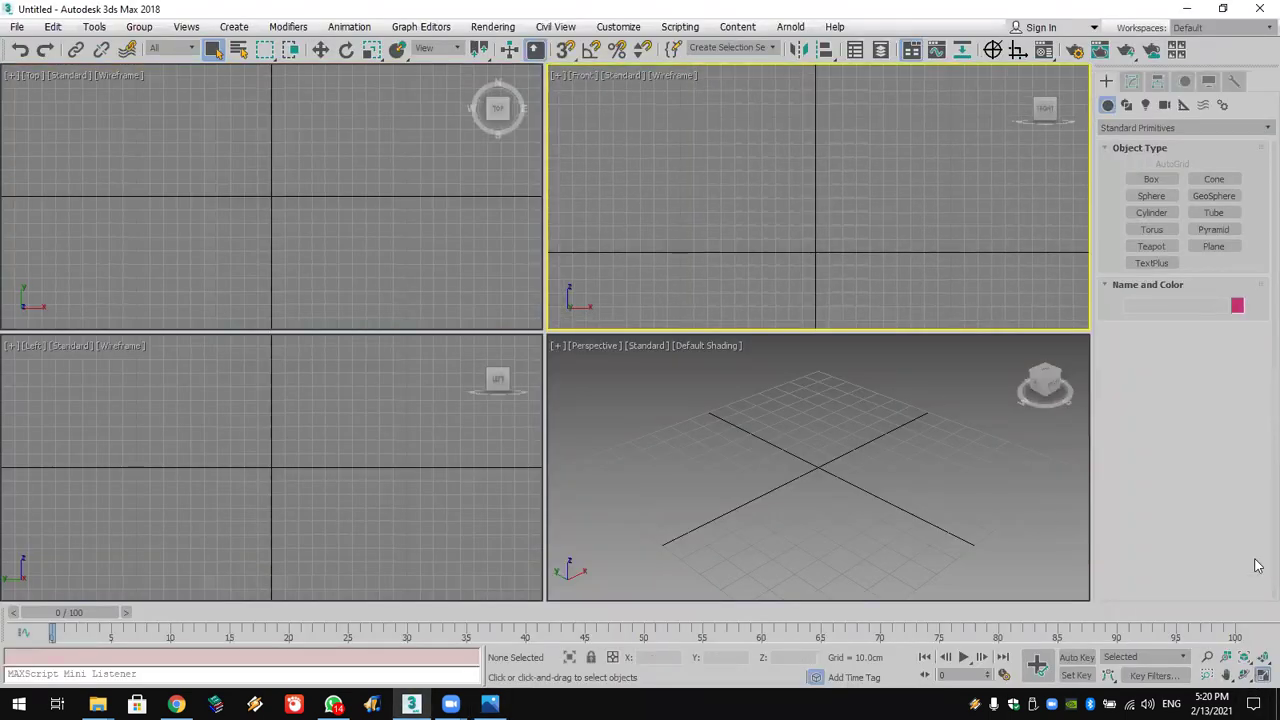
key("alt+w")
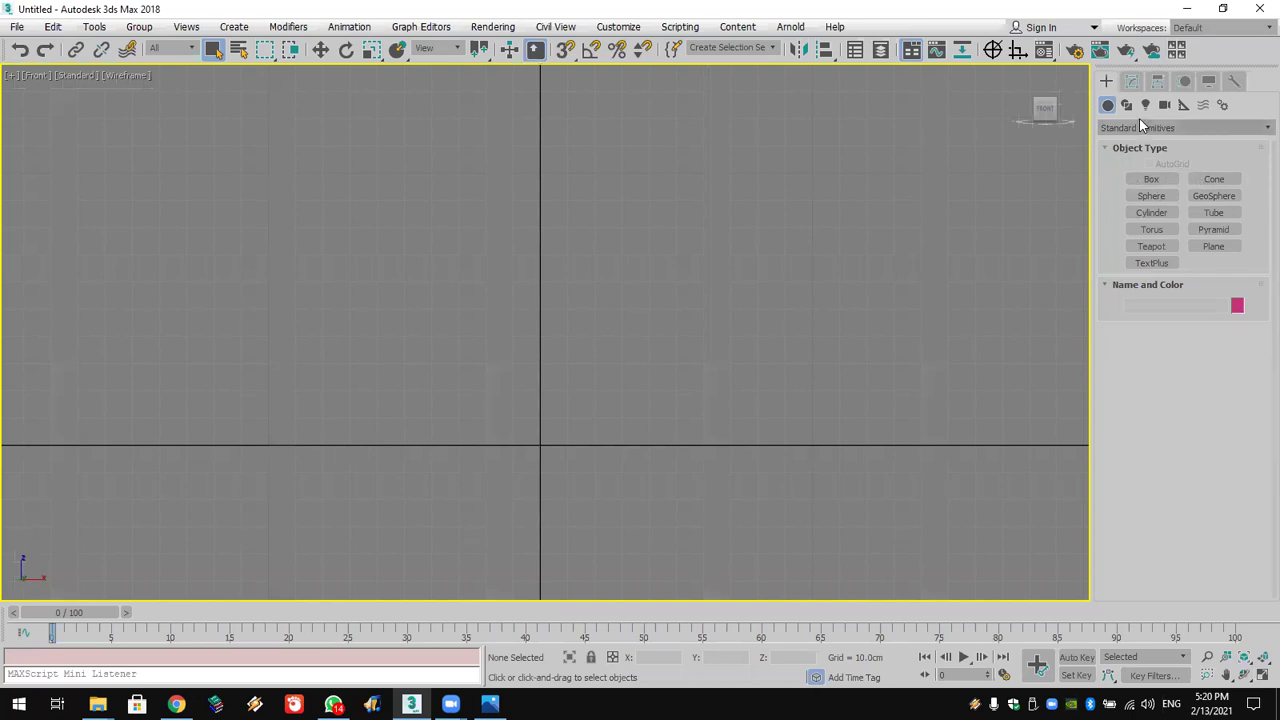
left_click(1126, 105)
left_click(1205, 191)
mouse_move(473, 101)
left_mouse_down()
mouse_move(686, 437)
mouse_move(706, 445)
left_mouse_up()
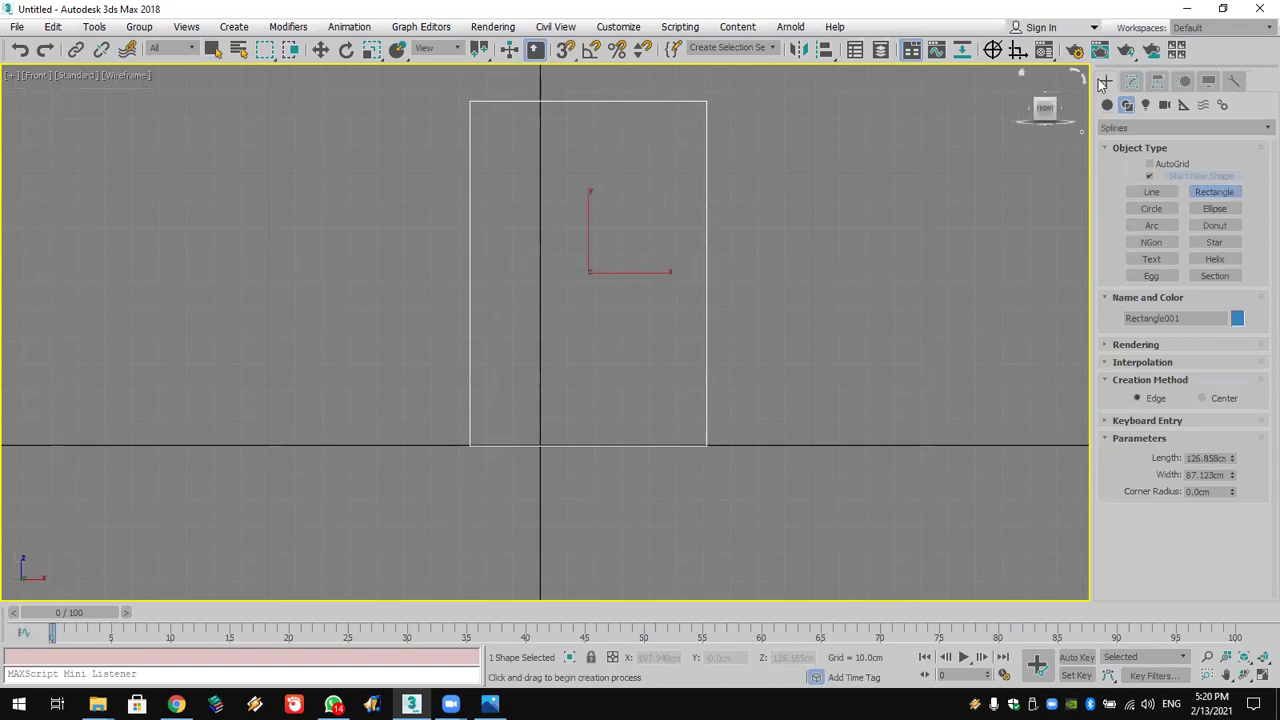
Step: Apply an Edit Spline modifier to the rectangle and expand its sub-object levels
left_click(1134, 84)
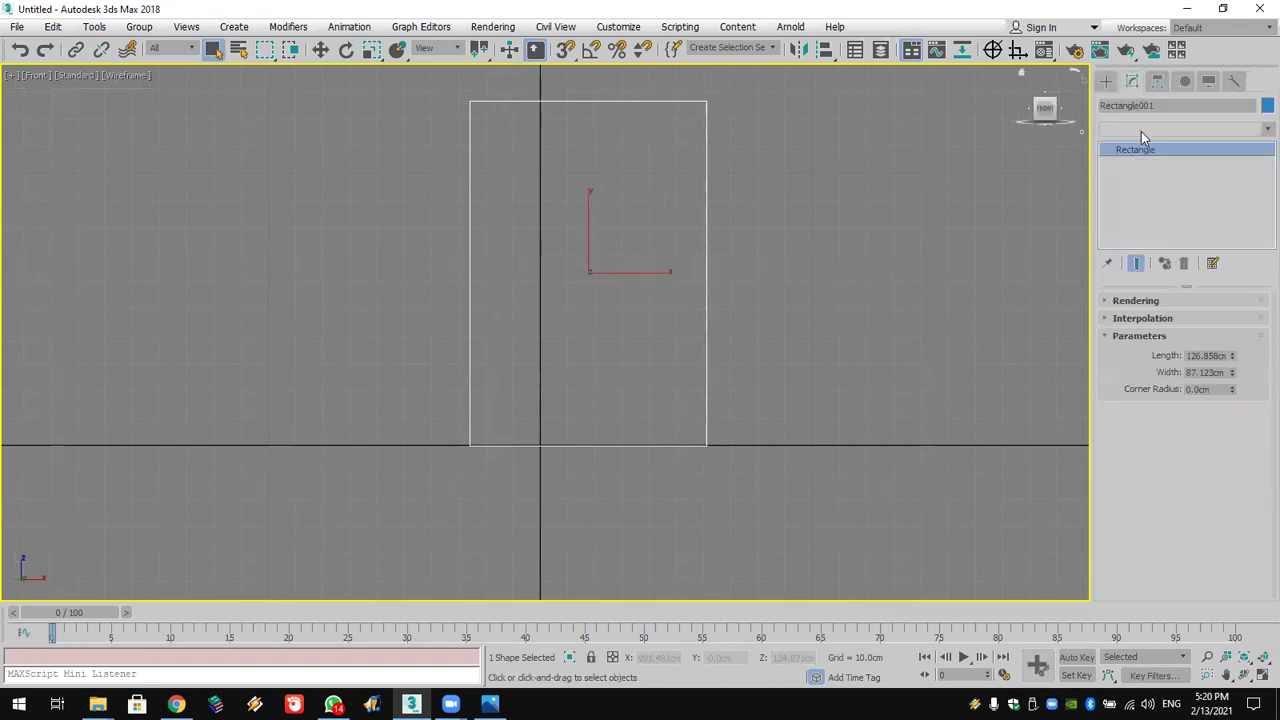
left_click(1143, 131)
scroll(1142, 132, "down", 10)
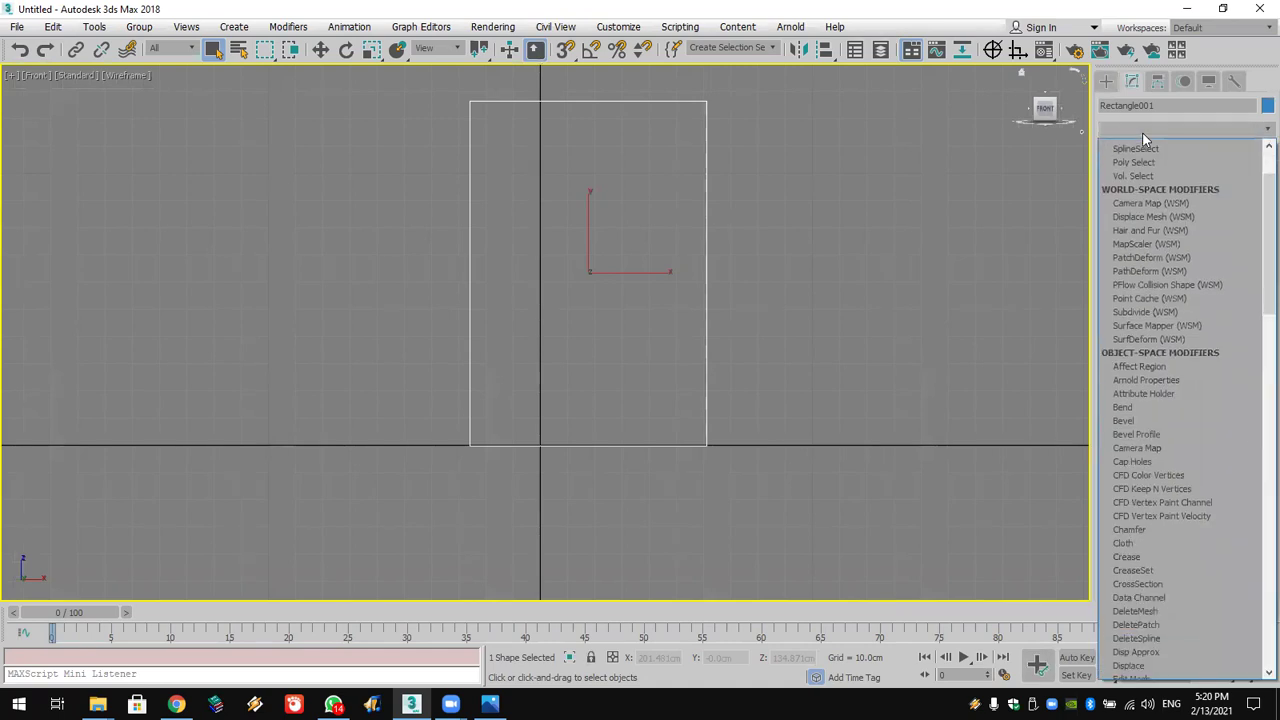
left_click(1147, 200)
middle_click_drag(837, 191, 773, 290)
left_click(1122, 150)
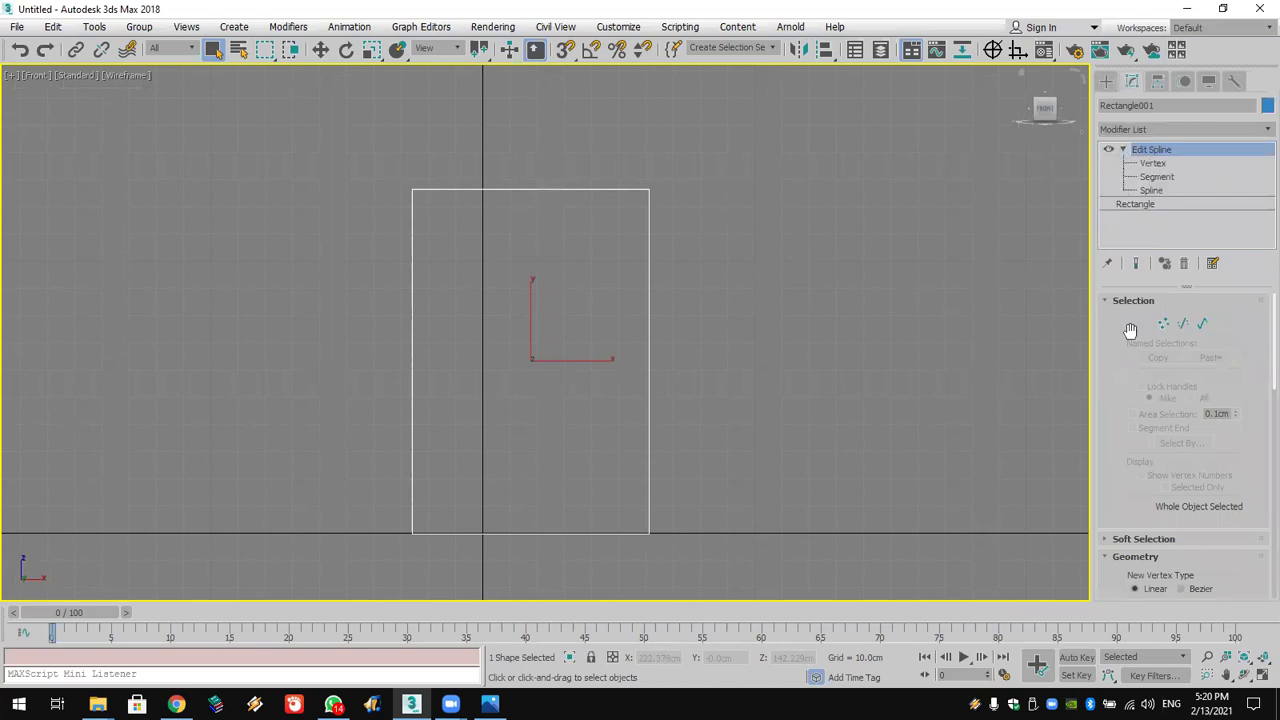
Step: With midpoint snapping on, refine the rectangle's top edge with vertices at its midpoint and at the midpoints of both halves
scroll(1126, 440, "down", 5)
scroll(1150, 155, "down", 3)
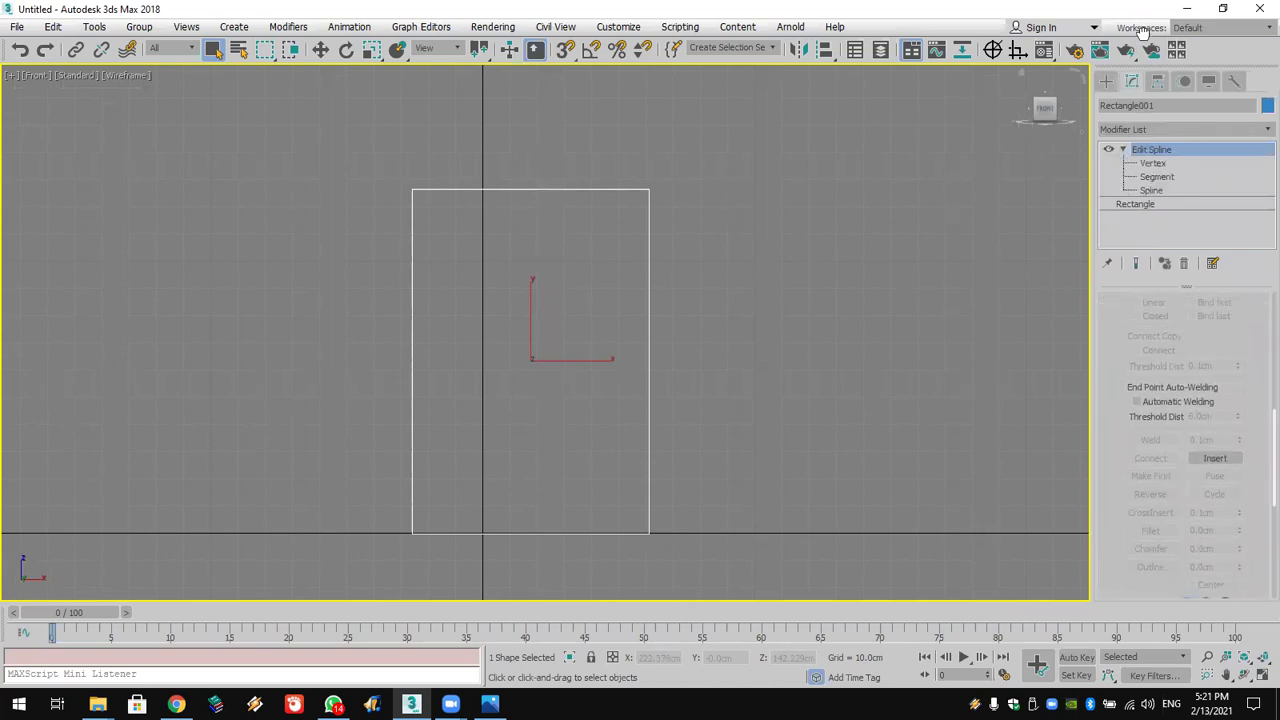
left_click(1155, 164)
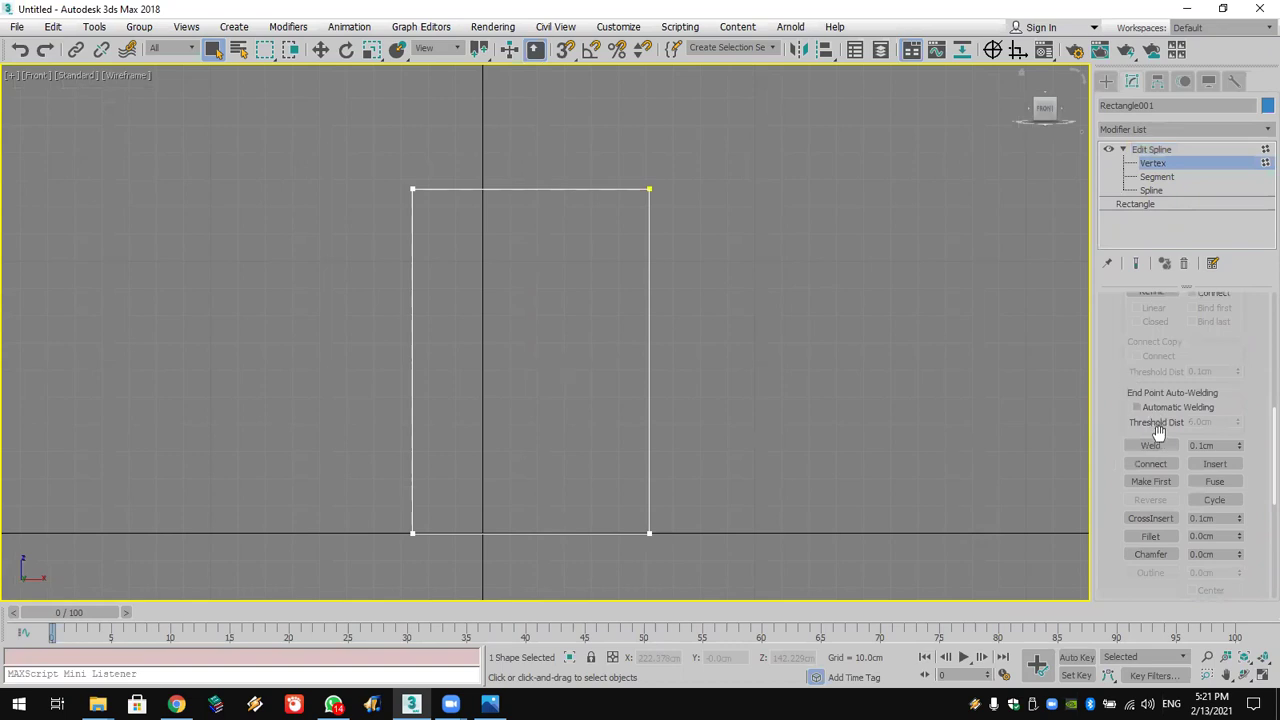
scroll(1124, 424, "up", 3)
left_click(1150, 383)
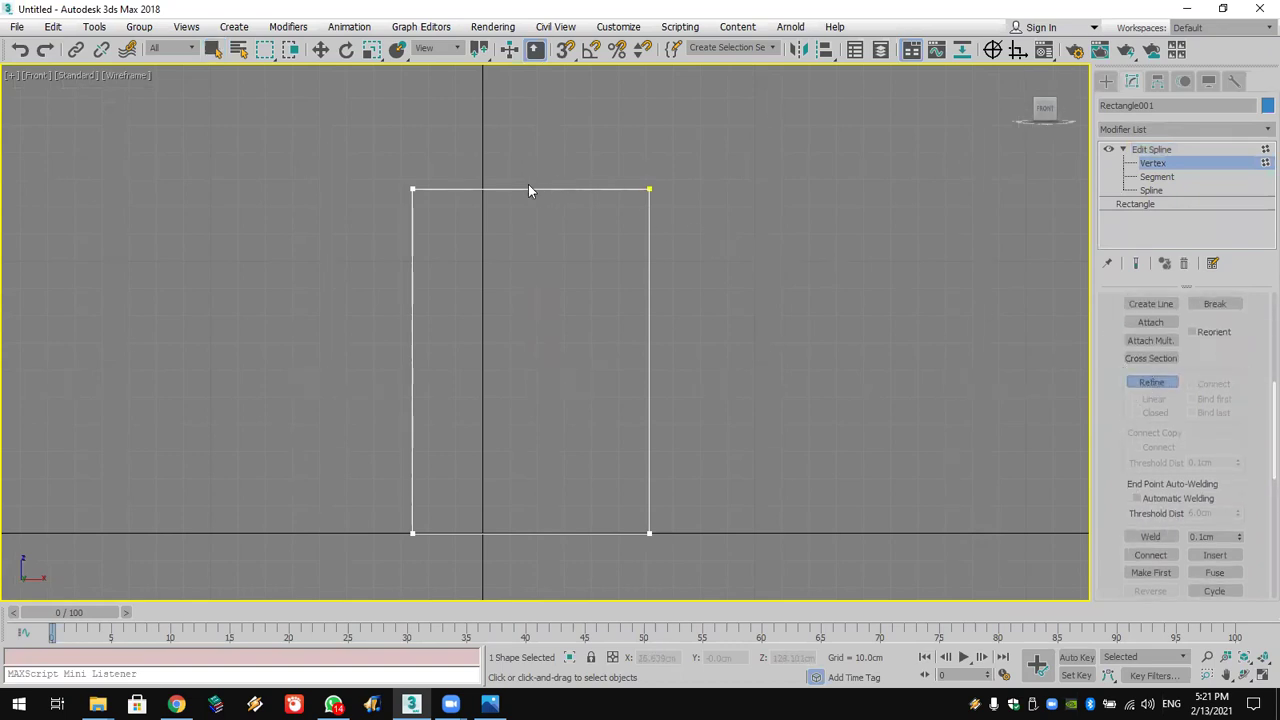
left_click_drag(568, 53, 569, 74)
right_click(567, 51)
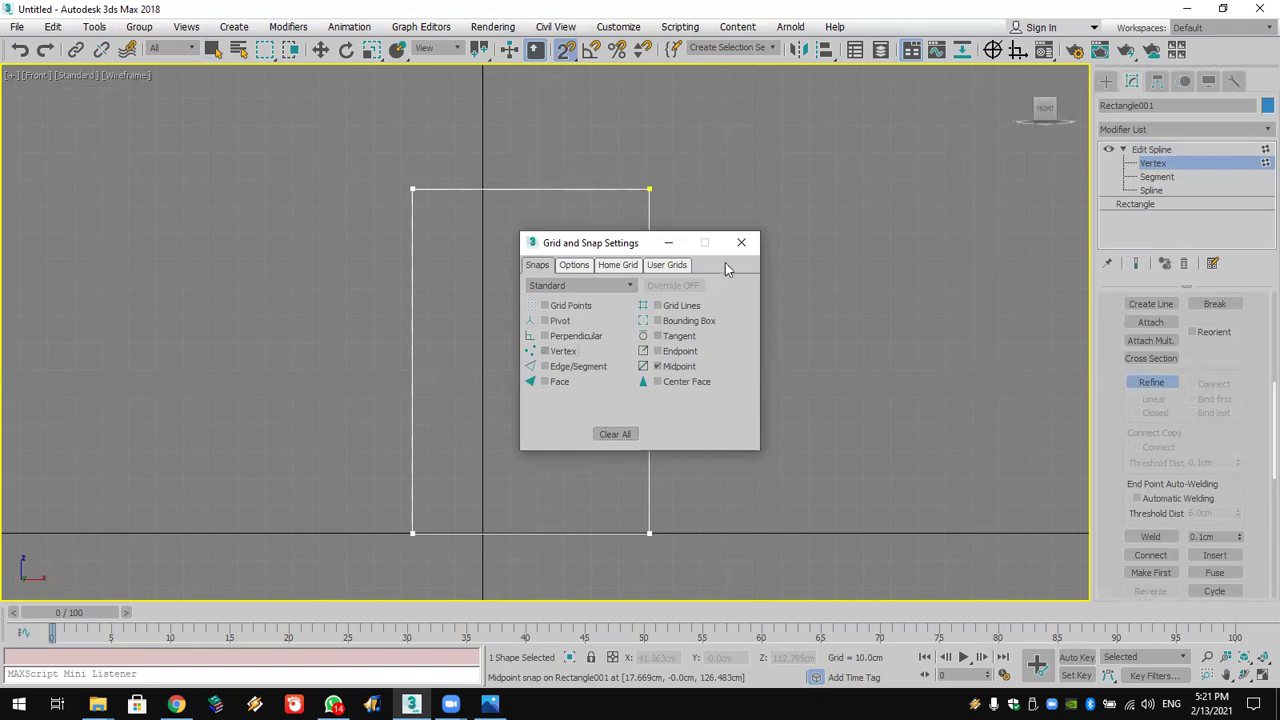
left_click(741, 242)
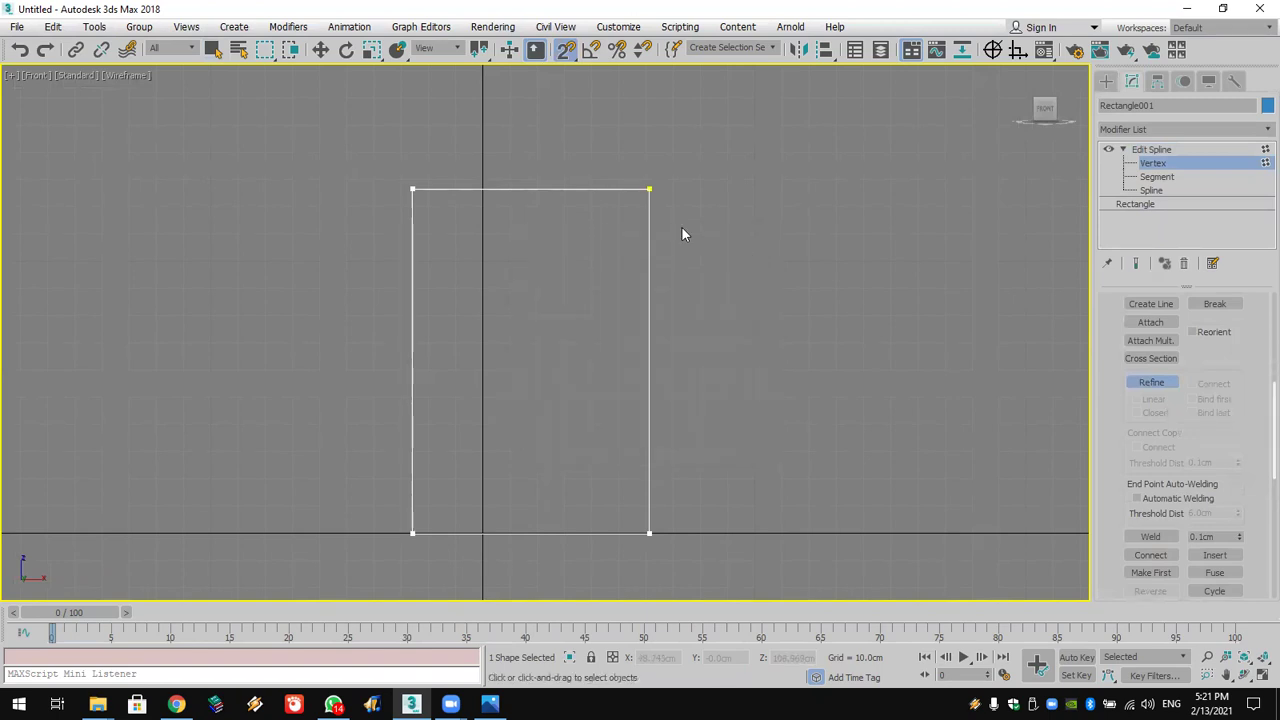
left_click(529, 190)
left_click(470, 189)
left_click(589, 189)
Step: Turn snapping off and raise the middle vertex of the top edge to a Z of about 142.6 cm
key("w")
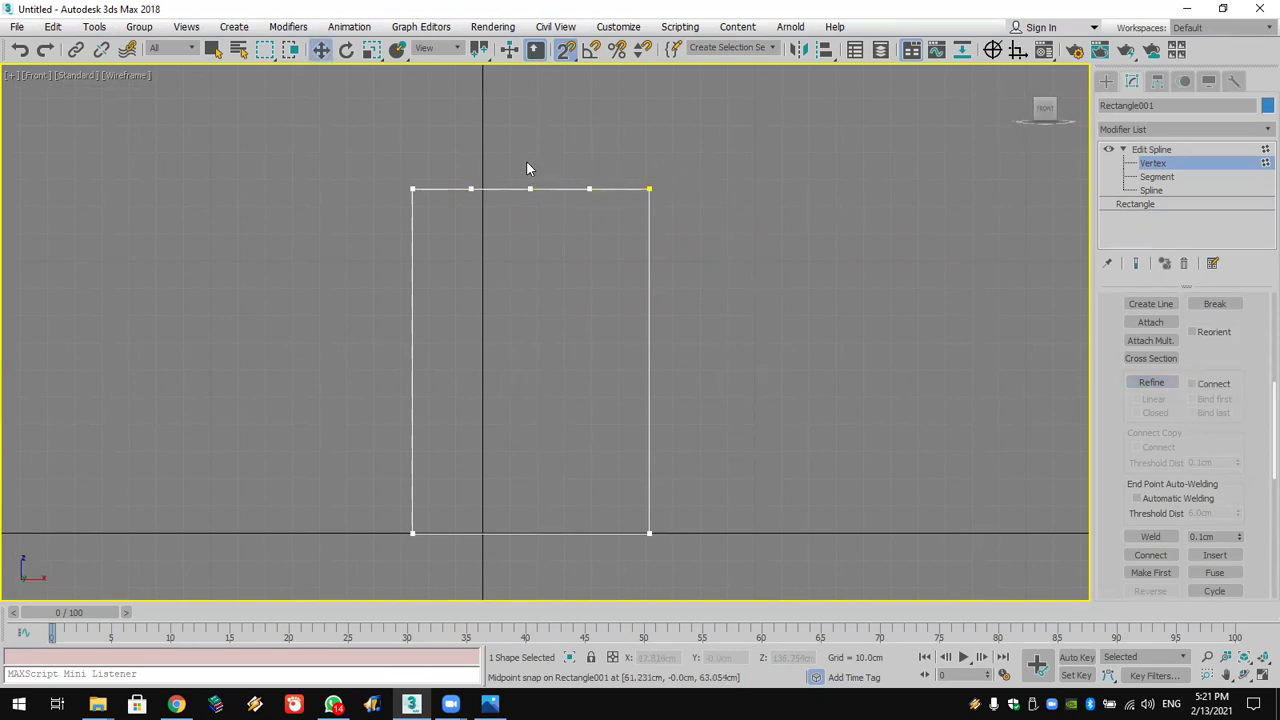
left_click_drag(539, 221, 532, 124)
left_click(19, 50)
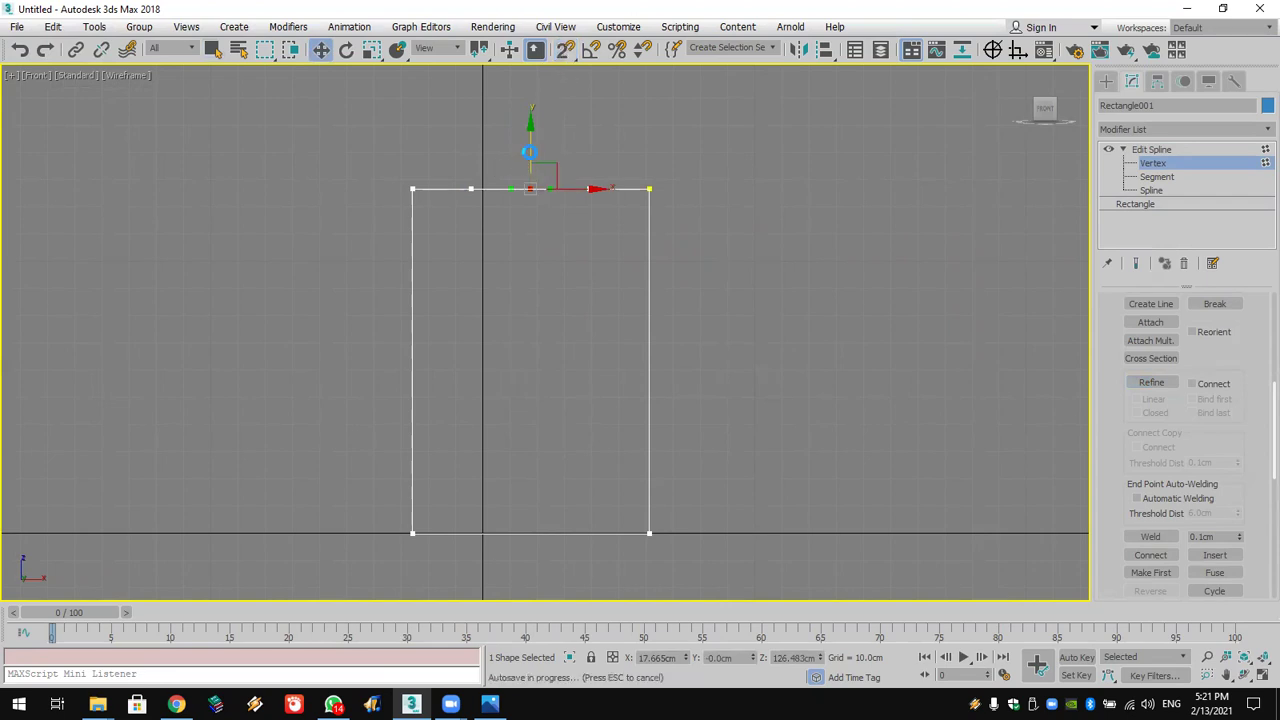
left_click_drag(532, 153, 533, 109)
Step: Convert the peak vertex and the two inserted vertices beside it to Corner type
middle_click_drag(527, 146, 529, 184)
left_click_drag(449, 145, 497, 178)
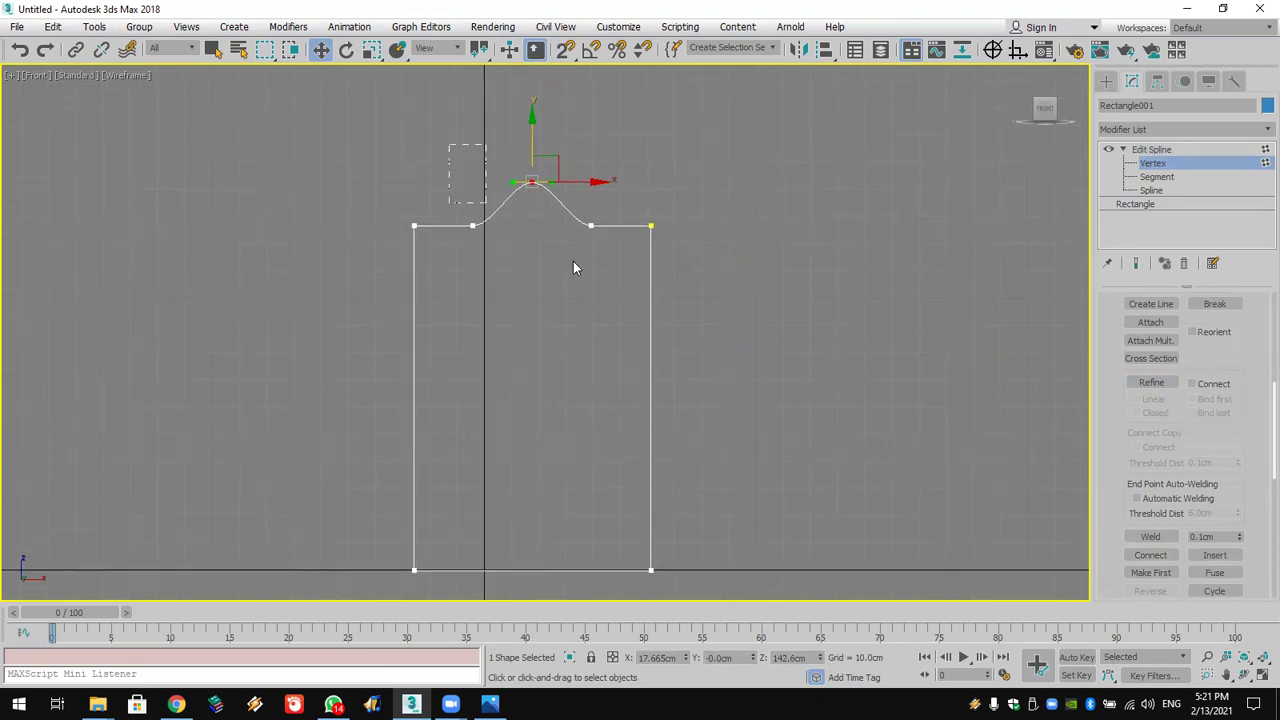
left_click_drag(622, 272, 622, 270)
right_click(590, 227)
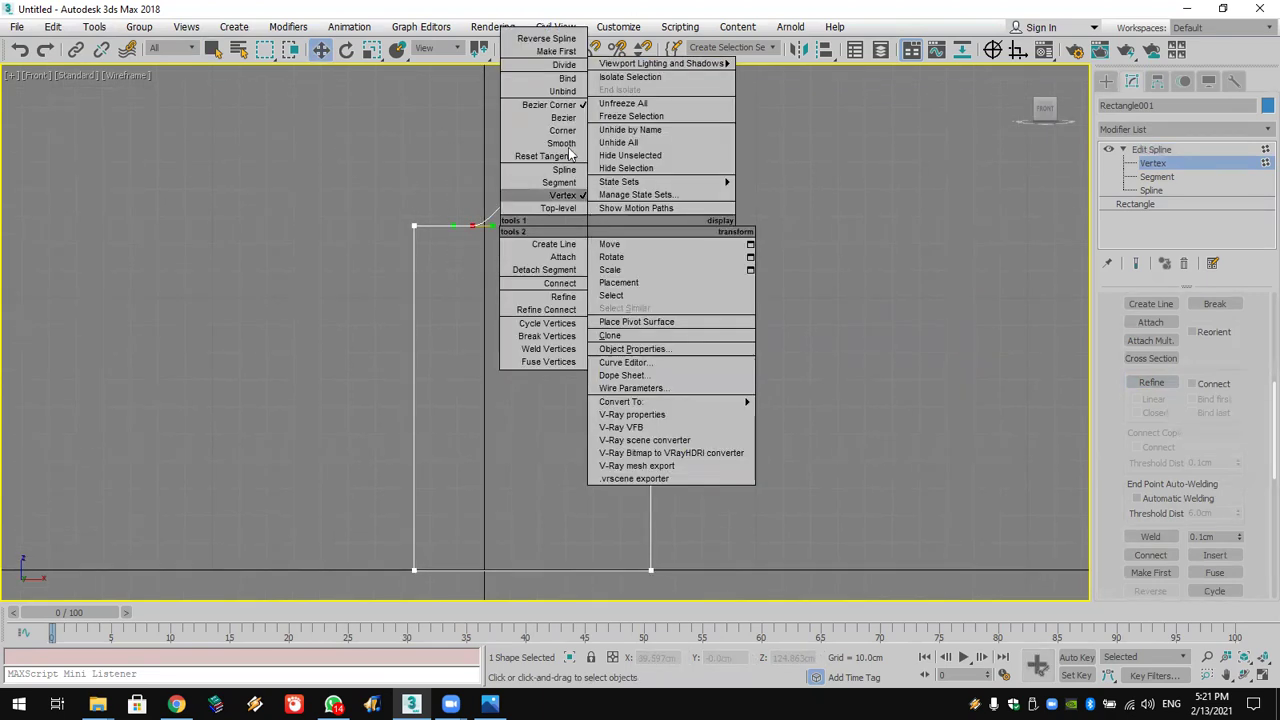
left_click(563, 131)
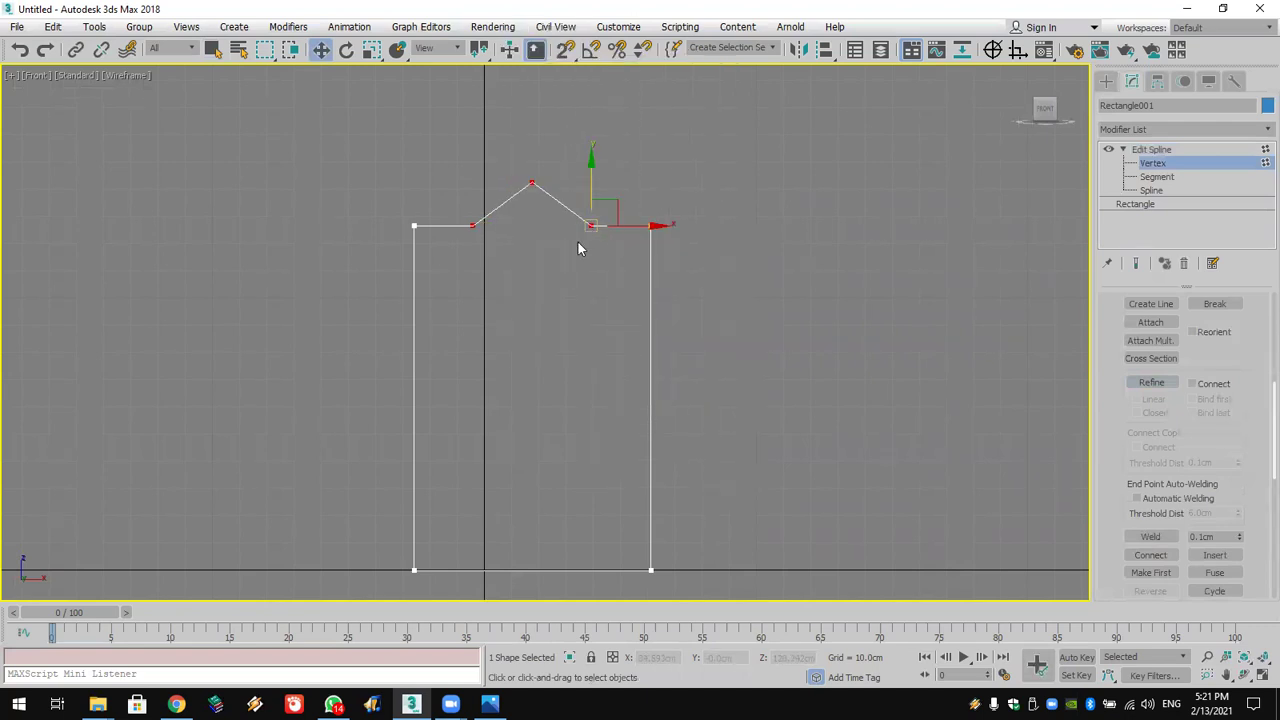
Step: Fillet the peak vertex and its two neighbouring corner vertices to form a smooth curved gable
scroll(1190, 500, "down", 10)
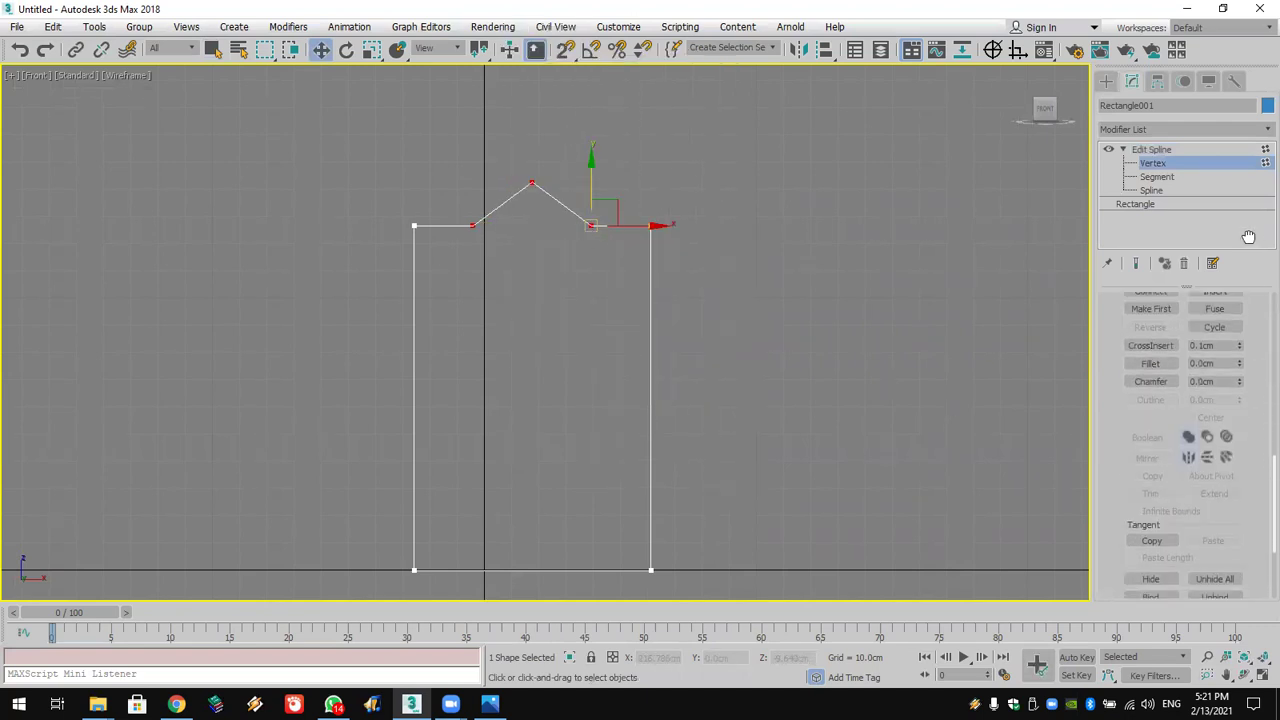
scroll(1221, 434, "down", 3)
scroll(1221, 434, "up", 3)
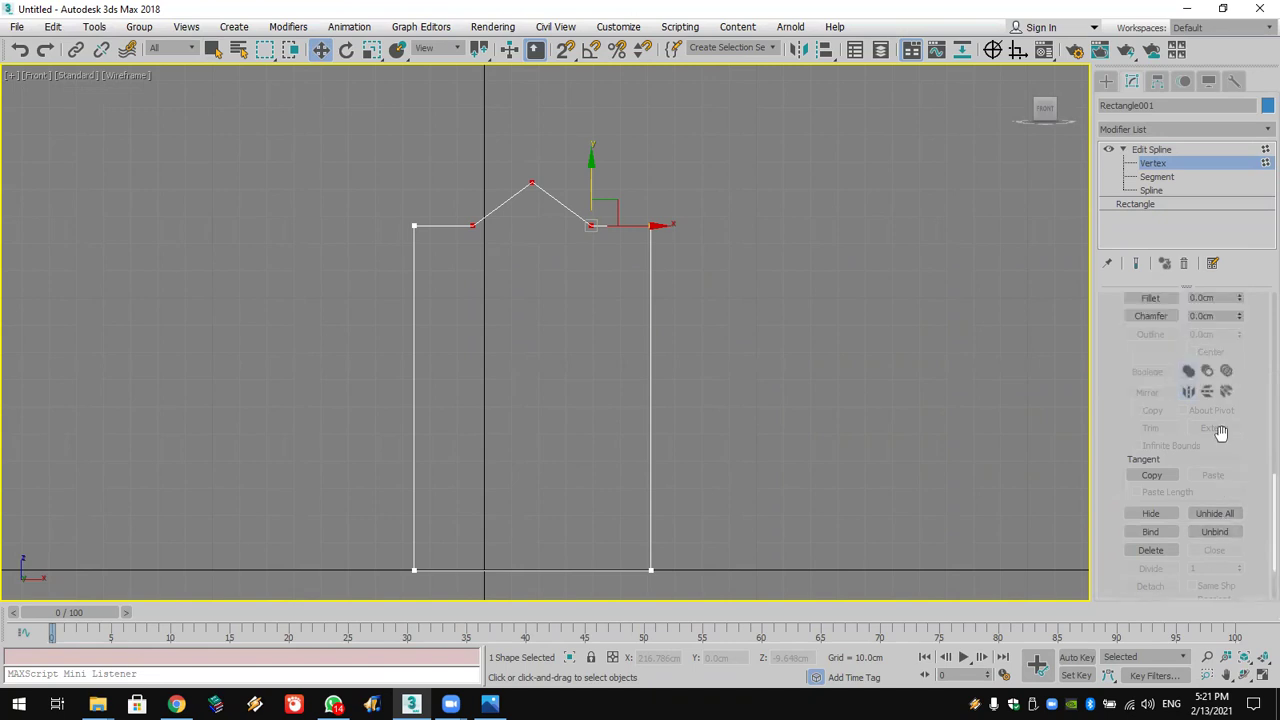
left_click(1151, 322)
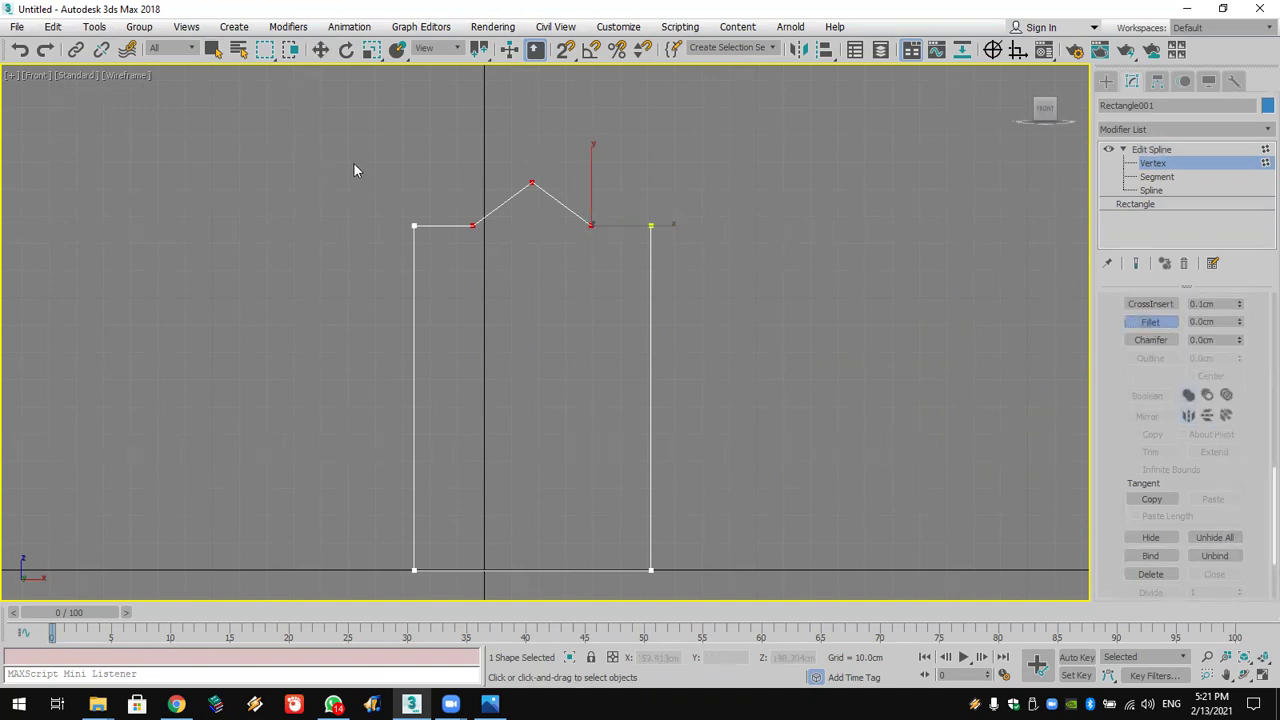
left_click_drag(531, 180, 533, 106)
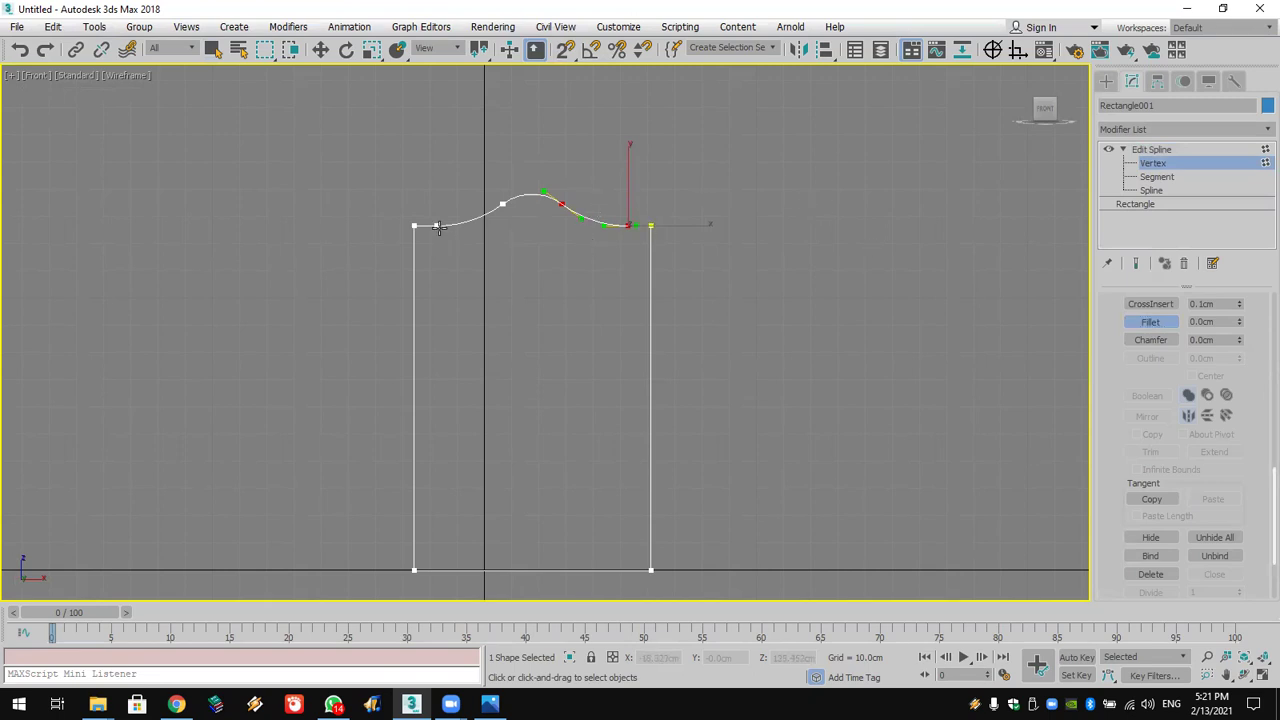
scroll(671, 243, "up", 2)
scroll(651, 229, "down", 2)
middle_click_drag(651, 229, 585, 231)
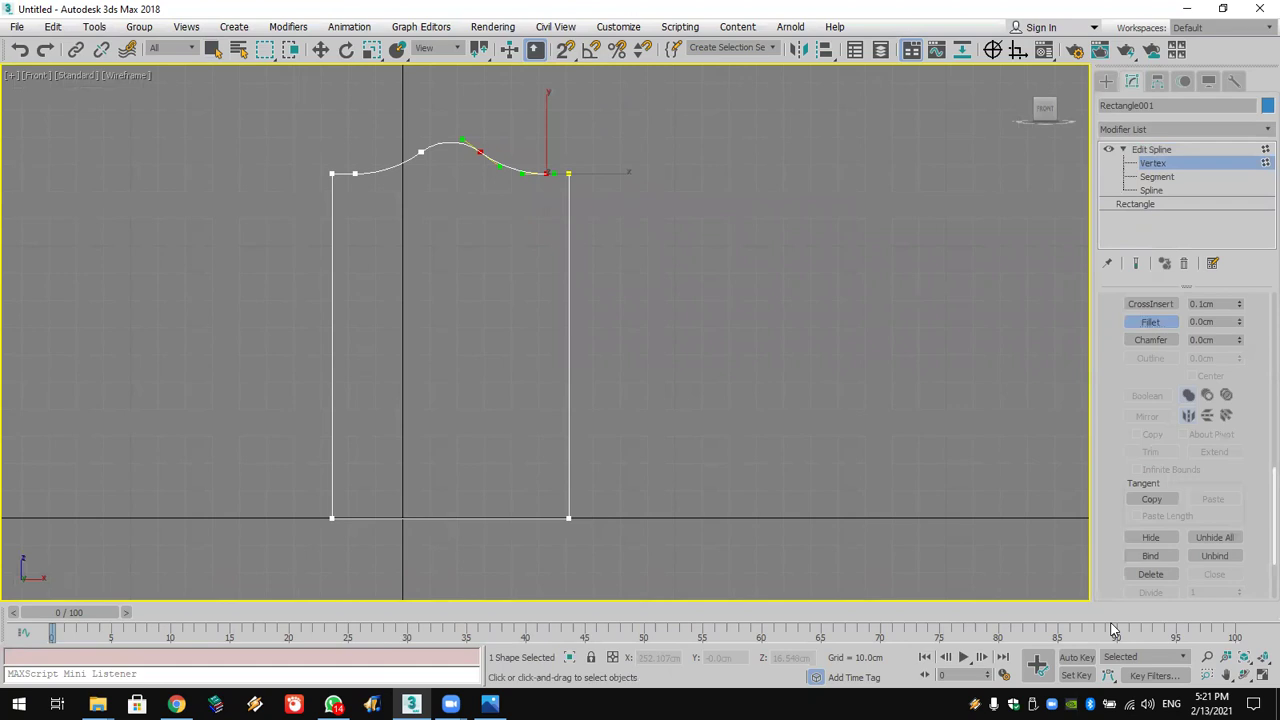
Step: Draw a second rectangle about 81 cm long and 56 cm wide beside the curved gable shape
left_click(1106, 82)
left_click(1196, 192)
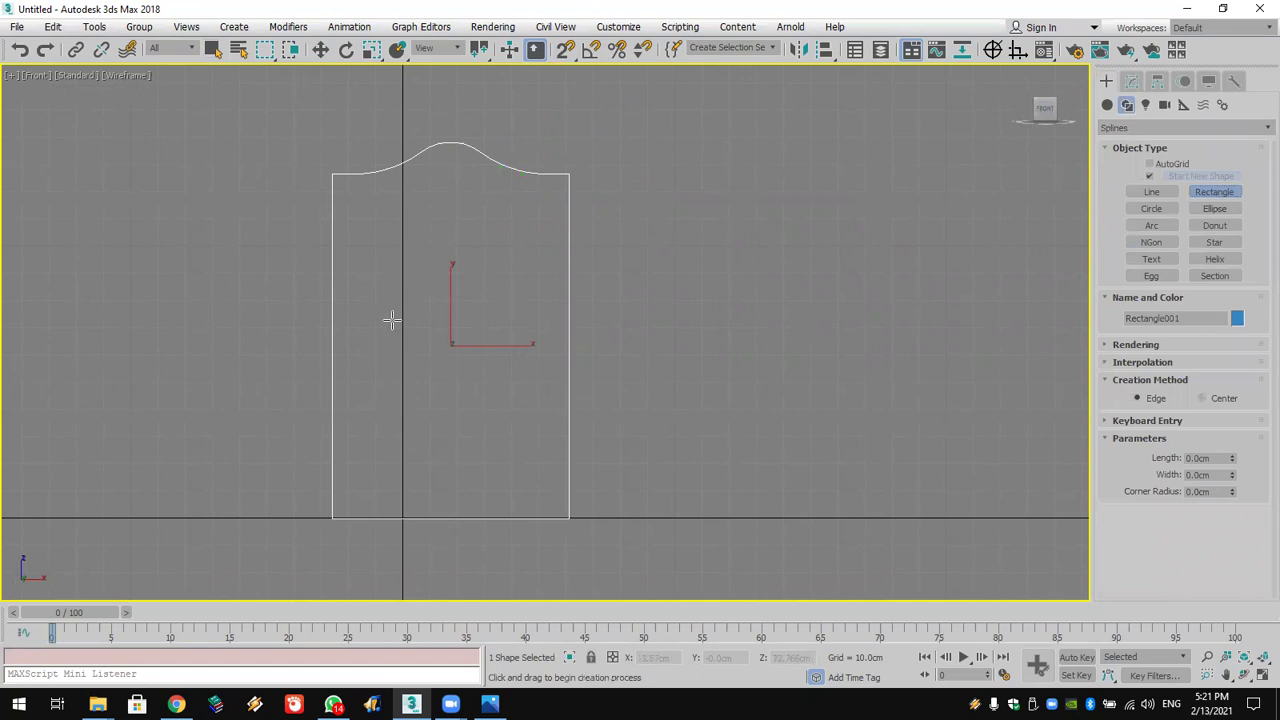
left_click_drag(710, 266, 862, 486)
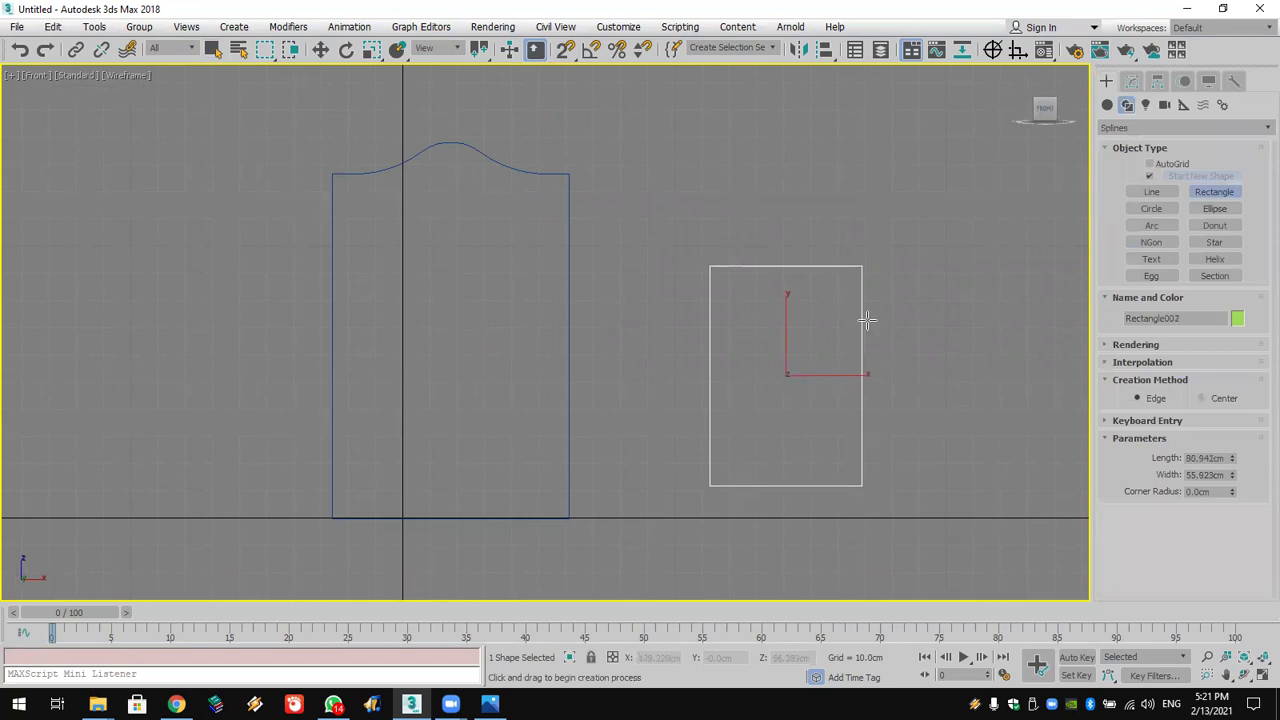
Step: With vertex and midpoint snapping on, draw a circle of about 28 cm radius centred on the second rectangle's top edge
left_click(1152, 209)
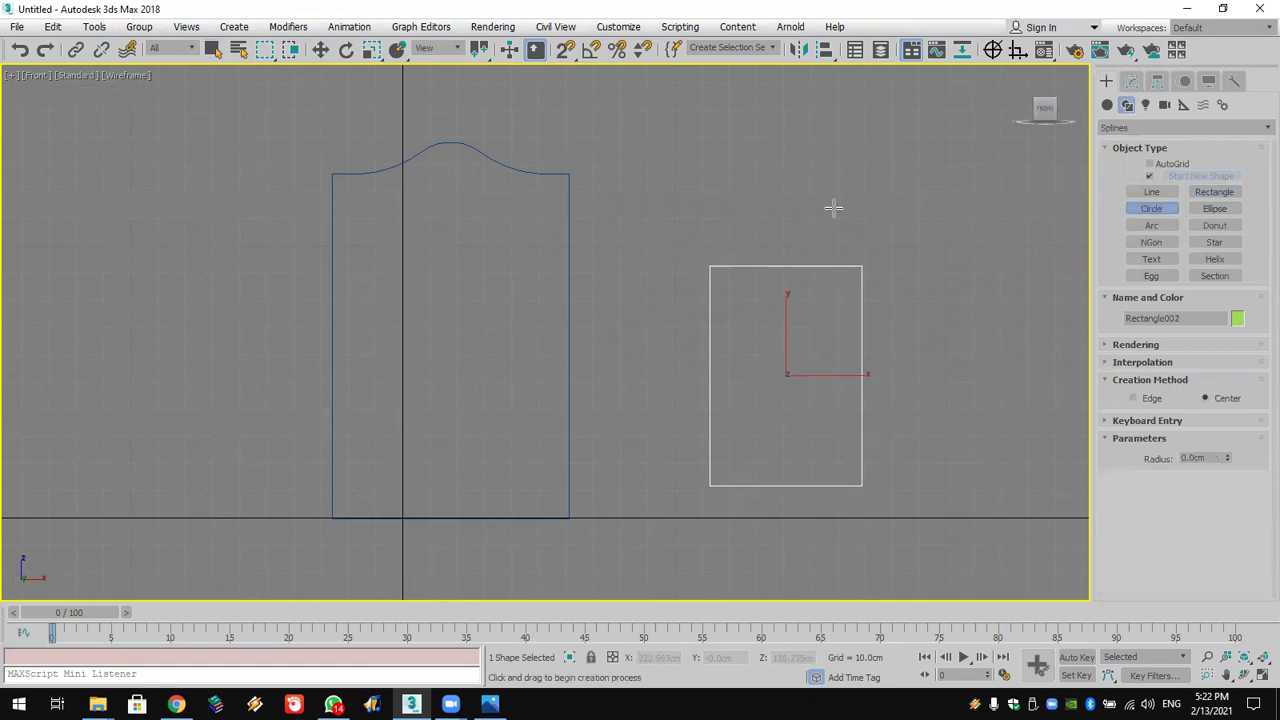
right_click(567, 51)
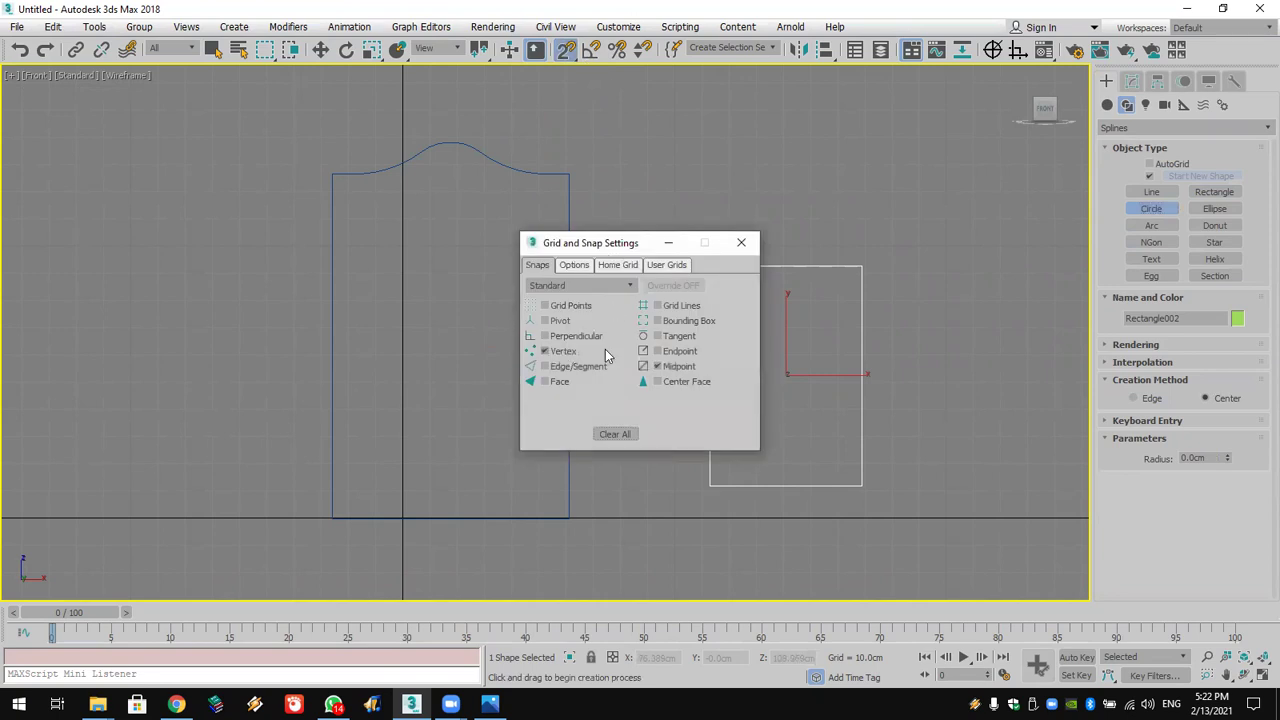
left_click(741, 242)
left_click_drag(786, 266, 851, 266)
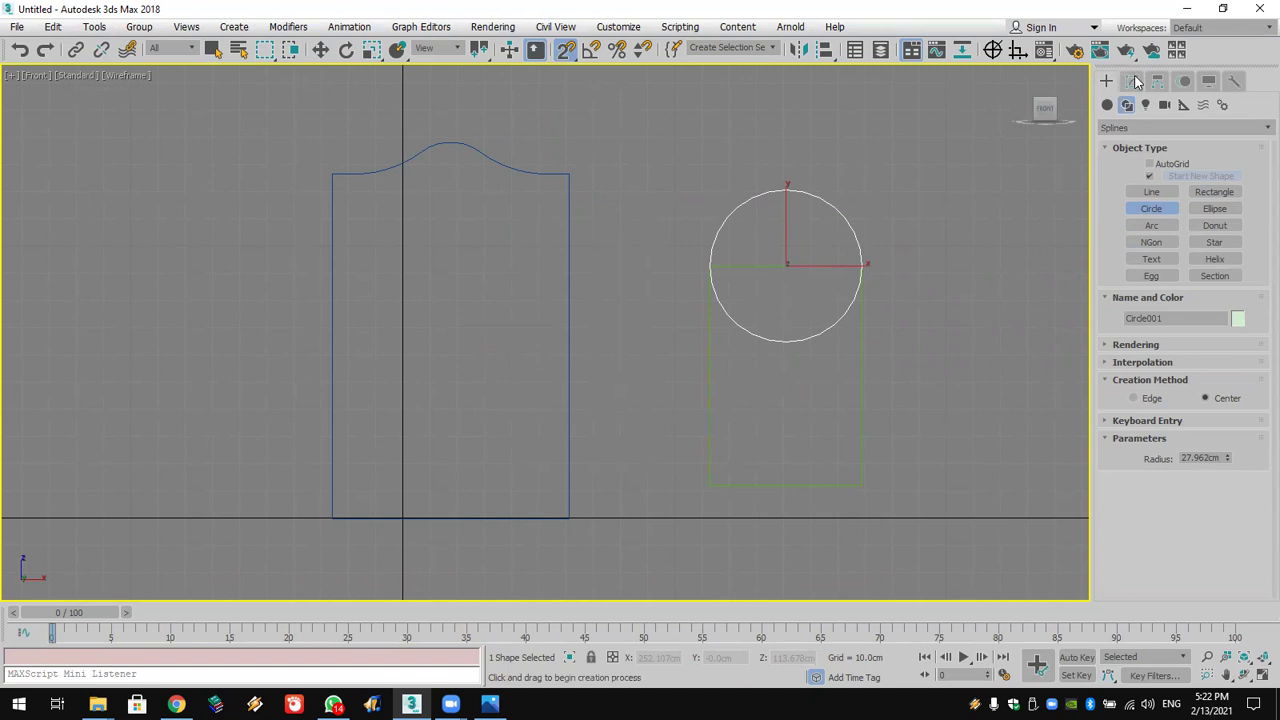
Step: Apply an Edit Spline modifier to the circle and attach the second rectangle to it
left_click(1133, 81)
left_click(1149, 130)
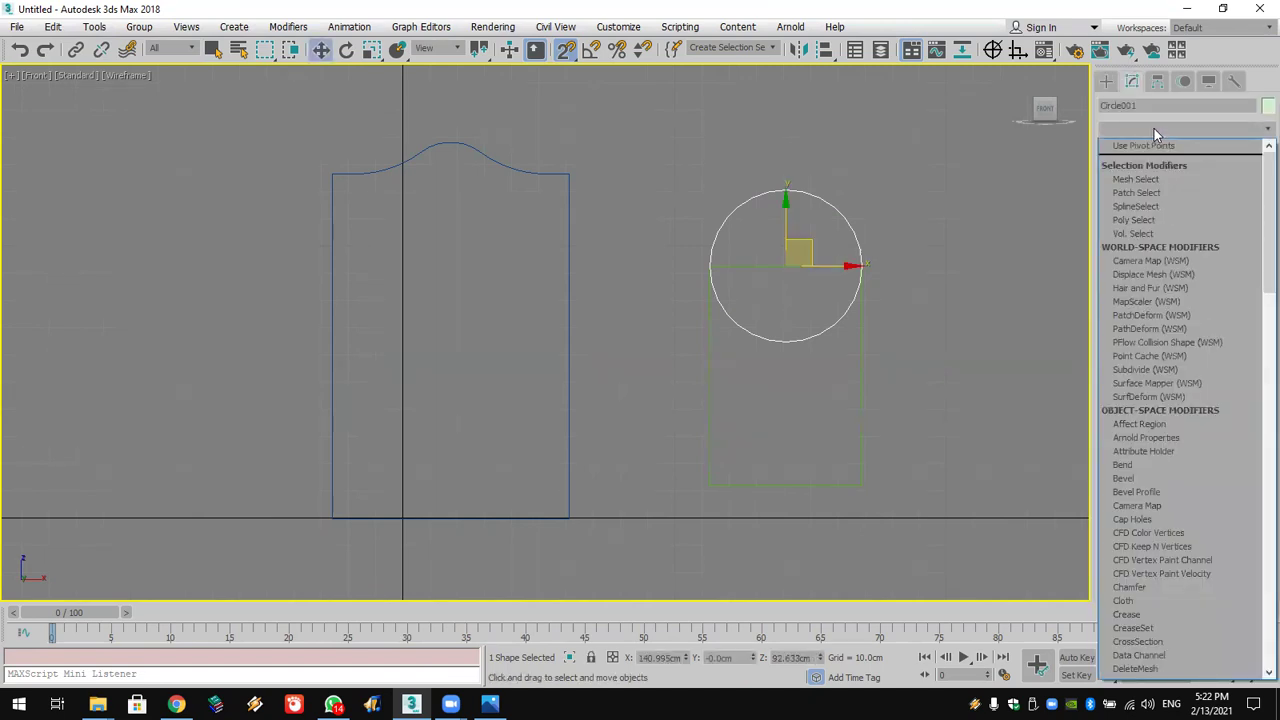
key("e")
left_click(1155, 201)
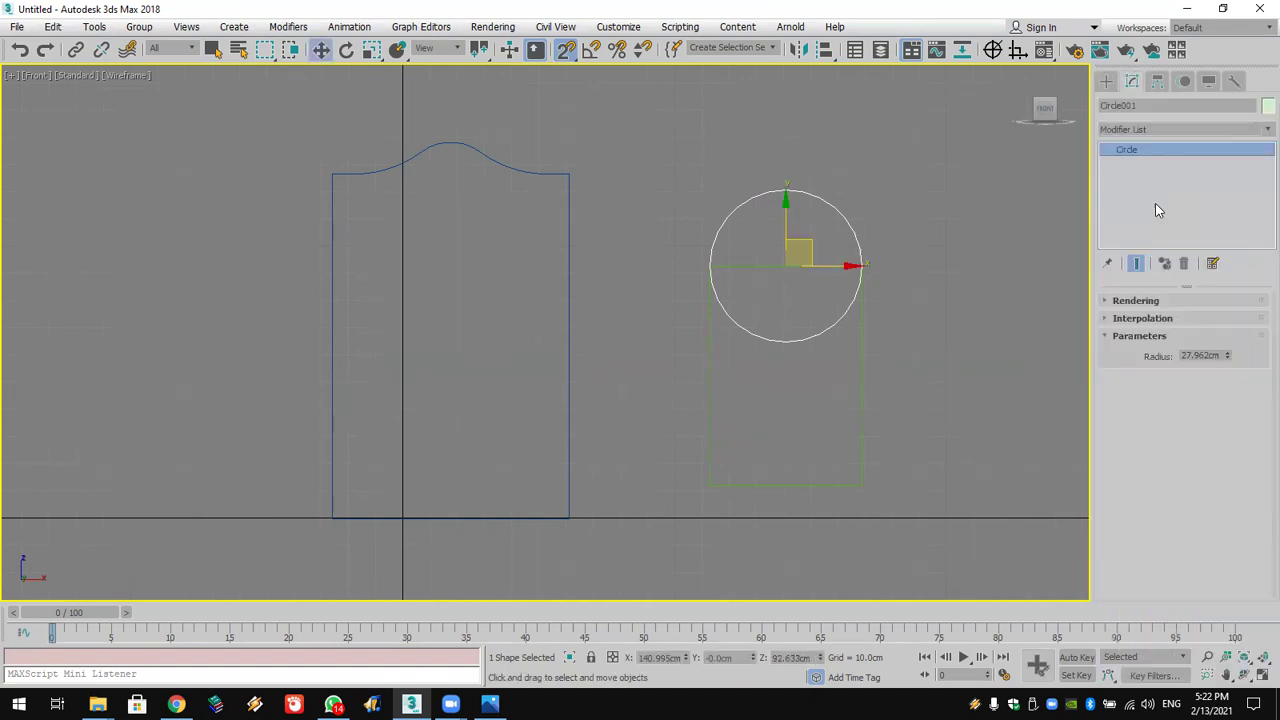
left_click_drag(1150, 460, 1150, 165)
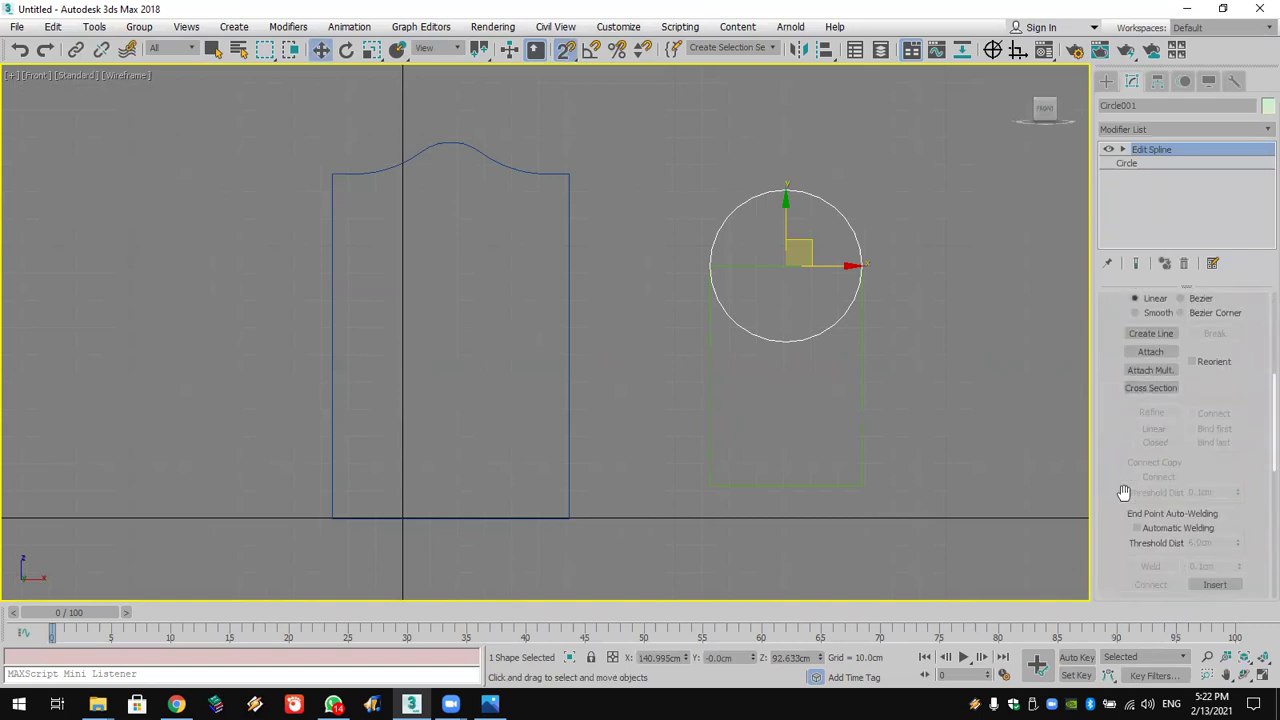
left_click(1150, 352)
left_click(863, 374)
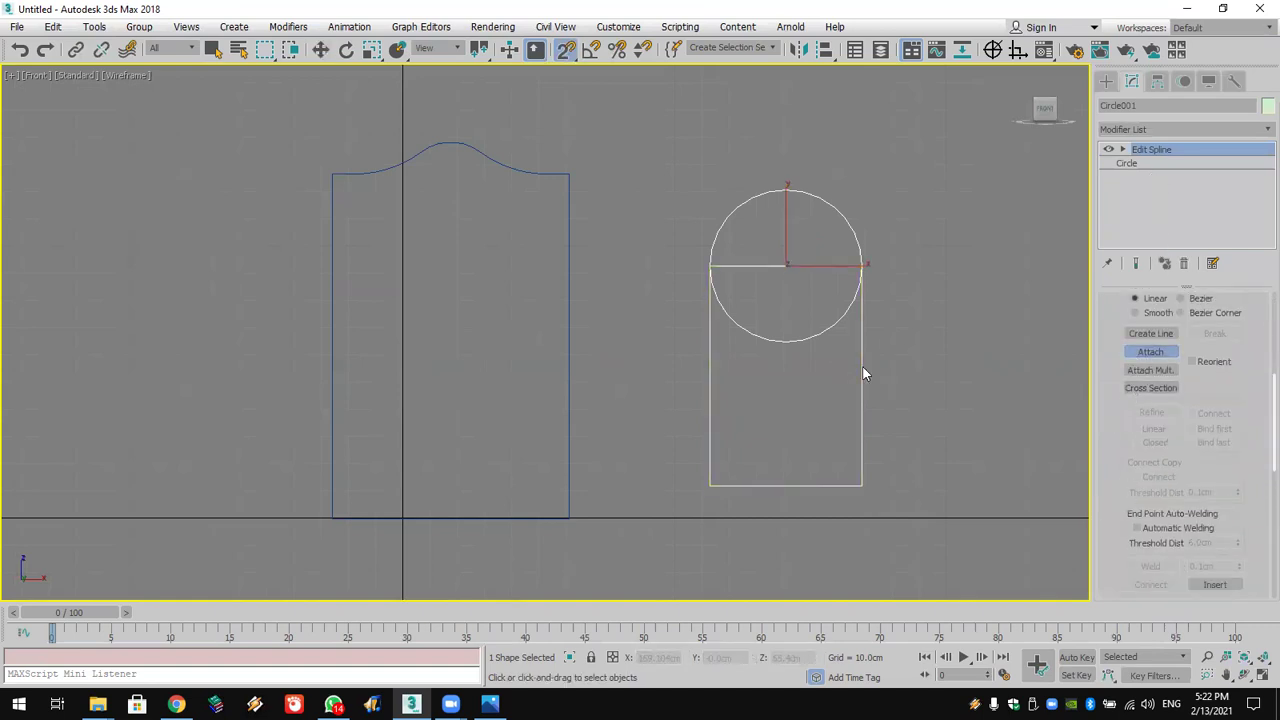
Step: With snapping off, delete the circle's lower two arc segments and the rectangle's top segment to leave an arched outline
left_click(1123, 150)
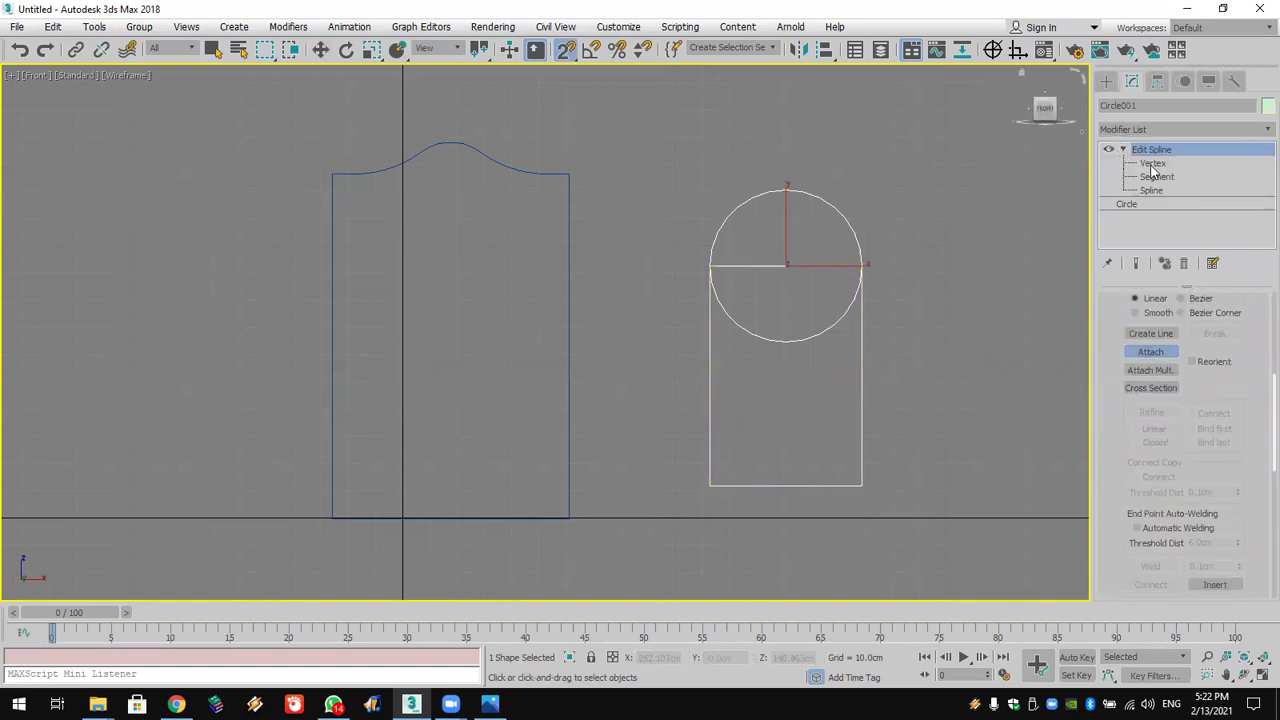
left_click(1157, 176)
left_click_drag(781, 389, 773, 386)
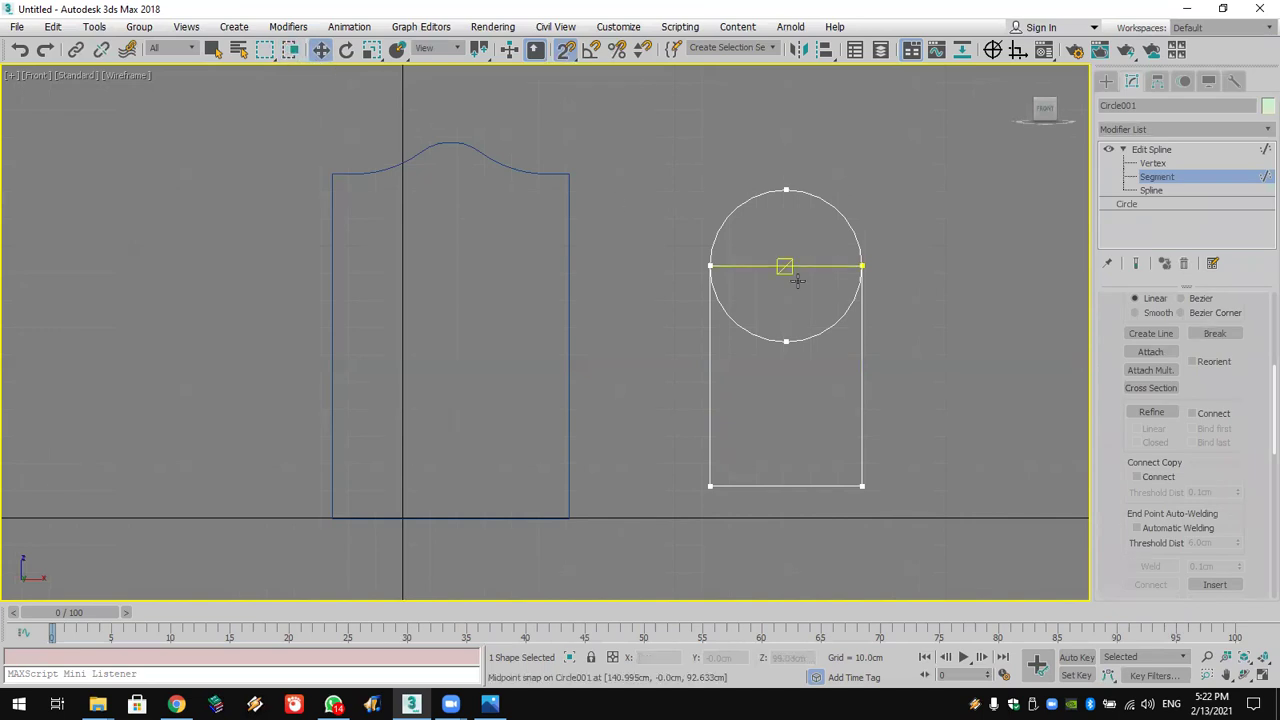
left_click(565, 50)
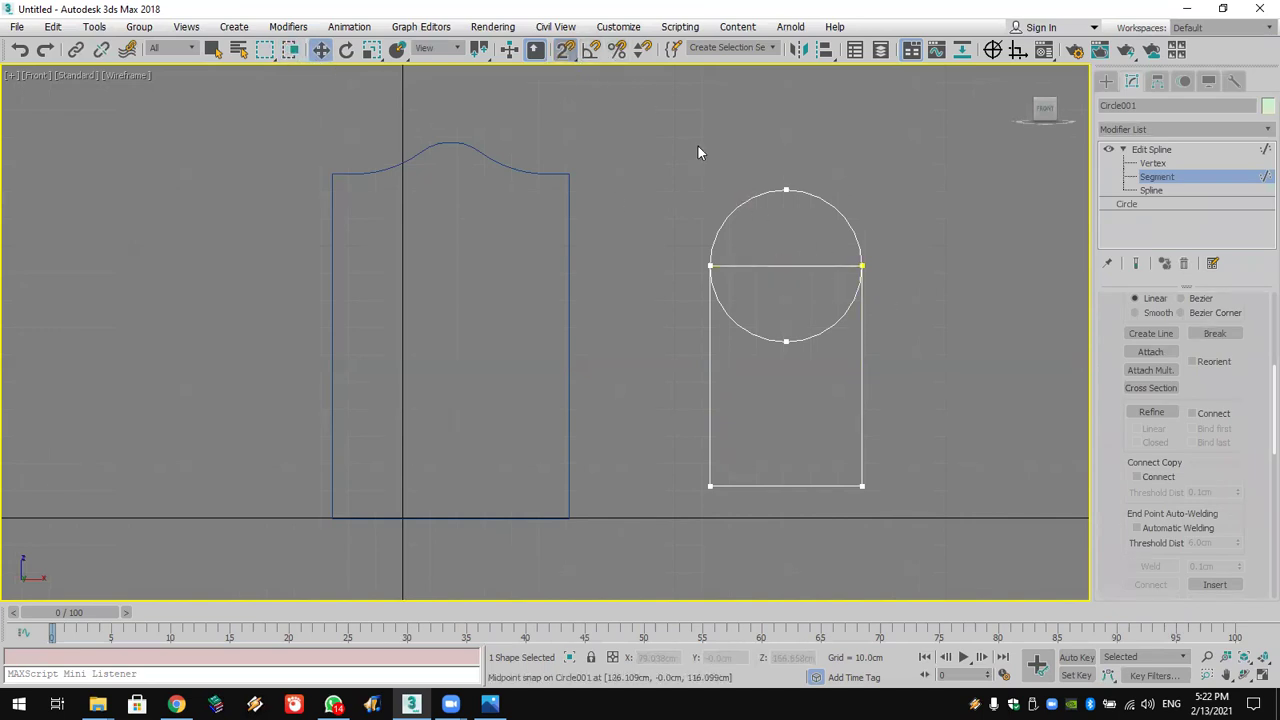
left_click_drag(767, 367, 759, 372)
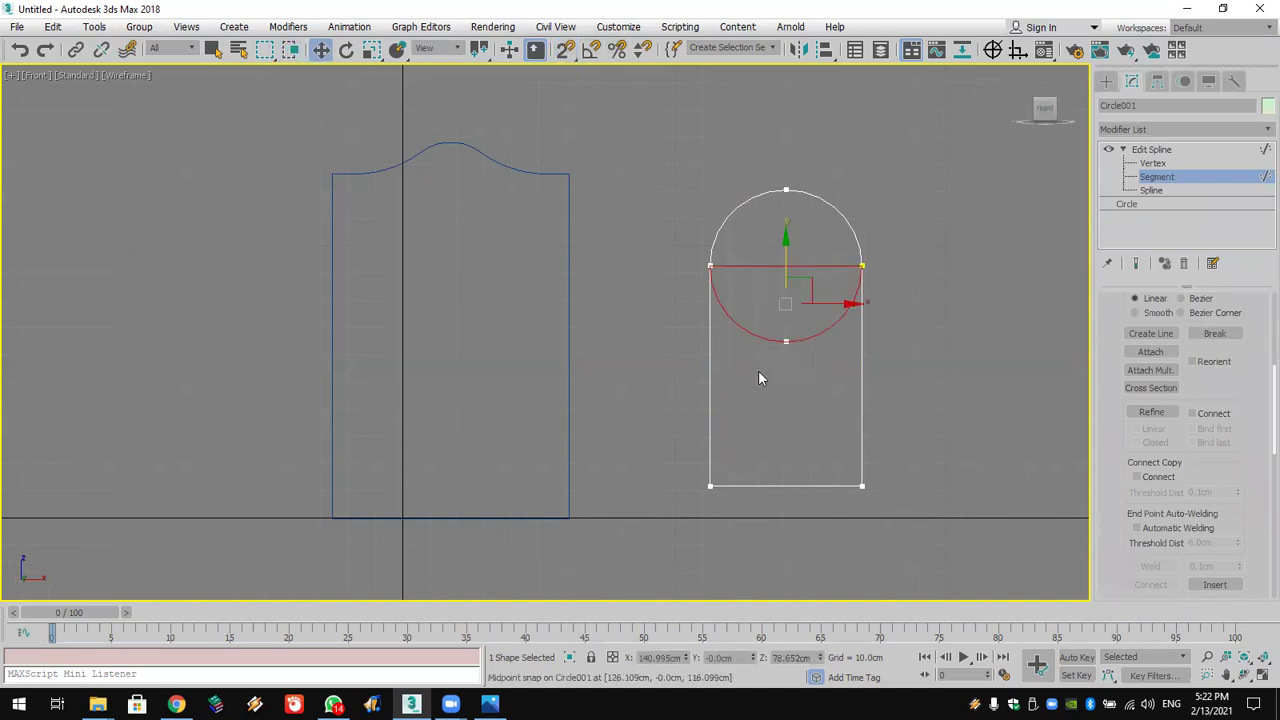
key("Delete")
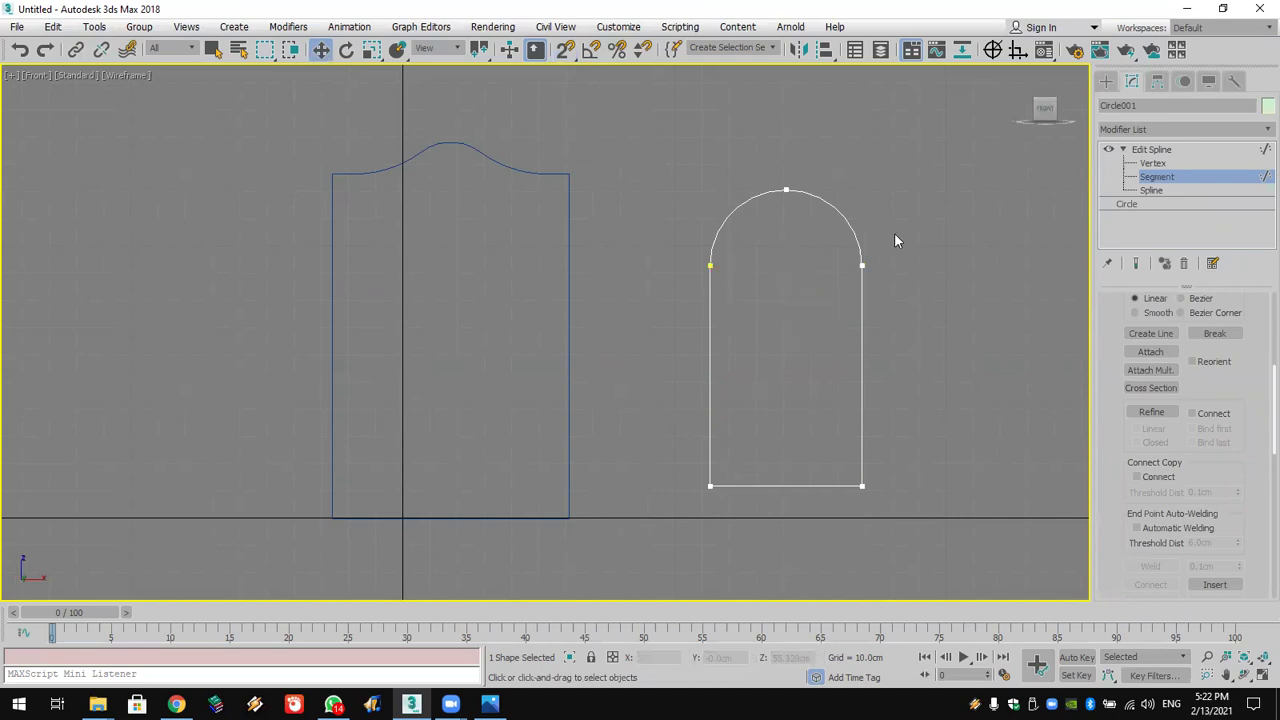
Step: Weld the coincident vertices where the arch meets the two vertical sides, using a 0.1 cm threshold
left_click(1153, 164)
left_click(711, 266, "ctrl")
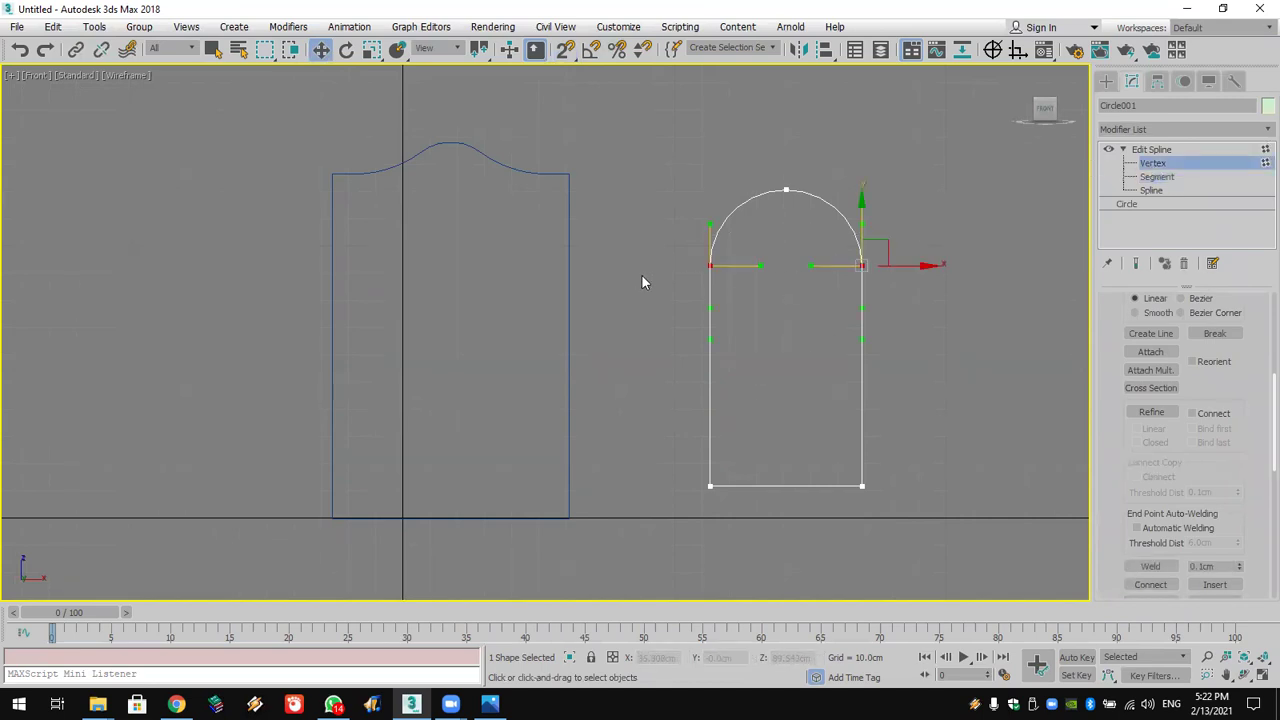
left_click(1150, 566)
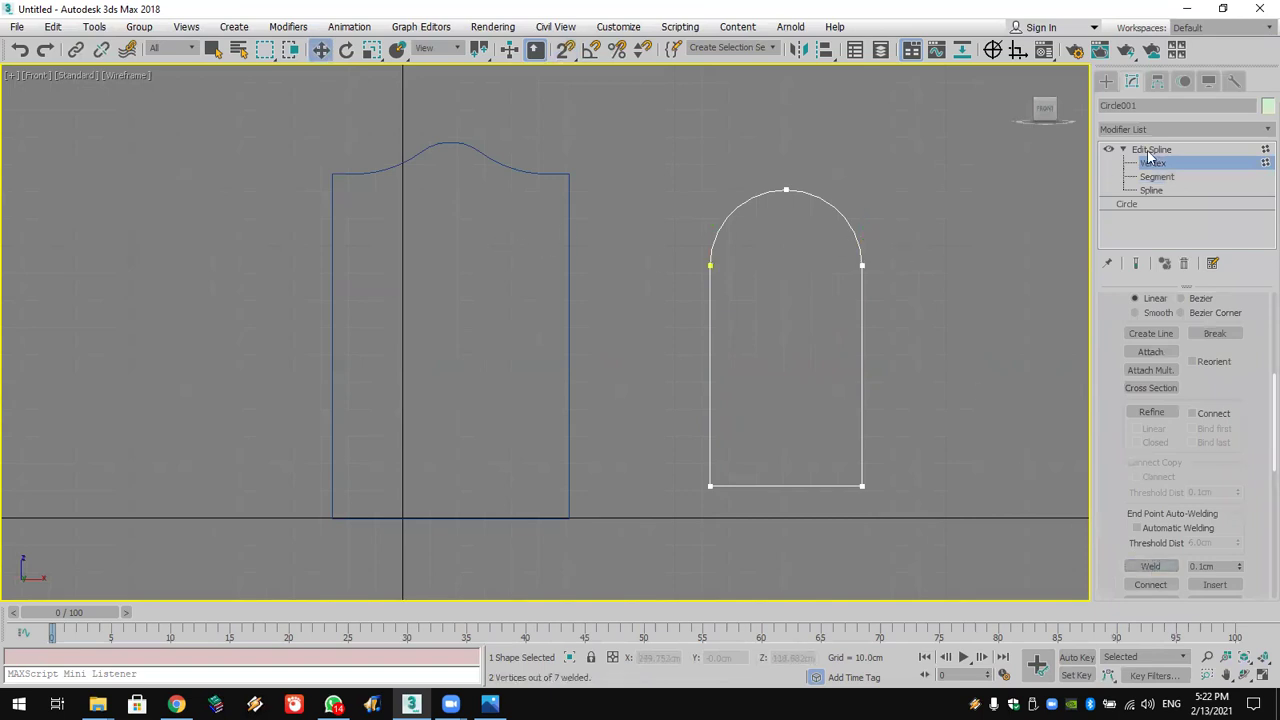
Step: Move the two bottom vertices of the arched outline upward to shorten its straight sides
left_click_drag(909, 461, 648, 546)
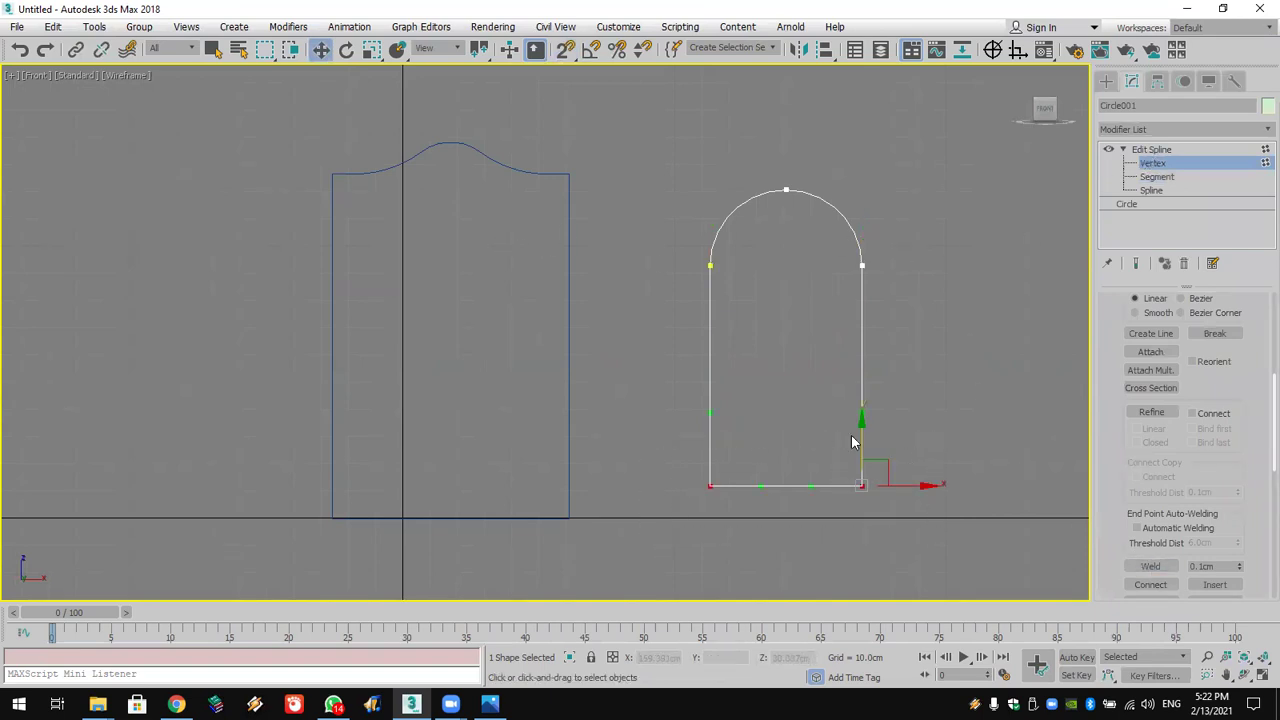
left_click_drag(857, 436, 951, 390)
key("ctrl+z")
Step: Convert the two bottom vertices of the arched outline from Bezier Corner to Corner type
right_click(708, 408)
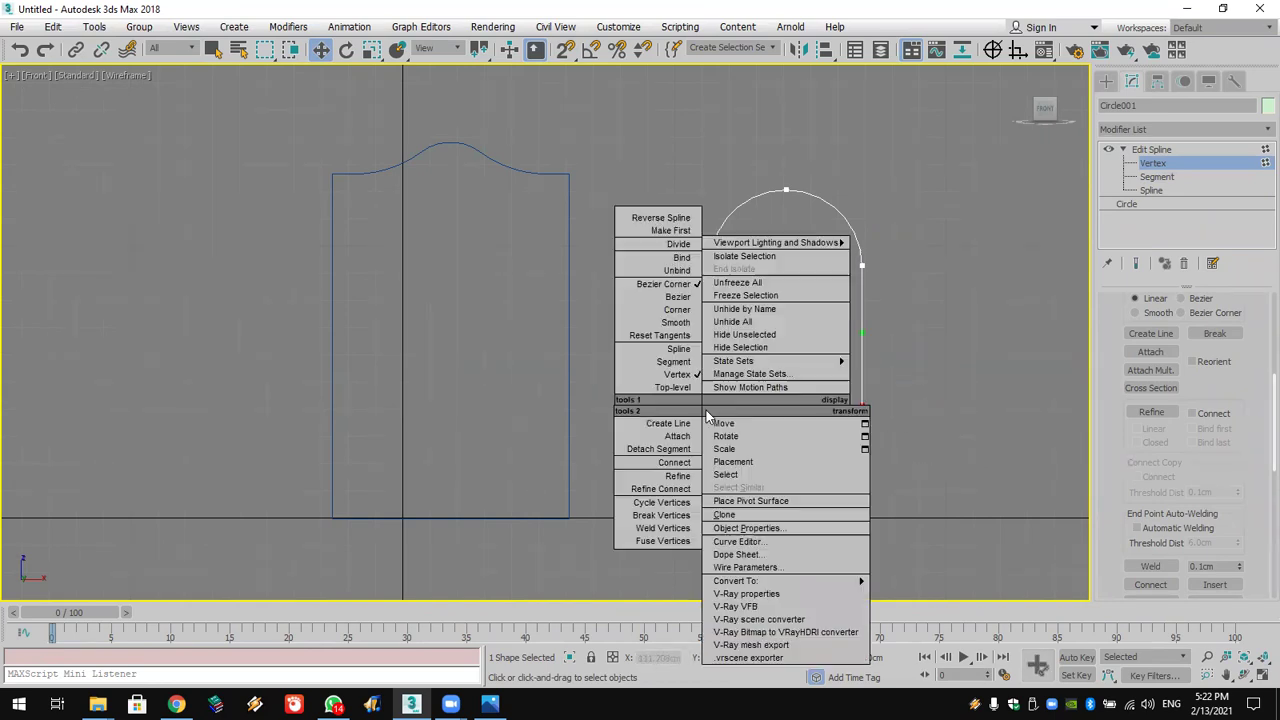
left_click(682, 309)
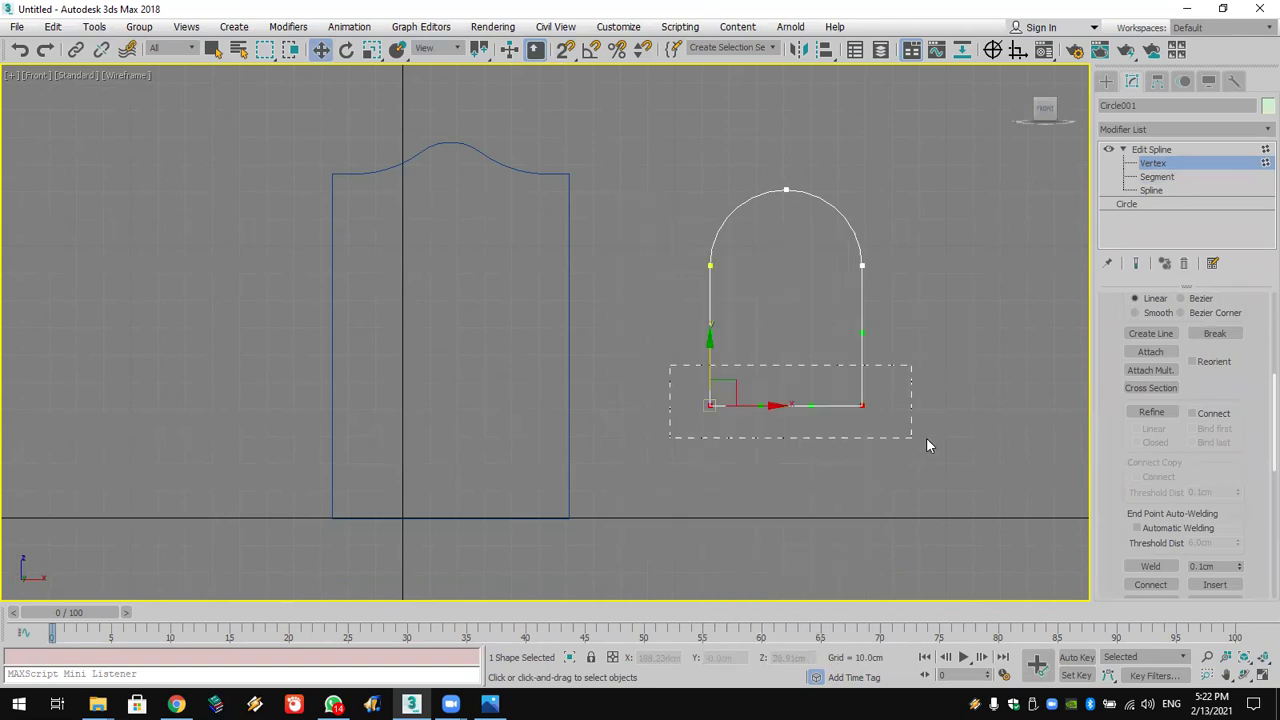
left_click(864, 406)
right_click(860, 400)
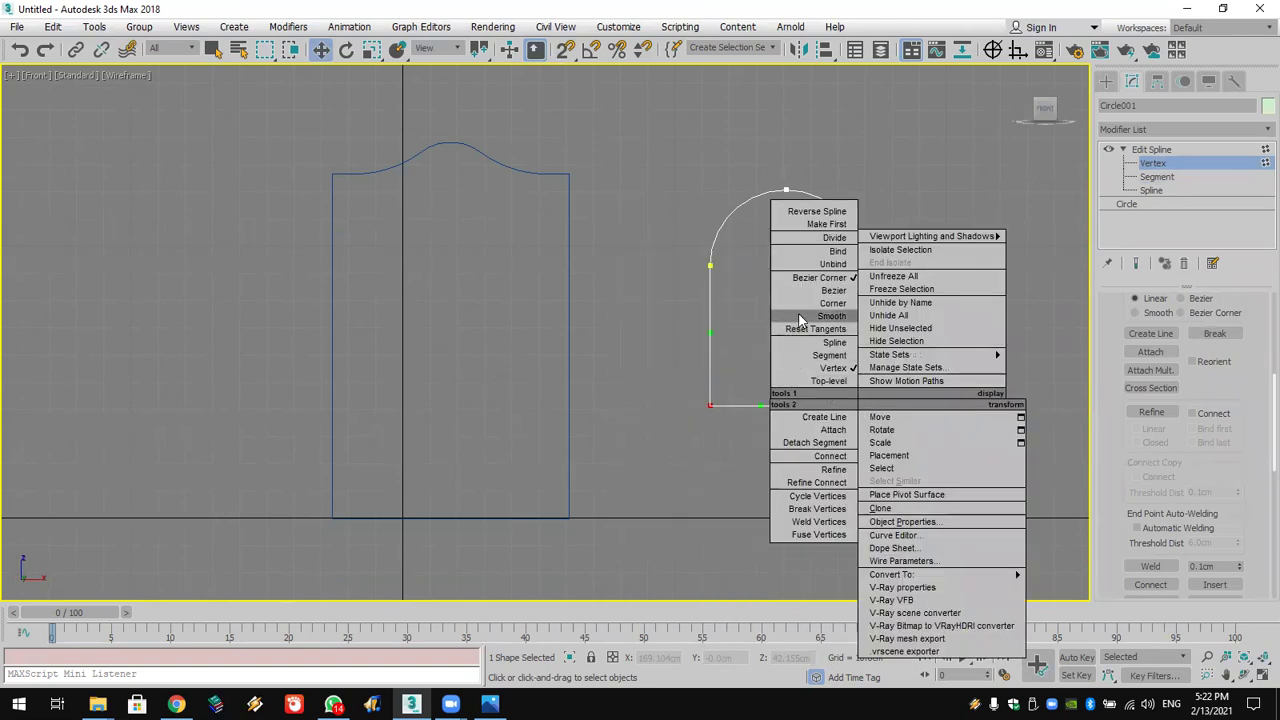
left_click(797, 303)
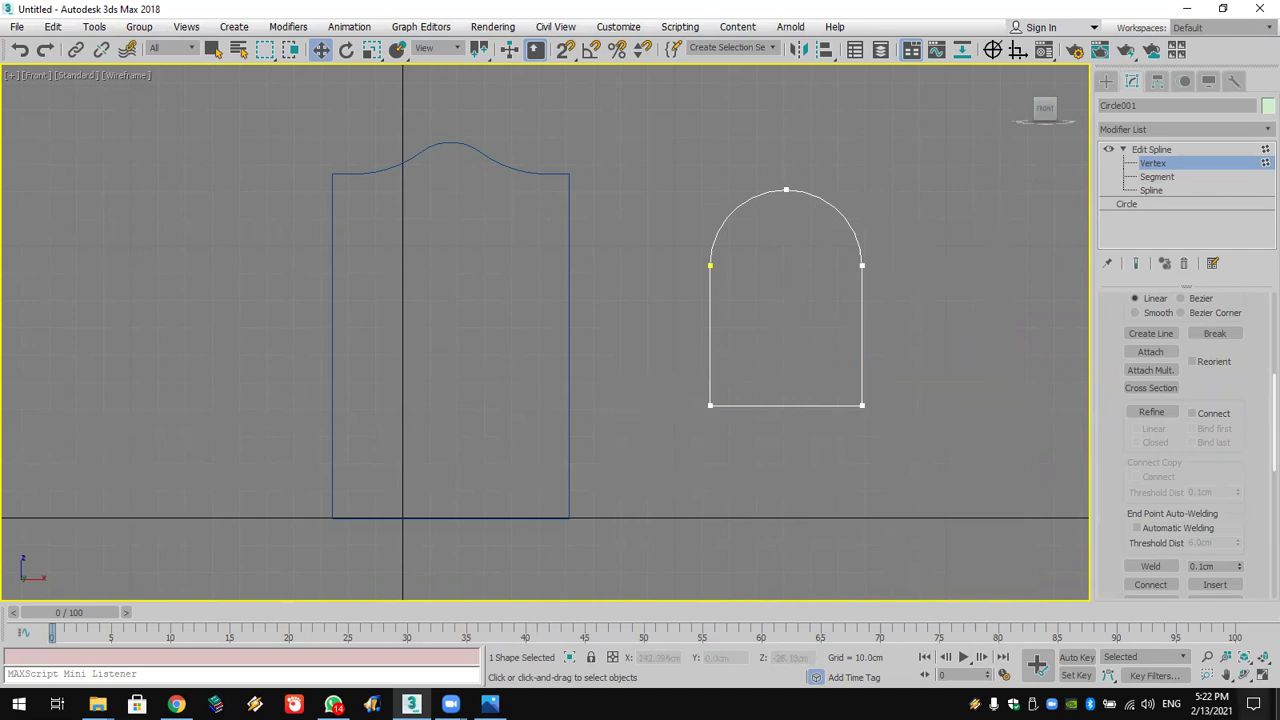
Step: Move the arched outline in the Front view so it sits centred inside the curved gable outline
left_click(1260, 677)
key("z")
scroll(843, 483, "down", 3)
middle_click_drag(843, 483, 843, 429)
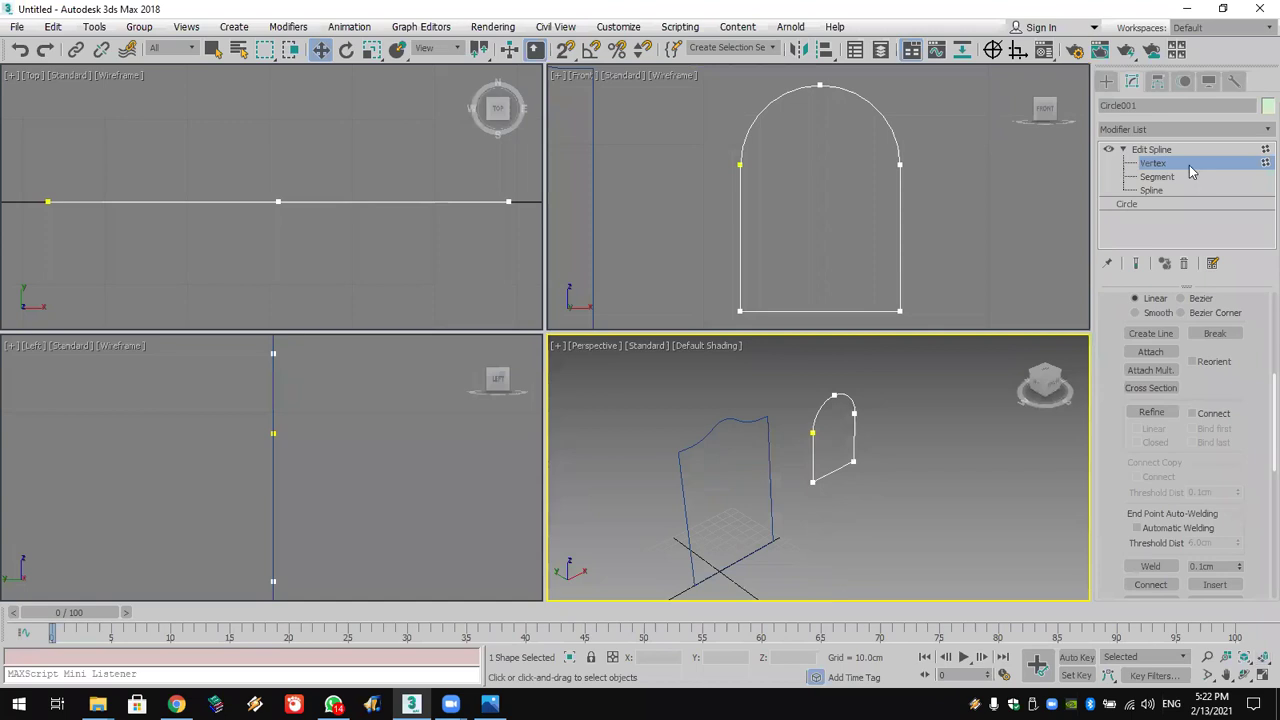
left_click(1106, 80)
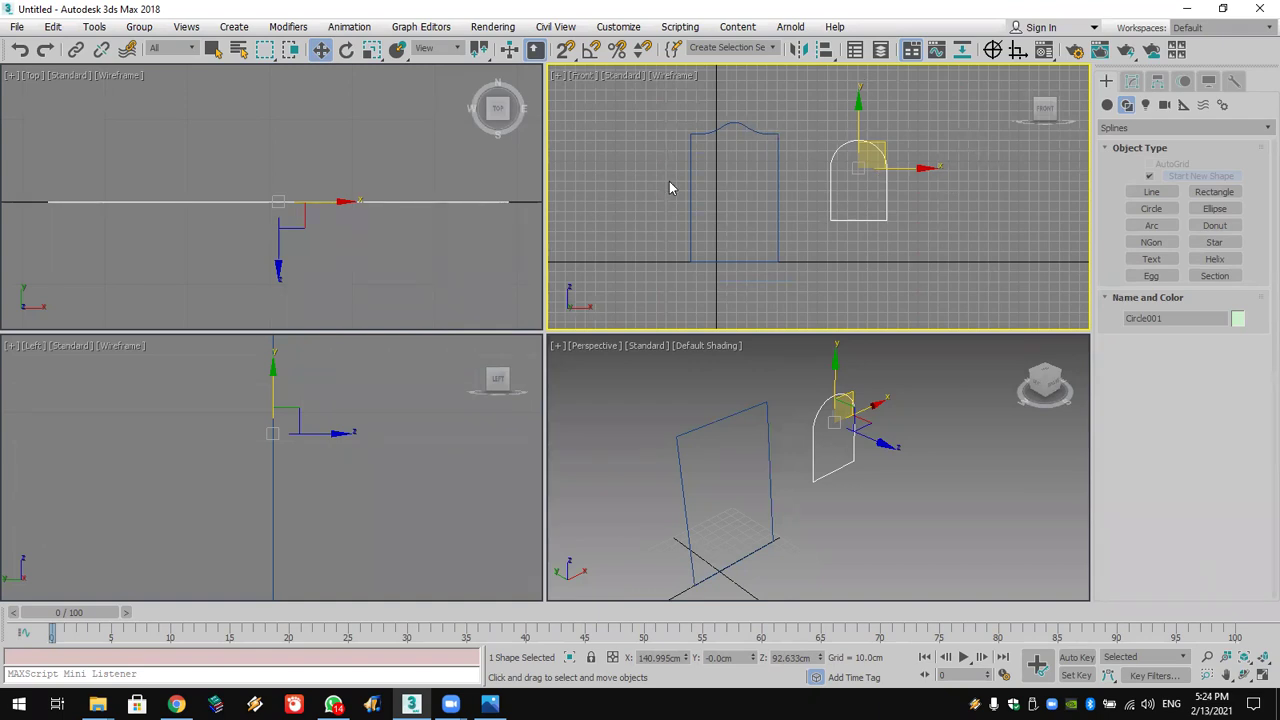
left_click(766, 463)
scroll(763, 463, "down", 5)
scroll(763, 463, "up", 7)
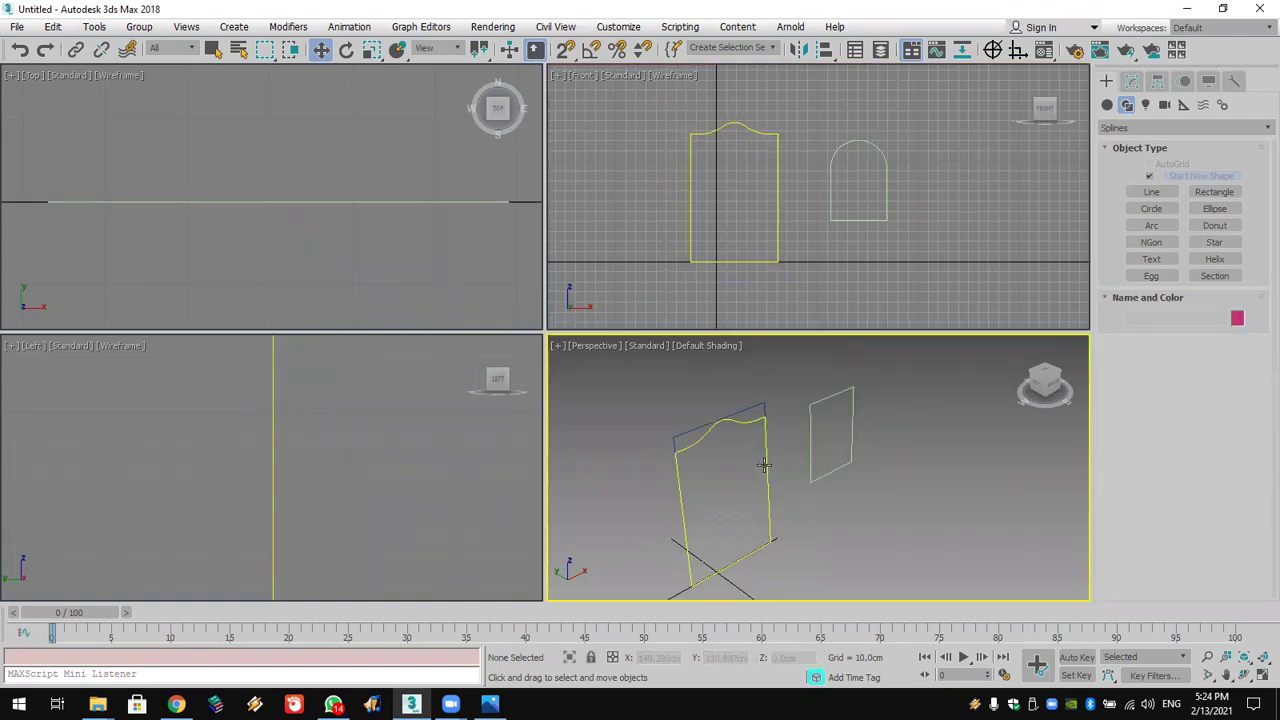
scroll(810, 475, "down", 2)
middle_click_drag(810, 462, 827, 447)
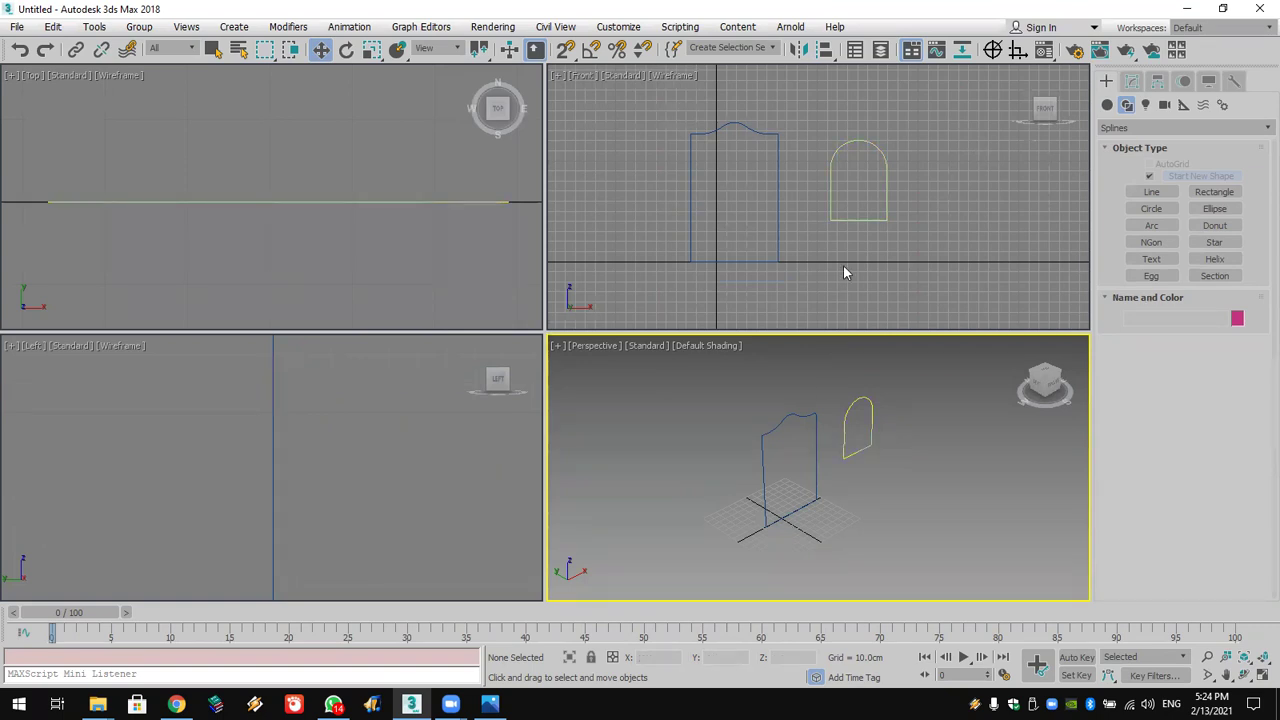
left_click(855, 220)
left_click_drag(905, 181, 780, 183)
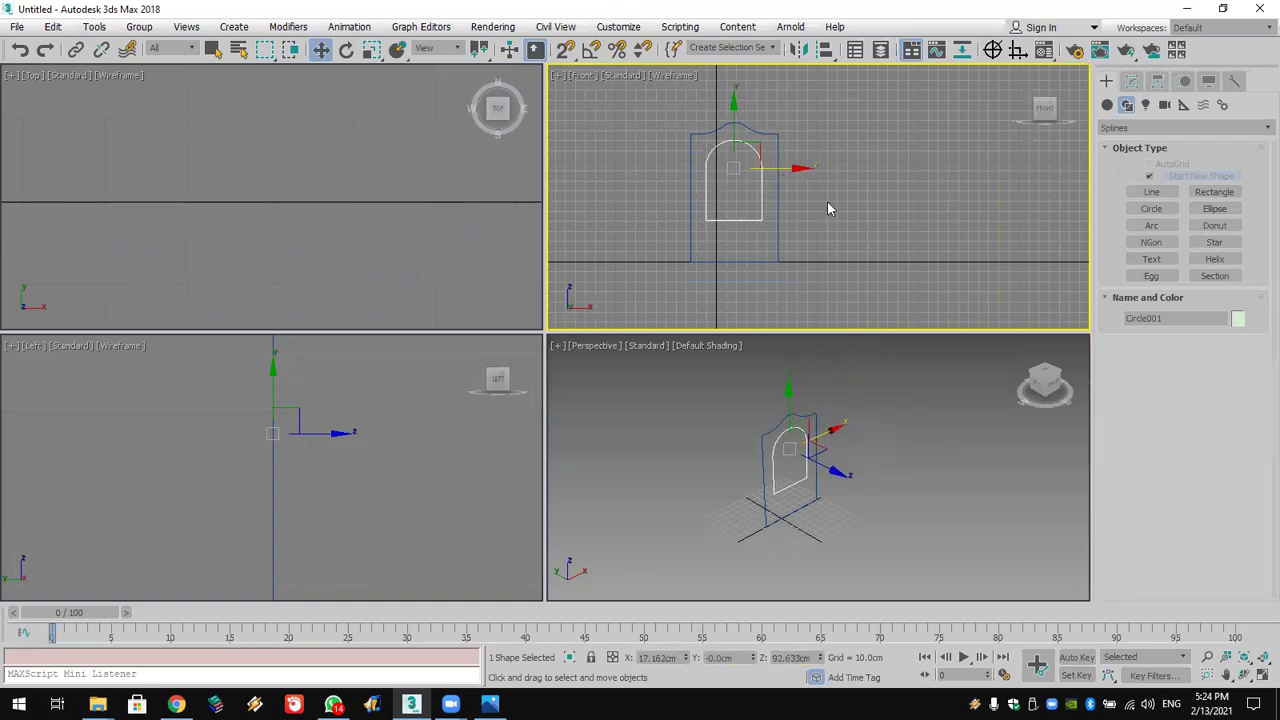
Step: Attach the arched outline to the curved gable spline so both form one shape
left_click(777, 263)
left_click(776, 263)
left_click(1131, 81)
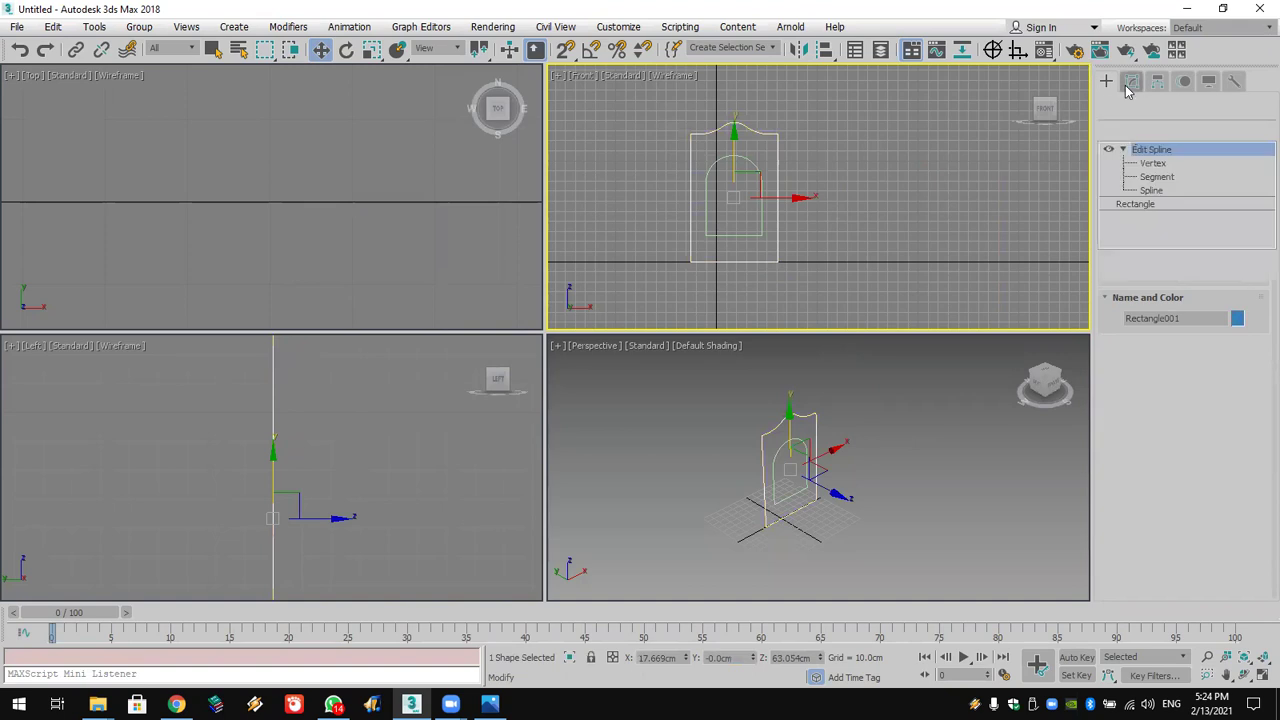
left_click(1150, 352)
left_click(748, 238)
Step: Apply an Extrude modifier to the combined gable shape with an amount of 14 cm
left_click(1152, 128)
key("e")
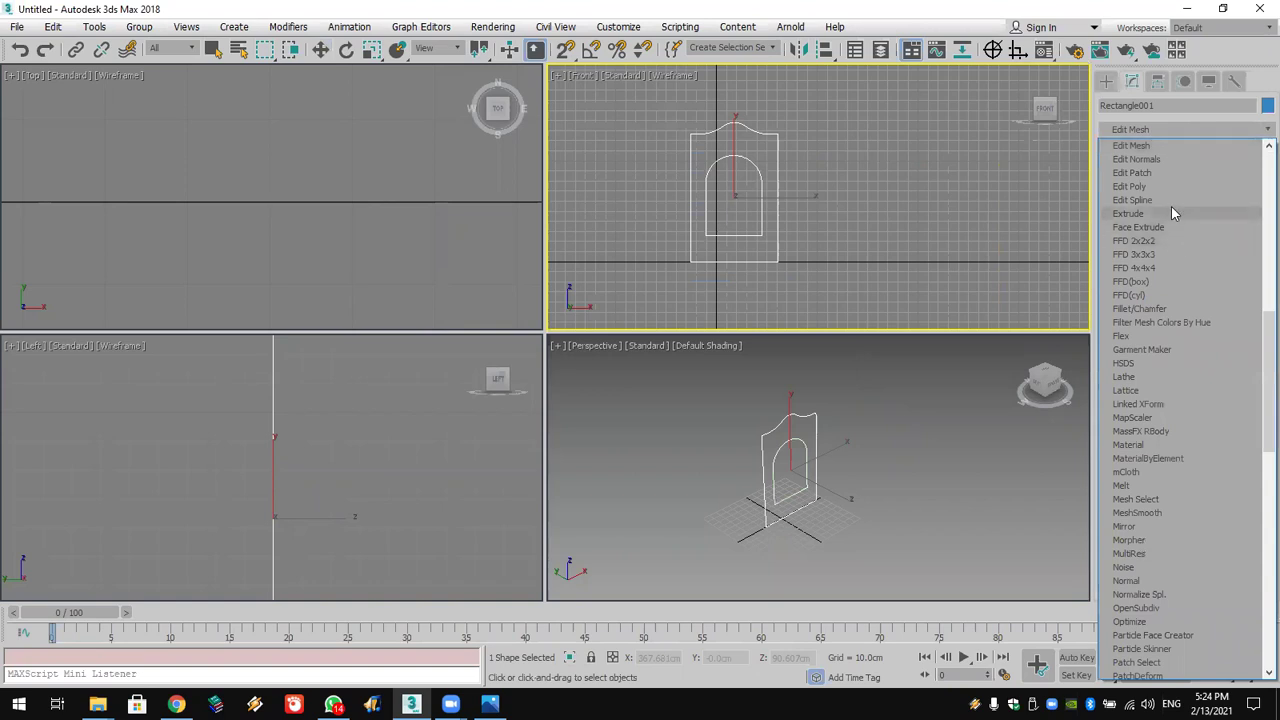
left_click(1172, 213)
left_click_drag(1230, 330, 1086, 213)
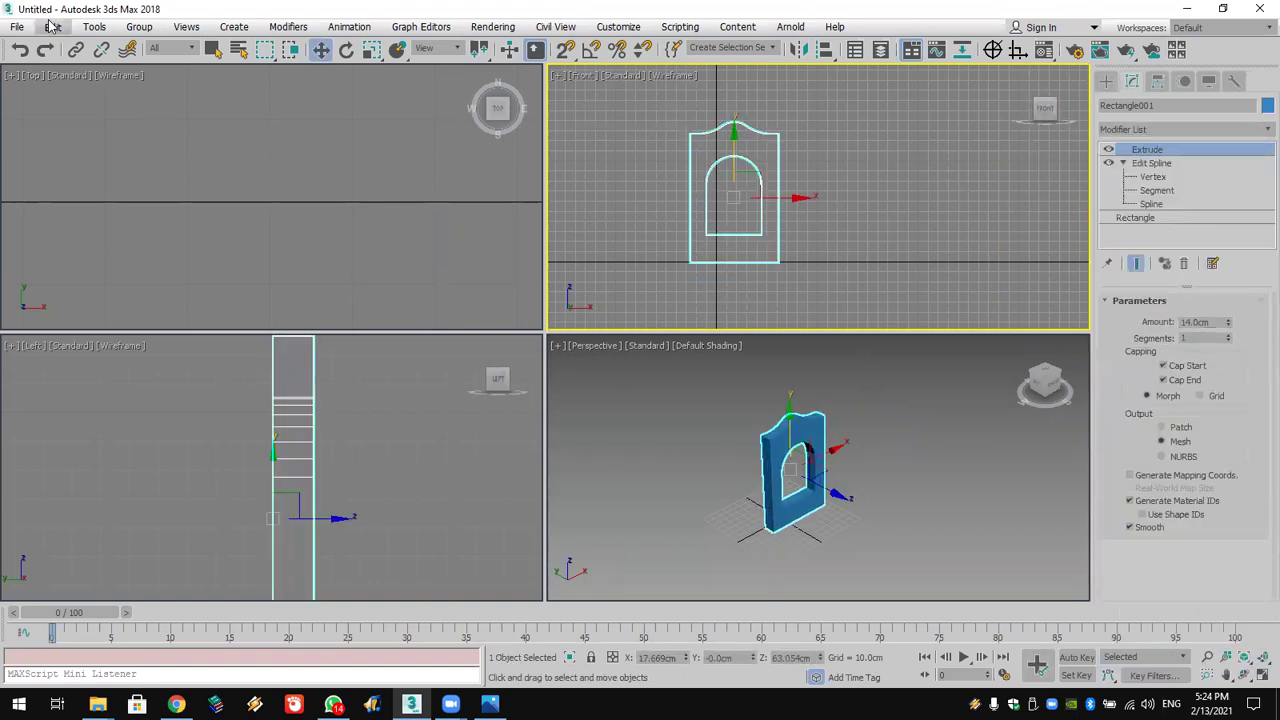
Step: Reset the scene without saving the changes
left_click(17, 26)
left_click(28, 78)
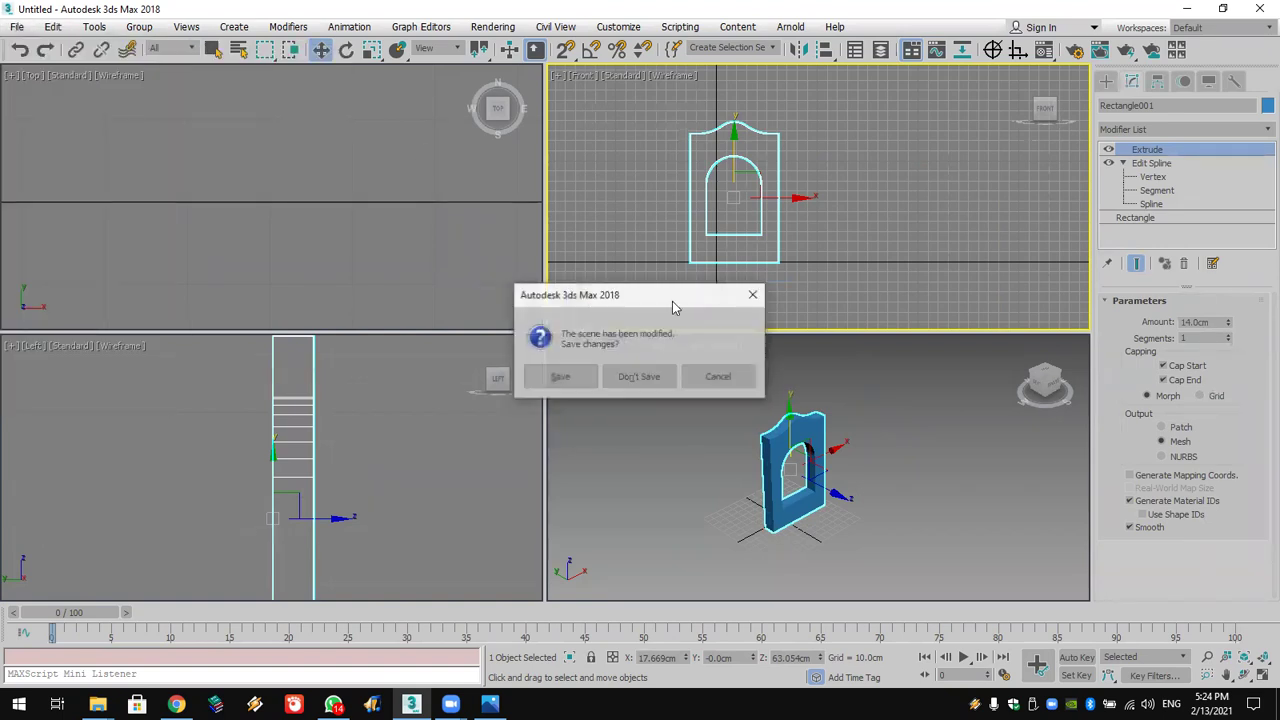
left_click(648, 378)
left_click(600, 378)
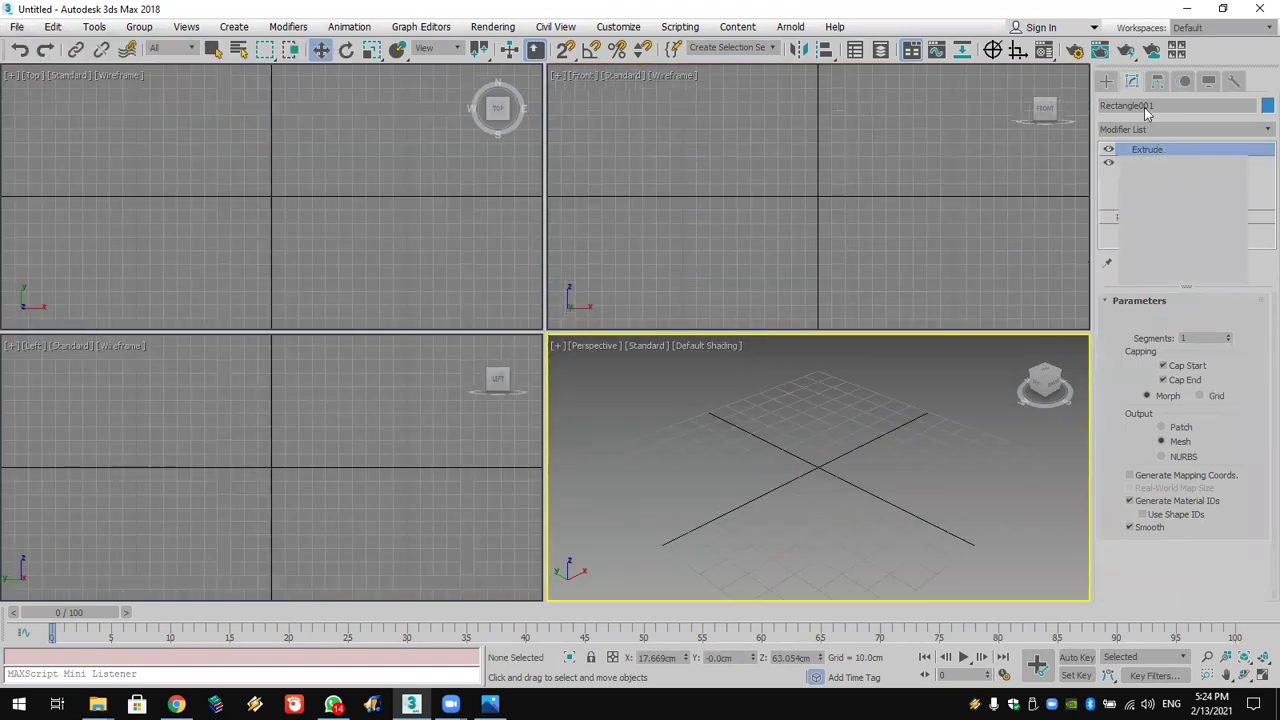
Step: Draw a wall rectangle about 100 cm long and 235.5 cm wide in the Front view
left_click(1127, 104)
left_click(1213, 192)
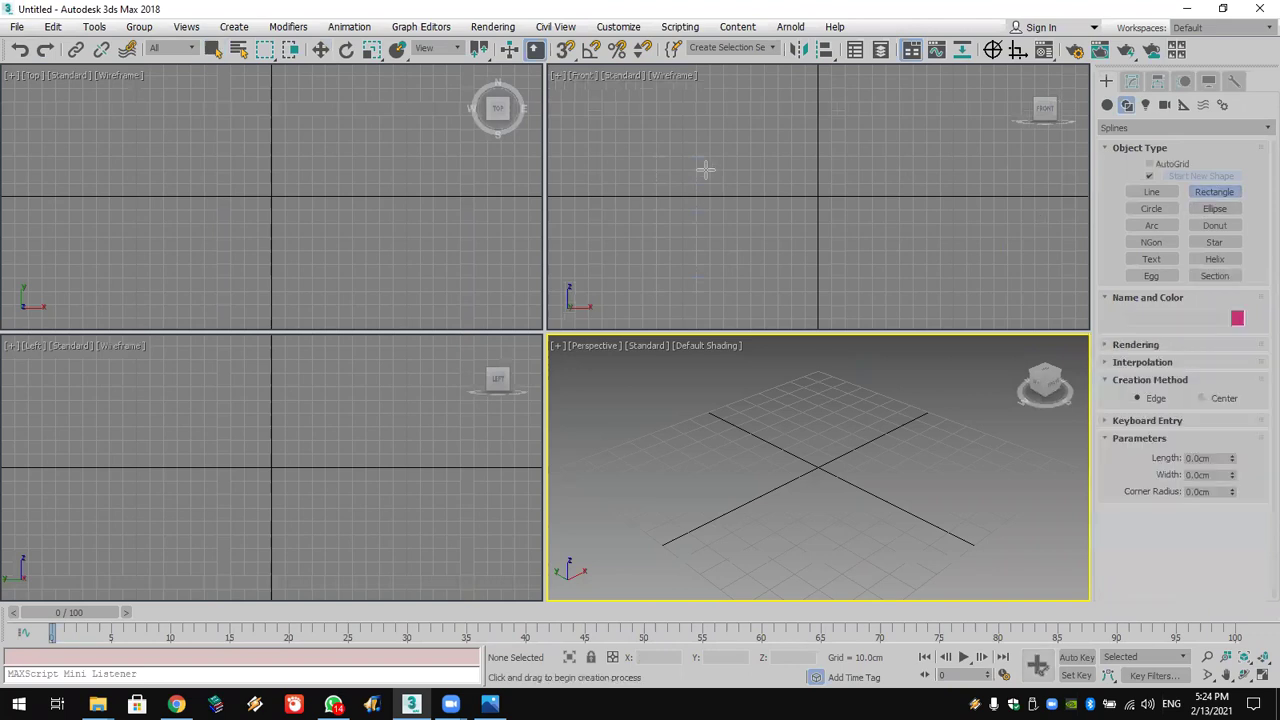
left_click(700, 258)
left_click_drag(690, 153, 1008, 289)
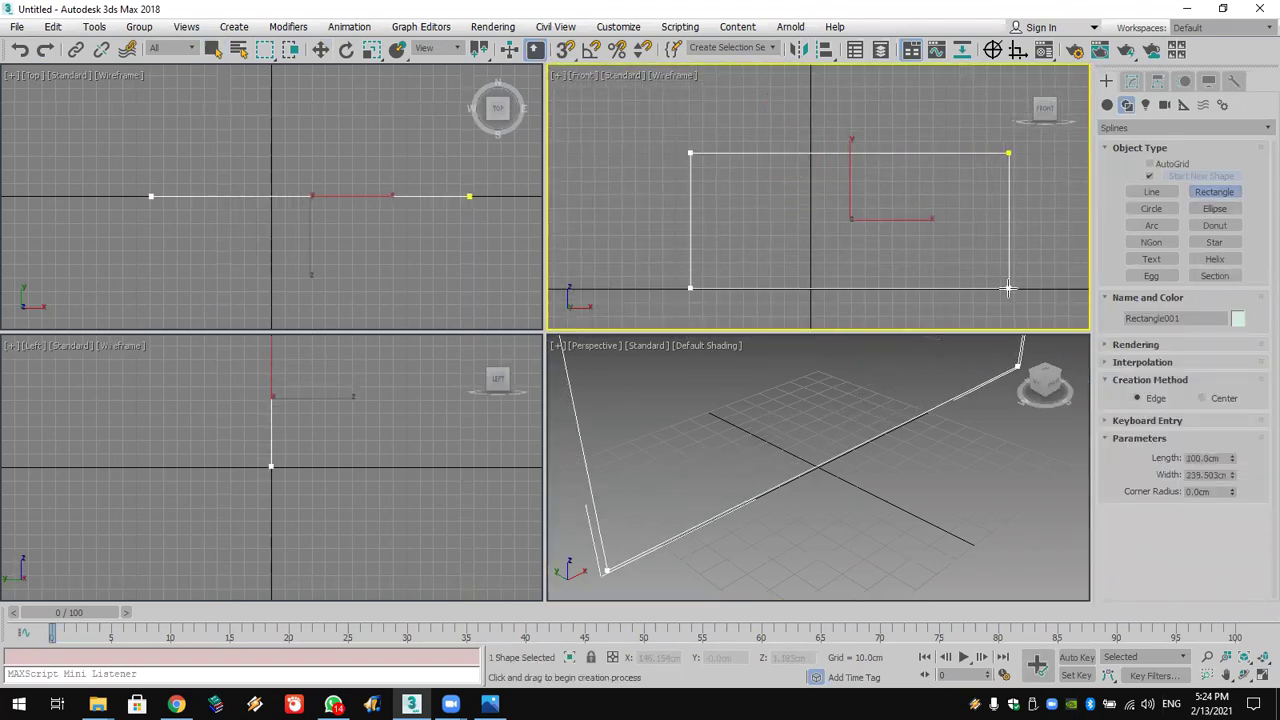
Step: Draw four small window rectangles in a row inside the wall rectangle
mouse_move(730, 206)
left_mouse_down()
mouse_move(755, 231)
mouse_move(895, 238)
left_mouse_up()
left_click_drag(934, 197, 960, 236)
right_click(984, 220)
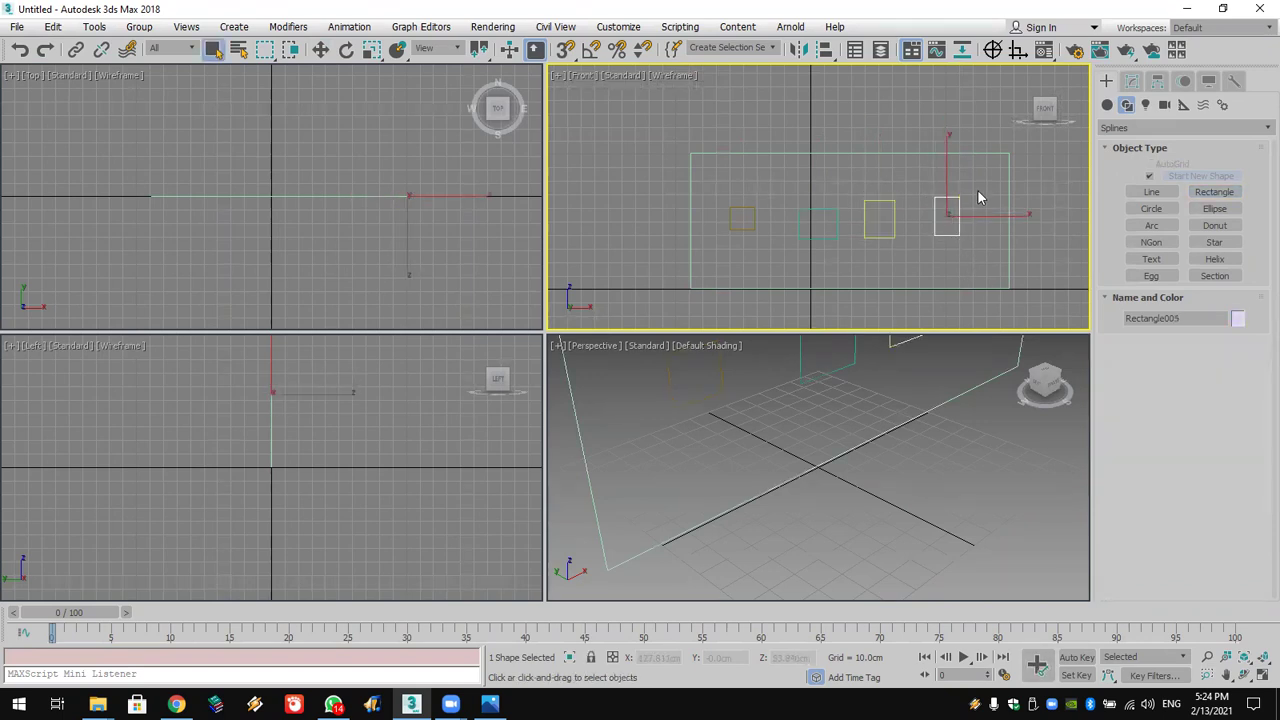
Step: Apply an Edit Spline modifier to the large wall rectangle
left_click(828, 288)
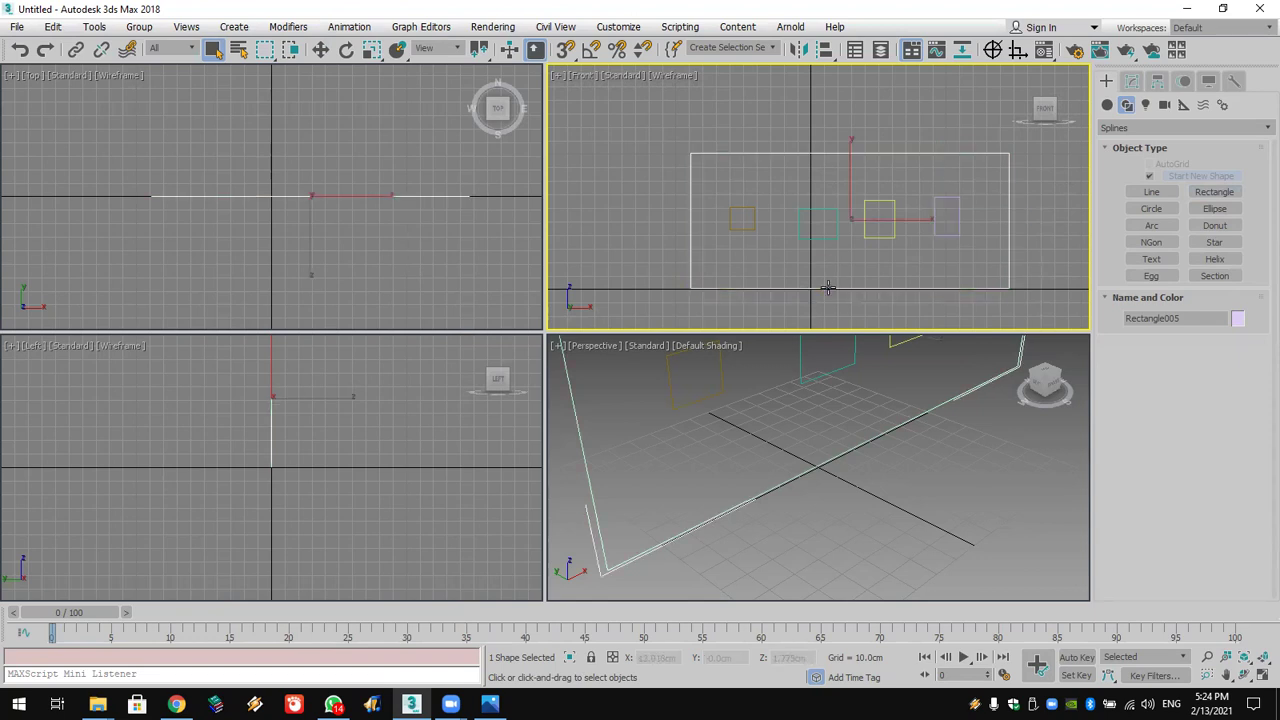
left_click(1157, 81)
left_click(1131, 81)
left_click(1135, 130)
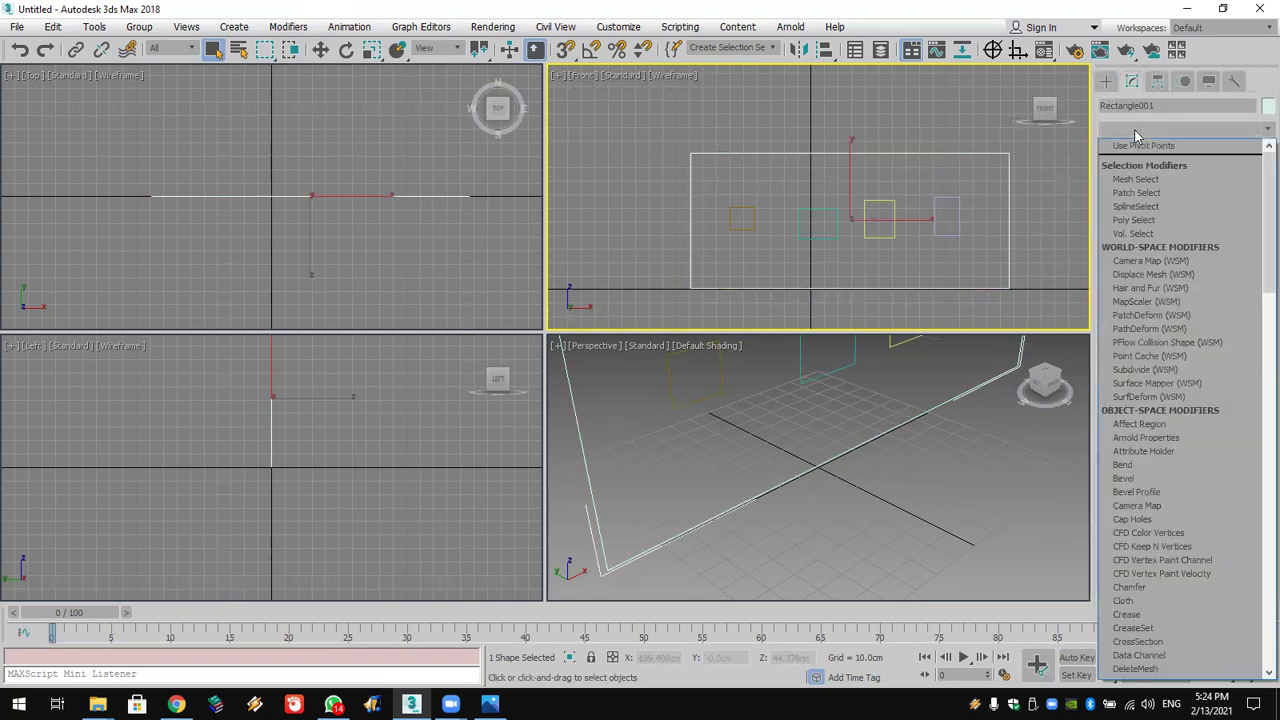
type("esh")
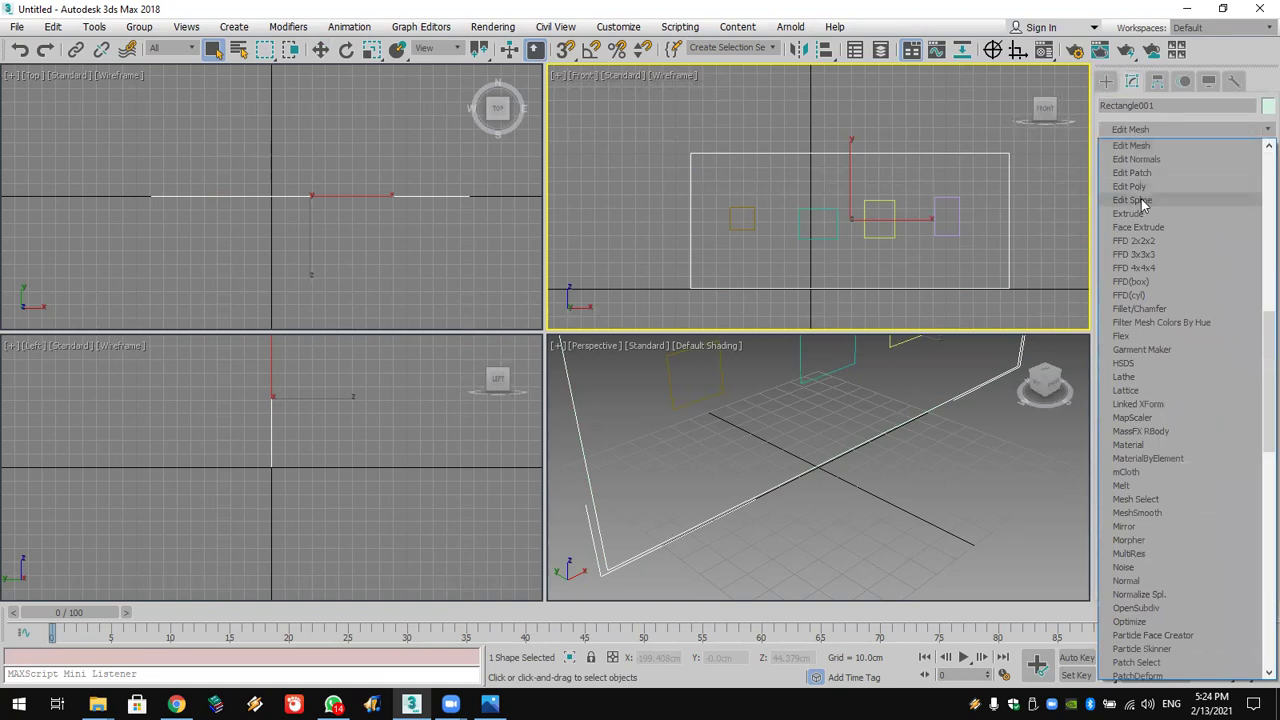
left_click(1141, 199)
Step: Attach the four small window rectangles to the wall rectangle
scroll(1131, 487, "down", 5)
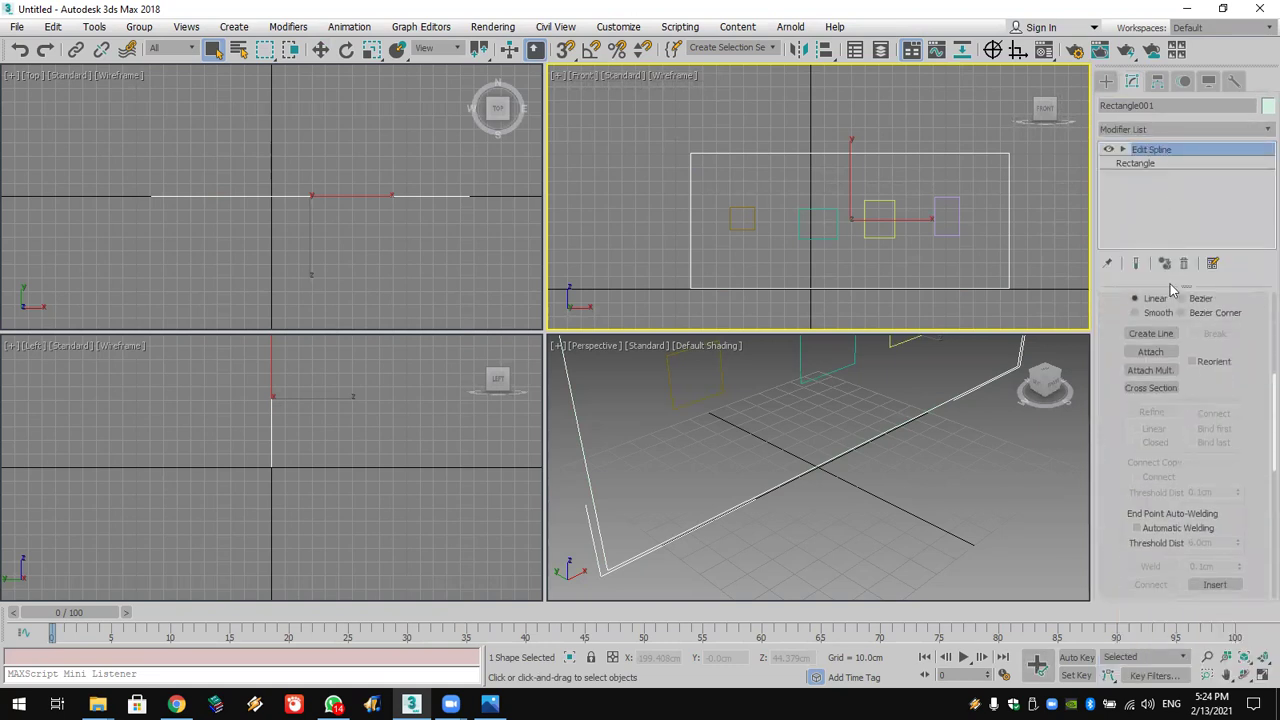
left_click(1151, 354)
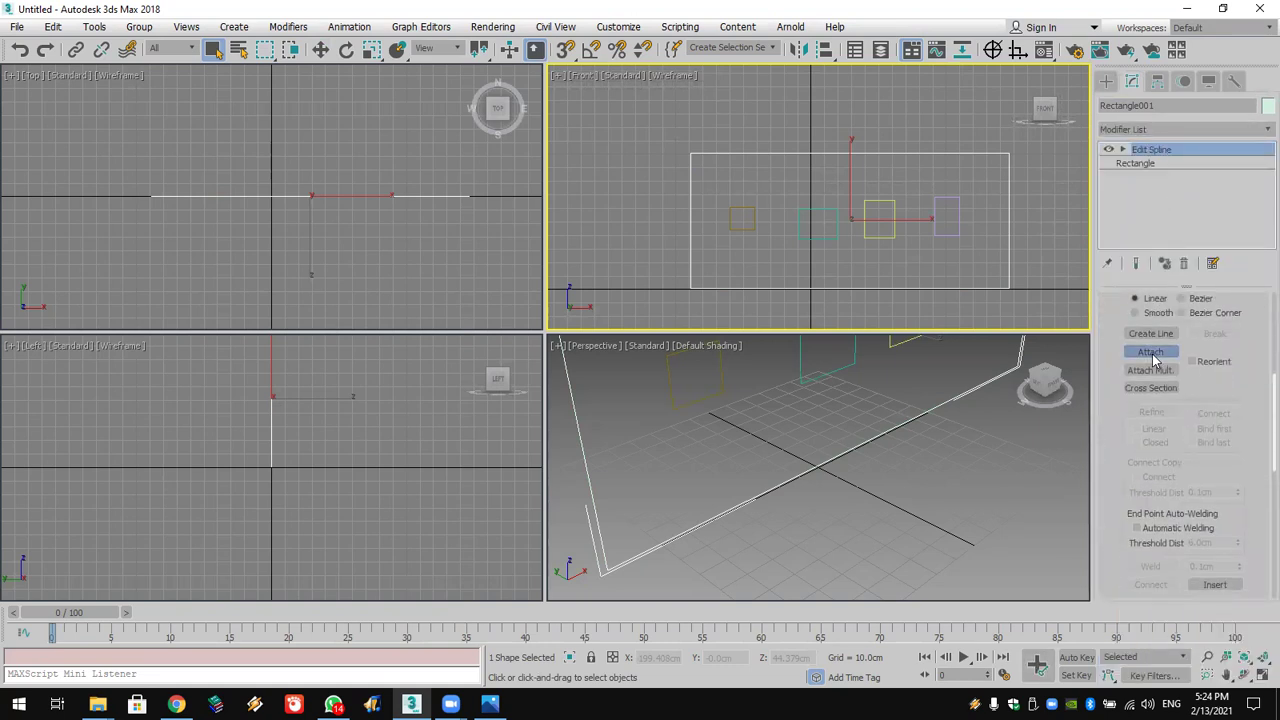
left_click(941, 233)
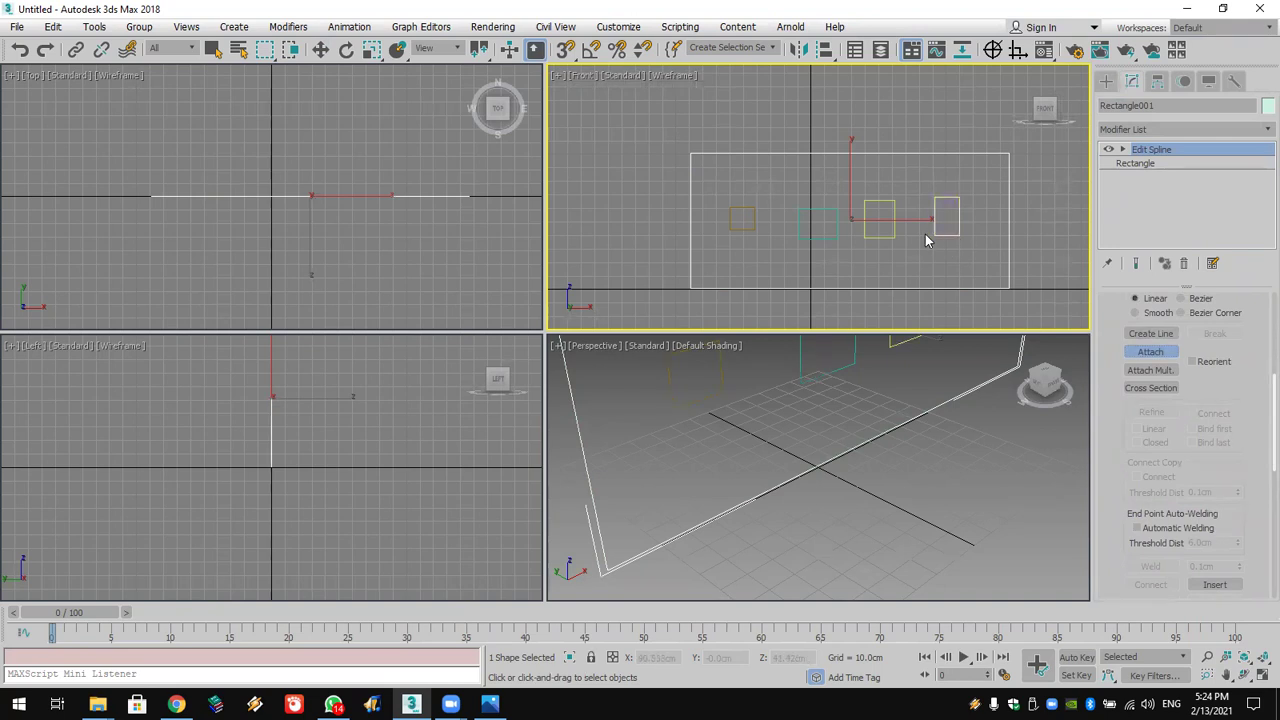
left_click(893, 236)
left_click(832, 237)
left_click(740, 233)
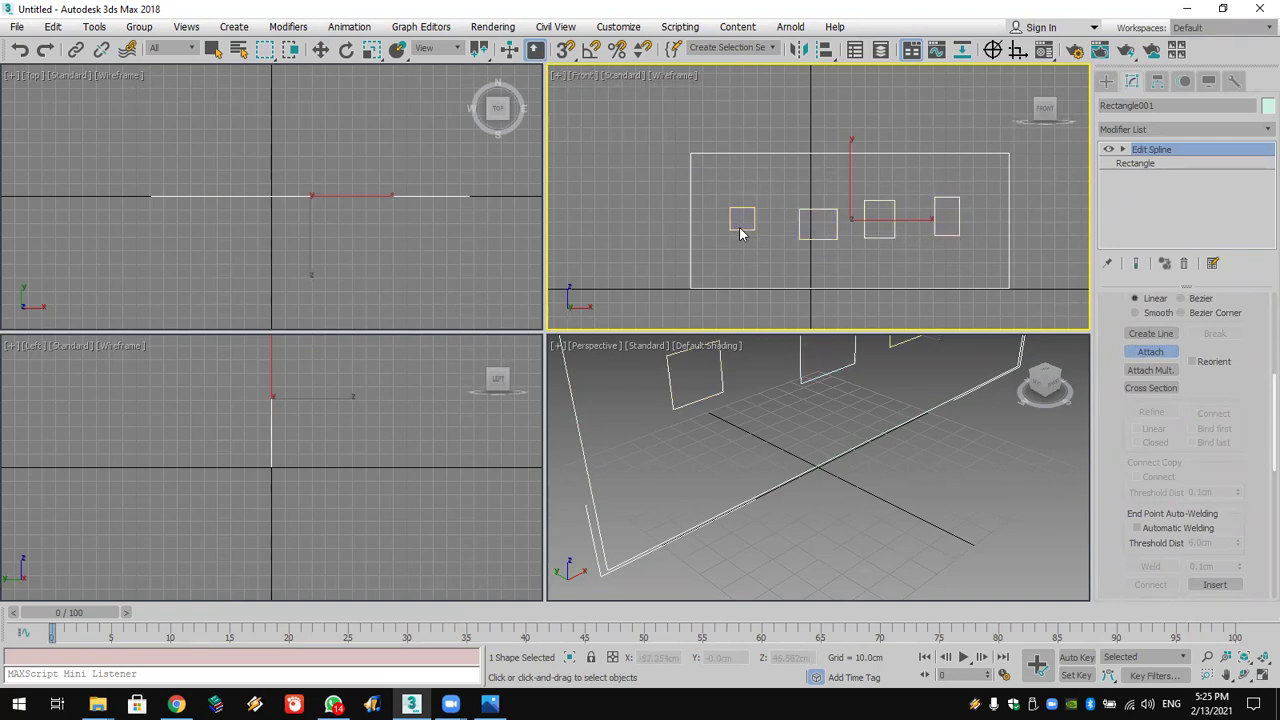
Step: Apply an Extrude modifier to the wall shape with an amount of 4.5 cm
left_click(1181, 129)
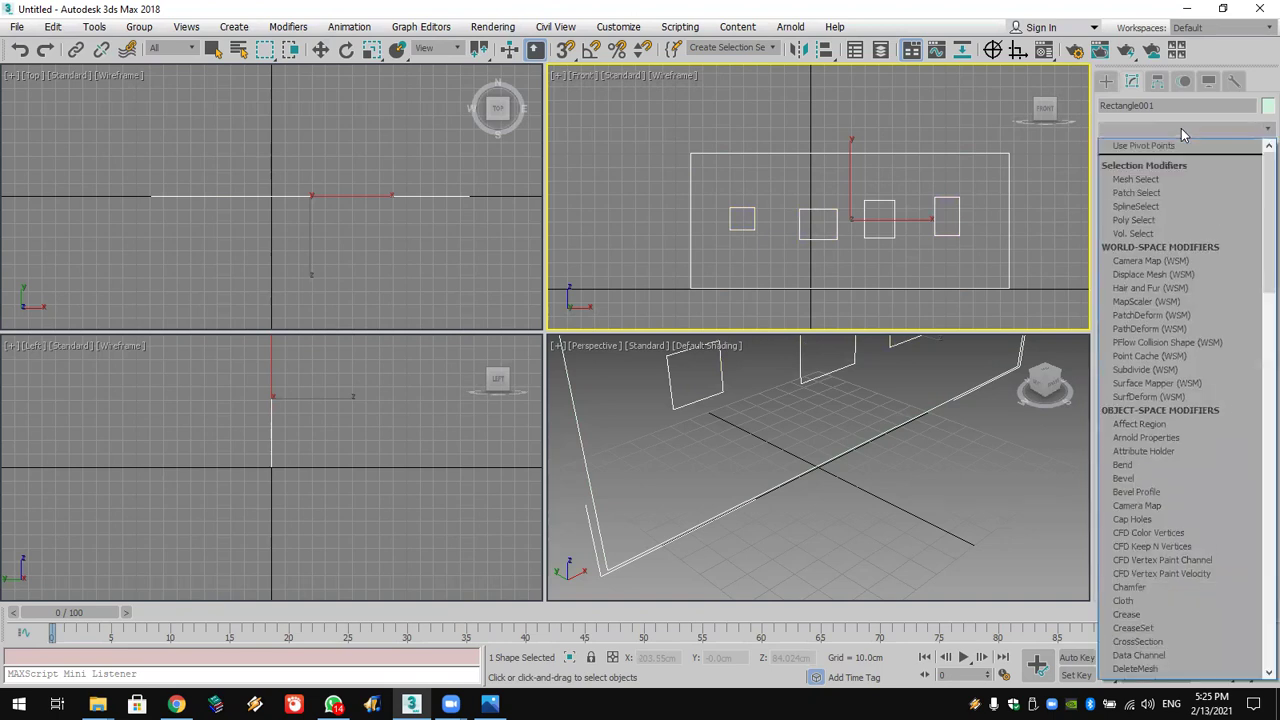
key("e")
left_click(1148, 214)
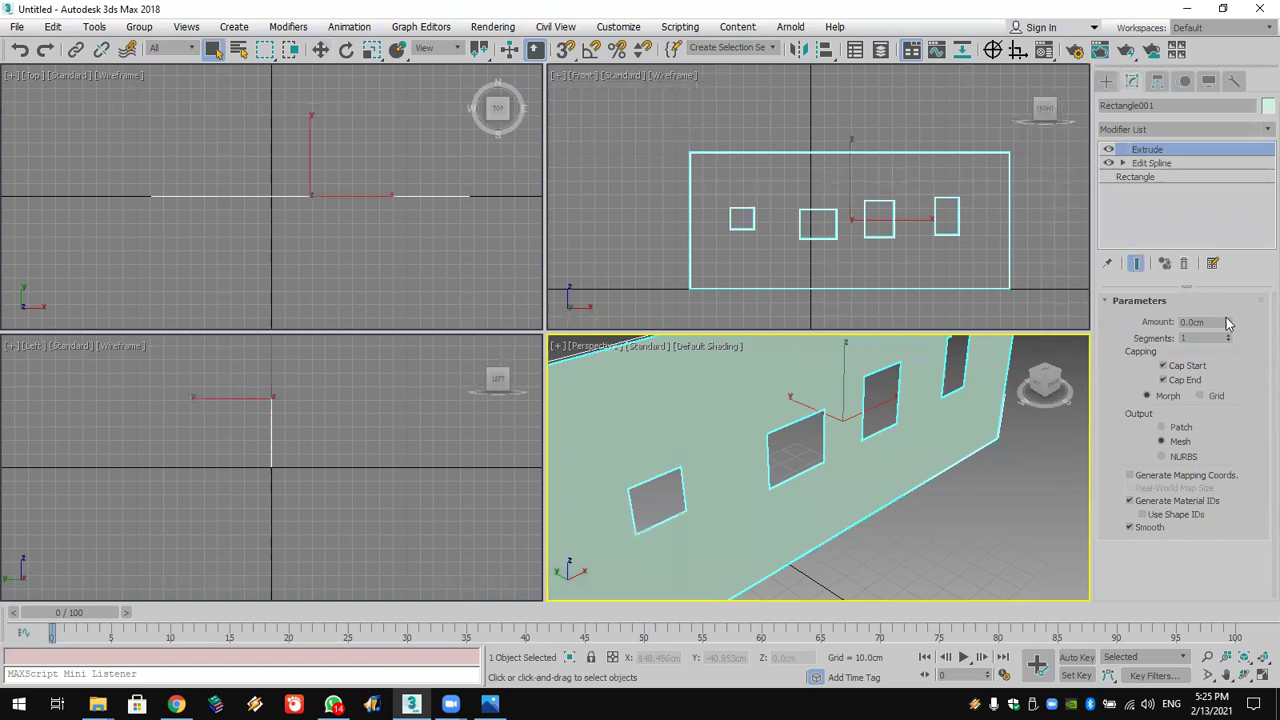
mouse_move(1228, 322)
left_mouse_down()
mouse_move(1228, 240)
mouse_move(1228, 300)
left_mouse_up()
Step: Reset the scene to start over with an empty one
left_click(52, 27)
mouse_move(18, 28)
left_click(50, 77)
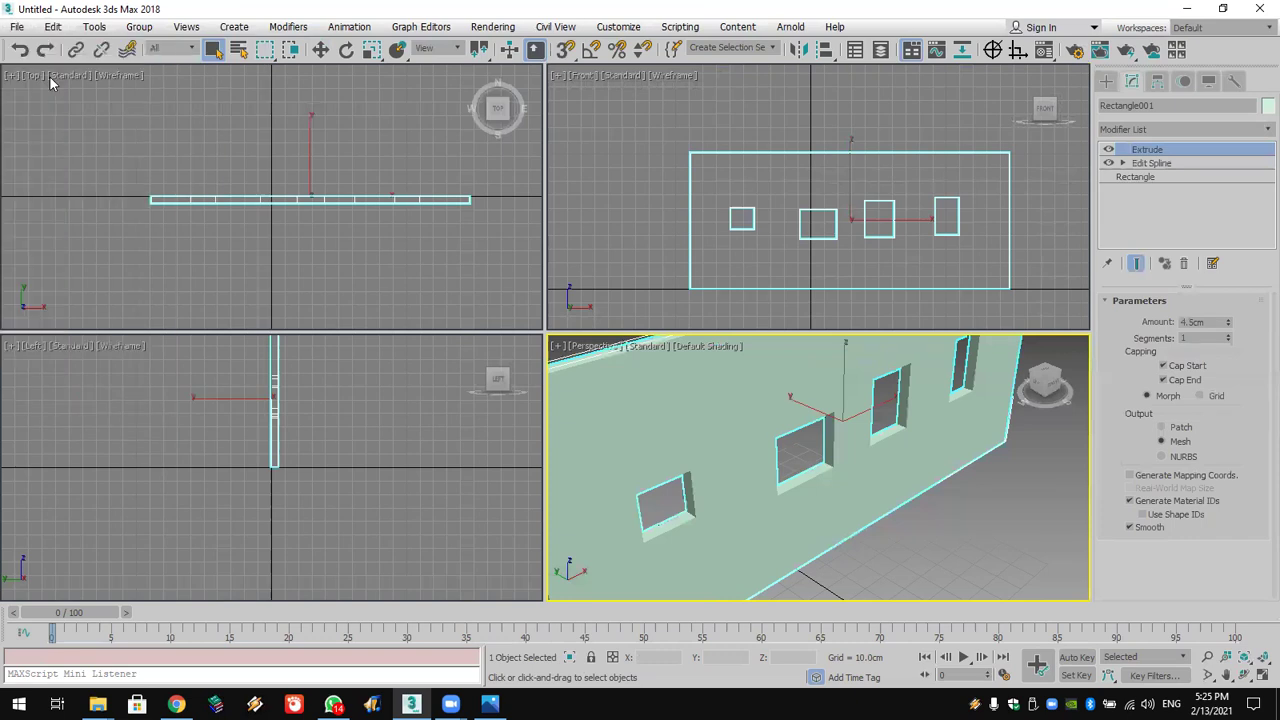
left_click(639, 377)
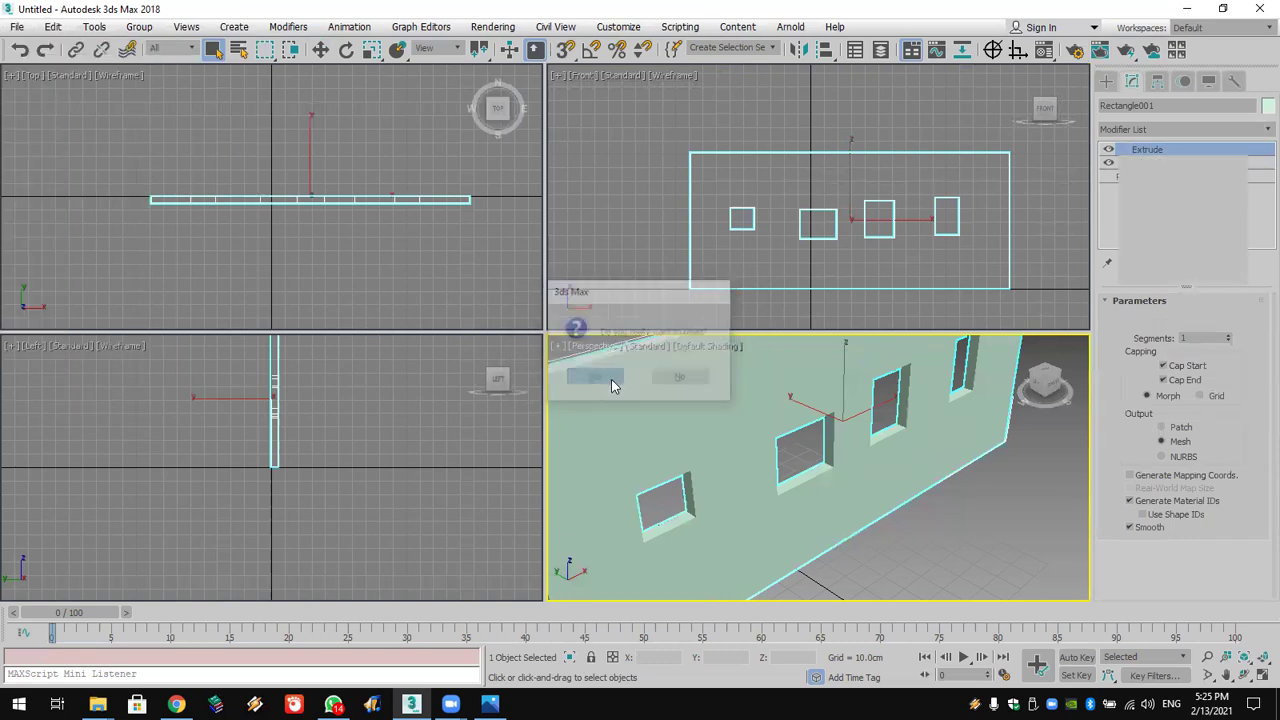
left_click(613, 384)
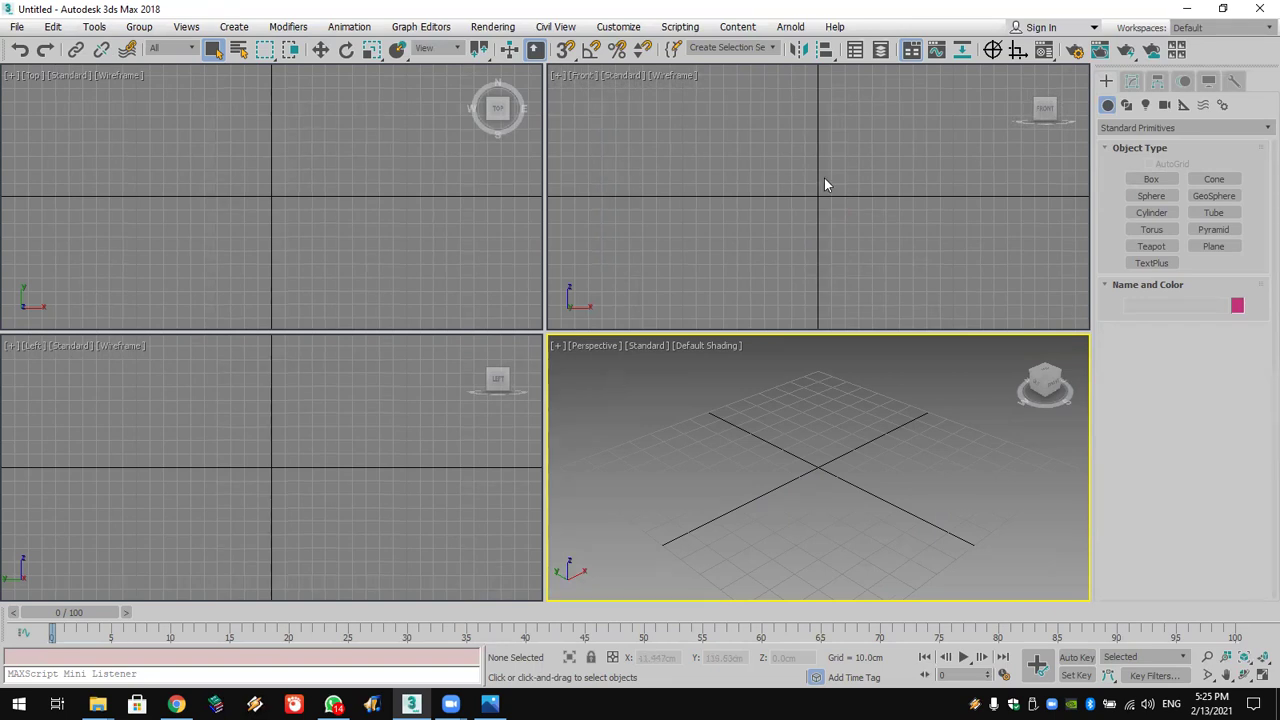
Step: Draw a large wall rectangle in the Front view and a smaller rectangle overlapping its upper-right corner
middle_click_drag(882, 135, 880, 216)
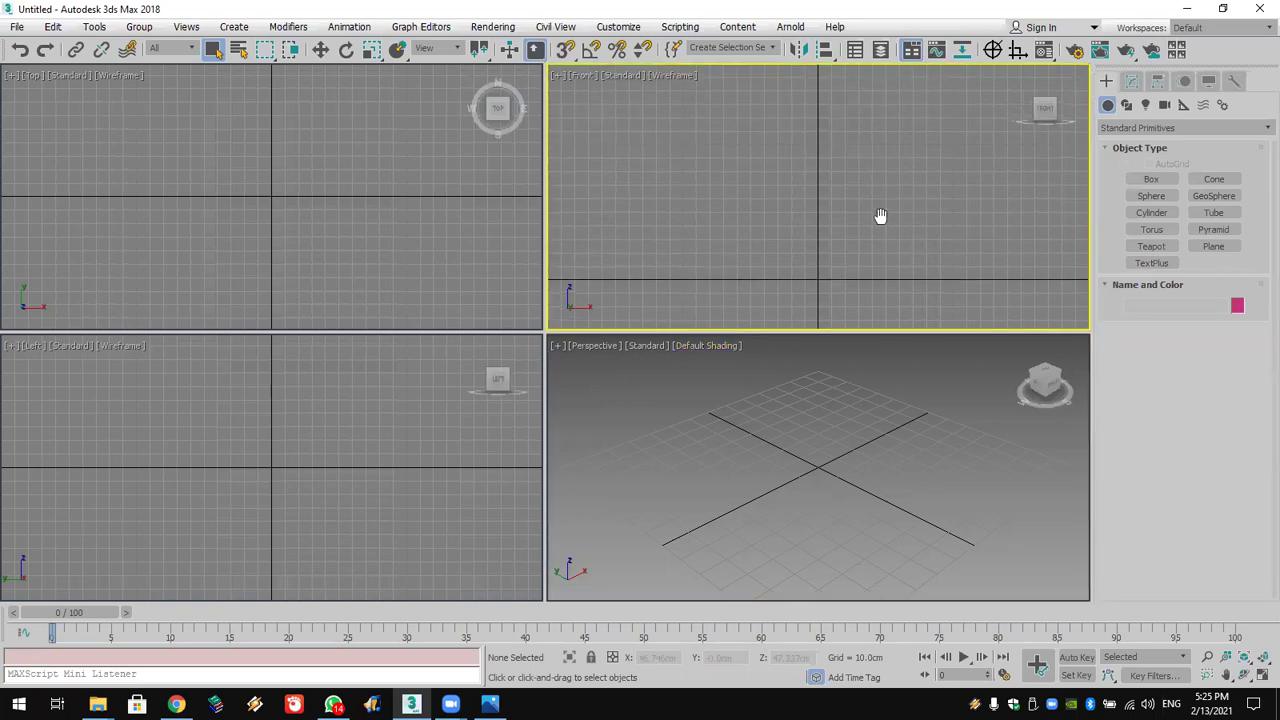
left_click(1126, 105)
left_click(1213, 191)
left_click_drag(686, 150, 974, 277)
scroll(937, 237, "up", 2)
scroll(940, 238, "down", 2)
middle_click_drag(938, 238, 909, 258)
left_click_drag(934, 143, 822, 194)
right_click(760, 181)
Step: Apply an Edit Spline modifier to the large wall rectangle
left_click(760, 163)
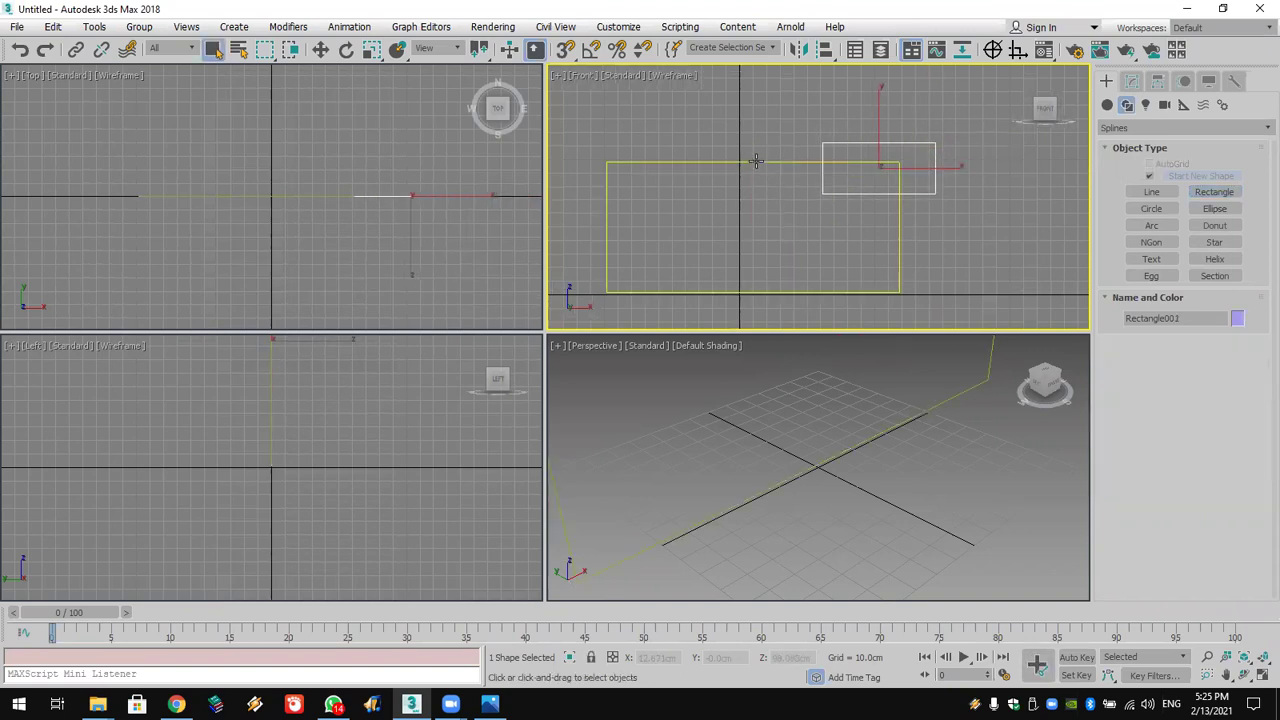
left_click(1133, 81)
left_click(1145, 129)
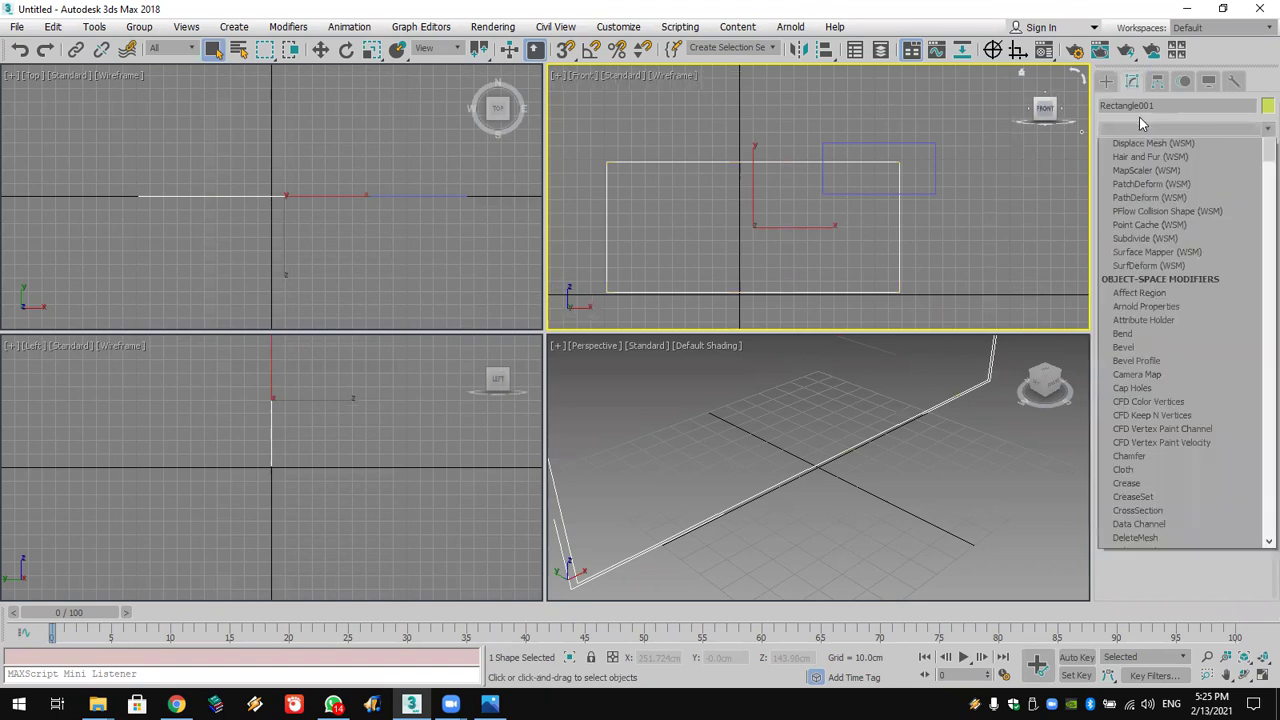
scroll(1139, 117, "up", 5)
key("e")
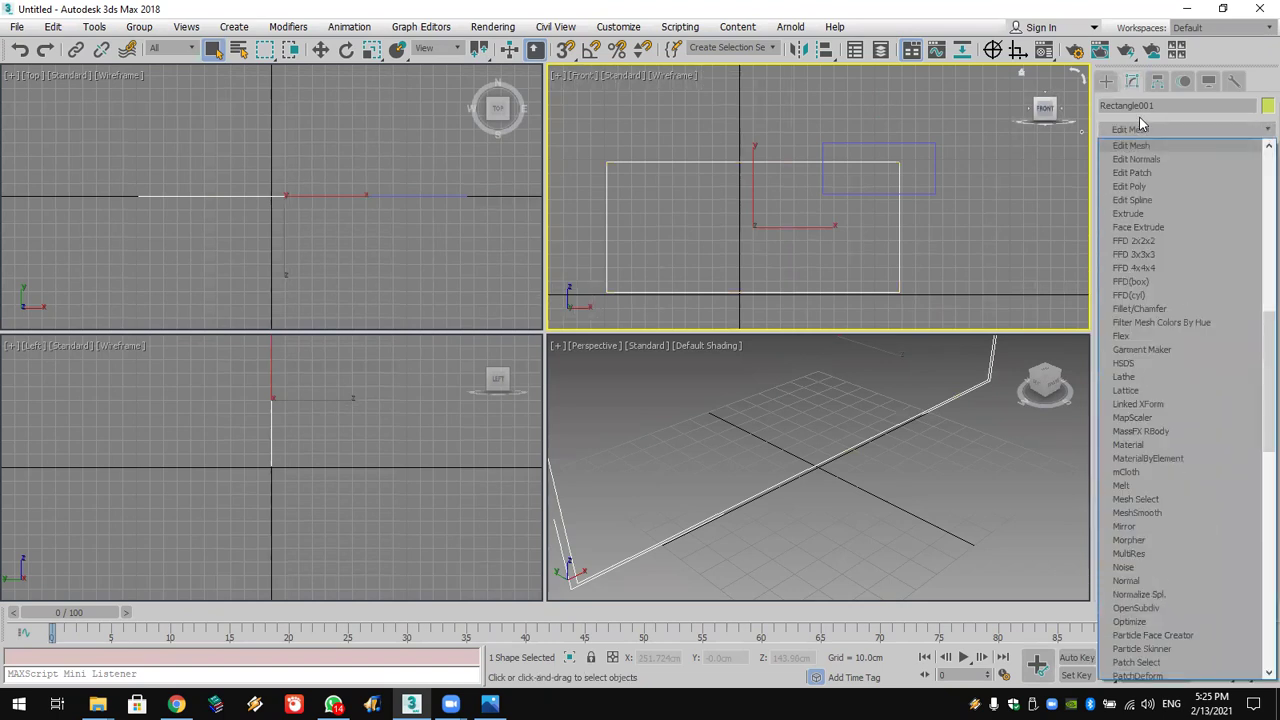
left_click(1147, 199)
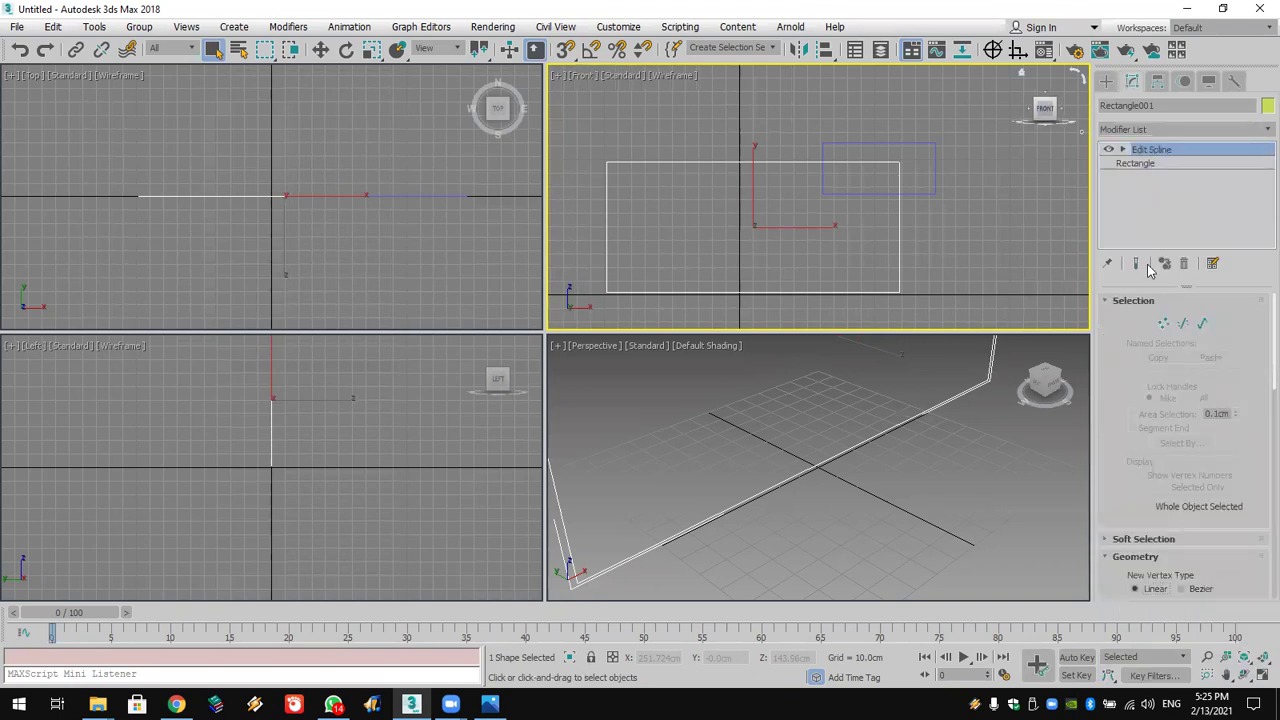
Step: Attach the small overlapping rectangle to the wall rectangle
scroll(1128, 385, "down", 5)
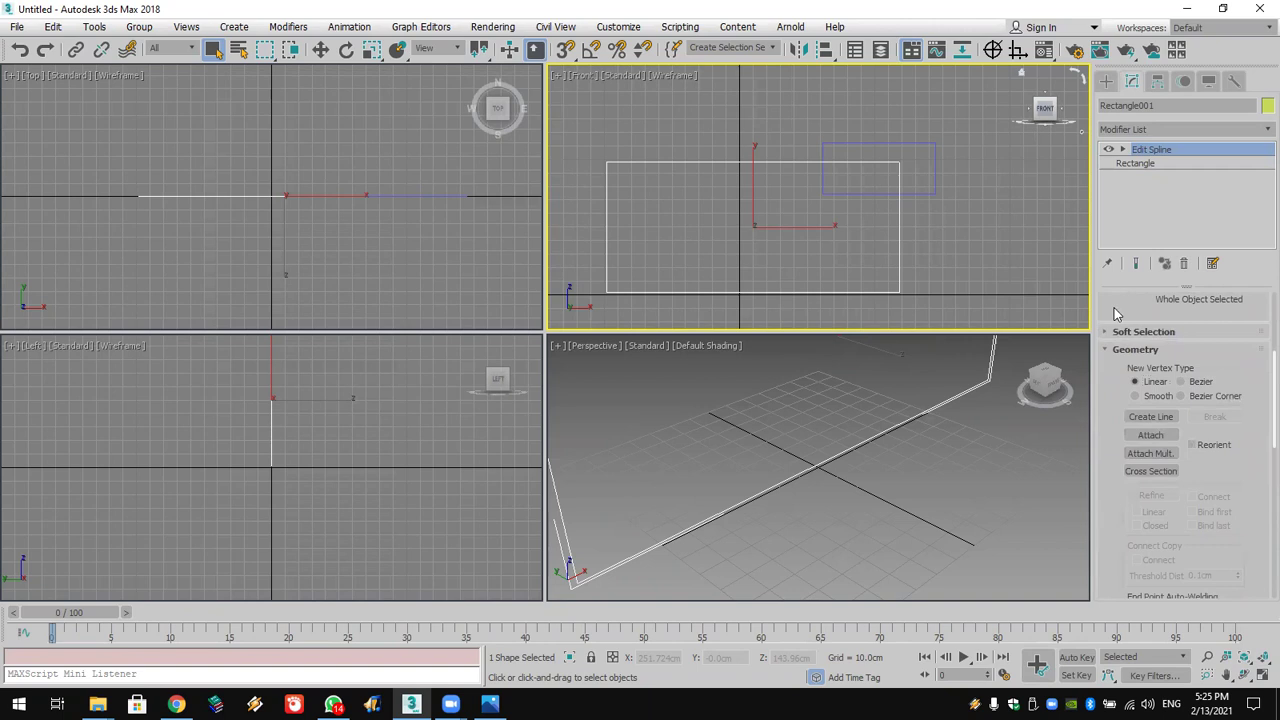
left_click(1150, 435)
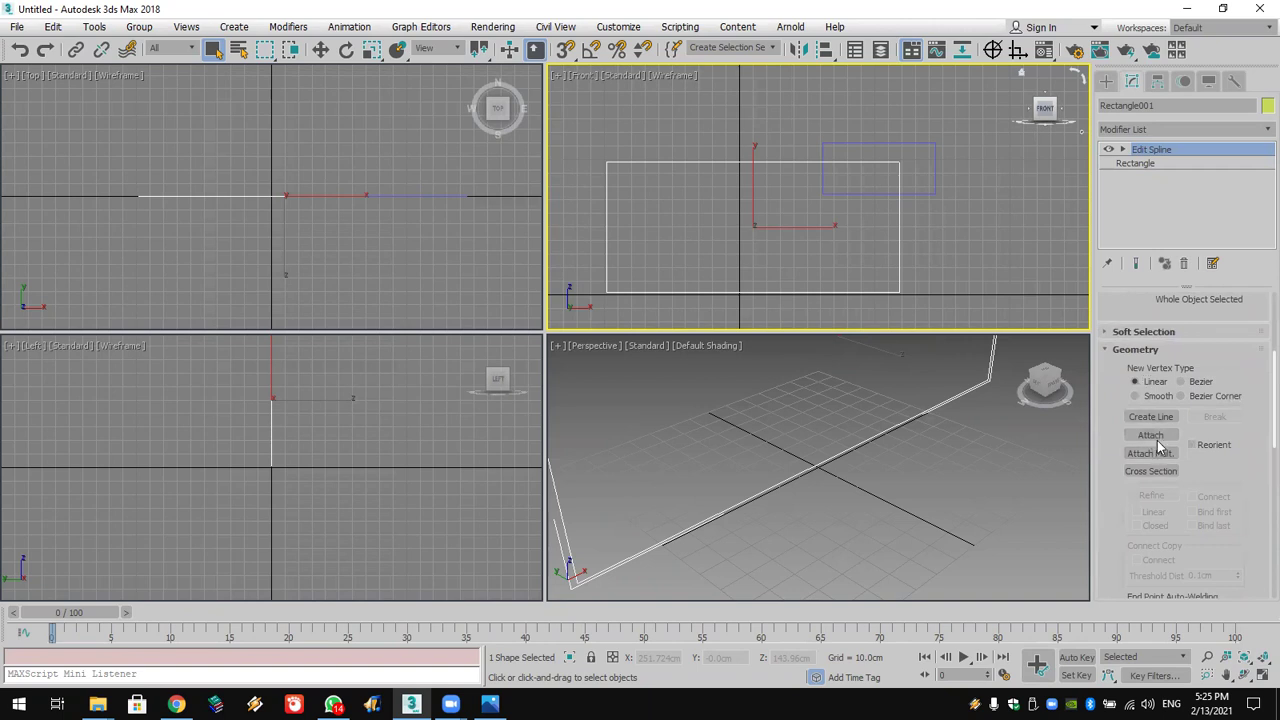
left_click(937, 190)
key("w")
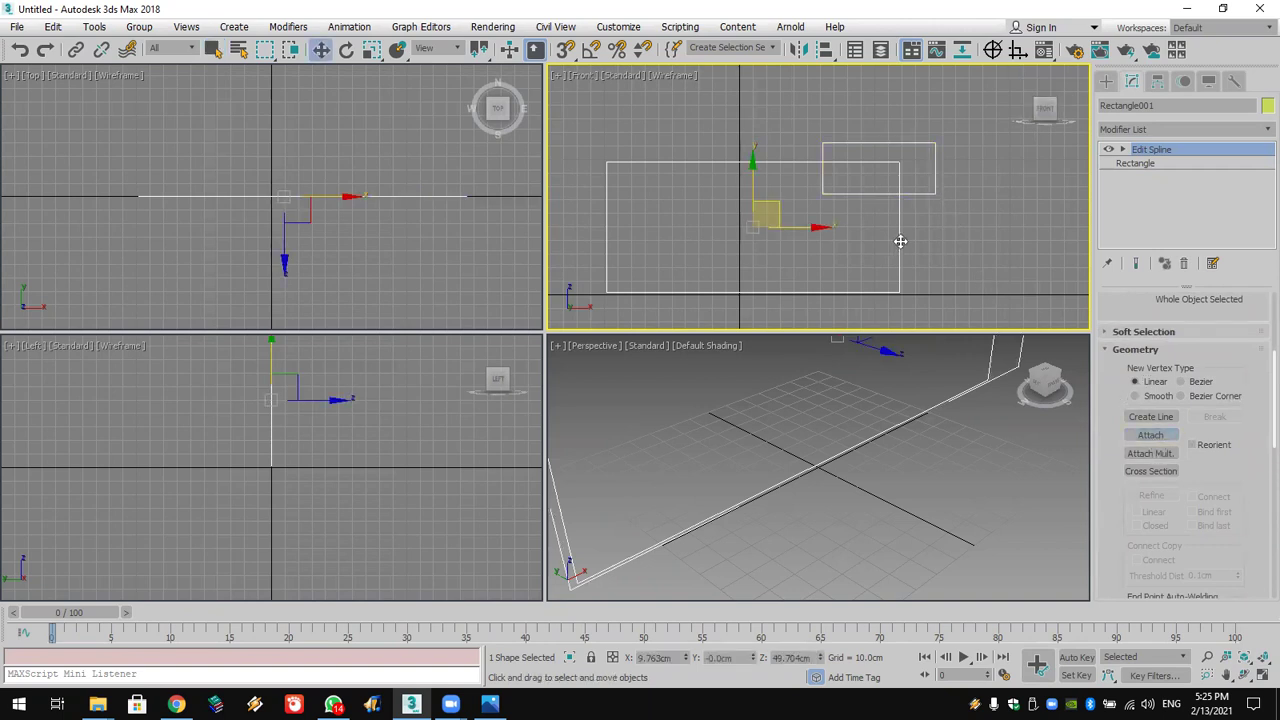
Step: At Spline level, trim away the overlapping parts of both rectangles to leave a stepped notch in the wall's upper-right corner
scroll(1228, 527, "down", 5)
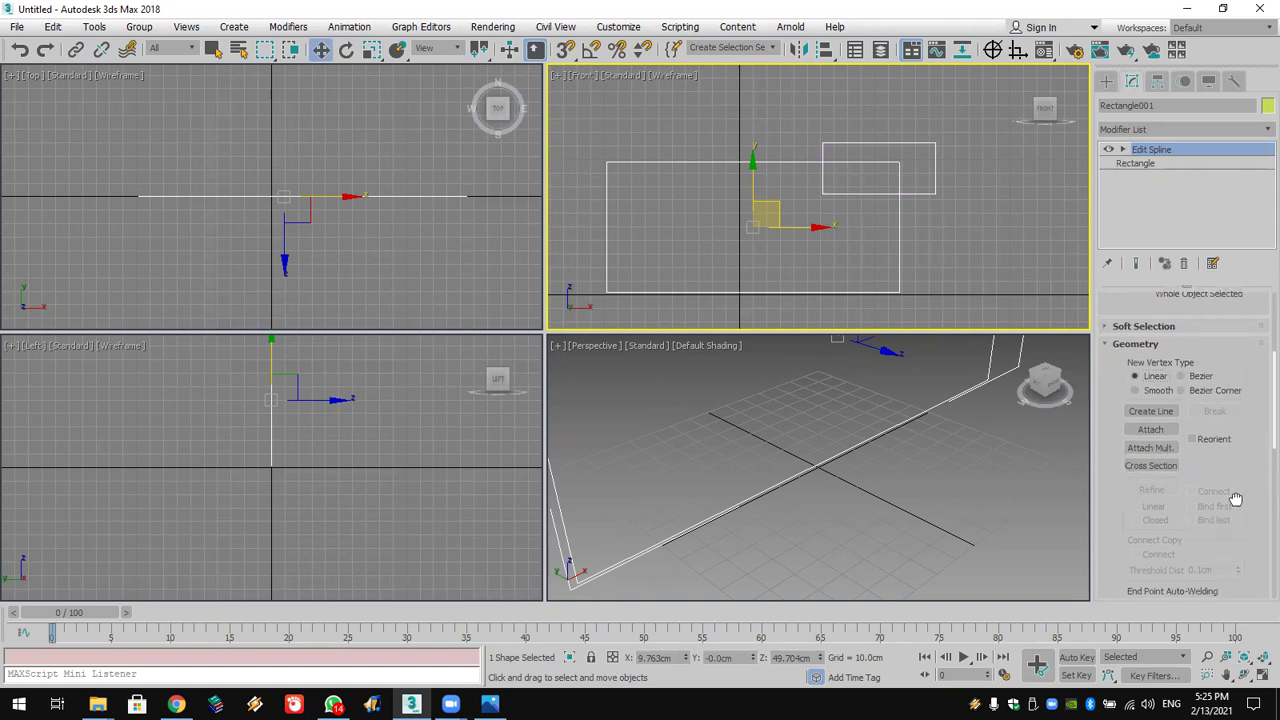
left_click(1123, 150)
left_click(1153, 190)
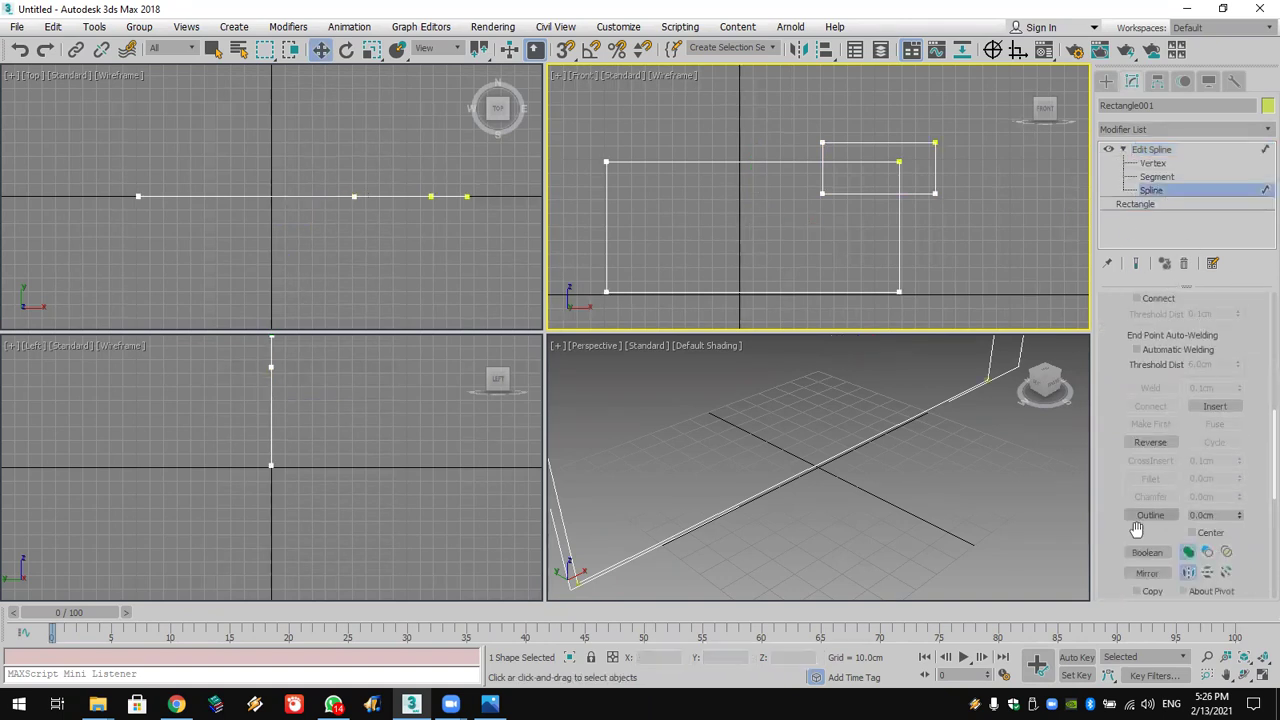
left_click(1207, 552)
right_click(954, 225)
left_click(929, 196)
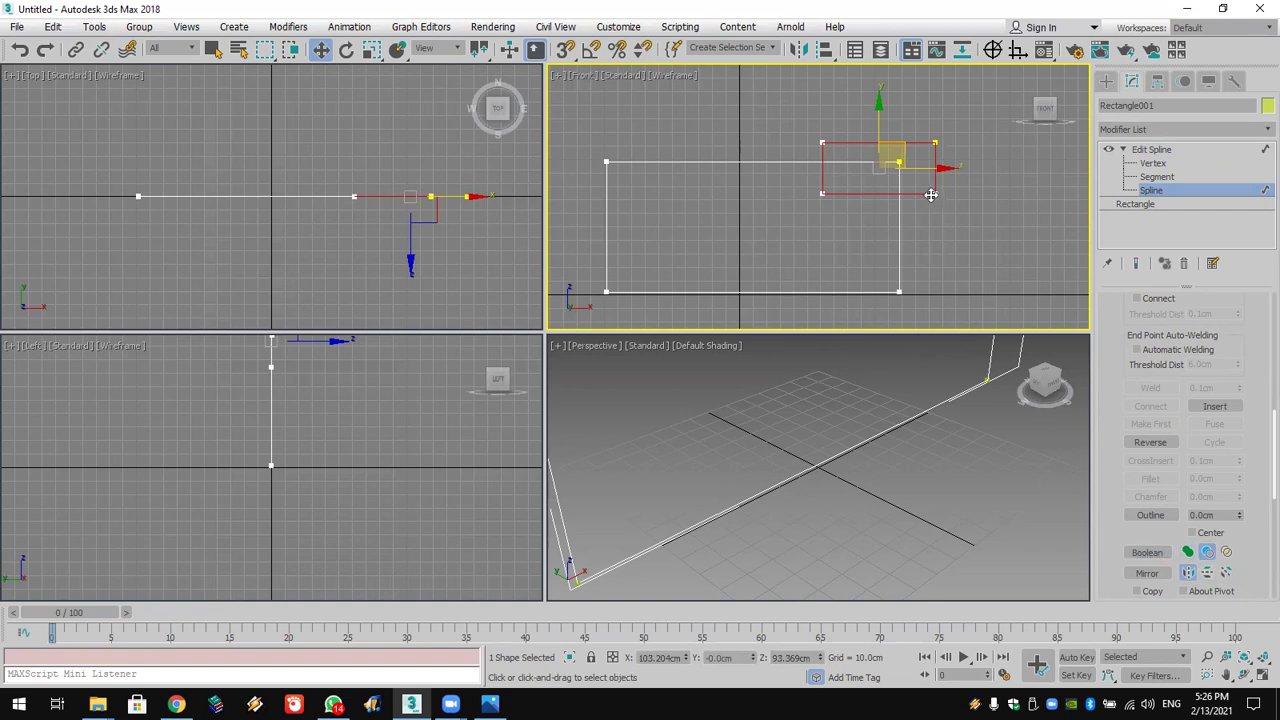
left_click(898, 256)
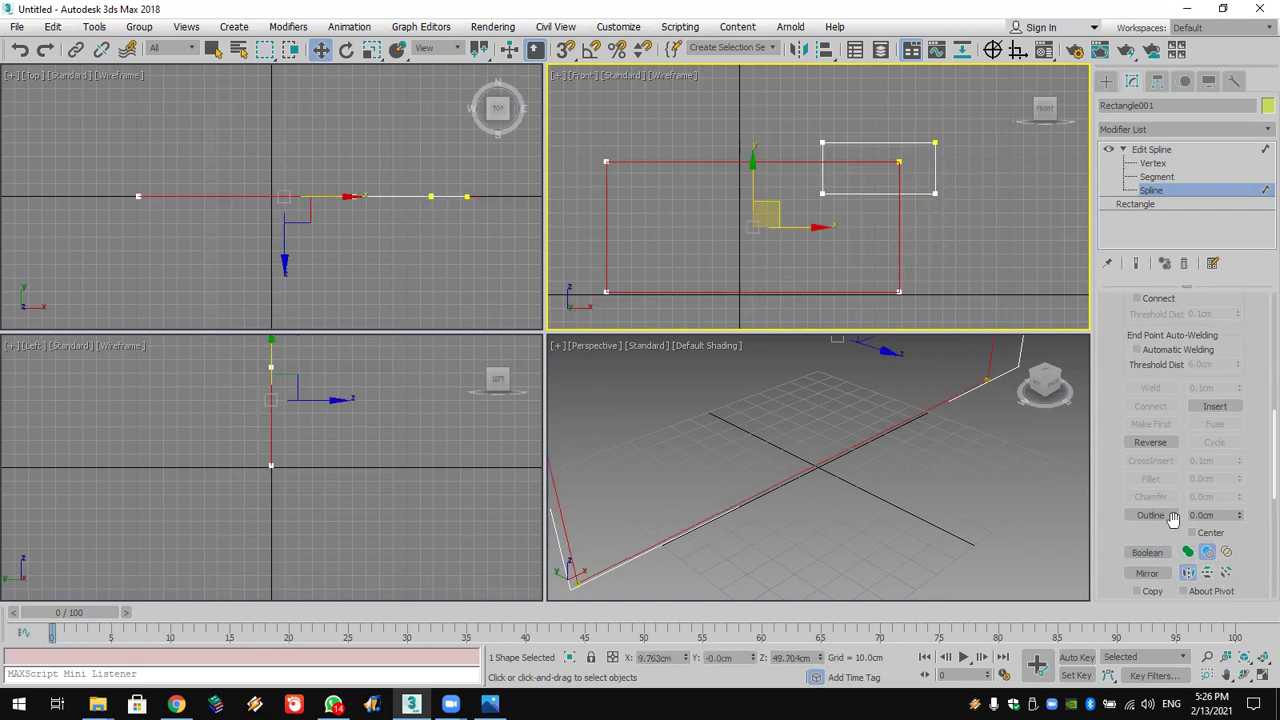
scroll(1146, 503, "down", 2)
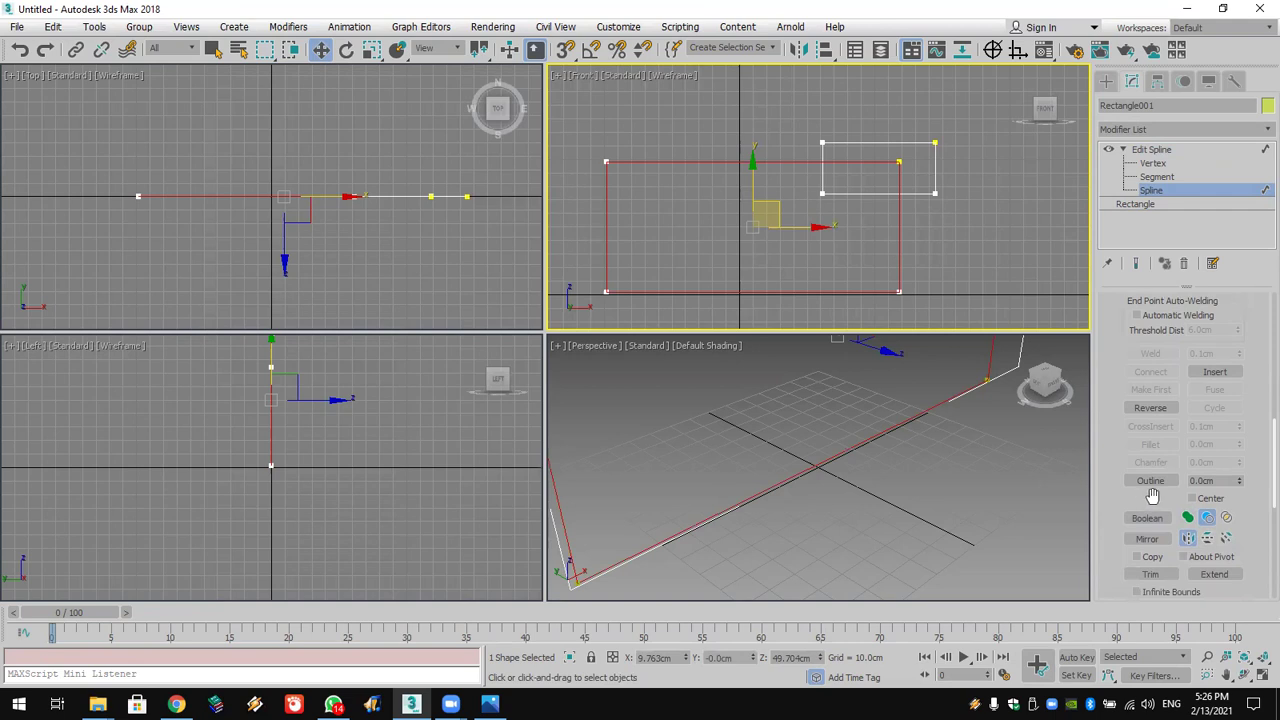
left_click(1150, 574)
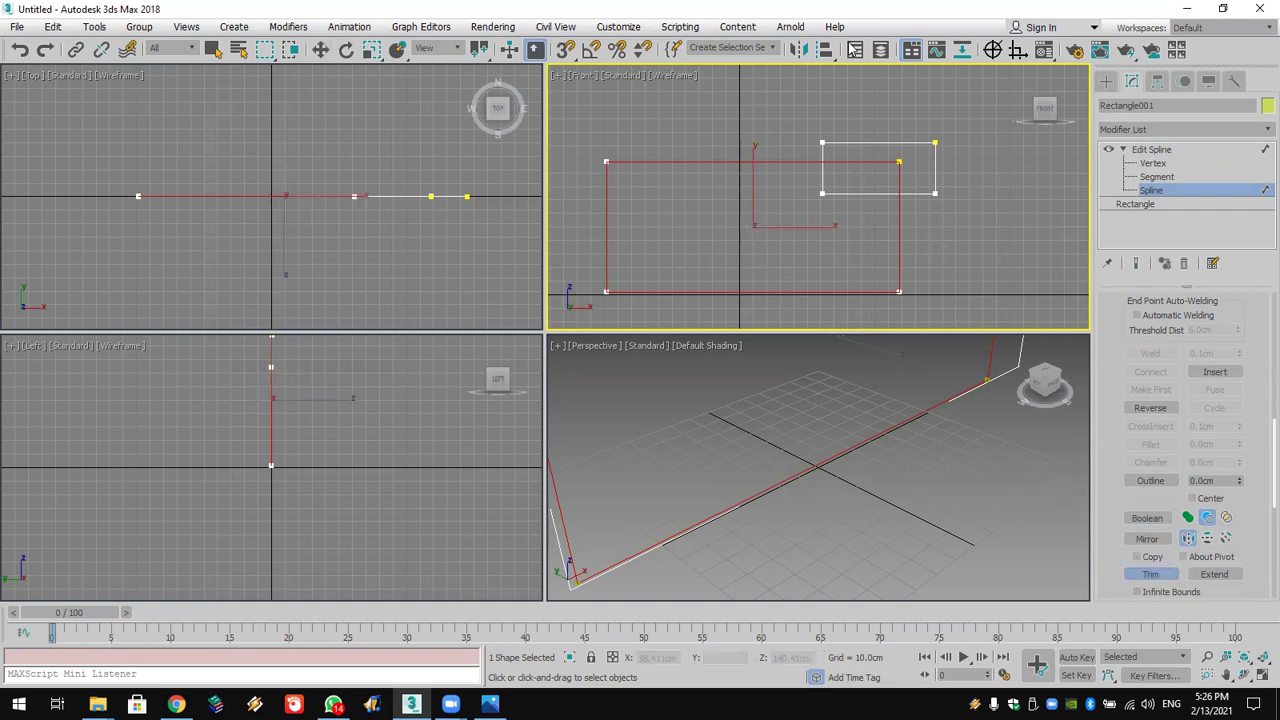
left_click(932, 188)
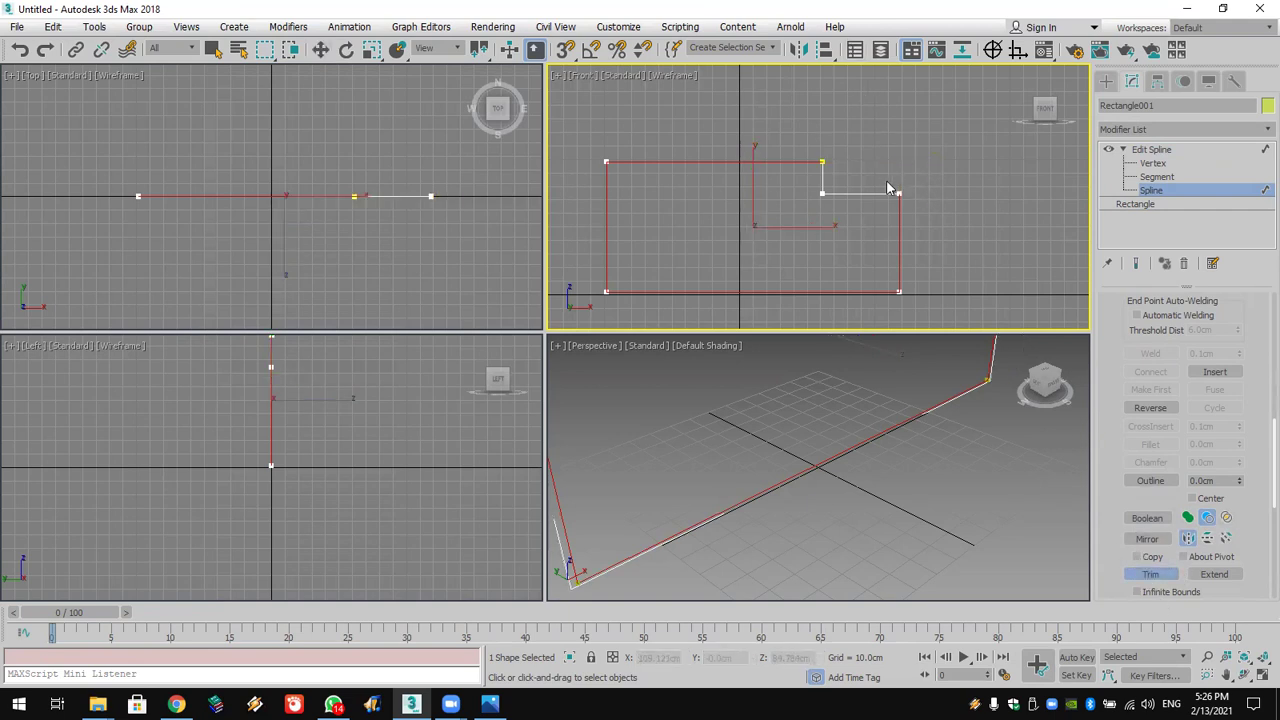
Step: Weld the vertices around the notch in the wall outline with a 0.1 cm threshold
left_click(1152, 163)
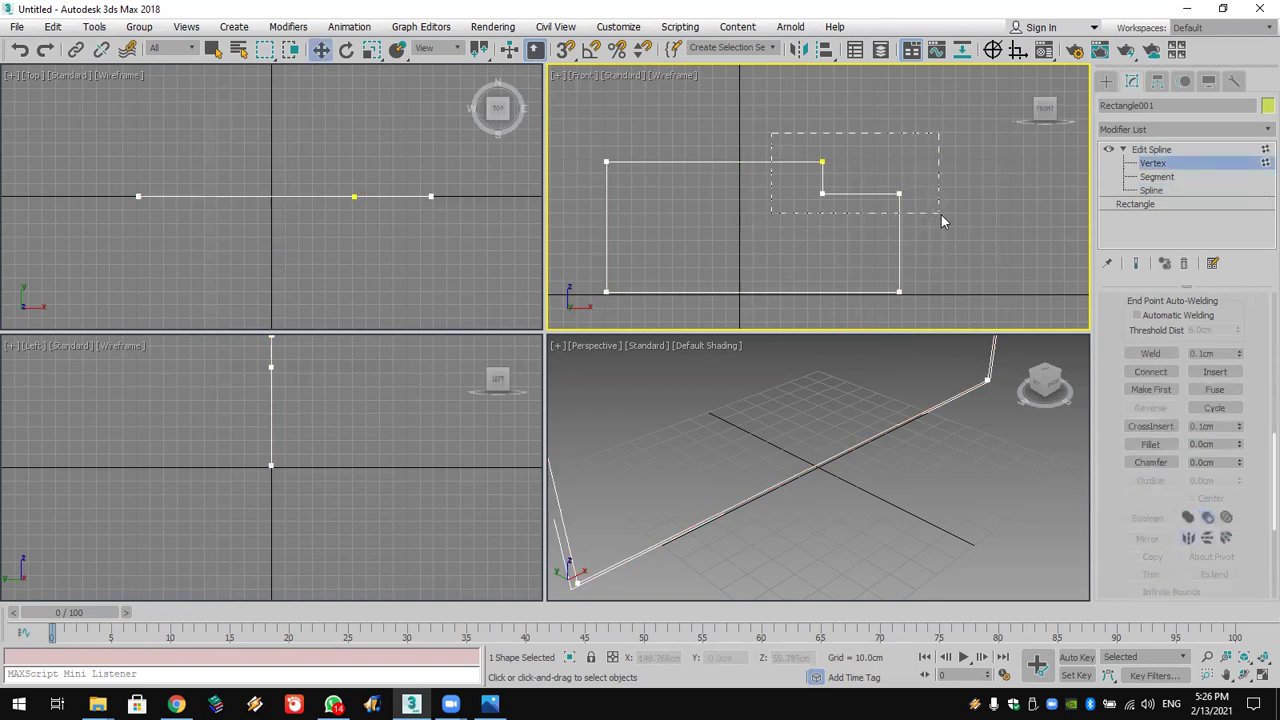
left_click_drag(941, 218, 991, 250)
left_click_drag(1127, 503, 1128, 498)
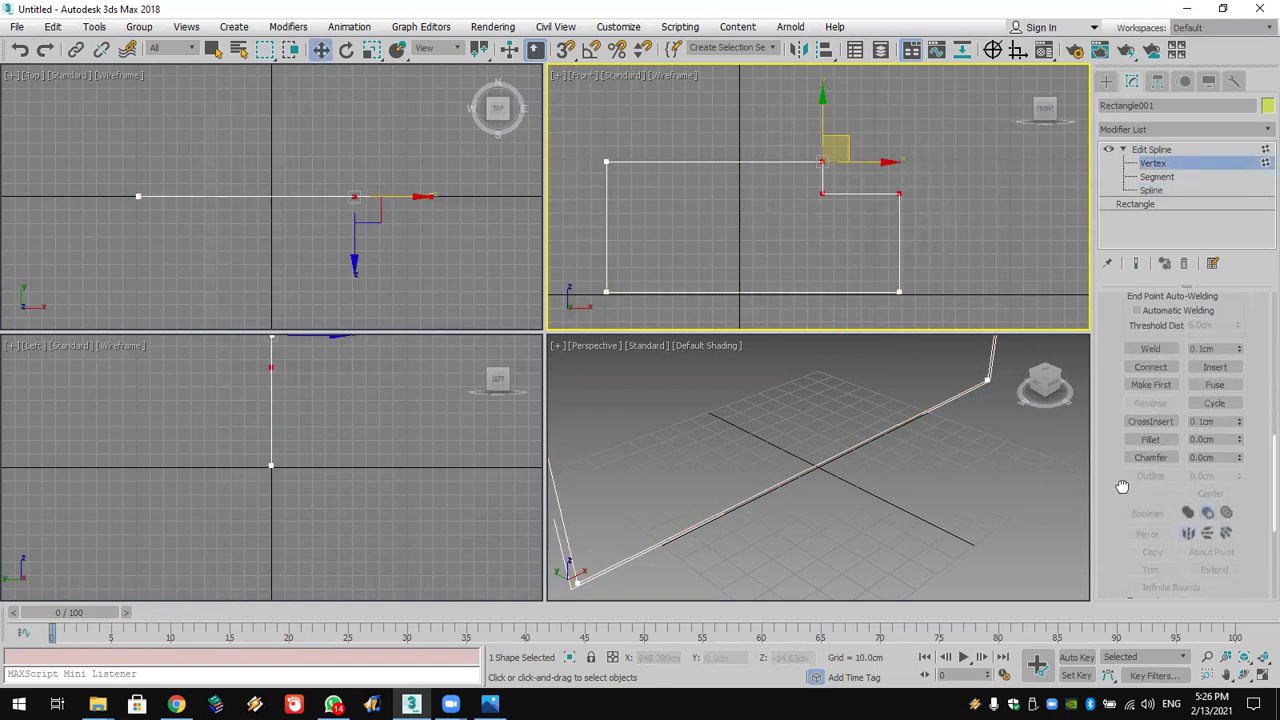
left_click(1150, 349)
middle_click_drag(893, 240, 930, 232)
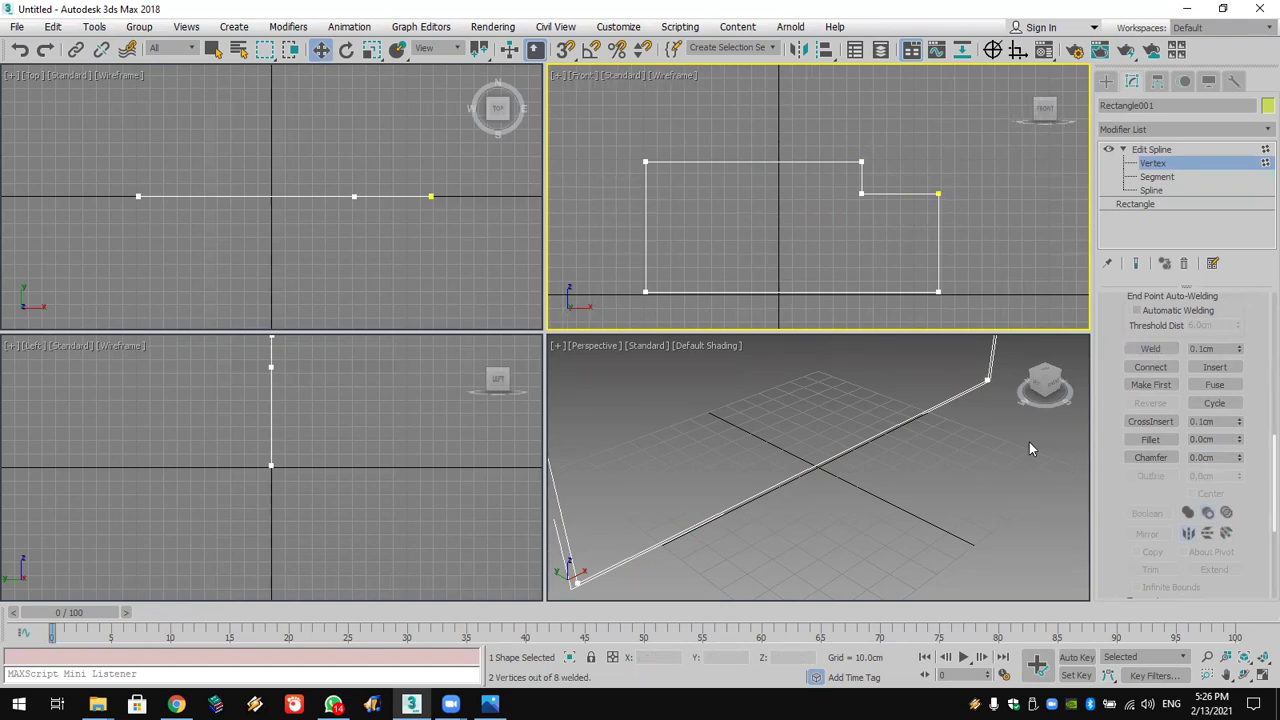
Step: Consult the villa photo and draw a window rectangle about 35 cm high and 26 cm wide in the wall's lower-left area
key("alt+Tab")
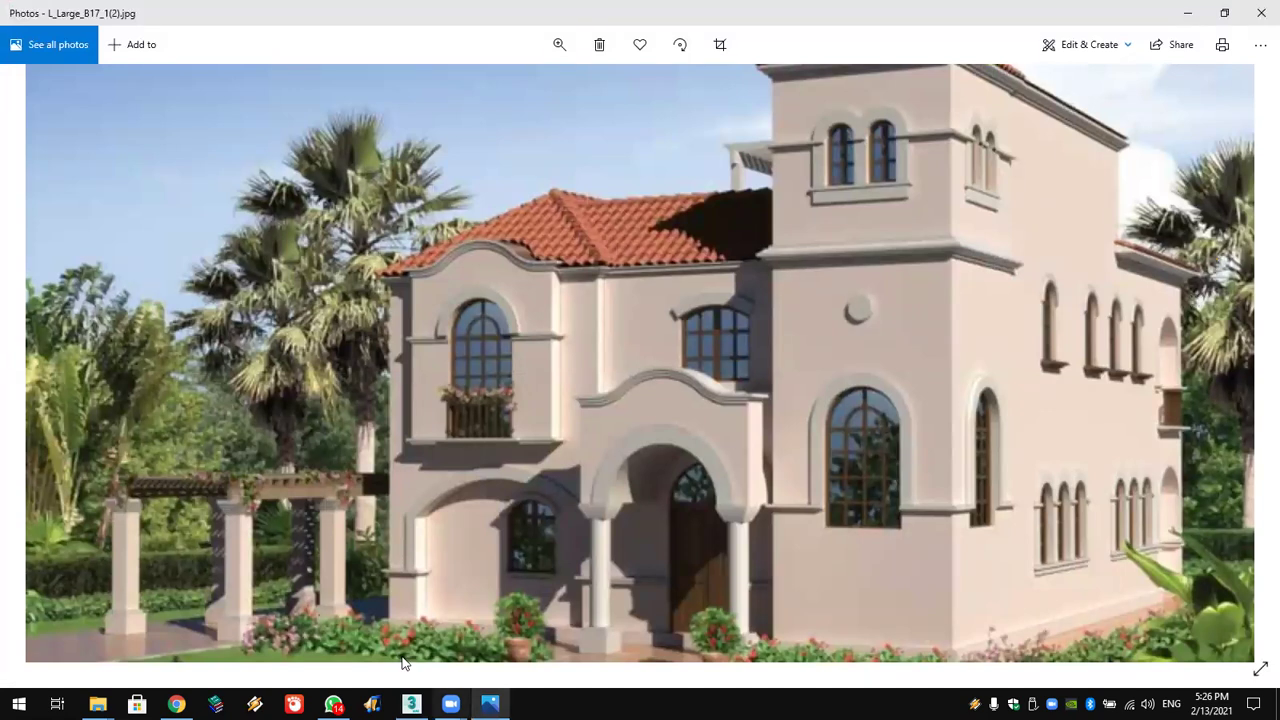
left_click(411, 704)
scroll(801, 170, "up", 3)
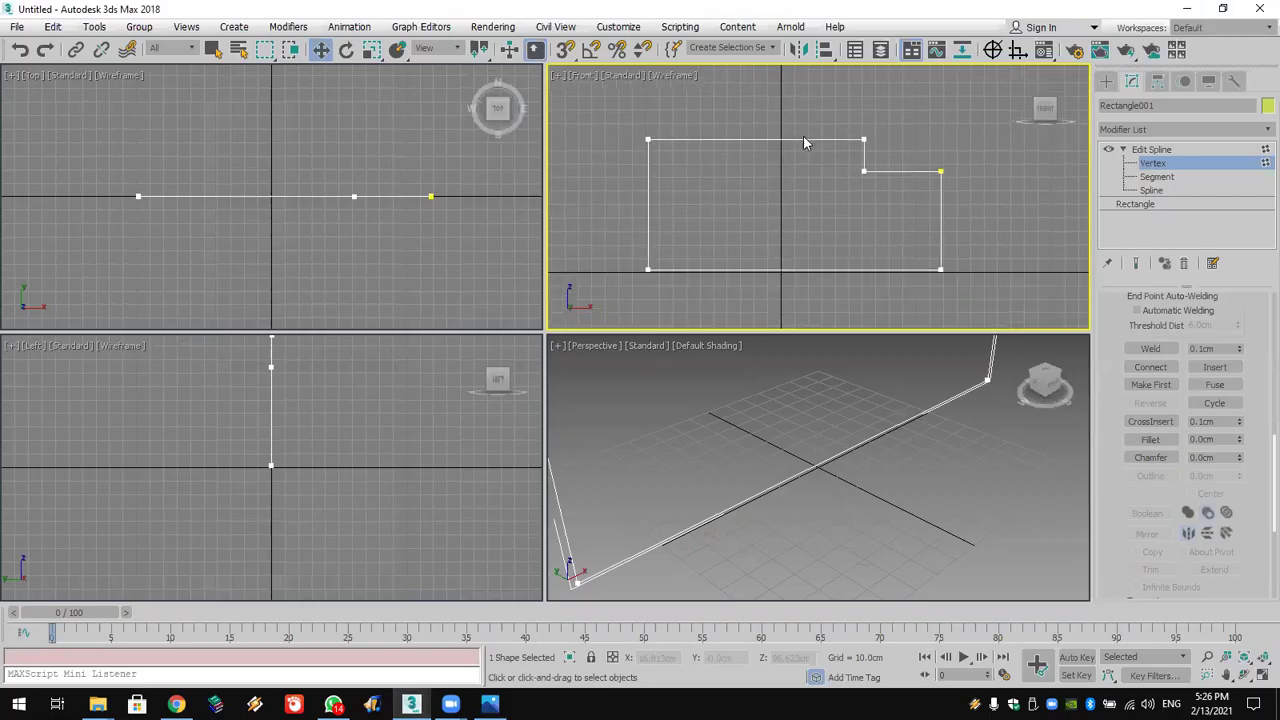
left_click(1105, 82)
left_click(1214, 191)
left_click_drag(632, 208, 683, 276)
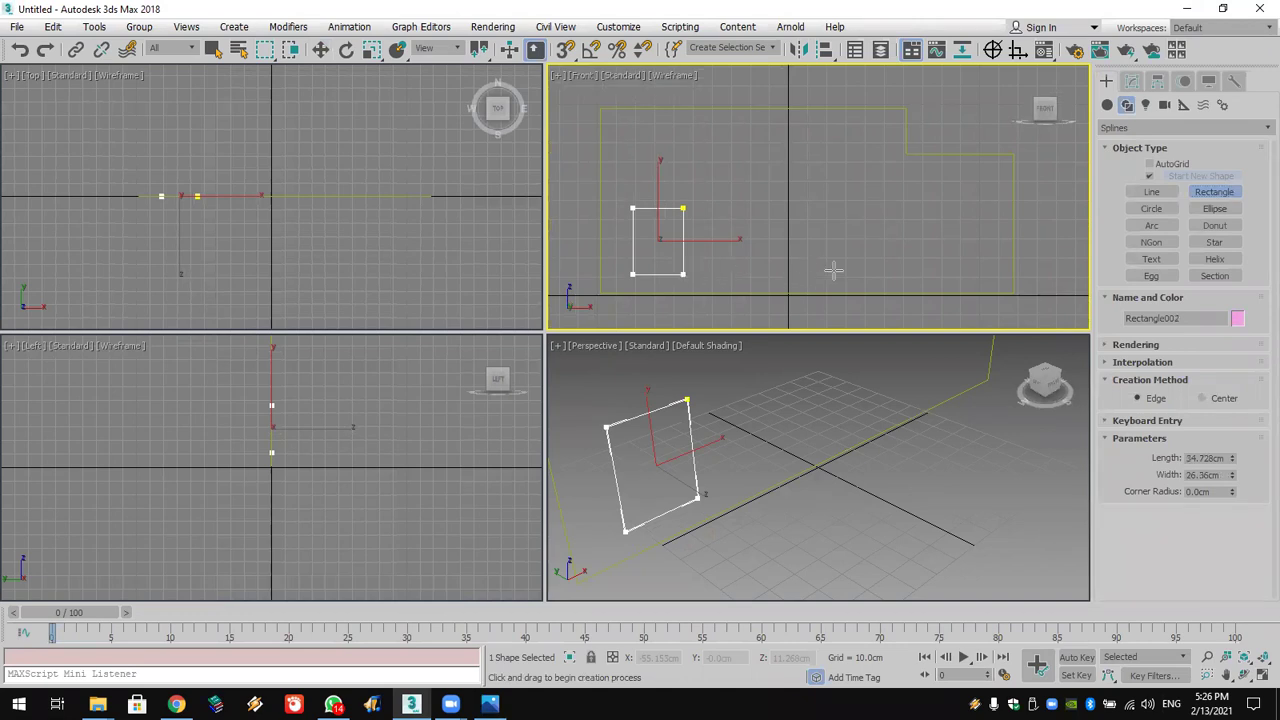
Step: Draw a circle of about 13 cm radius centred on the window rectangle's top edge, using Vertex and Midpoint snaps
left_click(1151, 208)
scroll(720, 209, "up", 2)
middle_click_drag(720, 209, 755, 231)
left_click_drag(566, 50, 566, 88)
right_click(566, 50)
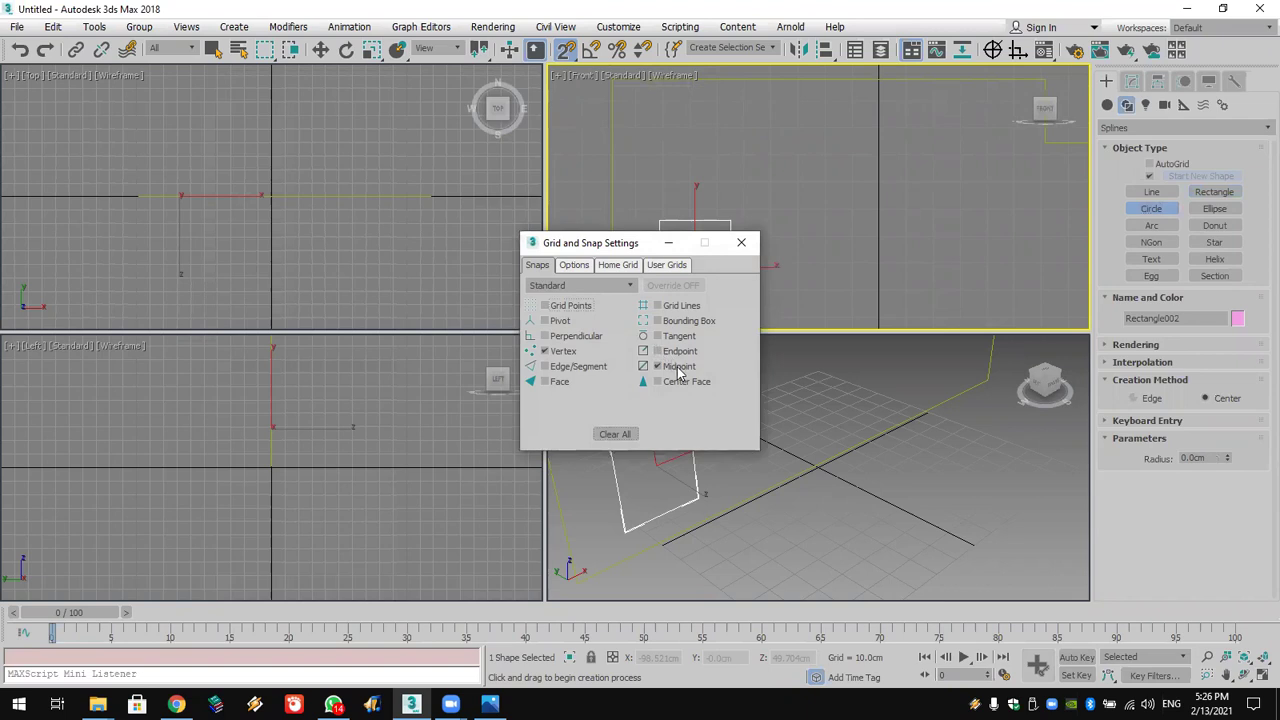
left_click(741, 242)
left_click_drag(694, 219, 730, 218)
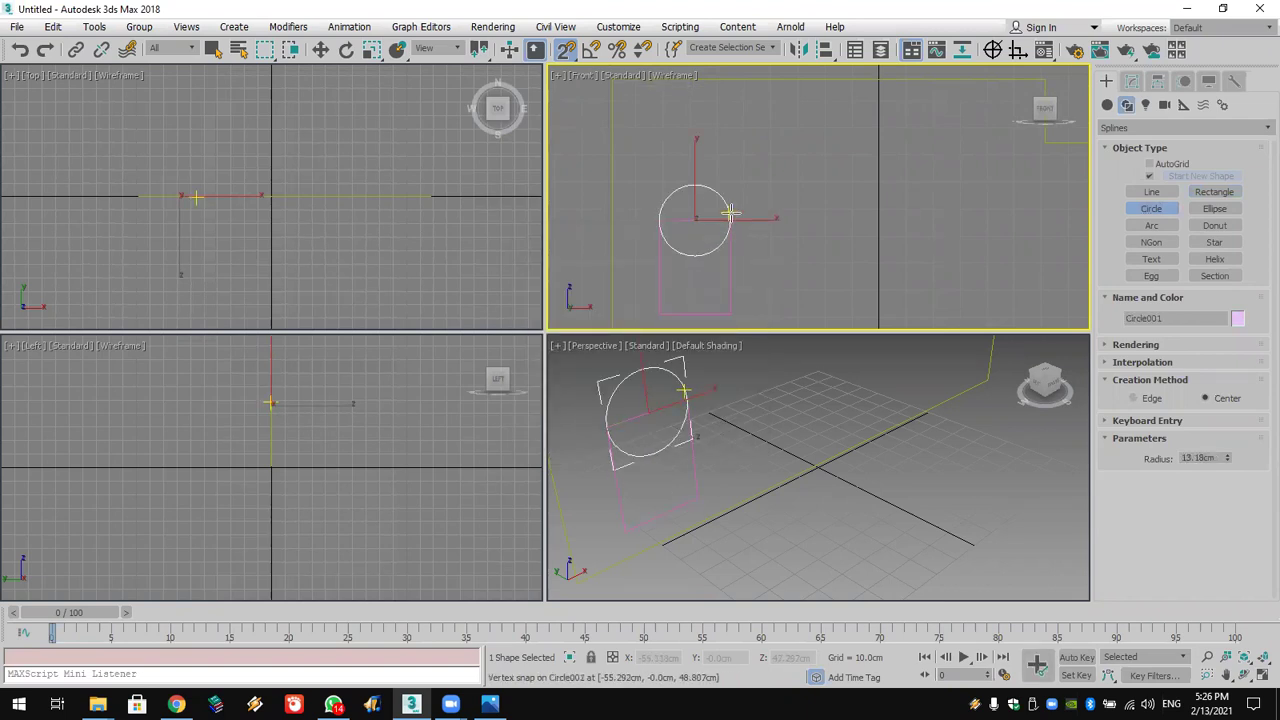
Step: Apply an Edit Spline modifier to the circle and attach the window rectangle to it
left_click(1131, 81)
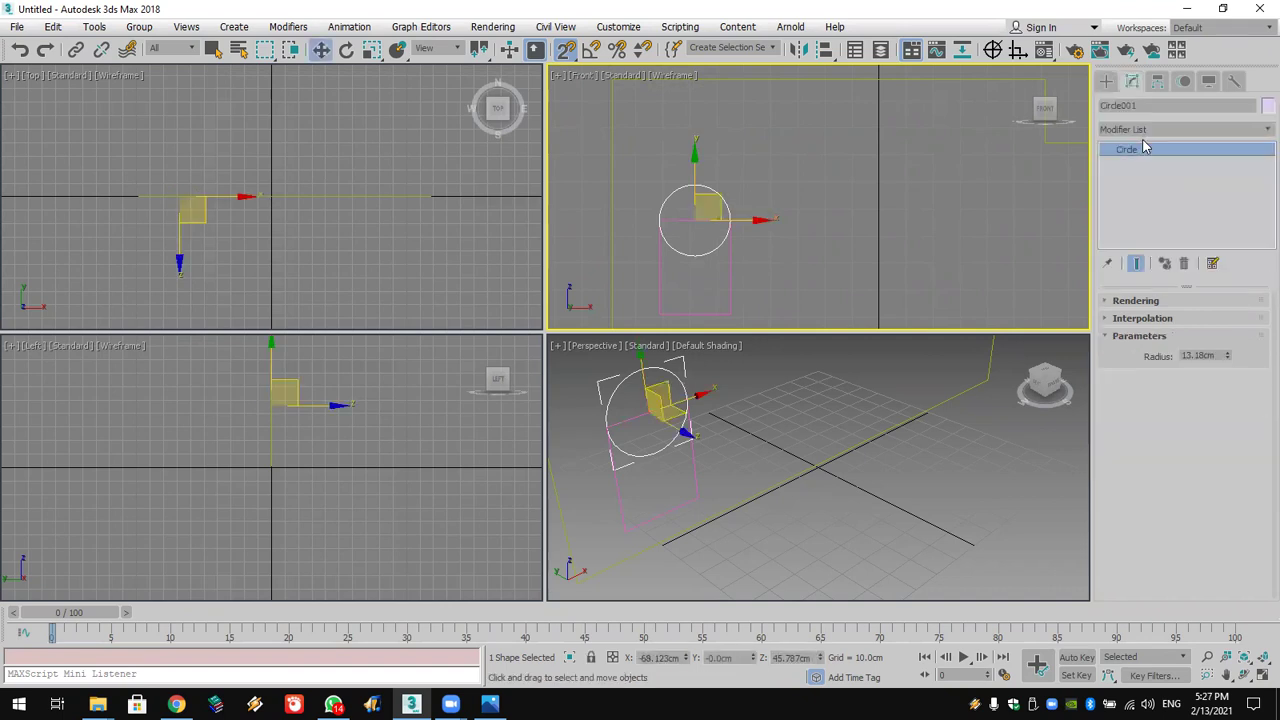
left_click(1146, 135)
key("e")
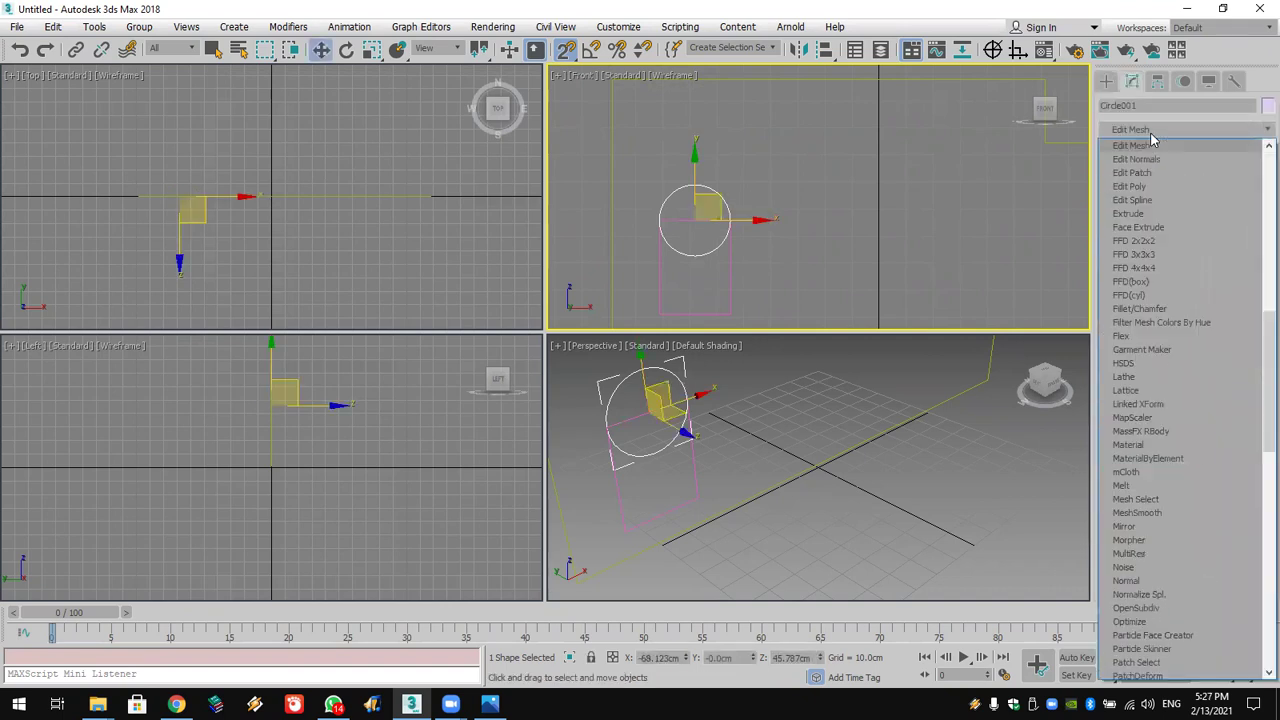
left_click(1155, 199)
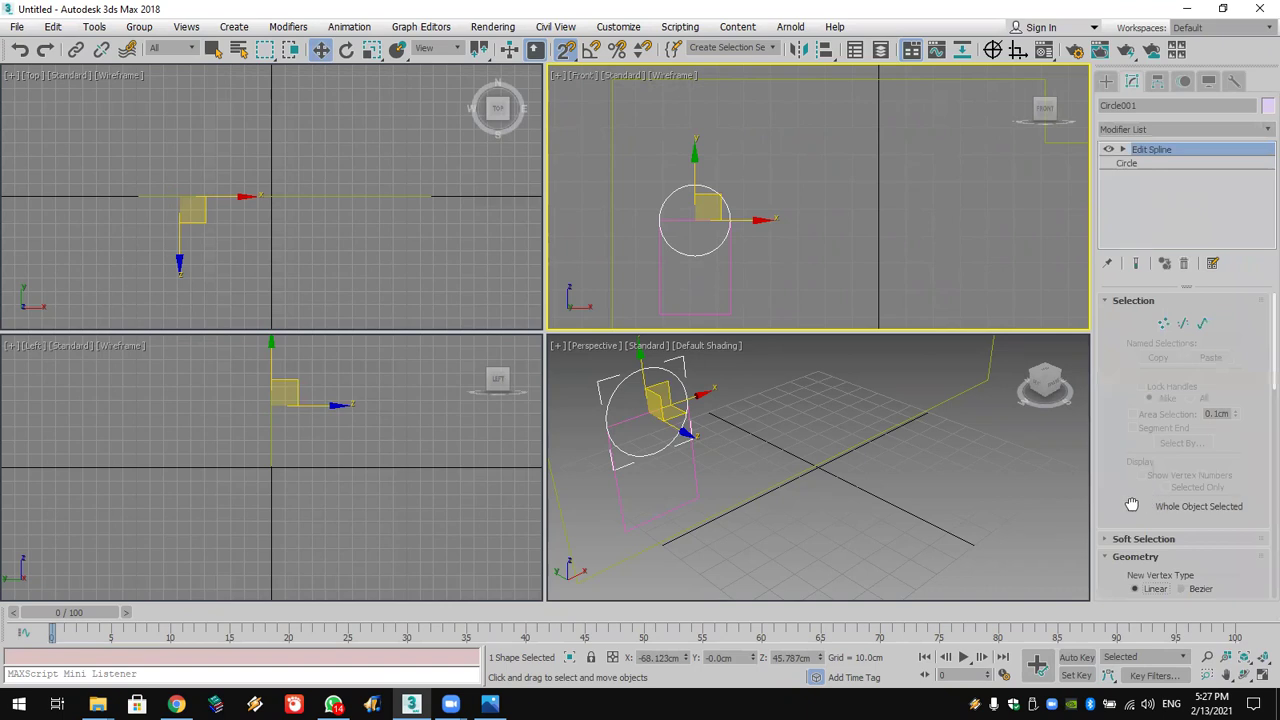
scroll(1171, 341, "down", 5)
left_click(1150, 336)
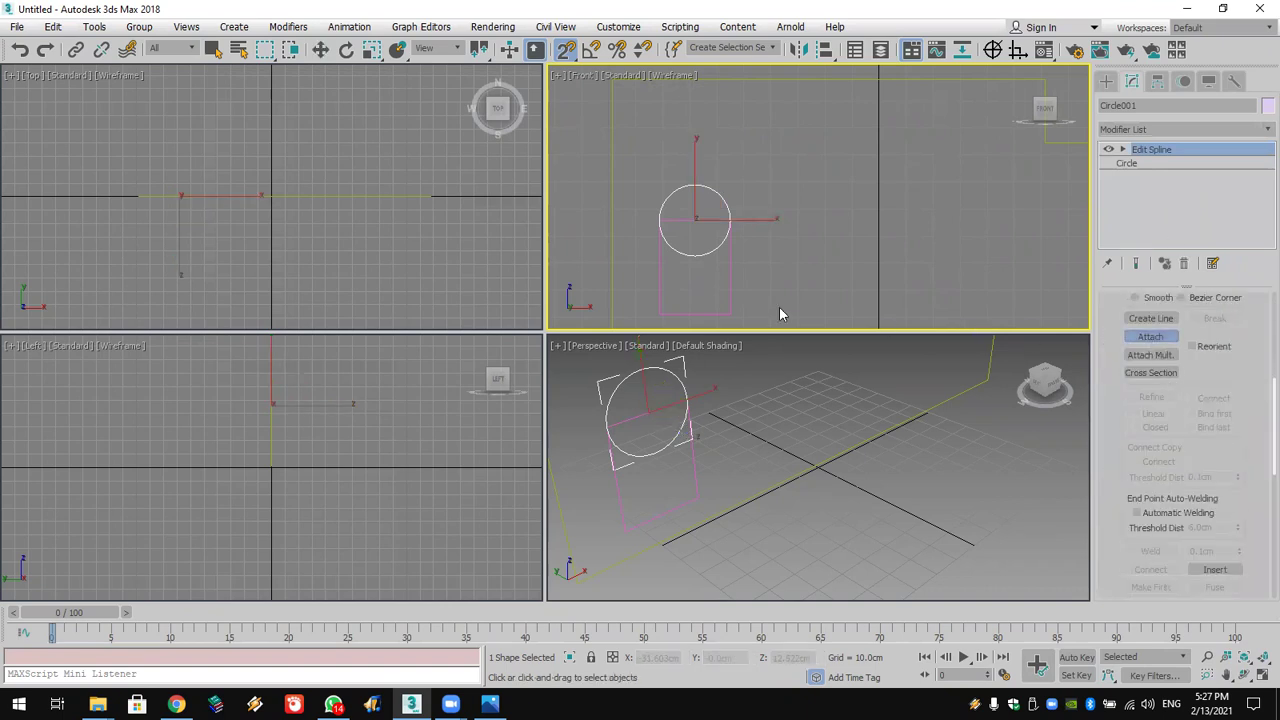
left_click(726, 278)
Step: Delete the rectangle's top edge and the circle's lower half to leave an arched window outline
left_click(1124, 150)
left_click(1156, 176)
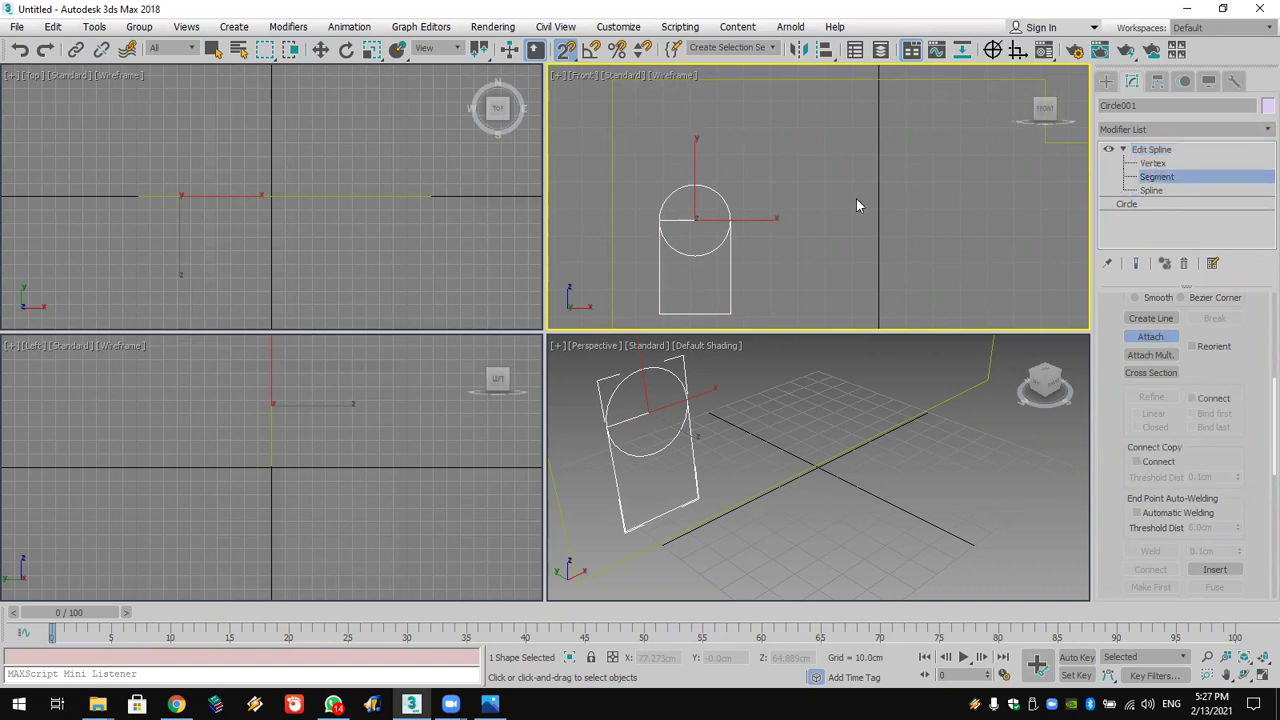
left_click(705, 218)
key("Delete")
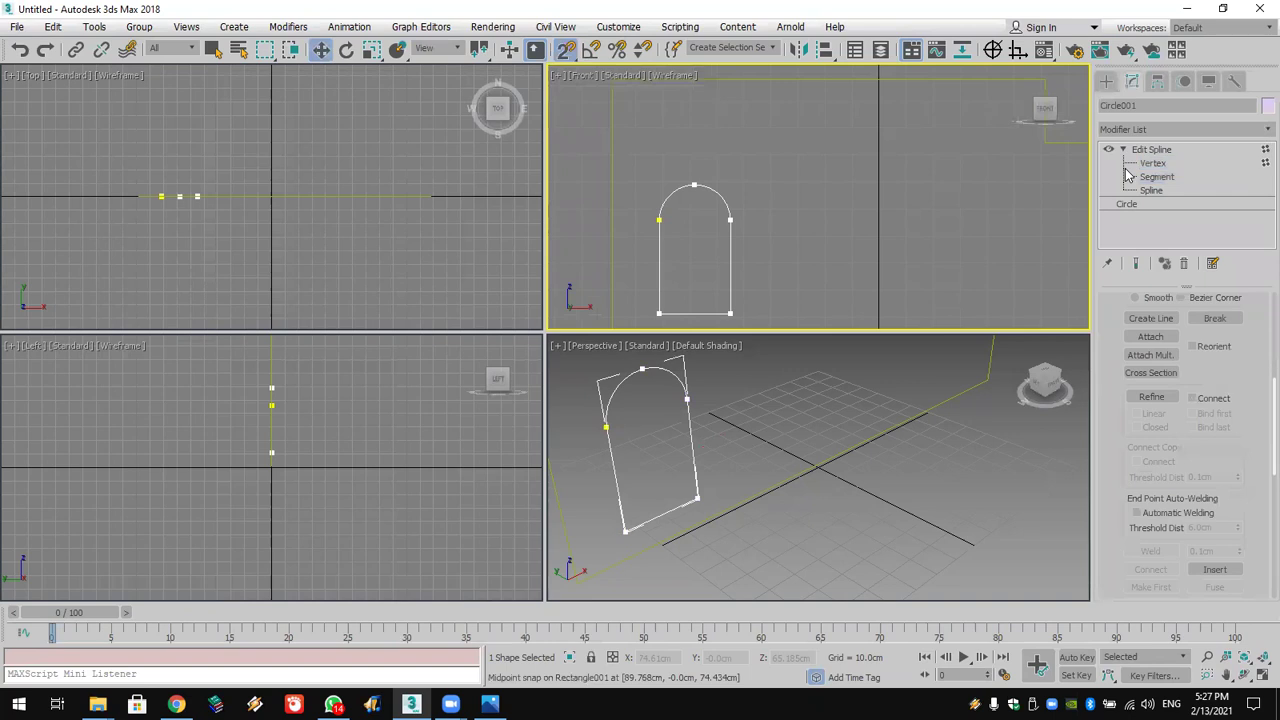
Step: Weld the vertices where the arch meets the window's sides with a 0.1 cm threshold
key("1")
left_click_drag(607, 256, 608, 250)
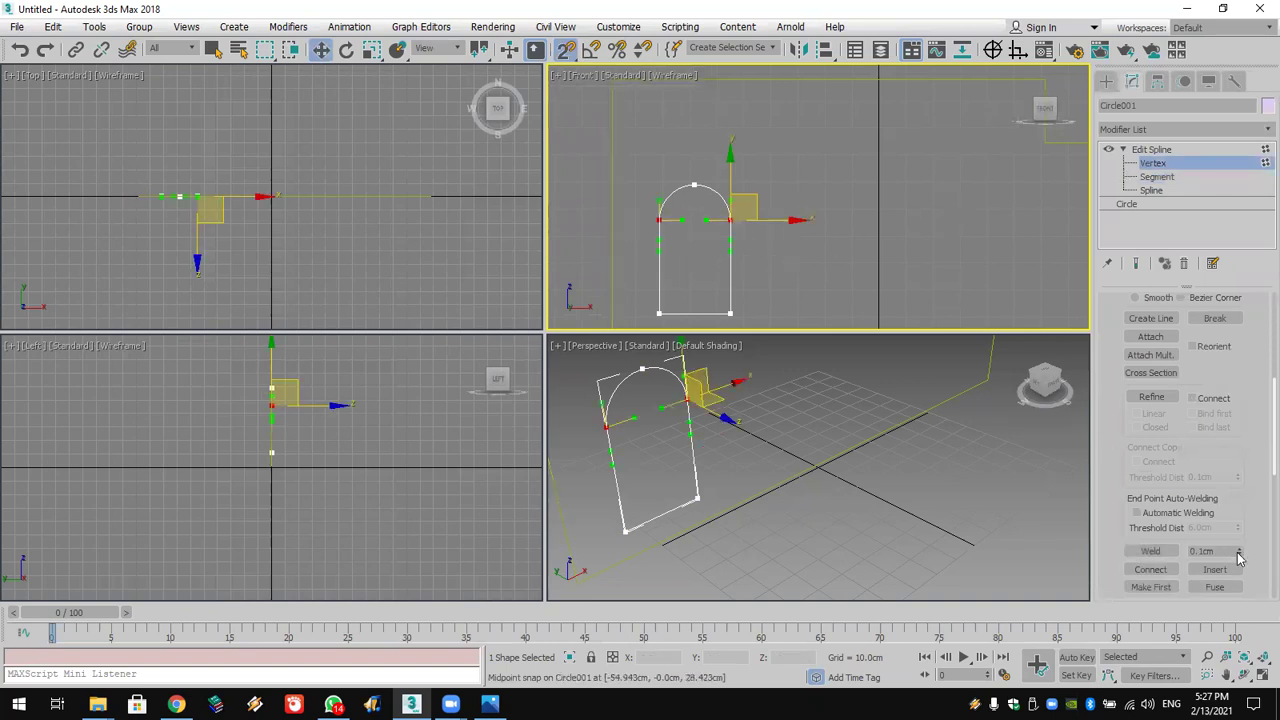
left_click(1163, 550)
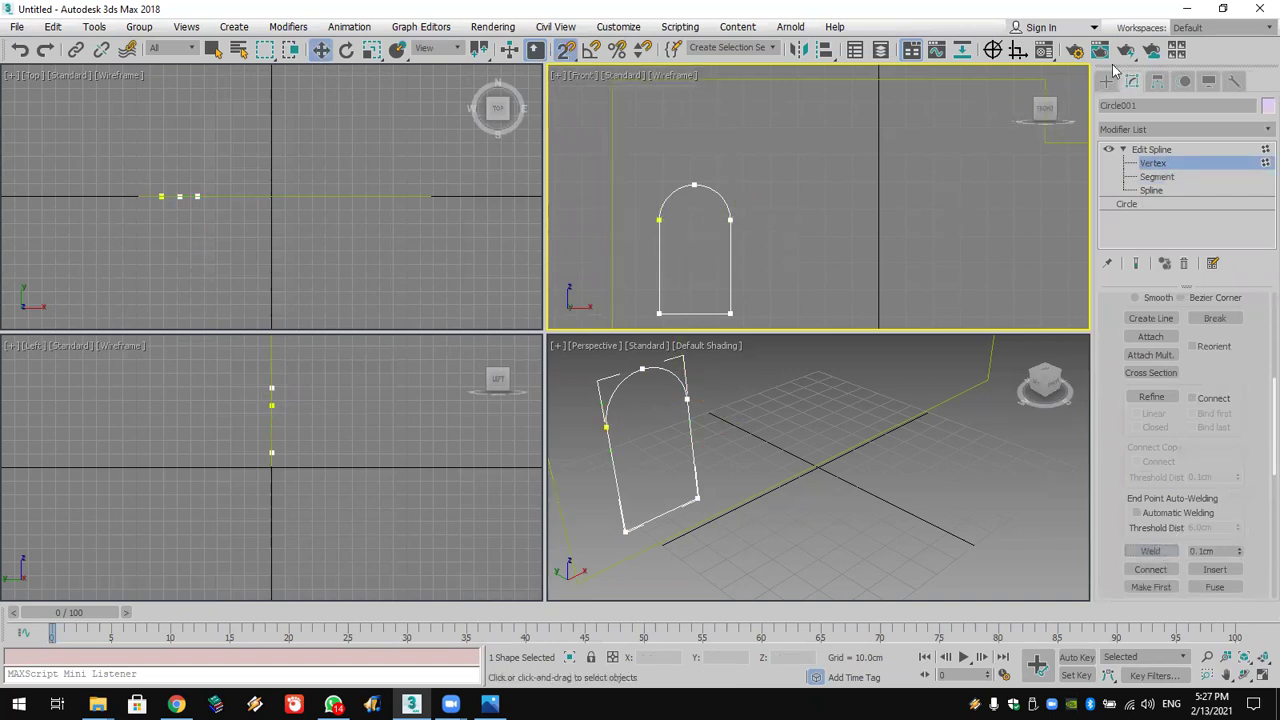
scroll(817, 290, "down", 2)
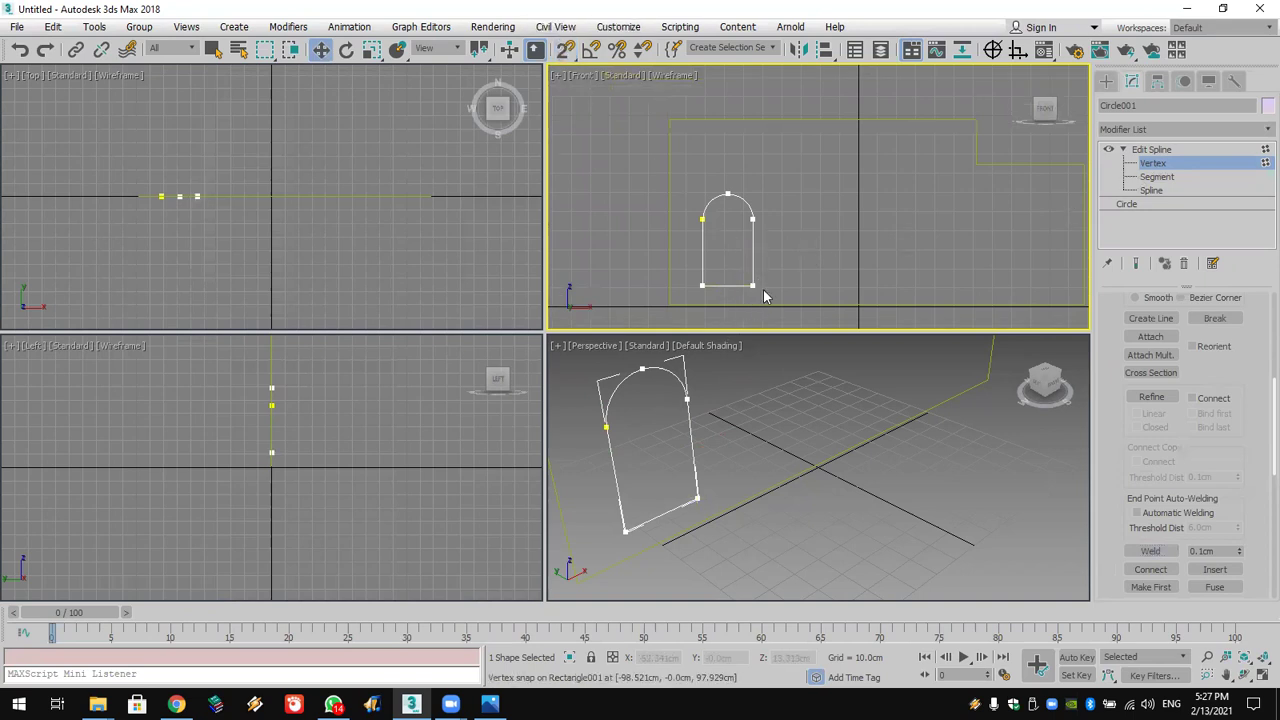
Step: Raise the two bottom vertices of the arched window outline to shorten its straight sides
left_click_drag(691, 290, 692, 292)
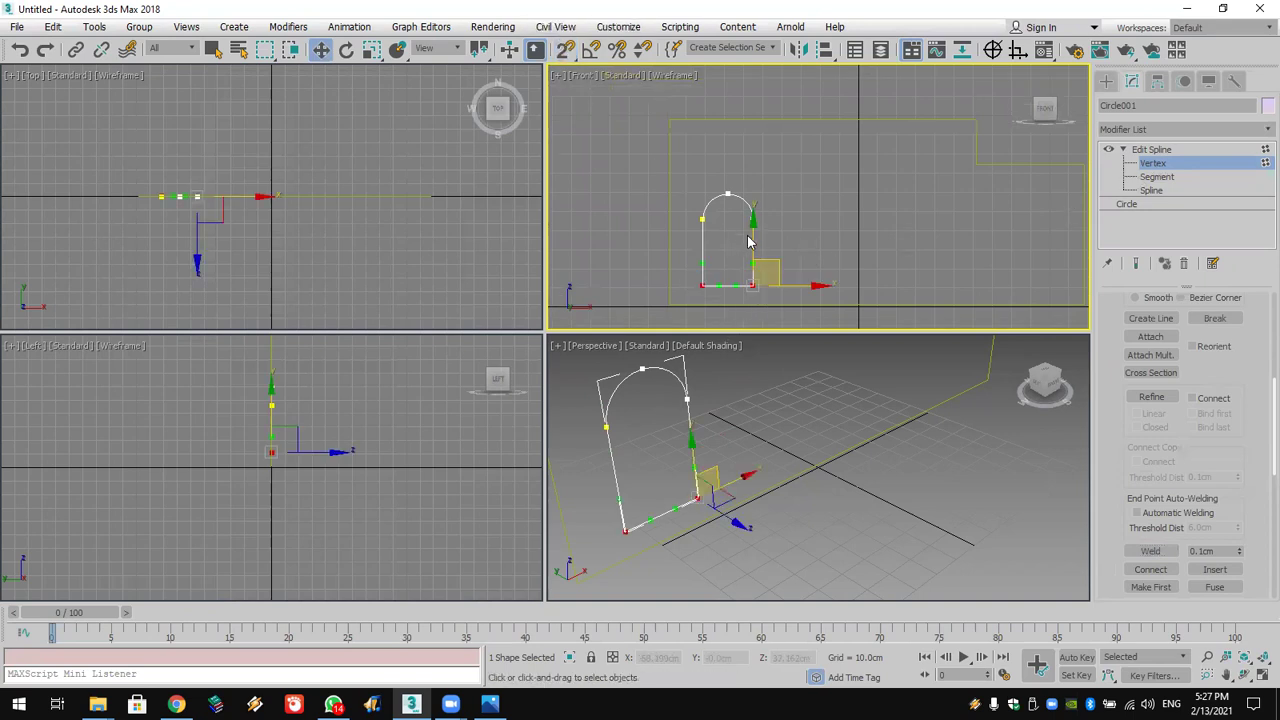
left_click_drag(750, 241, 759, 209)
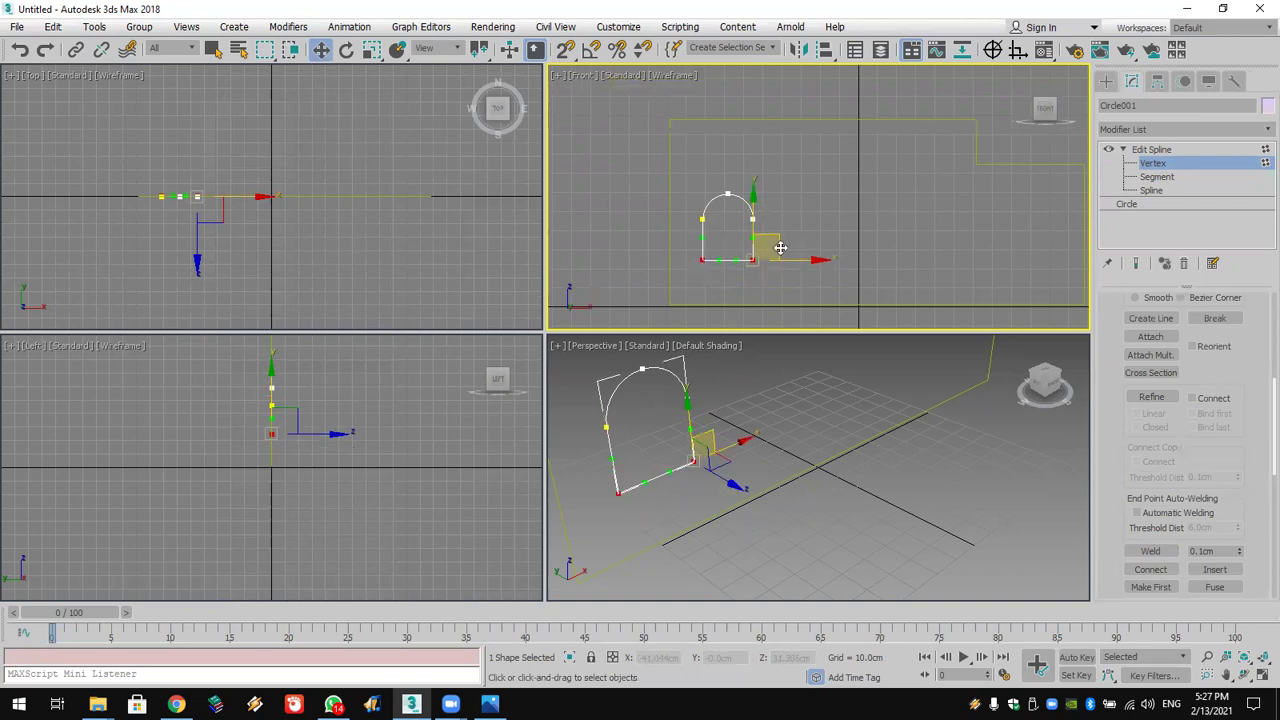
left_click(756, 203)
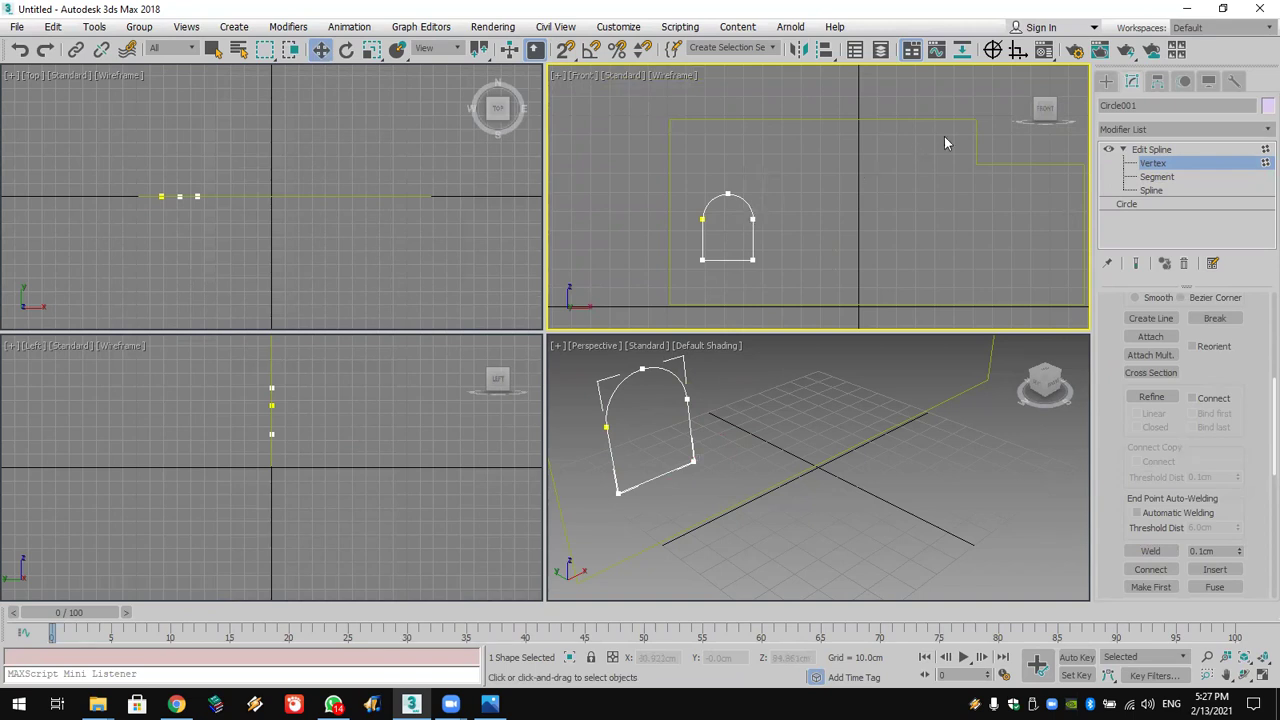
Step: Scale the whole arched window outline down uniformly to about 65%
left_click(1106, 80)
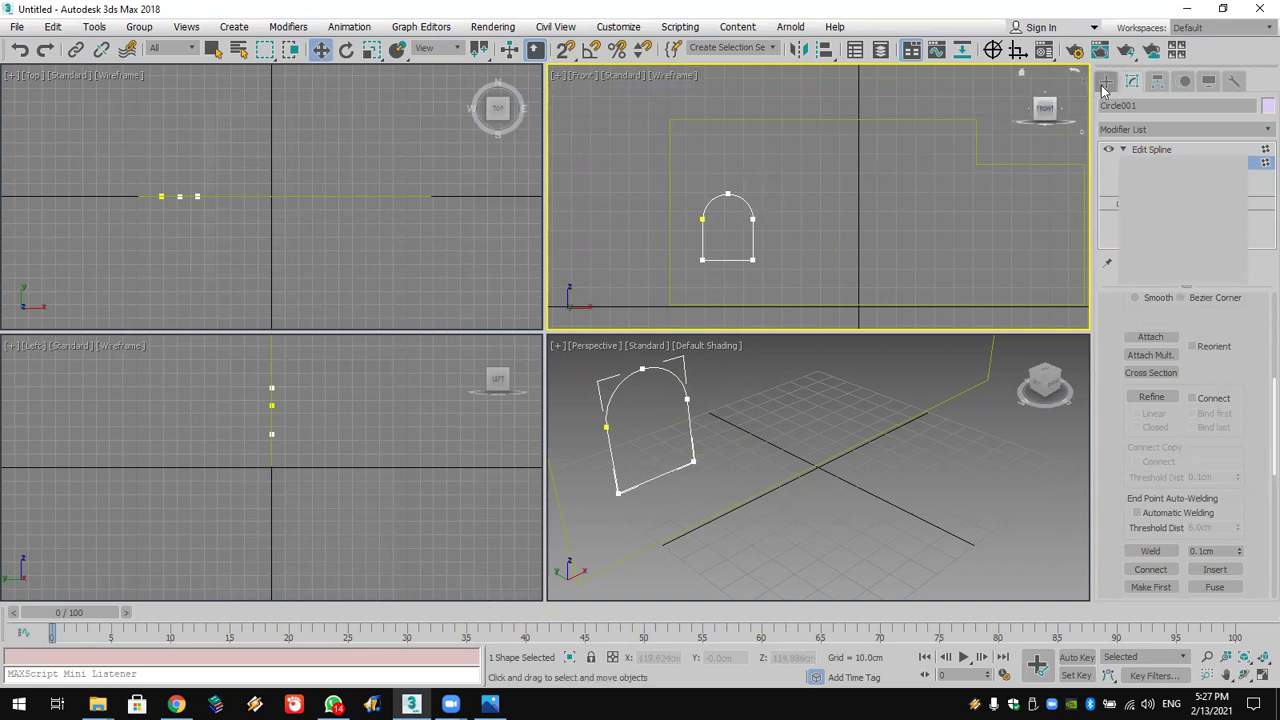
left_click(370, 49)
left_click_drag(737, 237, 737, 263)
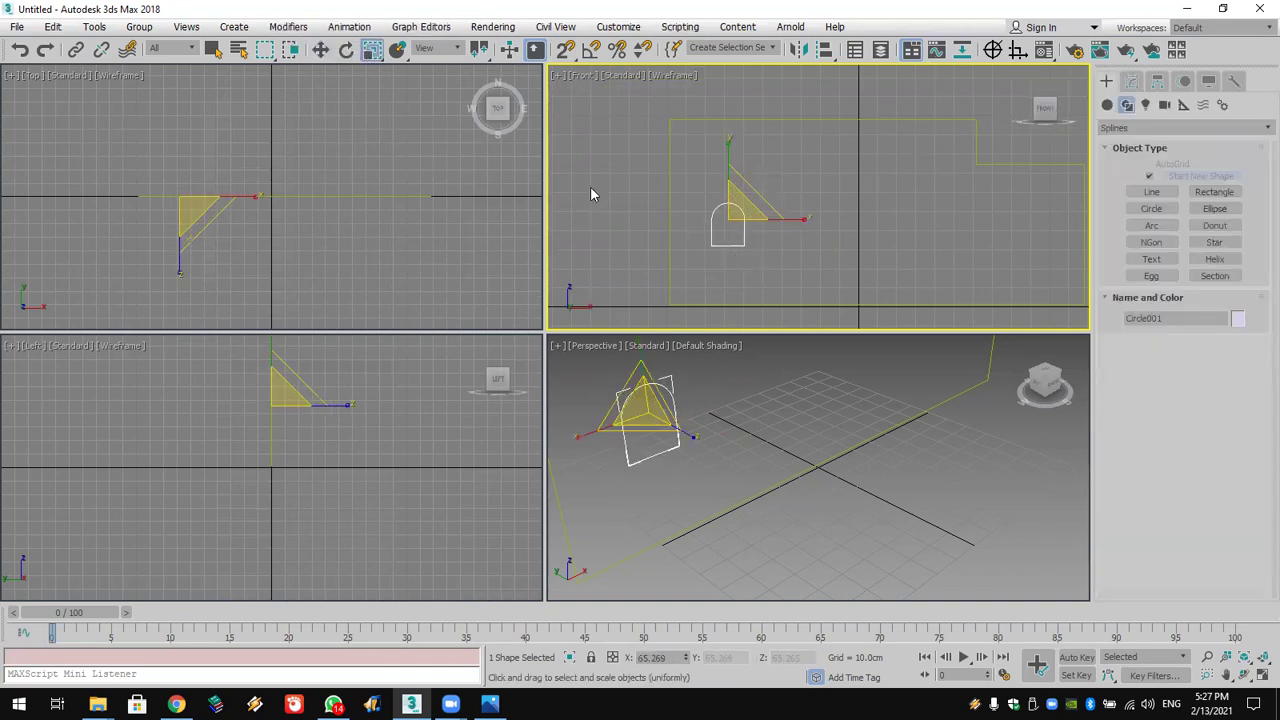
Step: Move the arched window toward the wall's lower left and clone it as a copy directly above on the upper floor
left_click(320, 49)
mouse_move(753, 203)
left_mouse_down()
mouse_move(739, 226)
mouse_move(714, 125)
left_mouse_up()
left_click(645, 420)
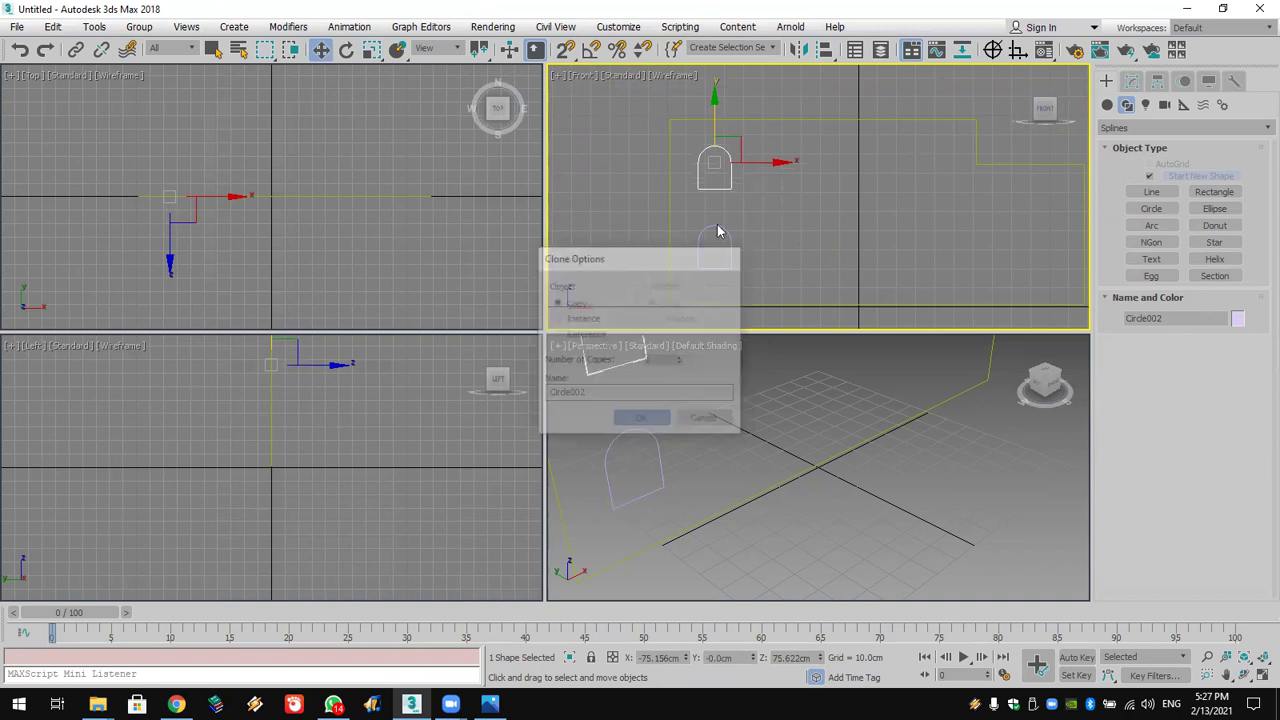
Step: Scale the upper arched window down to about 41%, shift it slightly left and clone a copy beside it
left_click(372, 50)
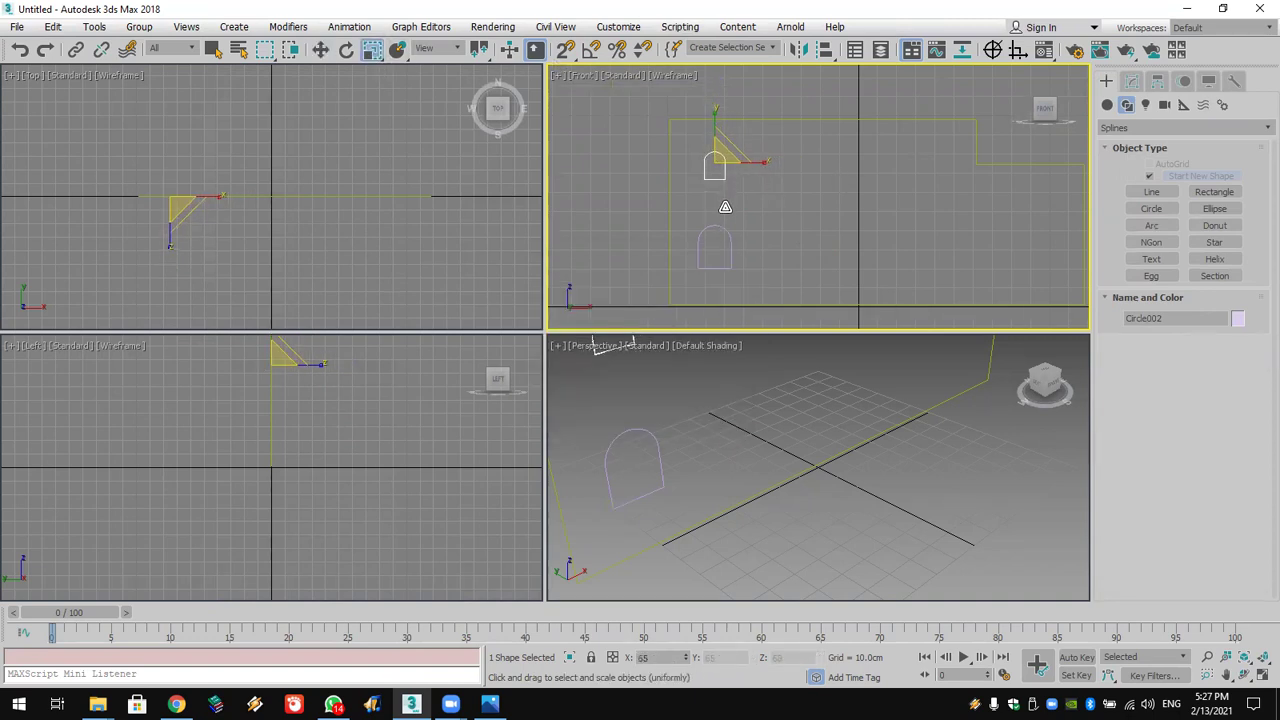
left_click(320, 50)
left_click_drag(771, 163, 804, 165)
left_click(642, 420)
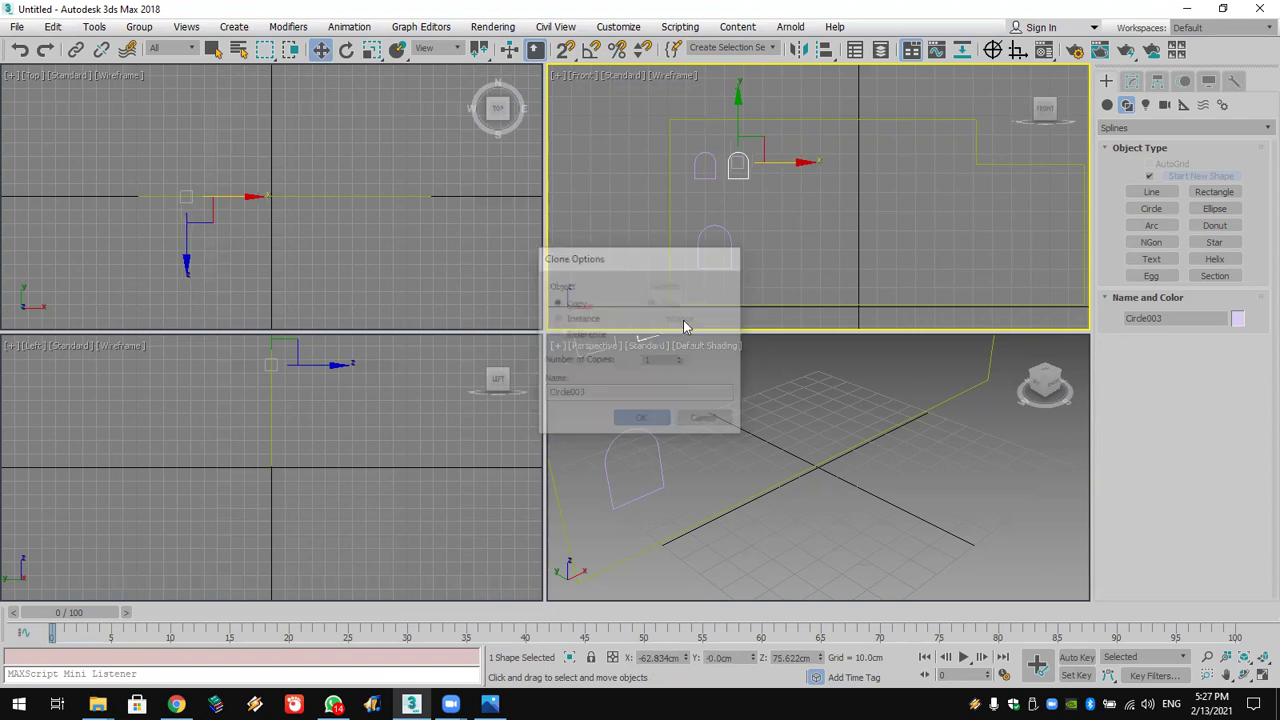
Step: Move the large lower arched window slightly to the right, centring it under the upper pair
left_click(732, 258)
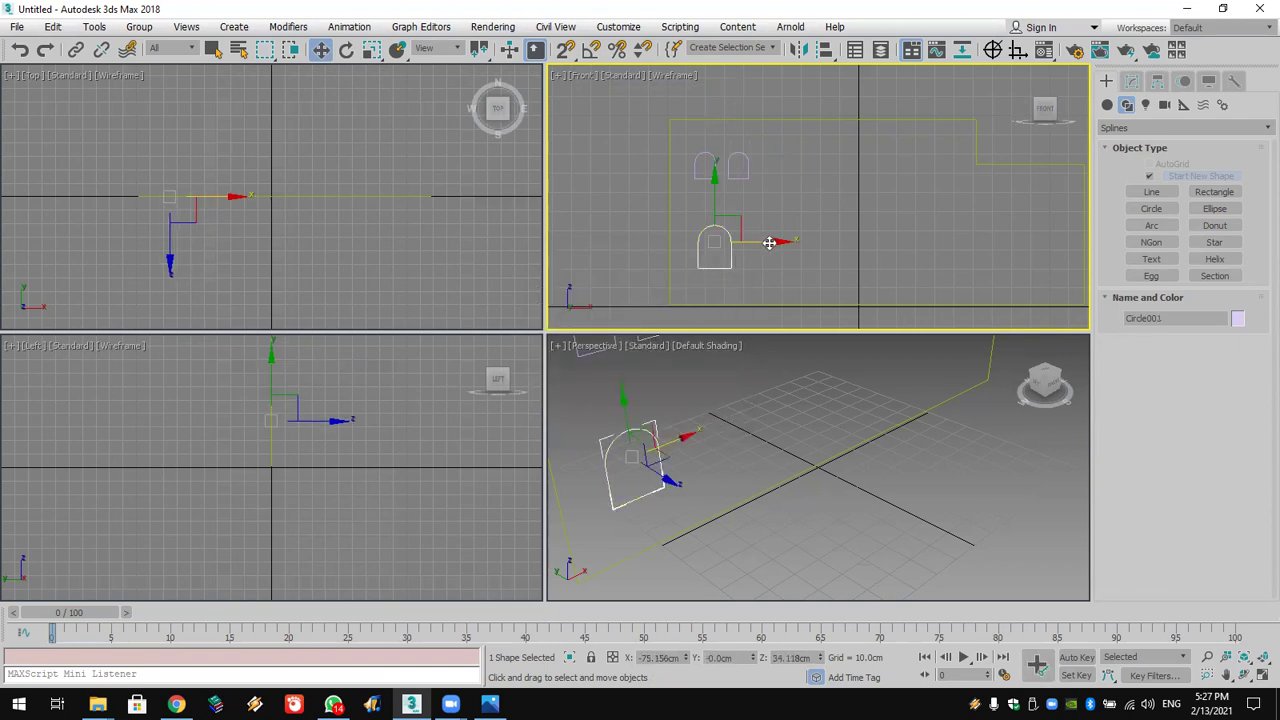
left_click_drag(769, 242, 779, 243)
left_click(859, 263)
Step: Clone a small upper window down to the lower floor and copy it sideways into a row of three
left_click(752, 172)
left_click_drag(814, 227, 860, 256, "shift")
left_click(641, 419)
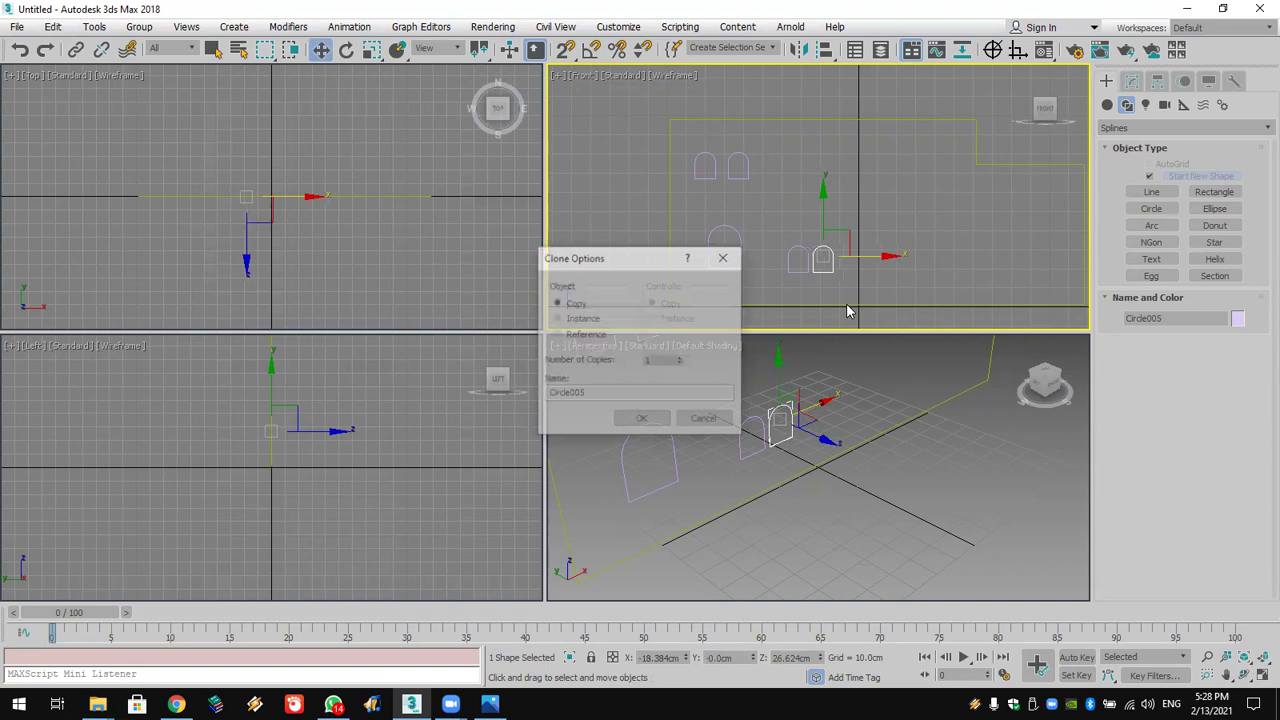
left_click(641, 419)
Step: Clone the row of three small windows to the right on the lower floor and again above on the upper floor
left_click_drag(783, 287, 783, 287)
mouse_move(886, 259)
left_mouse_down("shift")
mouse_move(985, 258)
mouse_move(880, 189)
mouse_move(894, 185)
left_mouse_up("shift")
left_click(645, 420)
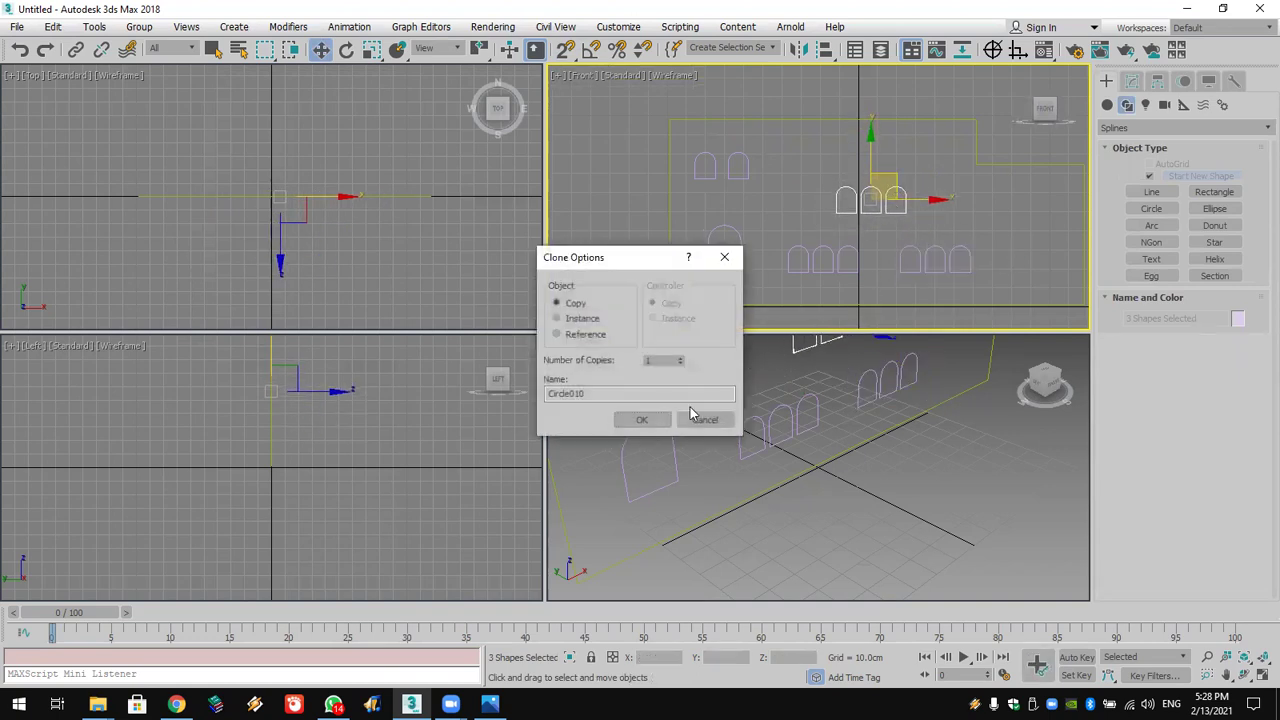
left_click(660, 420)
Step: Clone the leftmost window of the upper row of three as a single copy to its left
left_click(846, 199)
left_click_drag(877, 197, 830, 199)
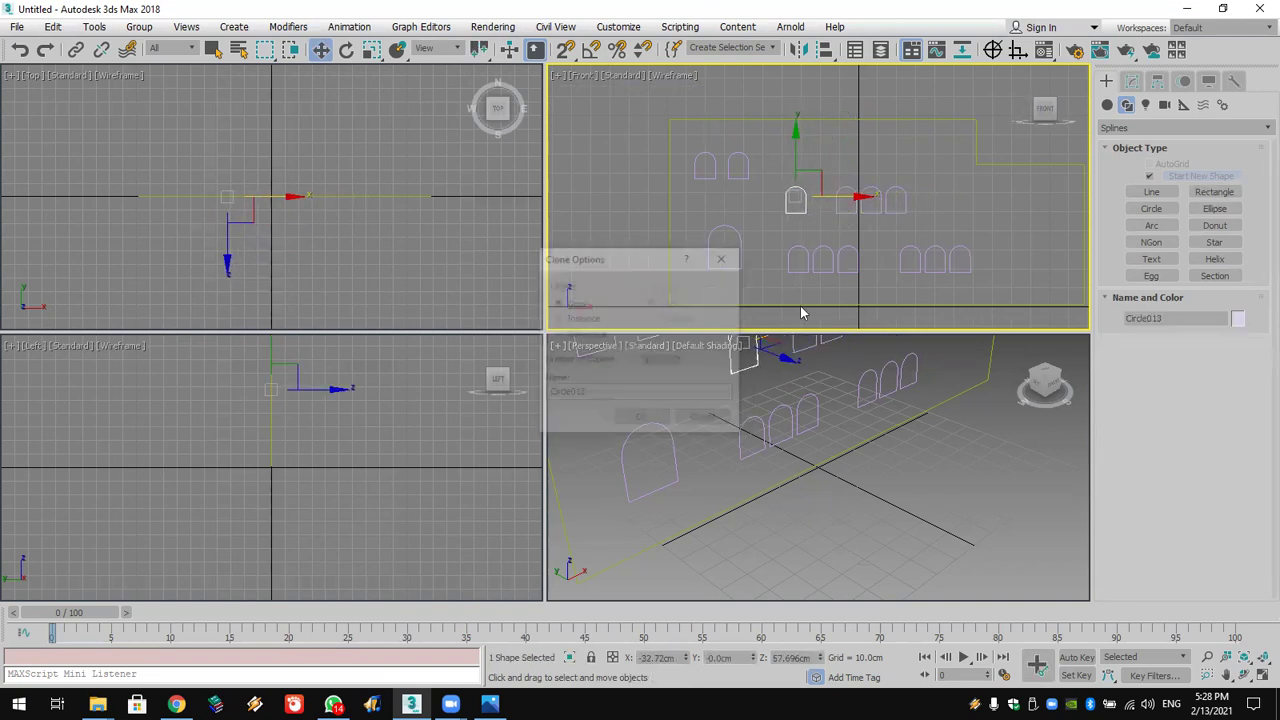
left_click(664, 419)
Step: Clone the single upper window to the wall's lower right section and lower it to about Z 14.2 cm
middle_click_drag(799, 260, 697, 263)
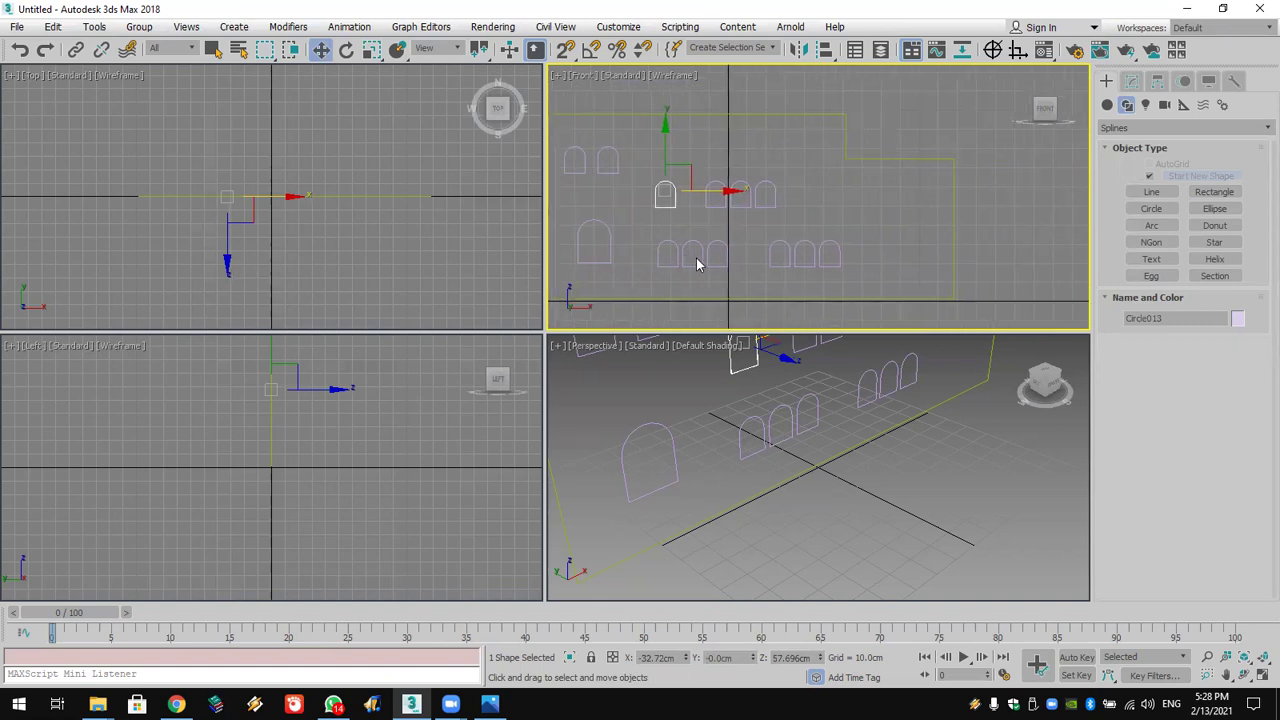
left_click_drag(708, 194, 946, 194, "shift")
left_click(658, 414)
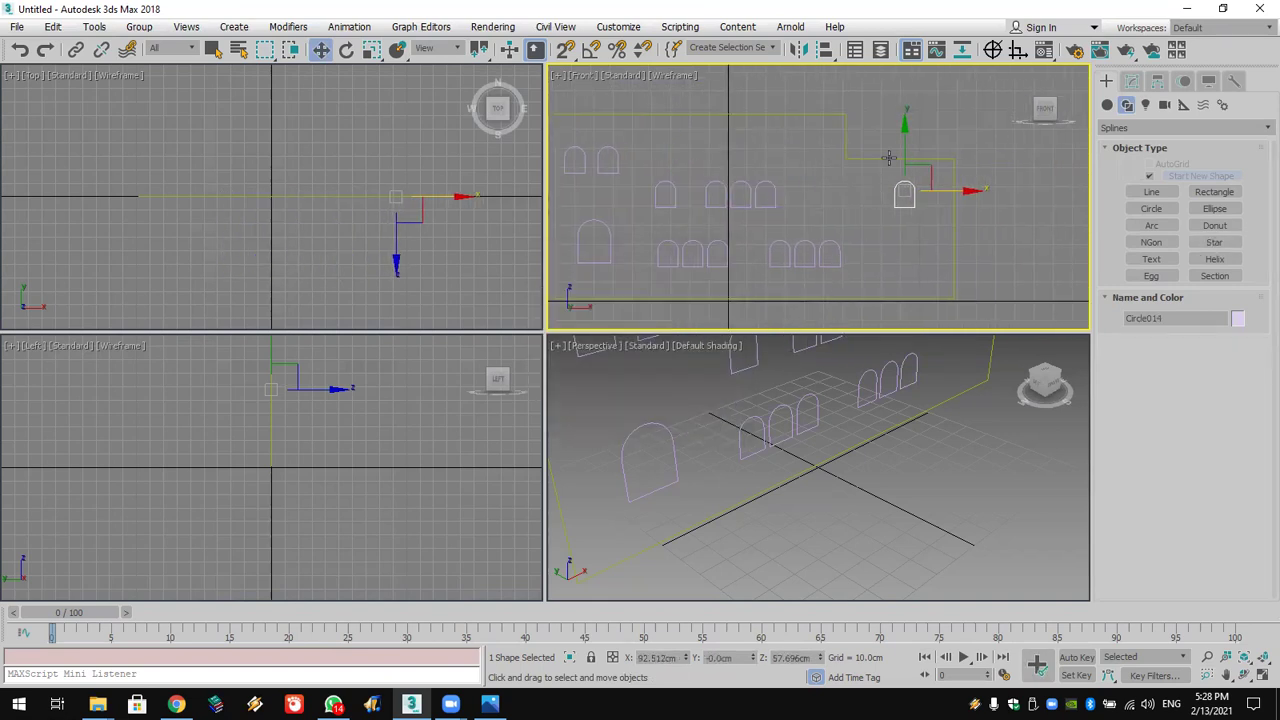
left_click_drag(907, 150, 908, 230)
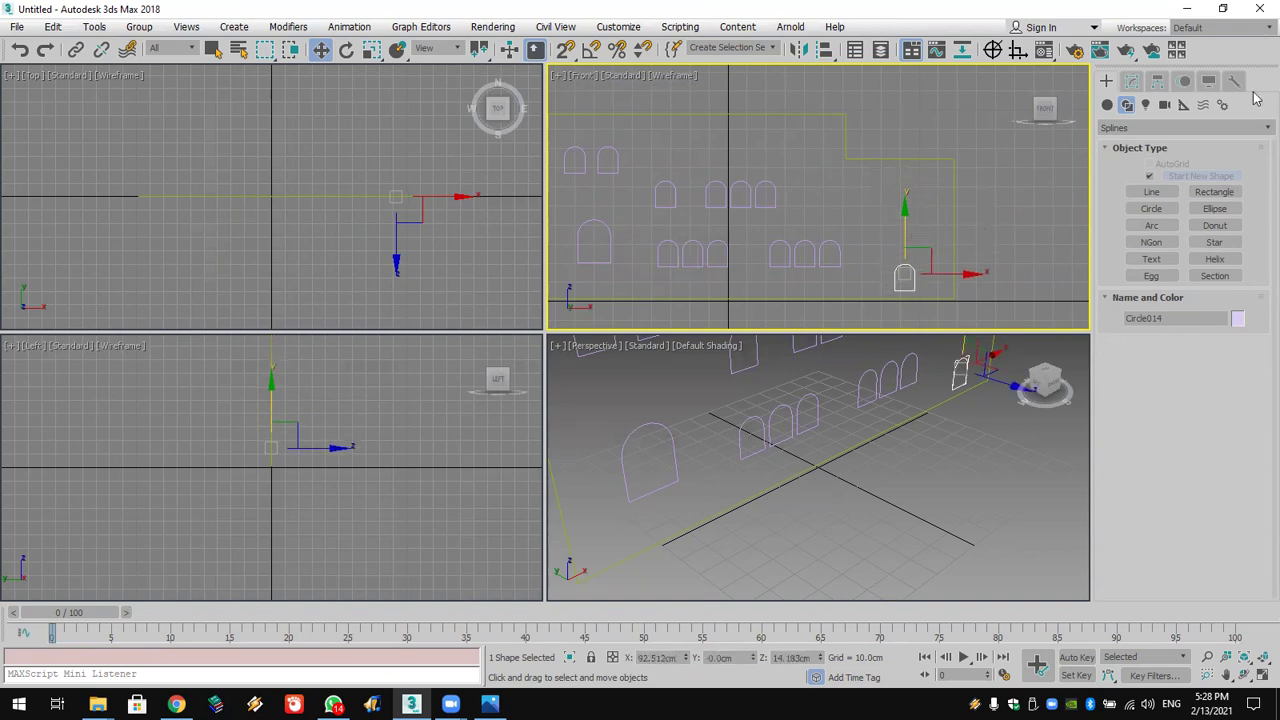
Step: Widen the lower right window to about 134% along X and raise its top vertex for a taller arch
left_click(369, 57)
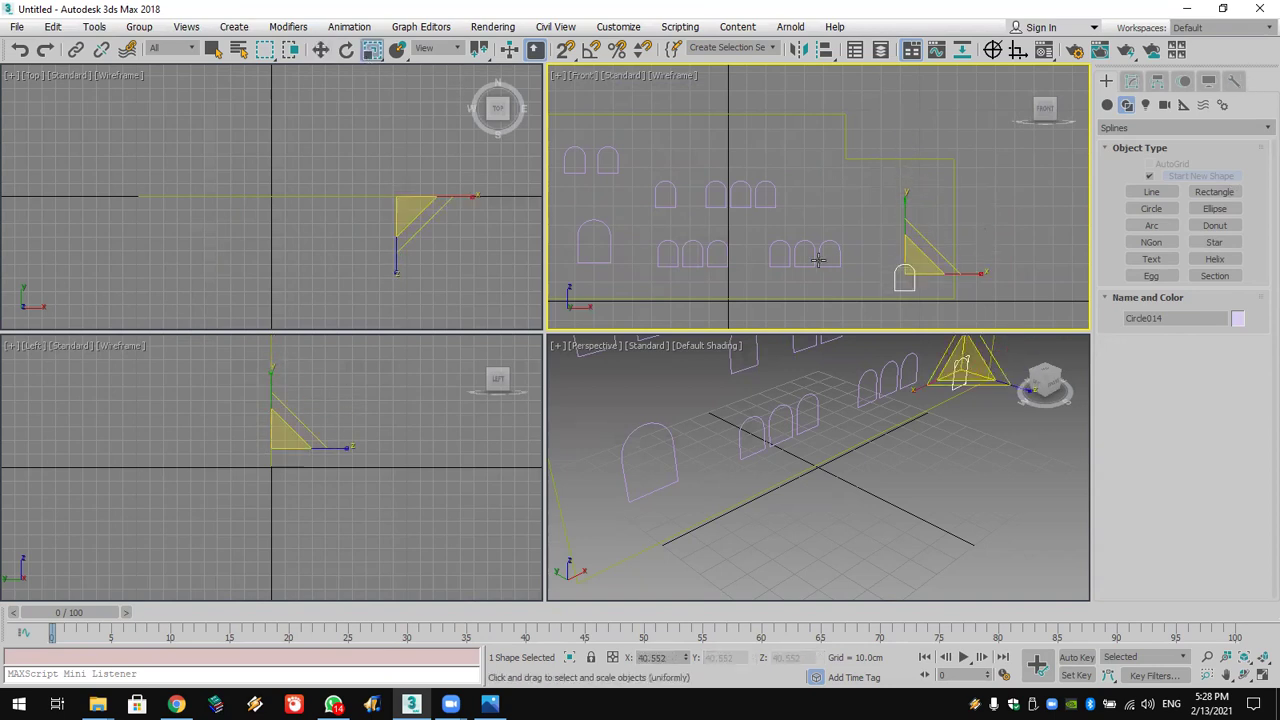
left_click_drag(985, 274, 1088, 262)
left_click(1133, 81)
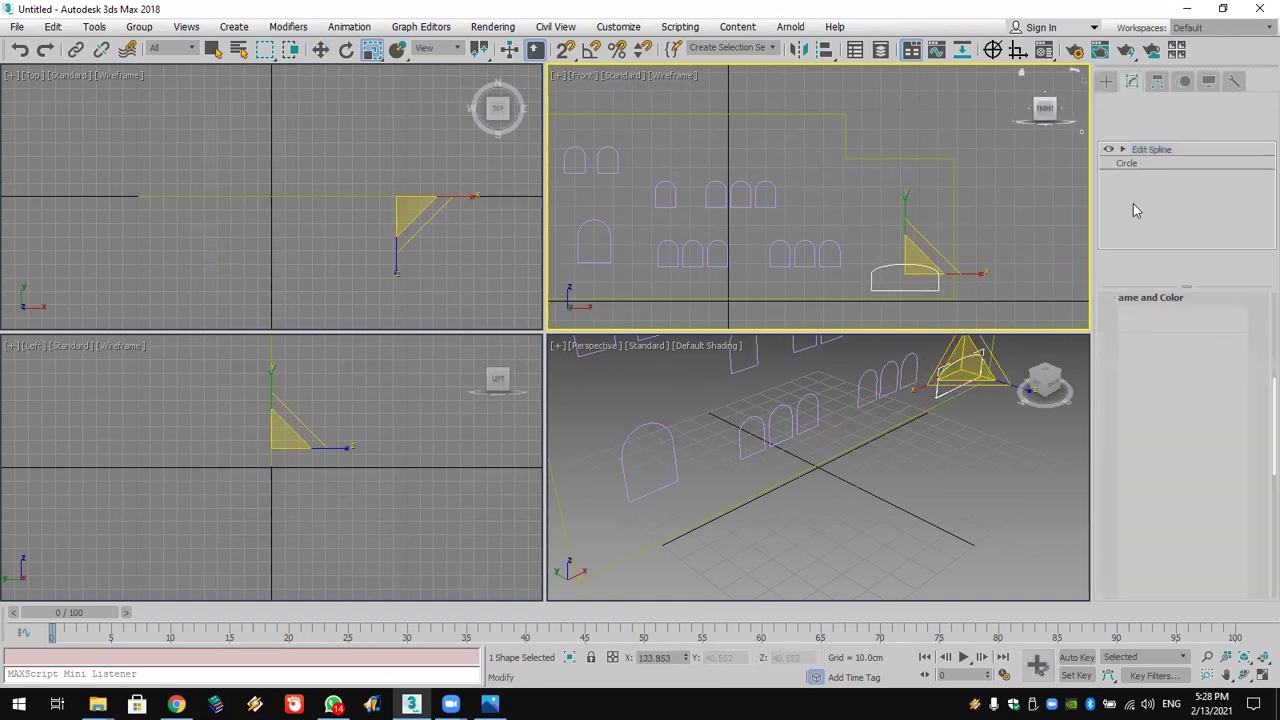
left_click(1123, 149)
left_click(1152, 165)
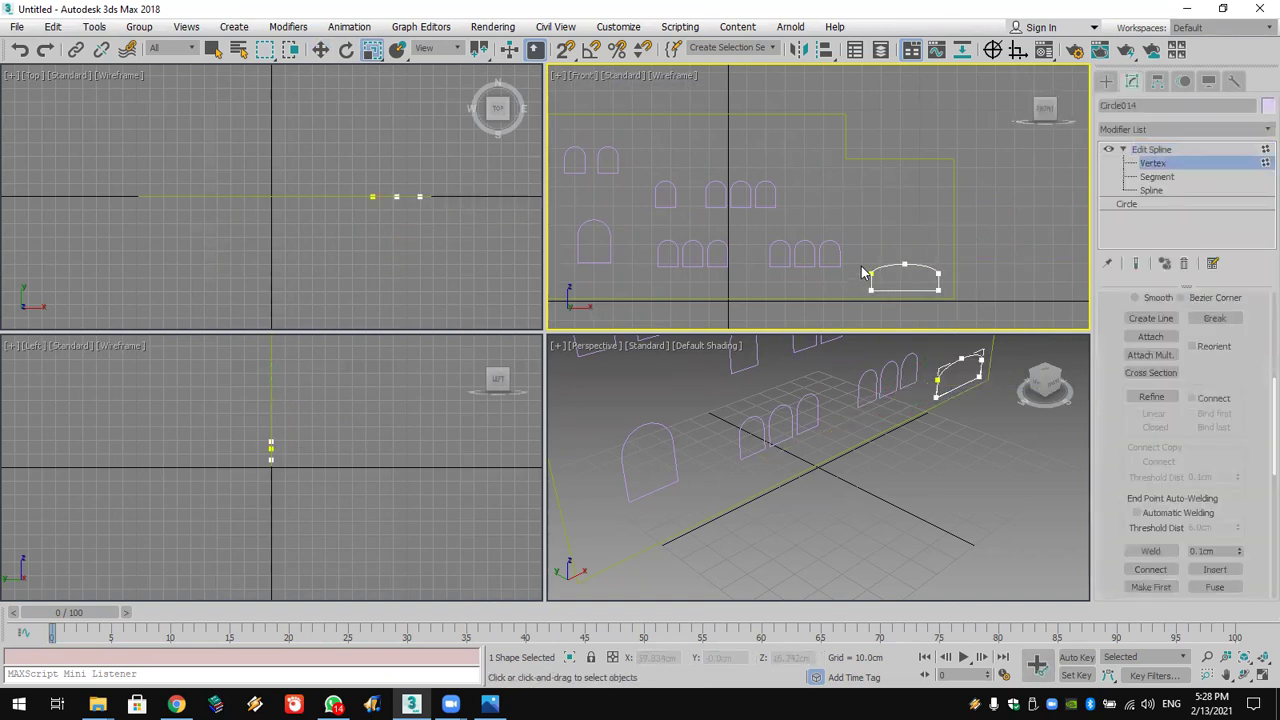
left_click(906, 262)
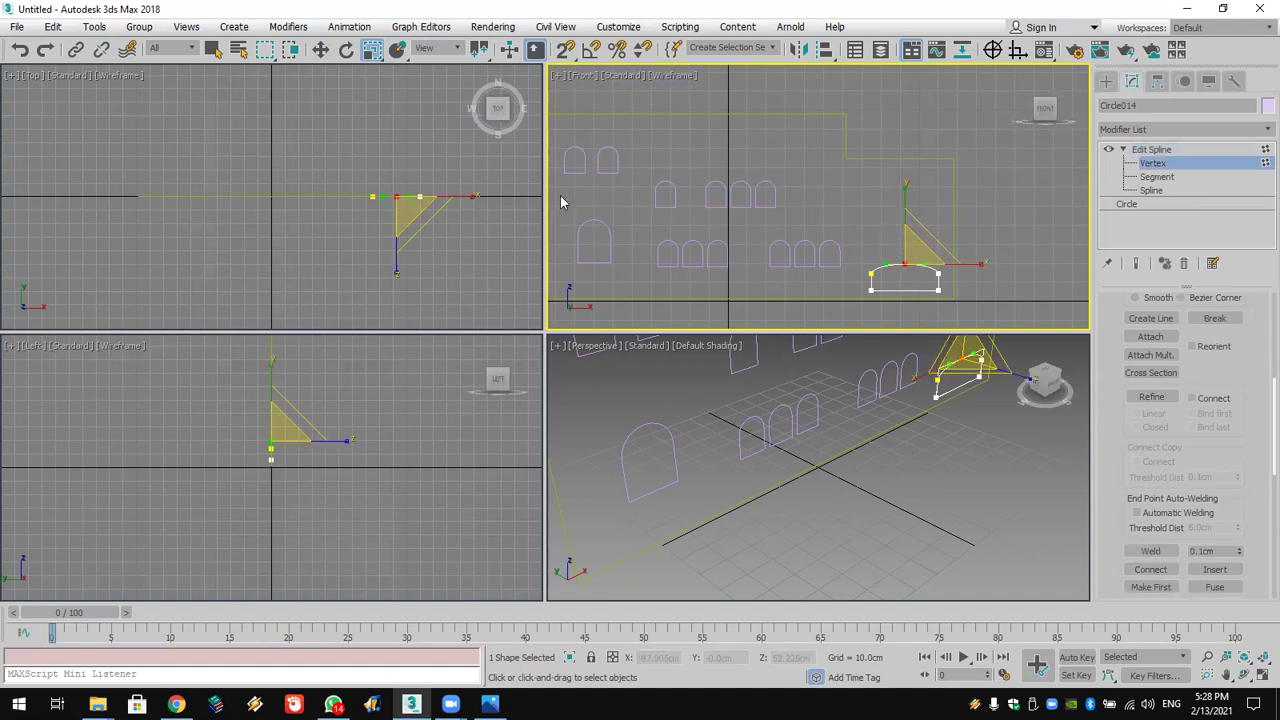
left_click(320, 49)
left_click_drag(903, 208, 904, 198)
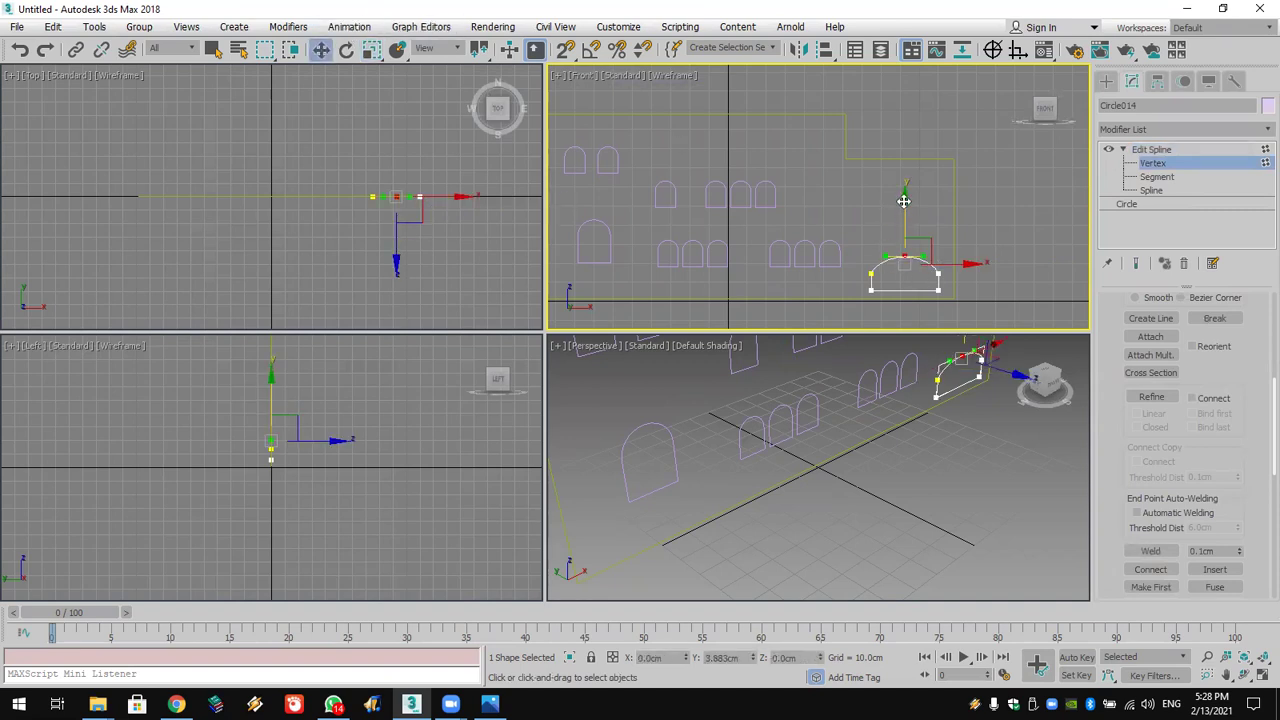
Step: Clone the wide arched window as a copy directly above itself in the wall's right section
left_click(1106, 81)
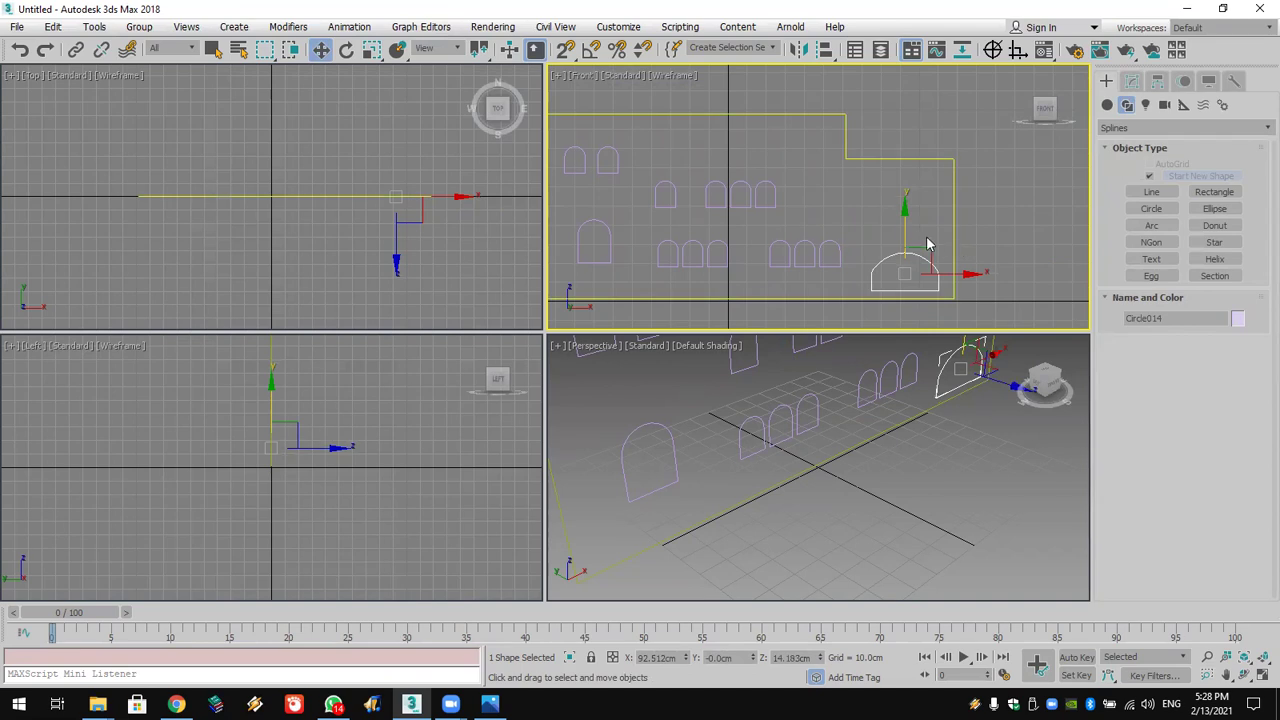
left_click_drag(904, 238, 905, 170, "shift")
left_click(641, 419)
Step: Attach all window shapes, Circle001 to Circle015, to the wall outline in one Attach Multiple operation
scroll(843, 400, "down", 4)
mouse_move(843, 400)
middle_mouse_down()
mouse_move(842, 466)
mouse_move(829, 466)
middle_mouse_up()
scroll(829, 466, "up", 3)
left_click(878, 352)
left_click(1131, 81)
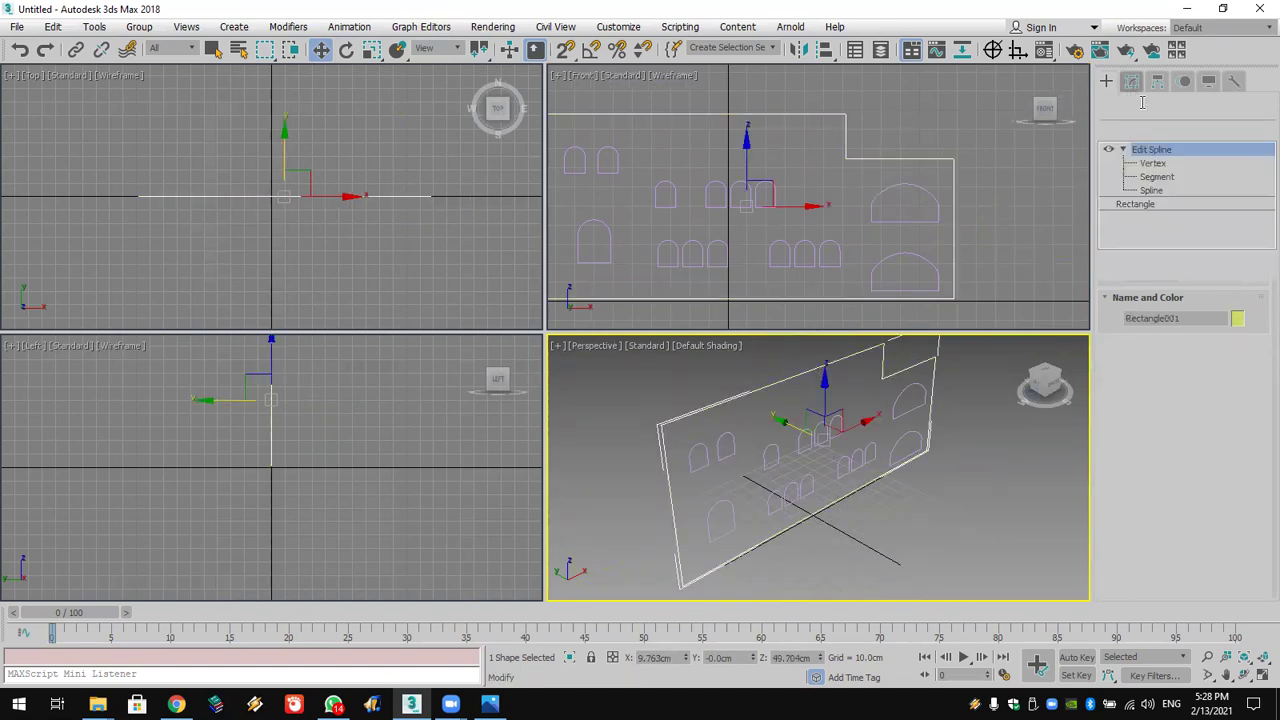
left_click(1160, 356)
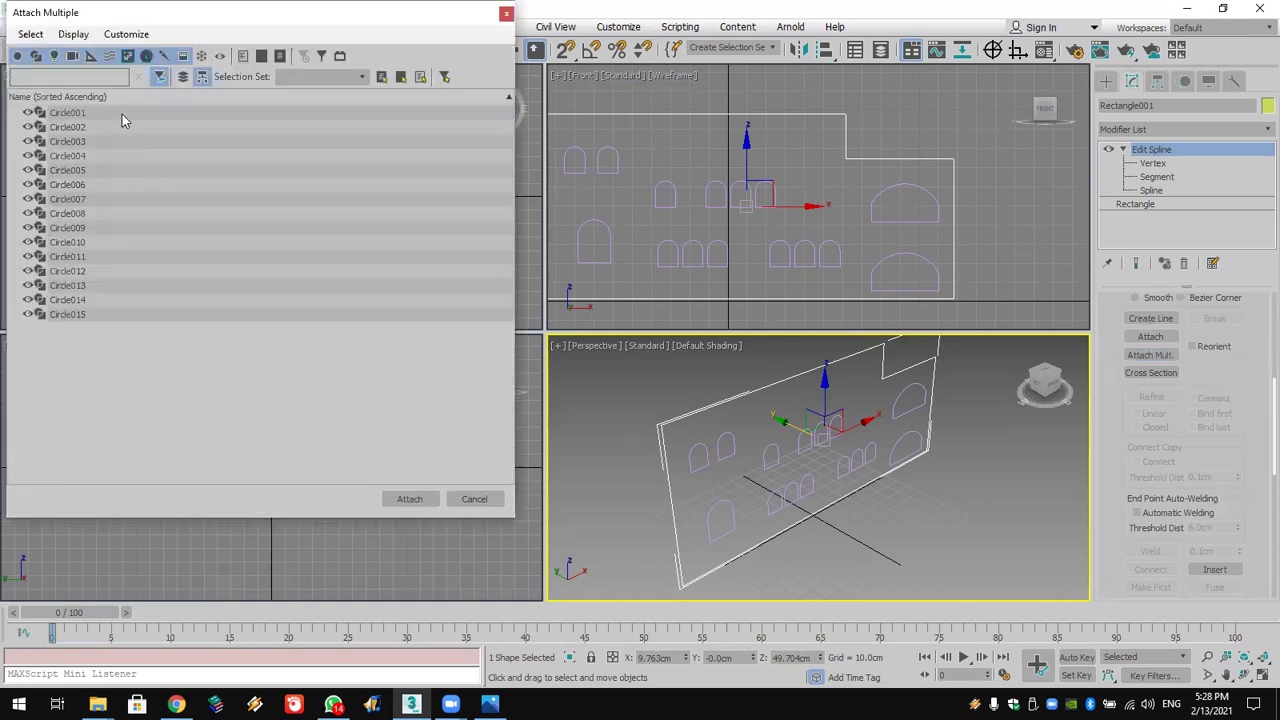
left_click(122, 114)
left_click(125, 316, "shift")
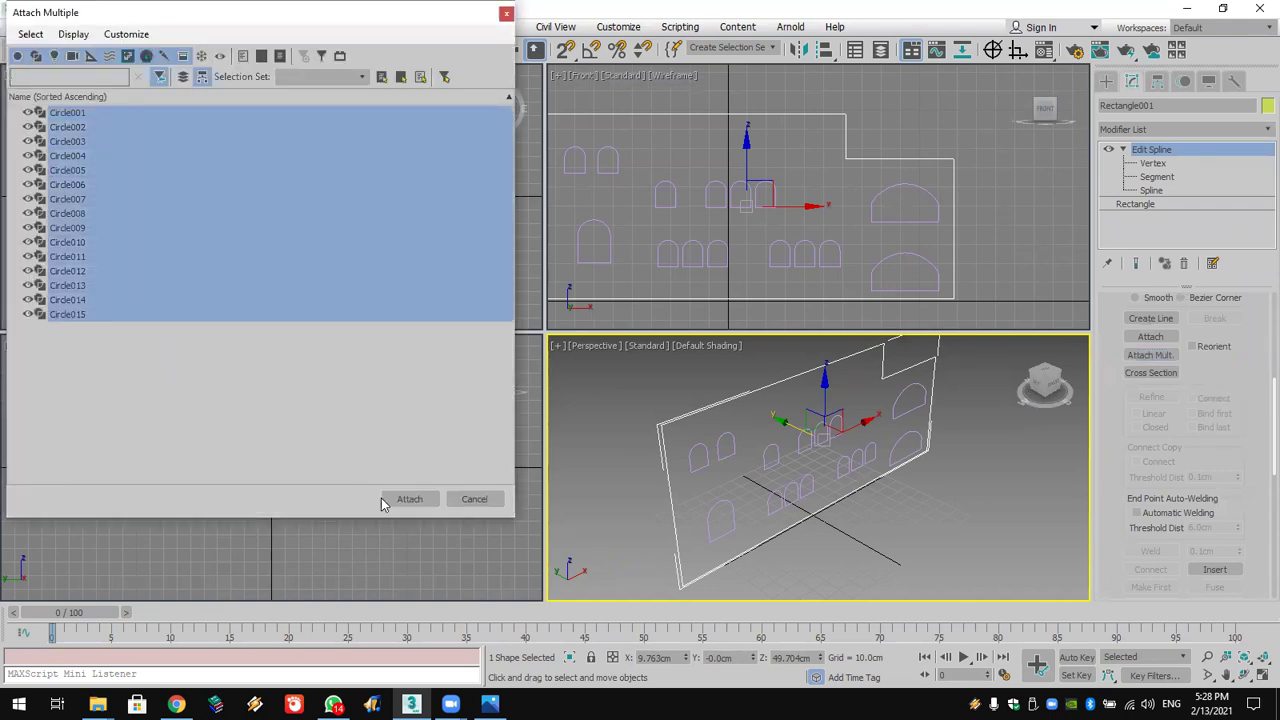
left_click(409, 500)
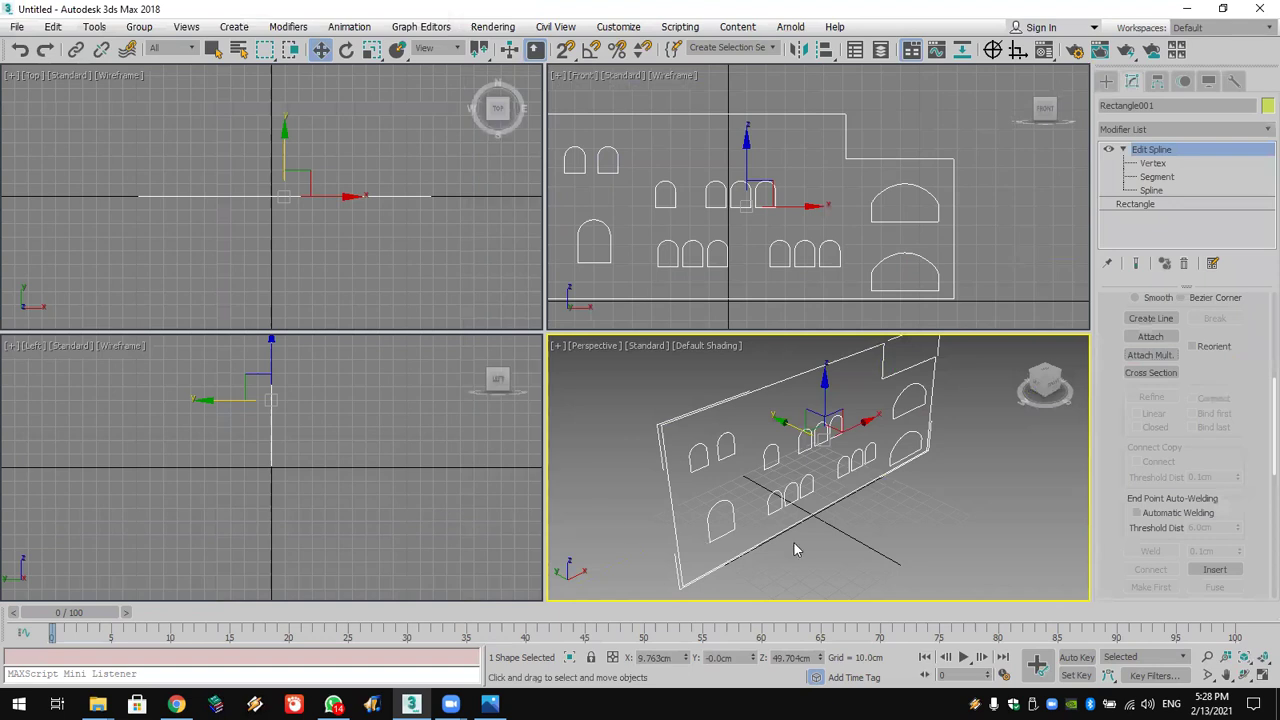
Step: Apply an Extrude modifier to the wall outline with an amount of 5.5 cm
left_click(1215, 130)
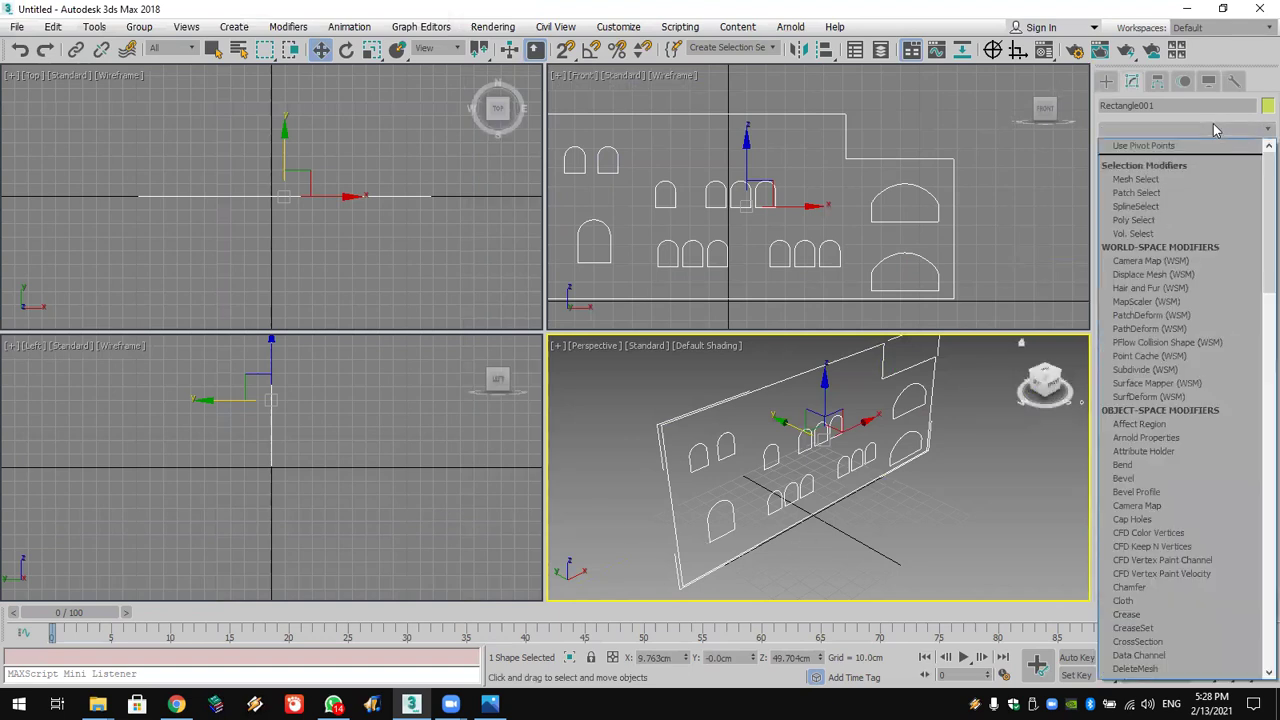
key("e")
left_click(1176, 213)
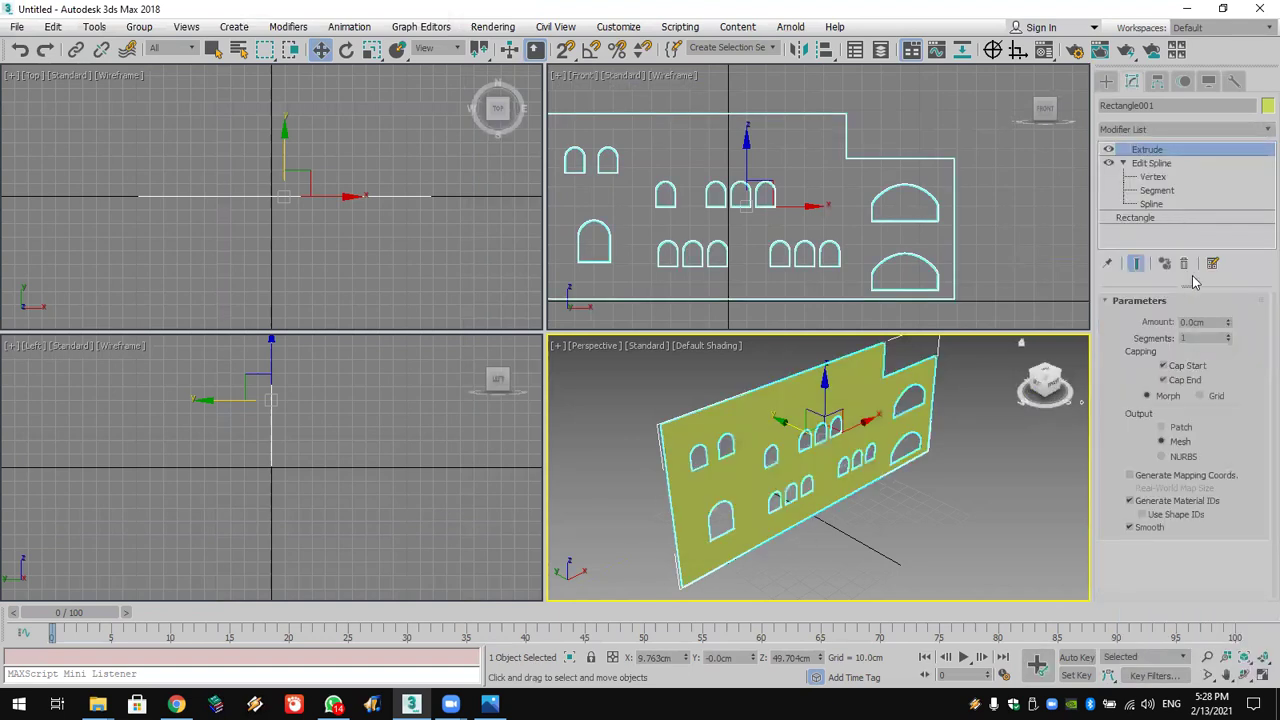
left_click(1230, 303)
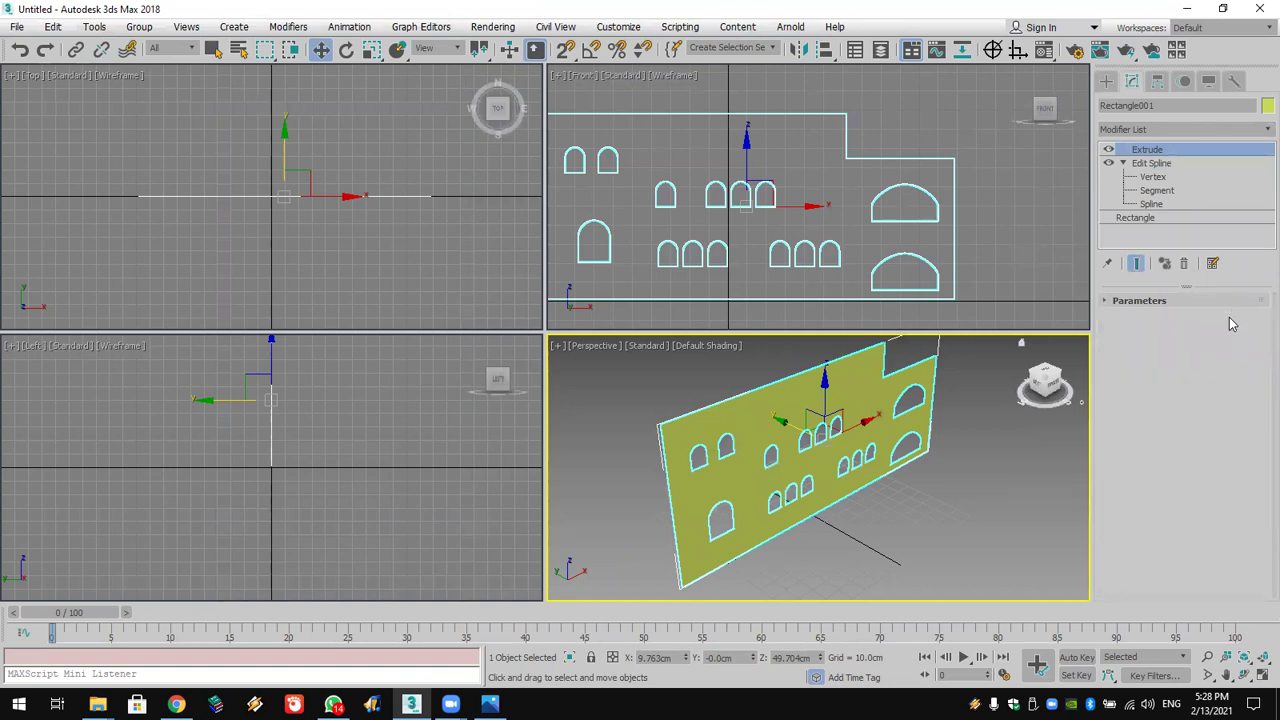
left_click(1190, 300)
left_click_drag(1224, 321, 1228, 312)
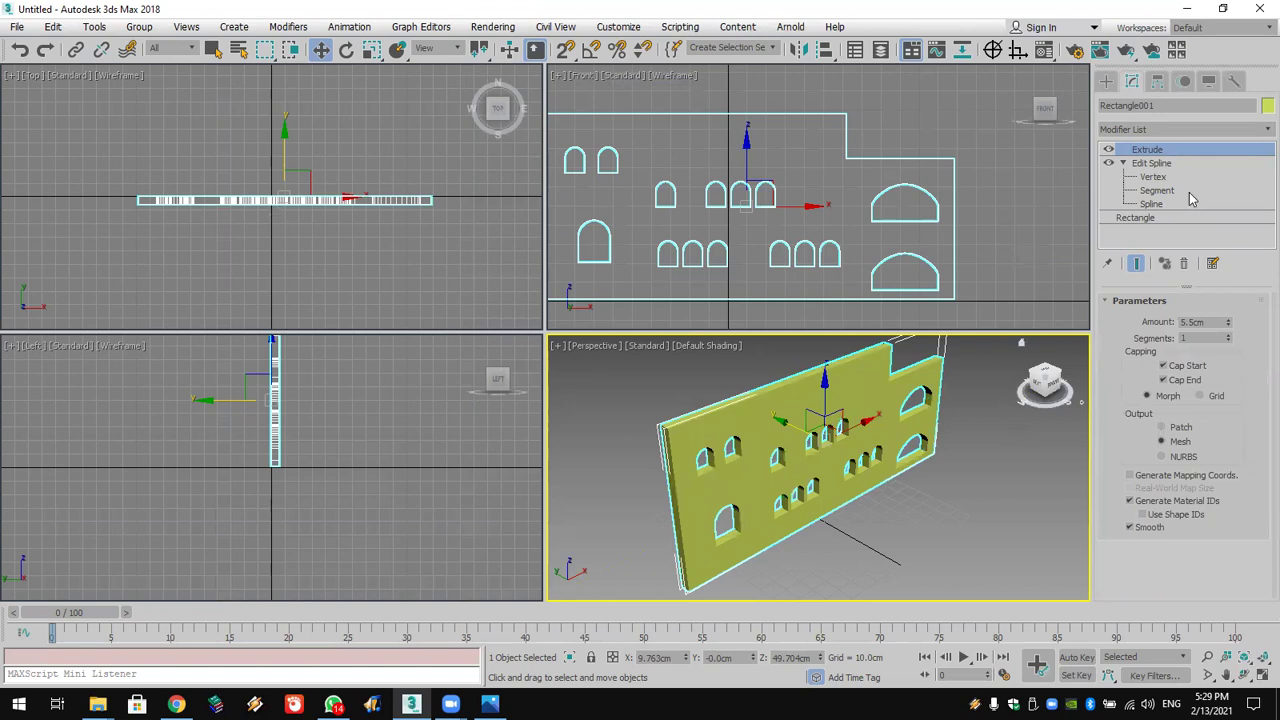
Step: Clone the four small upper-floor window splines upward at the wall's Spline level and return to the Extrude result
middle_click_drag(834, 186, 896, 186)
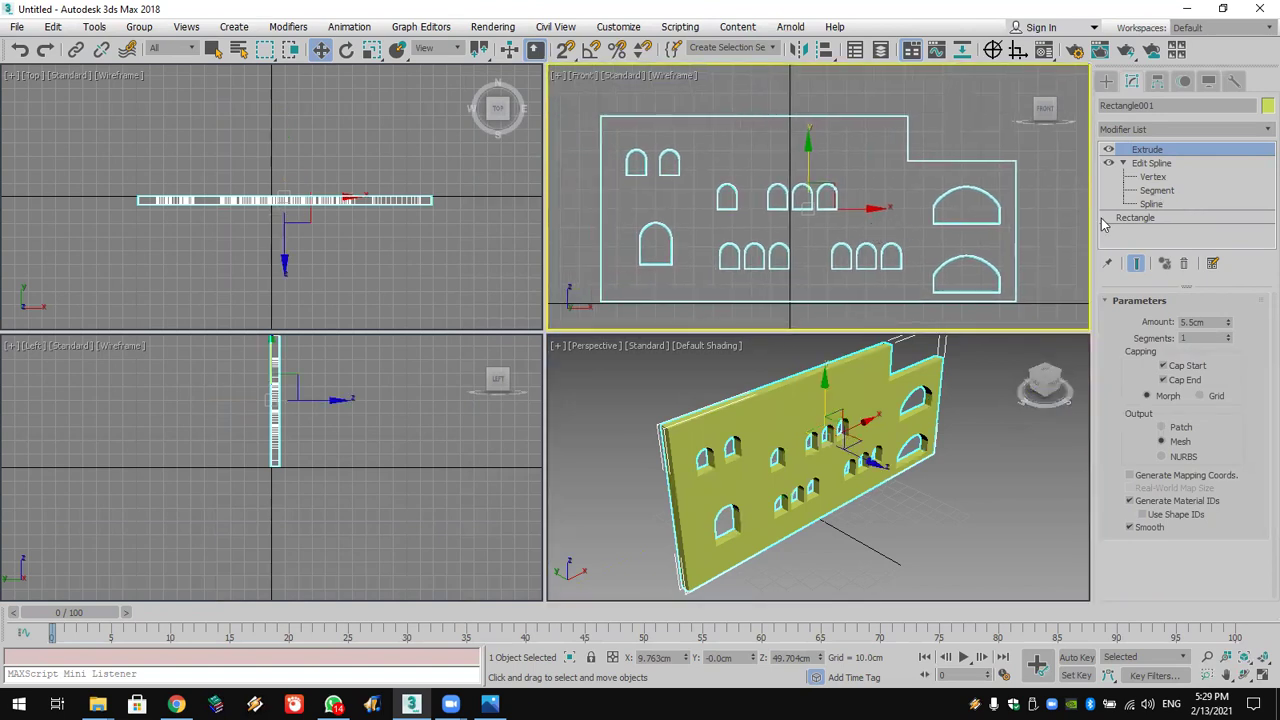
left_click(1151, 204)
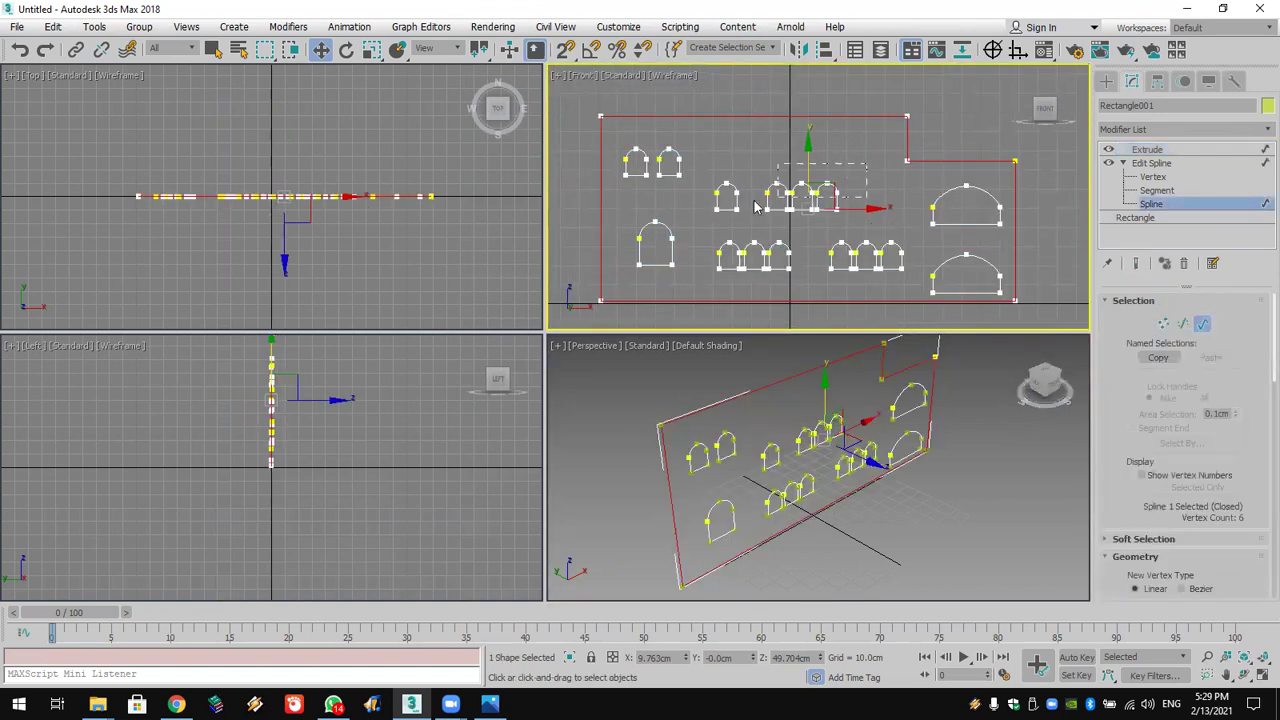
left_click_drag(755, 207, 728, 217)
left_click_drag(777, 158, 777, 110, "shift")
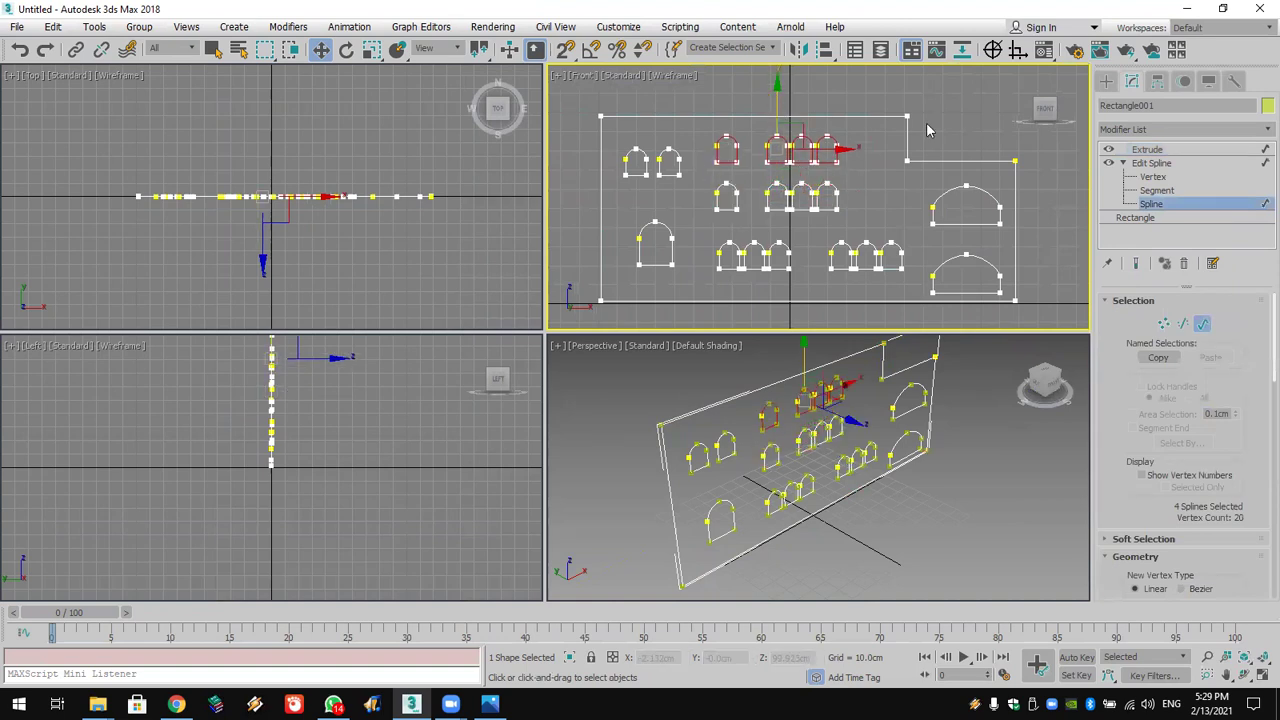
left_click(1135, 149)
Step: Remove the four copied window splines from the wall outline and return to the Extrude level
left_click(1150, 204)
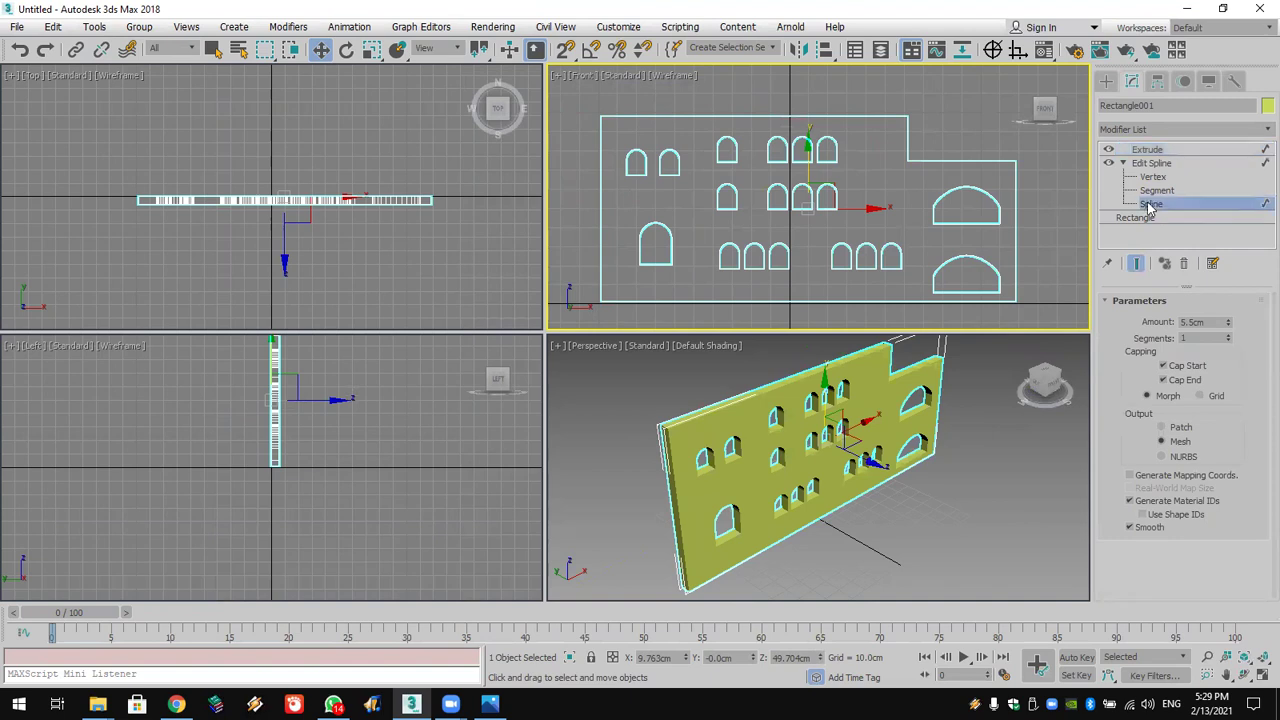
left_click(862, 162)
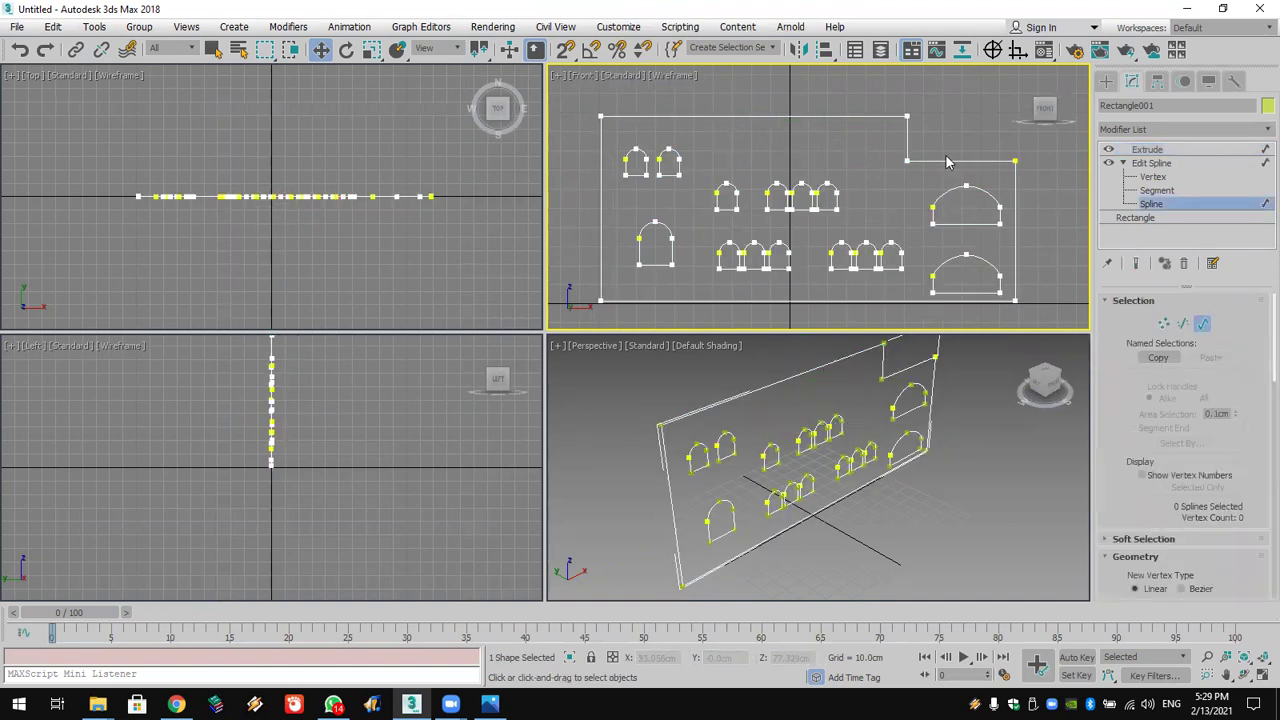
left_click(1155, 150)
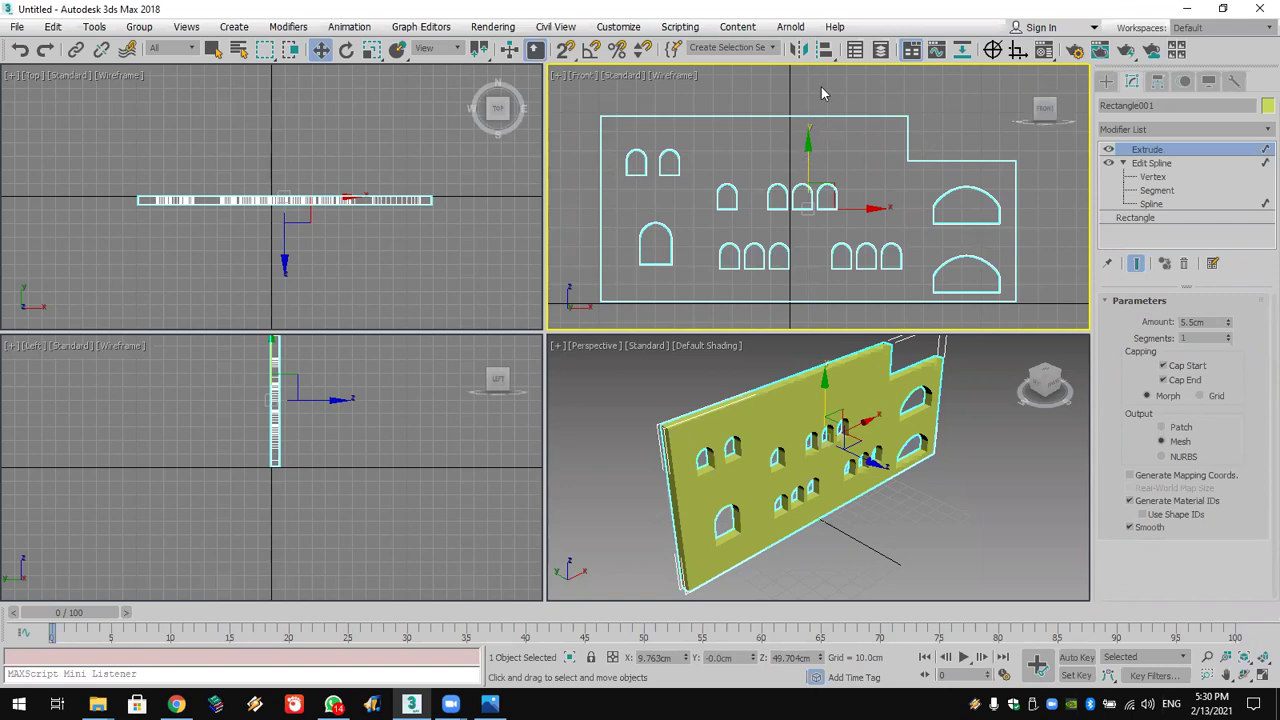
Step: Reset the scene to a new empty one and discard the unsaved changes
left_click(17, 26)
left_click(75, 80)
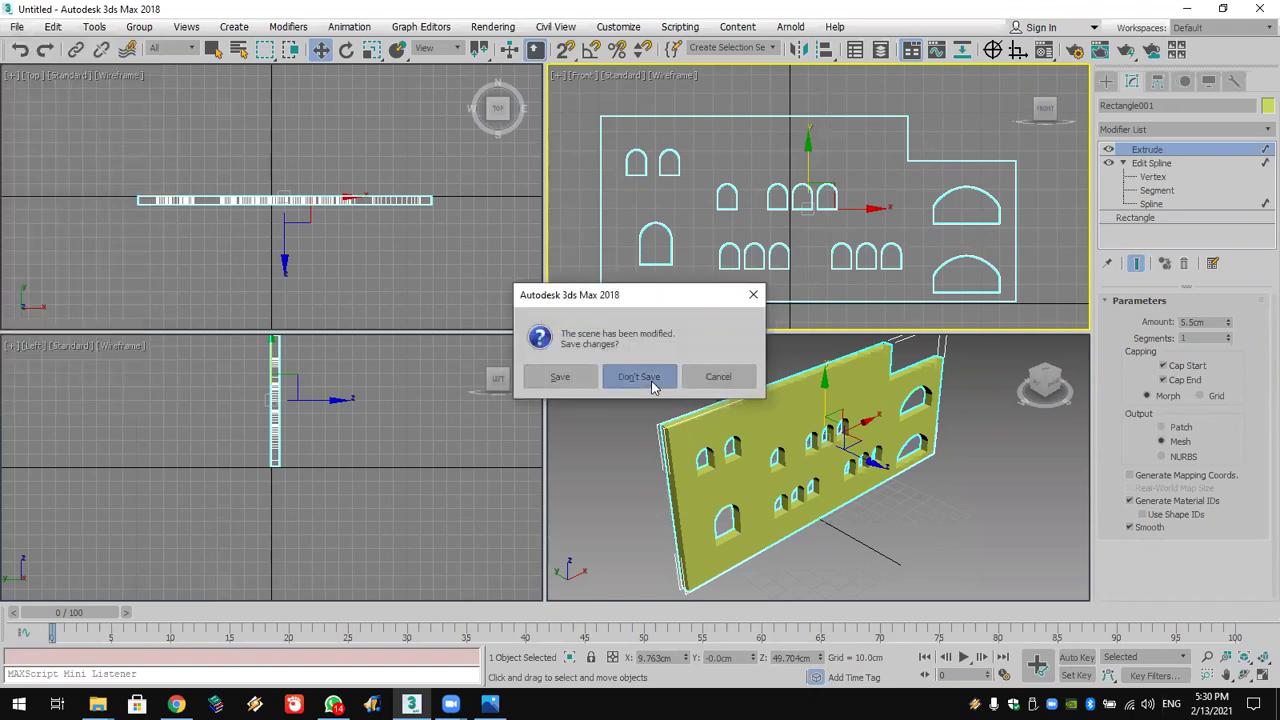
left_click(636, 378)
left_click(610, 381)
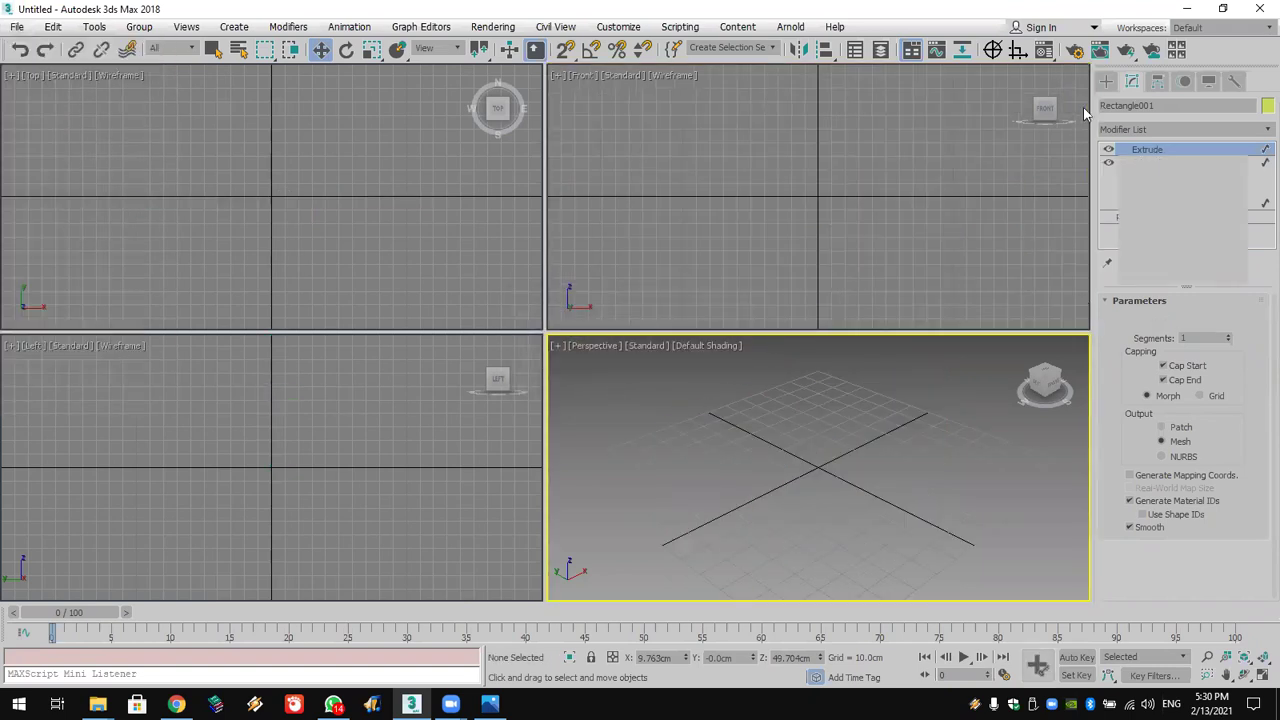
Step: Draw a wall rectangle about 249 cm wide and 96 cm long in the Front view
left_click(1127, 105)
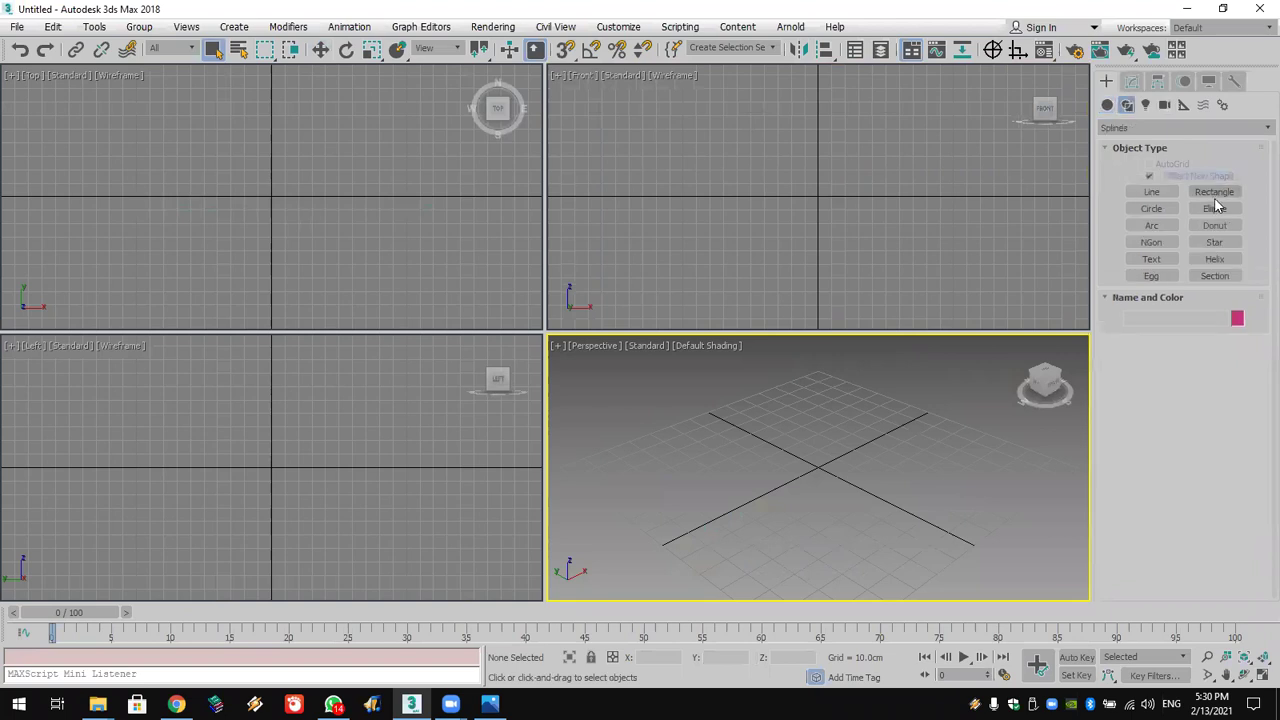
left_click(1214, 192)
middle_click_drag(740, 203, 734, 224)
left_click_drag(649, 139, 985, 268)
Step: Draw six circles of varying radius as openings inside the wall rectangle in the Front view
left_click(1151, 208)
mouse_move(734, 189)
left_mouse_down()
mouse_move(912, 206)
mouse_move(901, 234)
mouse_move(948, 235)
mouse_move(950, 249)
left_mouse_up()
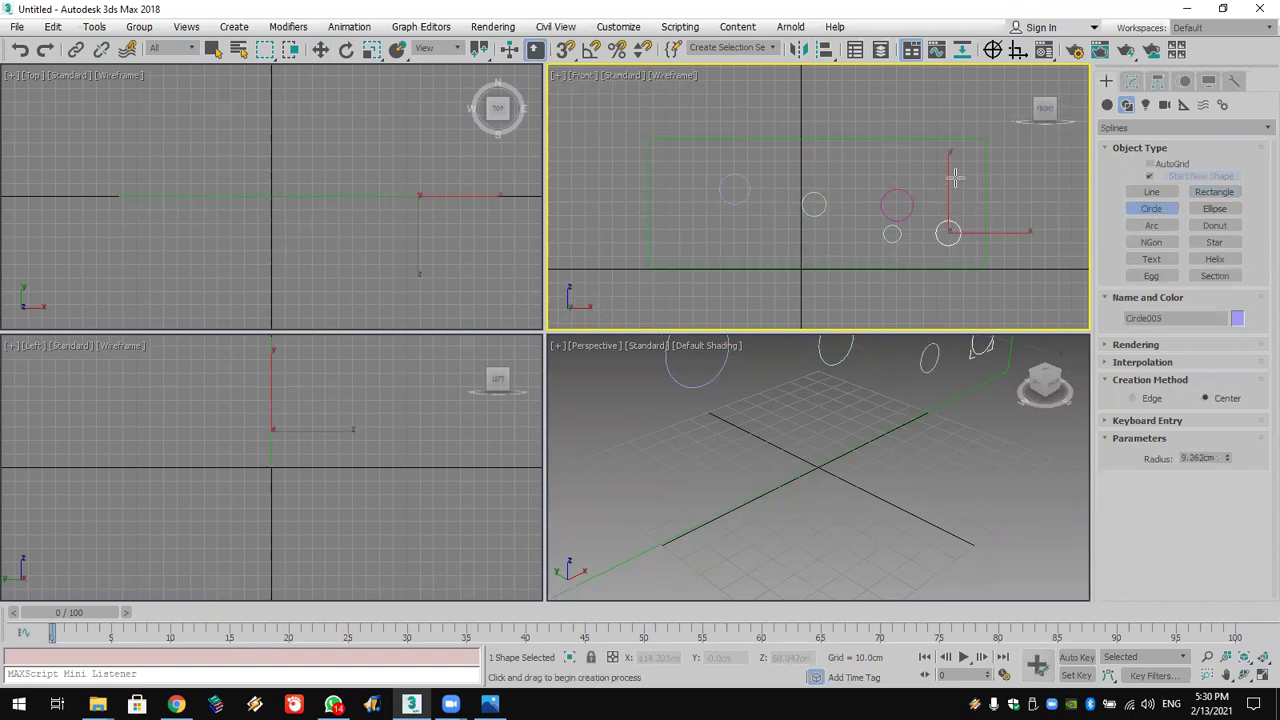
left_click_drag(738, 233, 752, 248)
right_click(821, 461)
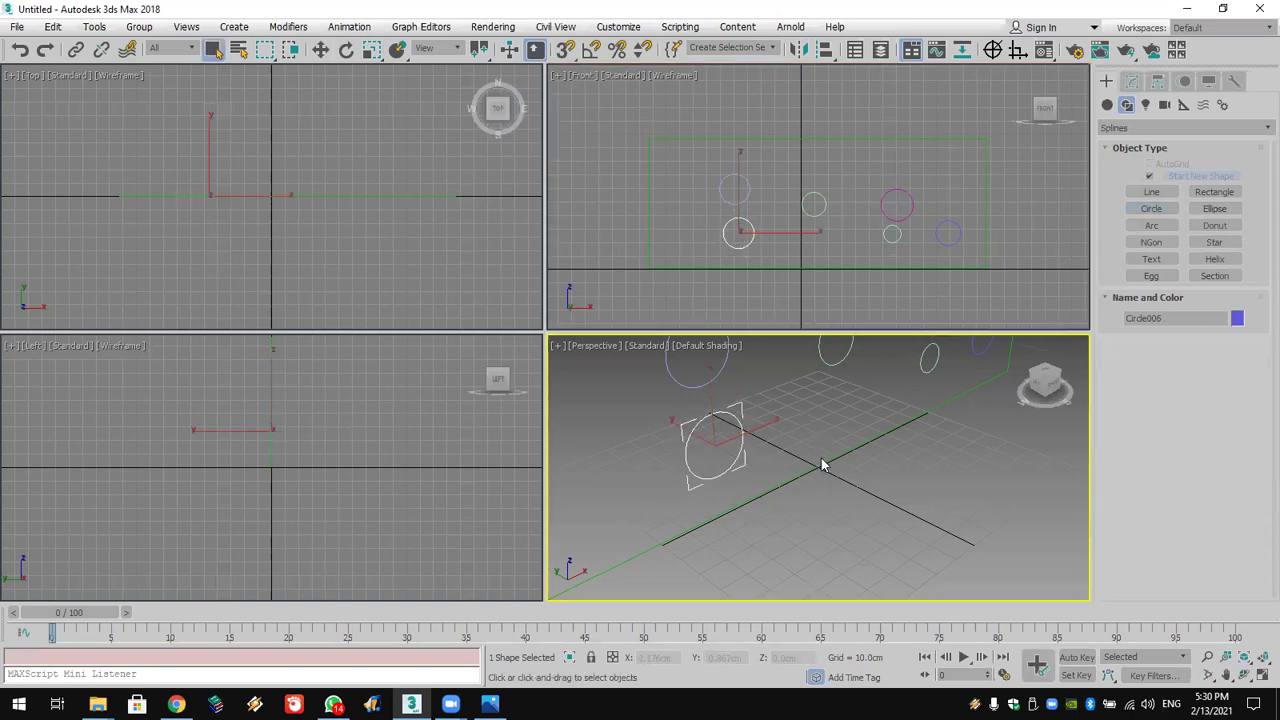
Step: Select the wall rectangle and apply an Edit Spline modifier to it
left_click(822, 462)
left_click(1132, 82)
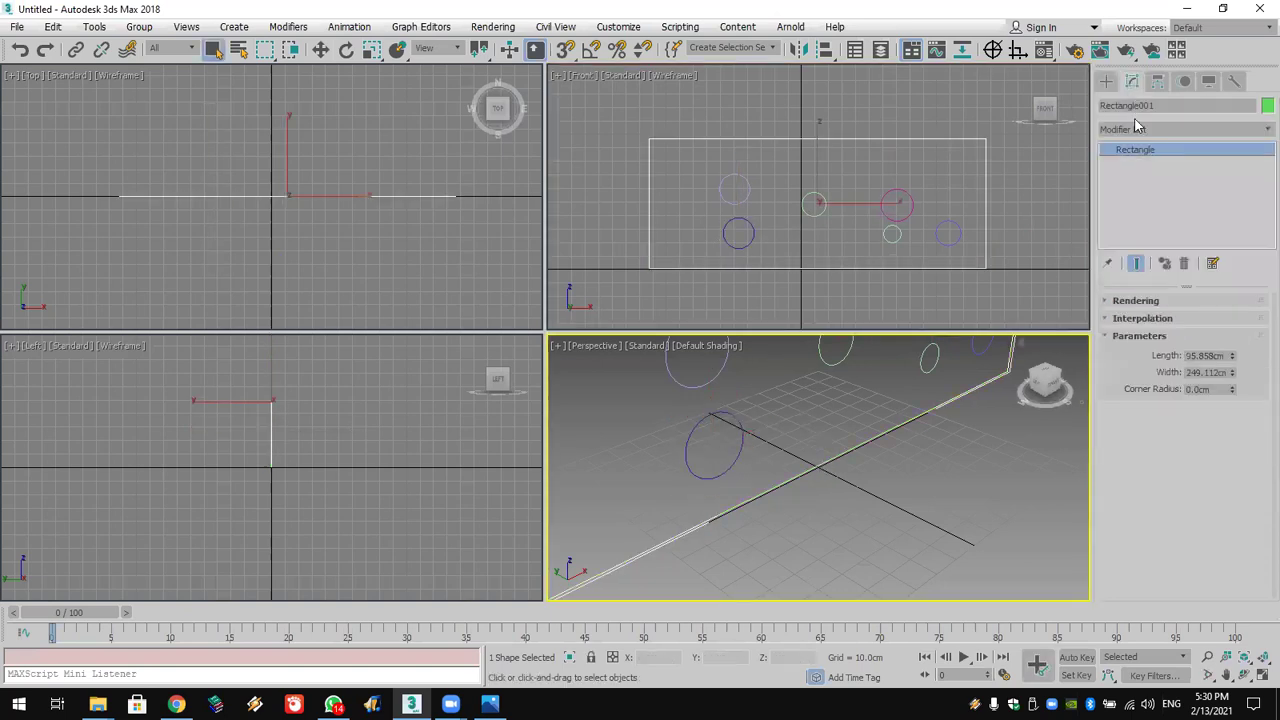
left_click(1137, 128)
key("e")
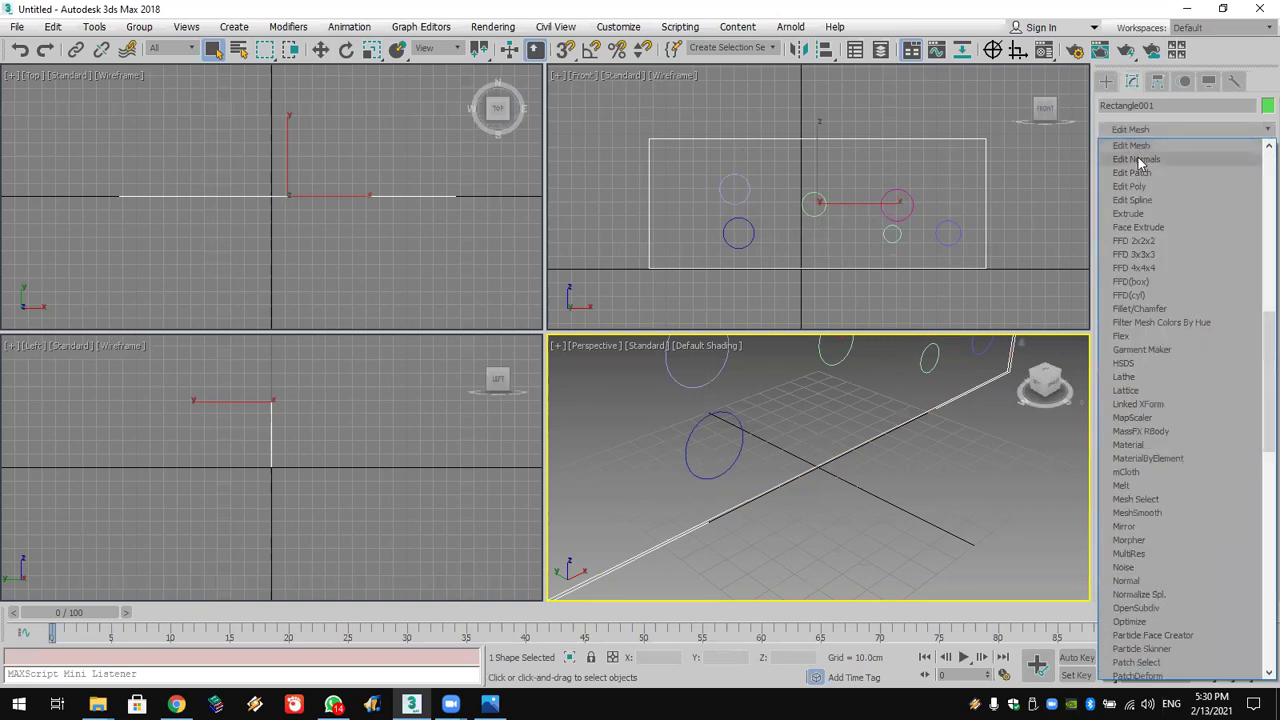
left_click(1150, 206)
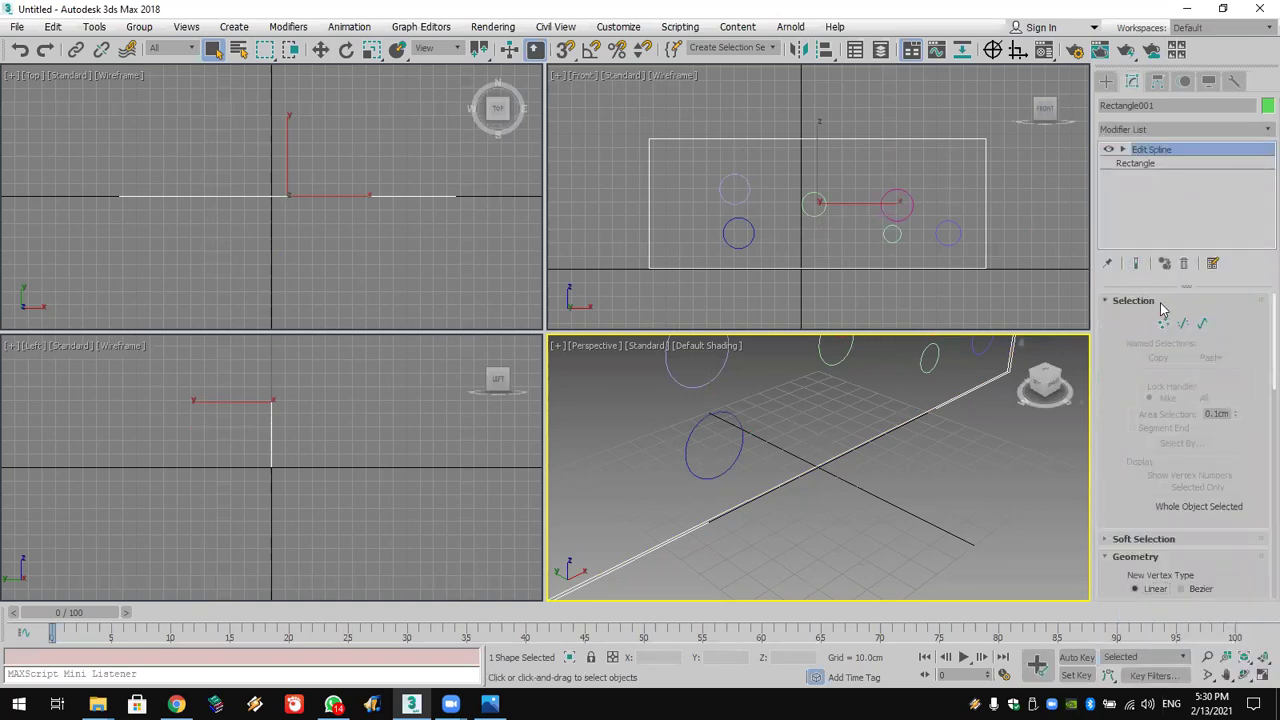
Step: Attach Circle001 to Circle006 to the wall rectangle in one Attach Multiple operation
scroll(1126, 326, "down", 5)
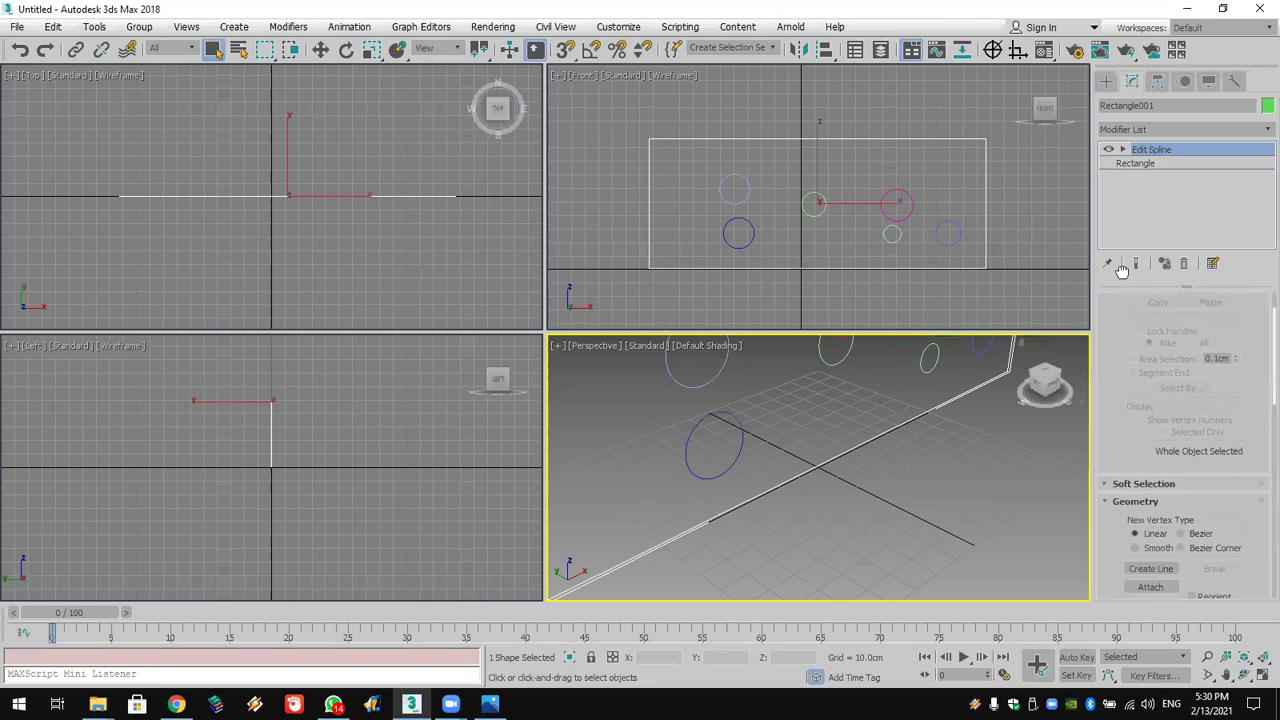
left_click(1152, 446)
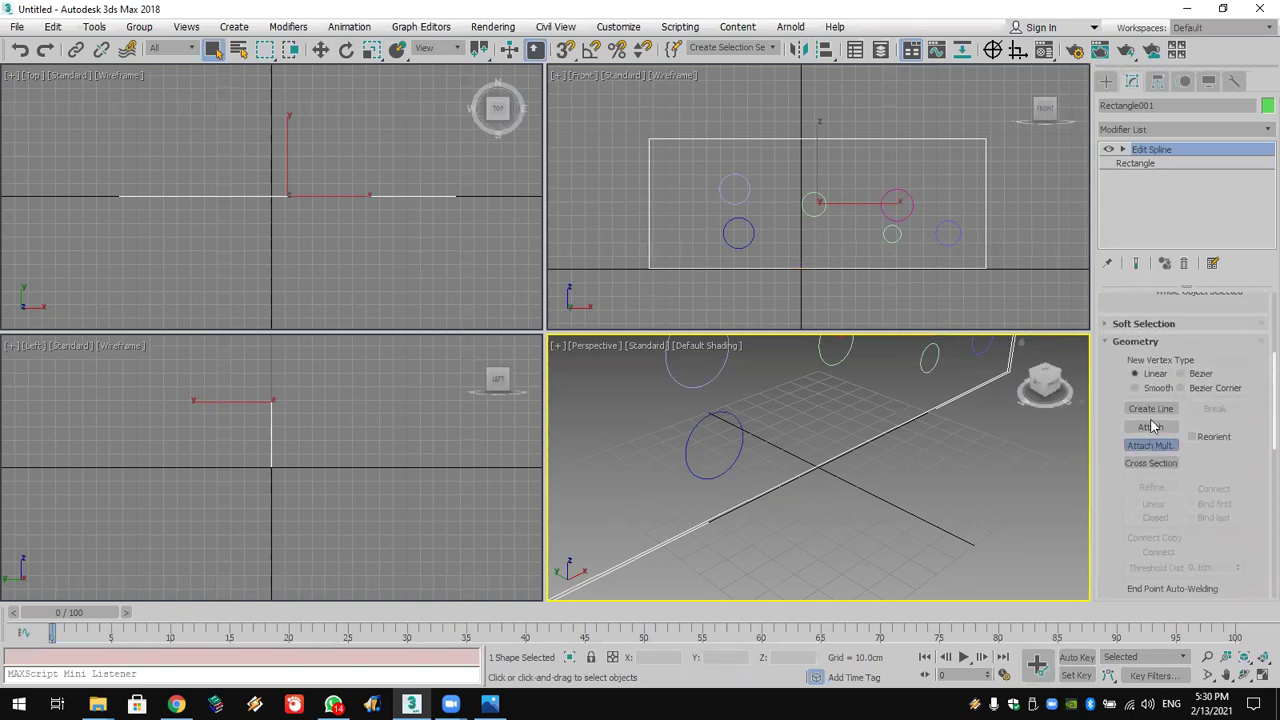
left_click(240, 112)
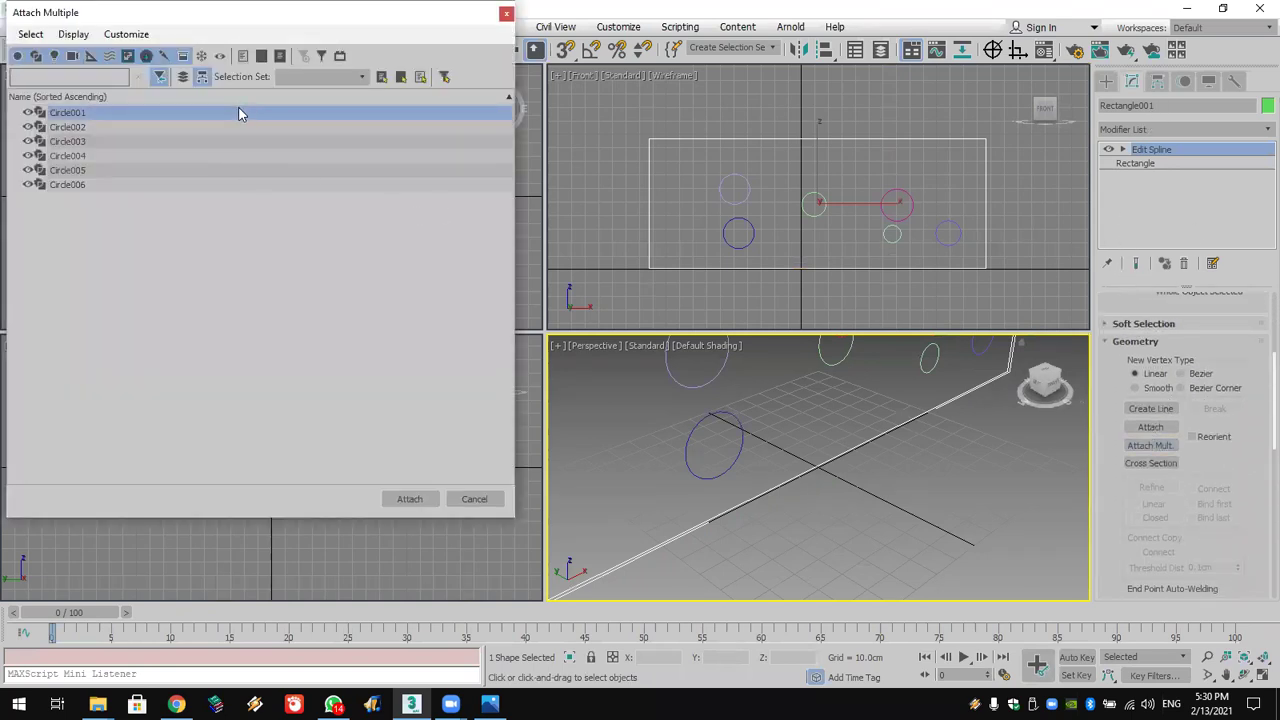
left_click(245, 186, "shift")
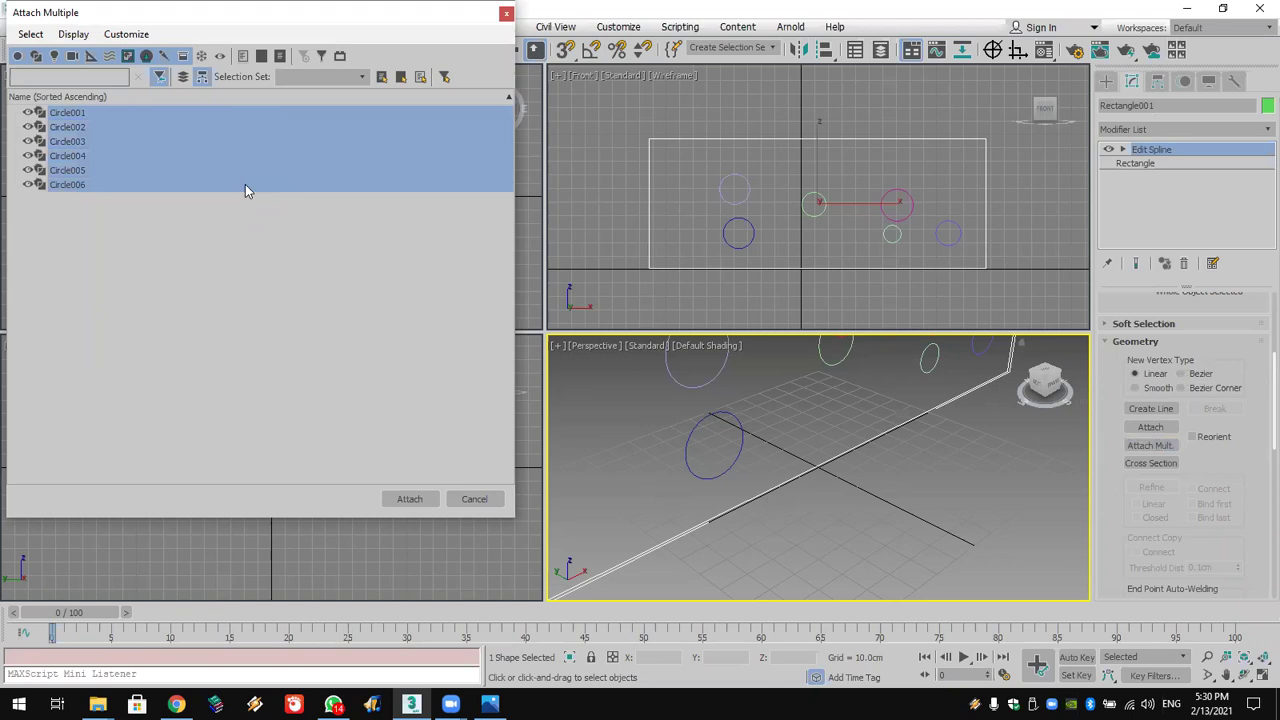
left_click(414, 499)
Step: Apply an Extrude modifier to the wall rectangle with its circular openings and set the amount to 9.0 cm
middle_click_drag(771, 486, 812, 505, "alt")
left_click(1136, 129)
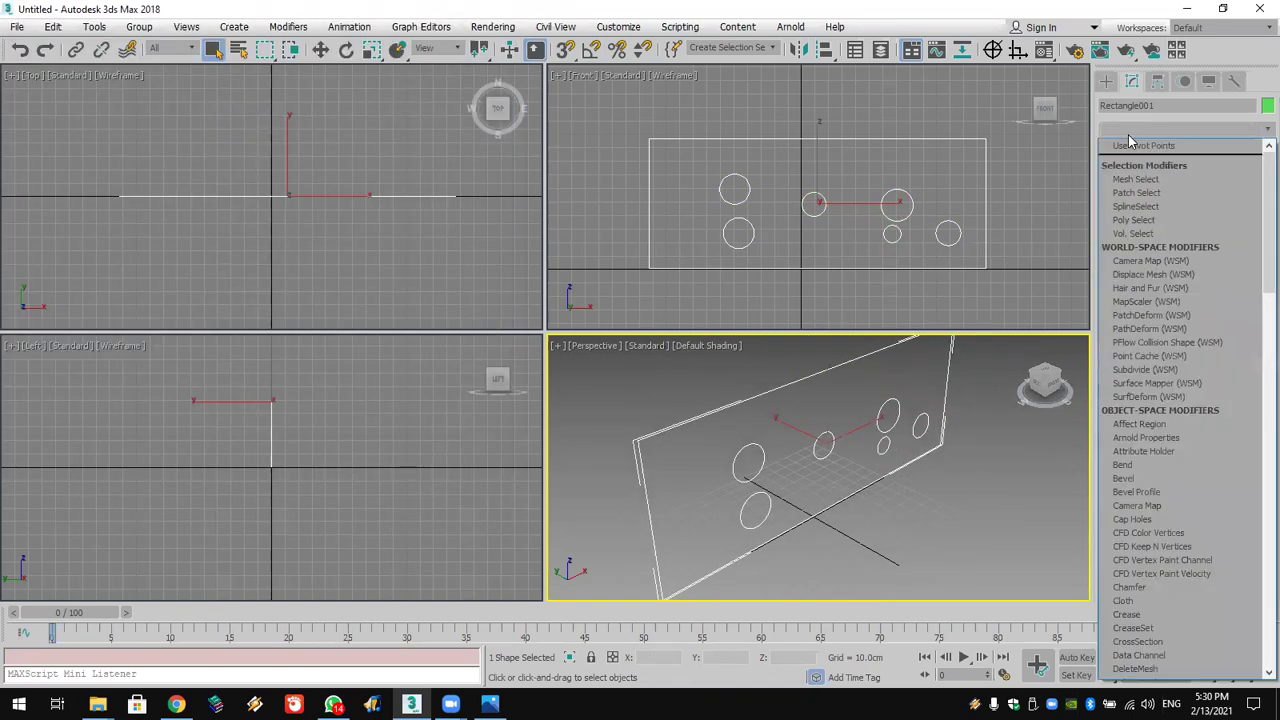
key("e")
left_click(1135, 225)
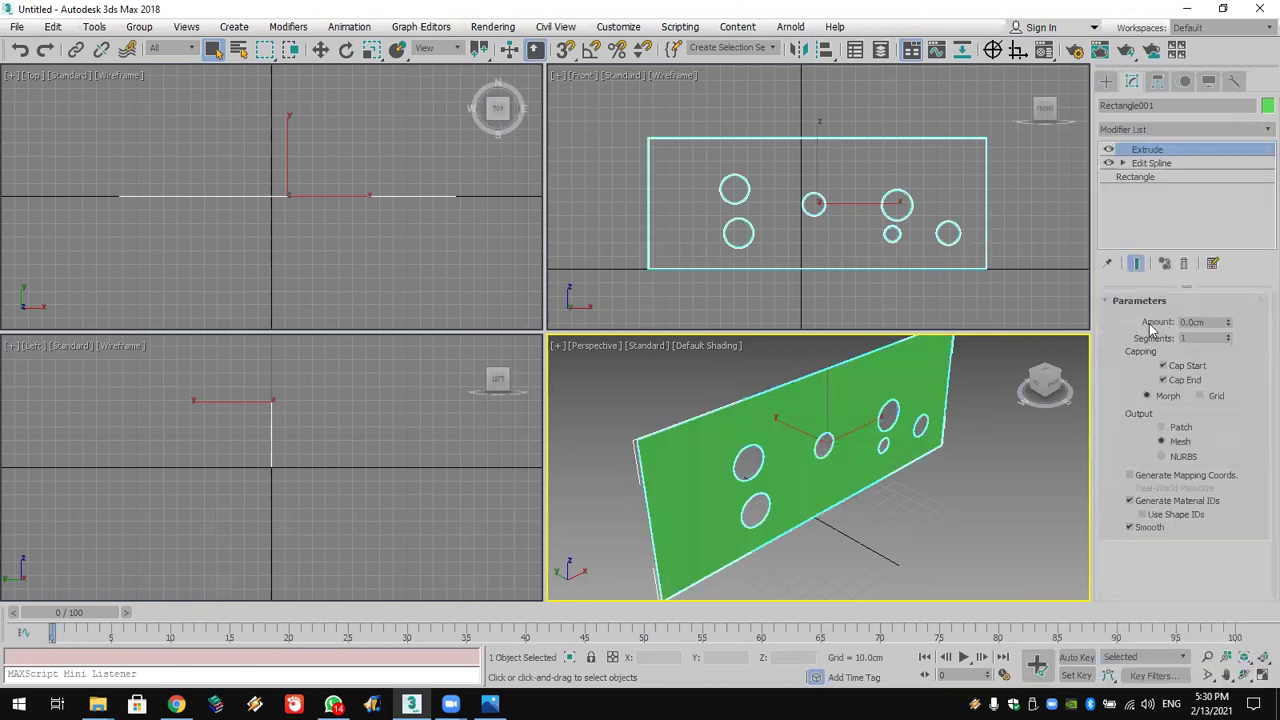
left_click_drag(1226, 330, 1236, 308)
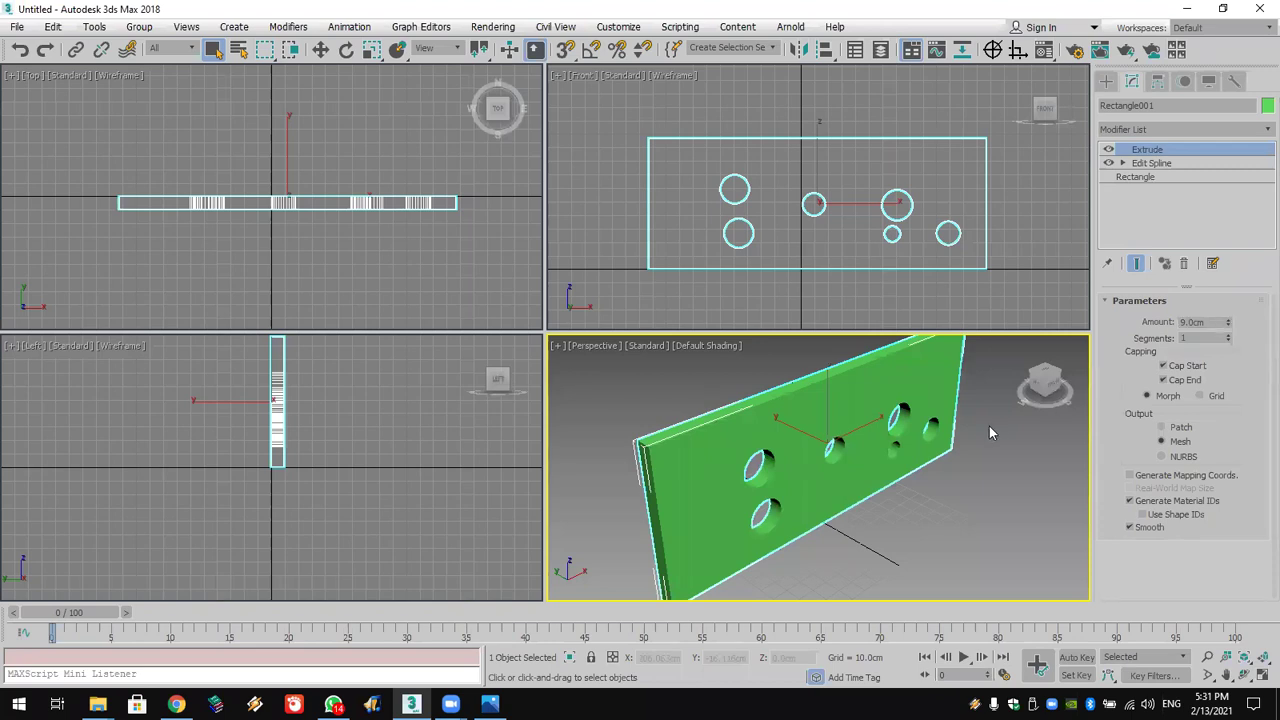
scroll(851, 471, "up", 8)
middle_click_drag(851, 471, 909, 473)
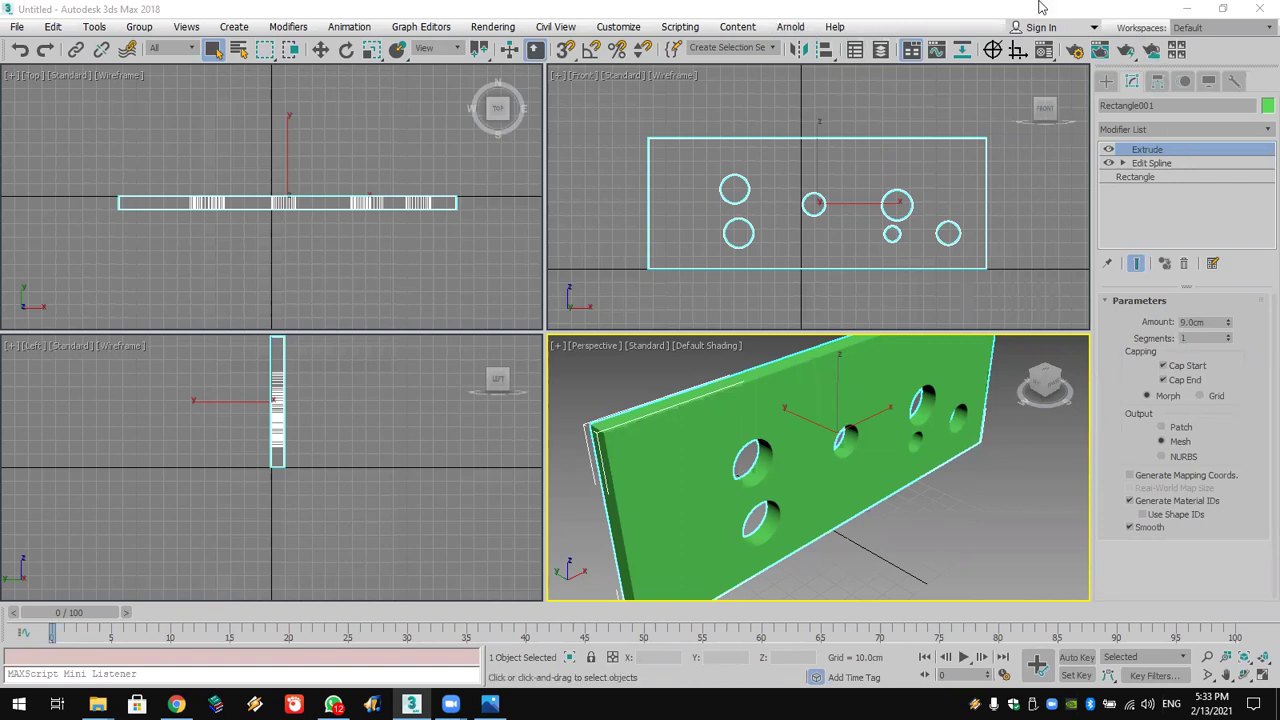
Step: Examine the interface customization options: the Show UI choices, the custom UI scheme files and the list of available toolbars
left_click(632, 32)
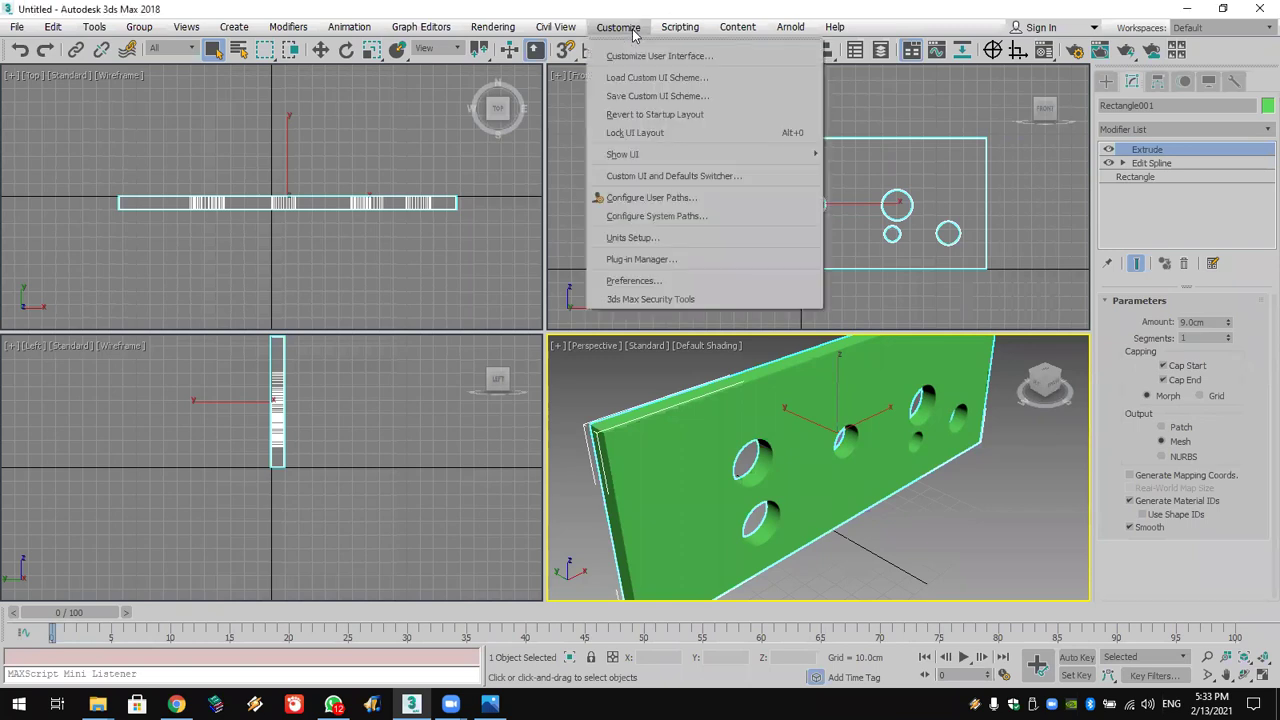
mouse_move(656, 153)
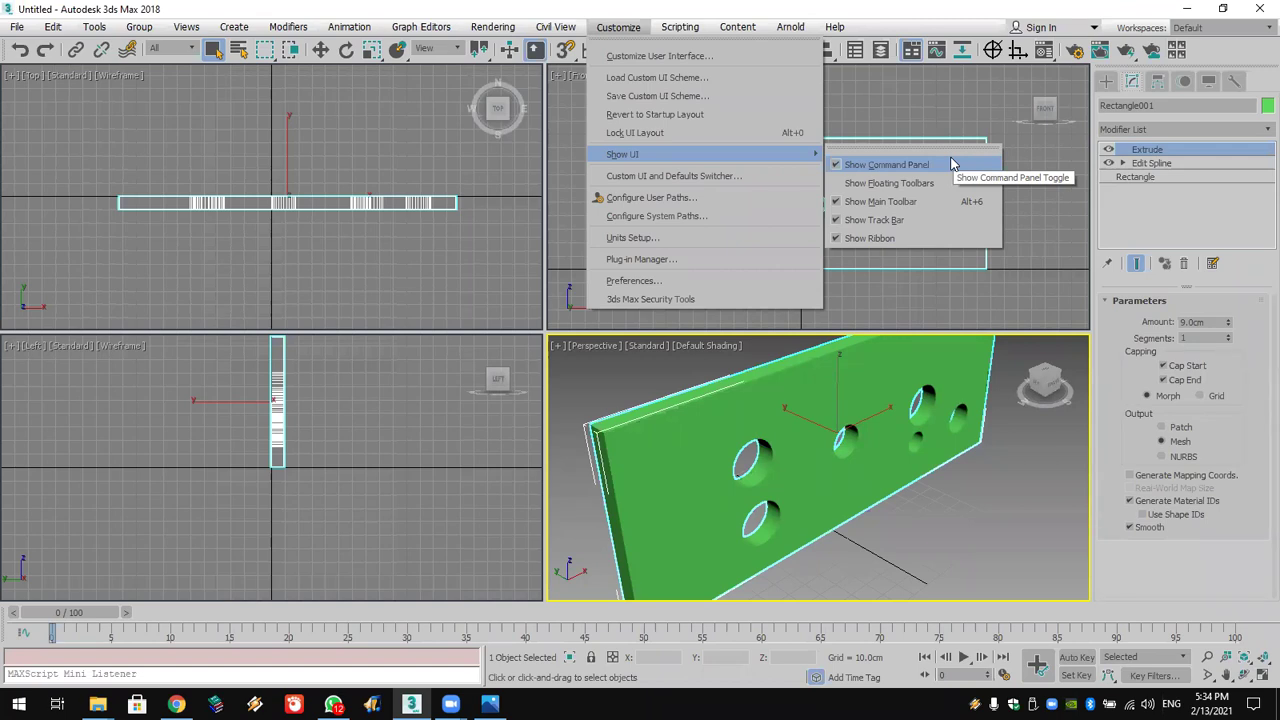
left_click(789, 83)
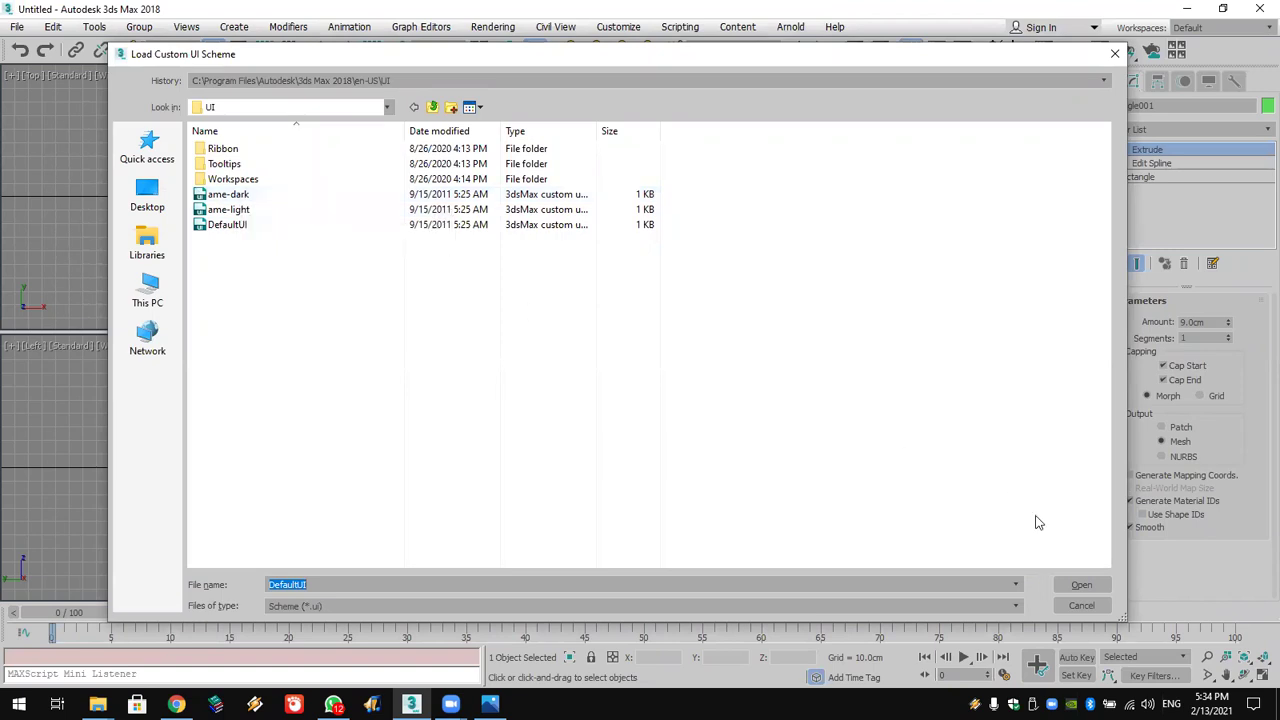
left_click(1073, 601)
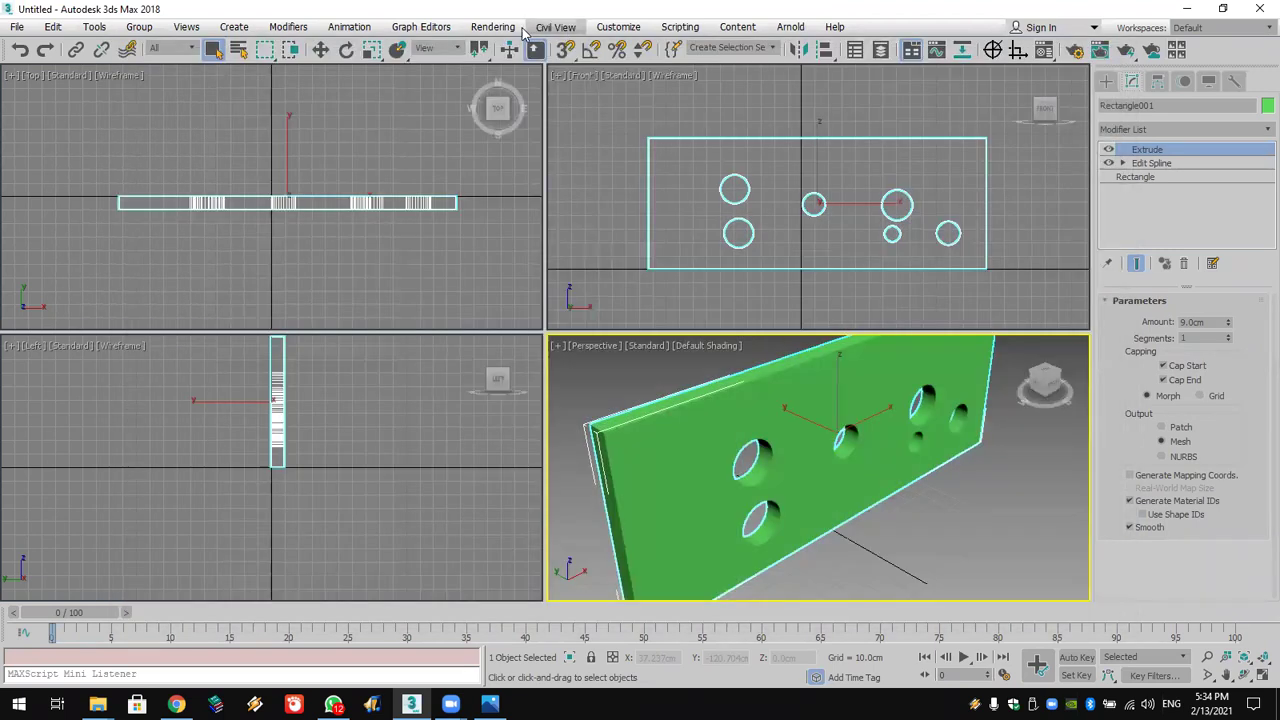
left_click(620, 30)
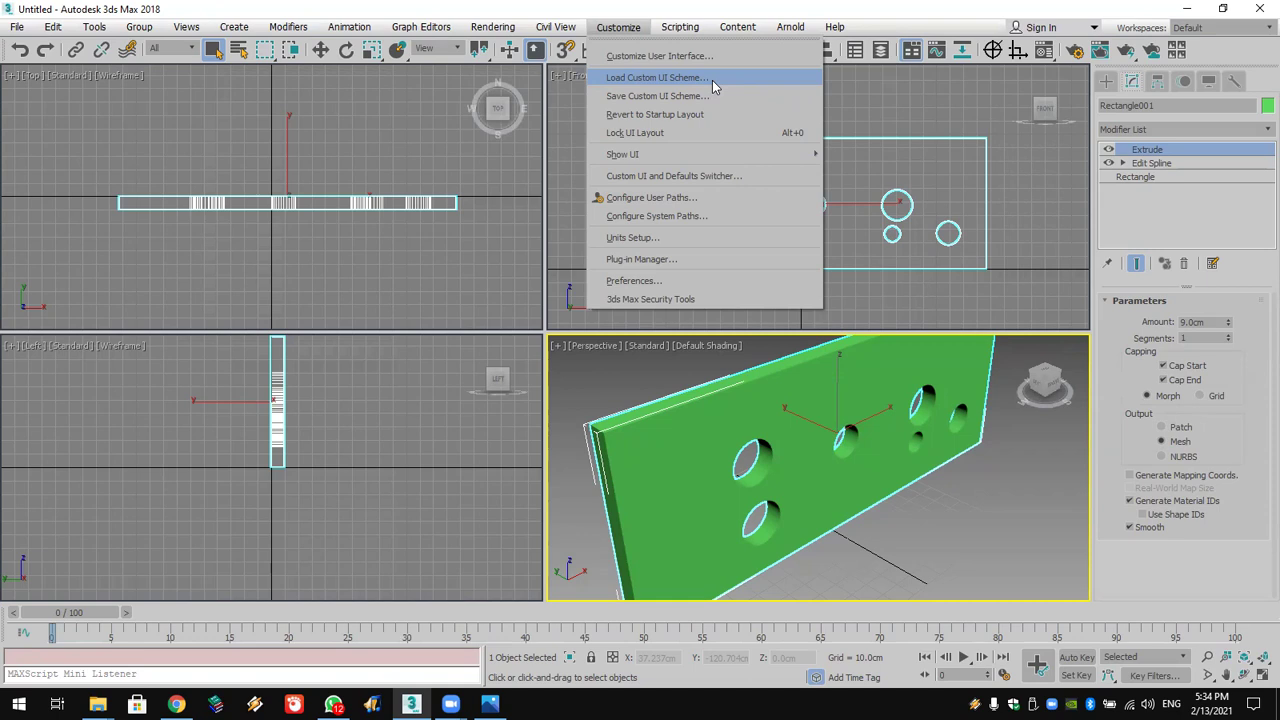
left_click(1213, 55)
right_click(1213, 55)
left_click(1215, 42)
right_click(1215, 50)
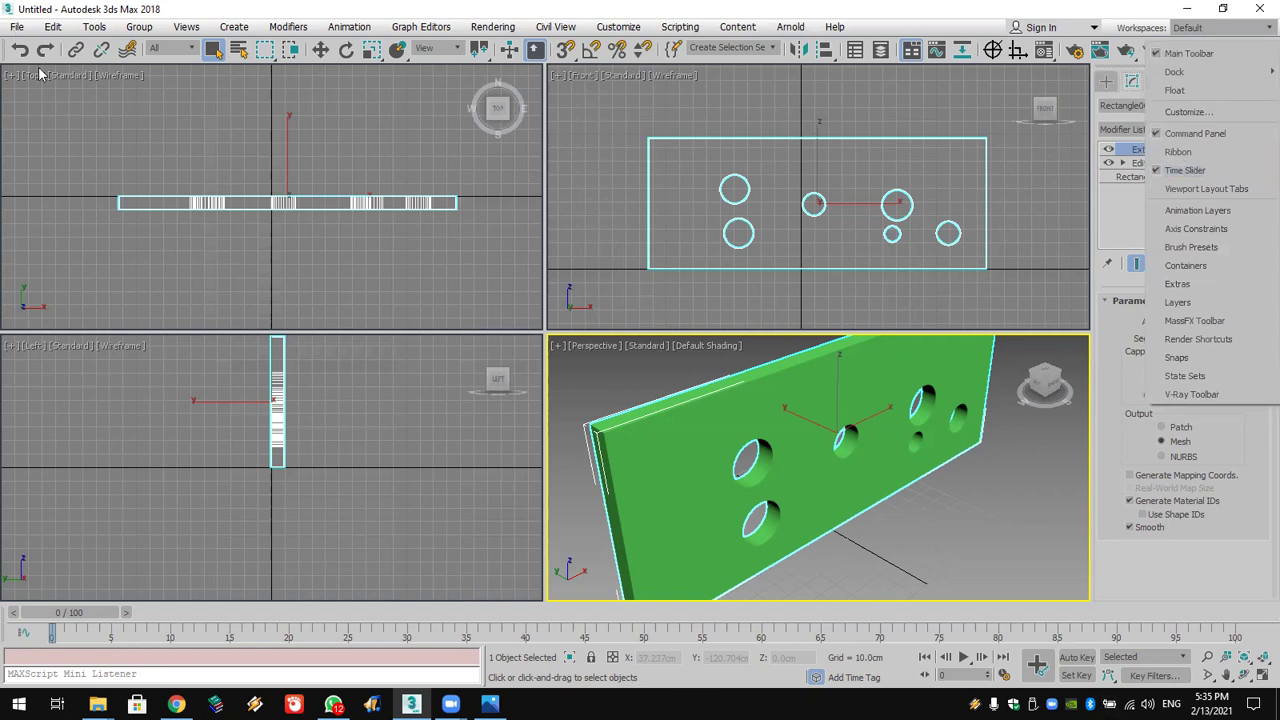
Step: Reset the scene again, discarding the extruded wall with circular openings without saving
left_click(17, 26)
left_click(40, 70)
left_click(654, 372)
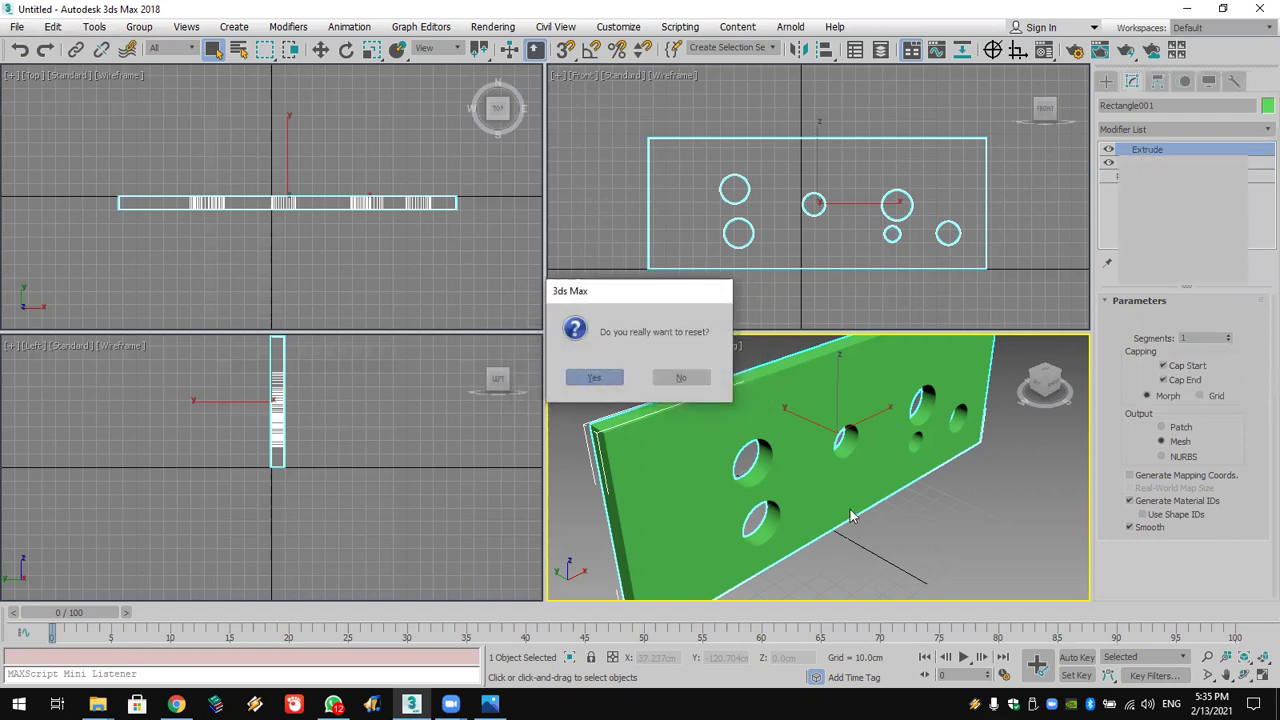
key("Return")
left_click(1130, 705)
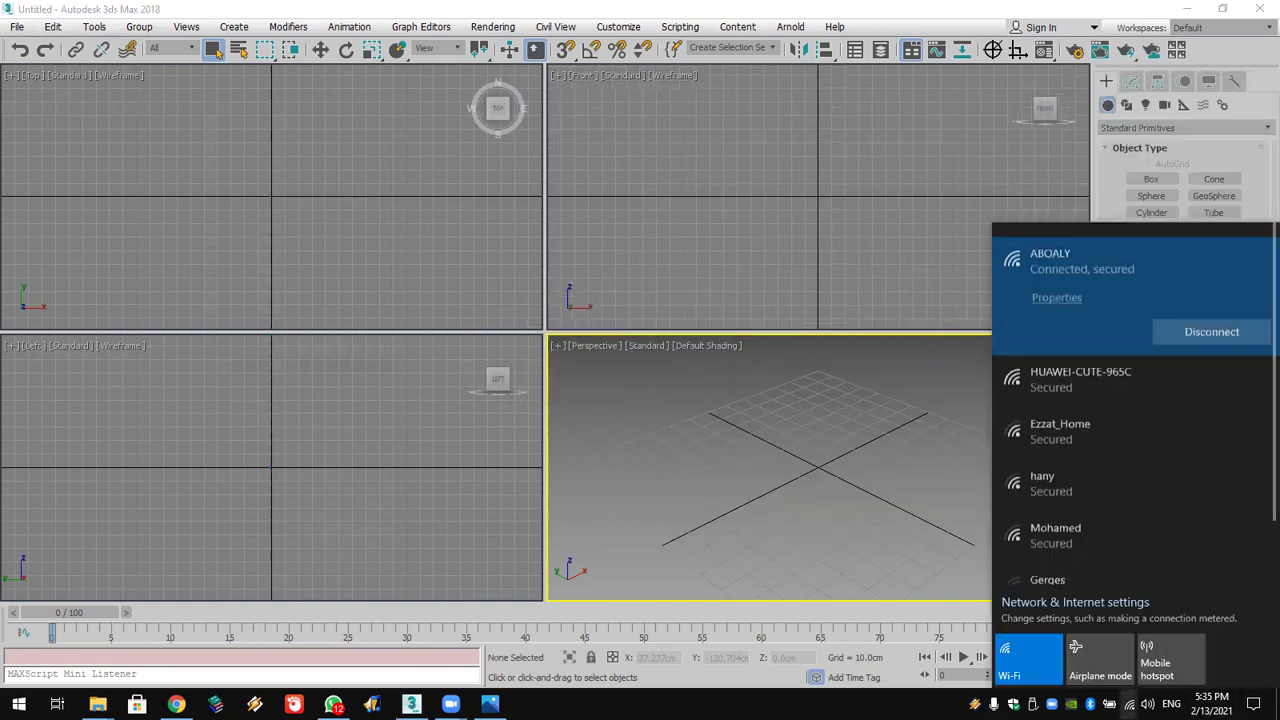
key("Escape")
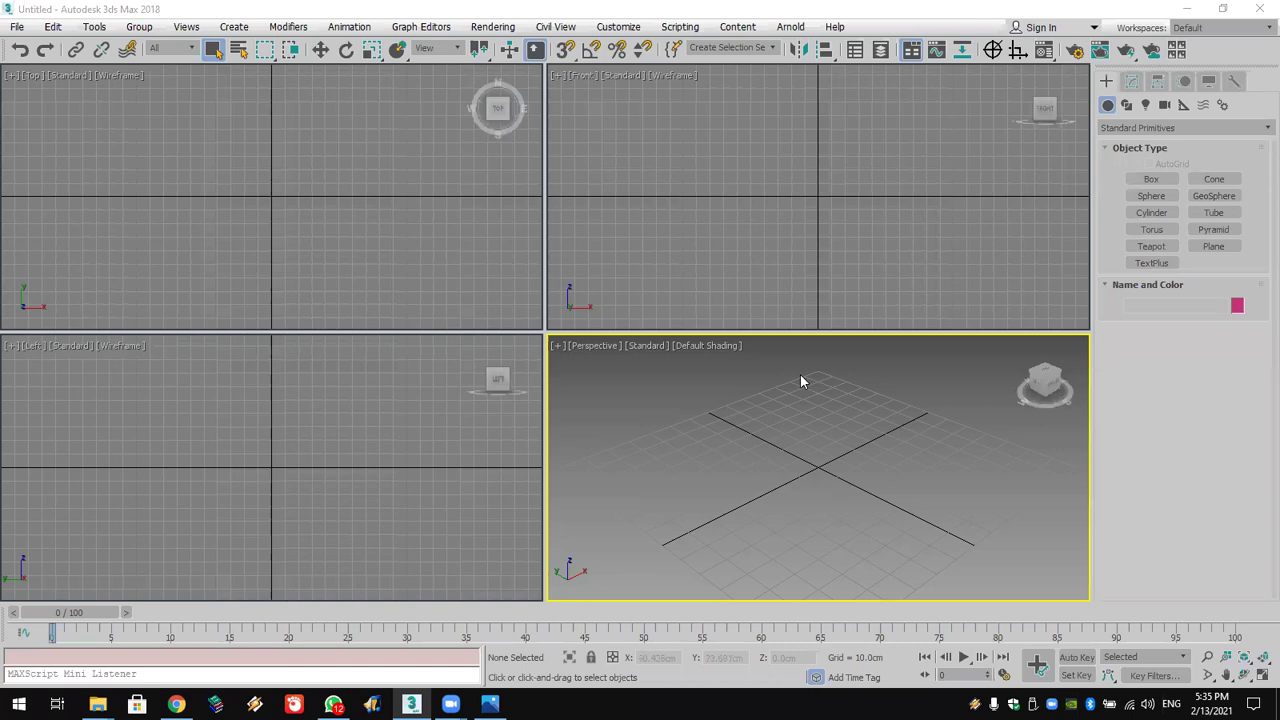
Step: Find the Ortho Snapping Mode action in the toolbar customization and add it to the main toolbar before the existing snapping commands
right_click(1202, 53)
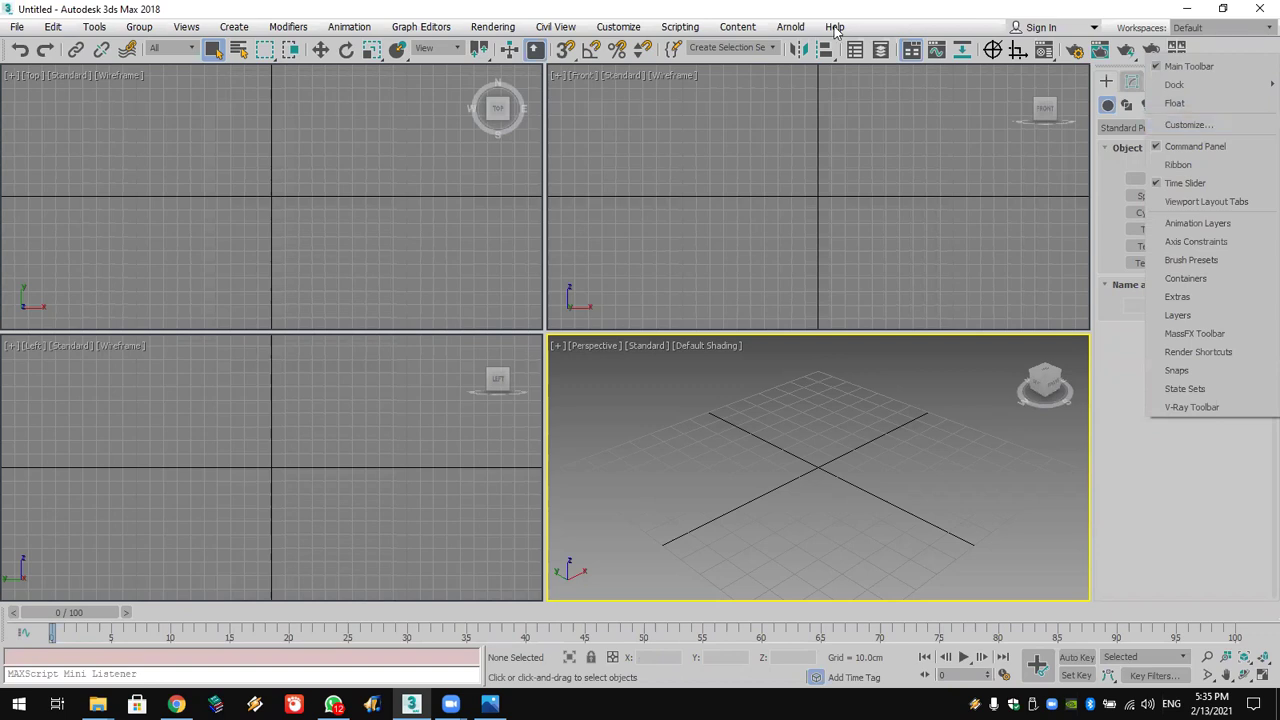
left_click(618, 28)
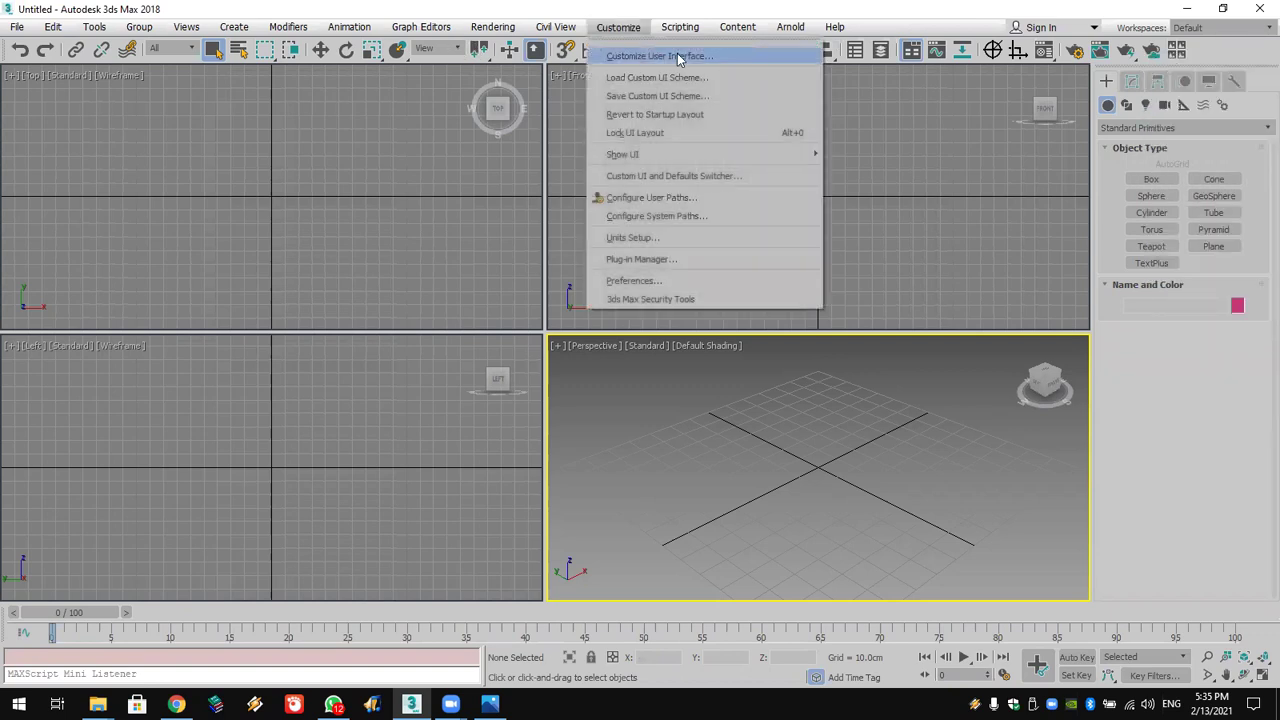
left_click(741, 57)
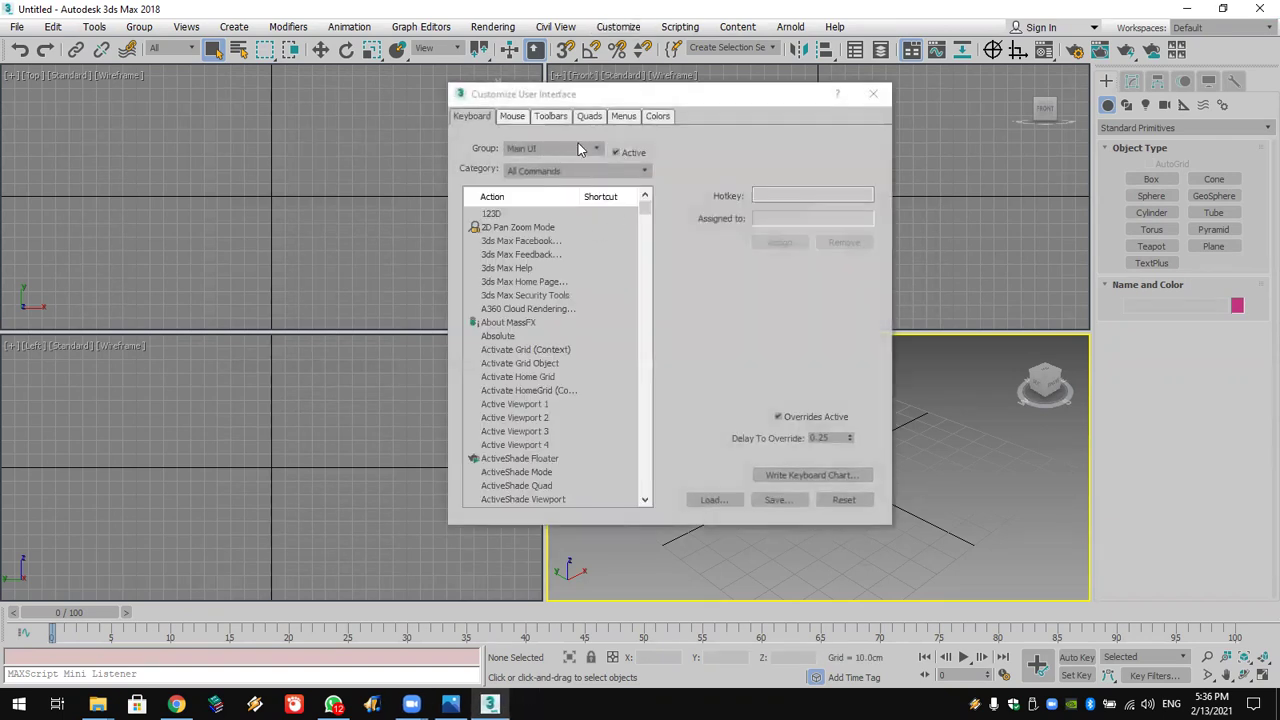
left_click(551, 117)
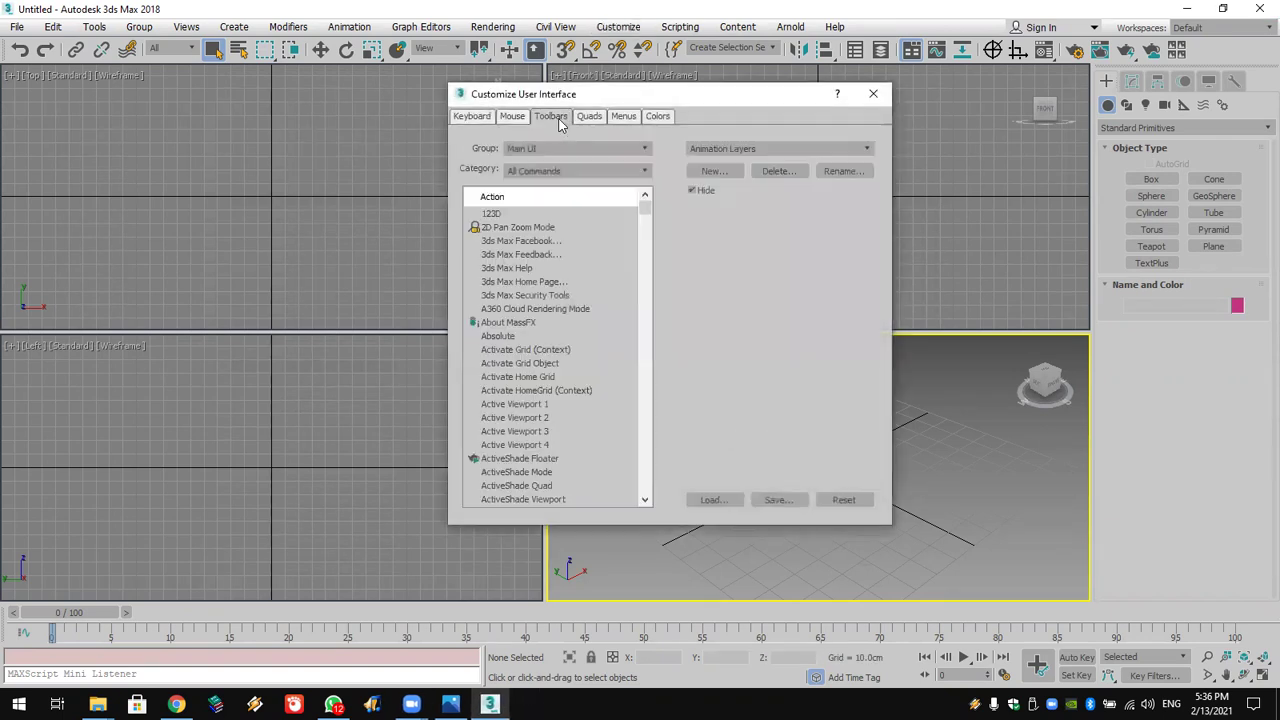
left_click(516, 364)
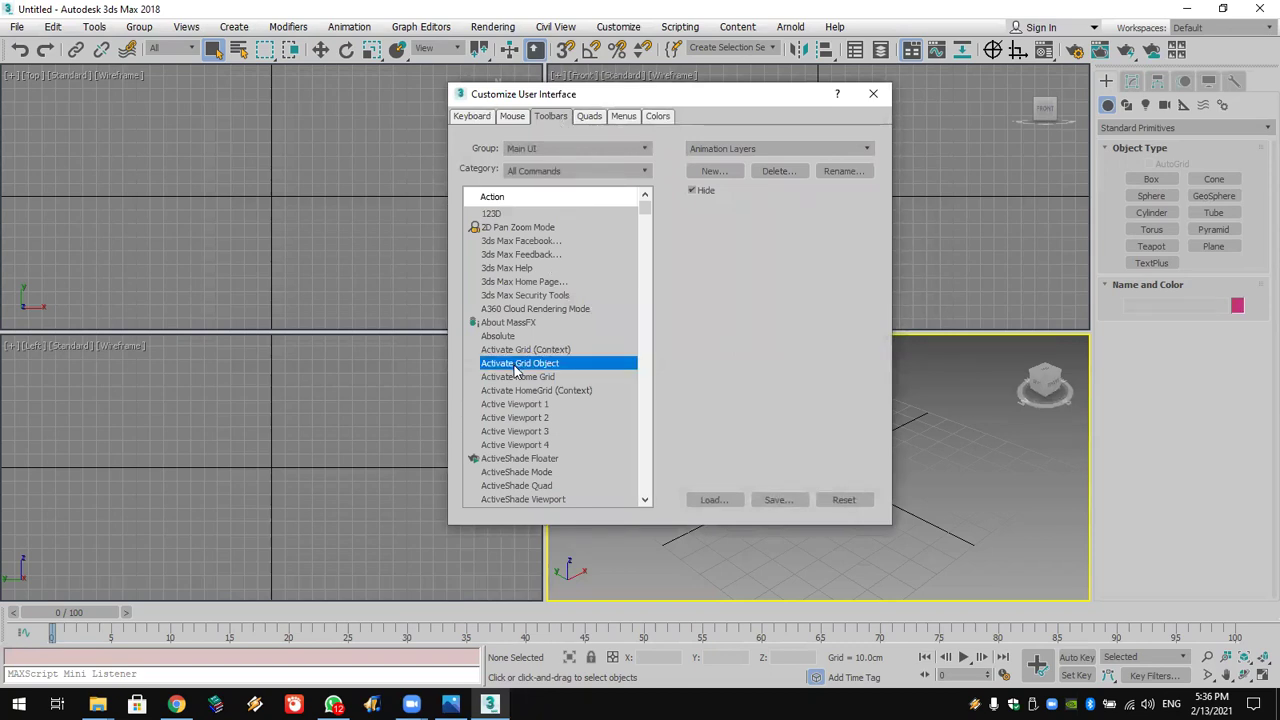
key("o")
key("r")
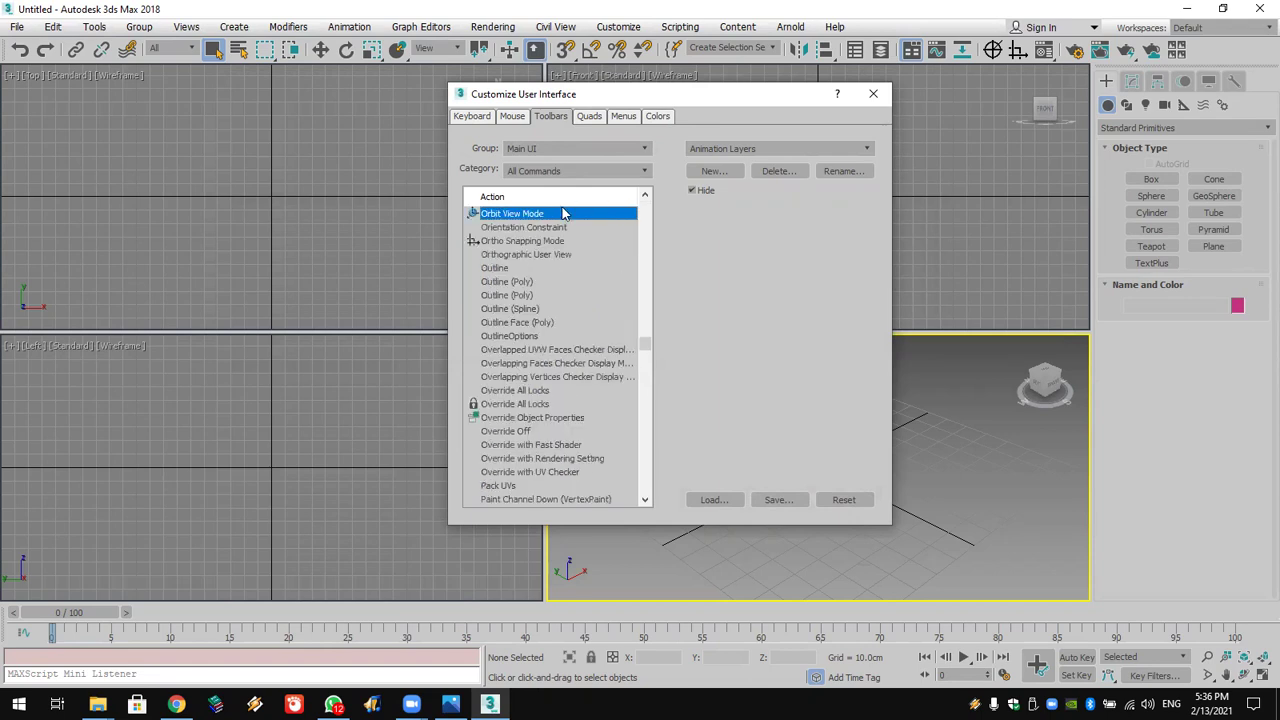
left_click(548, 244)
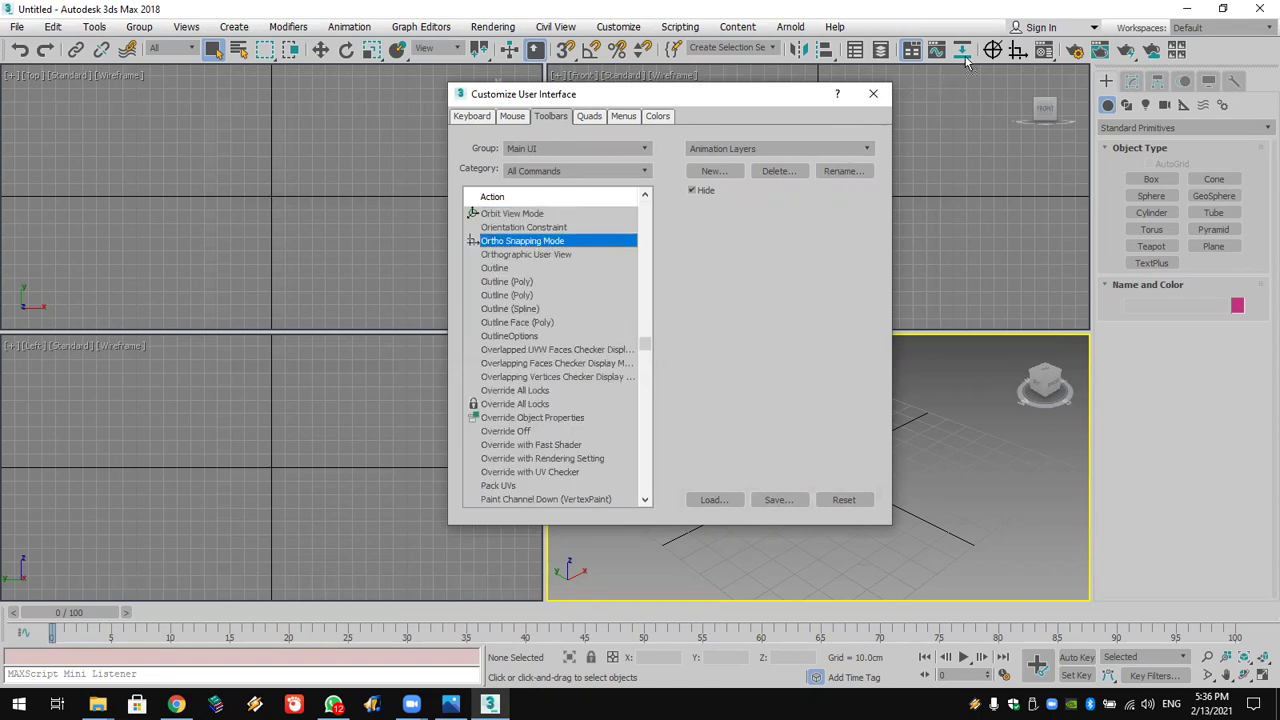
left_click_drag(980, 58, 985, 58)
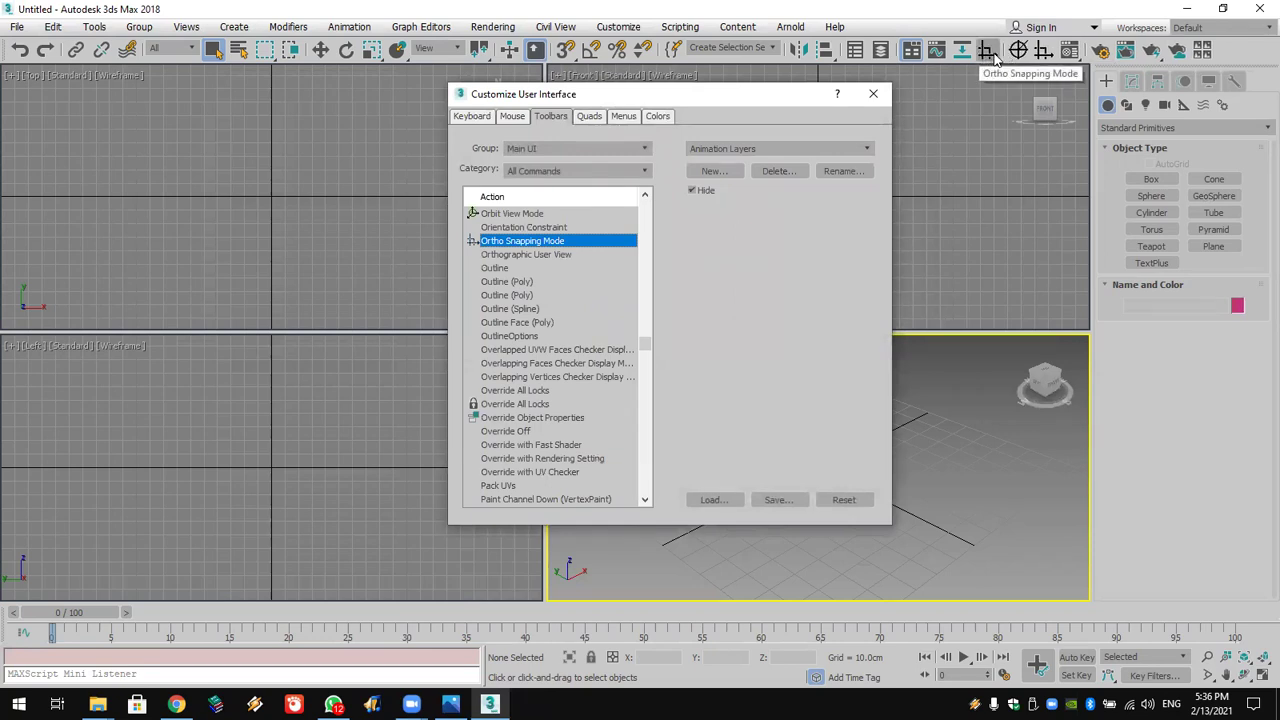
Step: Delete the newly added Ortho Snapping Mode button from the main toolbar, keeping the original one
right_click(988, 52)
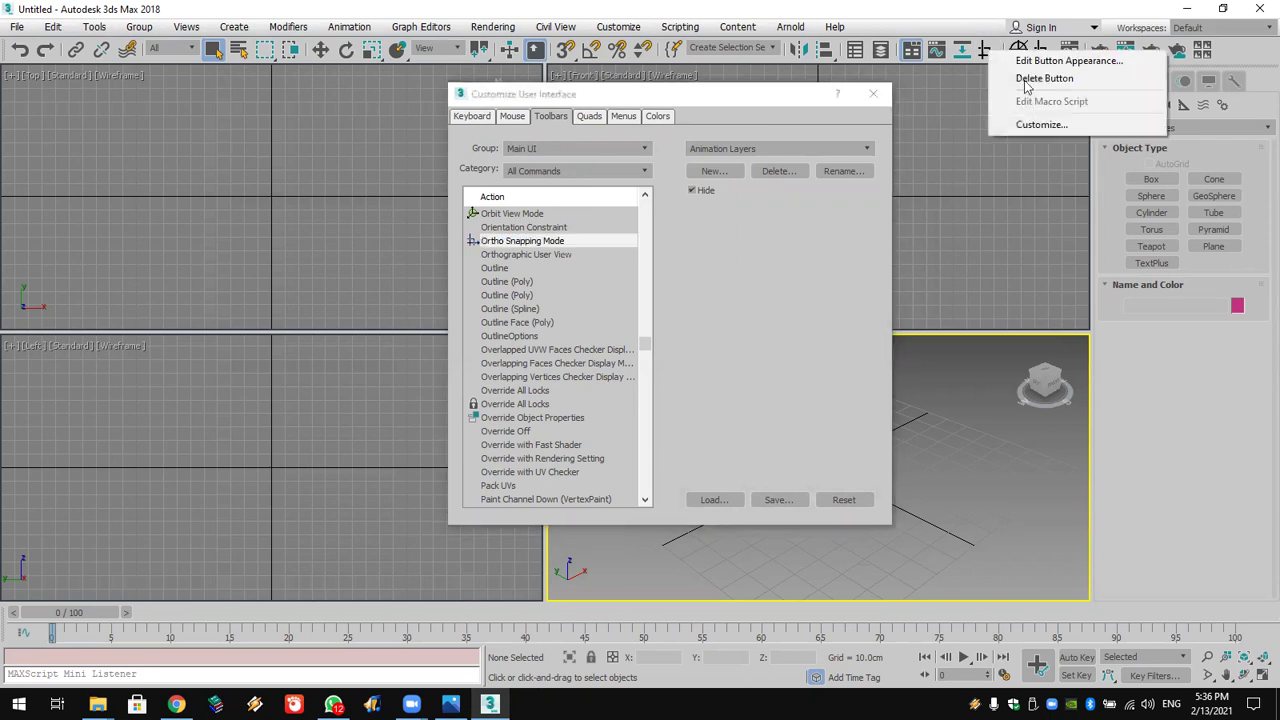
left_click(1054, 85)
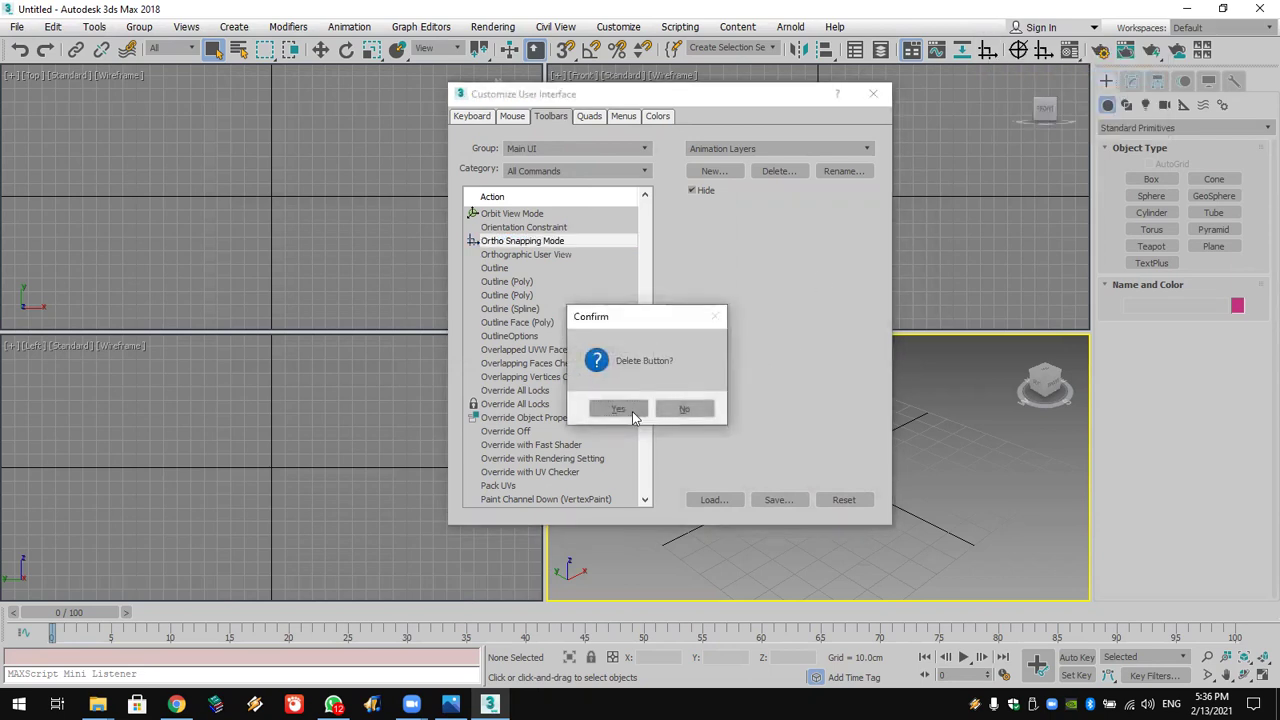
left_click(628, 416)
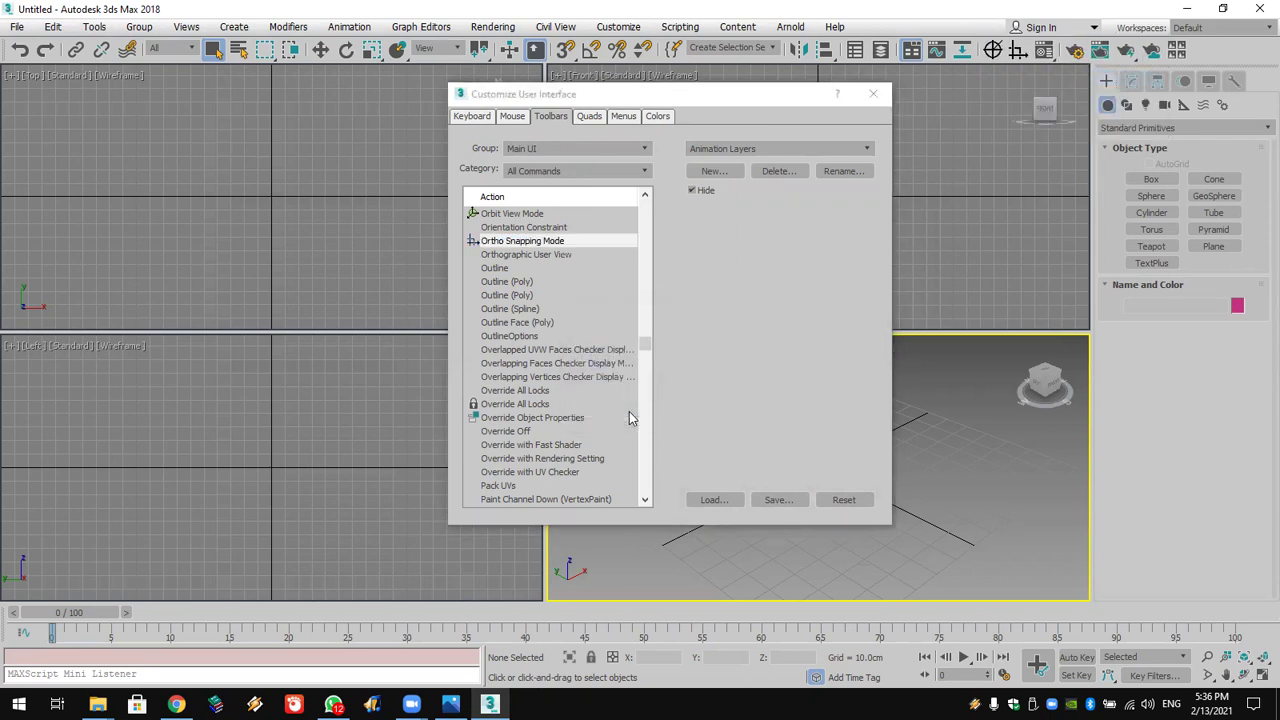
Step: Find the Polar Snapping Mode action in the command list and add it to the main toolbar before the existing snapping commands
left_click(519, 307)
type("po")
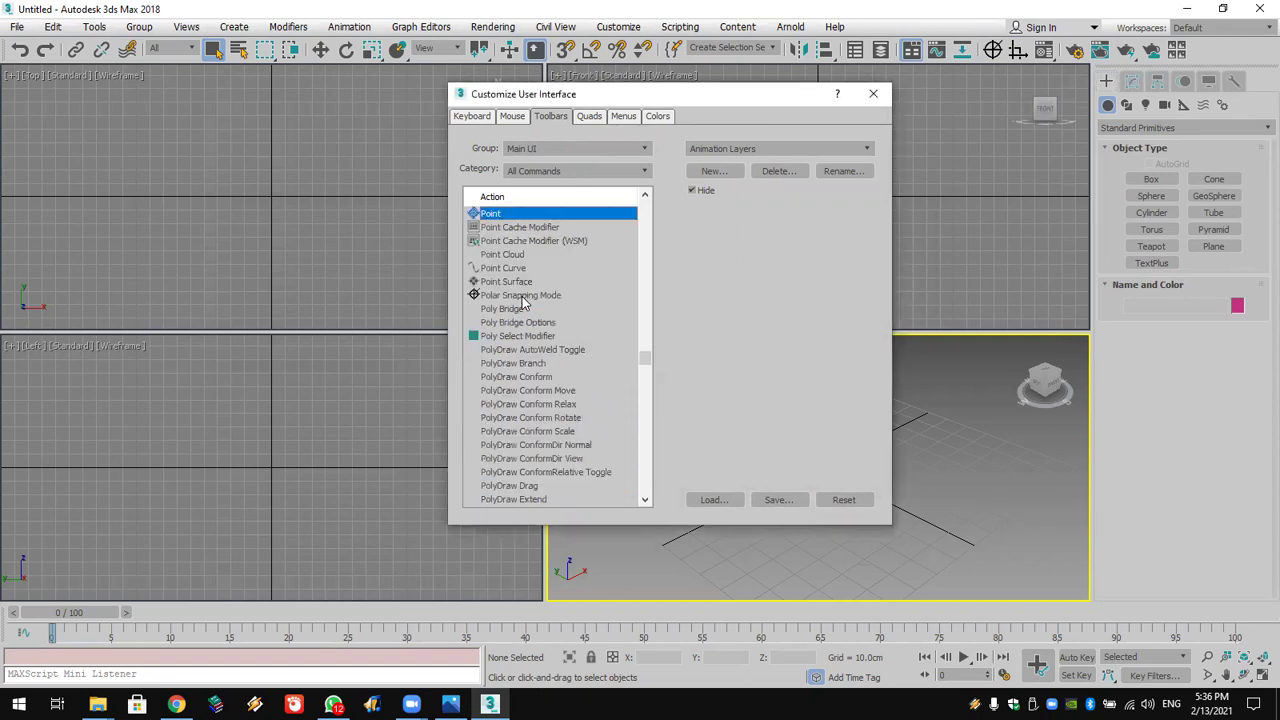
left_click_drag(515, 296, 979, 62)
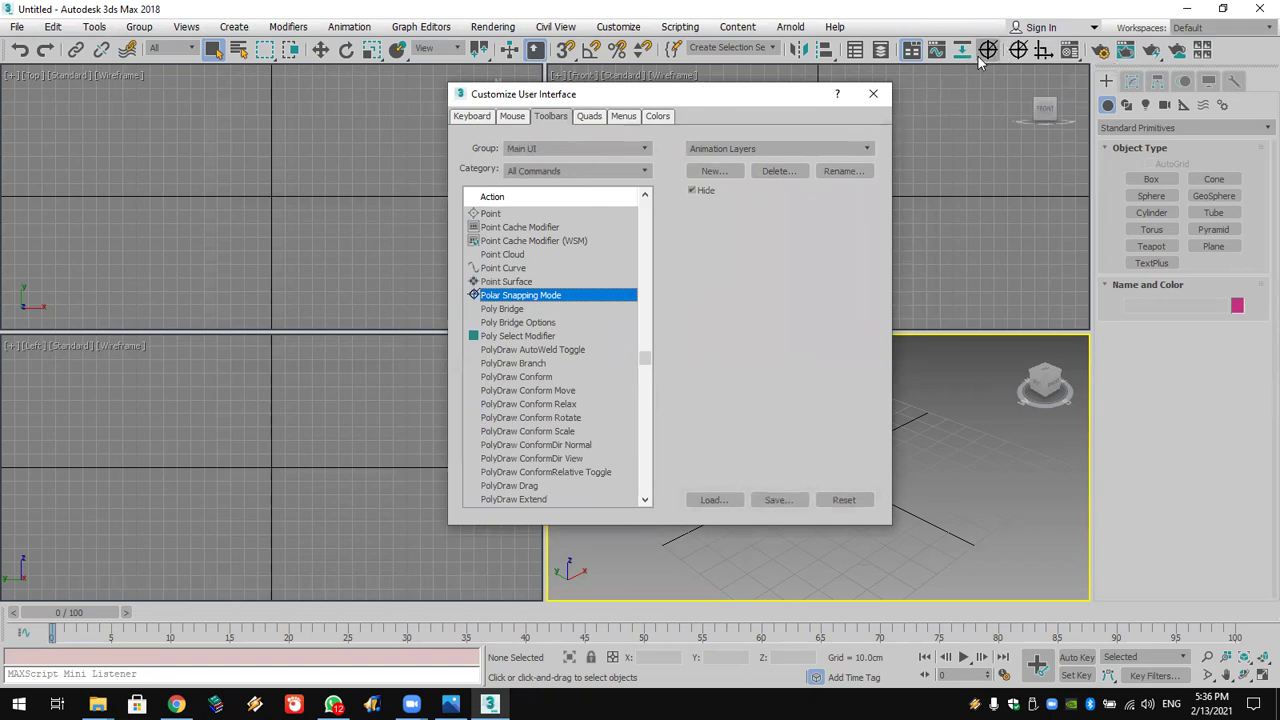
Step: Delete the duplicate Polar Snapping Mode button from the main toolbar and close the interface customization
right_click(985, 52)
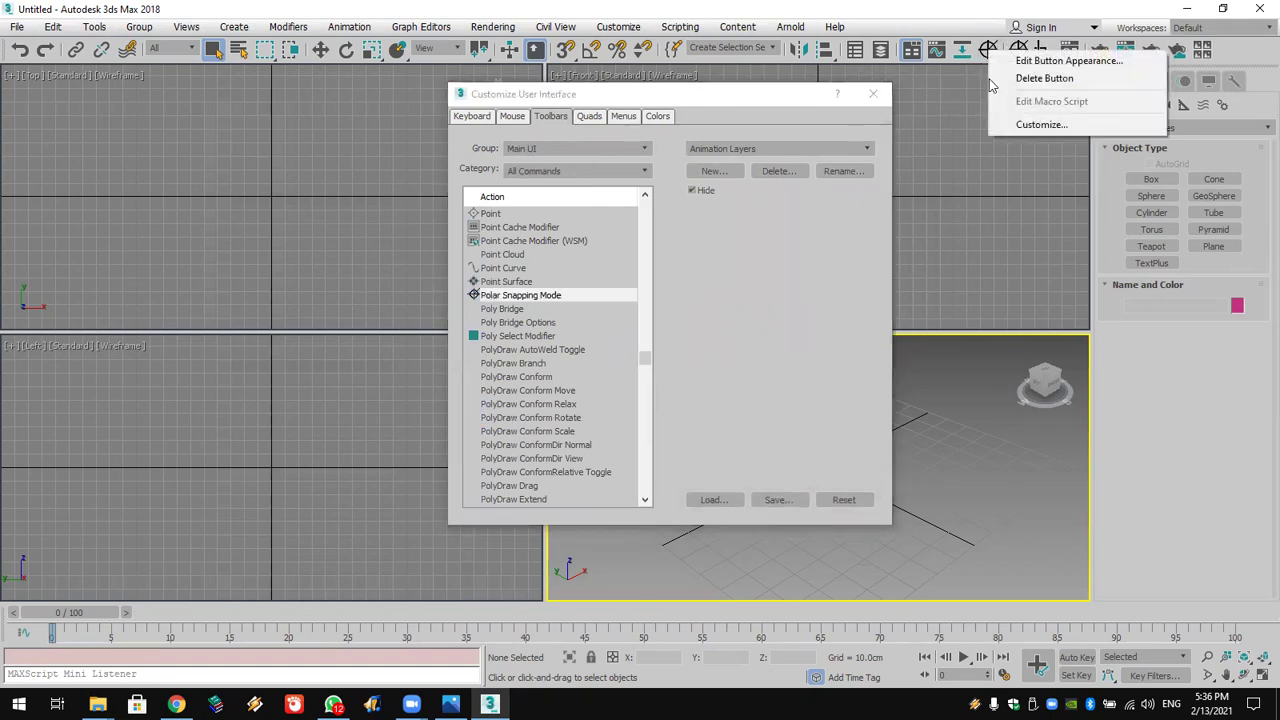
left_click(1040, 78)
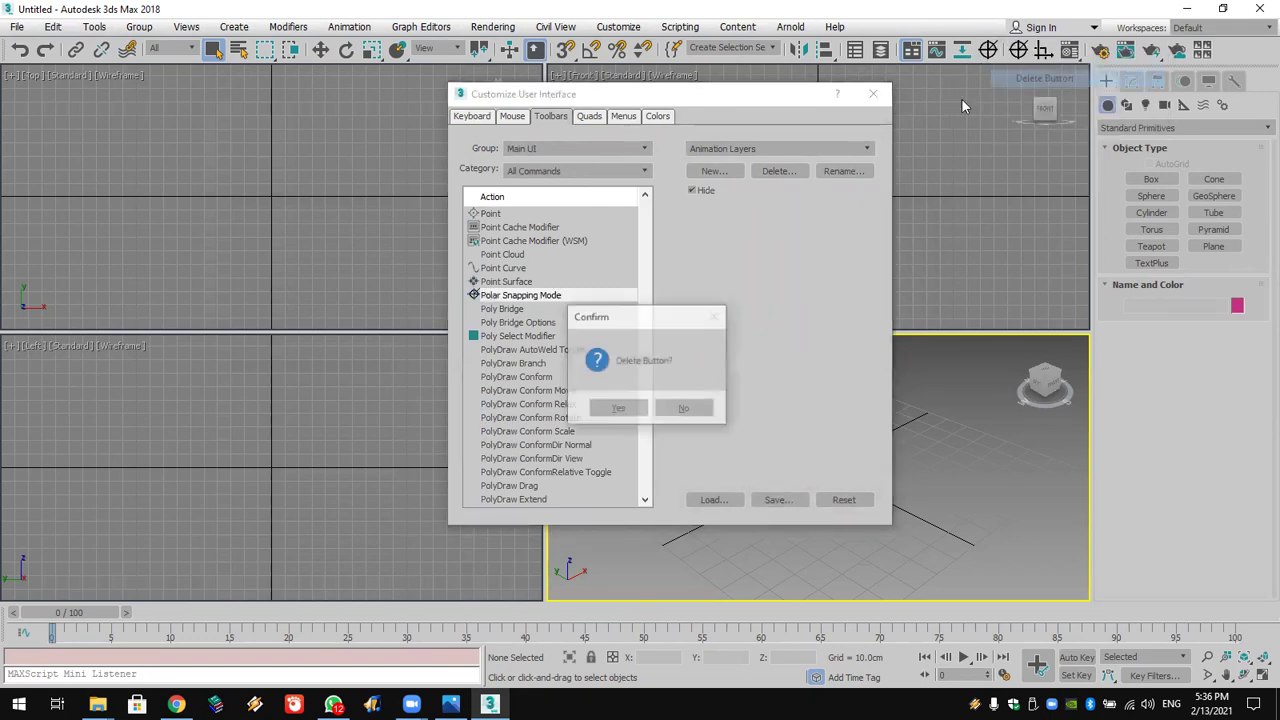
left_click(618, 408)
left_click(874, 96)
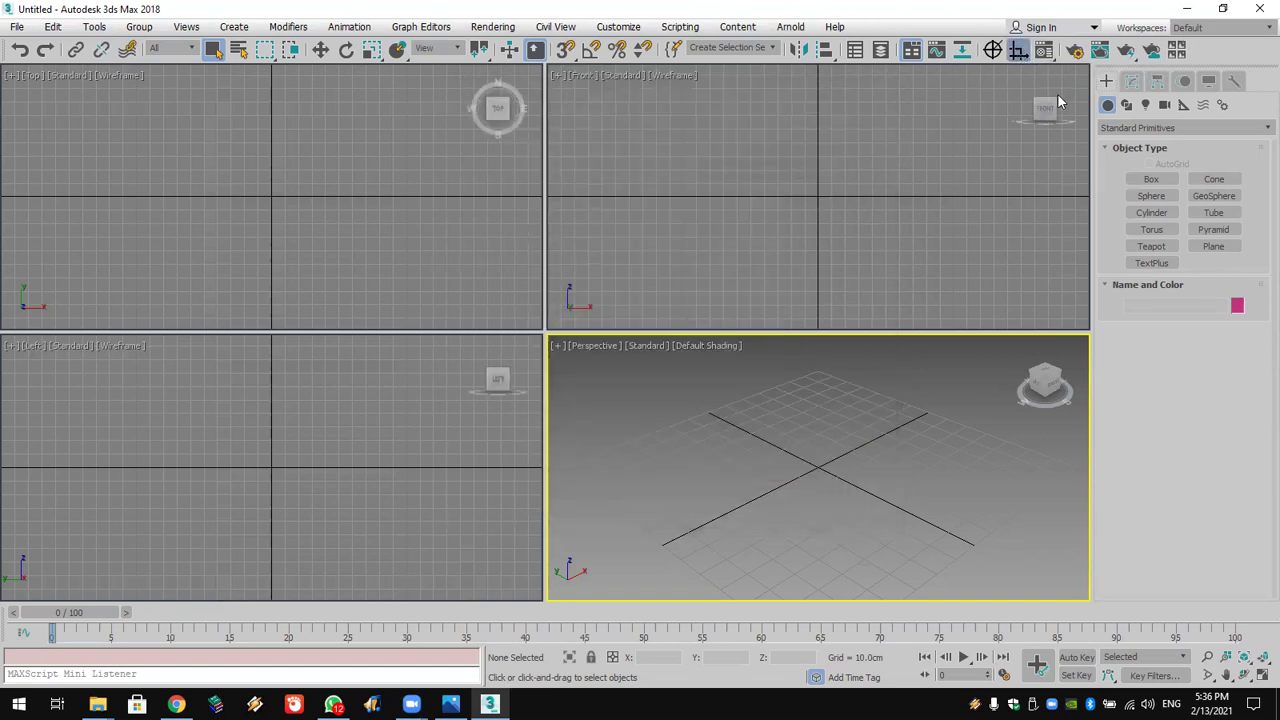
Step: Try drawing a stepped line with right-angle corners in the Top viewport using Ortho Snapping Mode, and undo it
left_click(1126, 104)
left_click(1145, 192)
left_click(145, 120)
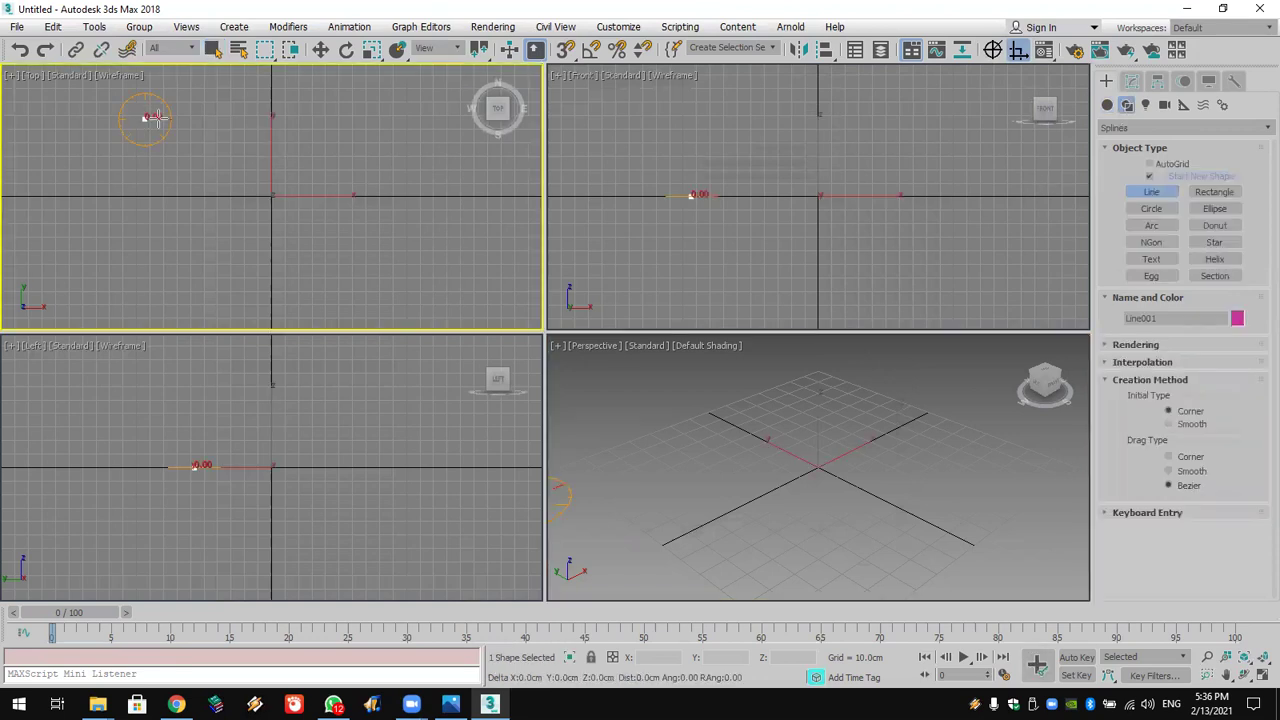
left_click(298, 120)
left_click(298, 207)
left_click(452, 207)
left_click(452, 268)
right_click(193, 270)
key("ctrl+z")
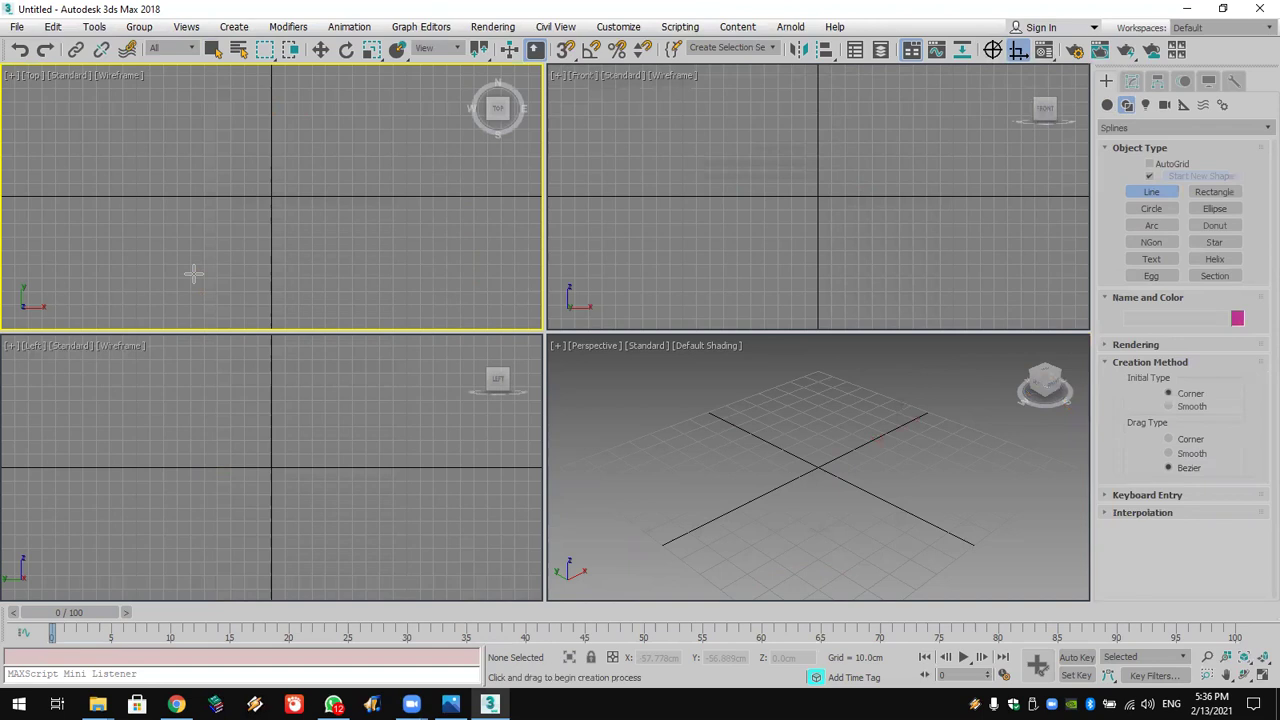
Step: Turn on Polar Snapping Mode and set the snap angle to 30 degrees
left_click(991, 52)
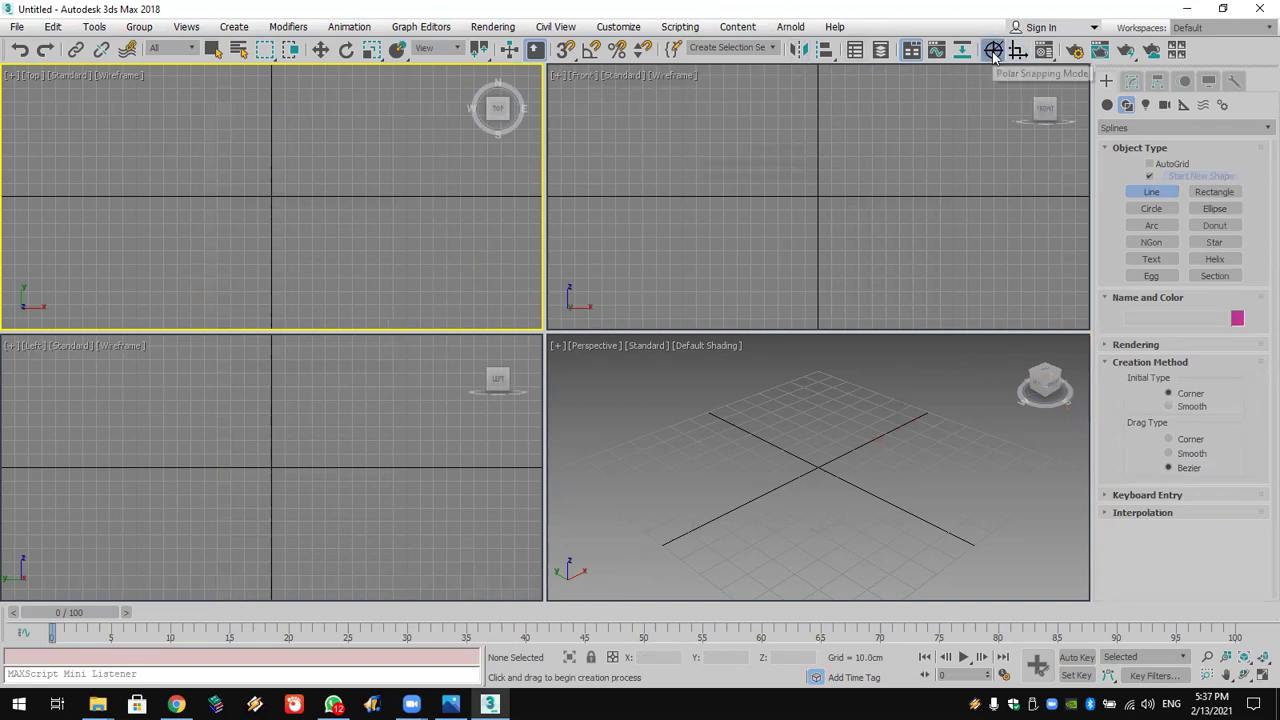
right_click(591, 50)
double_click(645, 360)
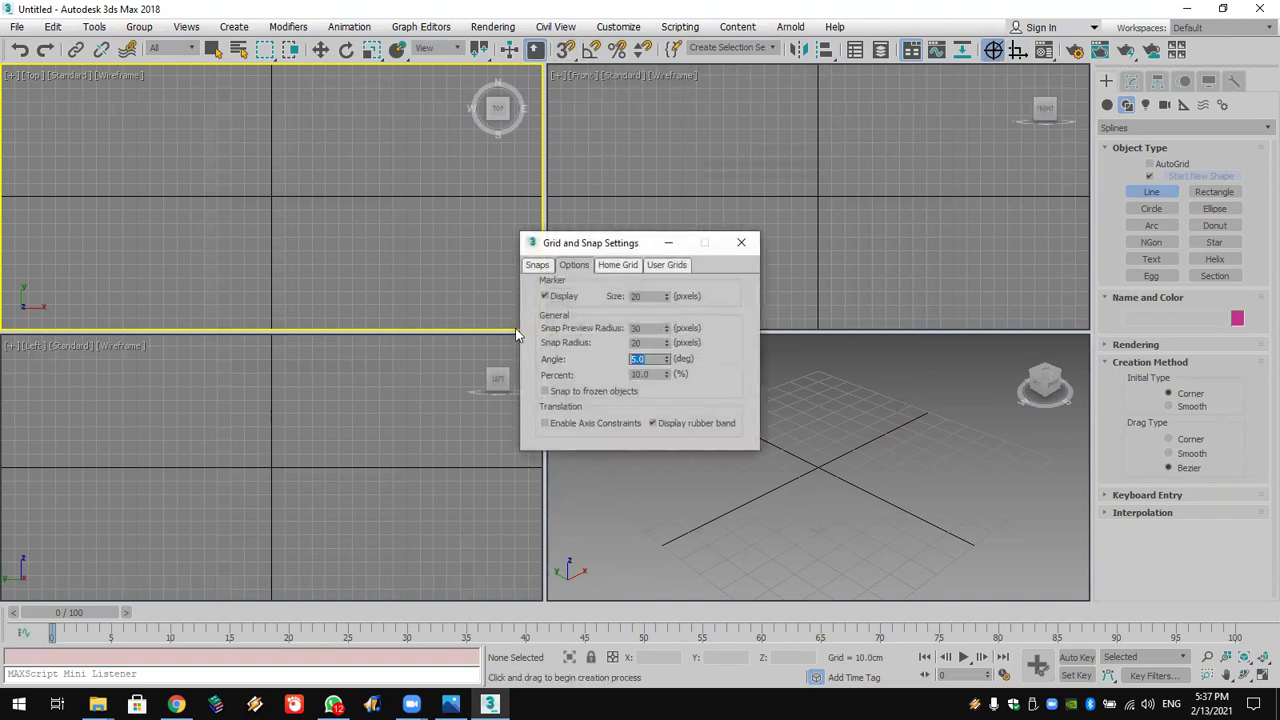
type("30")
key("Return")
left_click(745, 245)
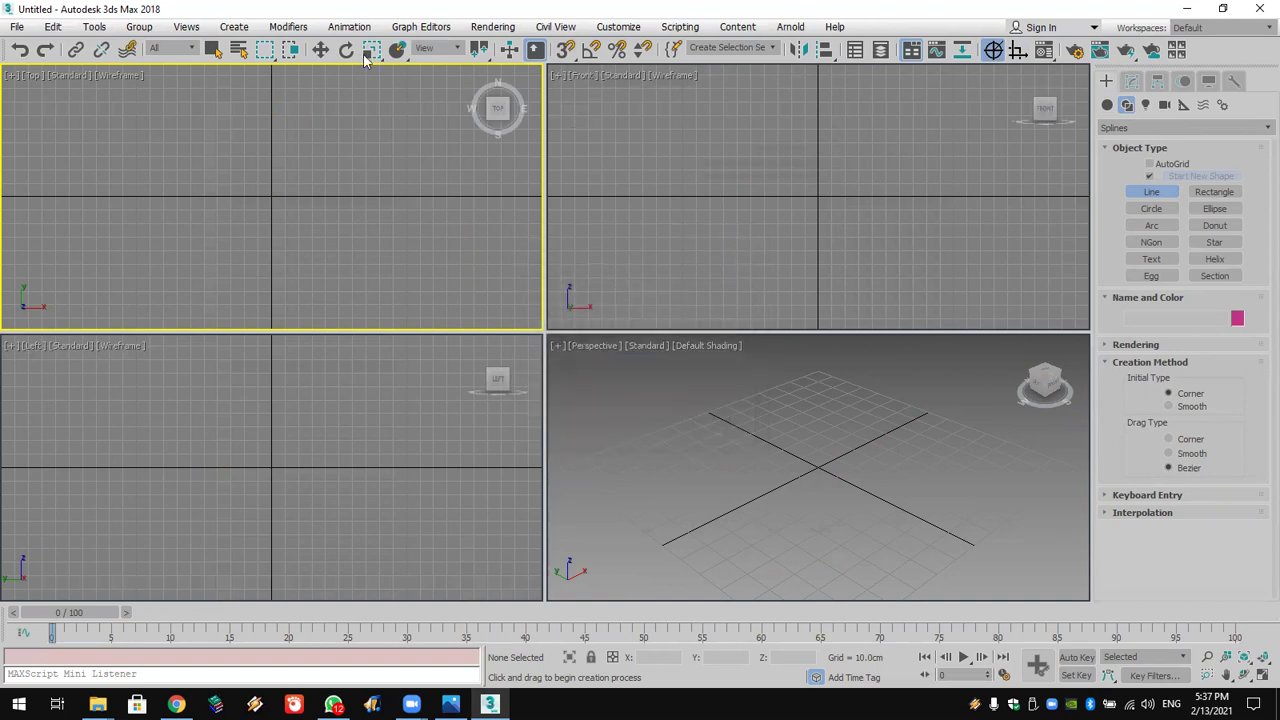
Step: Try drawing an open line with straight and 30-degree segments in the Top viewport using polar snapping, and delete it
left_click(120, 157)
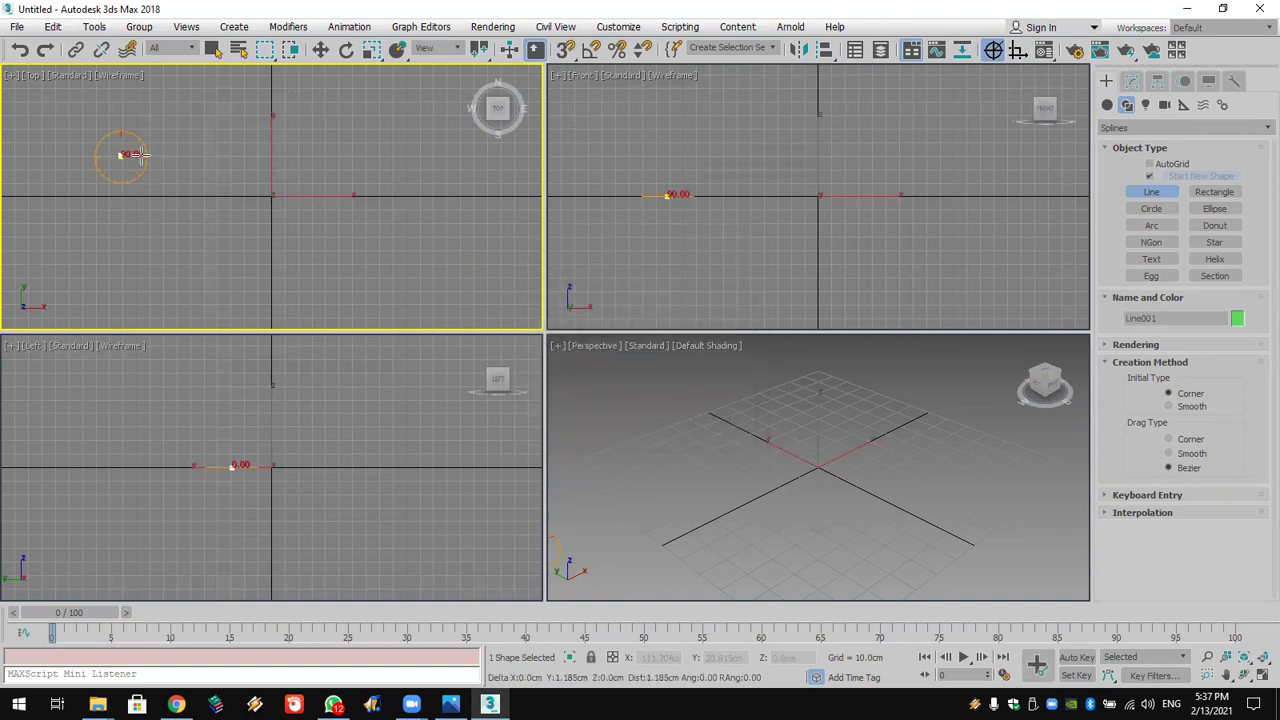
left_click(363, 157)
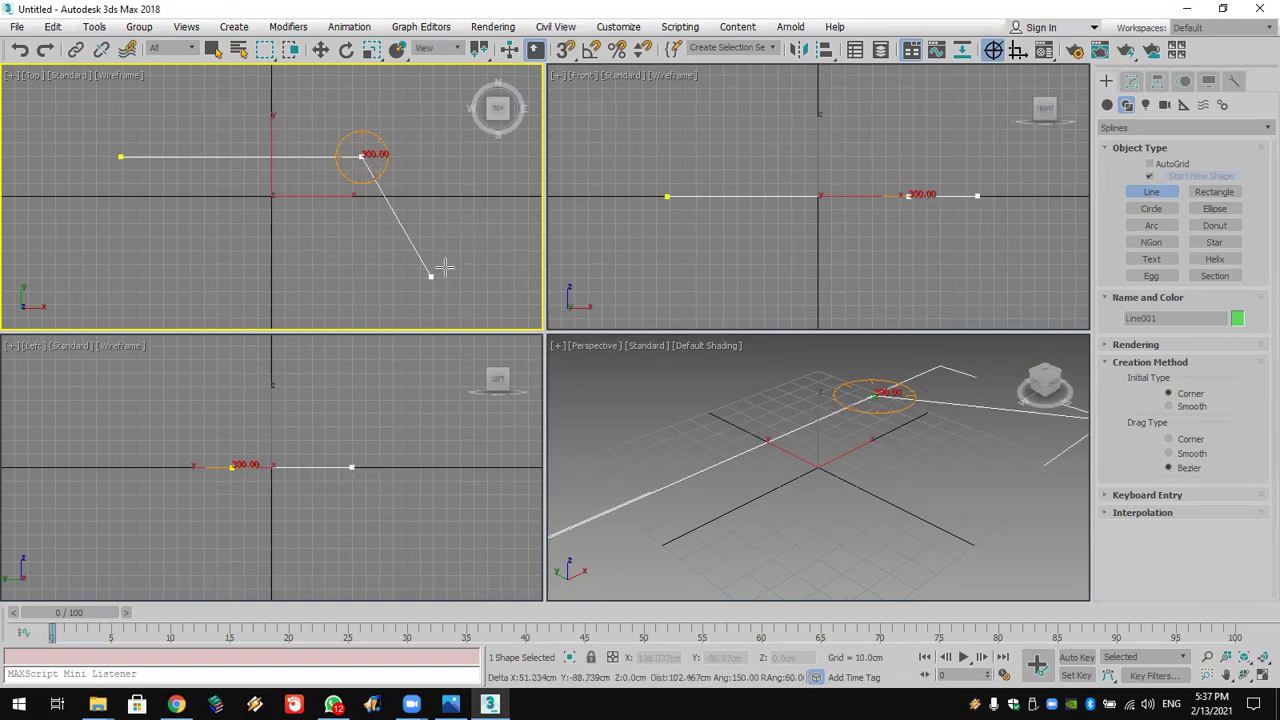
left_click(493, 233)
left_click(493, 313)
left_click(303, 313)
left_click(303, 243)
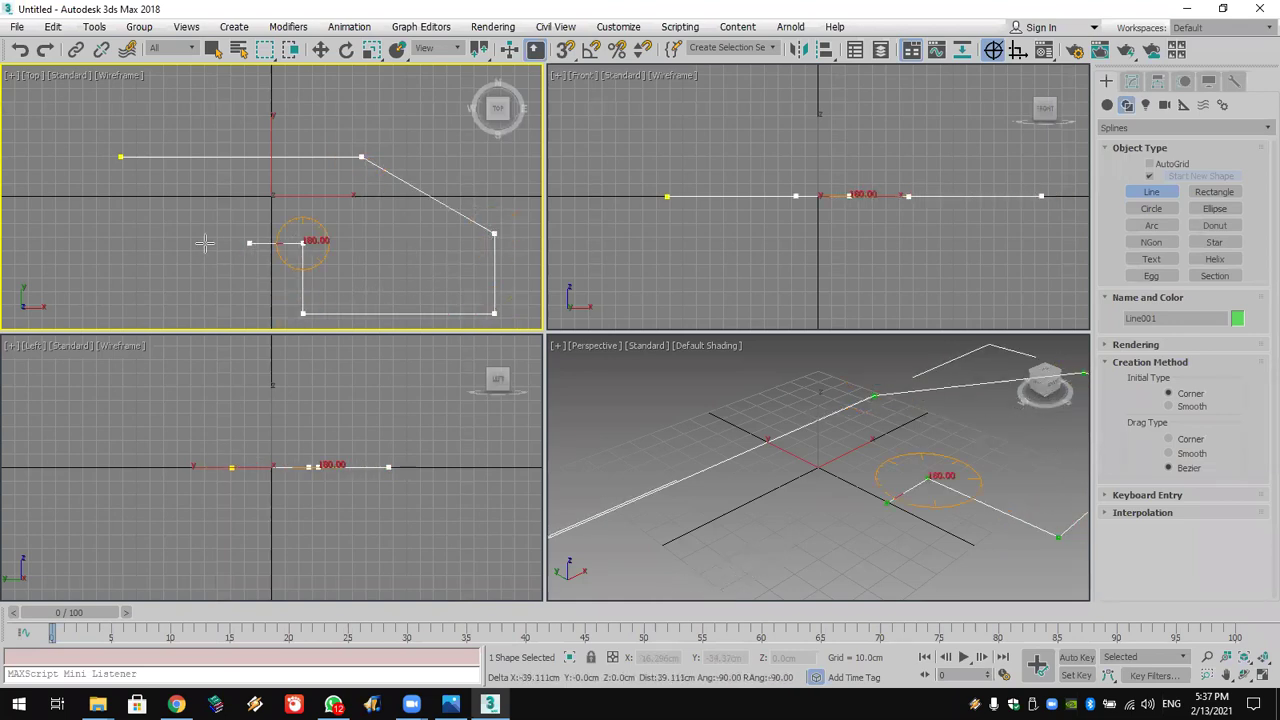
right_click(112, 258)
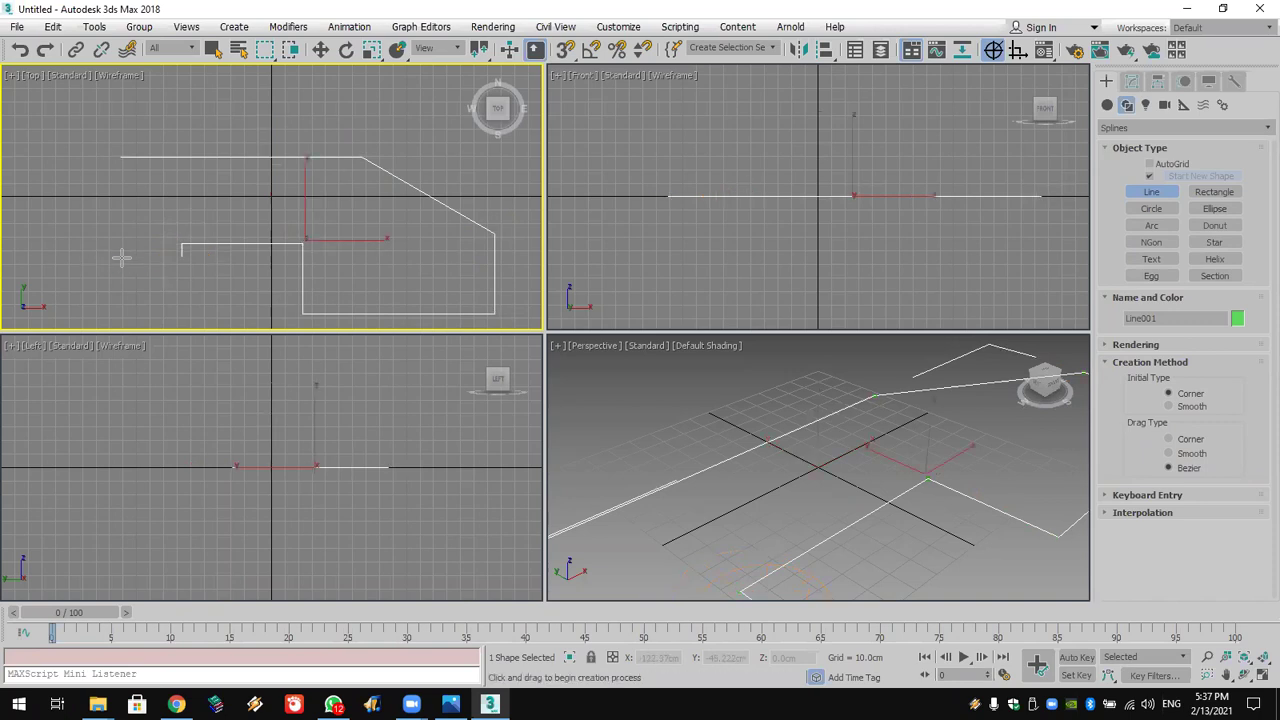
key("Delete")
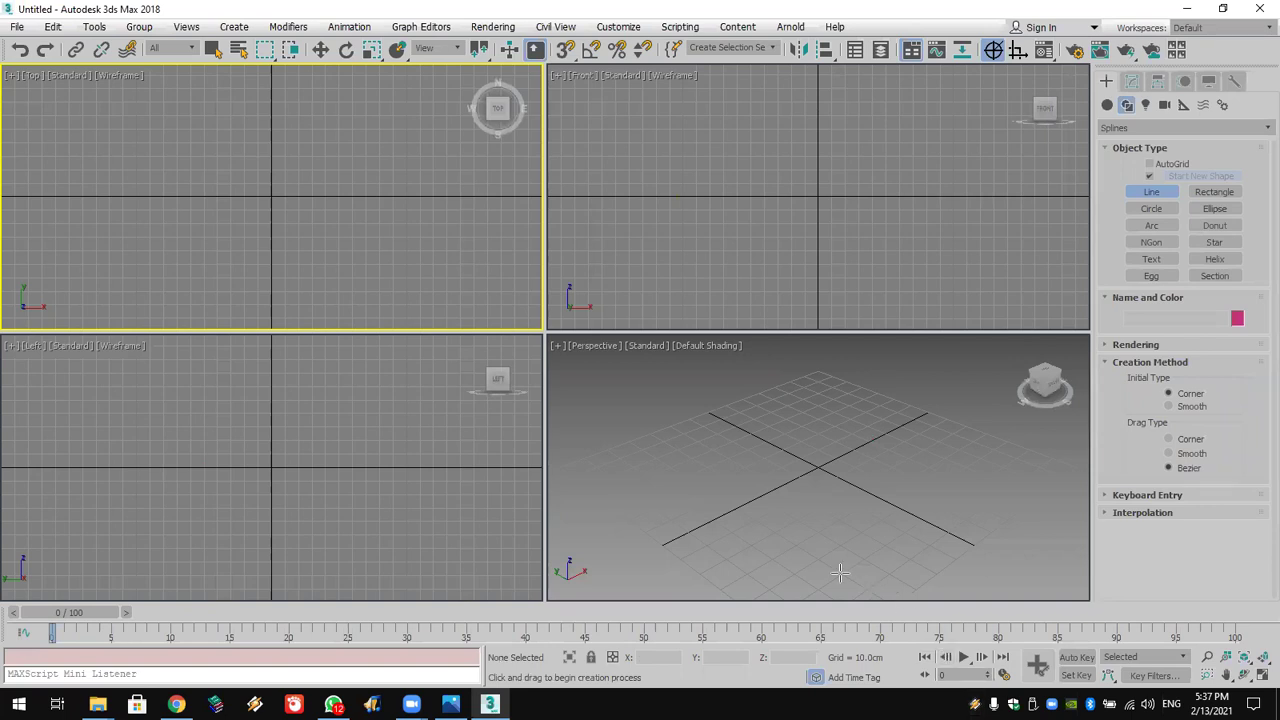
right_click(790, 525)
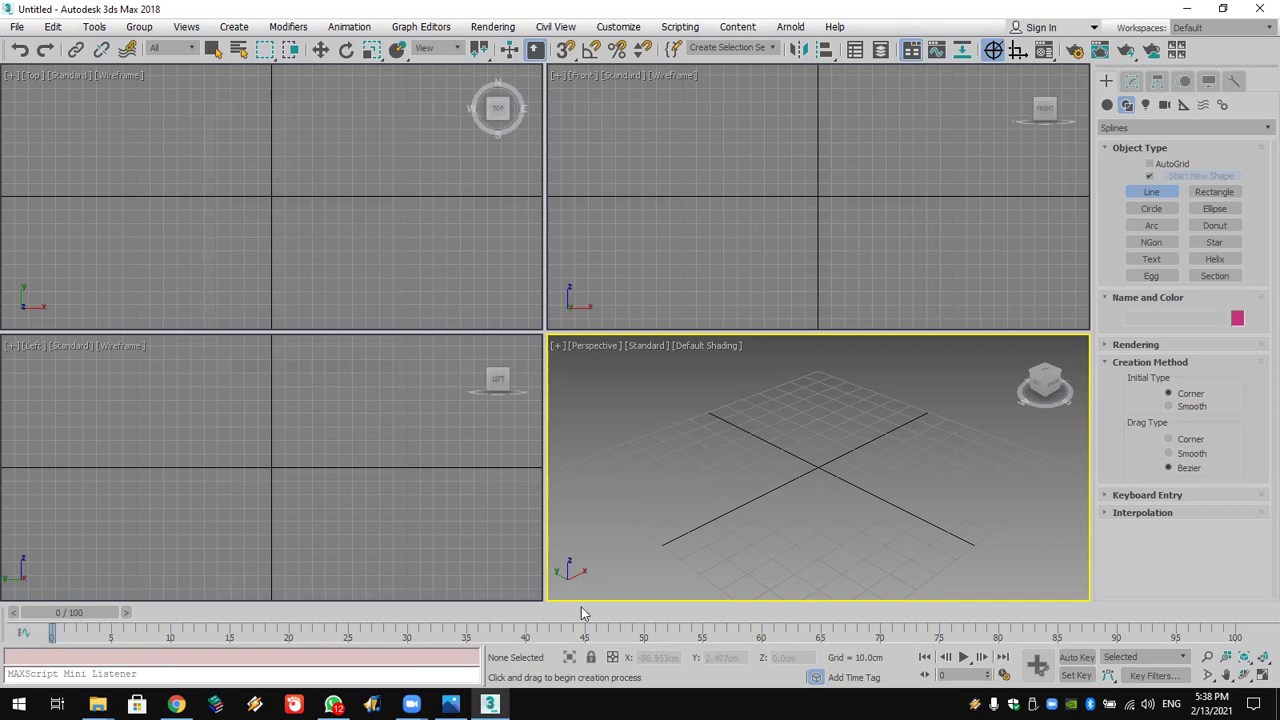
Step: Switch to the villa reference picture in Photos and examine the arched entrance, windows and curved mouldings of the facade
left_click(451, 704)
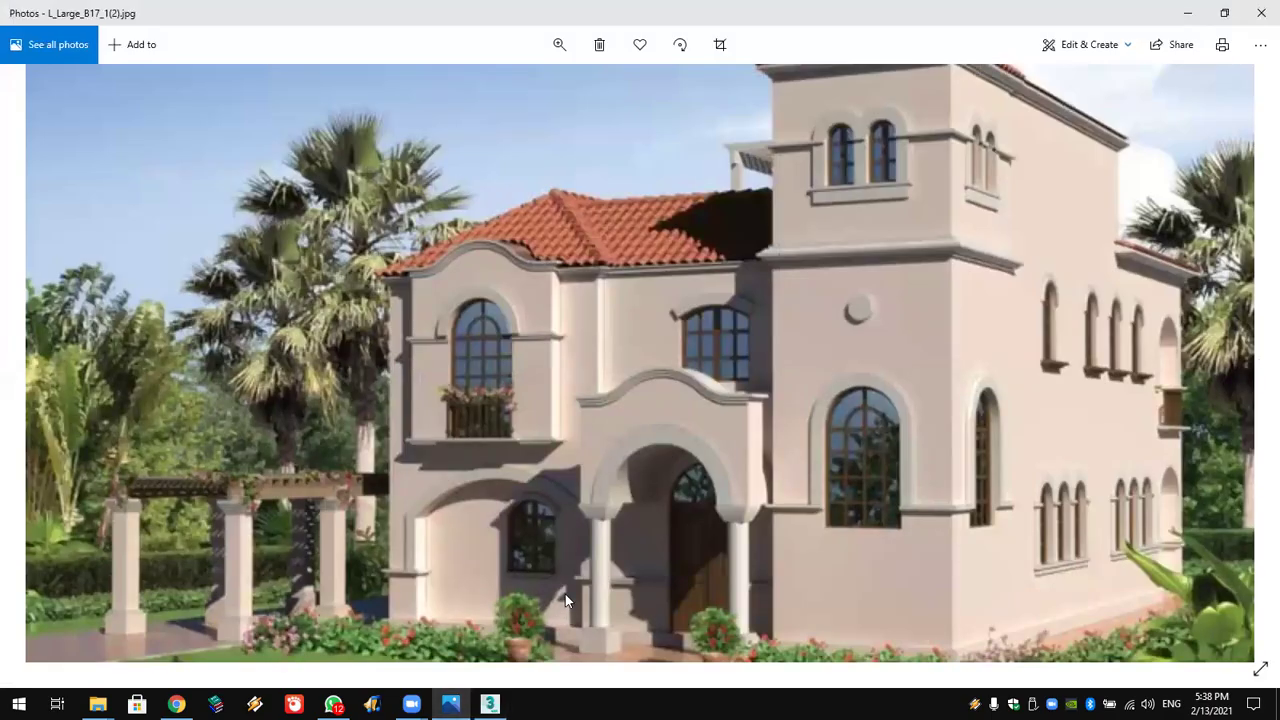
scroll(730, 491, "down", 3)
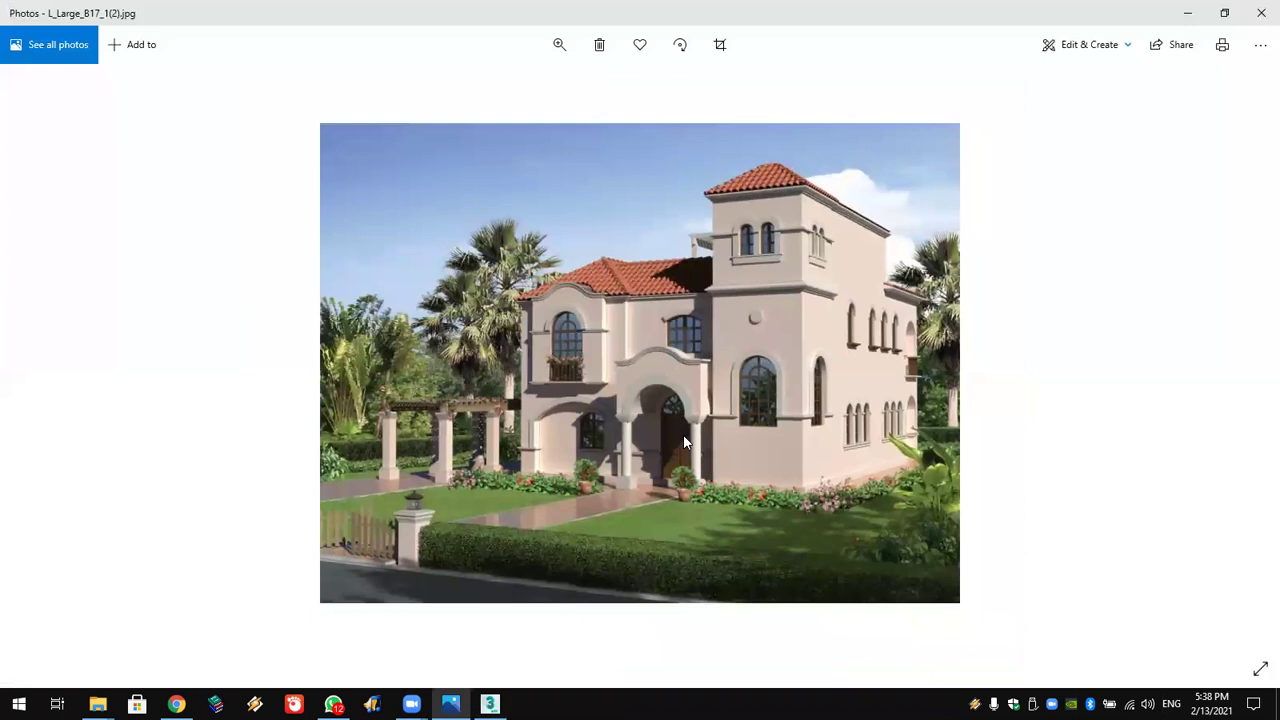
scroll(700, 440, "up", 3)
left_click(558, 46)
left_click_drag(584, 93, 712, 83)
left_click_drag(752, 296, 738, 370)
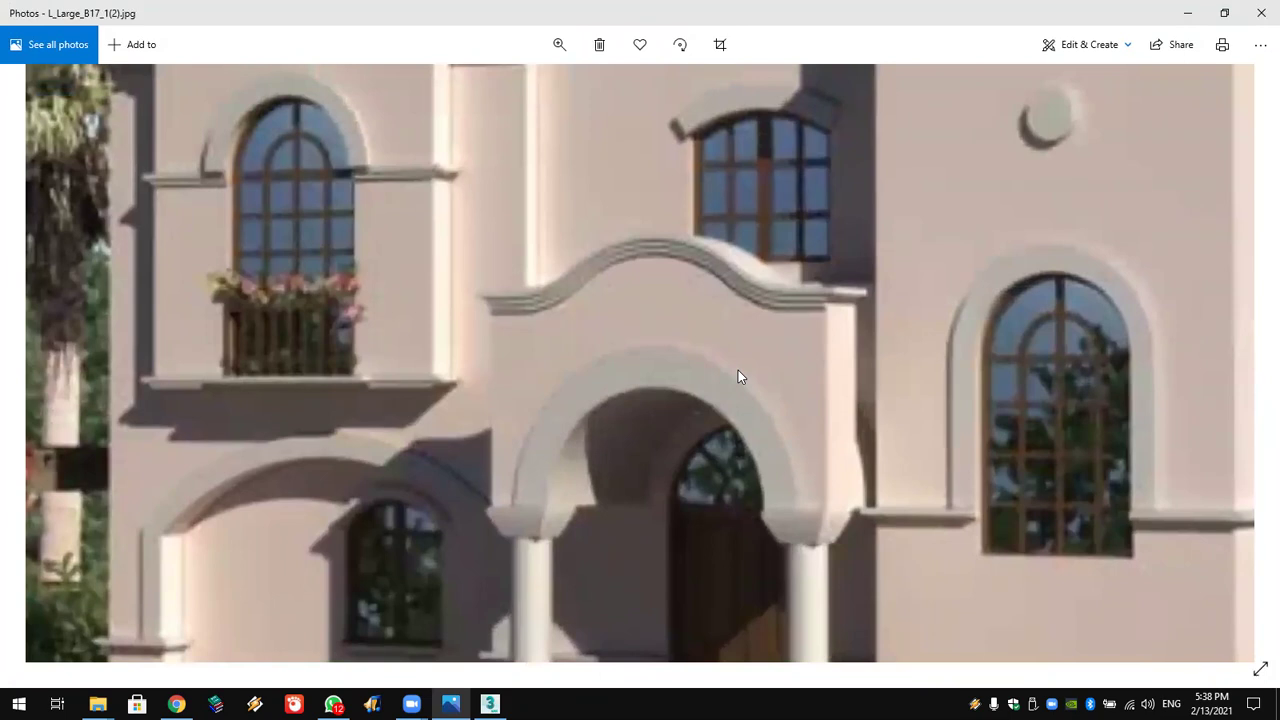
left_click_drag(786, 243, 788, 335)
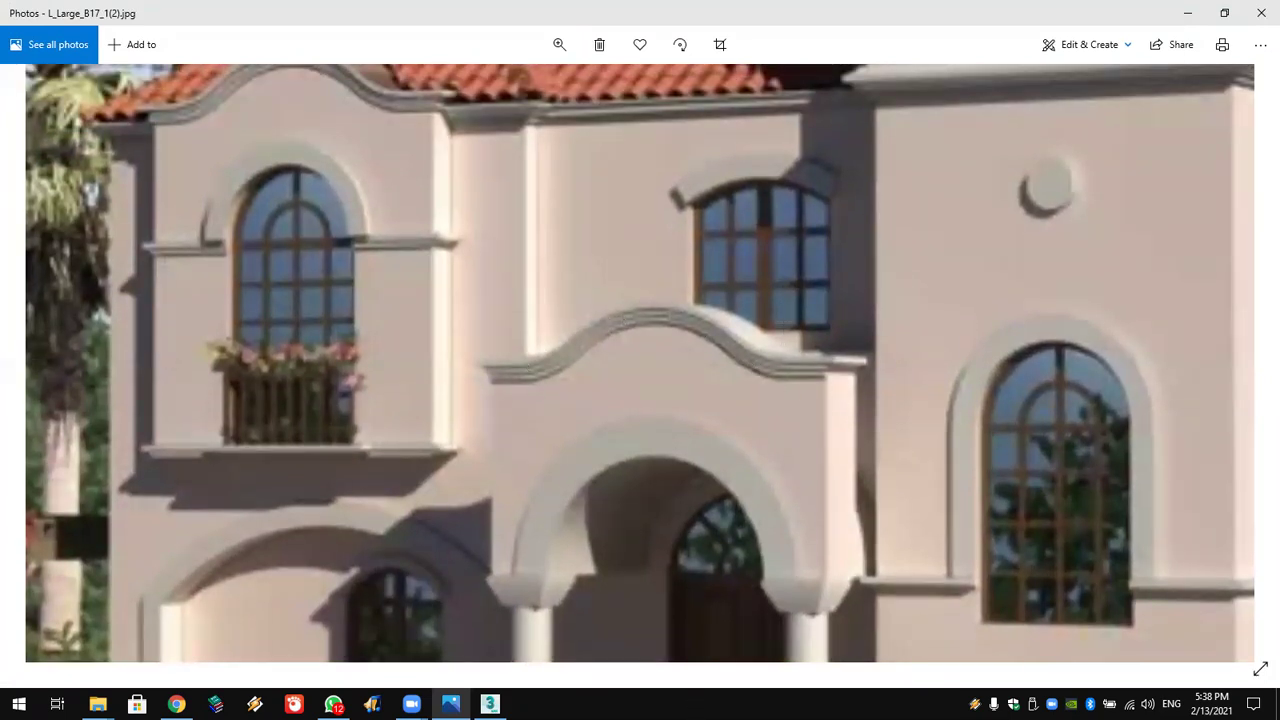
key("alt+Tab")
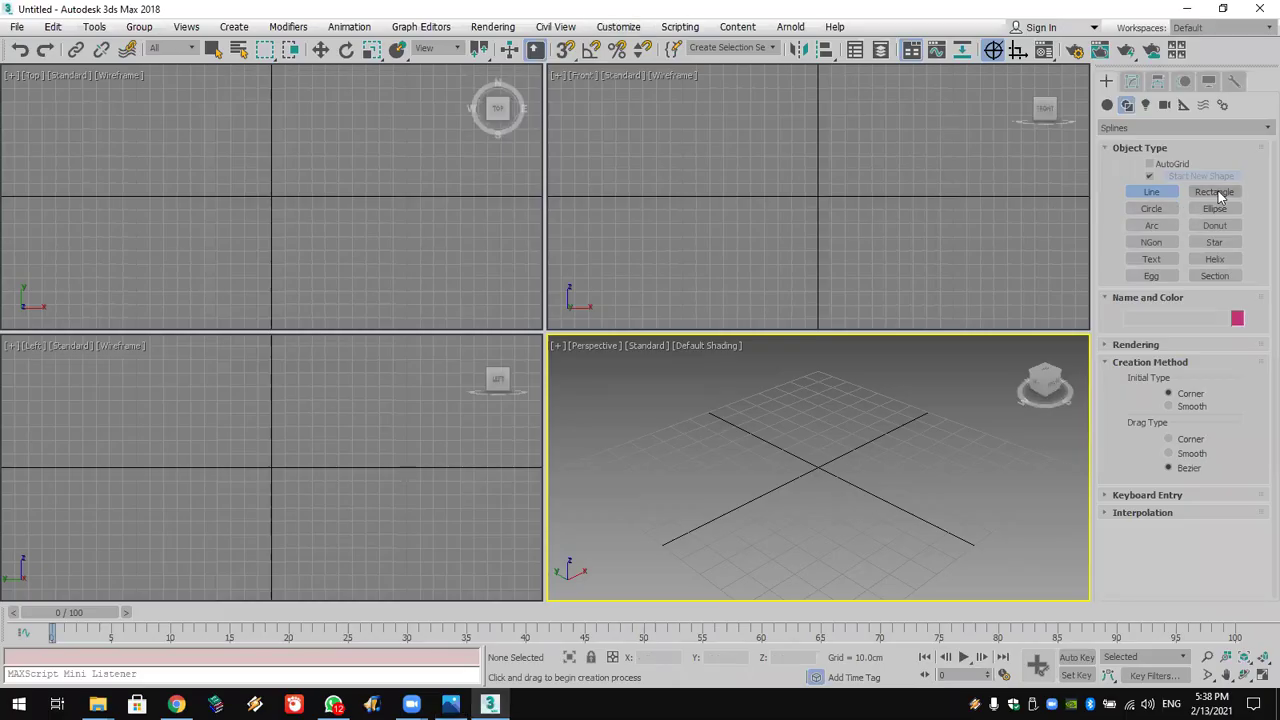
Step: Turn off Polar Snapping Mode and draw a rectangle about 151.5 cm wide and 96.5 cm high in the Front viewport
left_click(726, 206)
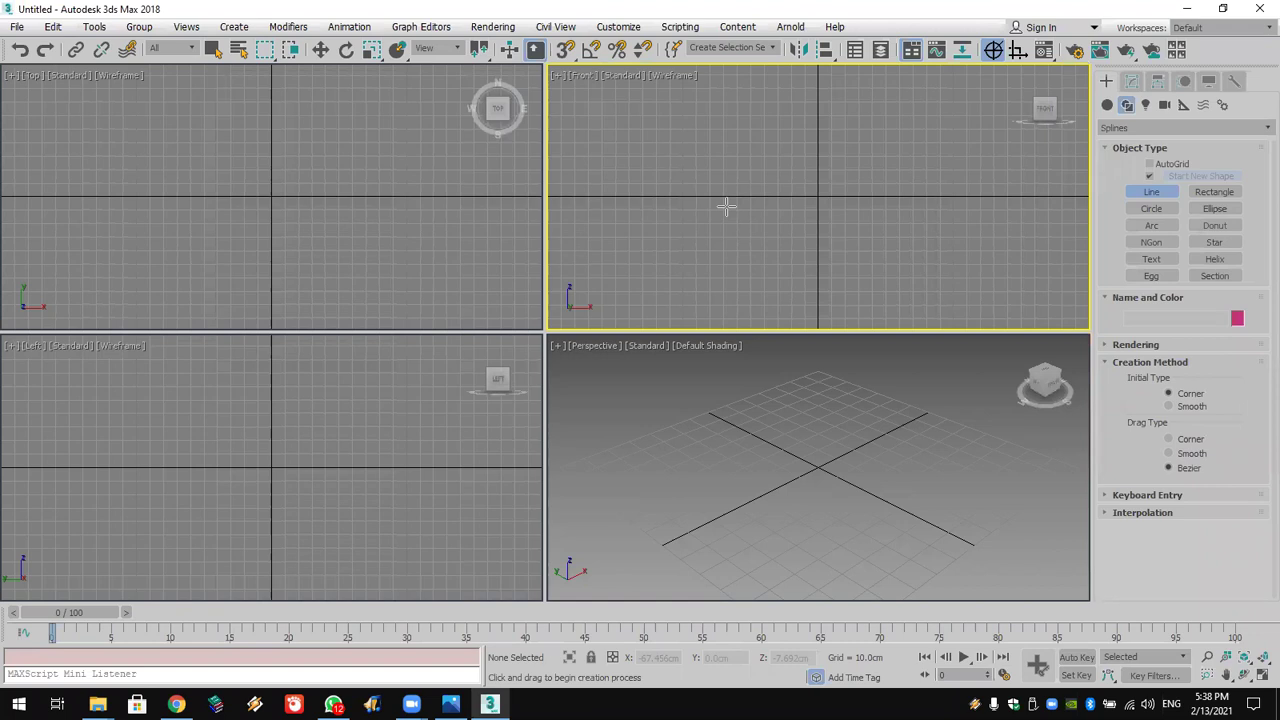
middle_click_drag(723, 197, 720, 255)
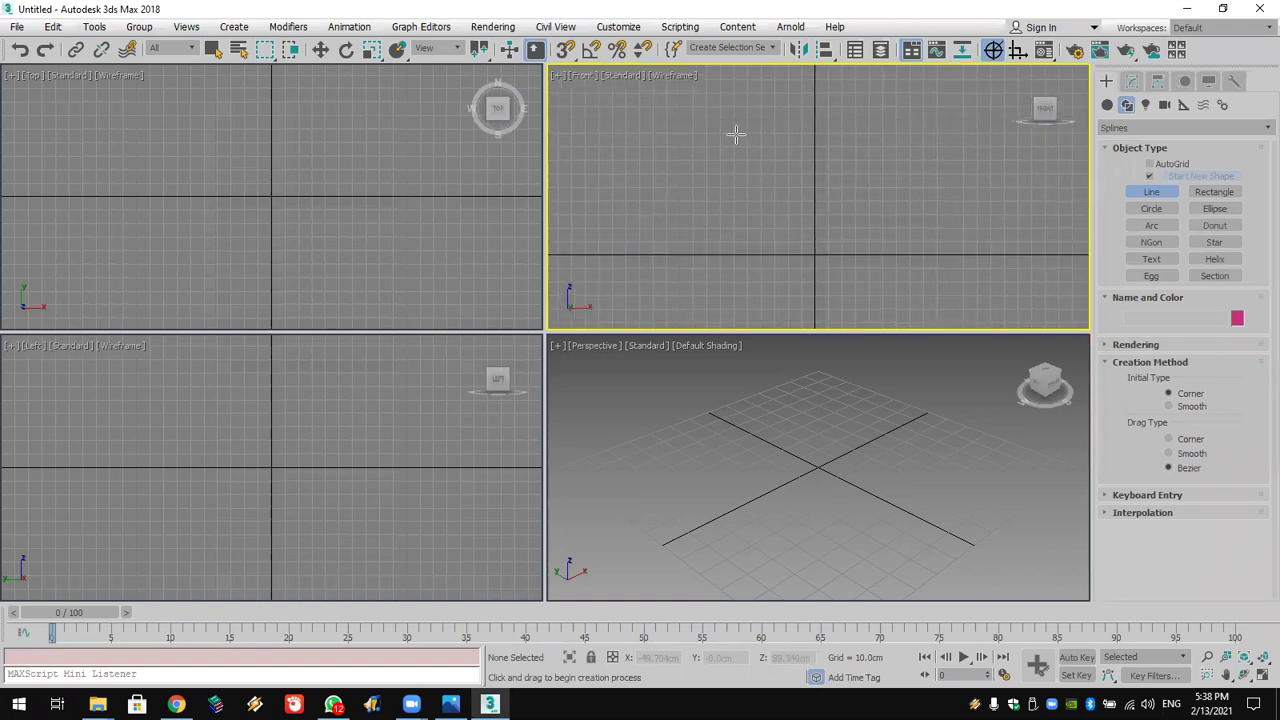
left_click(714, 103)
right_click(850, 195)
left_click(993, 50)
left_click(1205, 192)
left_click_drag(718, 127, 924, 257)
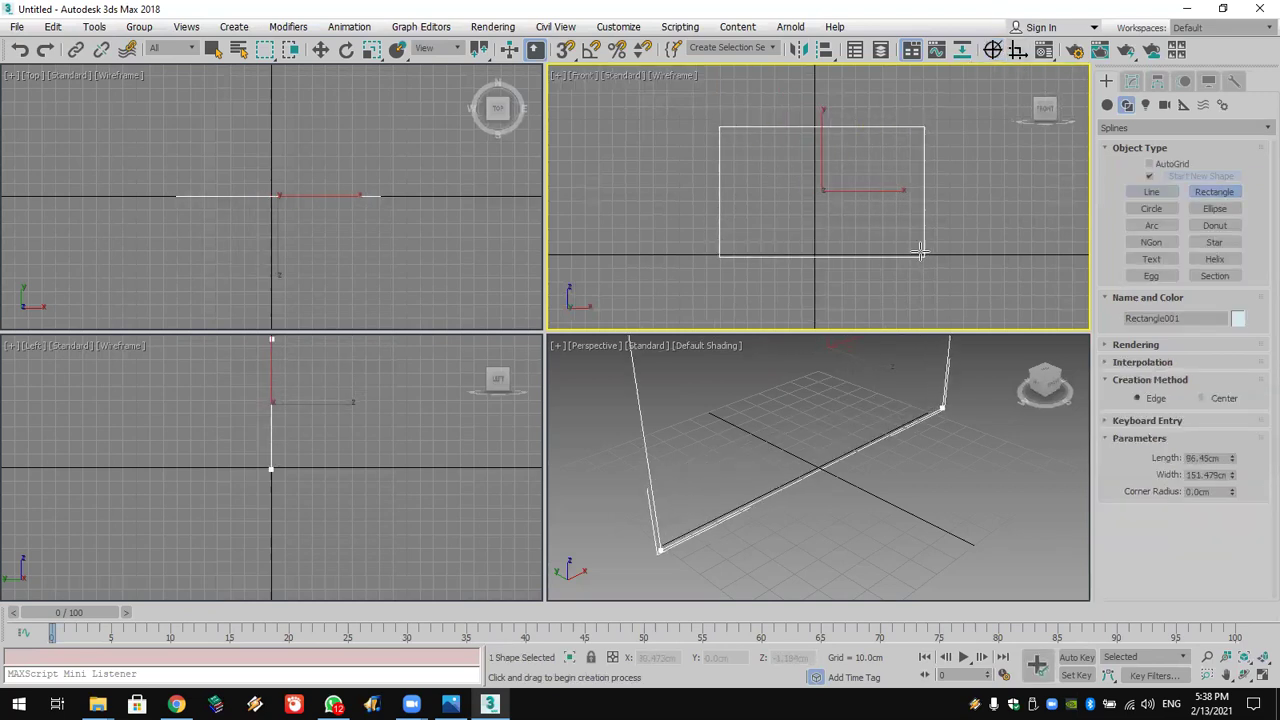
Step: With vertex and midpoint snapping on, draw a circle centred on the rectangle's bottom edge midpoint and adjust its radius to about 54.5 cm
left_click(1152, 208)
right_click(566, 50)
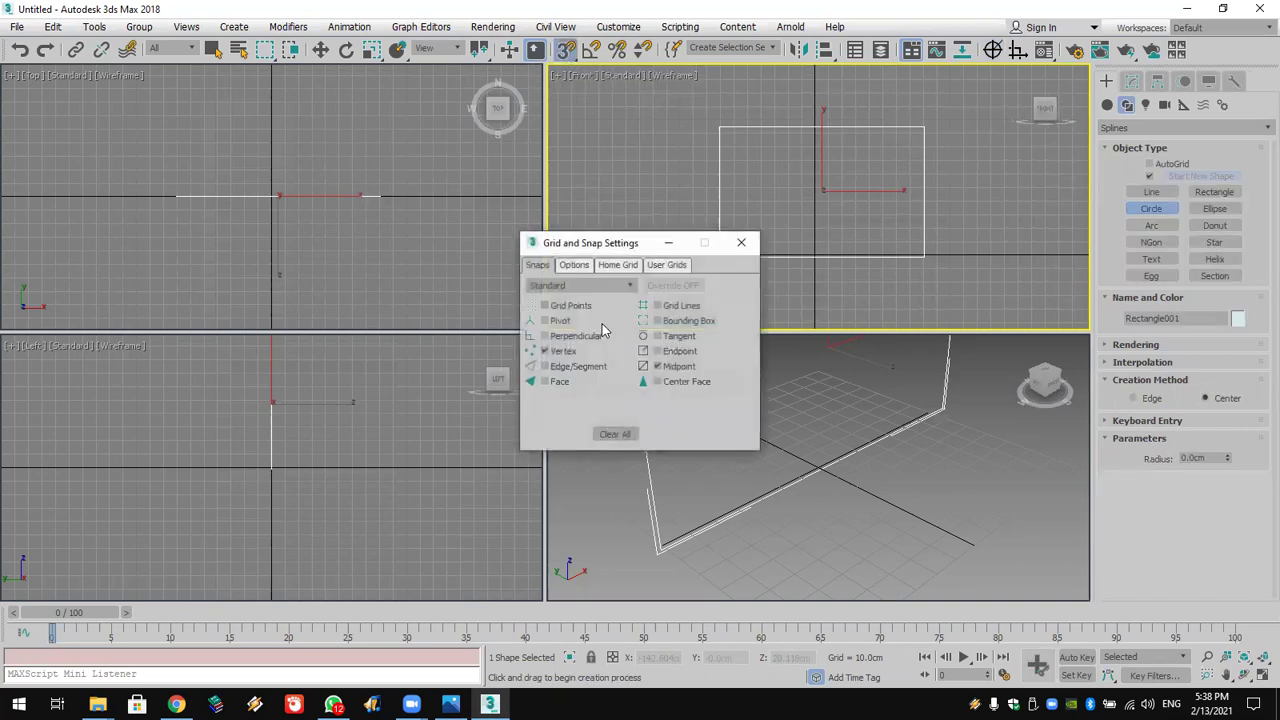
left_click(741, 243)
left_click_drag(820, 257, 921, 262)
middle_click_drag(899, 263, 886, 251)
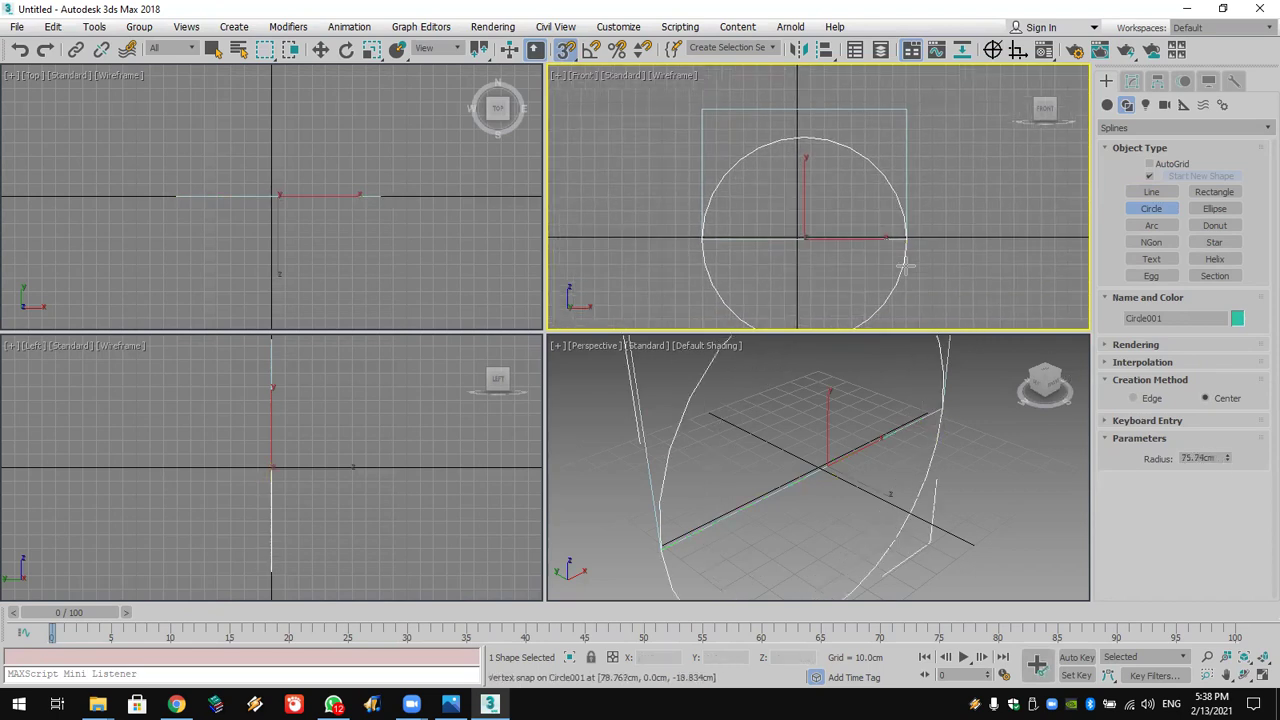
left_click_drag(1227, 460, 1235, 485)
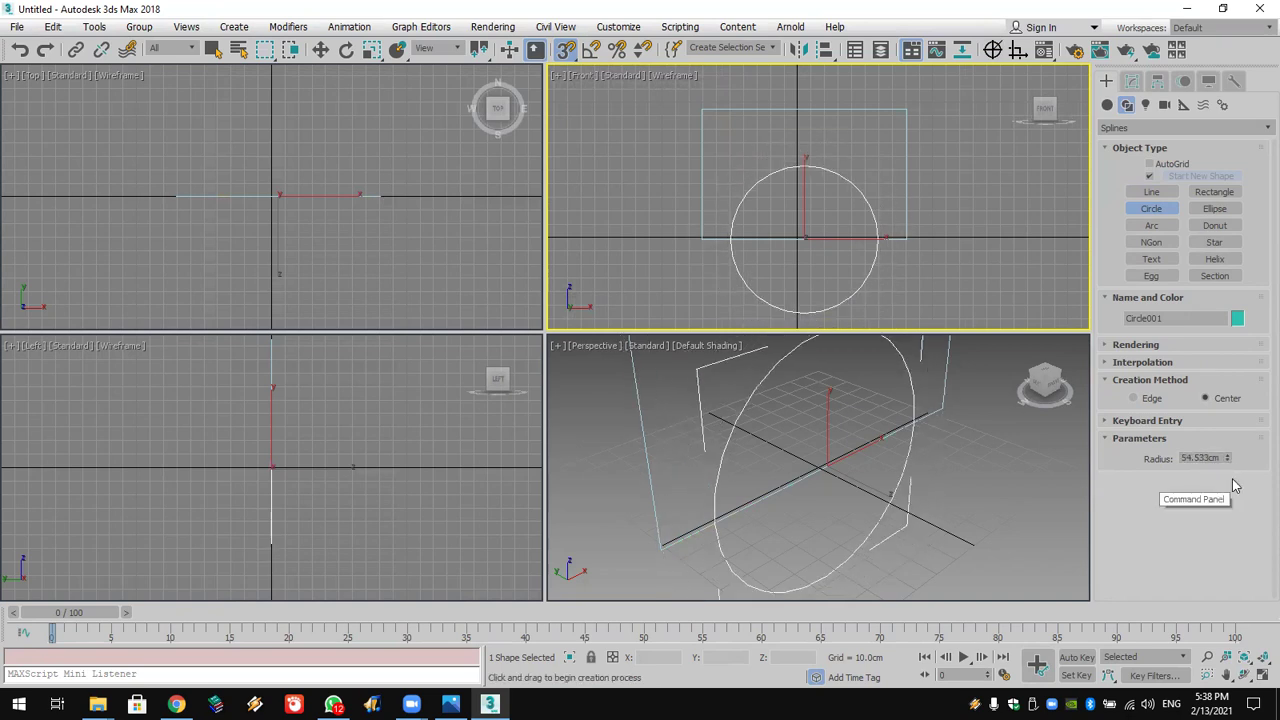
right_click(672, 104)
Step: Select the rectangle in the Front viewport and apply an Edit Spline modifier to it
left_click(758, 110)
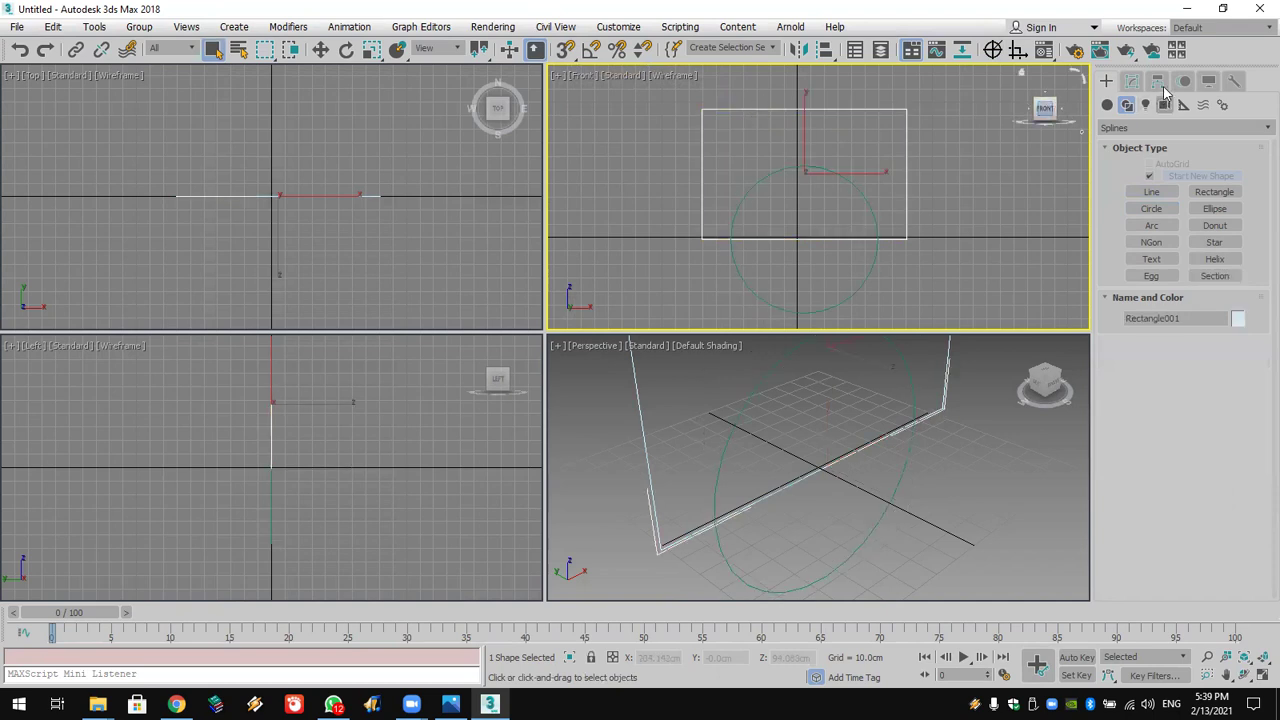
left_click(1131, 80)
left_click(1145, 129)
scroll(1140, 160, "down", 15)
left_click(1141, 201)
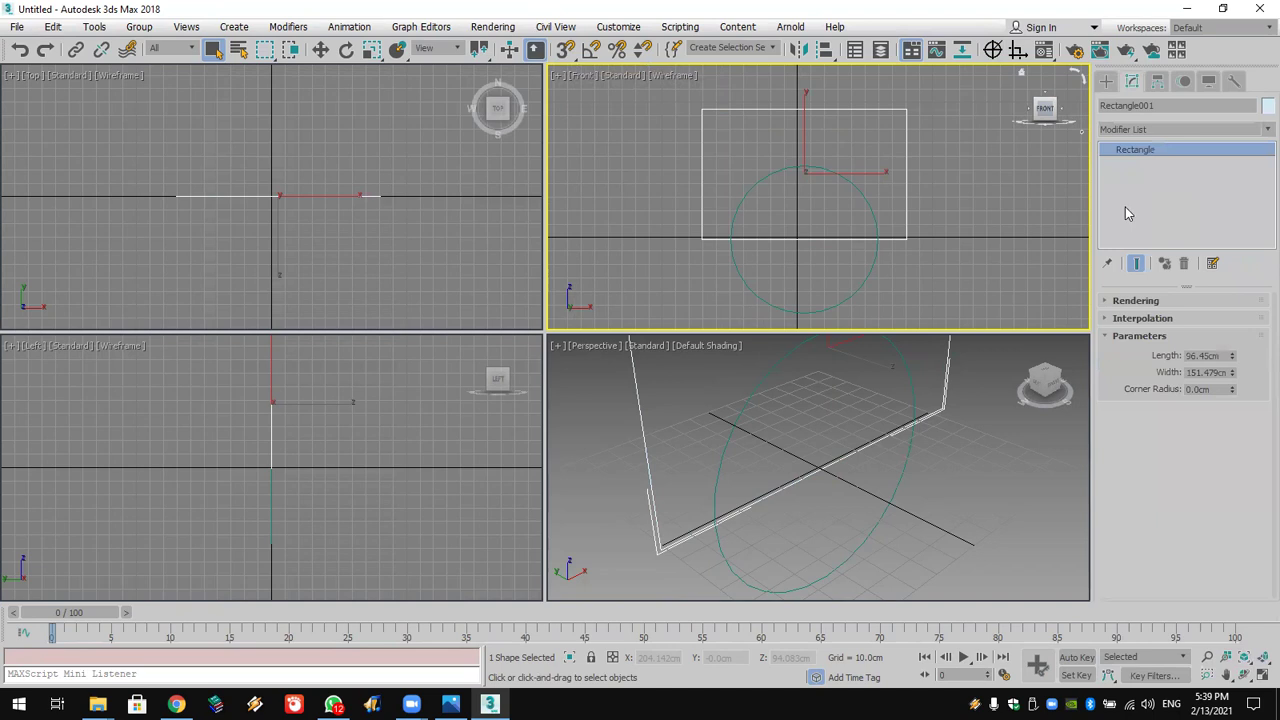
left_click_drag(1117, 374, 1130, 140)
Step: Attach the circle to the rectangle so that both splines form one shape
left_click(1150, 398)
left_click(879, 232)
key("w")
Step: Trim away the circle's lower half and the rectangle's bottom edge inside the circle to leave an arched wall outline
left_click(1122, 149)
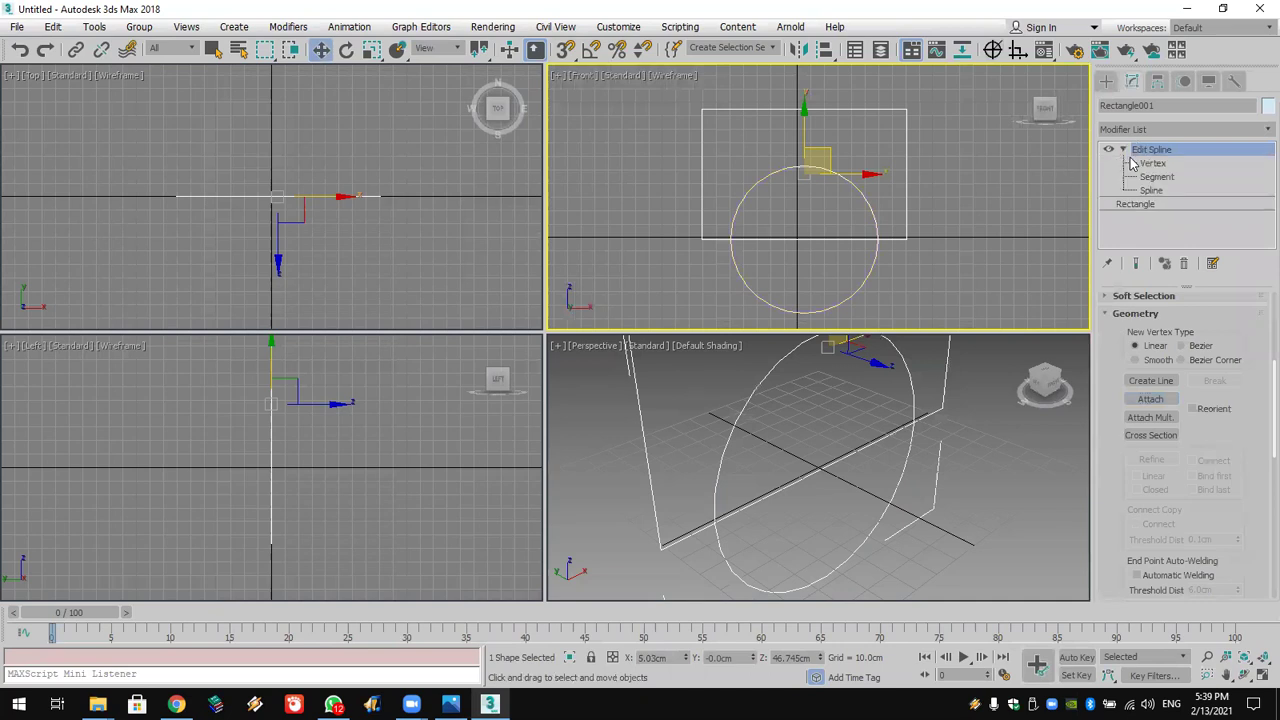
left_click(1150, 190)
left_click_drag(1218, 514, 1218, 148)
scroll(1203, 409, "down", 5)
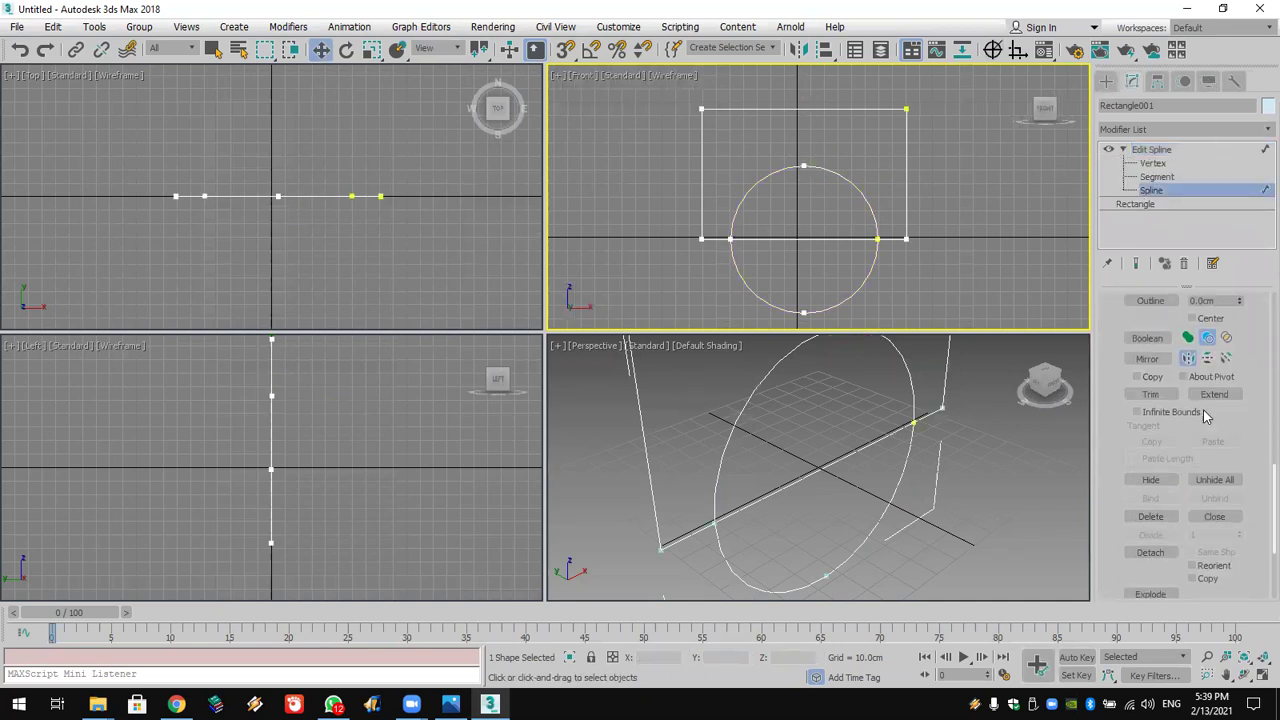
scroll(1157, 568, "down", 1)
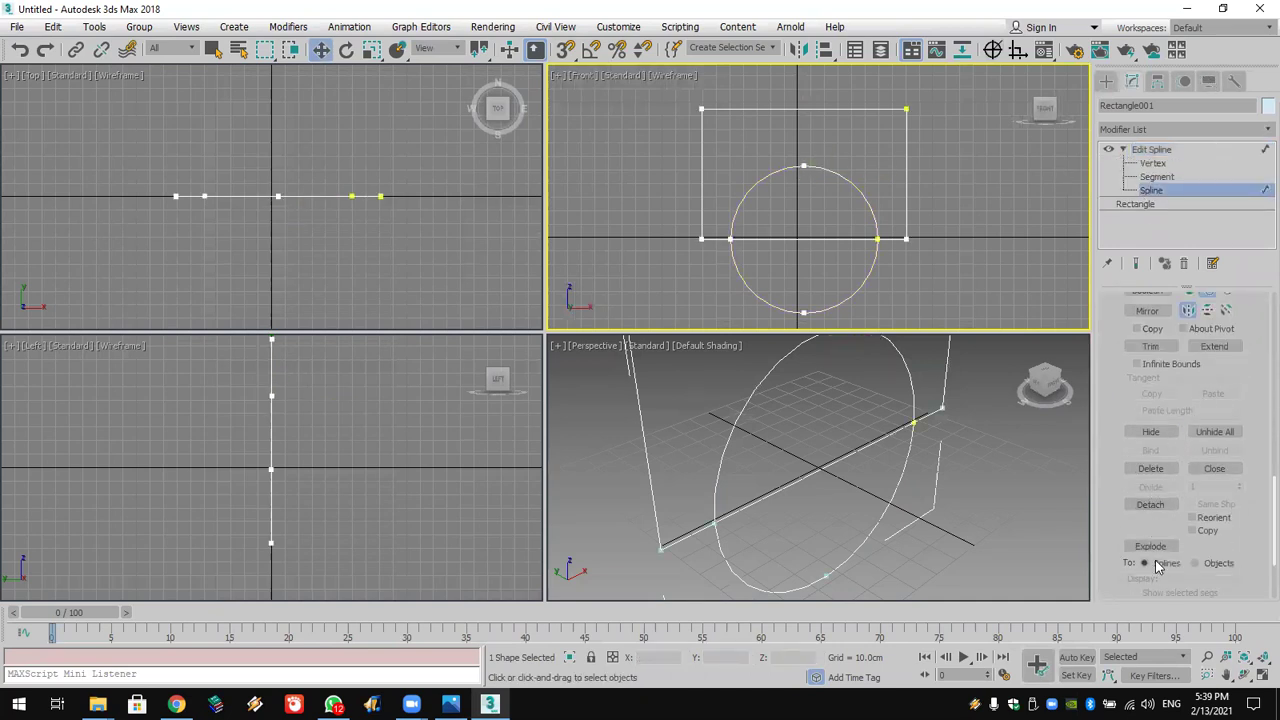
left_click(1152, 347)
left_click(848, 290)
left_click(843, 237)
Step: Select the vertices along the arched outline's base and weld them with a 0.1 cm threshold
left_click(1152, 163)
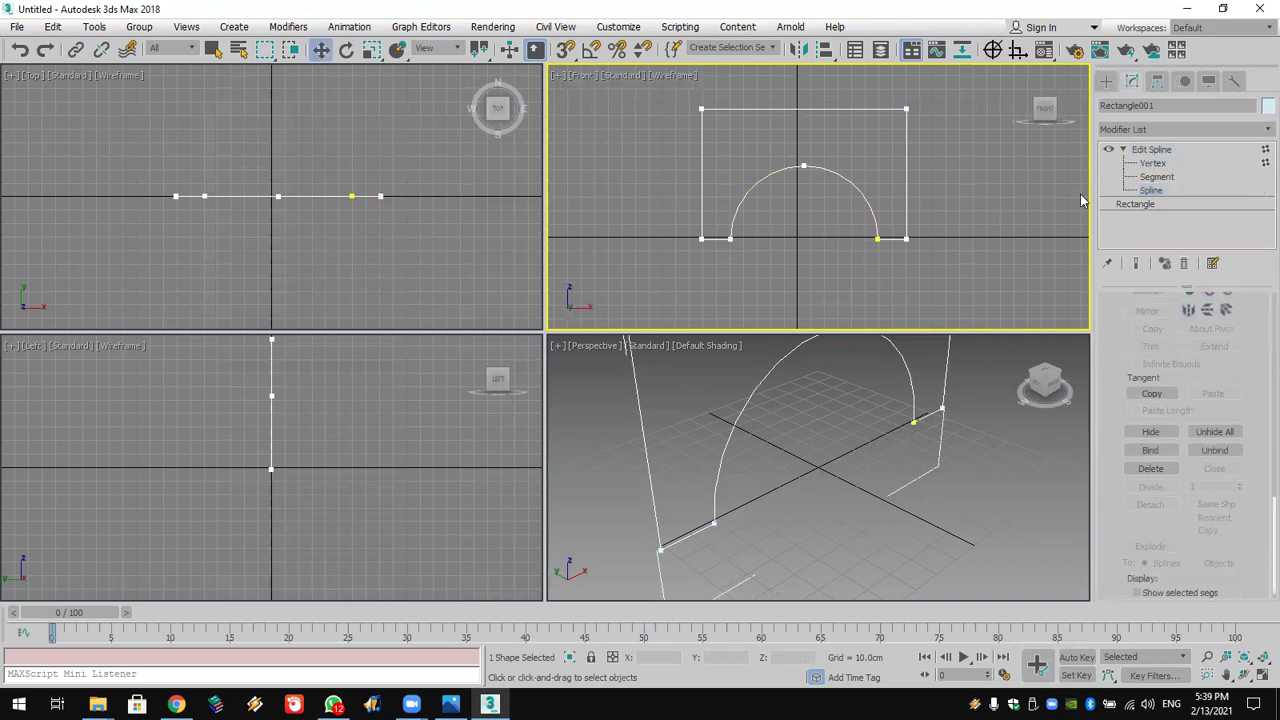
left_click(877, 238)
scroll(1190, 470, "up", 5)
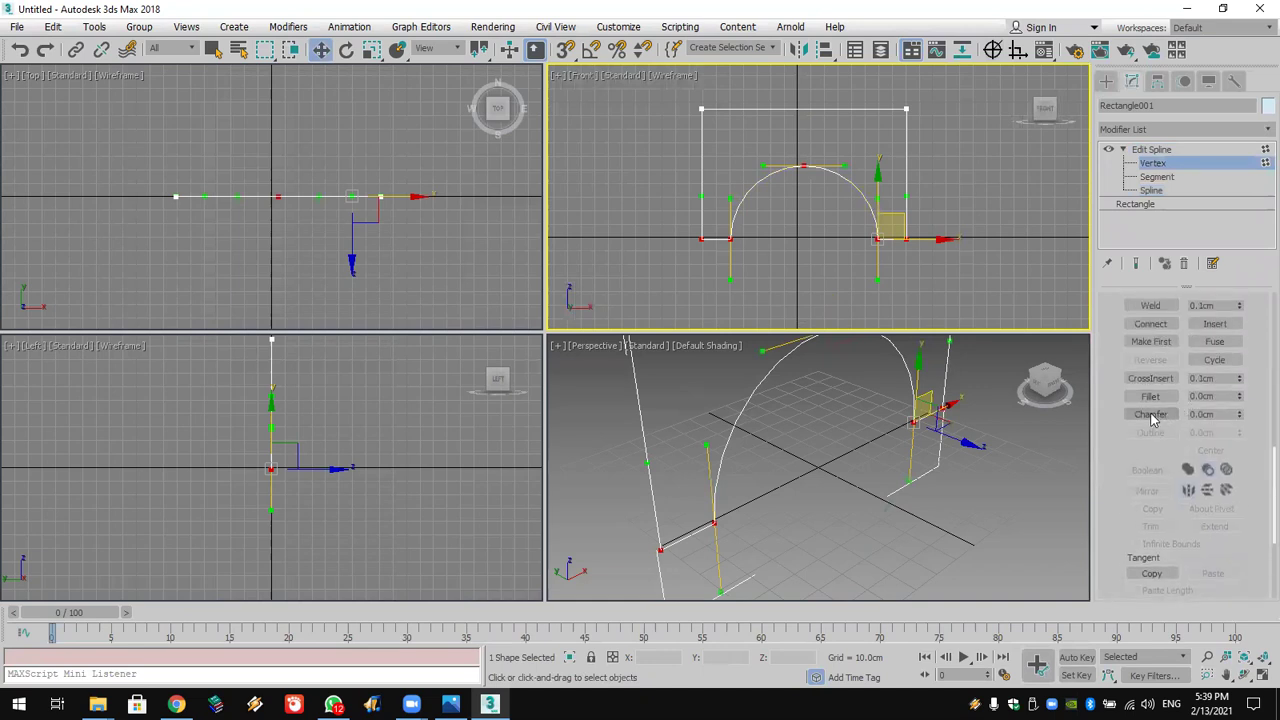
left_click(1150, 305)
middle_click_drag(806, 200, 806, 233)
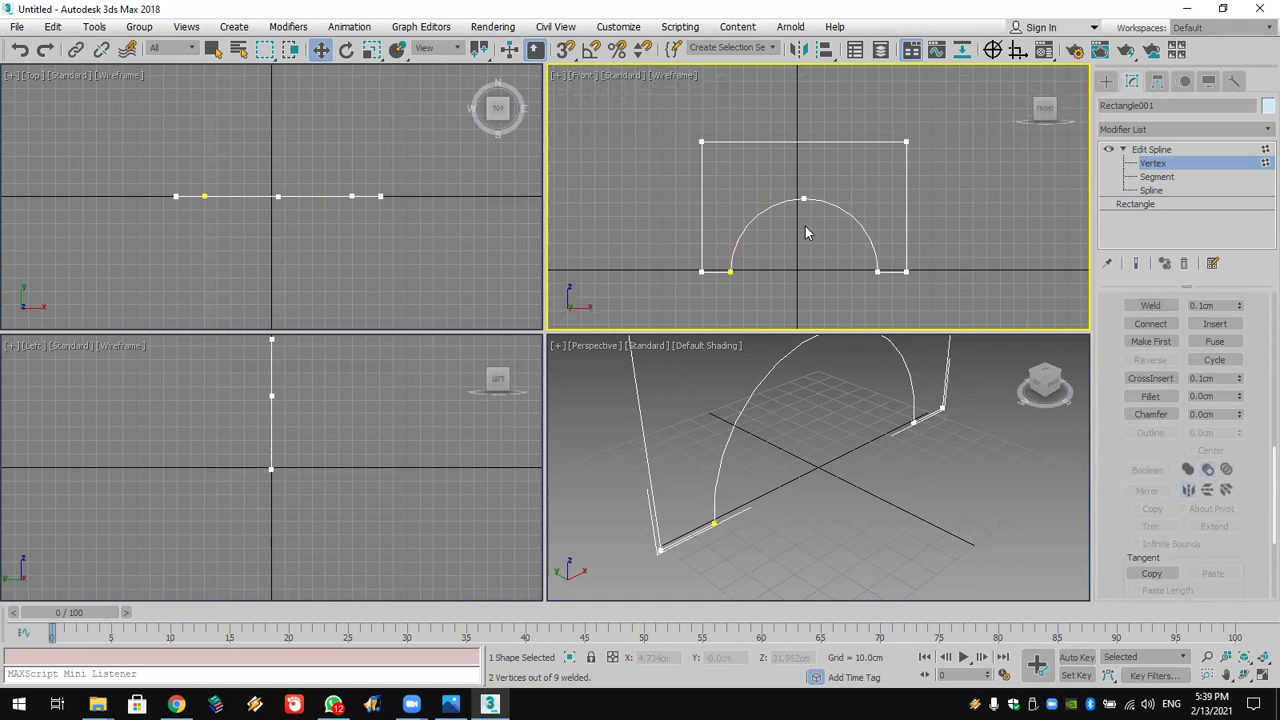
Step: Adjust the interpolation steps of the base Rectangle to smooth the arch curve, accepting the topology change
left_click(1148, 206)
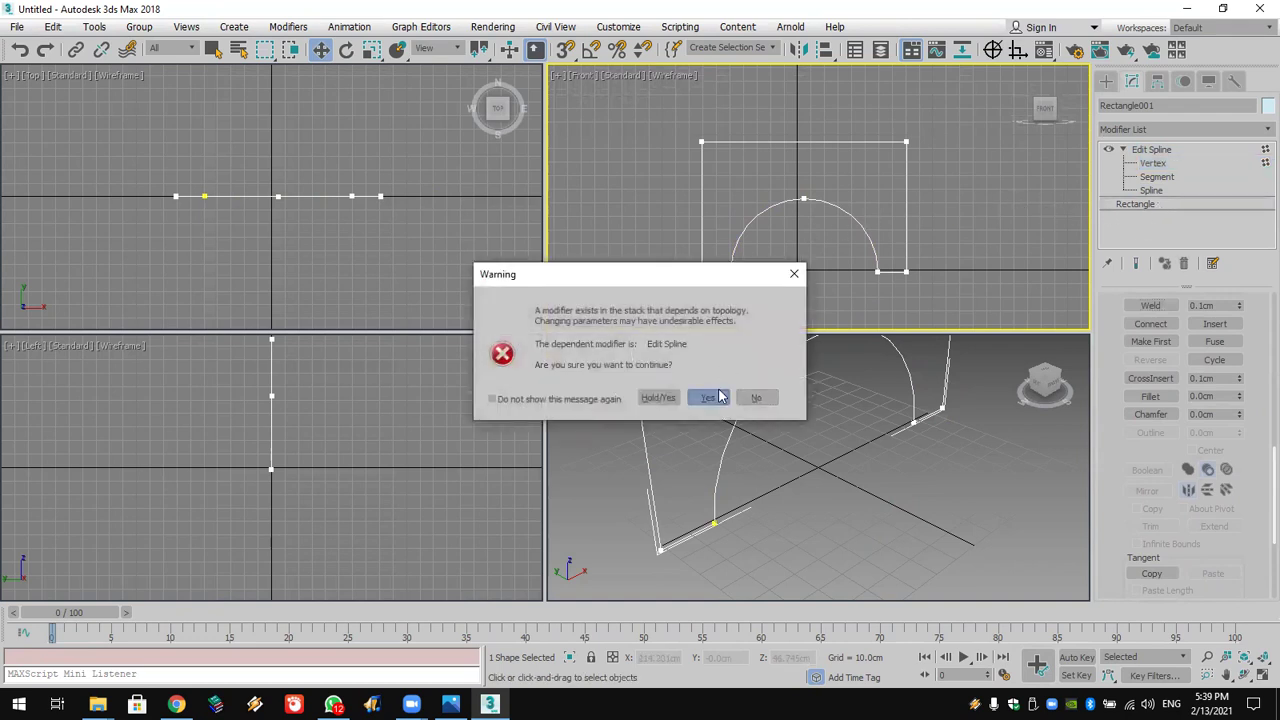
left_click(708, 397)
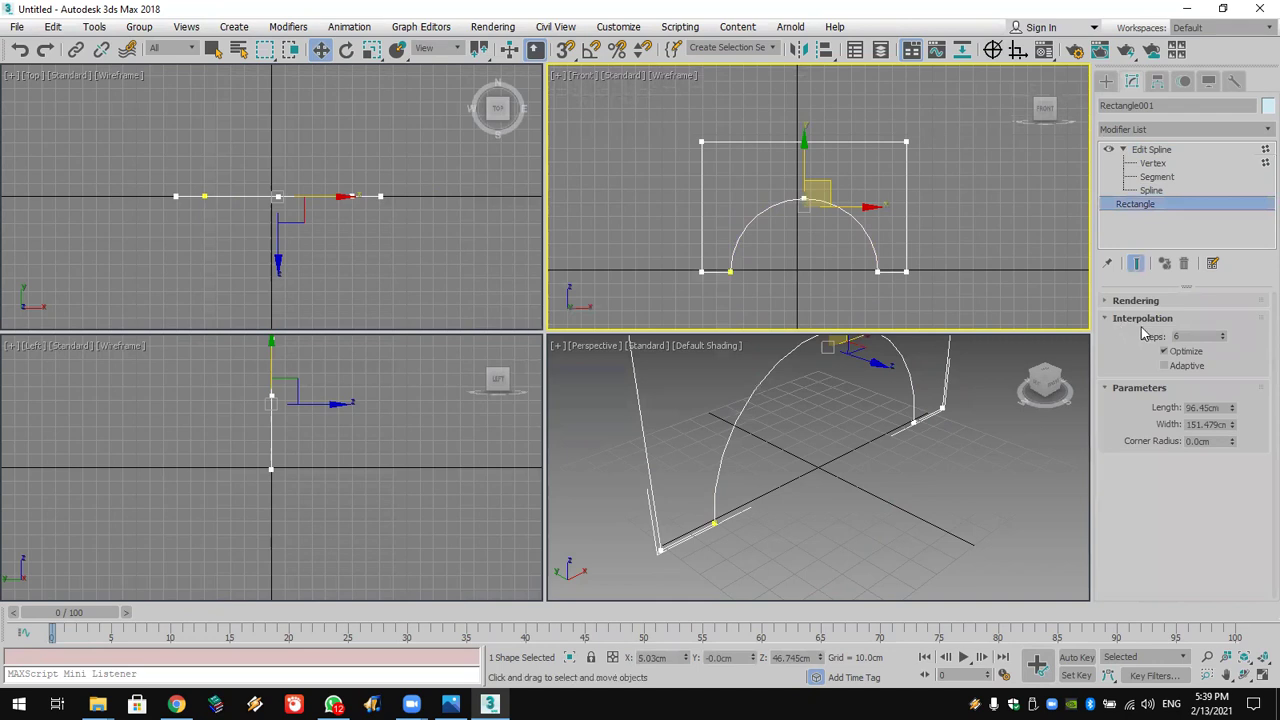
left_click_drag(1222, 338, 1200, 104)
left_click_drag(1208, 336, 1097, 341)
middle_click_drag(784, 184, 777, 206)
Step: Reselect the arch and base vertices and weld them again with the 0.1 cm threshold
left_click(1153, 163)
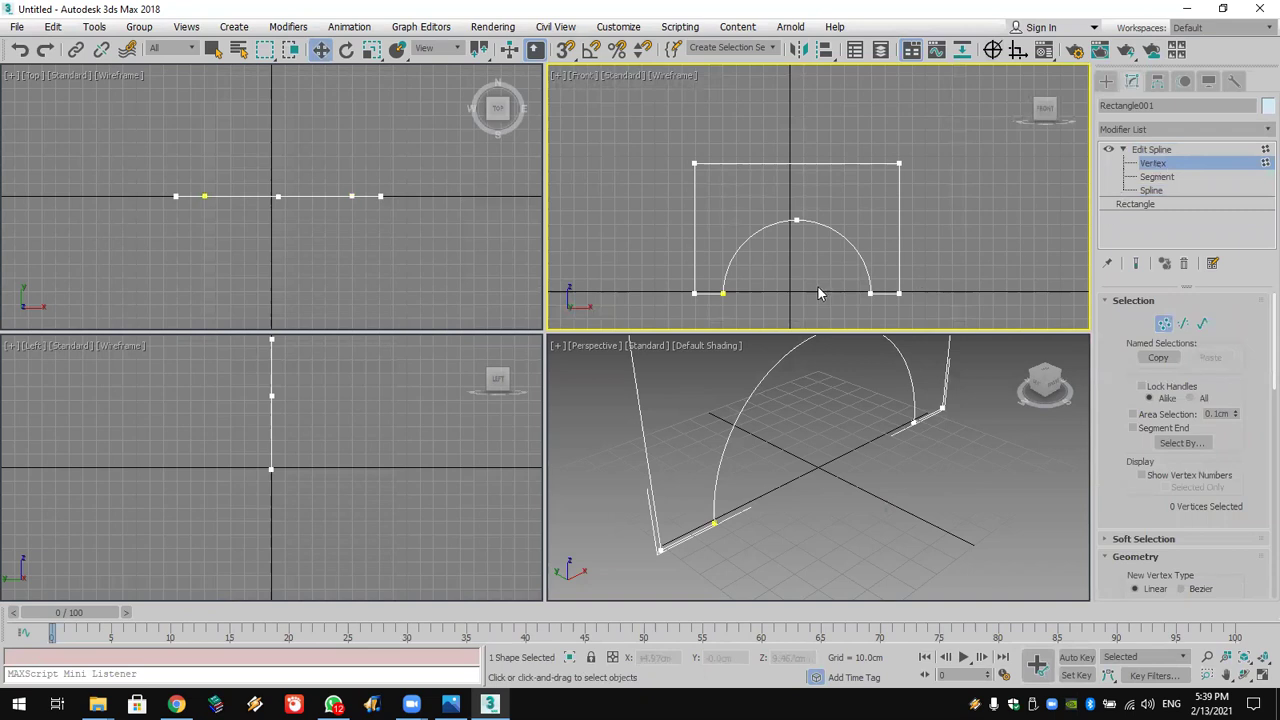
left_click_drag(824, 266, 783, 326)
left_click_drag(950, 305, 642, 219)
scroll(1135, 430, "down", 3)
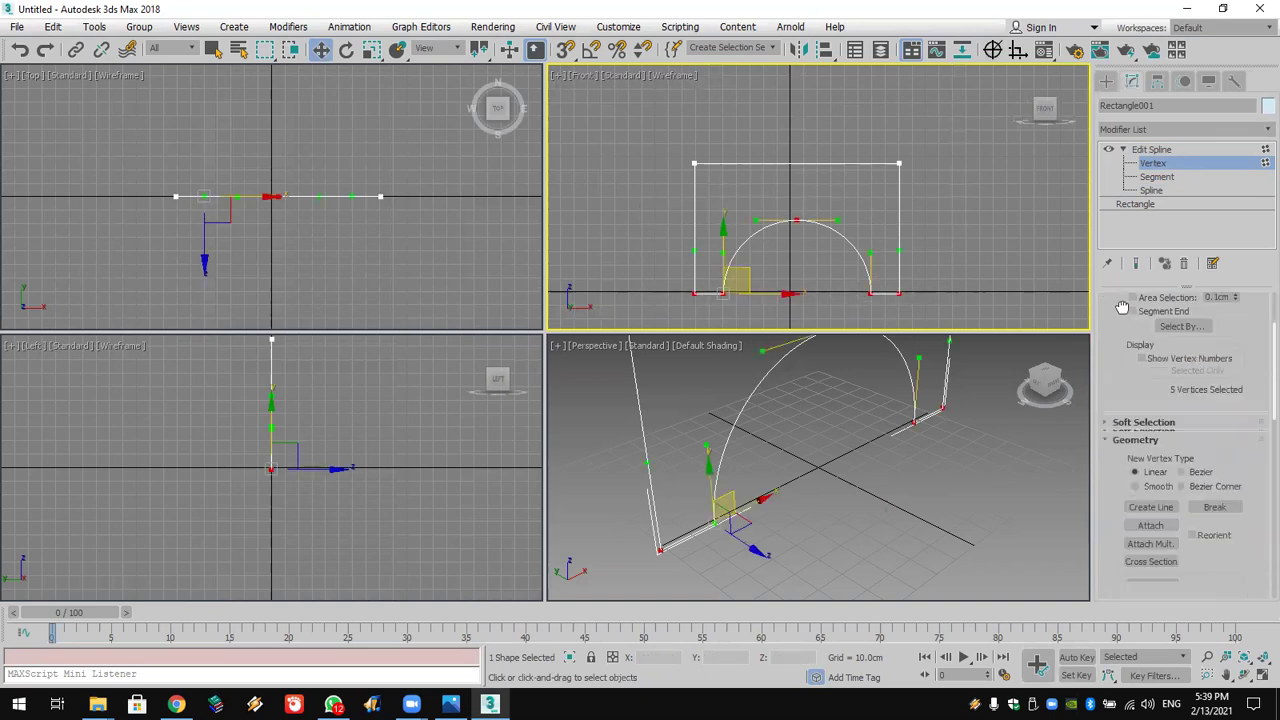
scroll(1150, 470, "down", 3)
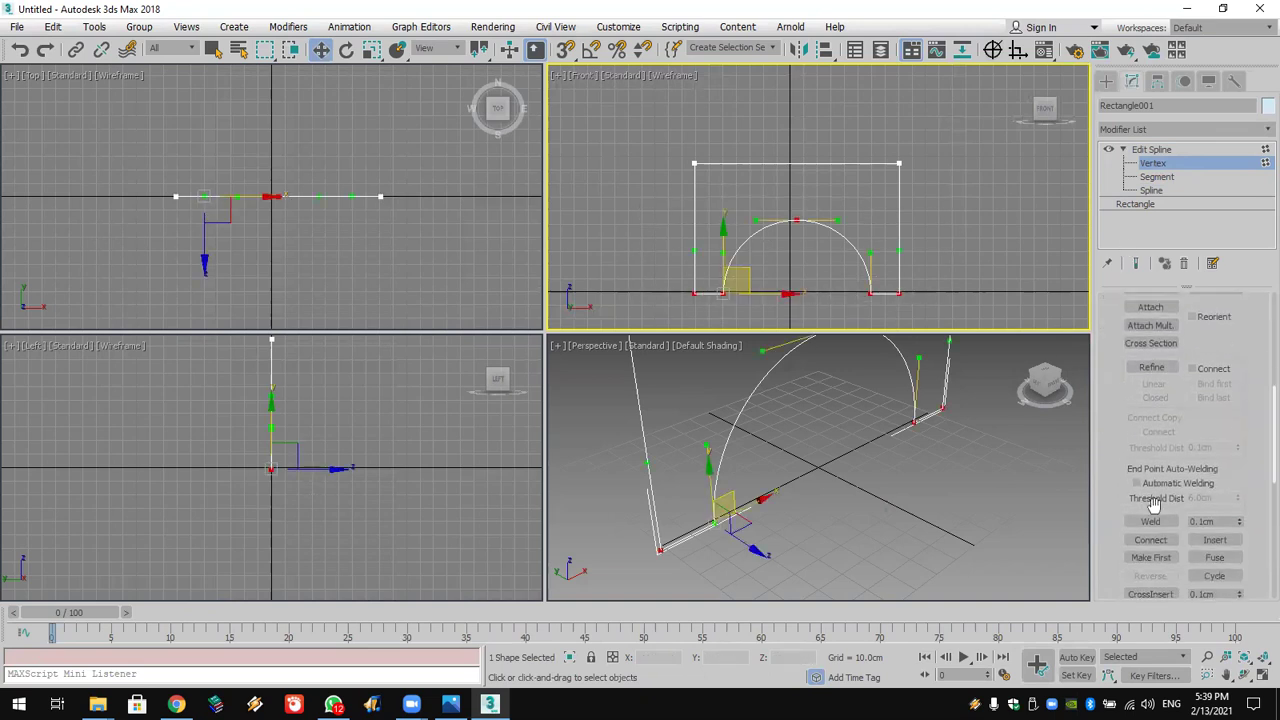
left_click(1160, 530)
left_click(977, 182)
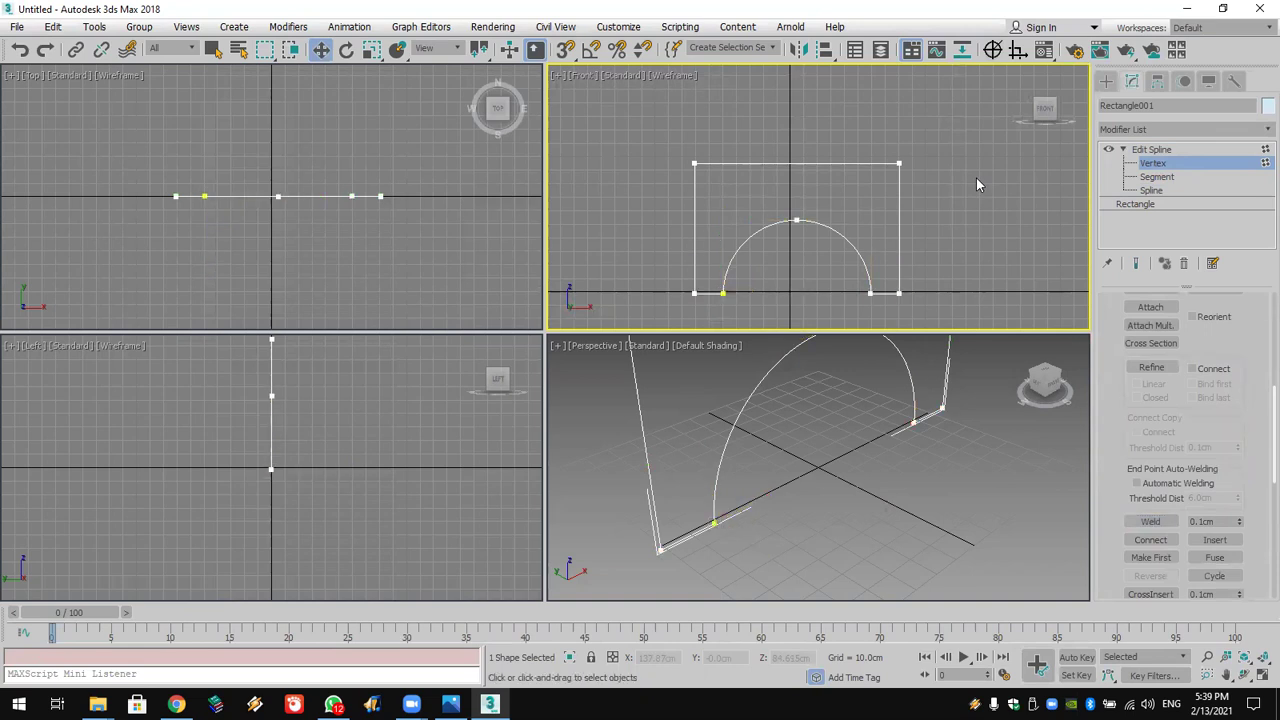
mouse_move(942, 163)
middle_mouse_down()
mouse_move(960, 140)
mouse_move(963, 157)
mouse_move(997, 143)
mouse_move(944, 186)
middle_mouse_up()
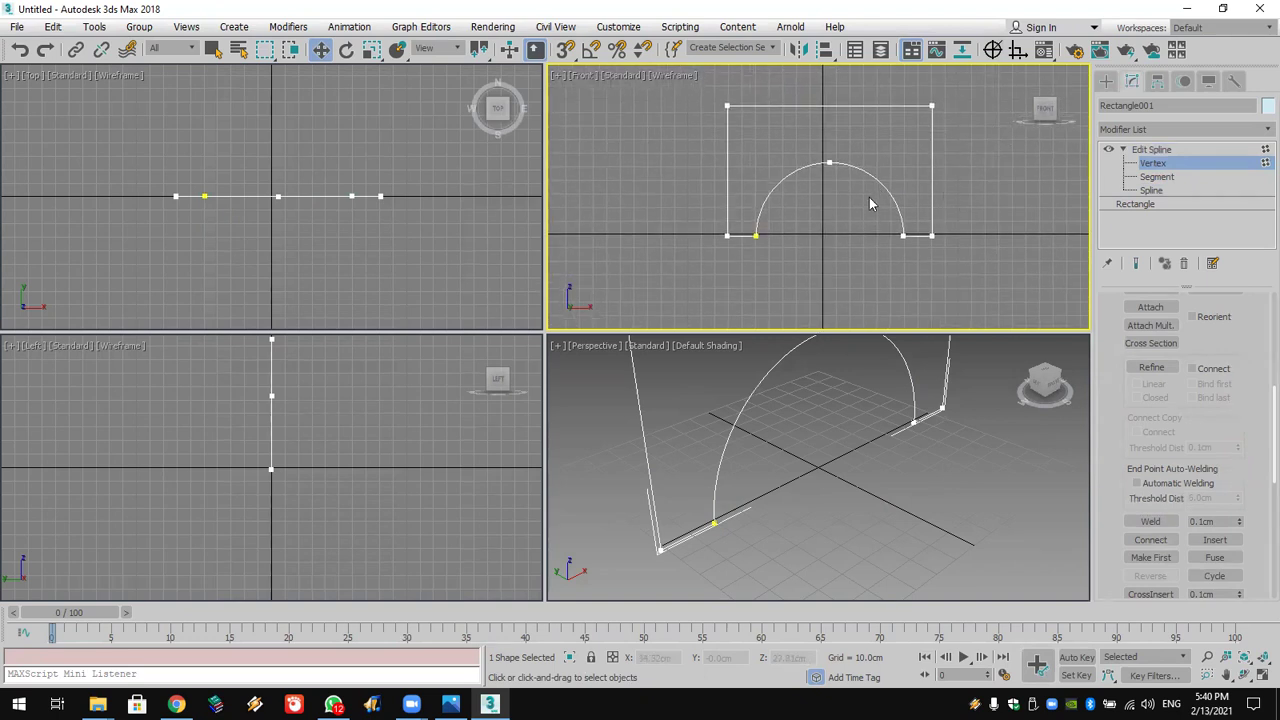
Step: Copy the two arch segments about 44 cm straight down in the Front viewport
left_click(1157, 177)
left_click_drag(910, 136, 765, 200)
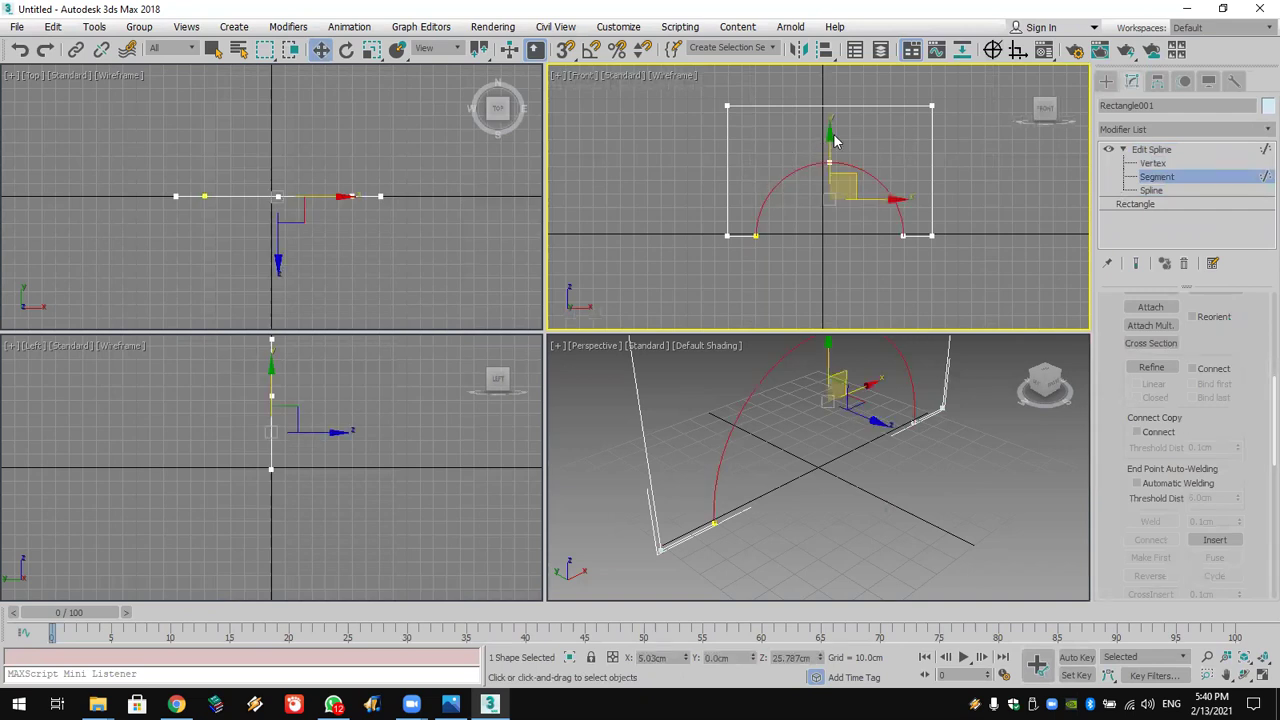
left_click_drag(827, 144, 862, 264, "shift")
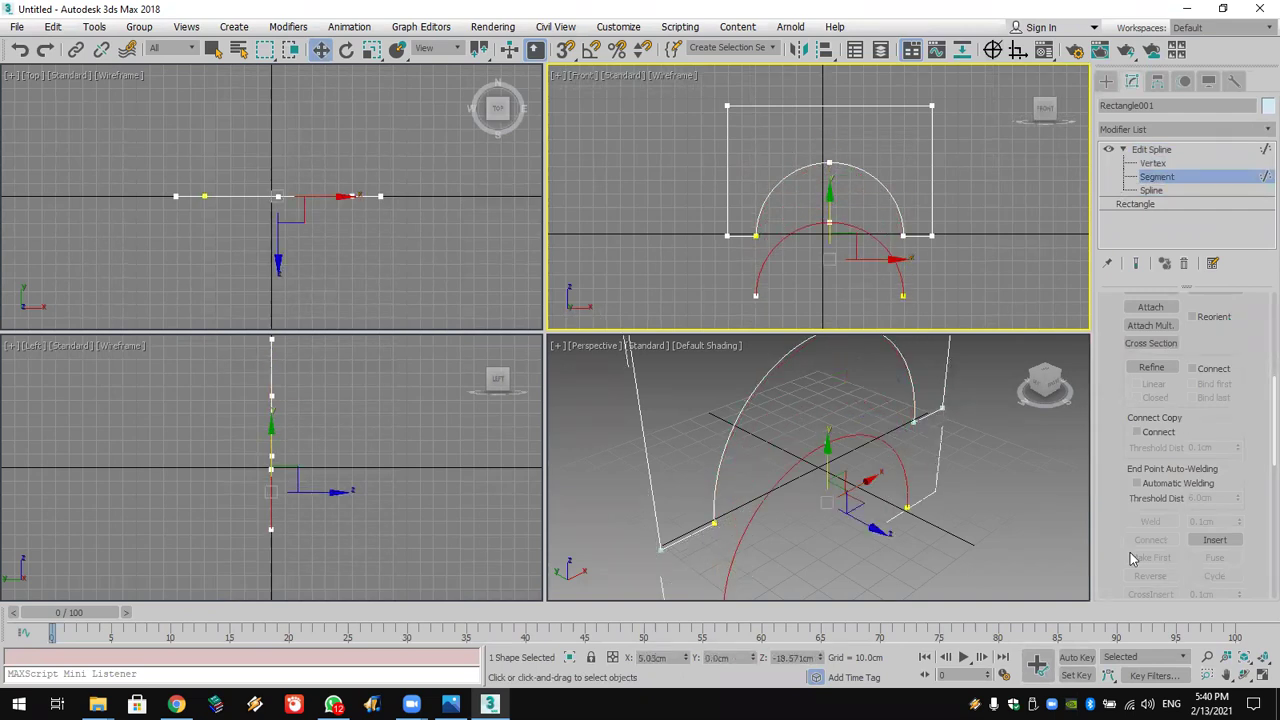
Step: Detach the copied arch spline as a separate shape named Shape001
scroll(1115, 558, "down", 4)
left_click(1151, 190)
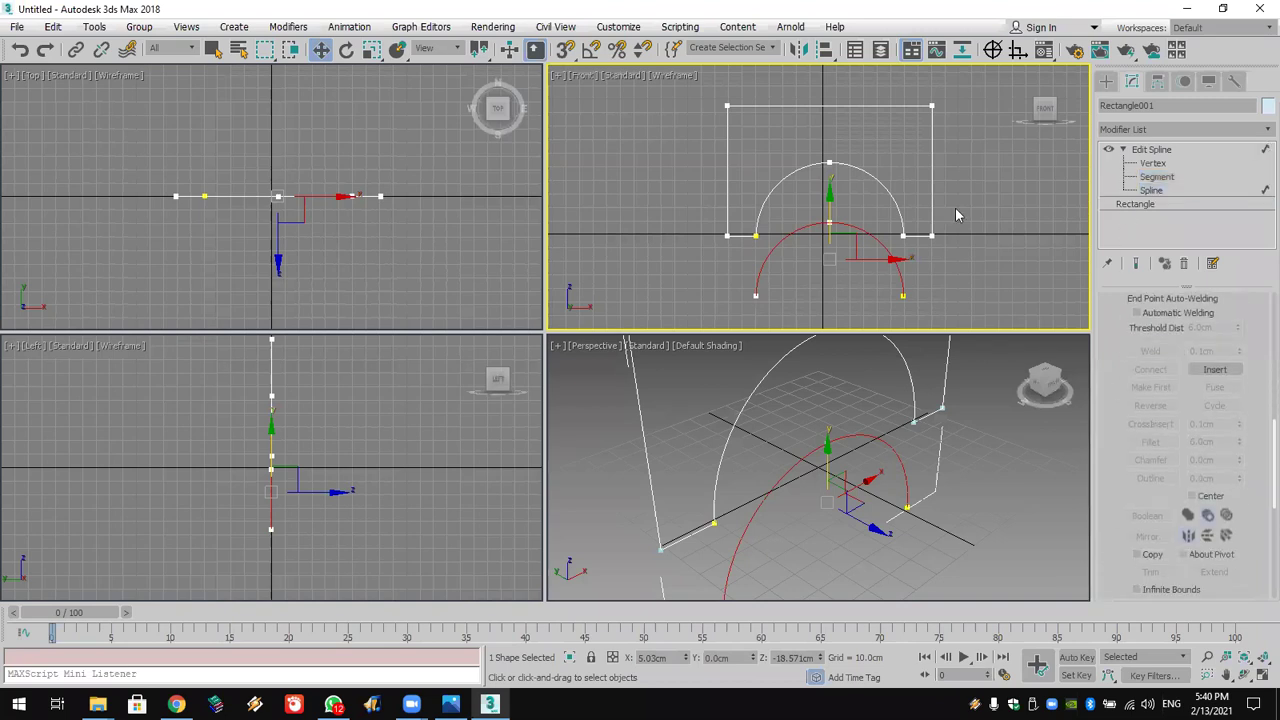
left_click(889, 247)
left_click_drag(1099, 492, 1106, 208)
left_click(1150, 477)
left_click(157, 91)
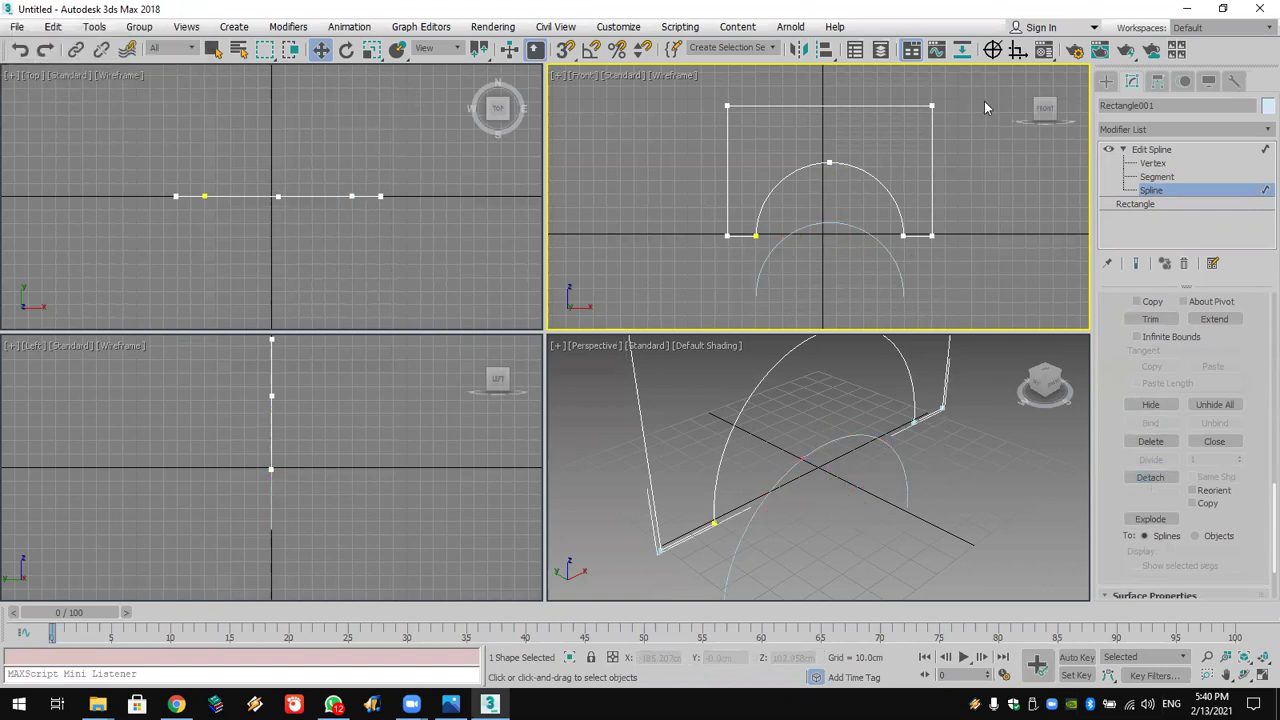
Step: Select the detached arch and outline its spline inward to form a closed curved band
left_click(1154, 151)
left_click(866, 240)
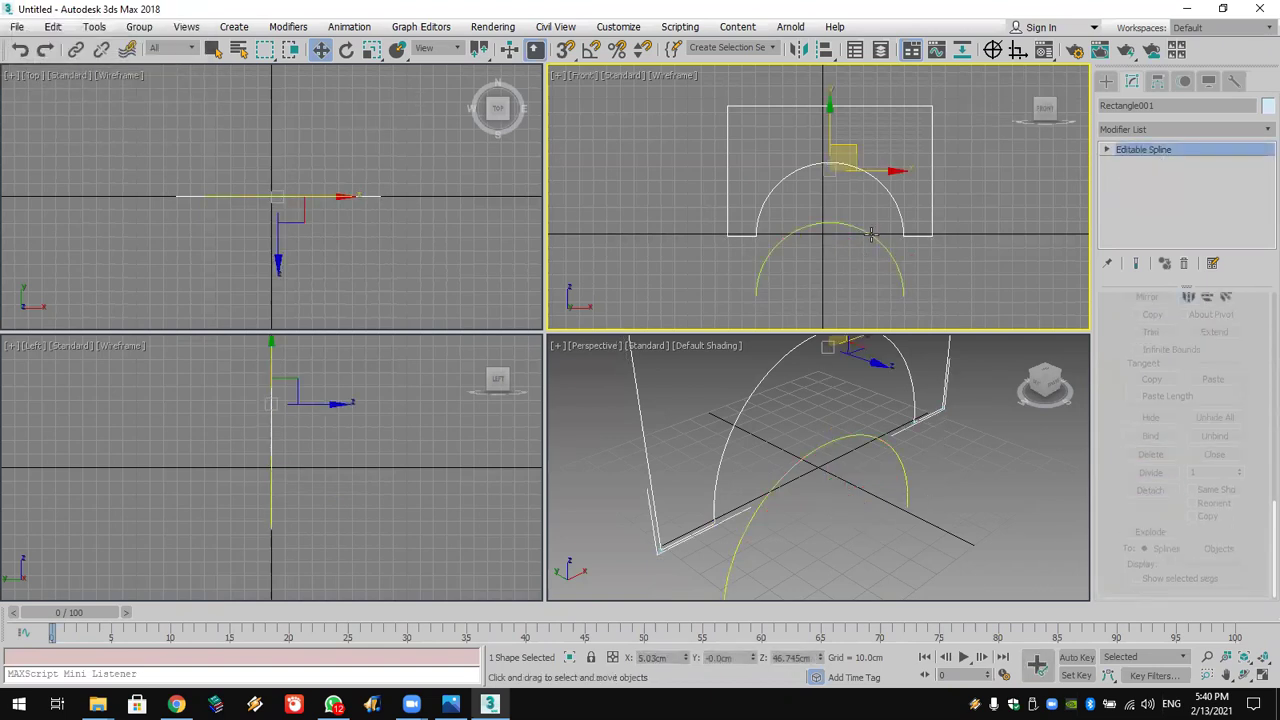
left_click(1106, 149)
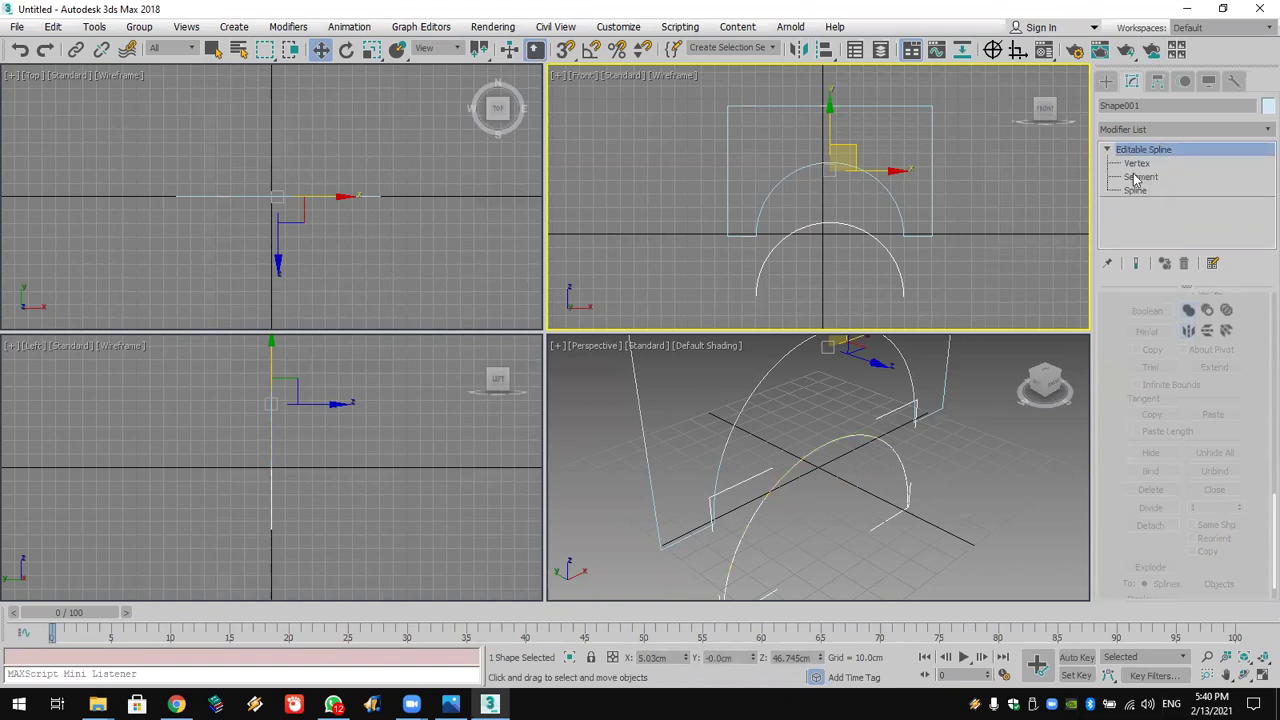
left_click(1135, 190)
scroll(1122, 437, "up", 5)
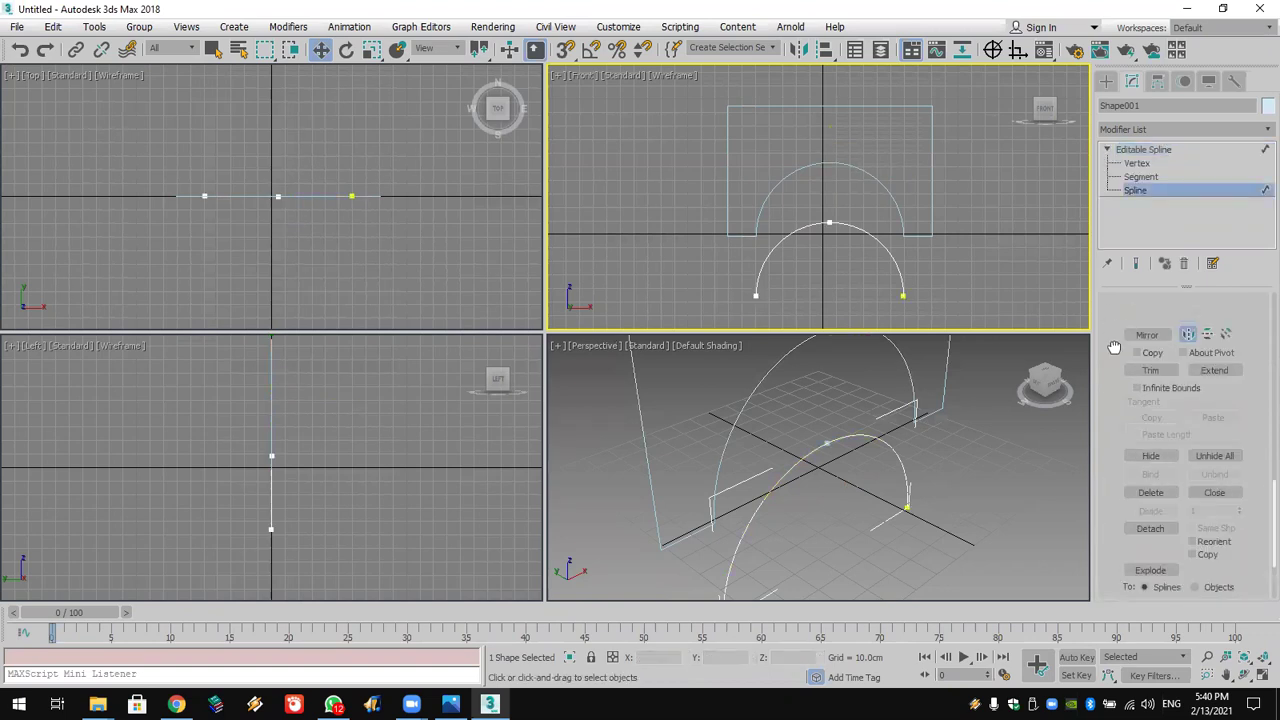
left_click(1150, 433)
left_click_drag(891, 259, 893, 253)
left_click_drag(896, 233, 894, 236)
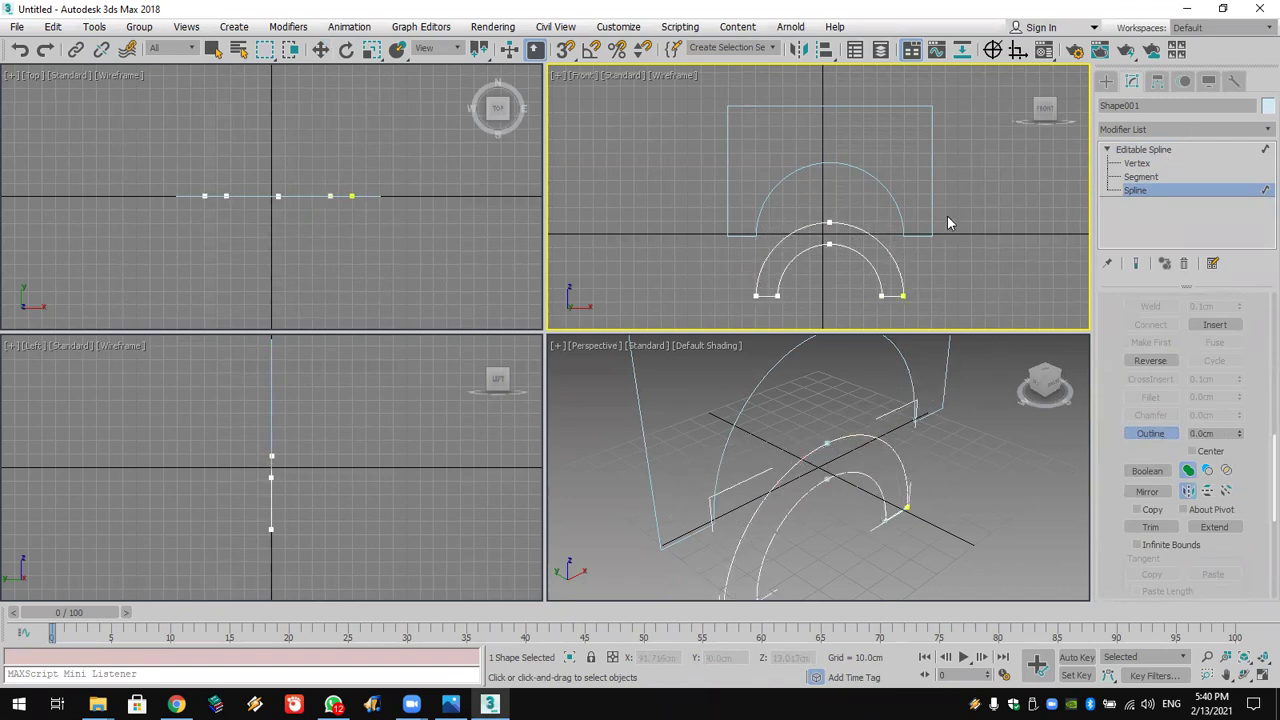
Step: Select the arched wall outline and apply an Extrude modifier with an amount of 44 cm
left_click(1106, 80)
left_click(932, 150)
key("w")
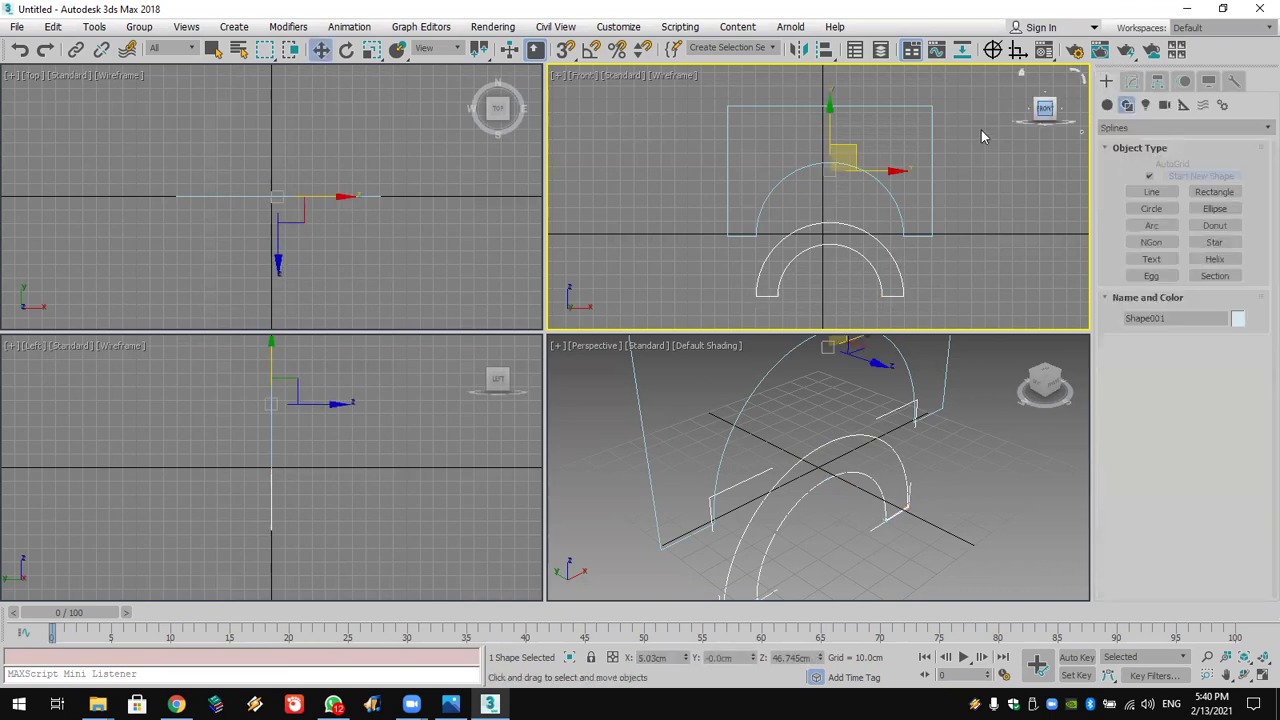
left_click(1129, 82)
key("e")
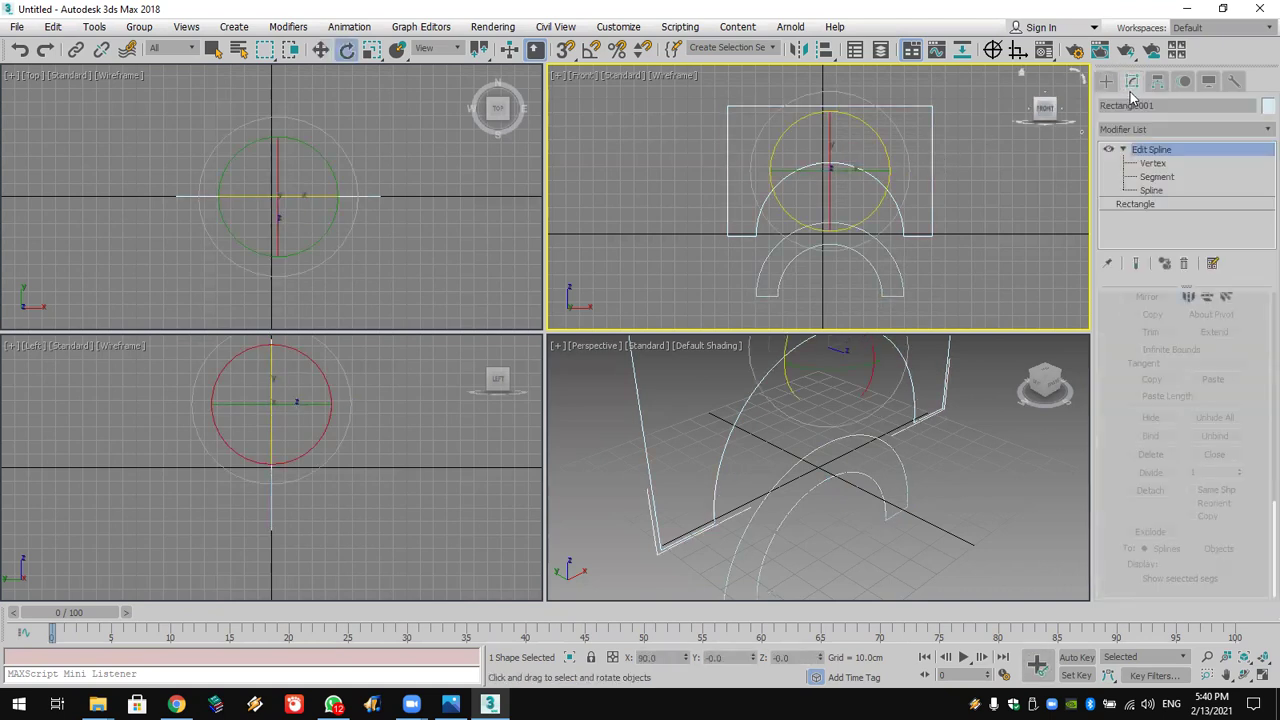
left_click(1144, 133)
key("e")
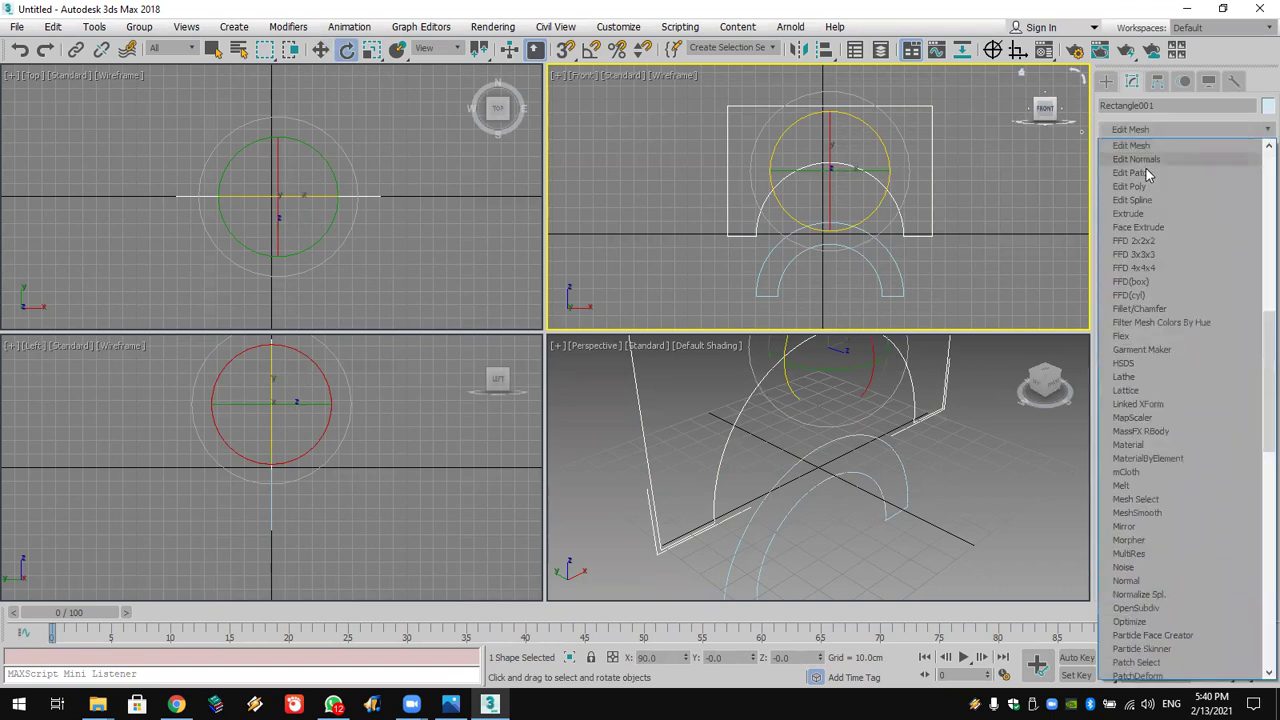
left_click(1147, 214)
left_click_drag(1227, 321, 1229, 255)
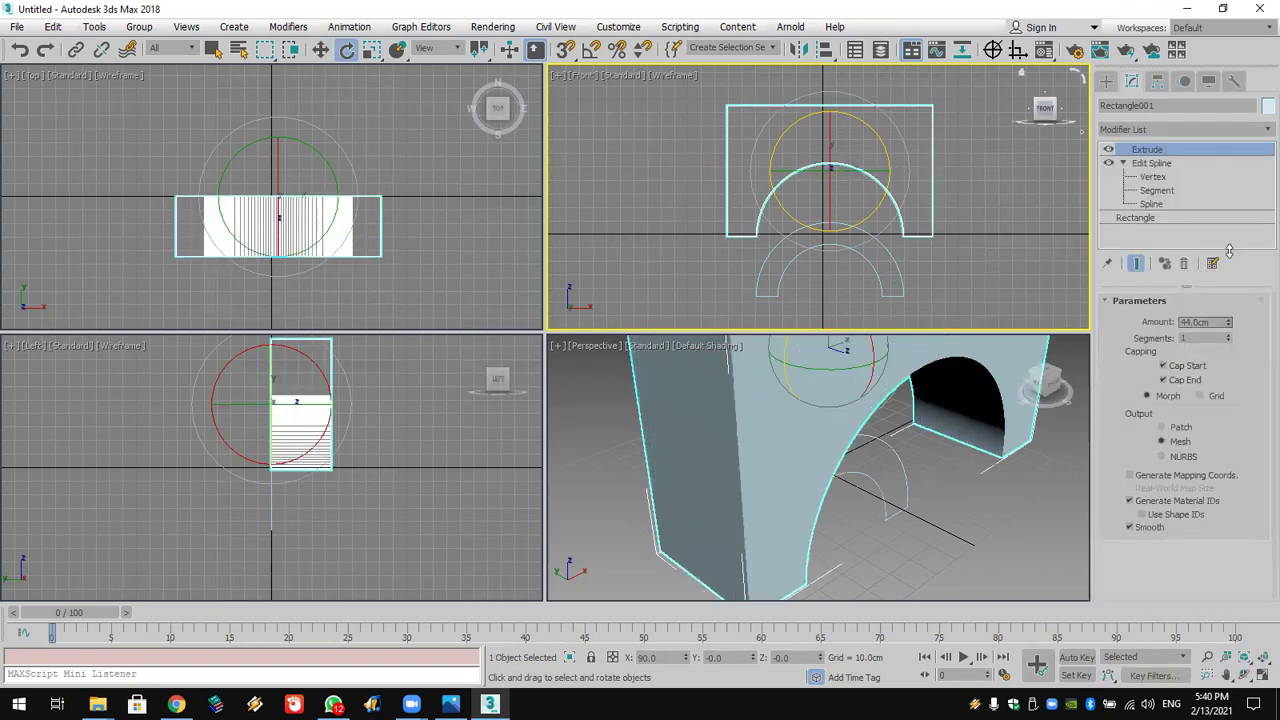
Step: Change the extruded wall's object colour to a pale yellow
left_click(1268, 106)
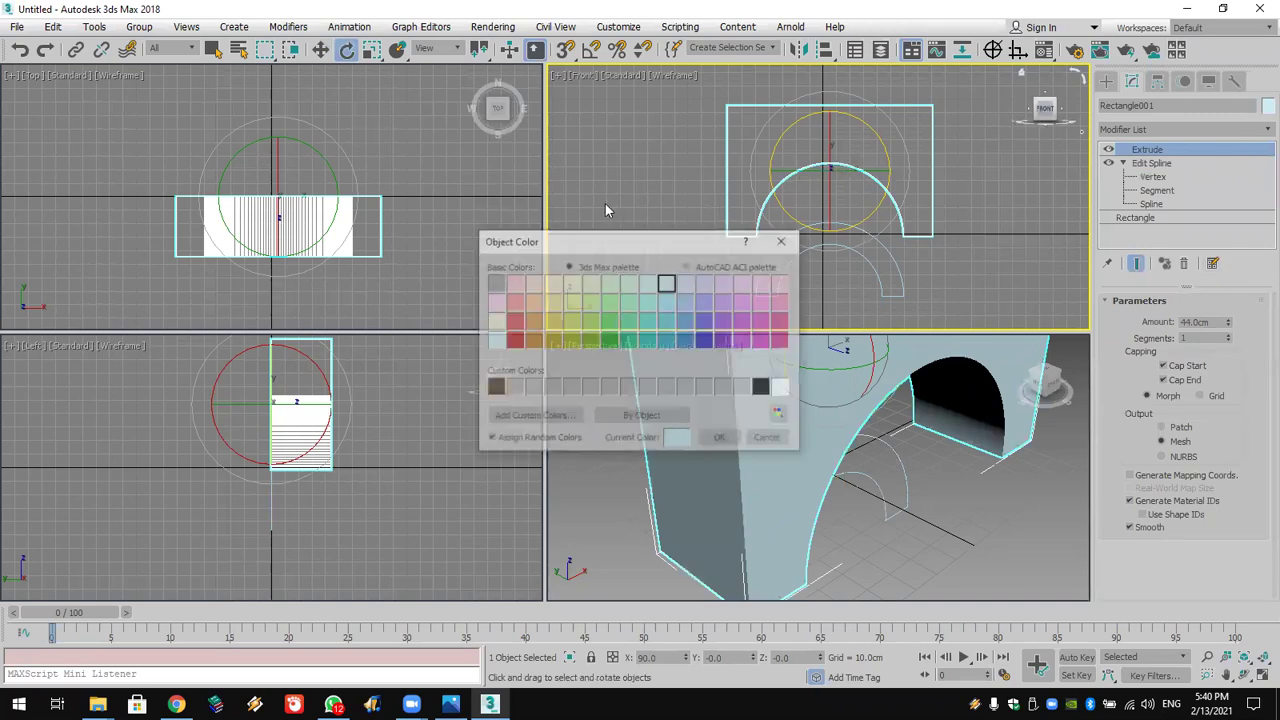
left_click(552, 284)
left_click(720, 439)
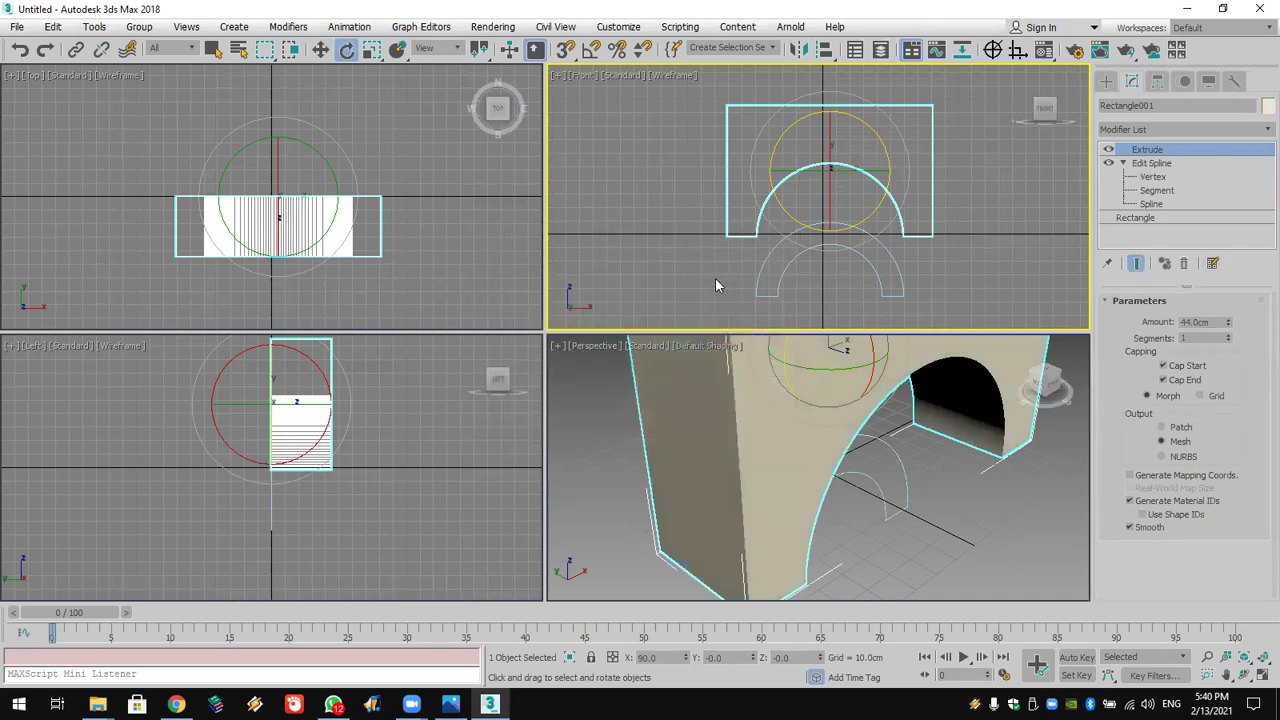
Step: Give the detached arch band a white object colour and extrude it 44 cm
left_click(784, 268)
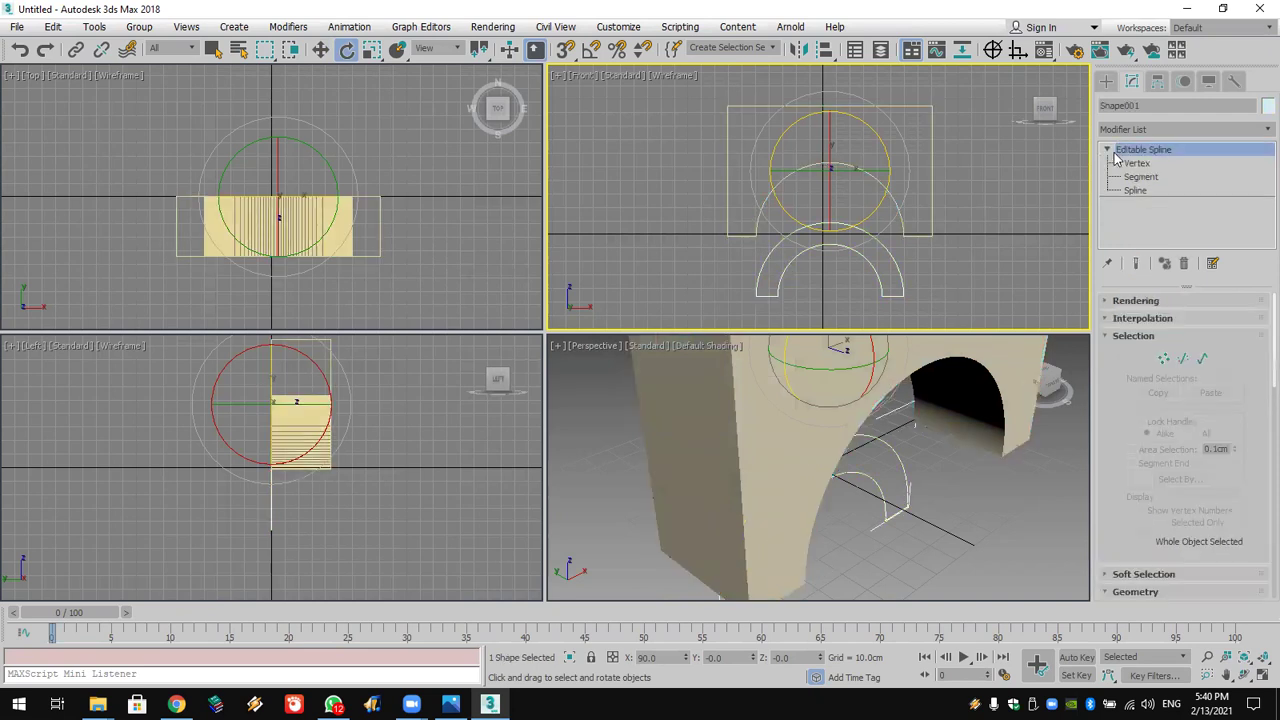
left_click(1268, 106)
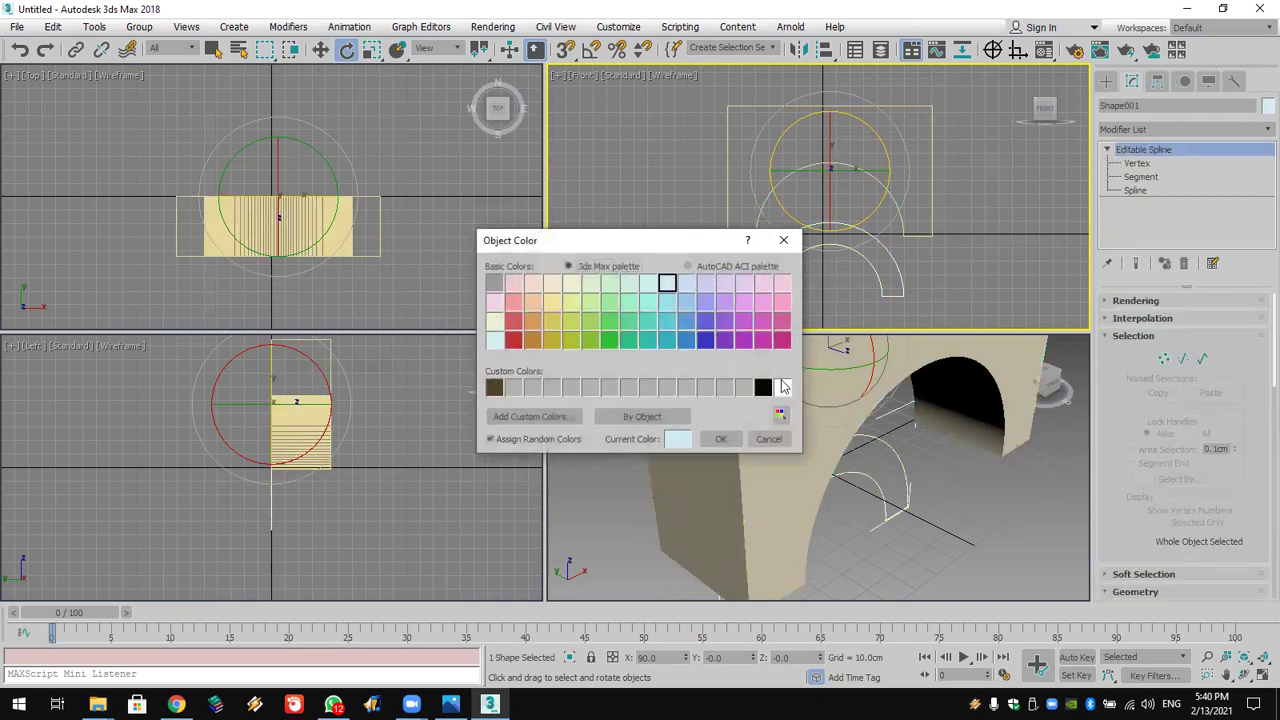
left_click(720, 439)
left_click(1152, 128)
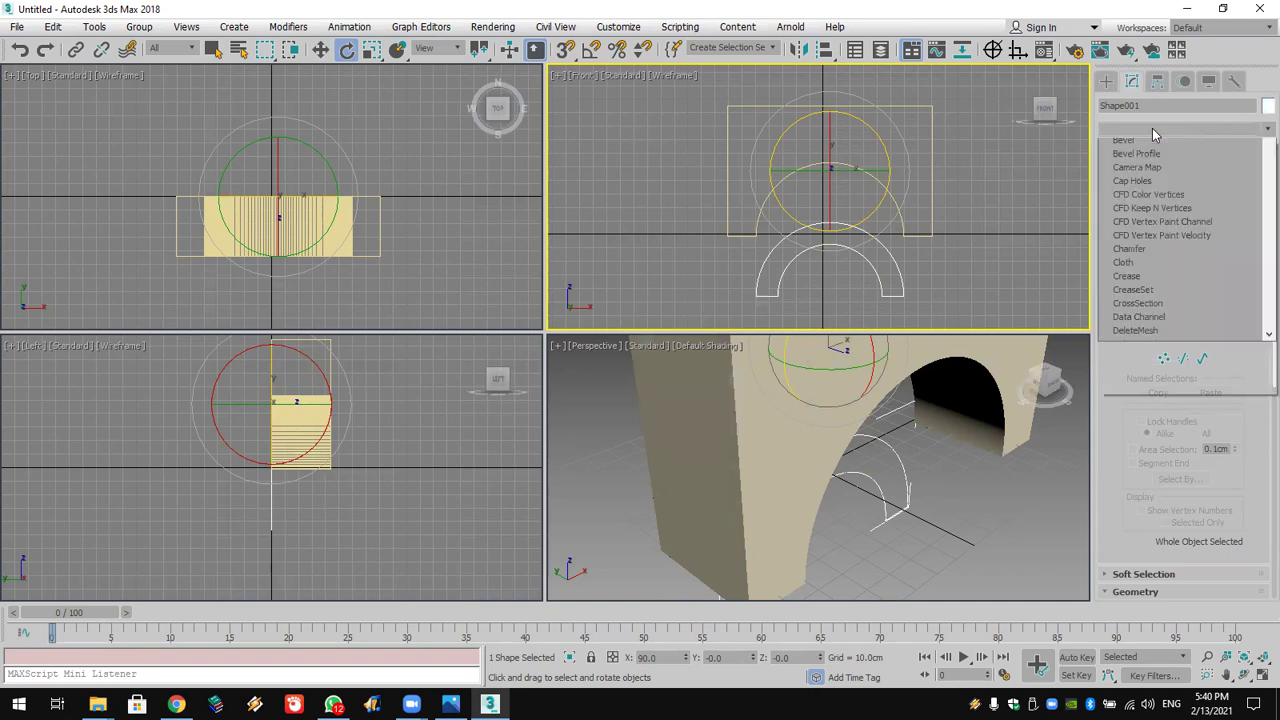
key("e")
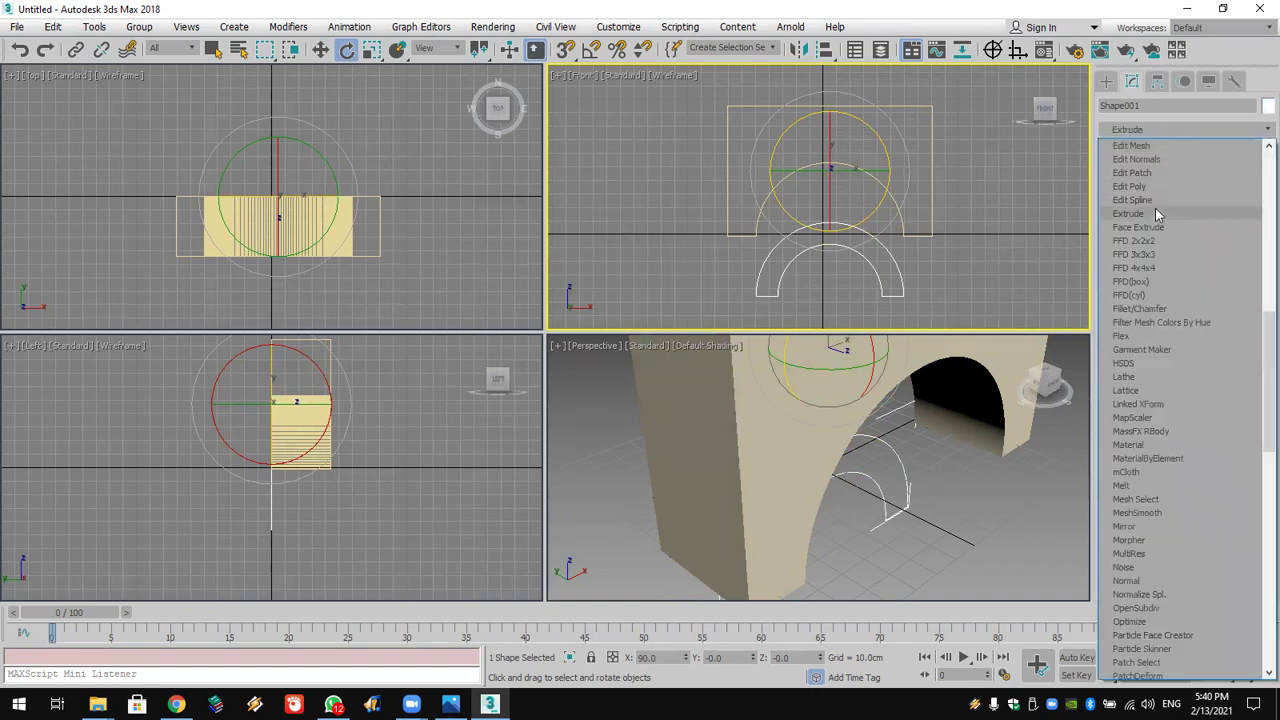
left_click(1155, 209)
Step: Turn on 3D snapping and move the white arch band up into the wall's arched opening in the front view
left_click(566, 49)
right_click(566, 49)
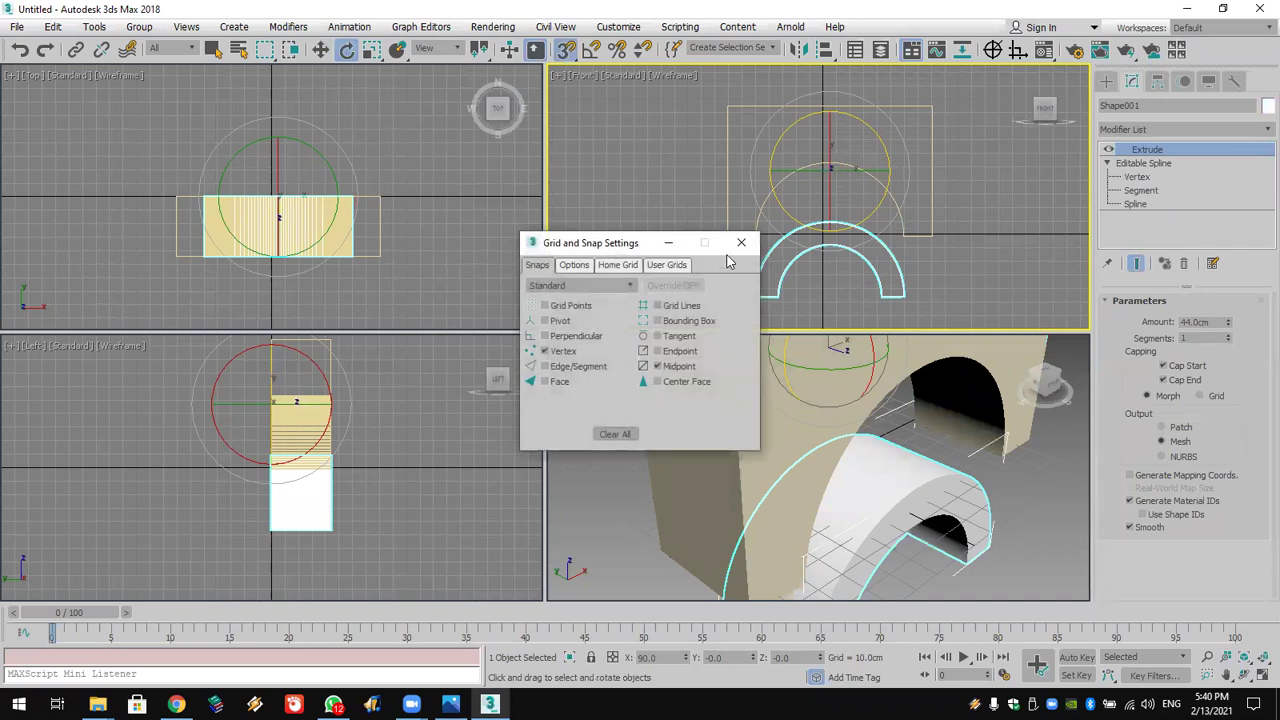
left_click(741, 243)
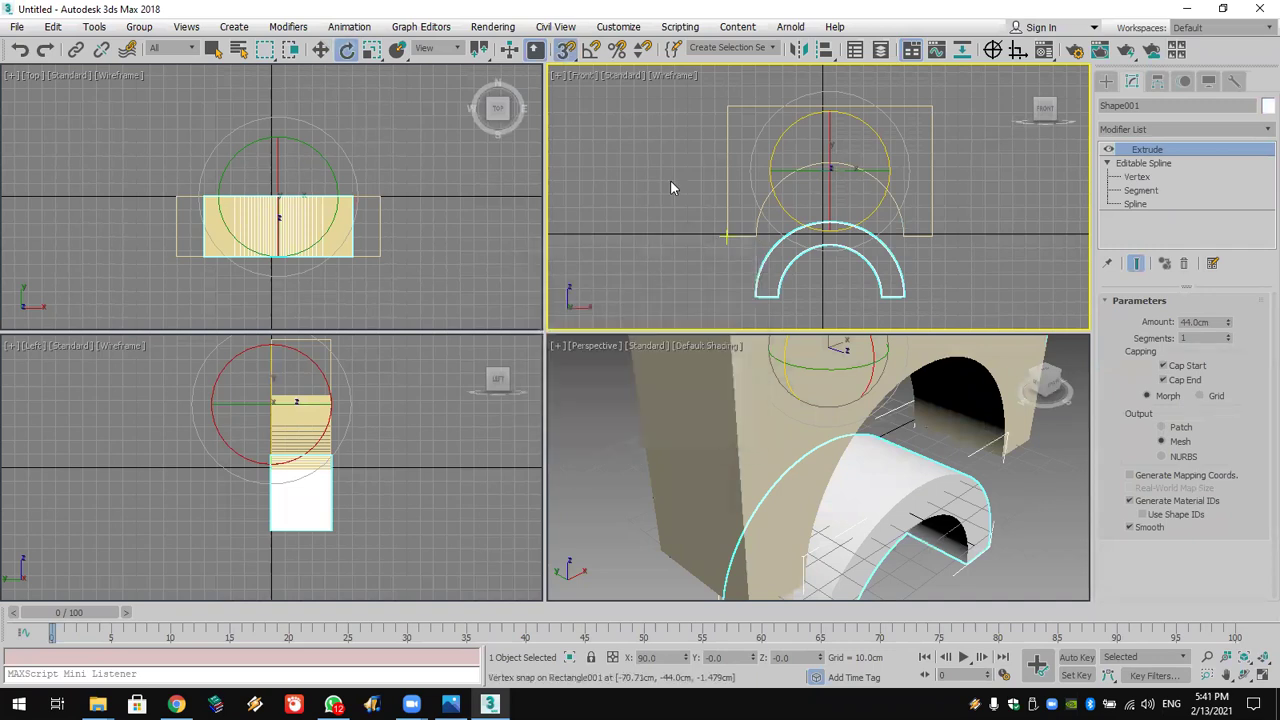
left_click(321, 49)
left_click_drag(820, 224, 830, 162)
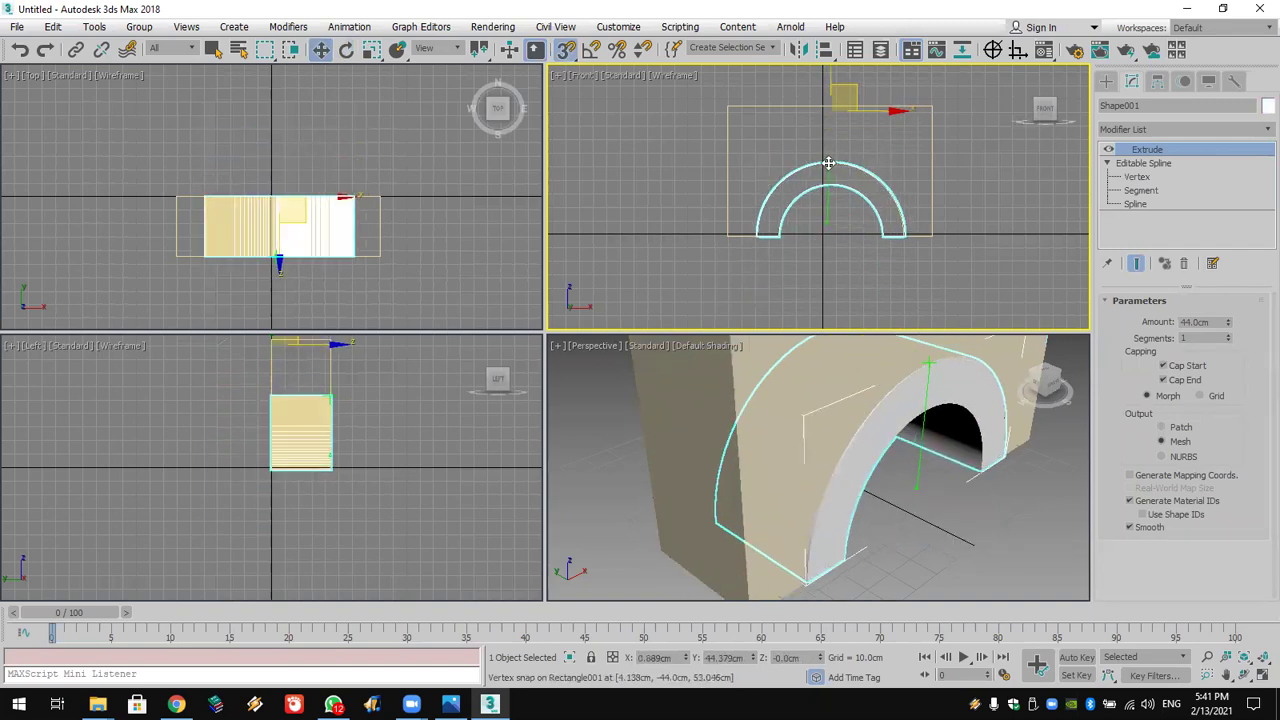
Step: Snap the arch band's outer lower corner onto the matching lower corner of the wall opening
scroll(829, 168, "up", 5)
scroll(716, 241, "up", 6)
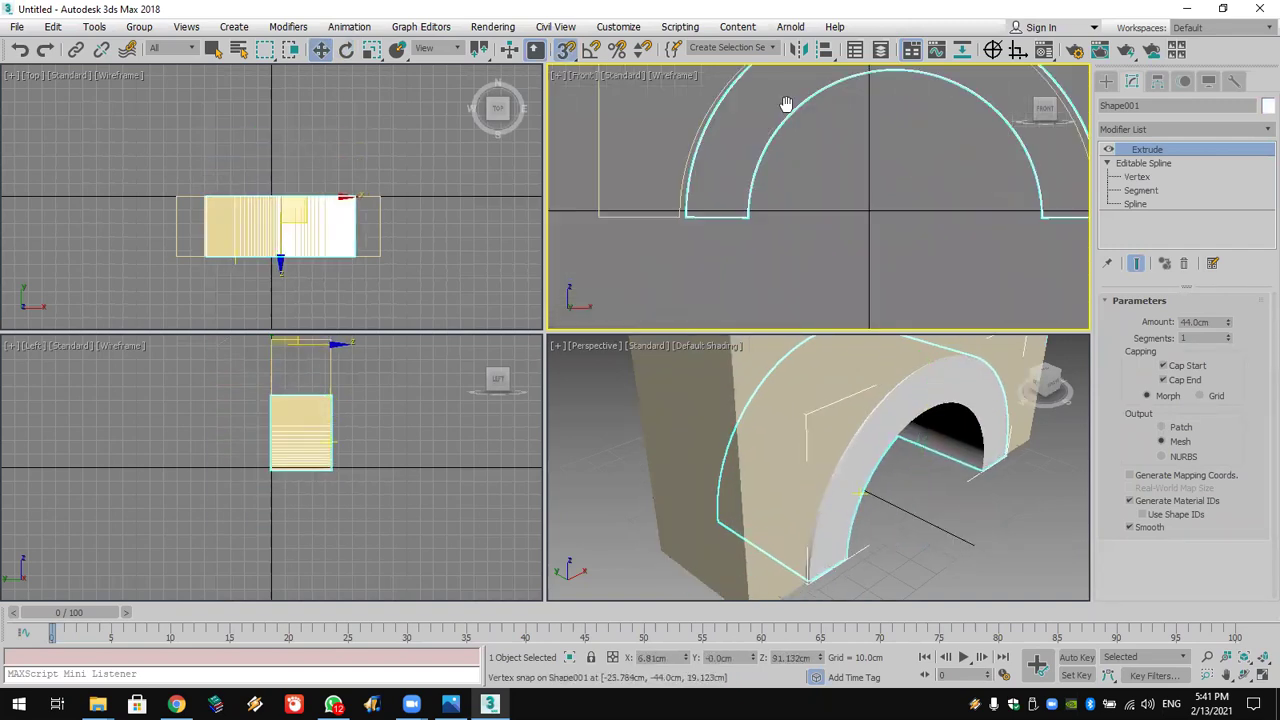
left_click_drag(703, 231, 668, 232)
scroll(775, 189, "down", 3)
middle_click_drag(775, 189, 742, 245)
scroll(750, 247, "down", 5)
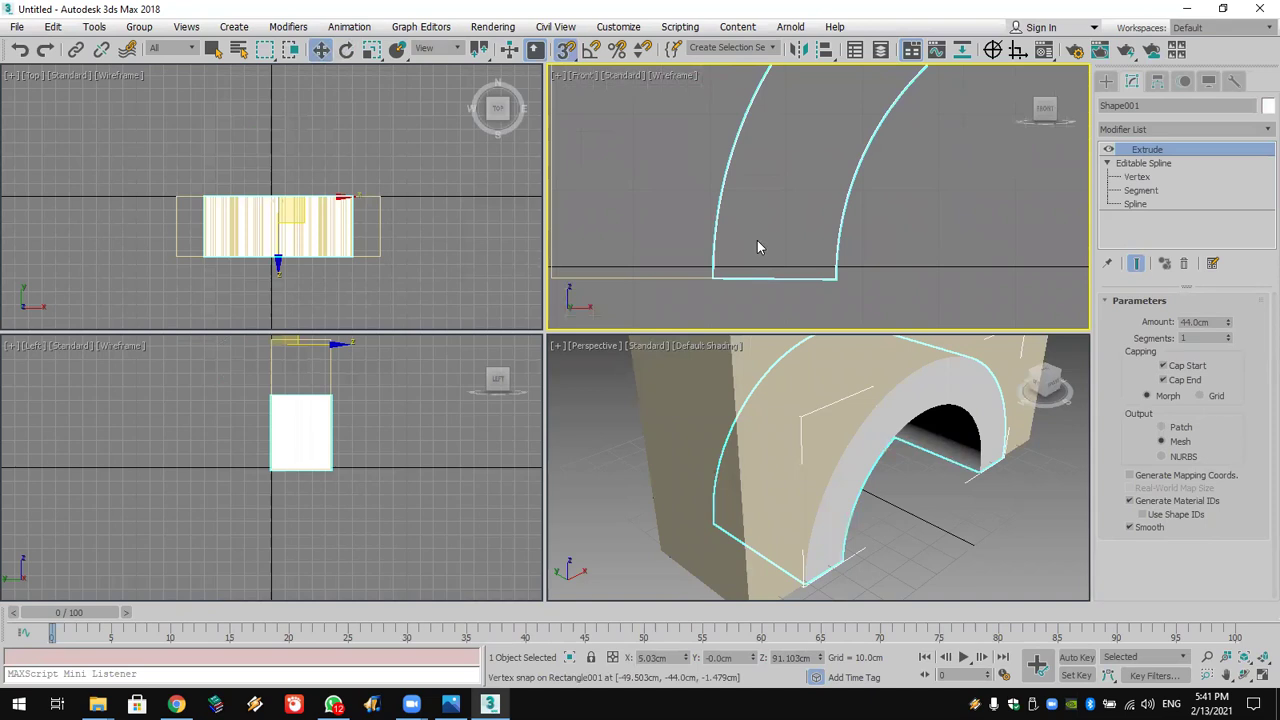
scroll(810, 234, "up", 3)
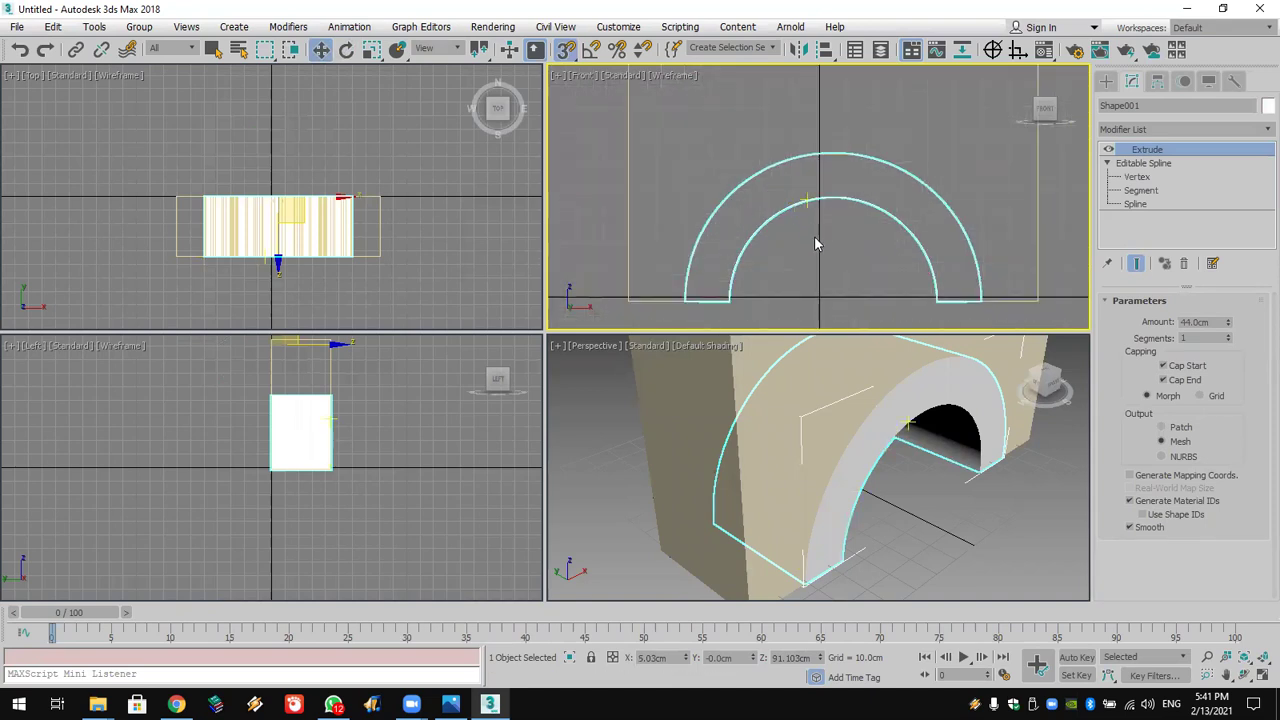
Step: Set the arch band's Extrude amount to 47 cm so that it projects in front of the wall
left_click_drag(1229, 329, 1225, 324)
middle_click_drag(1005, 415, 1210, 352, "alt")
left_click(1229, 319)
scroll(845, 245, "down", 5)
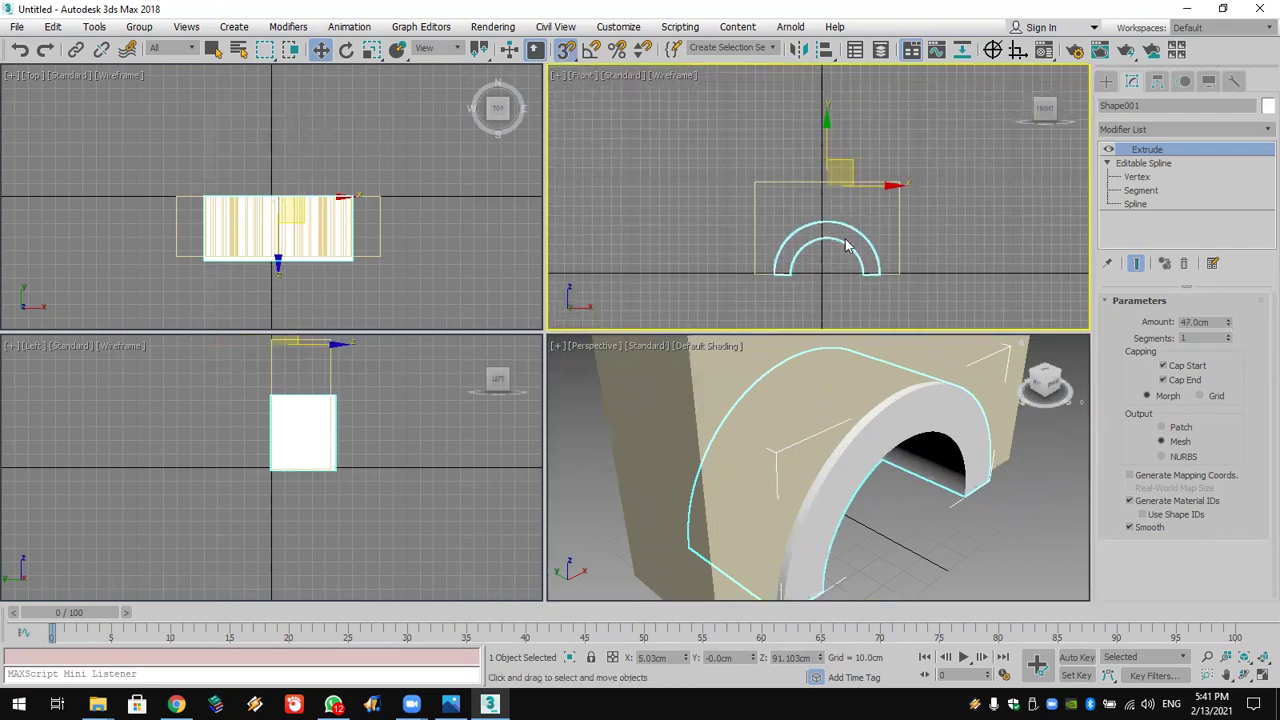
scroll(810, 135, "up", 5)
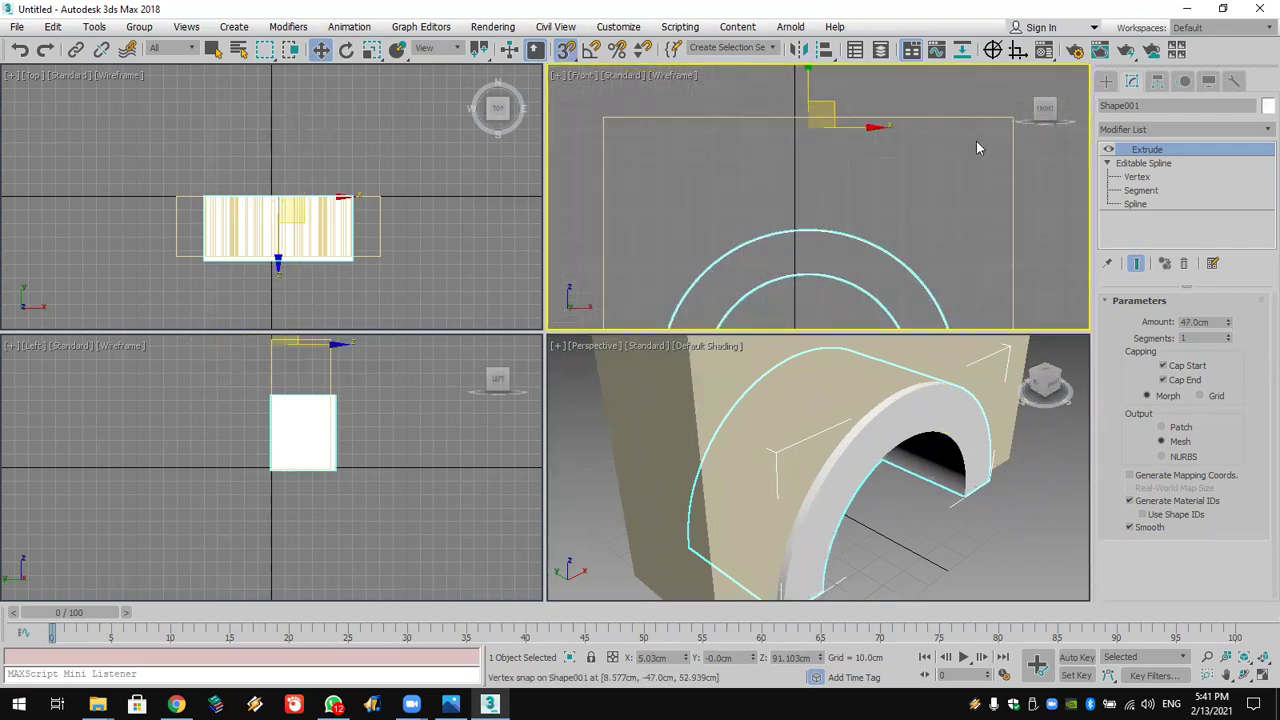
middle_click_drag(980, 140, 980, 166)
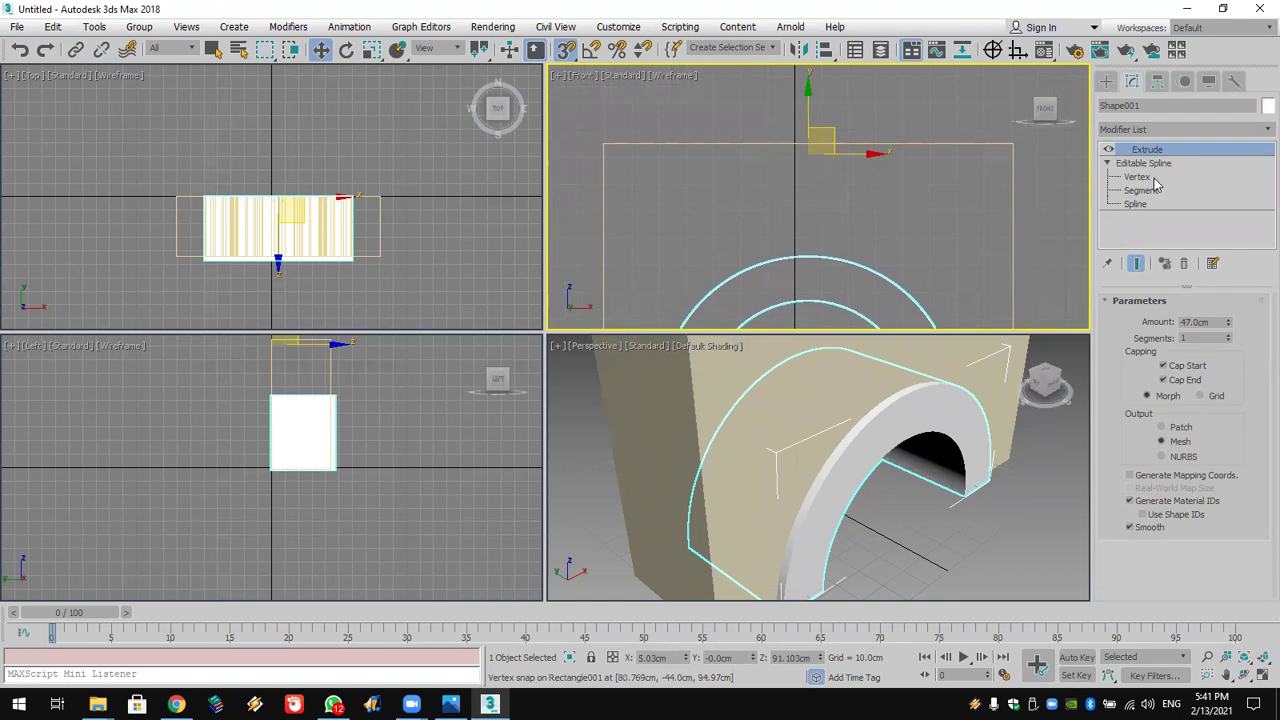
left_click(1149, 179)
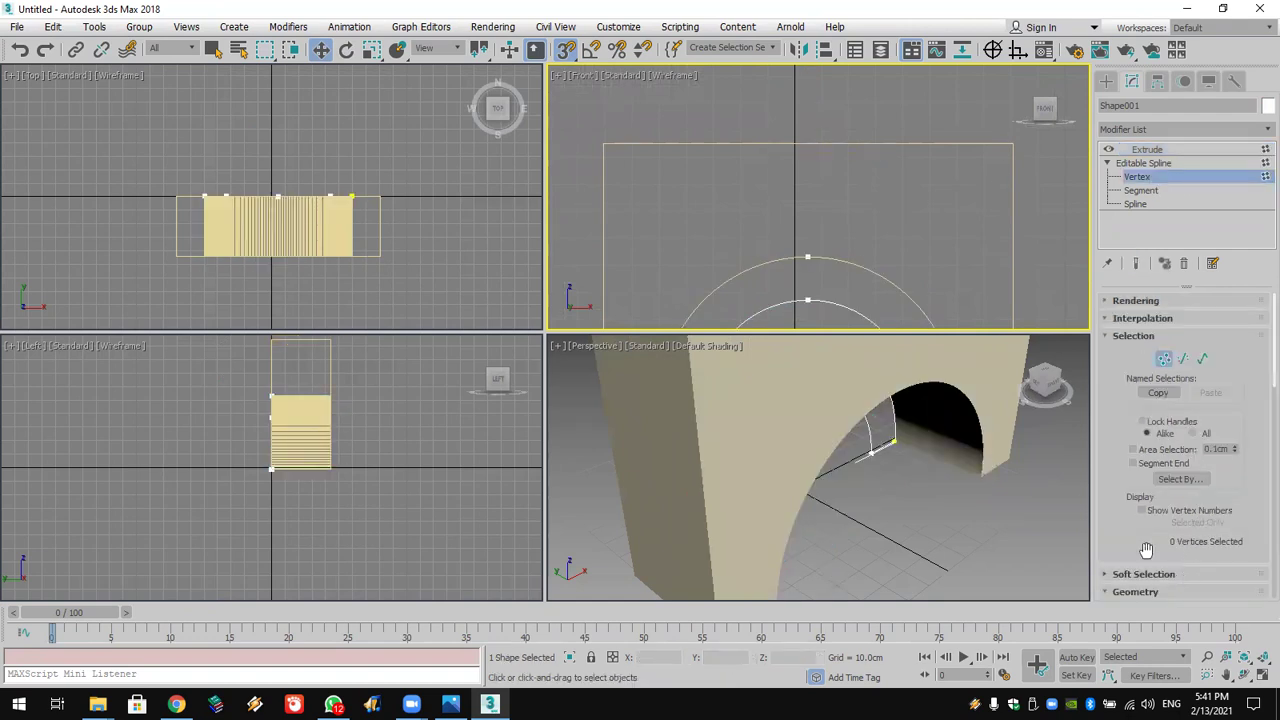
left_click_drag(1116, 543, 1118, 304)
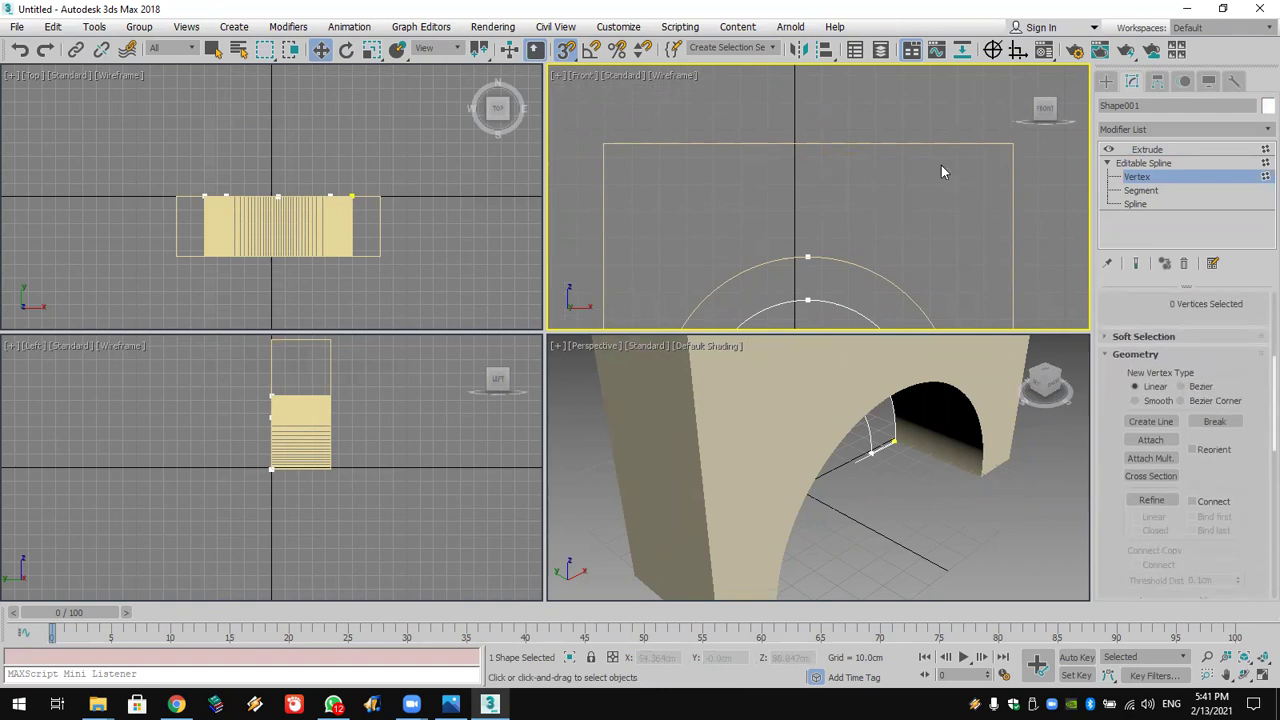
left_click(1161, 503)
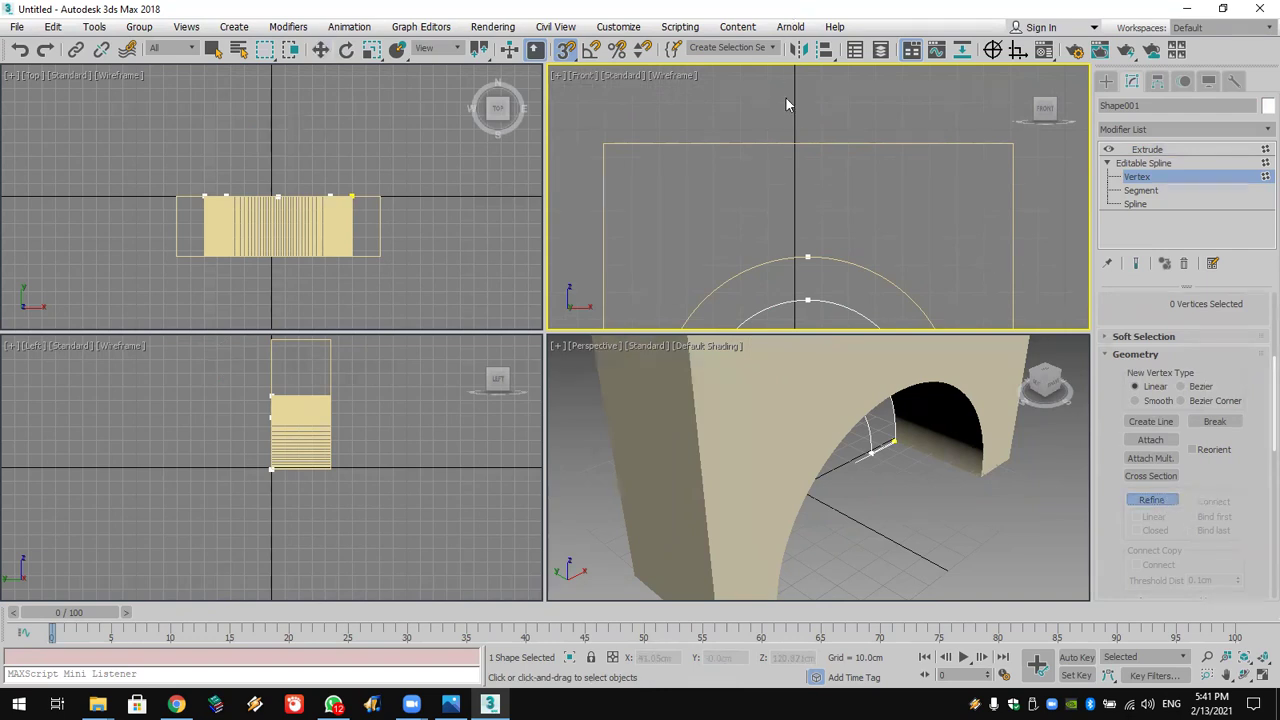
Step: Restrict the active snap types to Midpoint only
right_click(565, 49)
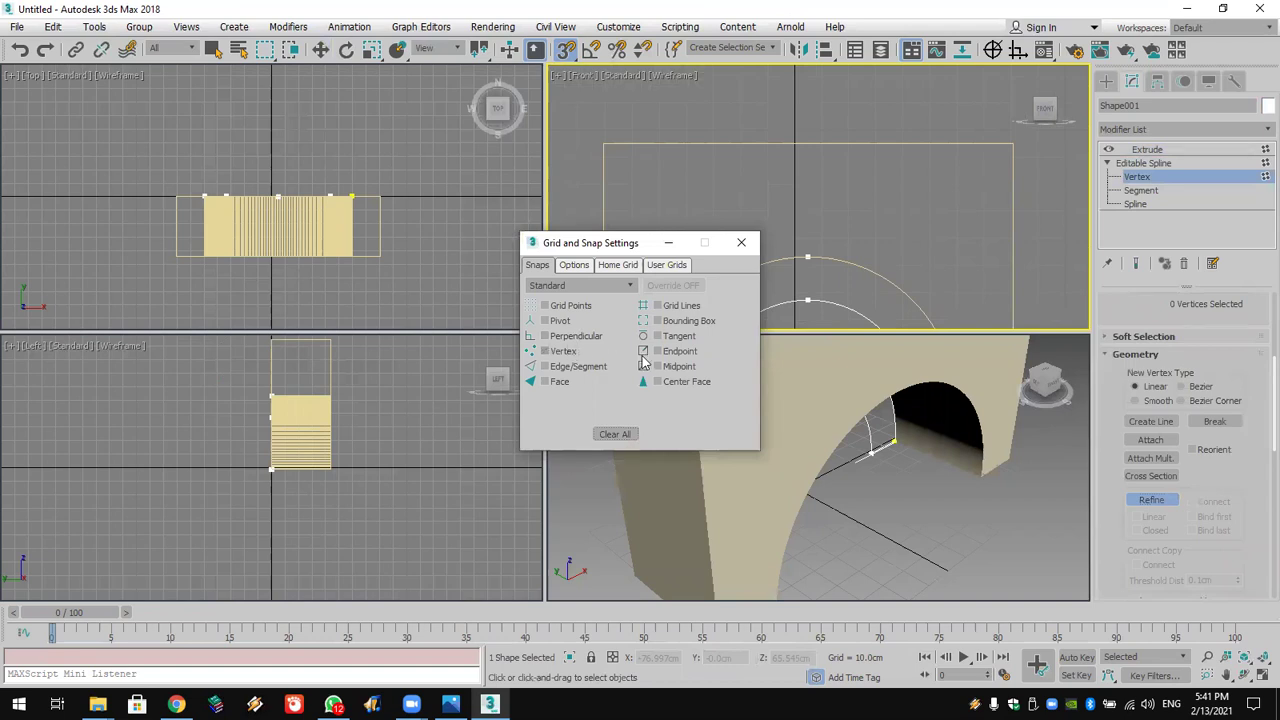
left_click(667, 368)
left_click(741, 242)
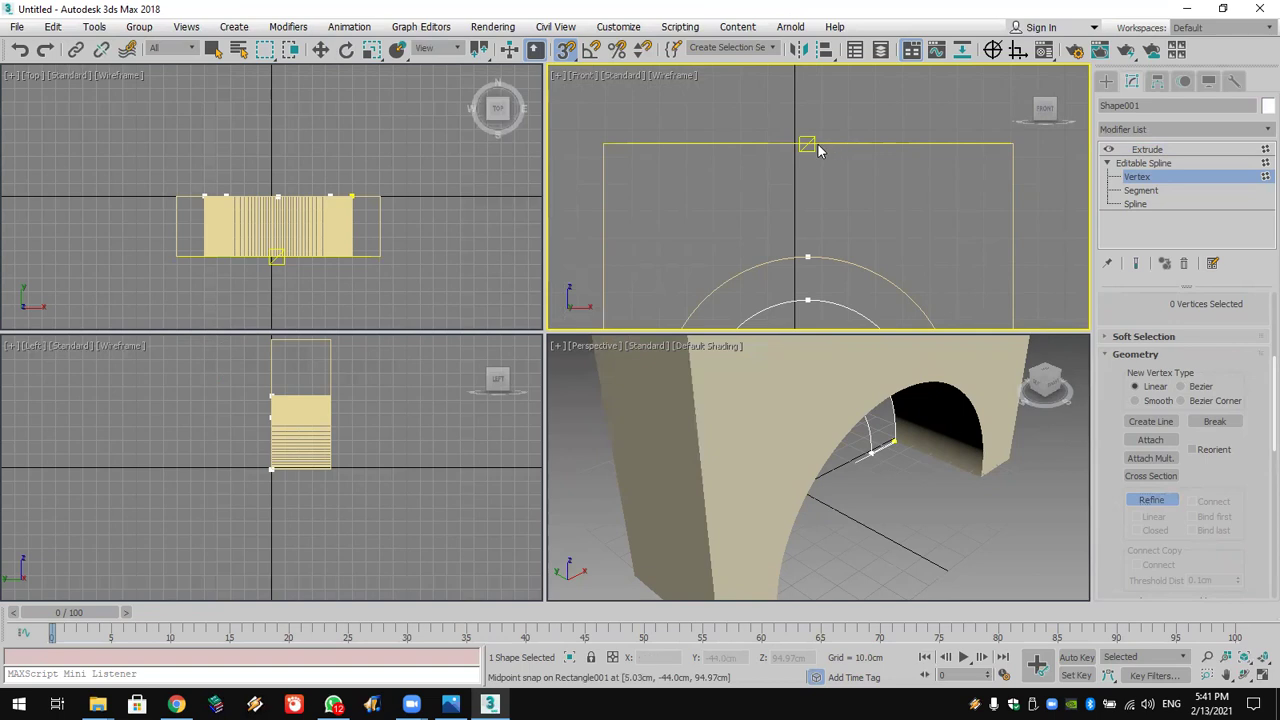
key("w")
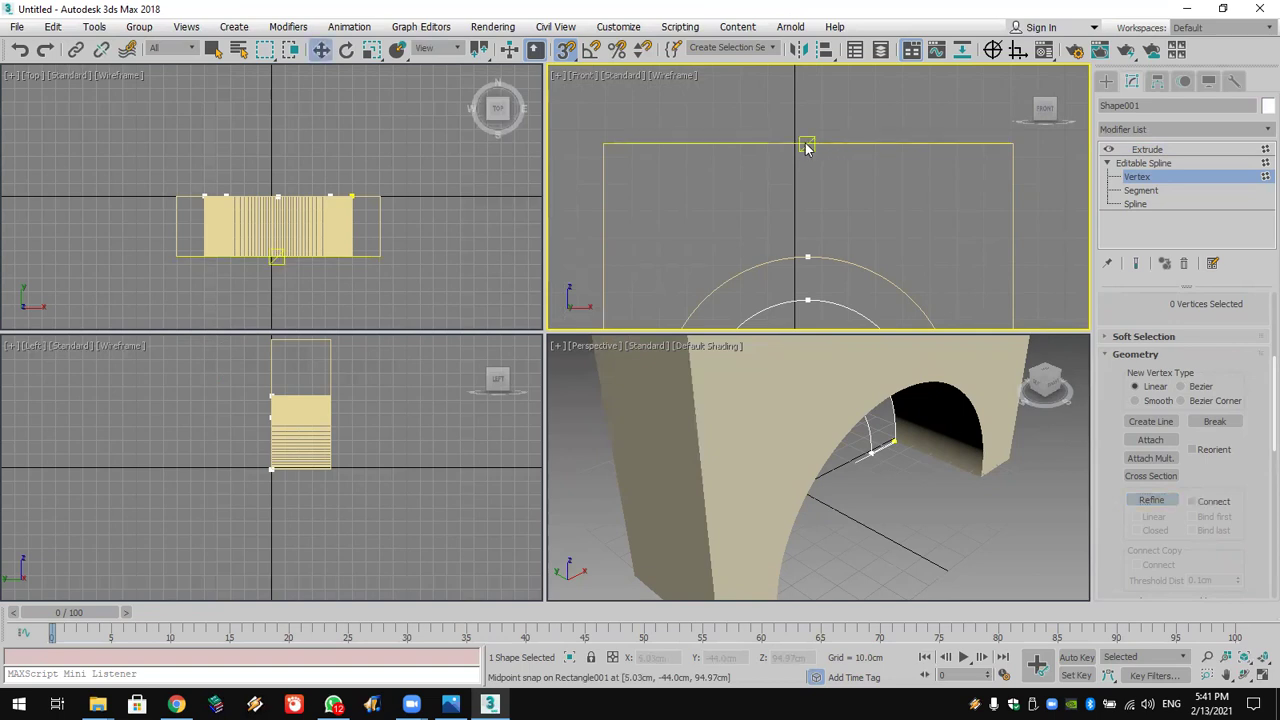
left_click(1152, 501)
left_click(1151, 500)
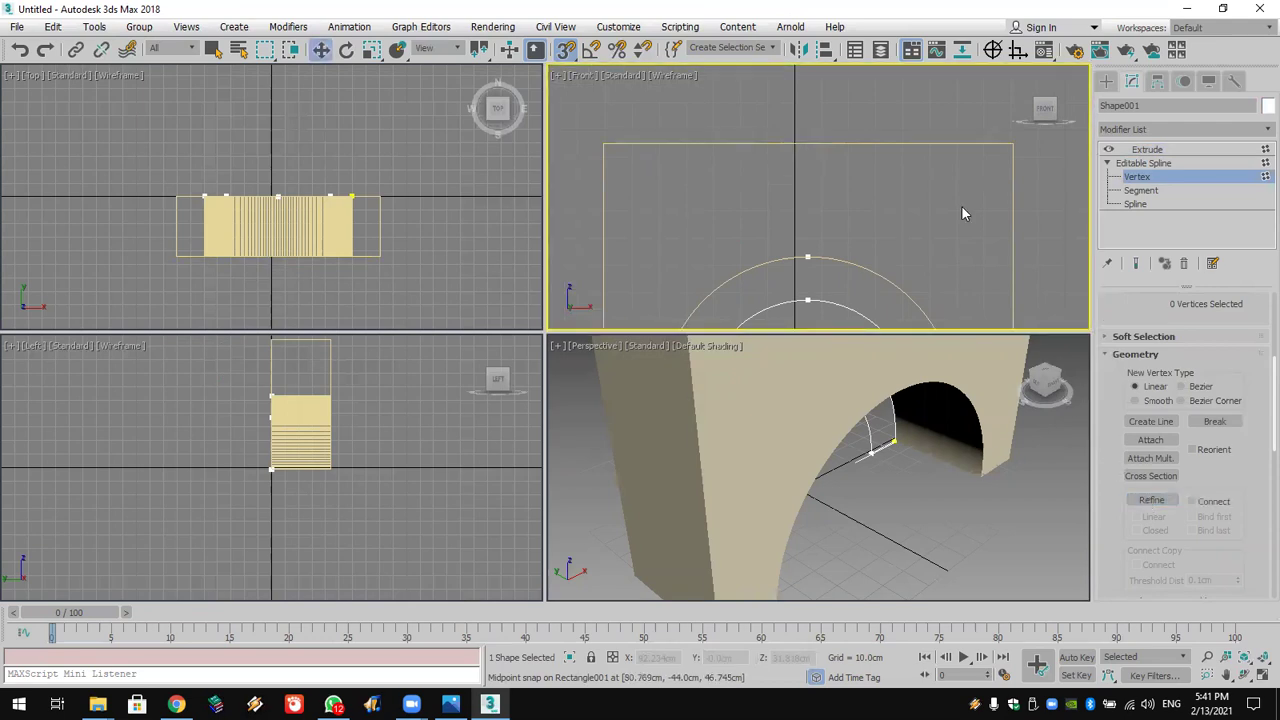
Step: Select the arched wall and activate Refine at the Vertex level of its Edit Spline modifier
middle_click_drag(950, 488, 946, 540, "alt")
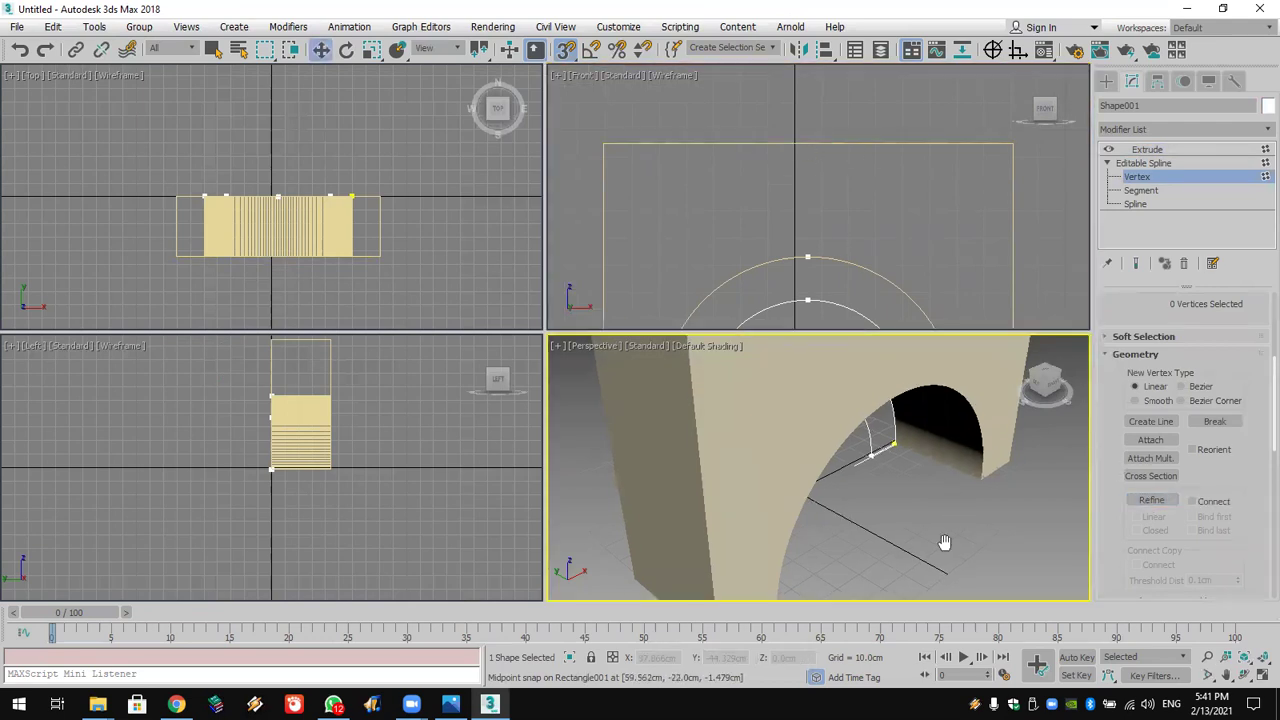
scroll(946, 540, "down", 5)
left_click(1106, 81)
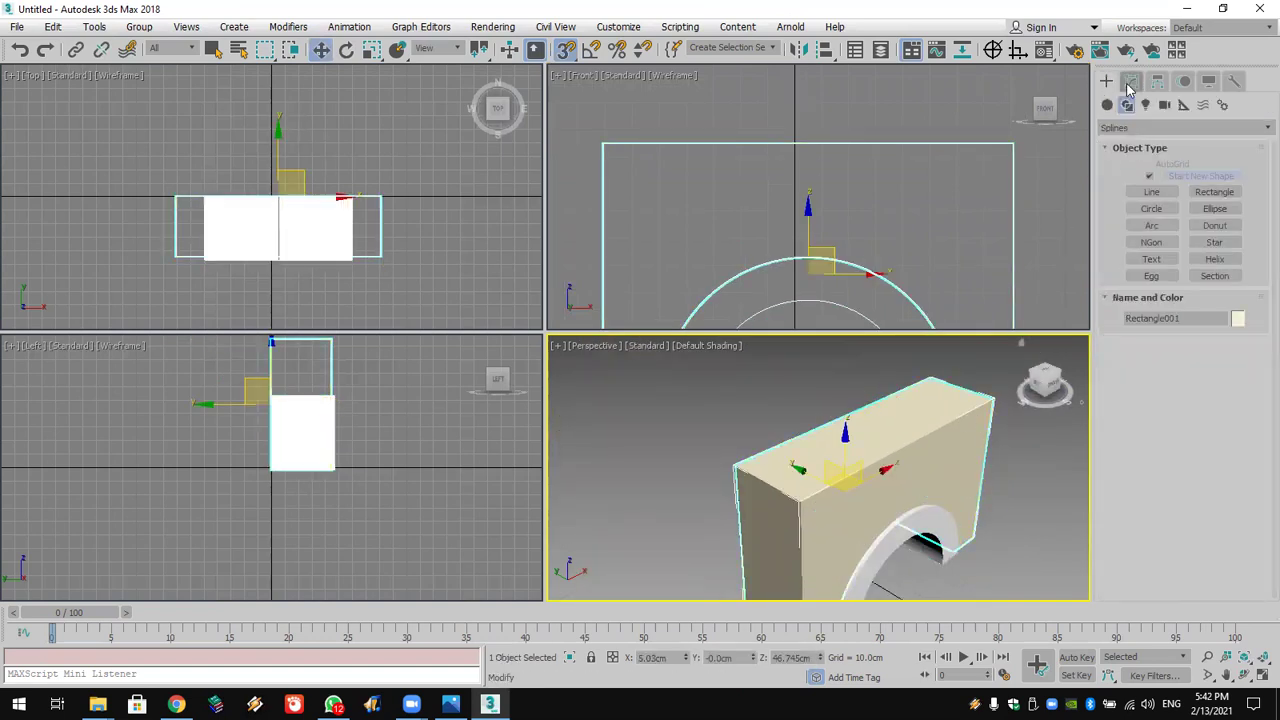
left_click(1132, 81)
left_click(1150, 178)
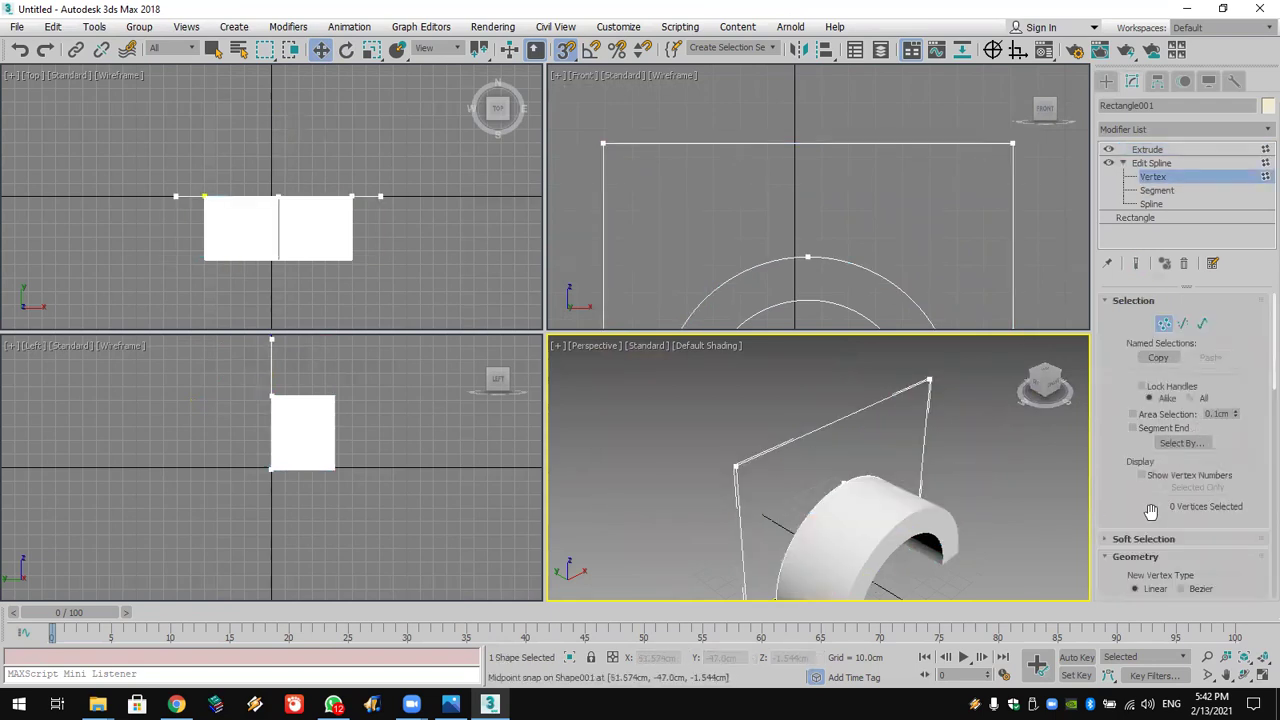
left_click_drag(1138, 512, 1138, 229)
left_click(1151, 433)
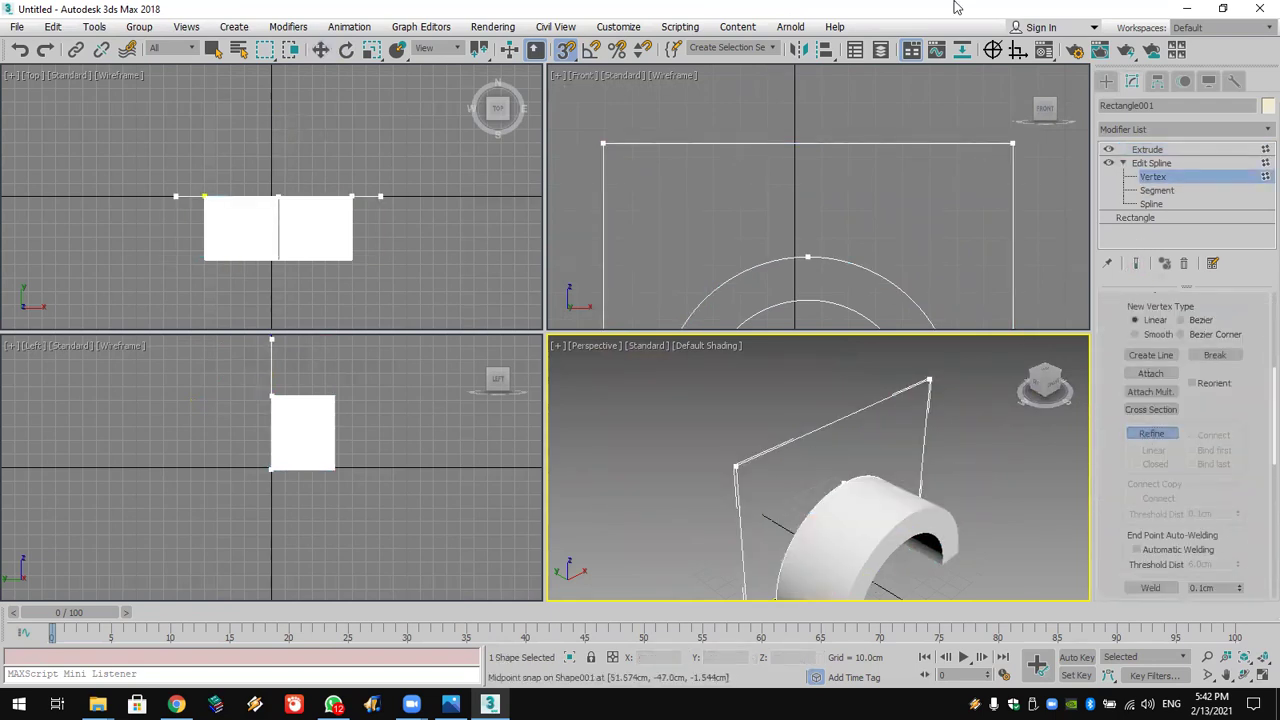
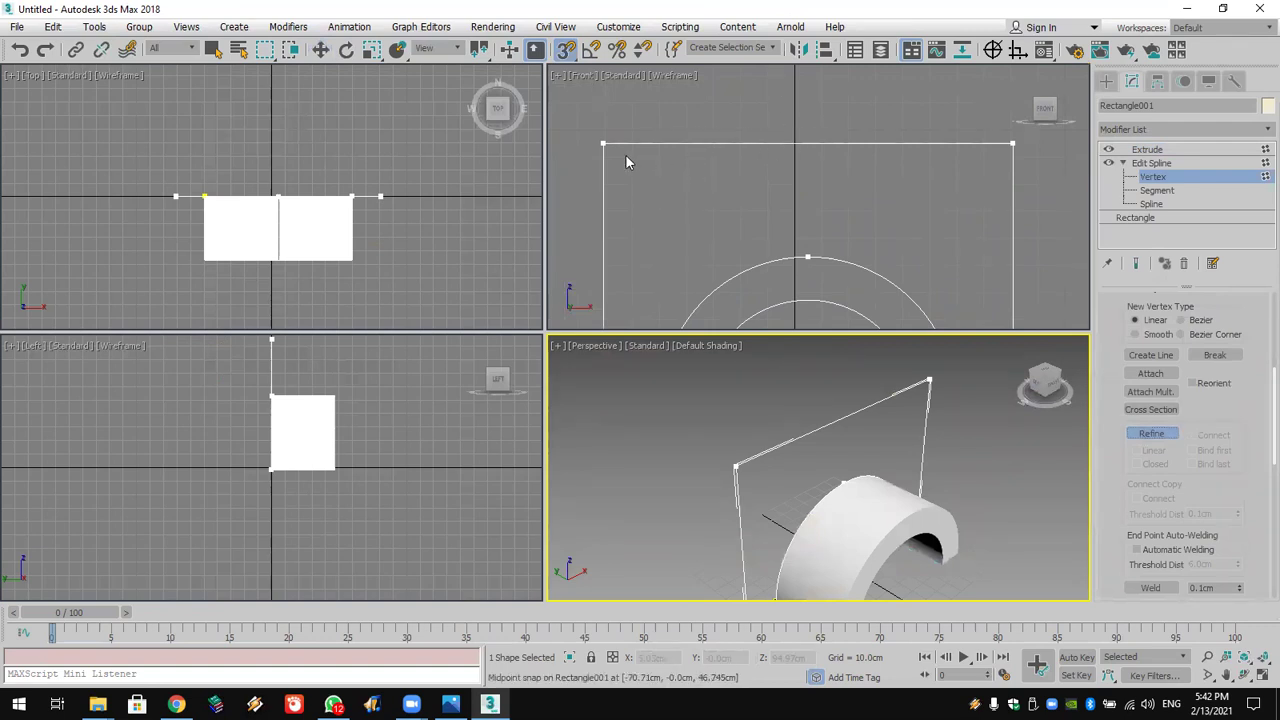
Step: Switch to 2.5D snapping and insert vertices at the midpoint of the wall's top edge and at the midpoints of both halves
left_click(566, 50)
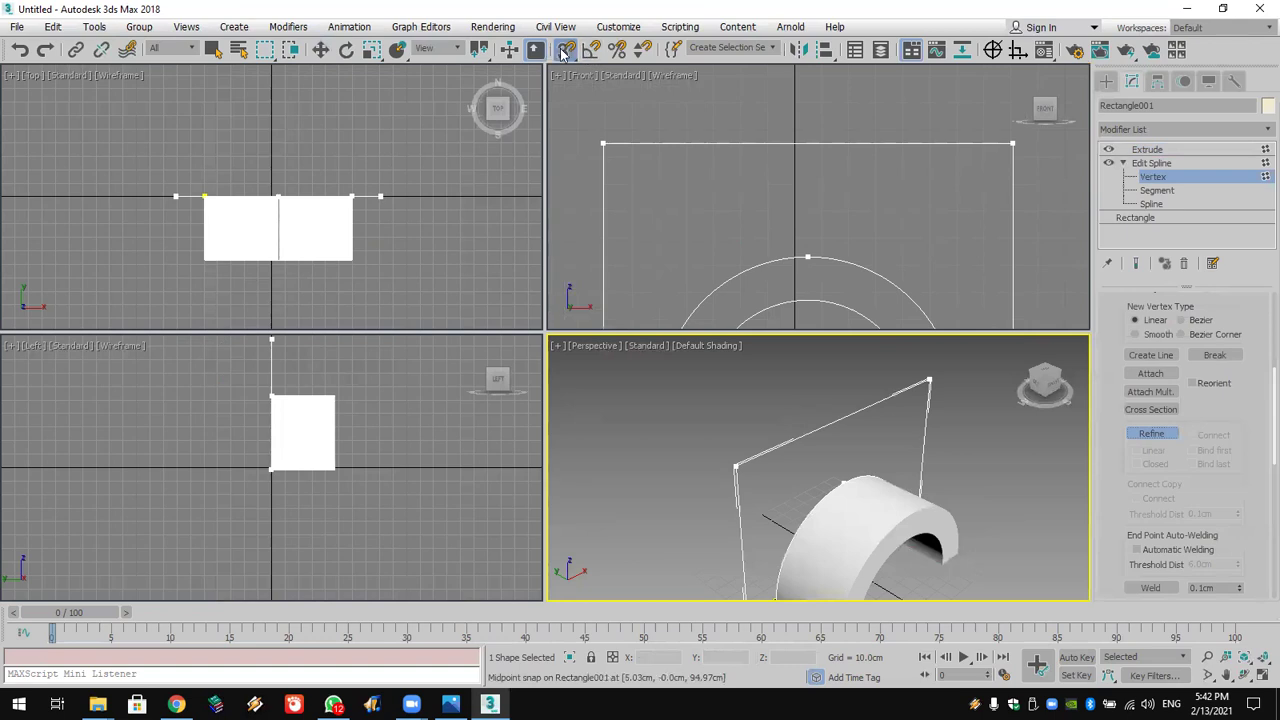
left_click_drag(565, 72, 566, 52)
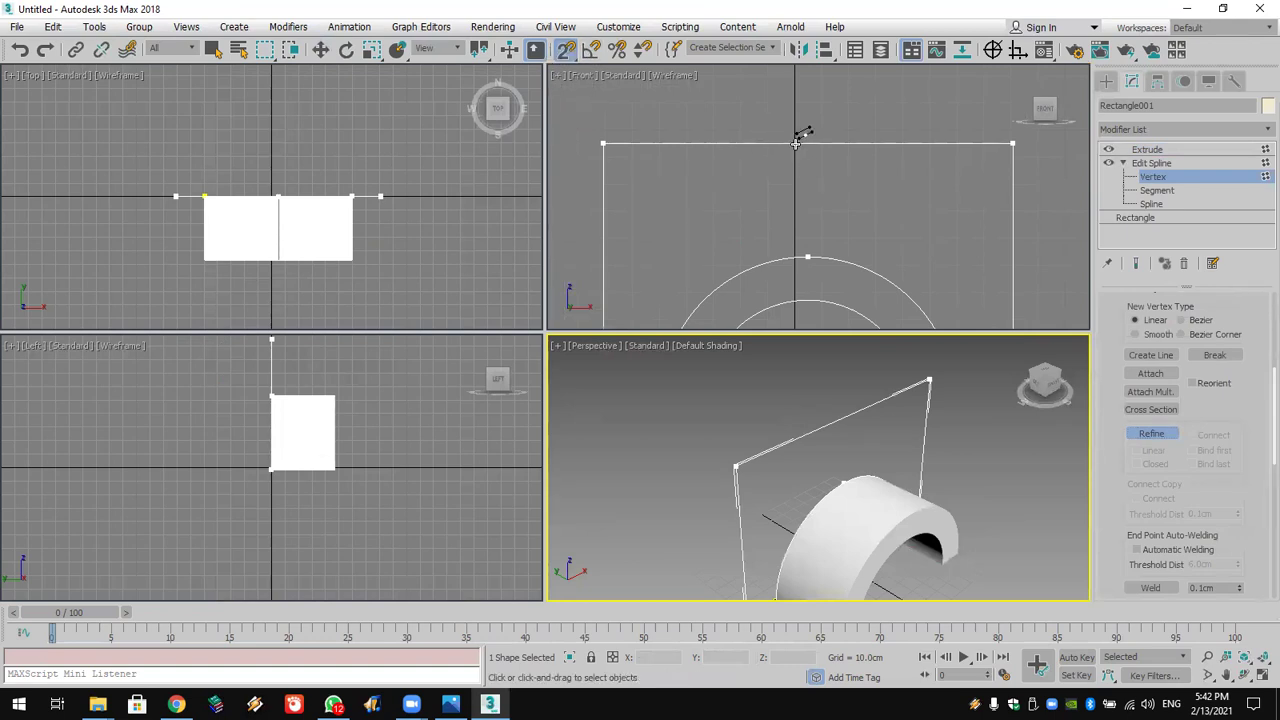
left_click_drag(566, 50, 567, 82)
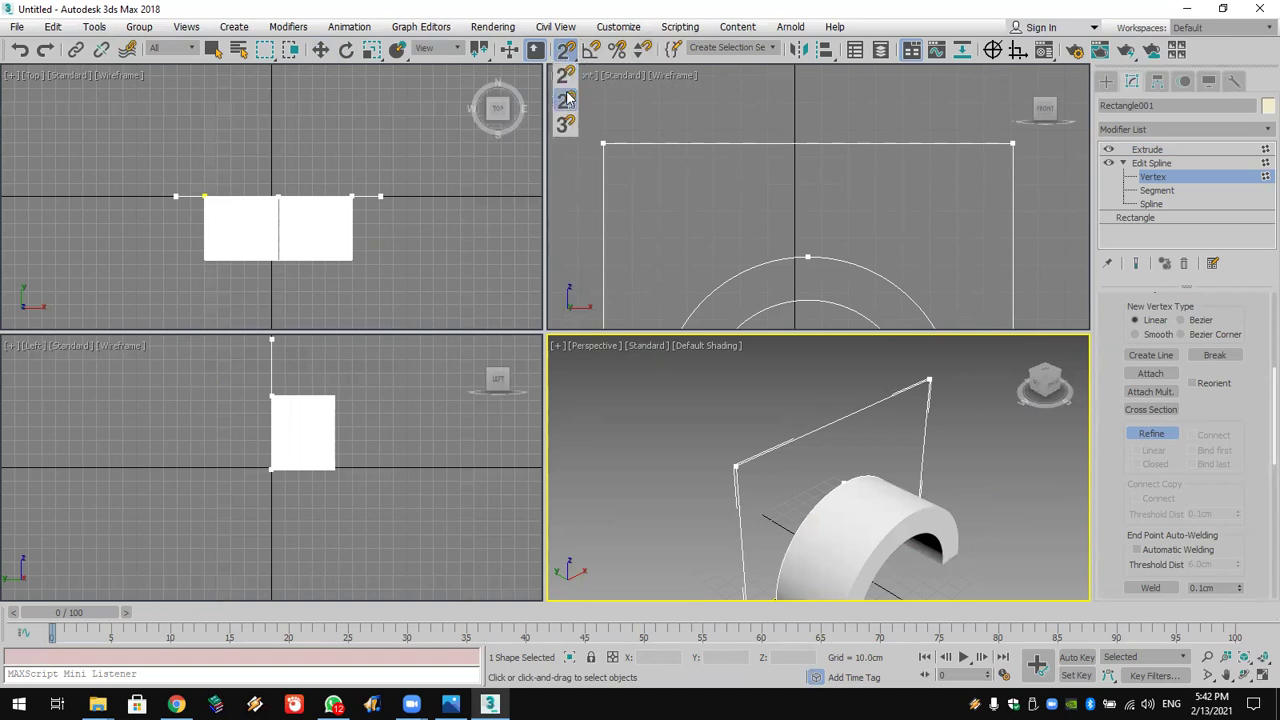
left_click(808, 143)
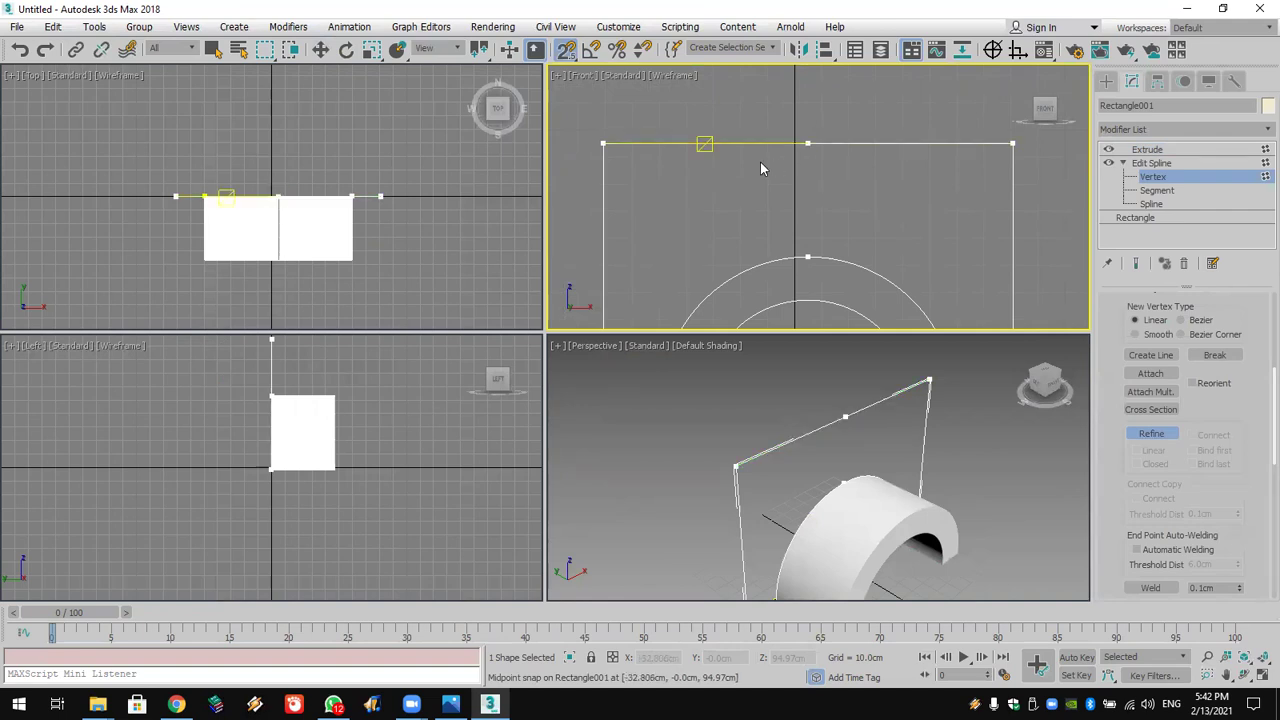
left_click(704, 143)
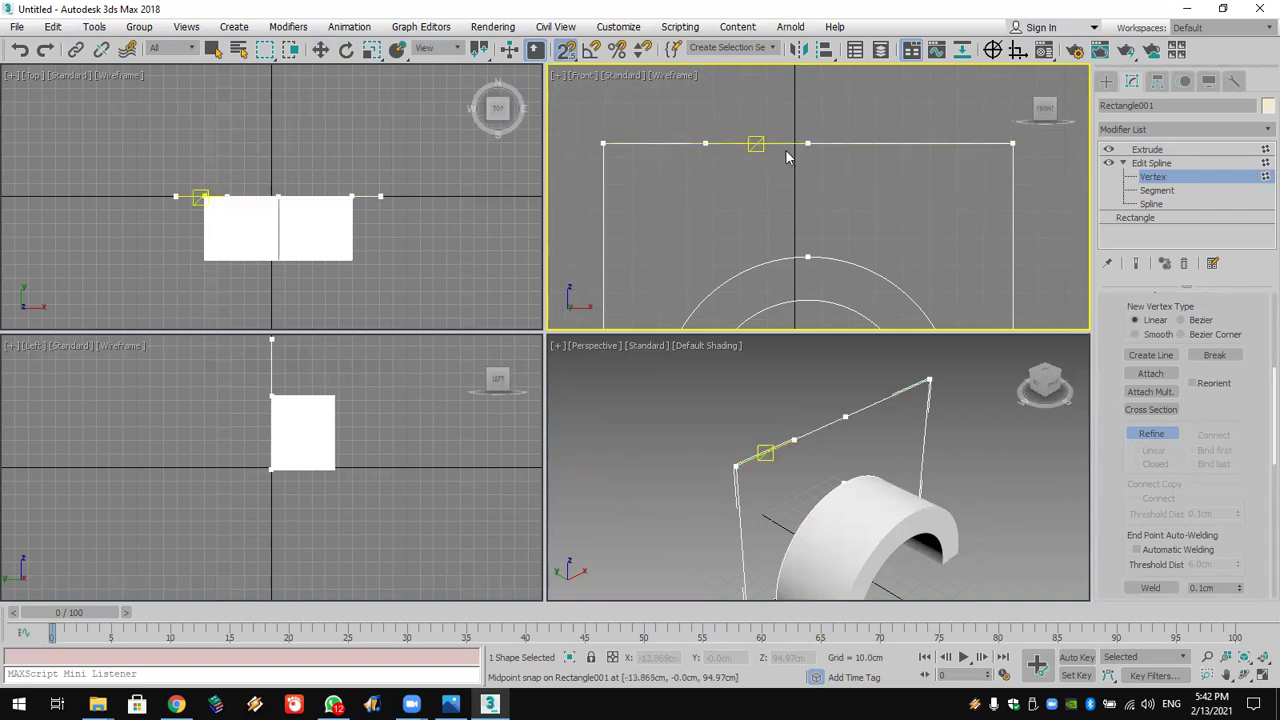
left_click(909, 144)
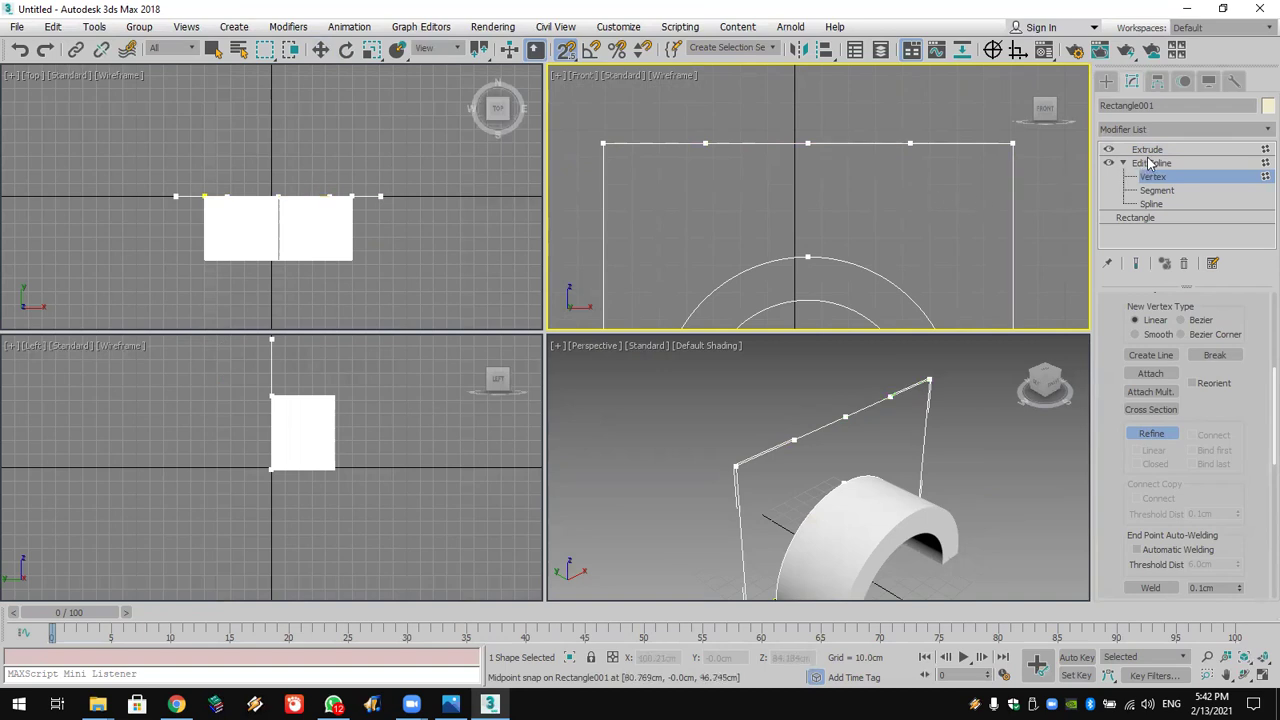
Step: Turn snapping off and raise the middle vertex of the wall's top edge to a Z of about 116.6 cm
right_click(566, 50)
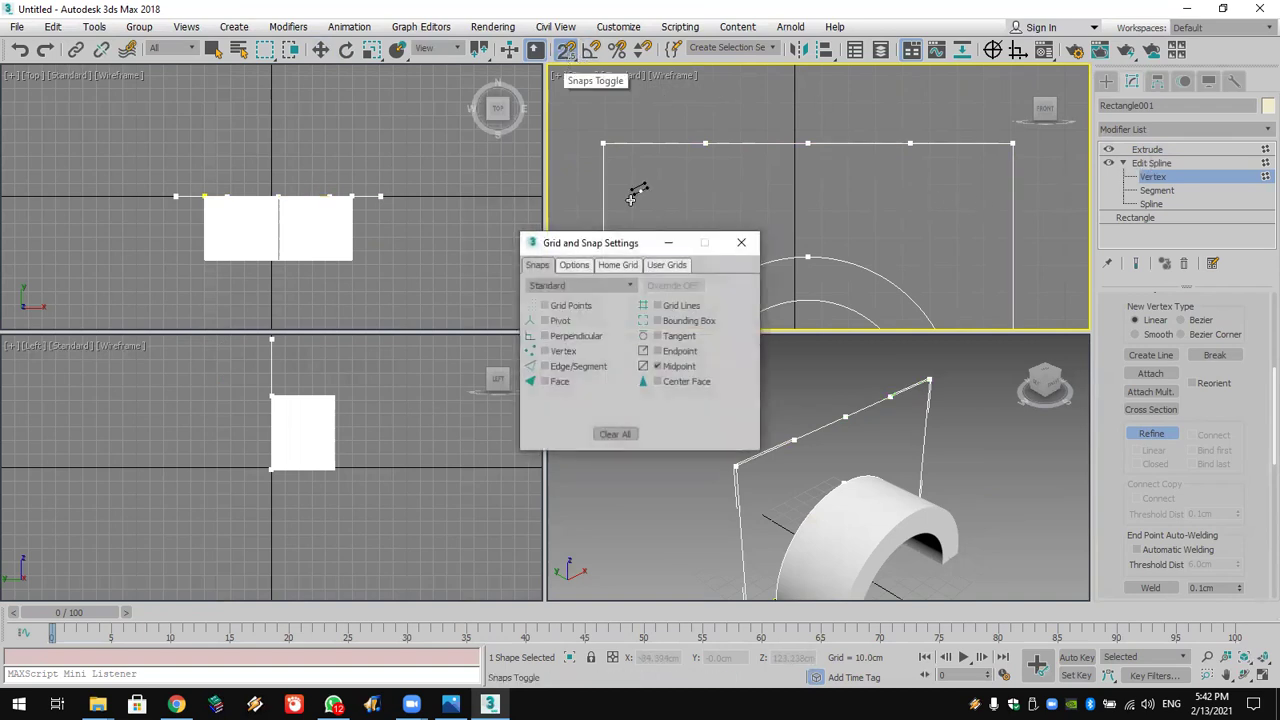
left_click(741, 243)
left_click_drag(566, 50, 567, 78)
key("w")
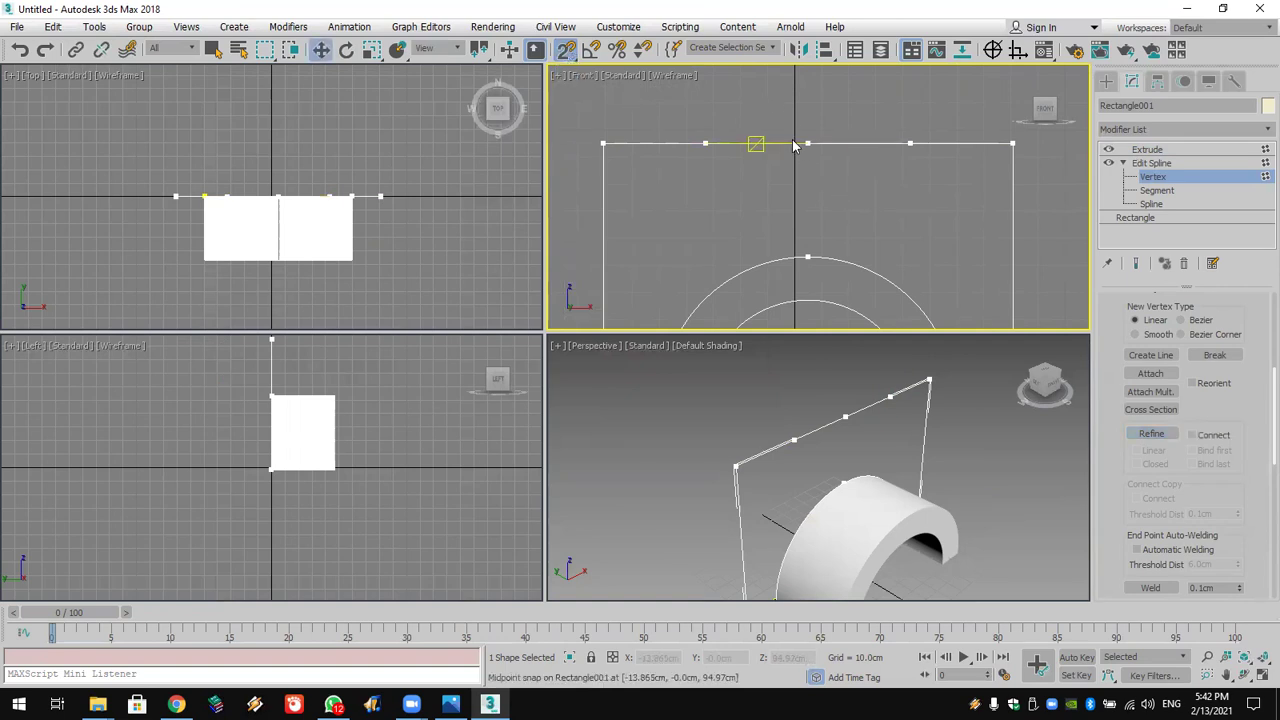
left_click_drag(752, 133, 836, 165)
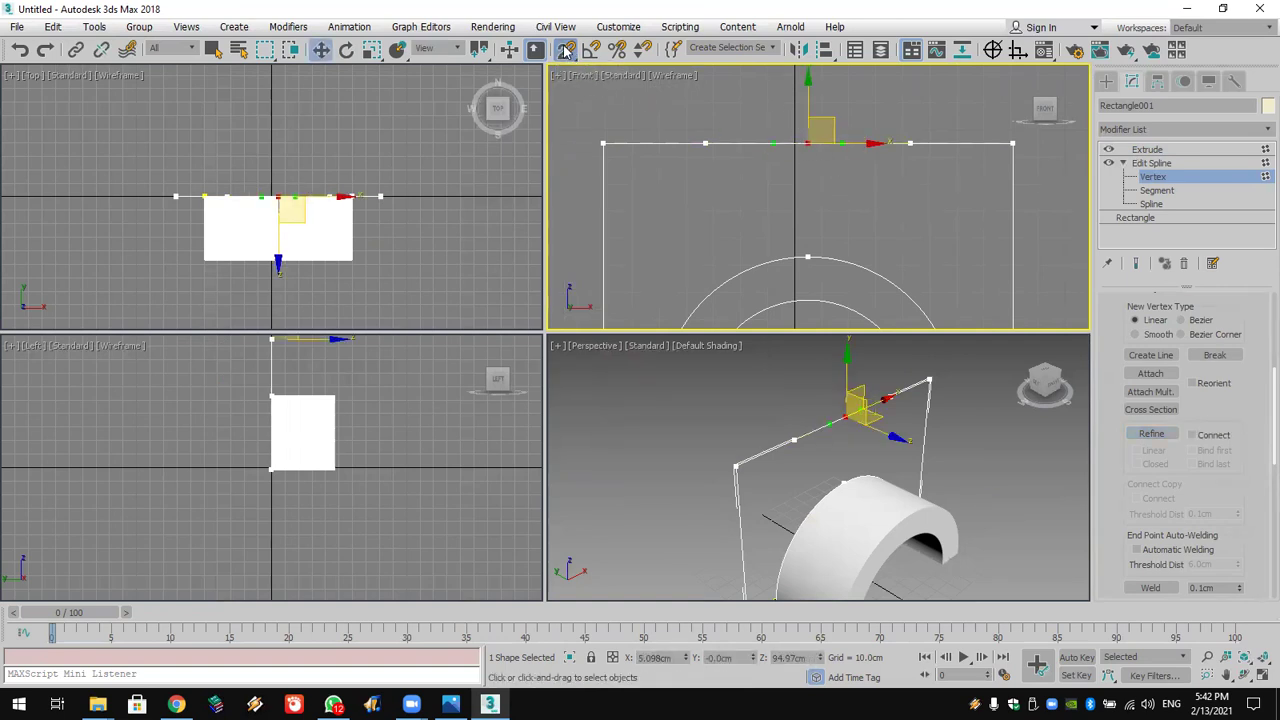
key("s")
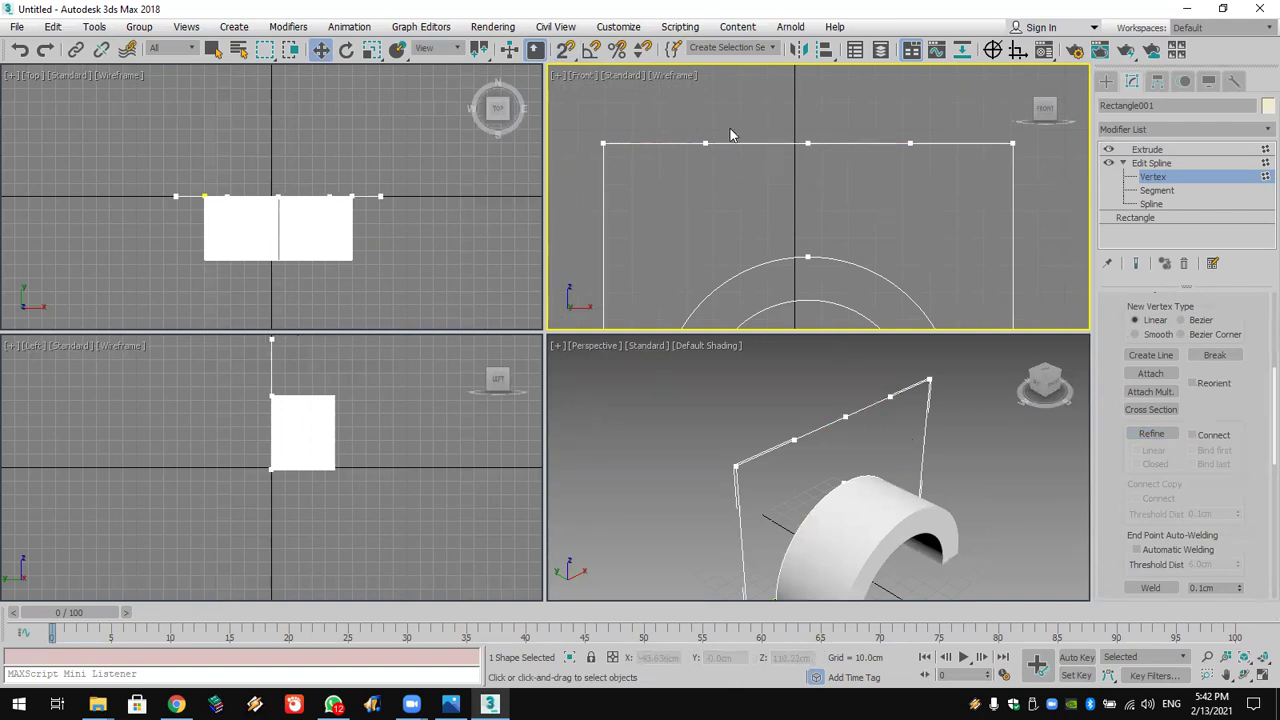
middle_click_drag(808, 155, 811, 217)
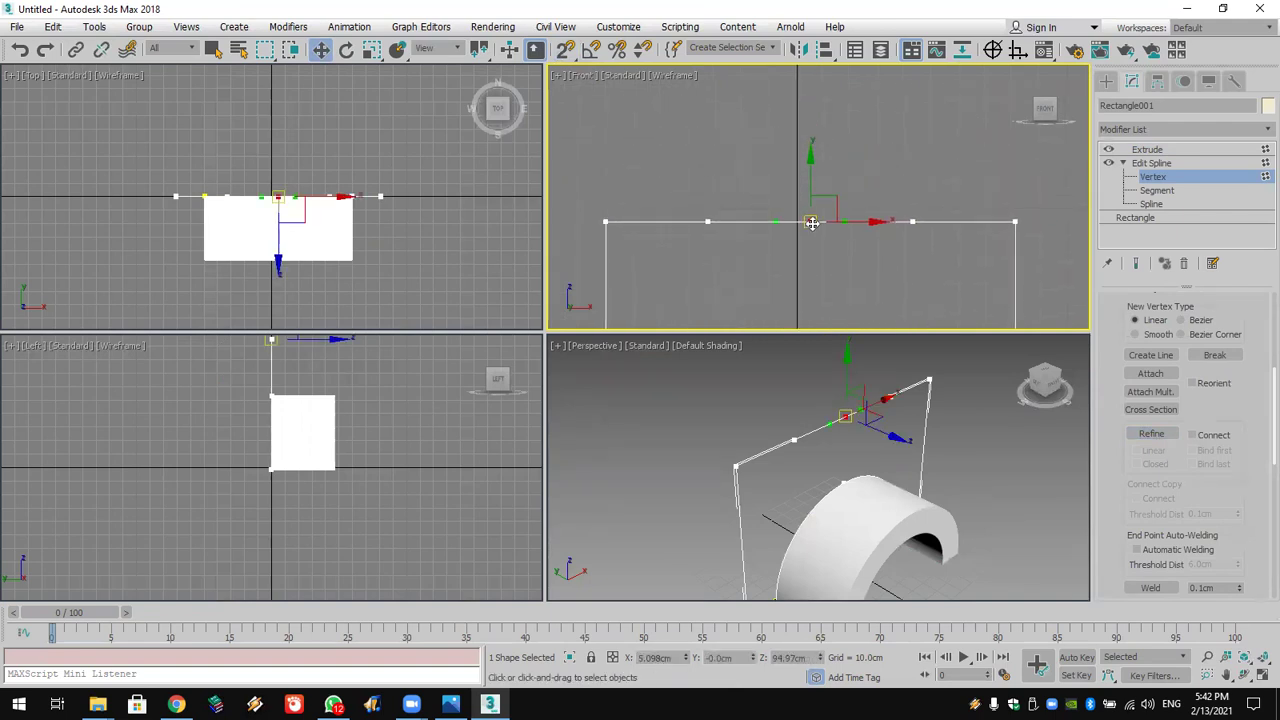
left_click_drag(811, 194, 811, 133)
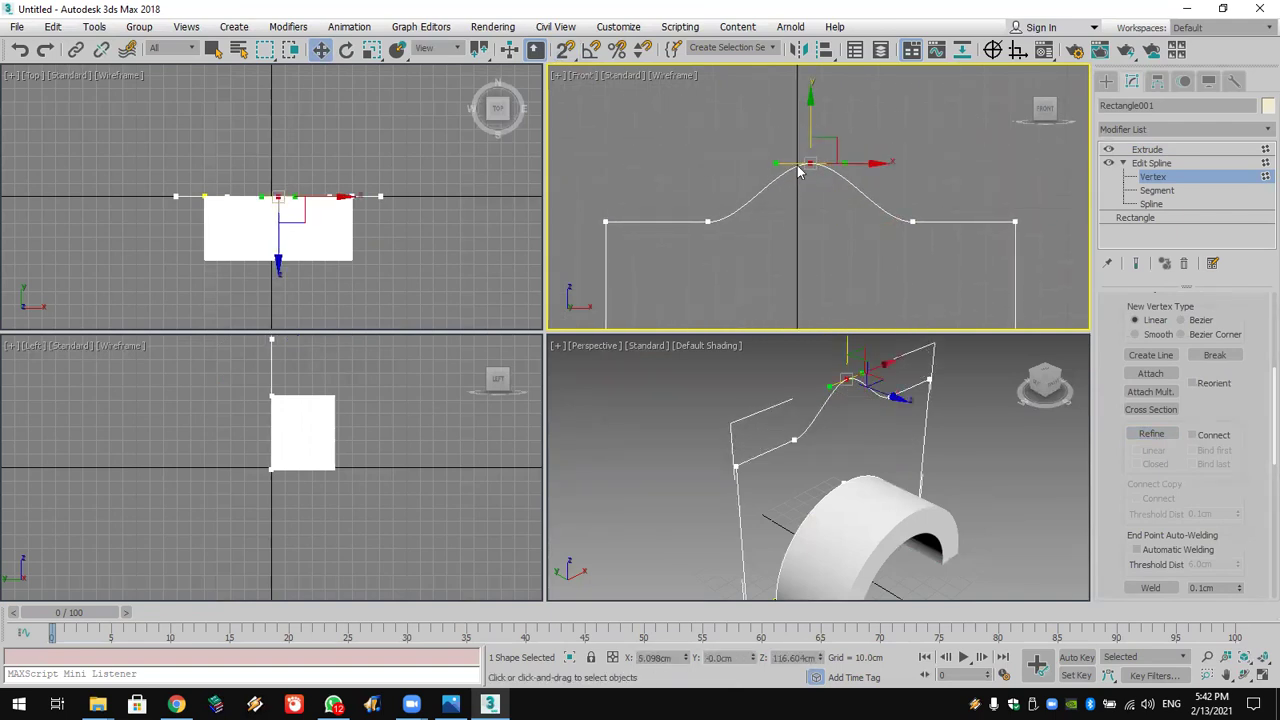
Step: Convert the three raised-section vertices of the wall's top edge to Corner type
left_click_drag(899, 259, 945, 269)
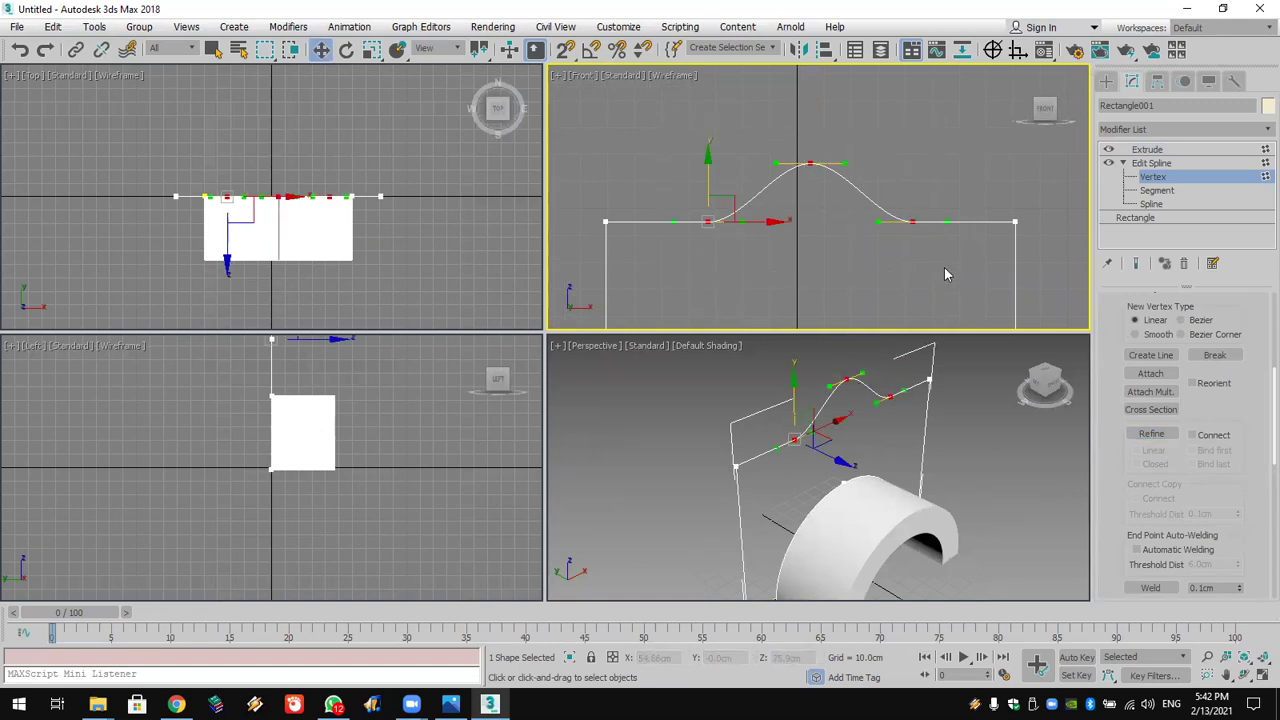
right_click(910, 227)
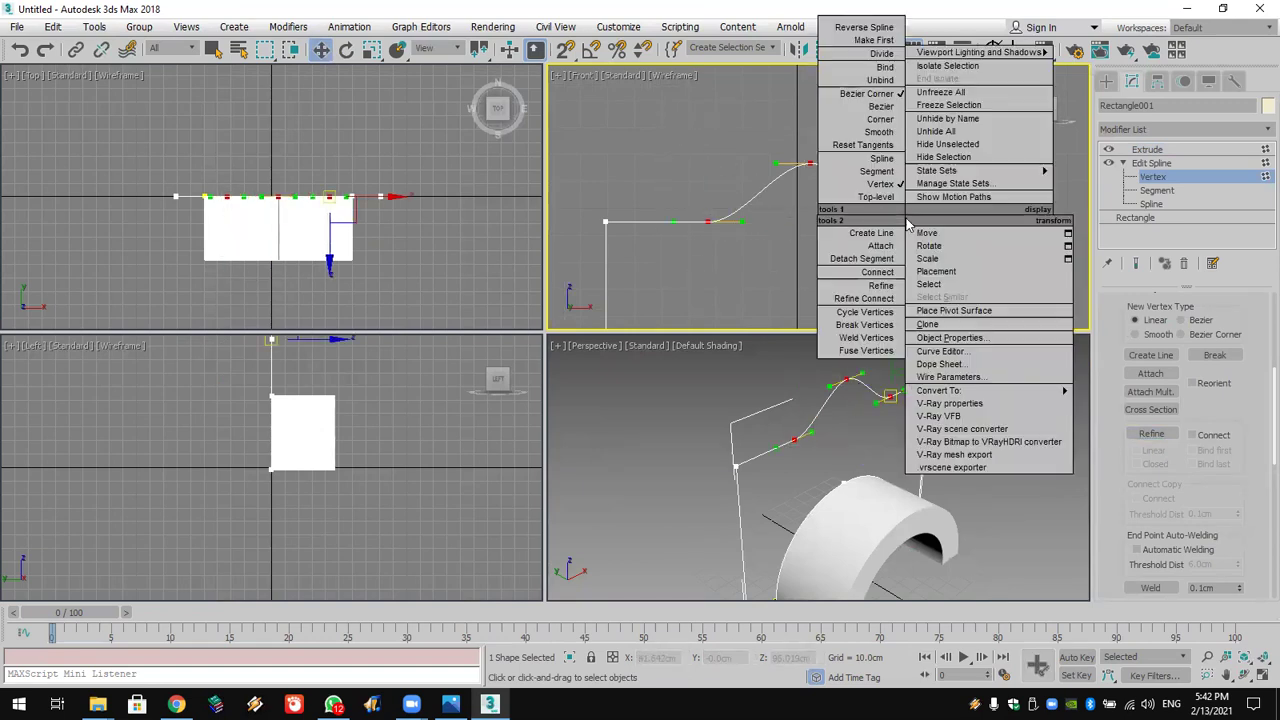
left_click(853, 122)
Step: Fillet the three corner vertices into a smooth wave along the wall's top edge and return to the Extrude level
scroll(1108, 479, "down", 5)
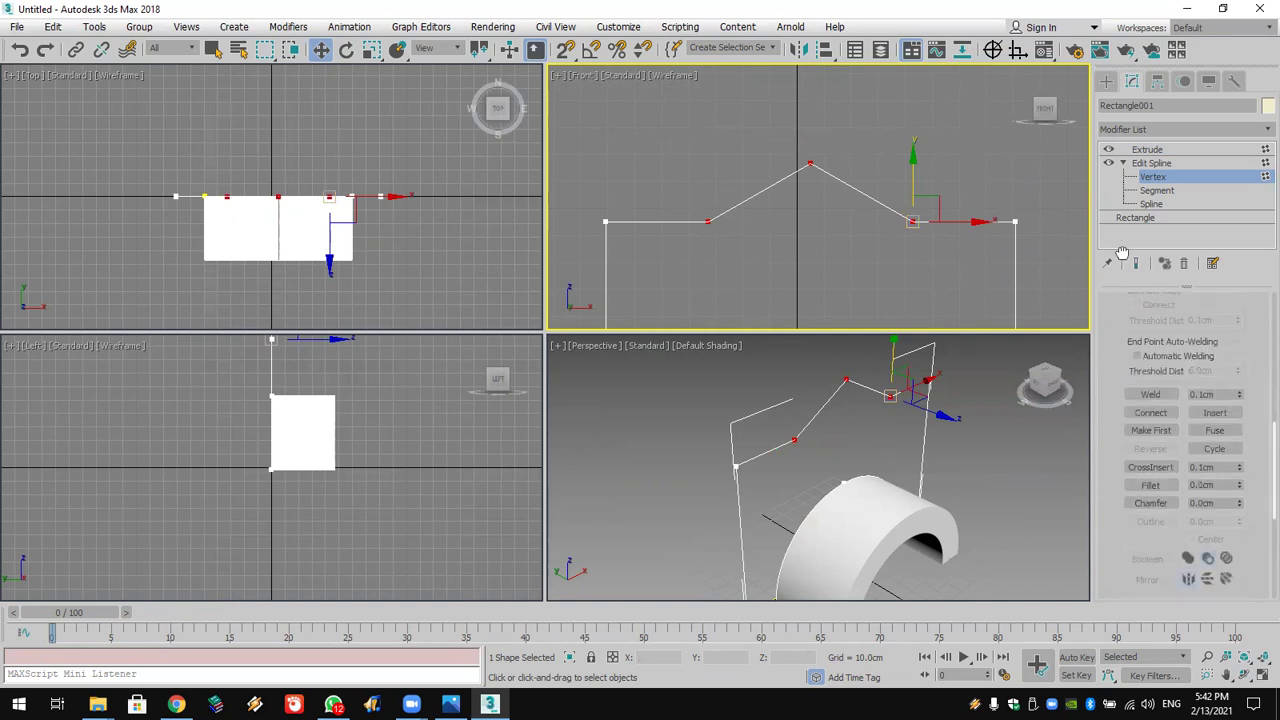
left_click(1145, 441)
left_click_drag(812, 163, 824, 48)
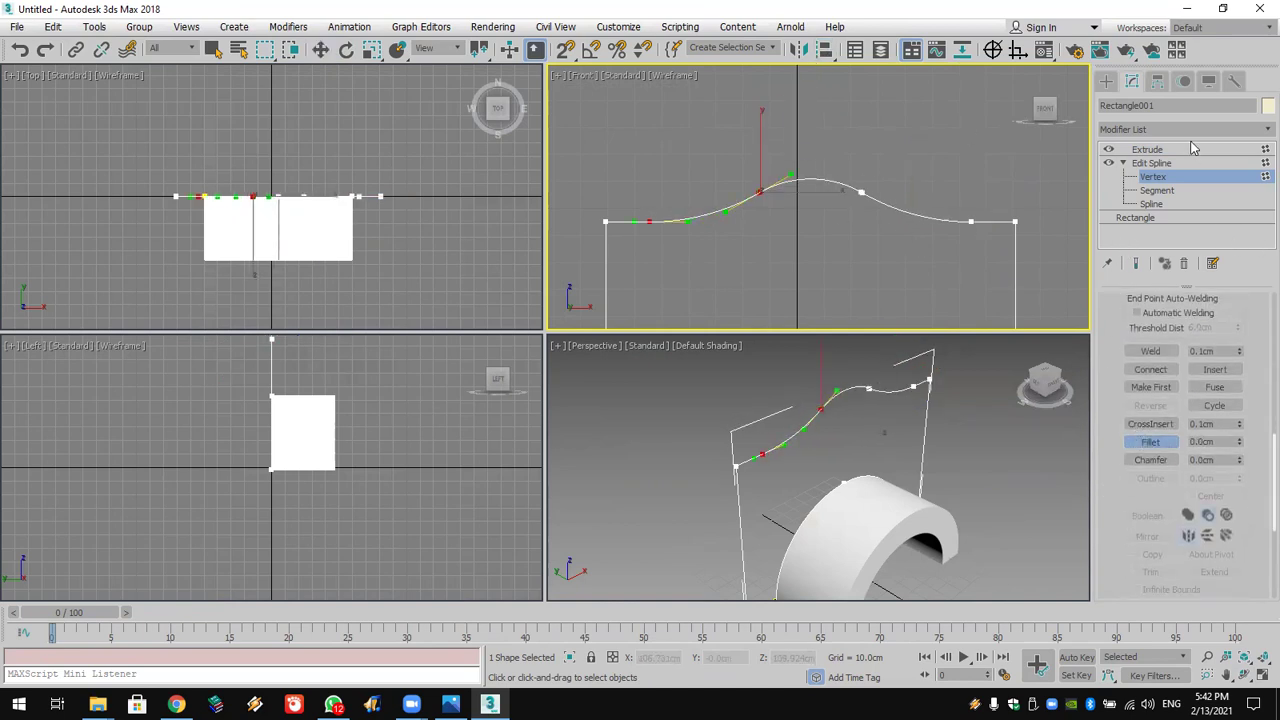
left_click(1148, 149)
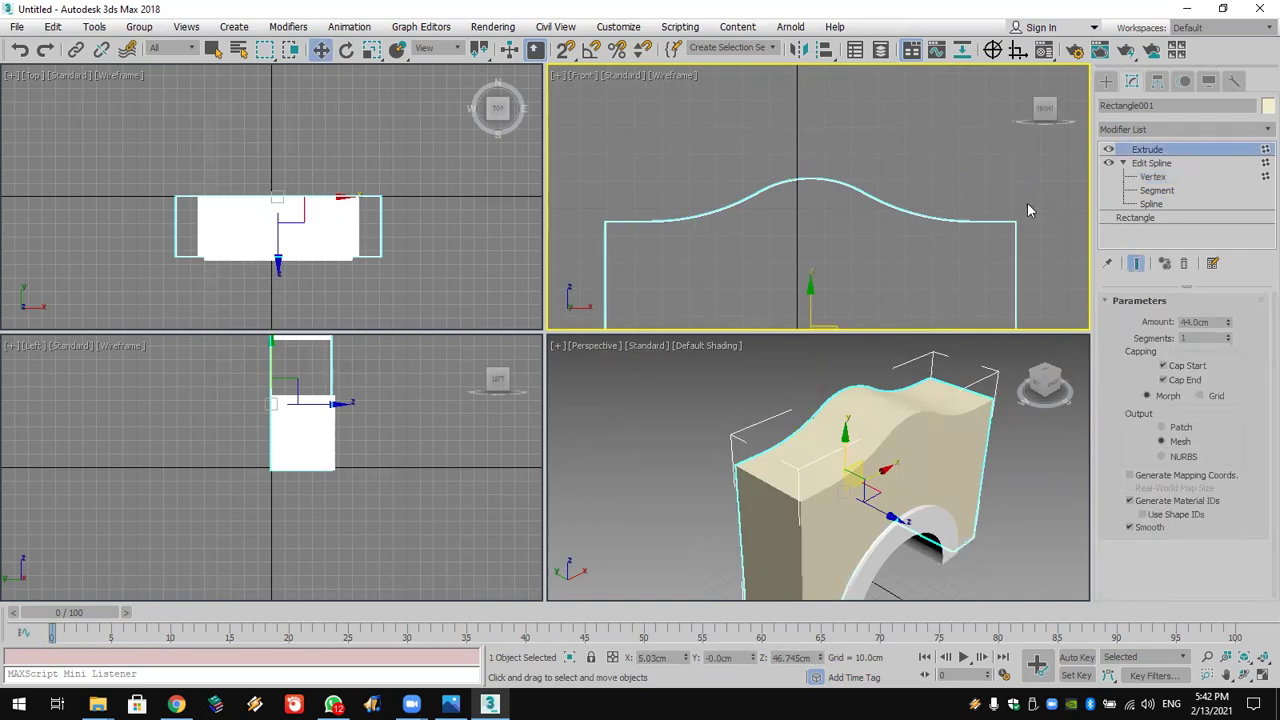
Step: Select the segments of the wall's wavy top edge and copy them about 24.6 cm straight up
left_click(1175, 206)
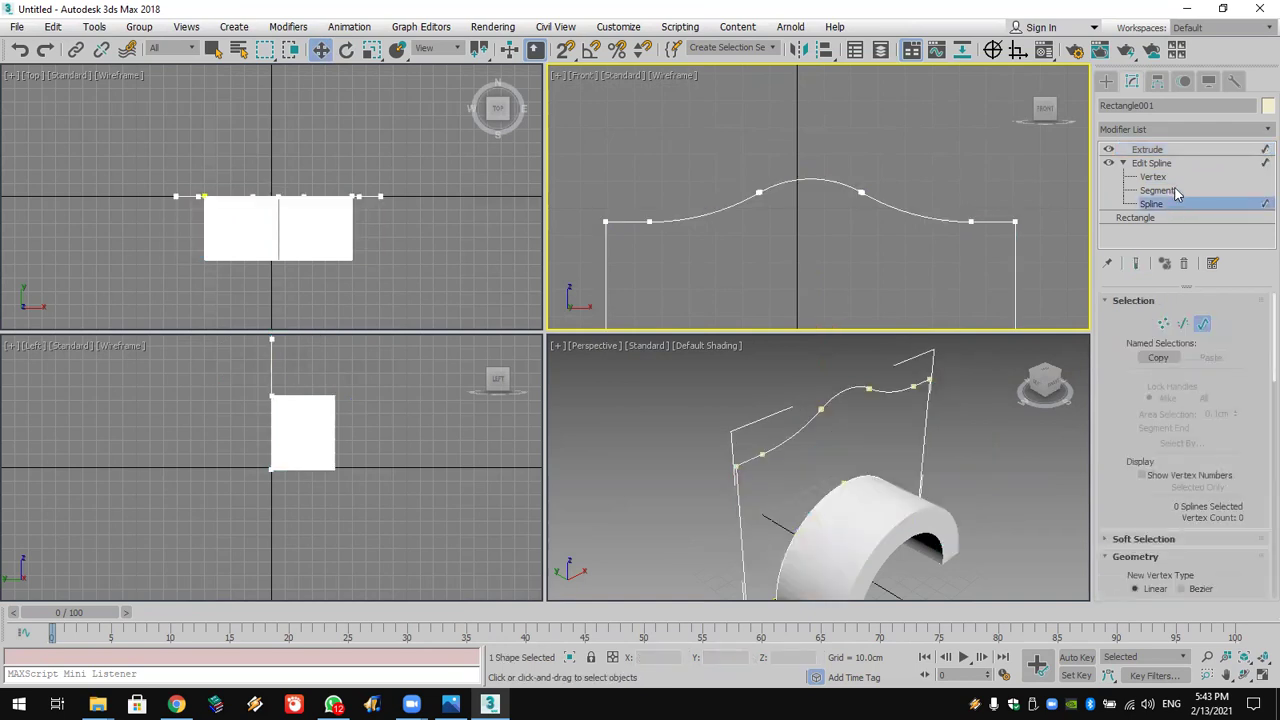
left_click(1160, 190)
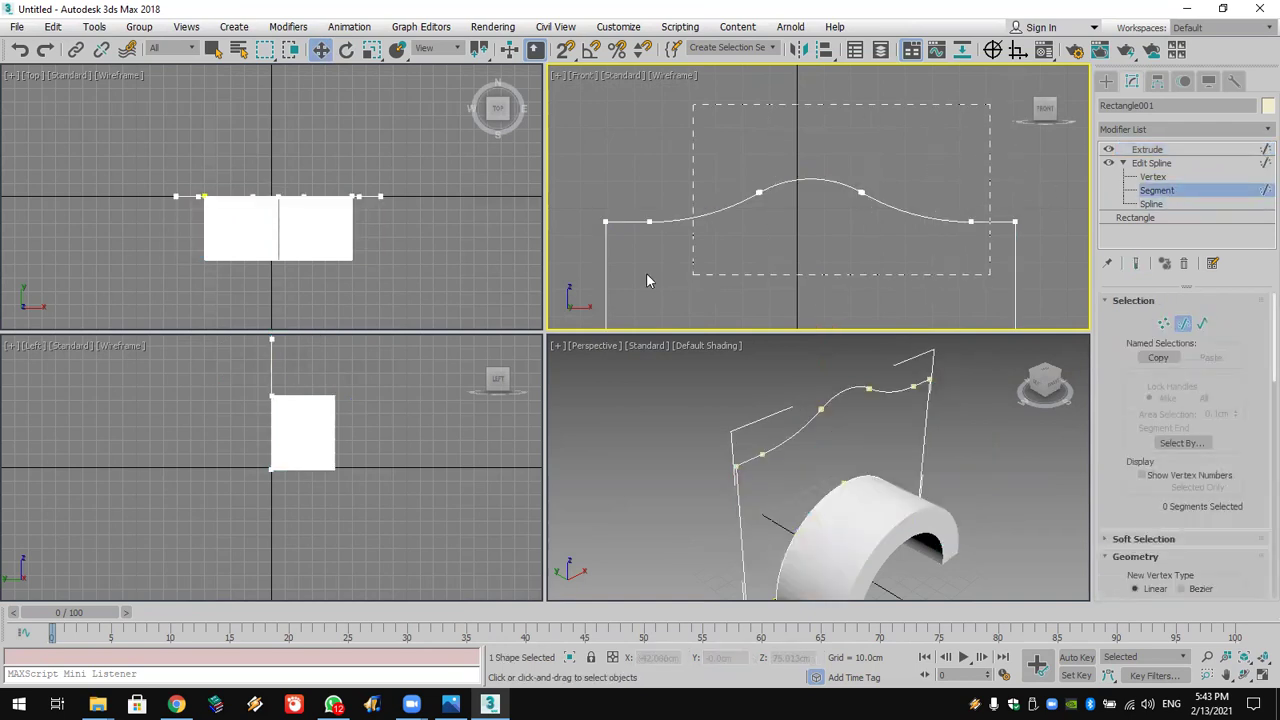
left_click_drag(646, 280, 700, 270)
middle_click_drag(729, 251, 752, 266)
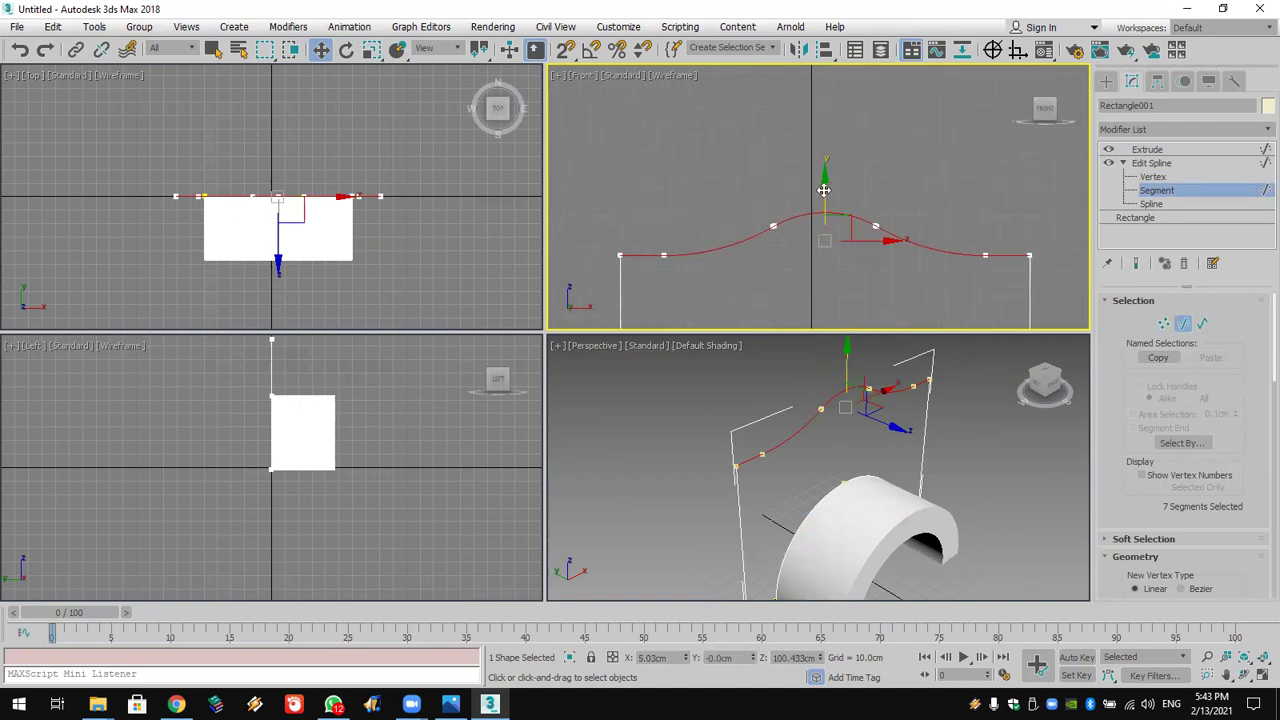
left_click_drag(825, 196, 829, 132, "shift")
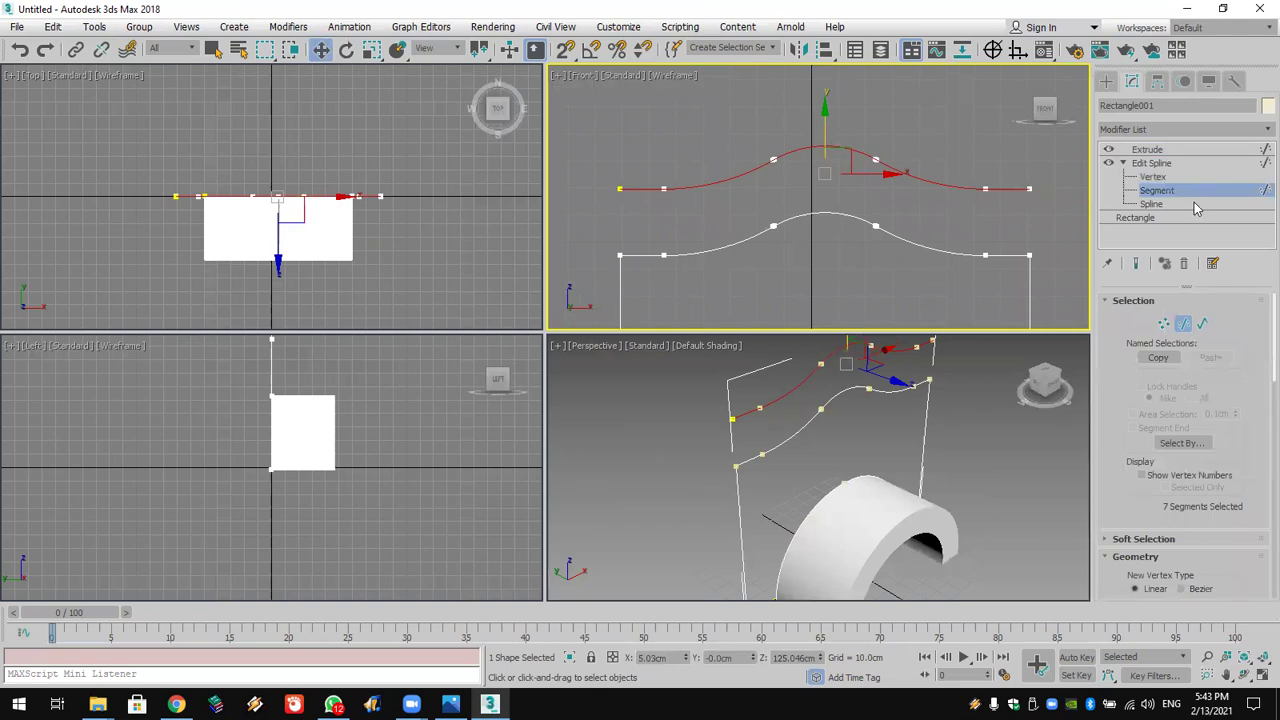
Step: Detach the copied wavy spline as a separate object named Shape002 and return the wall to its Extrude level
scroll(1258, 393, "down", 10)
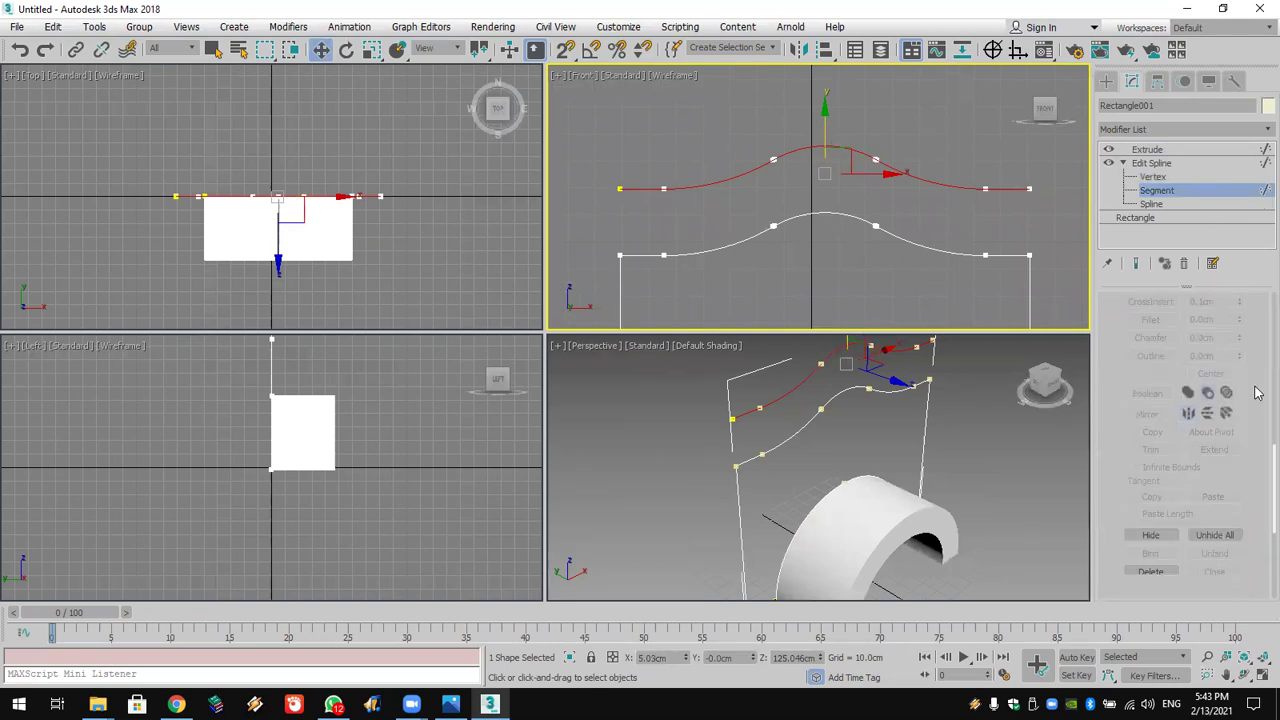
left_click(1196, 205)
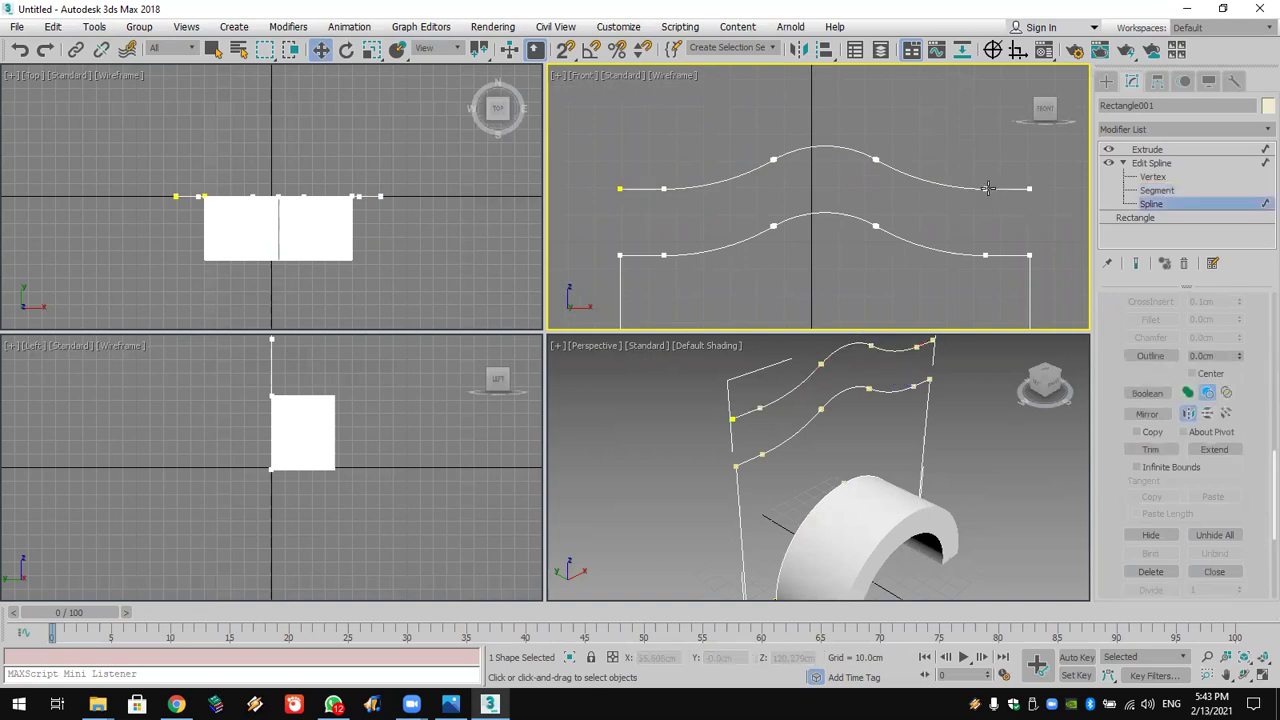
left_click(988, 188)
scroll(1124, 497, "down", 5)
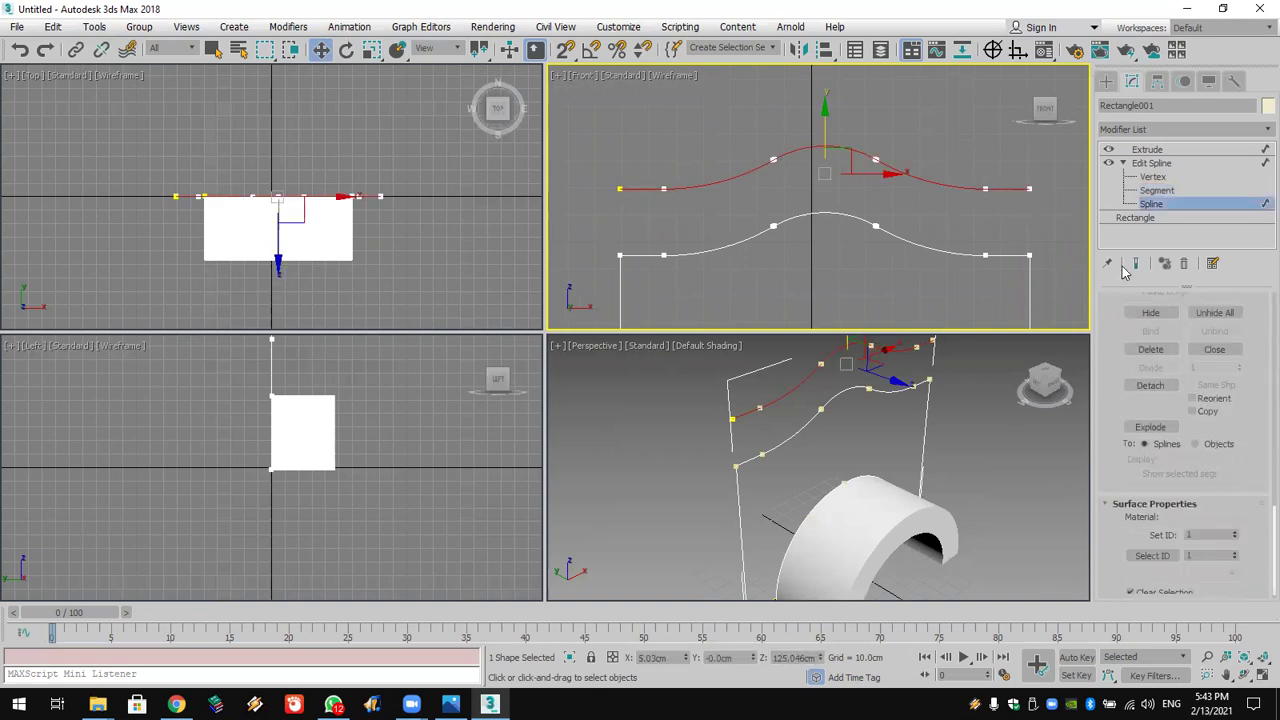
left_click(1150, 378)
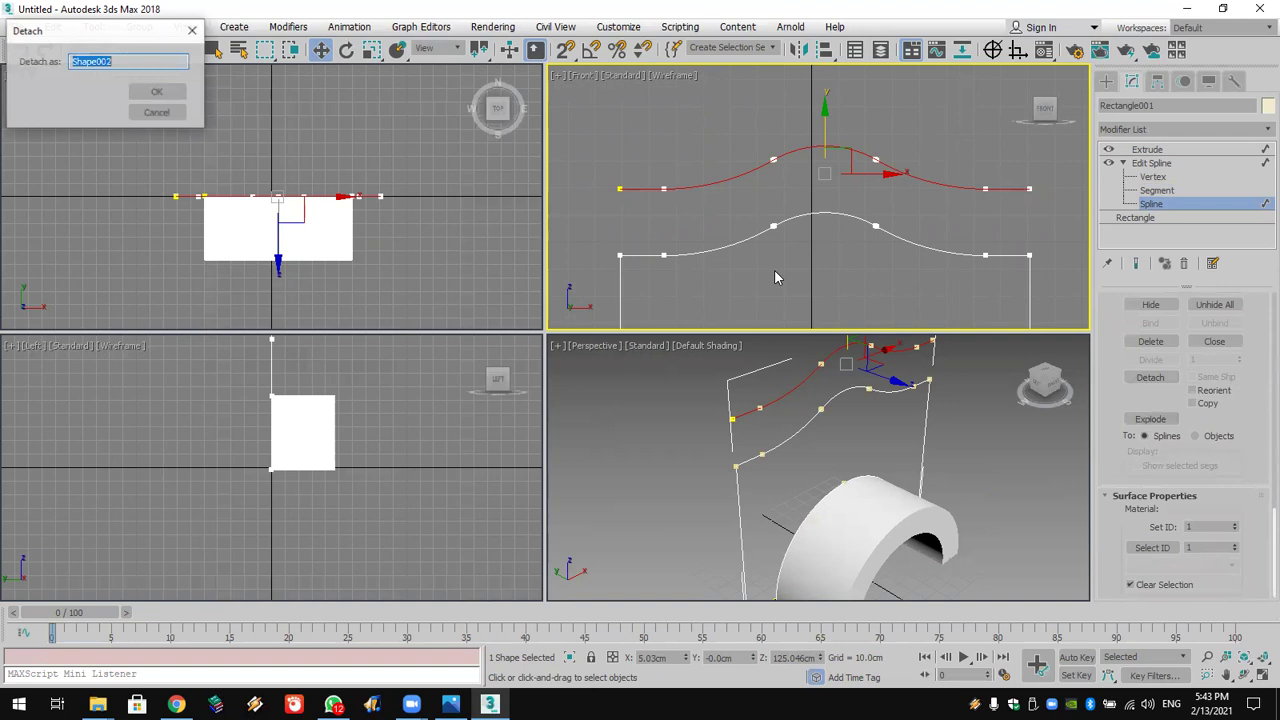
left_click(158, 90)
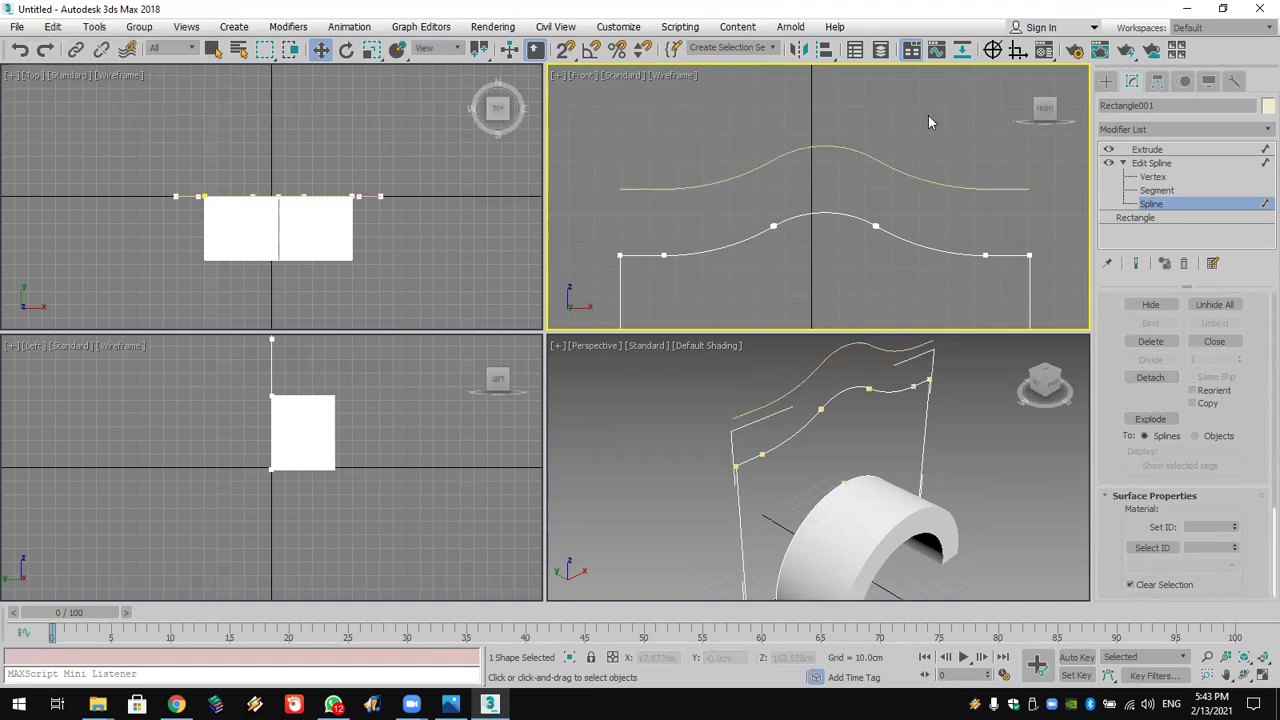
left_click(1147, 149)
Step: Select the detached wavy shape and outline its spline slightly upward to form a thin closed strip
middle_click_drag(851, 171, 849, 196)
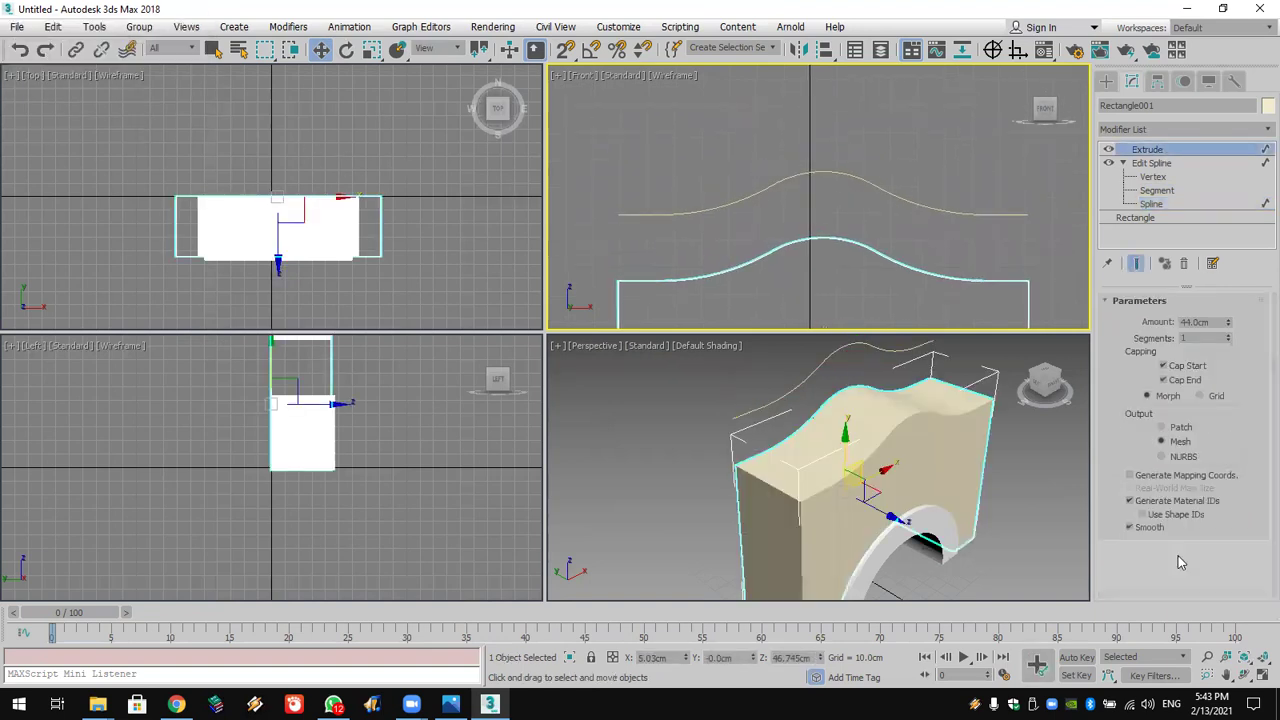
left_click(1260, 677)
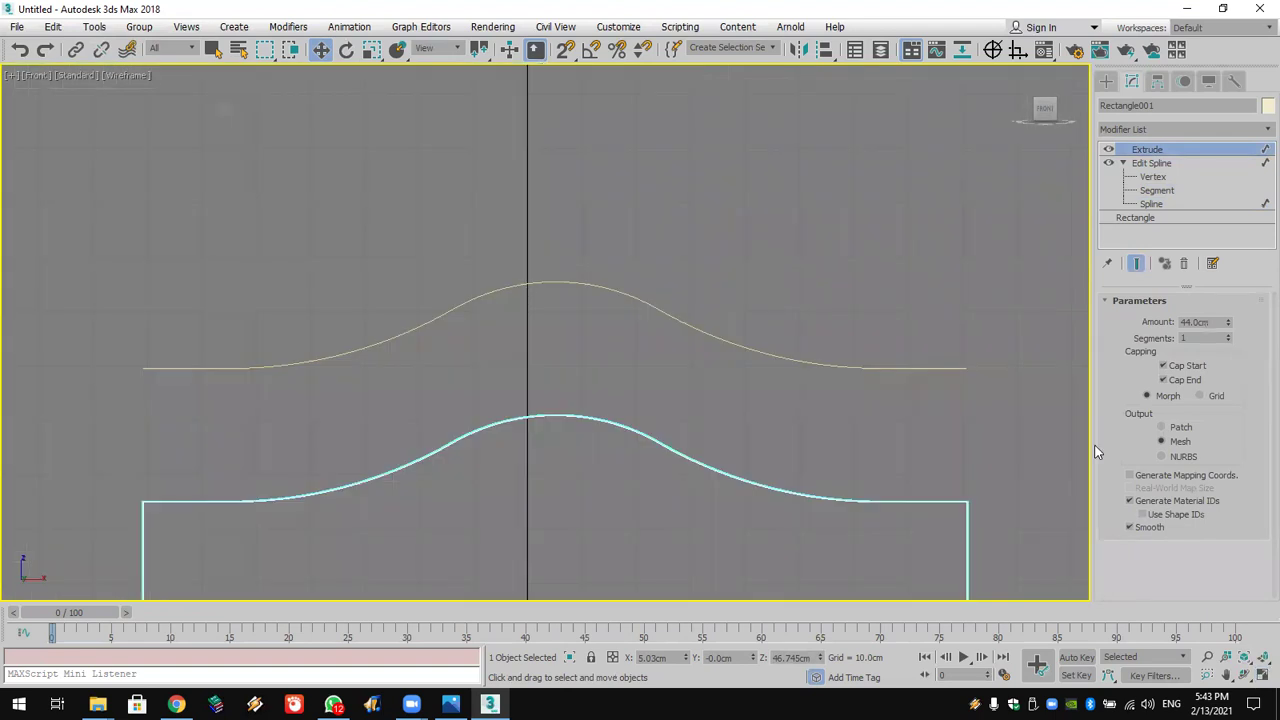
left_click(1152, 204)
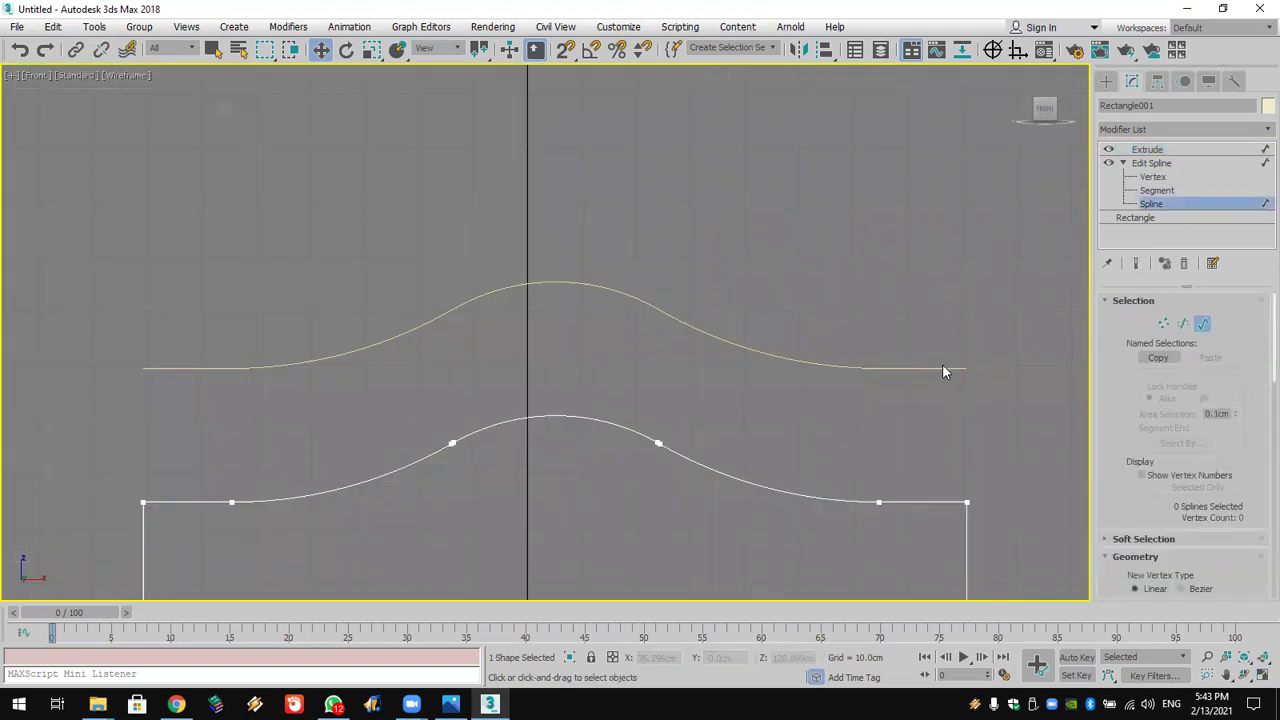
left_click(1147, 149)
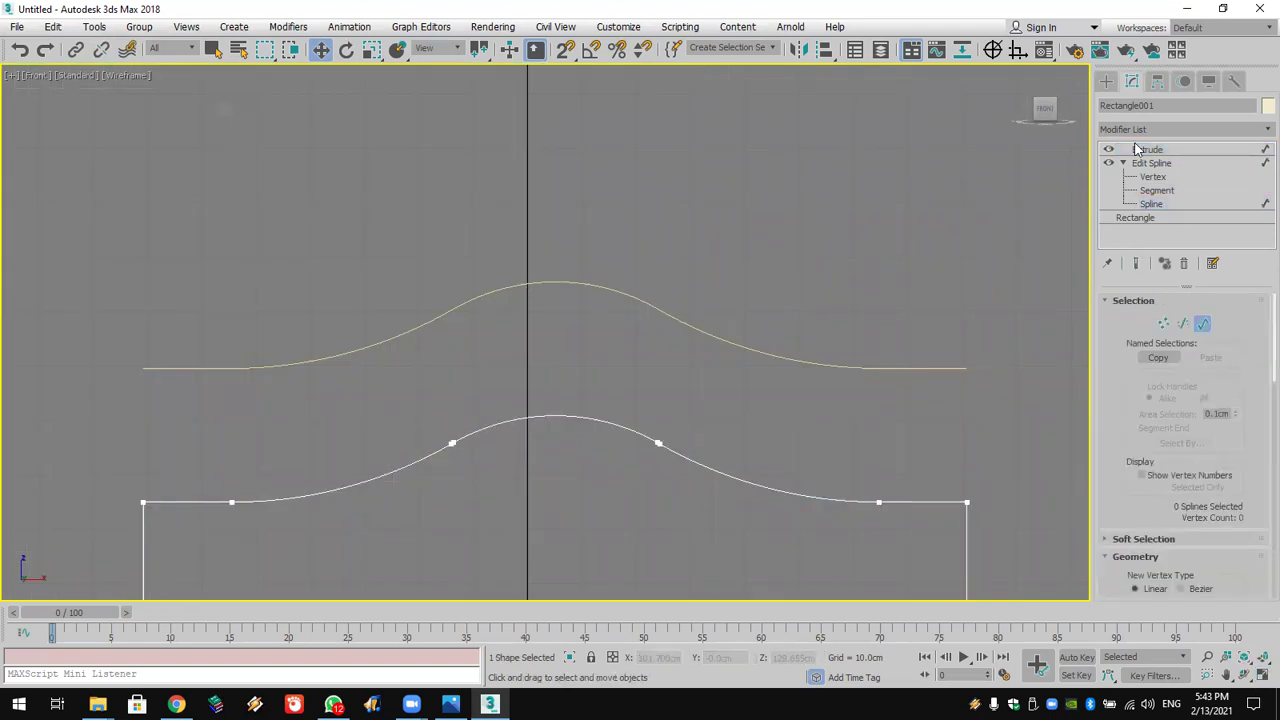
left_click(957, 368)
left_click(1107, 149)
left_click(1154, 189)
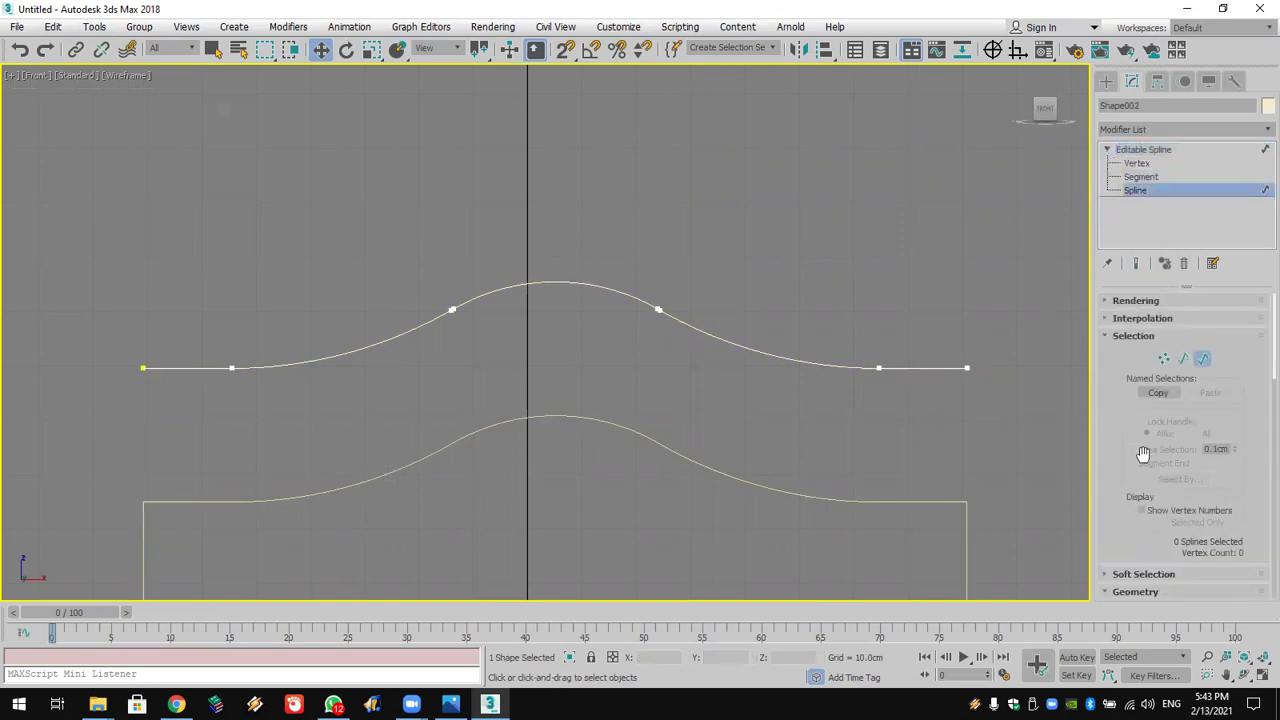
scroll(1150, 420, "down", 10)
scroll(1156, 399, "down", 3)
left_click_drag(914, 376, 920, 364)
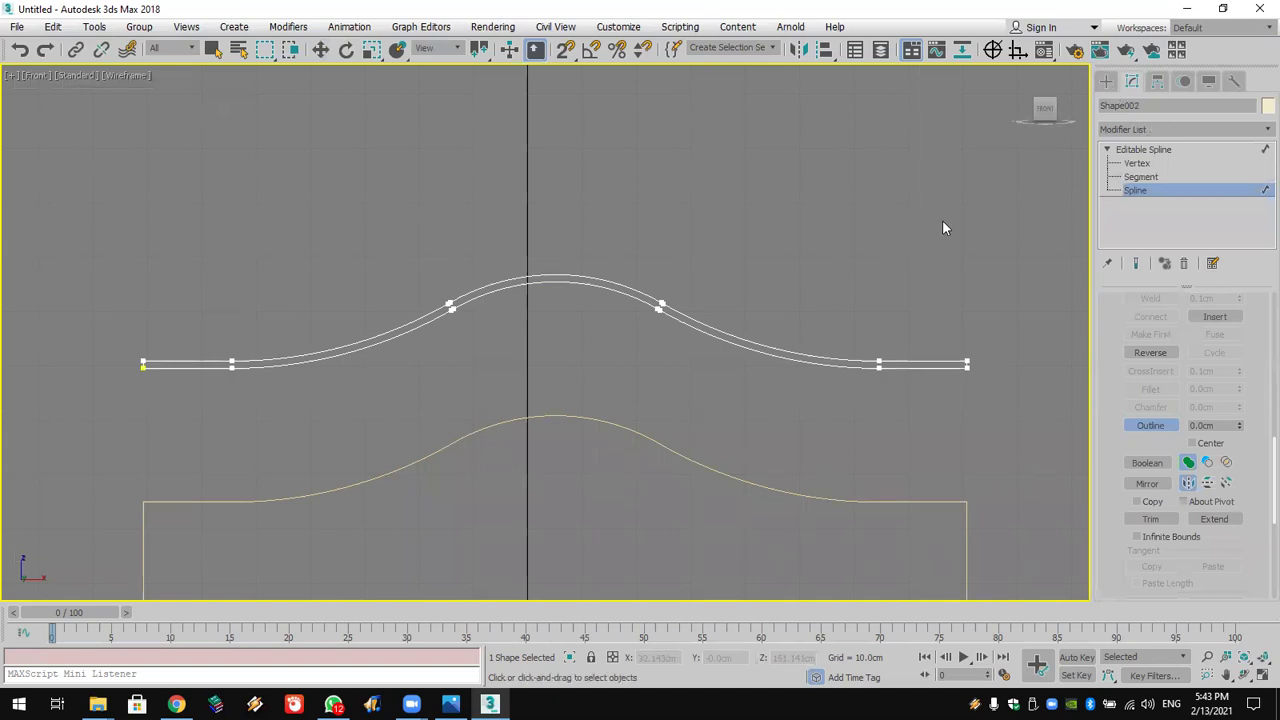
Step: Move only the strip's pivot up to the crest of its curve, at a Z of about 137.2 cm
left_click(1105, 81)
scroll(632, 292, "down", 5)
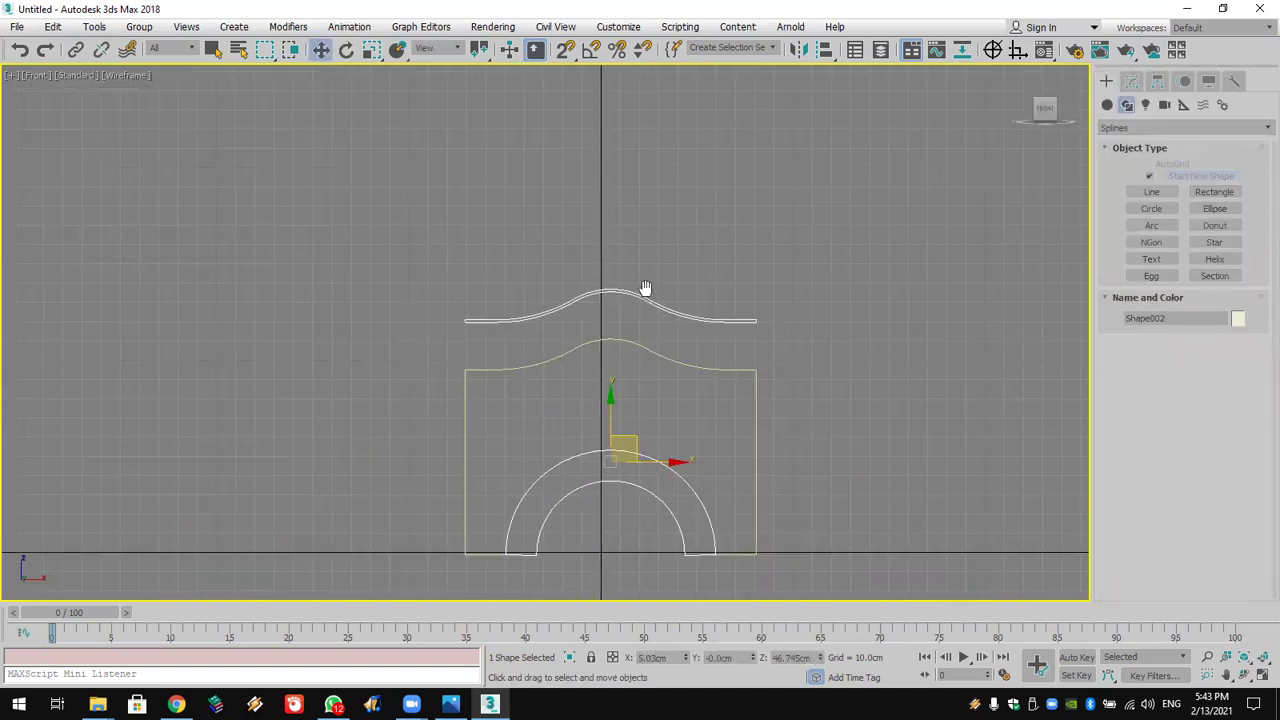
left_click(1157, 81)
left_click(1173, 191)
left_click_drag(622, 398, 622, 224)
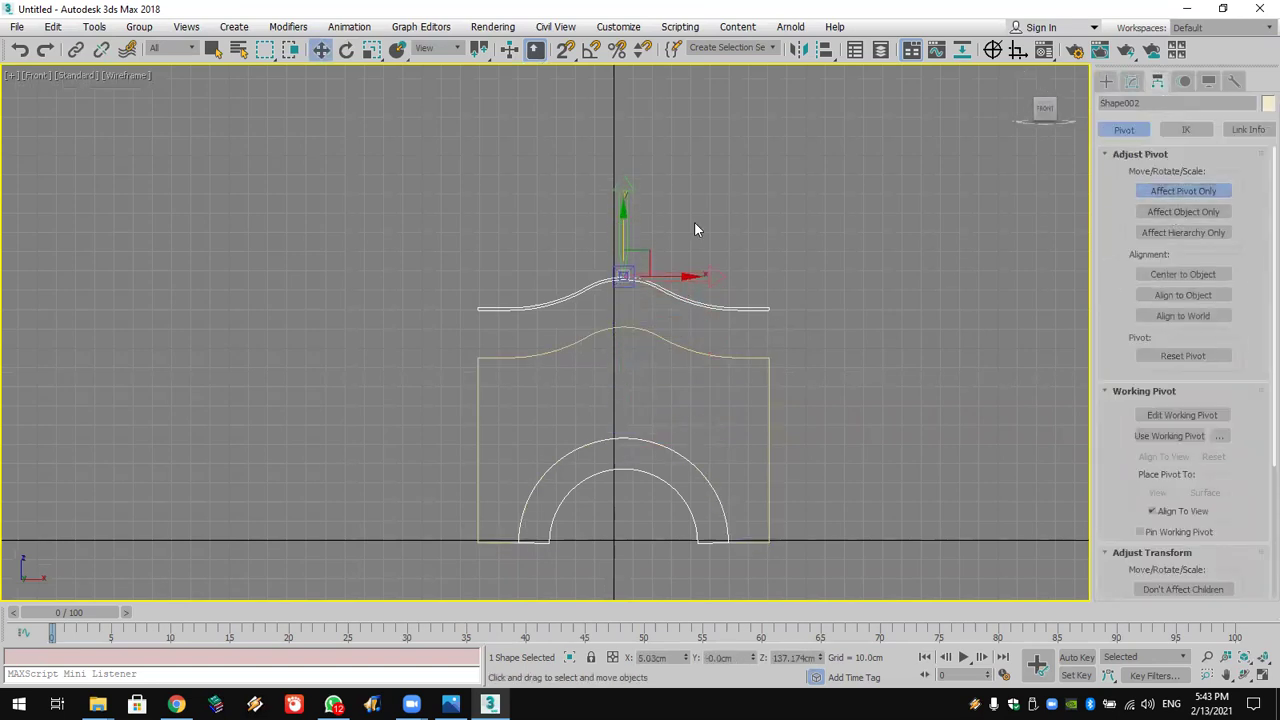
left_click(1168, 192)
Step: Lower the strip onto the wall's curved top edge, to a Z of about 112.7 cm
scroll(783, 289, "up", 5)
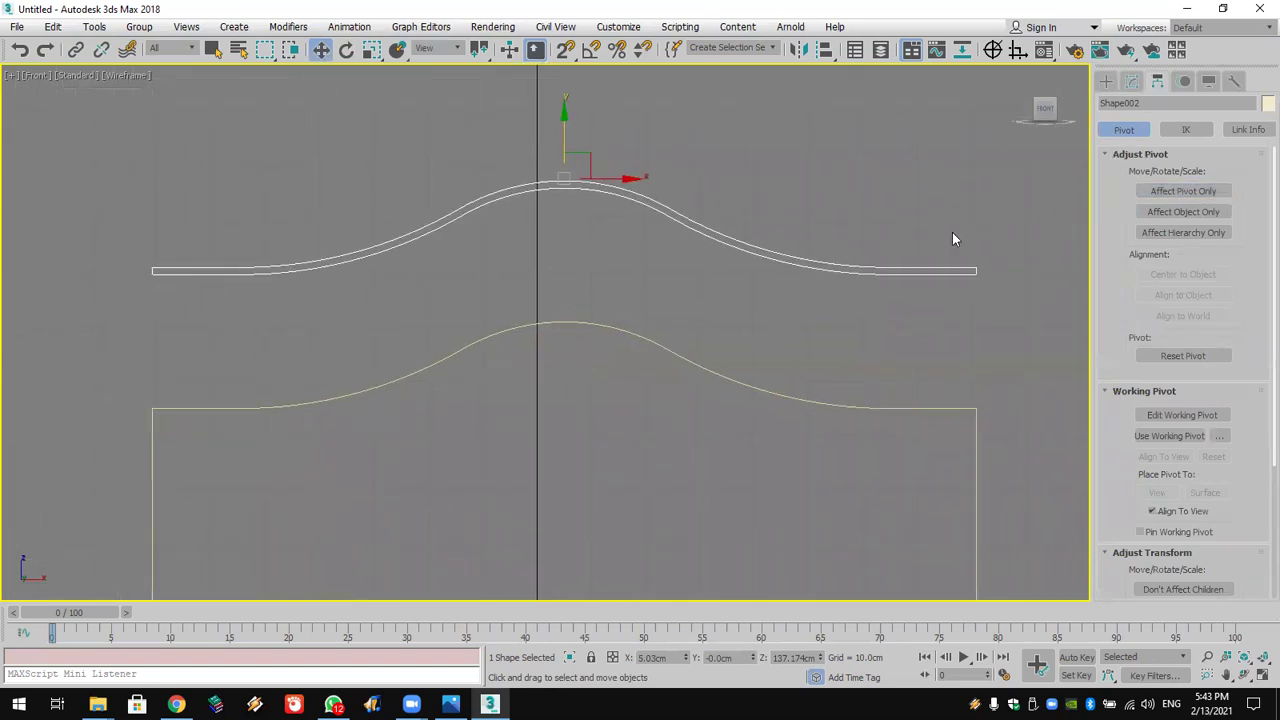
left_click_drag(567, 140, 580, 268)
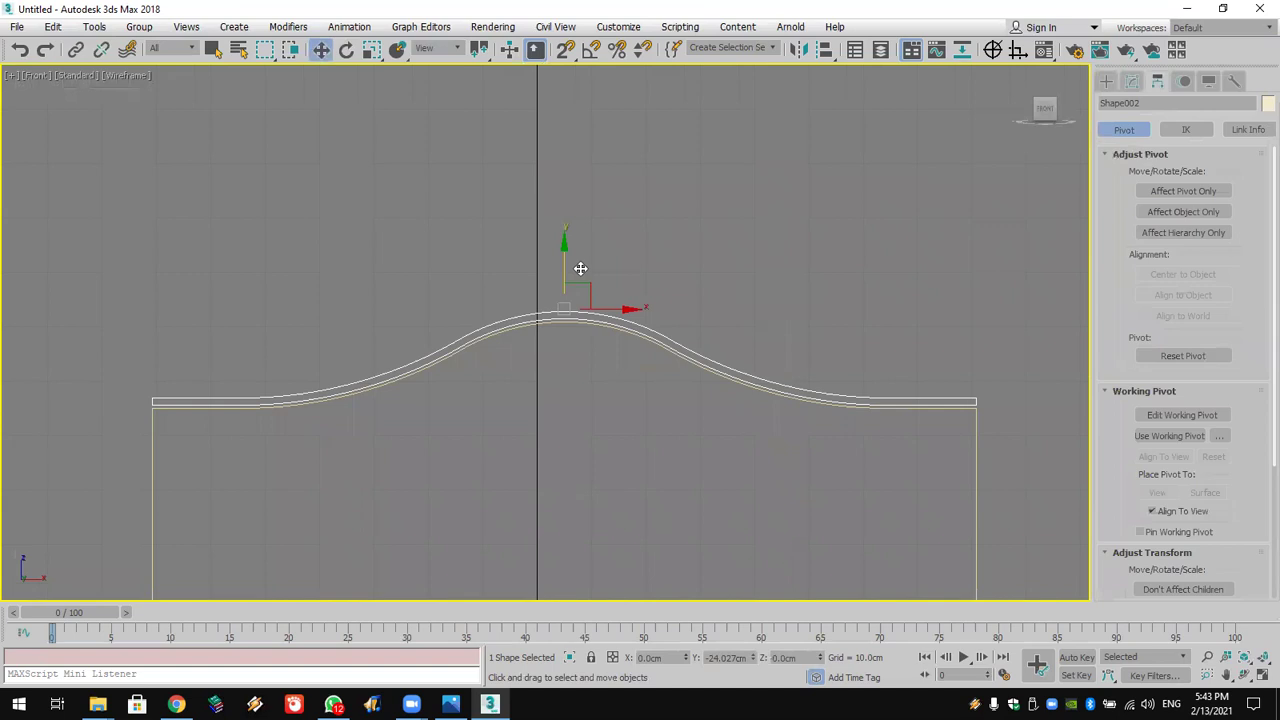
left_click_drag(580, 268, 580, 273)
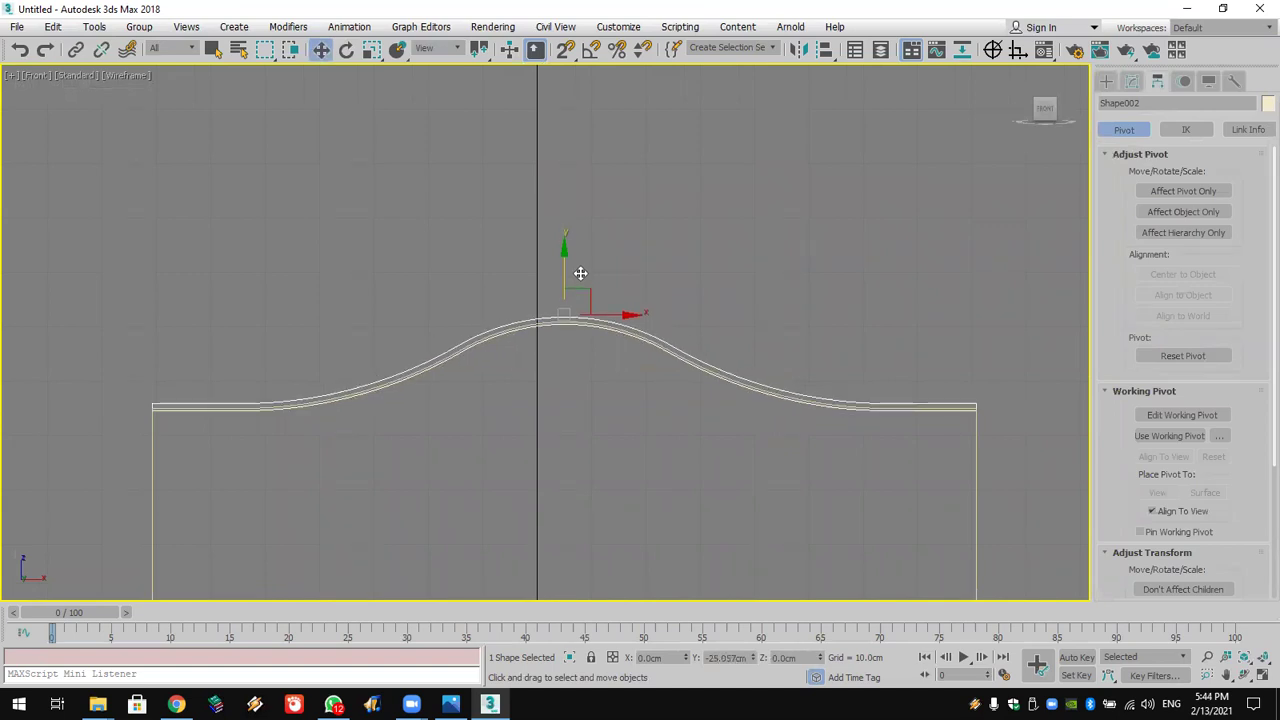
left_click_drag(580, 273, 580, 270)
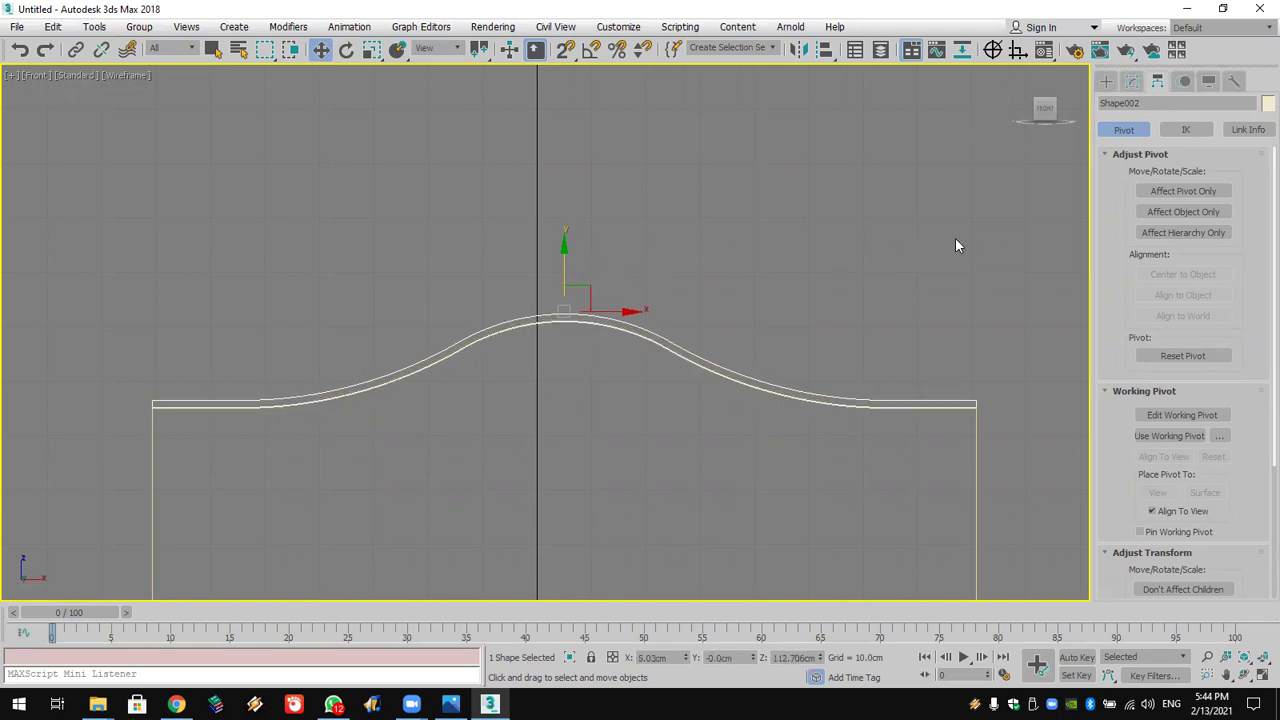
left_click(1263, 675)
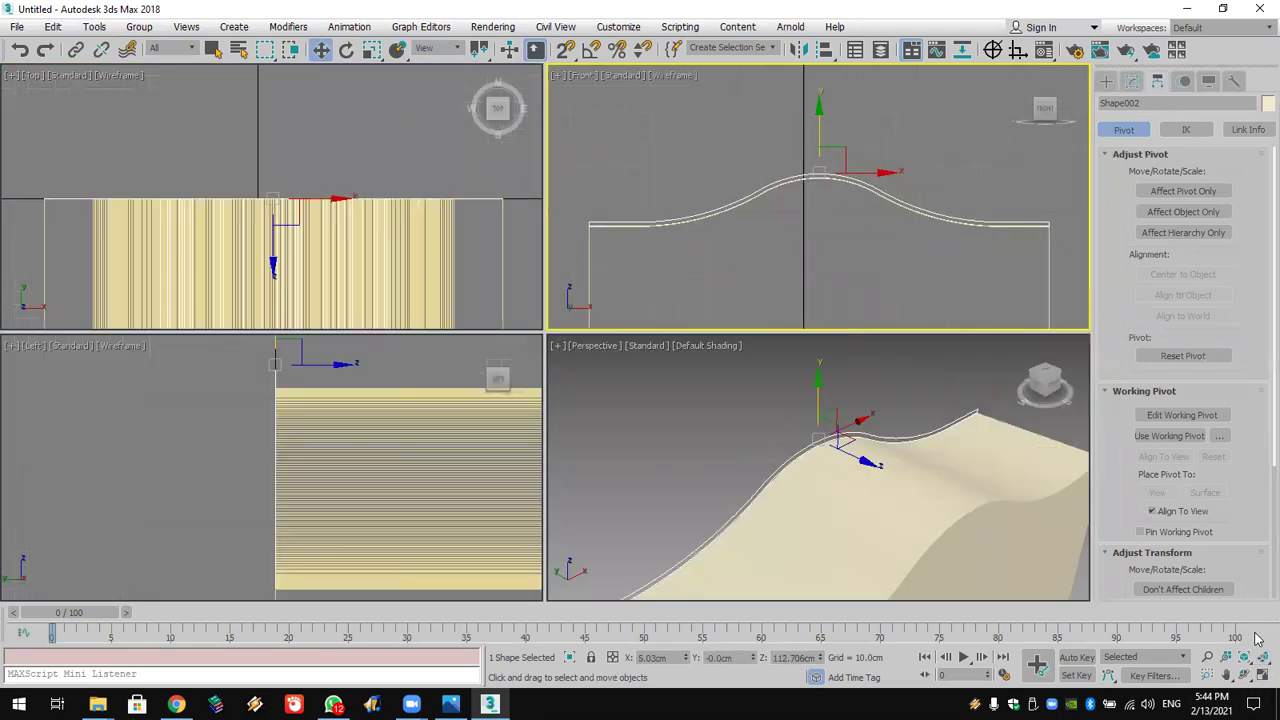
Step: Move the vertices at both ends of the strip outward so it slightly overhangs the wall's sides
middle_click_drag(801, 518, 837, 480, "alt")
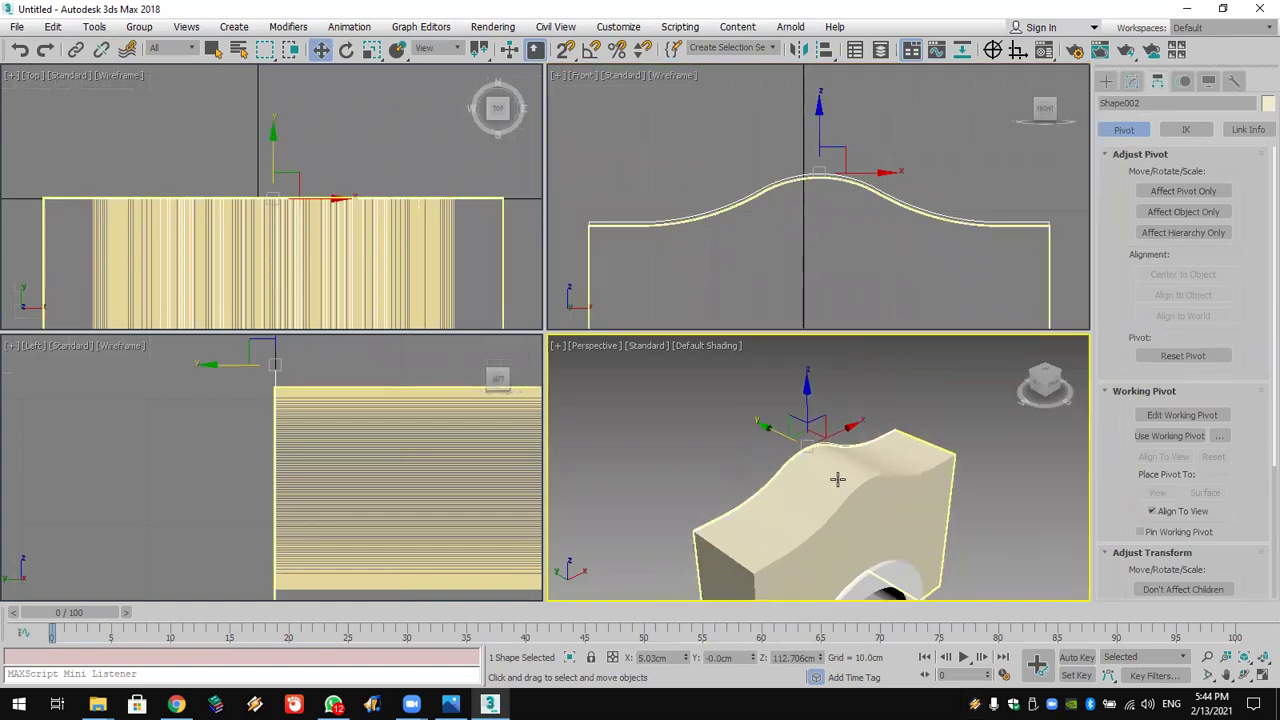
left_click(1132, 81)
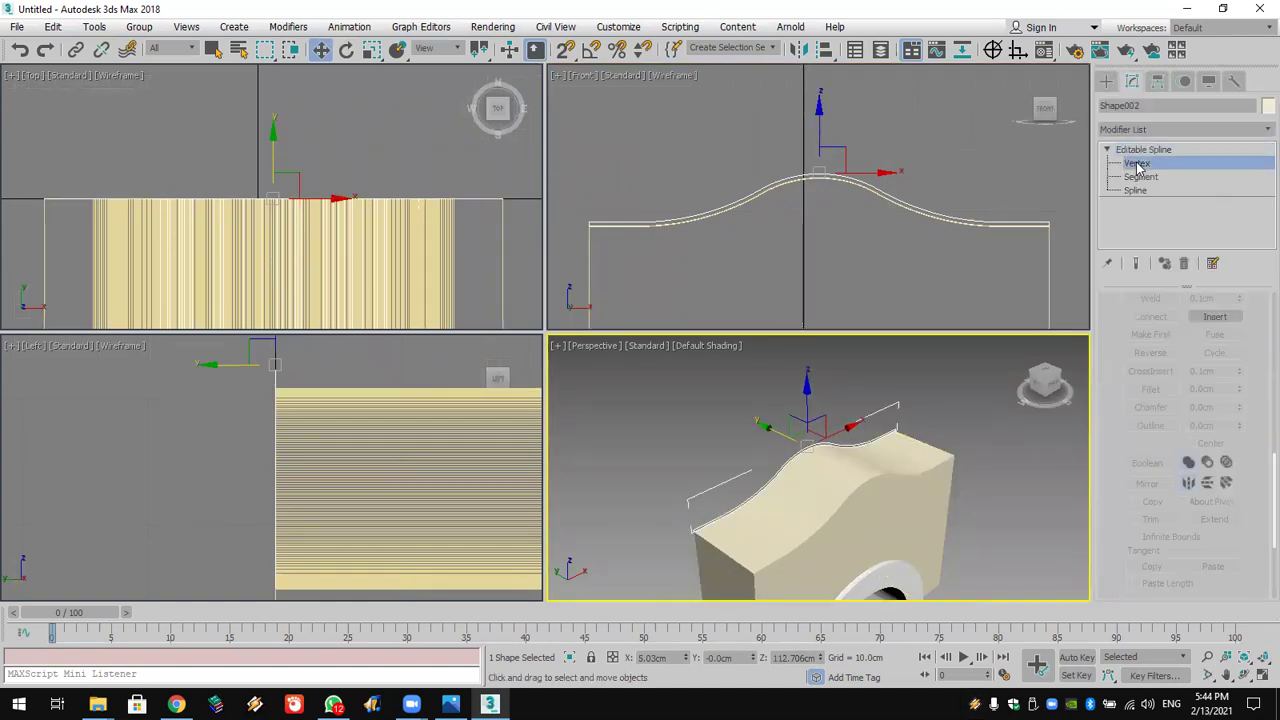
left_click(1136, 163)
left_click_drag(1023, 206, 1062, 244)
scroll(1030, 238, "down", 3)
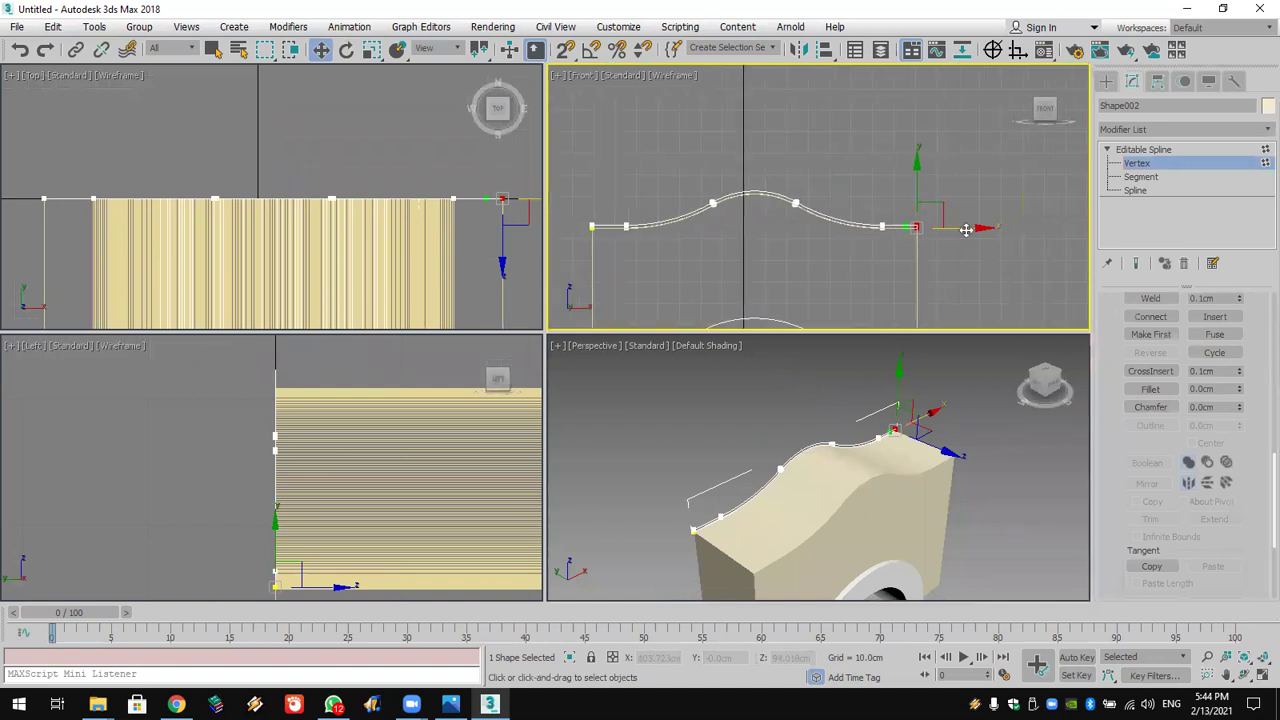
middle_click_drag(636, 225, 745, 218)
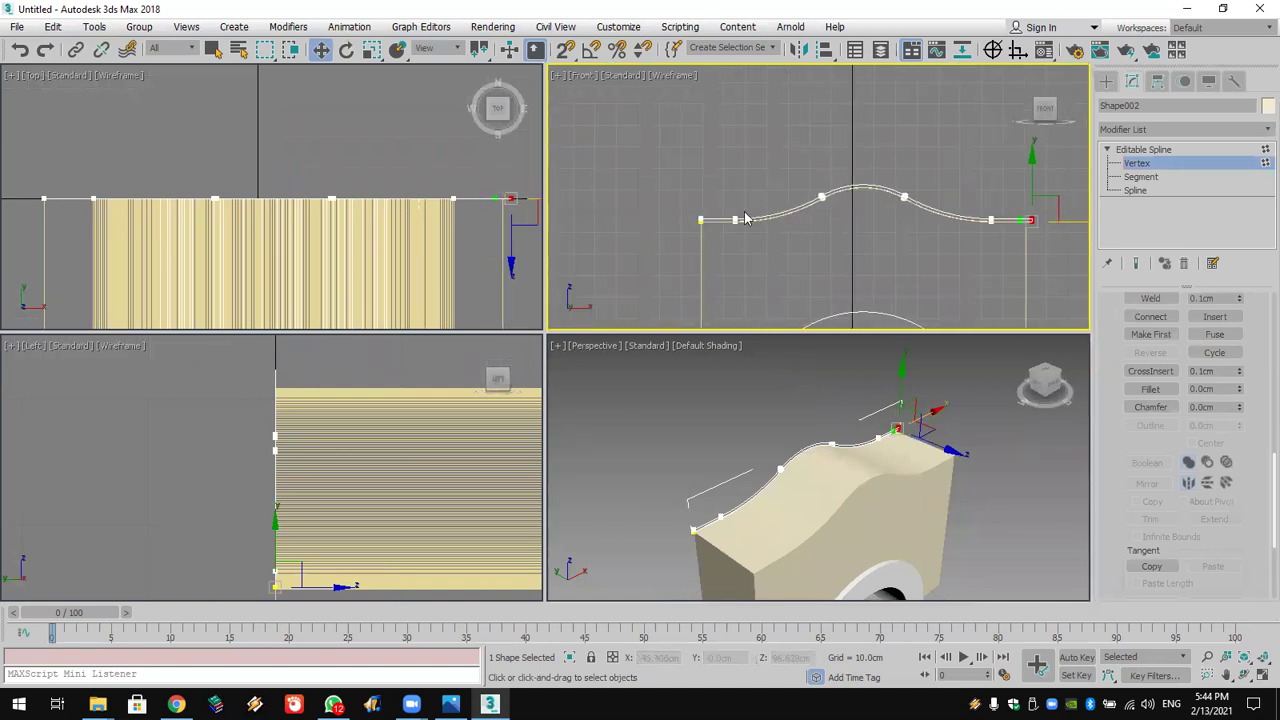
left_click_drag(714, 250, 745, 222)
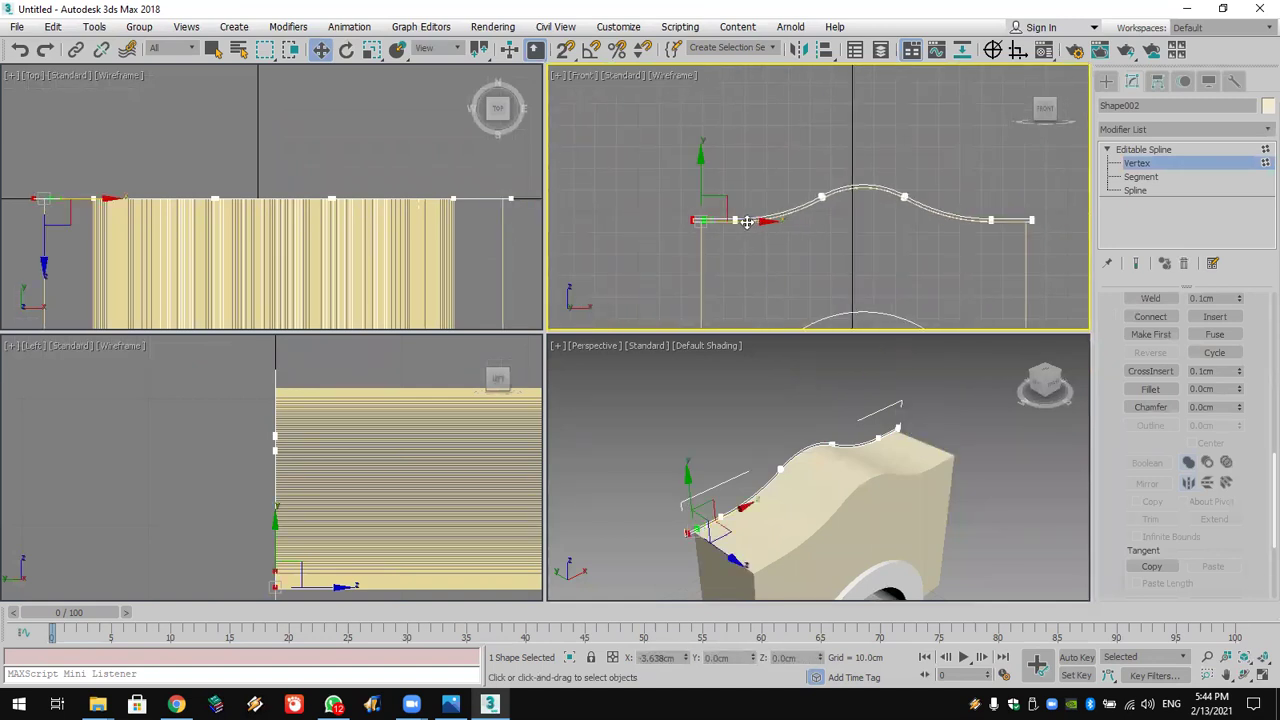
Step: Apply an Extrude modifier to the wavy strip with an amount of 44 cm
left_click(1157, 131)
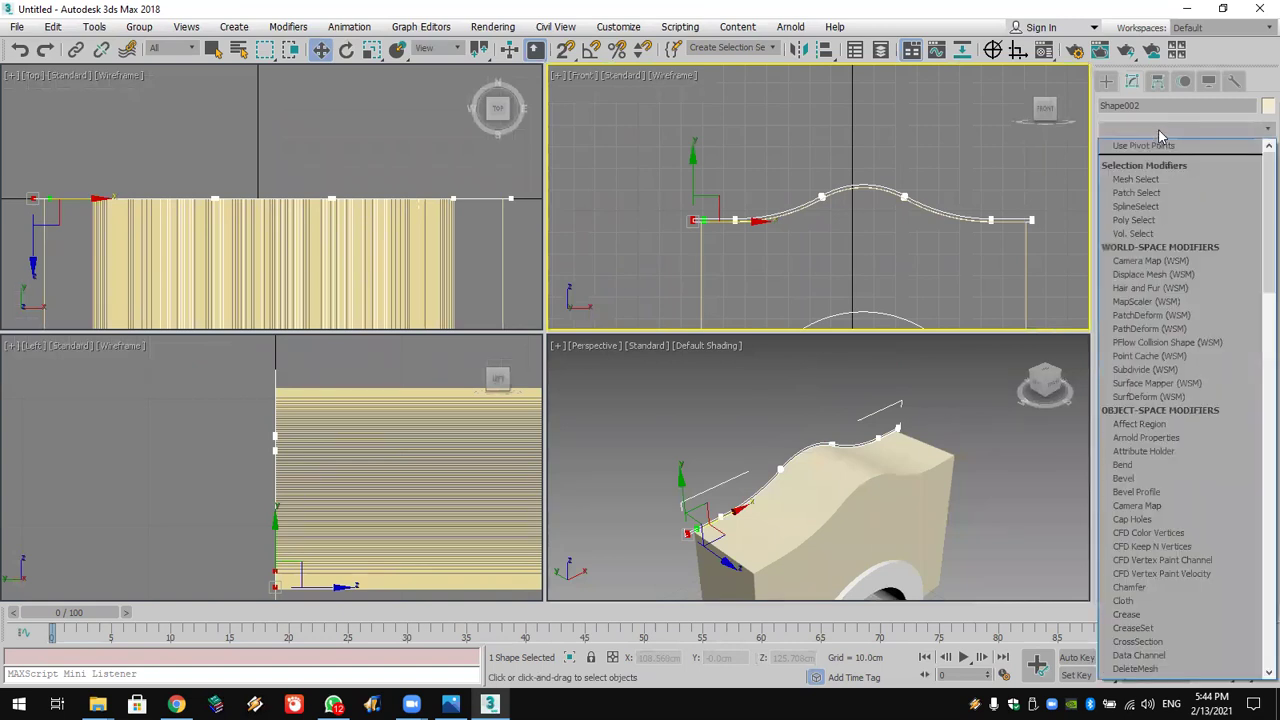
key("e")
left_click(1140, 213)
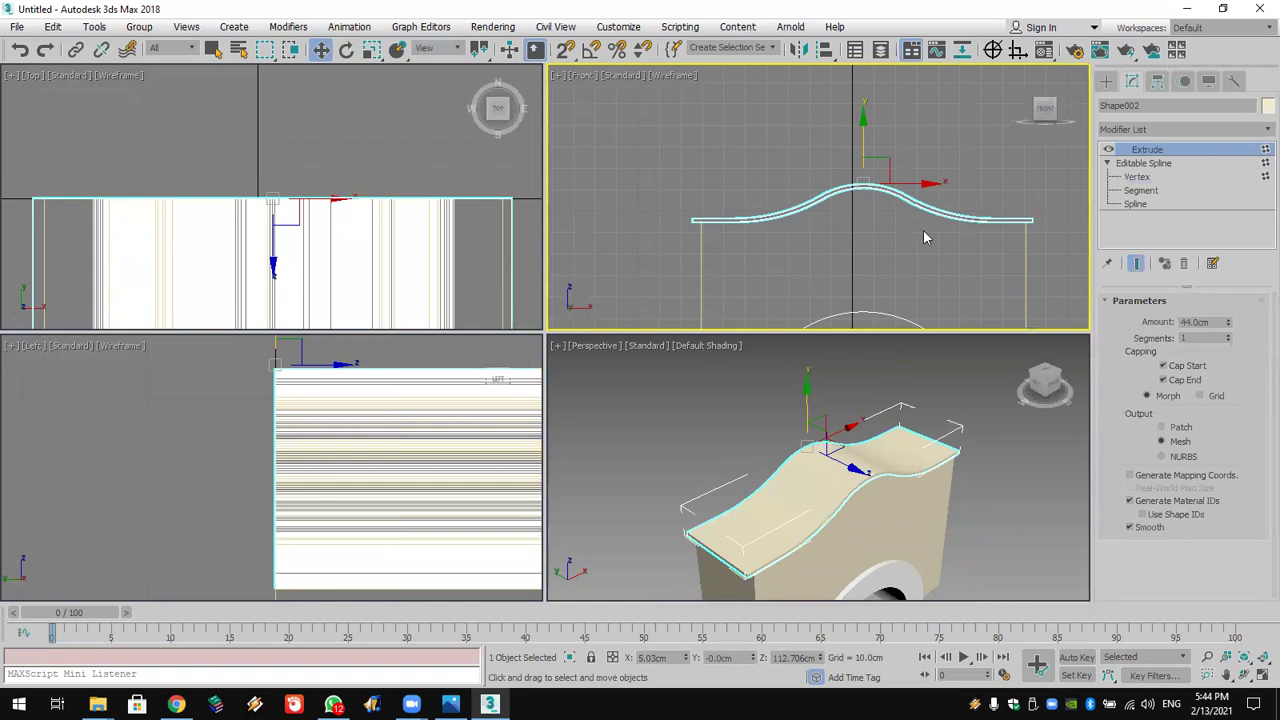
left_click(783, 390)
left_click(719, 439)
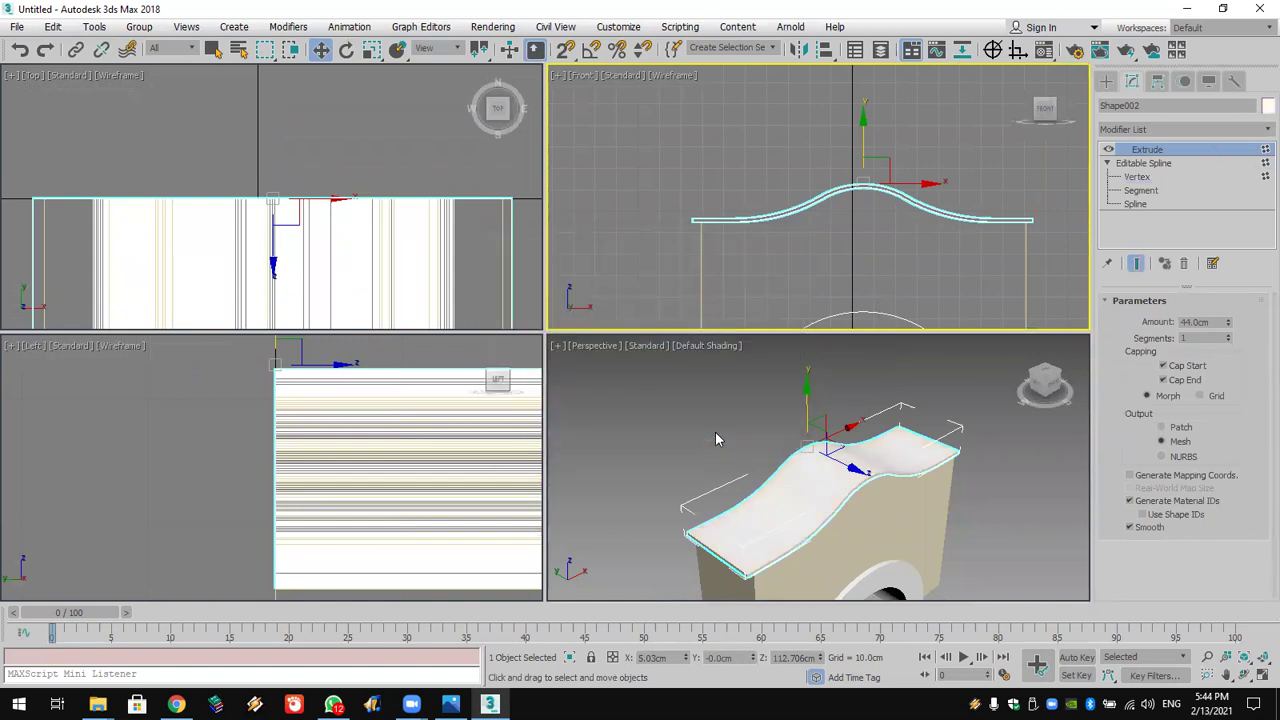
Step: Stack two copies of the extruded wavy strip above the original, at Z positions of about 114 cm and 115.3 cm
left_click(1106, 81)
scroll(922, 178, "up", 3)
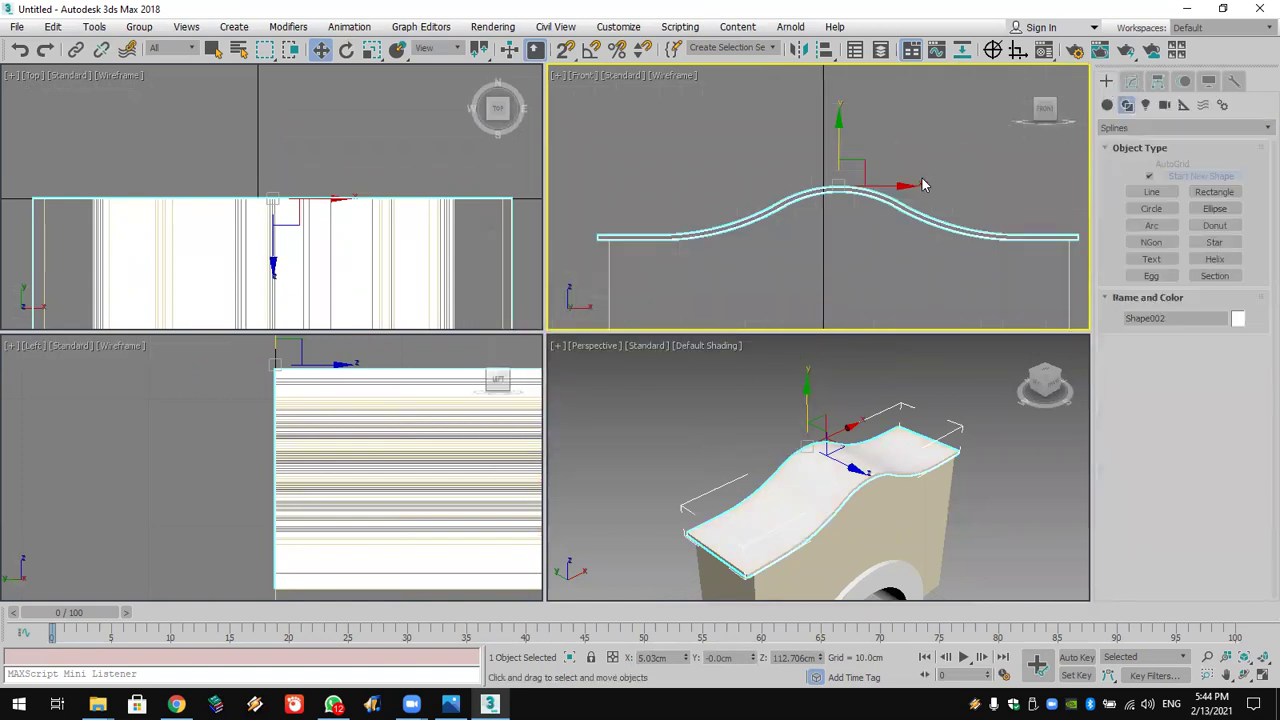
middle_click_drag(935, 172, 893, 166)
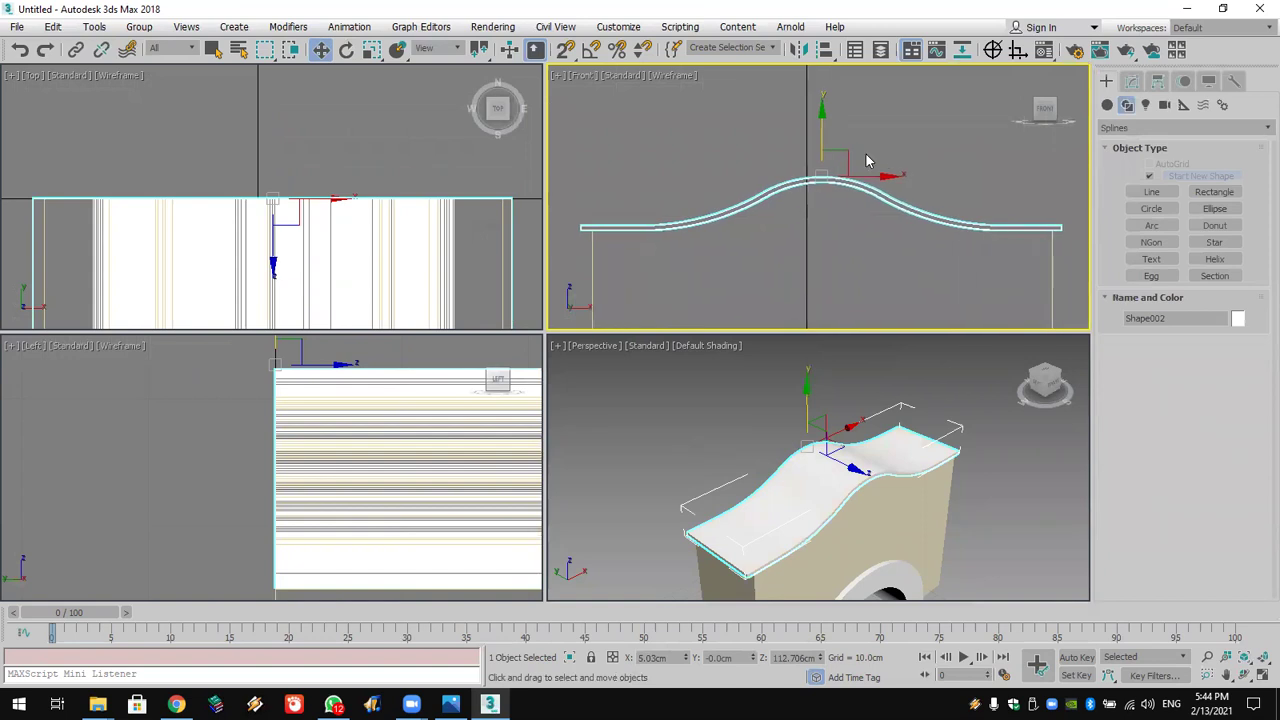
mouse_move(821, 139)
left_mouse_down()
mouse_move(823, 123)
mouse_move(823, 137)
left_mouse_up()
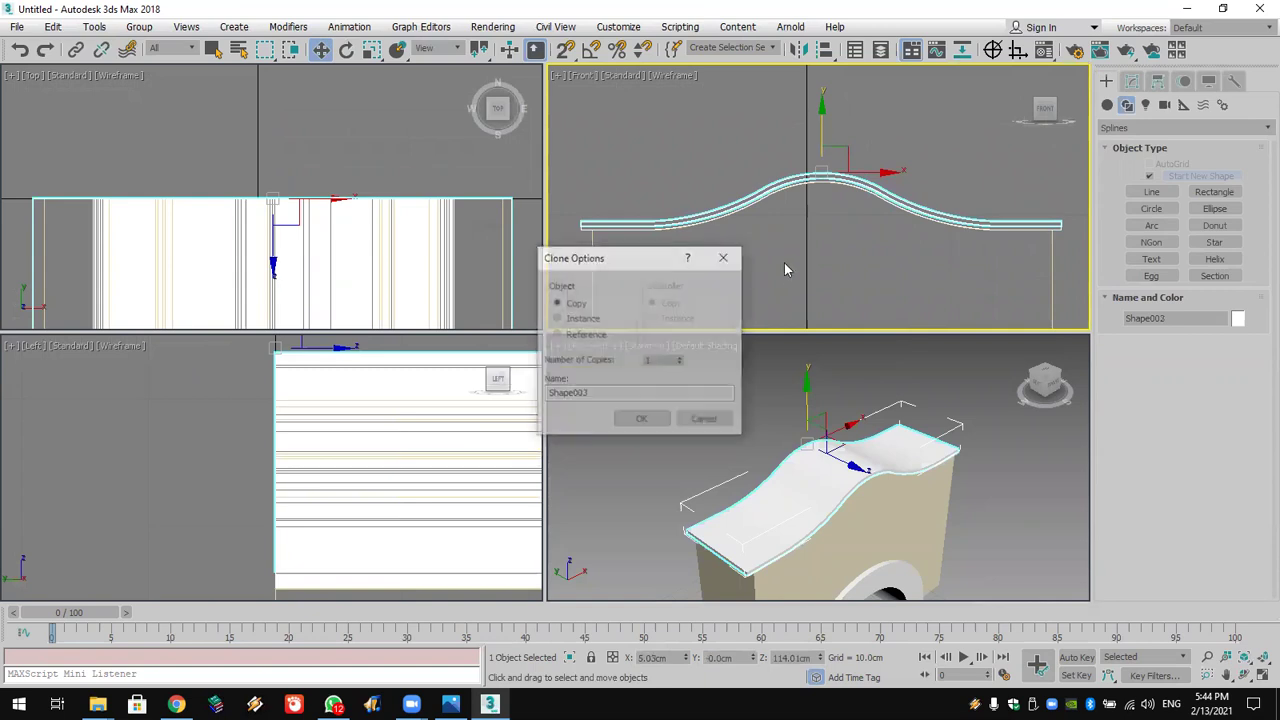
left_click(657, 419)
middle_click_drag(931, 177, 945, 211)
scroll(945, 211, "up", 3)
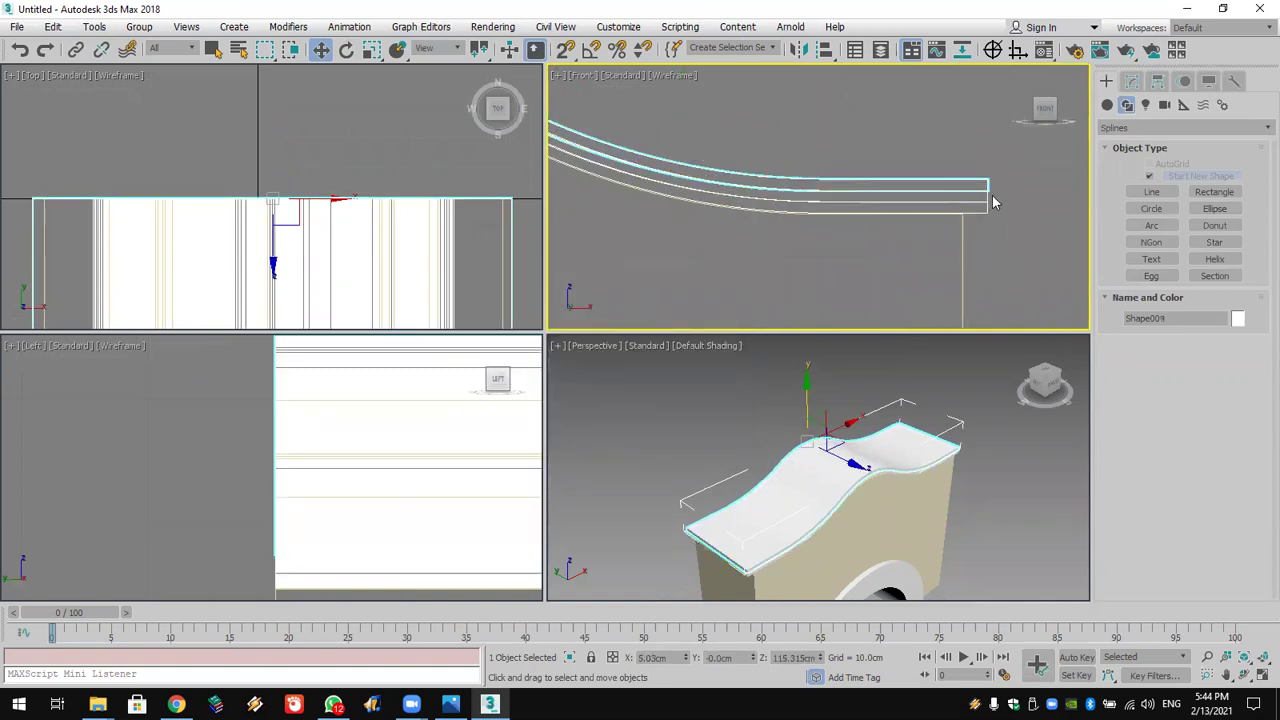
Step: Move the vertices at both ends of the middle strip outward, about 0.65 cm at the left end, to overhang the lowest strip
left_click(986, 199)
left_click(1131, 81)
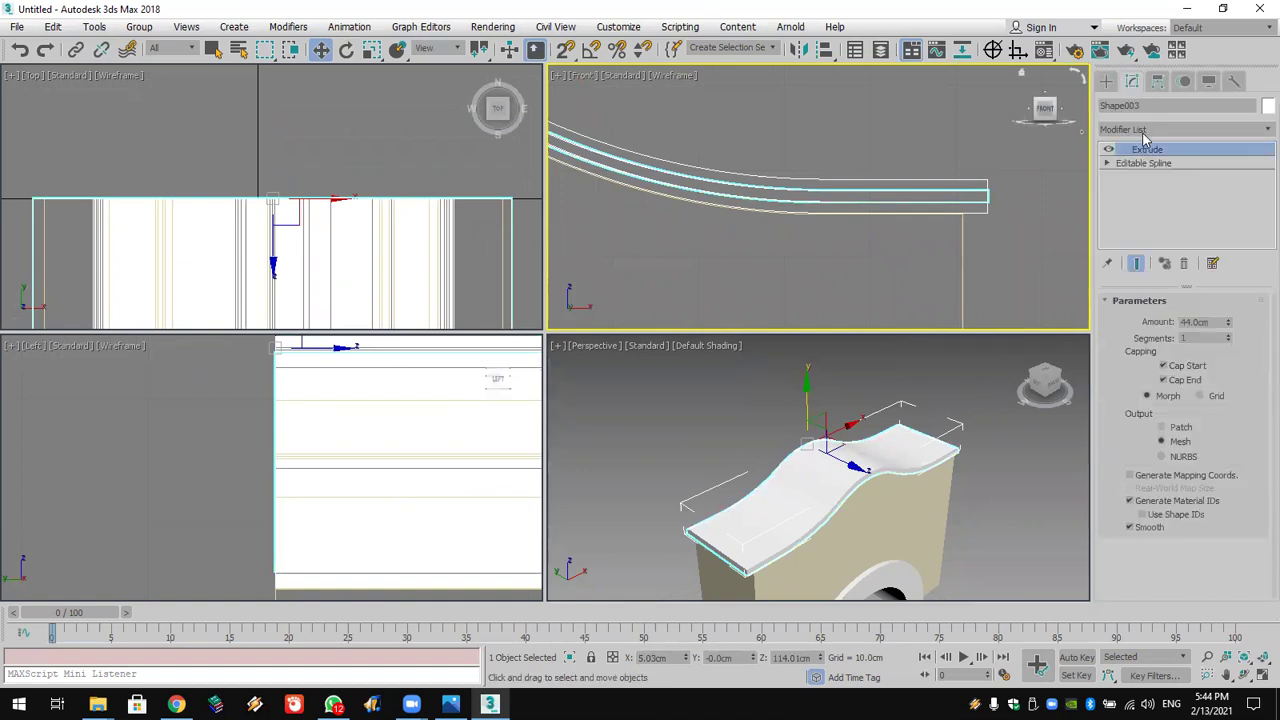
left_click(1140, 163)
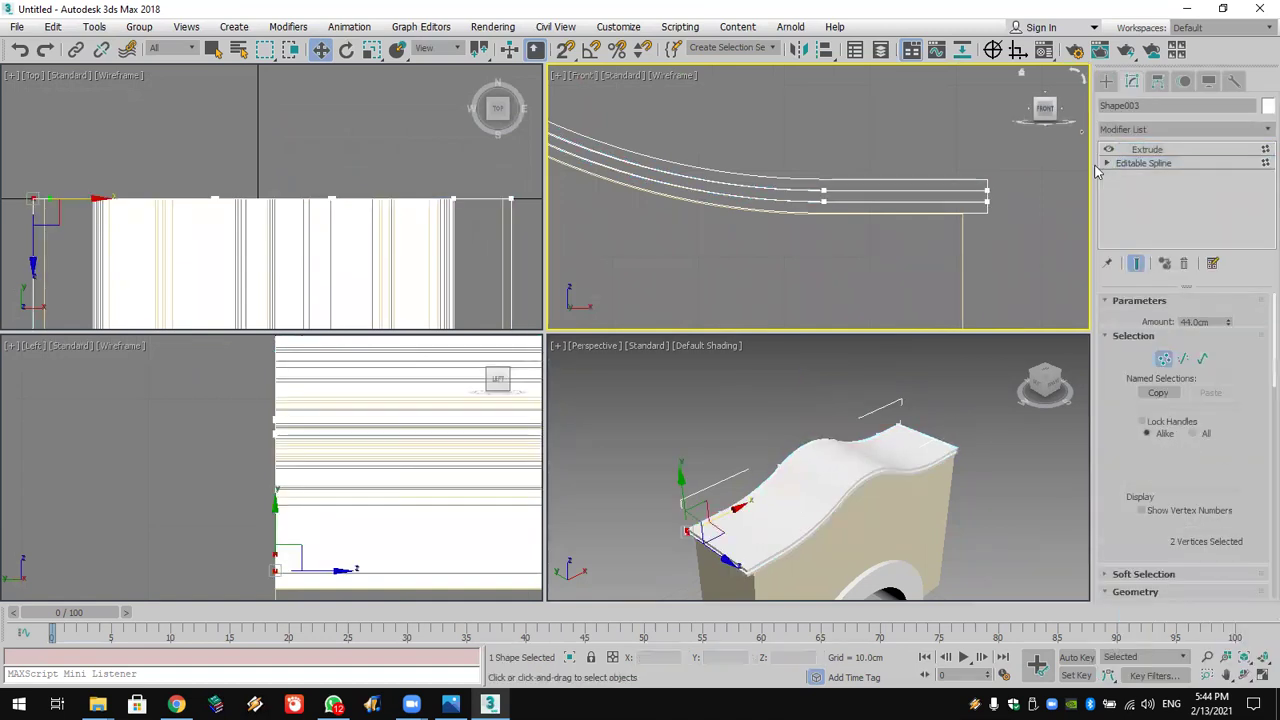
left_click(1107, 163)
left_click_drag(968, 178, 1012, 220)
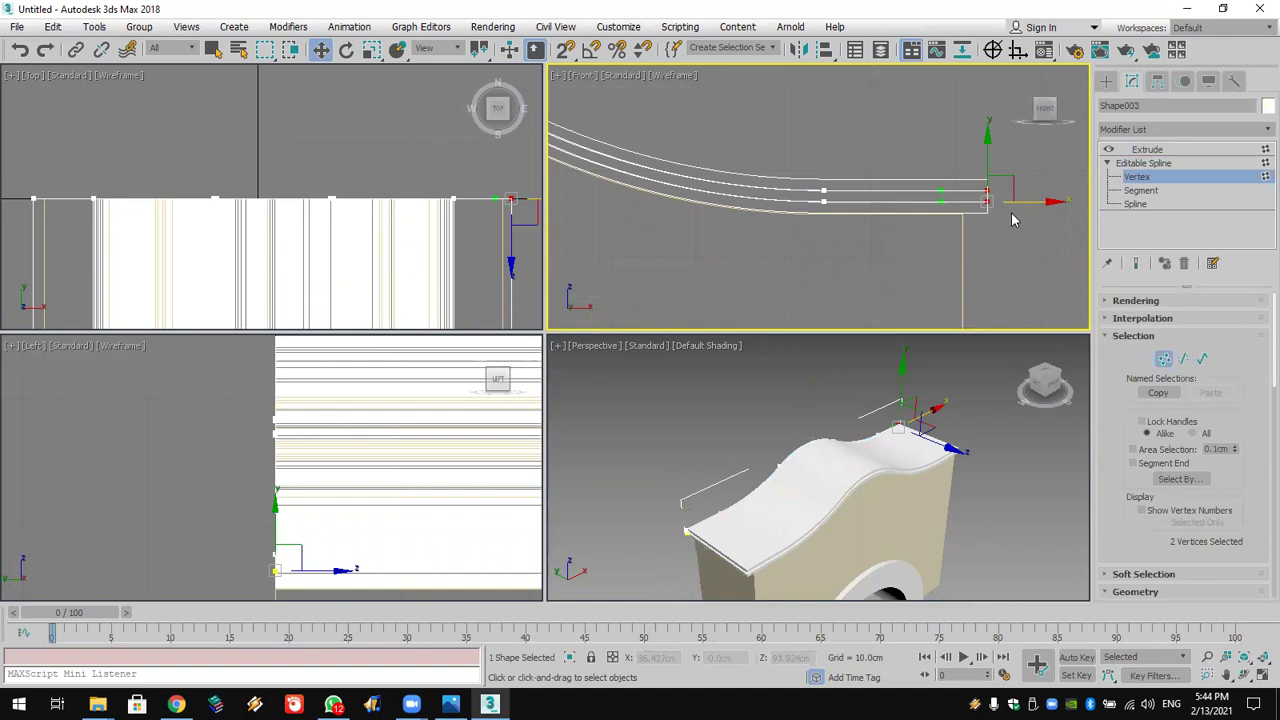
middle_click_drag(1040, 201, 805, 197)
scroll(805, 197, "up", 3)
left_click_drag(810, 185, 848, 174)
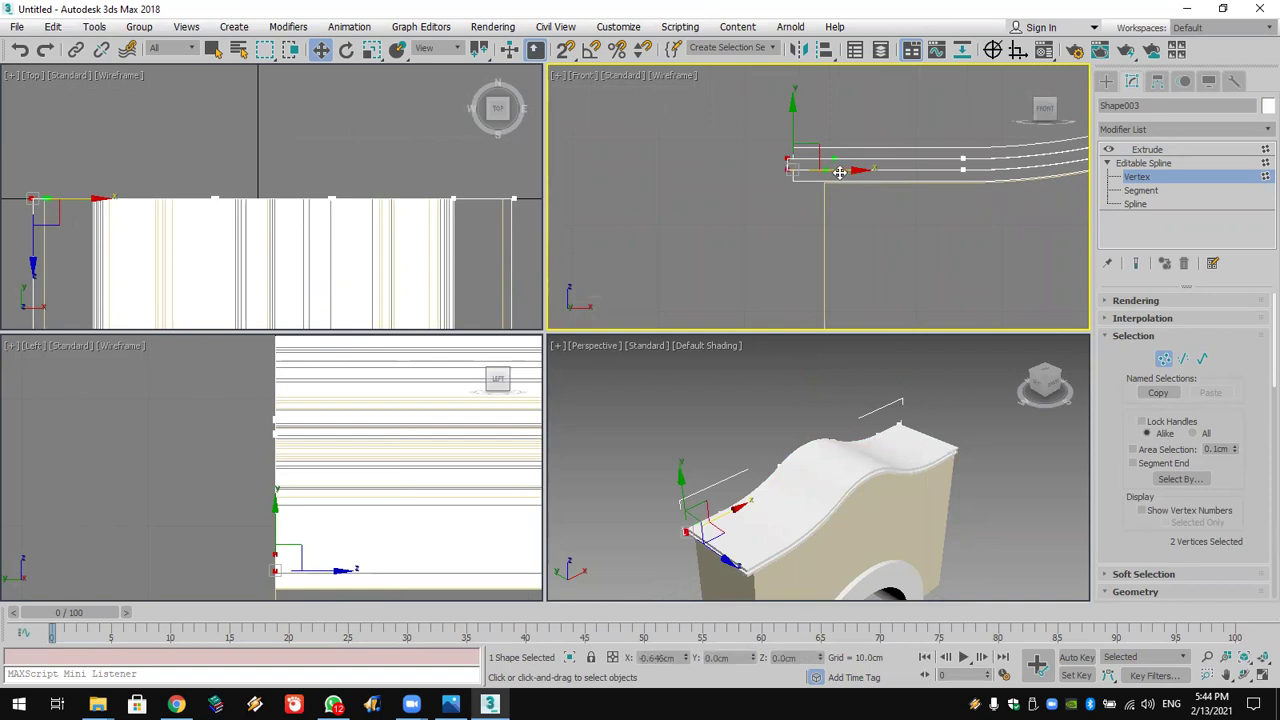
scroll(848, 174, "down", 4)
Step: Increase the middle strip's Extrude amount slightly so it is deeper than the strip below
left_click(1147, 149)
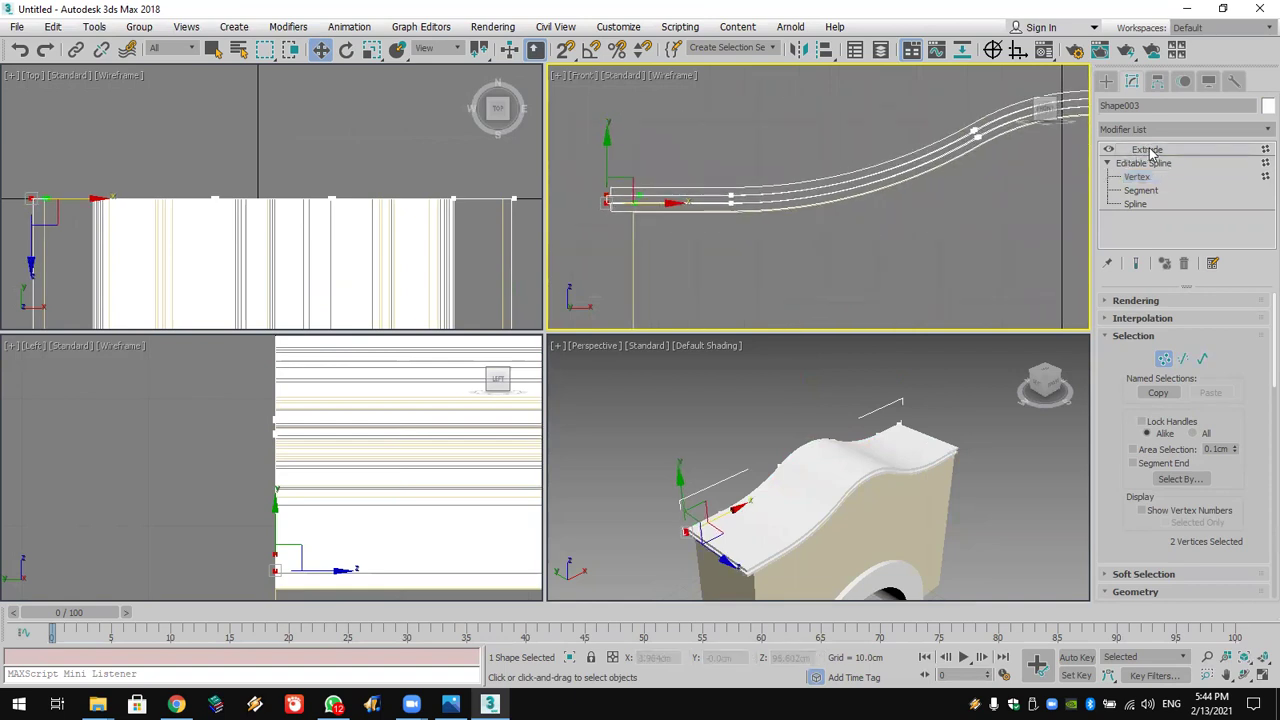
left_click_drag(1229, 327, 1229, 328)
key("ctrl+z")
Step: Move the top strip's end vertices outward, about 1.6 cm at the left end and 1.8 cm at the right
middle_click_drag(897, 241, 1010, 245)
left_click(1107, 163)
left_click(1136, 176)
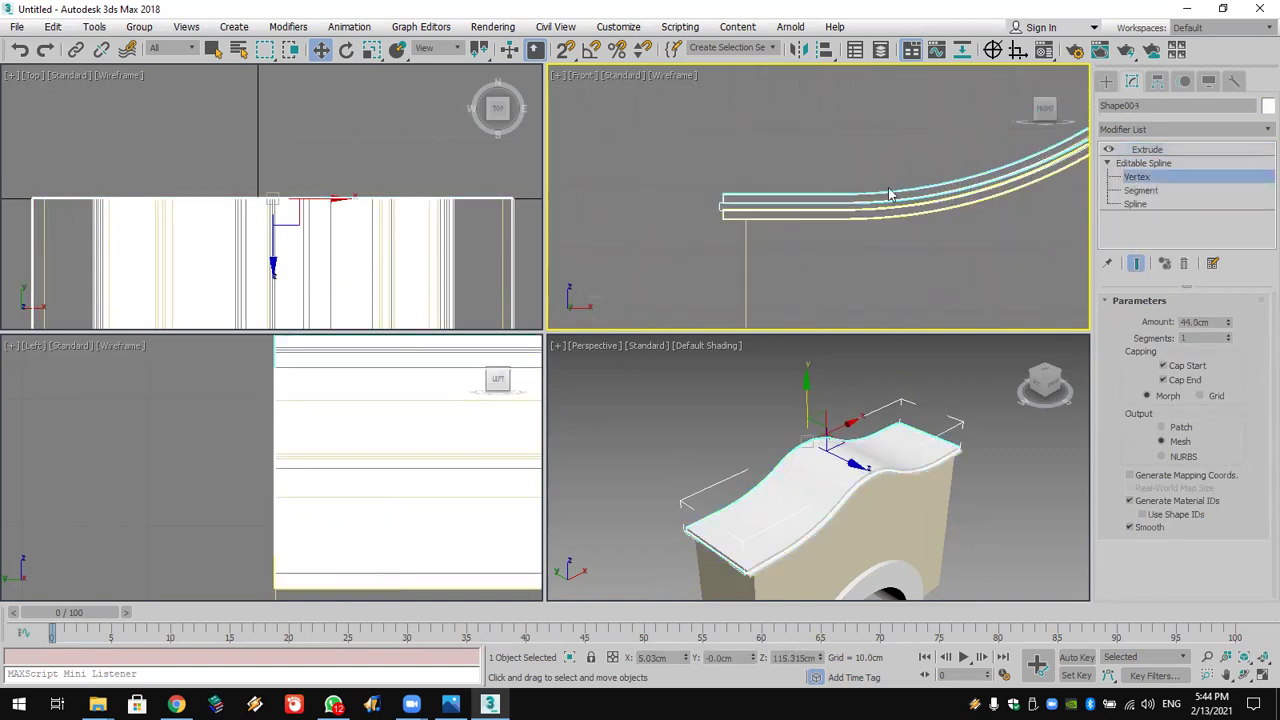
left_click_drag(765, 225, 670, 163)
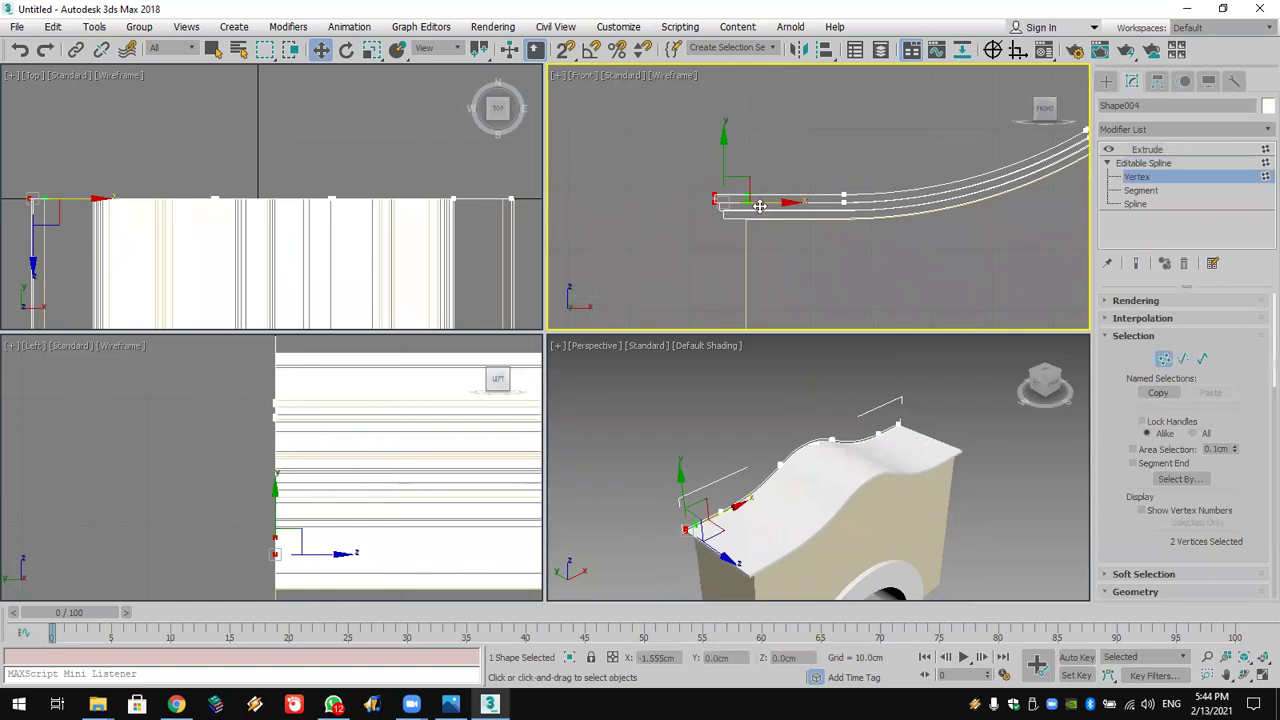
left_click_drag(776, 204, 765, 204)
scroll(848, 228, "down", 3)
left_click_drag(953, 212, 1011, 224)
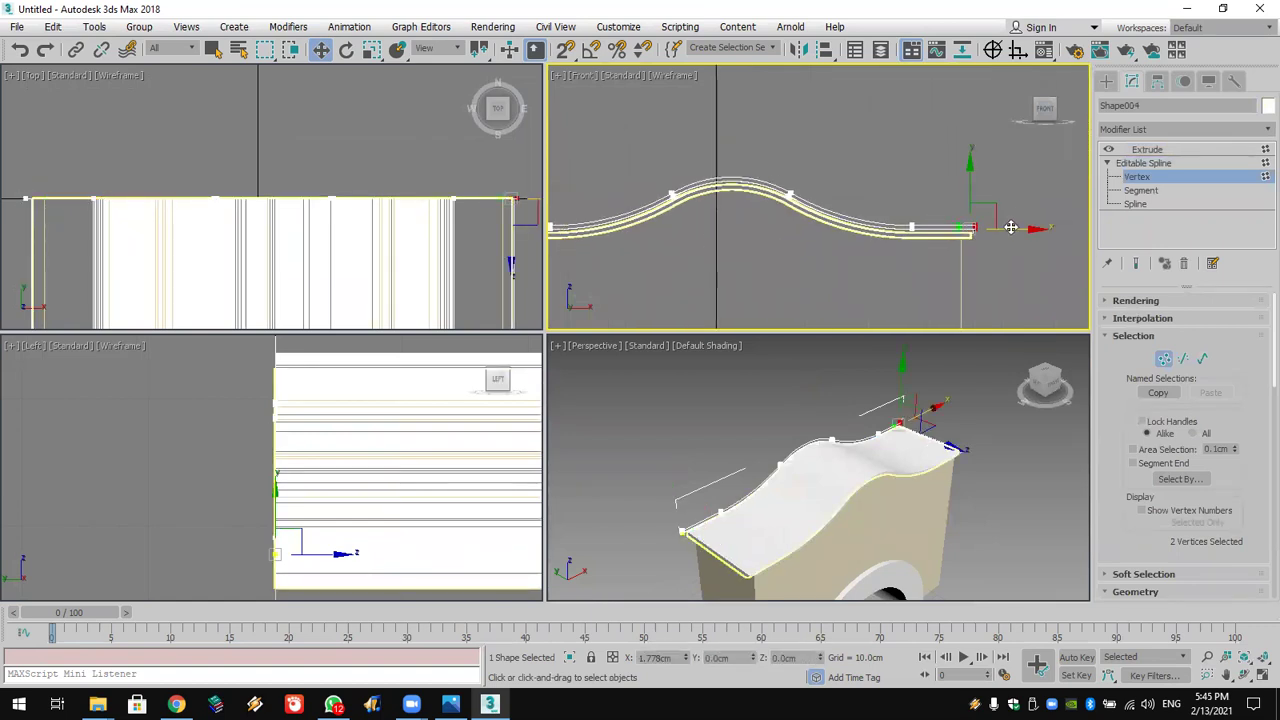
Step: Set the top strip's Extrude amount to 47.5 cm and inspect the stepped coping from below
left_click(1148, 149)
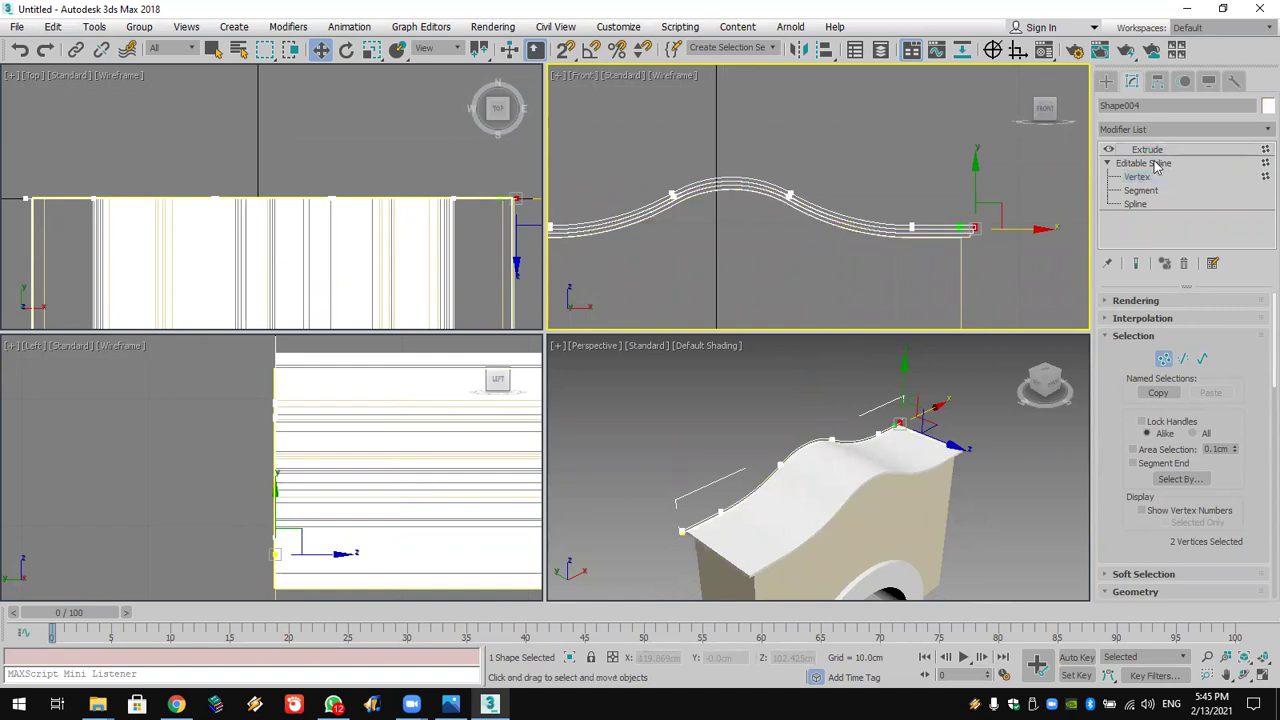
left_click(1227, 318)
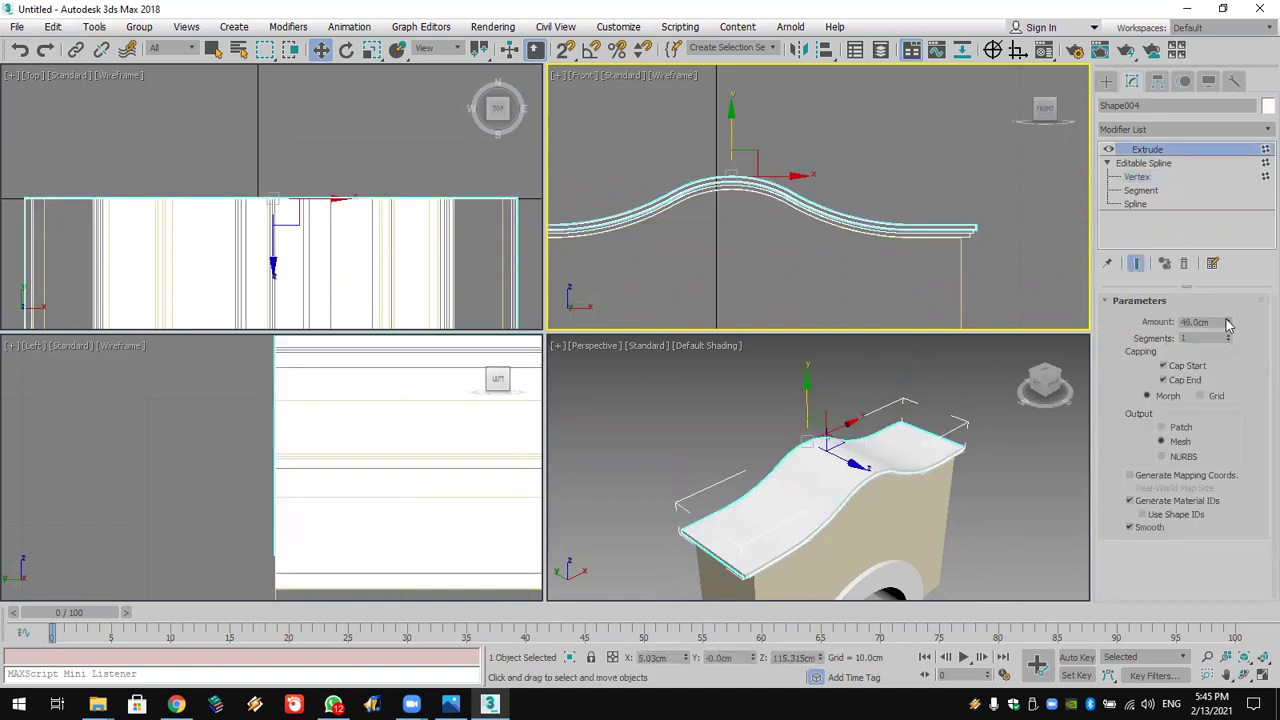
left_click(1244, 675)
left_click_drag(850, 480, 917, 466)
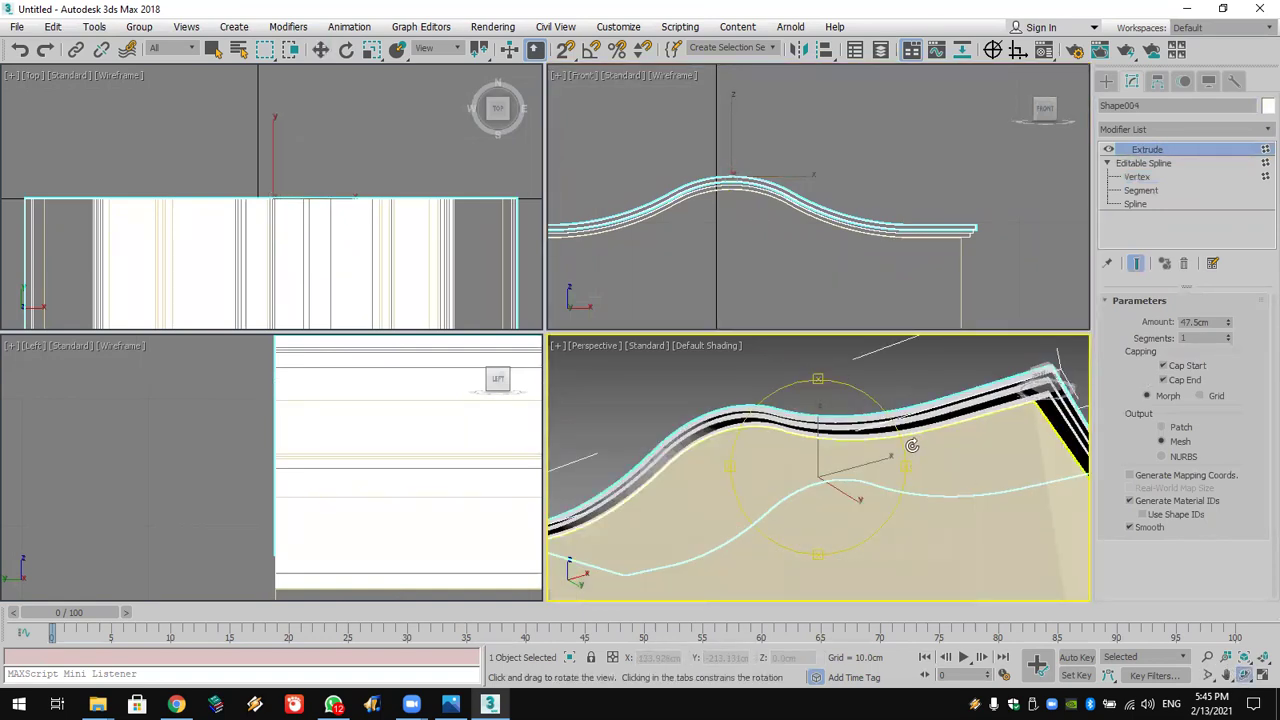
key("w")
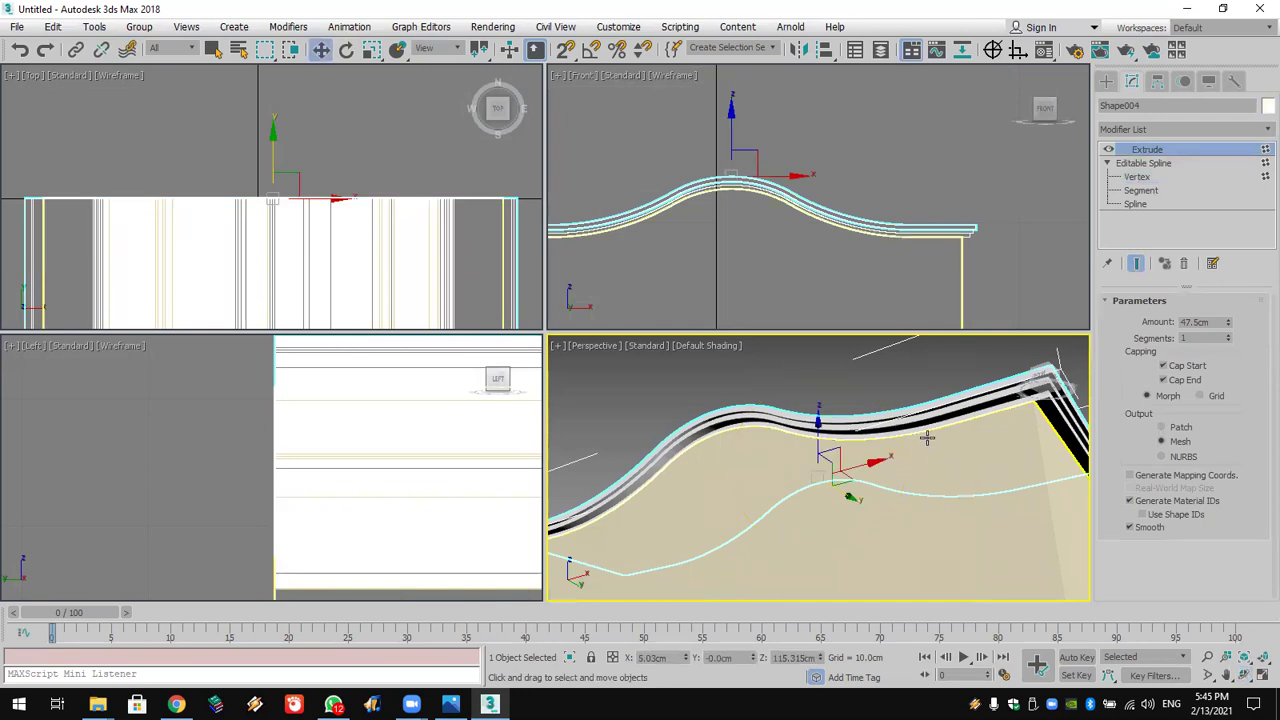
scroll(927, 437, "down", 4)
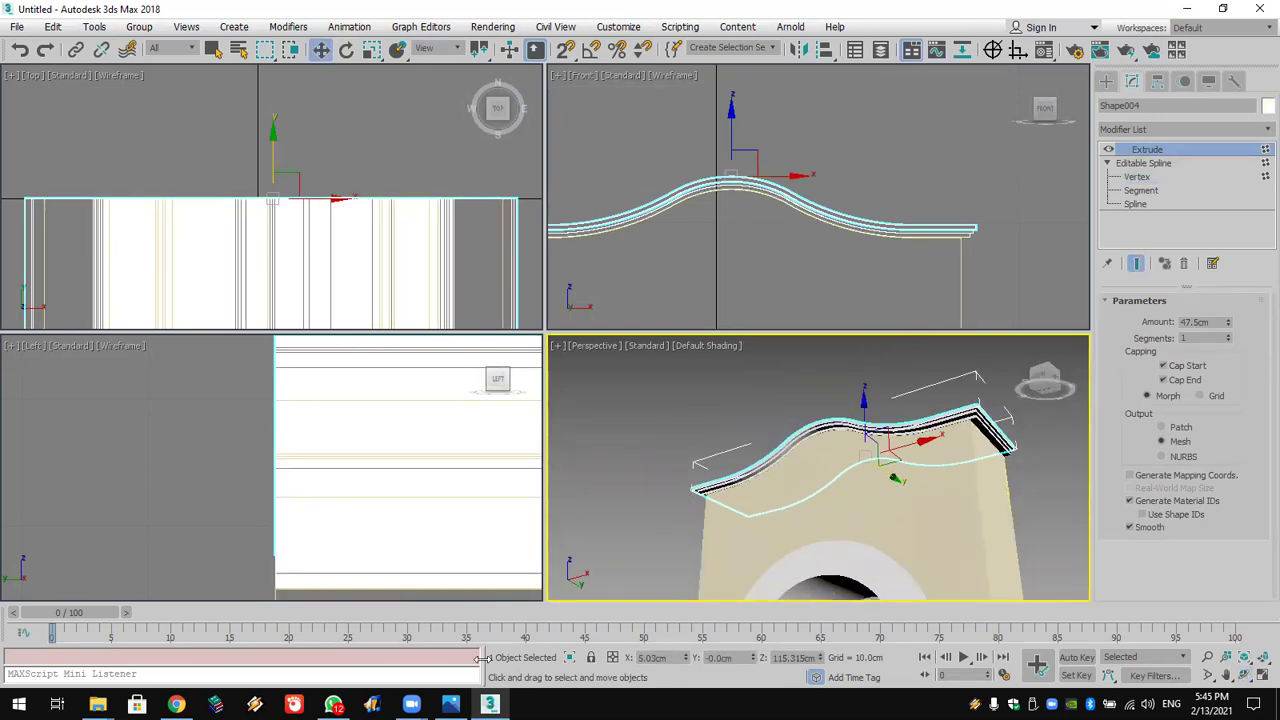
Step: Switch to the villa reference picture in Photos, examine the arched entrance, columns and lower facade walls, and close it
left_click(450, 704)
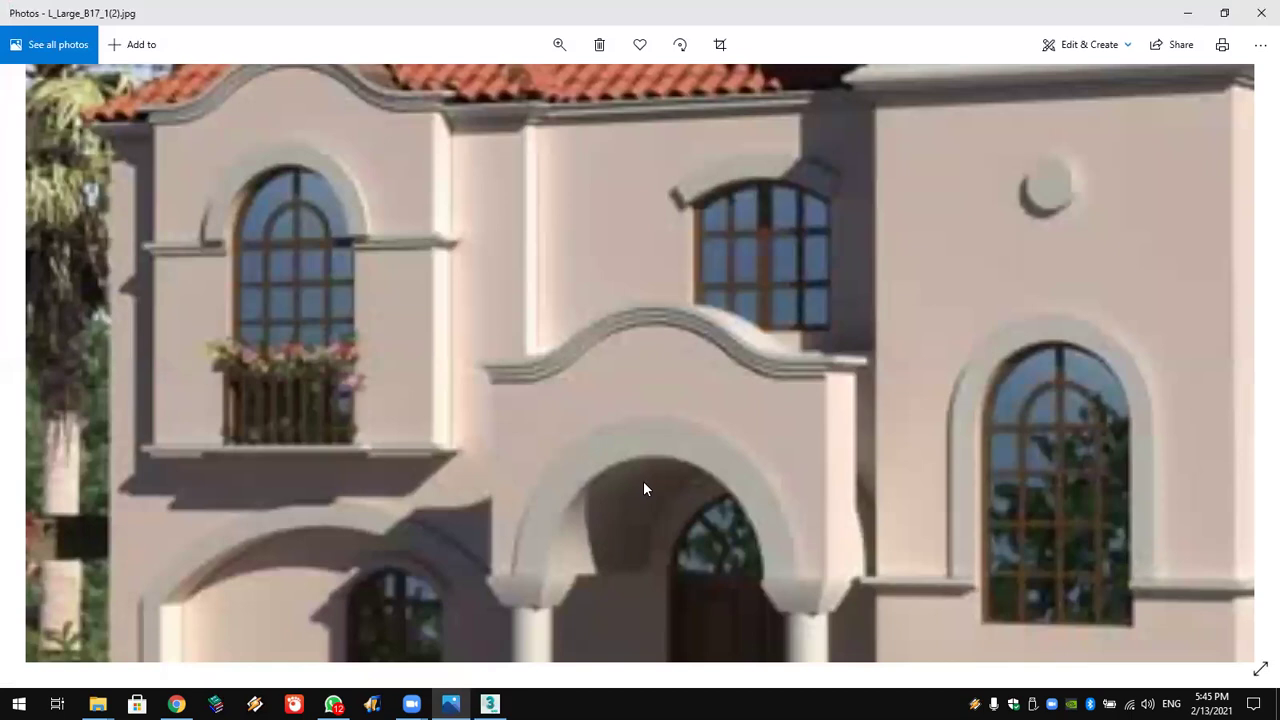
left_click_drag(712, 530, 709, 217)
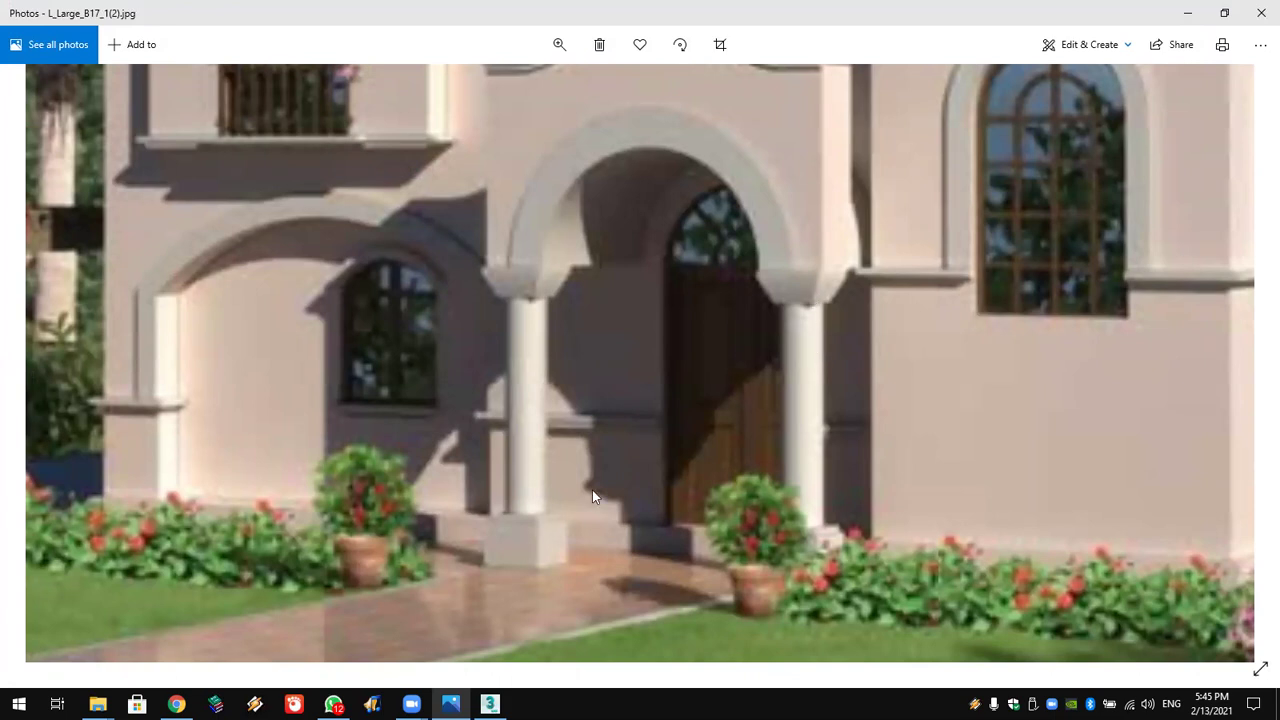
left_click(1258, 20)
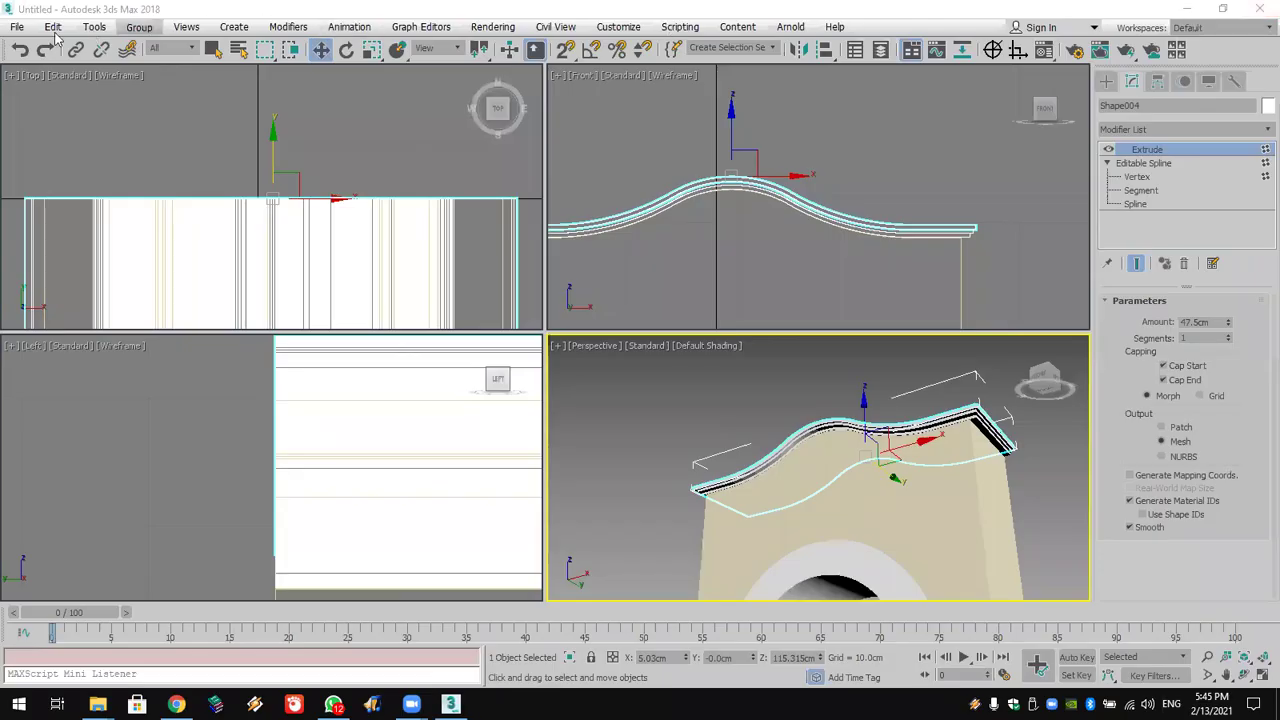
Step: Reset to an empty scene without saving the coping exercise
left_click(17, 27)
left_click(30, 56)
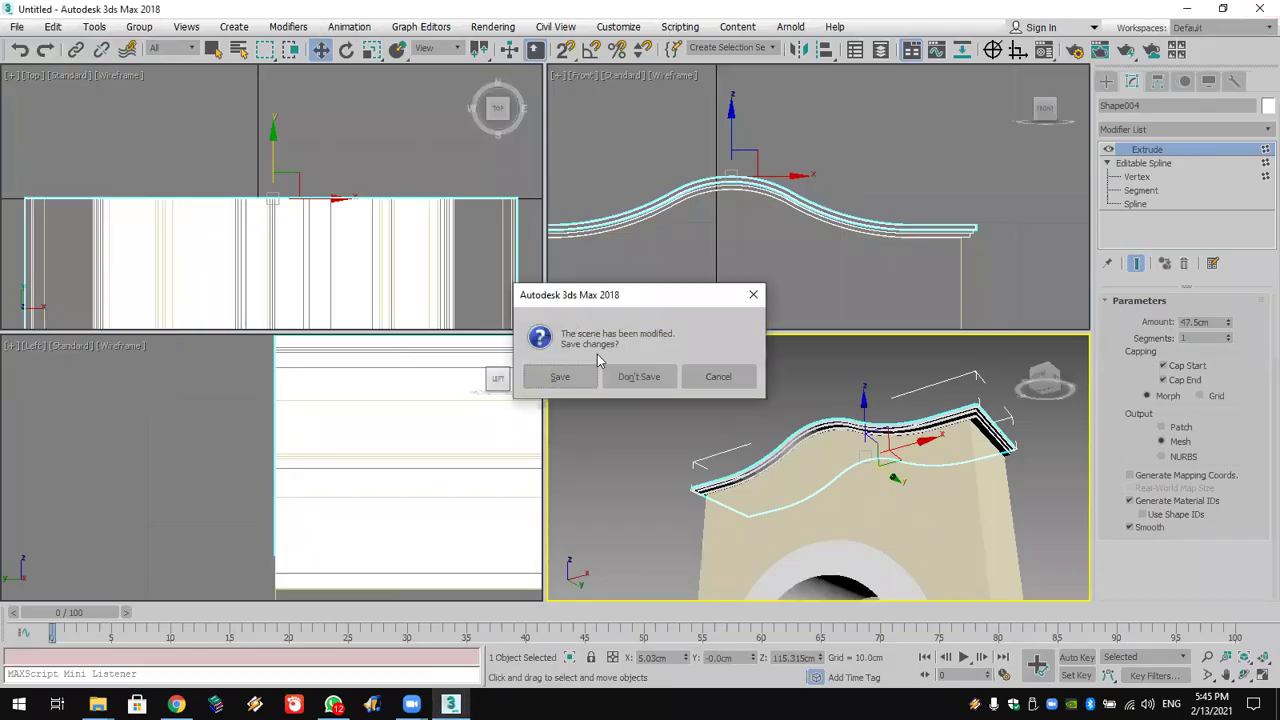
left_click(638, 377)
left_click(588, 374)
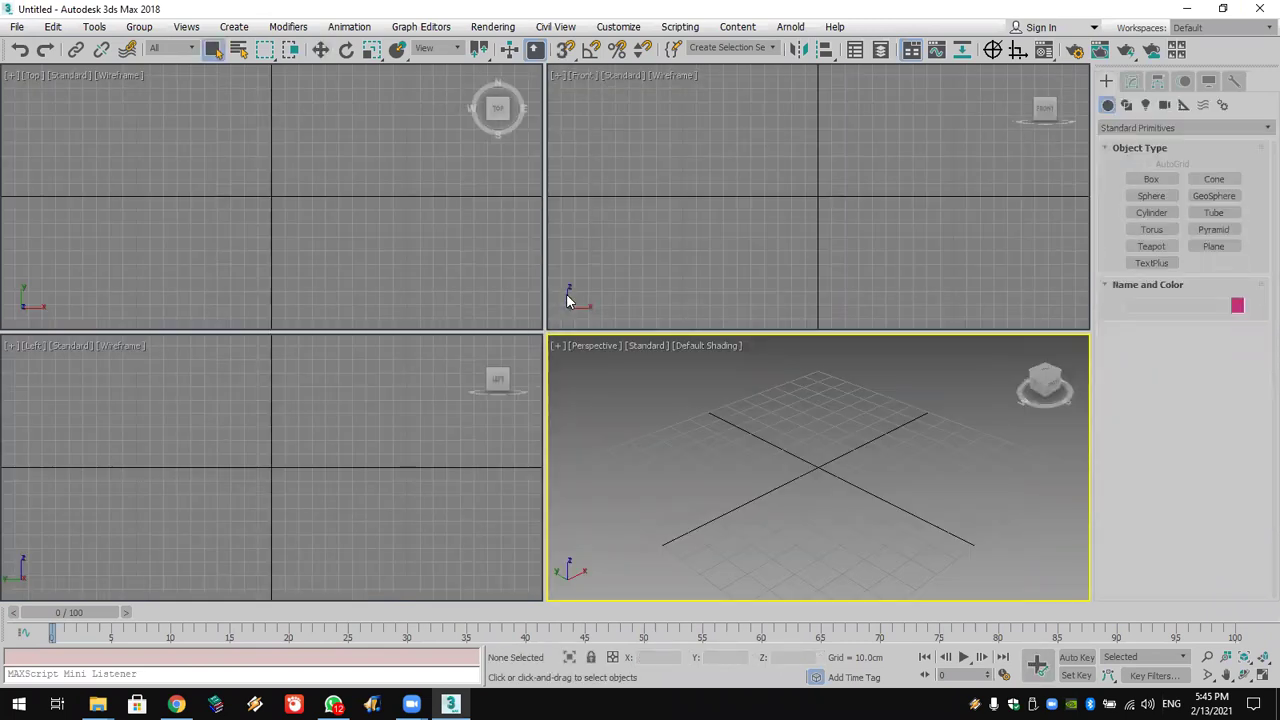
Step: Draw an open stepped wall line in the Top view with nine straight segments constrained to horizontal and vertical directions
left_click(1127, 105)
left_click(1151, 191)
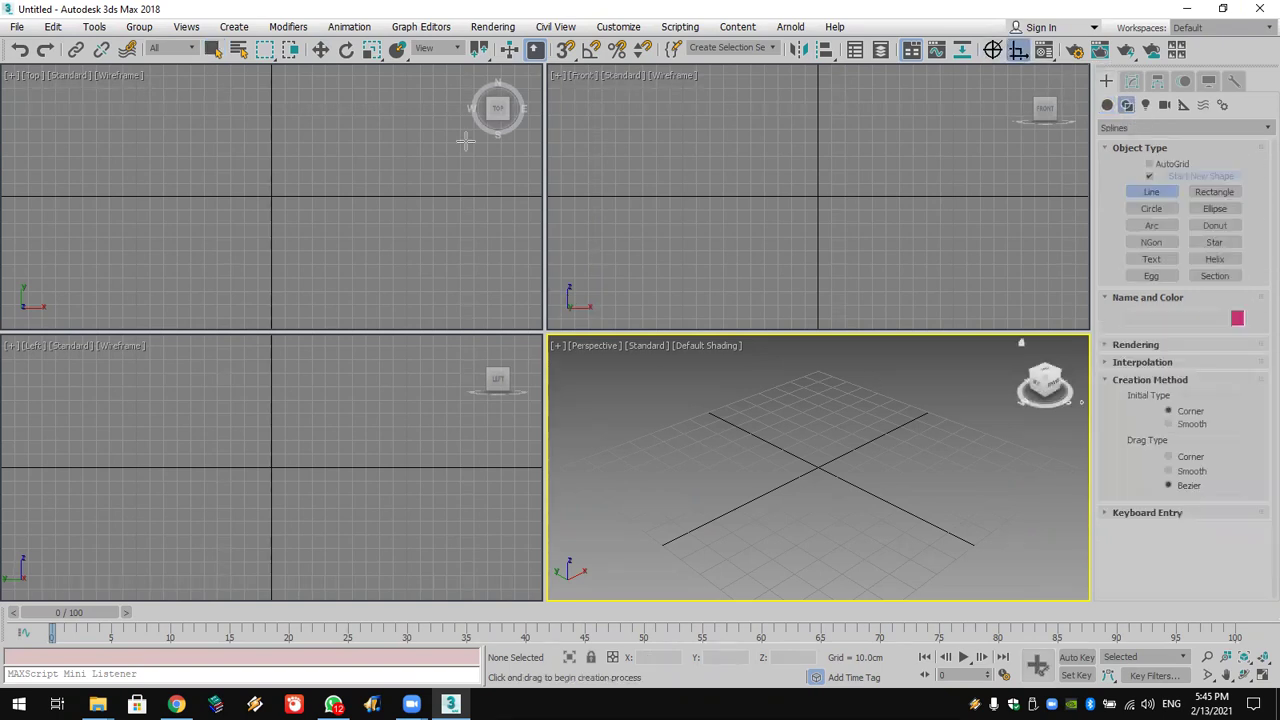
scroll(386, 229, "down", 3)
left_click(89, 120)
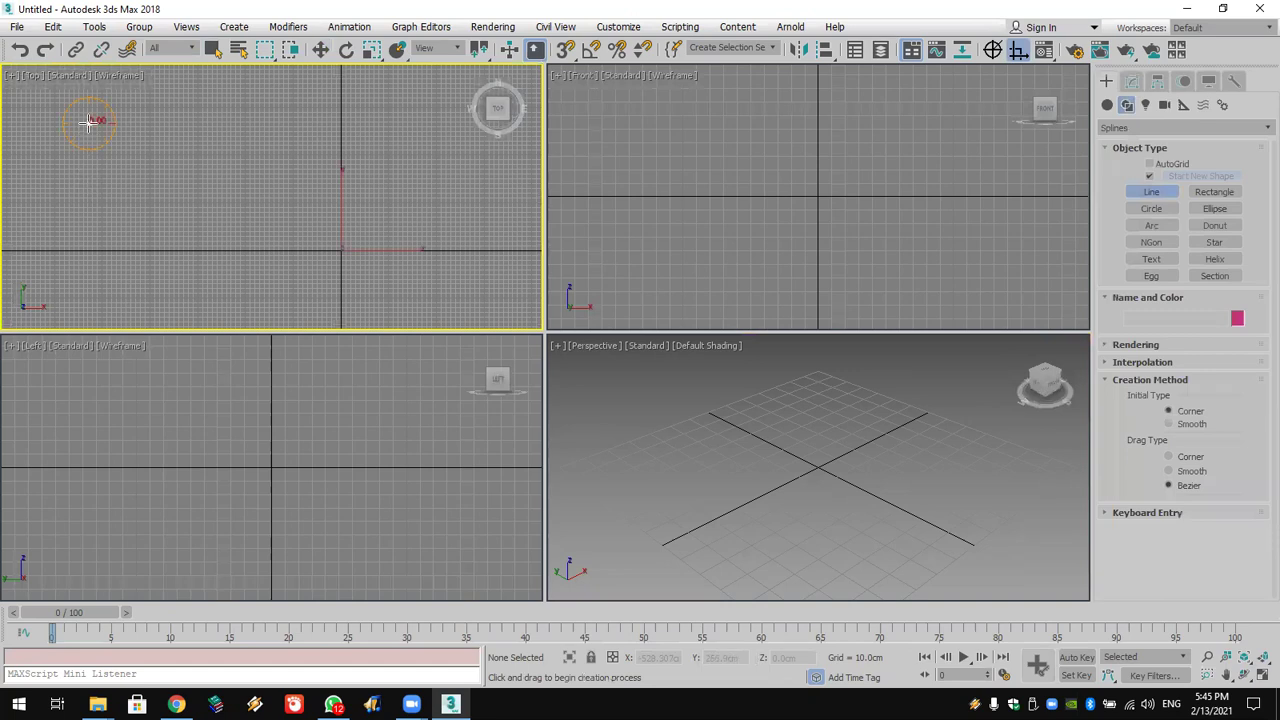
left_click(89, 201)
left_click(284, 201)
left_click(284, 165)
left_click(455, 165)
scroll(452, 215, "down", 3)
middle_click_drag(449, 215, 195, 212)
left_click(195, 233)
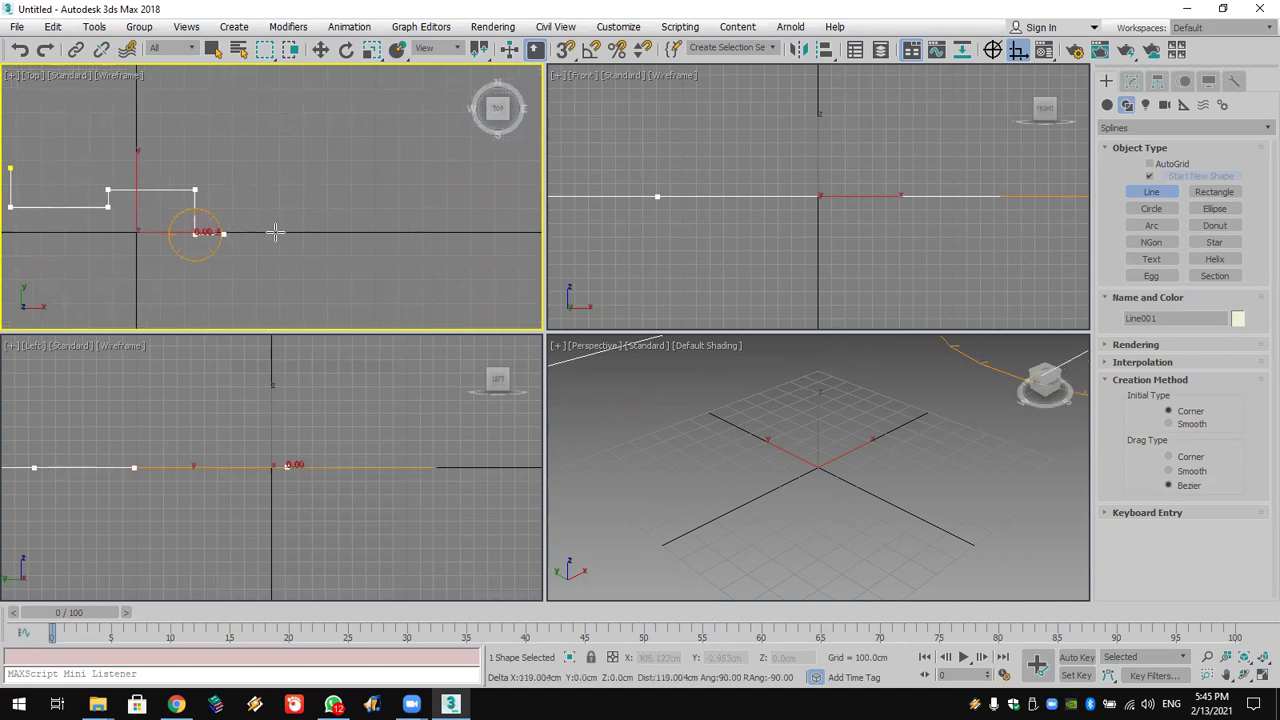
left_click(355, 233)
left_click(355, 142)
left_click(490, 145)
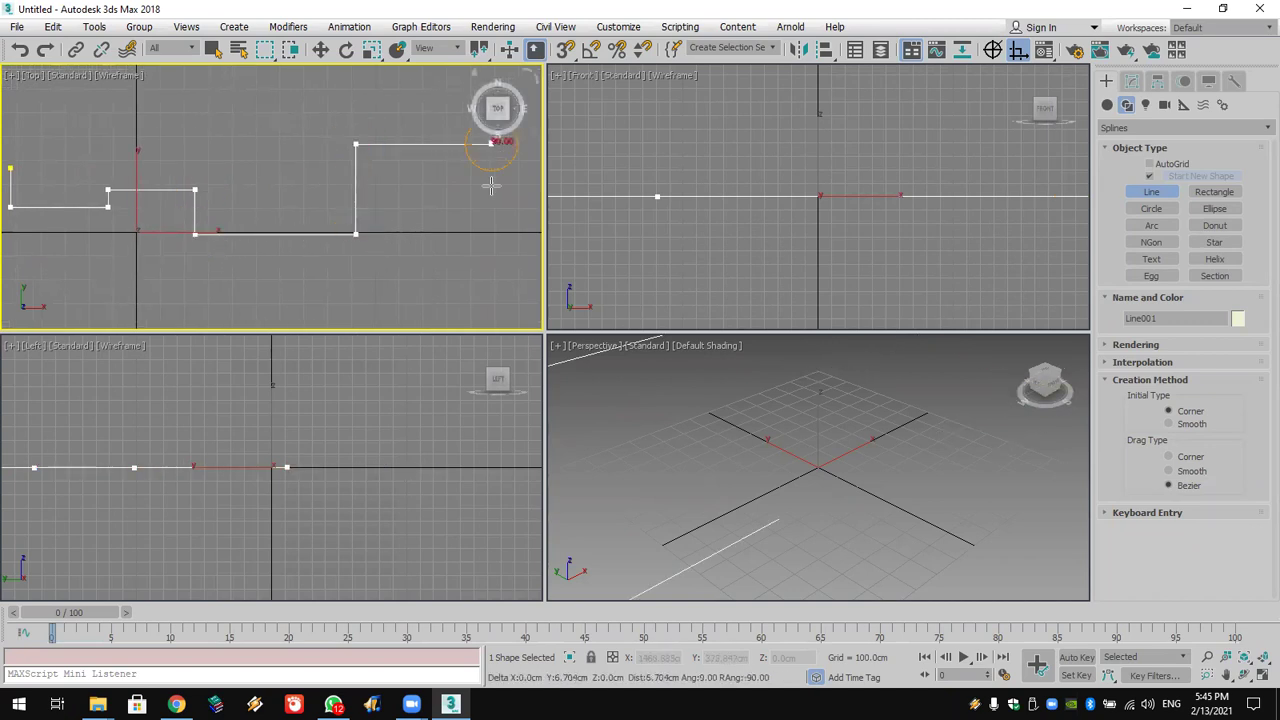
left_click(498, 287)
right_click(498, 287)
Step: Outline the stepped line at spline level to turn it into a closed double-line wall plan with a thin wall thickness
scroll(340, 260, "down", 2)
middle_click_drag(354, 274, 349, 260)
scroll(340, 260, "up", 2)
scroll(349, 260, "down", 2)
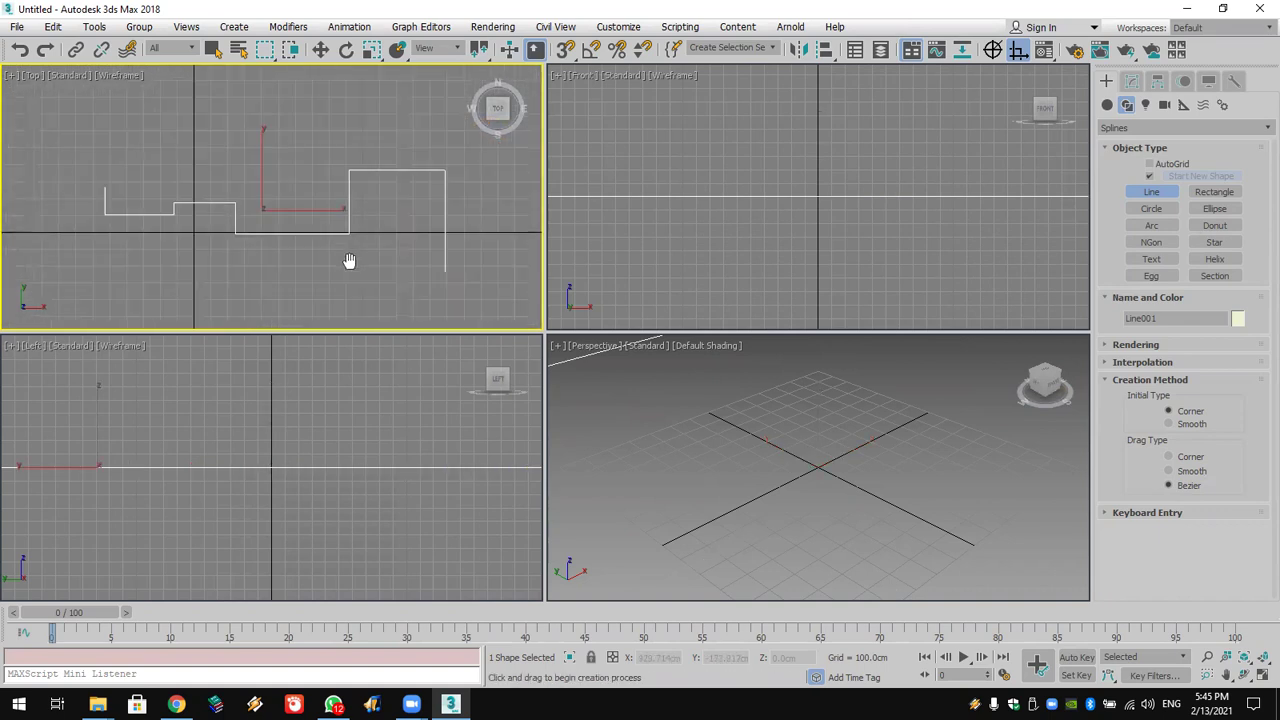
left_click(1132, 81)
left_click(1136, 130)
left_click(1136, 130)
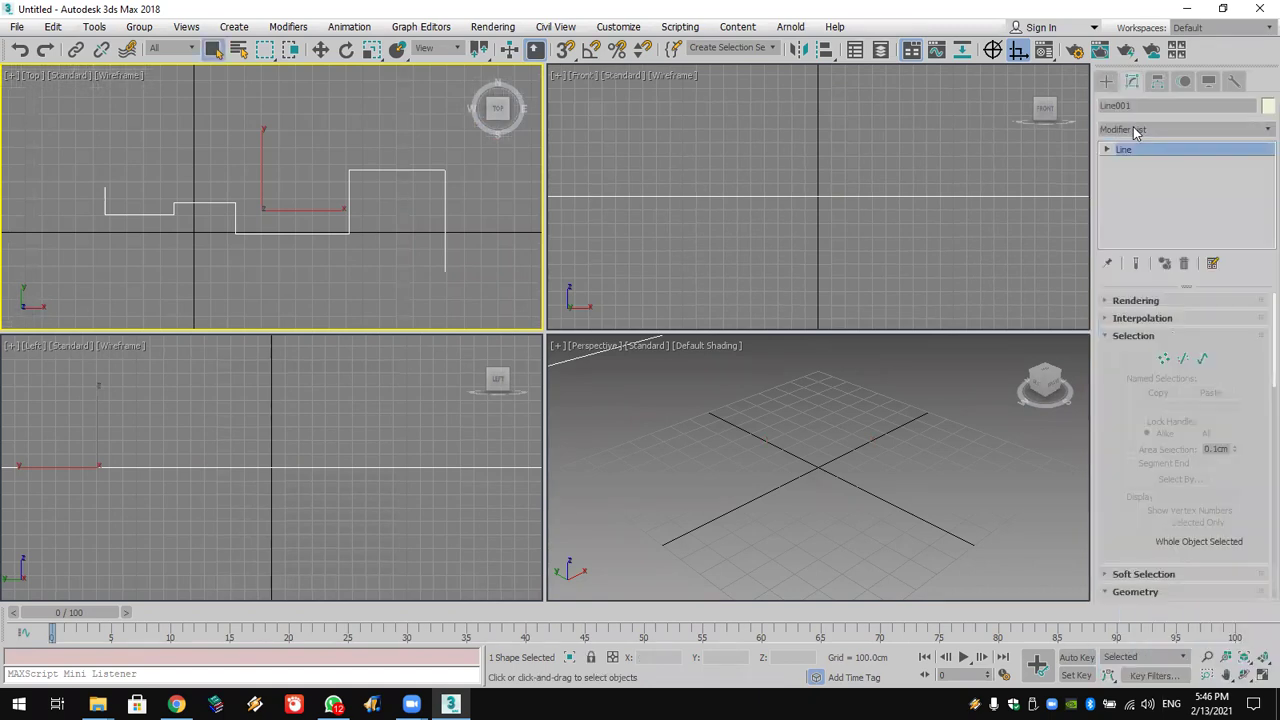
left_click(1107, 150)
left_click(1135, 190)
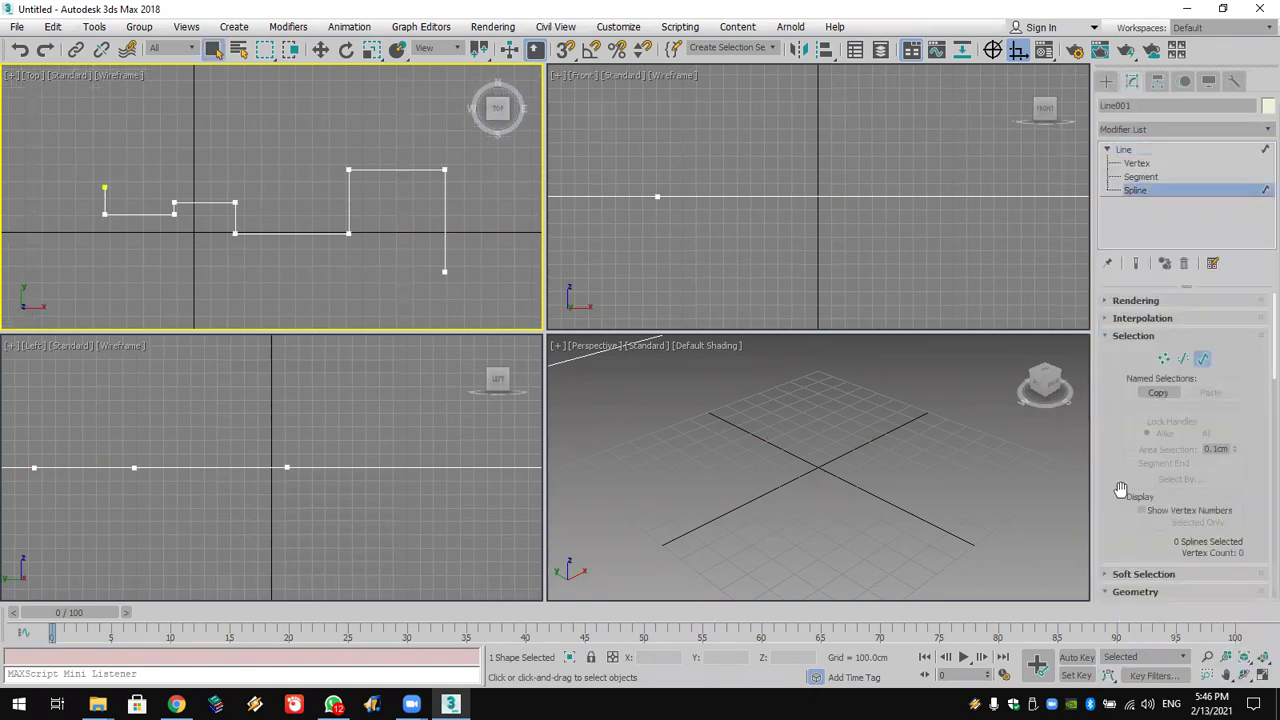
left_click_drag(1123, 491, 1128, 116)
scroll(1152, 480, "down", 5)
left_click(1150, 504)
left_click_drag(448, 234, 455, 224)
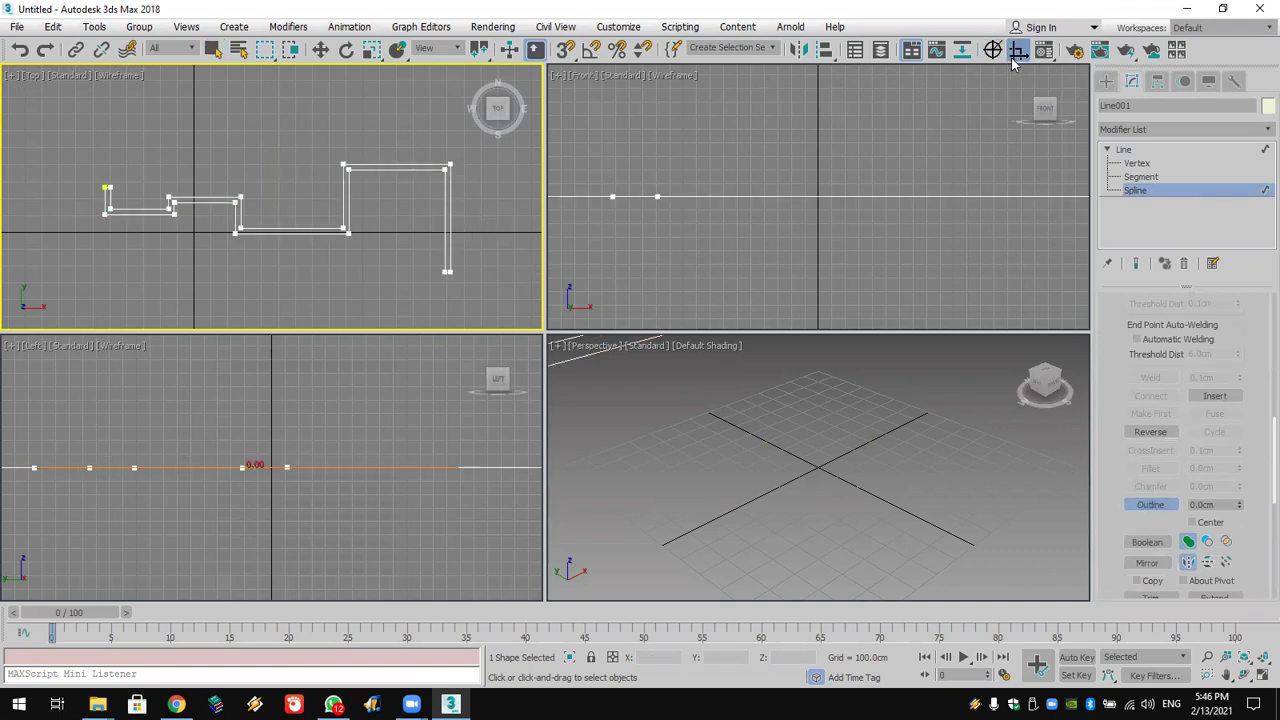
Step: Turn off ortho snapping and apply an Extrude modifier to the wall outline with an amount of about 629.5 cm
left_click(1185, 129)
key("e")
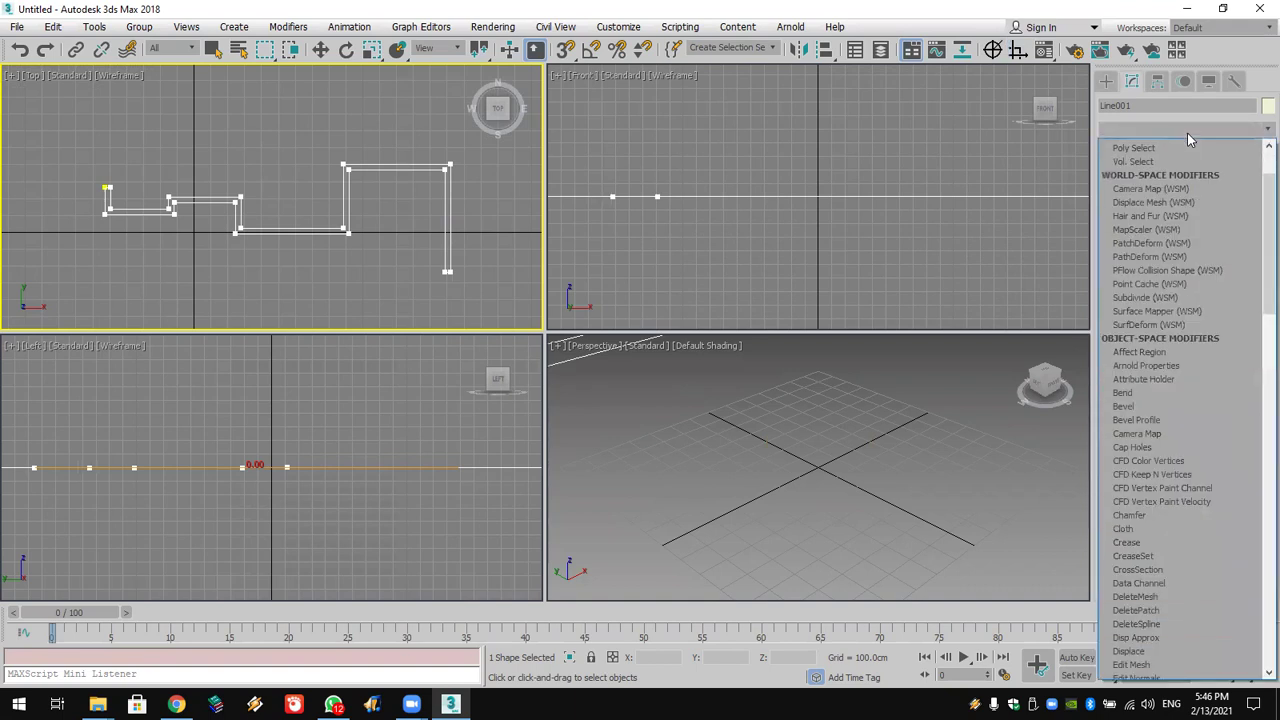
left_click(1187, 219)
left_click_drag(1228, 322, 1228, 280)
scroll(981, 475, "up", 8)
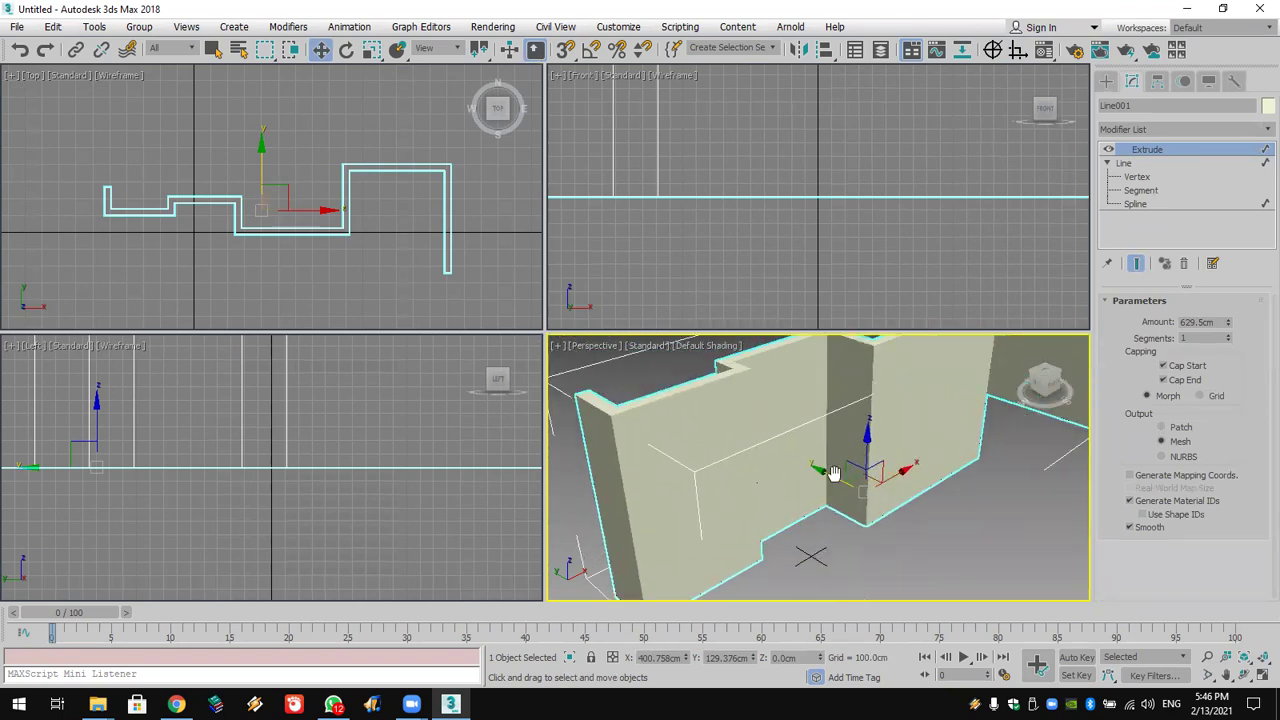
scroll(817, 562, "down", 5)
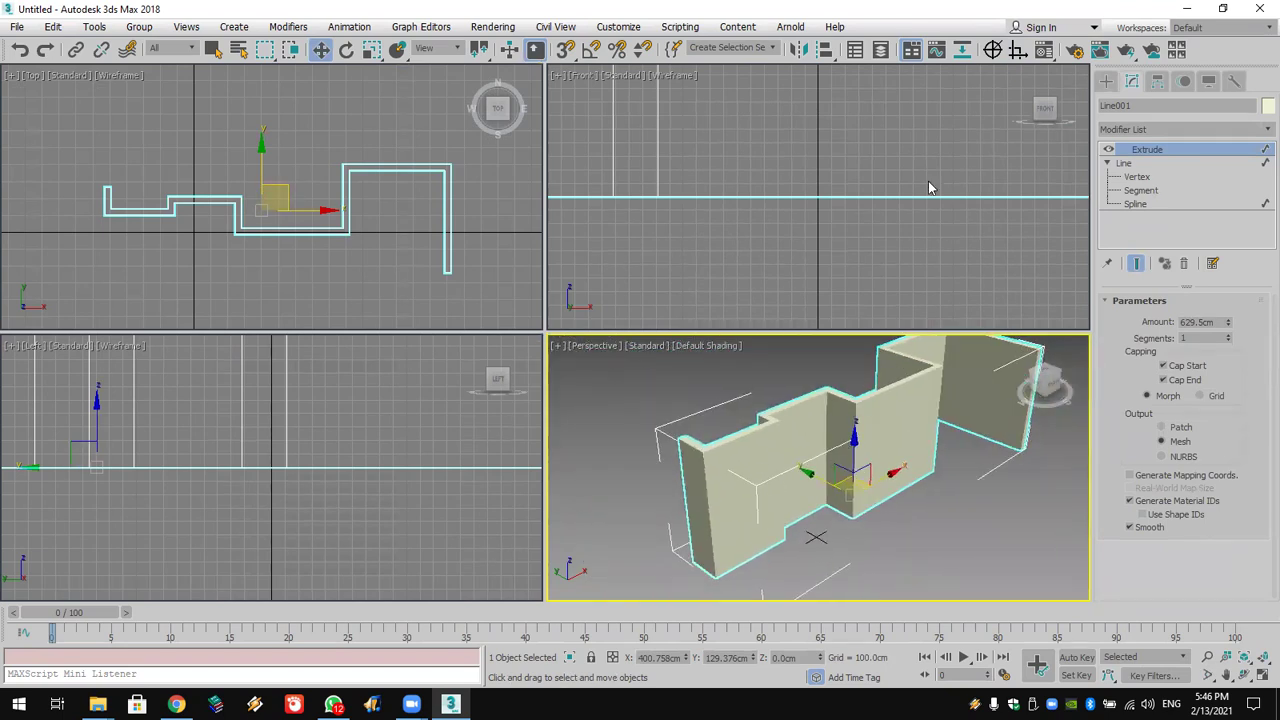
scroll(930, 190, "down", 4)
middle_click_drag(940, 196, 667, 213)
scroll(888, 197, "up", 3)
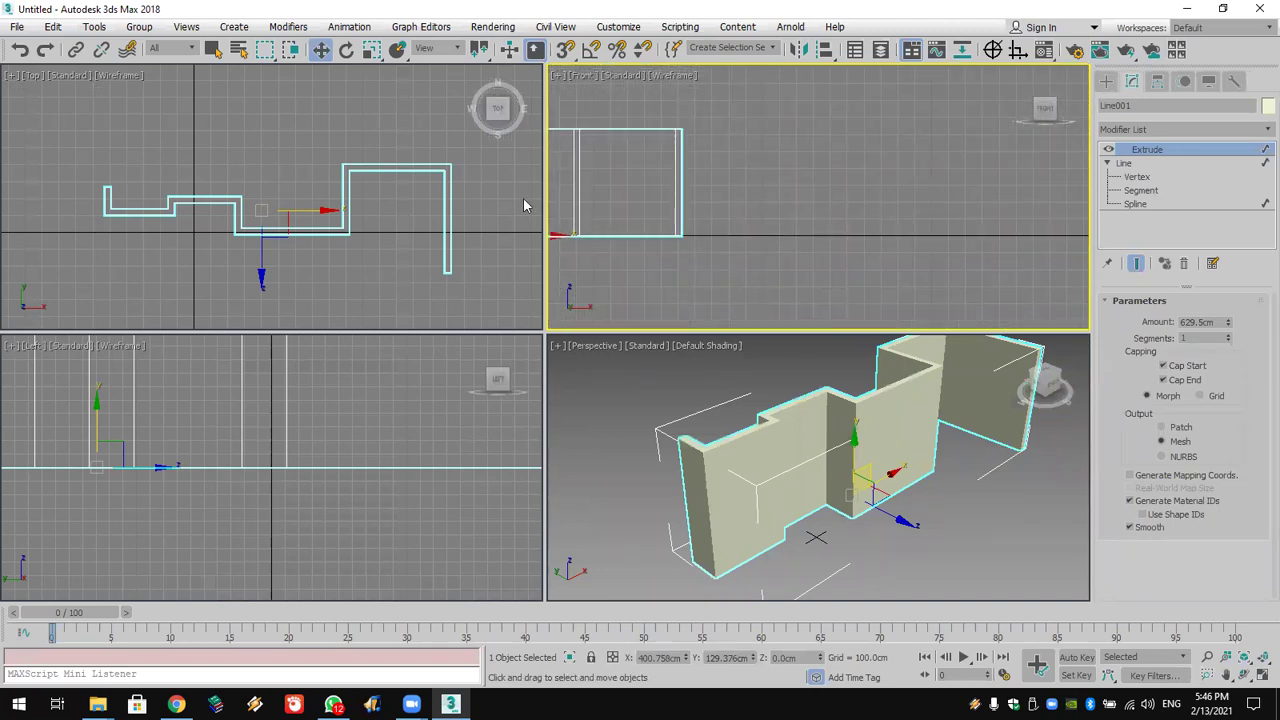
scroll(338, 198, "up", 2)
mouse_move(379, 190)
middle_mouse_down()
mouse_move(299, 190)
mouse_move(368, 187)
middle_mouse_up()
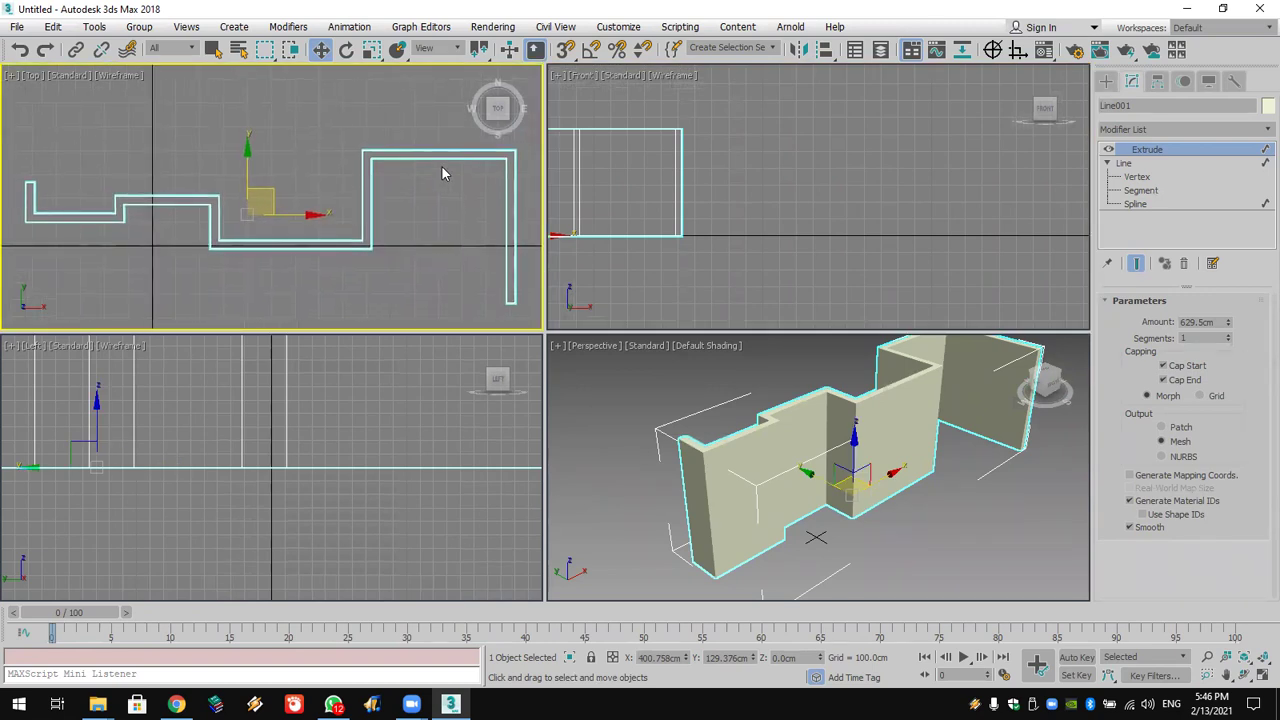
Step: Start the Line tool and enable 2.5D snapping, with Vertex as the snap target and Midpoint turned off
left_click(1106, 81)
left_click(1151, 192)
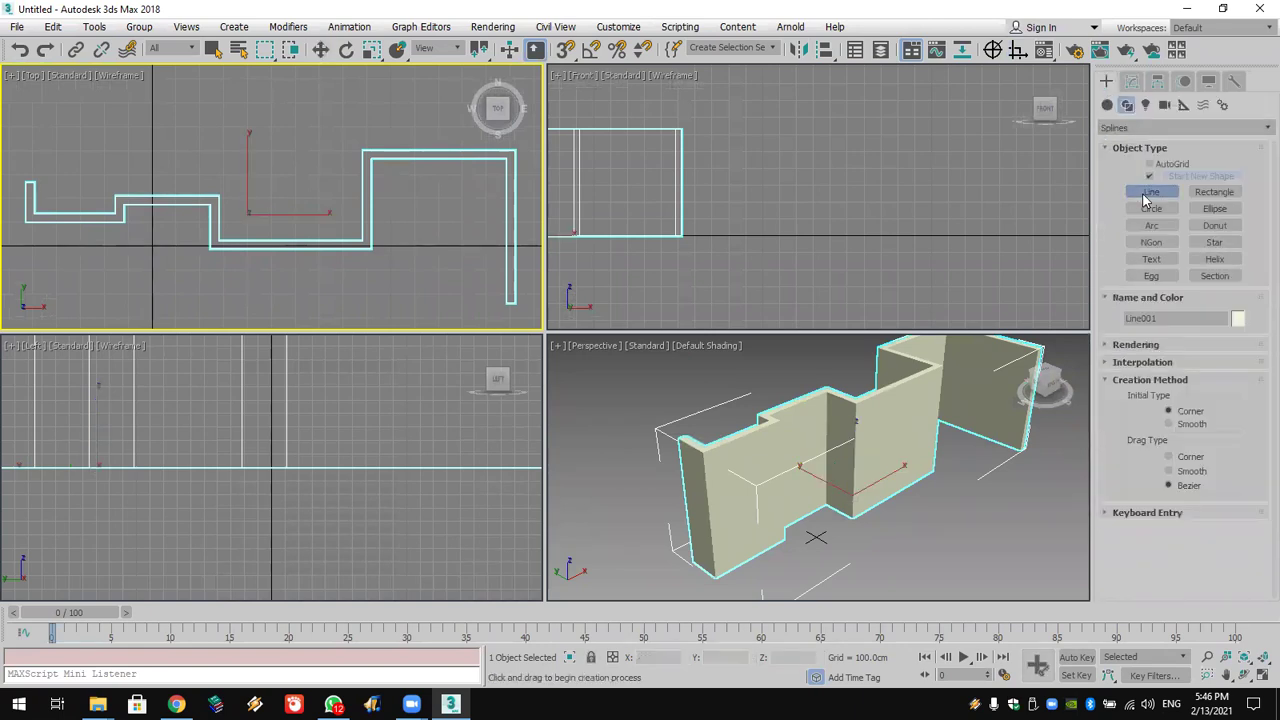
left_click_drag(577, 52, 575, 107)
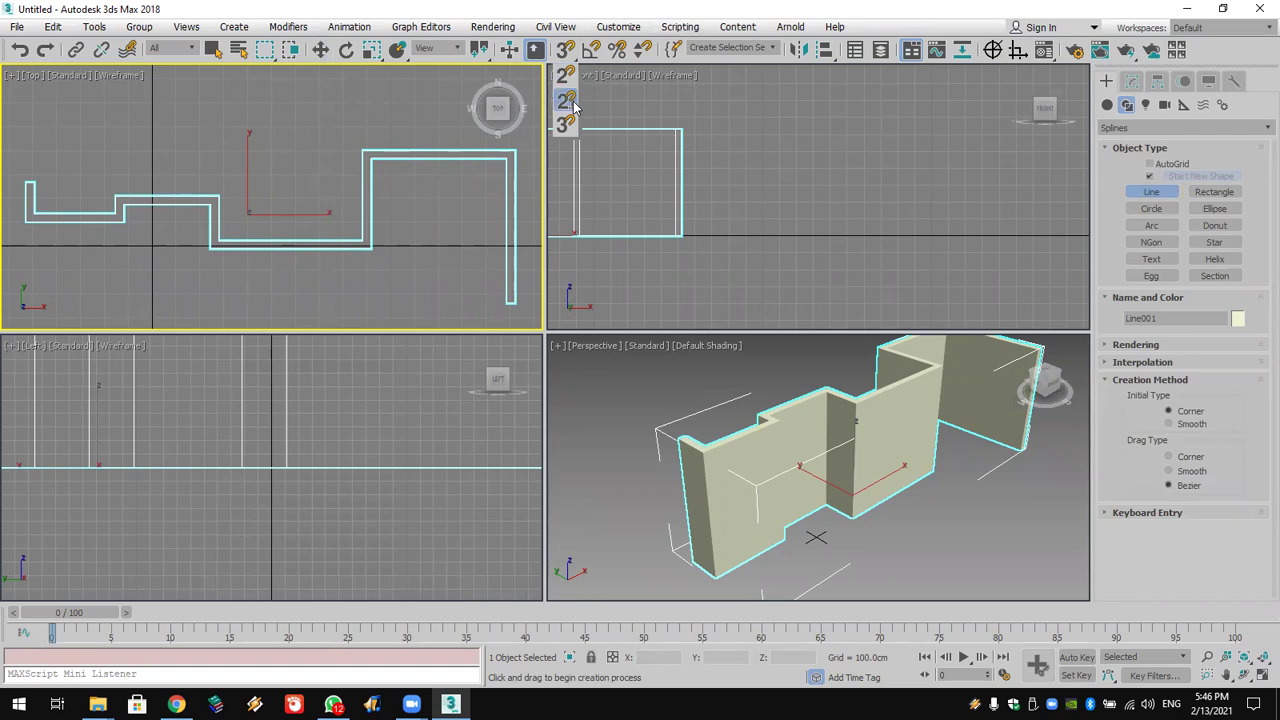
left_click_drag(575, 107, 575, 107)
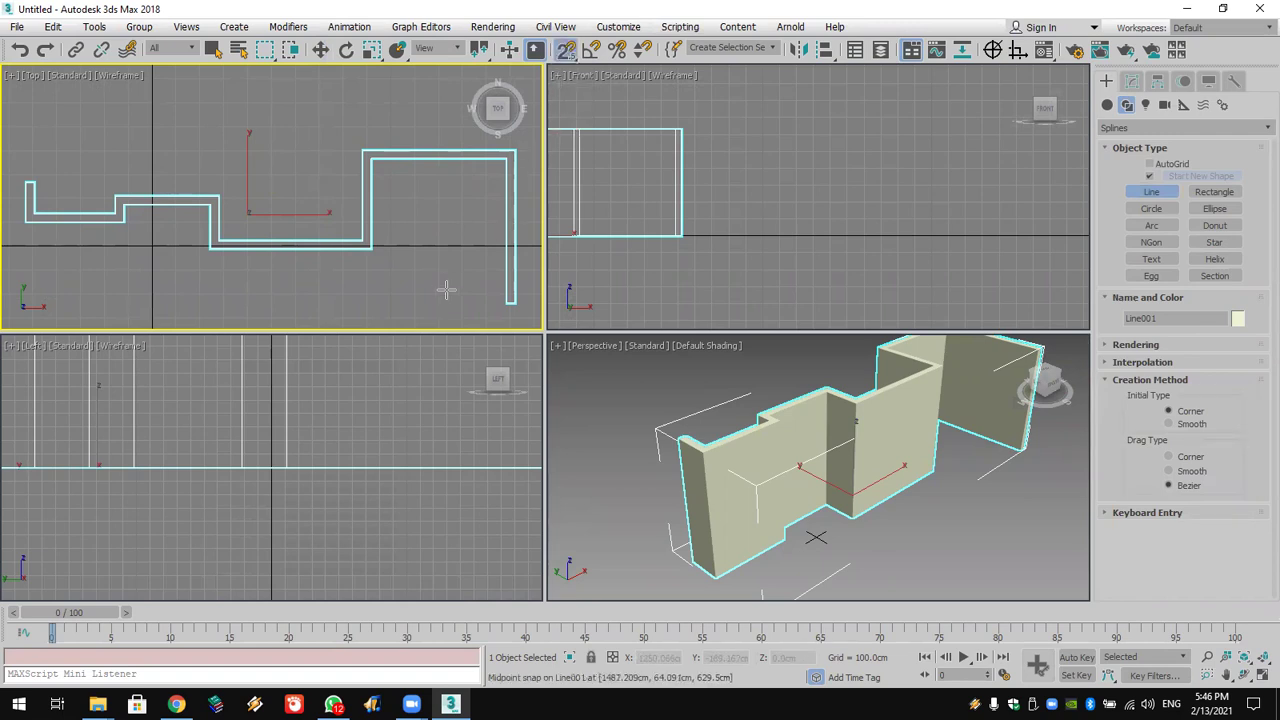
right_click(566, 50)
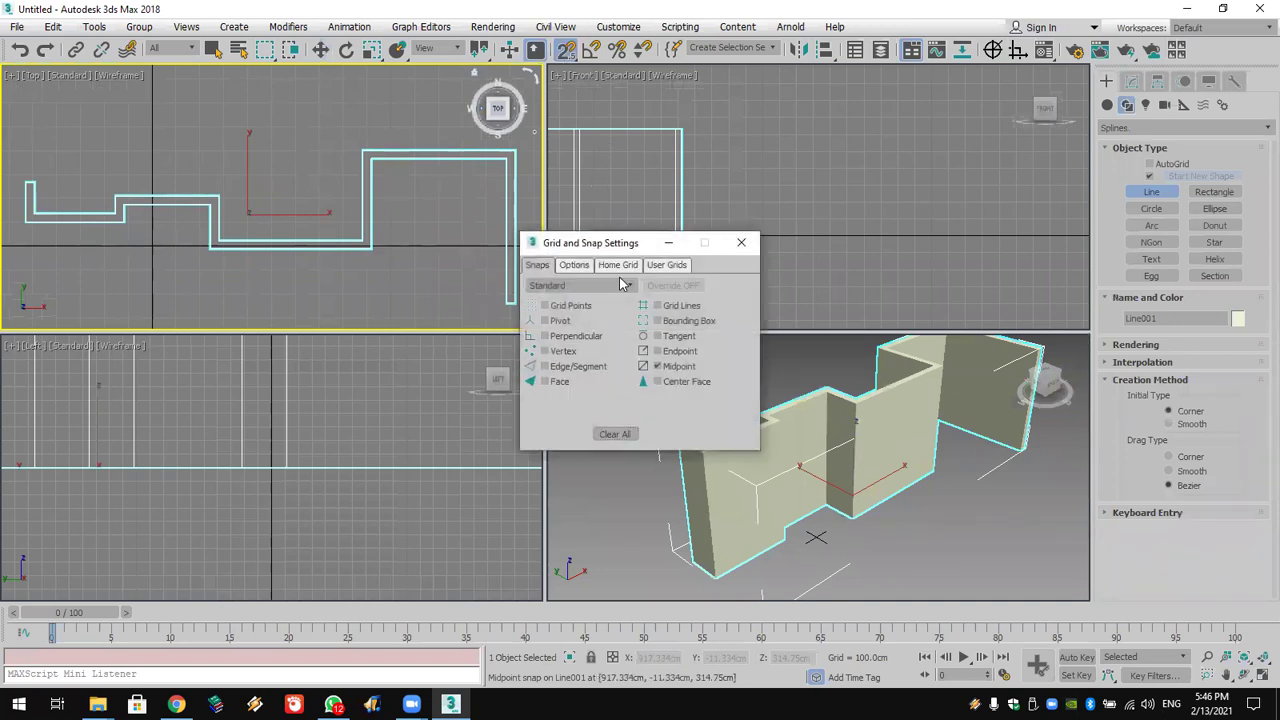
left_click(674, 368)
left_click(566, 354)
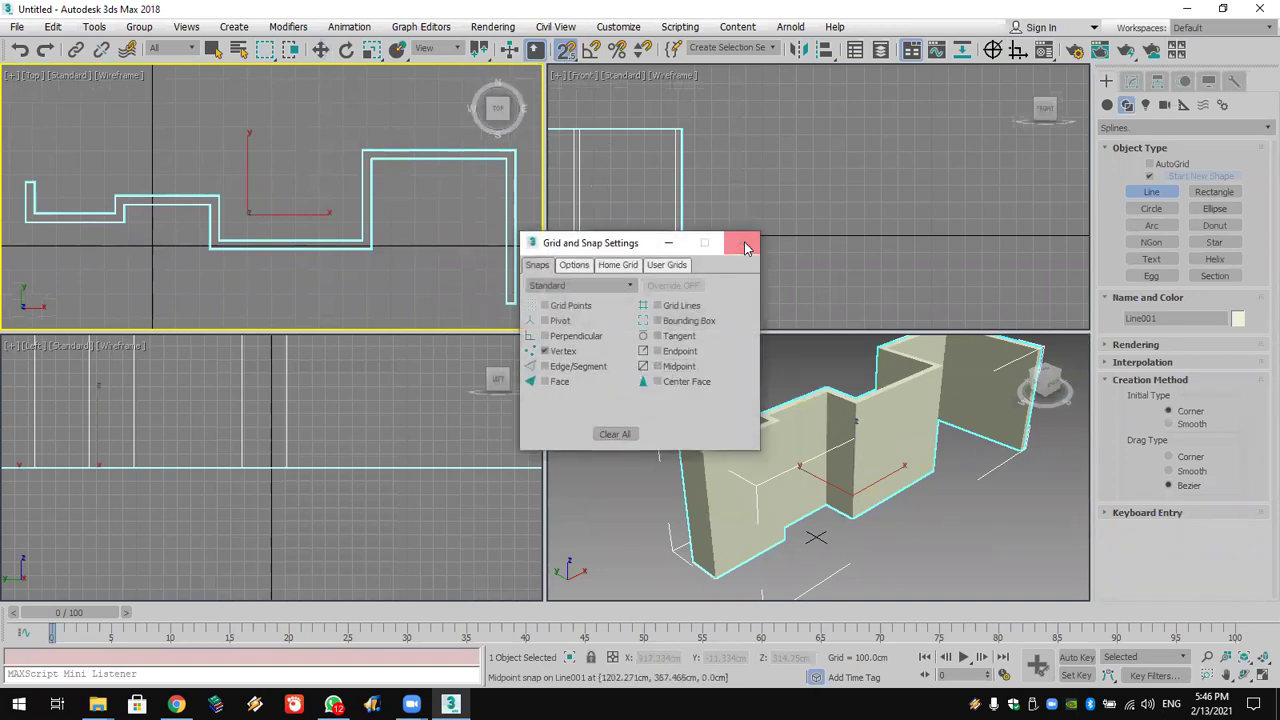
left_click(741, 242)
Step: In the Top view, trace an open line along the lower edge of the stepped wall, snapping to its corners from right end to left
left_click(503, 301)
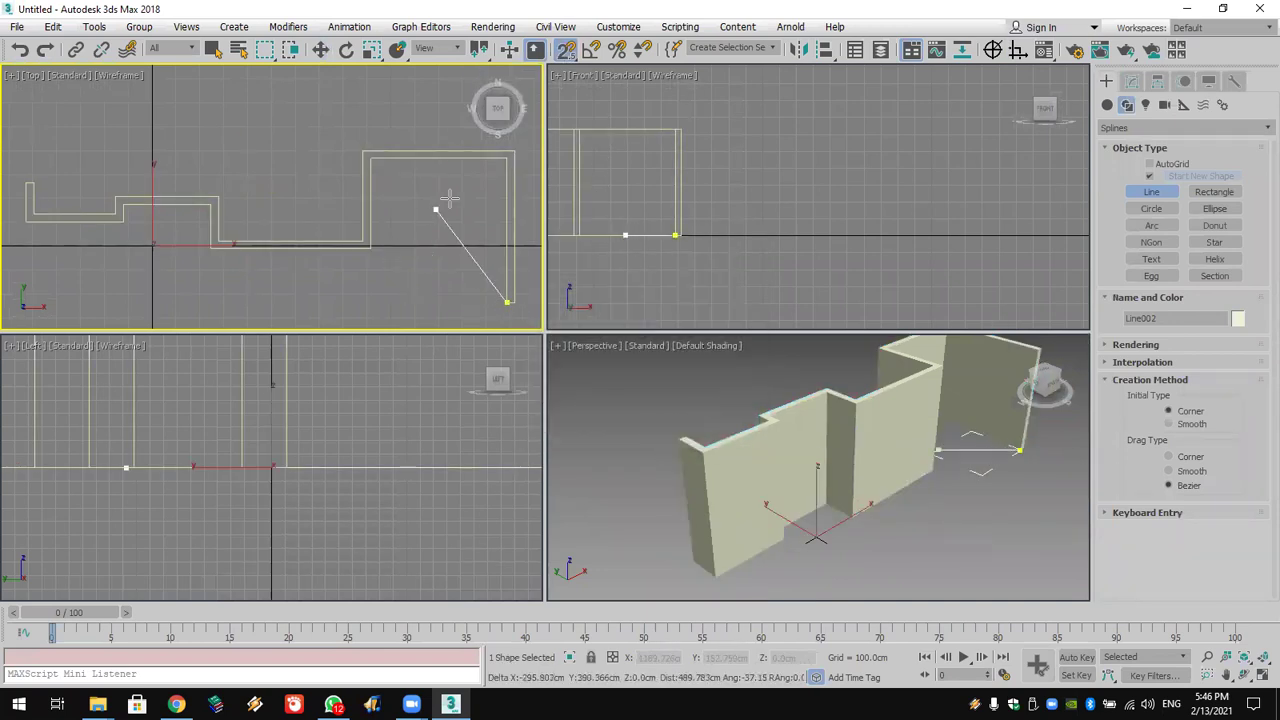
left_click(508, 158)
left_click(370, 157)
left_click(352, 266)
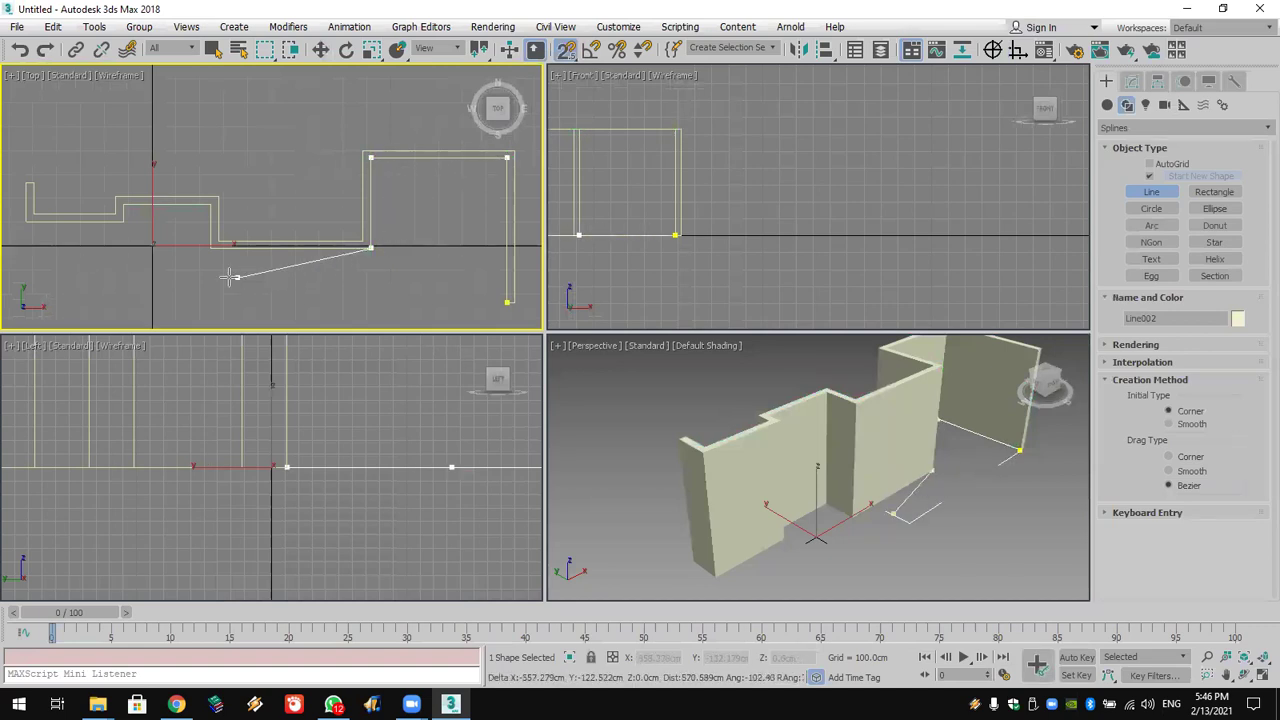
left_click(209, 250)
left_click(210, 206)
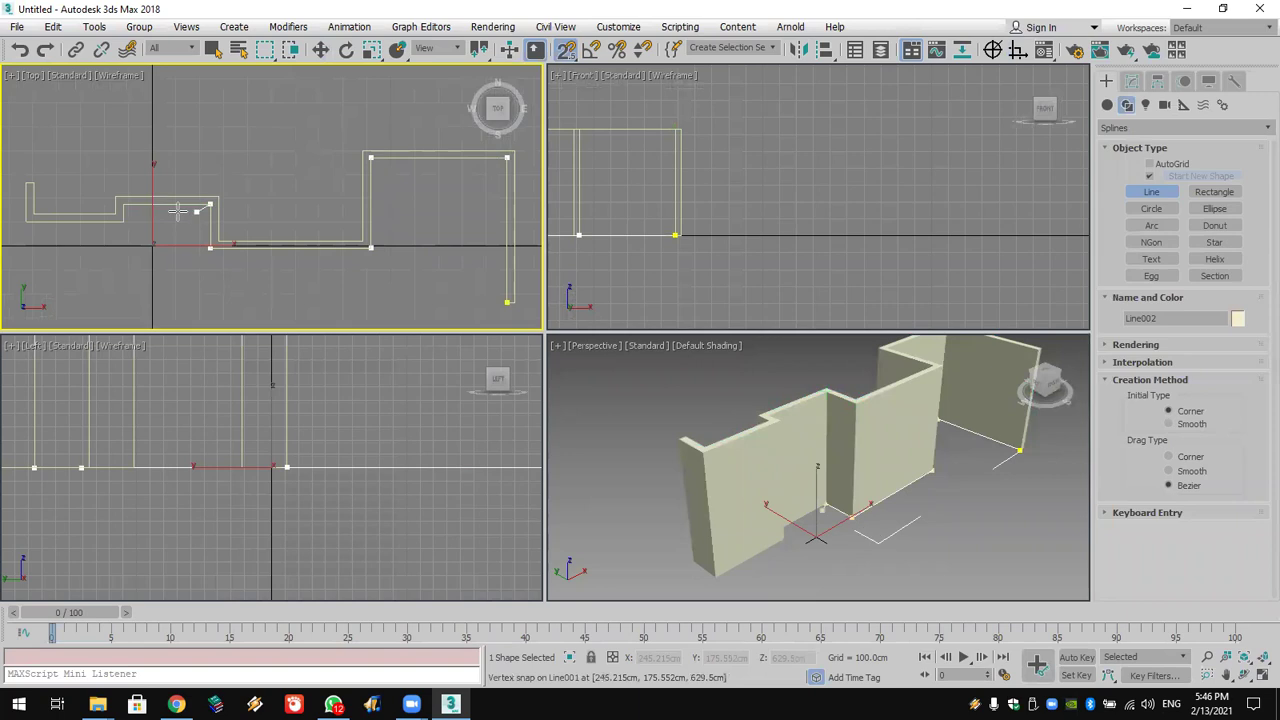
left_click(123, 220)
left_click(27, 220)
left_click(14, 175)
right_click(14, 175)
right_click(814, 224)
middle_click_drag(783, 211, 915, 236)
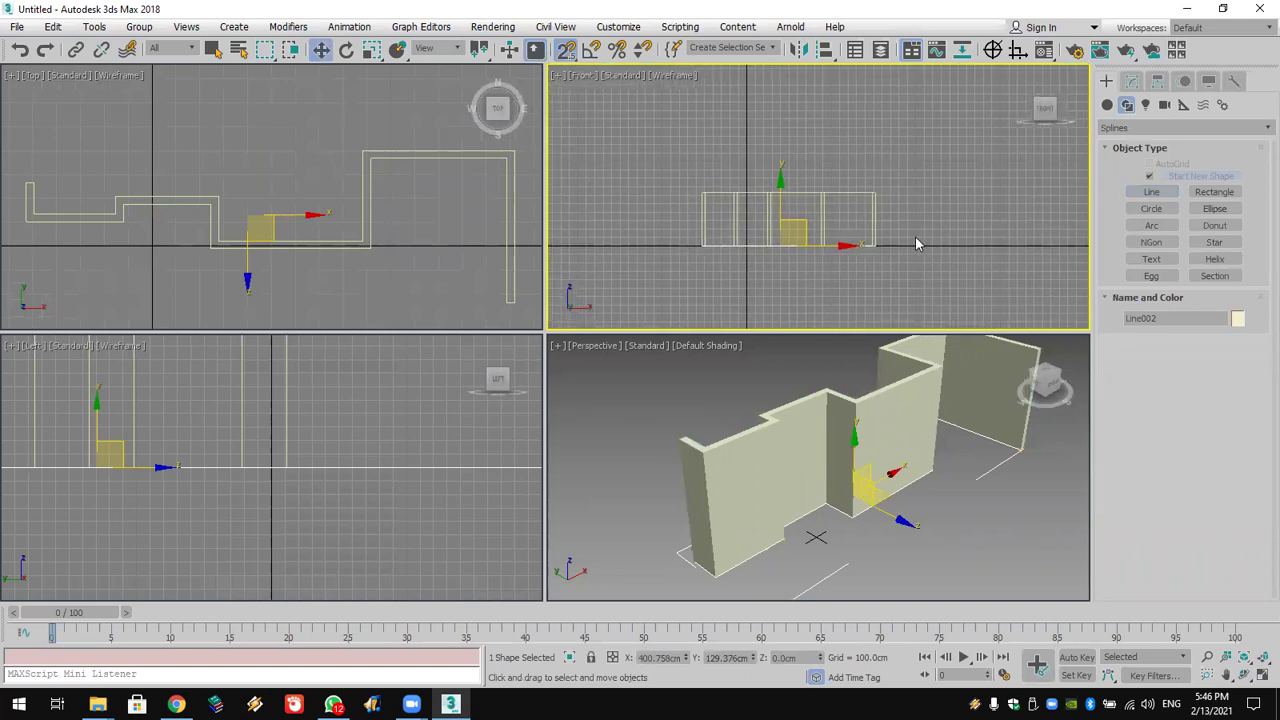
Step: Raise the wall path line above the walls to a Z of about 835 cm
left_click_drag(777, 194, 780, 150)
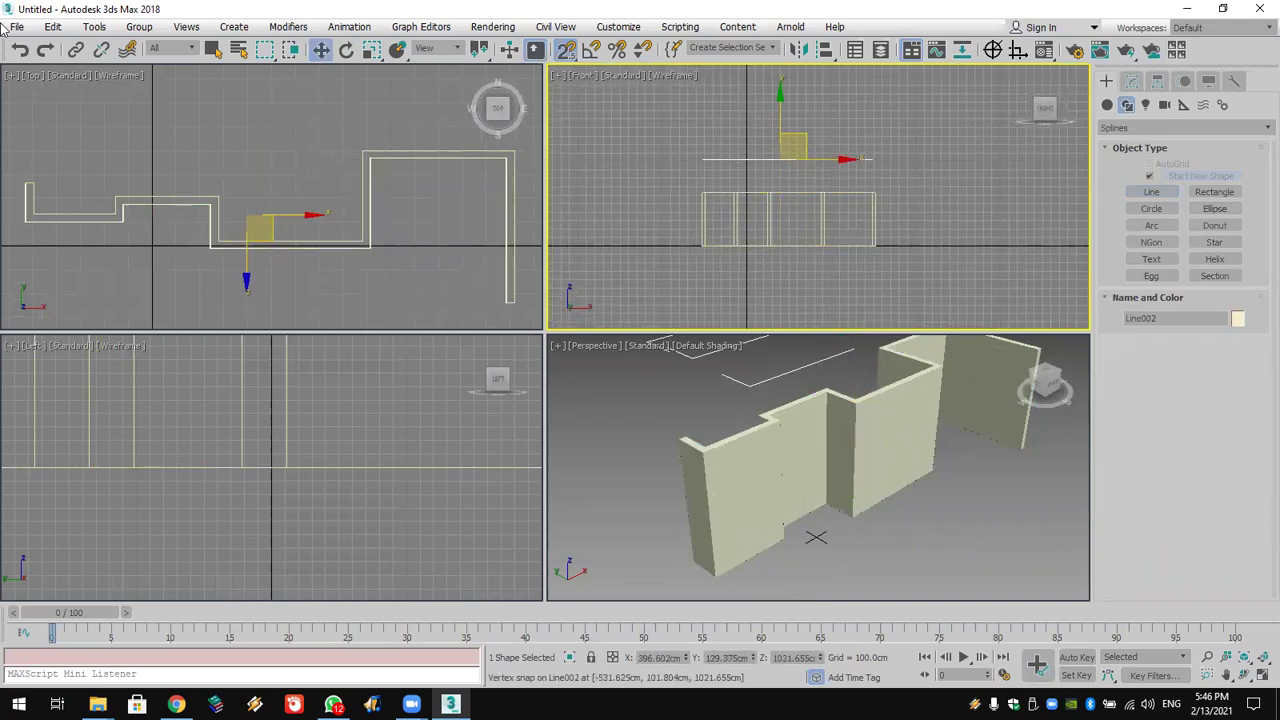
left_click(20, 50)
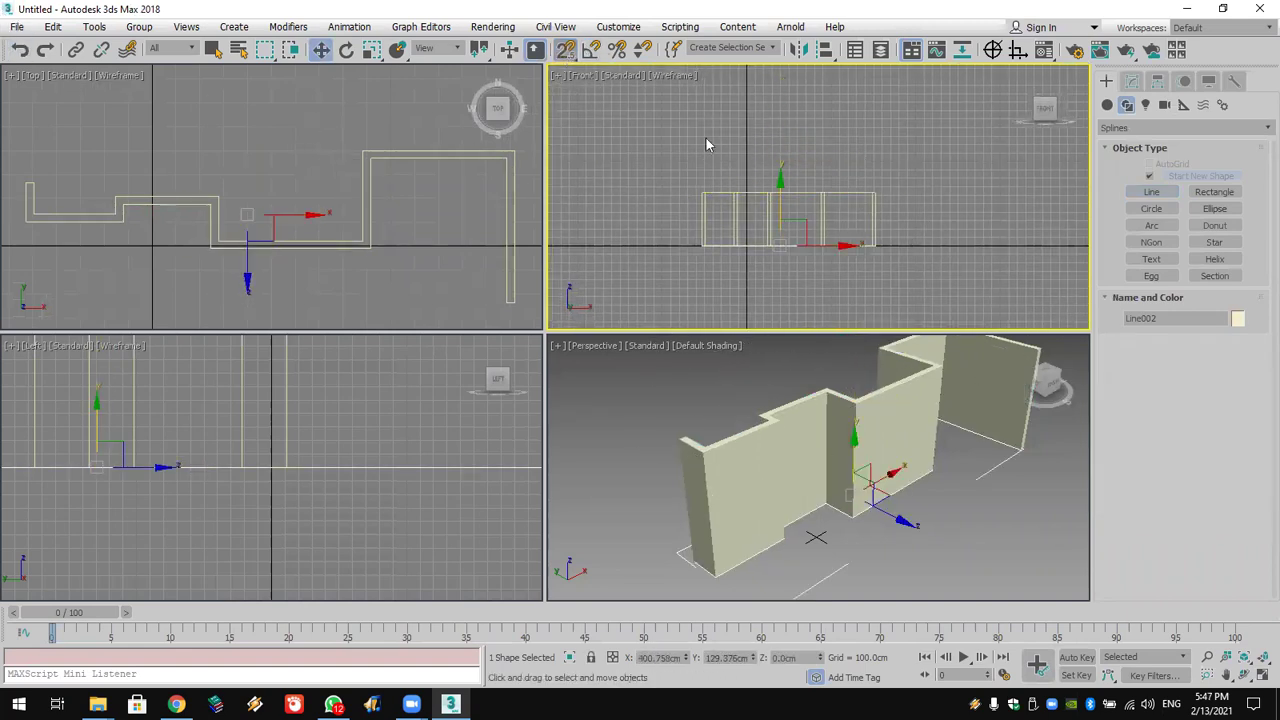
left_click_drag(780, 209, 784, 143)
middle_click_drag(800, 470, 745, 465, "alt")
Step: Start a new line in an empty area of the Front view and turn on snapping with Grid Points as a target
mouse_move(900, 191)
middle_mouse_down()
mouse_move(706, 143)
mouse_move(843, 200)
mouse_move(722, 179)
middle_mouse_up()
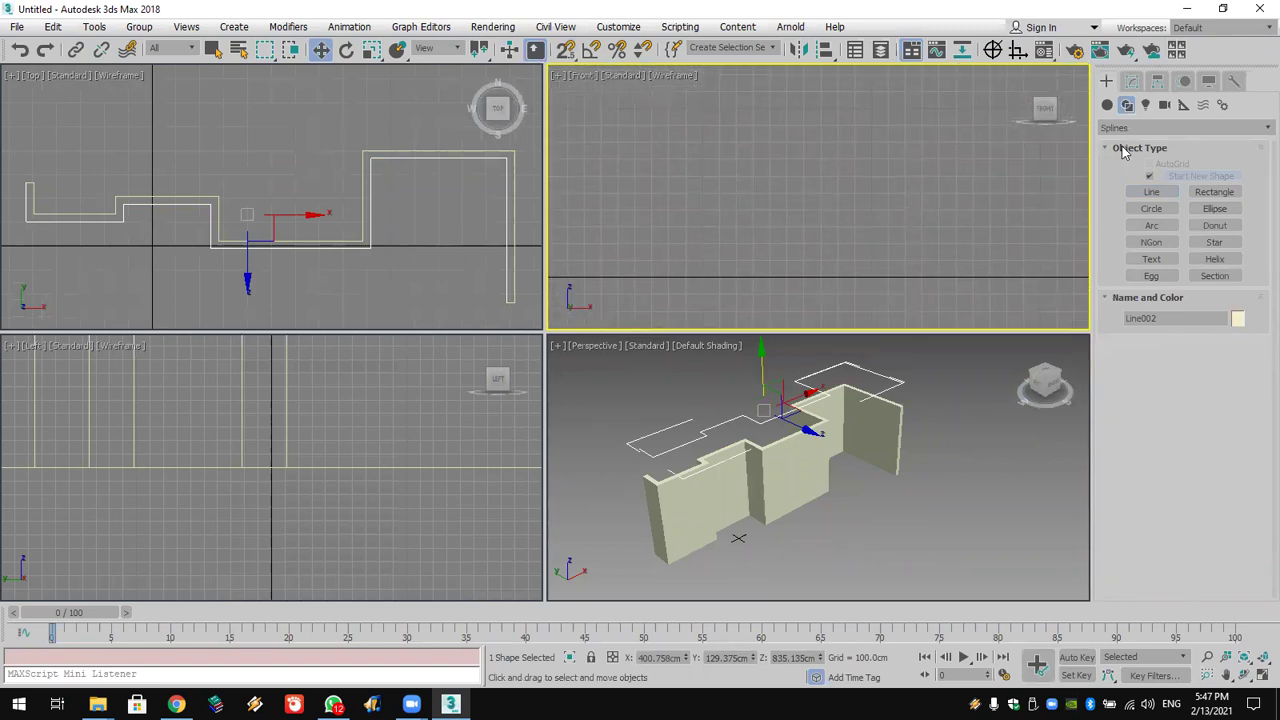
left_click(1150, 193)
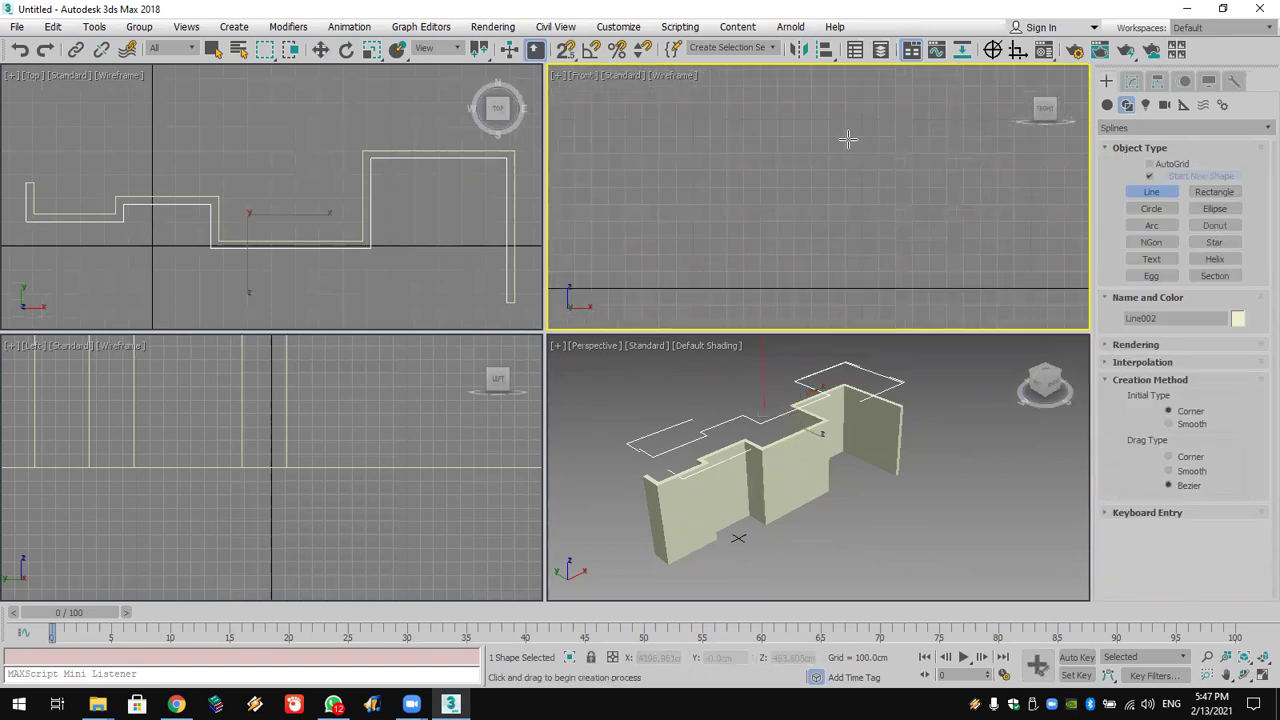
left_click(555, 55)
right_click(563, 54)
left_click(546, 306)
left_click(741, 242)
Step: Draw an L-shaped line beside the walls, 1000 cm across the top and 1000 cm down to the ground line
scroll(812, 240, "down", 1)
scroll(846, 194, "down", 1)
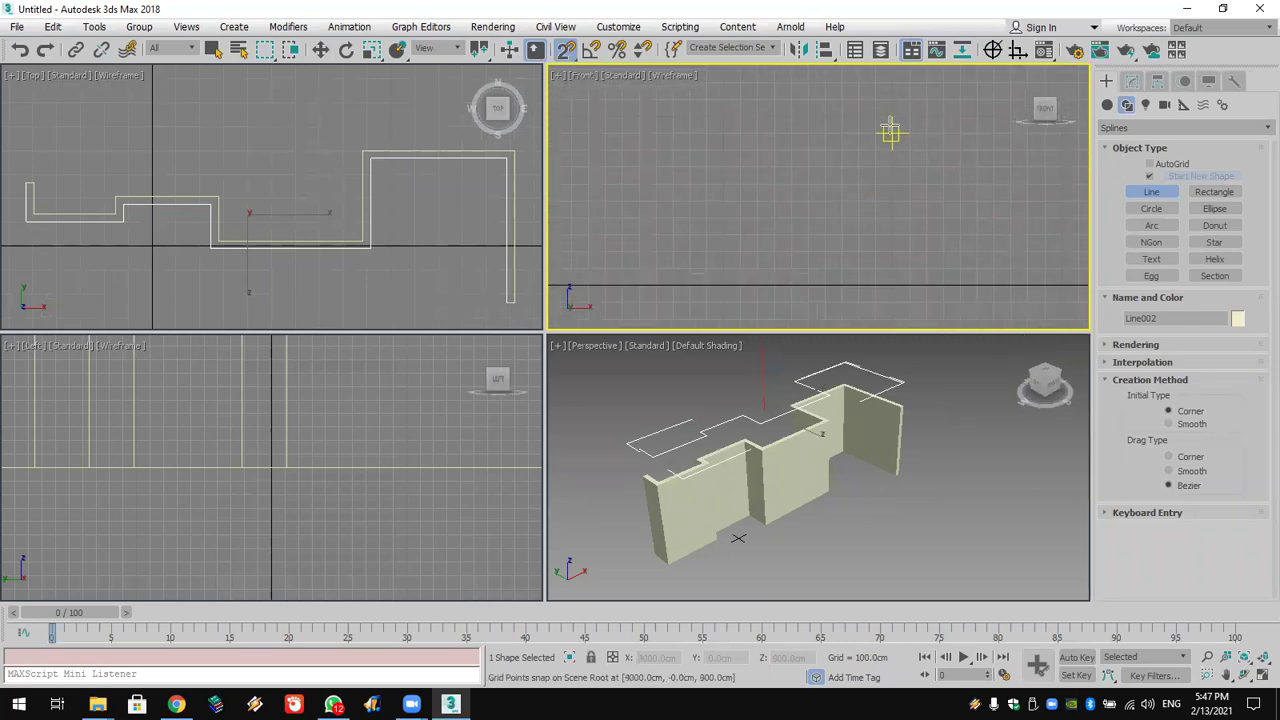
left_click(891, 116)
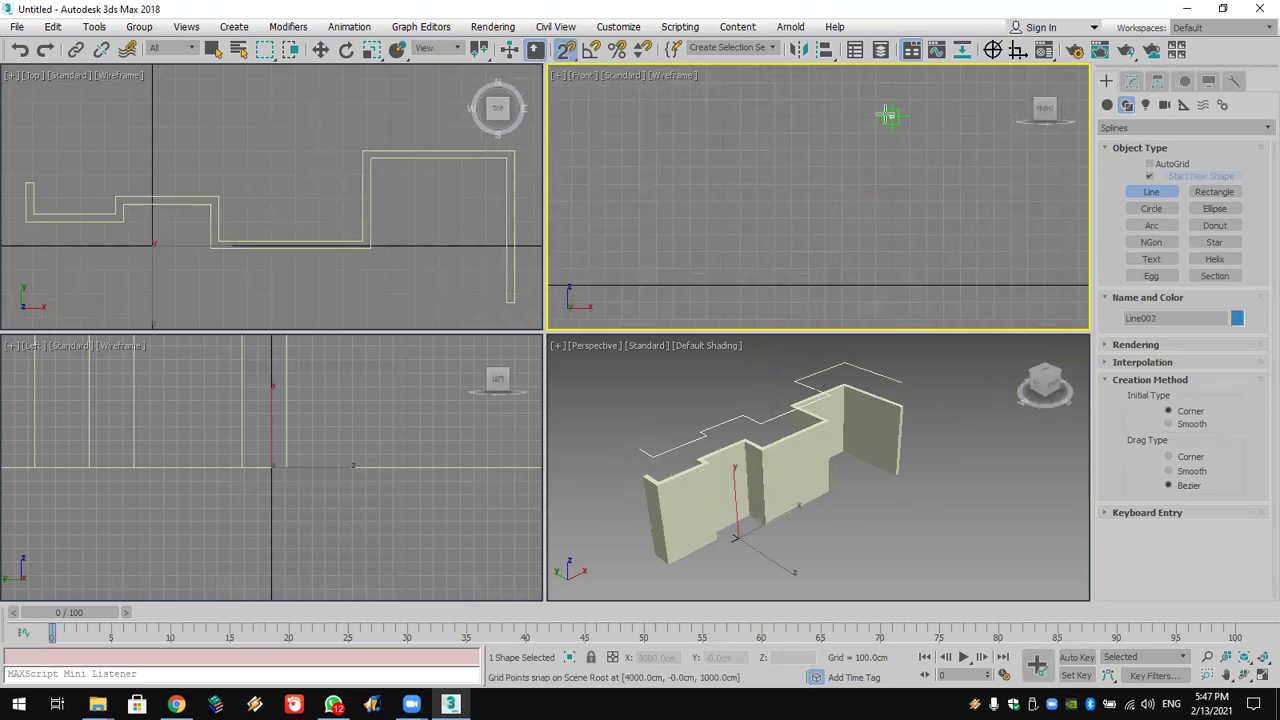
left_click(723, 116)
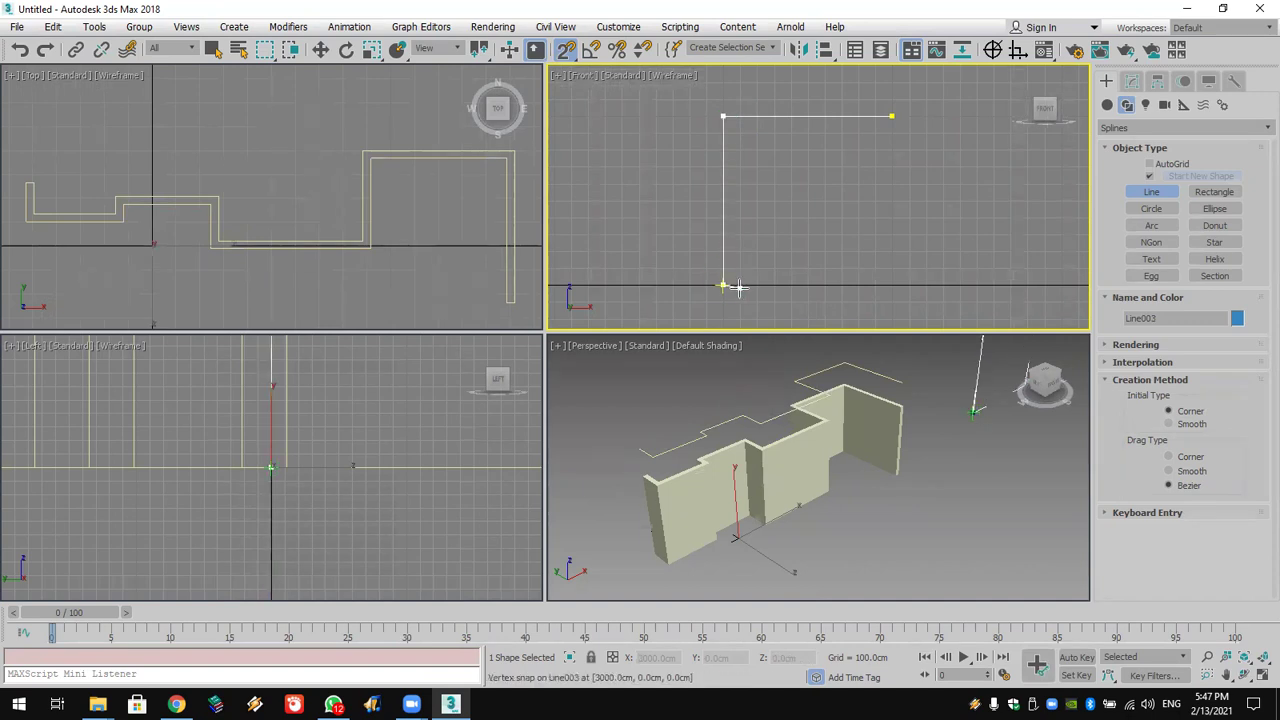
left_click(745, 287)
right_click(745, 287)
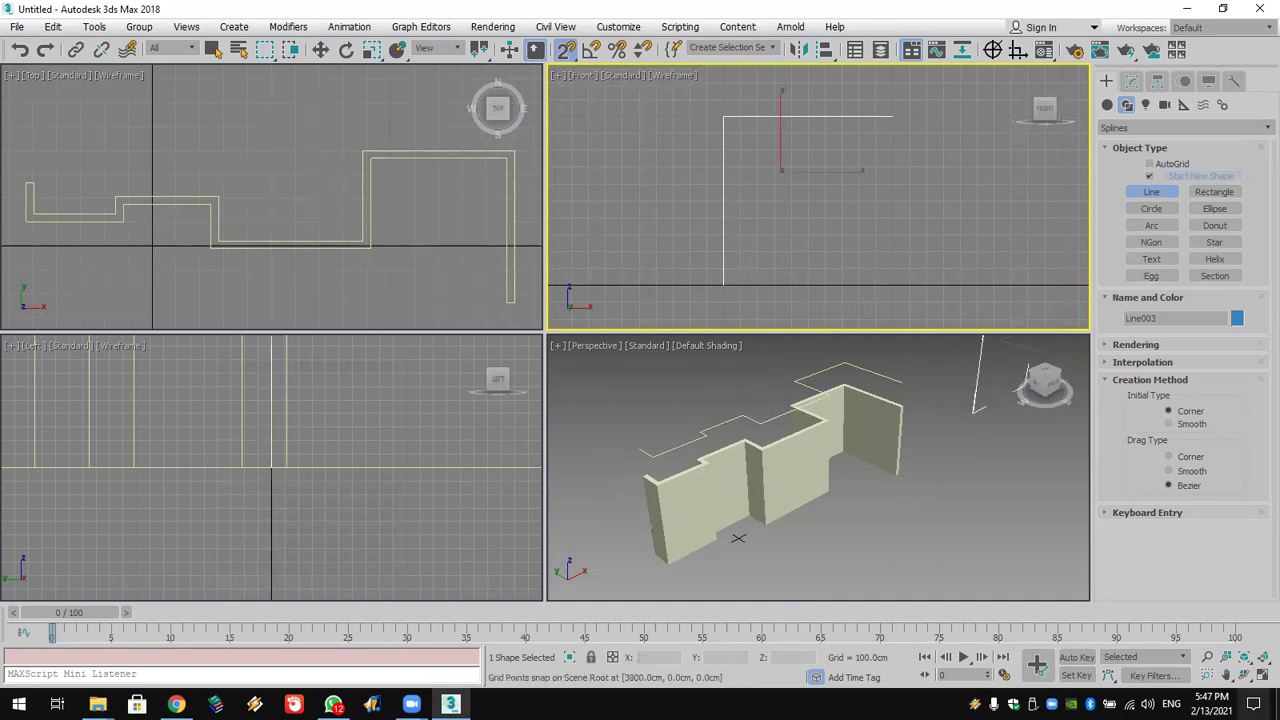
Step: In the enlarged Front view, draw a stepped line from the vertical line's lower end: 100 cm right, up, right and up
key("alt+w")
middle_click_drag(627, 409, 666, 383)
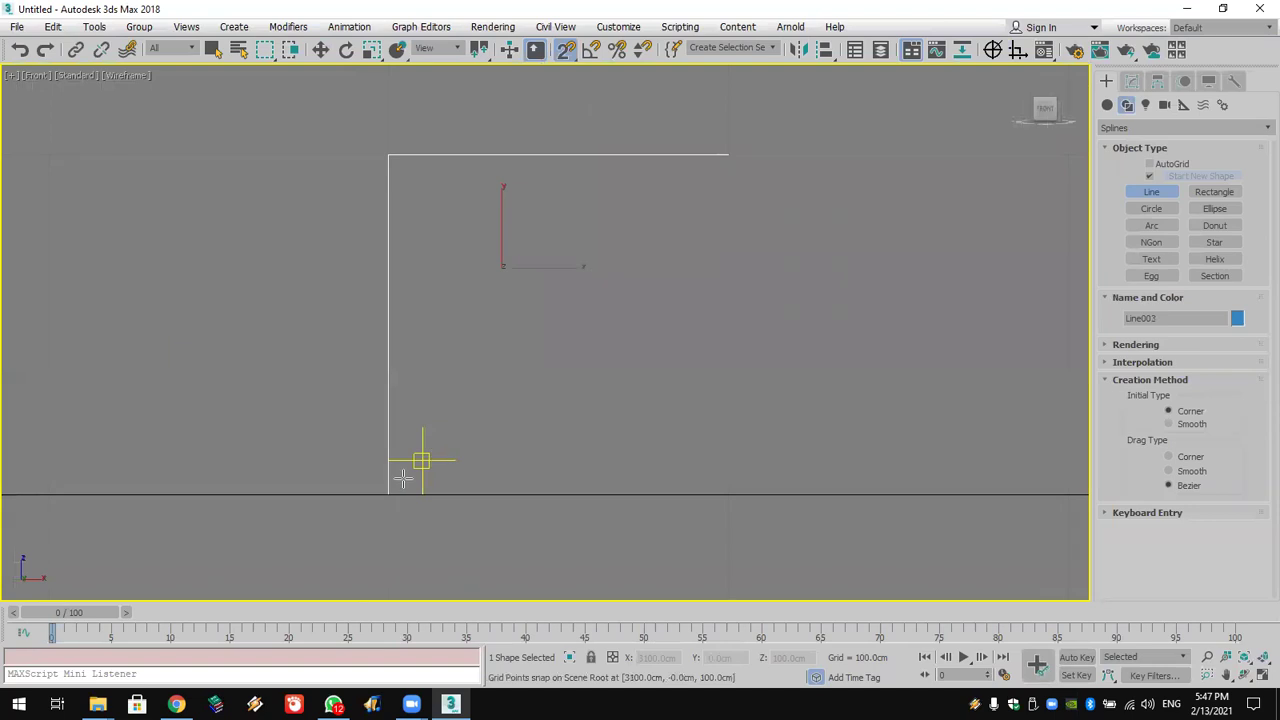
scroll(460, 490, "up", 5)
scroll(460, 490, "down", 5)
middle_click_drag(460, 497, 440, 514)
scroll(440, 514, "up", 1)
scroll(448, 513, "down", 1)
left_click(382, 513)
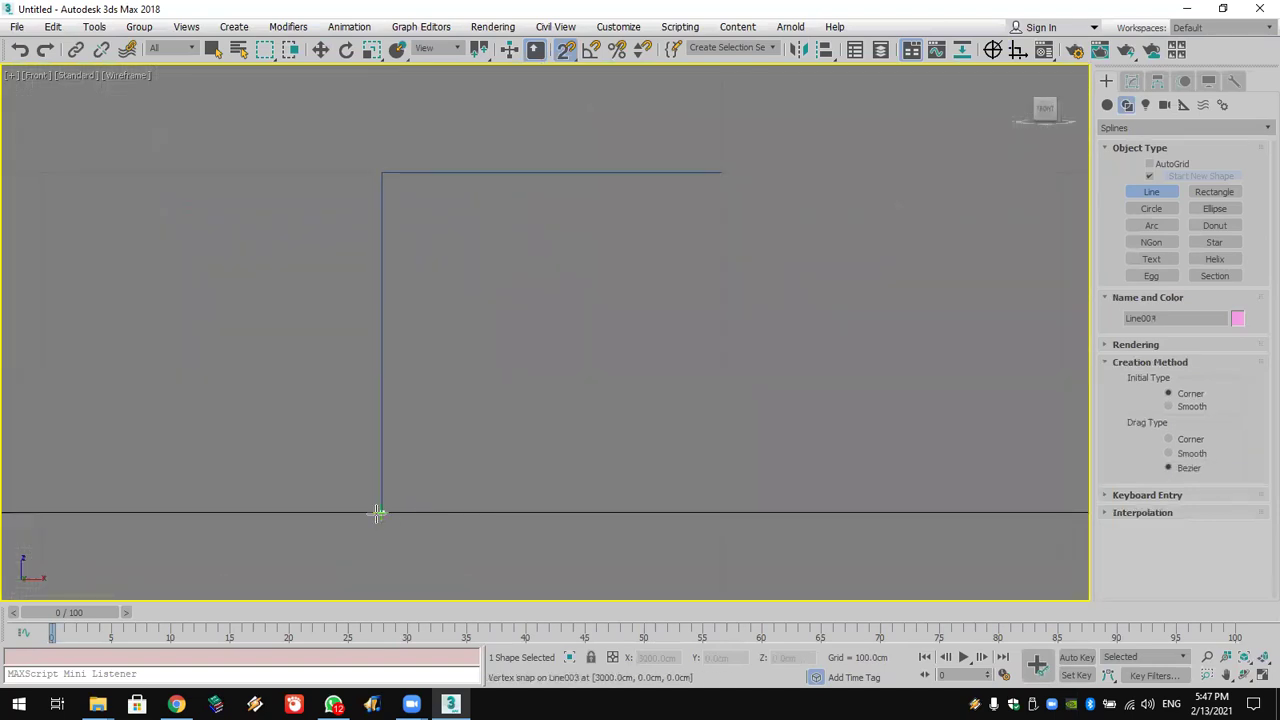
left_click(417, 478)
left_click(447, 470)
left_click(447, 444)
right_click(447, 444)
Step: Draw a stepped line from the horizontal line's right end, going 100 cm down, 100 cm left and 100 cm down
middle_click_drag(720, 228, 670, 248)
left_click(670, 182)
left_click(669, 213)
left_click(636, 213)
left_click(630, 249)
right_click(630, 249)
Step: Draw an outward-bulging arc of about 224 cm radius from the upper steps' end, finishing 300 cm left and 300 cm lower
left_click(1151, 225)
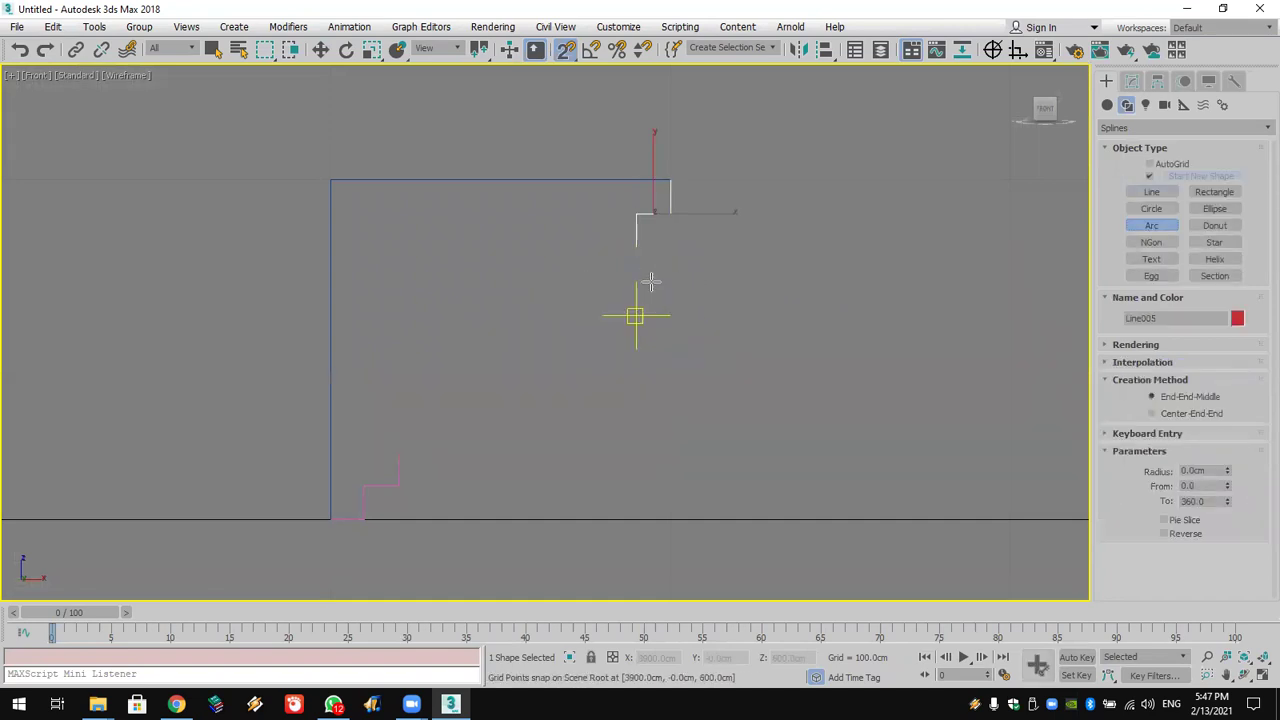
left_click_drag(636, 247, 534, 349)
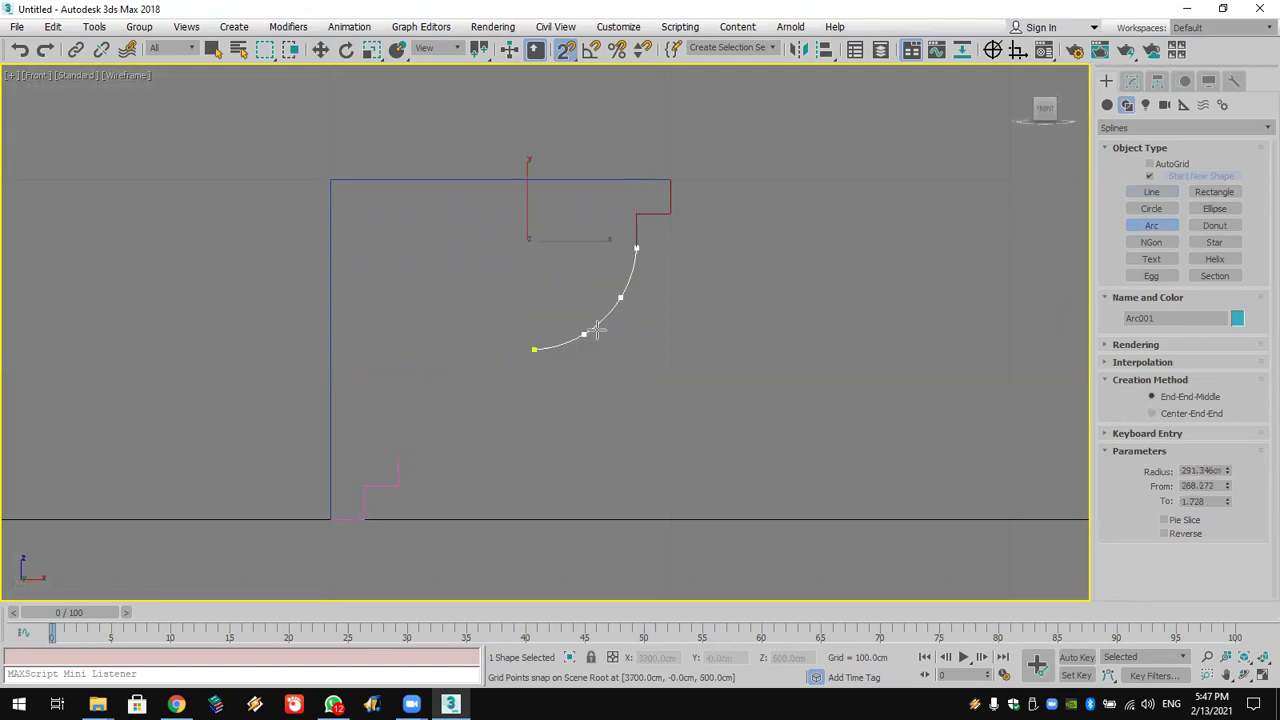
left_click(648, 305)
Step: Draw a stepped line from the arc's lower end, going 100 cm down and 200 cm left
left_click(1168, 191)
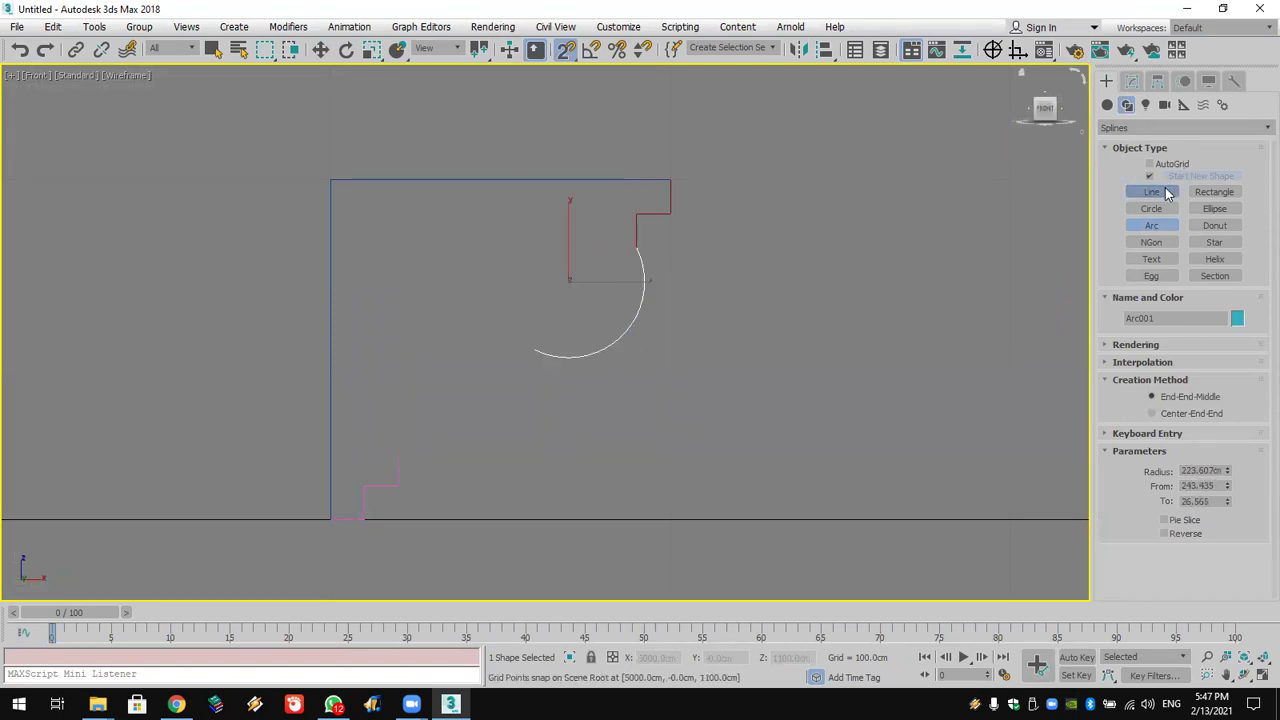
left_click(534, 349)
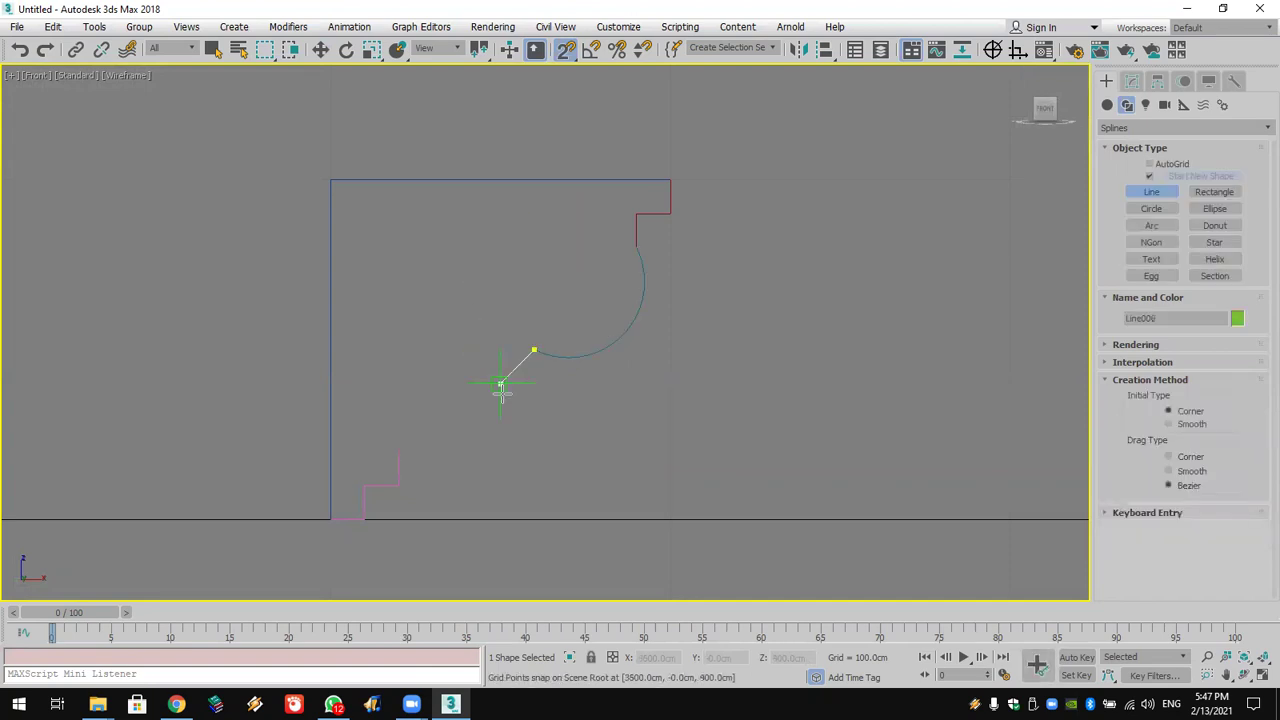
left_click(526, 389)
left_click(466, 383)
right_click(466, 383)
Step: Close the profile outline with an arc, curving toward the upper left, from the middle step's end to the lower steps
left_click(1151, 225)
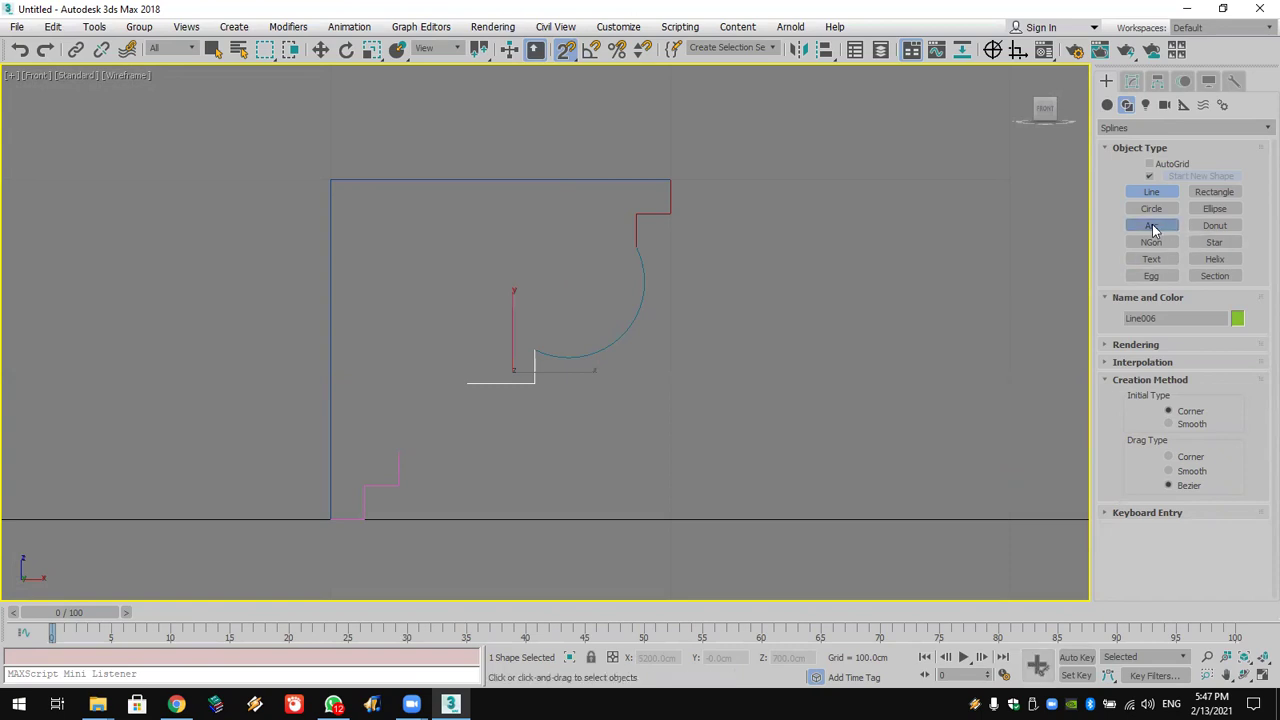
left_click_drag(466, 383, 397, 452)
left_click(430, 378)
right_click(600, 320)
middle_click_drag(634, 297, 686, 263)
right_click(692, 167)
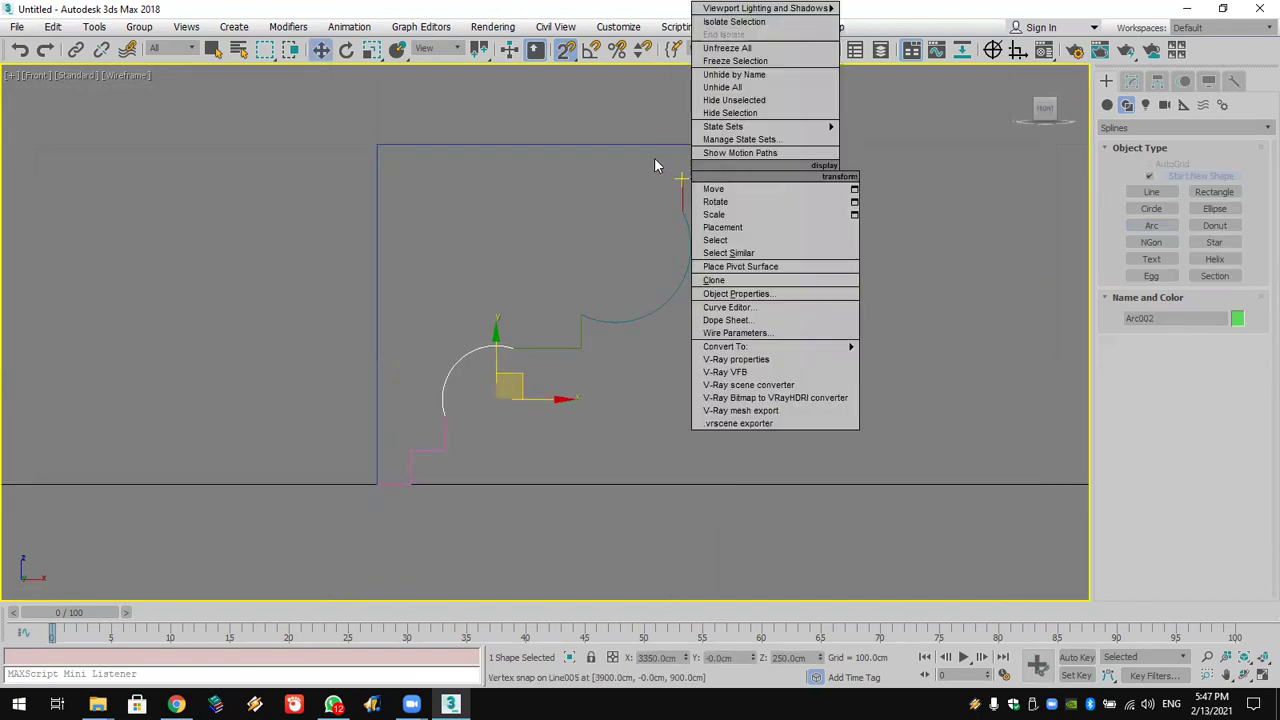
Step: Attach the stepped lines and both arcs to the L-shaped line to form a single spline object
left_click(580, 145)
left_click(1133, 82)
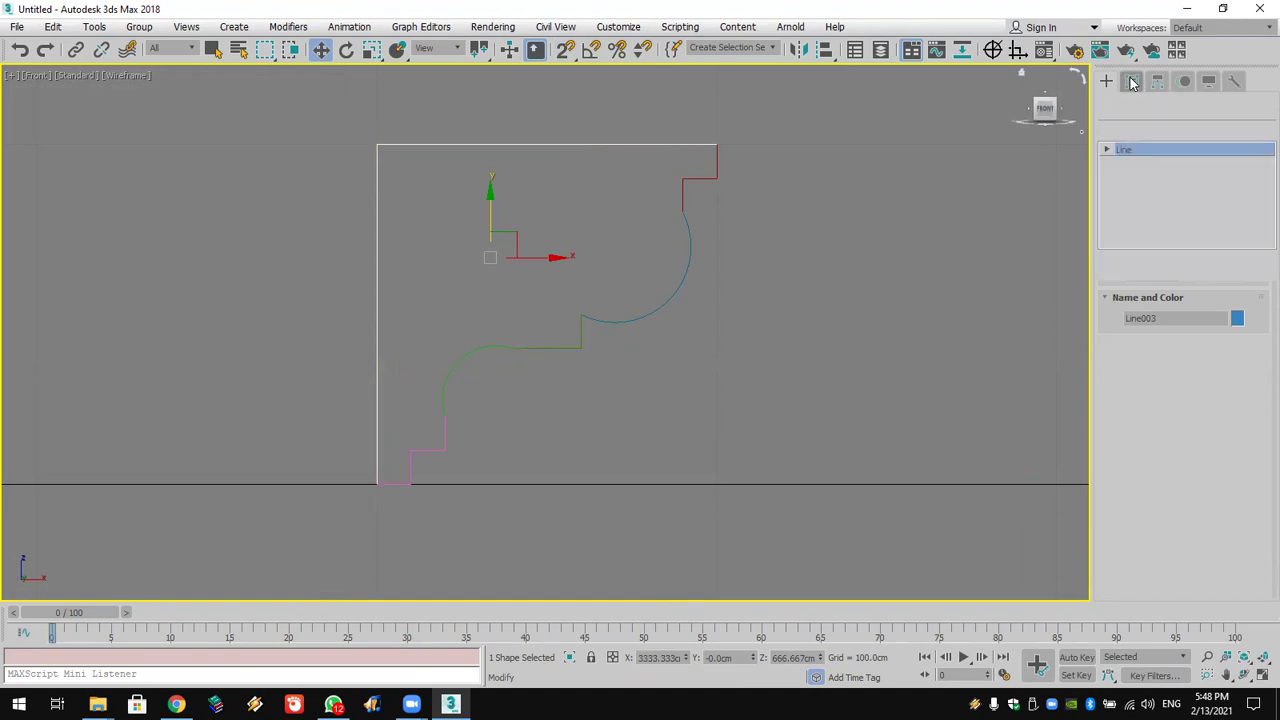
left_click(1133, 128)
left_click(1133, 128)
left_click(1107, 149)
scroll(1128, 420, "down", 5)
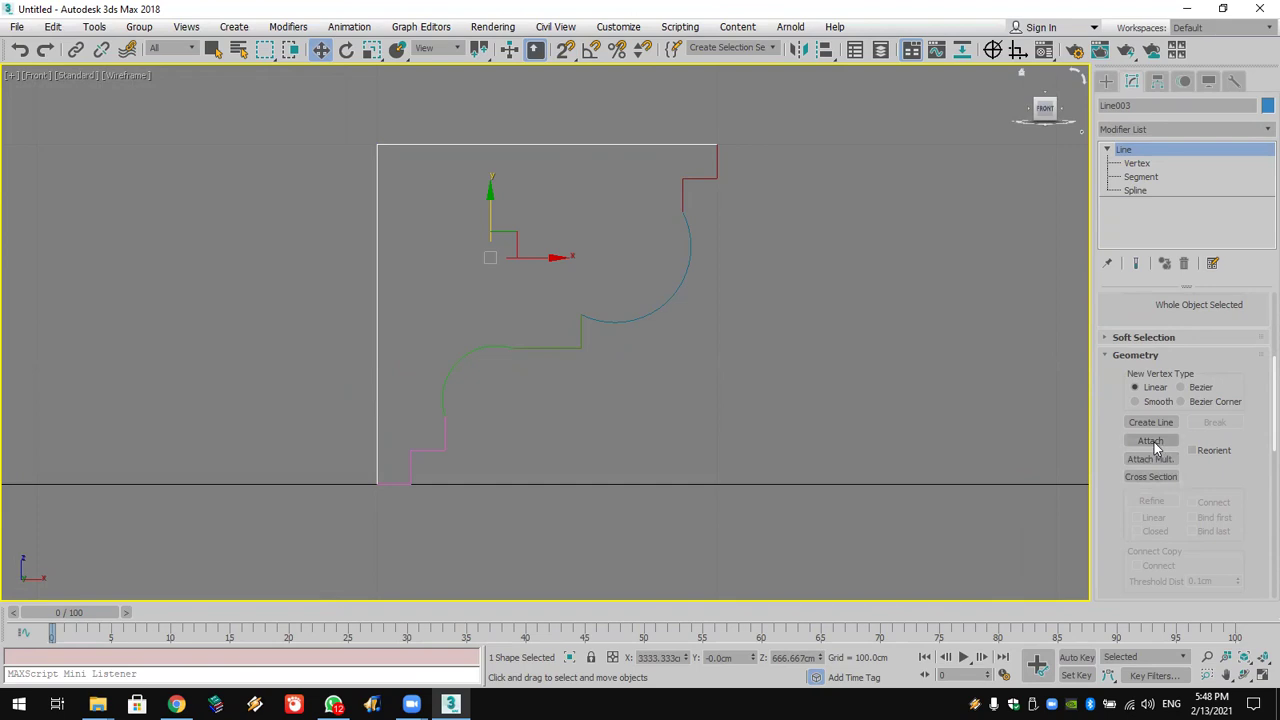
left_click(1150, 442)
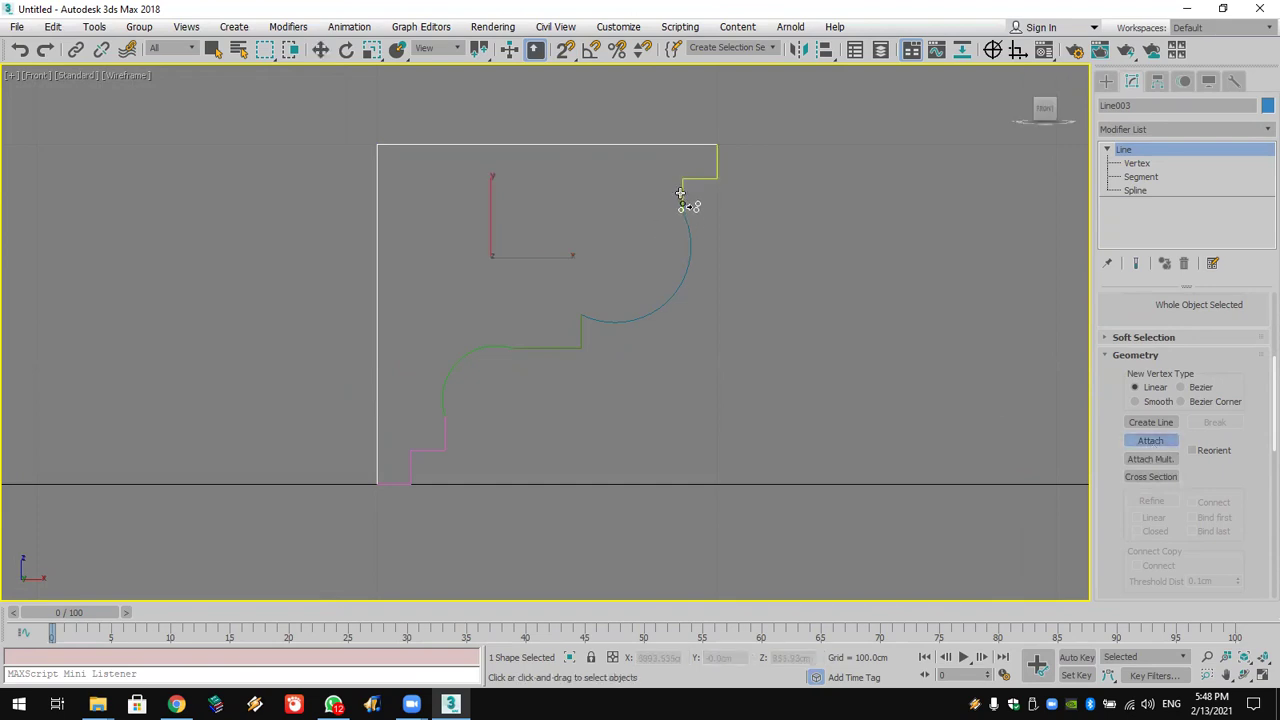
left_click(685, 232)
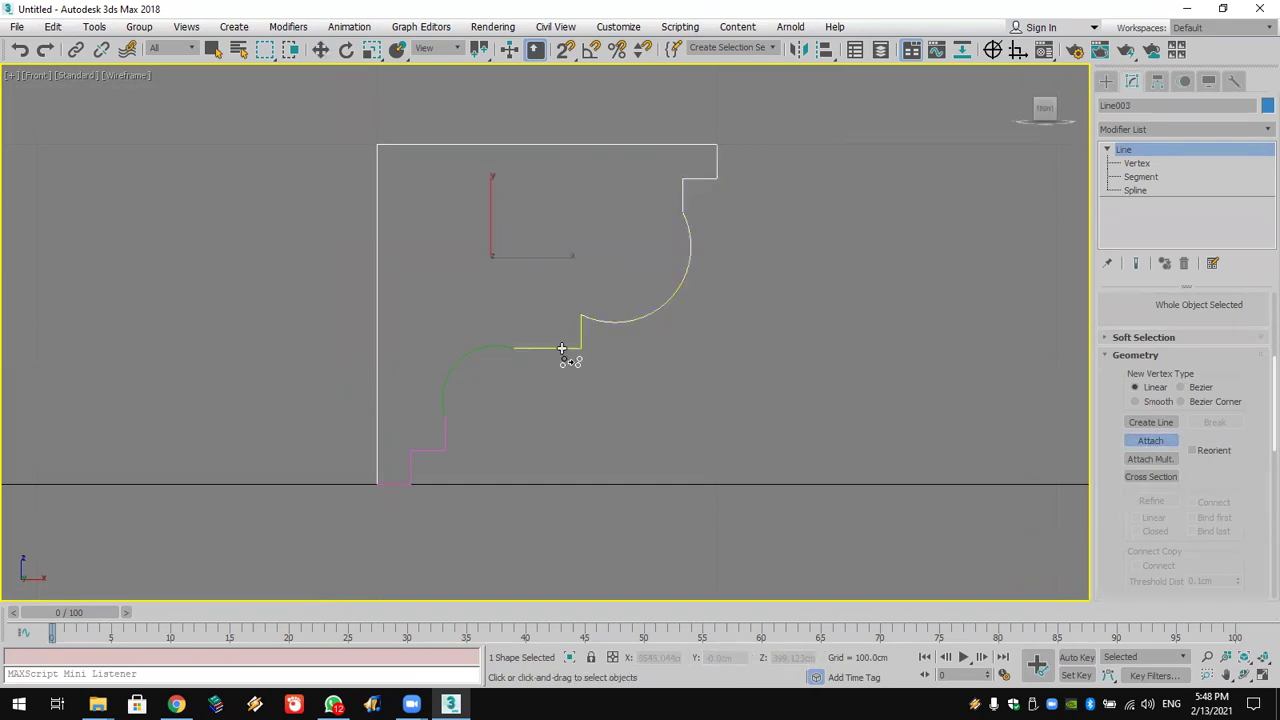
left_click(507, 352)
left_click(443, 440)
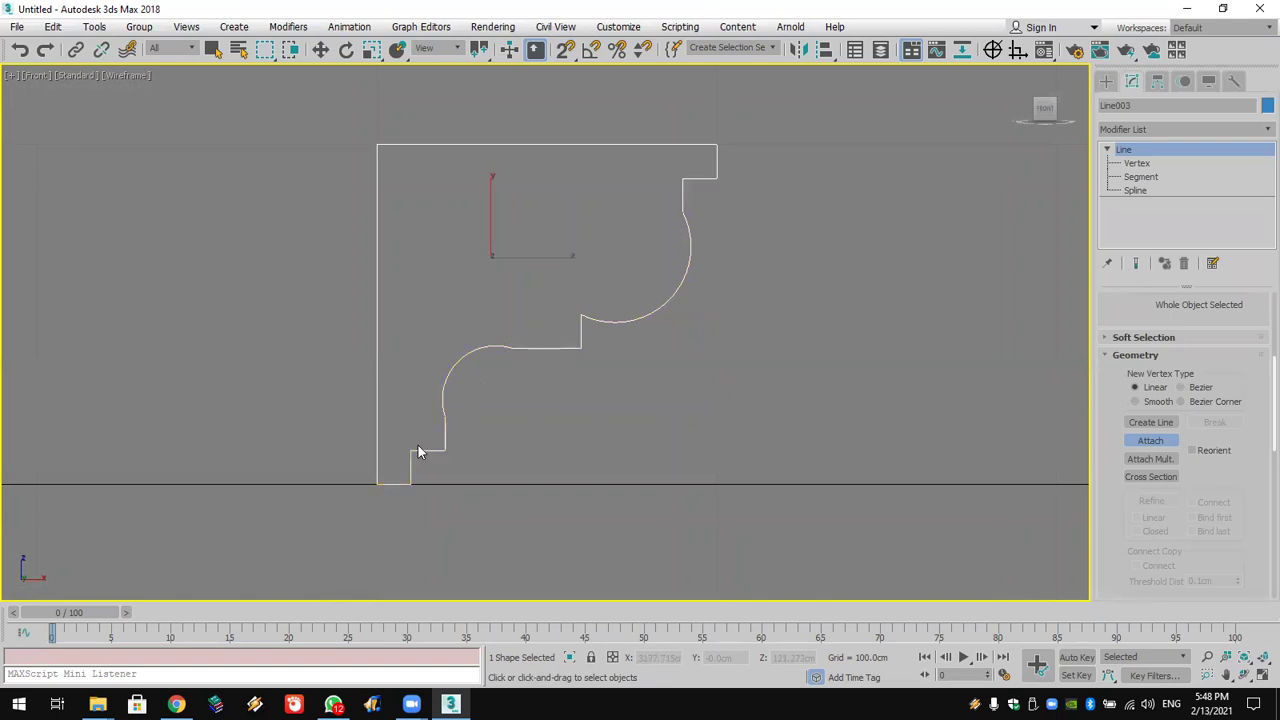
Step: Select all vertices of the profile and weld them with a 0.1 cm threshold
left_click(1137, 163)
key("w")
left_click_drag(785, 105, 734, 186)
key("ctrl+a")
scroll(1203, 560, "down", 3)
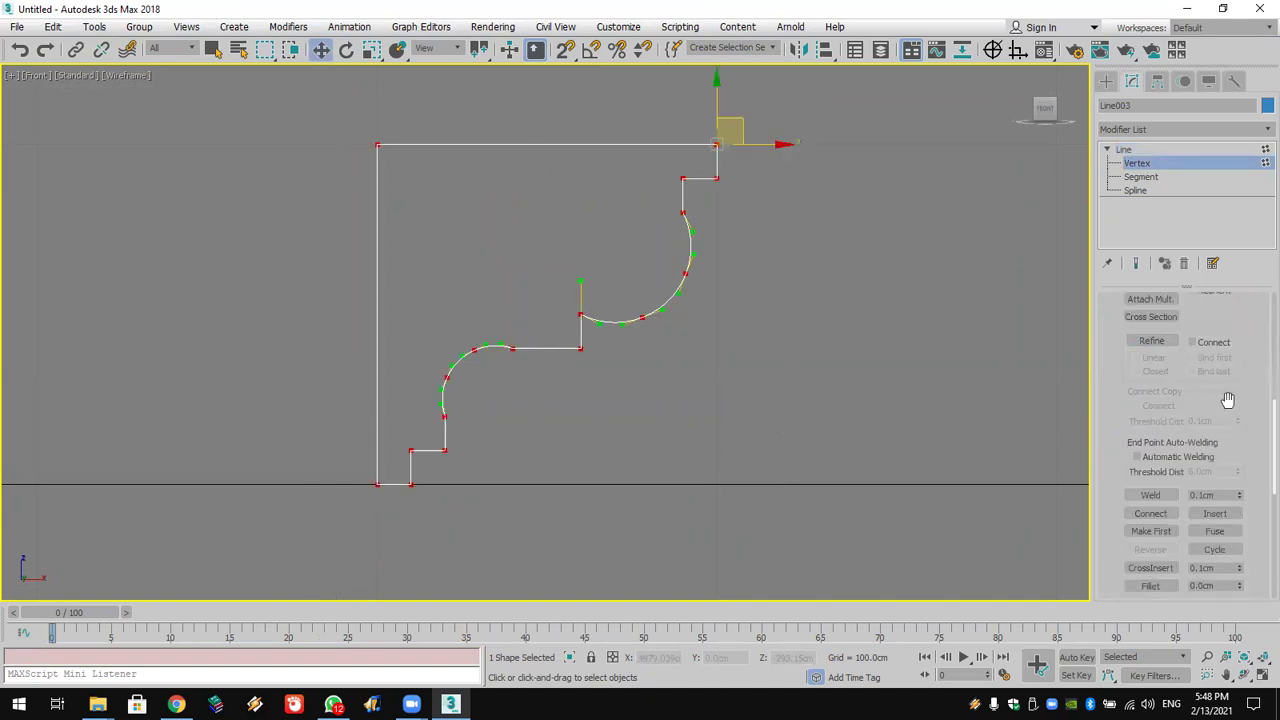
scroll(1178, 527, "down", 2)
left_click(1165, 447)
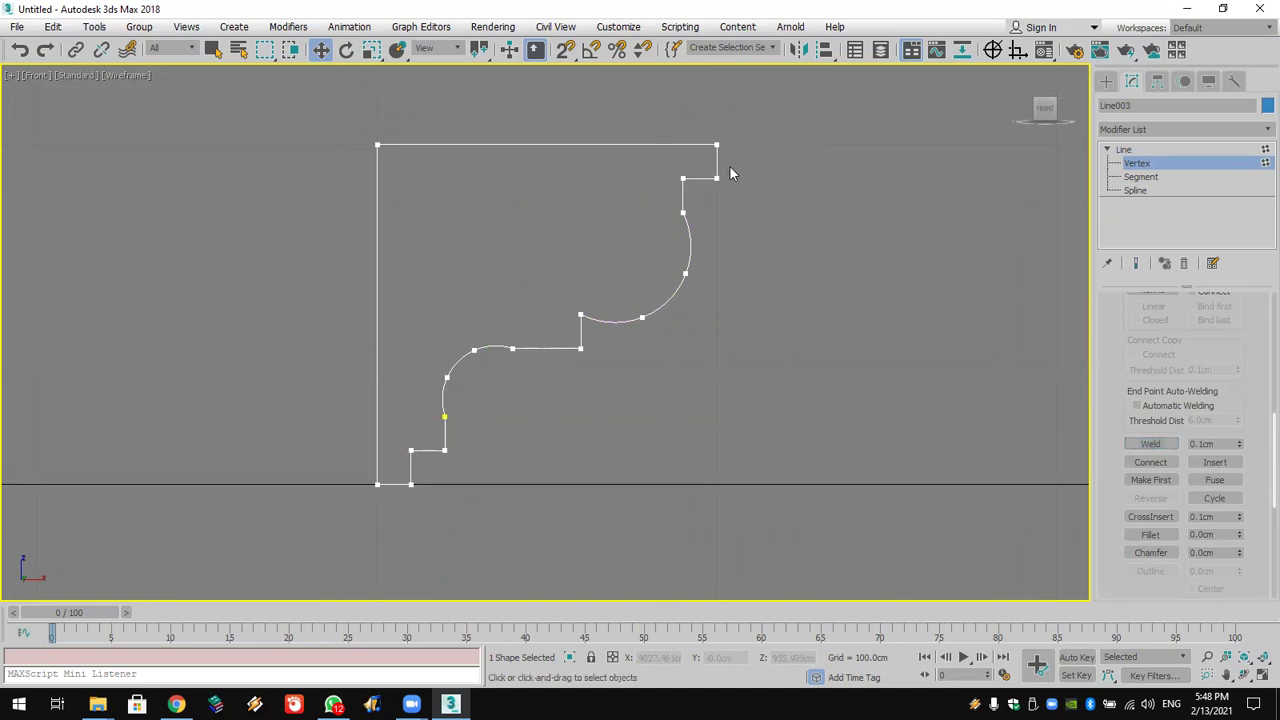
Step: Fillet the vertices along the profile's stepped and curved edge, leaving the upper two and lower-left outer corners sharp
left_click_drag(480, 512, 397, 529)
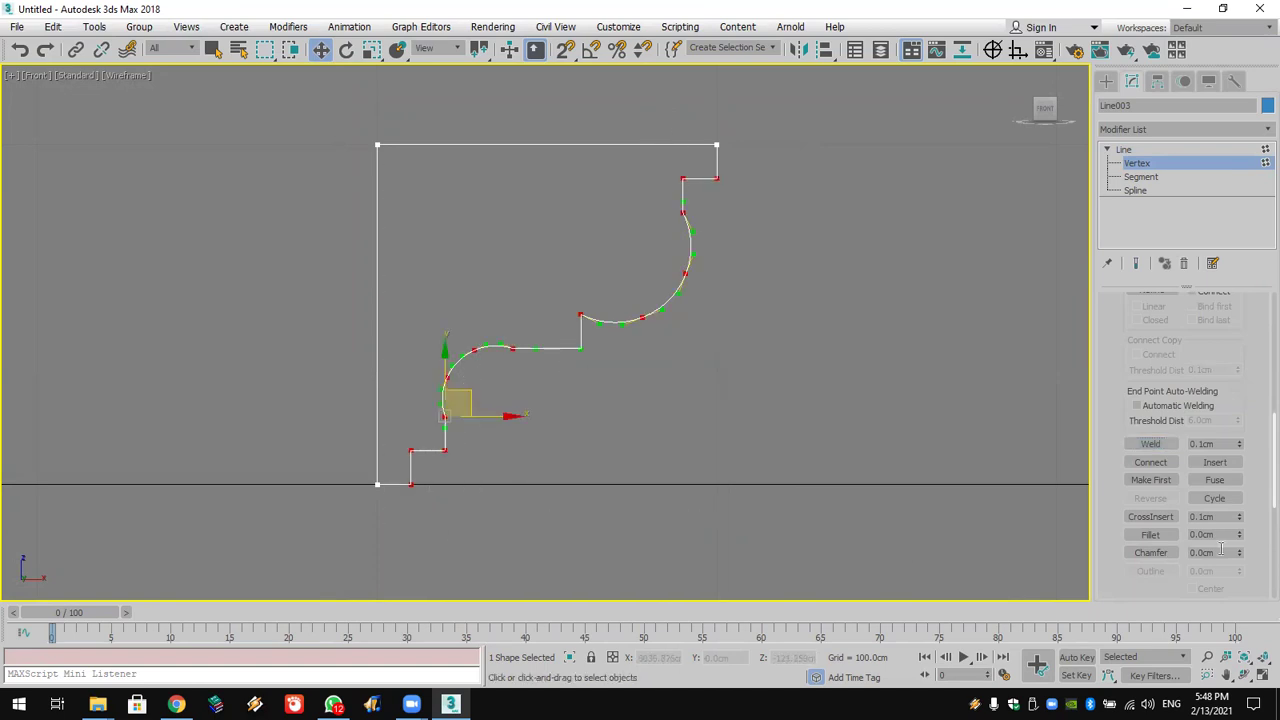
left_click(1172, 535)
left_click_drag(444, 445, 447, 428)
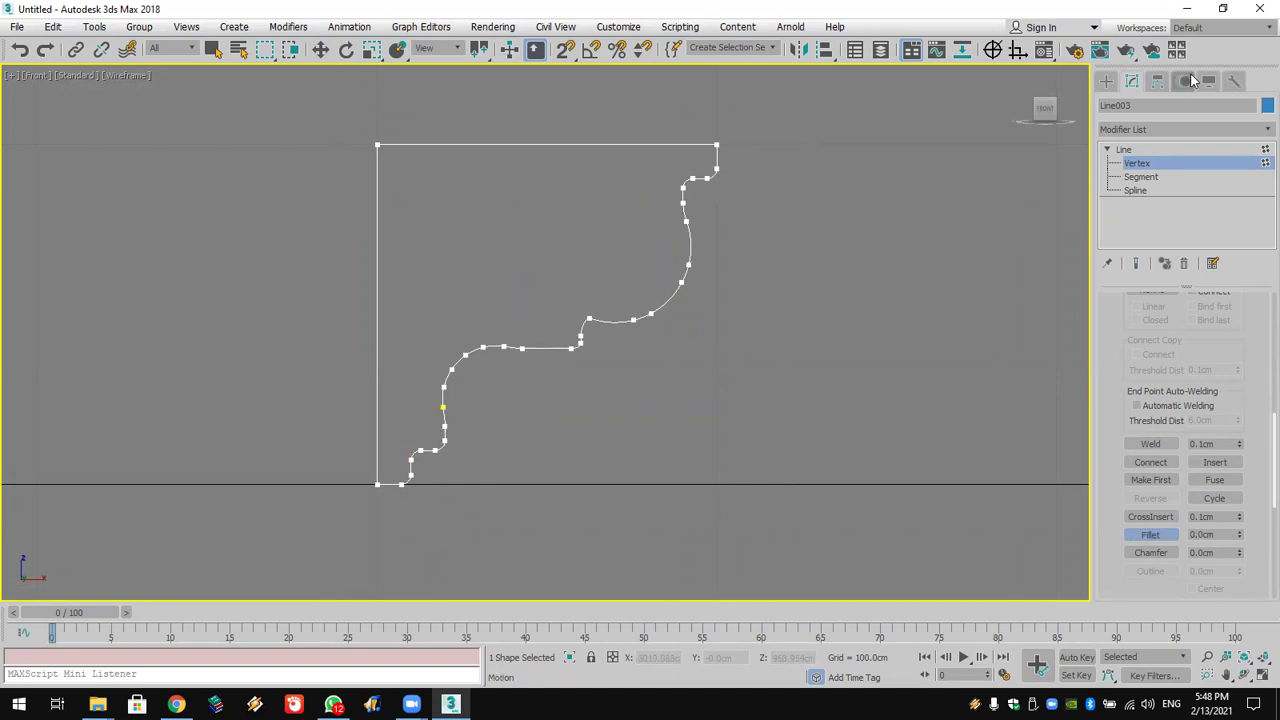
Step: Move only the profile's pivot point to its upper-left corner
left_click(1157, 81)
left_click(1183, 190)
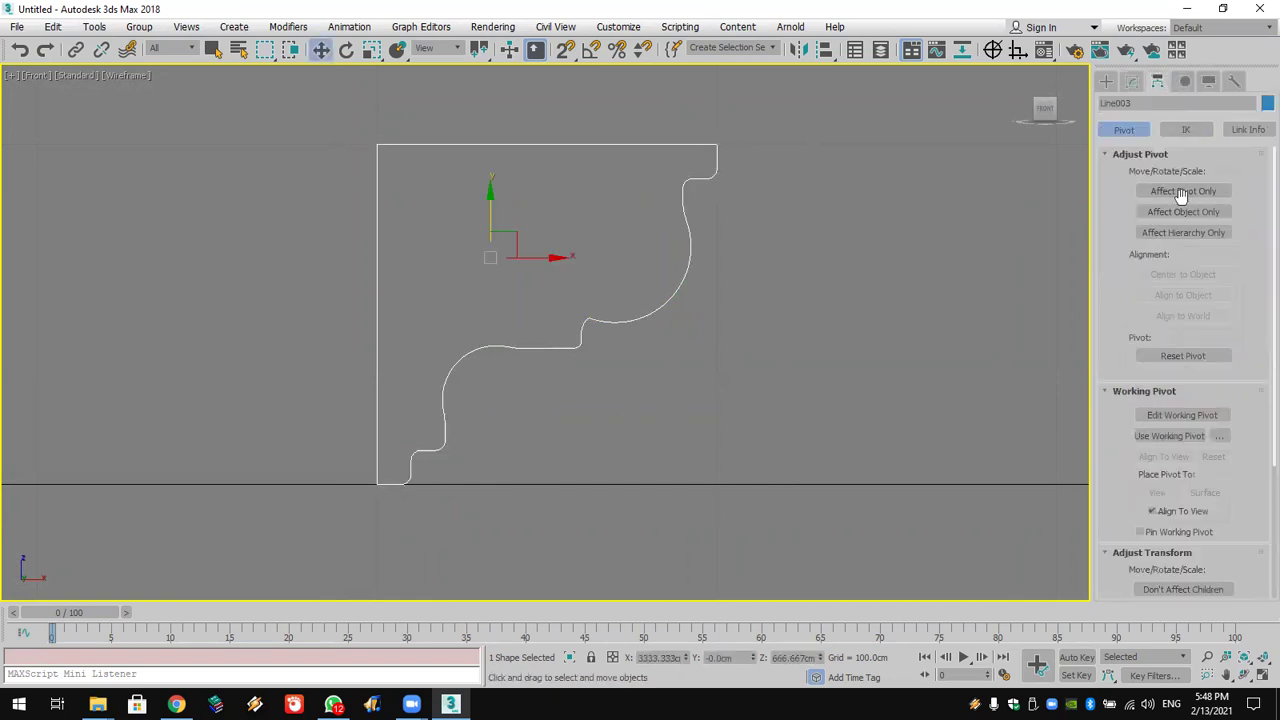
left_click_drag(491, 255, 384, 144)
middle_click_drag(384, 144, 604, 336)
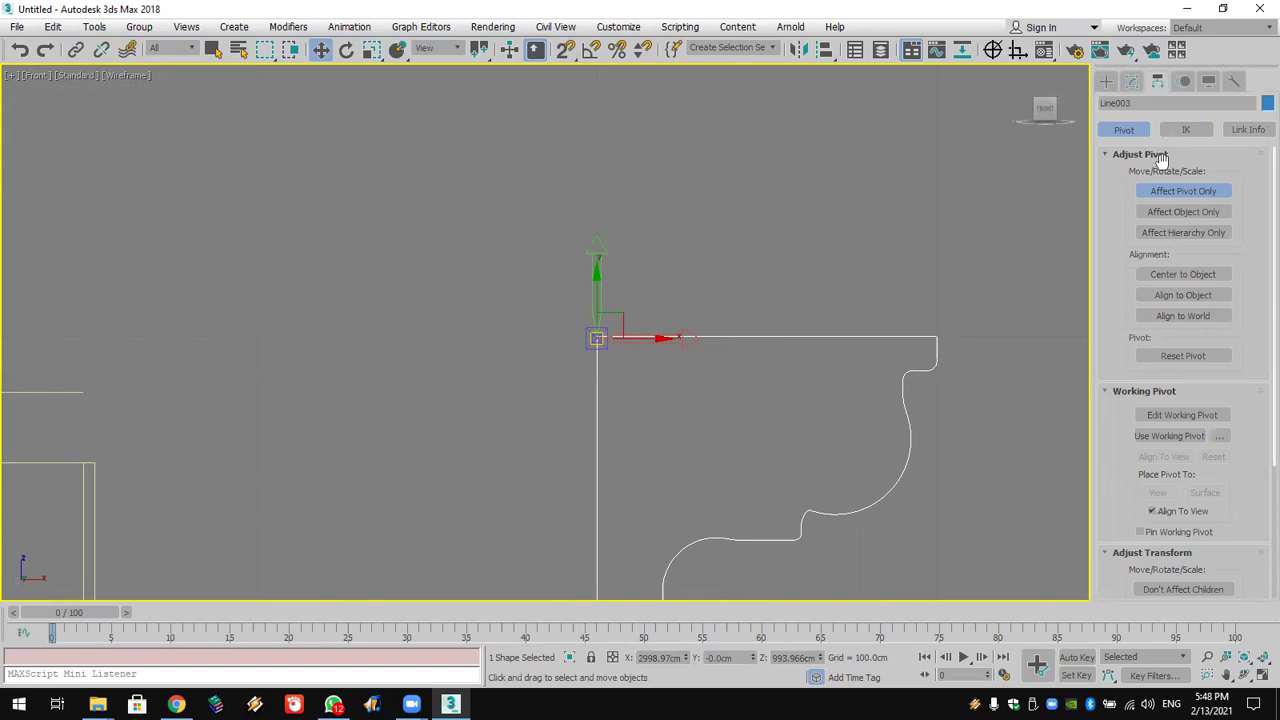
left_click(1170, 193)
Step: Lower the path line above the walls to a Z of about 414 cm and open its modifier settings
scroll(794, 232, "down", 8)
scroll(641, 305, "up", 6)
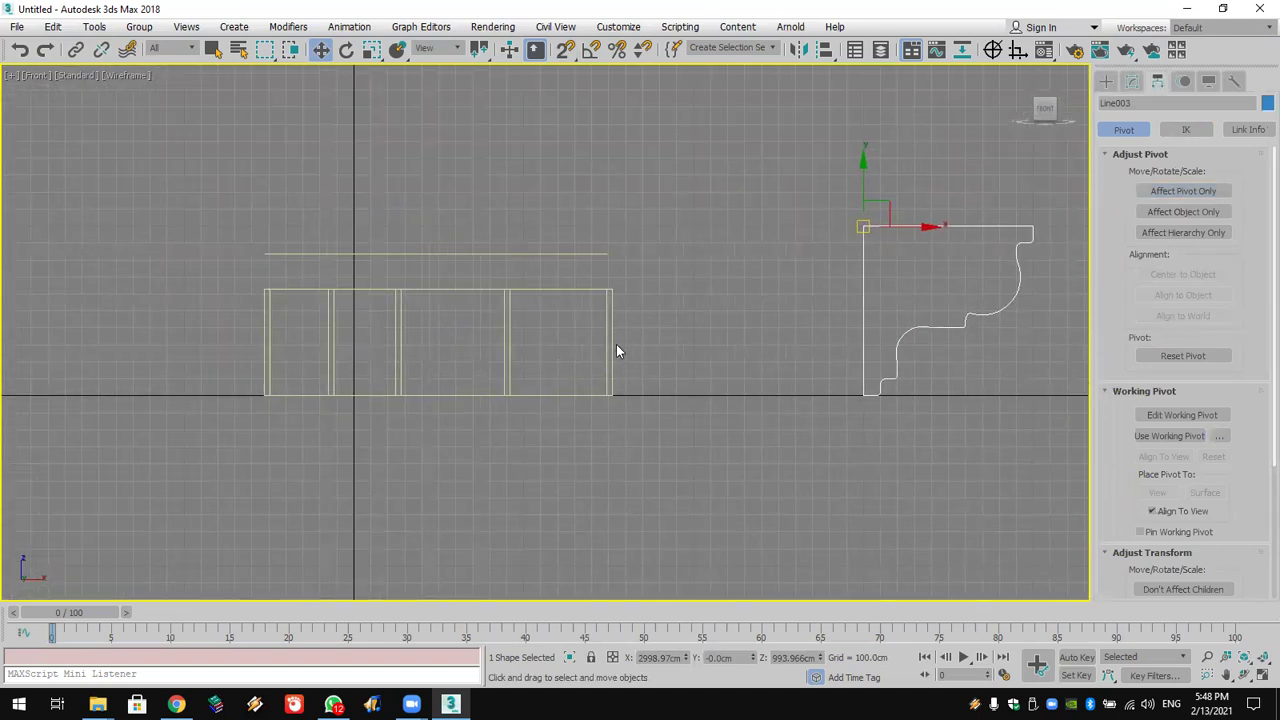
middle_click_drag(709, 283, 674, 271)
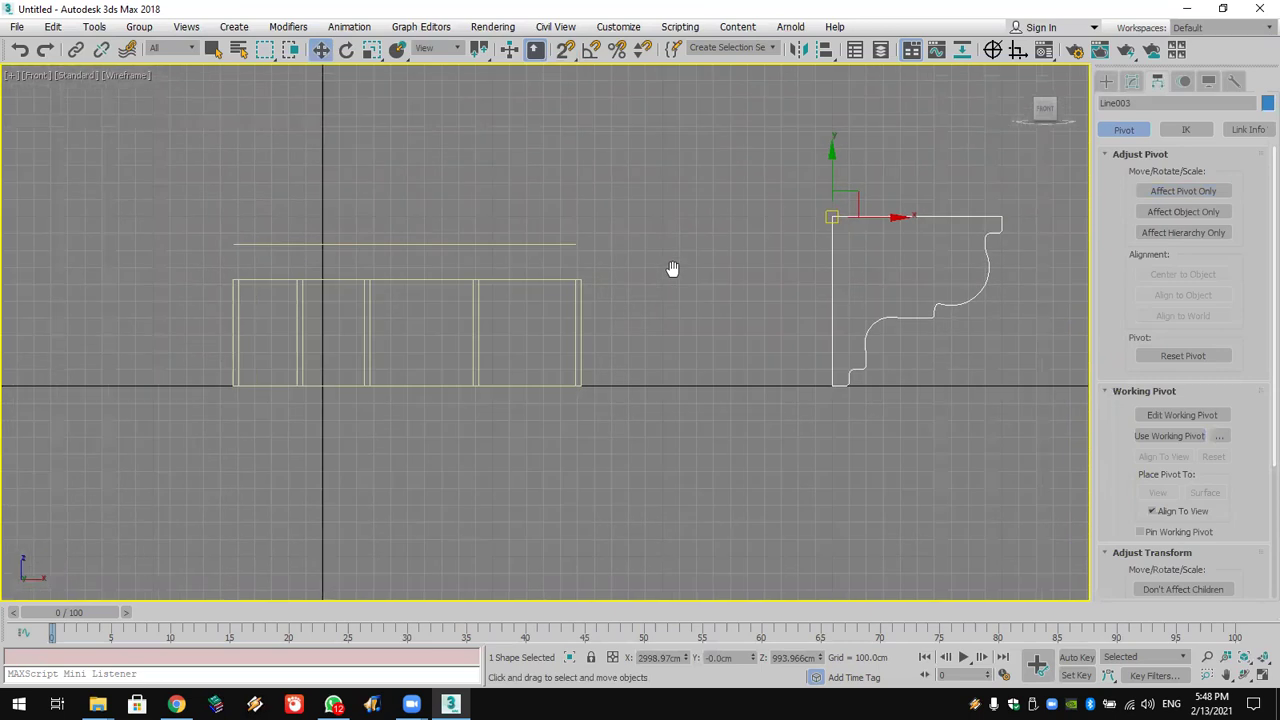
left_click(1258, 678)
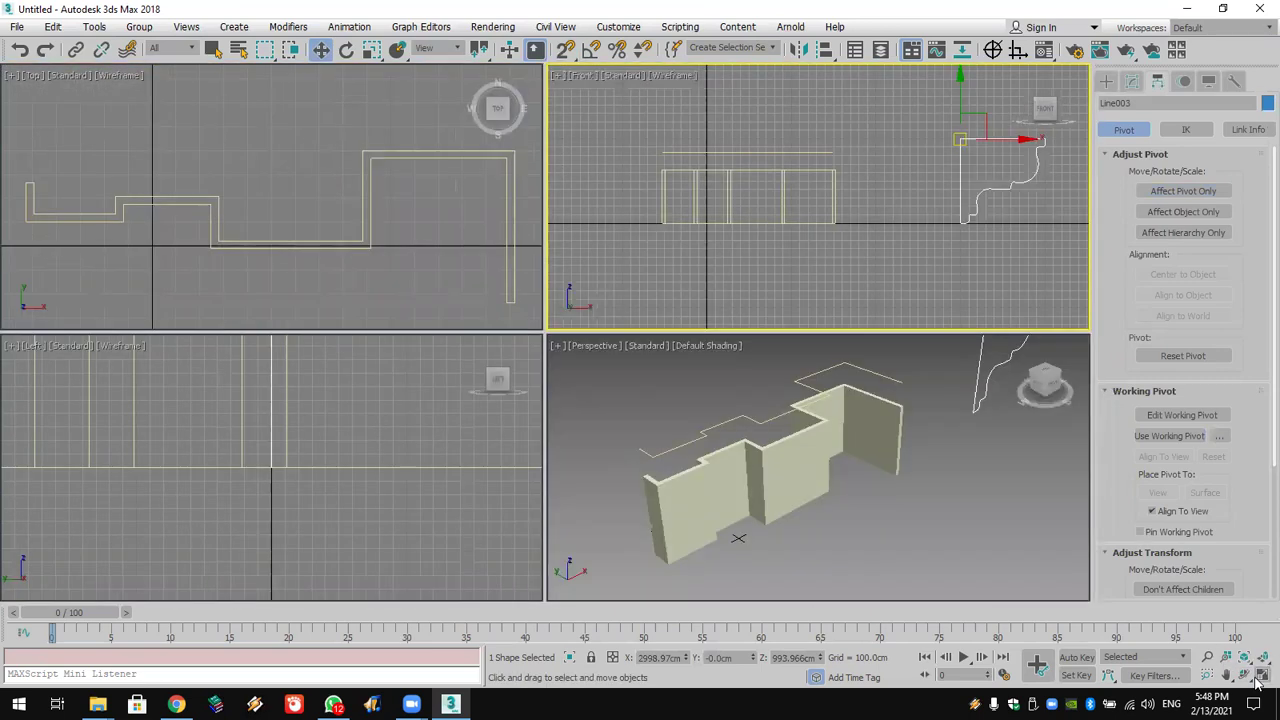
middle_click_drag(920, 434, 858, 460, "alt")
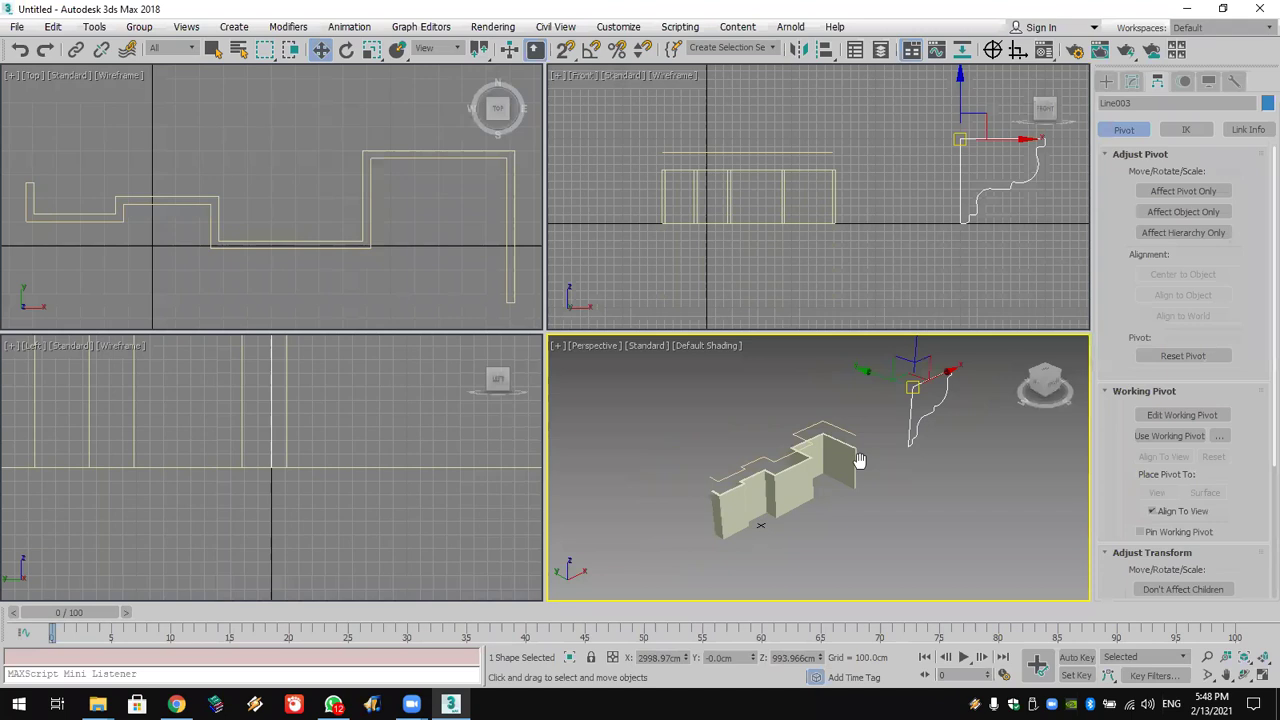
scroll(858, 460, "up", 3)
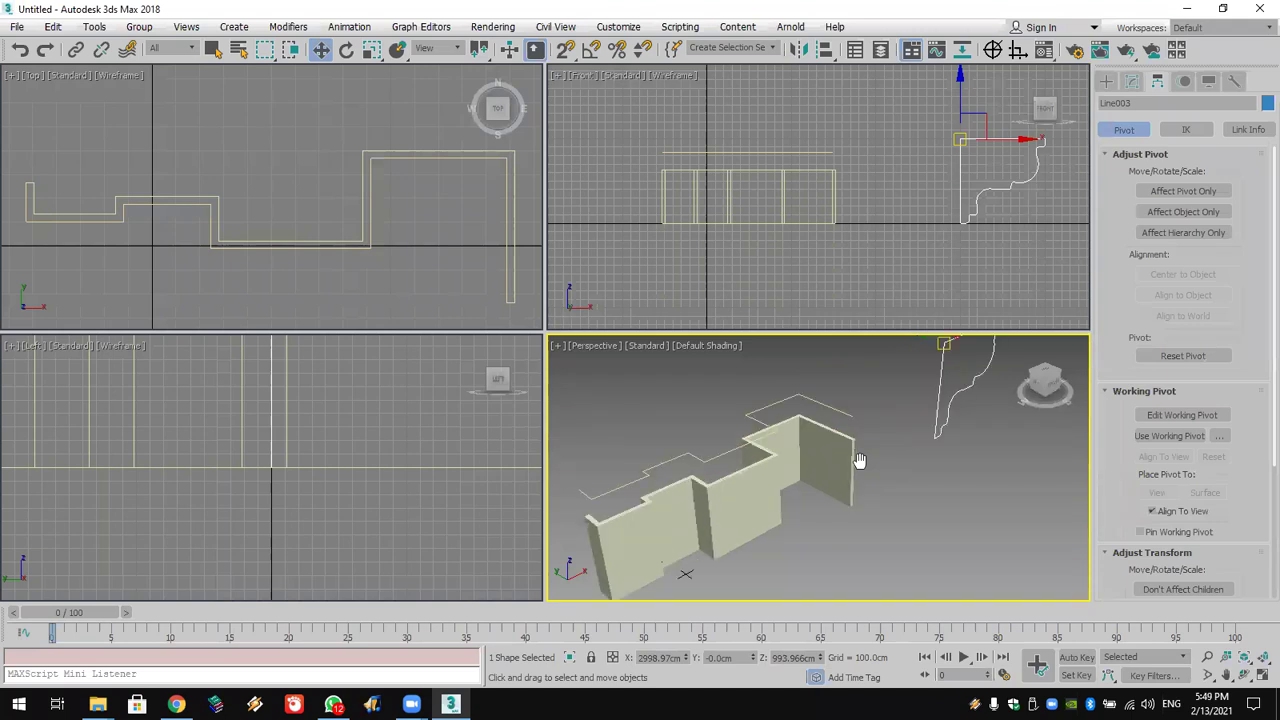
scroll(858, 460, "down", 3)
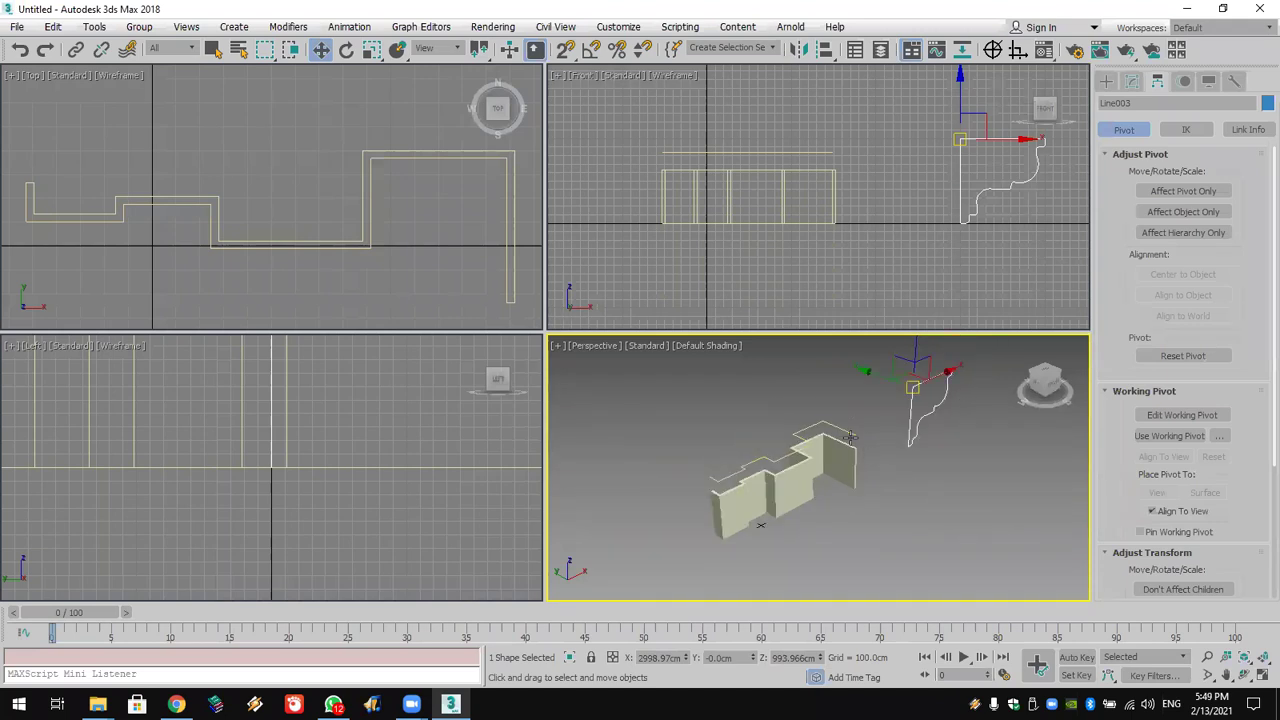
left_click(849, 436)
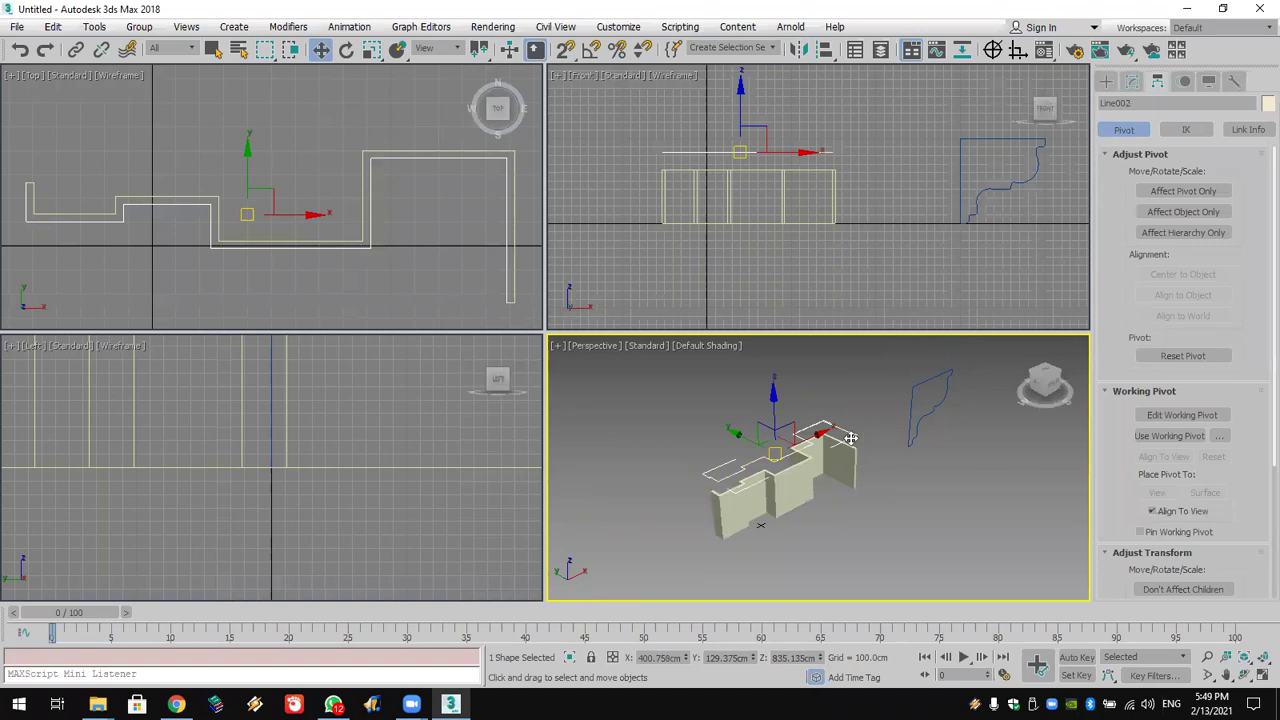
left_click_drag(771, 400, 778, 430)
left_click(1132, 81)
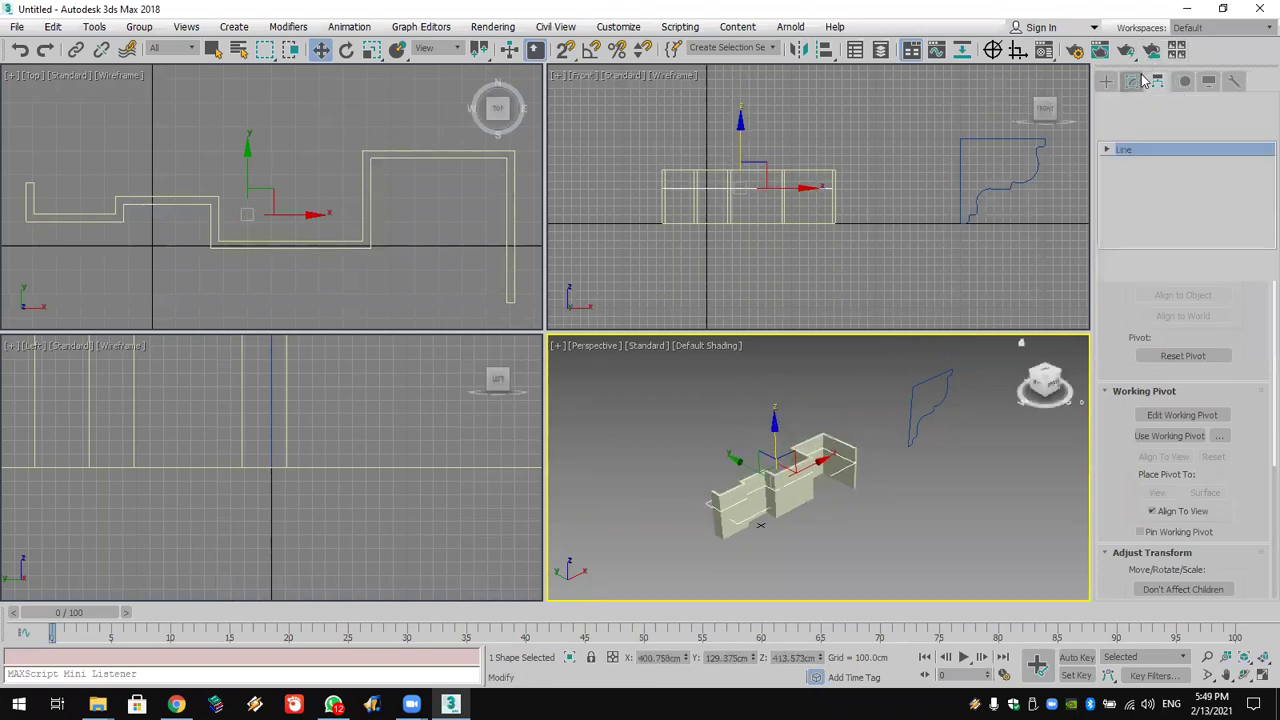
Step: Apply a Sweep modifier to the wall path line, using the cornice profile as its custom section
left_click(1140, 128)
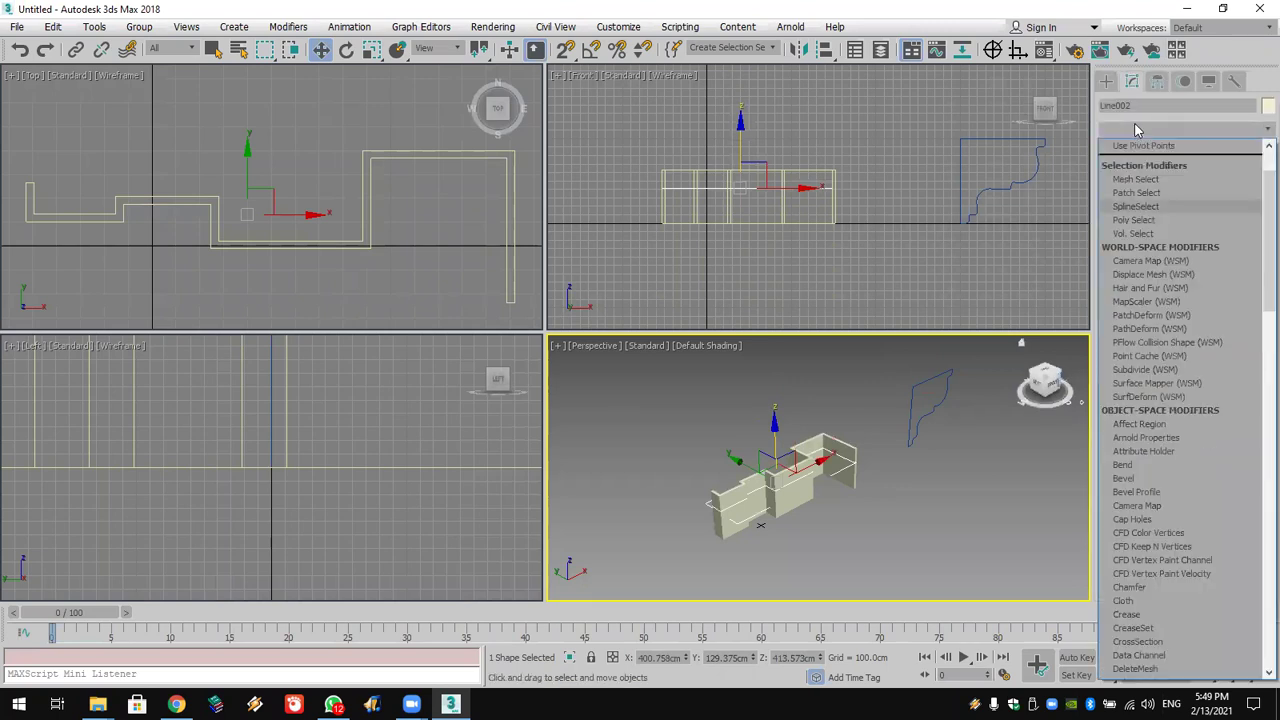
type("sweep")
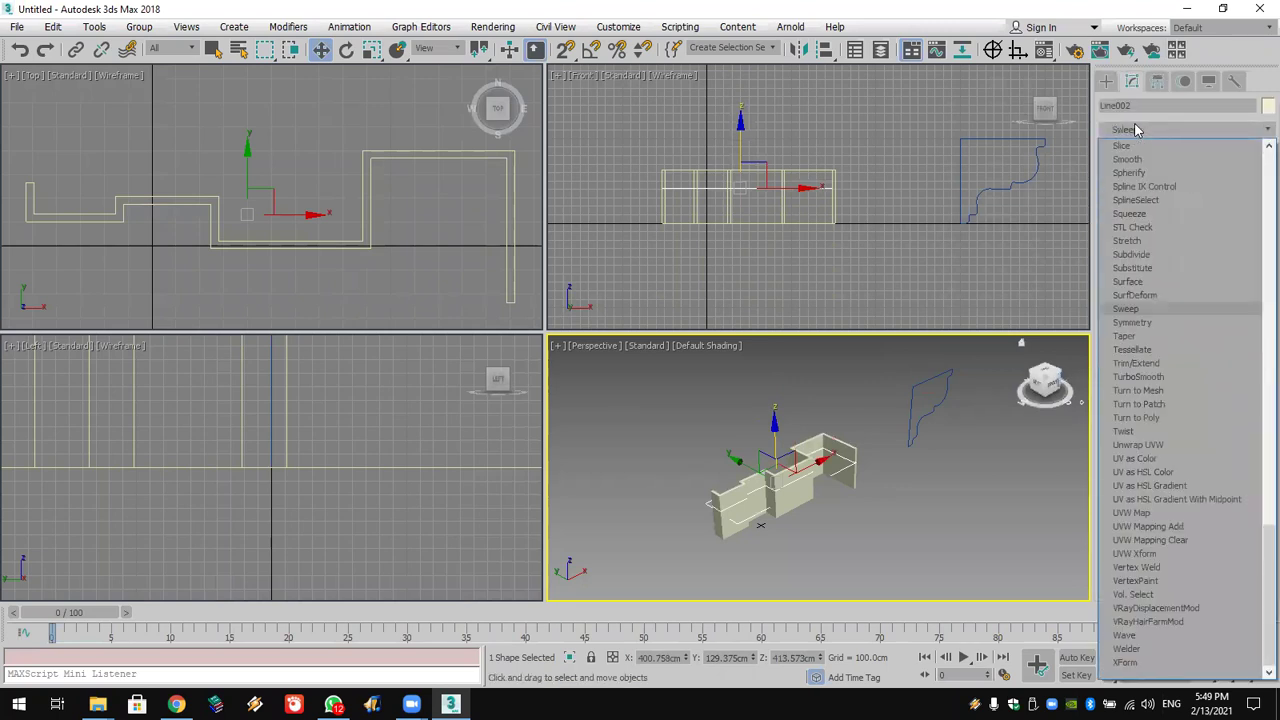
left_click(1161, 313)
scroll(1133, 428, "up", 5)
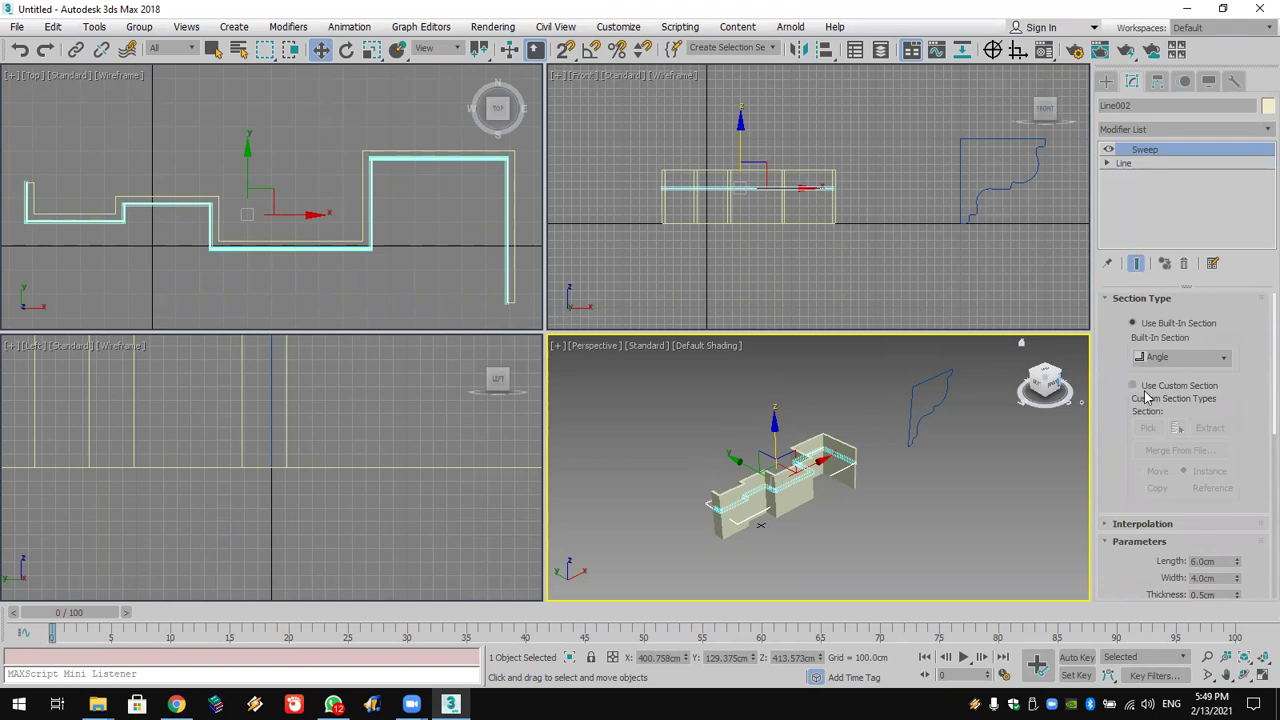
left_click(1146, 395)
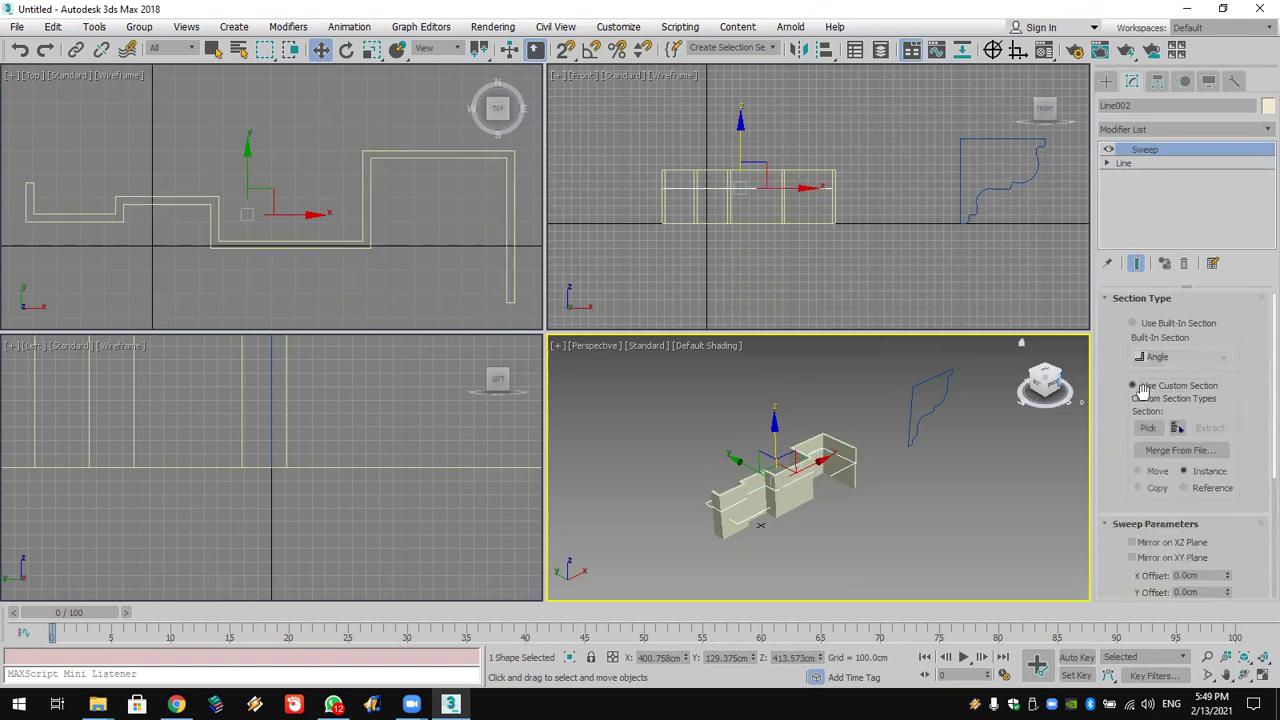
left_click(1148, 428)
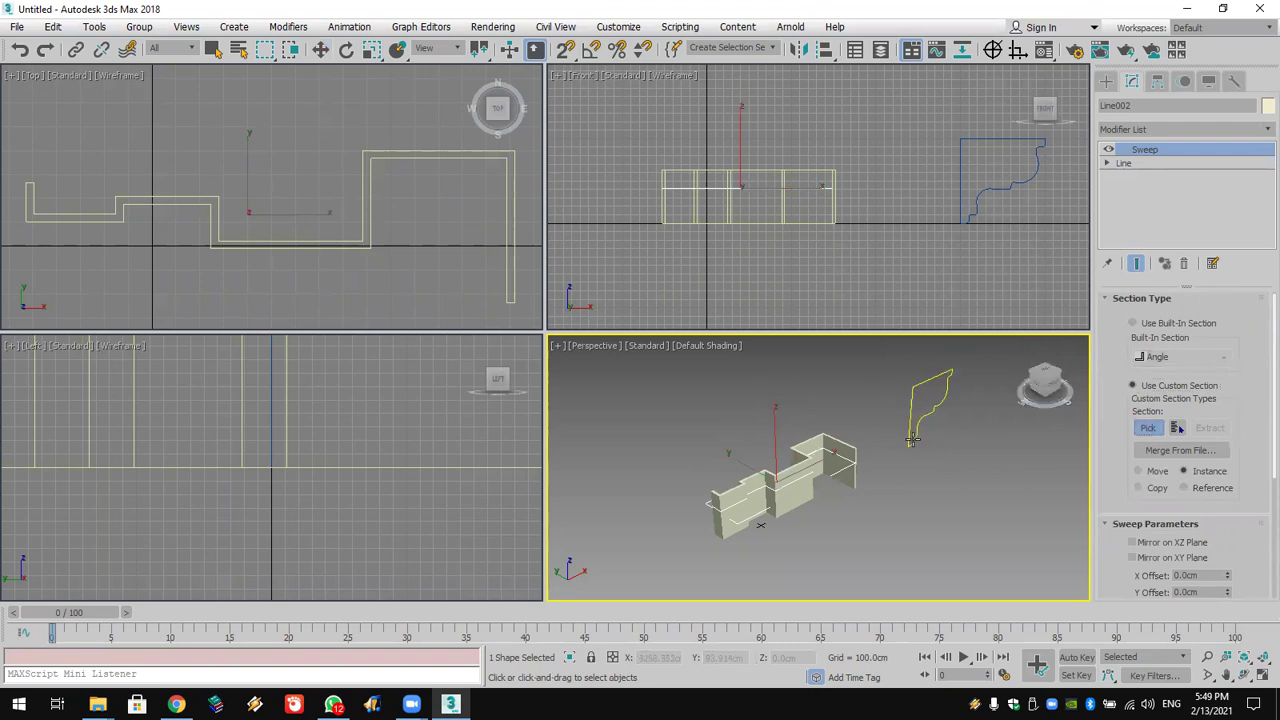
left_click(912, 437)
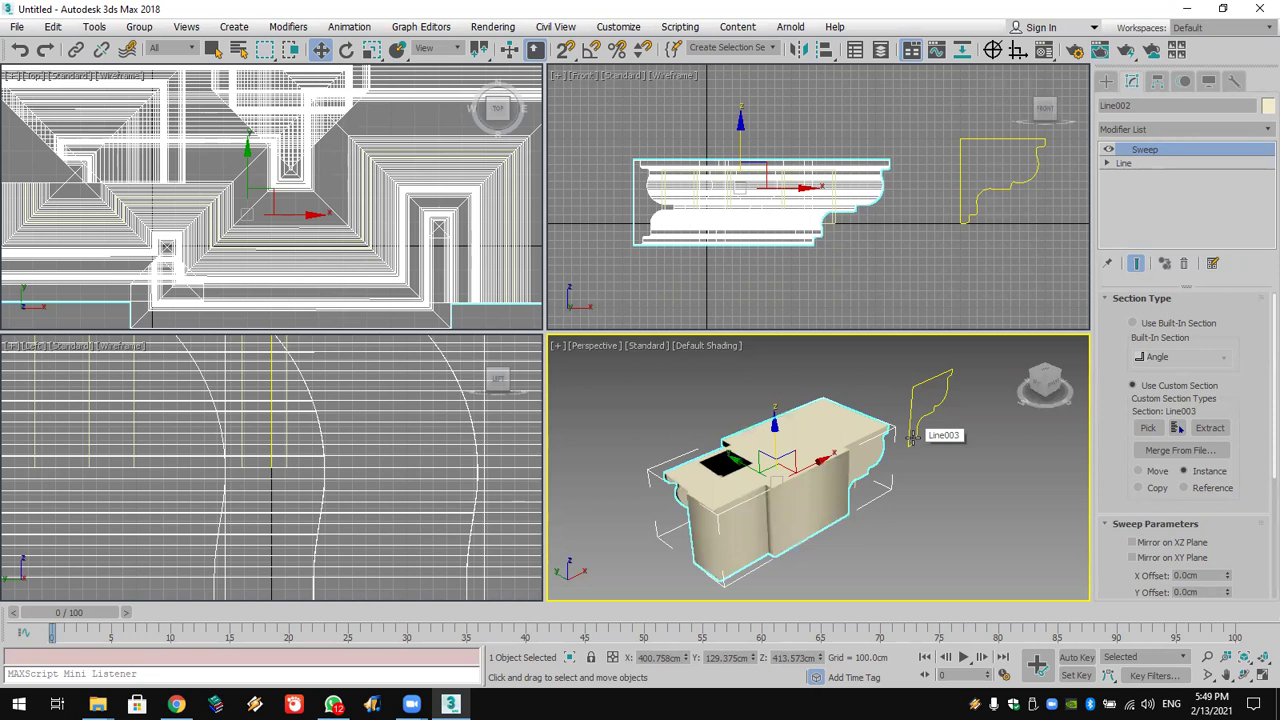
Step: Try to scale down the whole cornice profile object uniformly
left_click(371, 49)
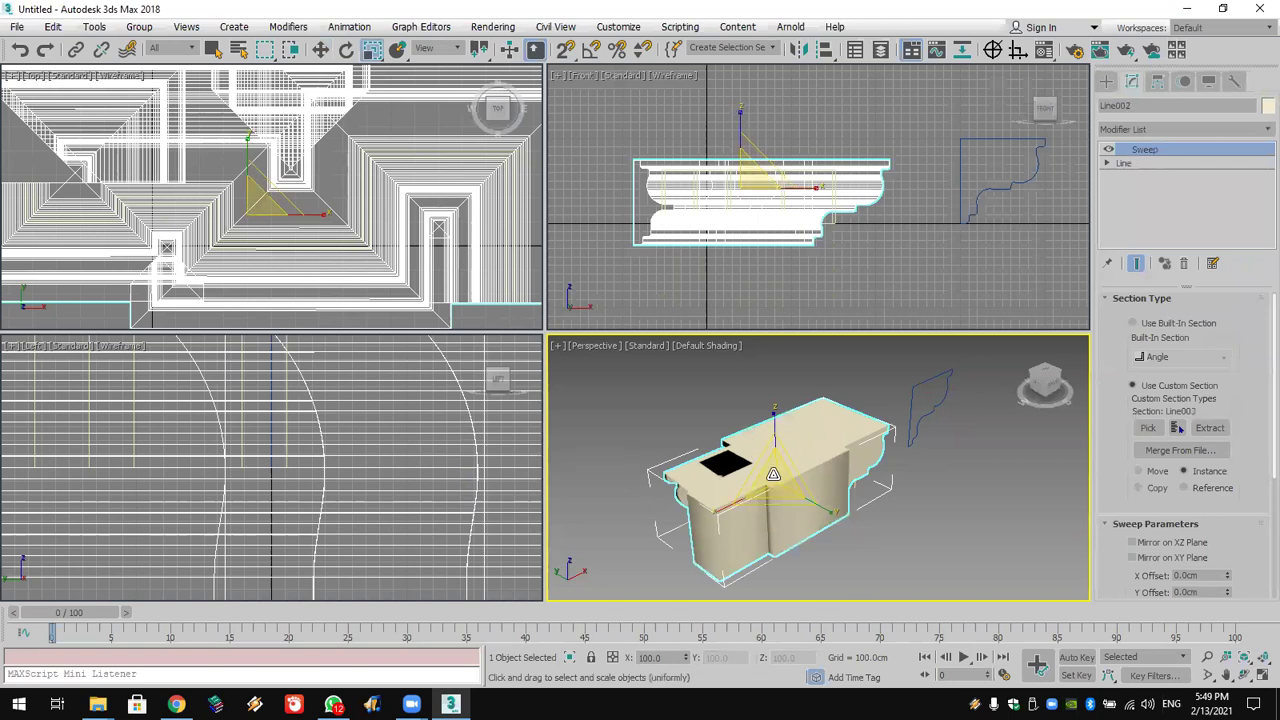
left_click(994, 138)
left_click_drag(960, 124, 971, 143)
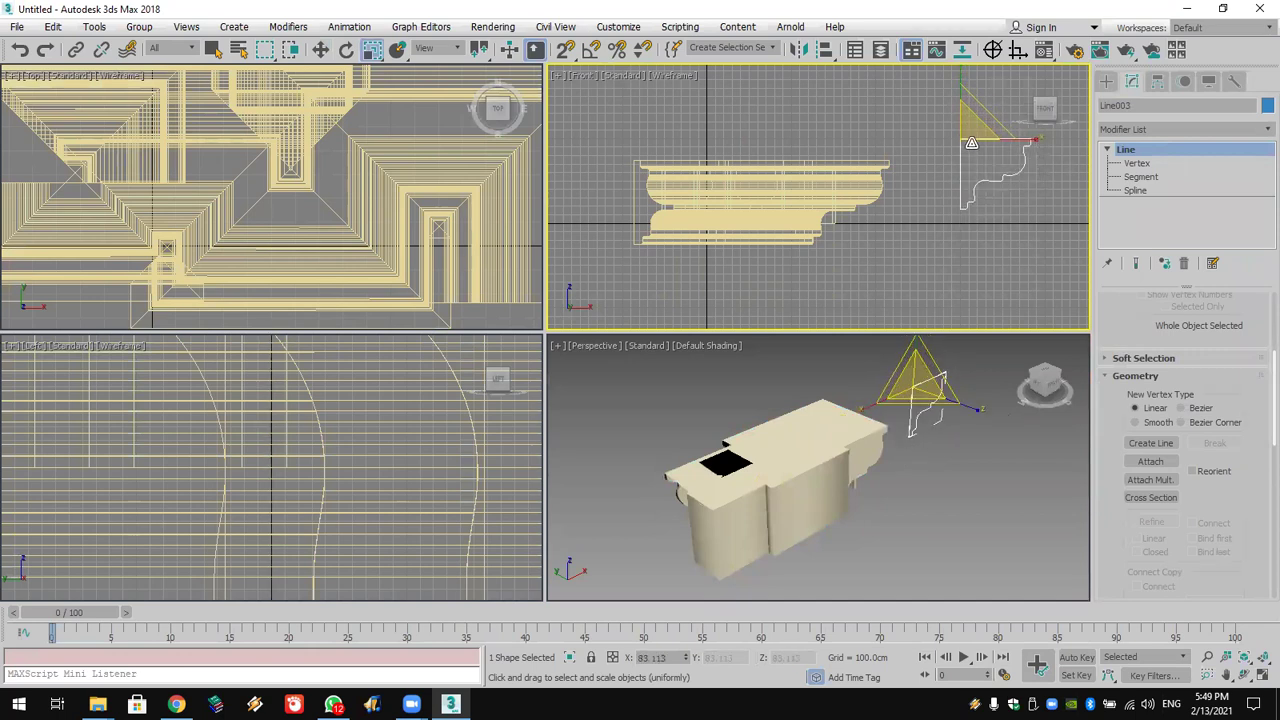
left_click(20, 50)
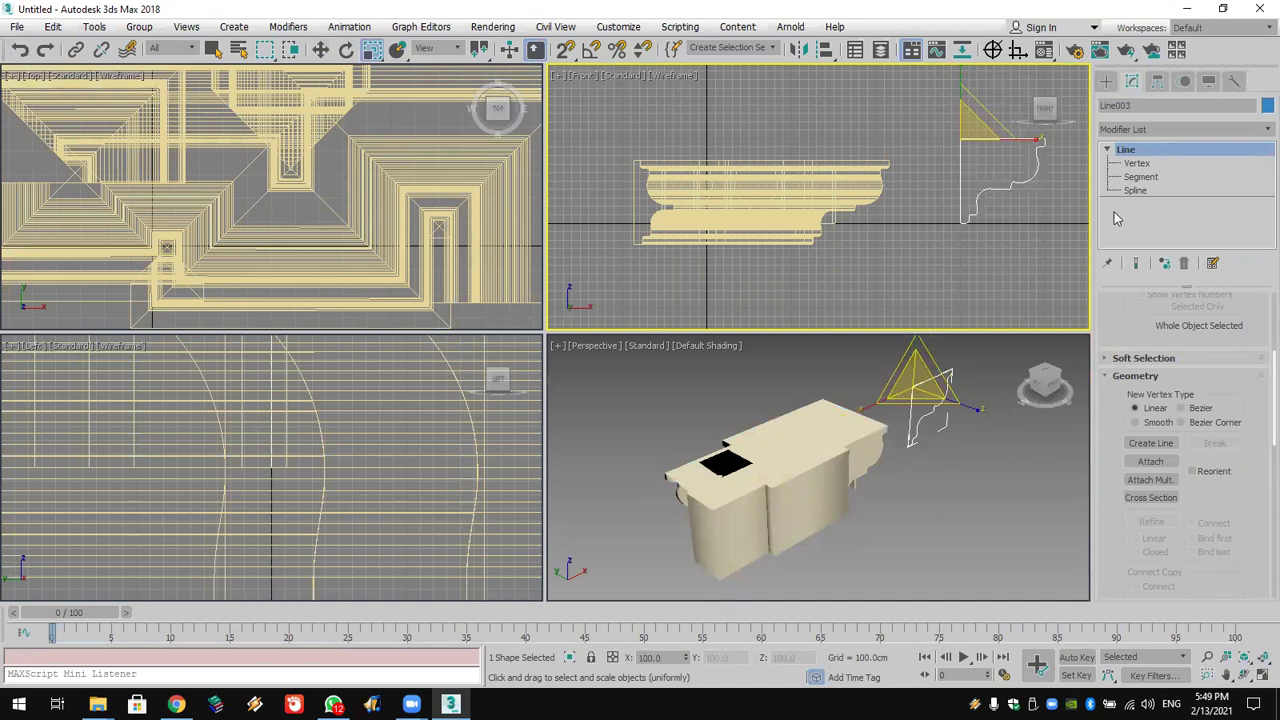
Step: Uniformly scale the cornice profile down at spline level until the swept moulding is small relative to the walls
left_click(1147, 192)
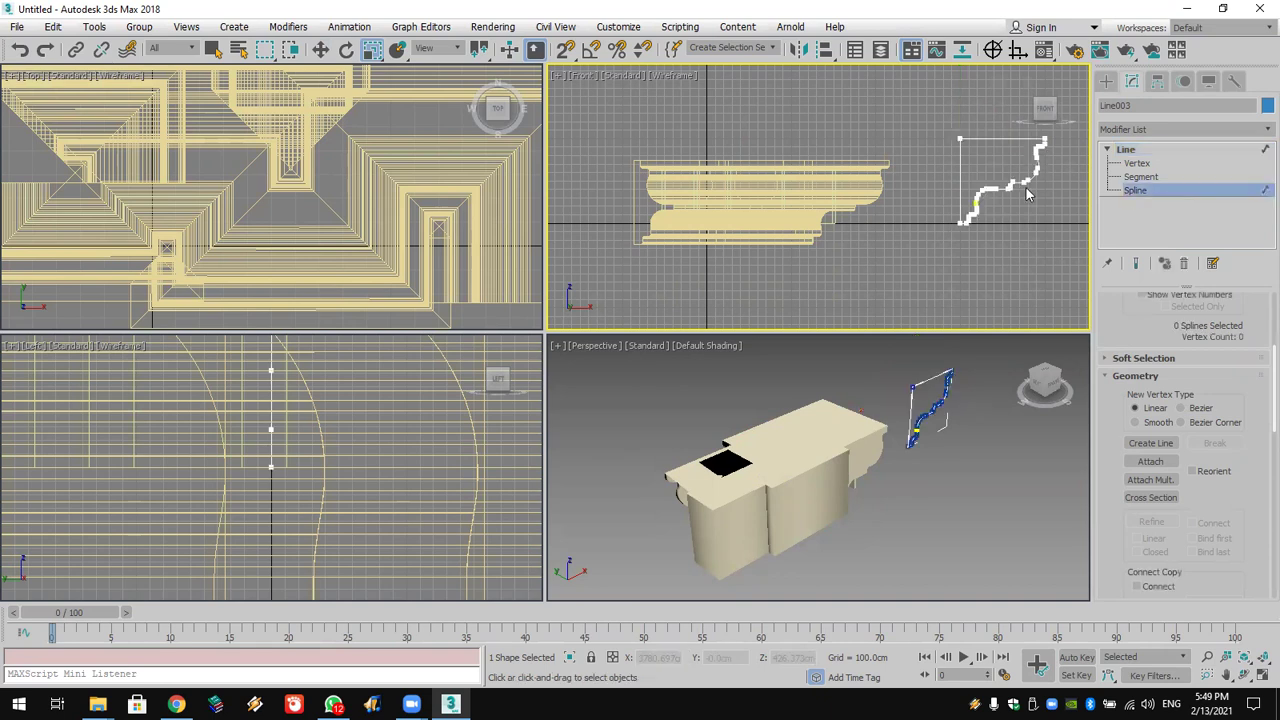
left_click(995, 140)
mouse_move(1007, 161)
left_mouse_down()
mouse_move(1040, 319)
mouse_move(1001, 180)
left_mouse_up()
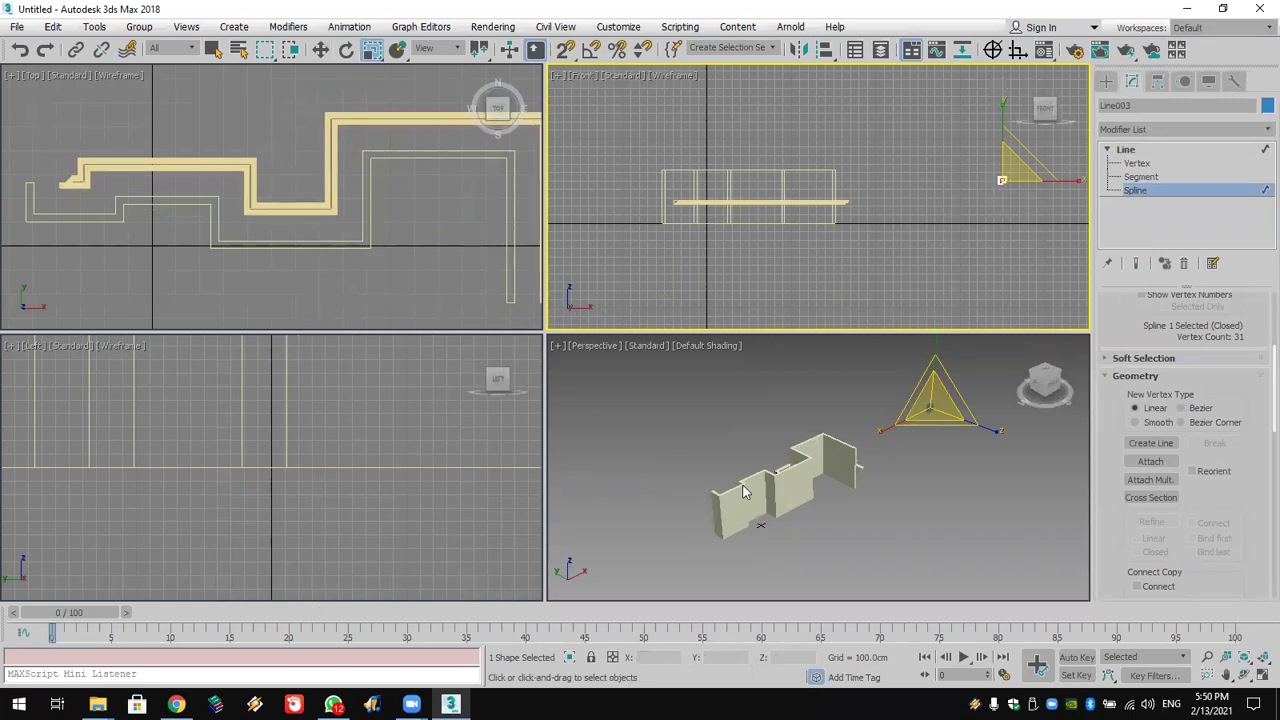
Step: Examine how the resized moulding sits against the walls from the front and side
scroll(743, 492, "up", 6)
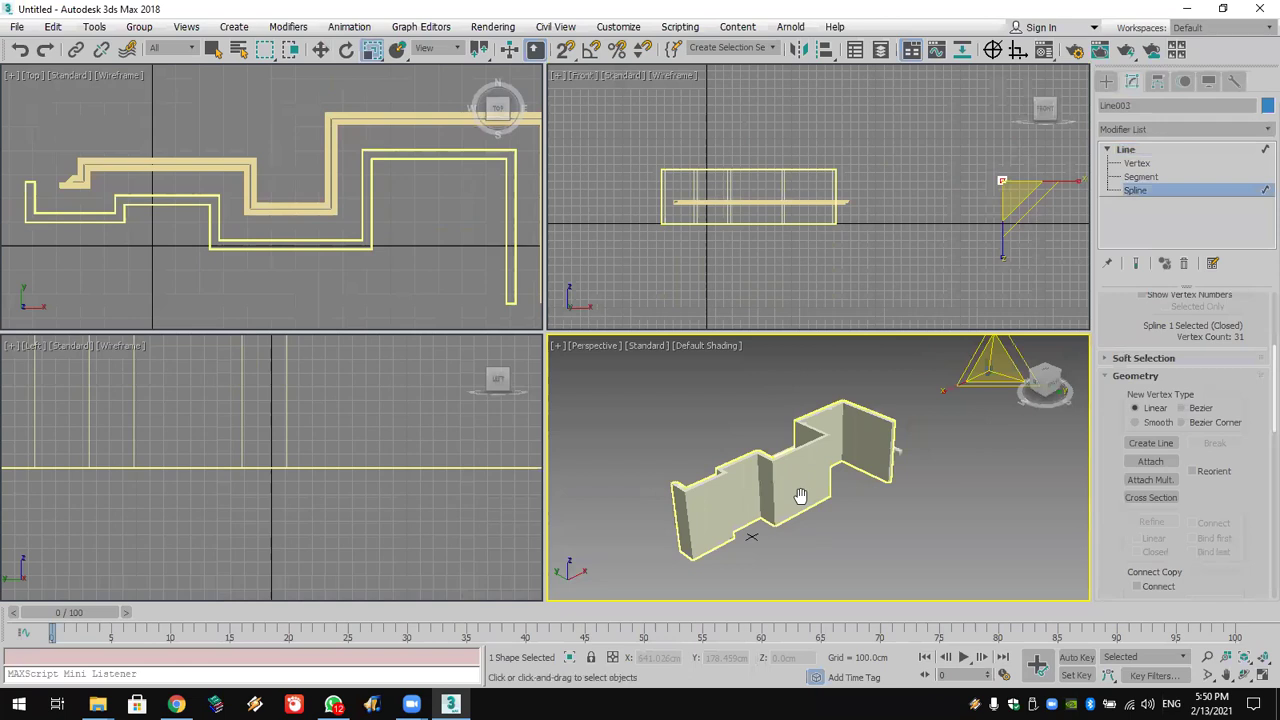
left_click(1244, 675)
left_click_drag(853, 508, 961, 492)
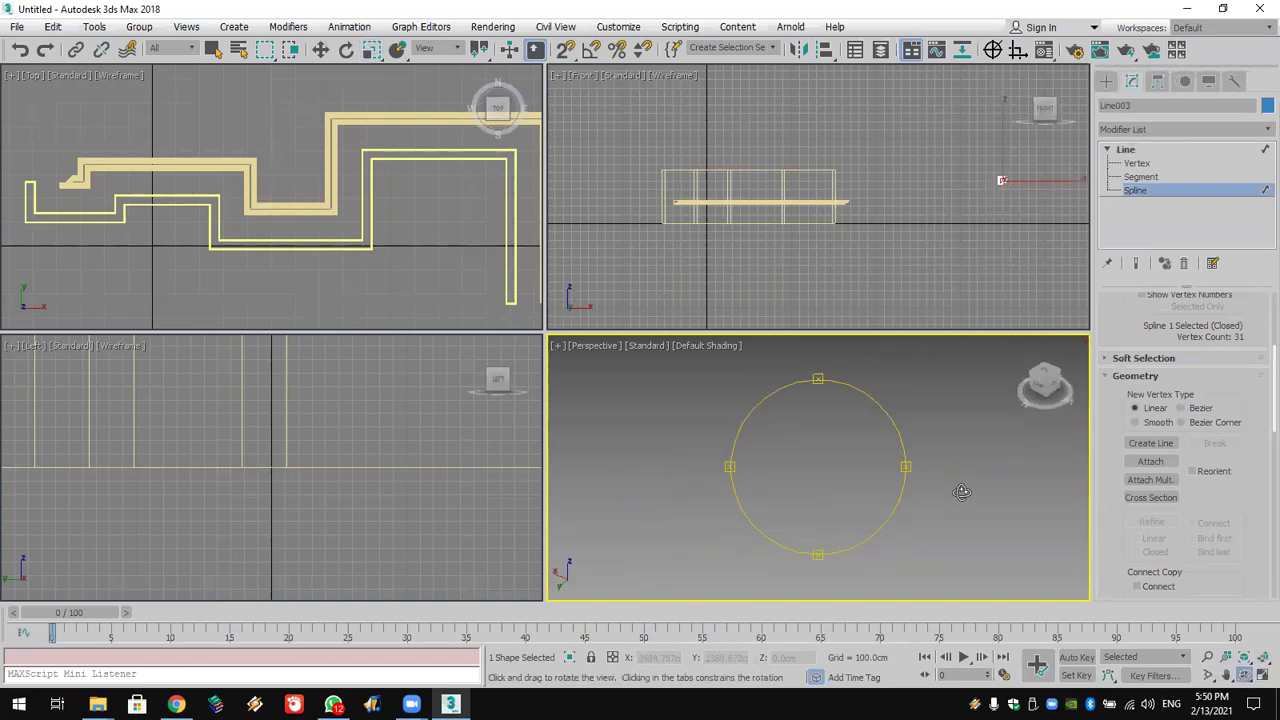
left_click_drag(880, 478, 779, 443)
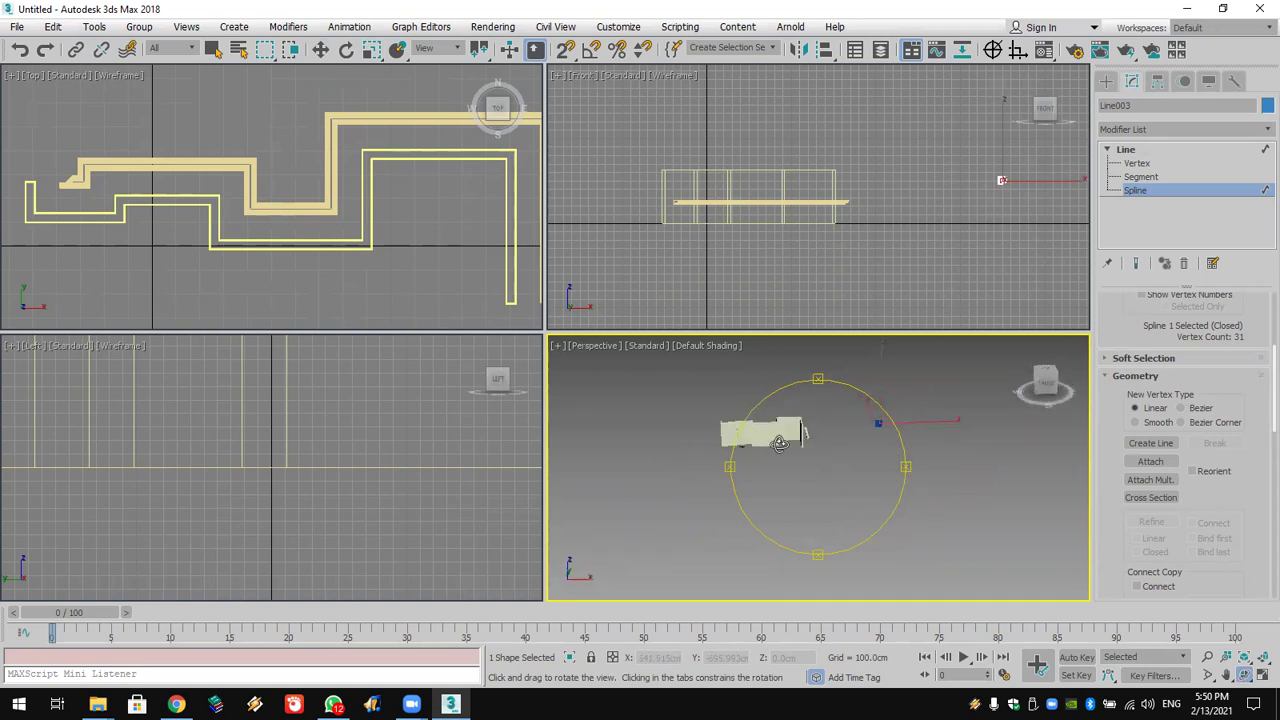
scroll(779, 443, "up", 6)
middle_click_drag(817, 450, 876, 452)
left_click_drag(920, 474, 1080, 508)
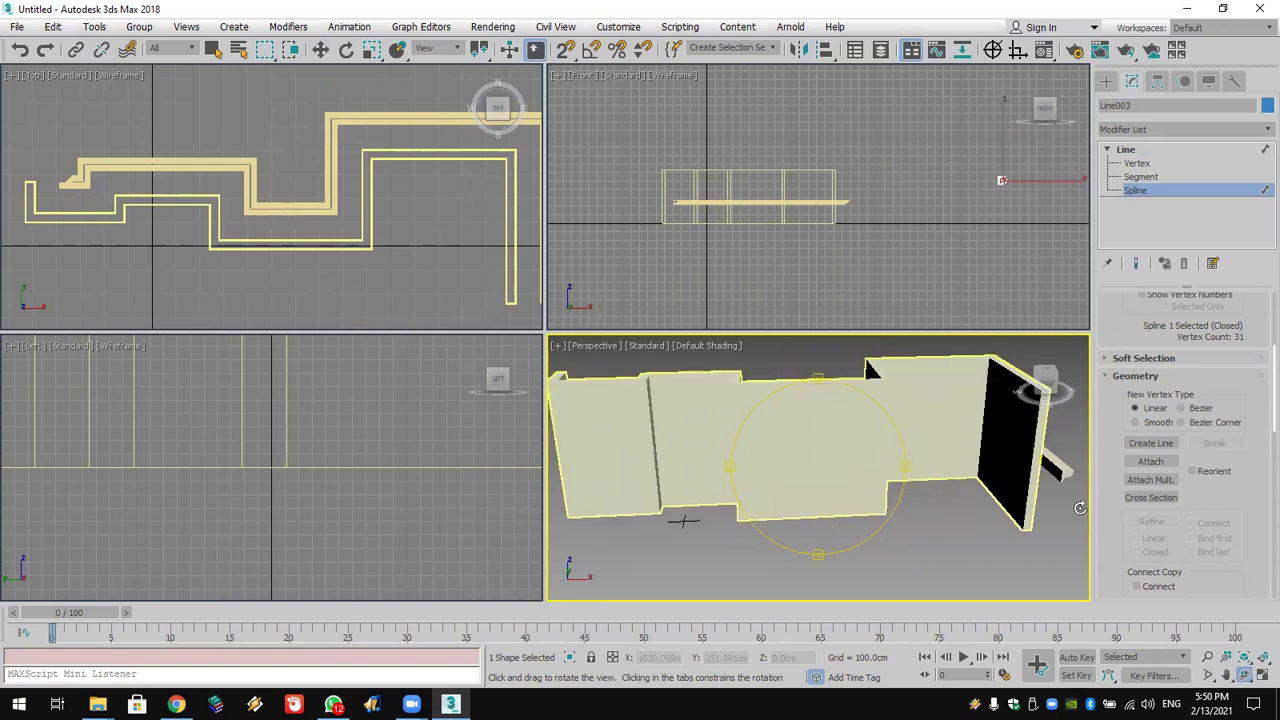
left_click_drag(1130, 471, 1125, 328)
scroll(1125, 328, "down", 5)
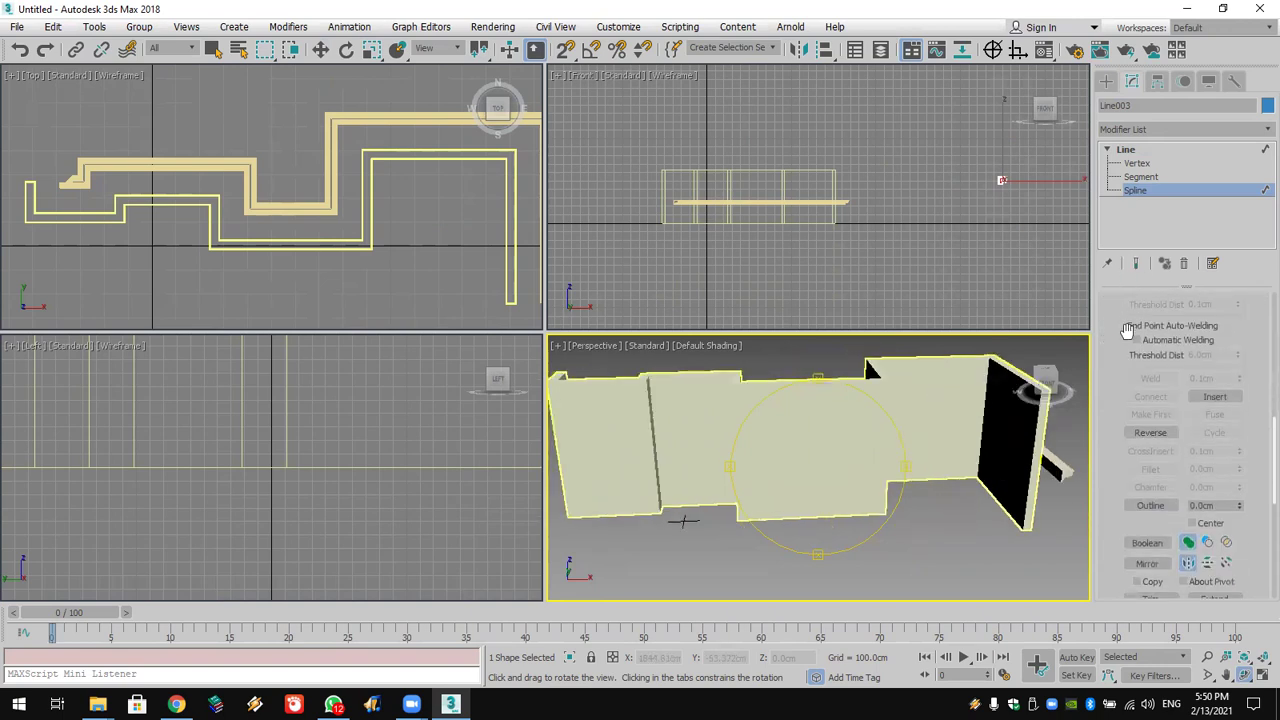
scroll(1136, 420, "down", 3)
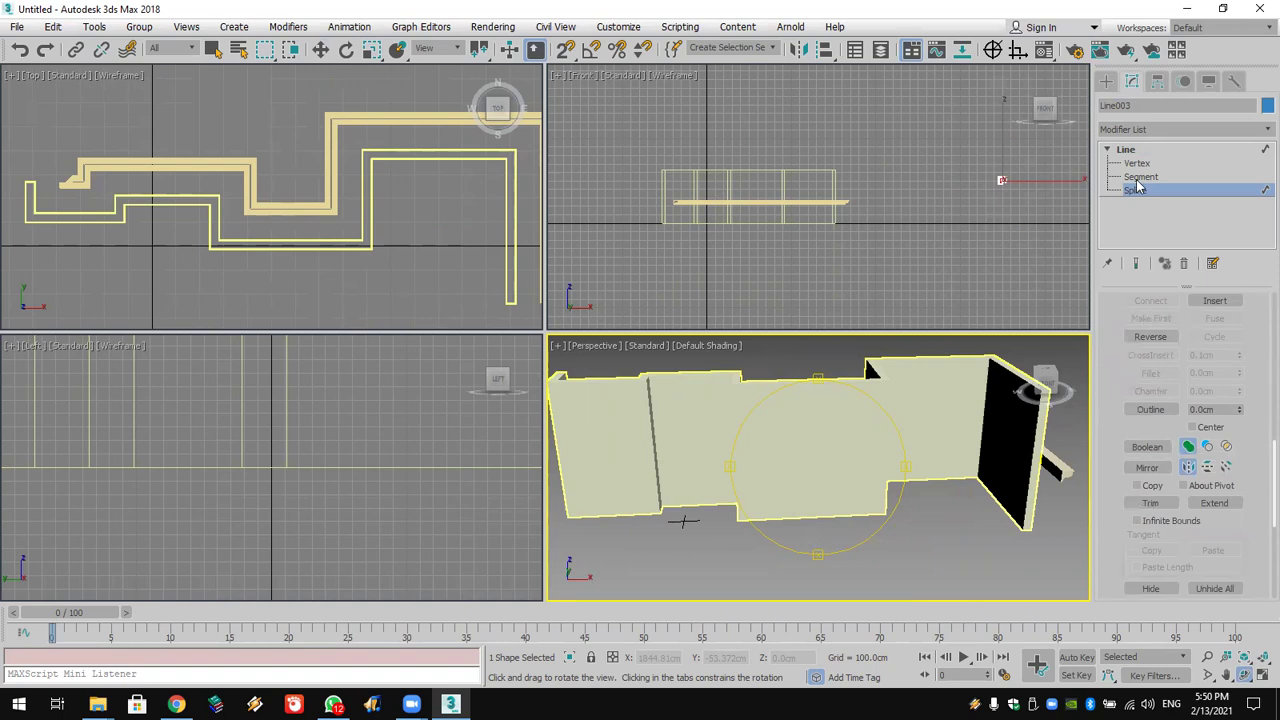
Step: Mirror the moulding's sweep section on the XZ plane and set its X offset to 136.08 cm
left_click(1108, 83)
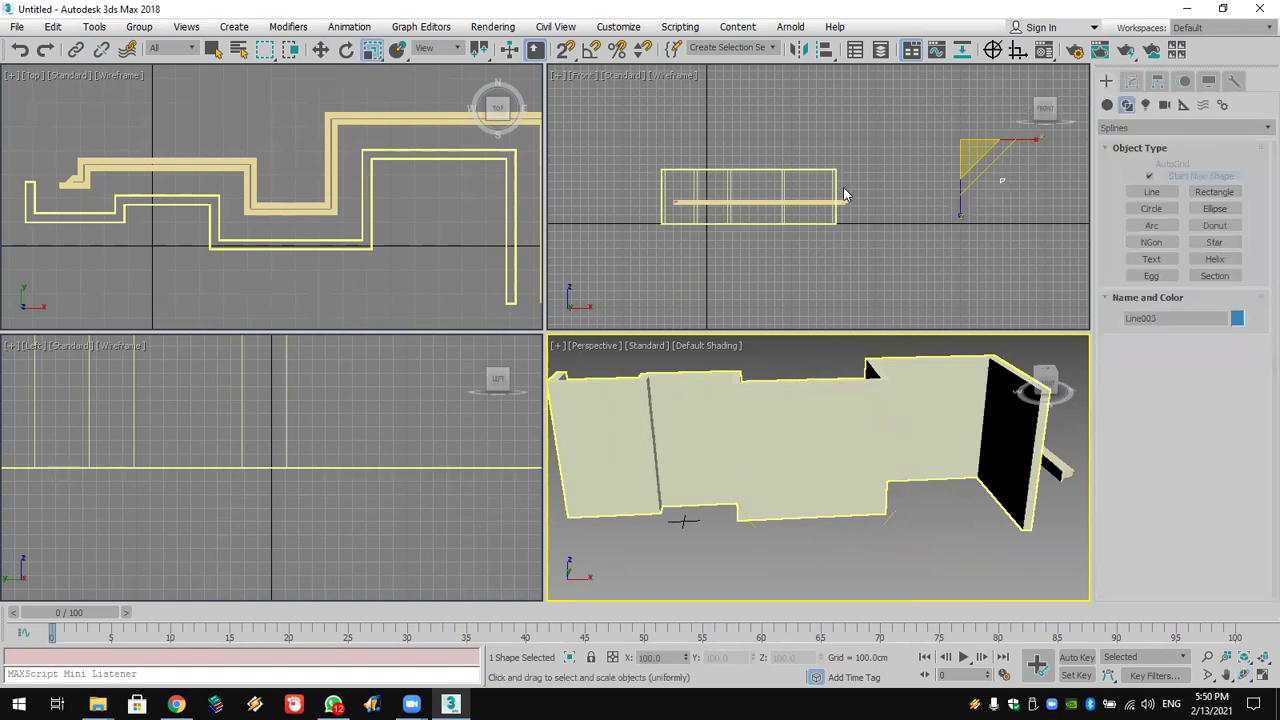
left_click(817, 203)
left_click(1132, 81)
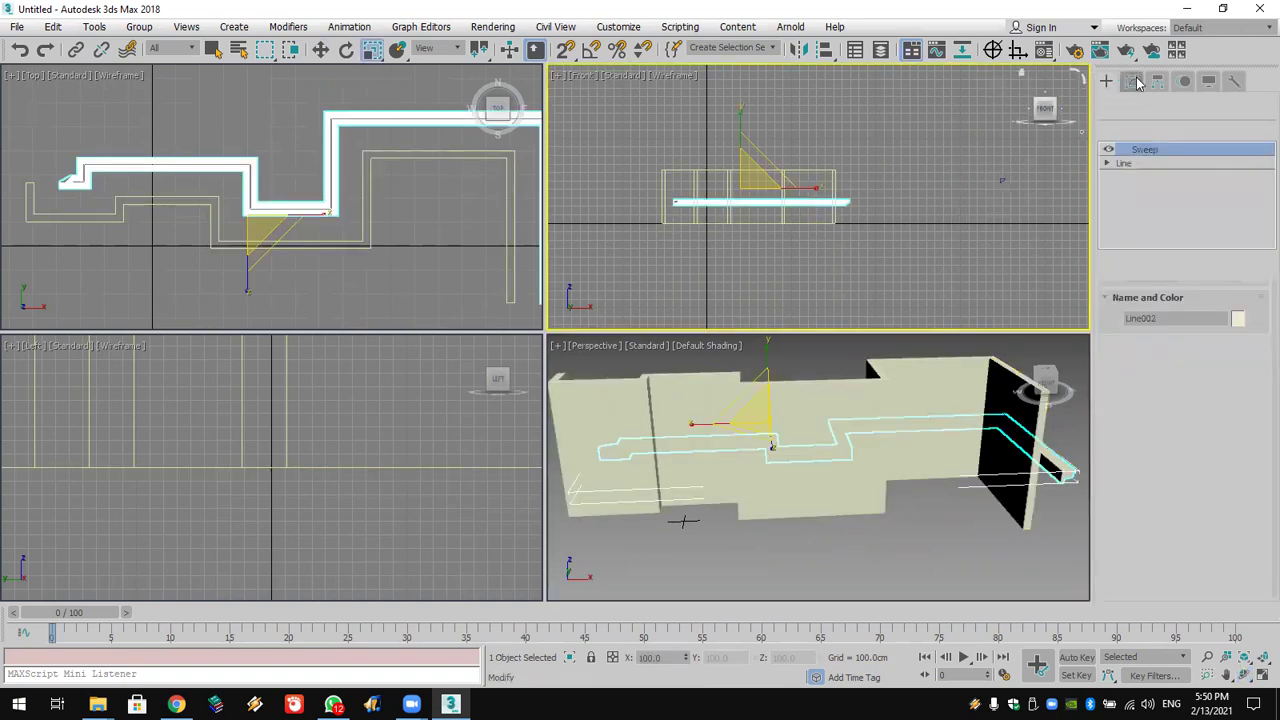
left_click(1133, 542)
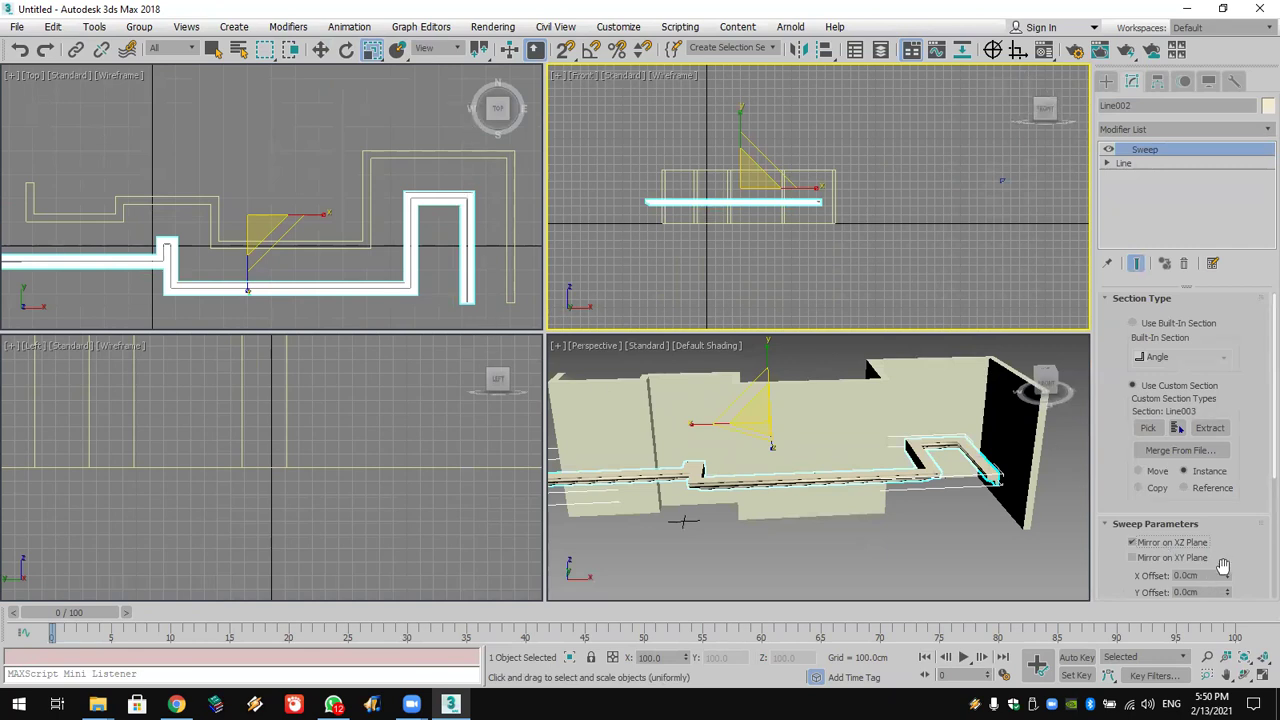
left_click_drag(1226, 580, 1226, 515)
left_click_drag(42, 8, 987, 575)
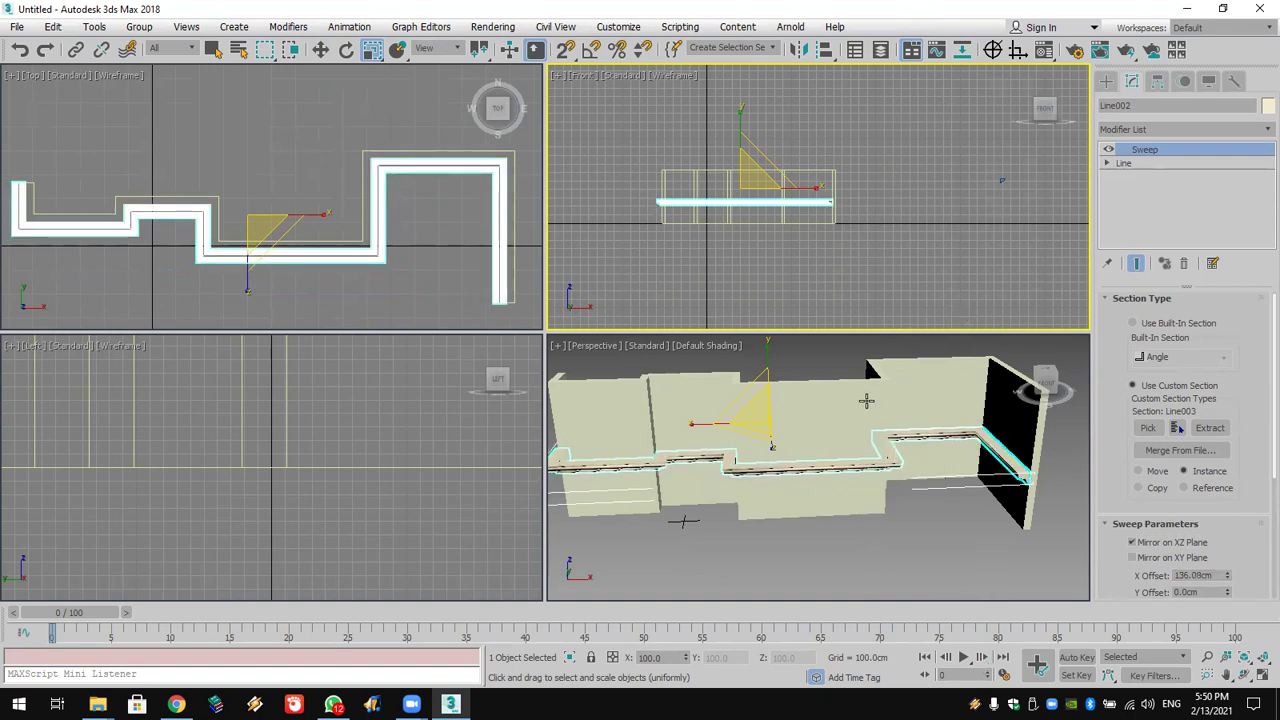
Step: Move the small cornice profile closer to the walls in the front view, to an X of about 2127 cm
left_click(970, 163)
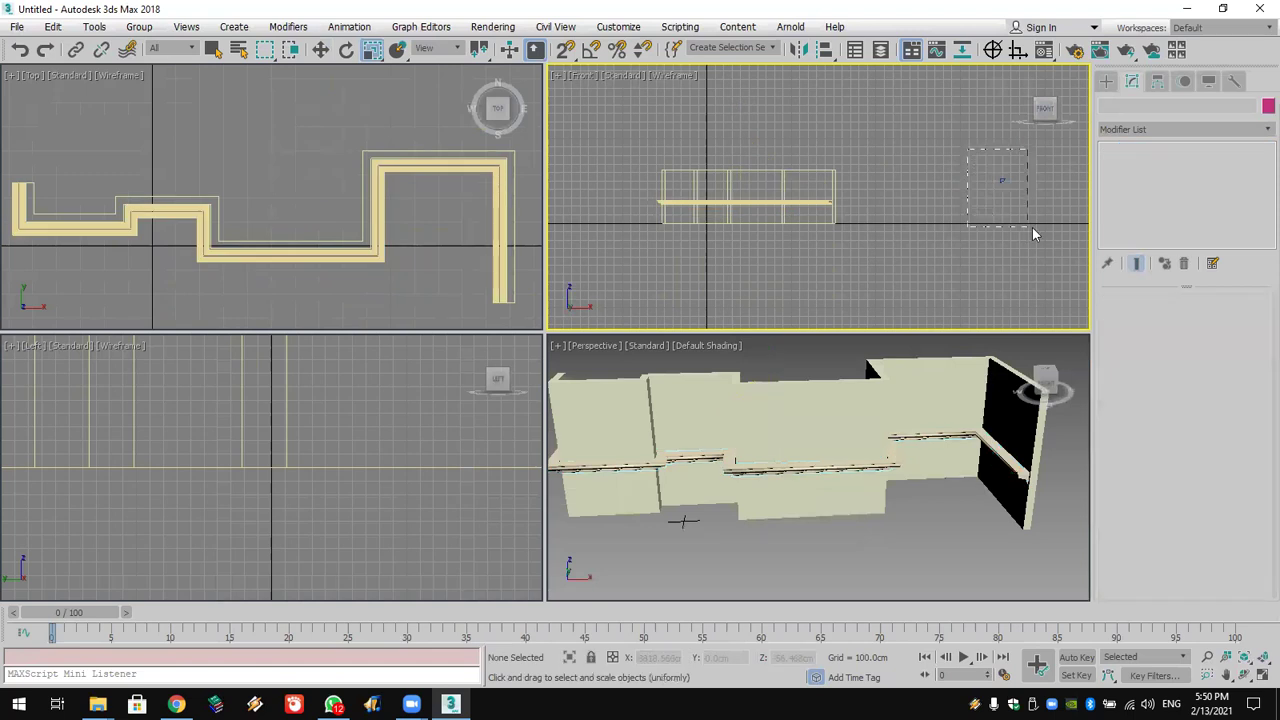
left_click_drag(1034, 234, 1030, 230)
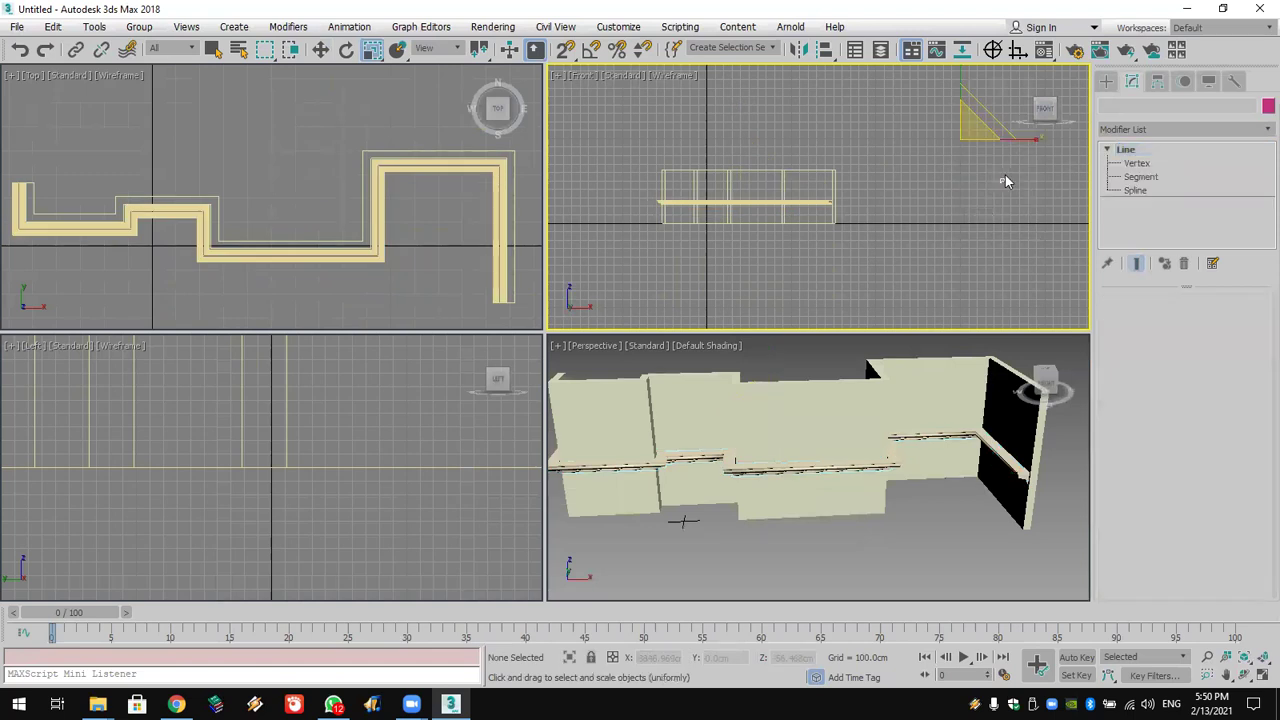
left_click(321, 50)
middle_click_drag(958, 183, 937, 186)
left_click_drag(914, 145, 841, 144)
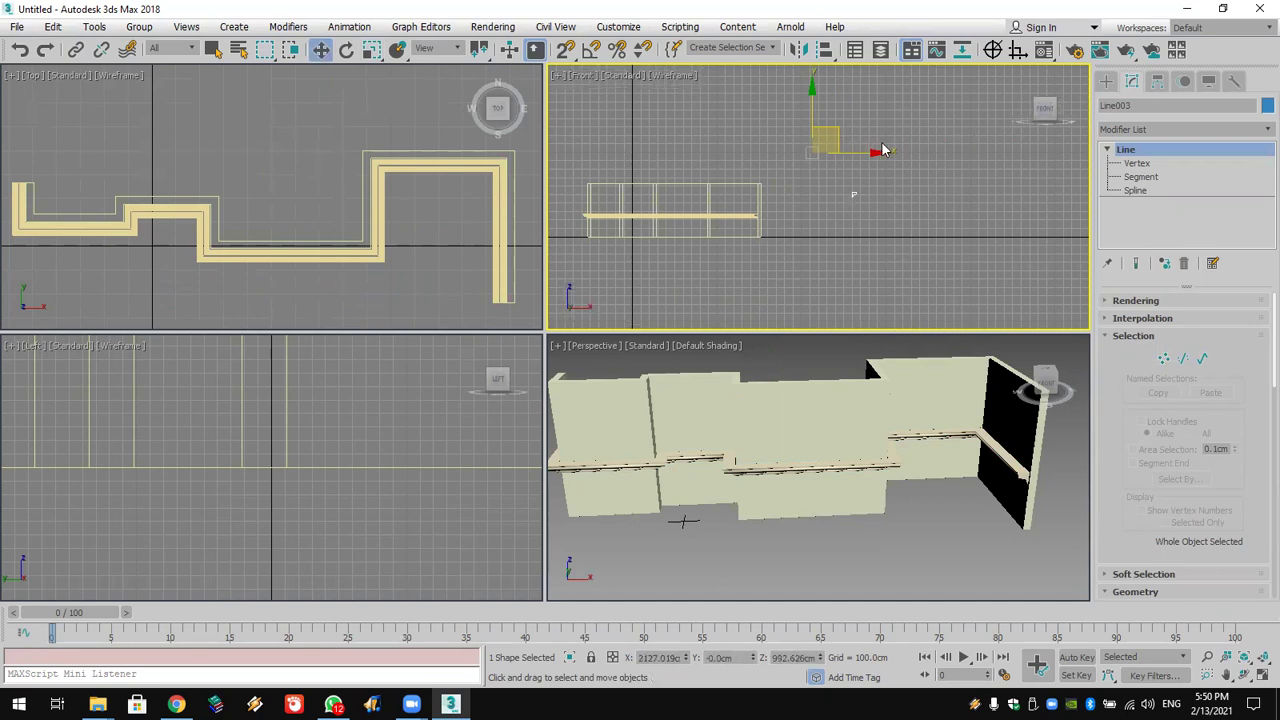
scroll(836, 216, "up", 3)
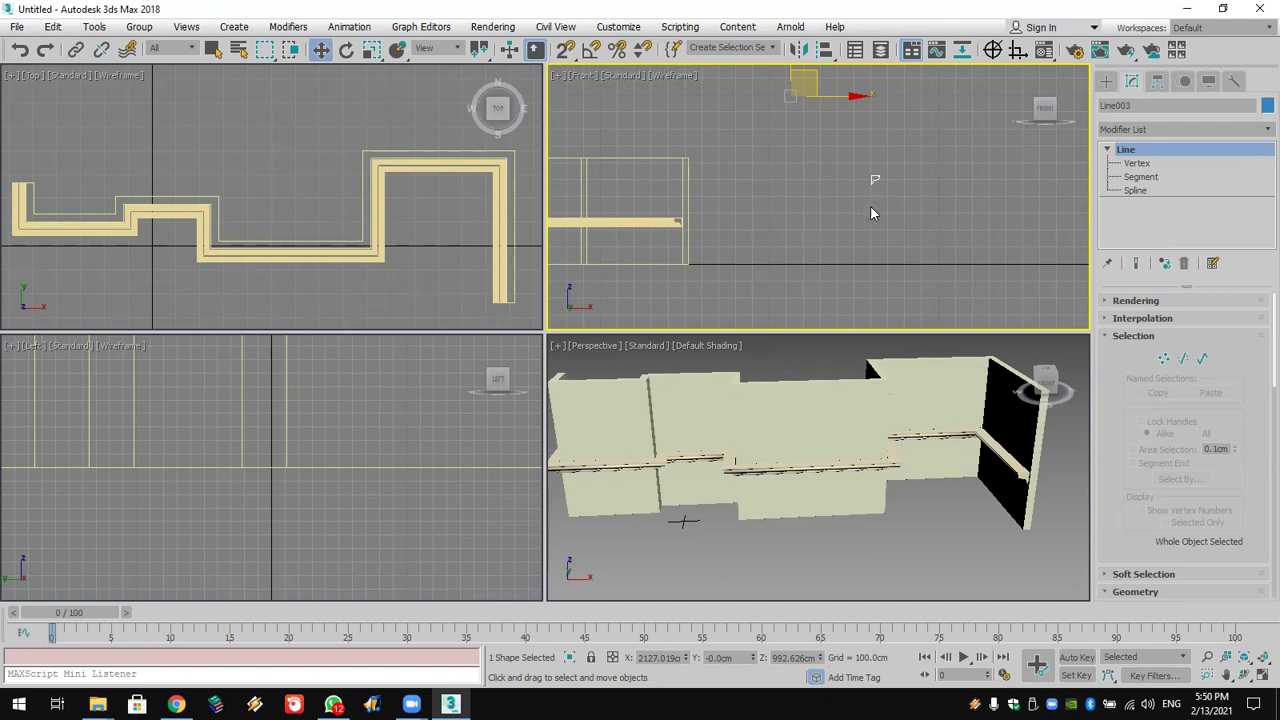
key("z")
scroll(850, 182, "up", 3)
Step: Change the swept moulding's object colour to white
left_click(1244, 677)
left_click_drag(808, 492, 766, 449)
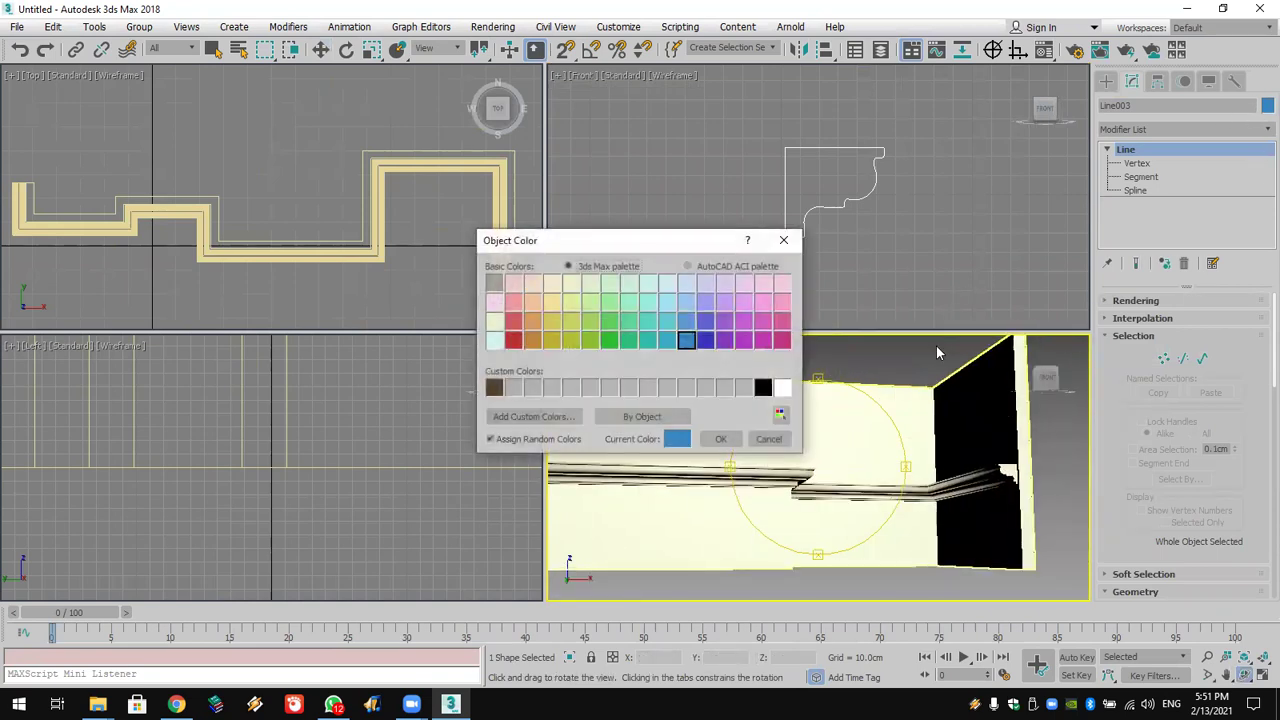
left_click(783, 240)
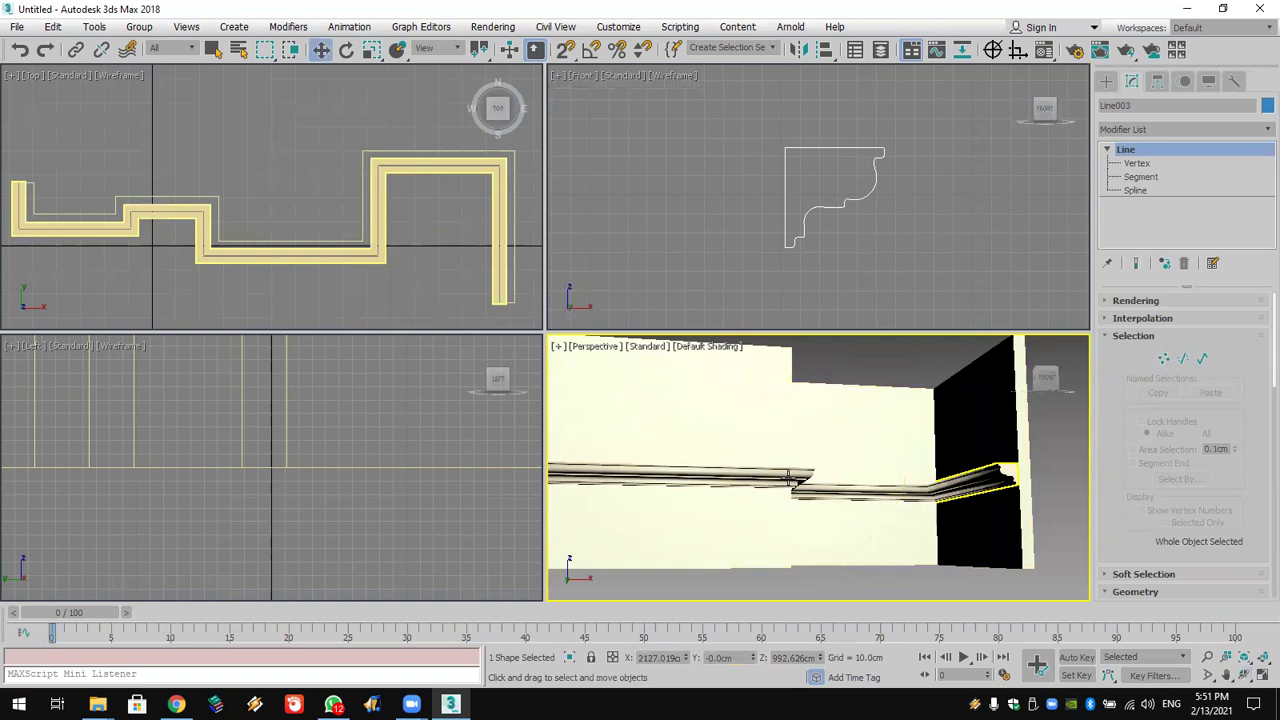
left_click(1185, 129)
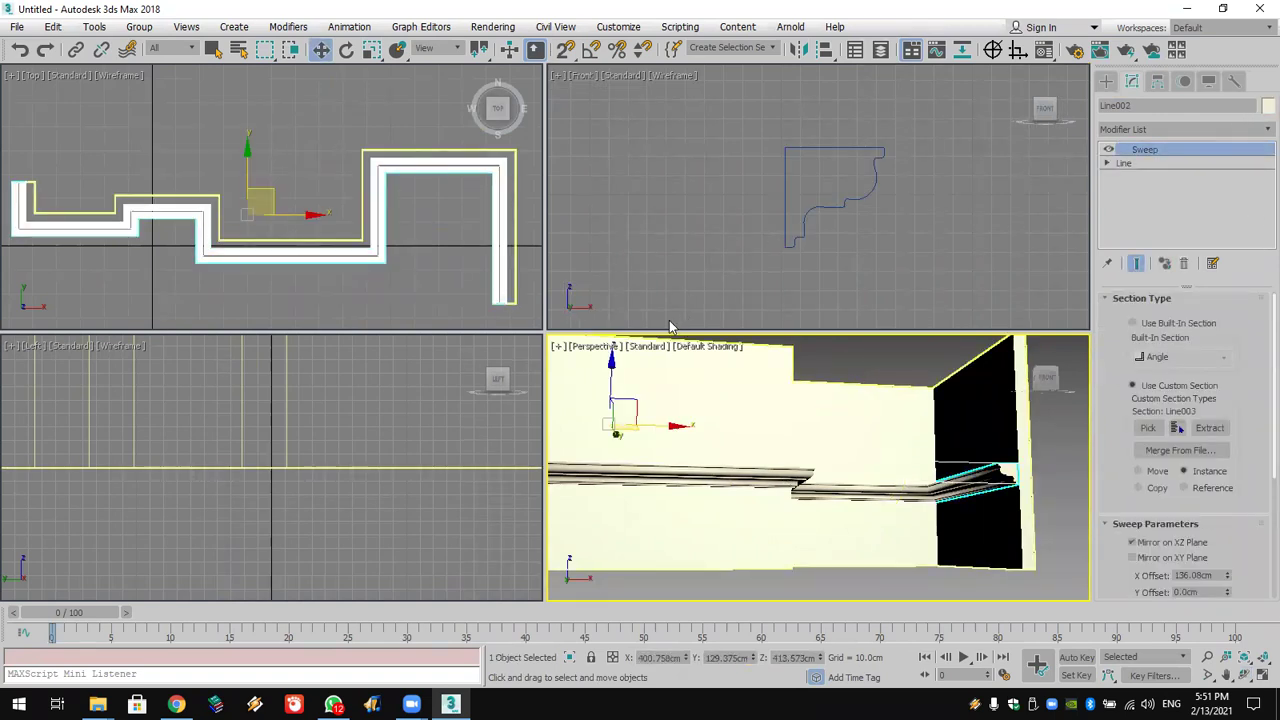
left_click(782, 387)
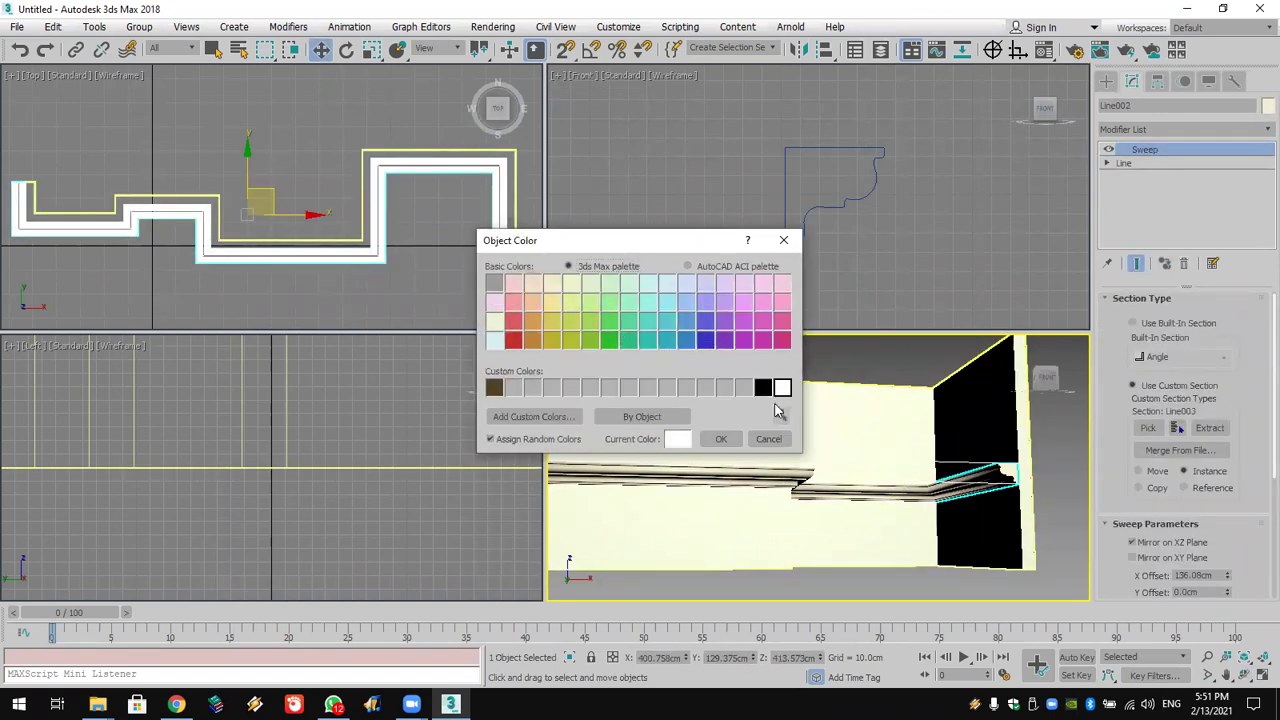
left_click(720, 438)
Step: Delete the straight top segment of the cornice profile
left_click(900, 275)
left_click(810, 230)
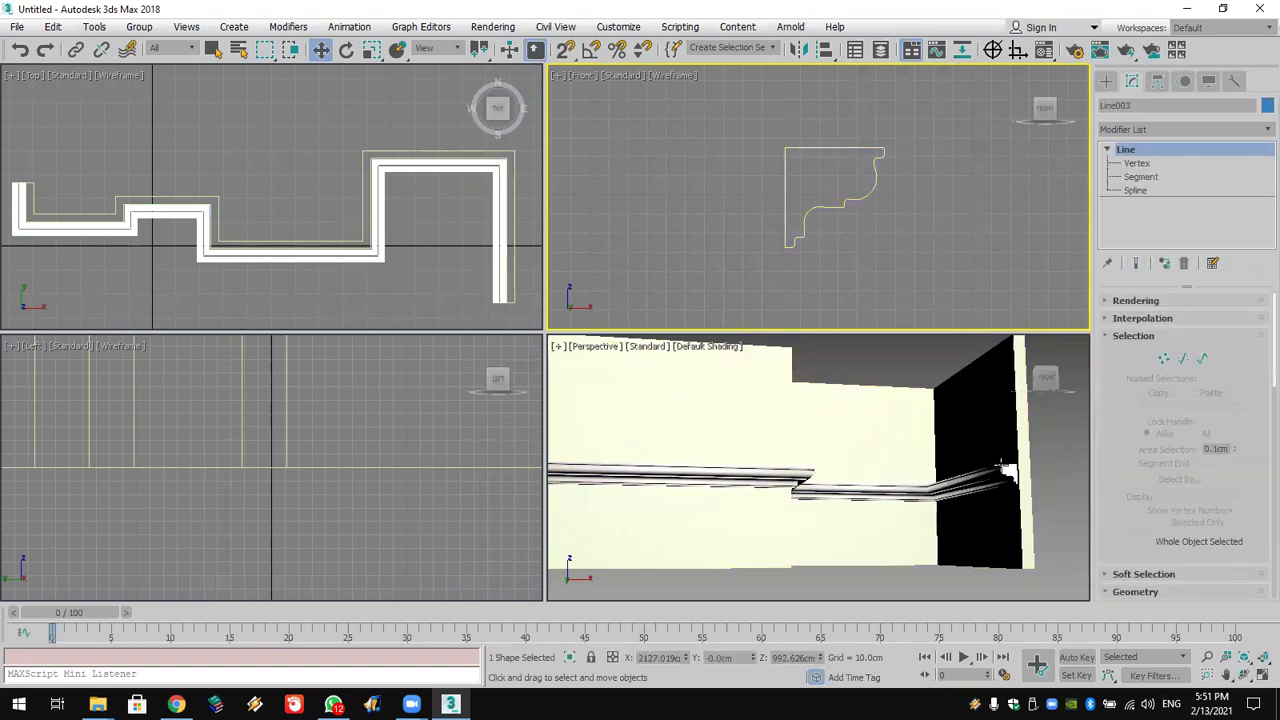
left_click(1141, 176)
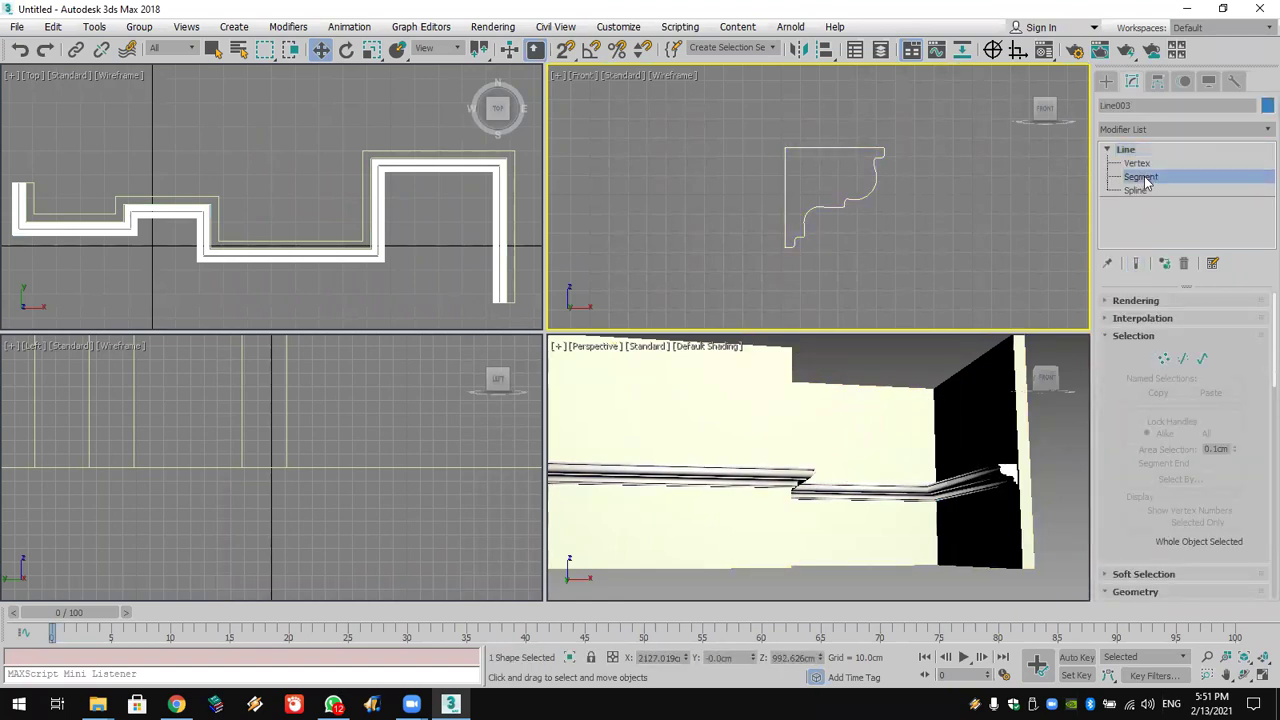
left_click_drag(840, 172, 836, 175)
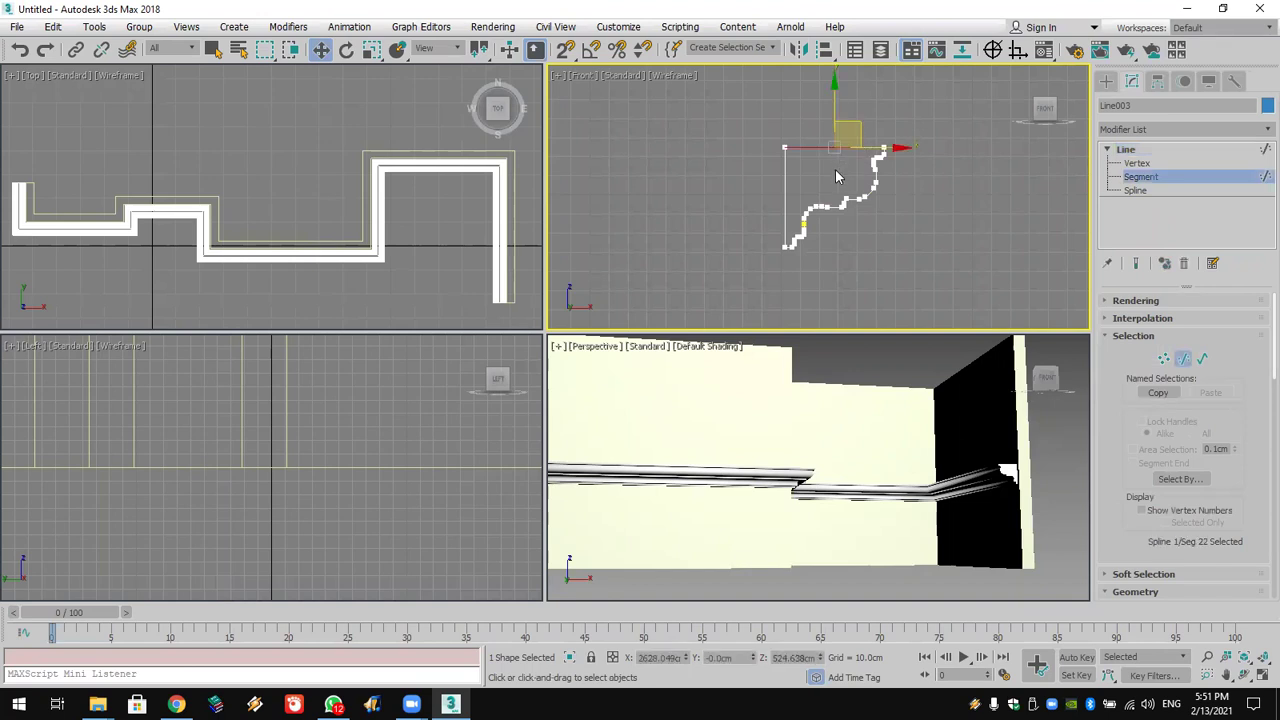
key("Delete")
Step: Create a vertically mirrored copy of the profile's open spline
left_click(1135, 190)
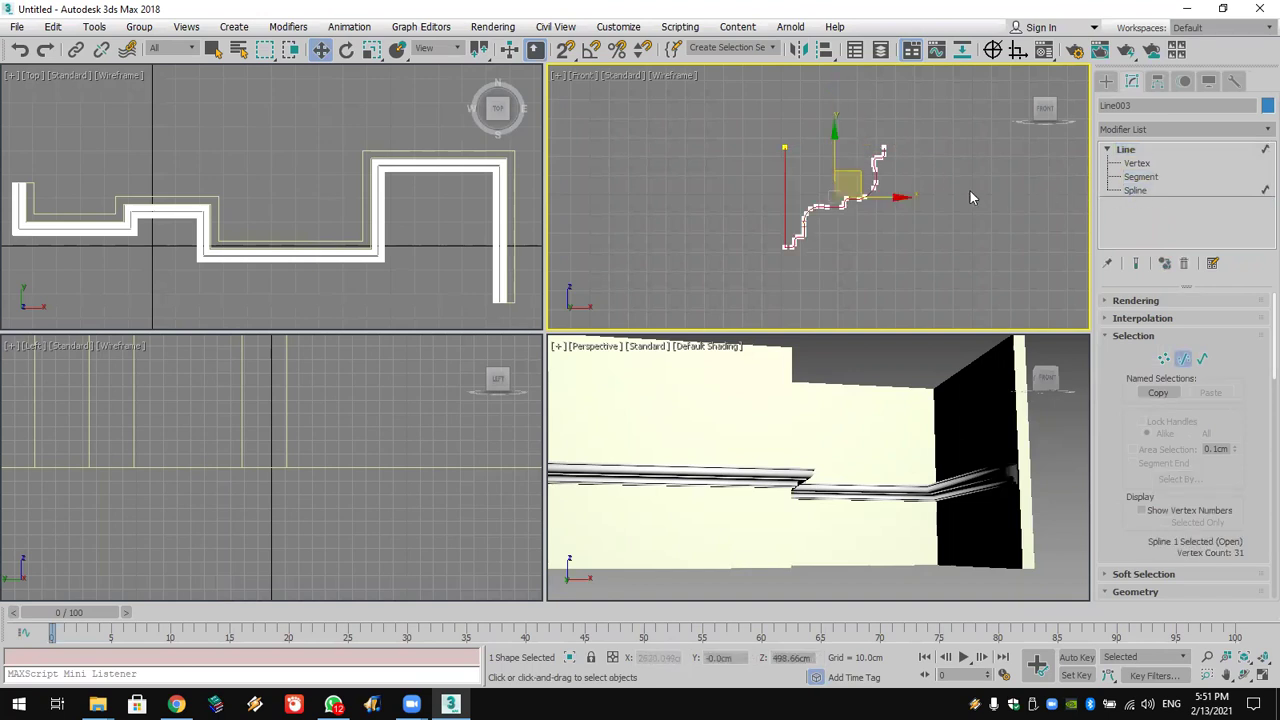
scroll(1168, 499, "down", 5)
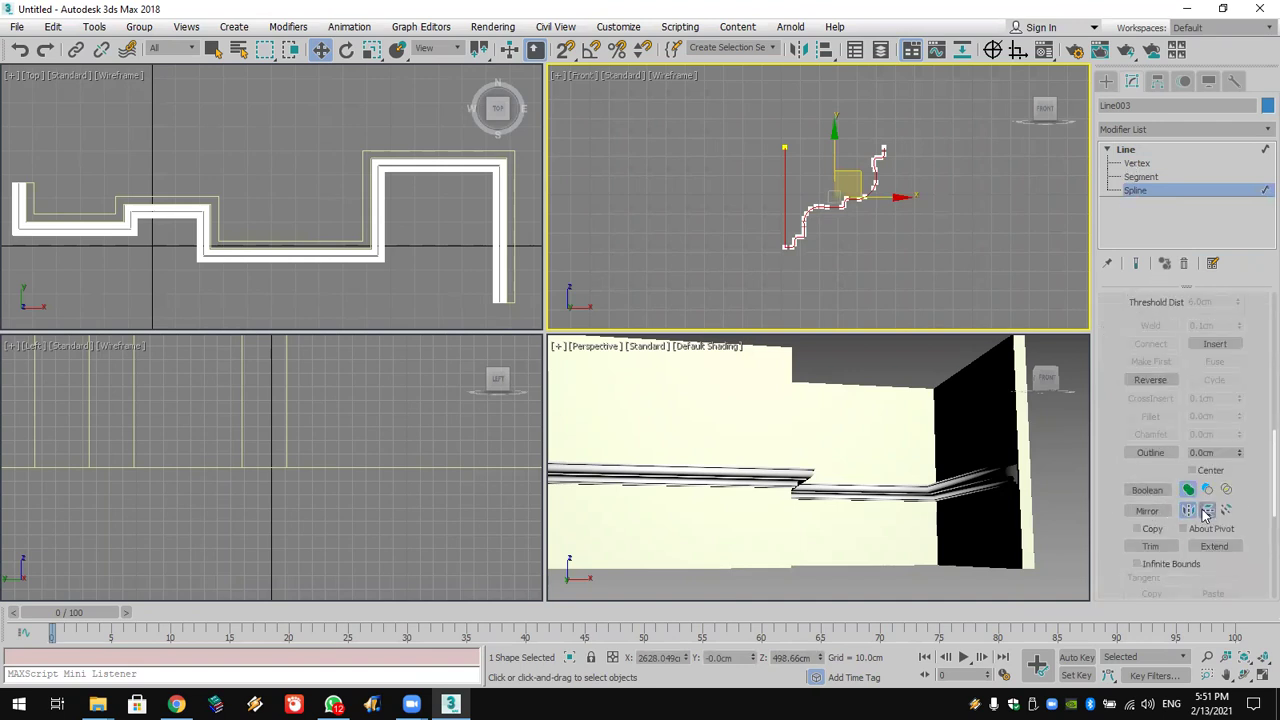
left_click(1150, 529)
left_click(1147, 511)
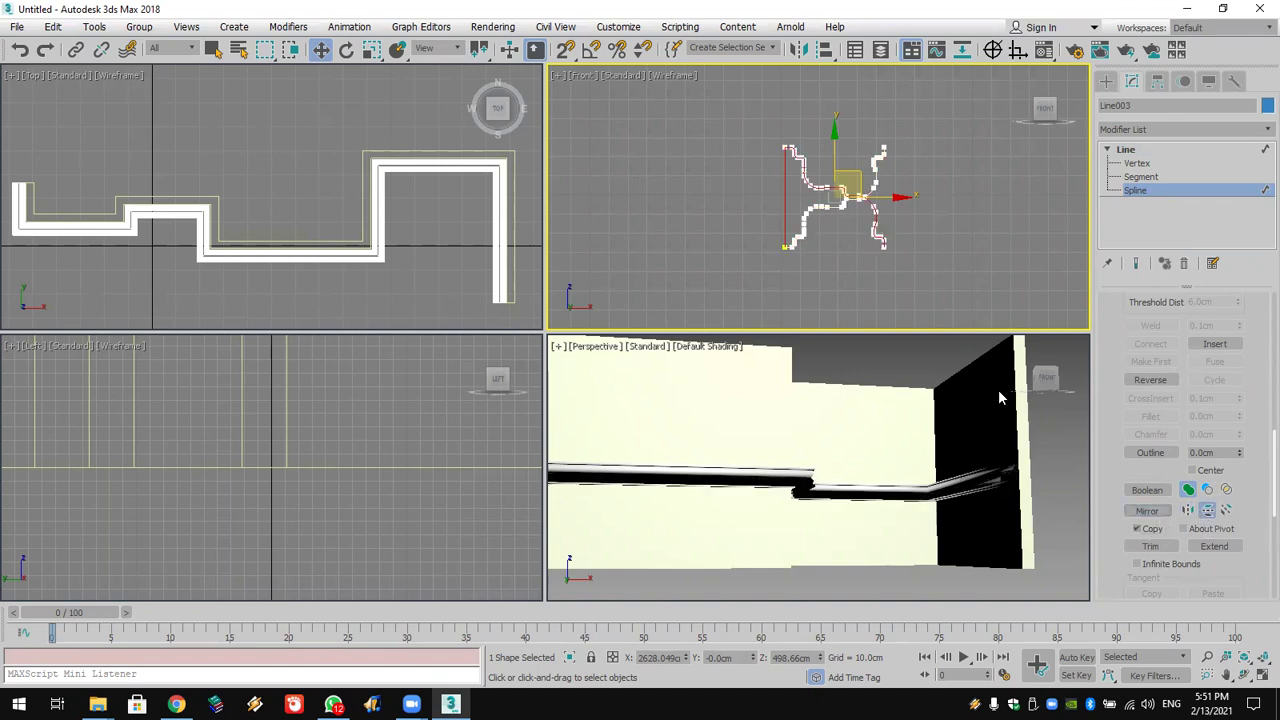
Step: Move the mirrored spline copy up, snap it to the original profile's top end, and weld the coincident vertices at the rounded front
left_click_drag(848, 152, 840, 46)
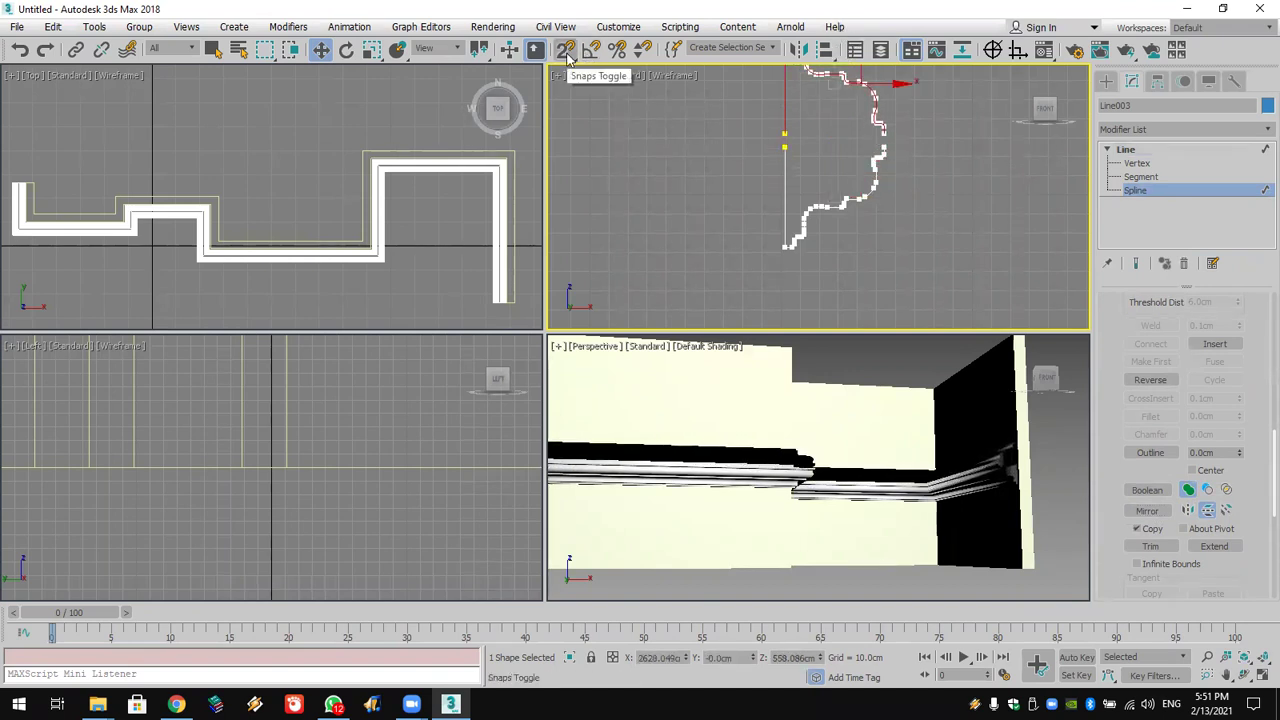
left_click(566, 52)
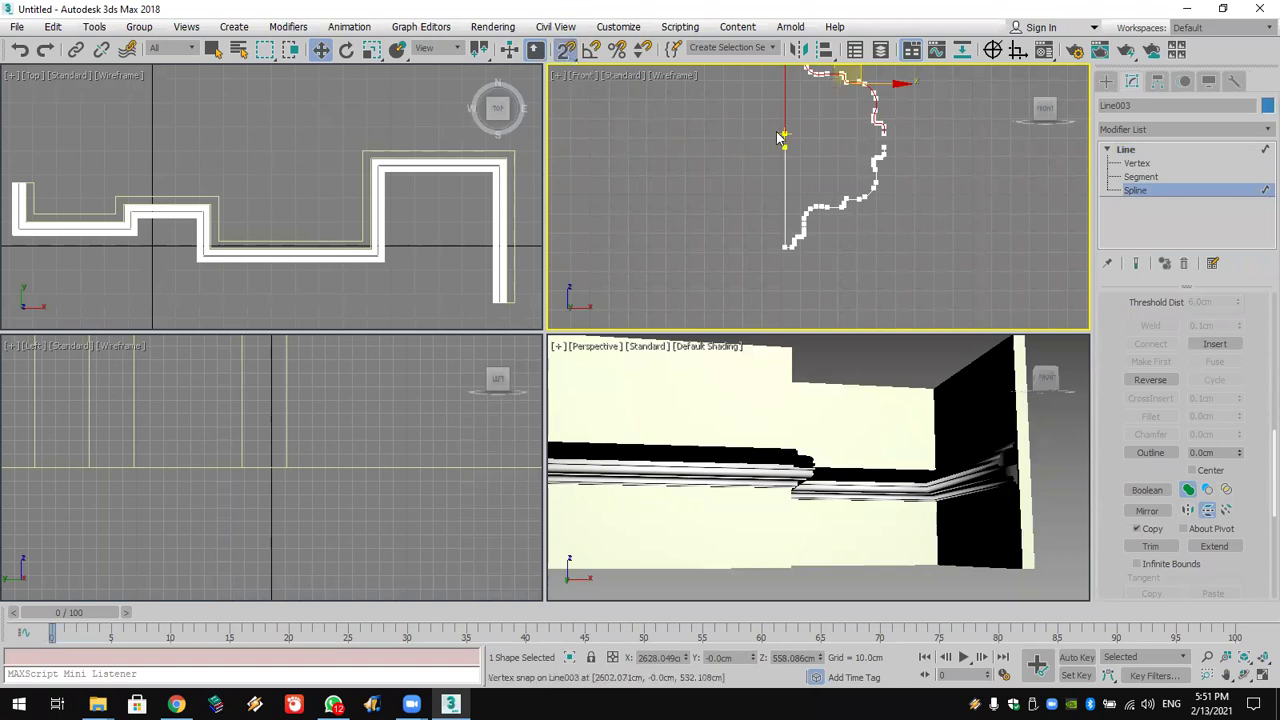
left_click(1148, 165)
key("1")
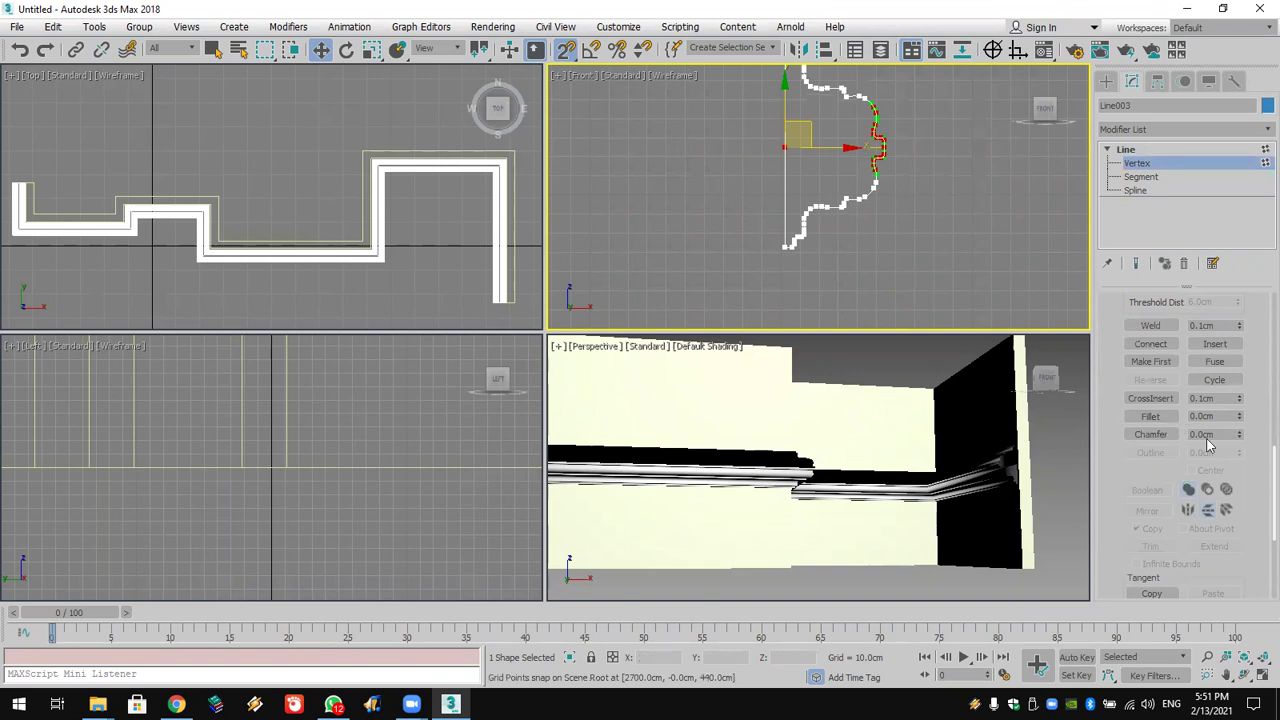
left_click(1152, 325)
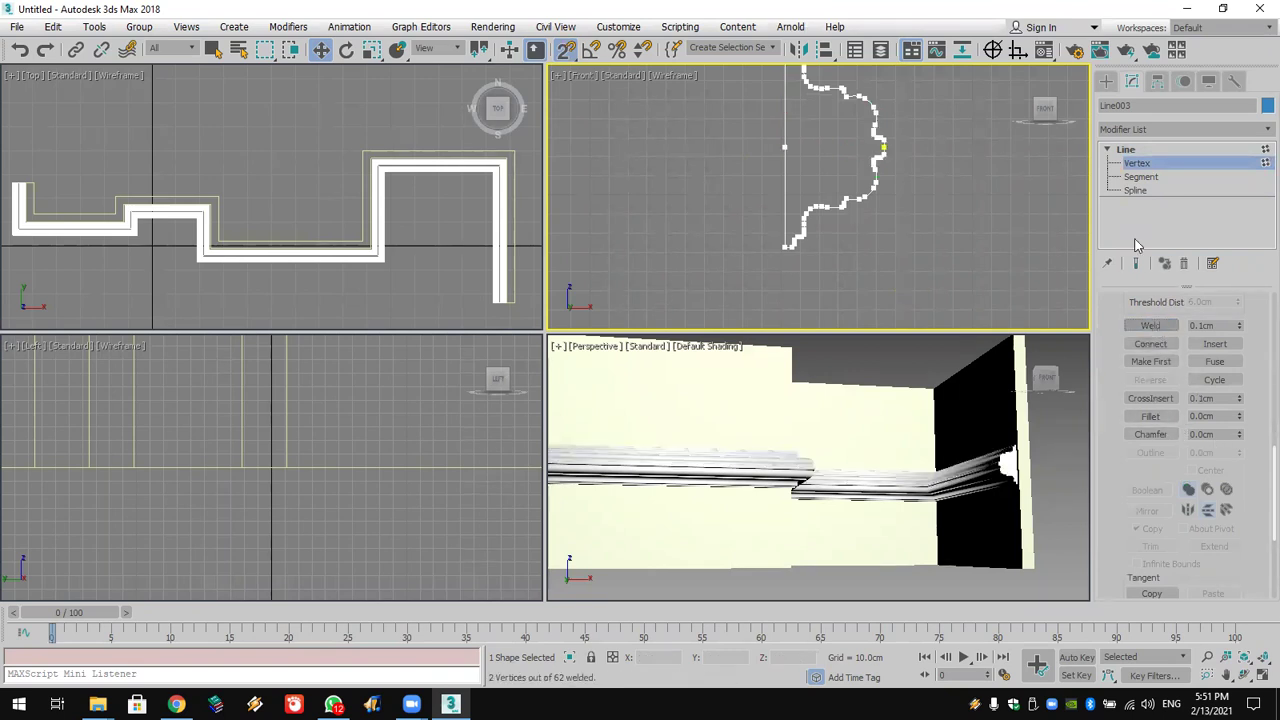
Step: Delete the leftover middle vertex on the profile's straight back edge
left_click_drag(757, 134, 808, 172)
left_click(805, 165)
left_click(940, 401)
middle_click_drag(940, 401, 1037, 398, "alt")
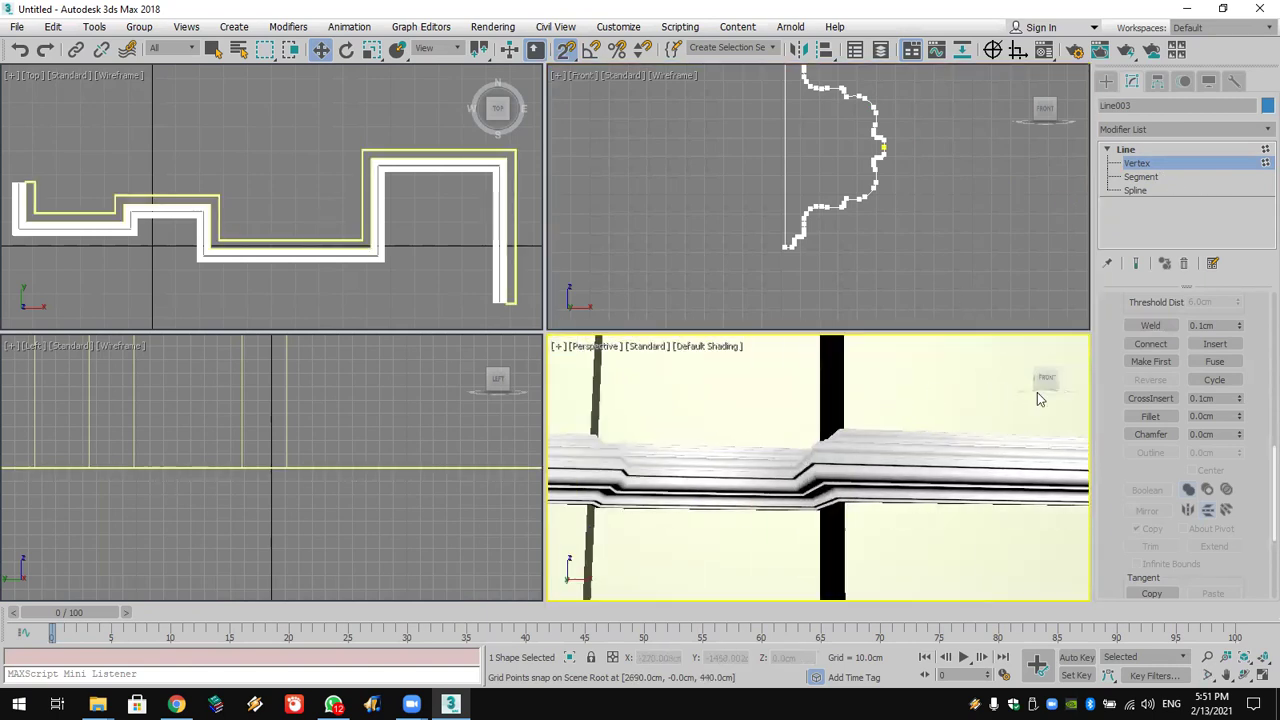
left_click(1244, 675)
mouse_move(836, 490)
left_mouse_down()
mouse_move(832, 510)
mouse_move(856, 521)
mouse_move(882, 453)
mouse_move(842, 487)
left_mouse_up()
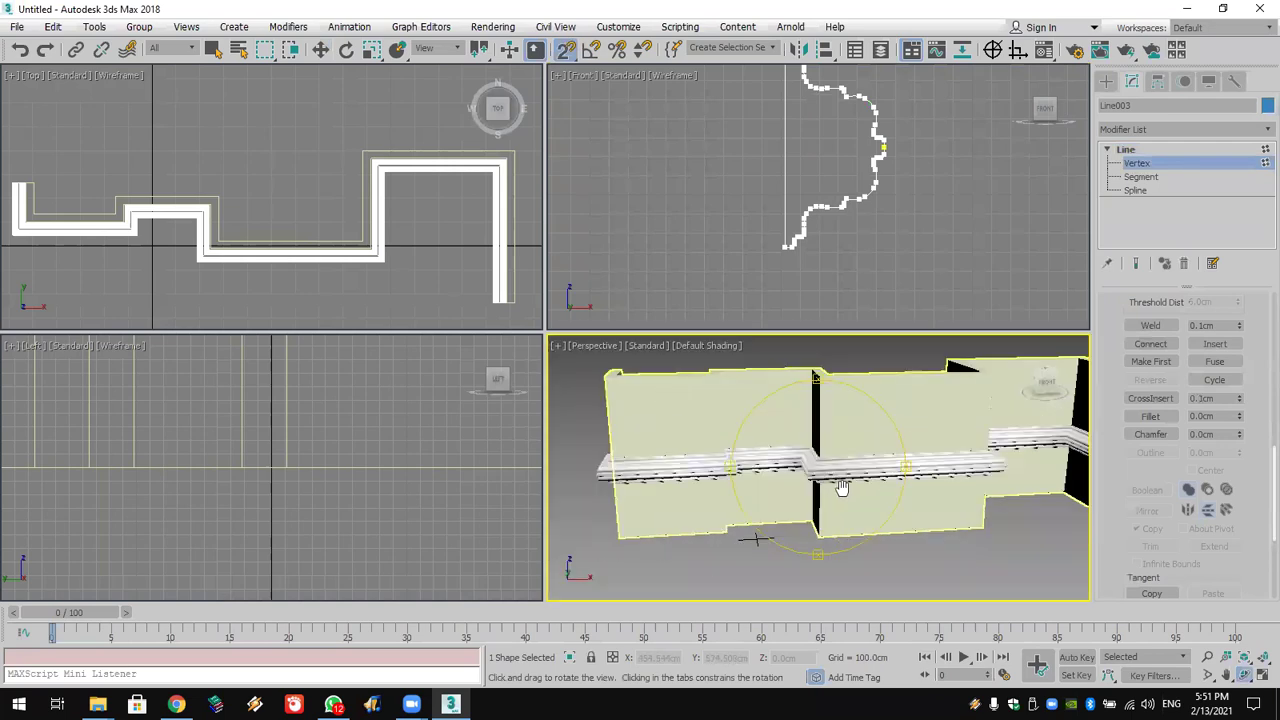
left_click_drag(851, 283, 819, 265)
Step: Scale the whole closed profile spline down uniformly to roughly 40% of its size
left_click(1140, 191)
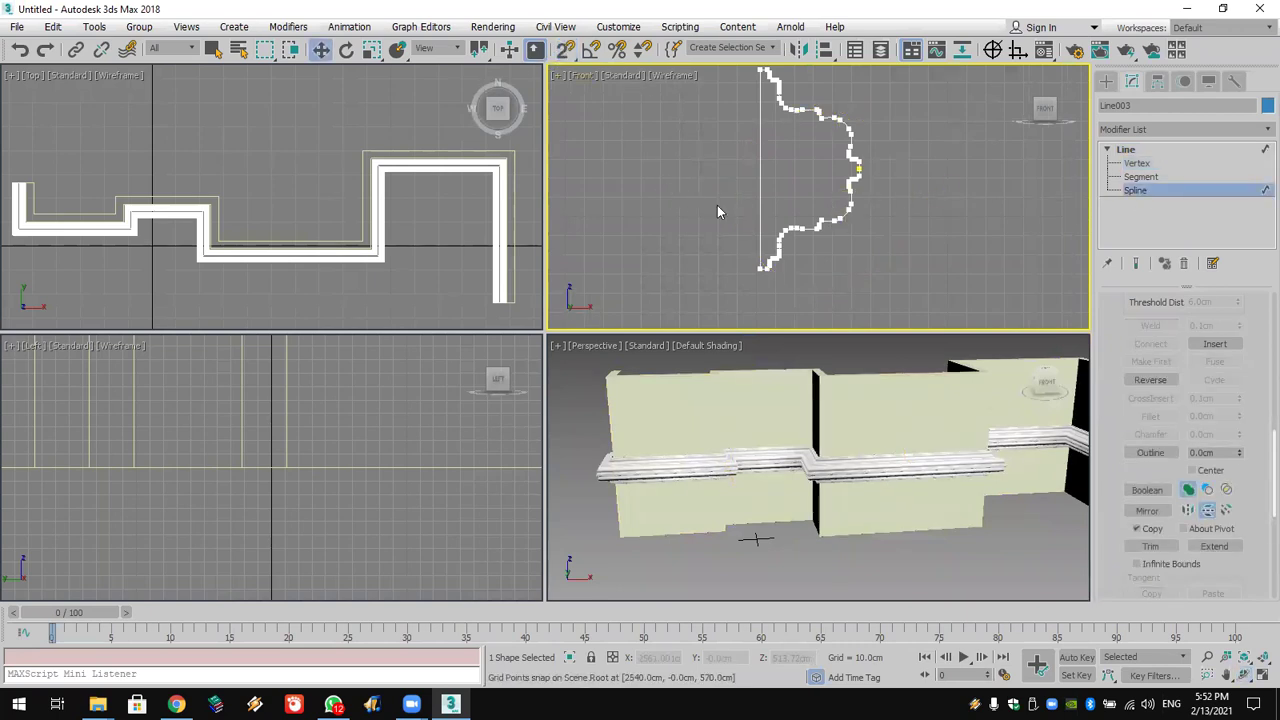
left_click(783, 239)
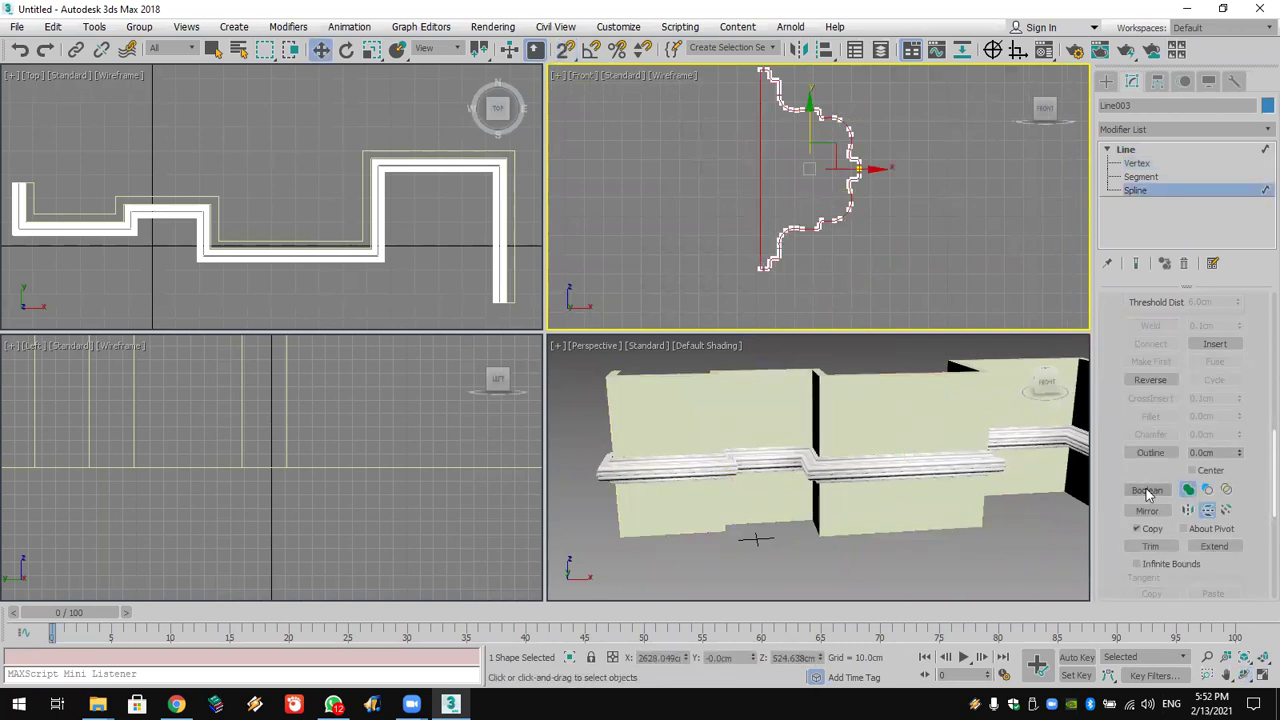
left_click(372, 50)
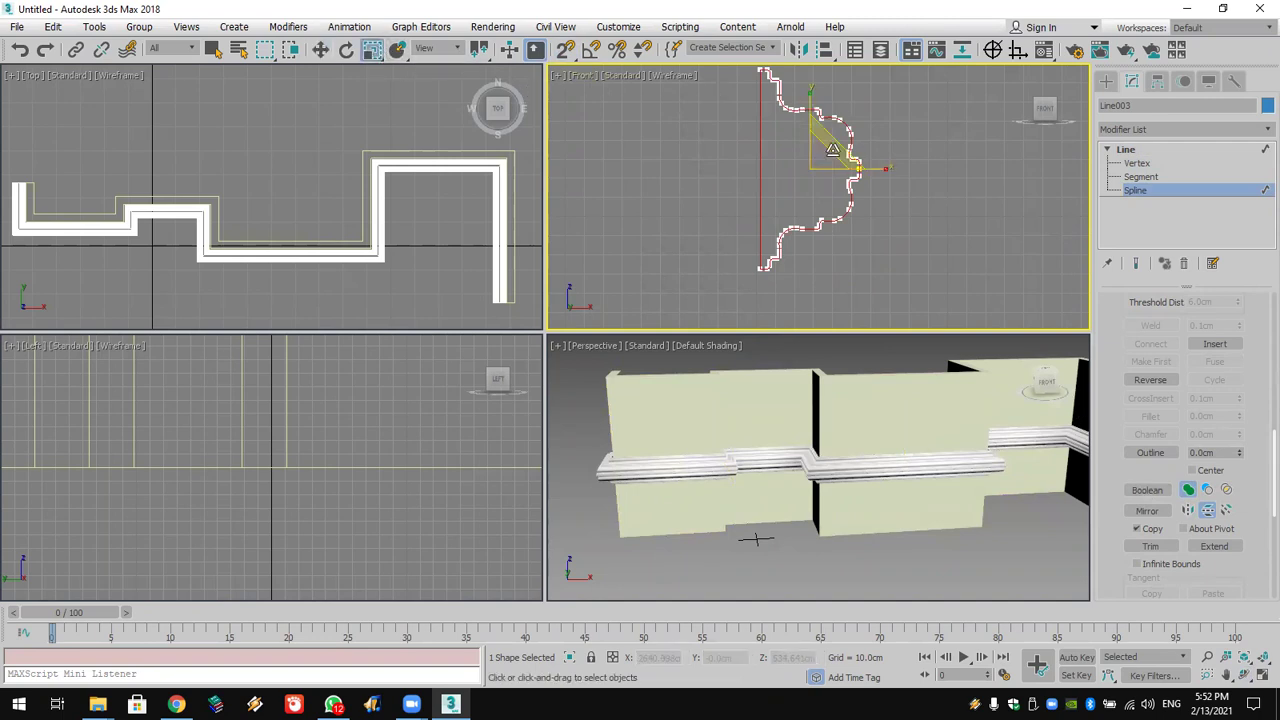
left_click_drag(822, 152, 818, 282)
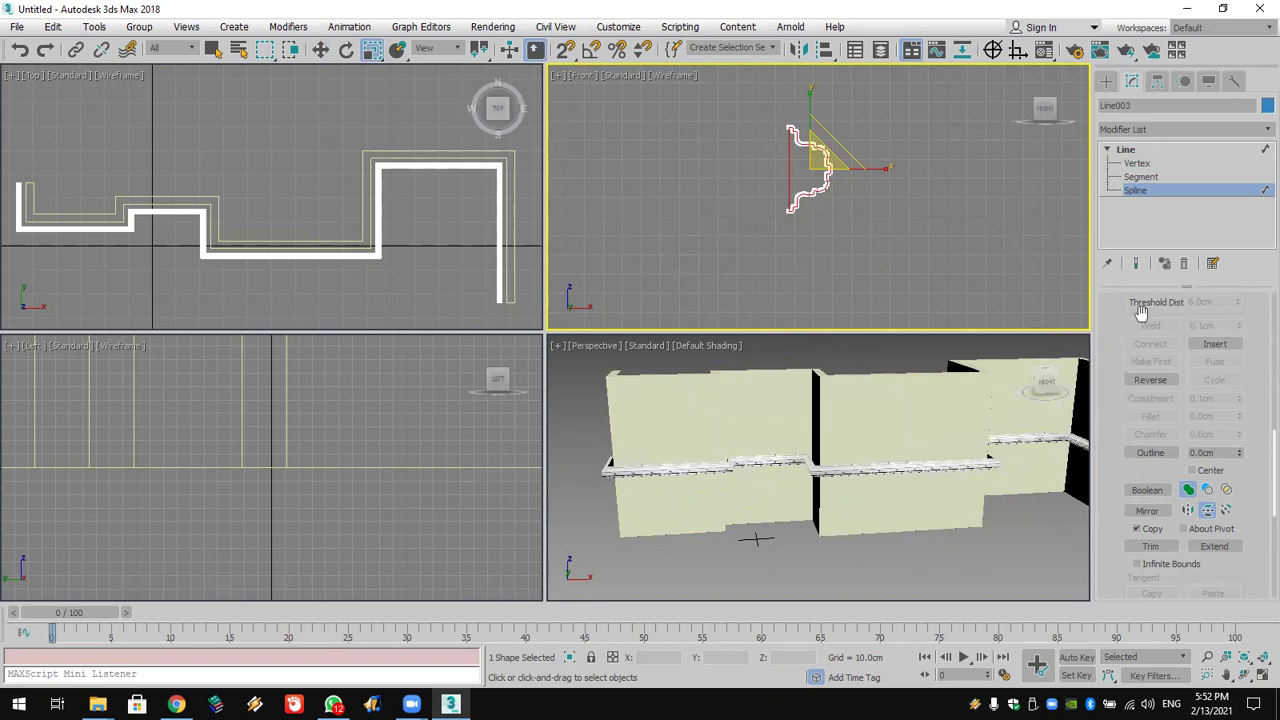
Step: Set the swept moulding's X offset to 152.41 cm to bring it closer to the walls
left_click(1106, 81)
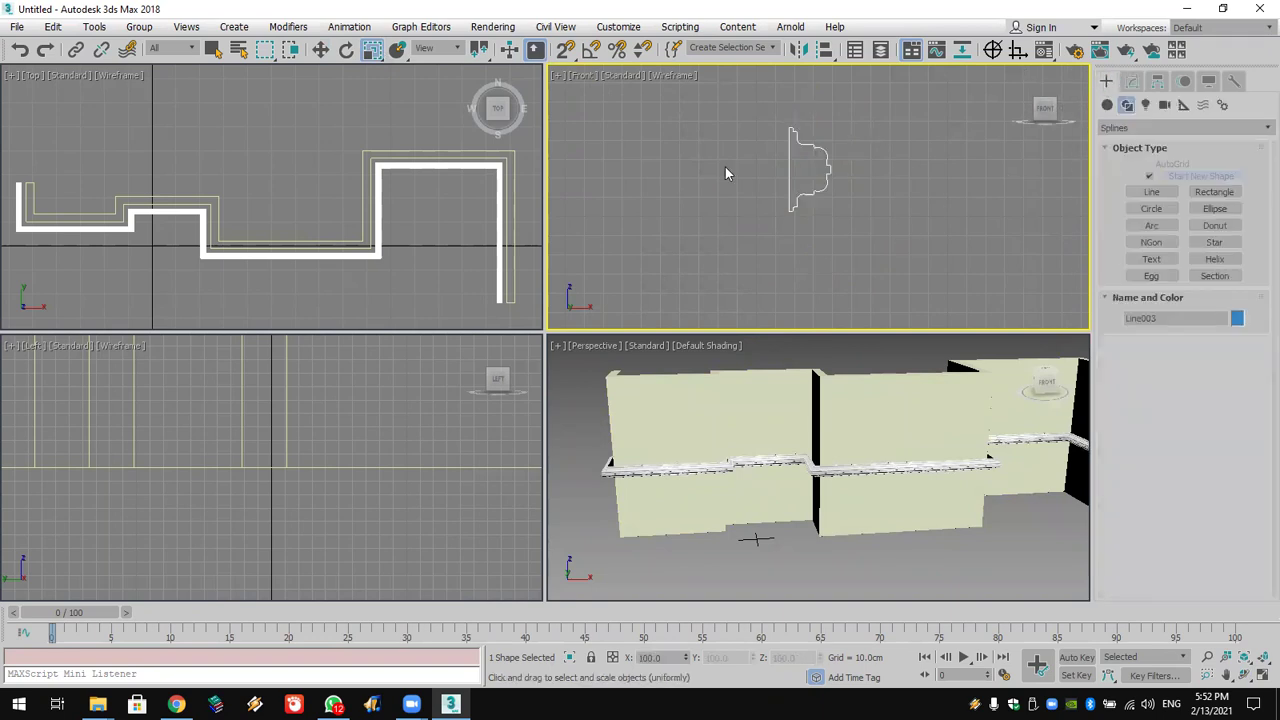
left_click(461, 167)
left_click(1132, 81)
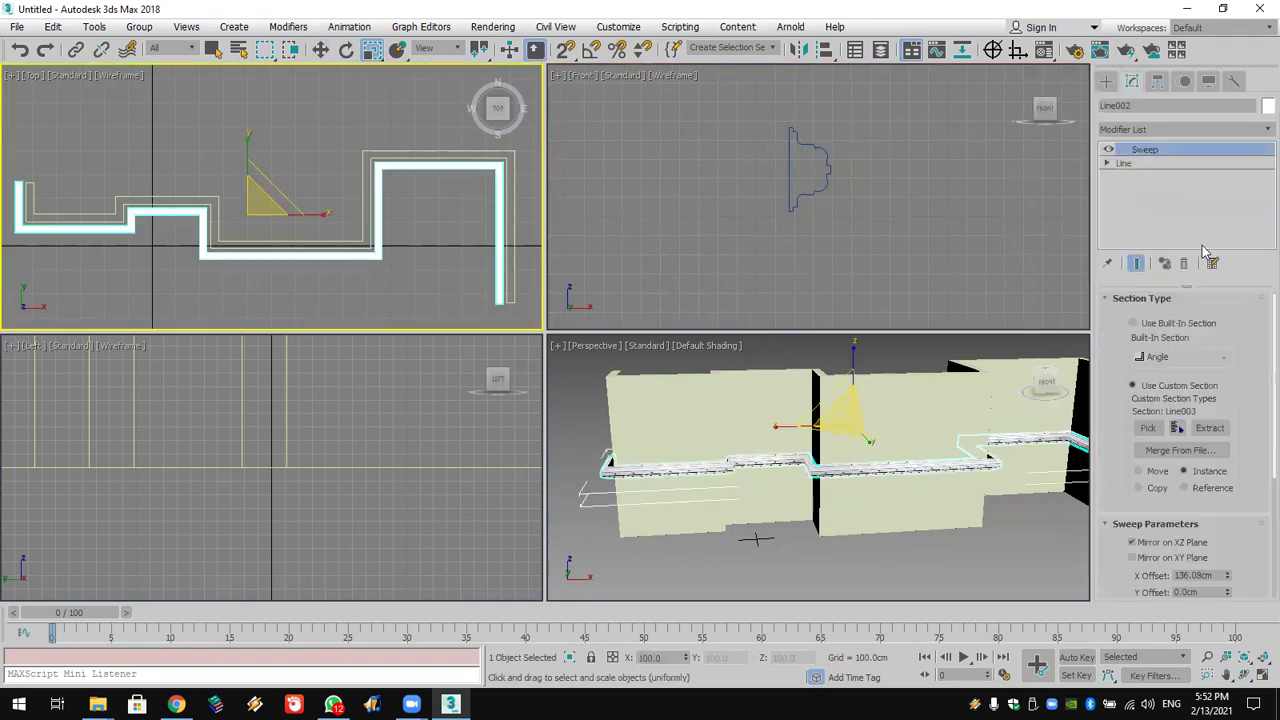
scroll(1125, 505, "down", 3)
left_click_drag(1229, 453, 1143, 455)
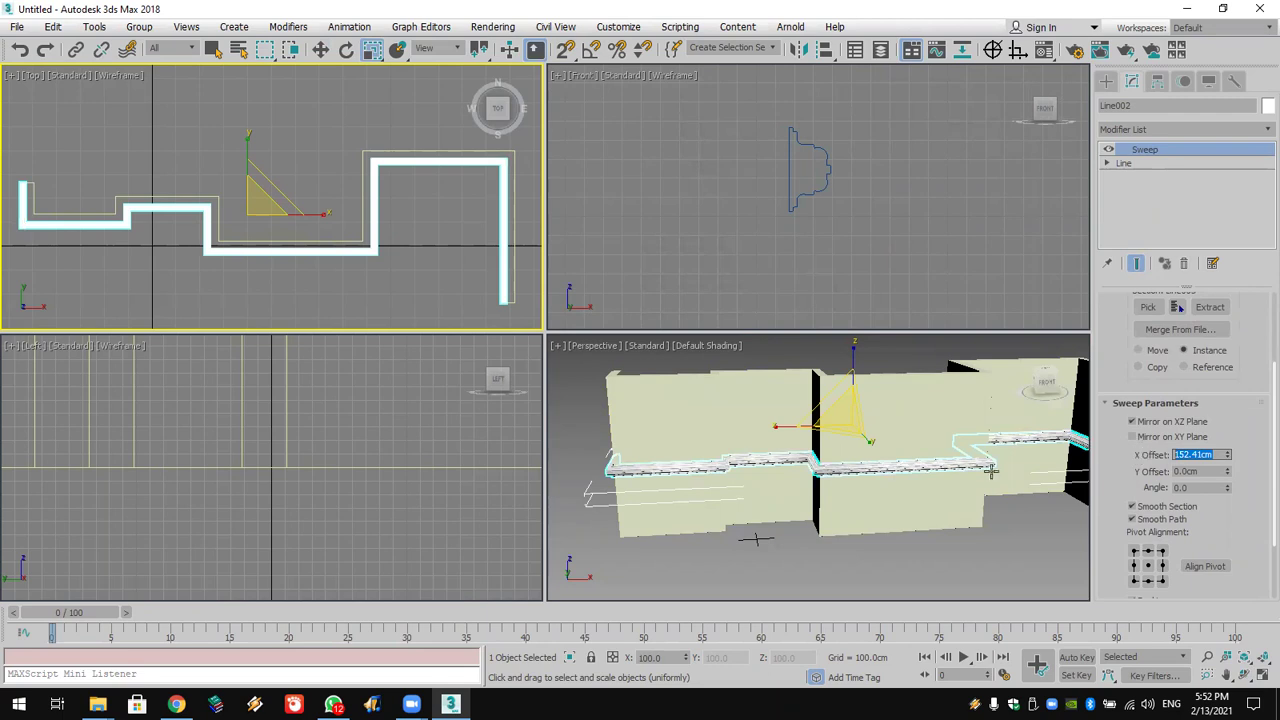
scroll(982, 470, "up", 5)
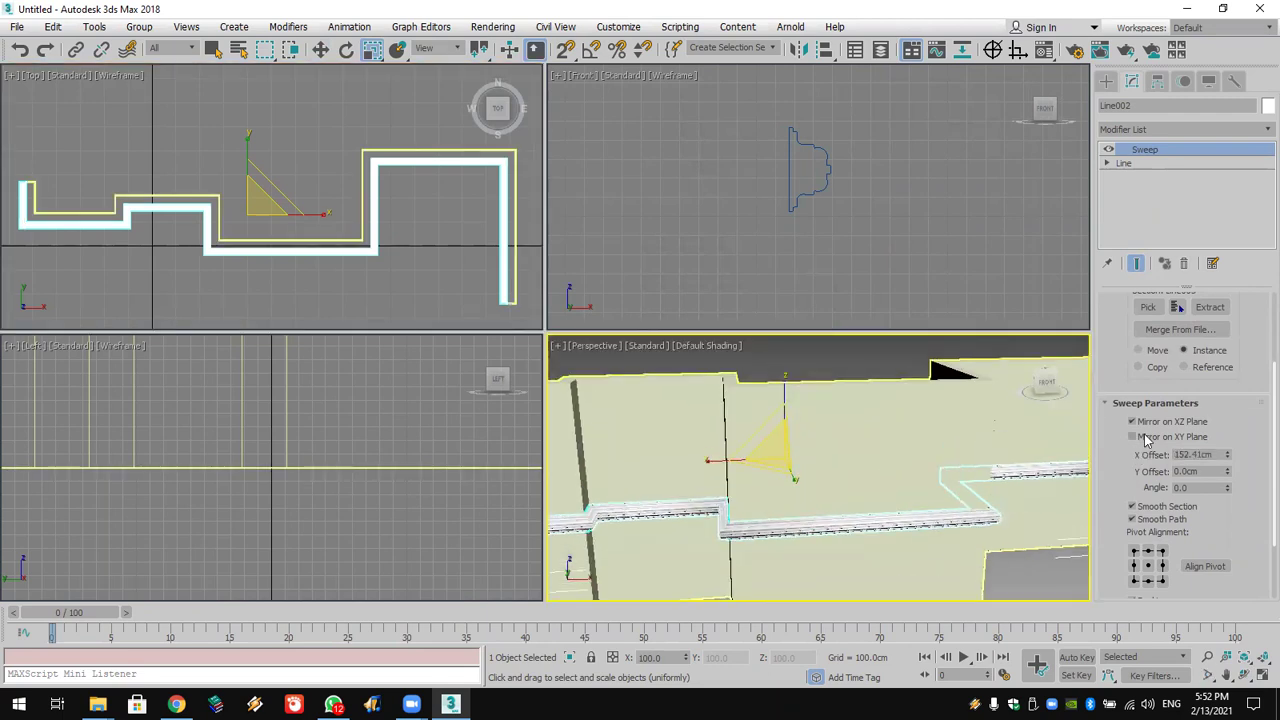
left_click(1244, 675)
left_click_drag(857, 543, 829, 503)
right_click(807, 194)
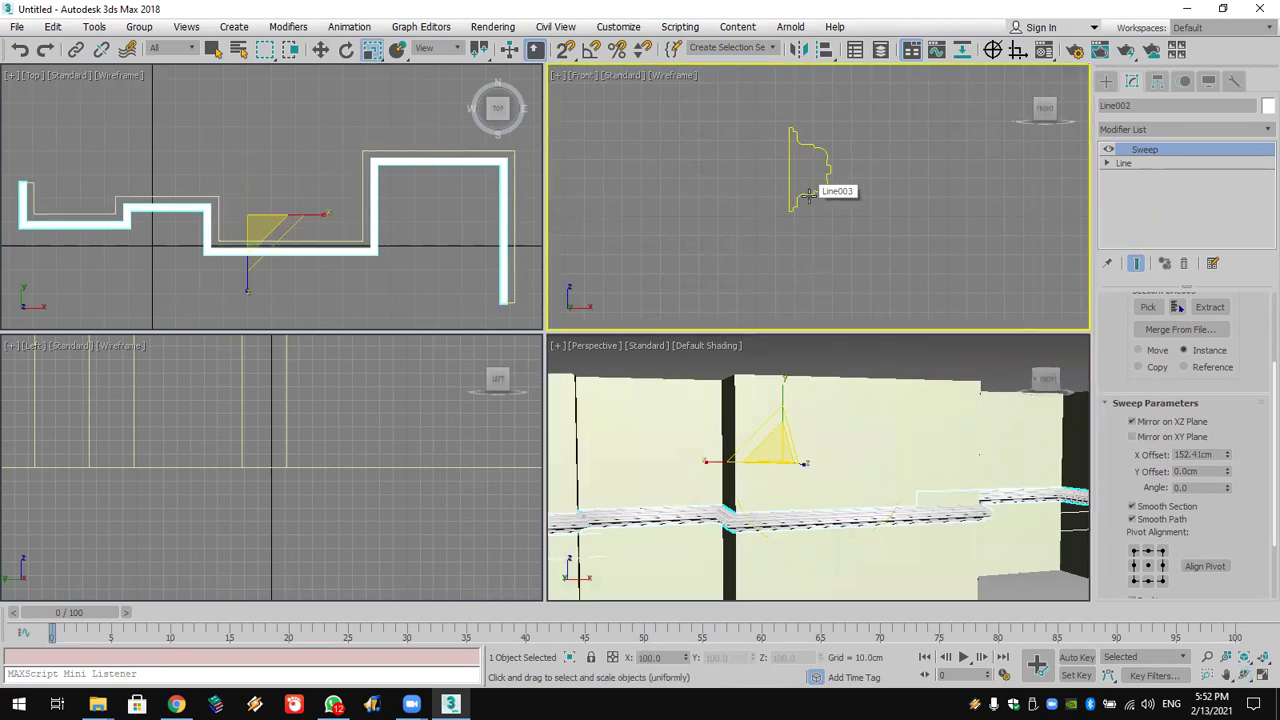
left_click(808, 195)
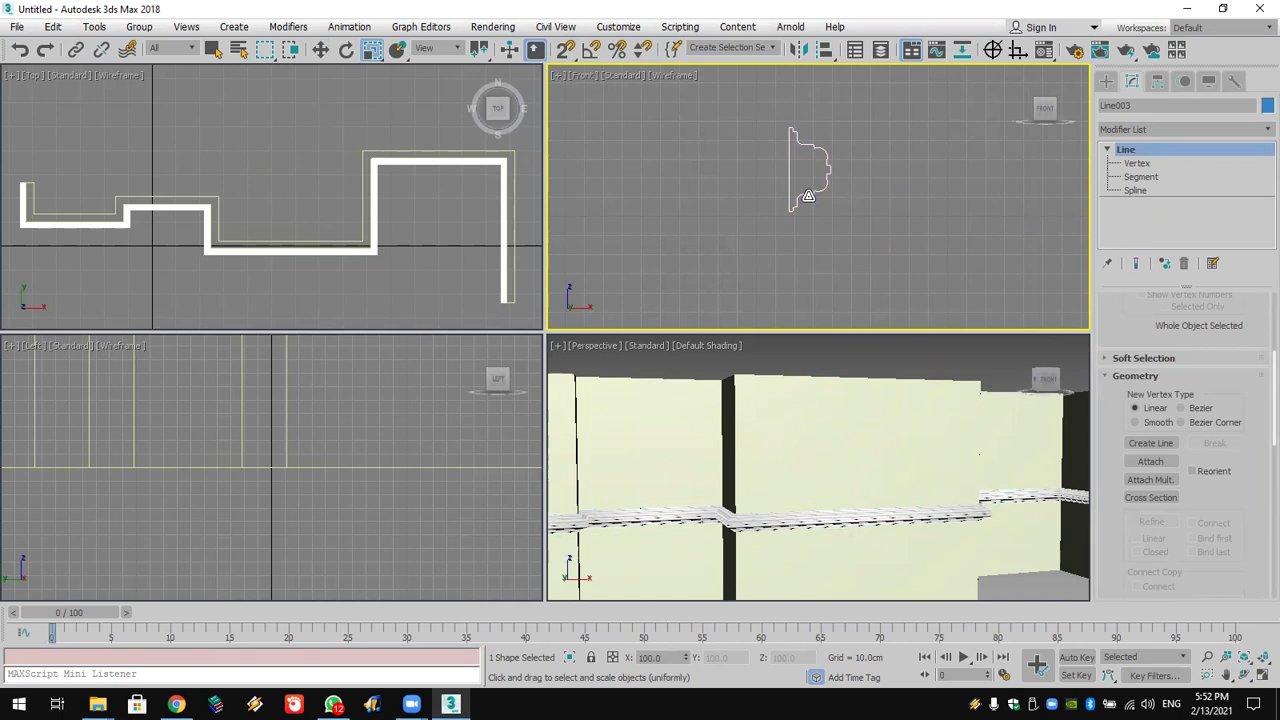
right_click(808, 196)
key("ctrl+z")
scroll(768, 229, "down", 5)
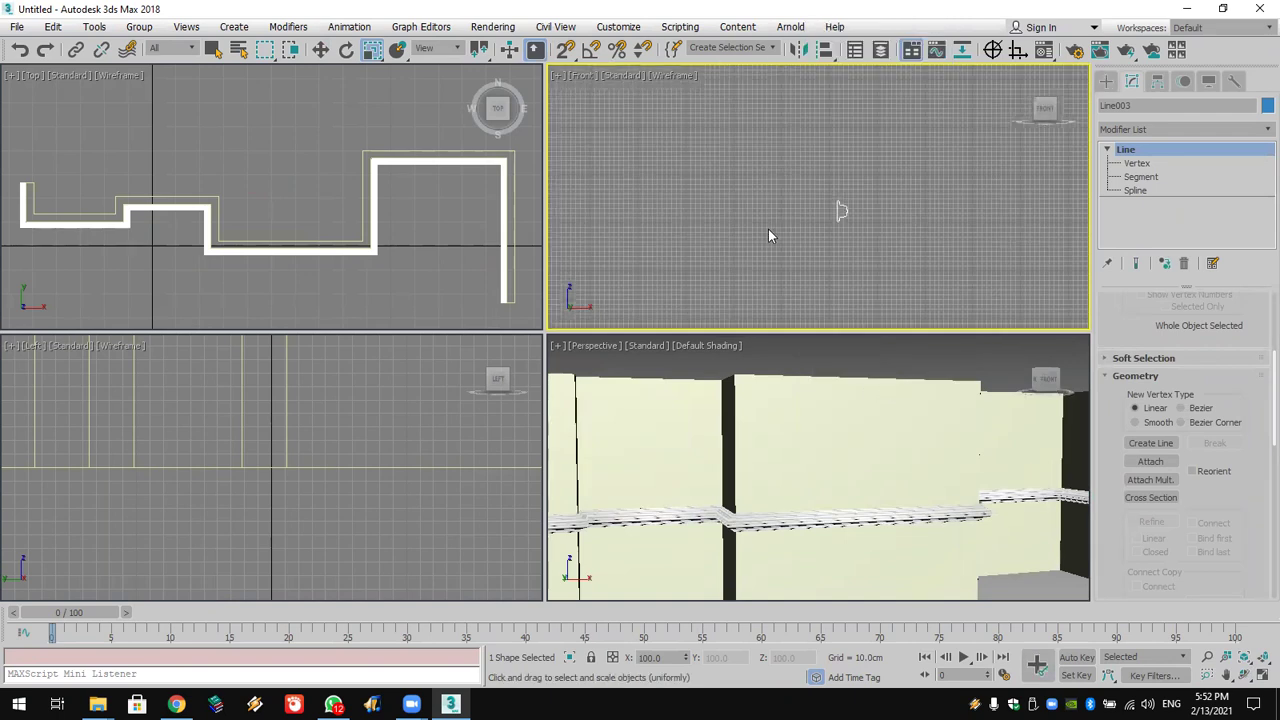
scroll(897, 260, "up", 5)
scroll(897, 260, "up", 4)
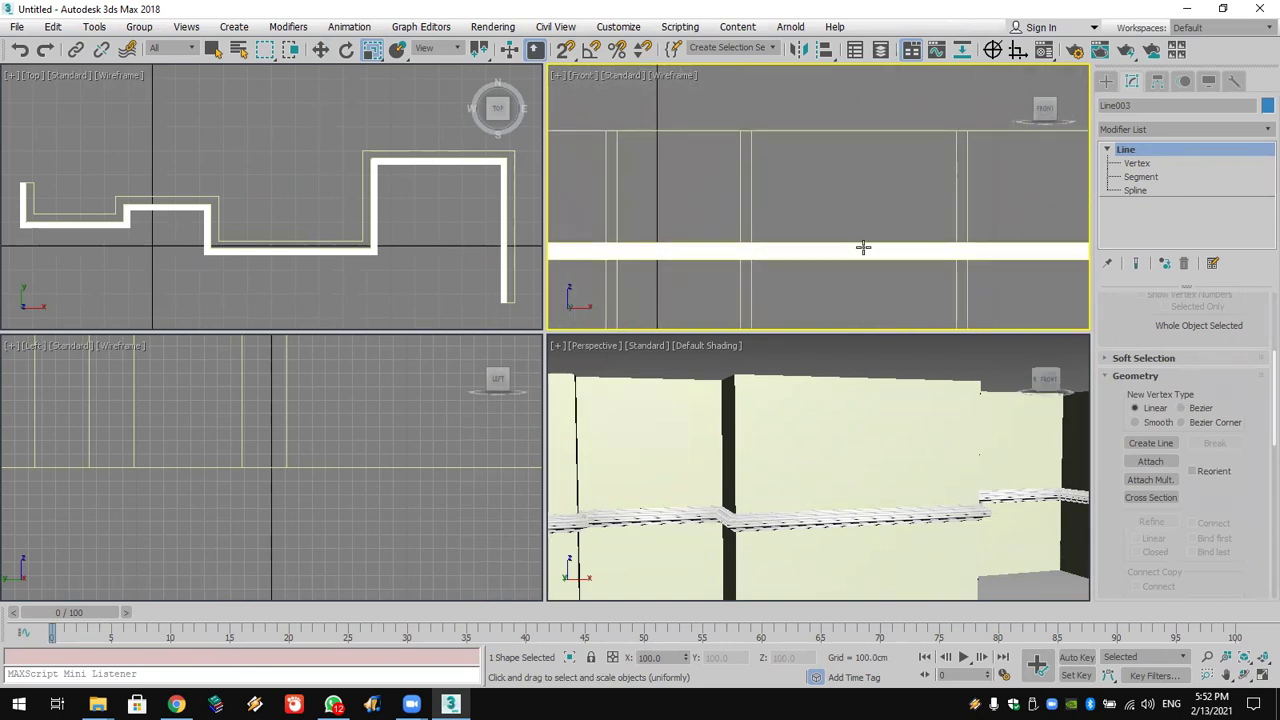
left_click(1138, 163)
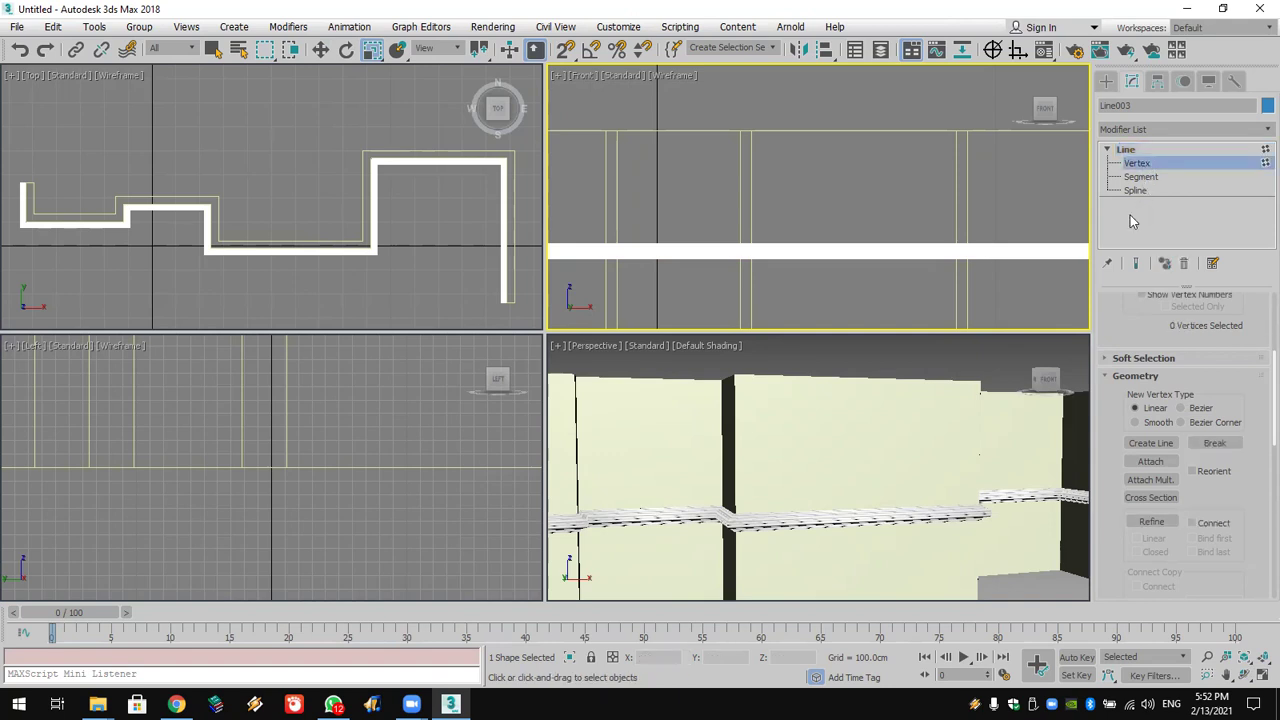
left_click(1106, 80)
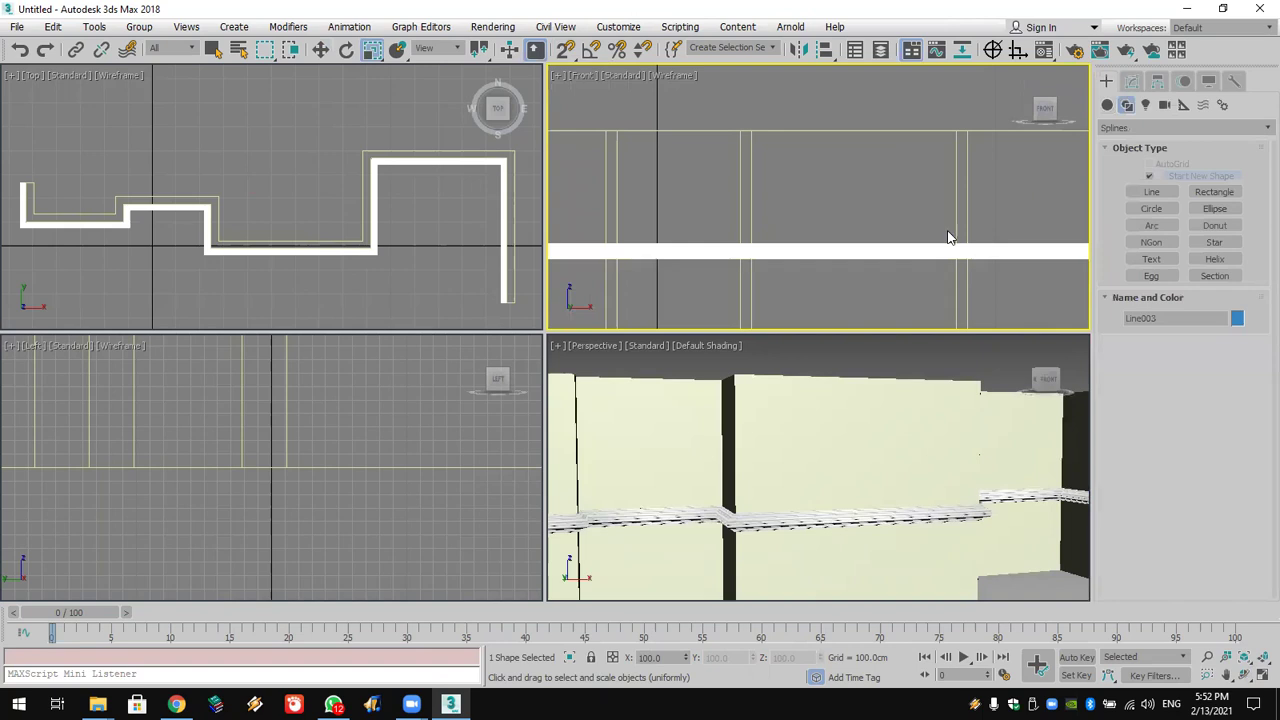
Step: Add three vertices along the middle wall of the moulding's path line with Refine, and raise the central one to a Z of about 534 cm
left_click(898, 253)
left_click(1131, 80)
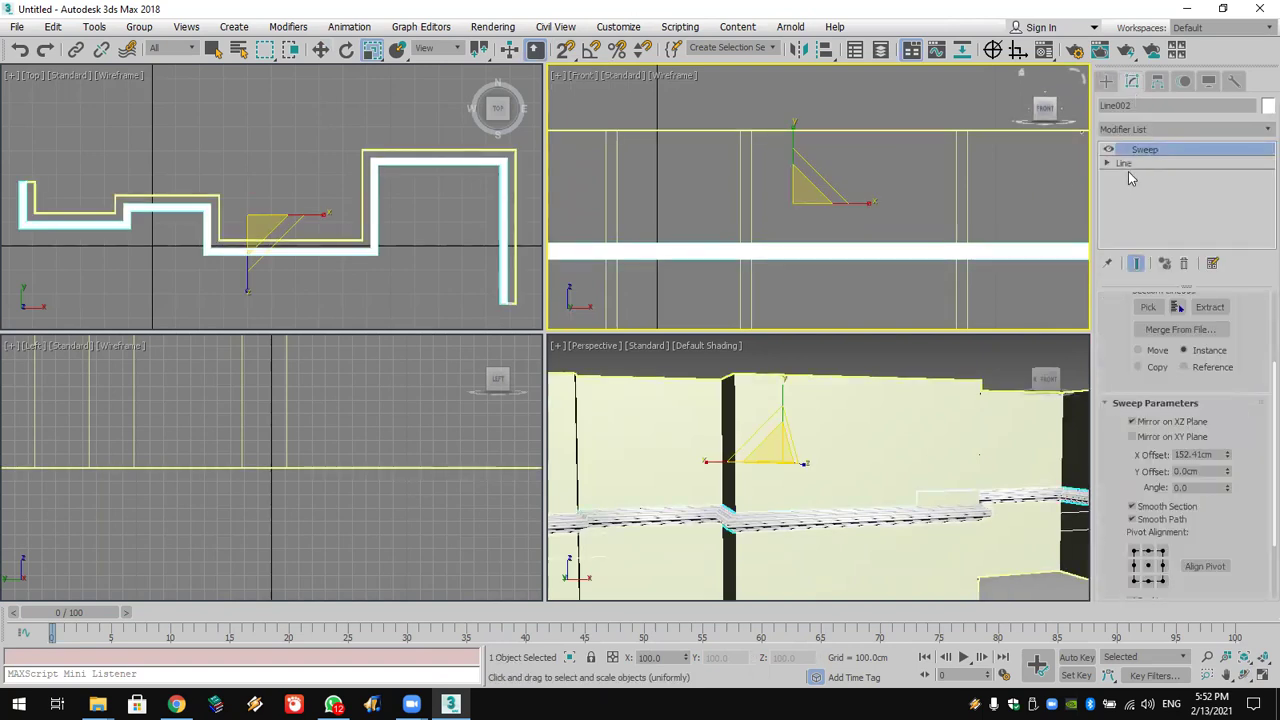
left_click(1108, 163)
left_click(1141, 179)
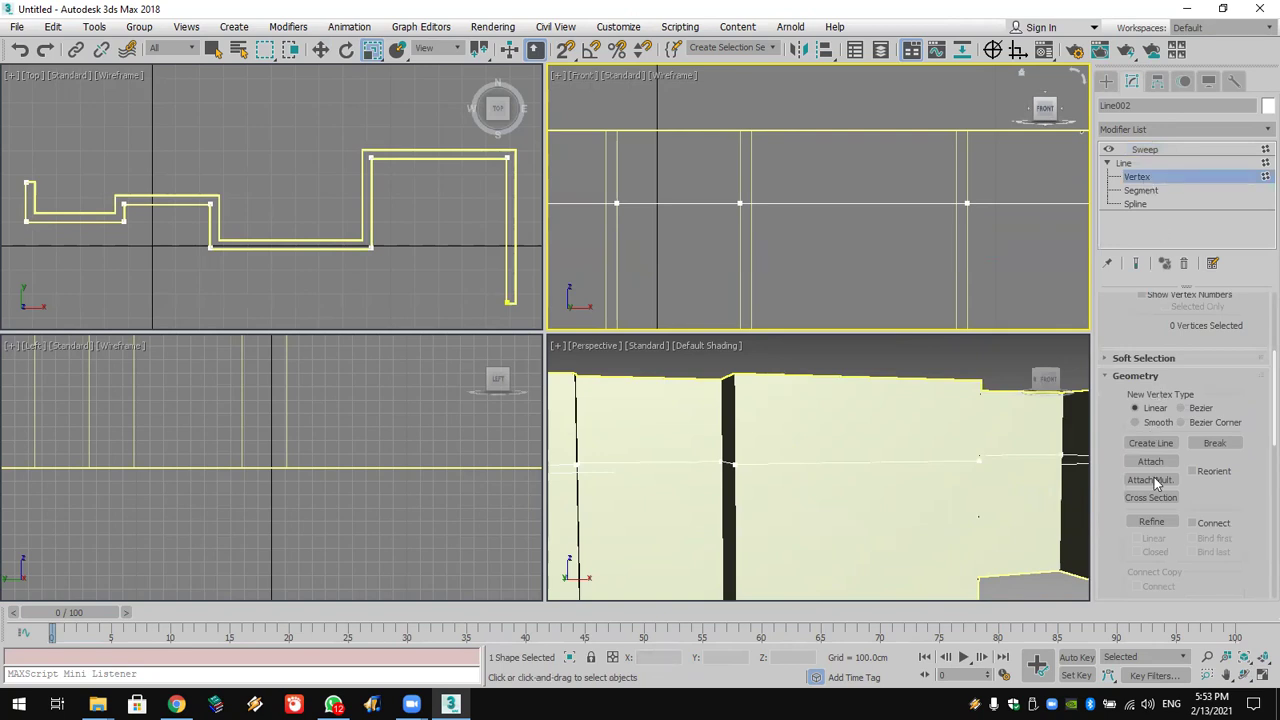
left_click(1153, 522)
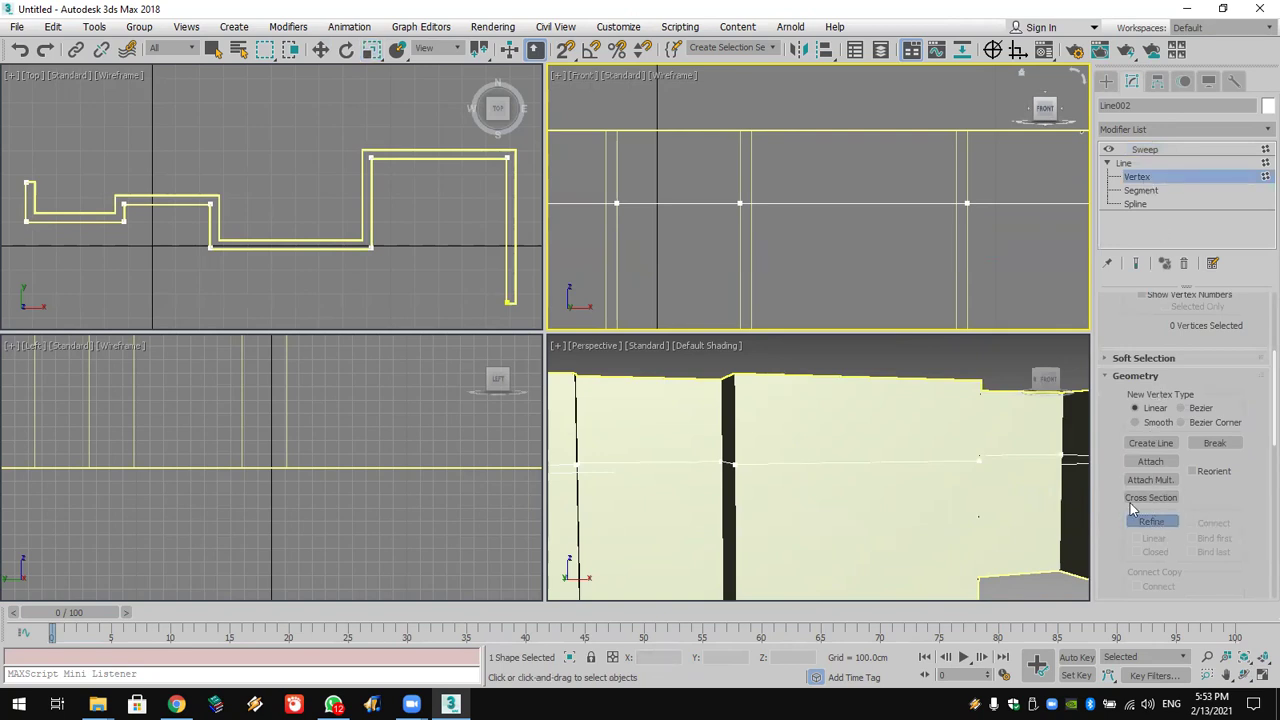
left_click(851, 203)
left_click(803, 203)
left_click(896, 203)
right_click(859, 207)
left_click(852, 205)
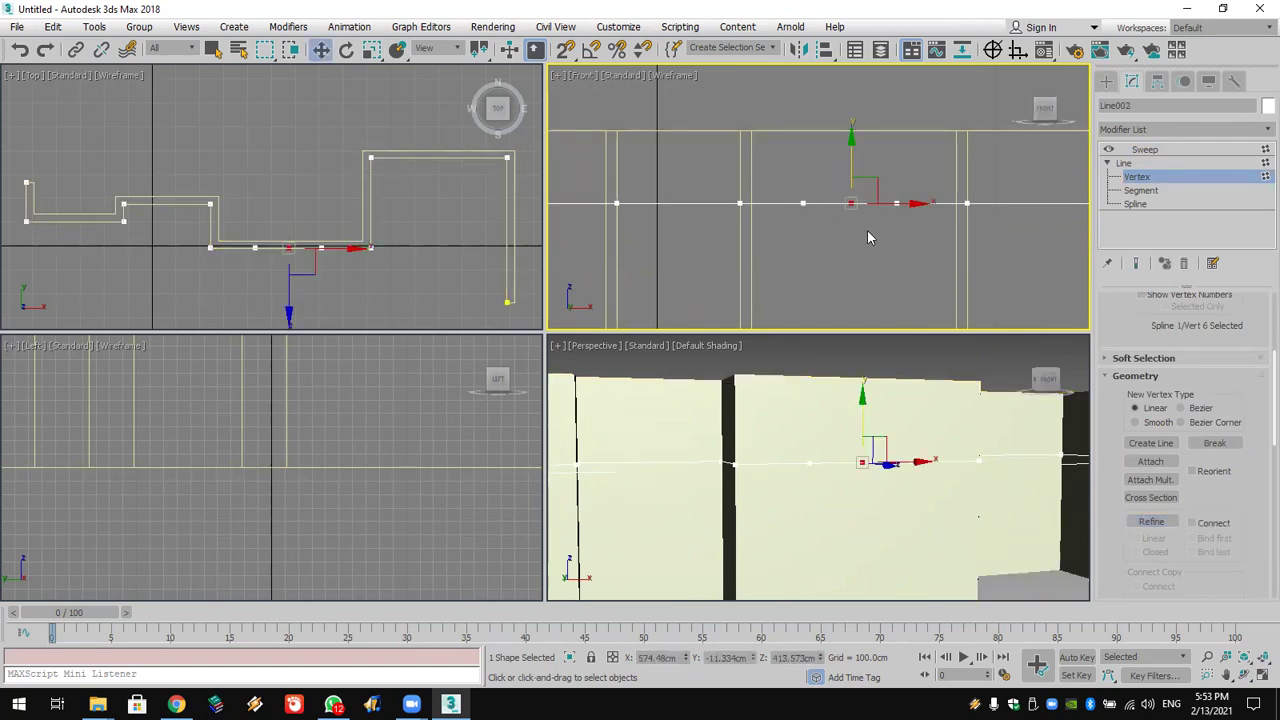
left_click_drag(854, 155, 860, 121)
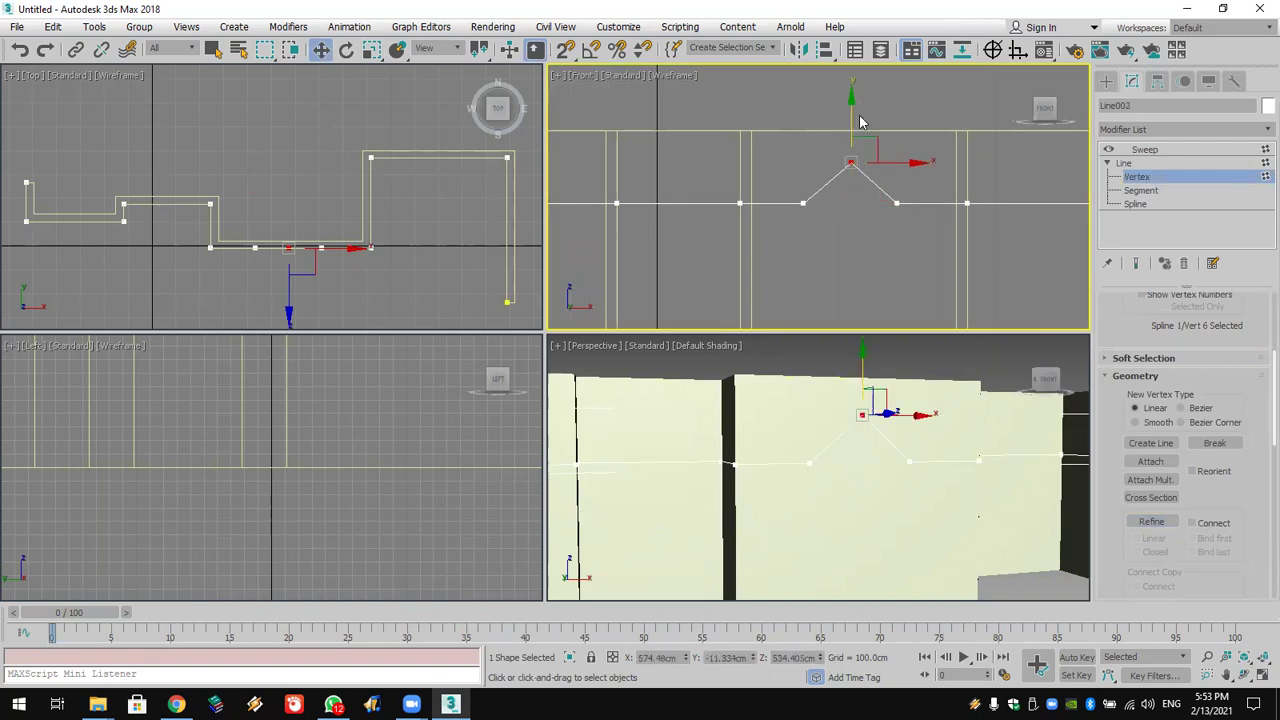
Step: Fillet the three vertices of the raised peak into a smooth curve and return to the Sweep result
scroll(1150, 480, "down", 5)
left_click_drag(781, 150, 931, 284)
left_click(1150, 493)
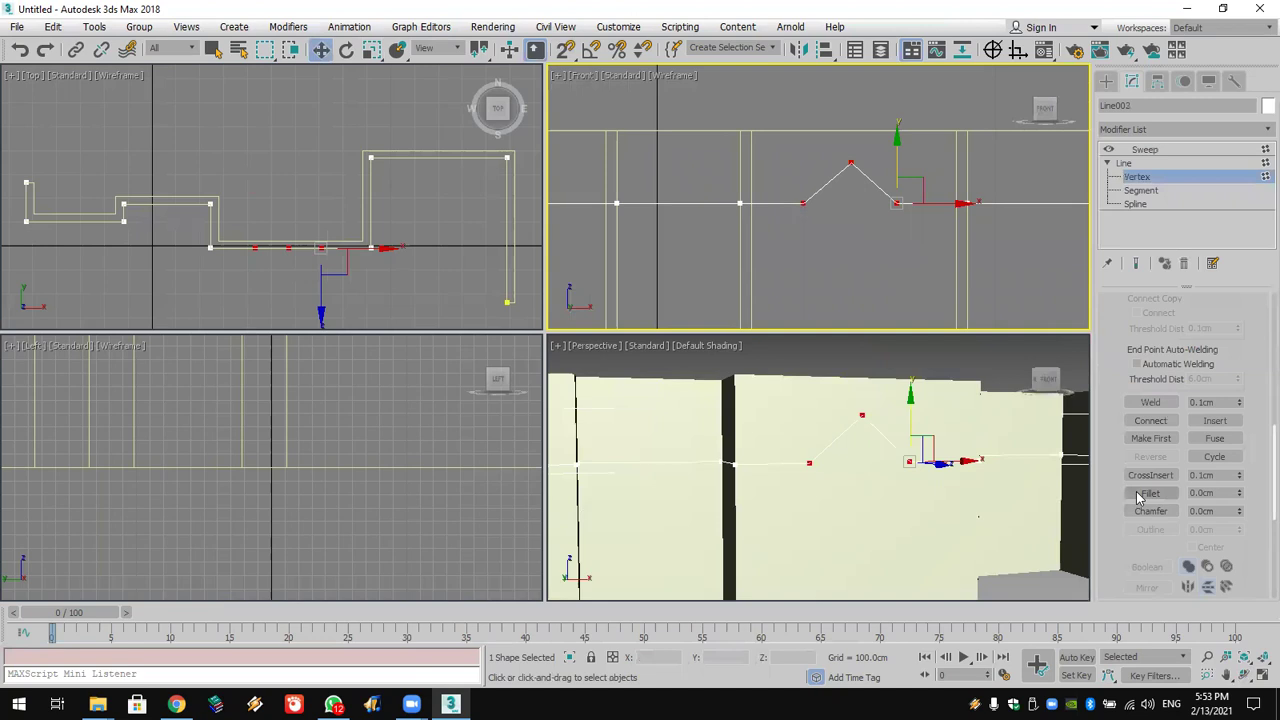
left_click_drag(850, 160, 847, 62)
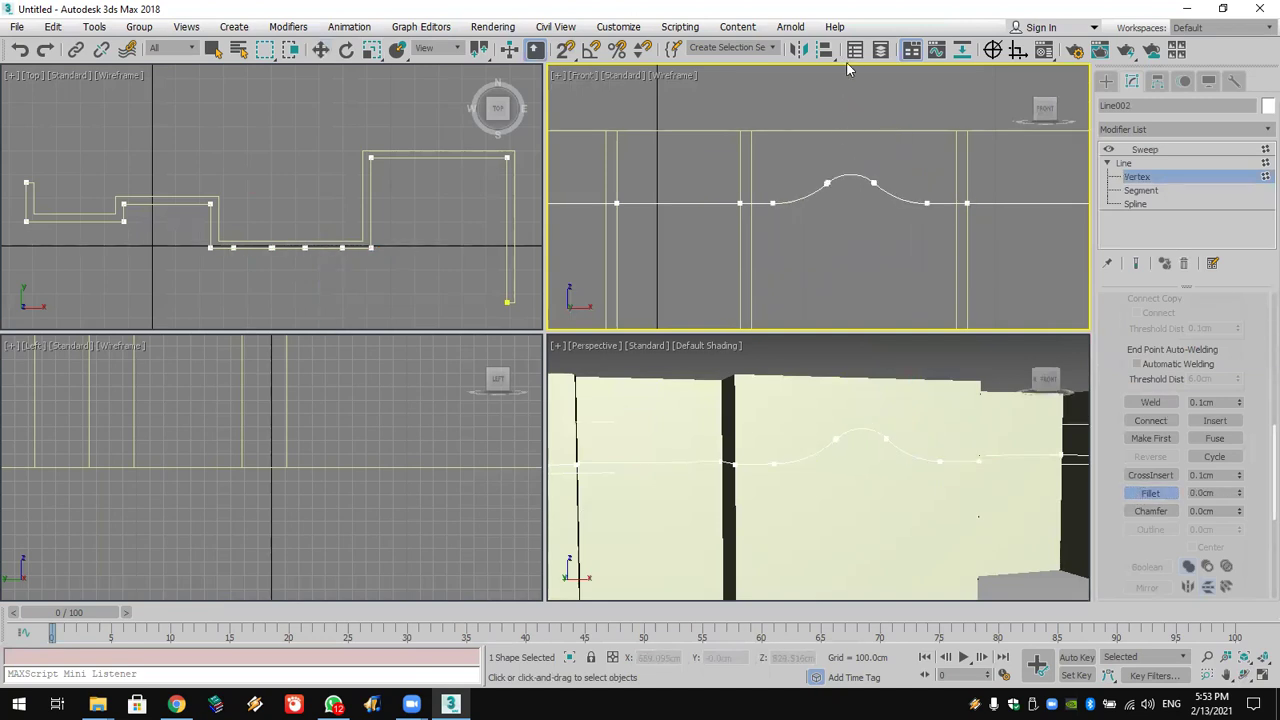
left_click(1175, 149)
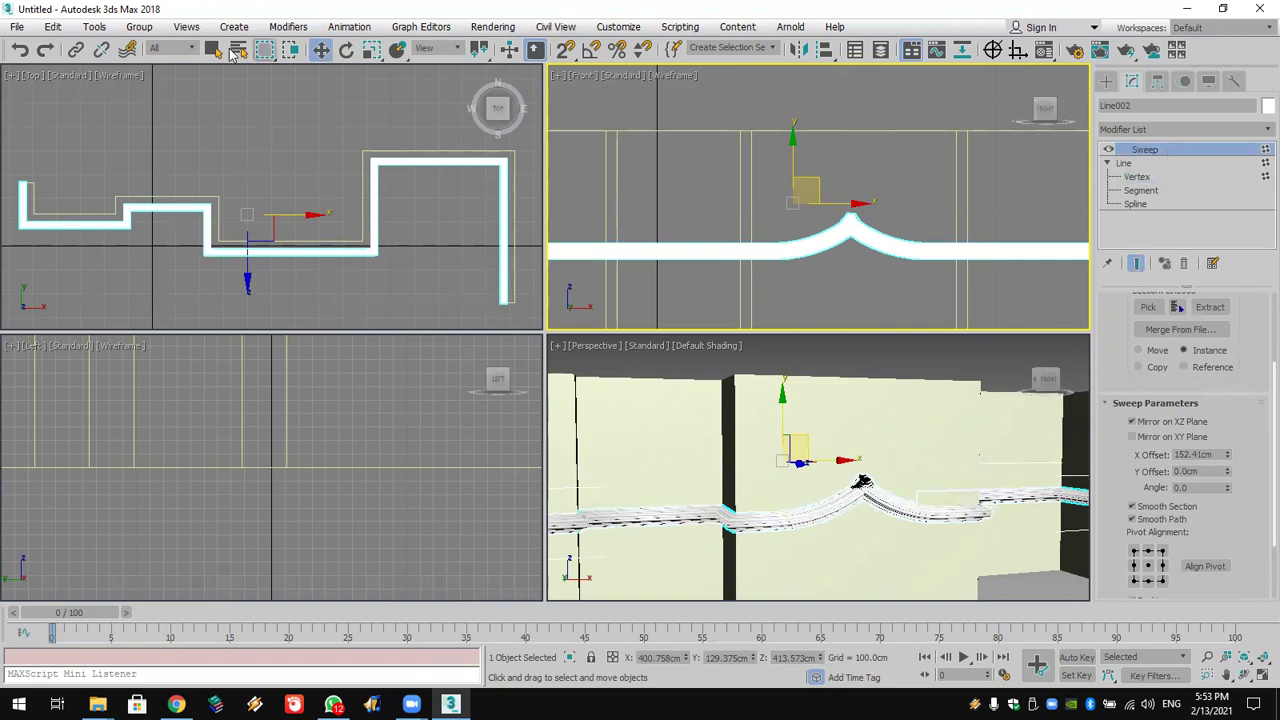
Step: Undo the path line's fillet, raised peak and added vertices
left_click(19, 49)
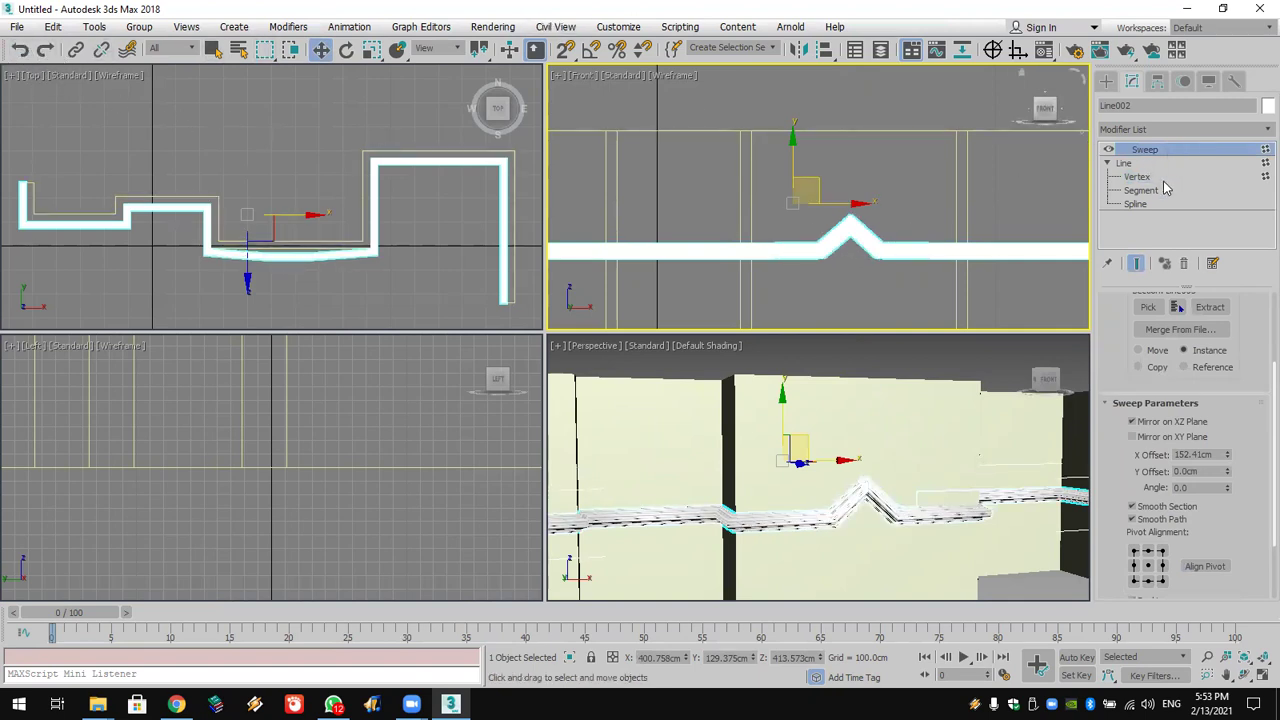
left_click(1137, 176)
middle_click_drag(966, 240, 896, 249)
scroll(893, 247, "up", 3)
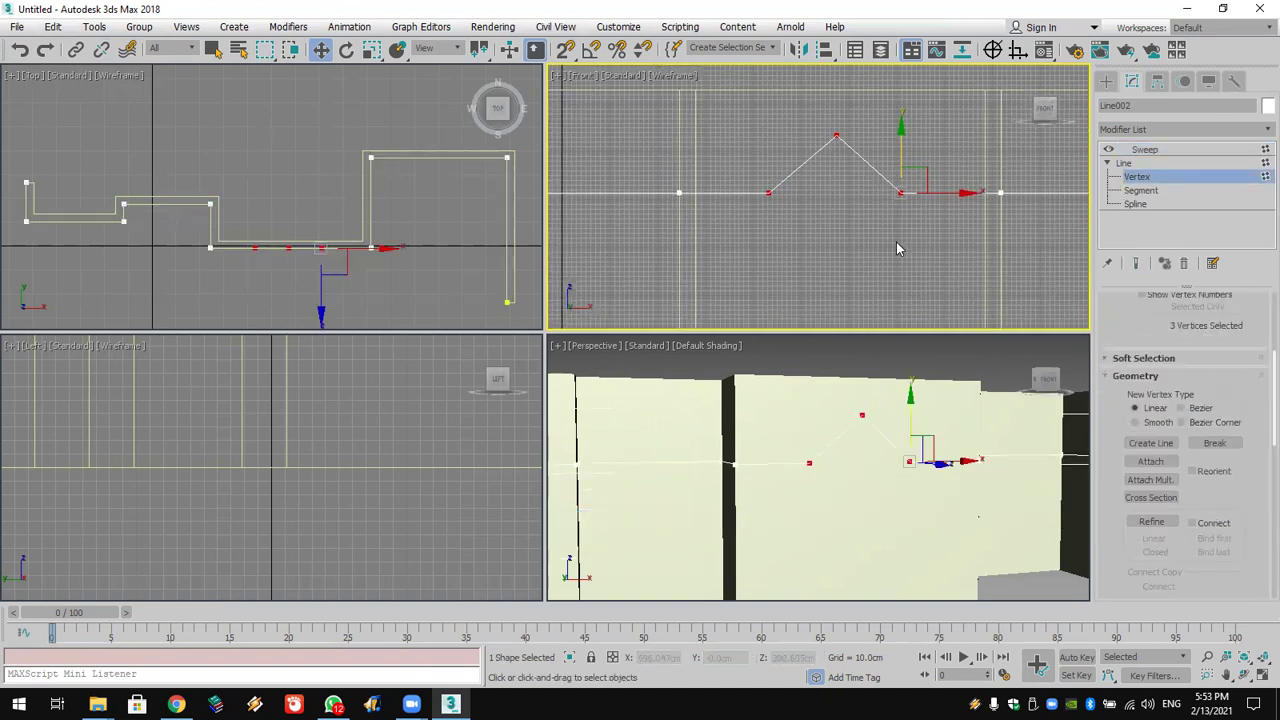
left_click(1158, 149)
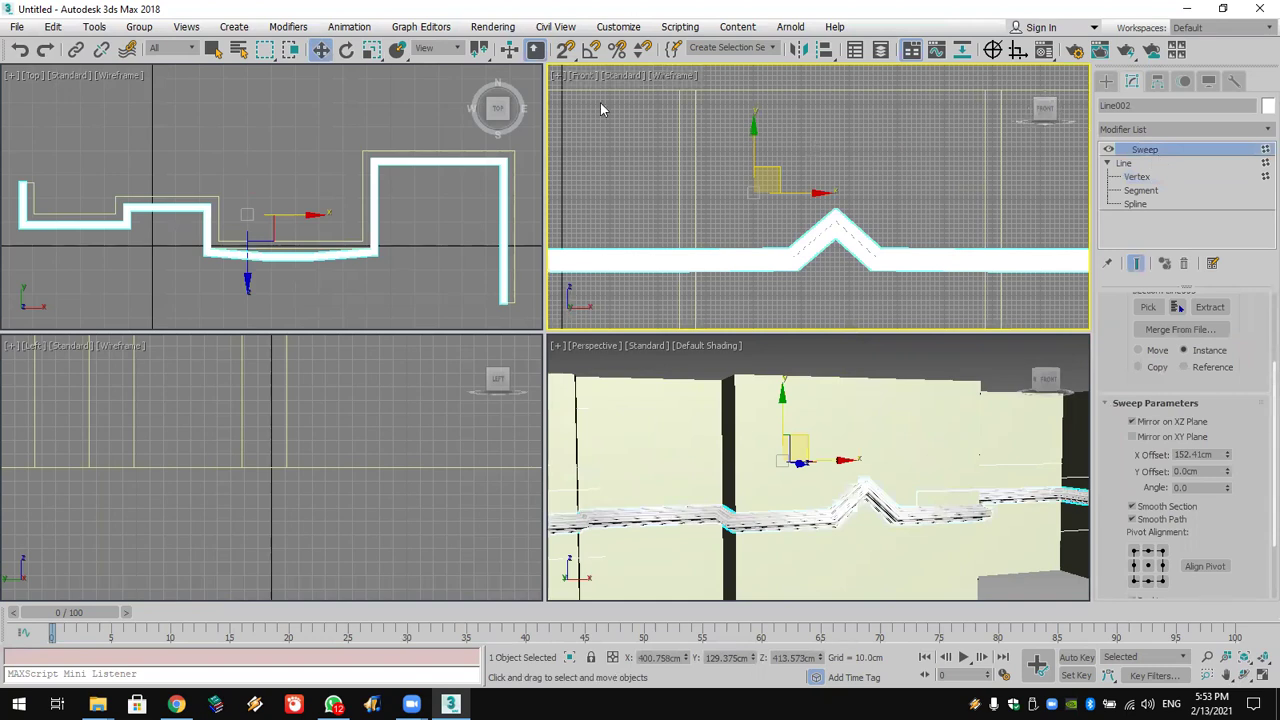
left_click(20, 50)
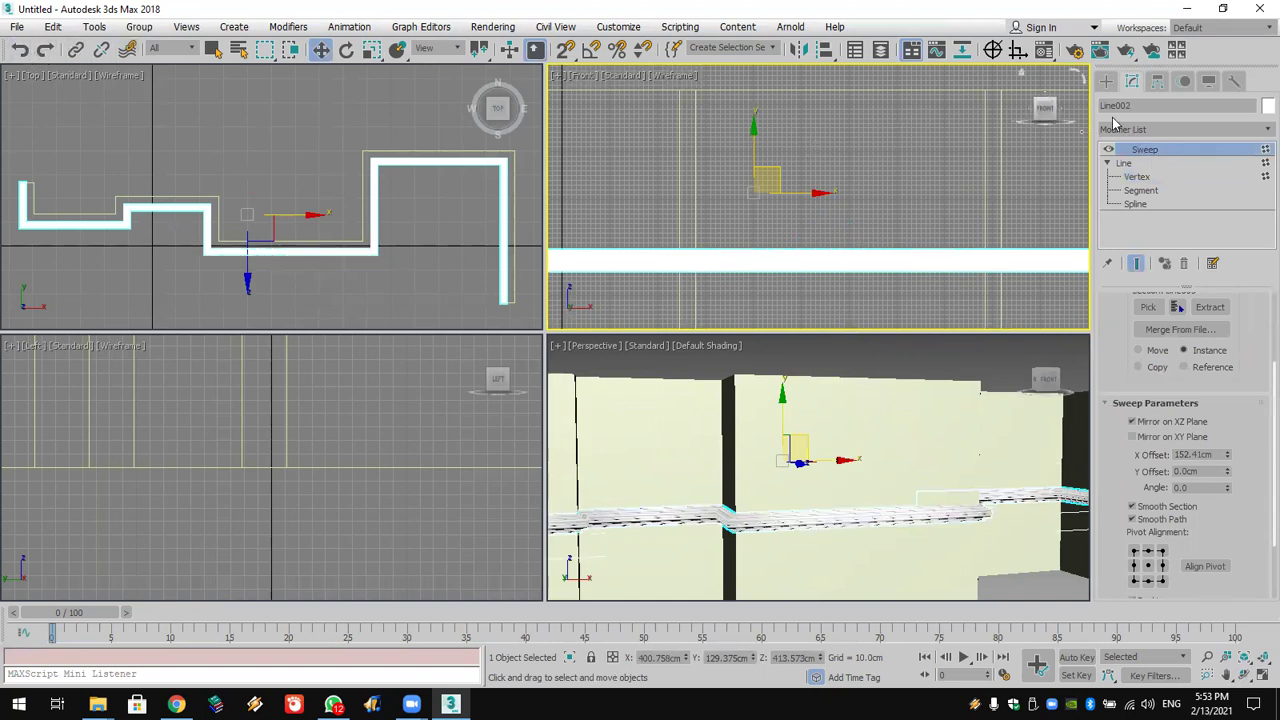
Step: Move only the swept moulding's pivot in the top view to about X 746 cm and Y -25 cm
left_click(1107, 81)
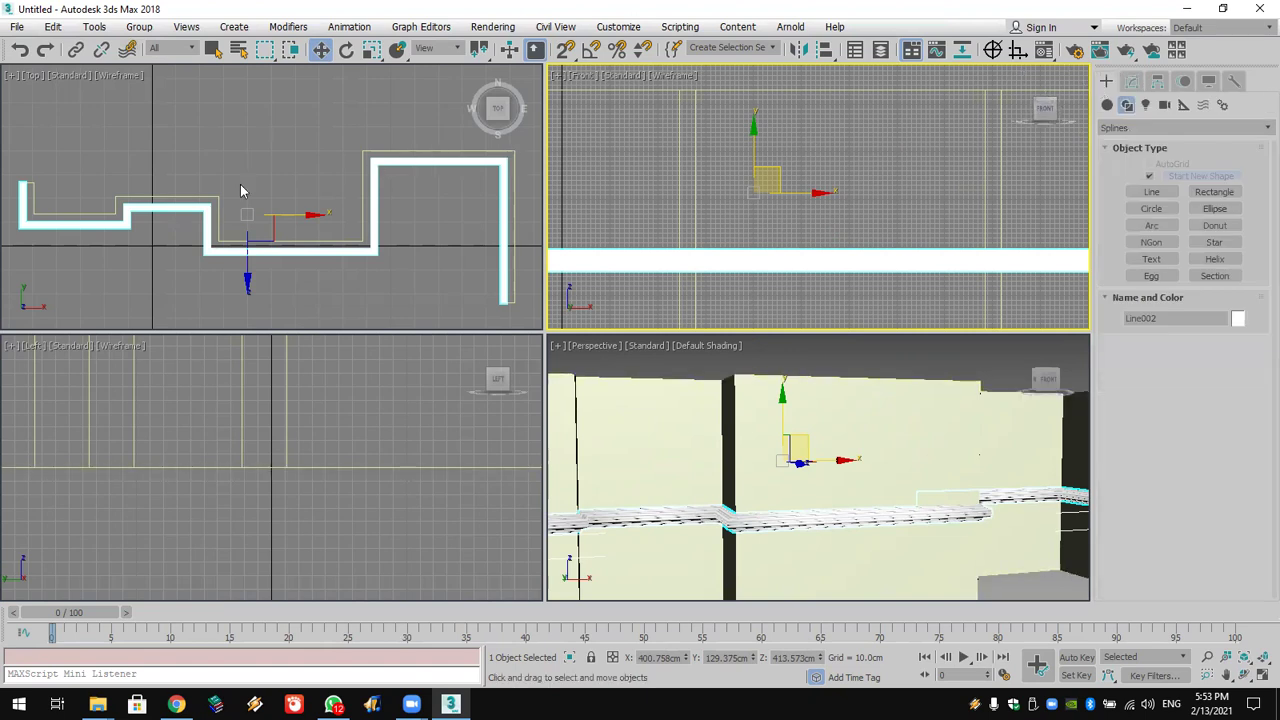
left_click(1157, 81)
left_click(1180, 190)
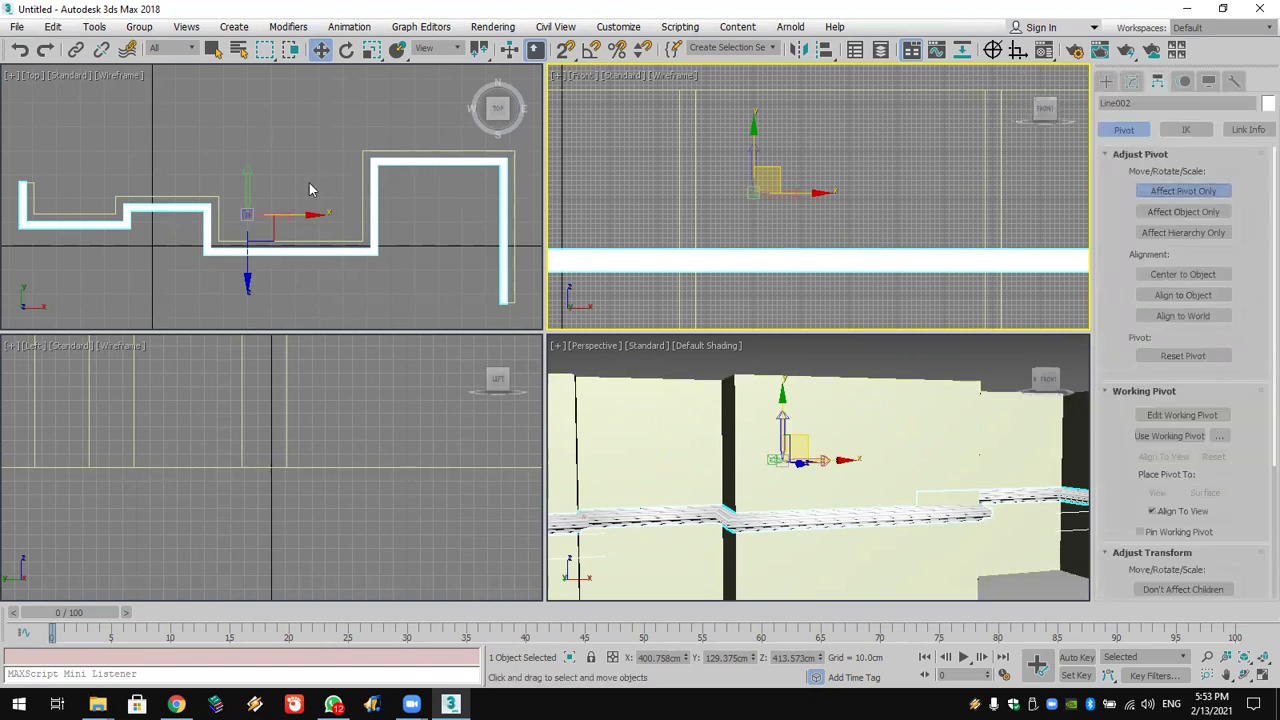
left_click_drag(273, 214, 365, 240)
left_click(1188, 191)
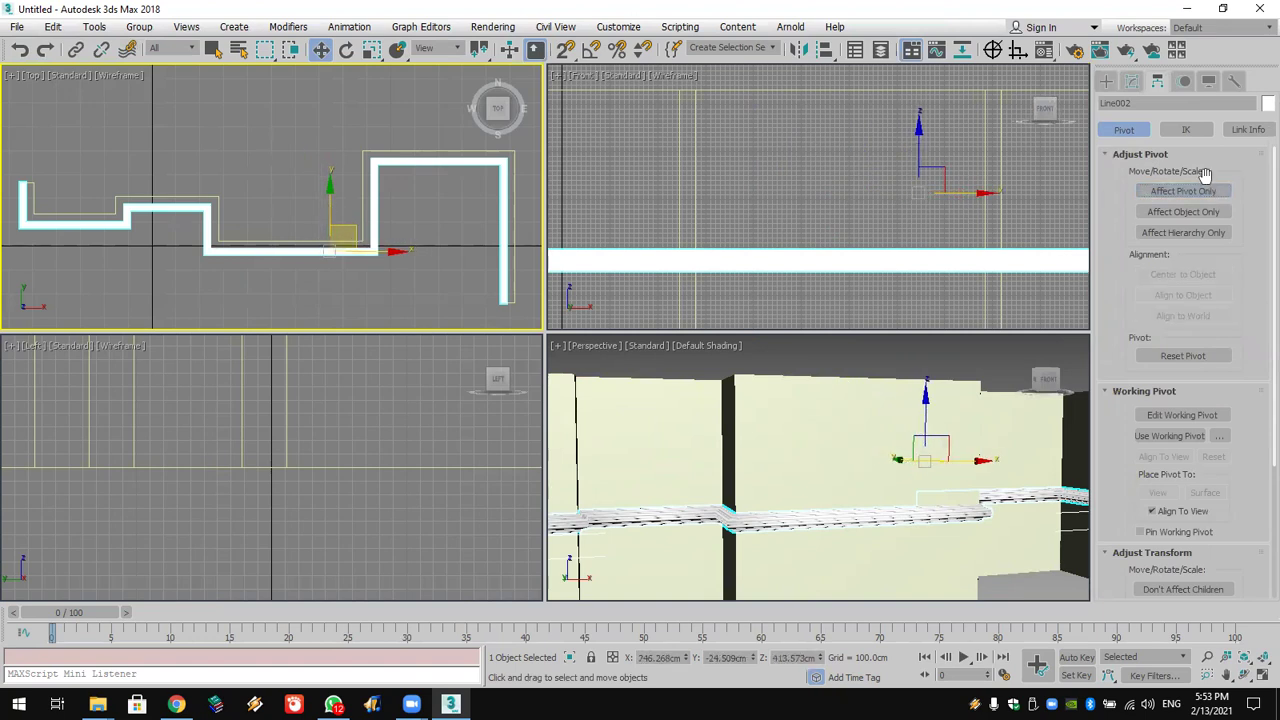
Step: Lower only the swept moulding's pivot in the front view to a Z of about 270 cm
left_click(1148, 191)
left_click_drag(920, 145, 920, 214)
left_click(1183, 191)
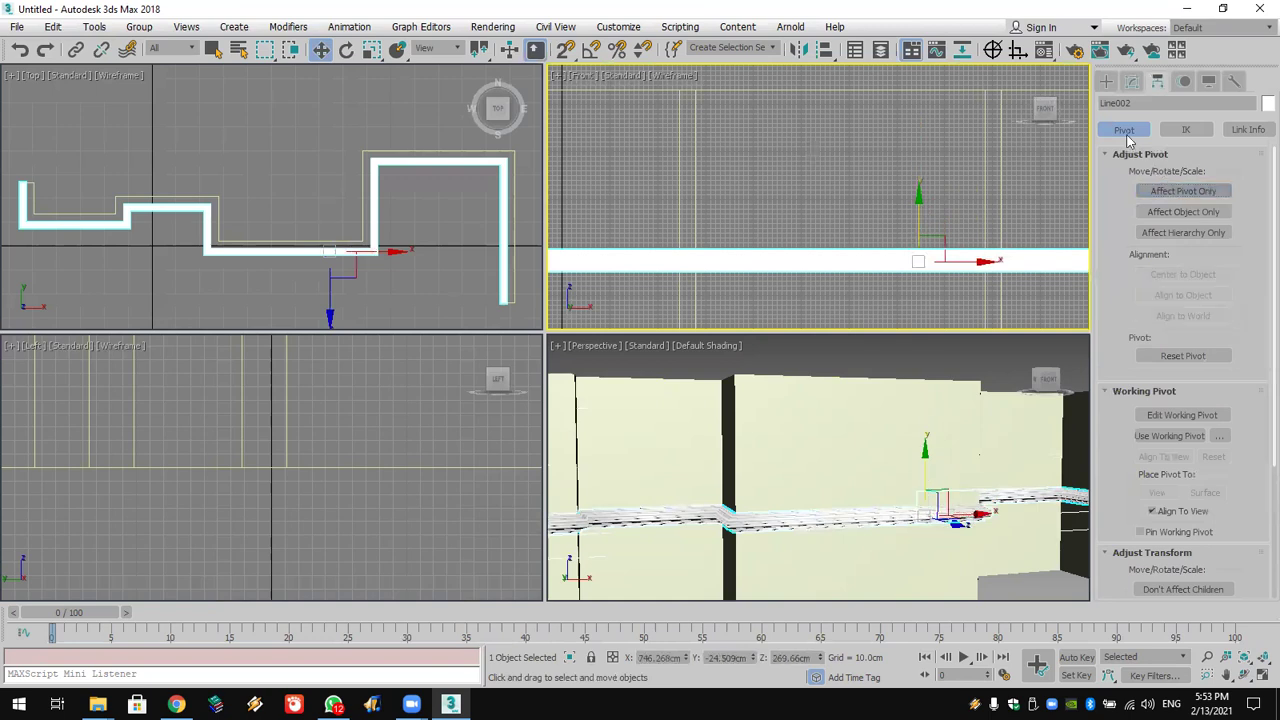
Step: Raise the central added vertex on the middle wall of the moulding's path line to a Z of about 532 cm
left_click(1132, 81)
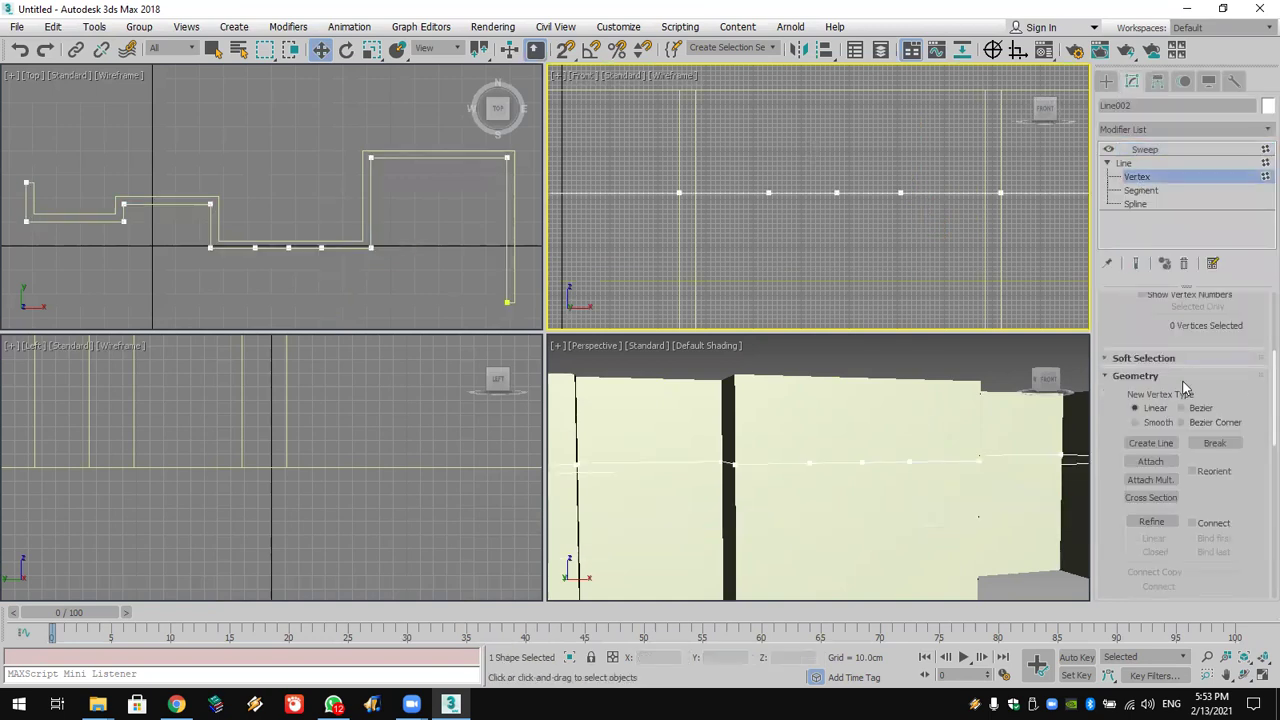
left_click_drag(822, 163, 853, 234)
left_click_drag(835, 143, 836, 88)
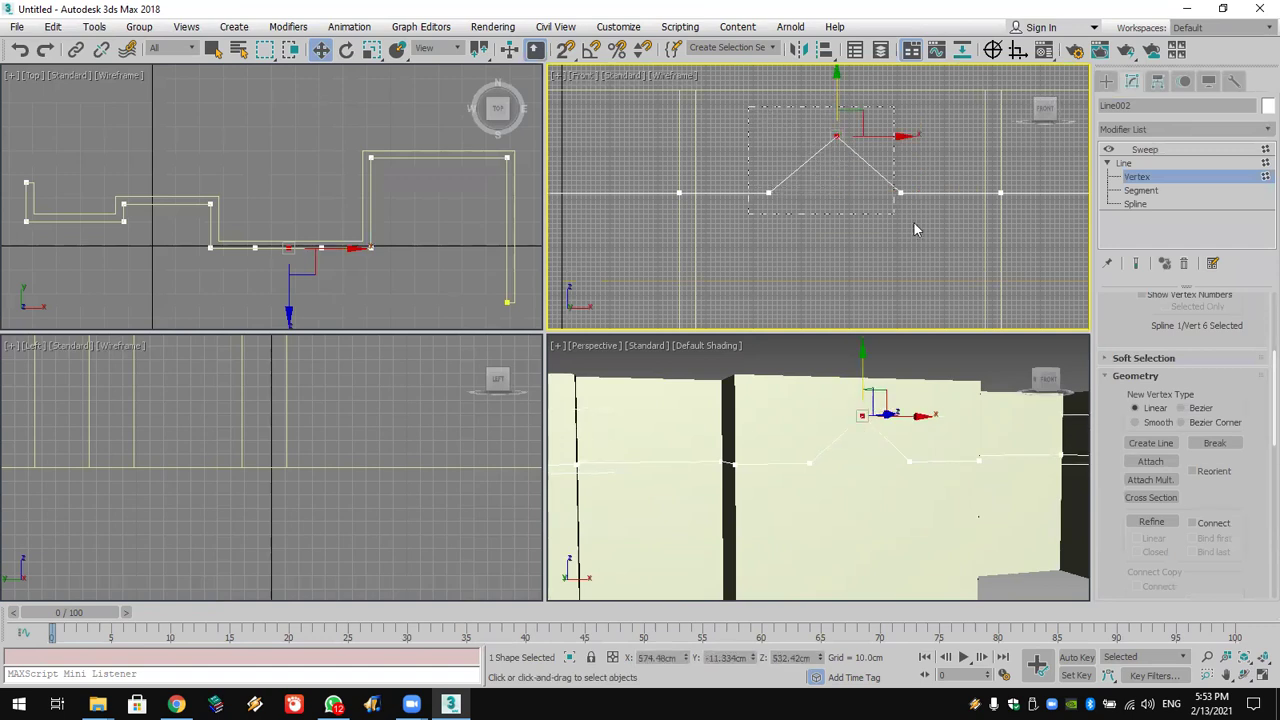
Step: Set the three peak vertices to Corner, fillet them by about 85 cm, and return to the Sweep result
left_click_drag(913, 229, 760, 122)
right_click(896, 197)
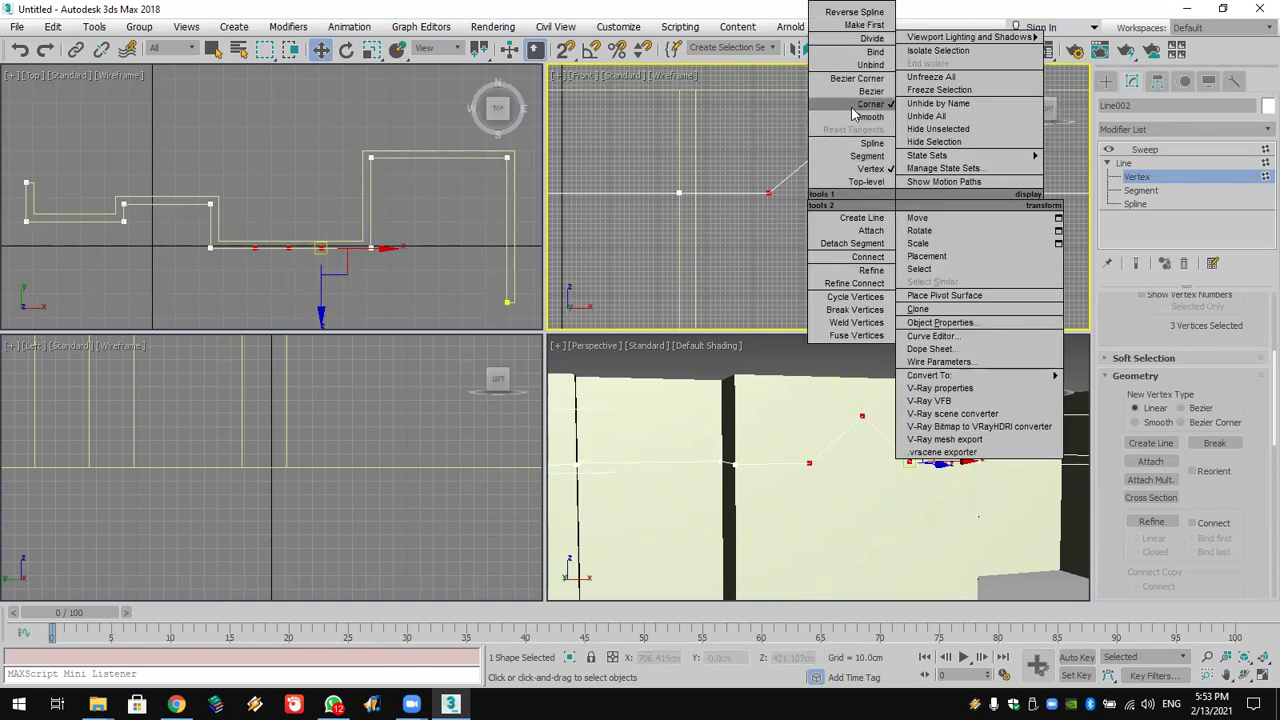
left_click(851, 108)
scroll(1124, 544, "down", 5)
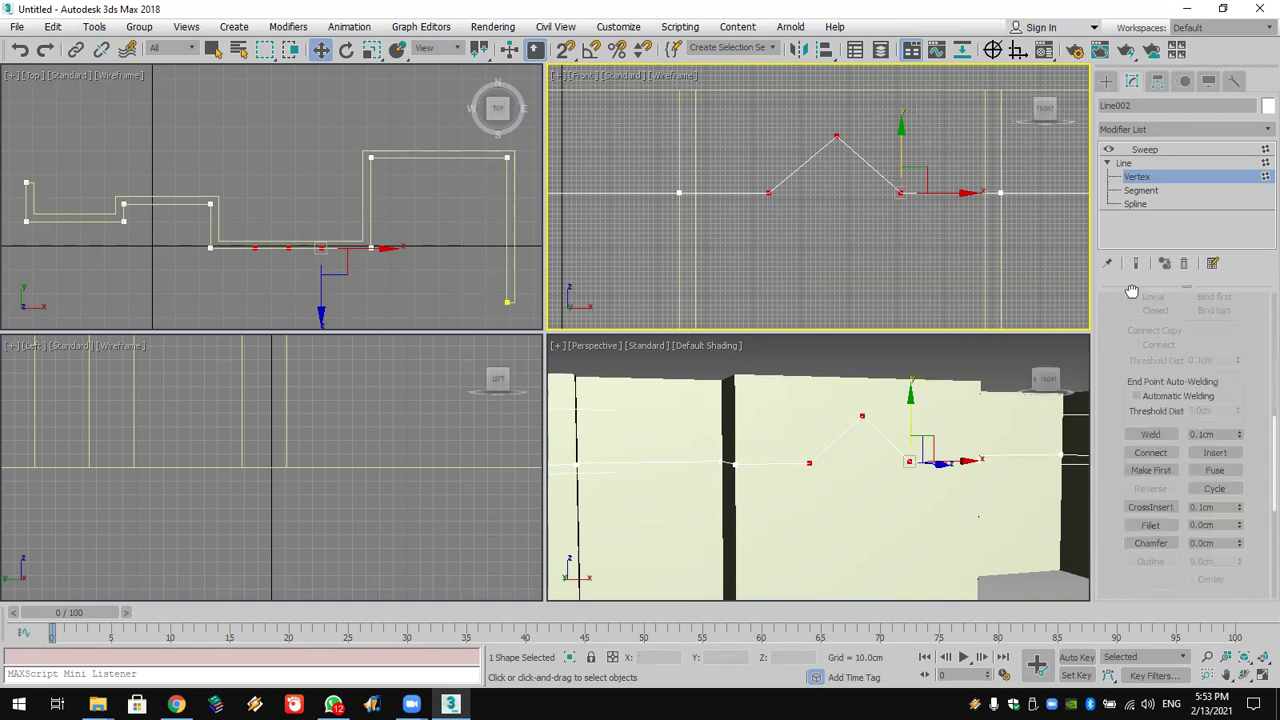
left_click(1151, 491)
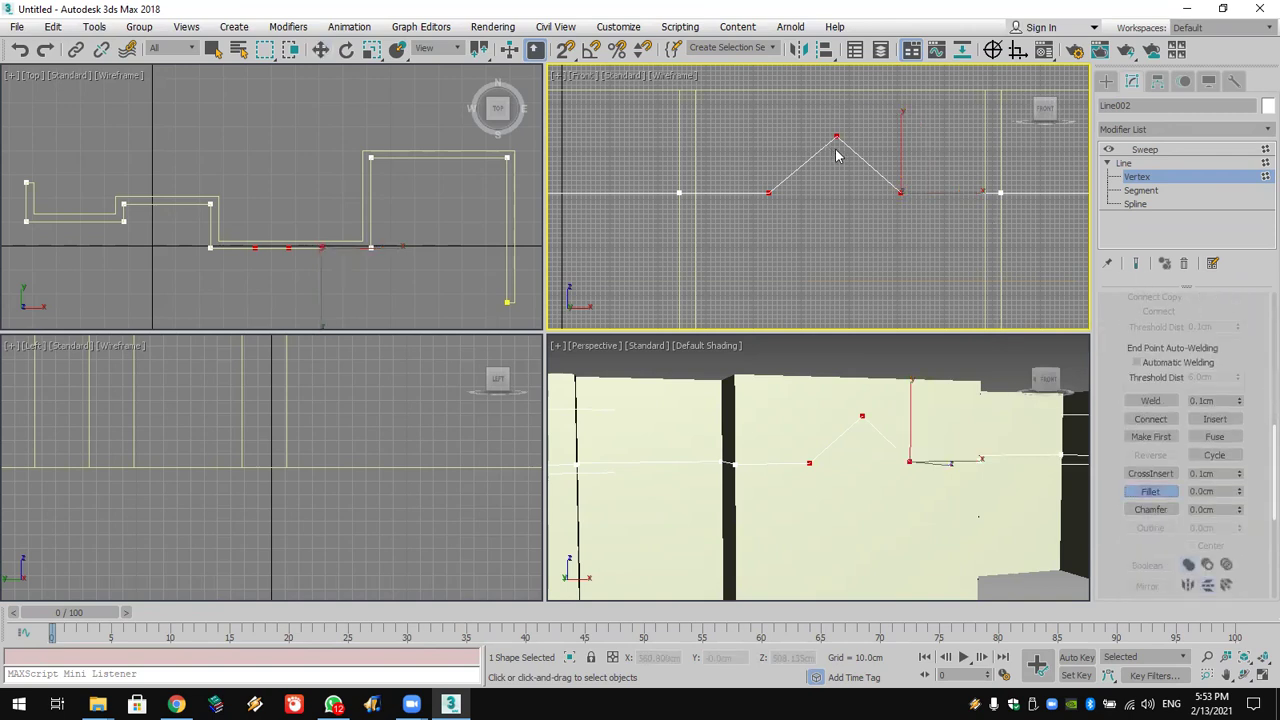
left_click_drag(838, 134, 838, 93)
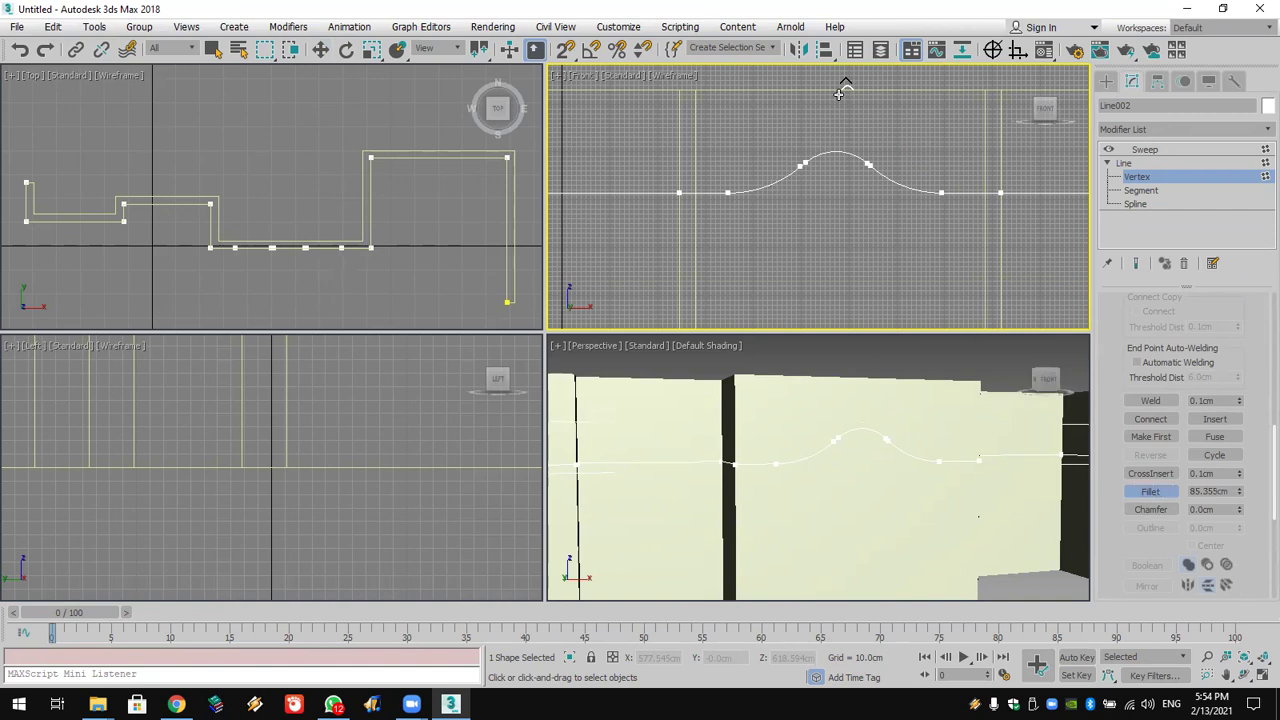
left_click(1163, 150)
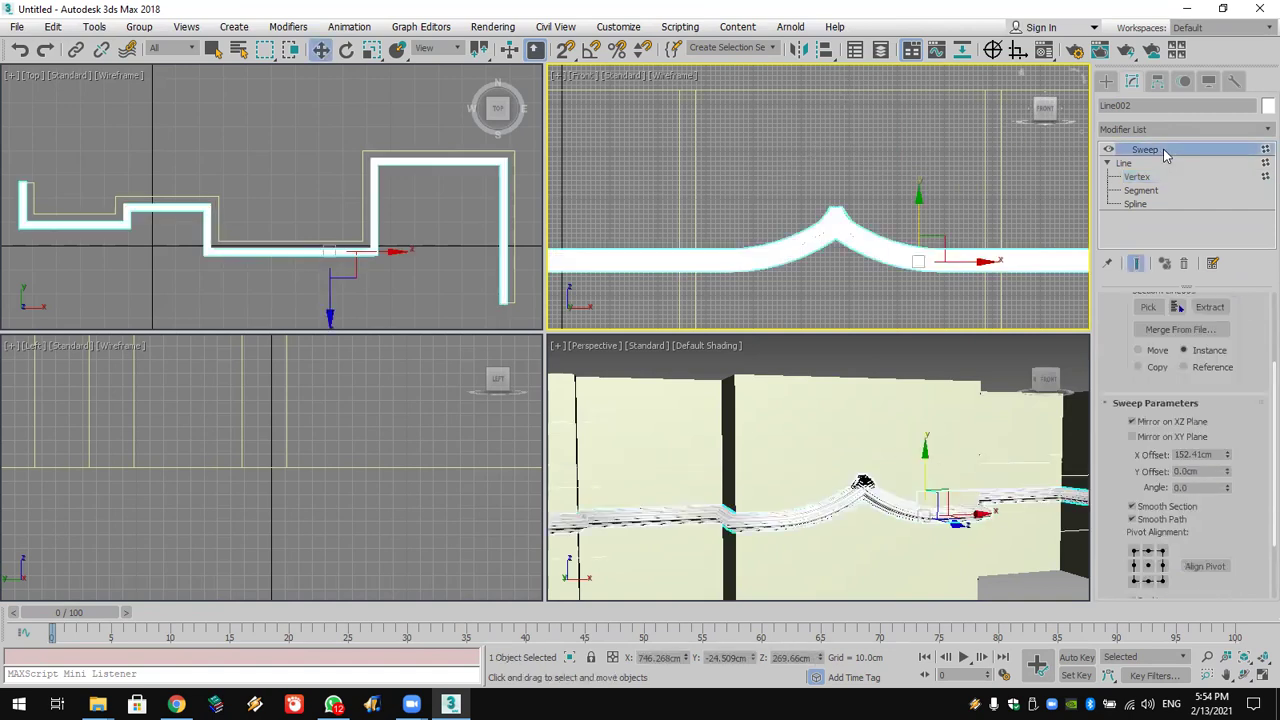
Step: Examine the moulding's geometry at the curved peak and the path line's interpolation settings
left_click(862, 484)
scroll(862, 484, "up", 6)
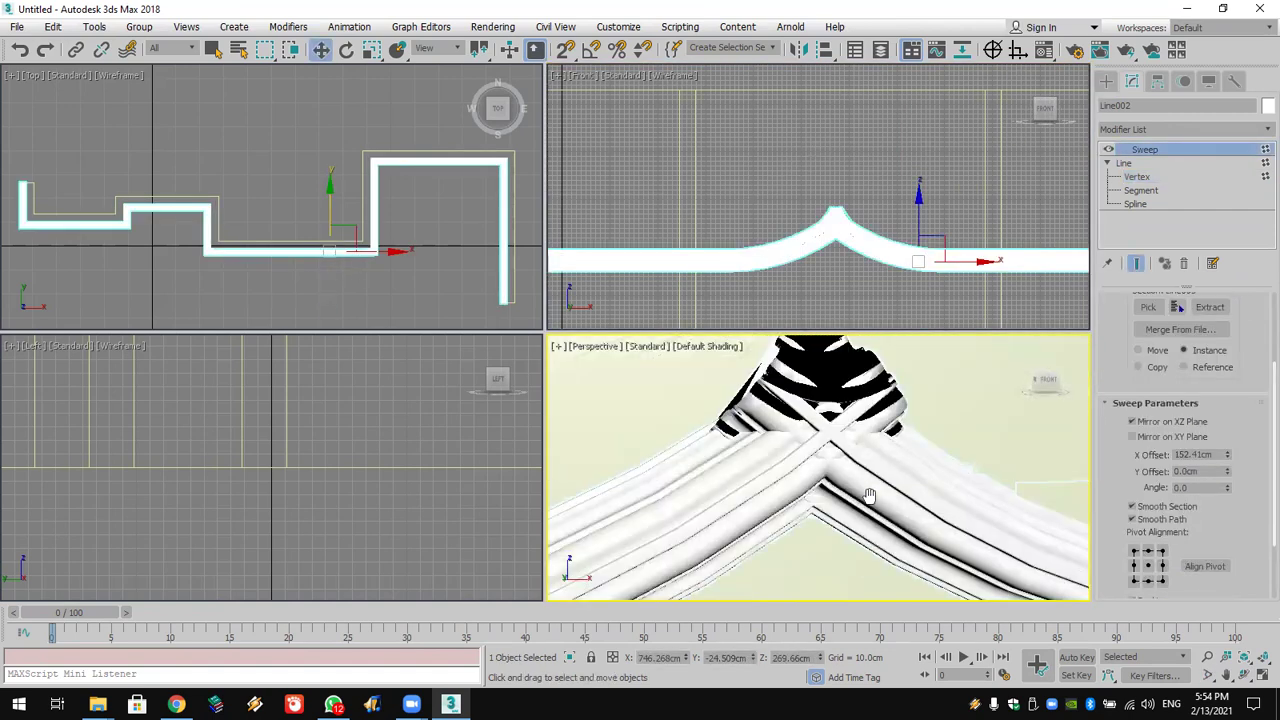
scroll(869, 480, "down", 2)
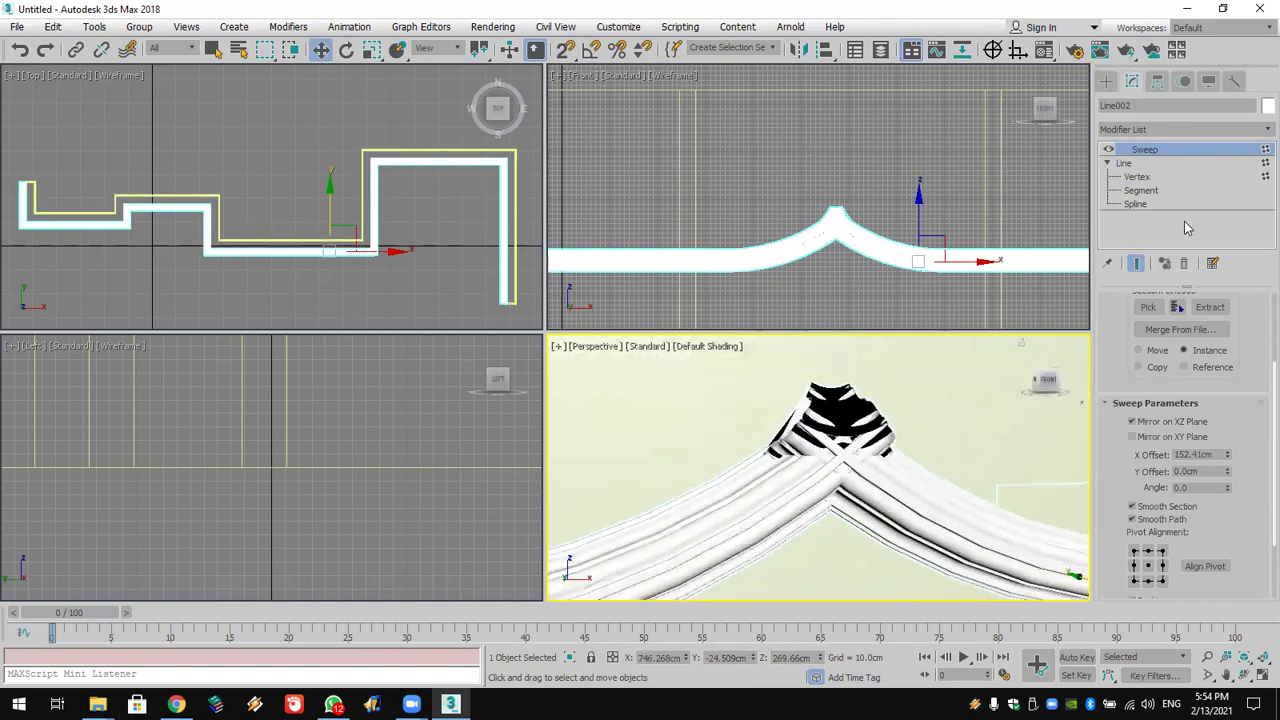
left_click(1148, 178)
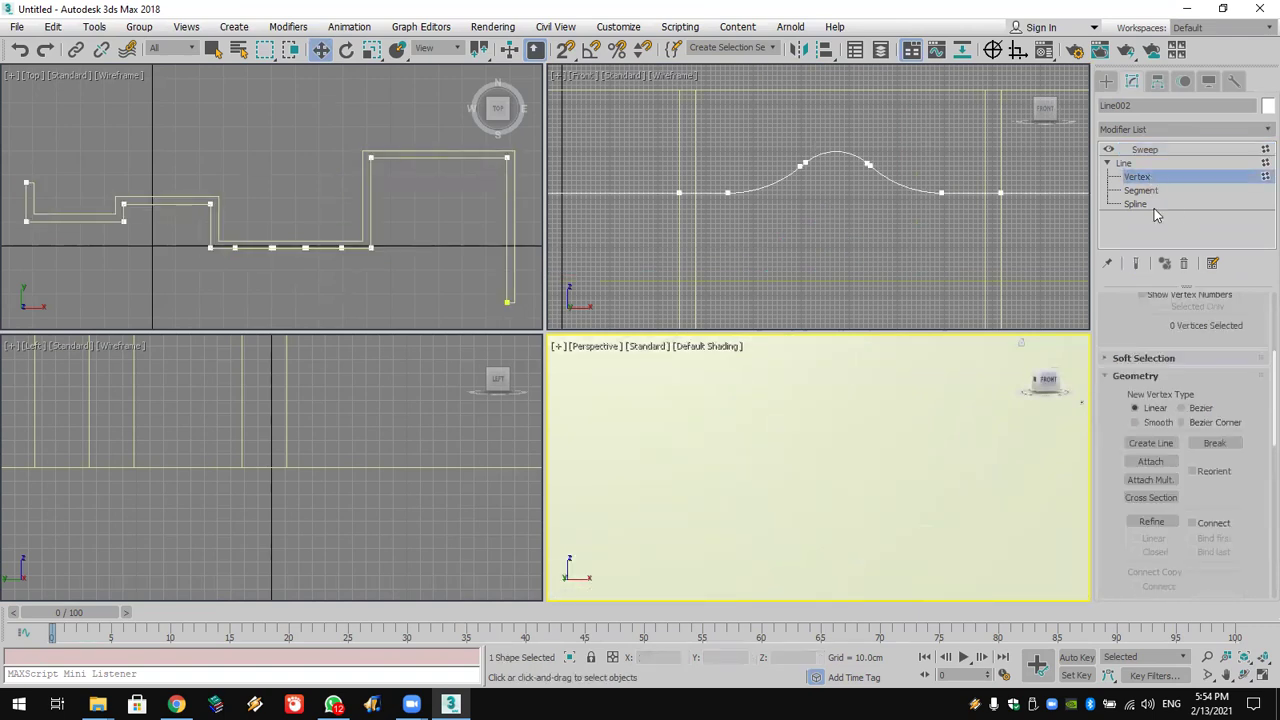
left_click_drag(1138, 328, 1199, 575)
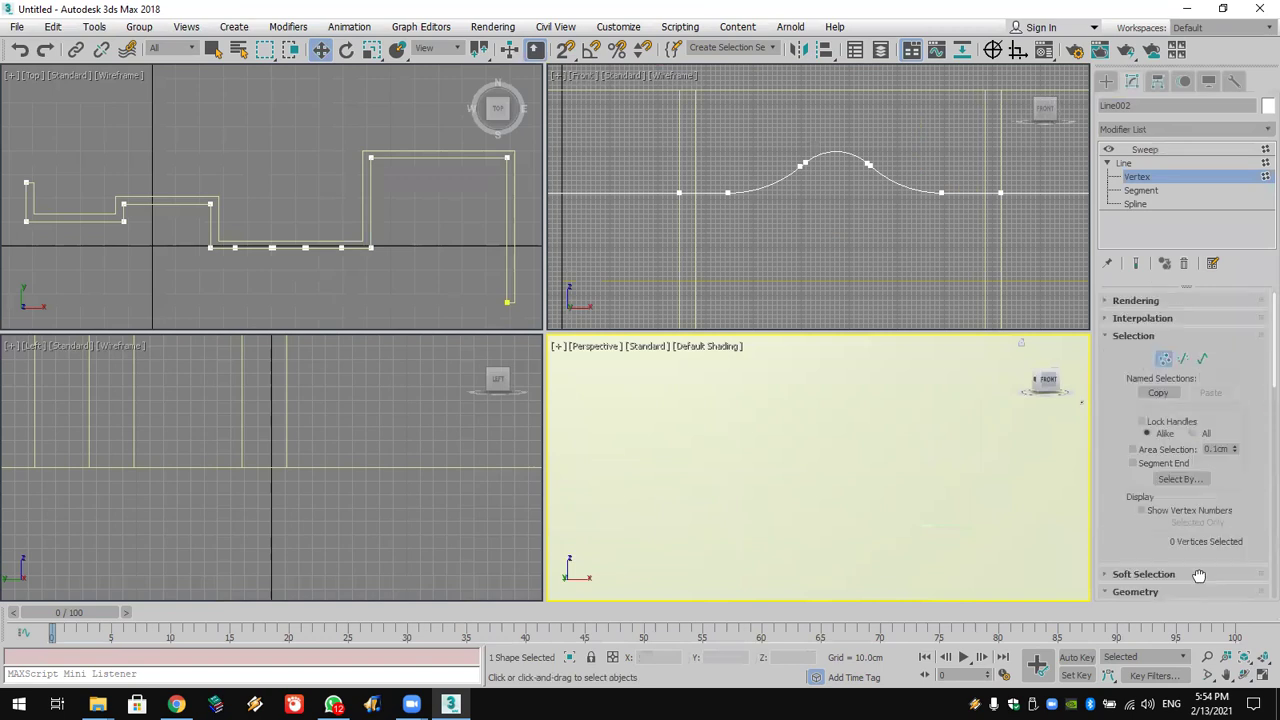
left_click(1162, 319)
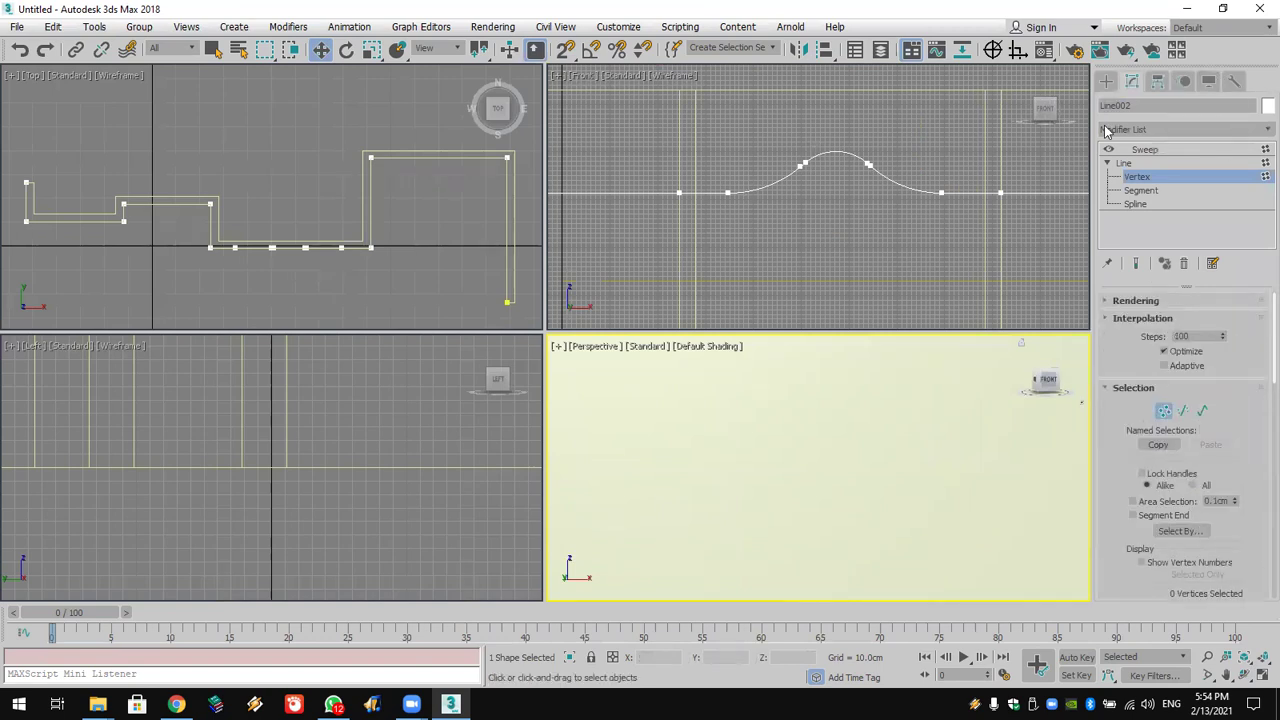
left_click(1157, 149)
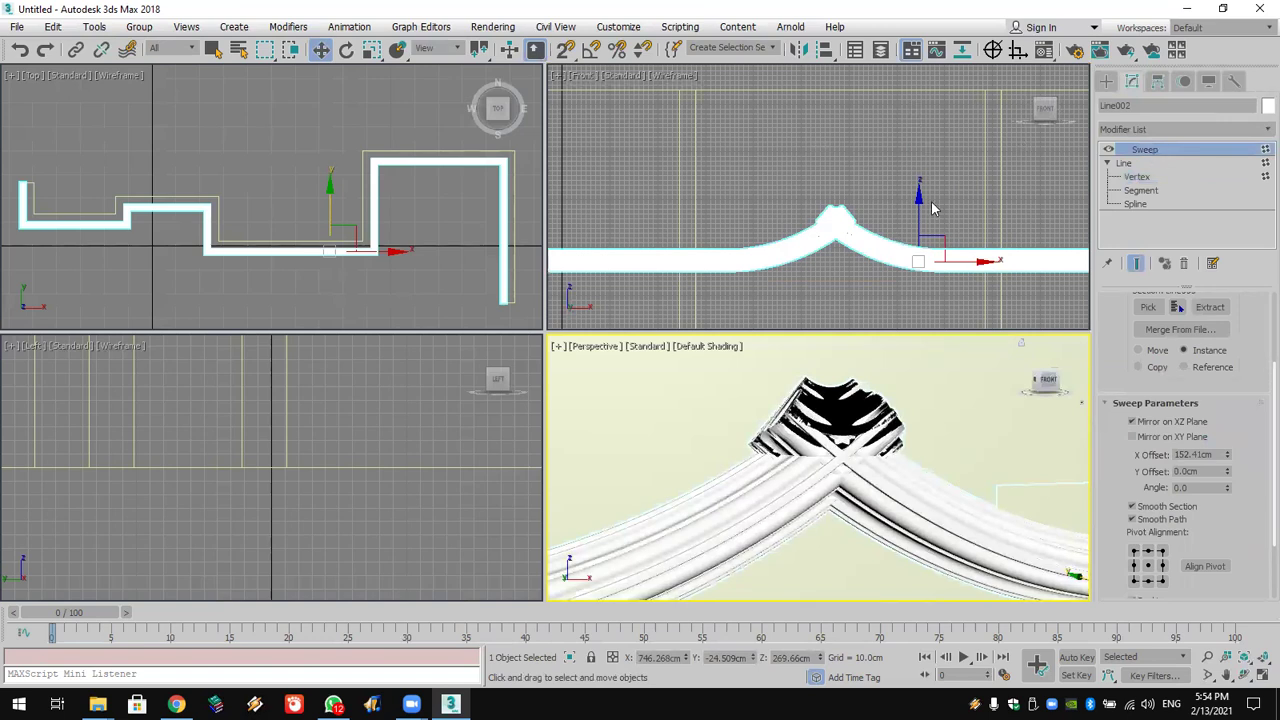
scroll(932, 208, "down", 6)
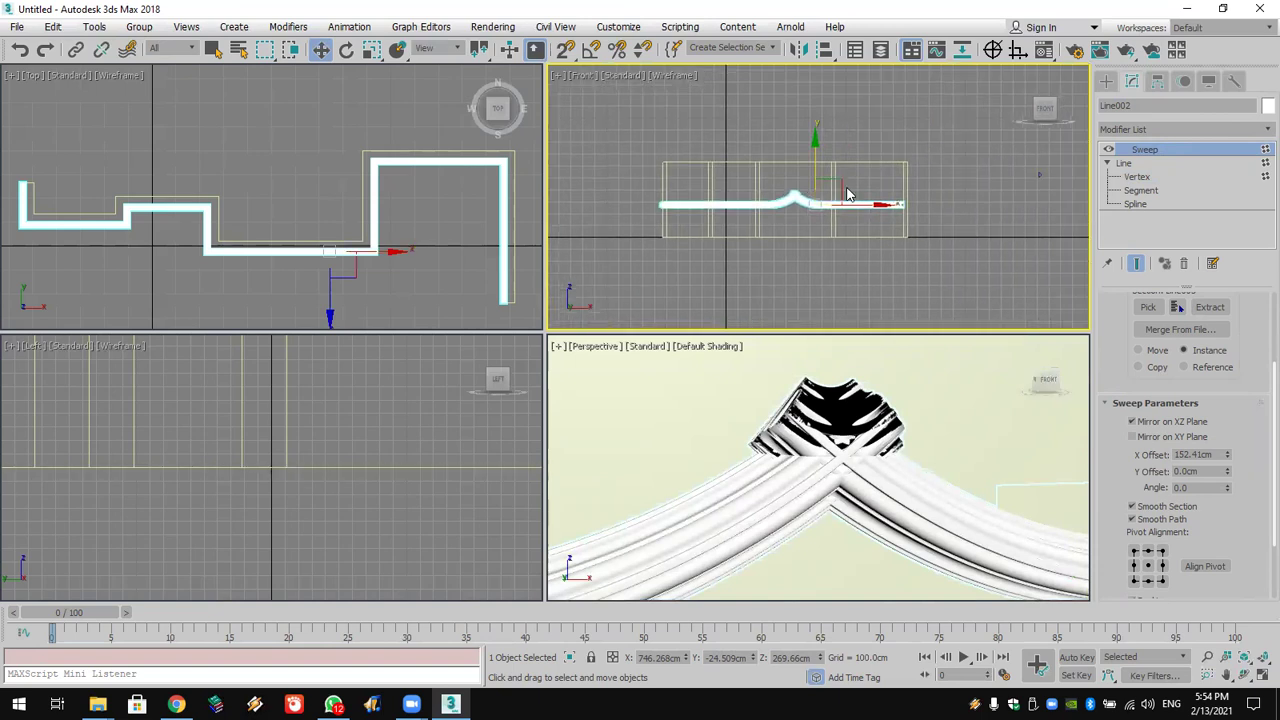
Step: Move only the cornice profile's pivot in the front view to about X 2628 cm and Z 516 cm
left_click(1133, 176)
left_click(1106, 81)
middle_click_drag(1035, 178, 952, 189)
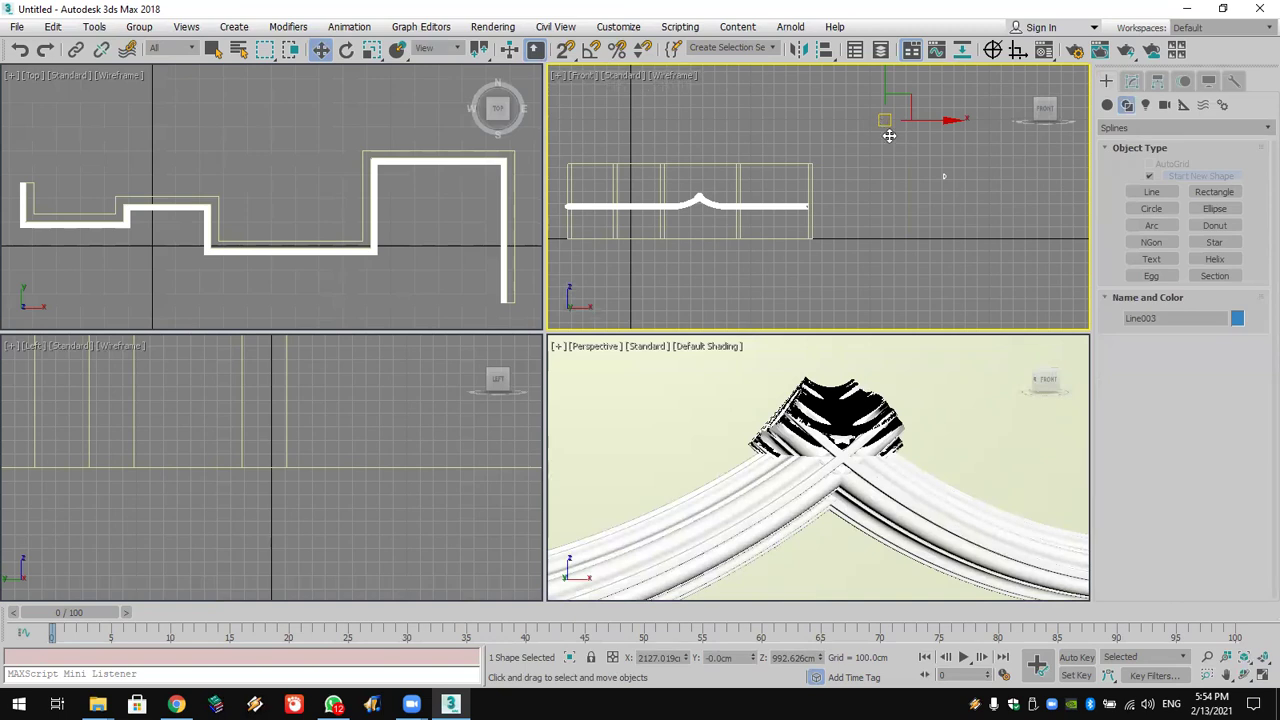
left_click(1157, 81)
left_click(1183, 191)
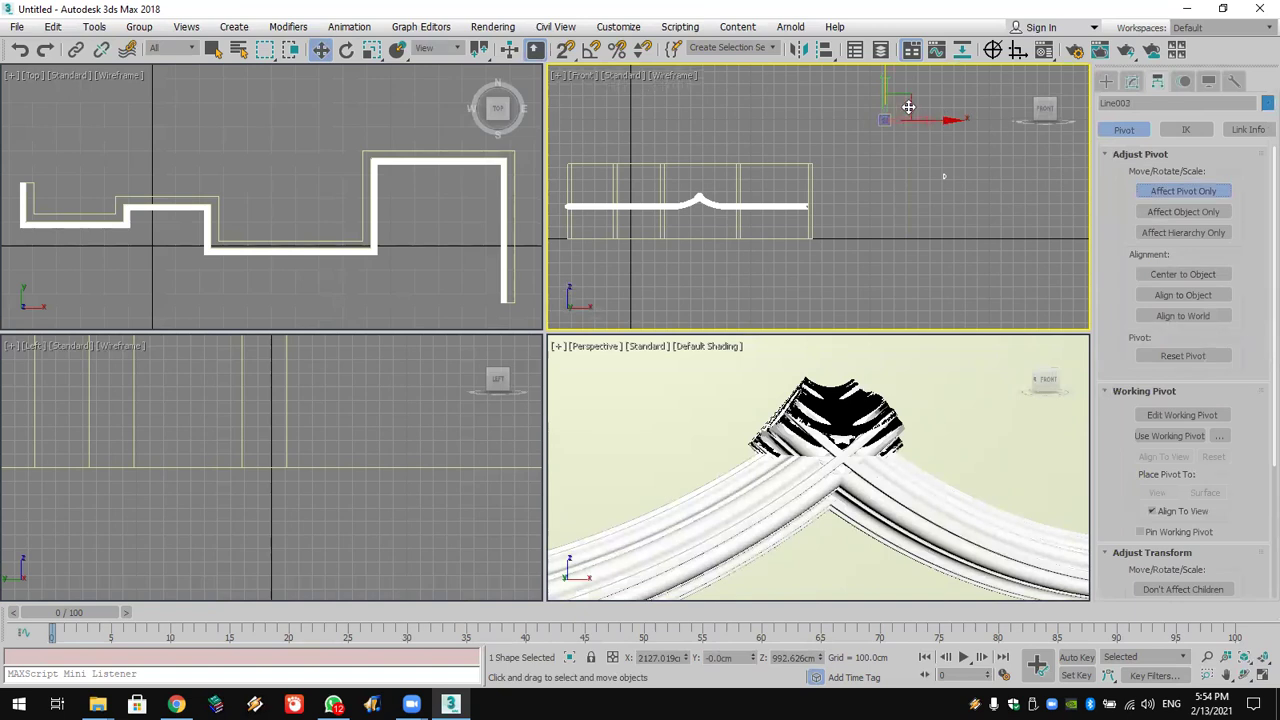
left_click_drag(905, 110, 967, 165)
left_click(1183, 191)
Step: Remove the Sweep modifier from the moulding's path line
middle_click_drag(867, 187, 963, 173)
scroll(963, 173, "up", 2)
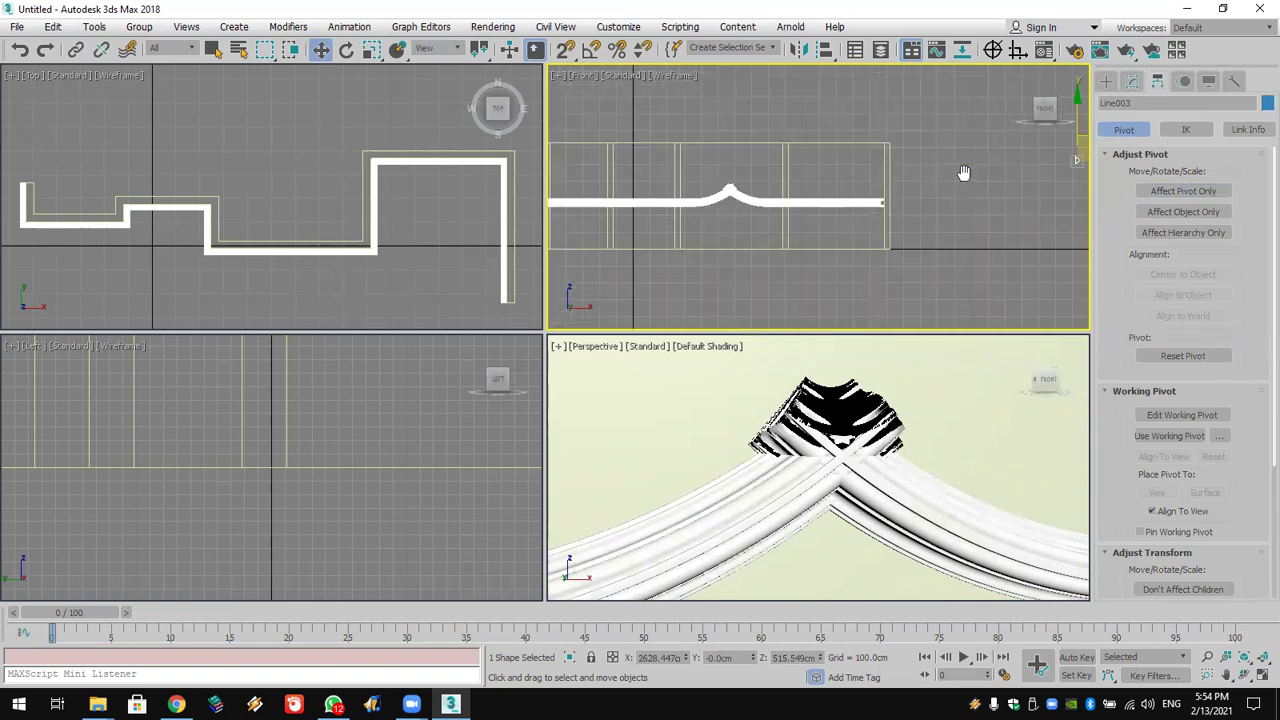
left_click(860, 201)
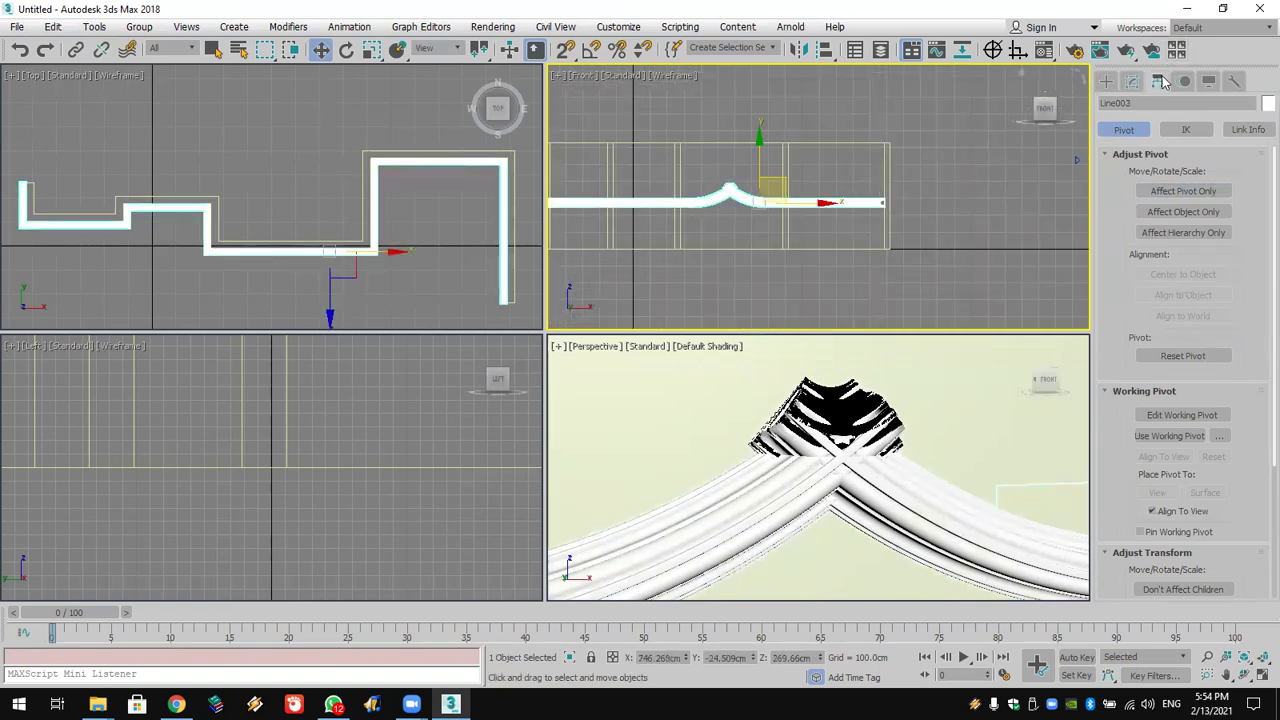
left_click(1131, 81)
scroll(1192, 371, "down", 5)
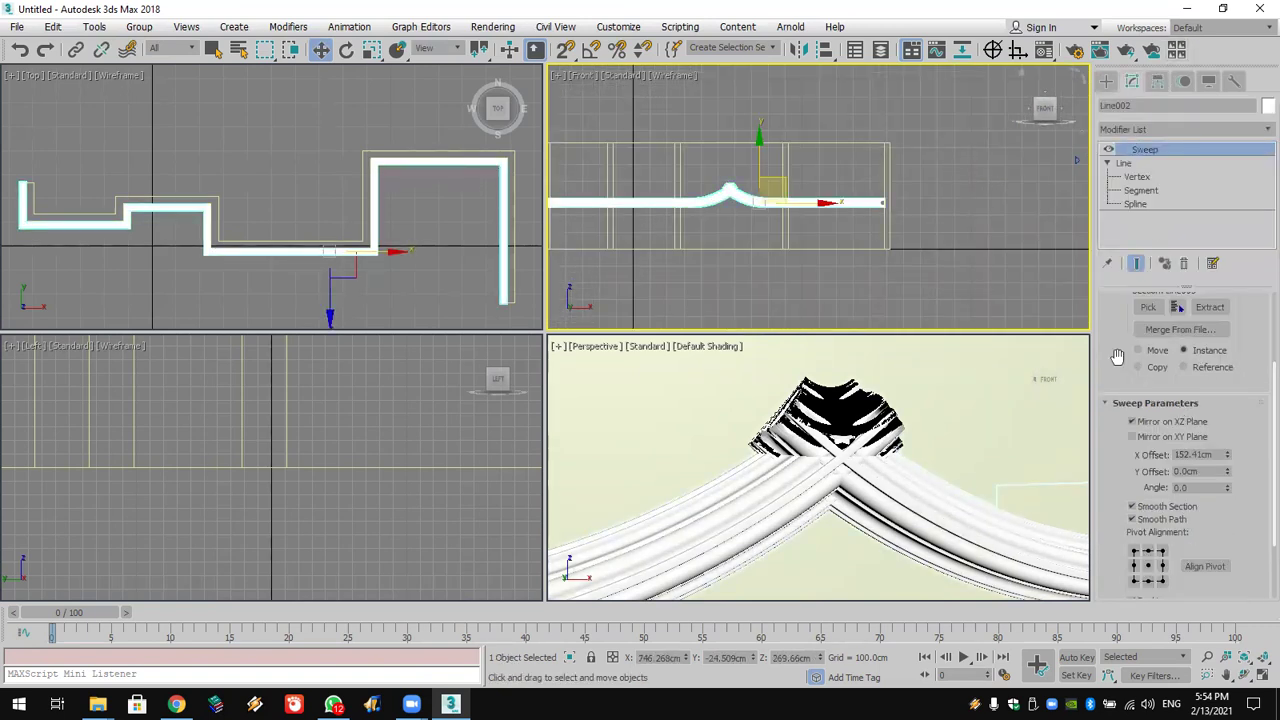
scroll(1147, 520, "up", 3)
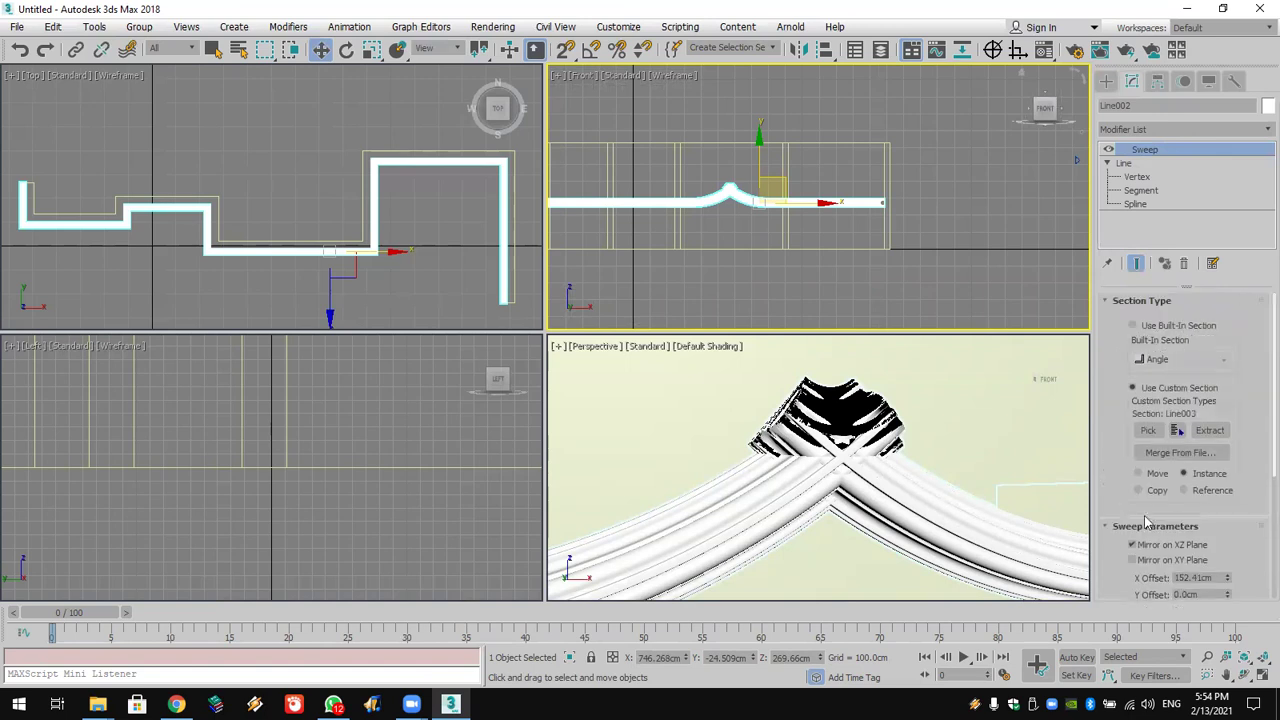
left_click(1186, 264)
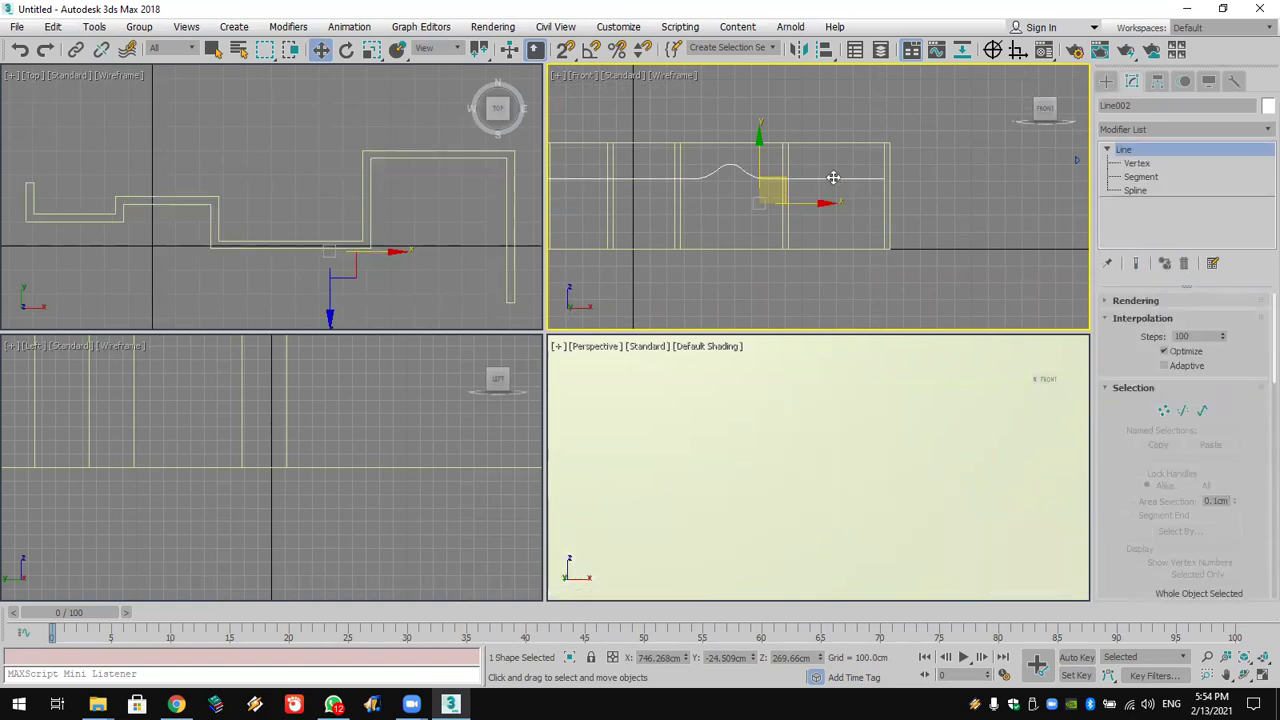
Step: Apply a new Sweep modifier to the path line and set its interpolation steps to 100
left_click(1130, 130)
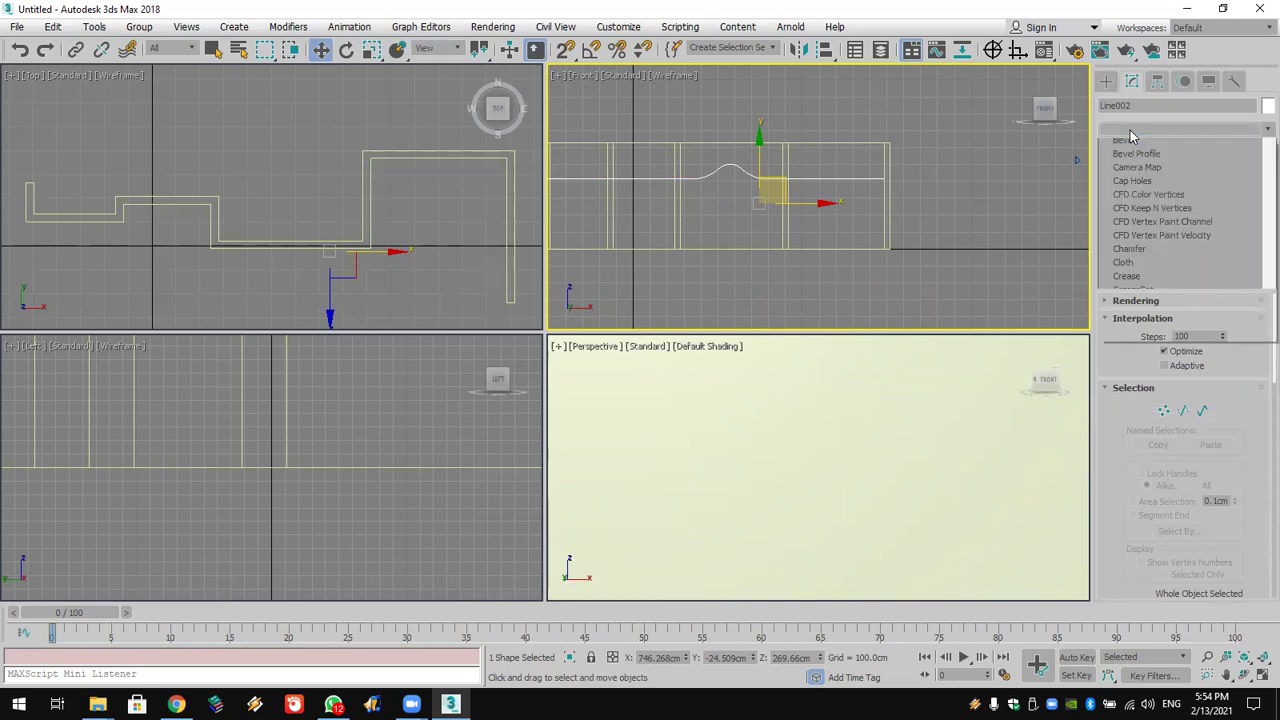
scroll(1130, 127, "down", 5)
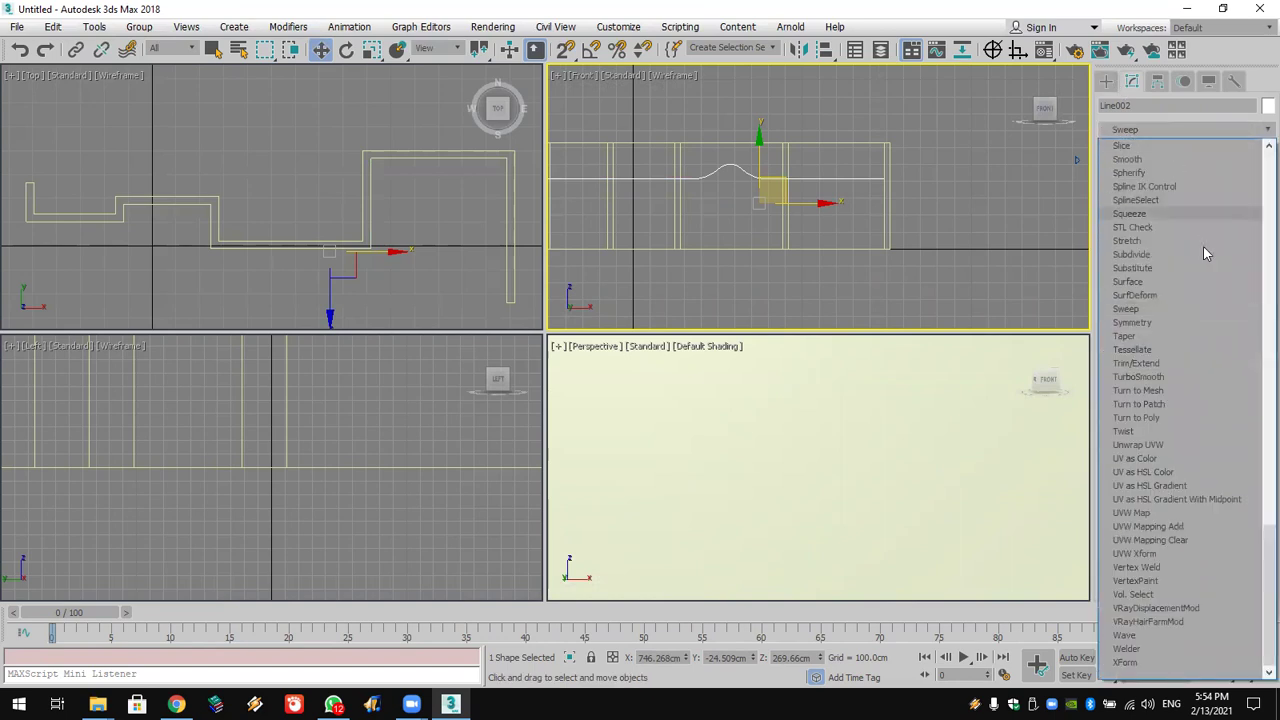
left_click(1180, 309)
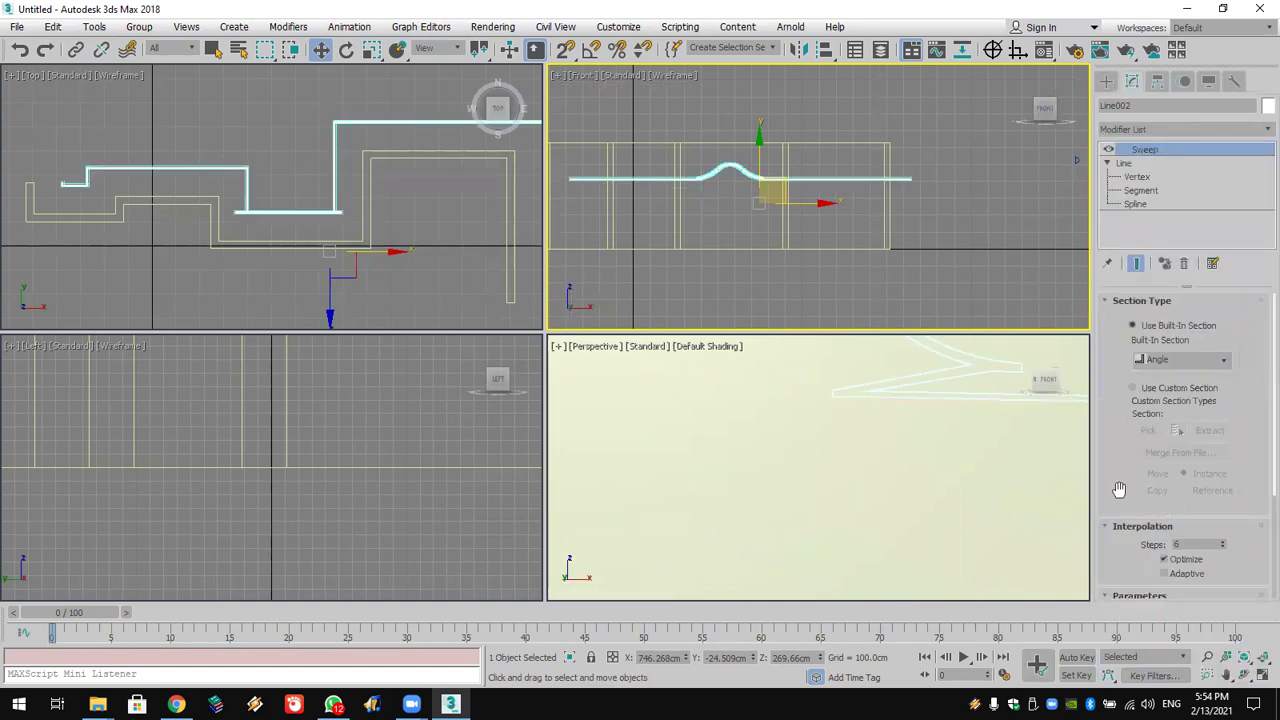
left_click_drag(1123, 486, 1124, 287)
left_click_drag(1221, 386, 1184, 190)
scroll(1145, 318, "up", 4)
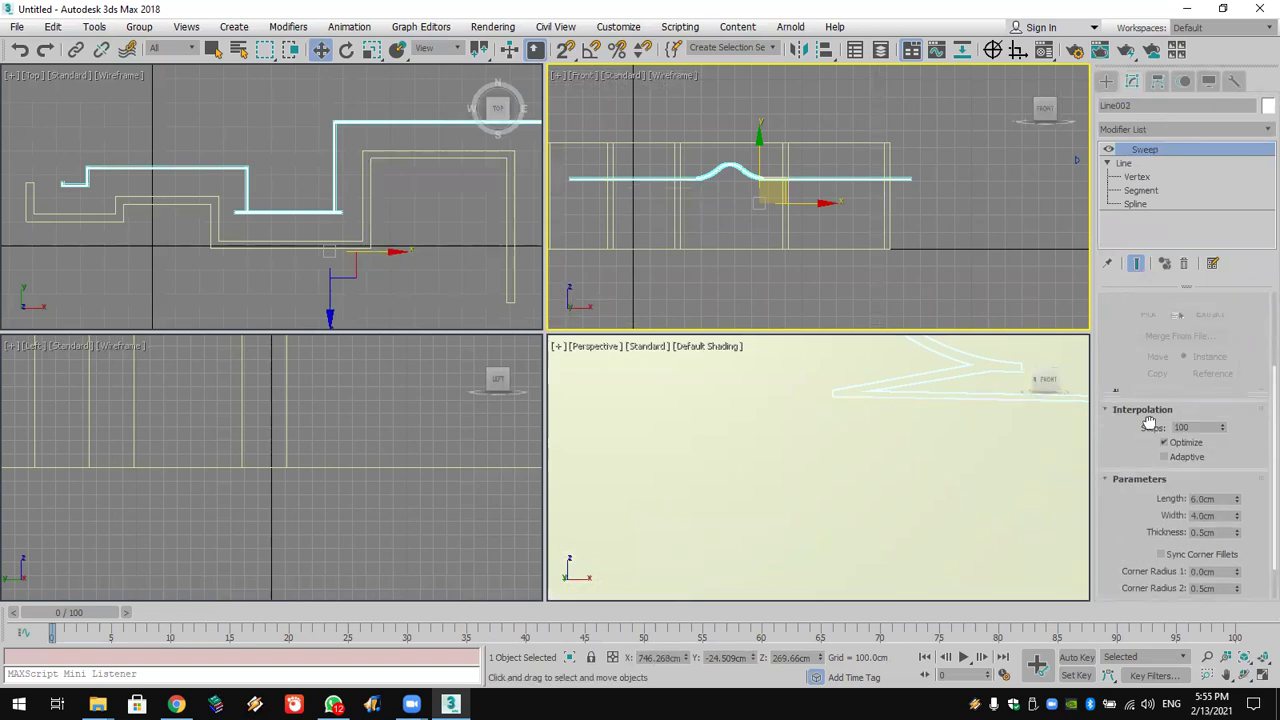
Step: Switch the Sweep to a custom section and pick the cornice profile line as the section
left_click(1133, 388)
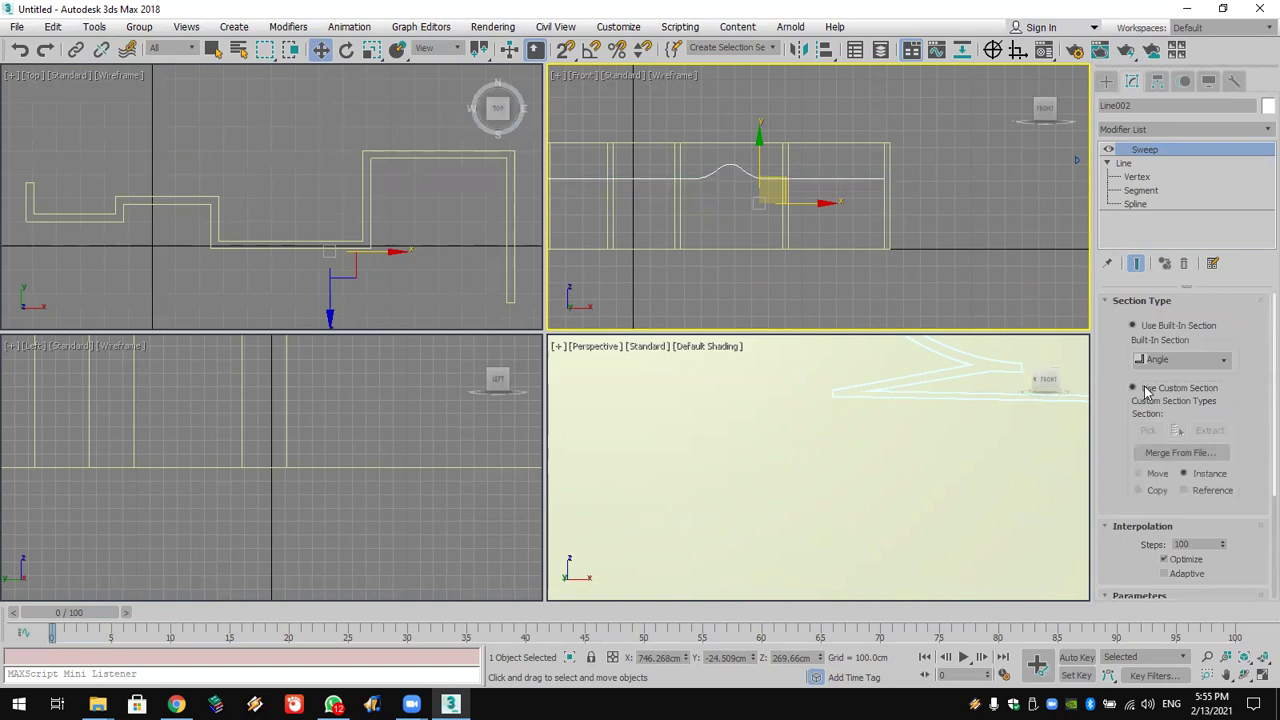
left_click(1148, 430)
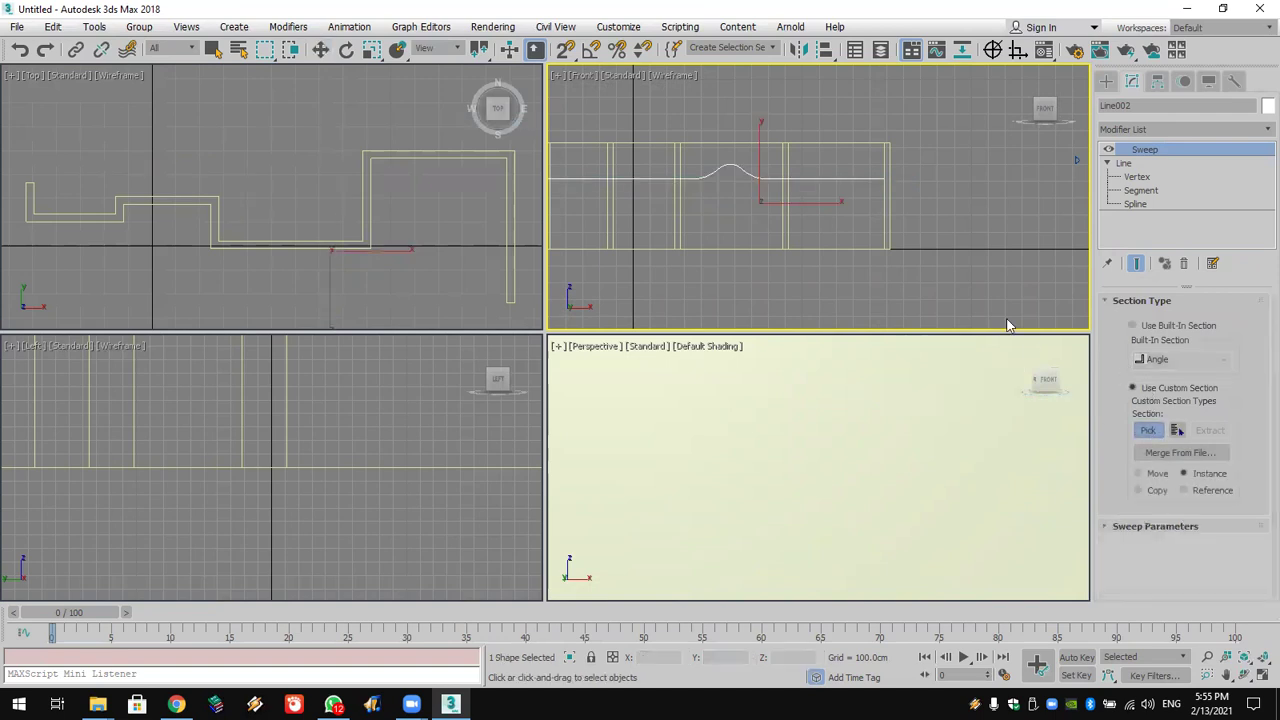
left_click(1076, 159)
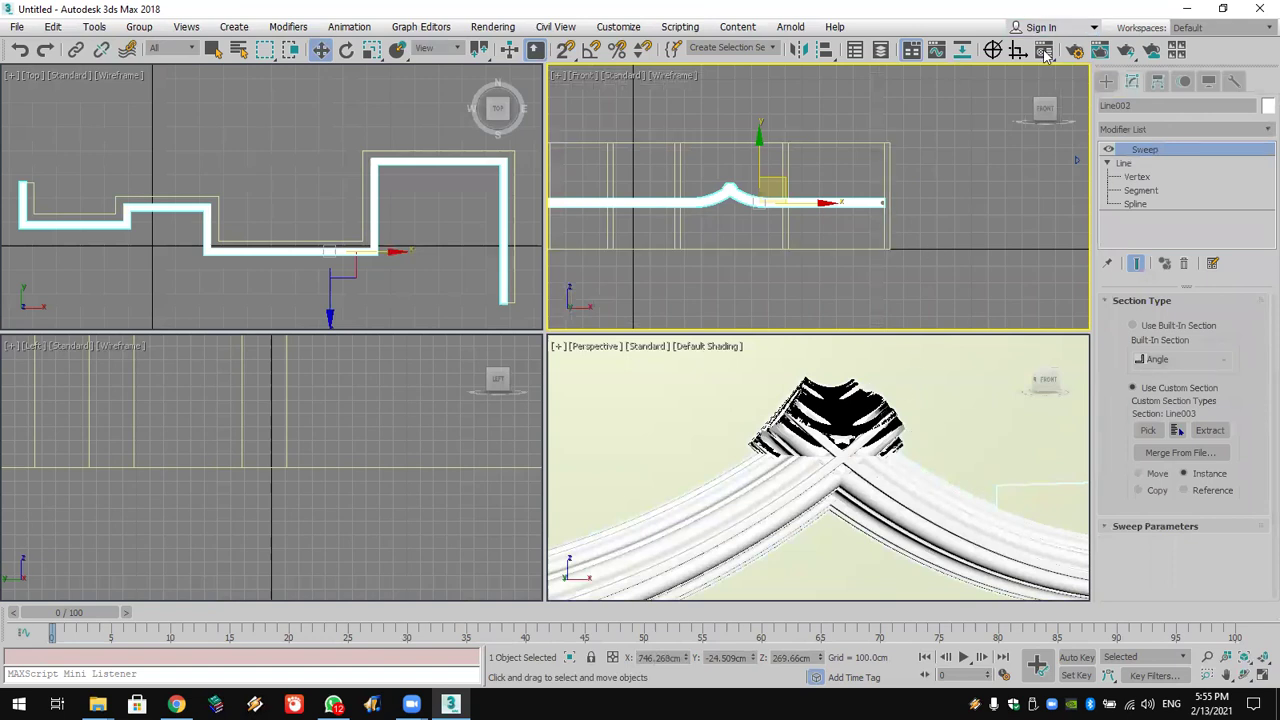
Step: Select the cornice profile line in the front view and open its vertices for editing
left_click(1106, 81)
middle_click_drag(1021, 176, 835, 183)
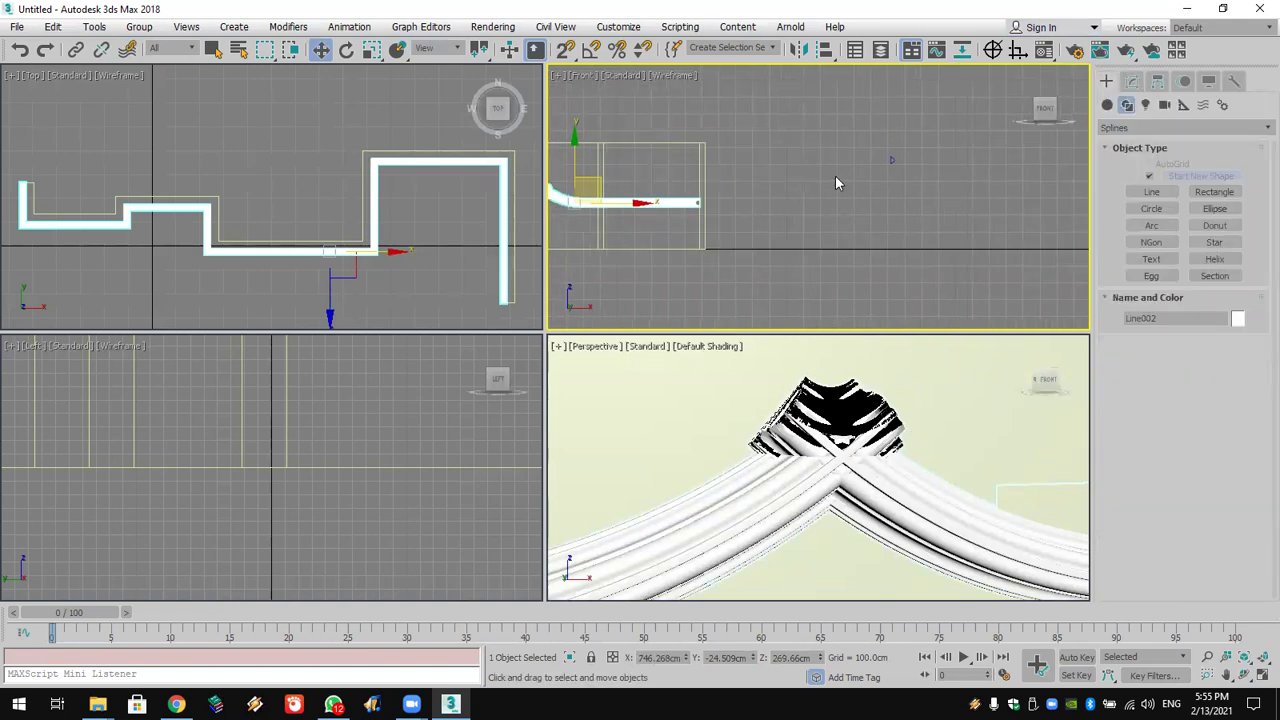
left_click(892, 165)
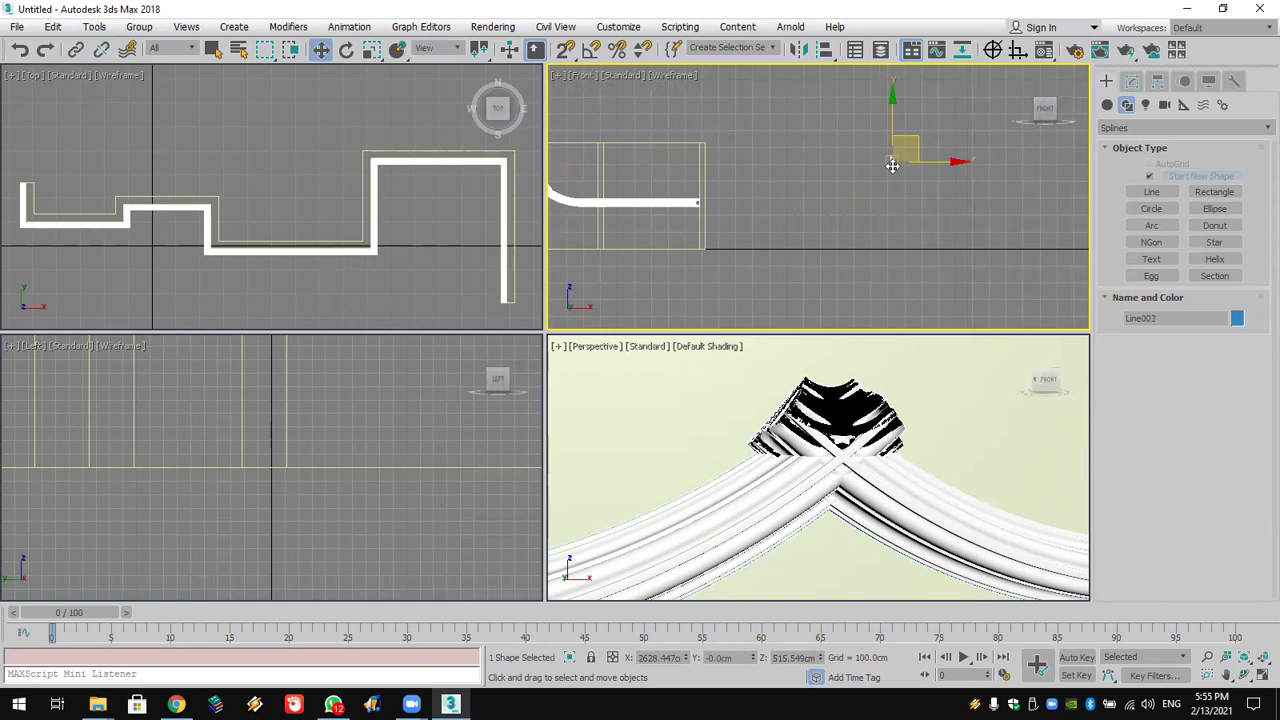
scroll(892, 165, "up", 8)
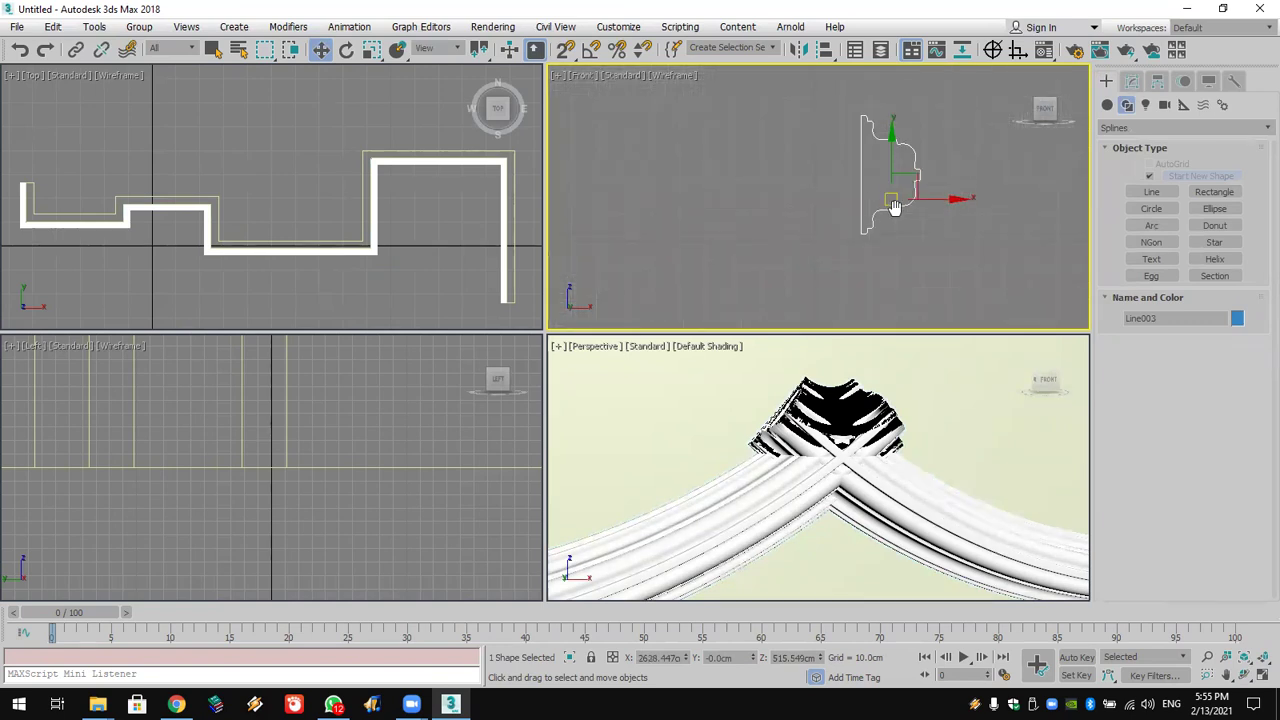
left_click(1130, 81)
left_click(1136, 163)
scroll(900, 170, "up", 3)
middle_click_drag(960, 150, 922, 154)
left_click_drag(949, 90, 770, 162)
left_click(771, 204)
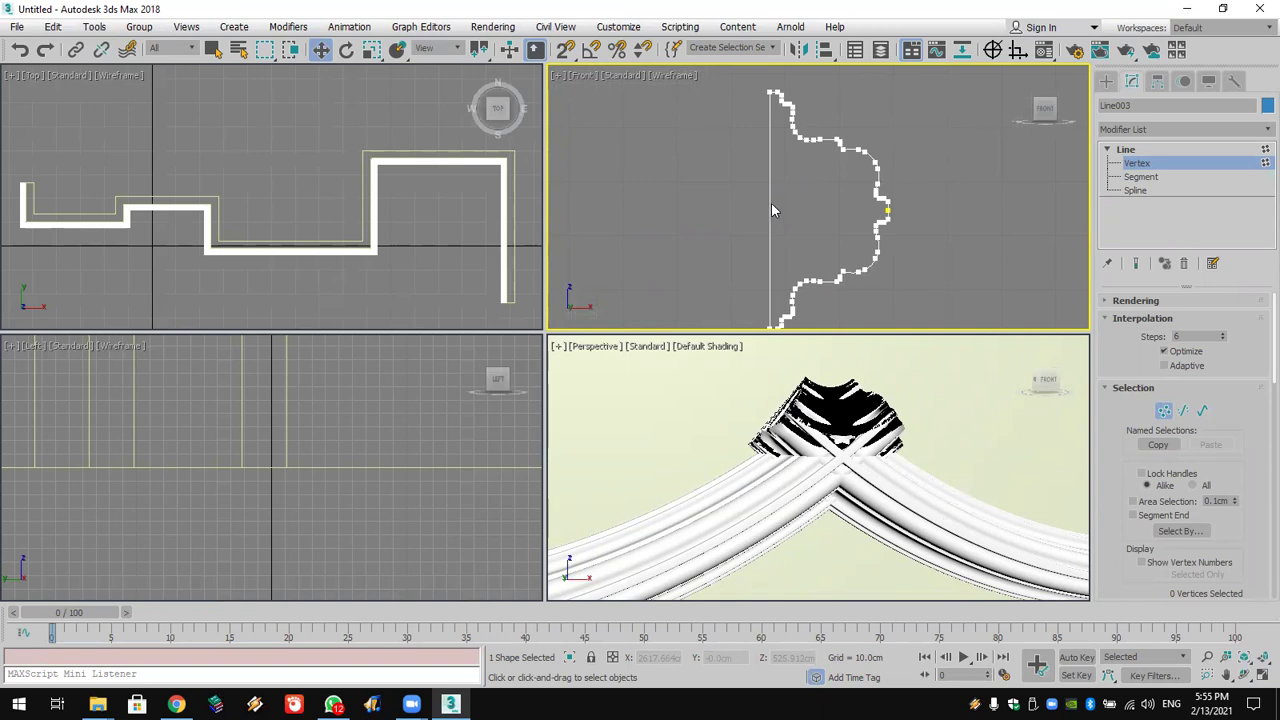
Step: Refine the cornice profile by inserting a vertex midway along its straight back edge
left_click(1135, 190)
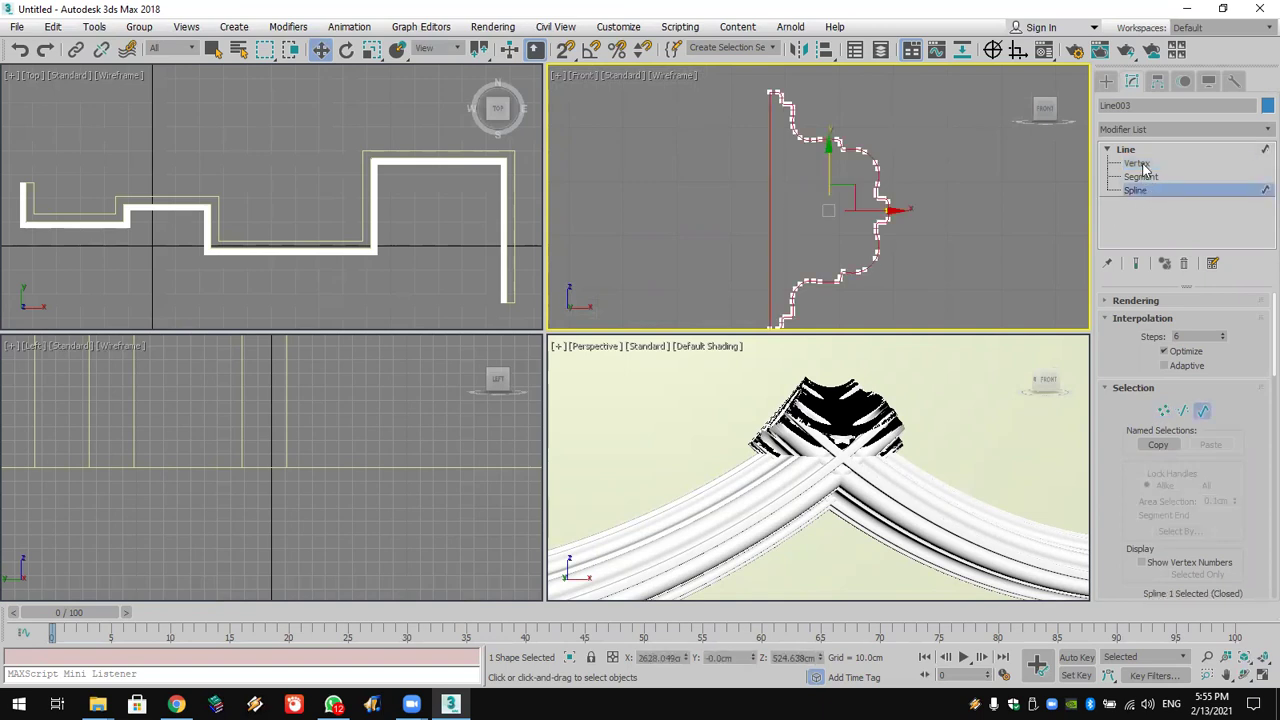
left_click(1137, 163)
scroll(1117, 471, "down", 6)
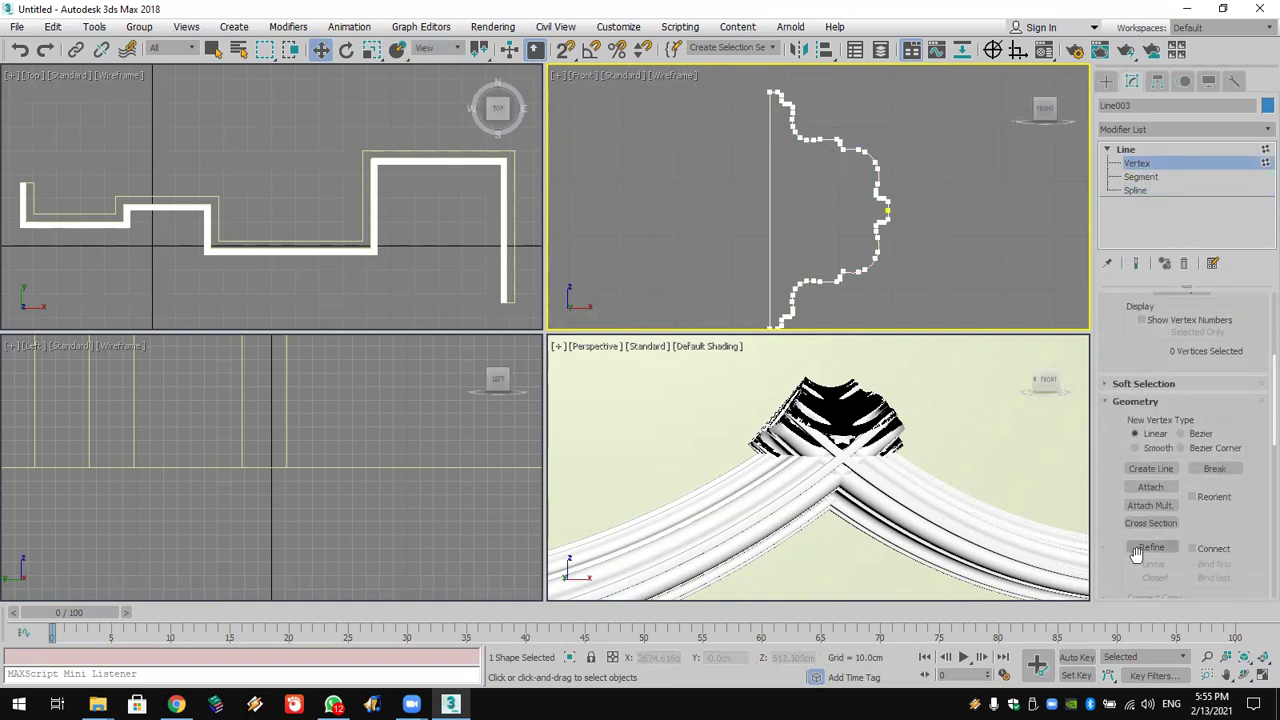
left_click(1150, 452)
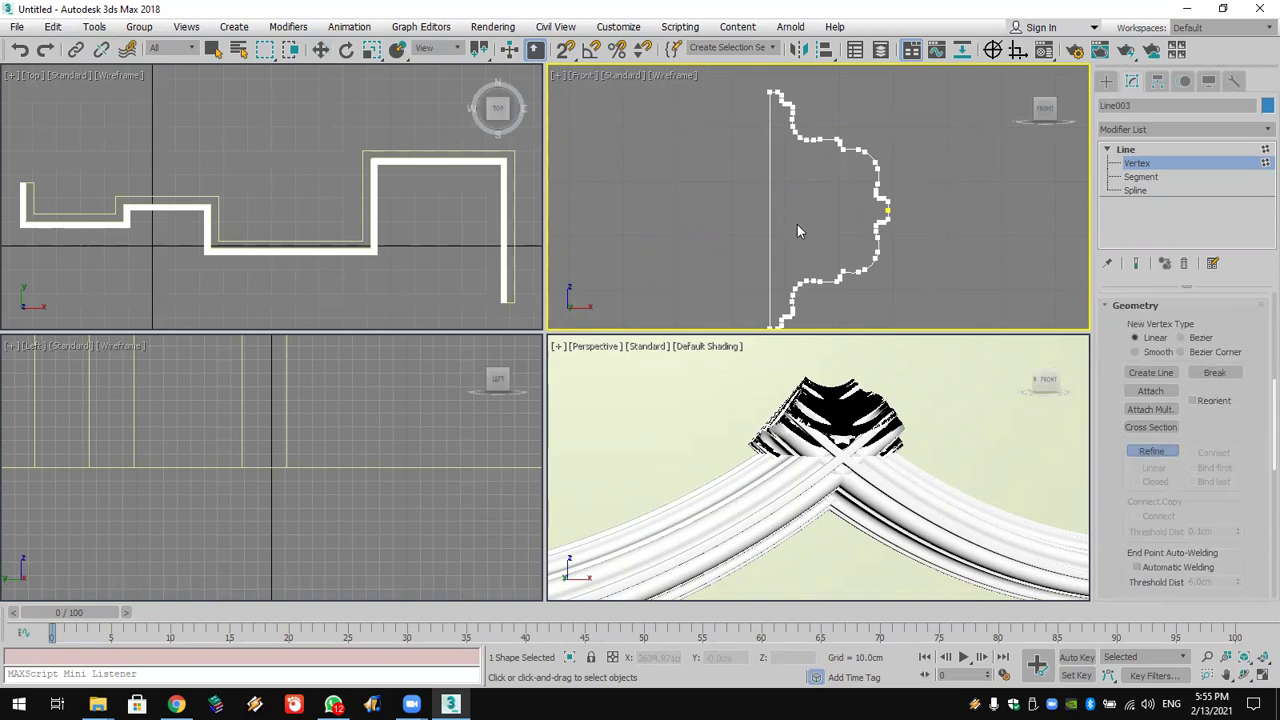
left_click(769, 210)
Step: Delete all the segments of the cornice profile above the new mid-height vertex
left_click(1145, 177)
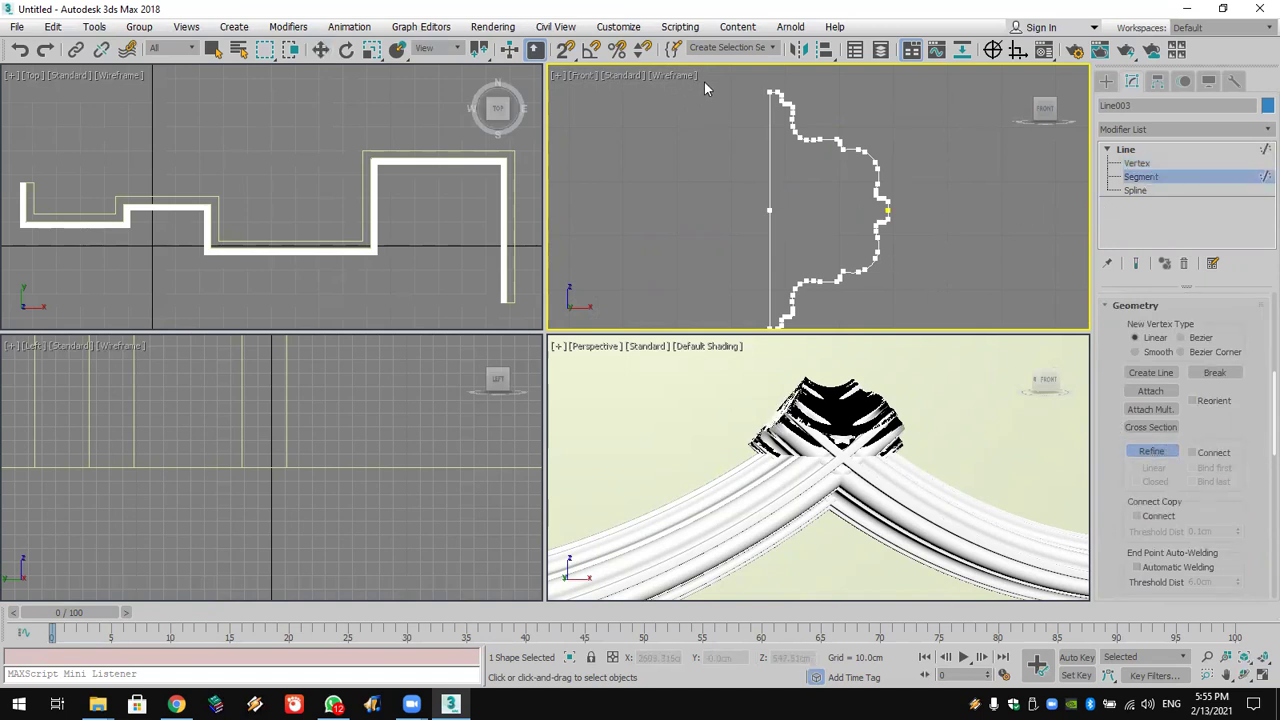
key("w")
left_click_drag(687, 210, 687, 210)
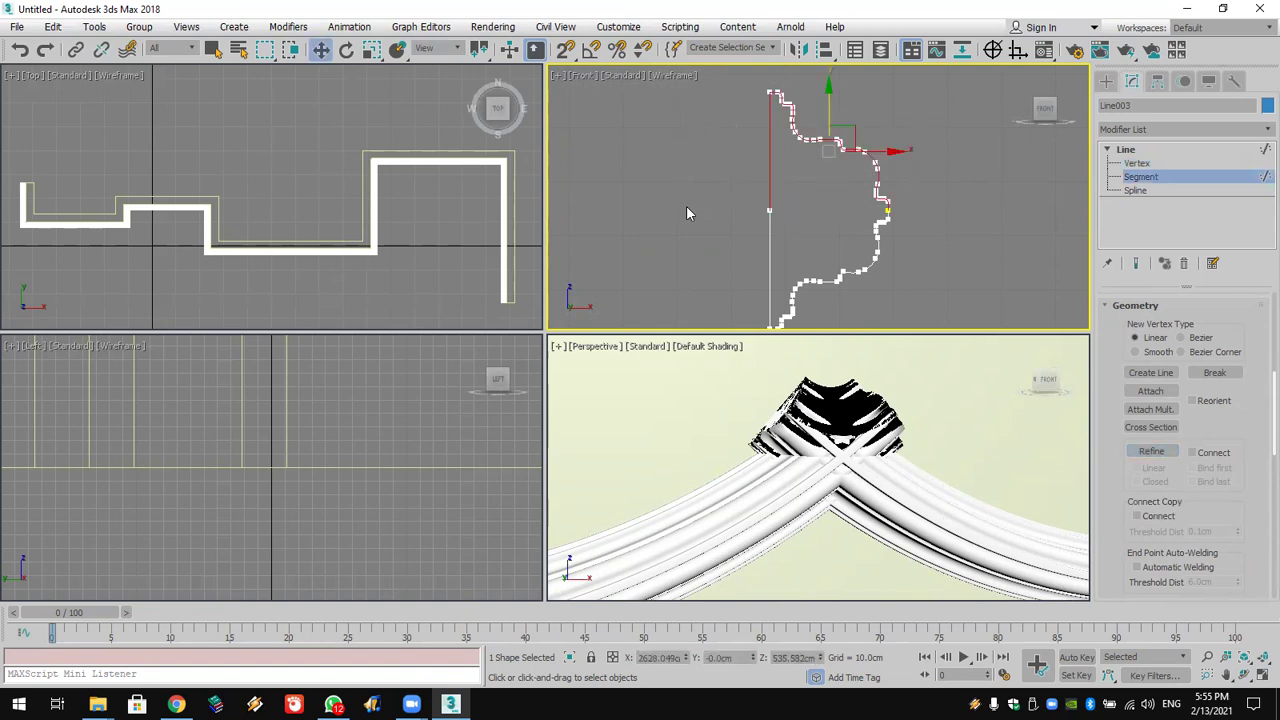
key("Delete")
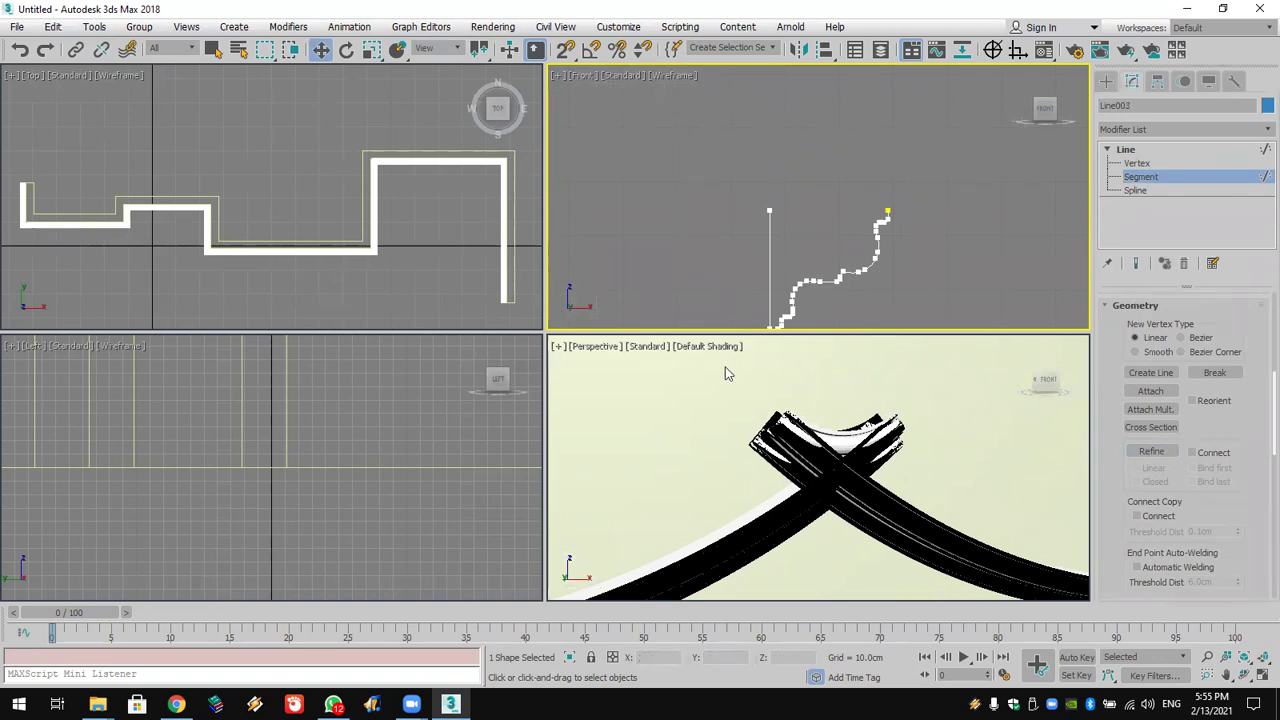
Step: Close the remaining half profile with a snapped horizontal line between its two open ends, welding the vertices
left_click(1151, 372)
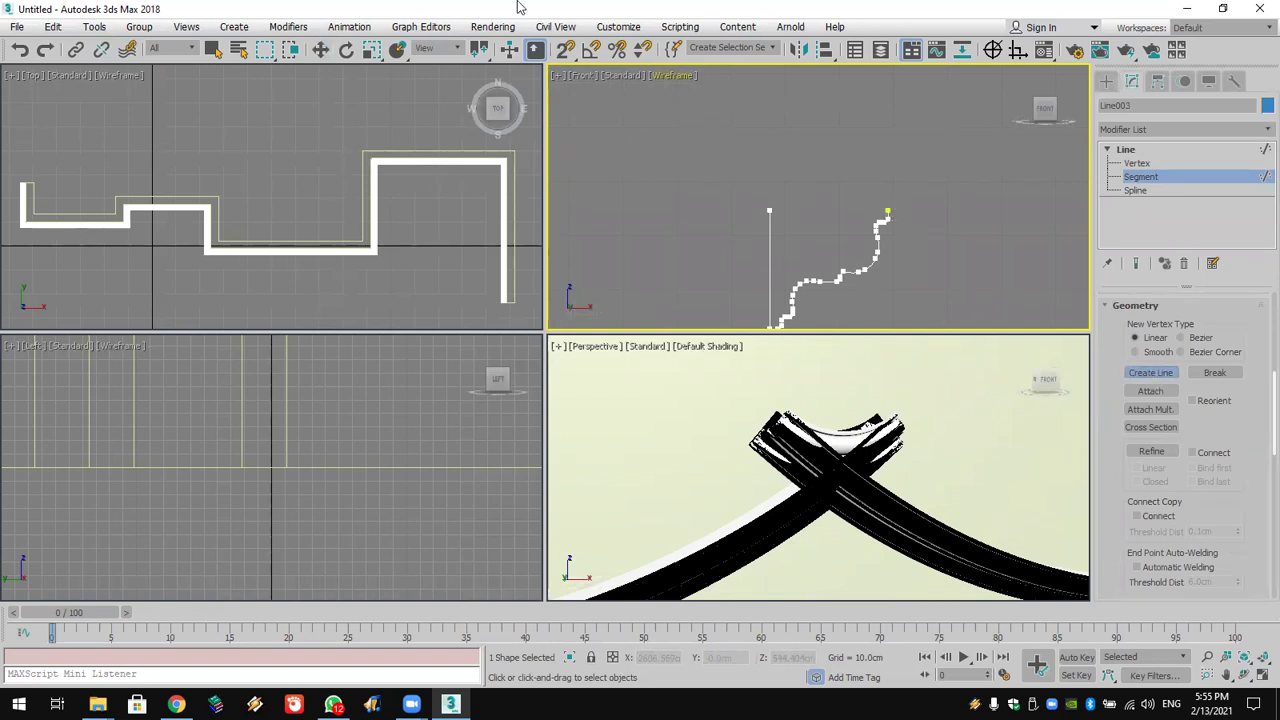
left_click(567, 50)
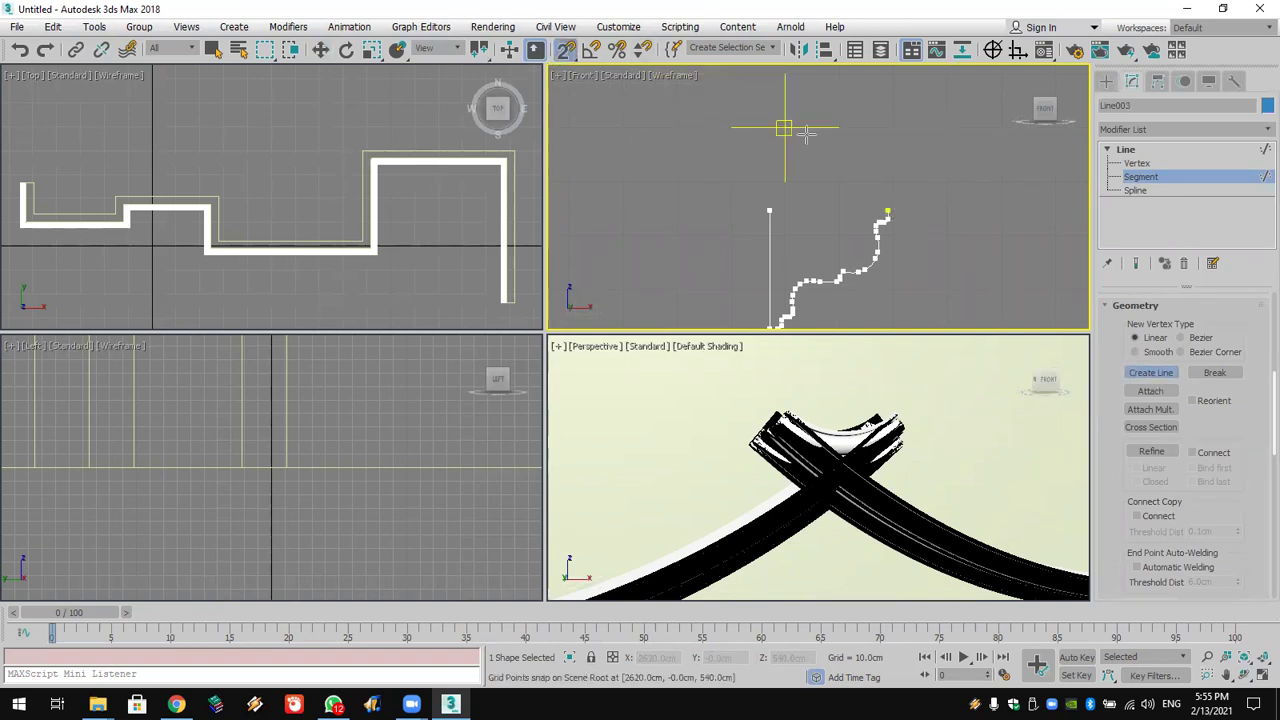
left_click(887, 212)
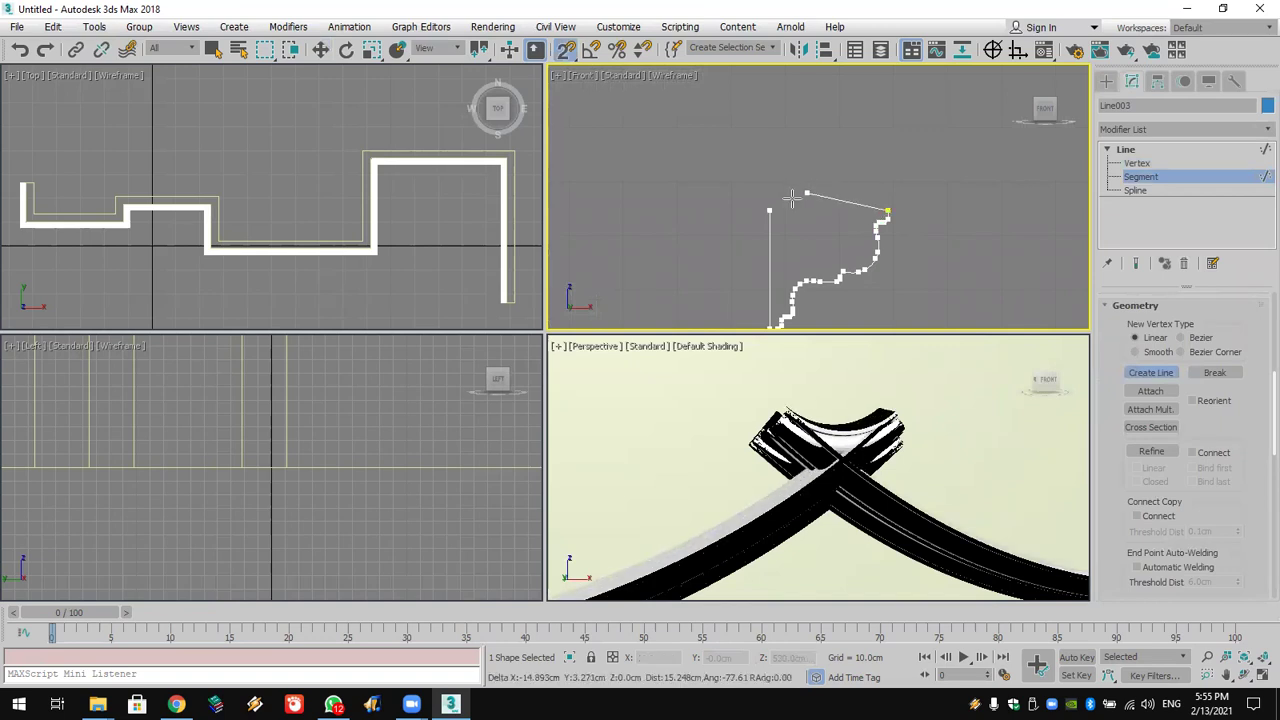
left_click(769, 212)
left_click(613, 401)
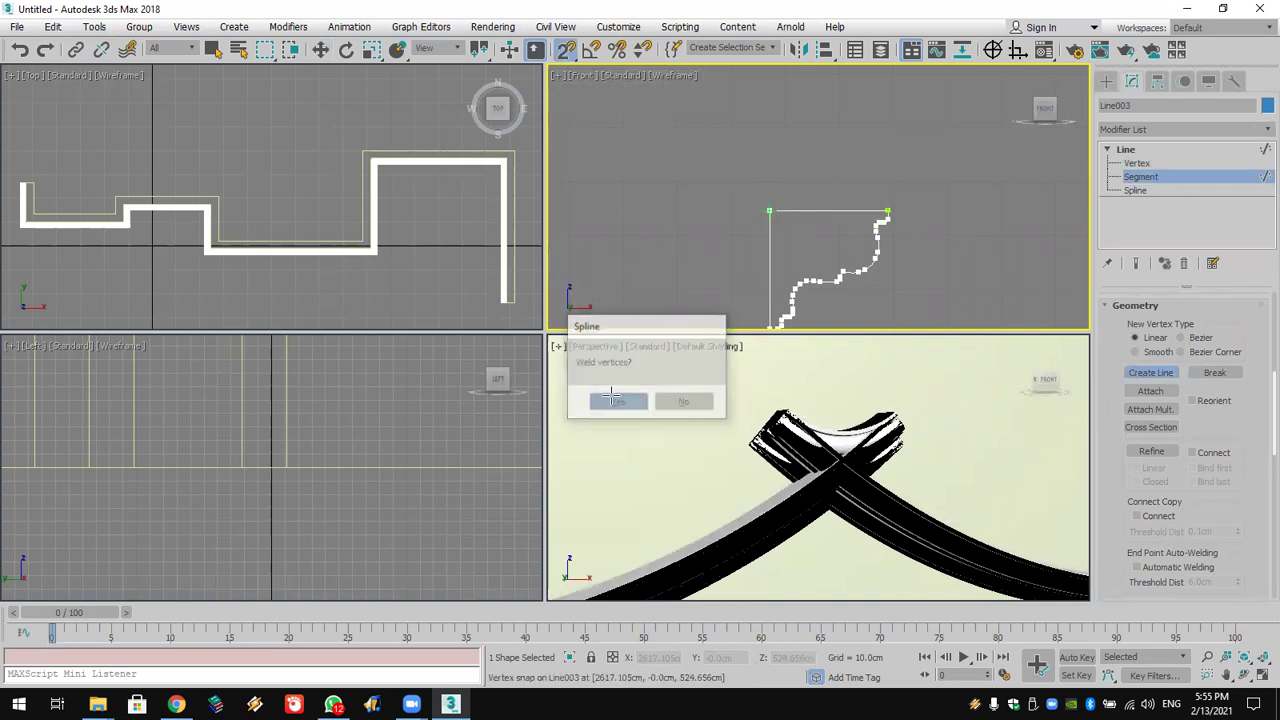
left_click(1140, 163)
left_click(1140, 190)
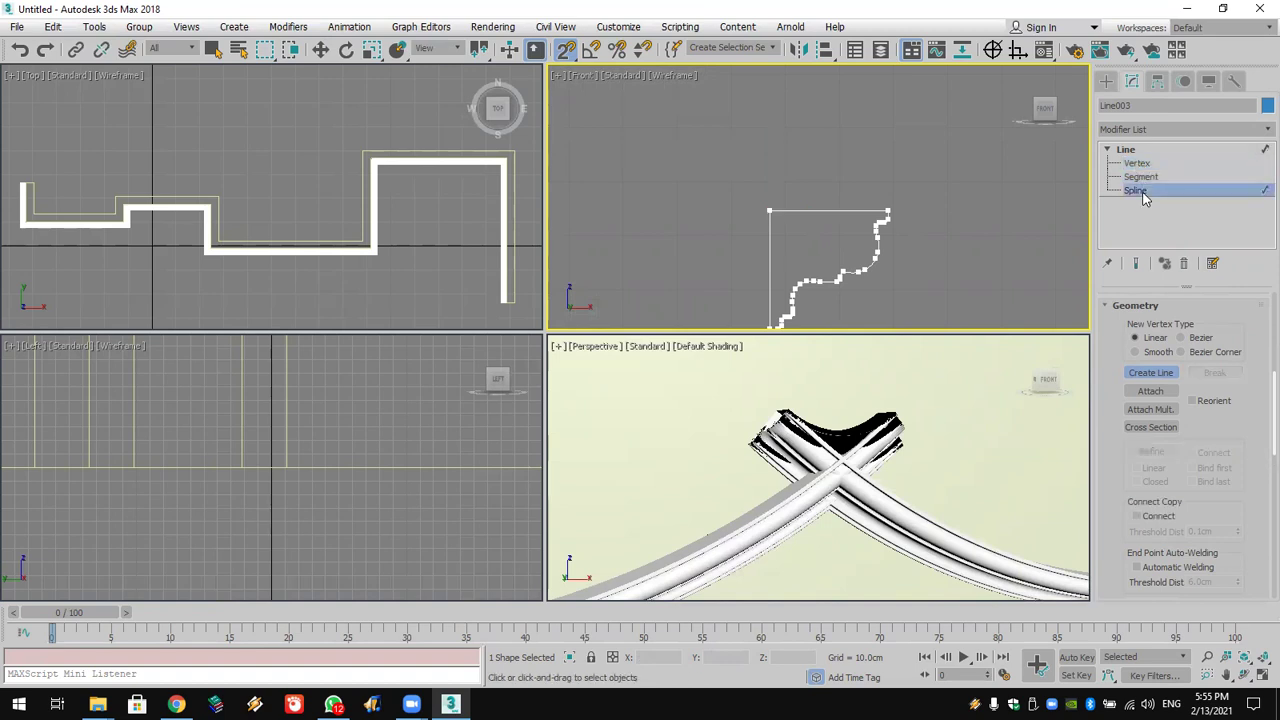
Step: Delete the cornice profile line and the swept moulding from the scene
left_click(1106, 80)
left_click_drag(841, 269, 858, 237)
key("Delete")
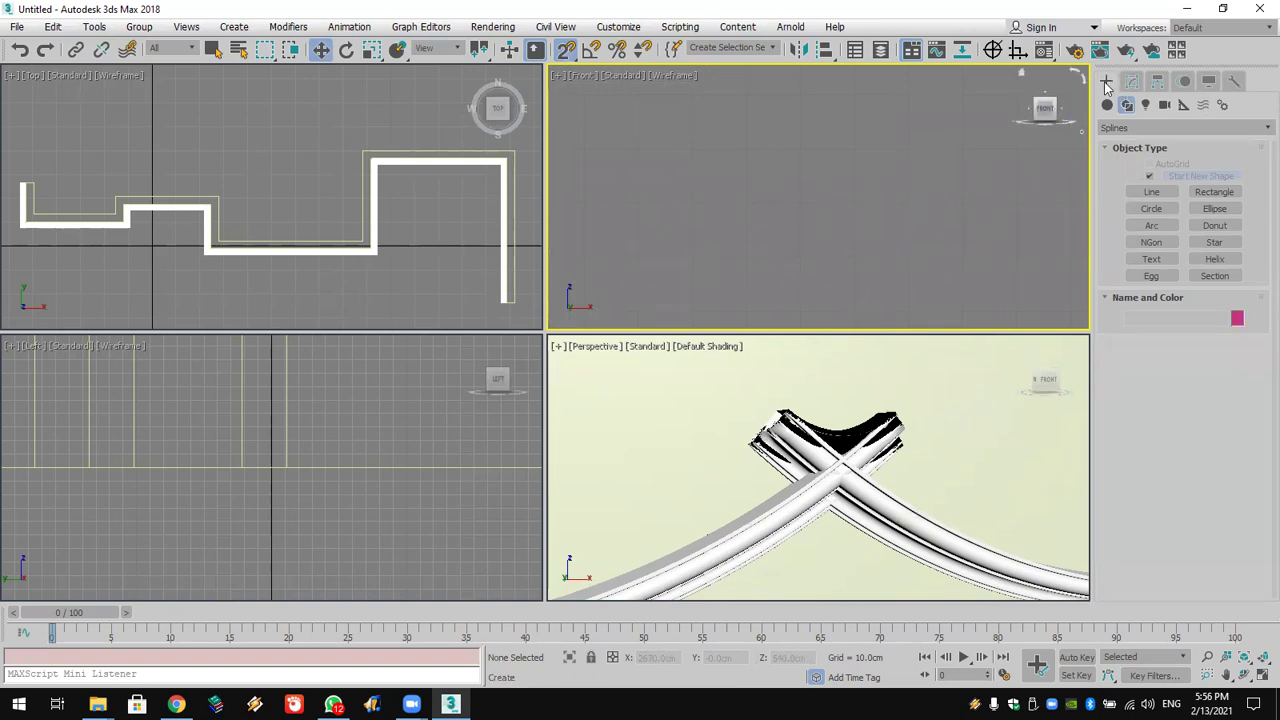
left_click(857, 466)
key("Delete")
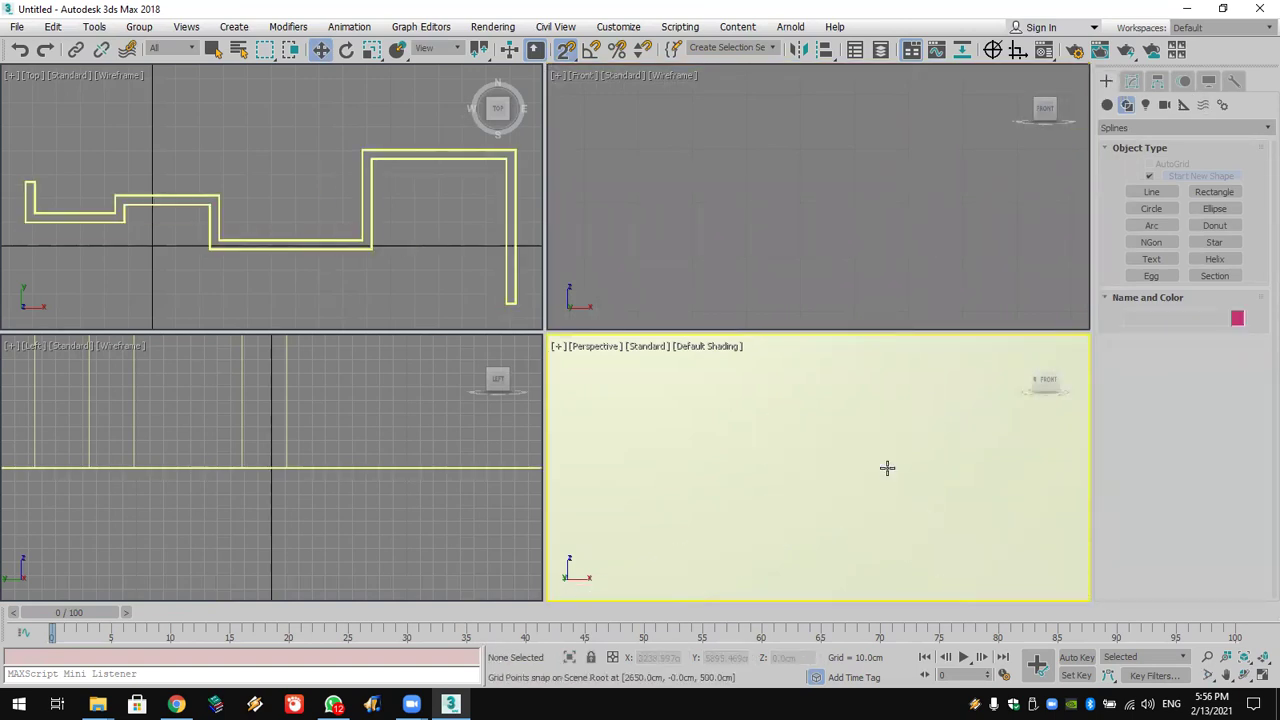
Step: Draw a new open line in the top view, snapped to every corner along the front face of the stepped wall
scroll(385, 242, "down", 5)
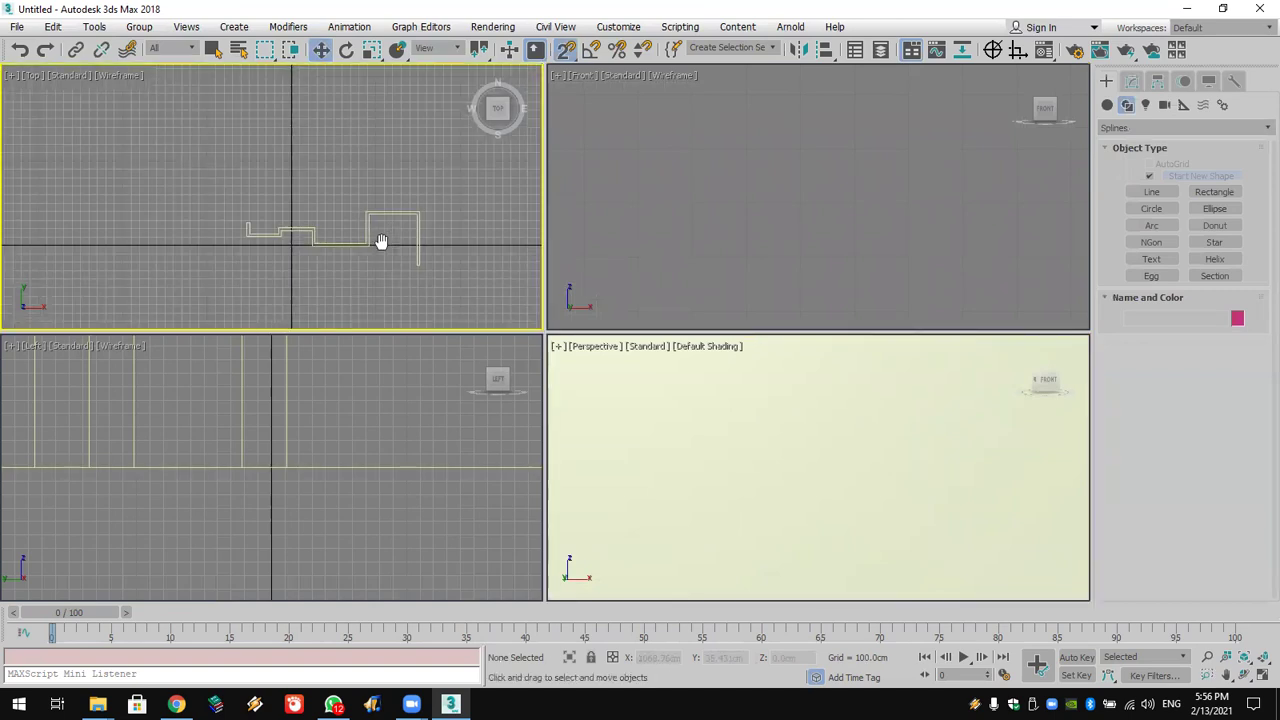
left_click(723, 411)
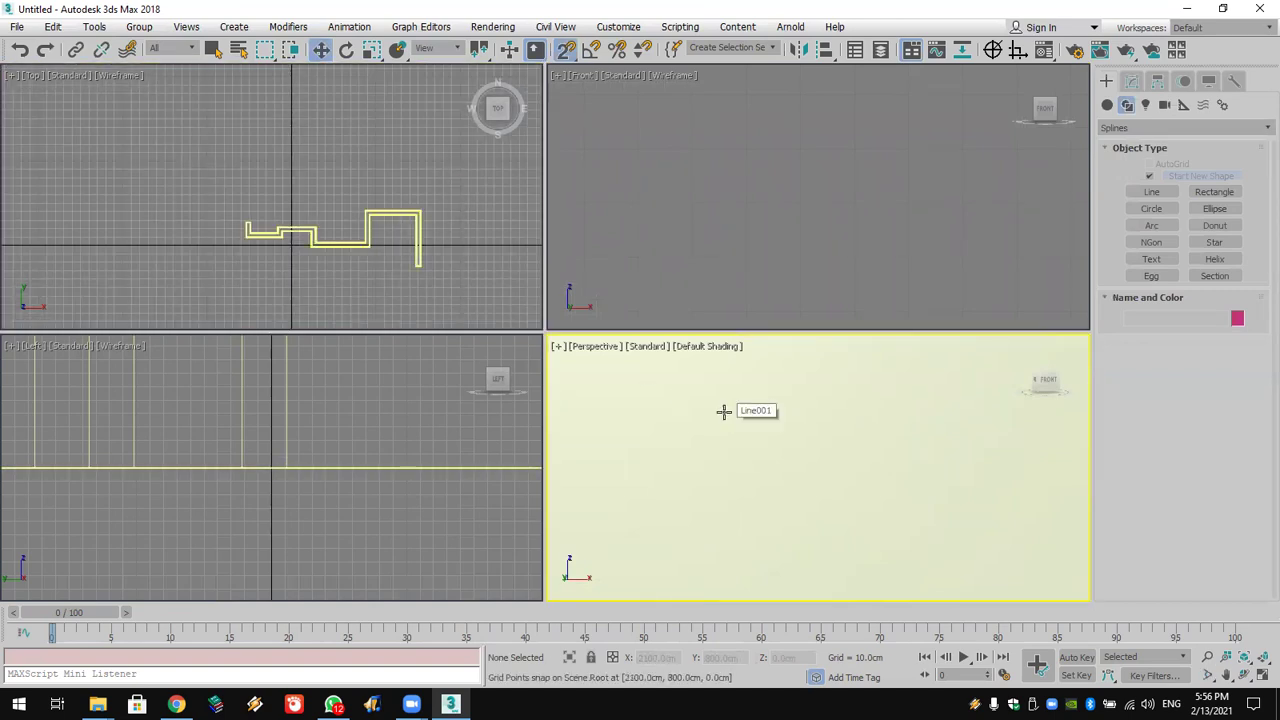
scroll(354, 237, "up", 5)
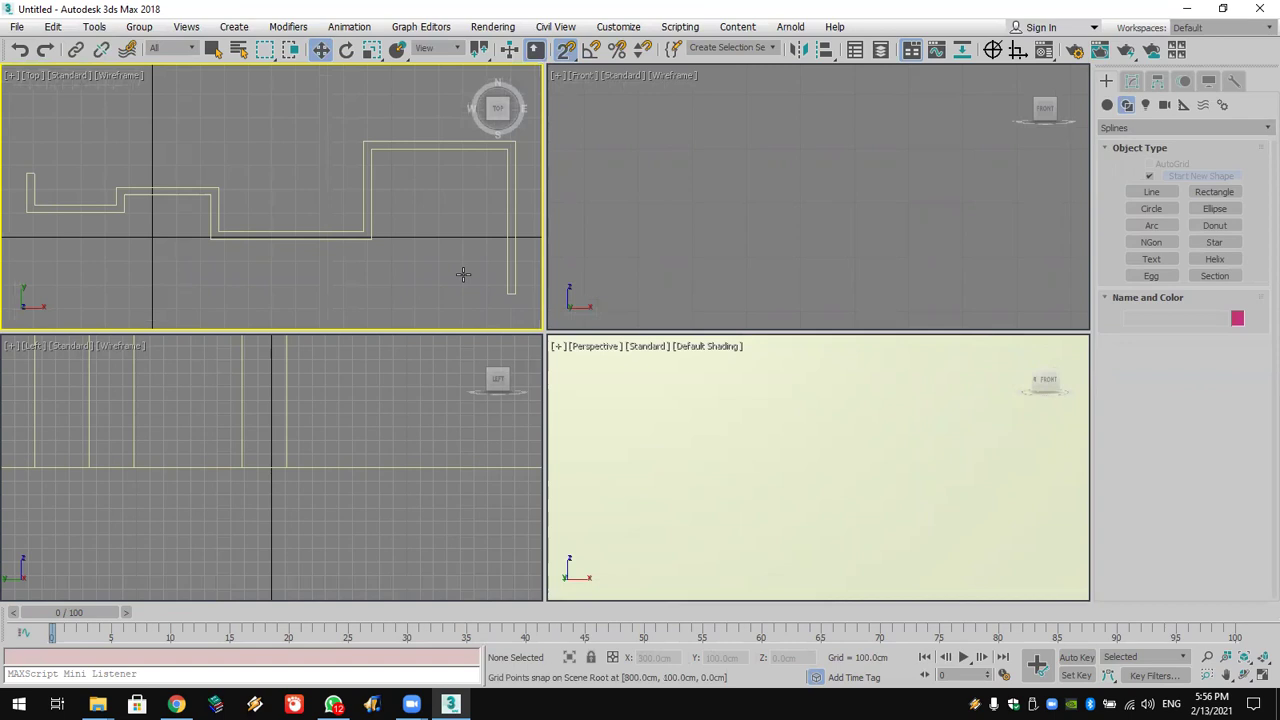
left_click(1152, 191)
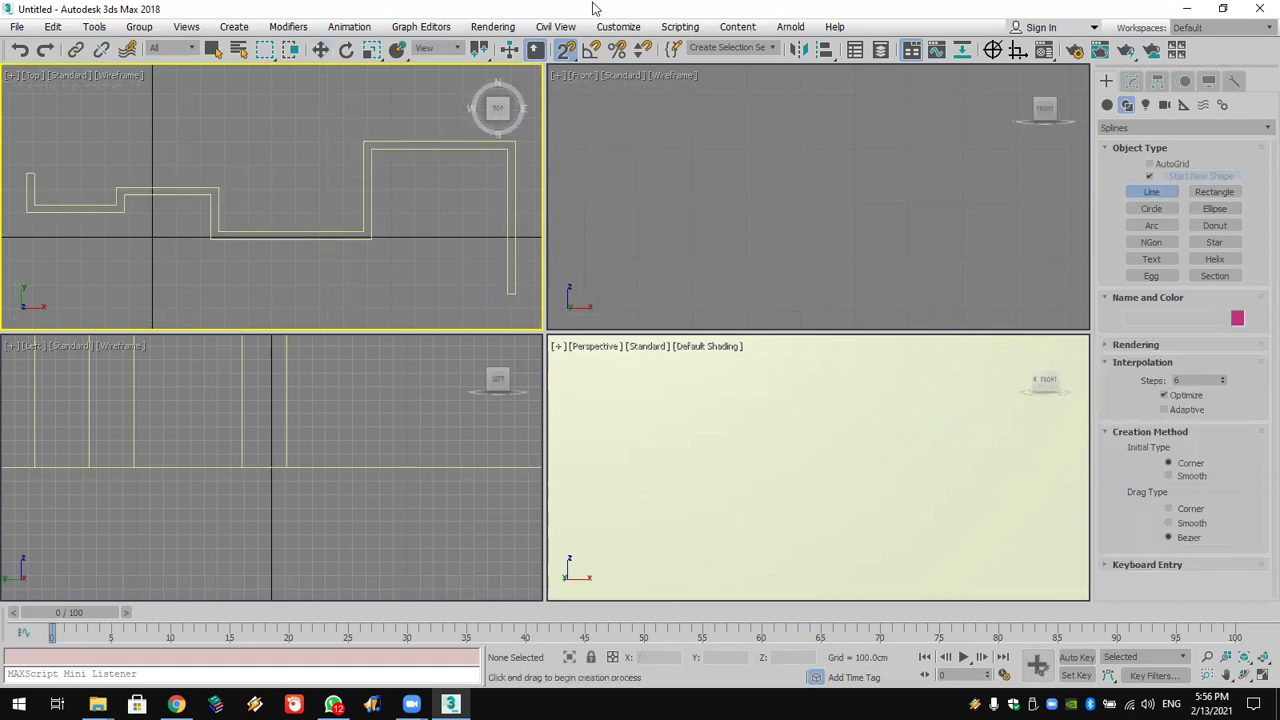
left_click(565, 55)
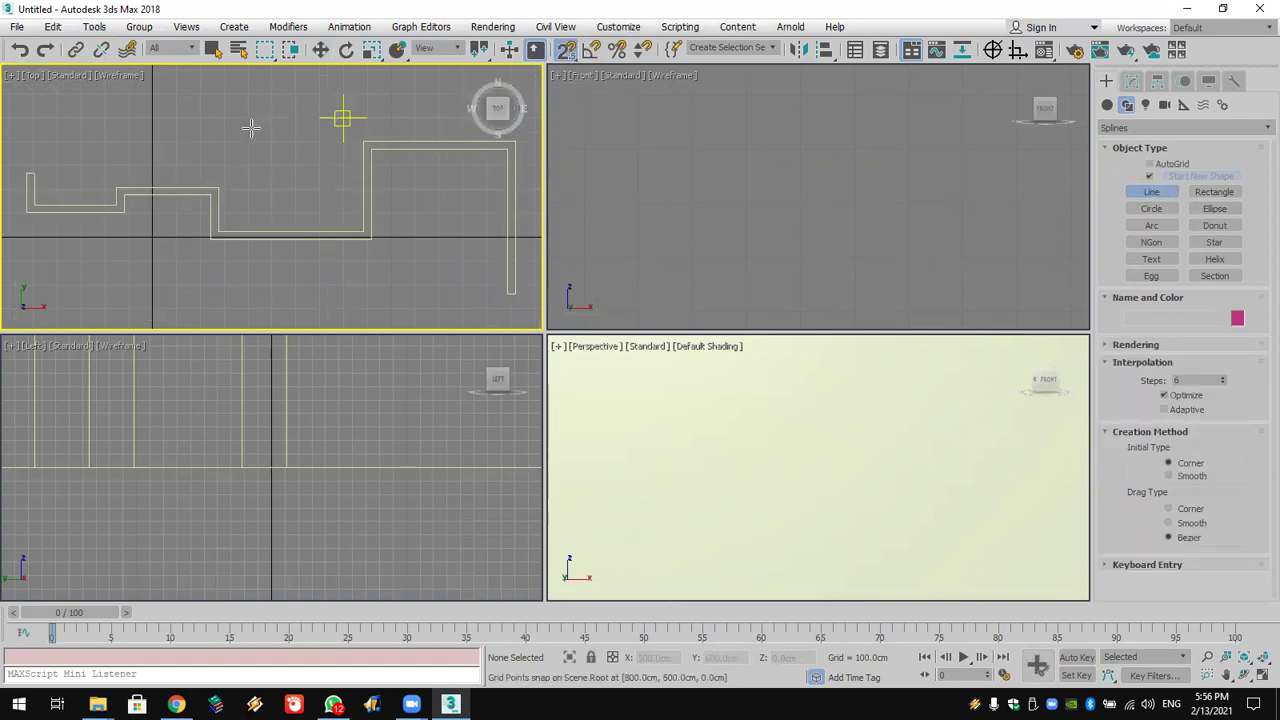
left_click(27, 174)
left_click(27, 211)
left_click(124, 211)
left_click(124, 194)
left_click(211, 194)
left_click(211, 240)
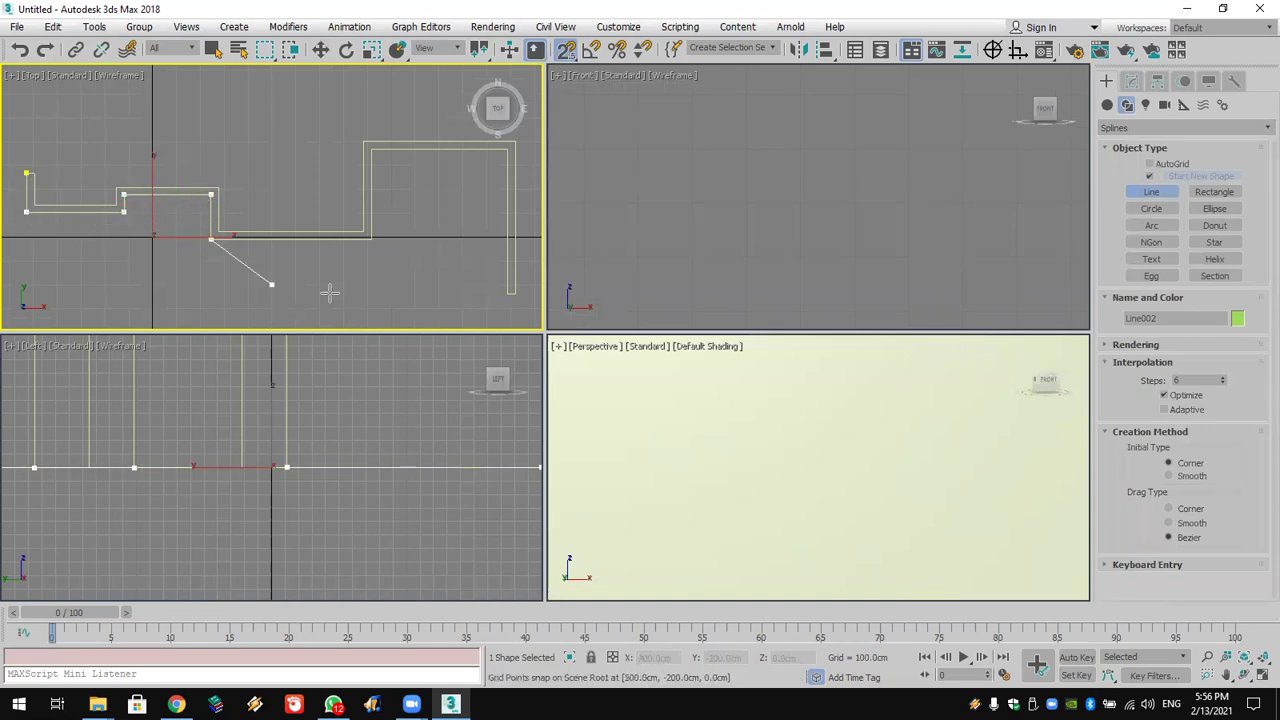
left_click(371, 238)
left_click(371, 149)
left_click(507, 150)
left_click(508, 292)
right_click(508, 292)
Step: Raise the new path line above the walls in the front view, to a Z height of about 807 cm
scroll(790, 240, "down", 5)
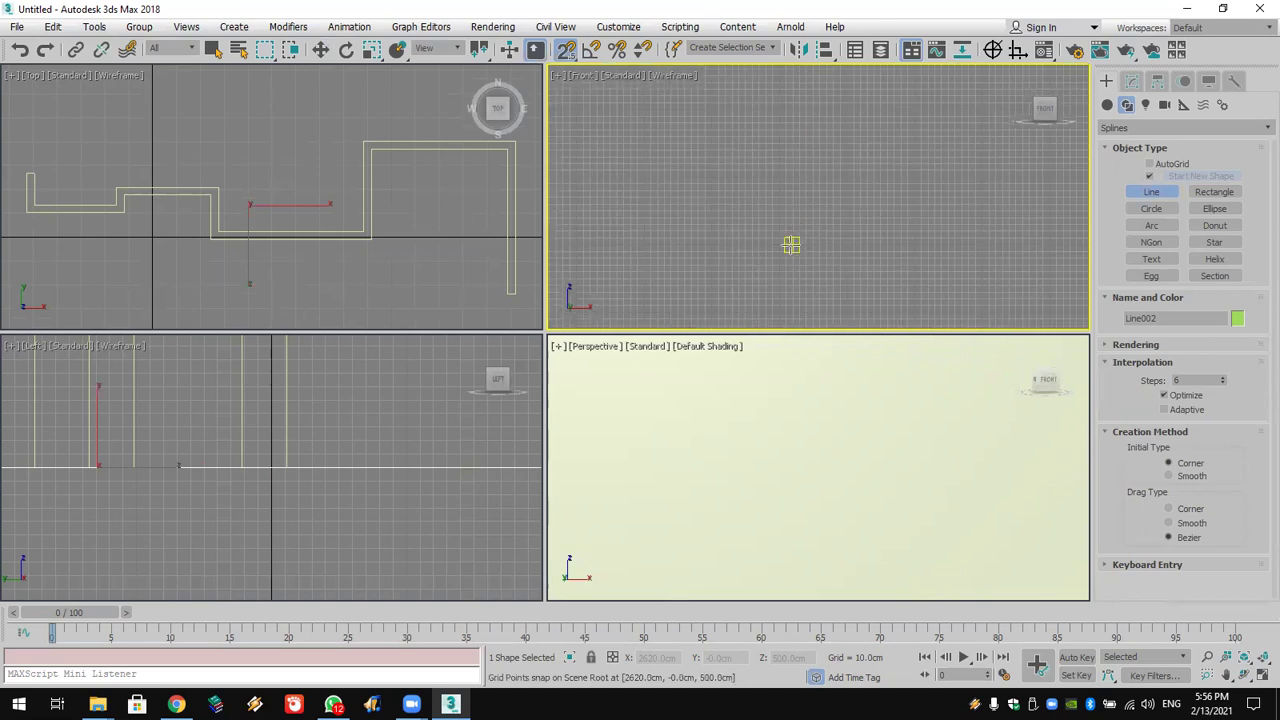
middle_click_drag(790, 243, 891, 229)
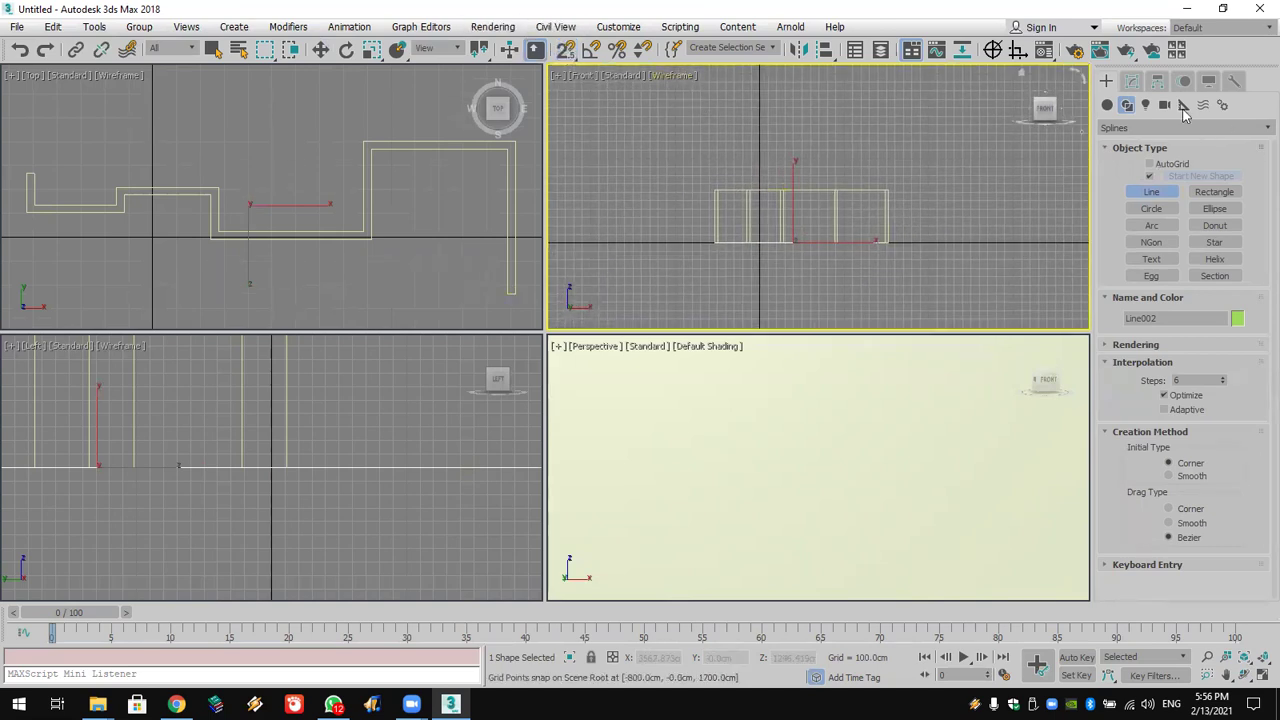
left_click(1131, 81)
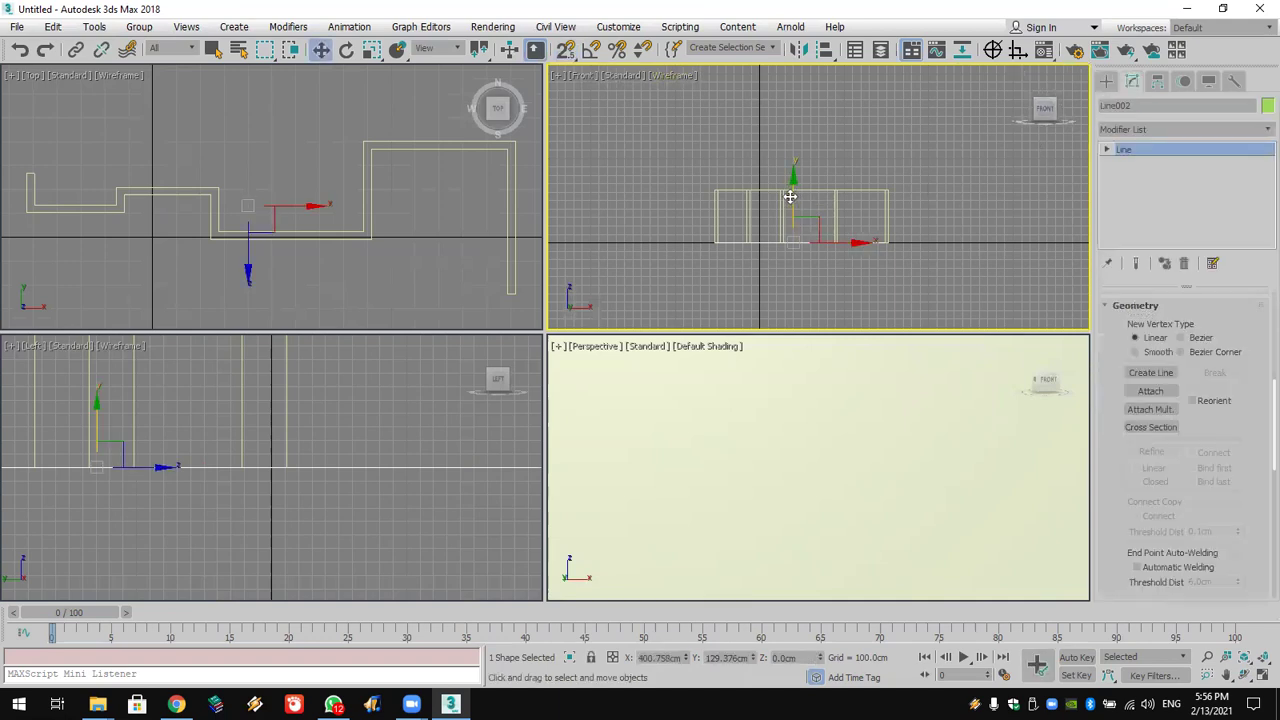
left_click_drag(790, 197, 793, 136)
Step: Draw a rectangle about 97 cm long and 101 cm wide in an empty area of the front view
scroll(879, 189, "up", 5)
middle_click_drag(790, 212, 874, 216)
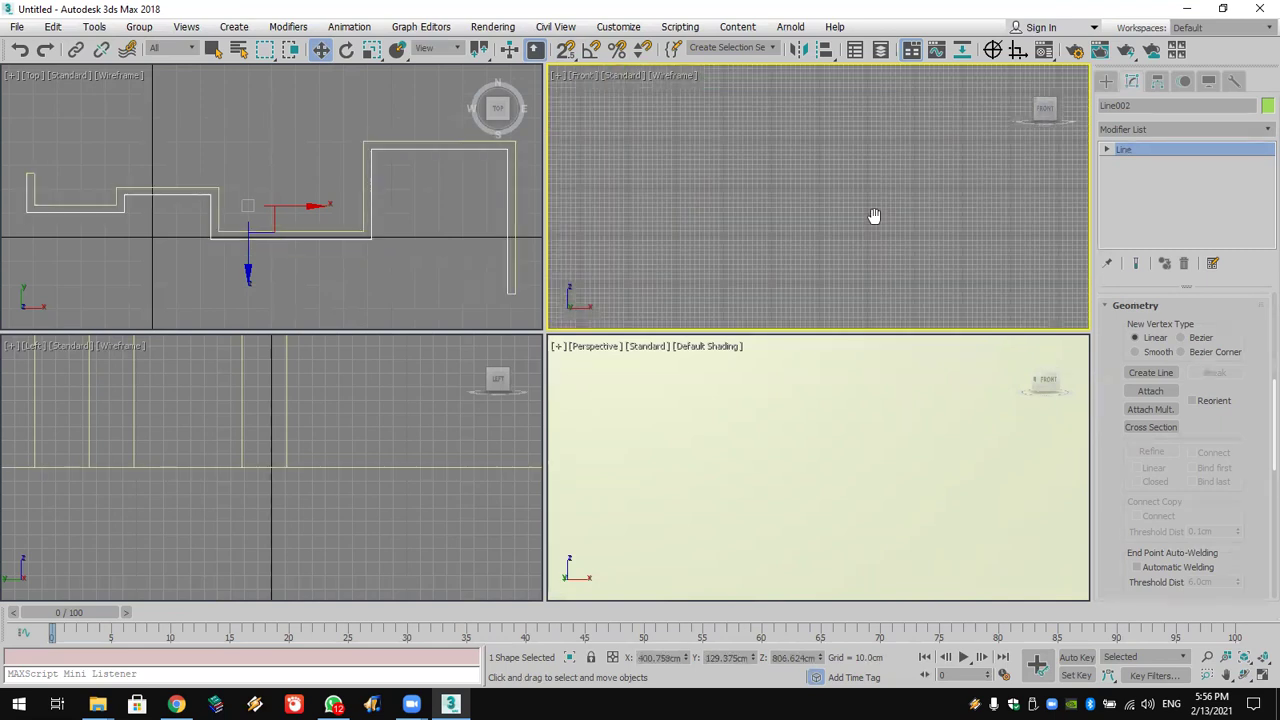
scroll(797, 220, "down", 3)
middle_click_drag(797, 220, 794, 171)
scroll(815, 205, "up", 3)
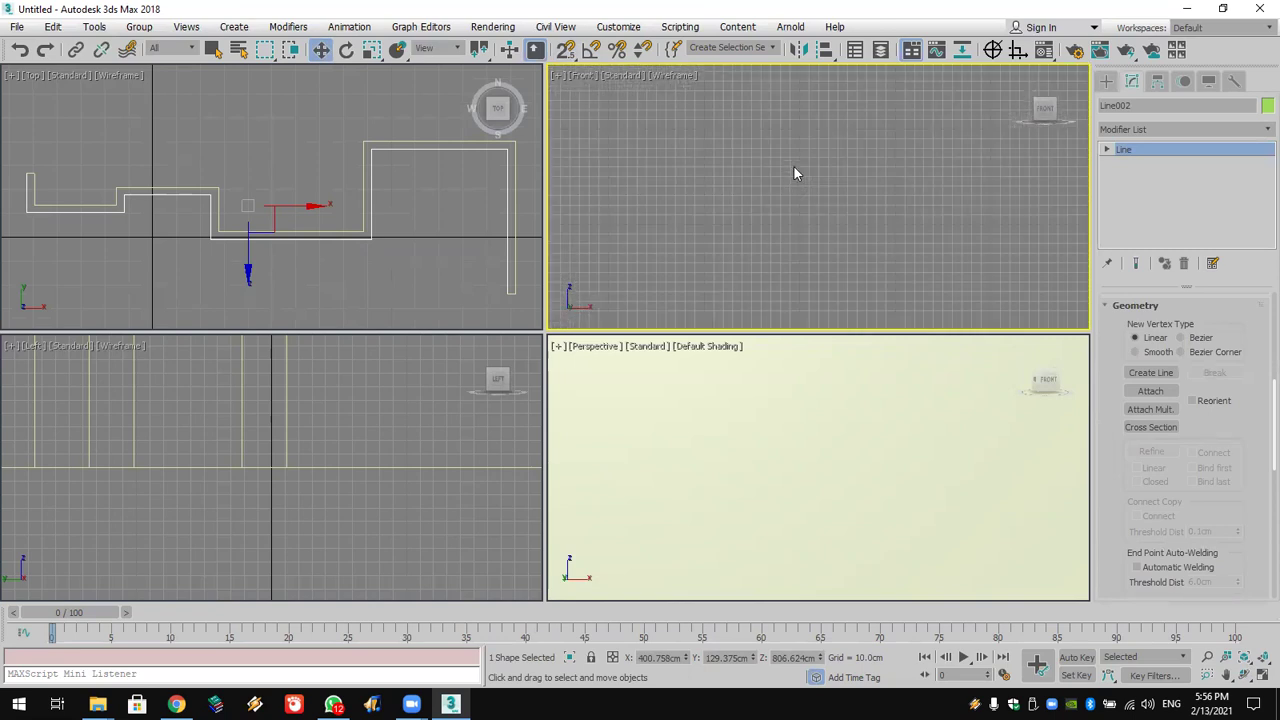
left_click(1106, 80)
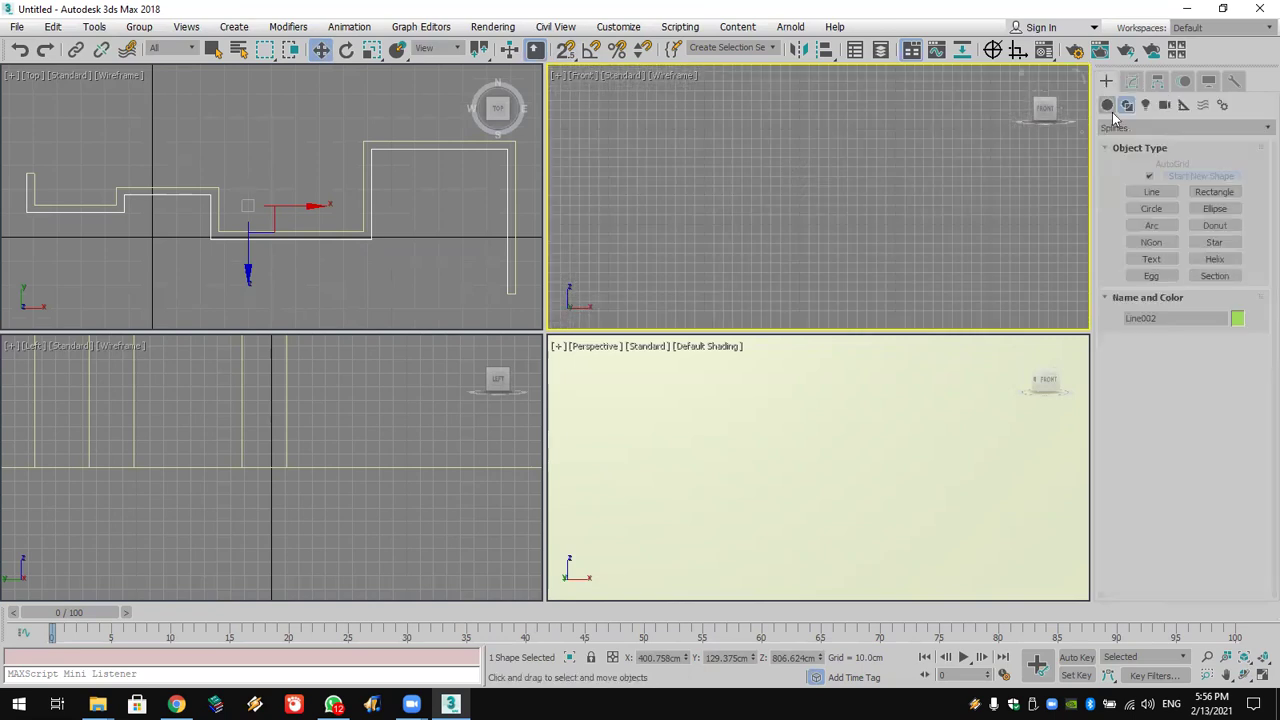
left_click(1205, 191)
left_click_drag(703, 129, 800, 221)
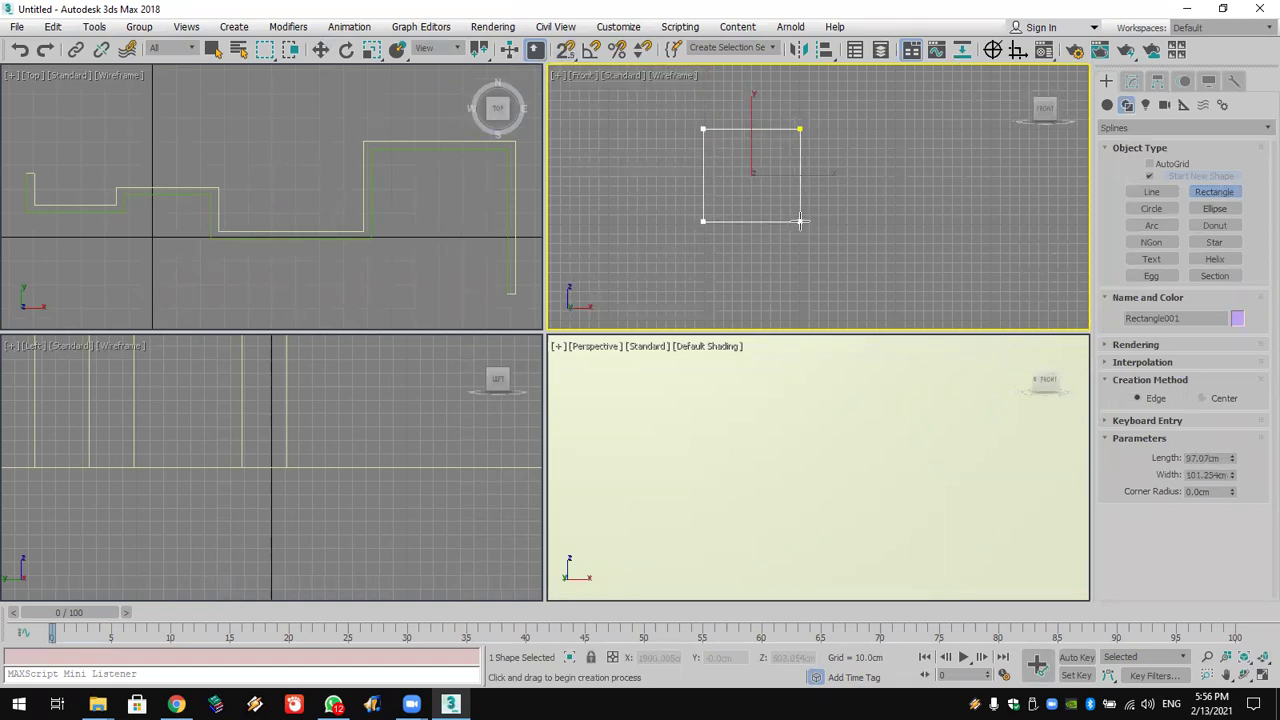
Step: Apply Edit Spline to the rectangle and reshape its lower-right corner vertices into a curved cornice profile
left_click(1131, 81)
left_click(1135, 129)
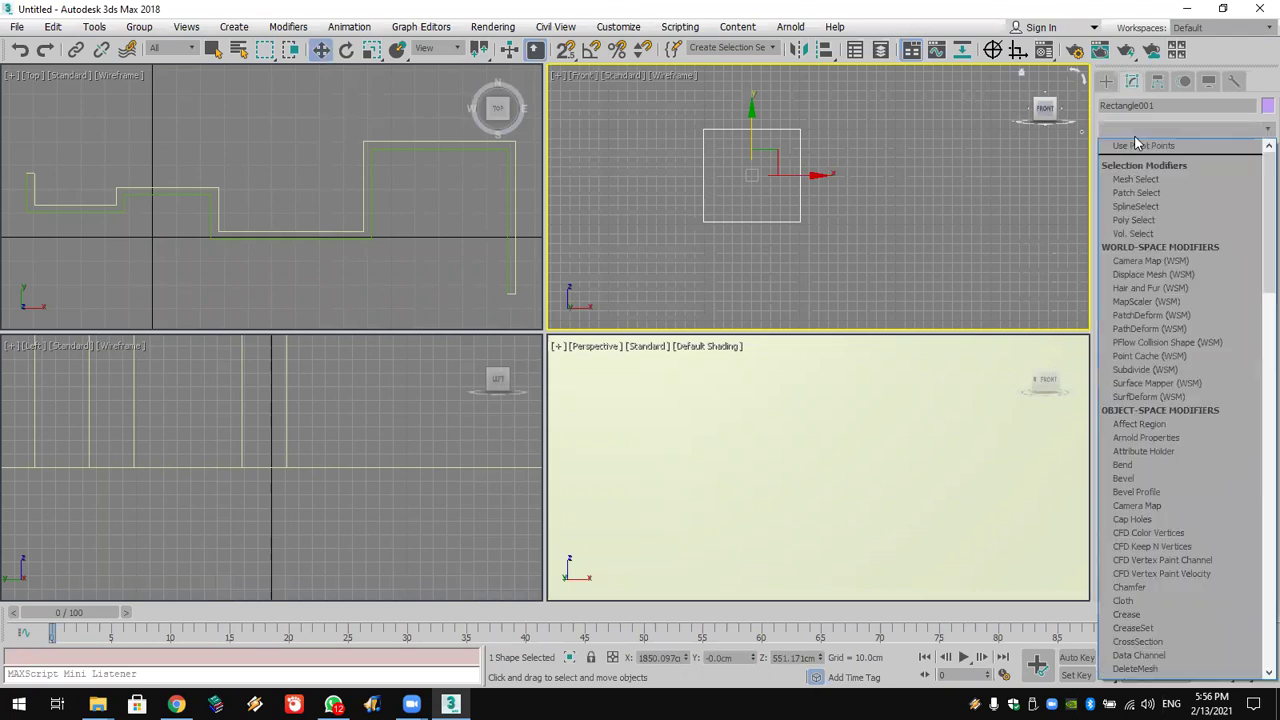
scroll(1135, 143, "down", 1)
key("e")
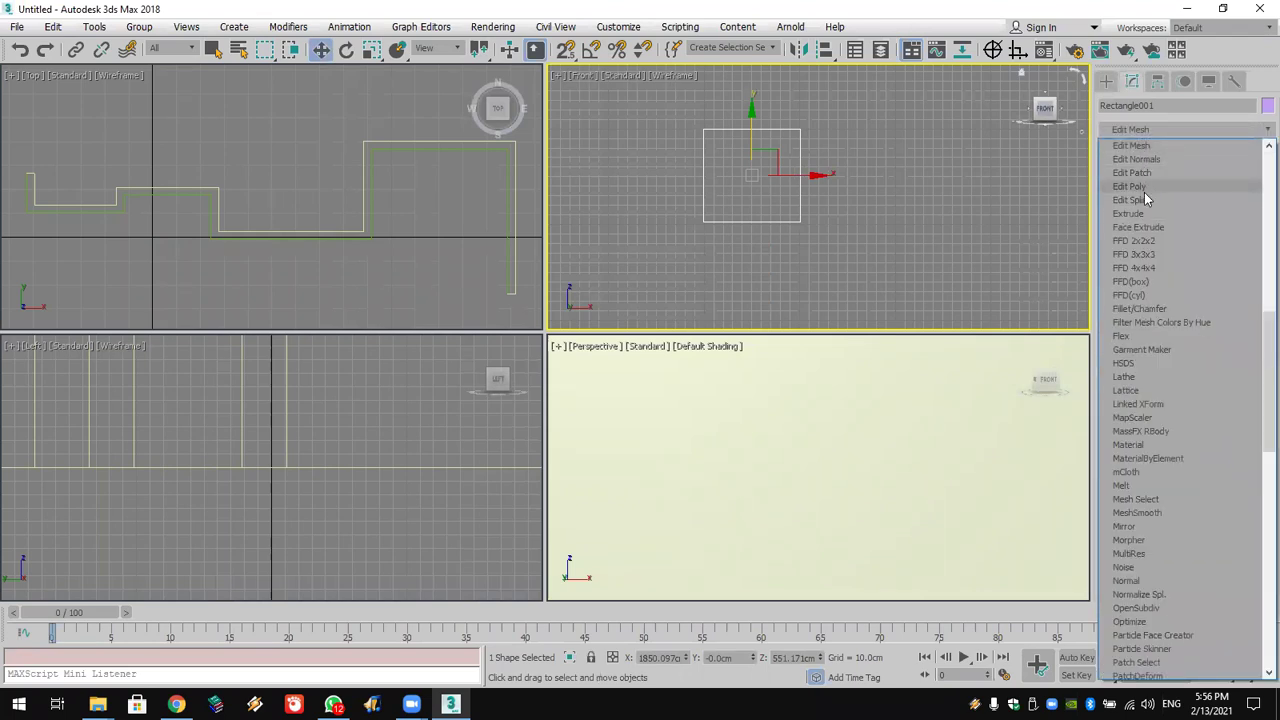
left_click(1147, 202)
left_click(1124, 150)
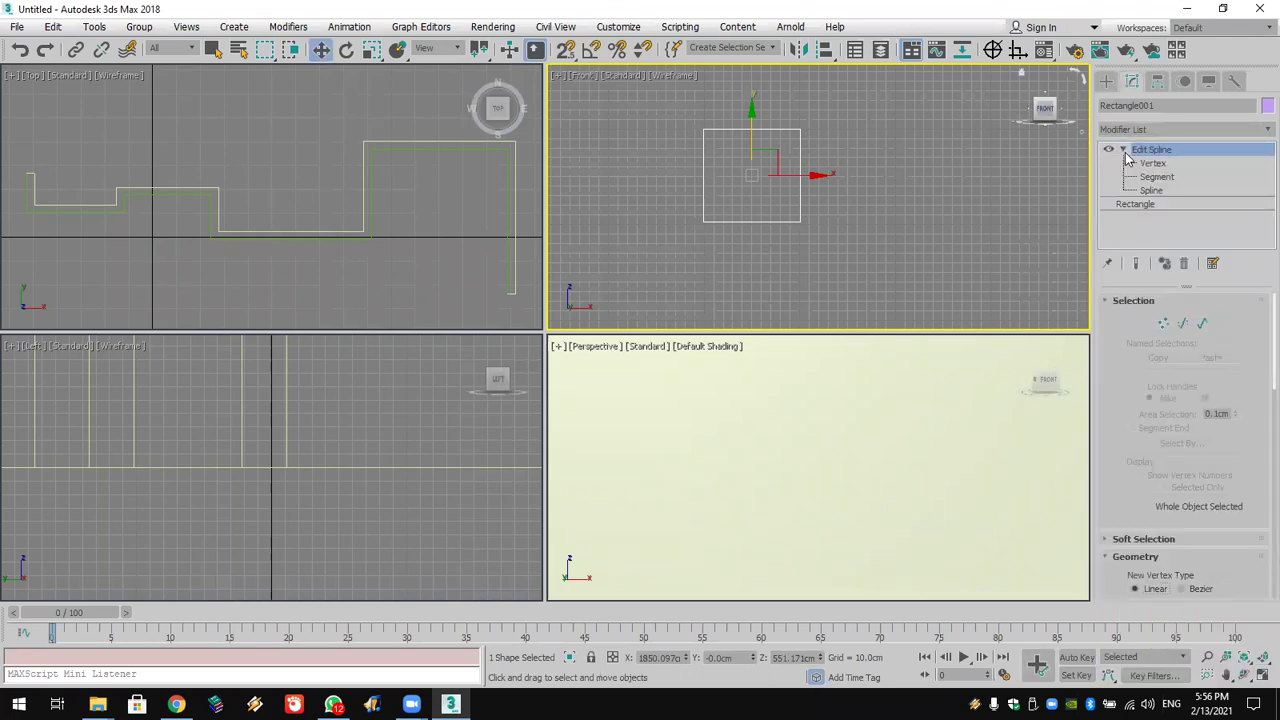
left_click(1153, 164)
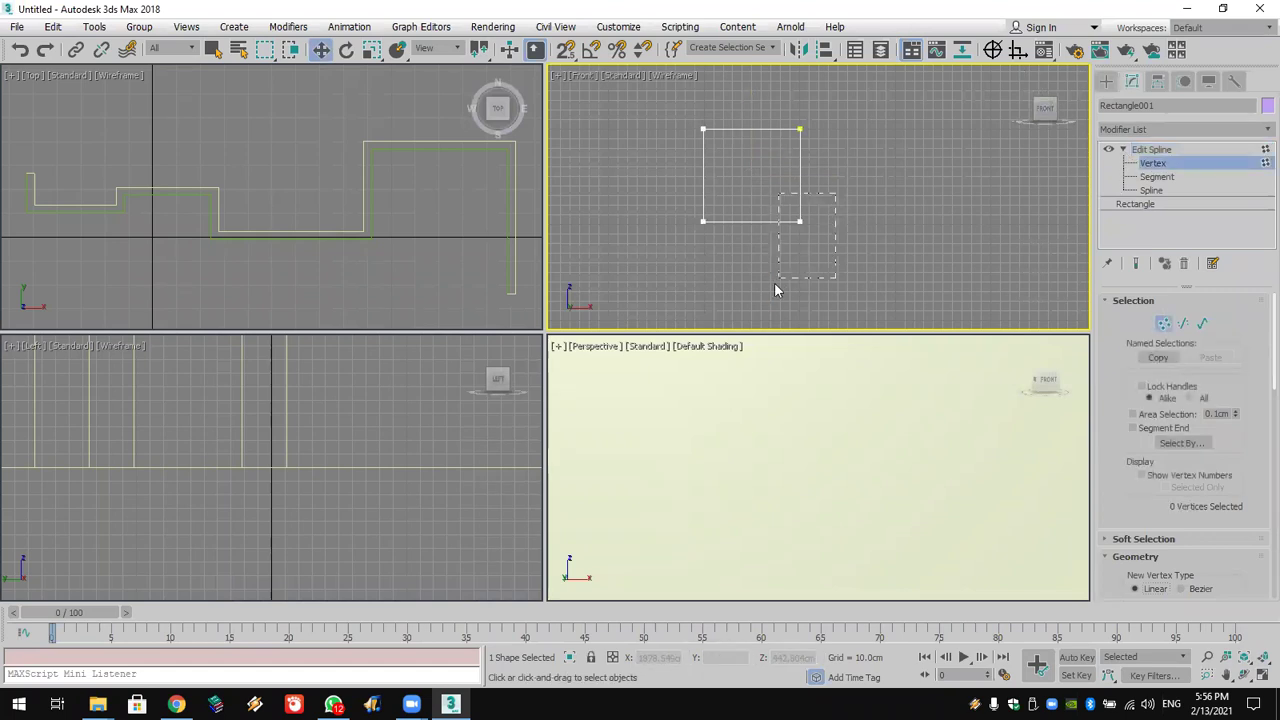
left_click_drag(776, 285, 778, 285)
left_click_drag(814, 209, 766, 162)
Step: Set the base rectangle's interpolation steps to 100
left_click(1106, 80)
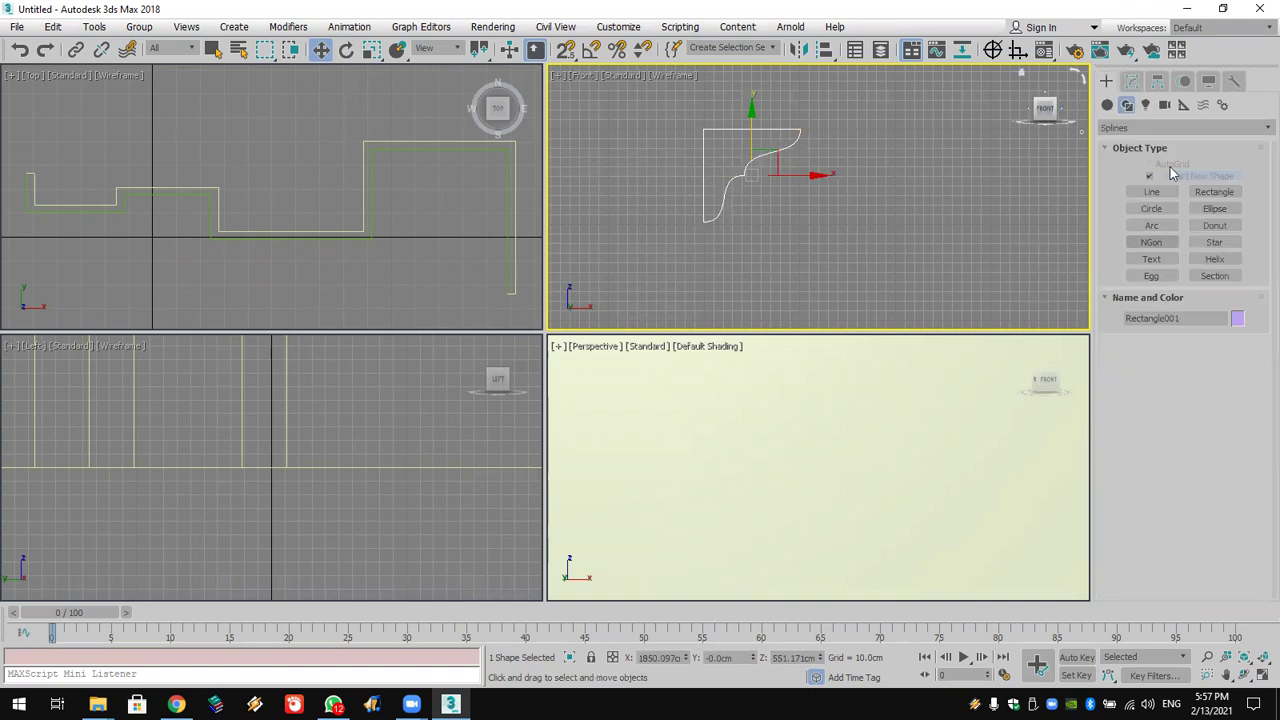
left_click(1132, 80)
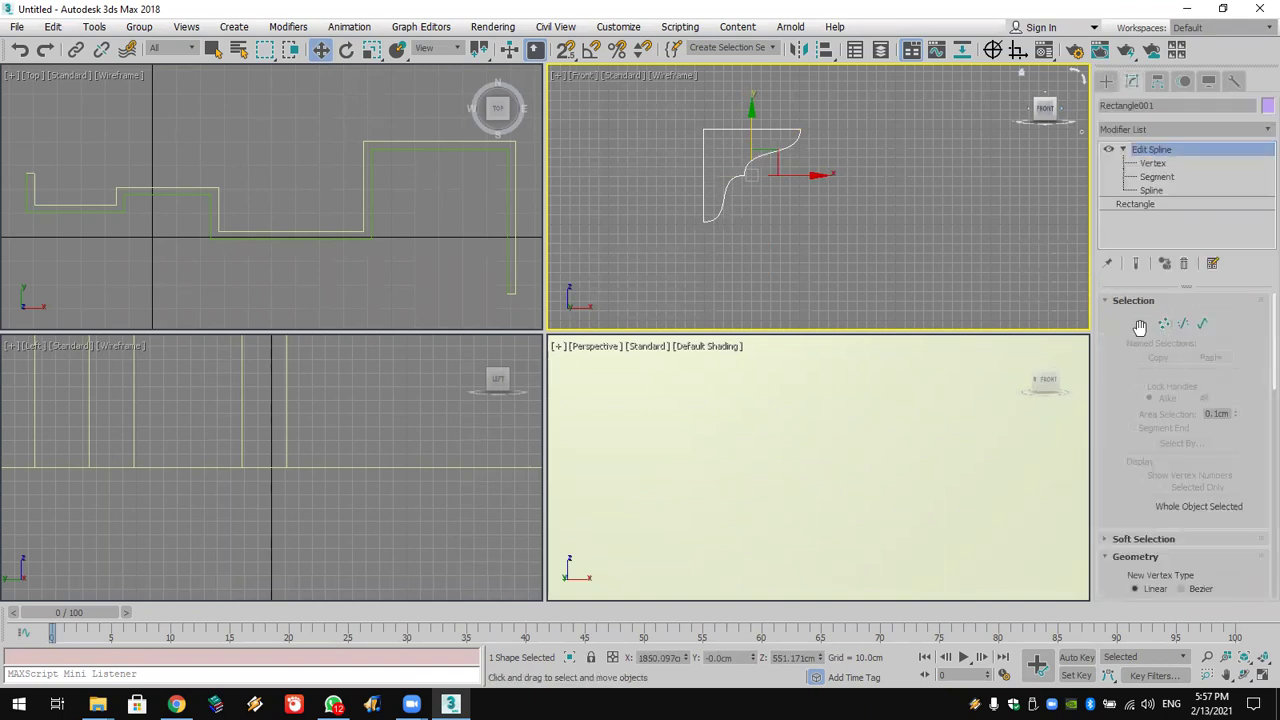
left_click(1134, 300)
scroll(1135, 470, "down", 5)
left_click(1150, 204)
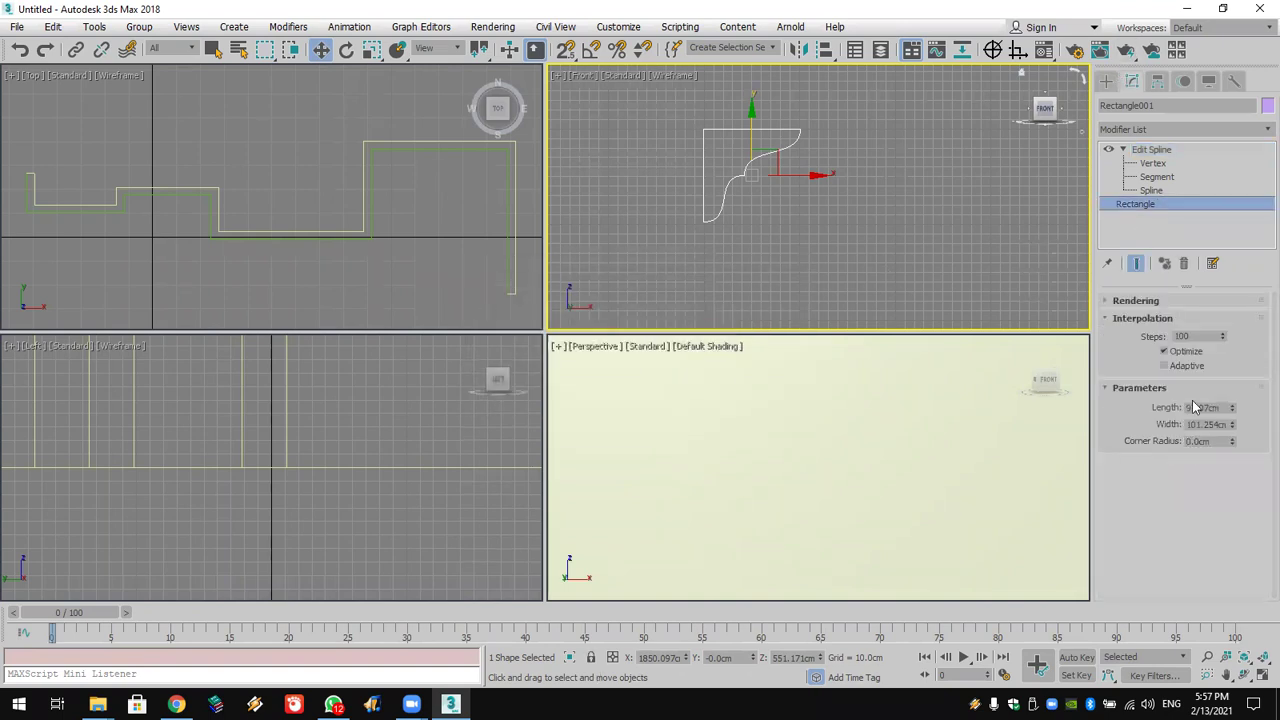
left_click(1106, 81)
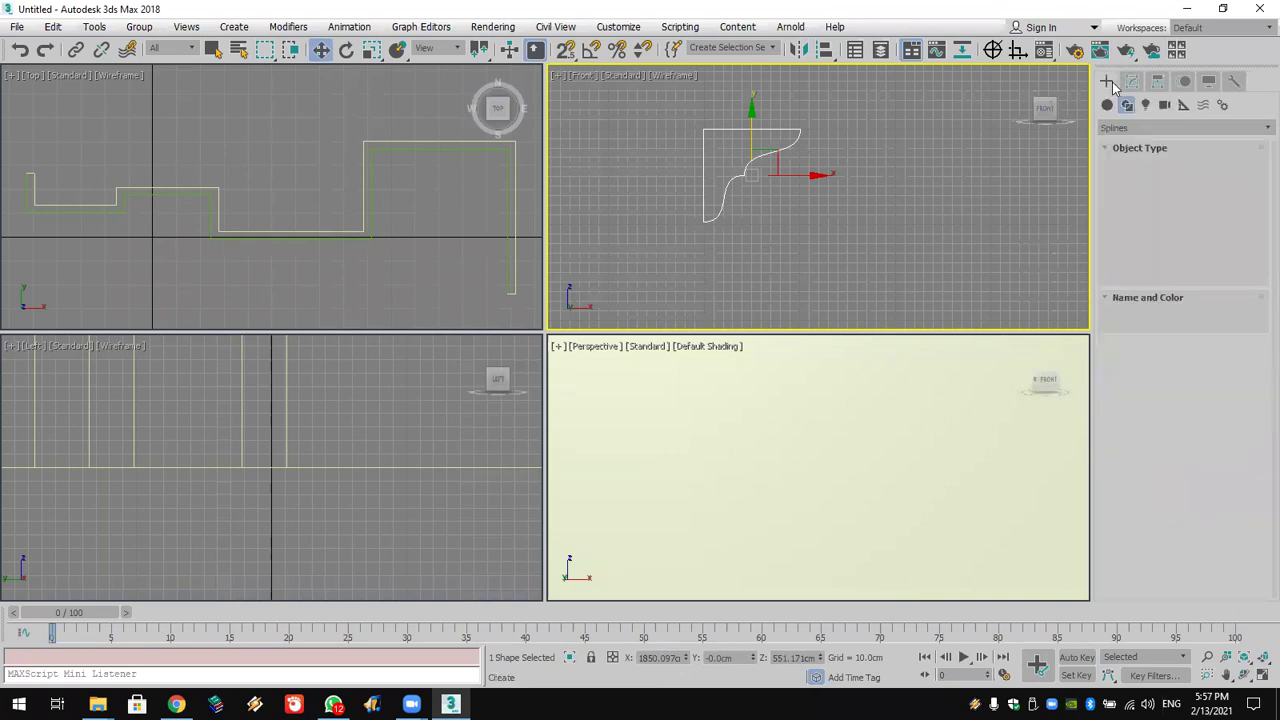
scroll(884, 232, "down", 5)
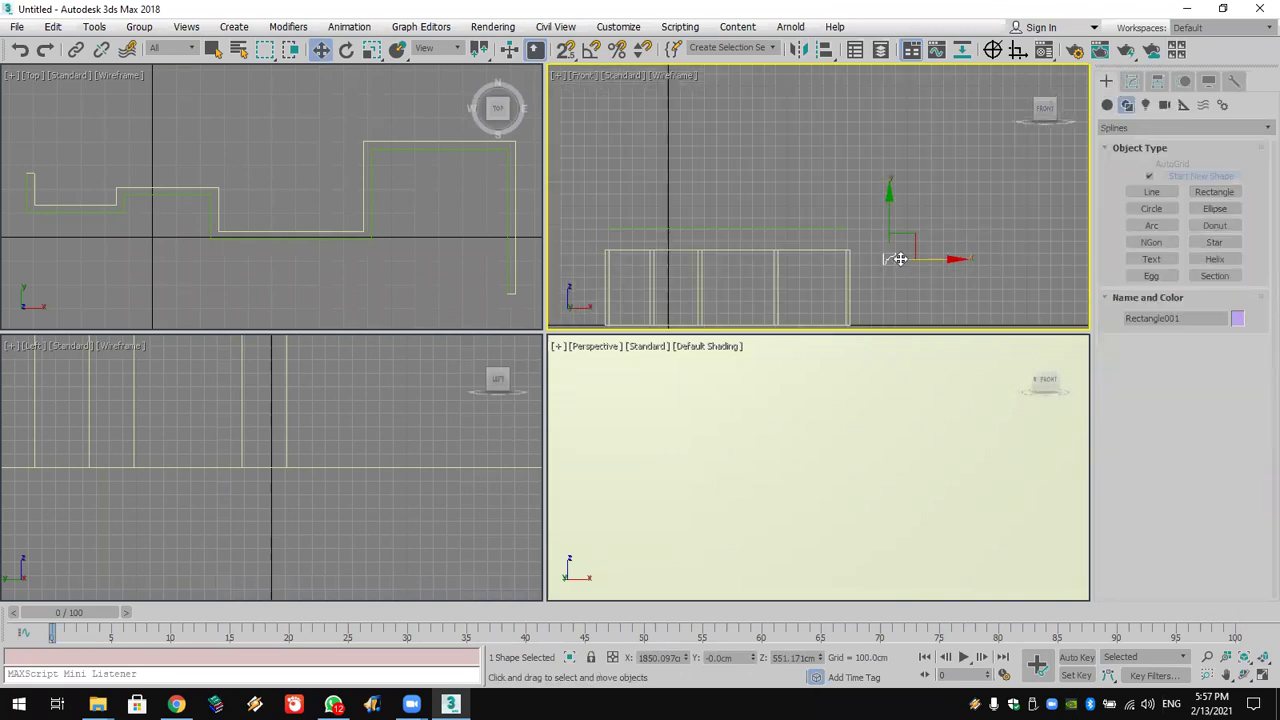
Step: Apply a Sweep modifier to the raised path line, using the curved cornice profile as its custom section
left_click(837, 228)
left_click(1132, 81)
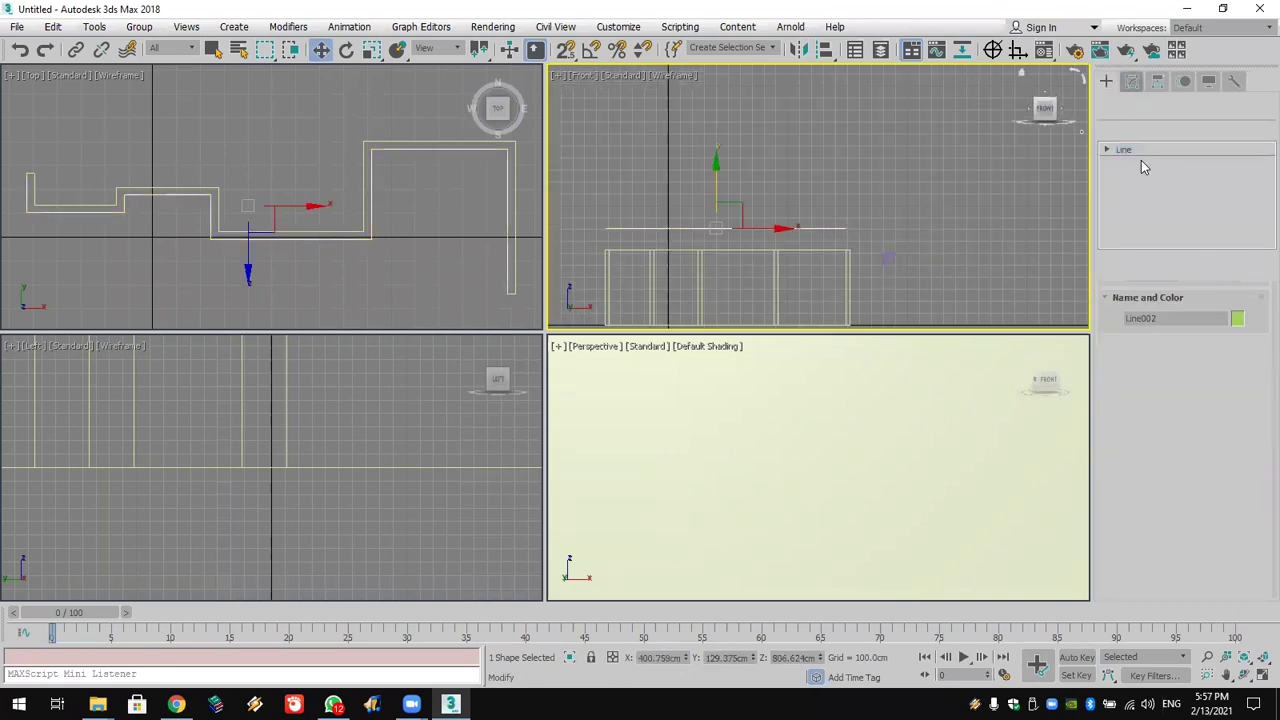
left_click(1144, 130)
type("sw")
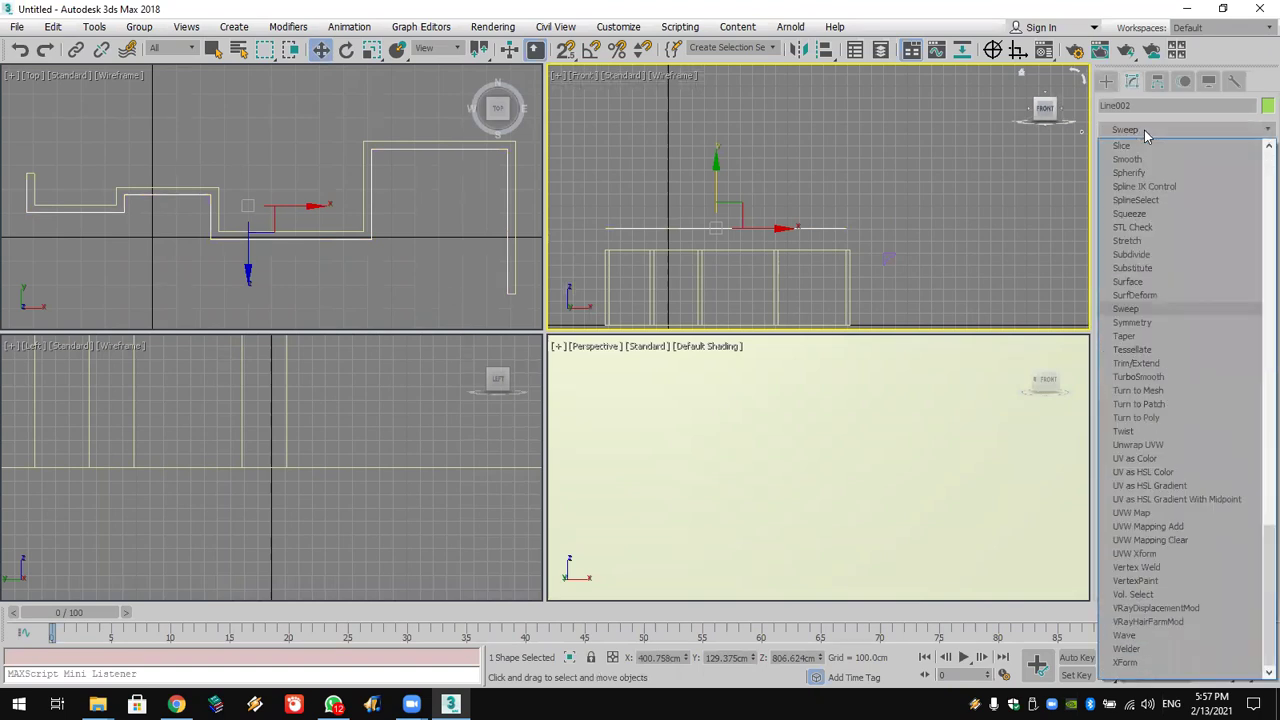
left_click(1171, 309)
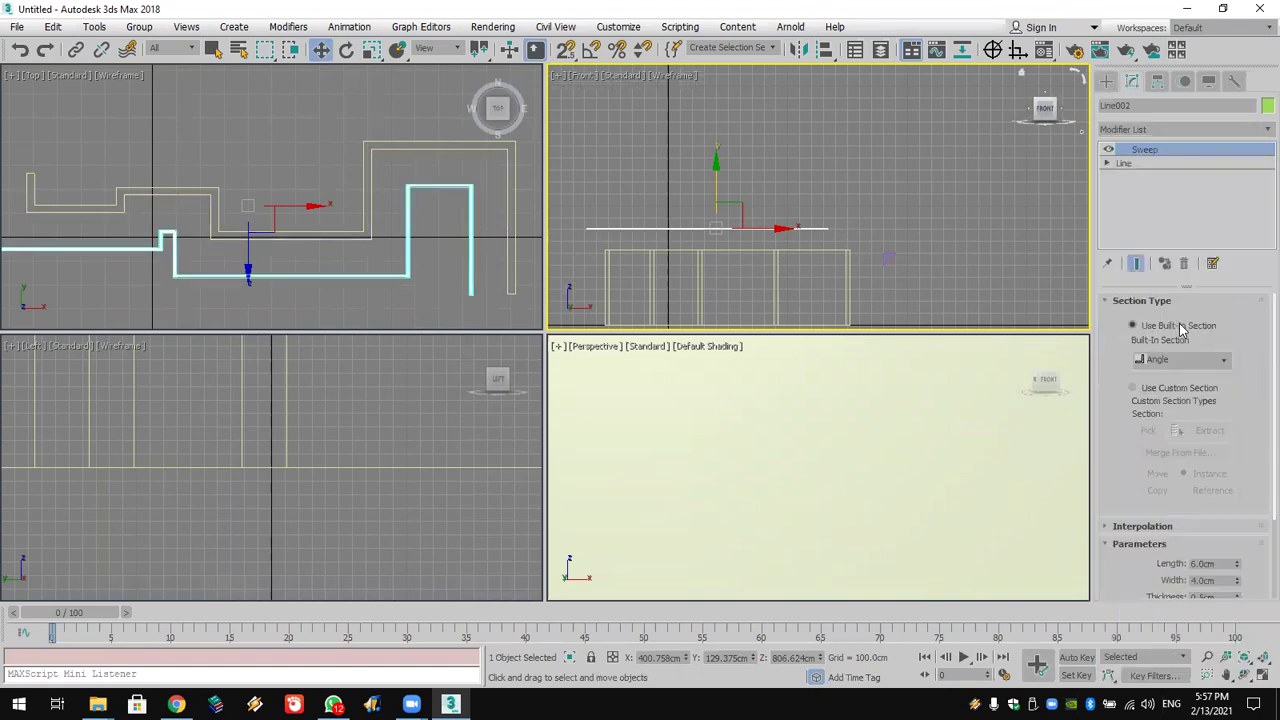
left_click(1148, 397)
left_click(1148, 430)
left_click(887, 258)
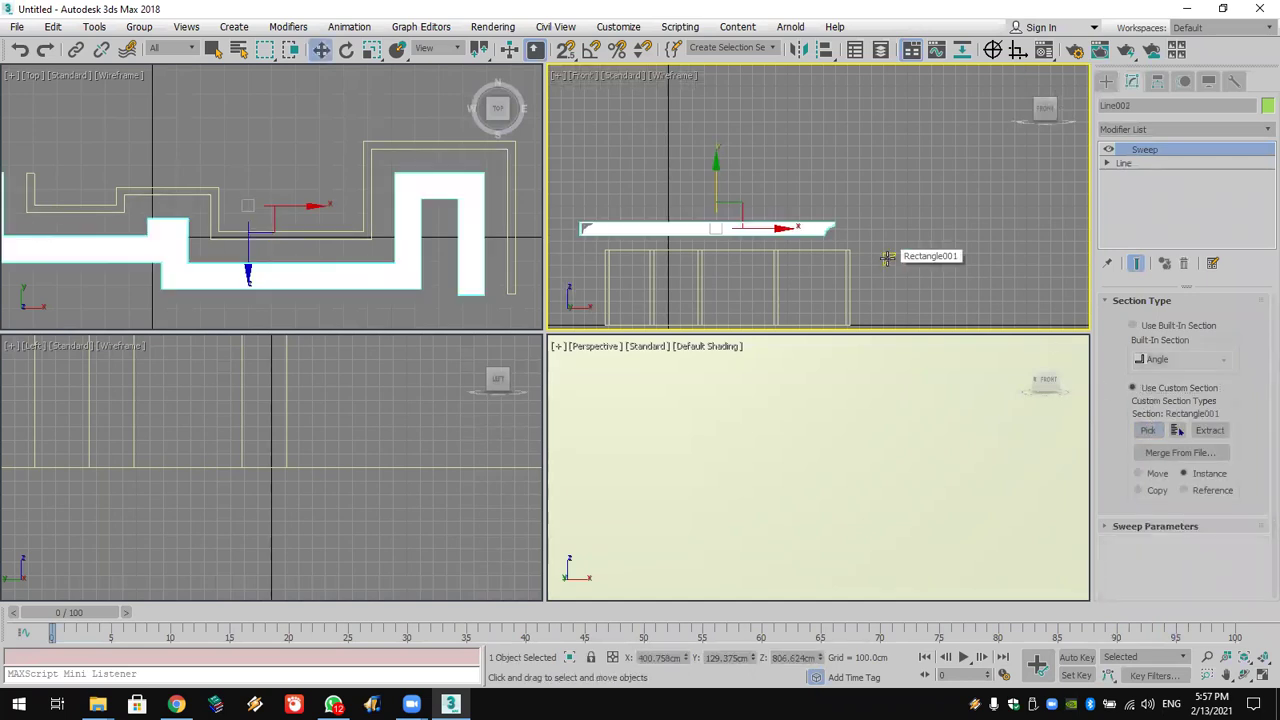
Step: Turn off Mirror on XZ Plane and set the sweep's X Offset to about 57.9 cm
right_click(883, 430)
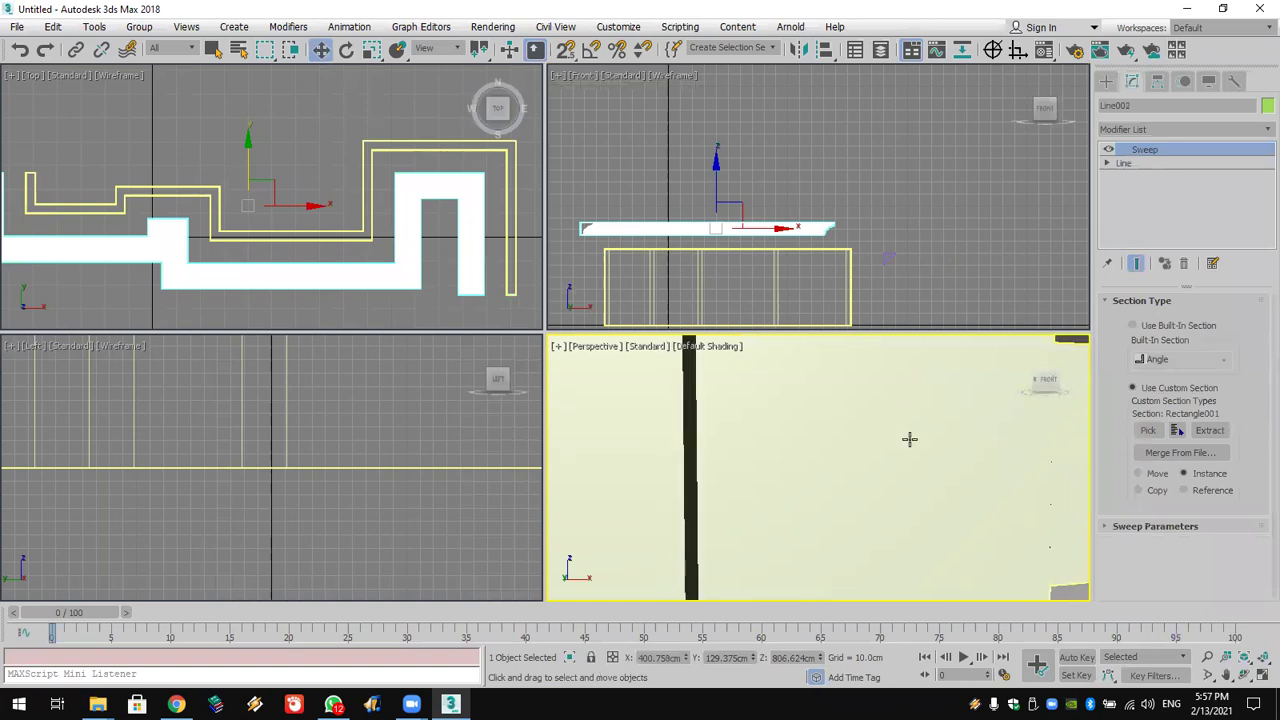
scroll(915, 438, "down", 3)
scroll(960, 437, "up", 2)
middle_click_drag(1003, 412, 1002, 432)
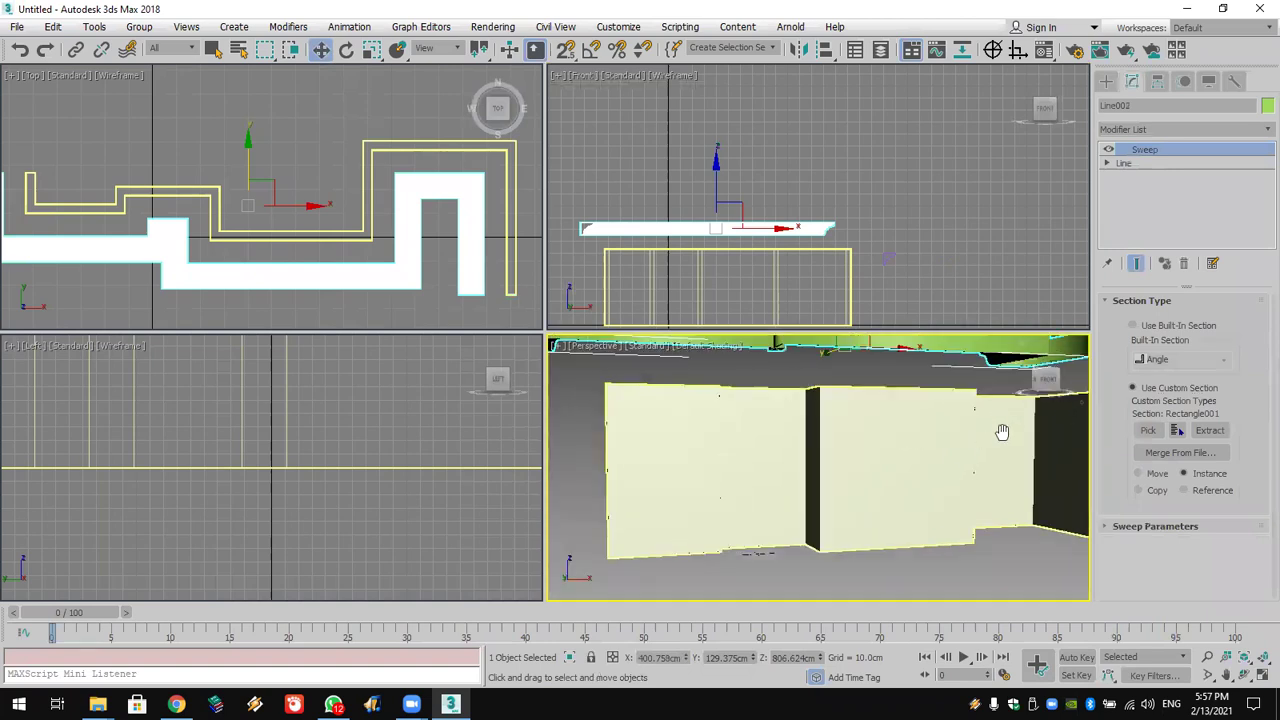
scroll(1002, 432, "down", 4)
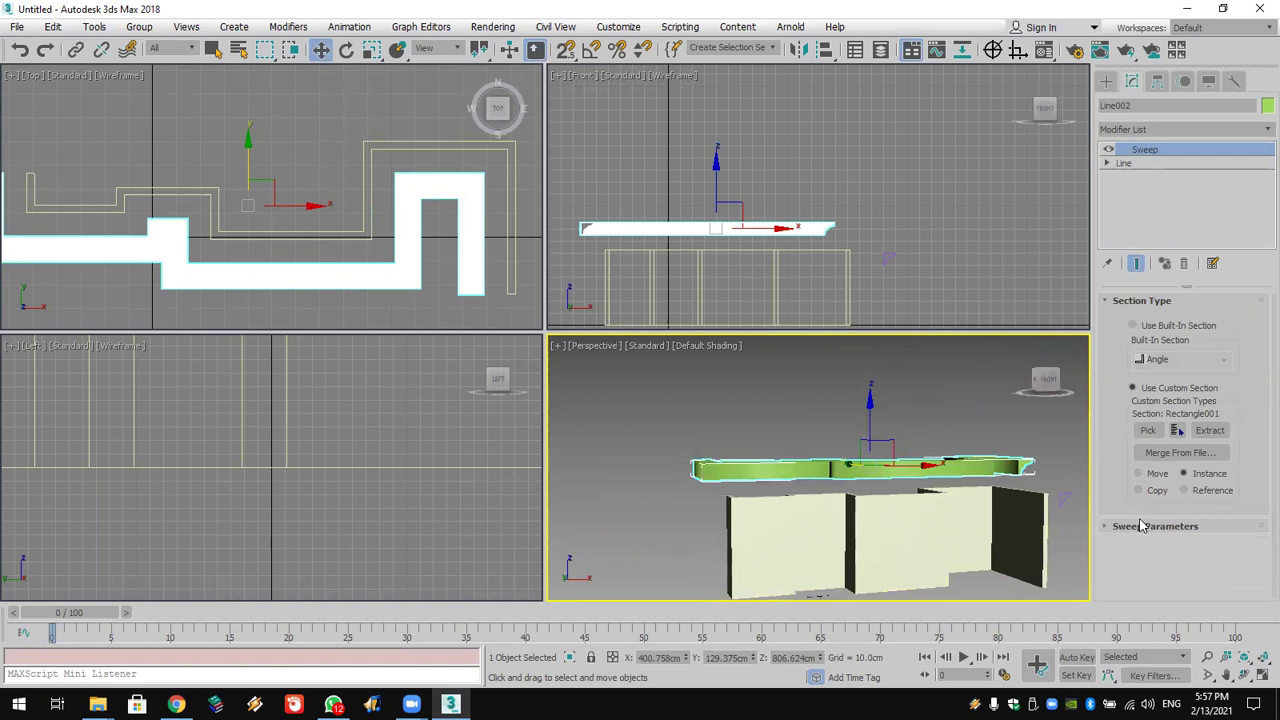
left_click(1141, 526)
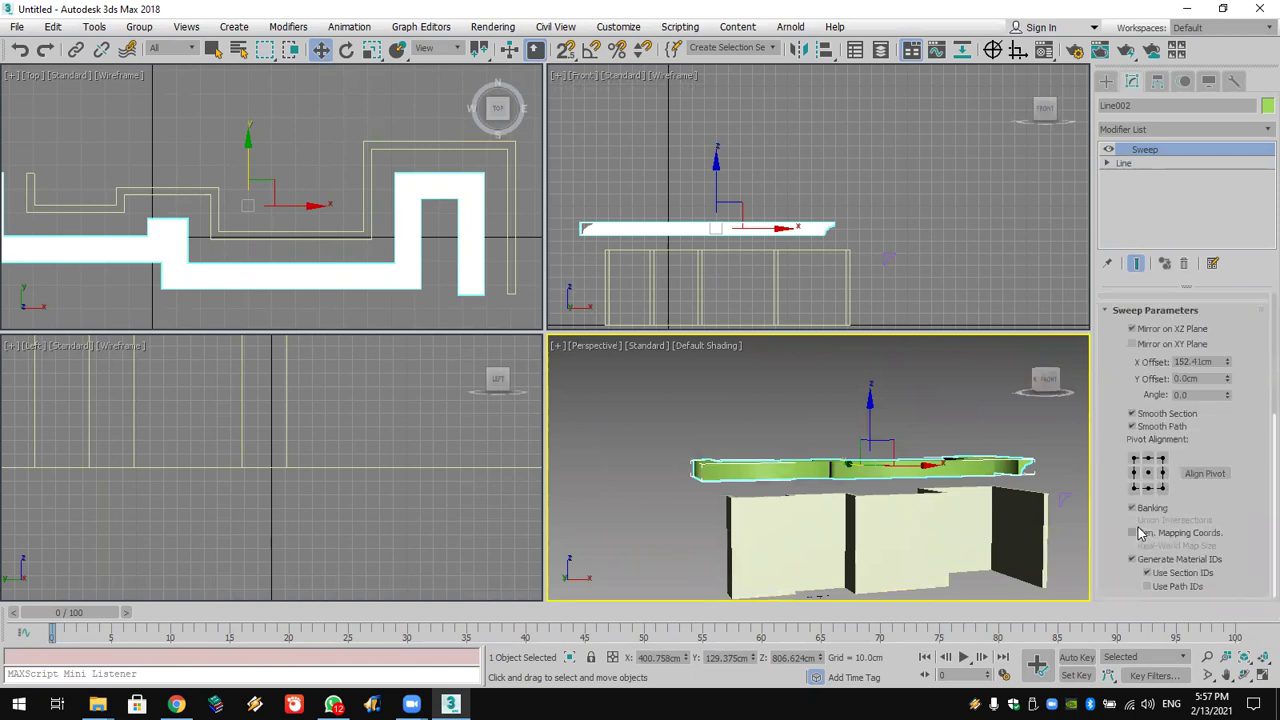
left_click(1170, 329)
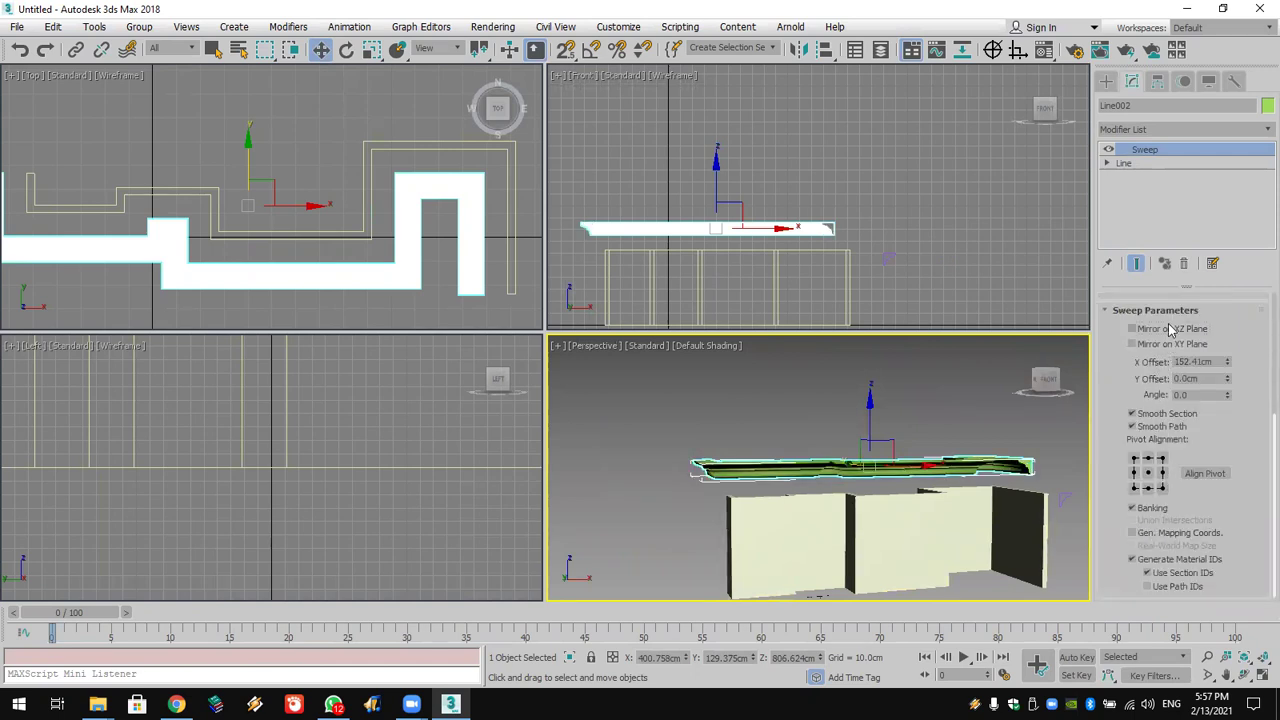
left_click_drag(1227, 369, 1237, 417)
Step: Lower the swept cornice in the front view to a Z height of about 262.6 cm, partway down the walls
right_click(851, 213)
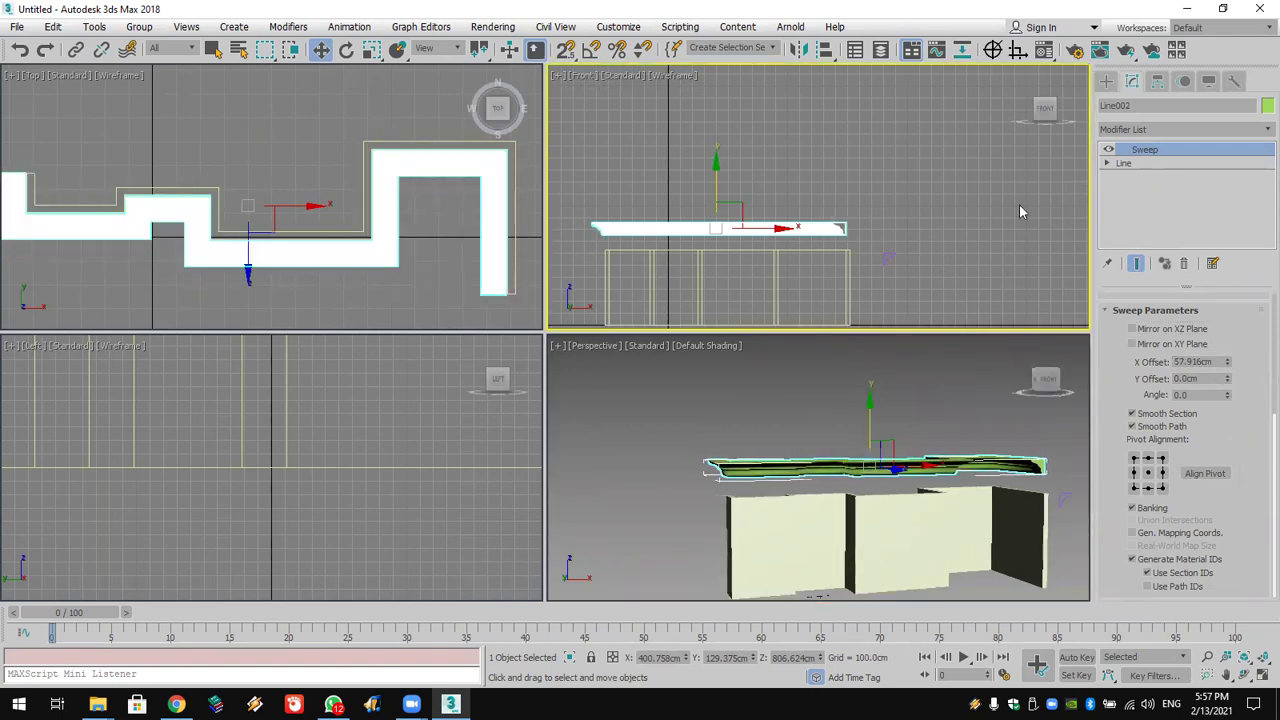
scroll(615, 270, "up", 2)
left_click_drag(760, 172, 762, 254)
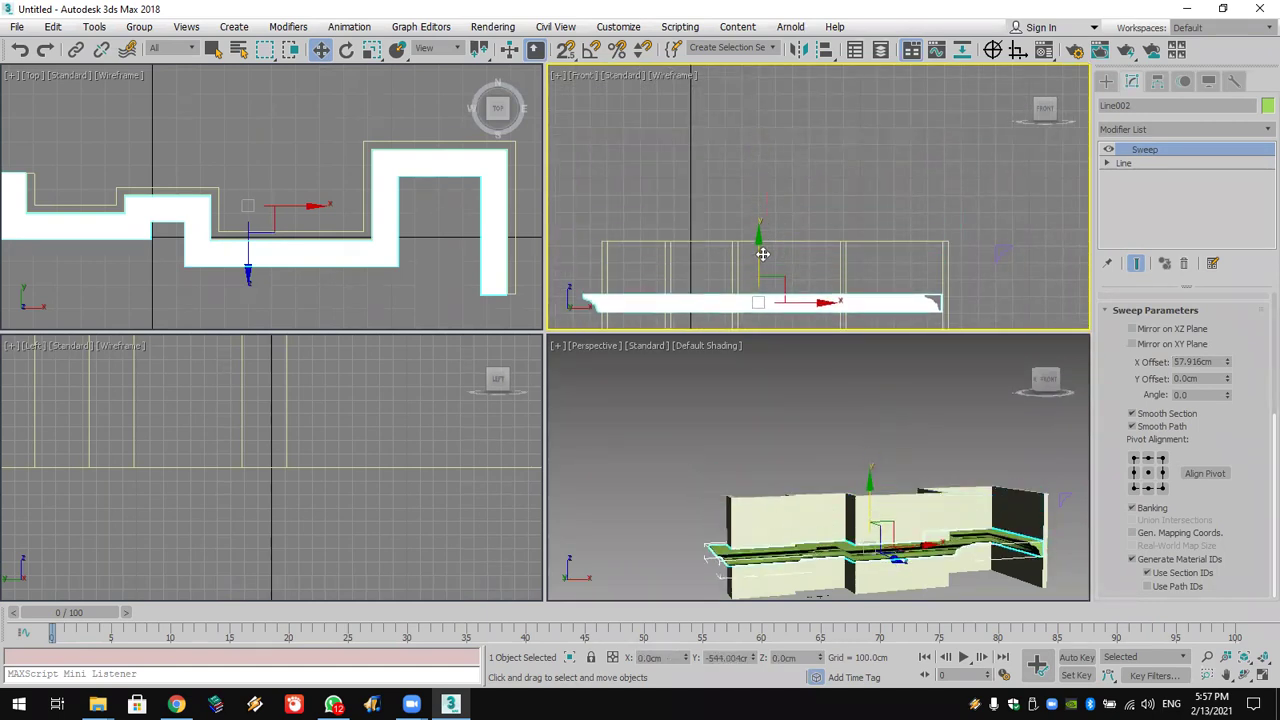
Step: Refine the path line with a vertex midway along its long front segment and raise it to a Z height of about 554 cm
left_click(1107, 163)
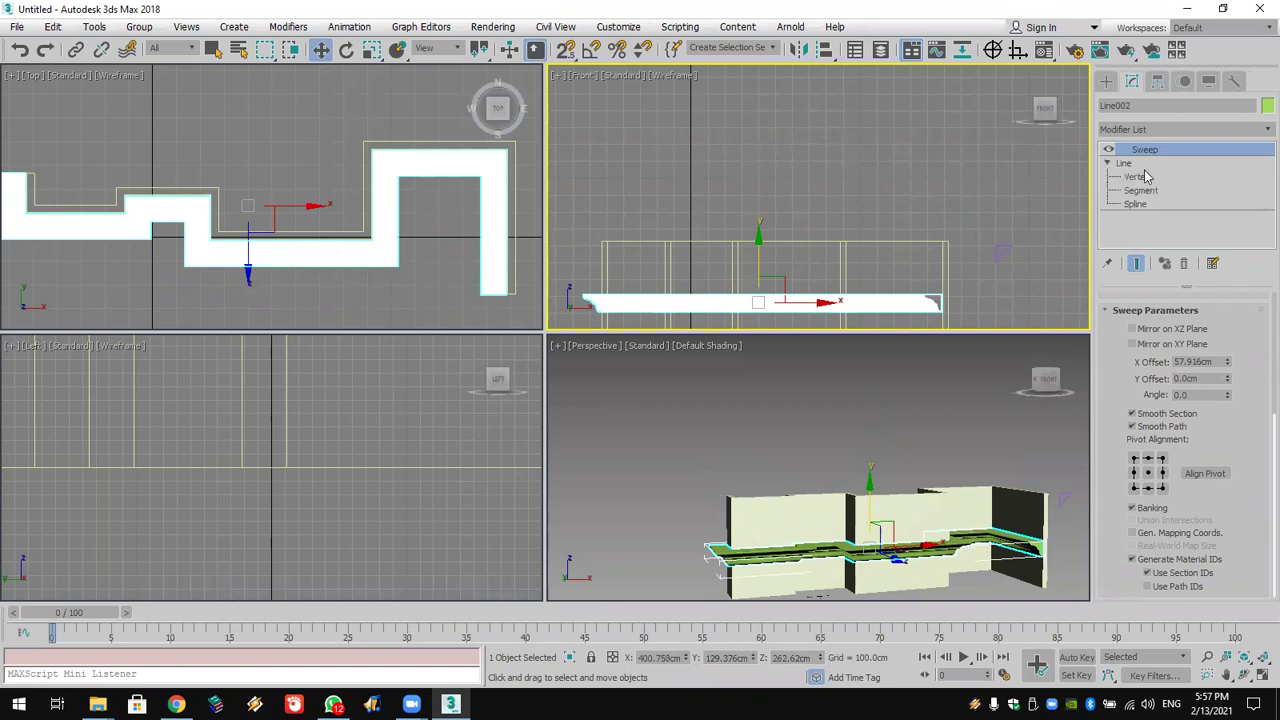
left_click(1137, 176)
scroll(835, 235, "up", 3)
middle_click_drag(842, 219, 857, 151)
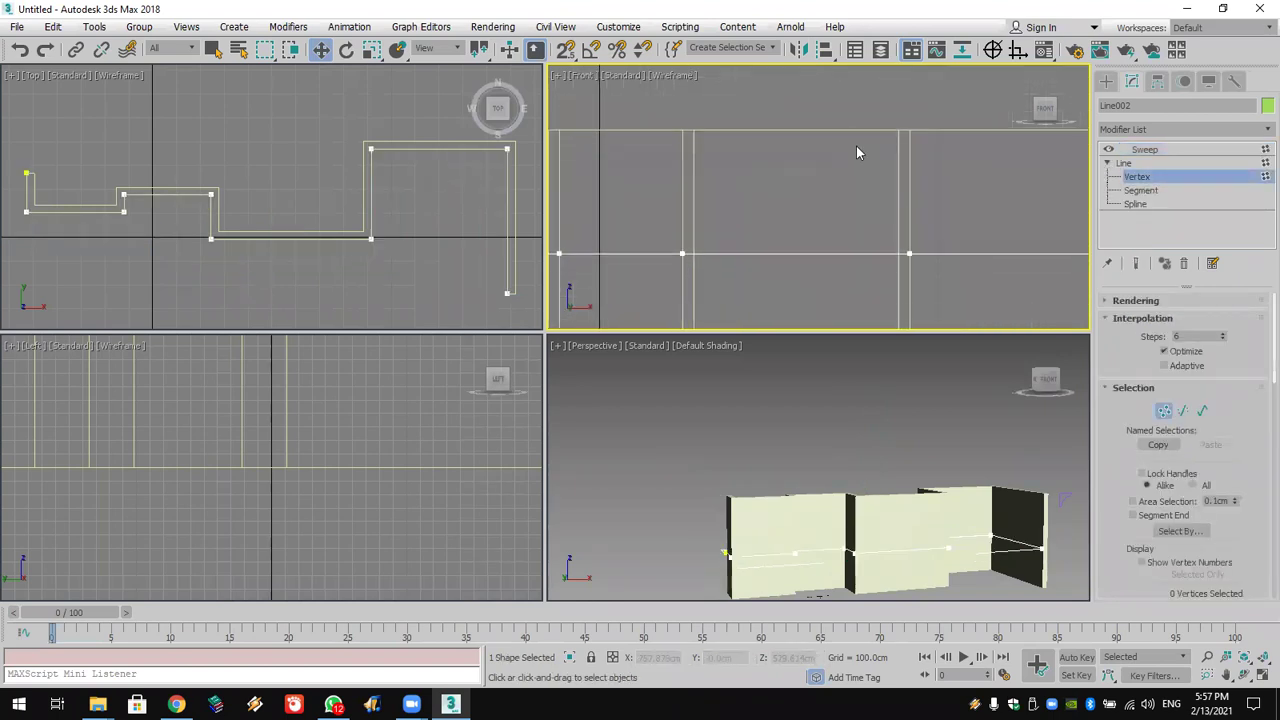
scroll(1214, 524, "down", 5)
left_click(1145, 487)
left_click(794, 252)
key("w")
left_click_drag(773, 213, 814, 268)
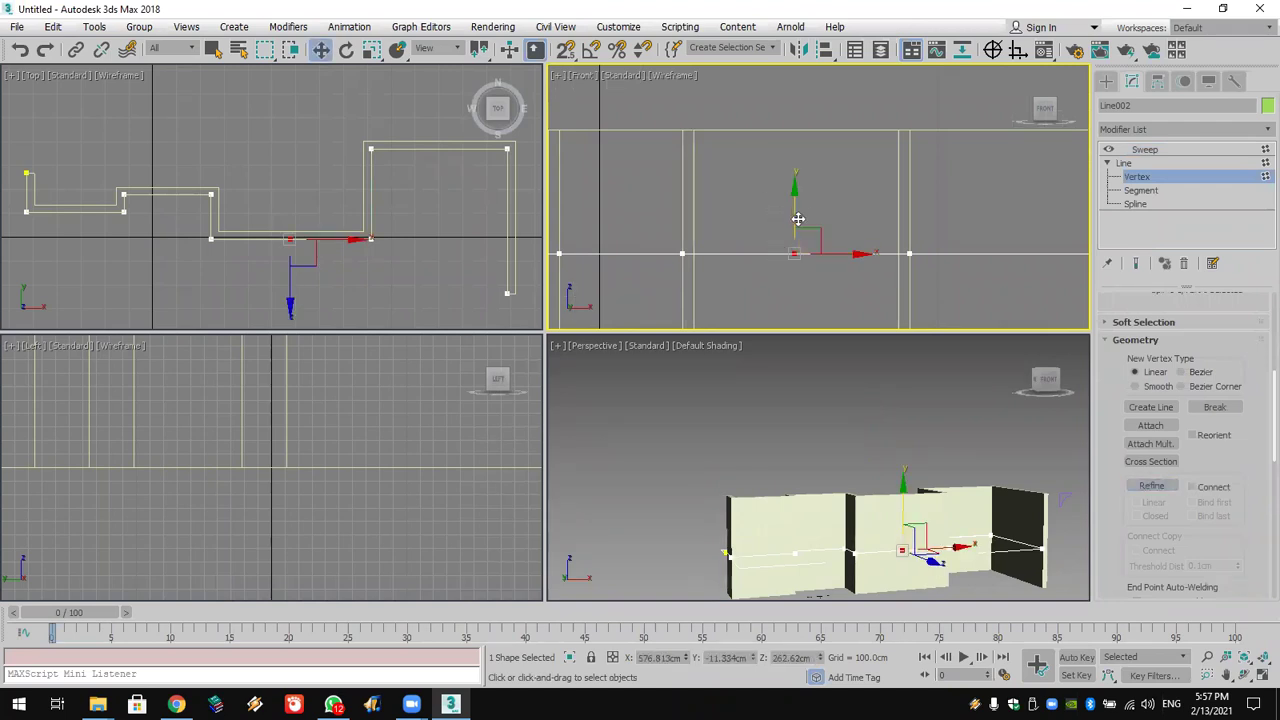
left_click_drag(798, 218, 806, 114)
Step: Fillet the raised path vertex into a wide arch and return to the Sweep level of the cornice
scroll(1160, 465, "down", 5)
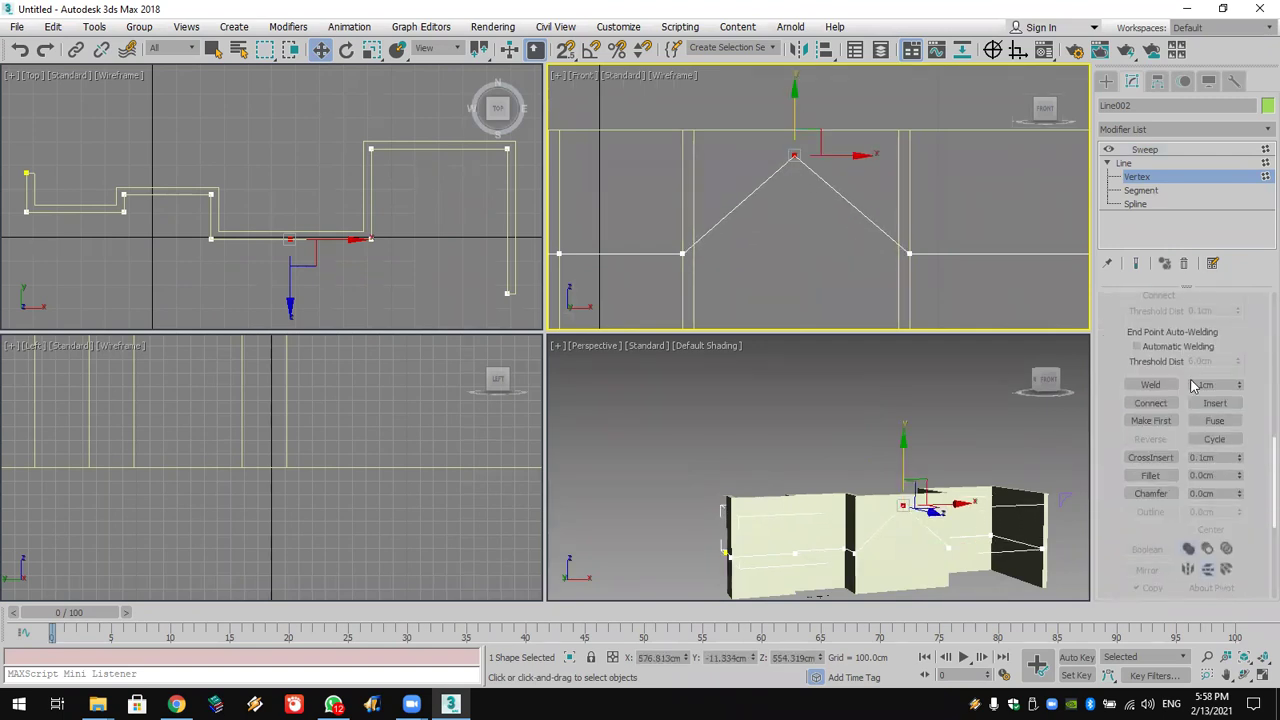
left_click(1151, 476)
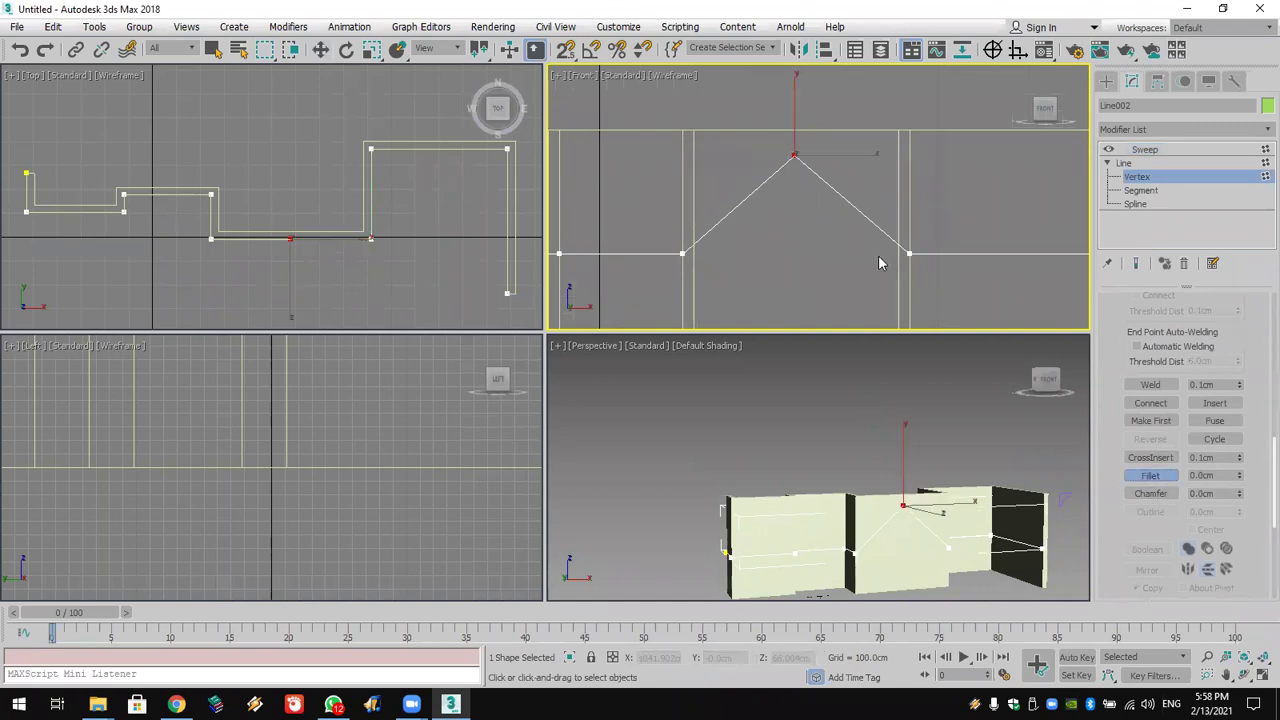
left_click_drag(797, 156, 802, 30)
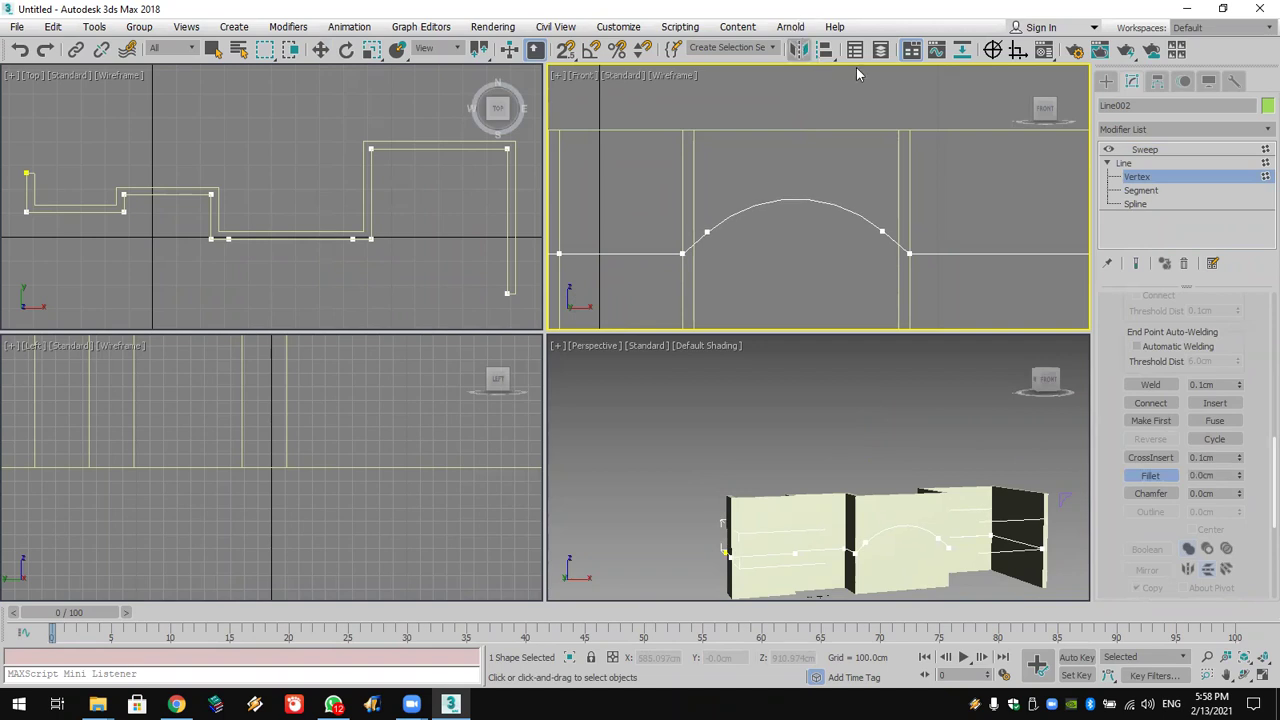
left_click(1162, 149)
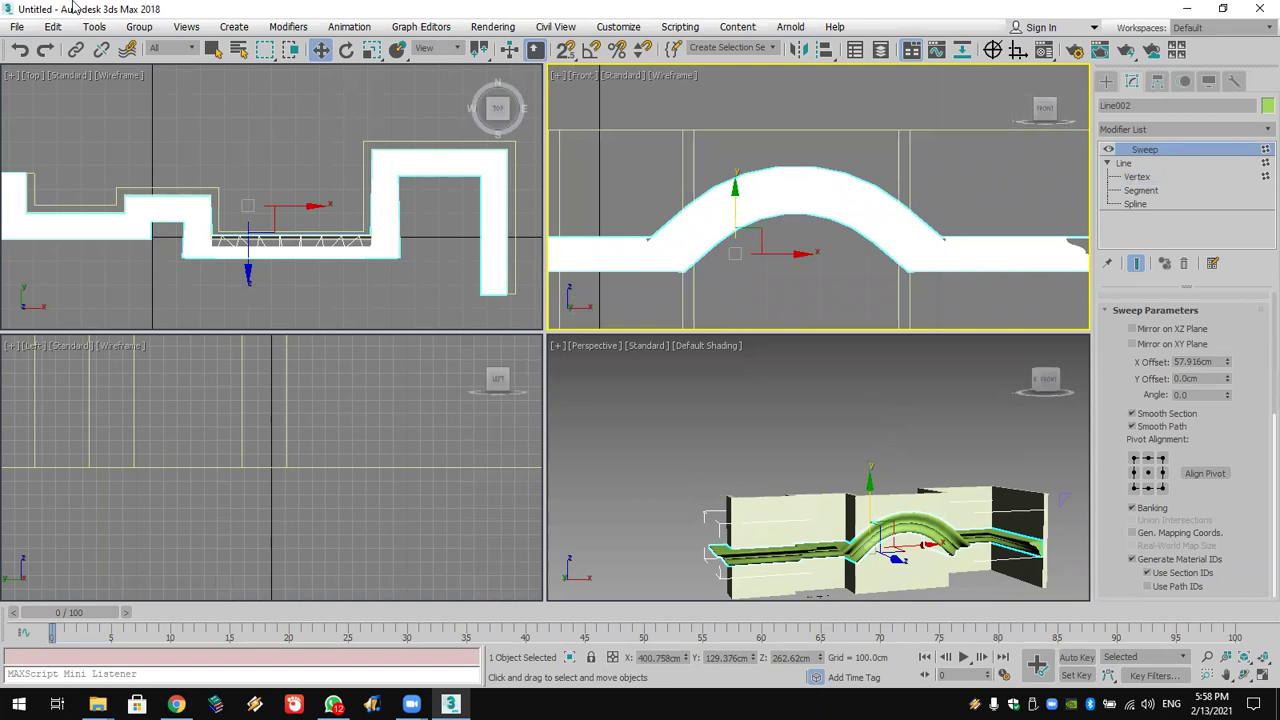
left_click(17, 26)
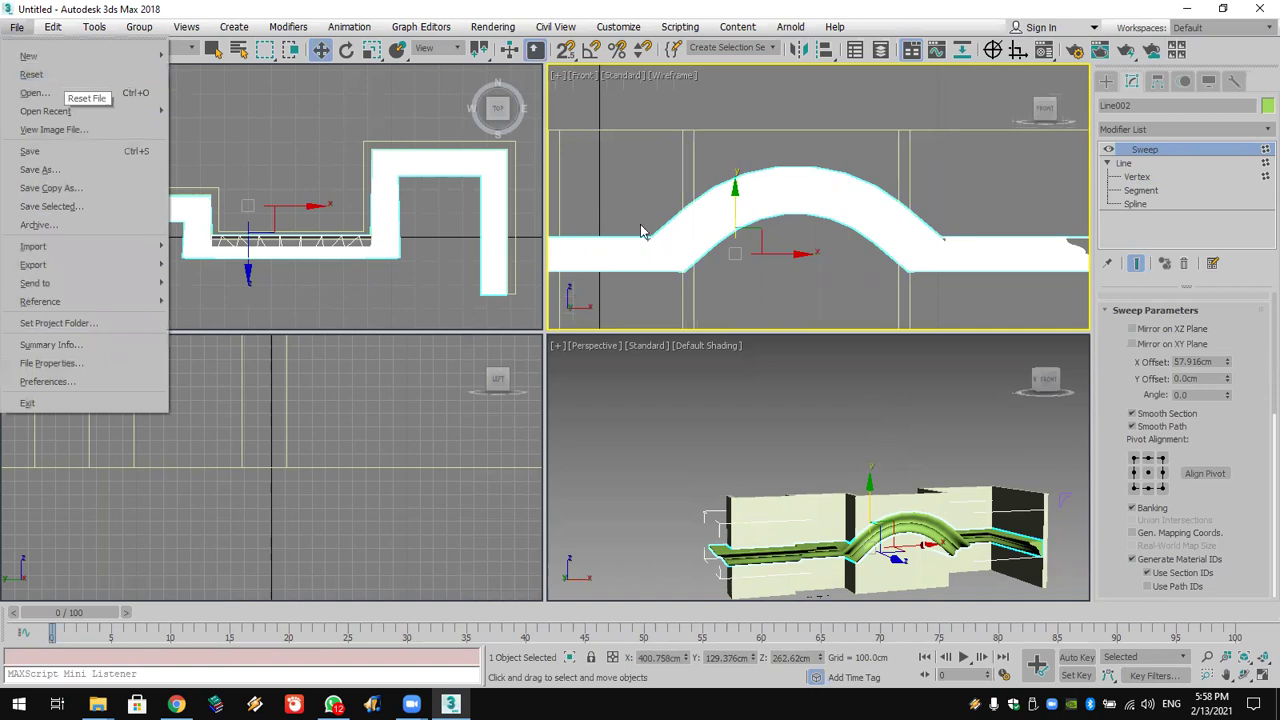
left_click(936, 264)
Step: Scale the whole cornice profile object uniformly to about 156 percent in the front view
scroll(934, 257, "down", 5)
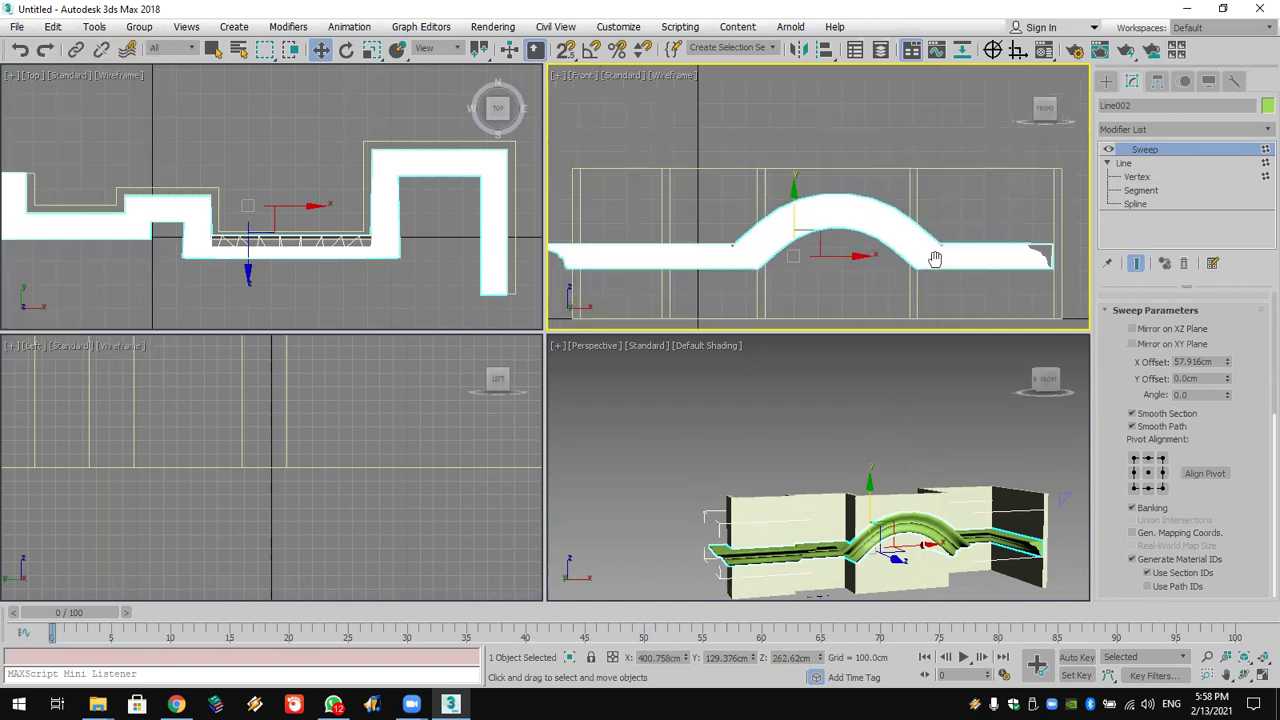
left_click(1106, 80)
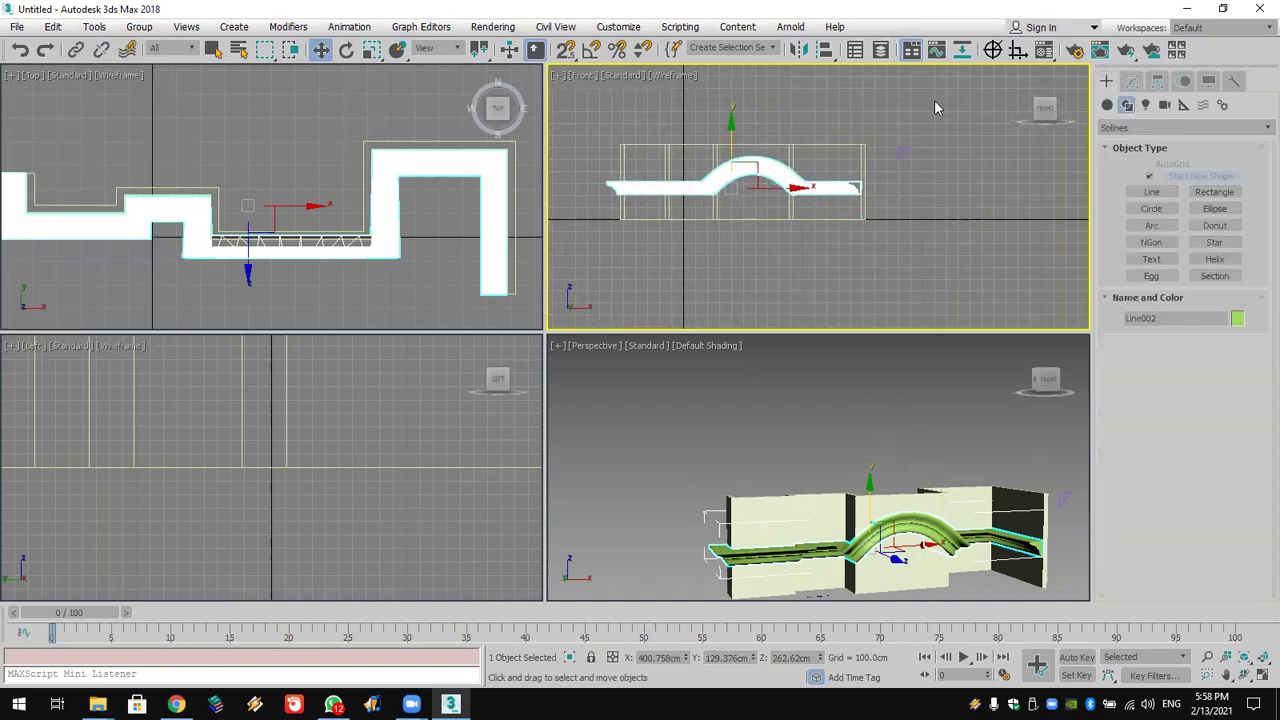
middle_click_drag(880, 170, 790, 214)
left_click(790, 214)
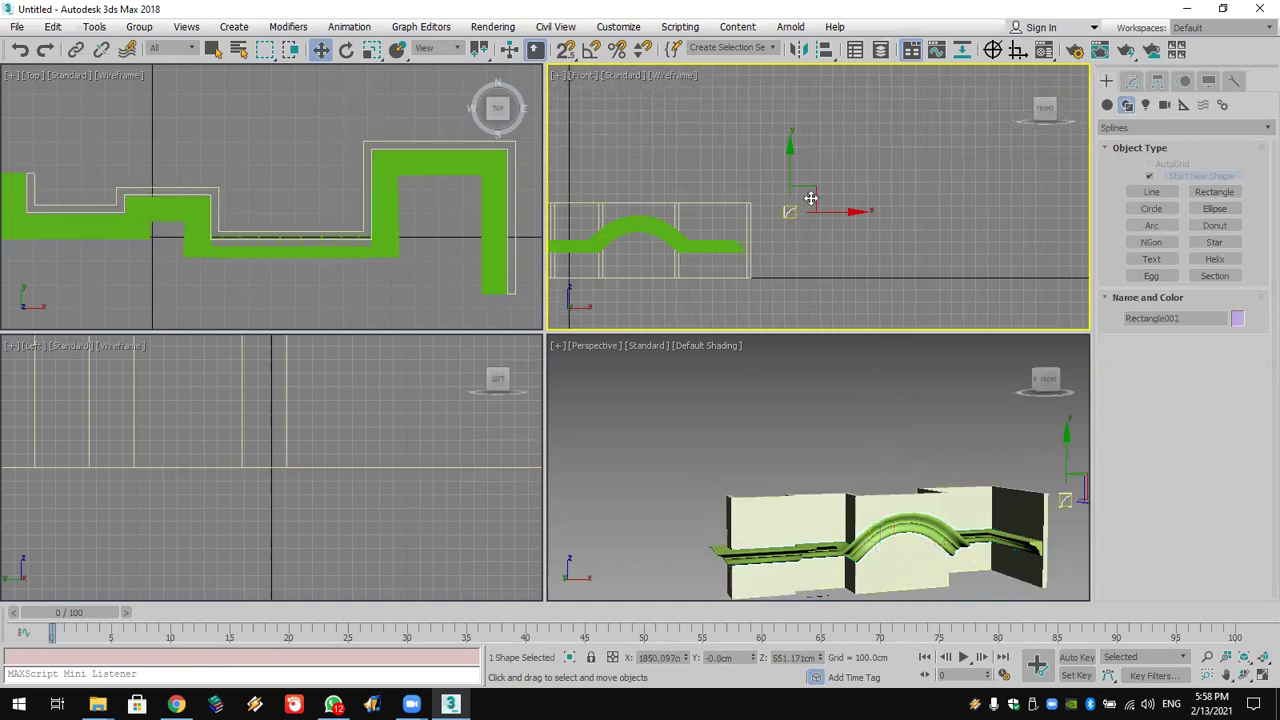
left_click(371, 51)
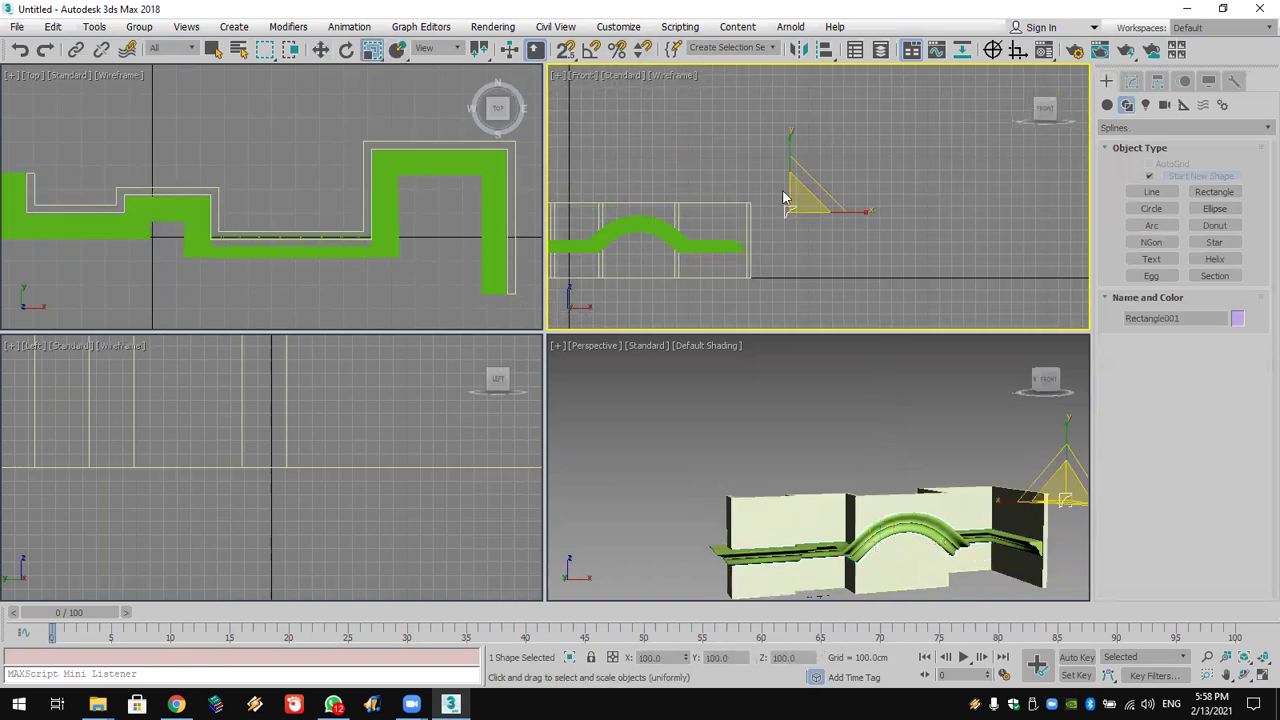
left_click_drag(805, 200, 1093, 63)
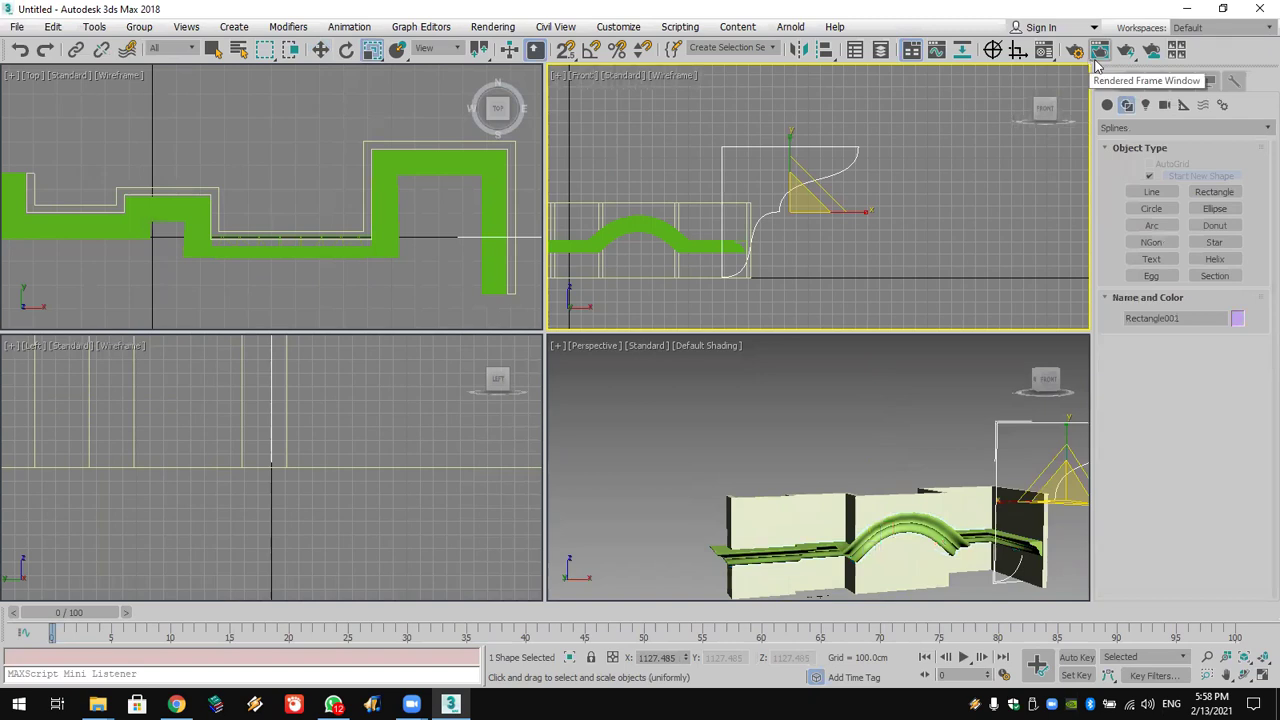
mouse_move(799, 205)
left_mouse_down()
mouse_move(798, 238)
mouse_move(790, 214)
left_mouse_up()
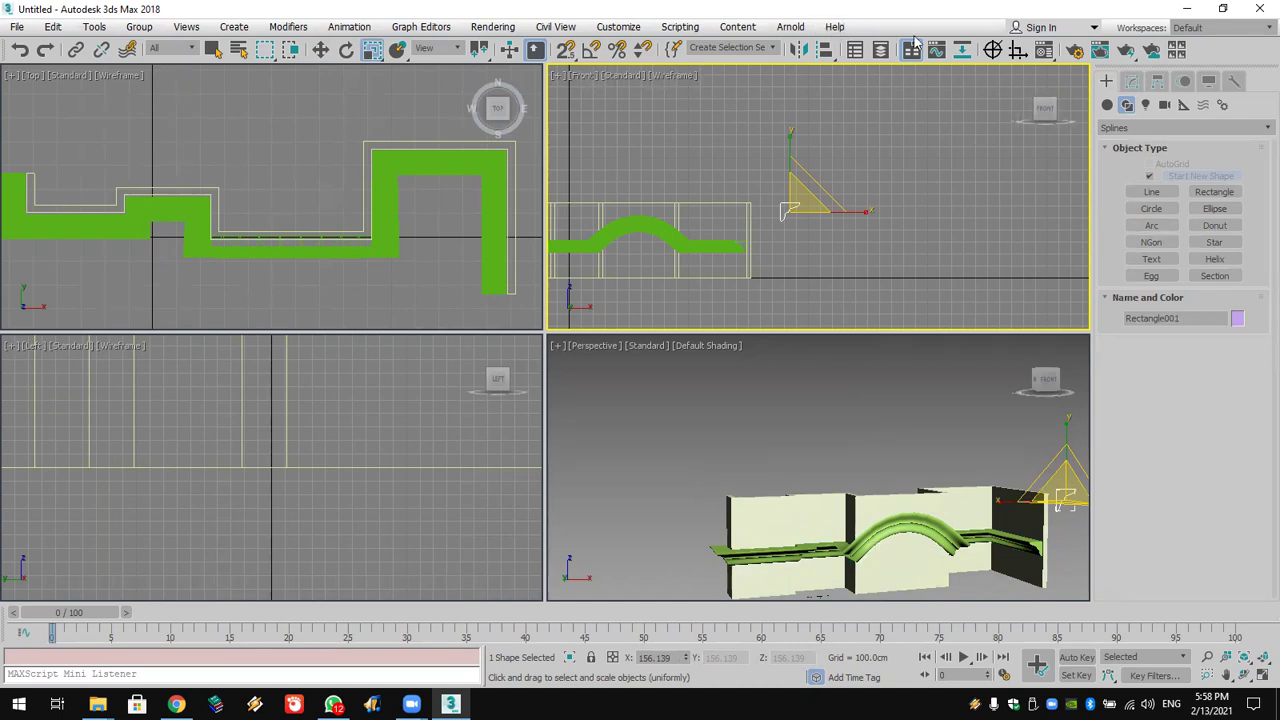
mouse_move(788, 206)
left_mouse_down()
mouse_move(788, 140)
mouse_move(800, 185)
left_mouse_up()
Step: Scale the cornice profile uniformly to about 418 percent at the Spline sub-object level of Edit Spline
left_click(1131, 80)
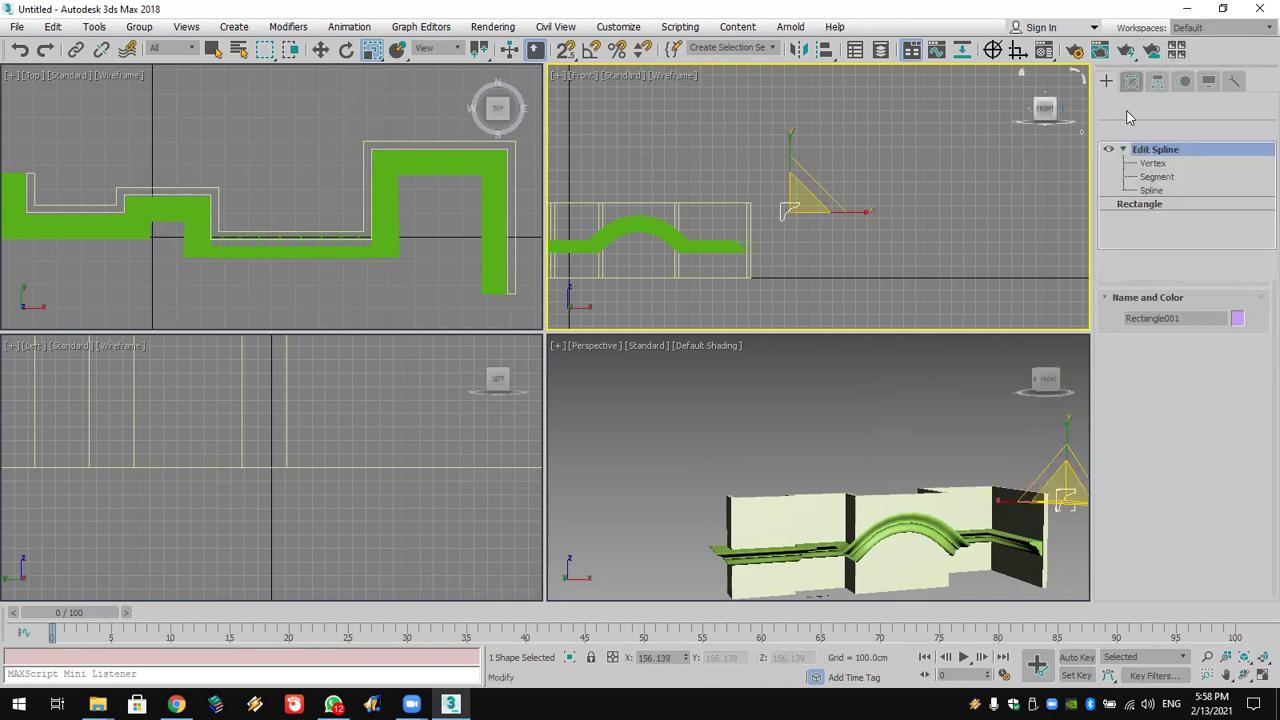
left_click(1151, 190)
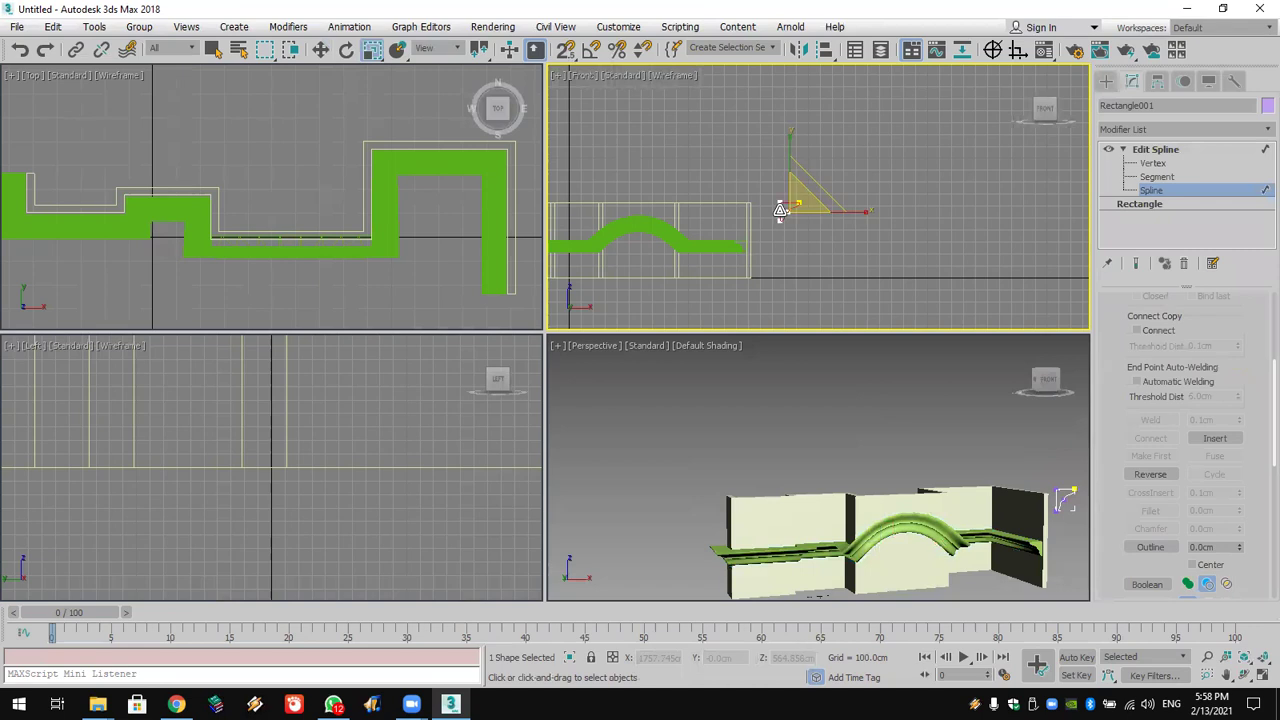
left_click_drag(857, 306, 972, 592)
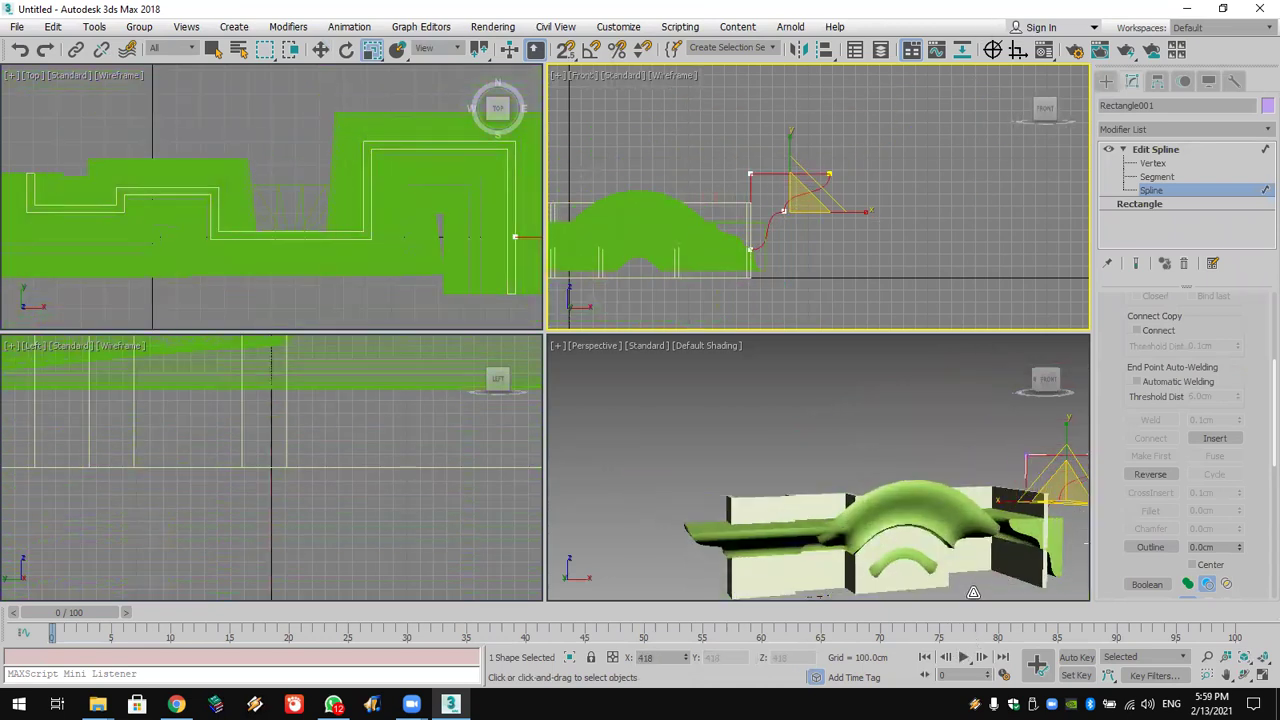
Step: Move only the profile's pivot point close to the profile's upper-left corner
left_click(1160, 84)
left_click(1183, 191)
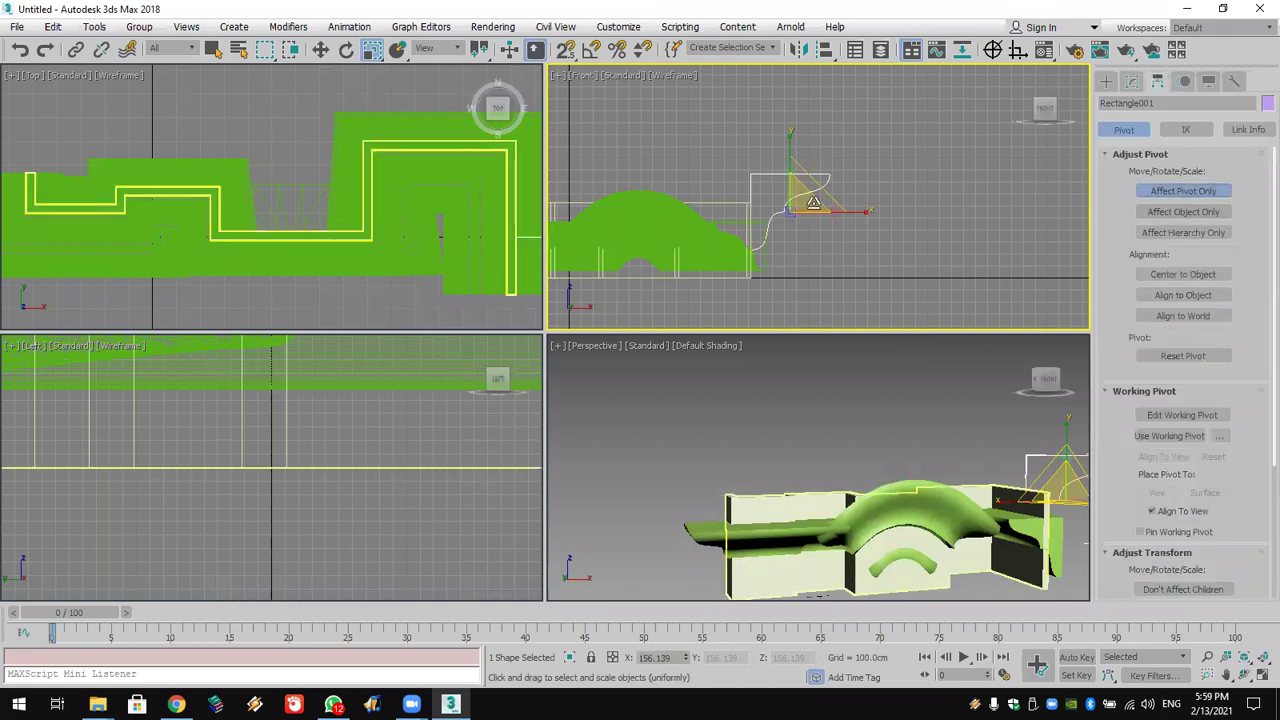
left_click(320, 49)
left_click_drag(816, 198, 783, 170)
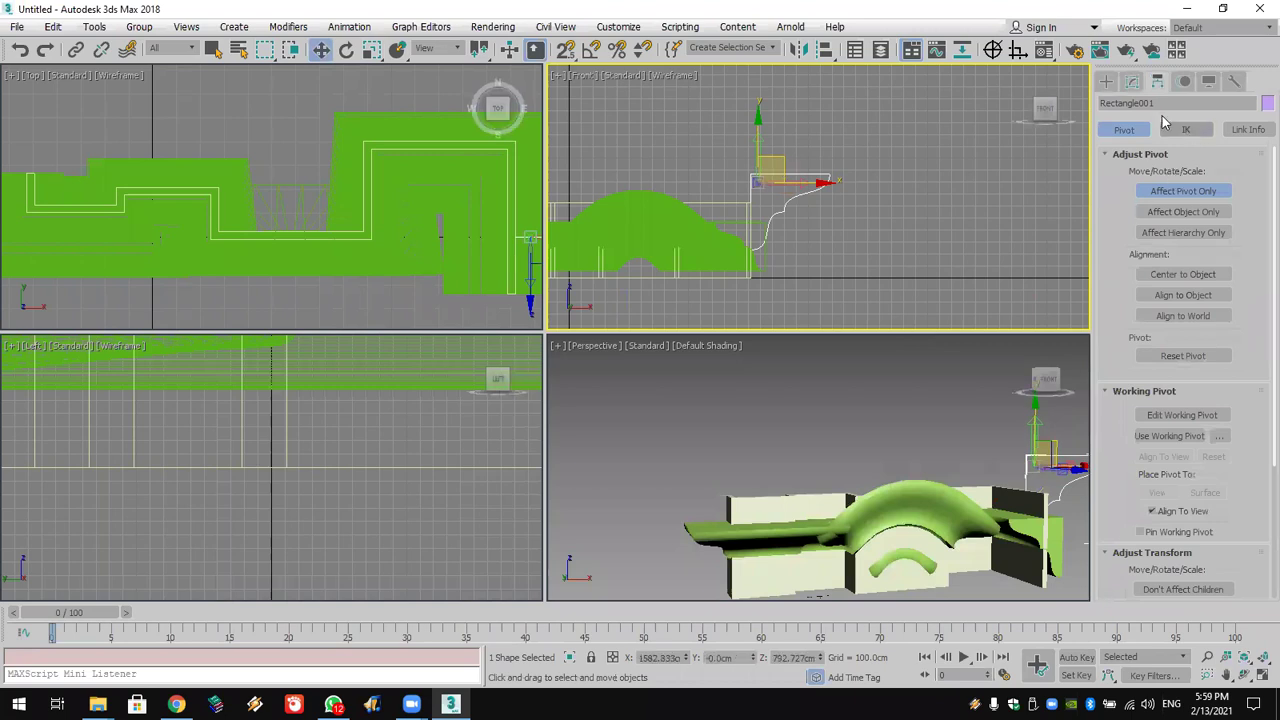
left_click(1107, 84)
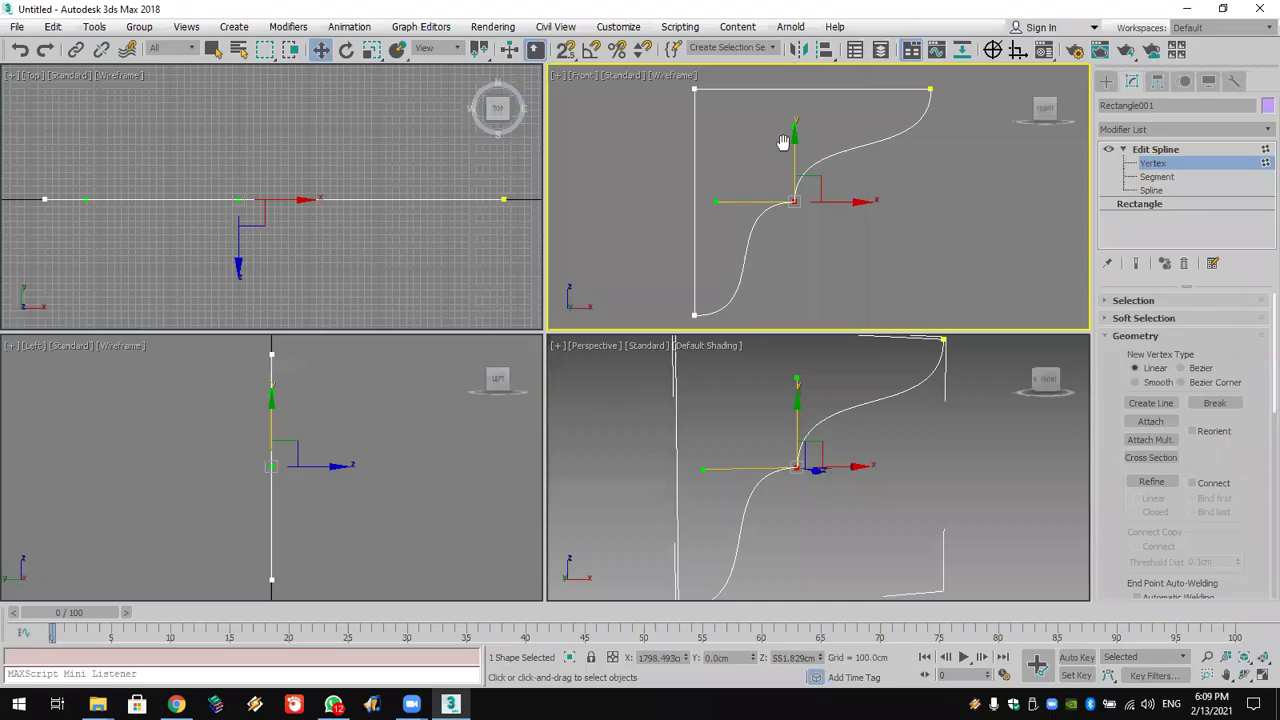
Step: Convert the profile's upper-left vertex to the Corner type
middle_click_drag(768, 158, 979, 225)
scroll(906, 190, "up", 2)
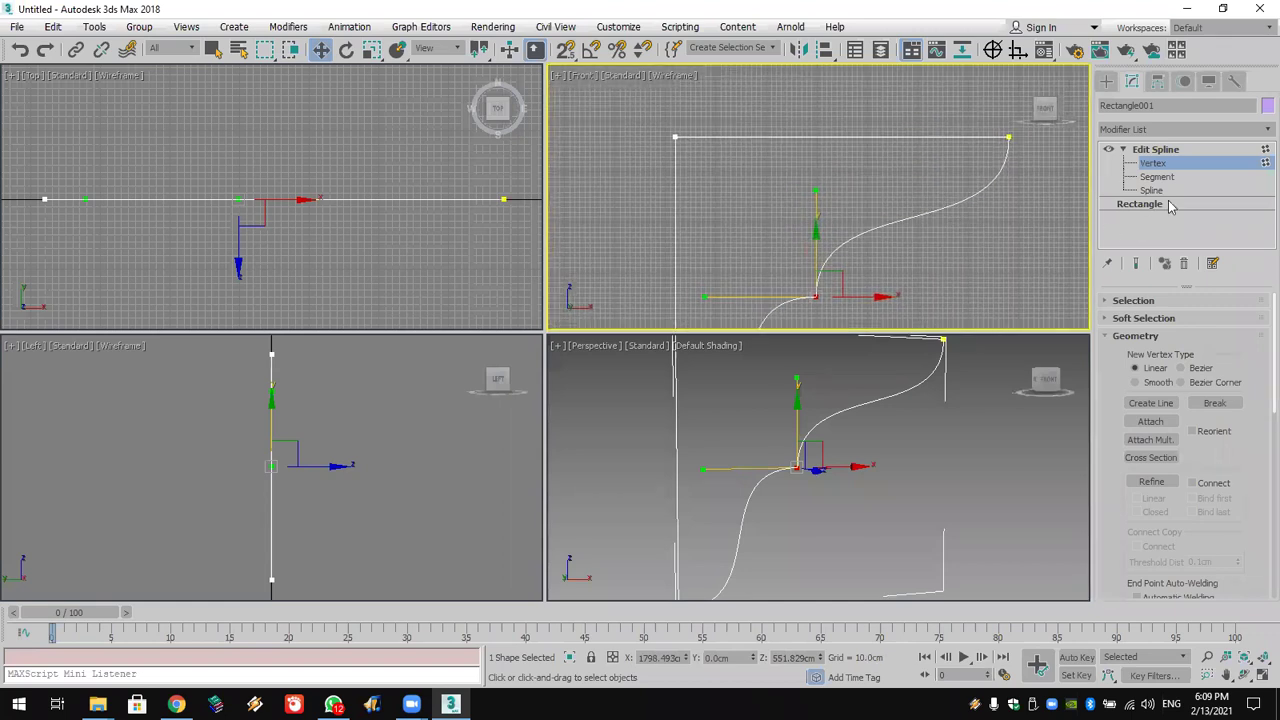
left_click_drag(634, 127, 733, 172)
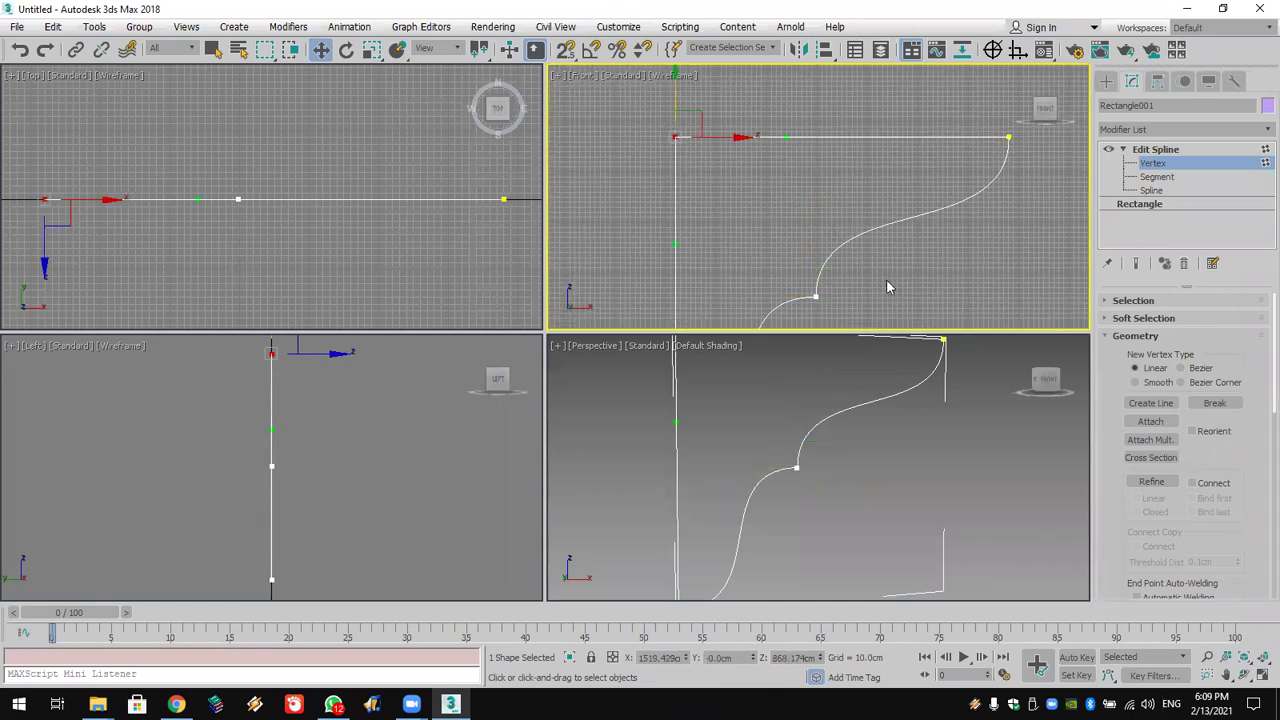
middle_click_drag(755, 192, 794, 201)
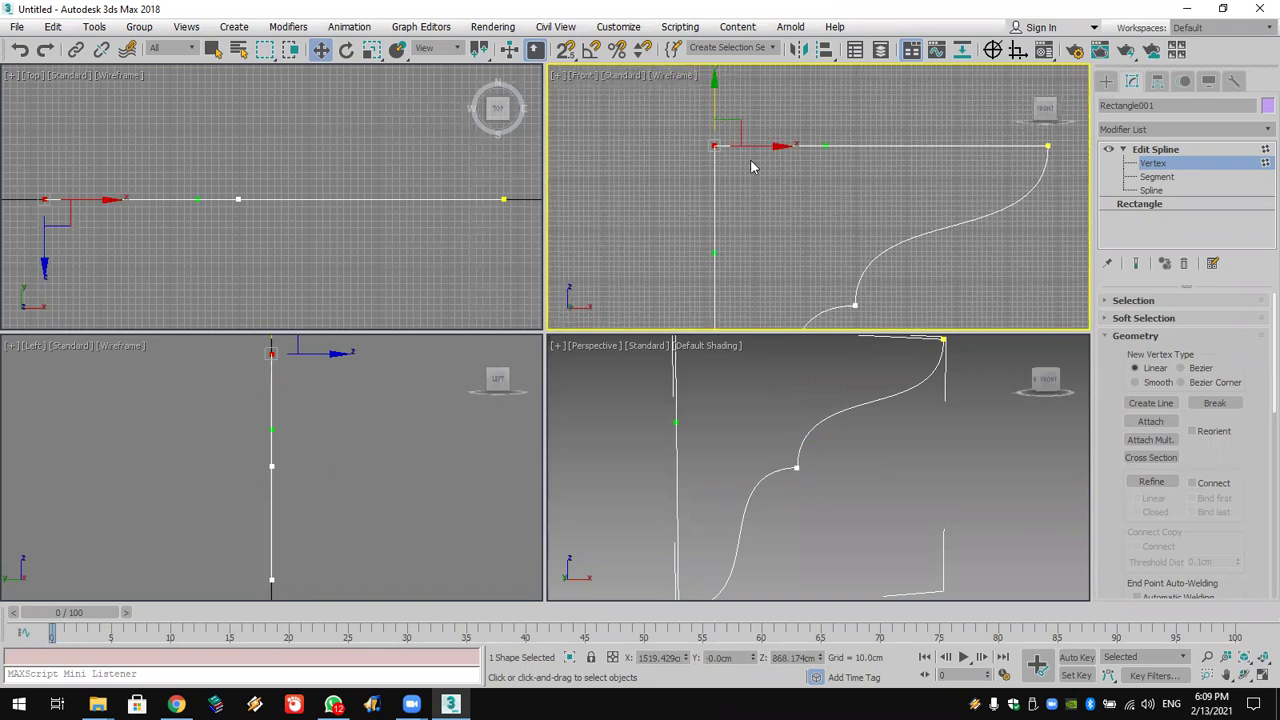
right_click(714, 210)
left_click(690, 47)
scroll(1194, 463, "down", 5)
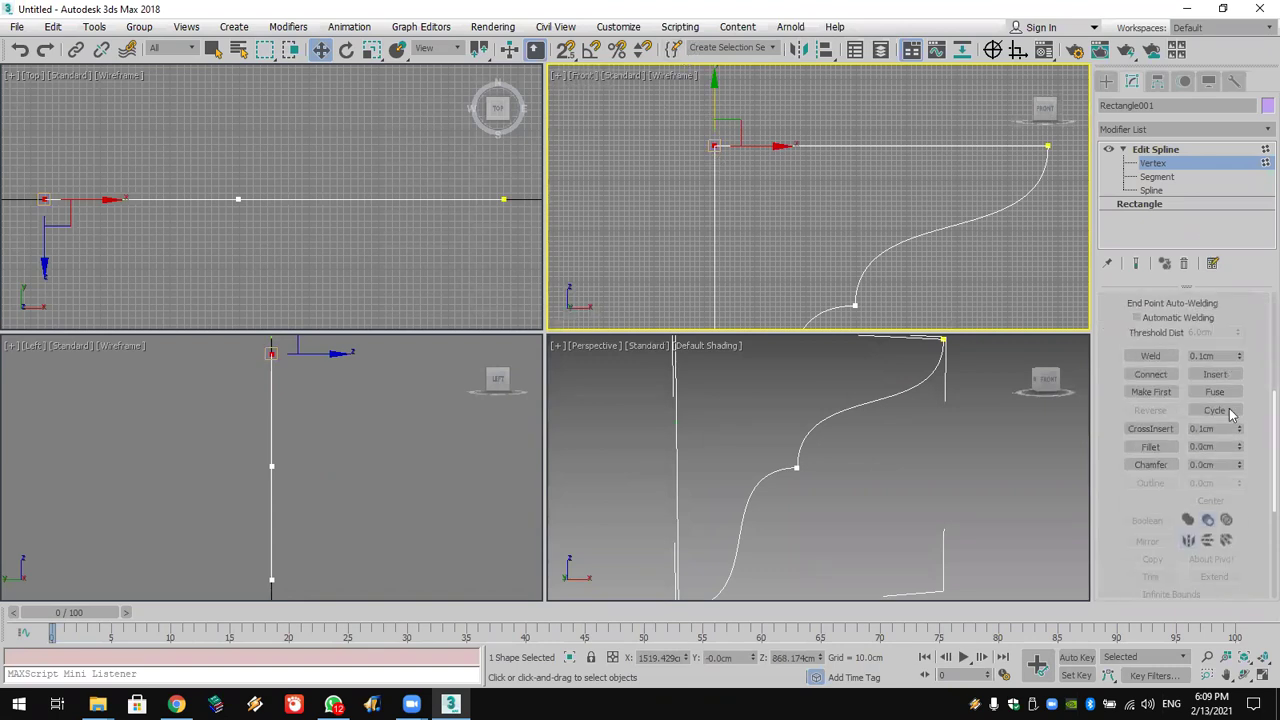
Step: Try a freehand Fillet on the profile's upper-left corner in the front view, and undo it
left_click(1150, 446)
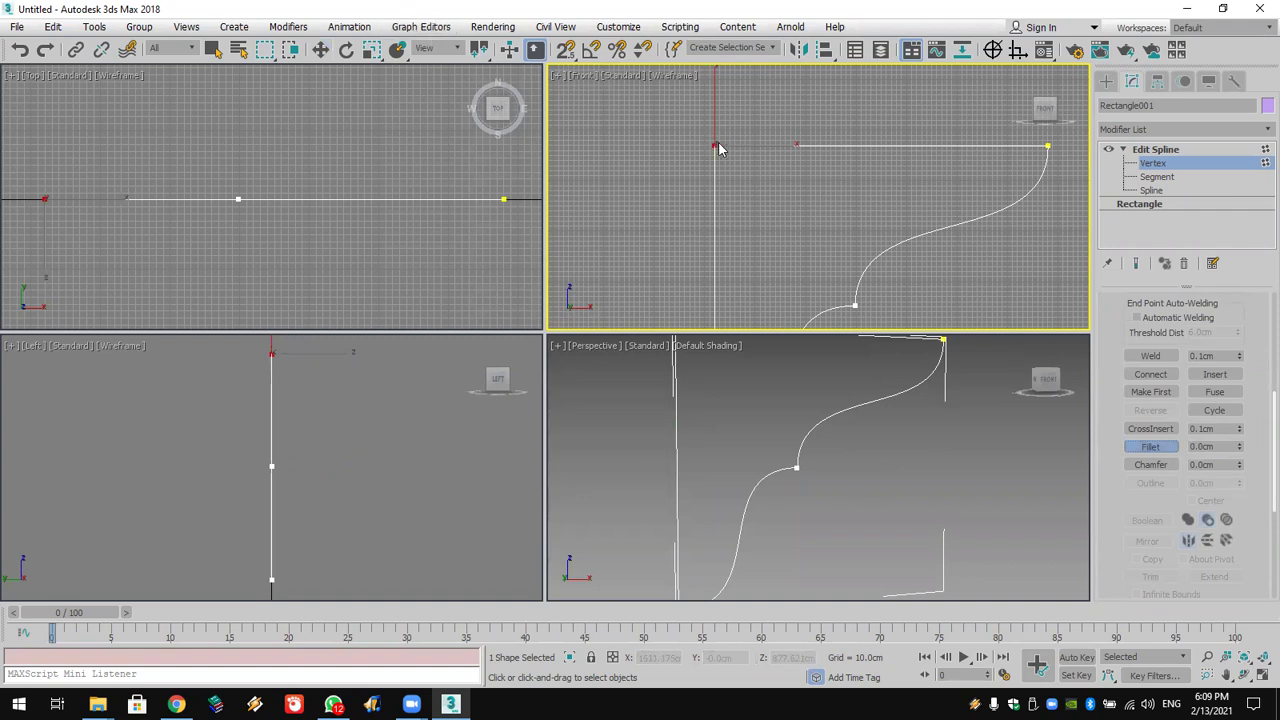
left_click_drag(716, 146, 716, 147)
middle_click_drag(798, 183, 802, 157)
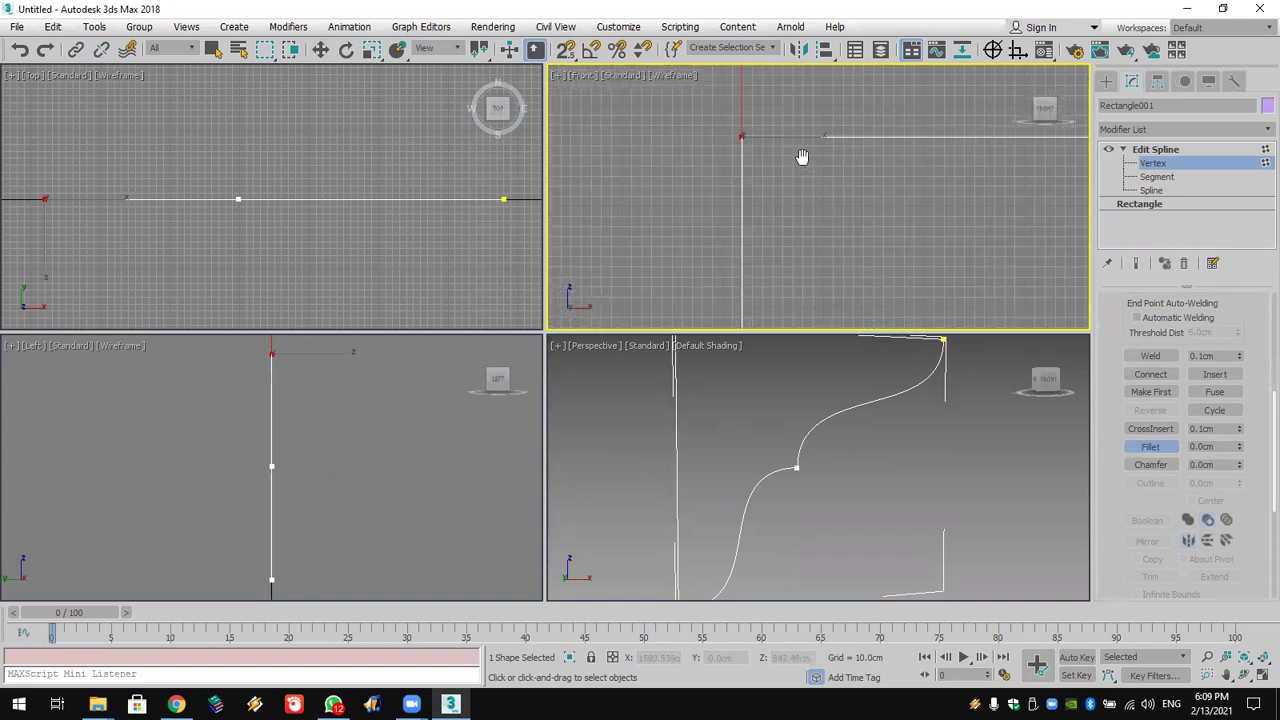
left_click_drag(740, 136, 773, 142)
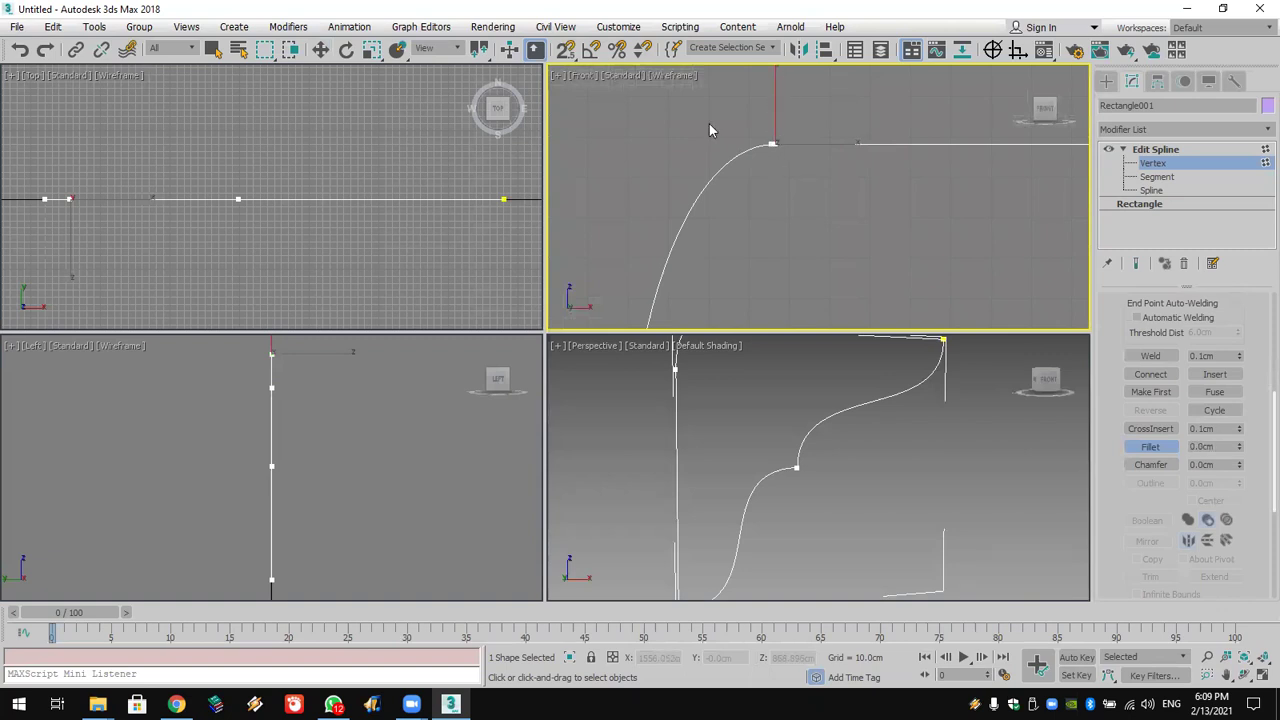
left_click(12, 52)
left_click(12, 52)
left_click(12, 52)
left_click(12, 52)
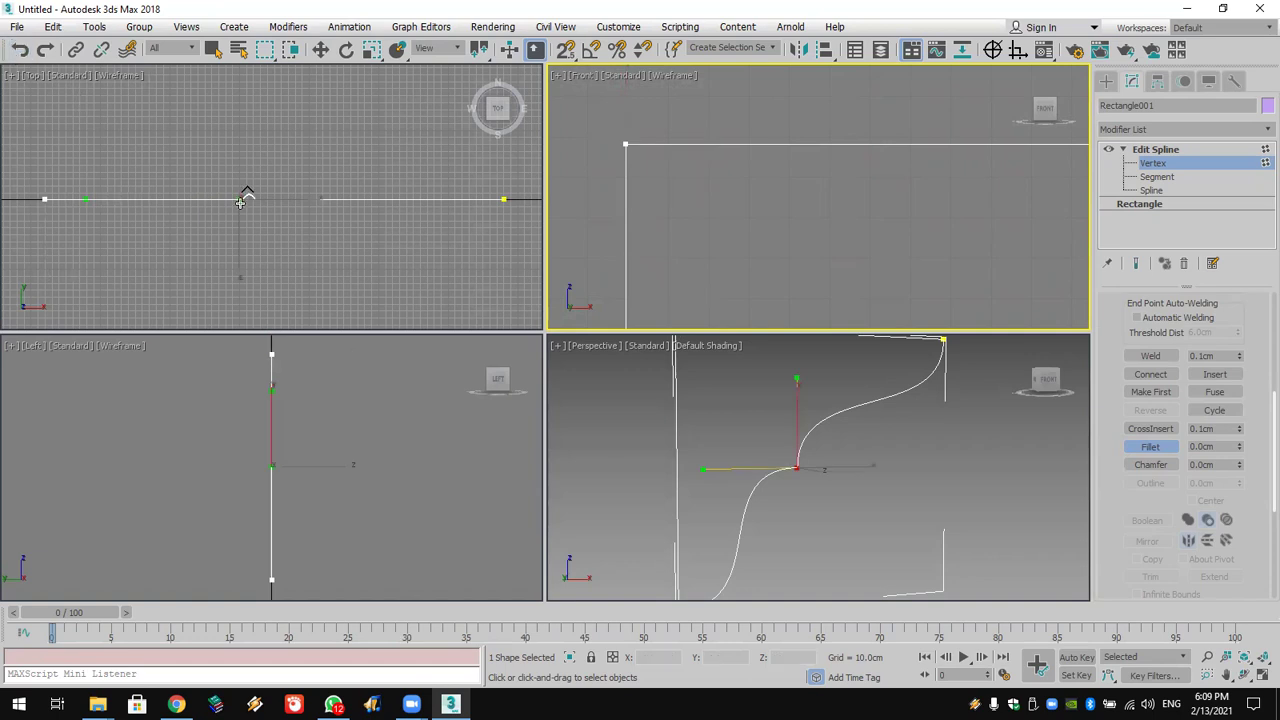
Step: Reselect the profile's upper-left vertex, try rounding it again with Fillet, and undo the attempt
left_click_drag(598, 128, 749, 251)
middle_click_drag(666, 187, 855, 221)
left_click_drag(838, 193, 897, 480)
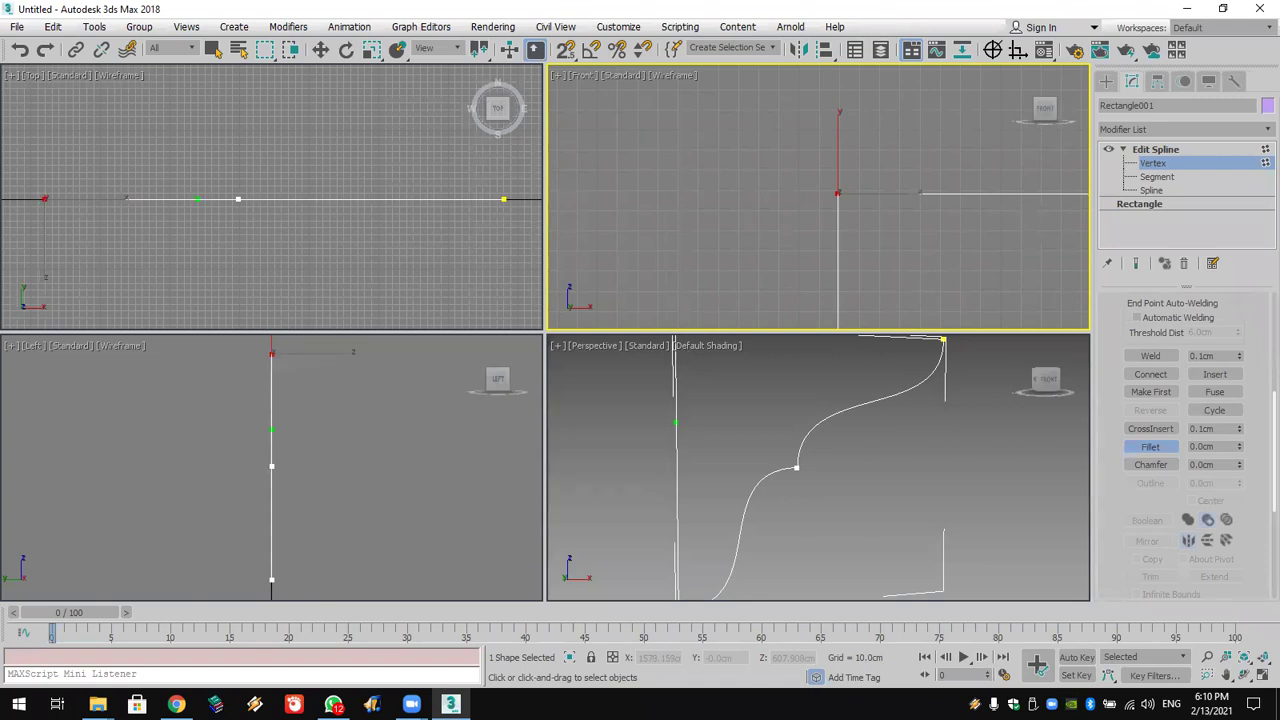
mouse_move(940, 519)
left_mouse_down()
mouse_move(897, 134)
mouse_move(929, 521)
left_mouse_up()
left_click(22, 50)
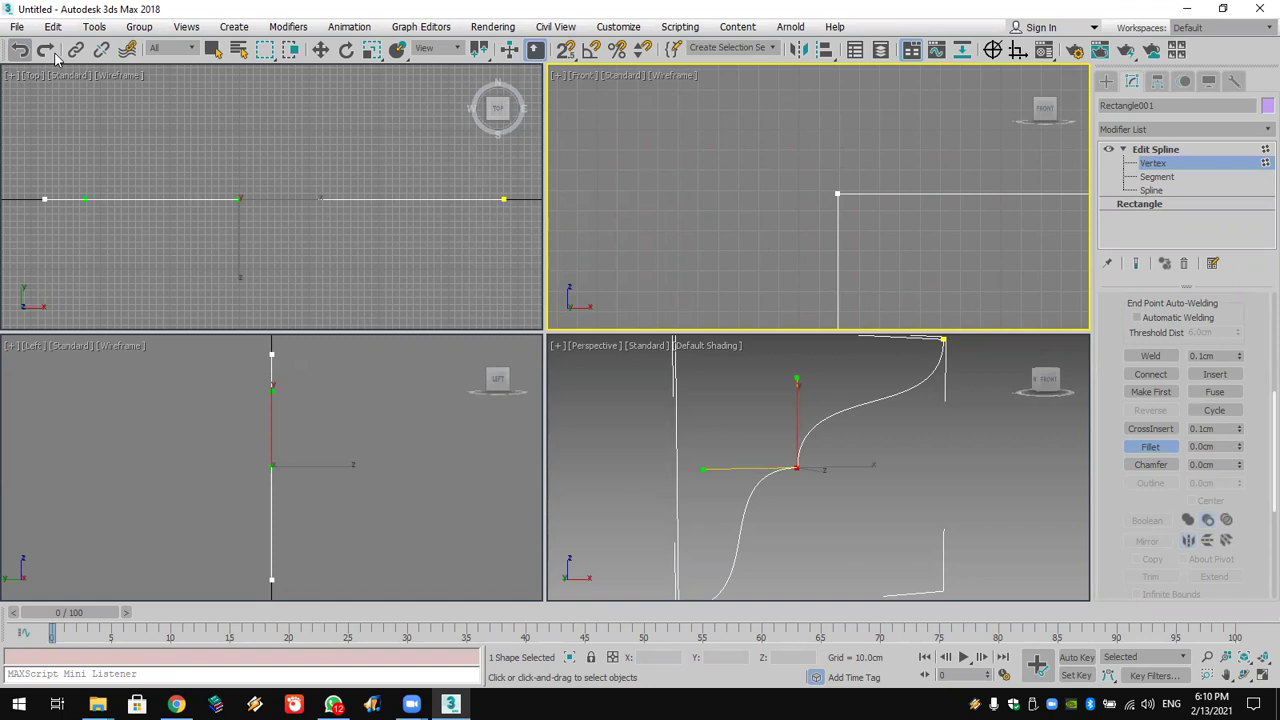
Step: Try a fillet value of 20 on the profile's middle vertex, and undo it
middle_click_drag(878, 204, 819, 207)
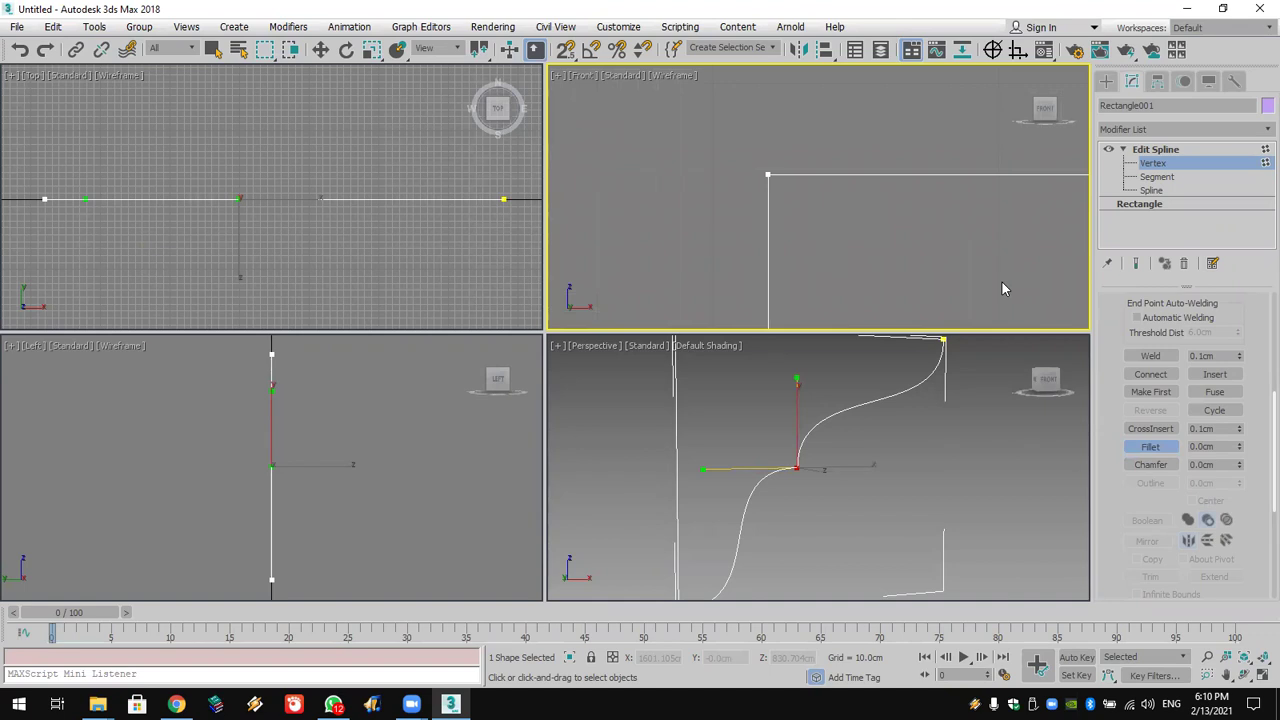
double_click(1216, 447)
type("20")
key("Return")
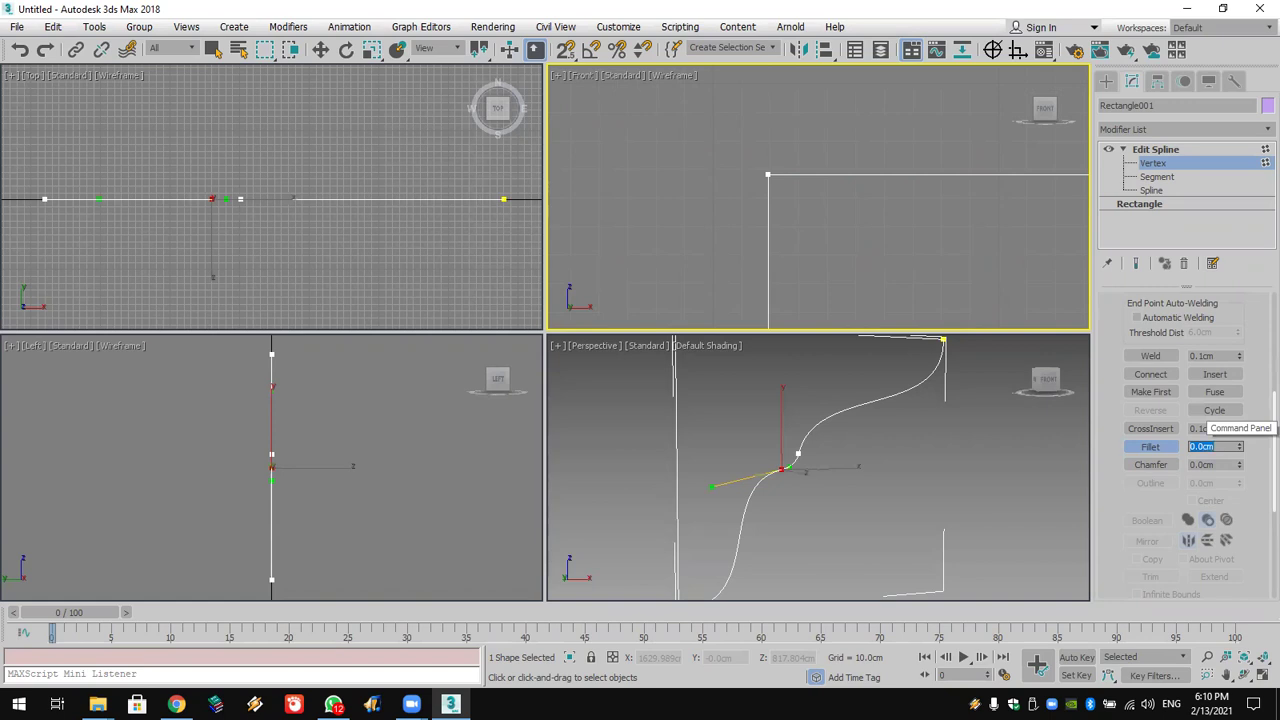
left_click(19, 50)
Step: Fillet the profile's middle vertex with a value of 10
double_click(1205, 446)
type("10")
key("Return")
left_click(1264, 656)
middle_click_drag(974, 337, 917, 403)
scroll(918, 412, "down", 6)
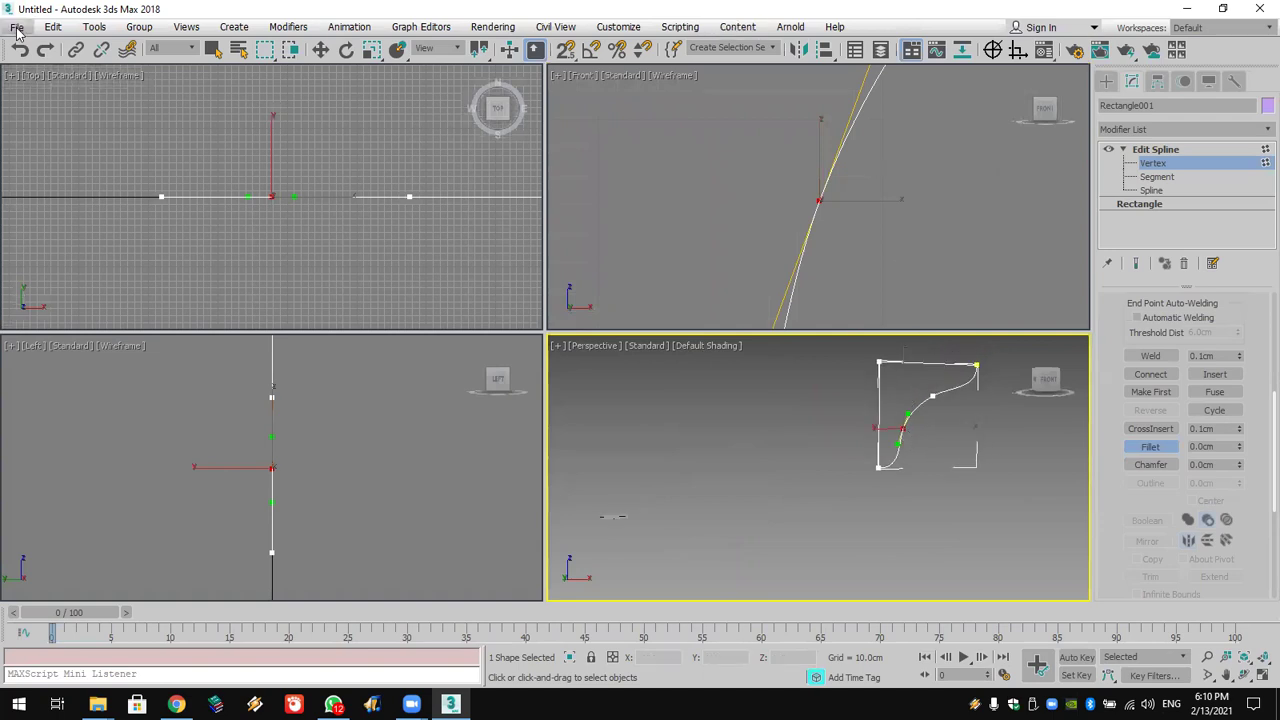
Step: Reset the scene without saving the changes to the cornice profile
left_click(16, 26)
left_click(42, 82)
left_click(634, 372)
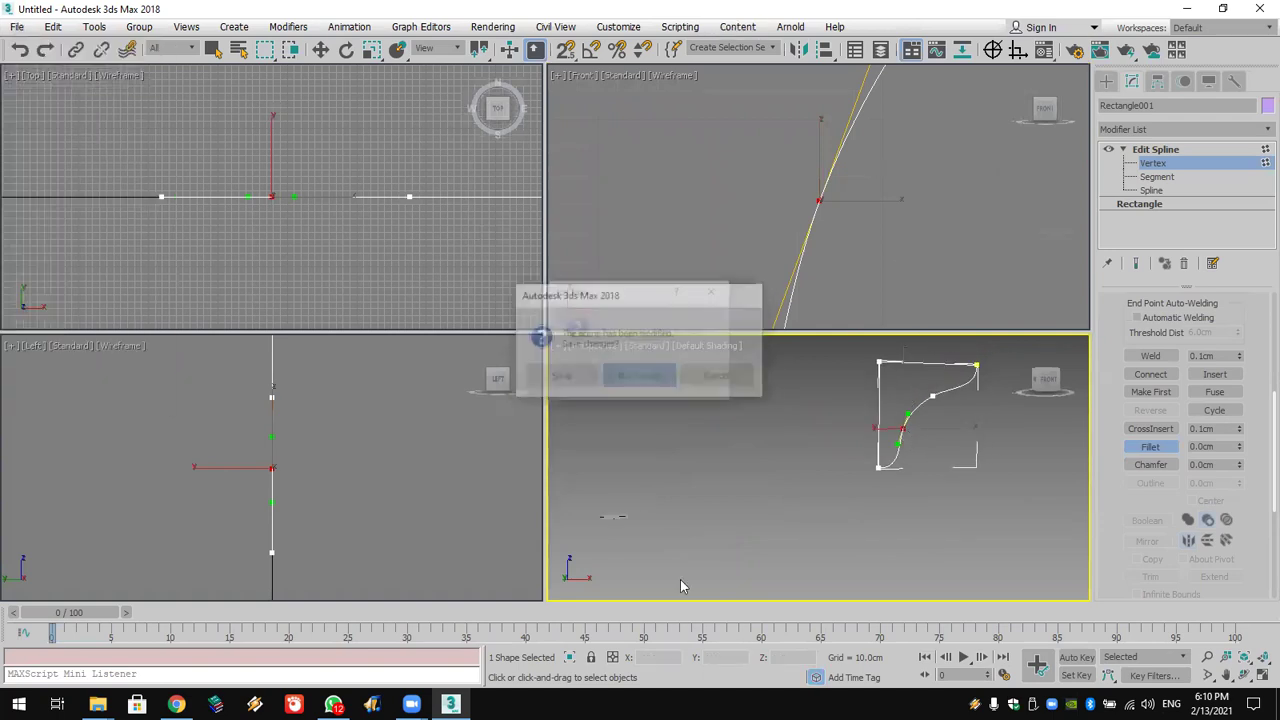
key("Return")
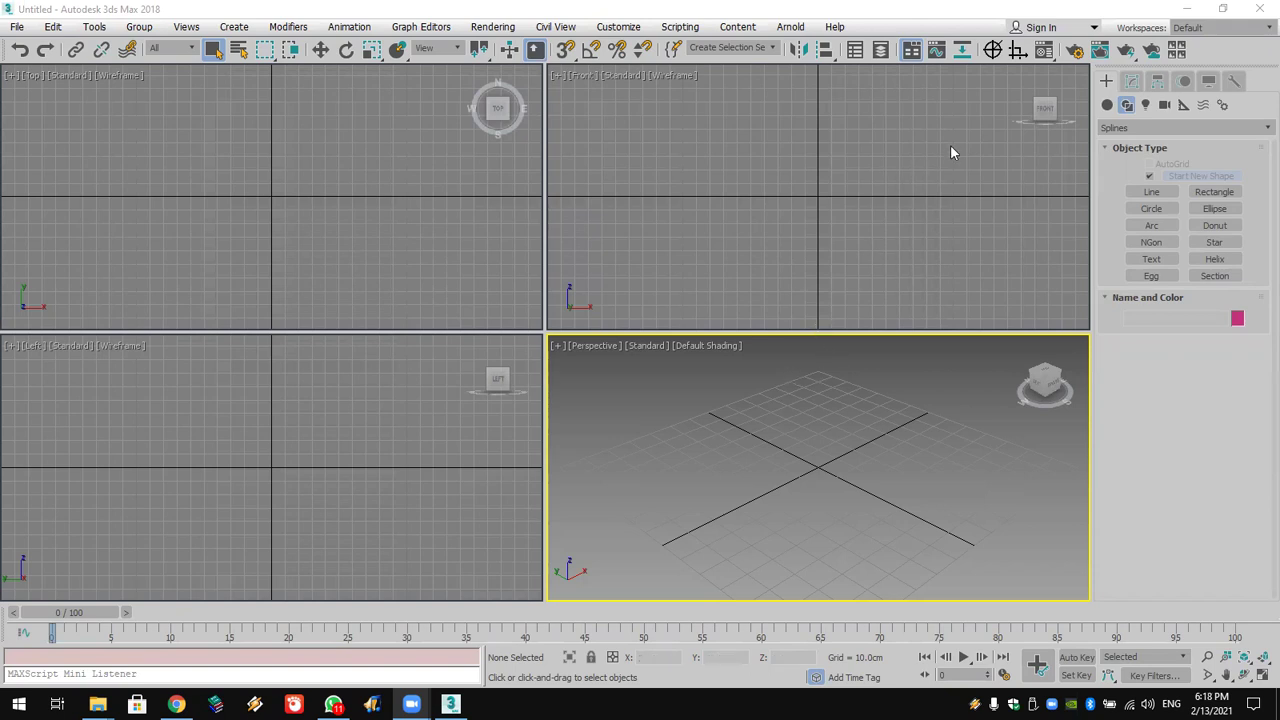
Step: Create a sphere about 44 cm in radius in the perspective view and assign it the pink material from the Material Editor
left_click(1043, 52)
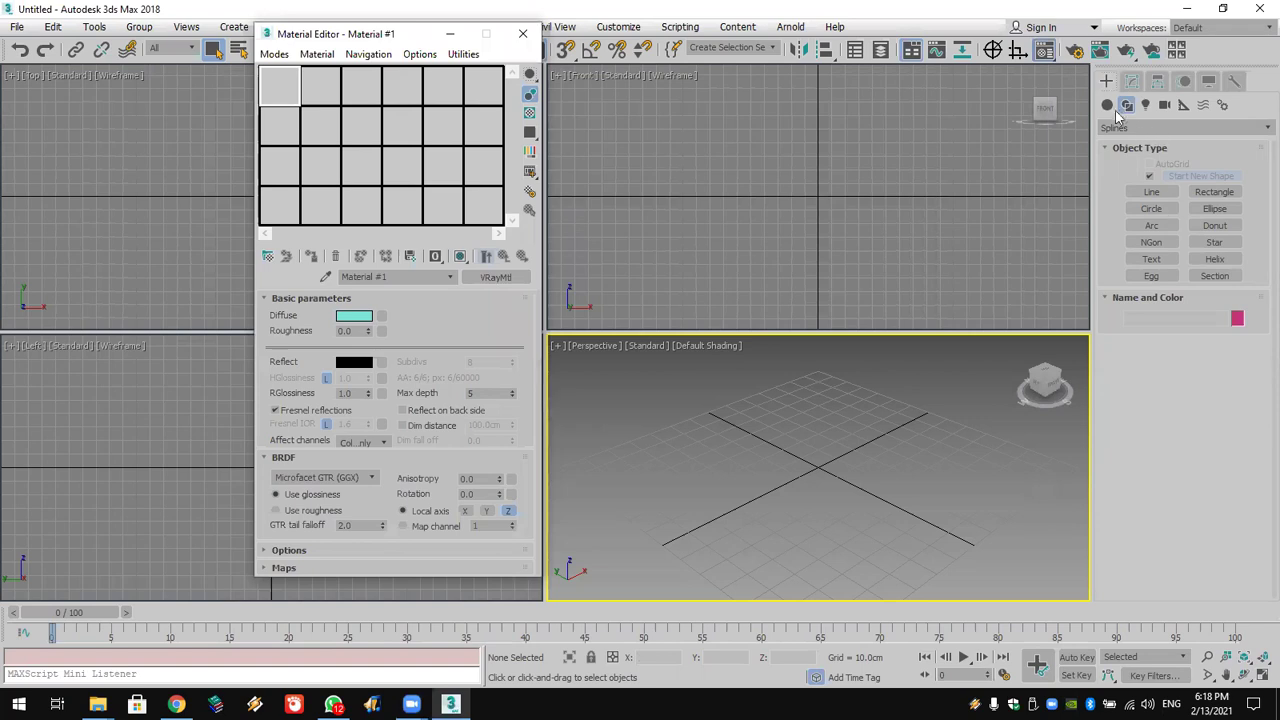
left_click(1160, 211)
left_click(1168, 197)
mouse_move(797, 460)
left_mouse_down()
mouse_move(803, 480)
mouse_move(805, 465)
left_mouse_up()
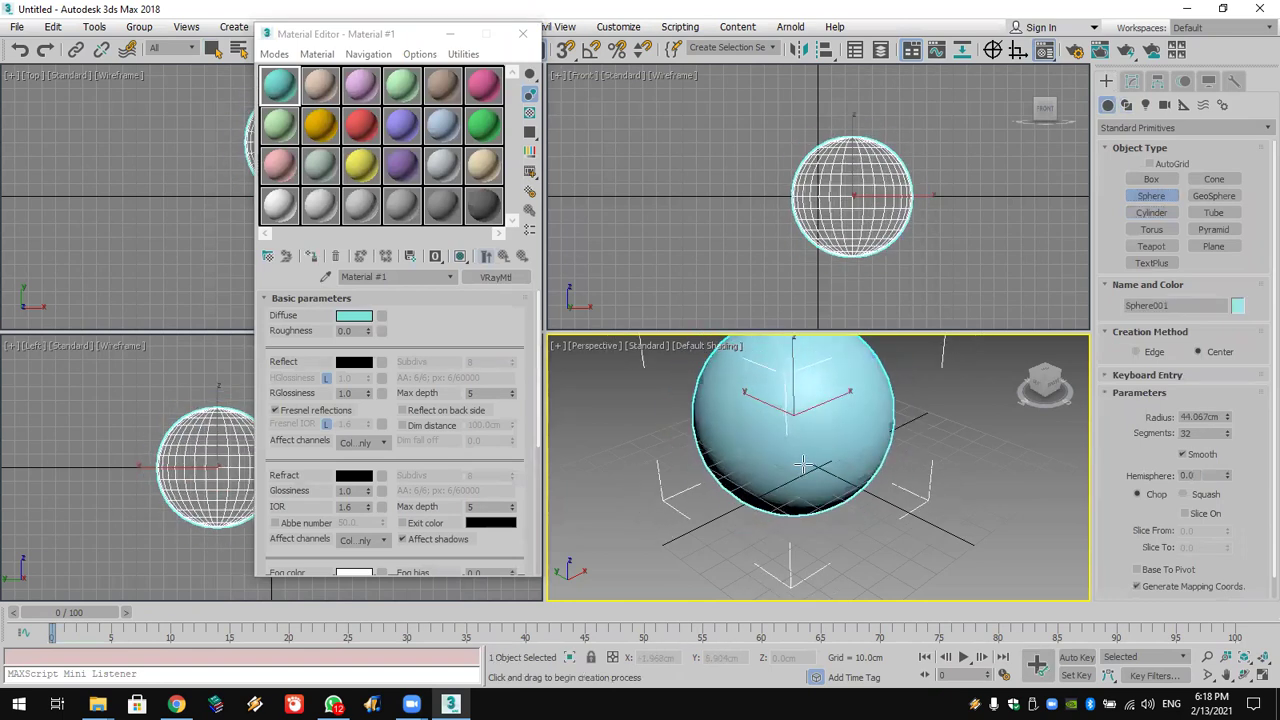
middle_click_drag(803, 430, 805, 454)
left_click_drag(282, 158, 747, 432)
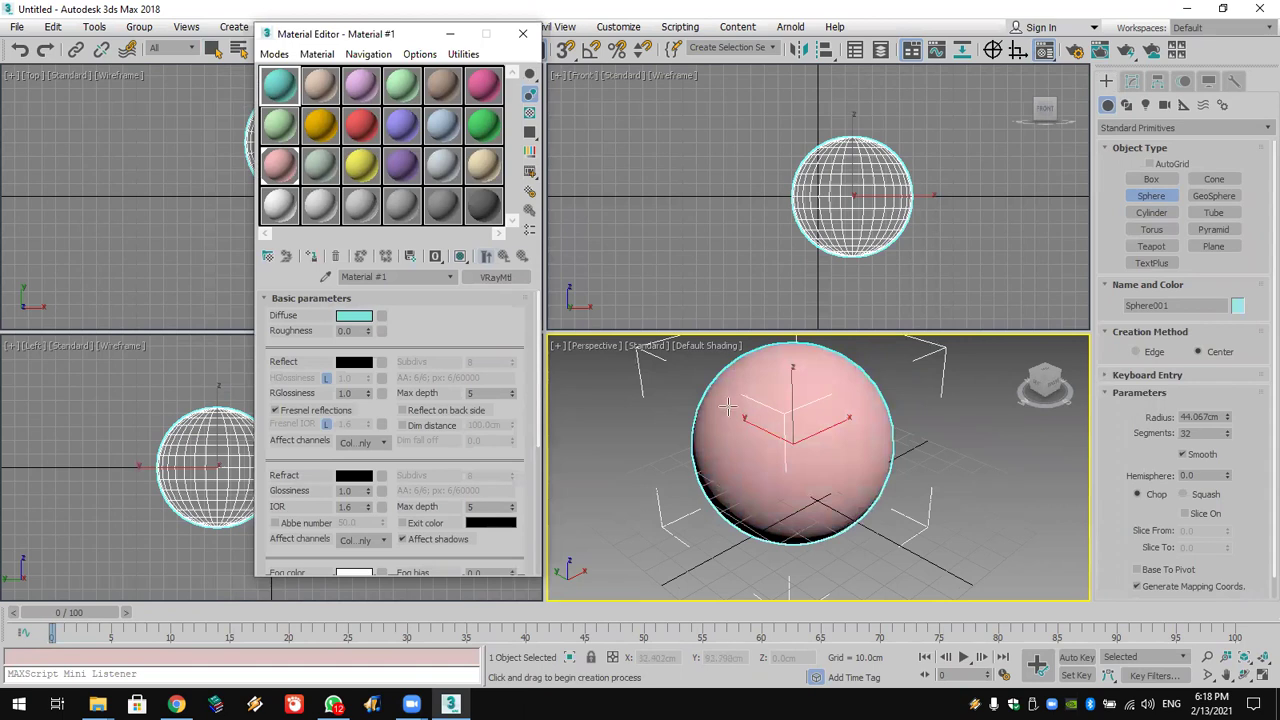
Step: Close the Material Editor and delete the sphere
left_click(1046, 58)
left_click_drag(1046, 58, 1047, 78)
left_click(522, 33)
left_click(517, 78)
key("Delete")
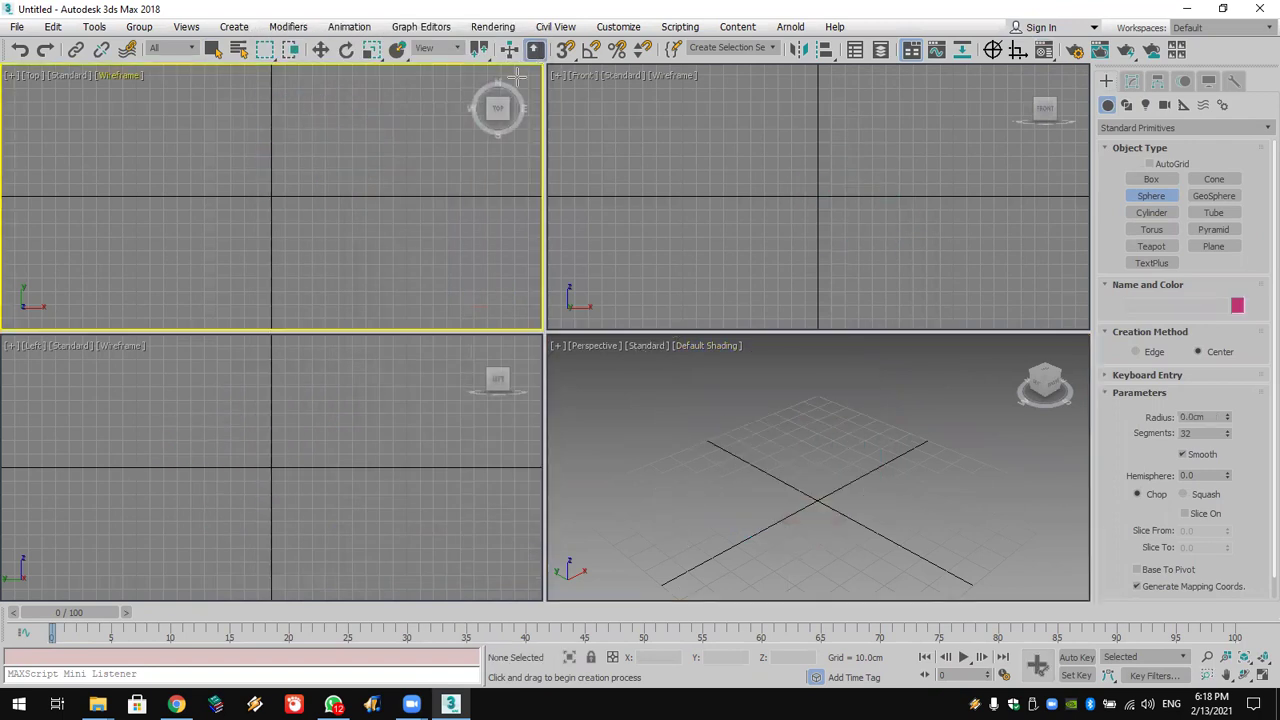
Step: Draw an open L-shaped line in the top view, with its short leg about 103 cm long
left_click(1145, 105)
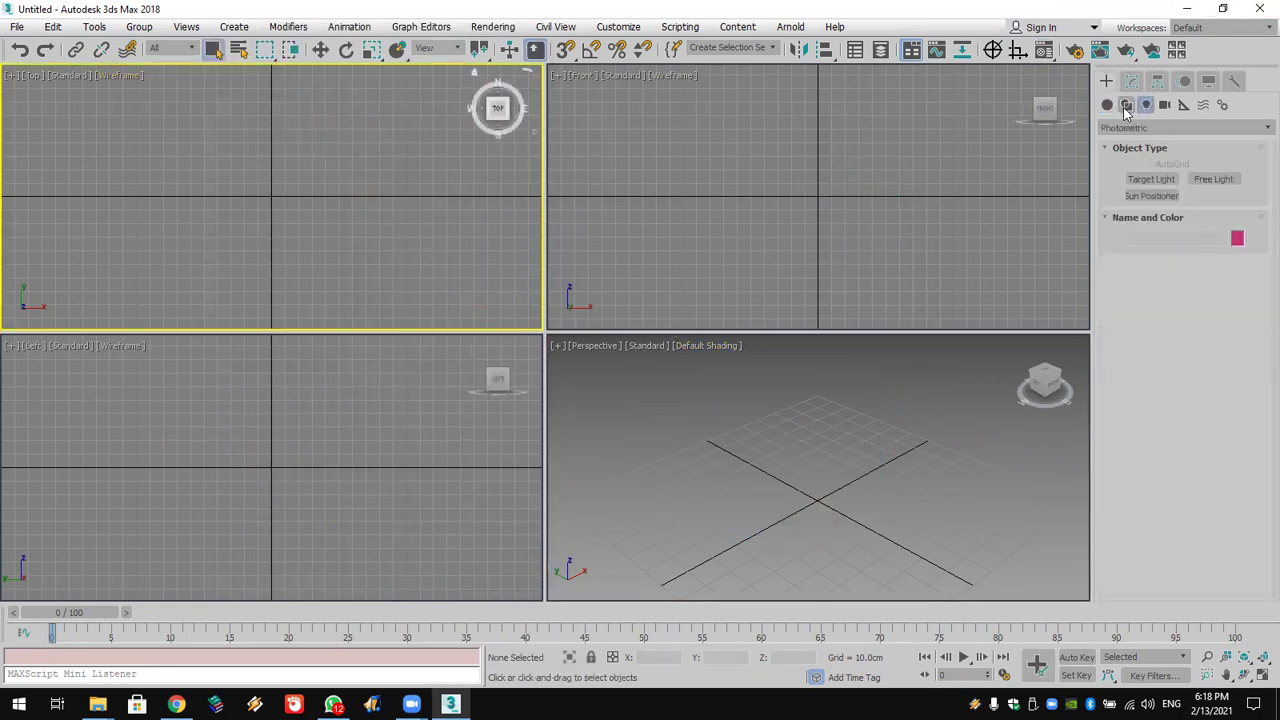
left_click(1126, 105)
left_click(1151, 191)
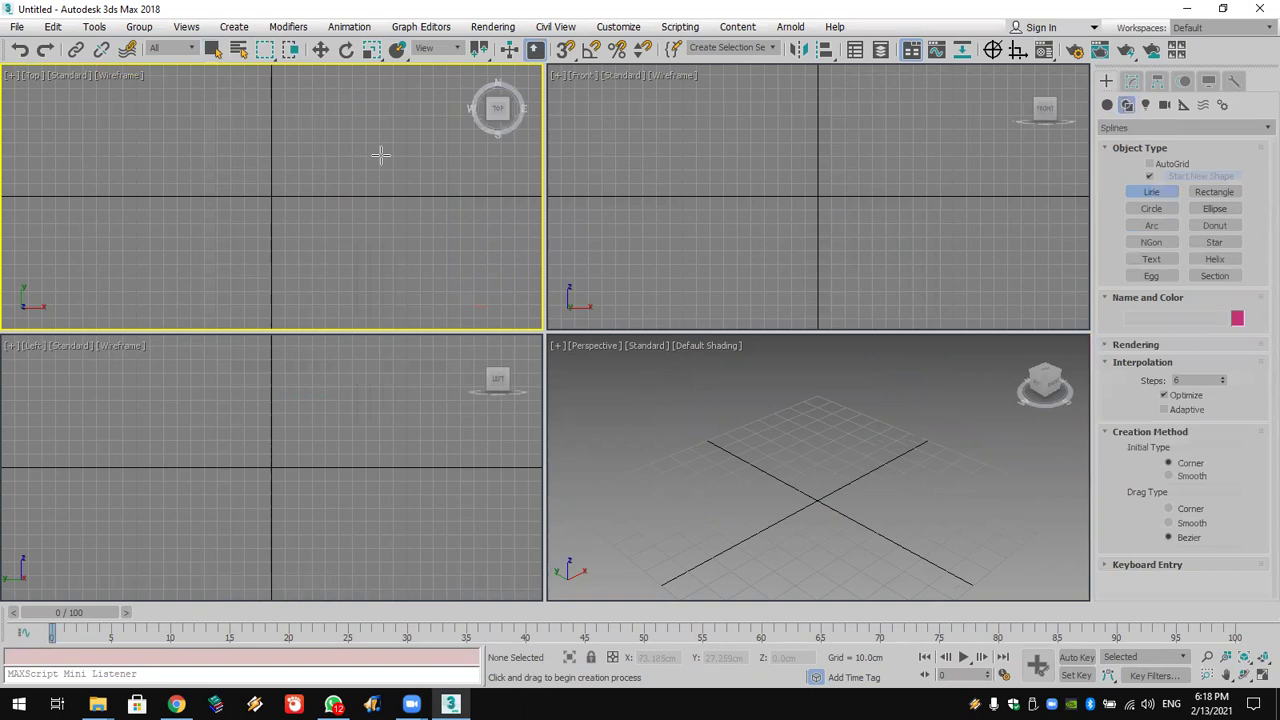
left_click(386, 155)
left_click(84, 156)
left_click(84, 290)
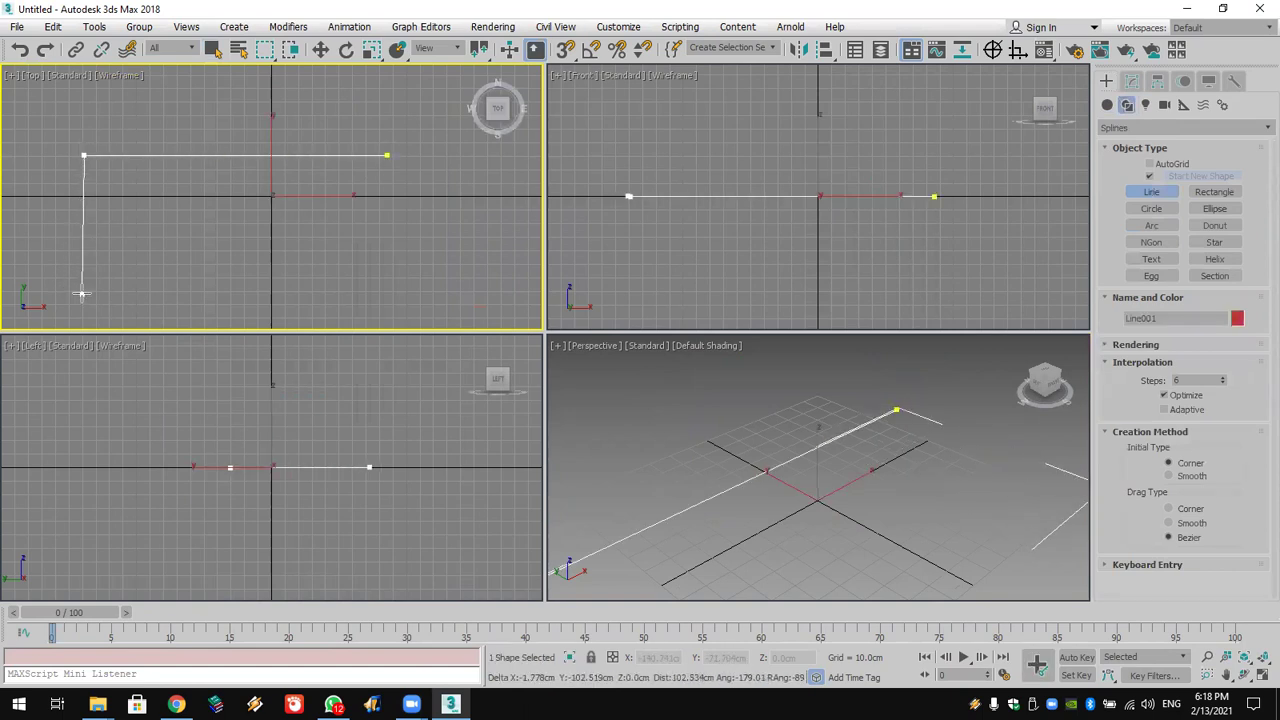
right_click(117, 290)
Step: Apply an Extrude modifier to the L-shaped line with an amount of 99.5 cm
scroll(806, 460, "down", 3)
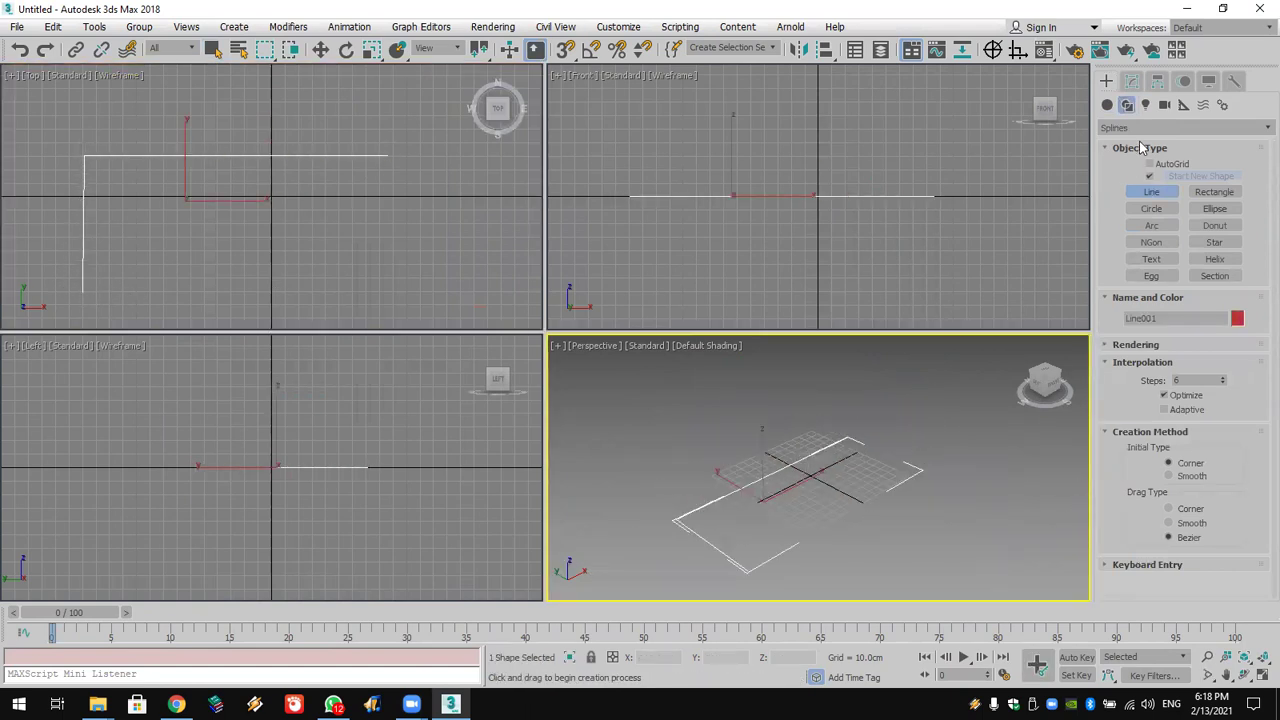
left_click(1131, 81)
left_click(1138, 128)
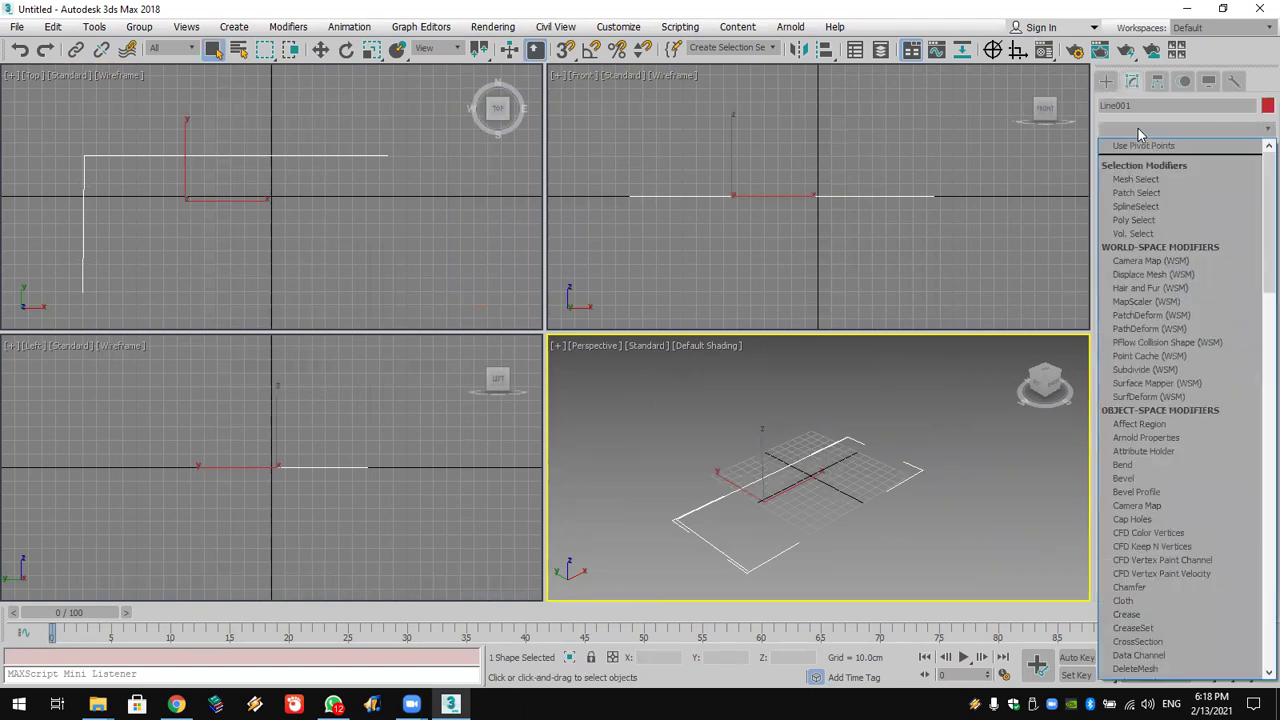
scroll(1140, 160, "down", 5)
left_click(1152, 208)
left_click_drag(1228, 321, 1238, 180)
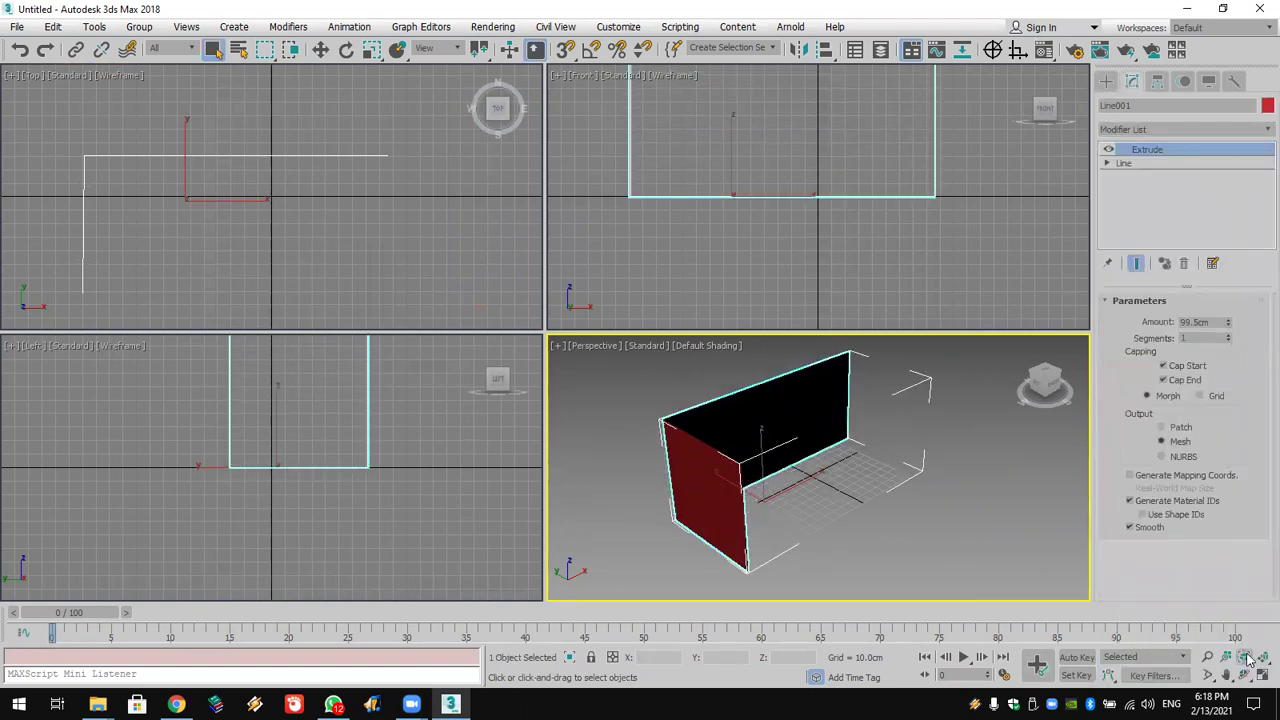
Step: Inspect the extruded L-shaped wall from another angle and delete it
left_click(1244, 677)
left_click_drag(941, 485, 751, 482)
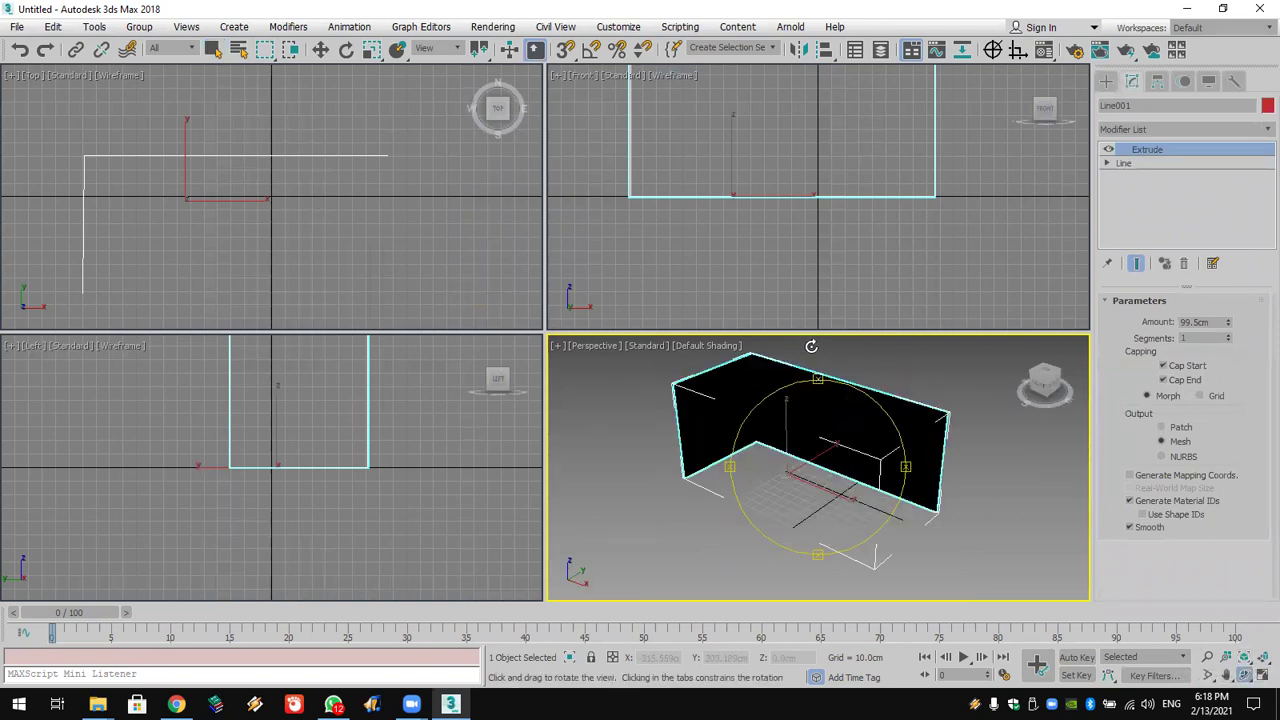
key("Delete")
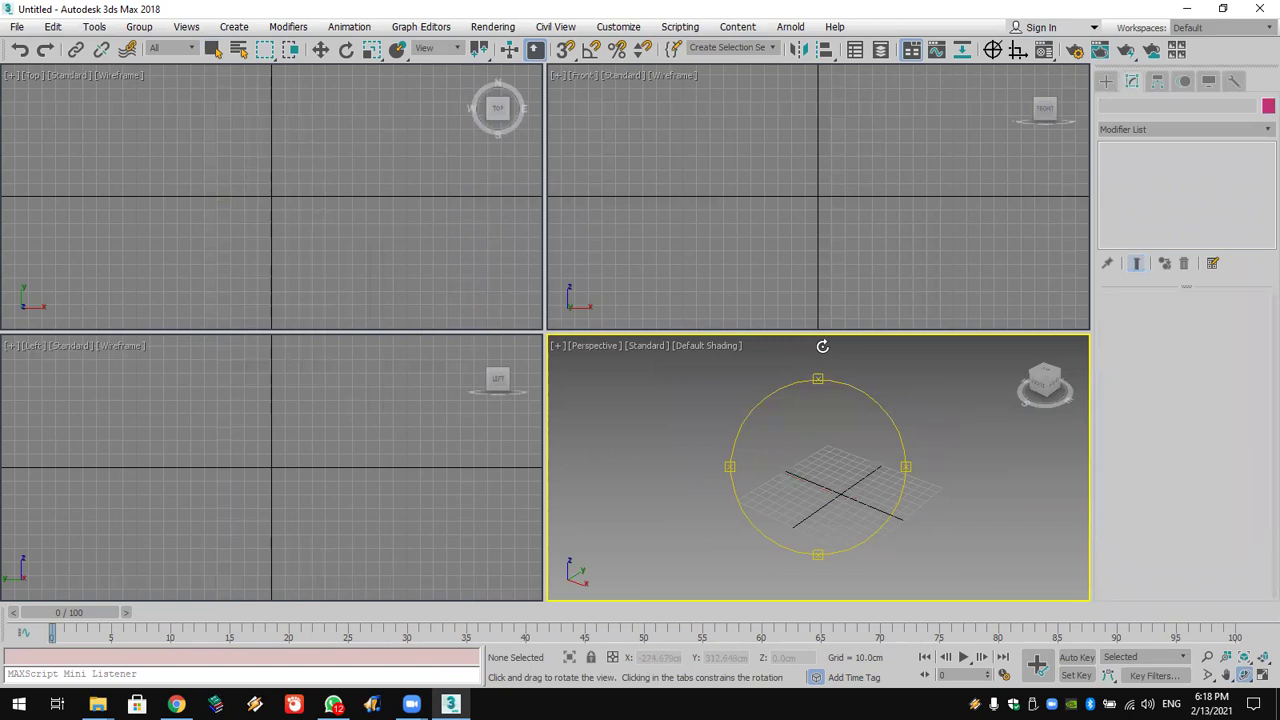
Step: Draw a curved freeform line in the top view that ends at its start point, leaving the spline unclosed
left_click(1106, 81)
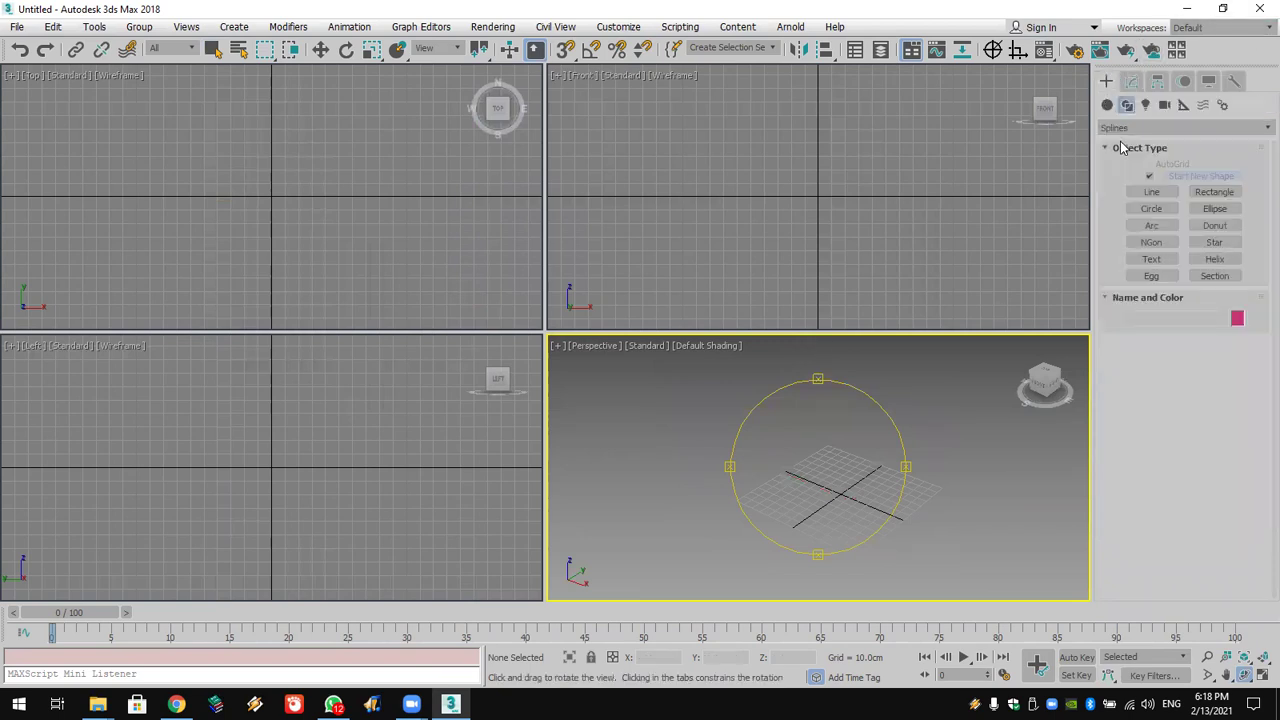
left_click(1151, 191)
left_click(333, 110)
left_click(179, 121)
left_click(207, 186)
left_click(323, 193)
left_click(338, 250)
left_click(372, 233)
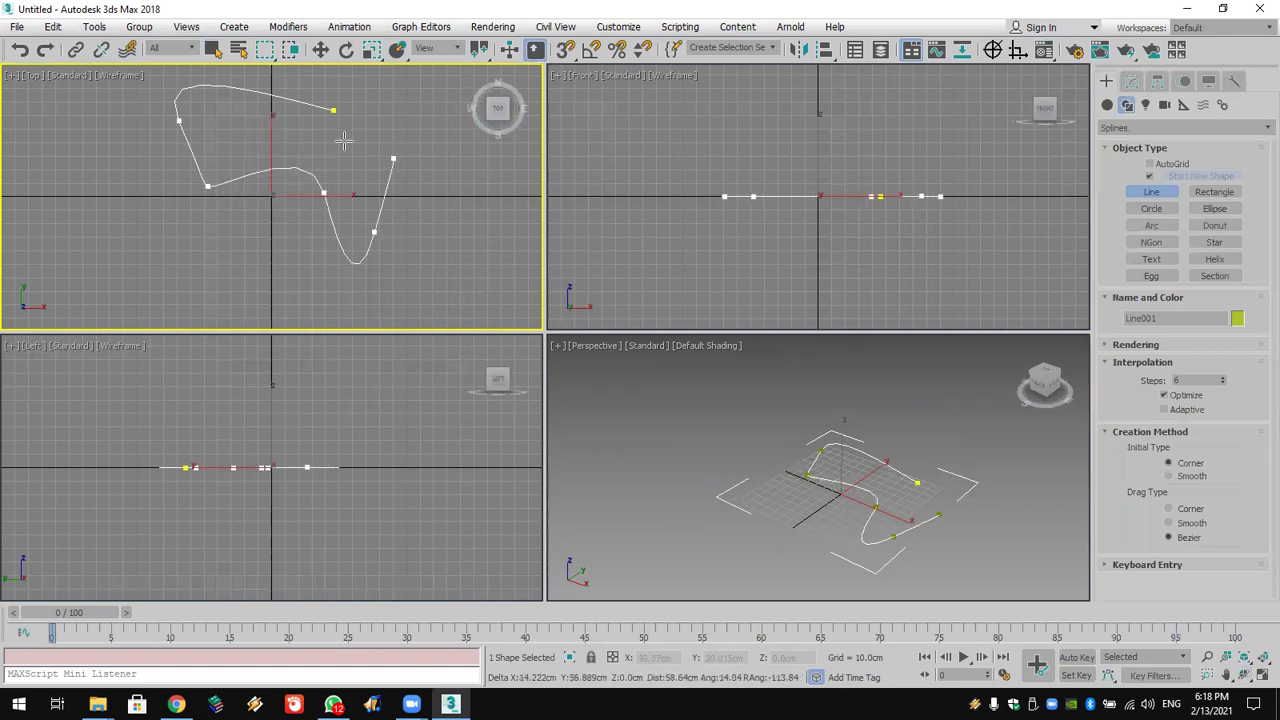
left_click(333, 110)
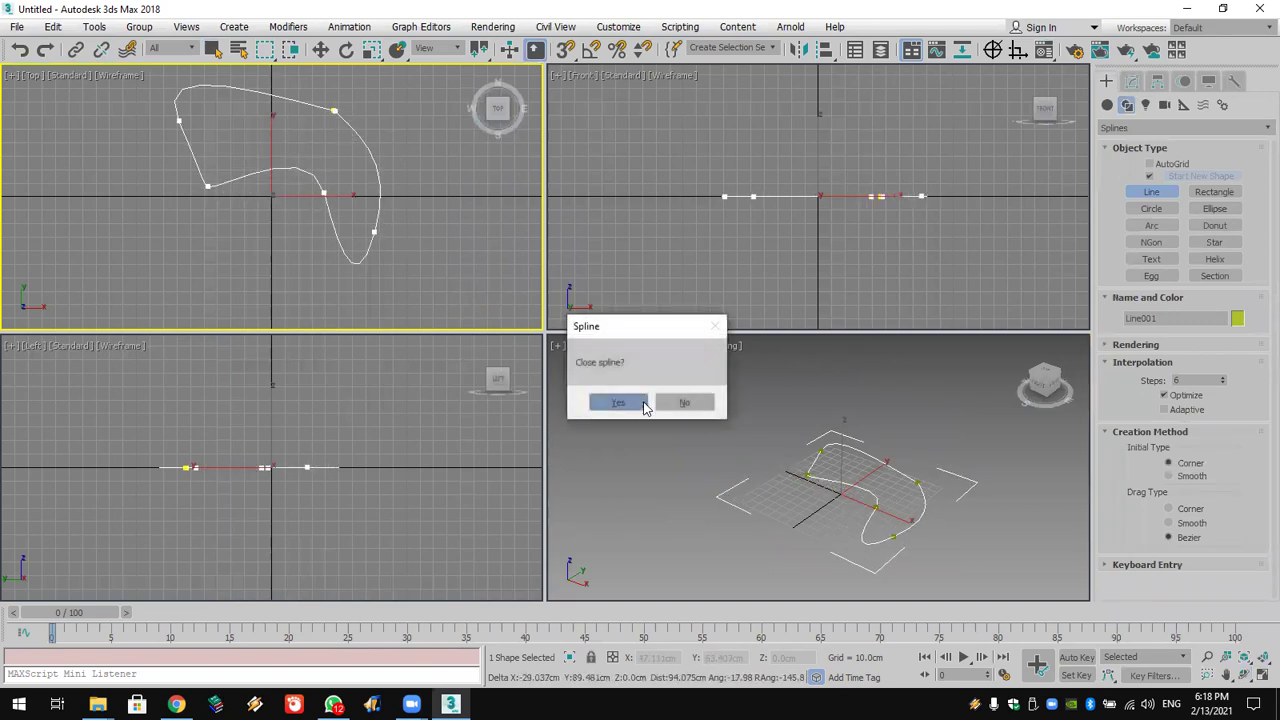
left_click(684, 402)
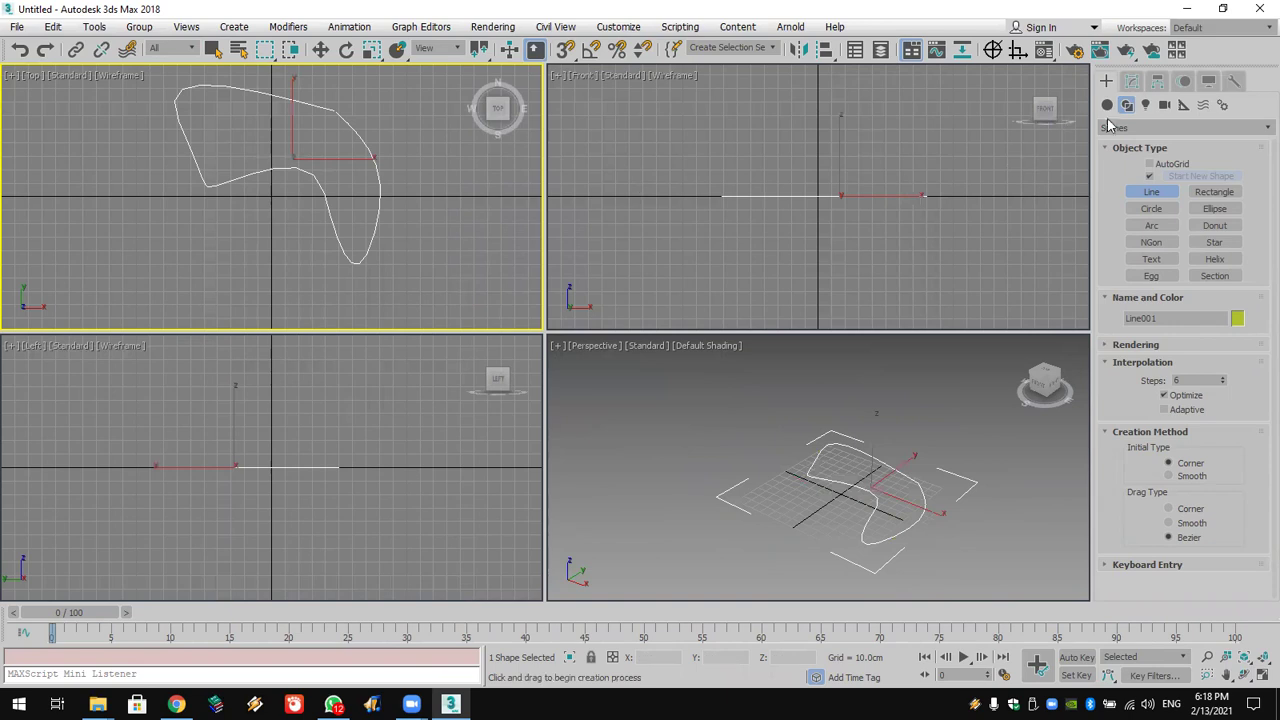
Step: Apply an Extrude modifier to the curved line with an amount of 69.5 cm
left_click(1131, 81)
left_click(1139, 131)
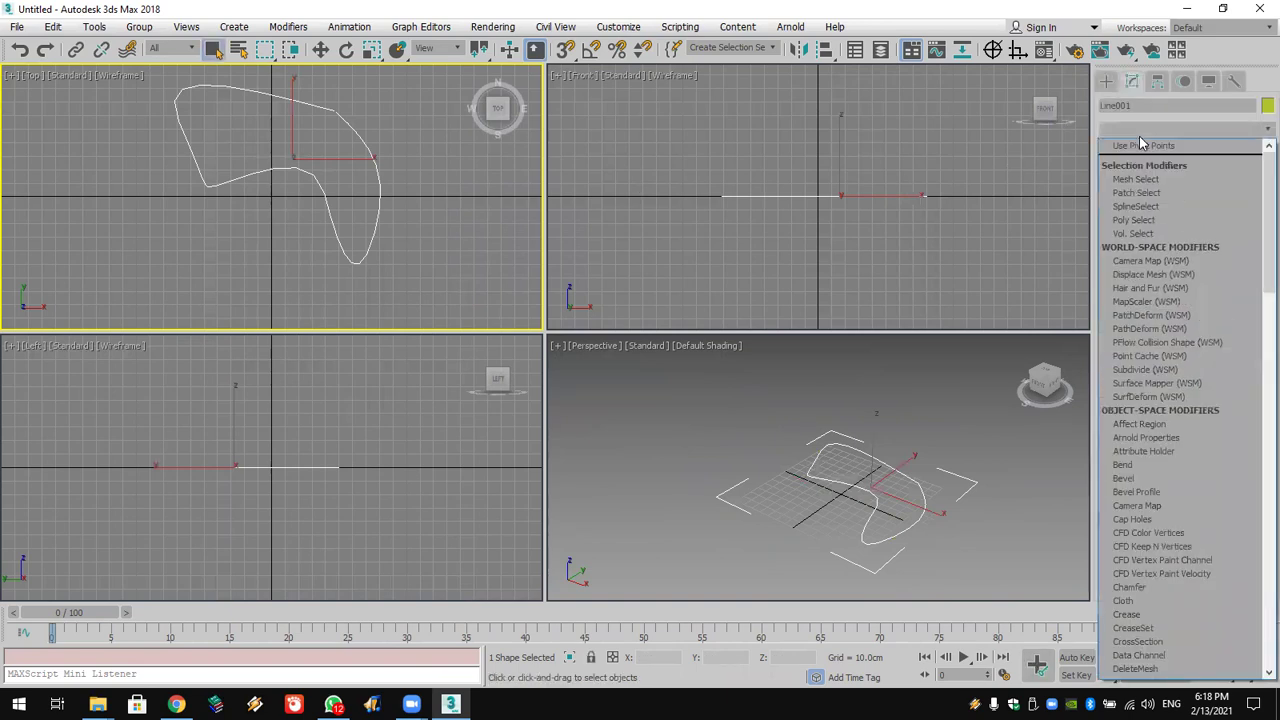
key("e")
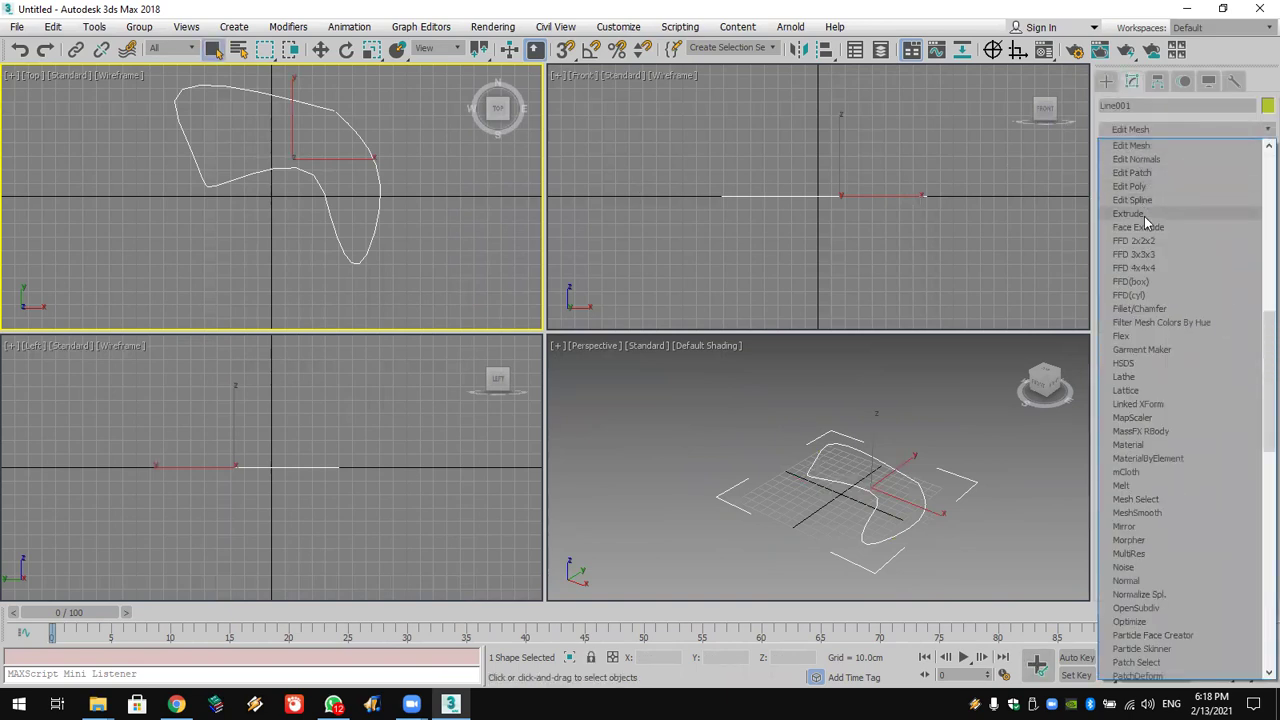
left_click(1130, 214)
left_click_drag(1233, 334, 1236, 360)
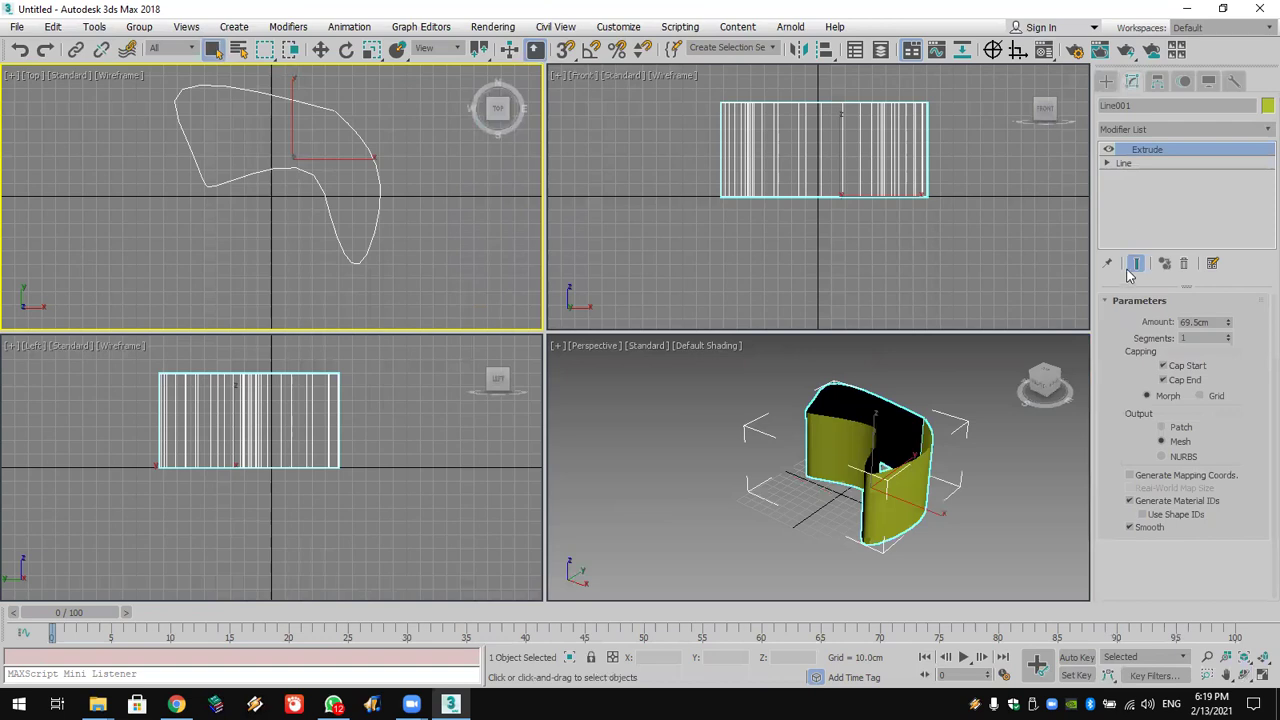
Step: Select the line's start and end vertices at the small gap, at the Line's Vertex level
left_click(1107, 163)
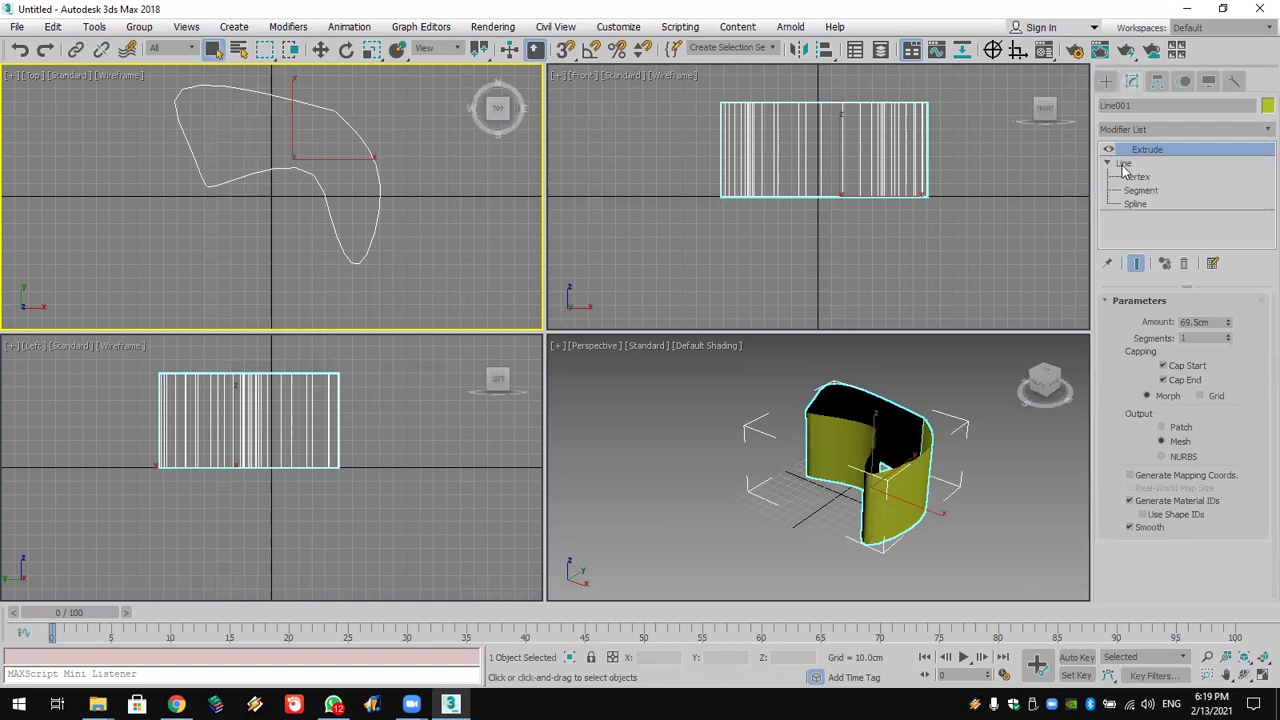
left_click(1137, 176)
left_click_drag(318, 96, 362, 134)
scroll(368, 140, "up", 5)
scroll(370, 141, "up", 4)
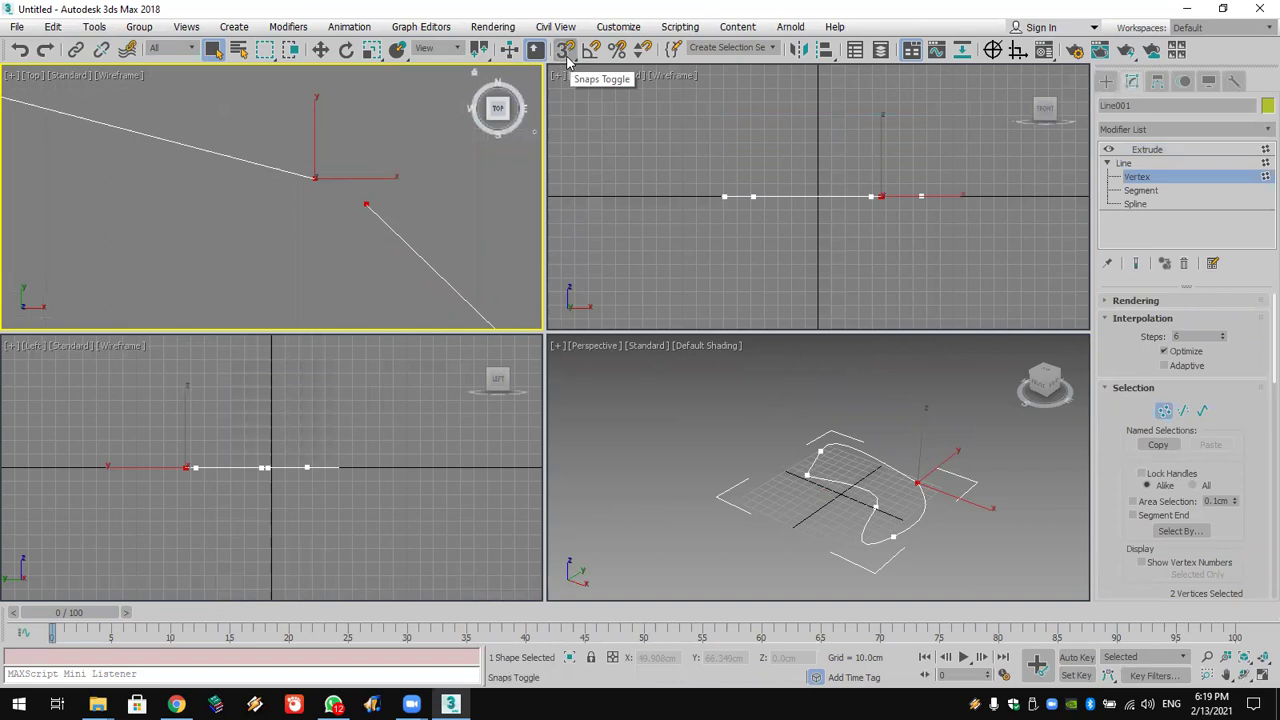
Step: Turn on snapping in a non-3D snap mode and review the enabled snap types in Grid and Snap Settings
left_click(565, 50)
right_click(566, 52)
left_click_drag(566, 52, 566, 80)
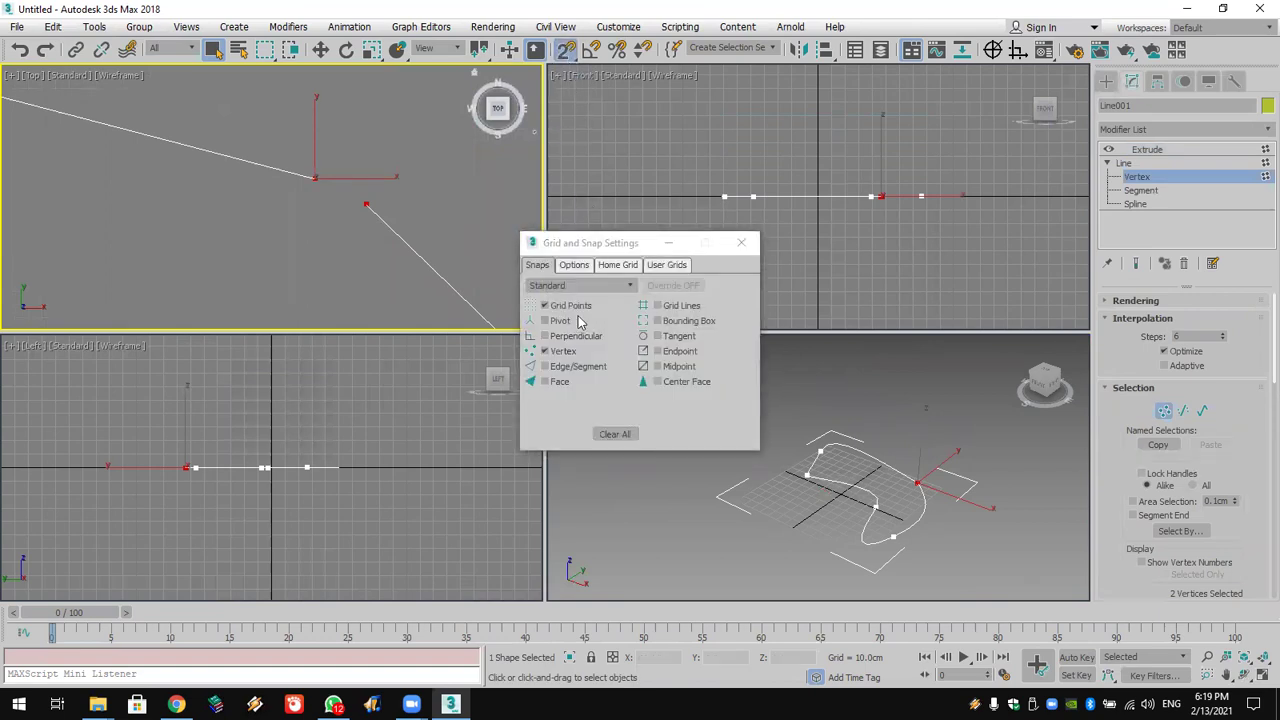
left_click(741, 242)
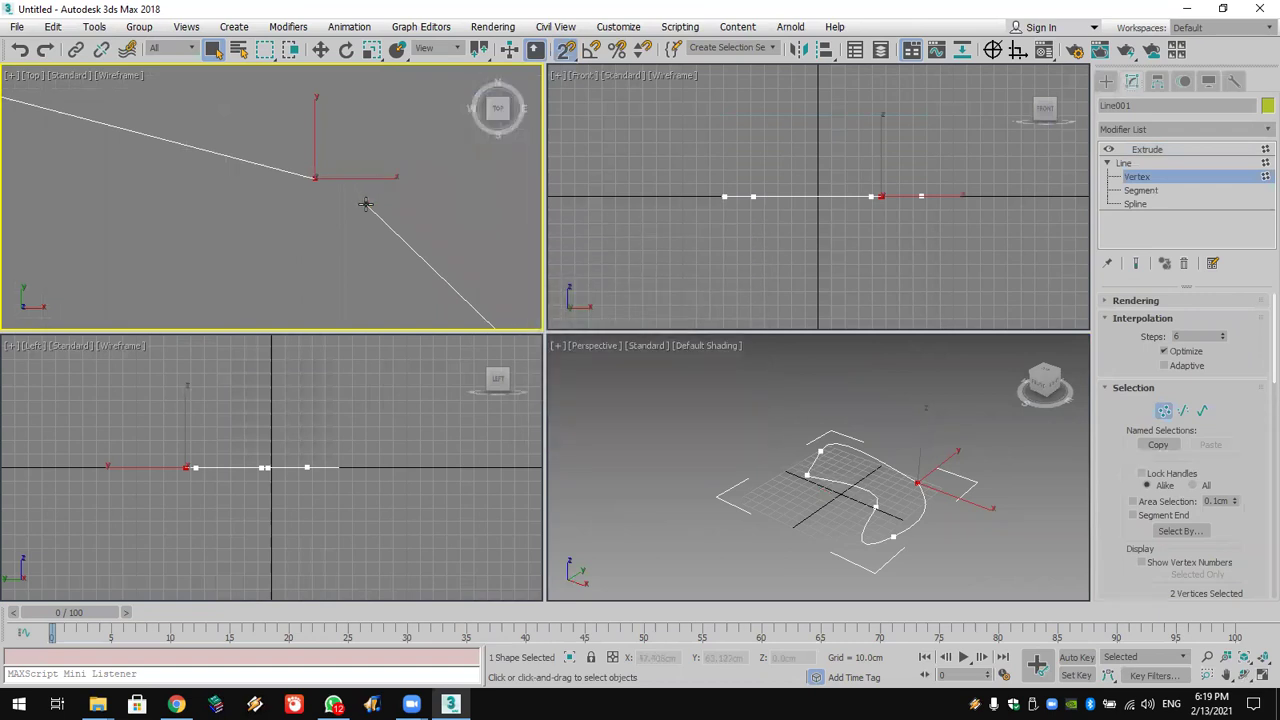
Step: Move the line's end vertex in the top view so it snaps exactly onto the start vertex
left_click(367, 204)
left_click(320, 49)
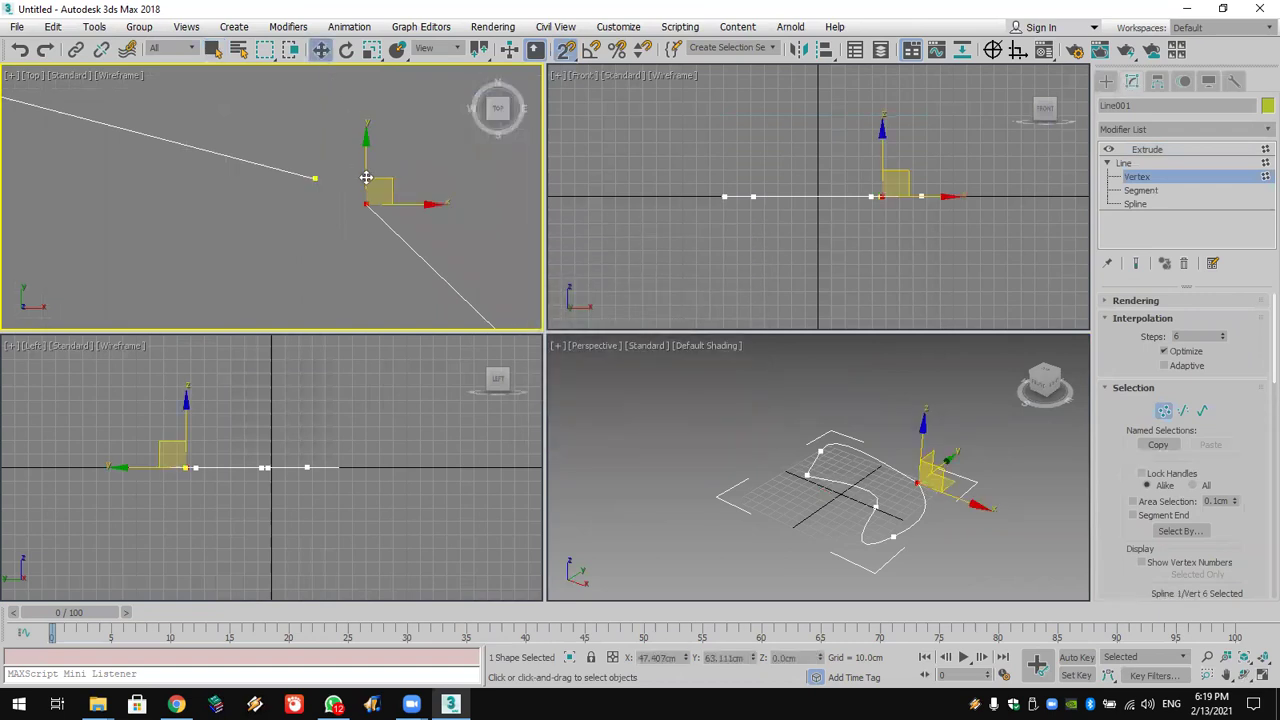
left_click_drag(372, 202, 315, 178)
Step: Weld the two coincident end vertices with the 0.1 cm threshold and return to the Extrude level
left_click_drag(382, 127, 281, 234)
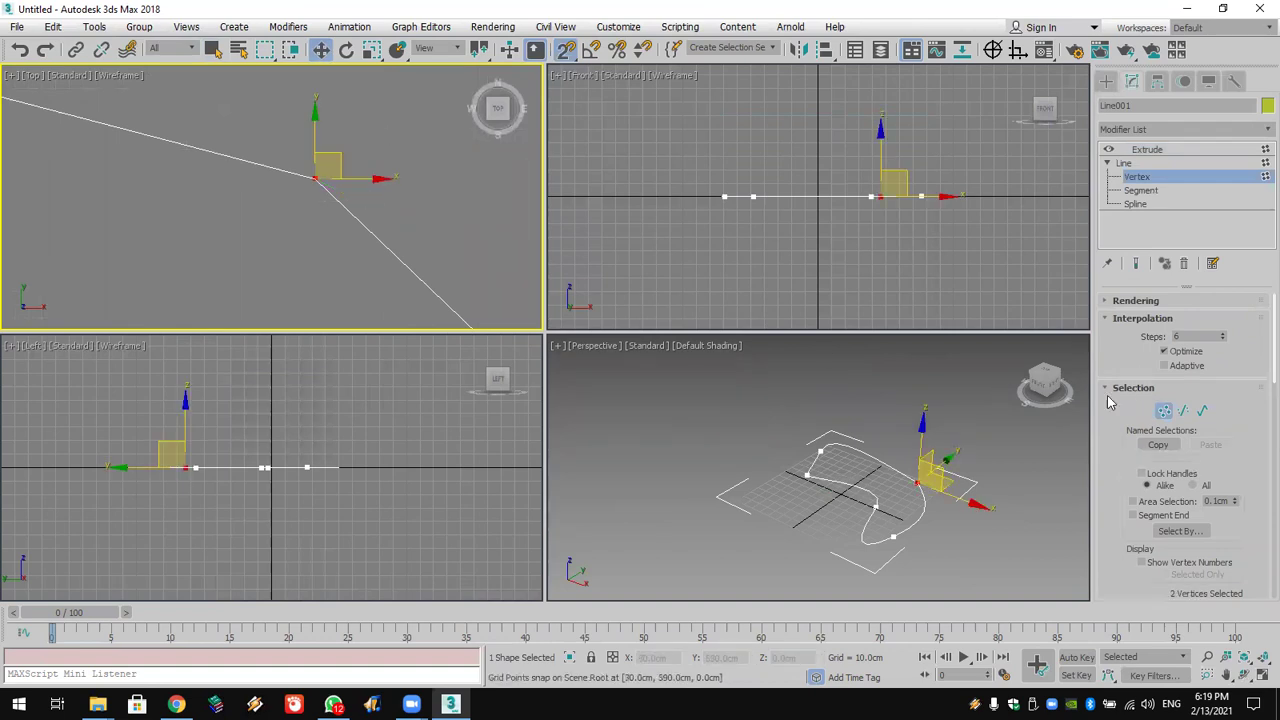
scroll(1125, 516, "down", 5)
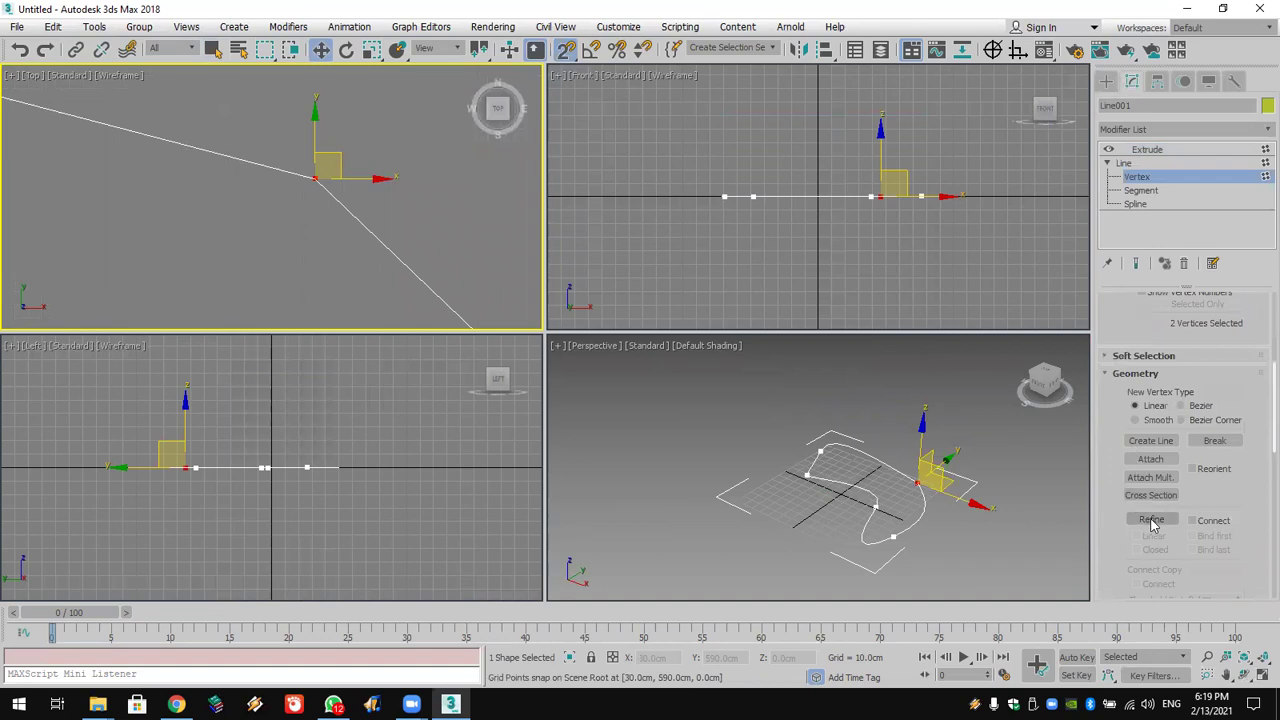
scroll(1155, 490, "down", 3)
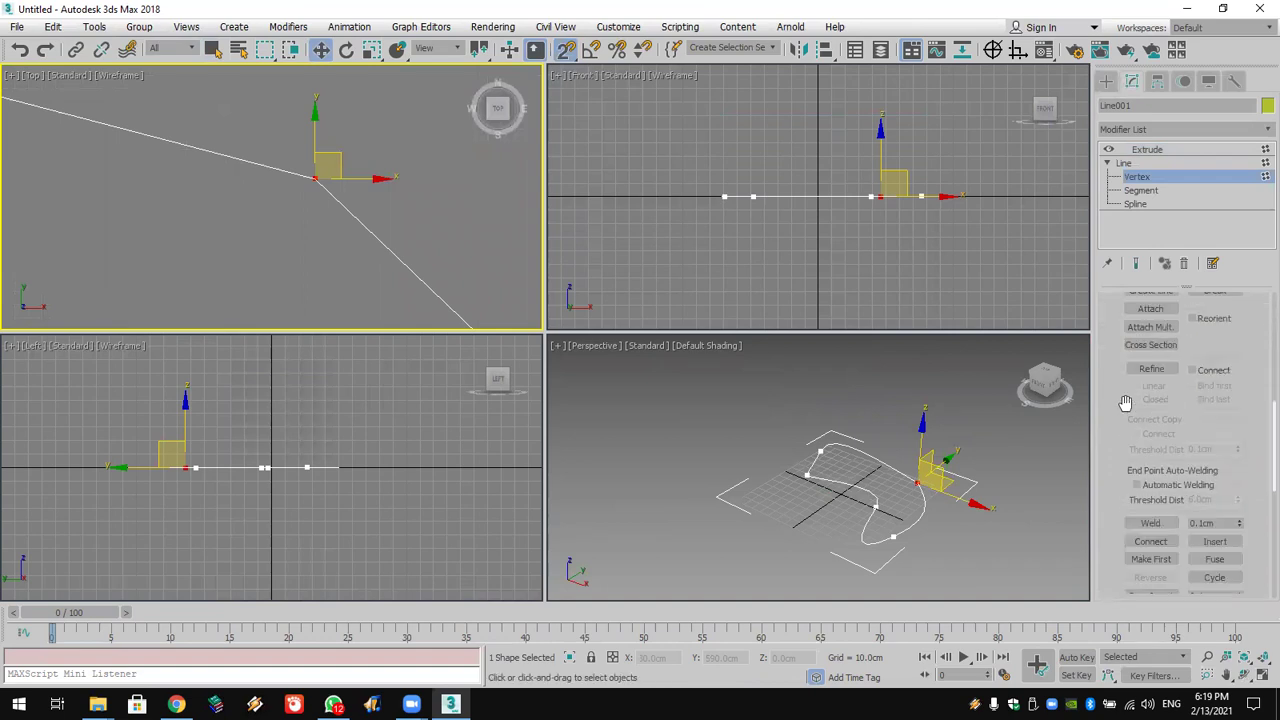
left_click(1150, 518)
left_click(1162, 150)
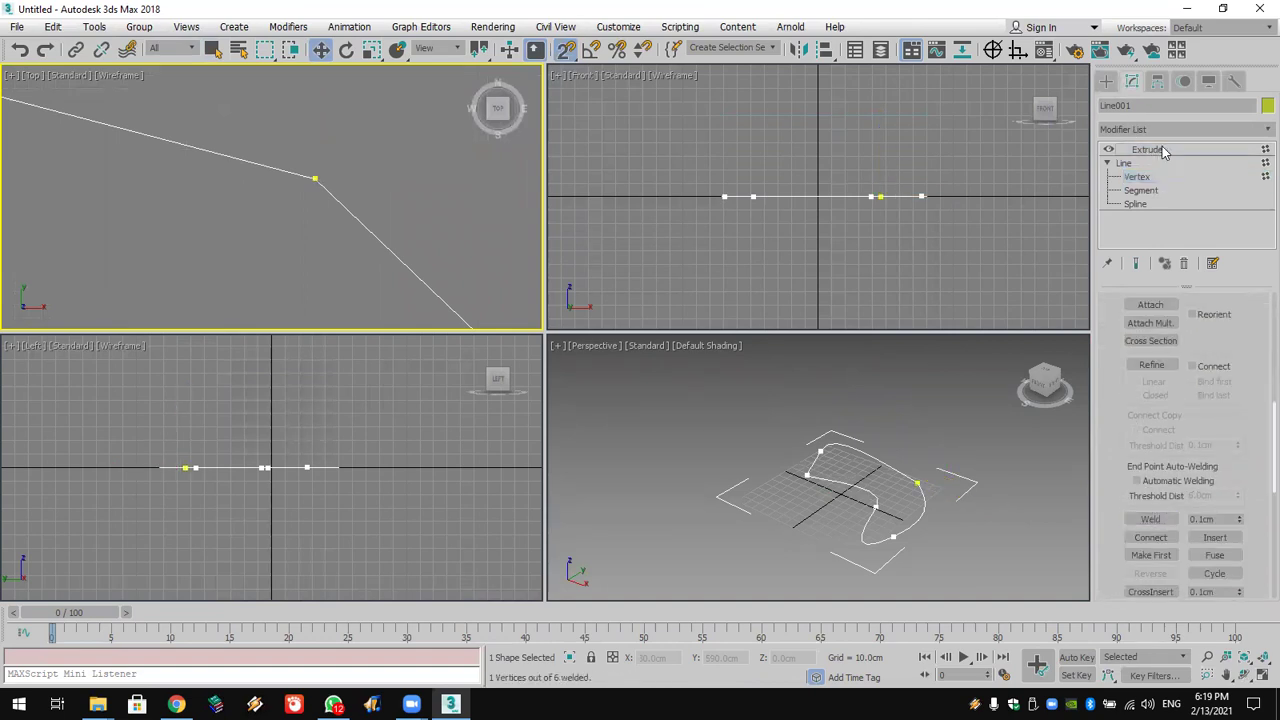
middle_click_drag(1024, 407, 976, 392)
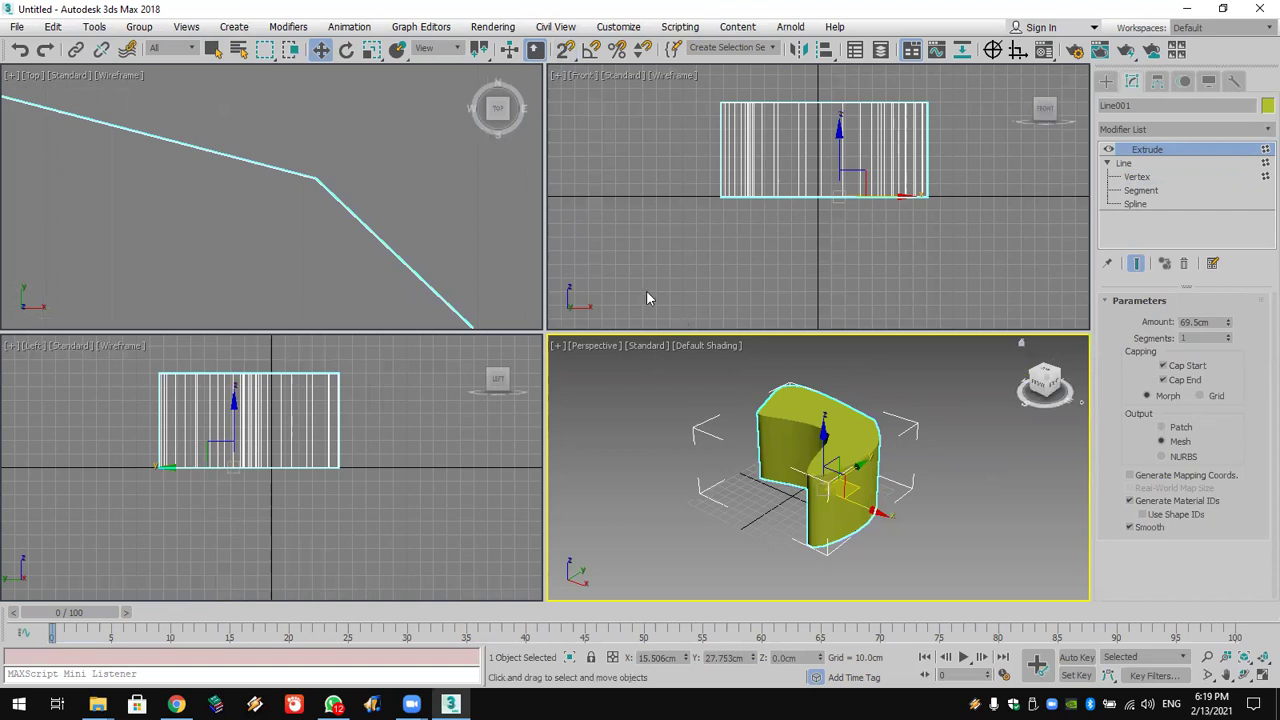
scroll(390, 195, "down", 5)
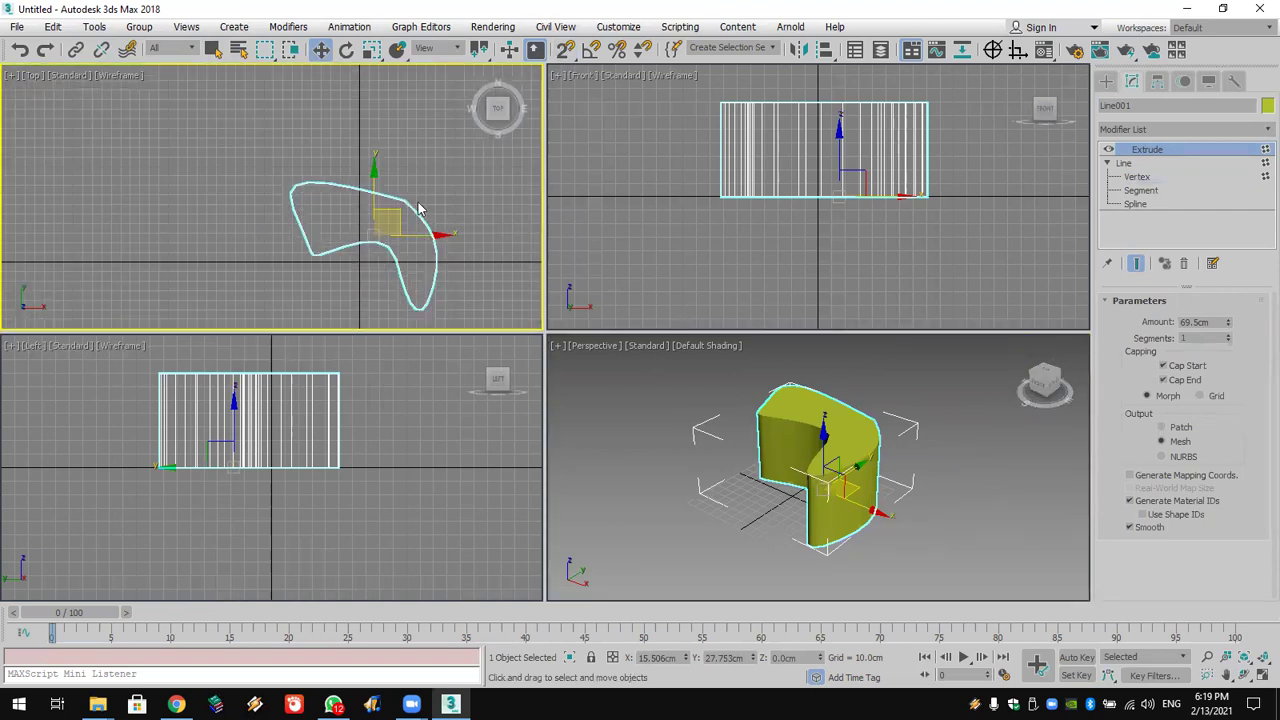
scroll(381, 177, "down", 4)
middle_click_drag(363, 180, 286, 180)
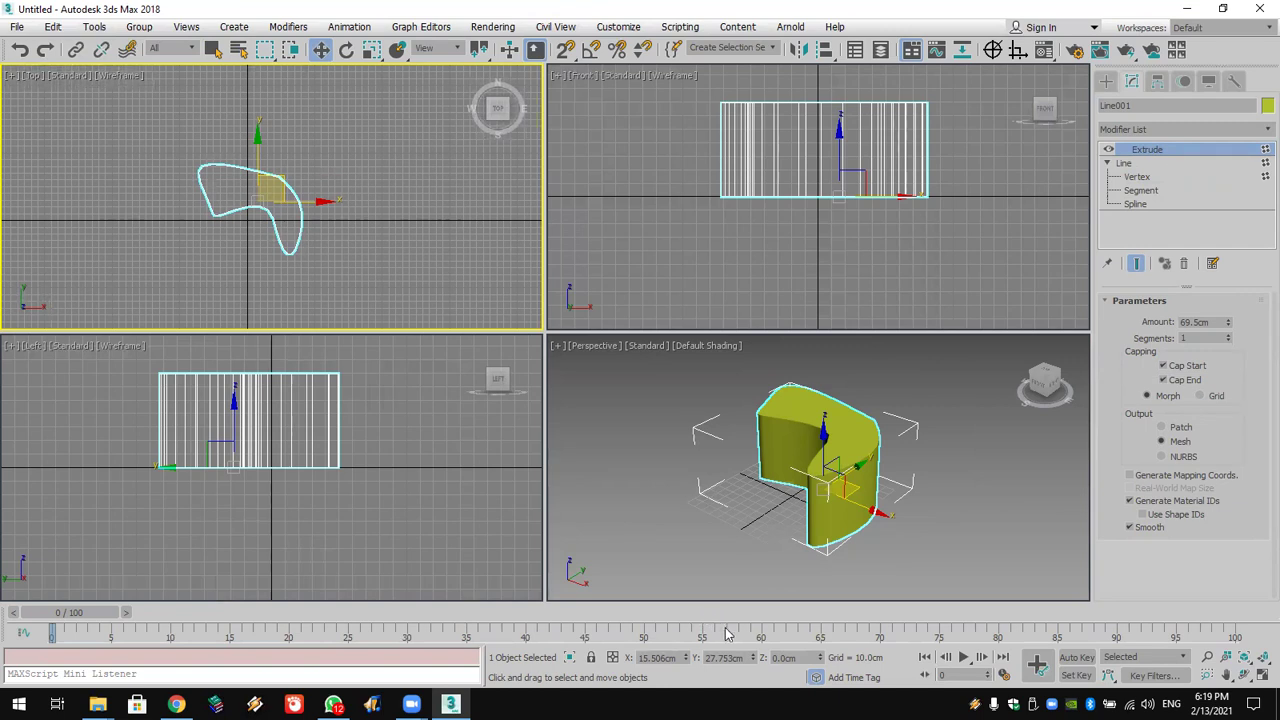
scroll(258, 170, "up", 4)
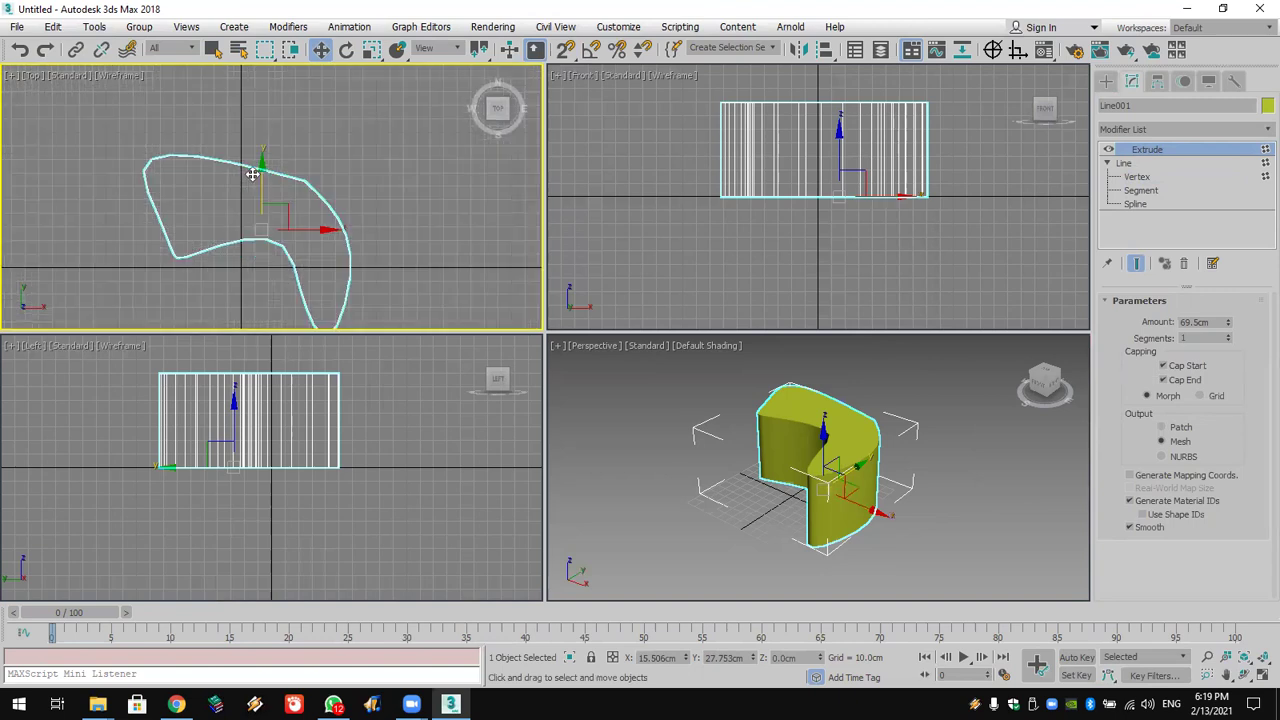
middle_click_drag(246, 163, 196, 141)
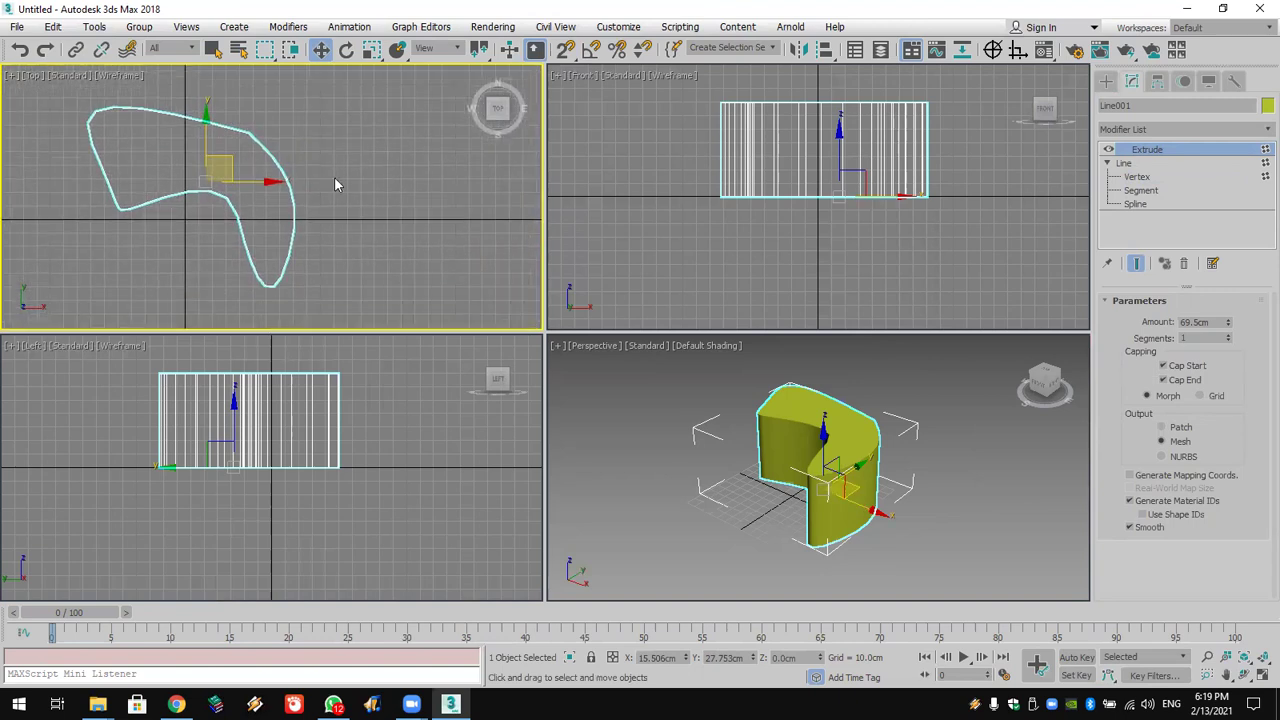
left_click_drag(255, 192, 566, 193, "shift")
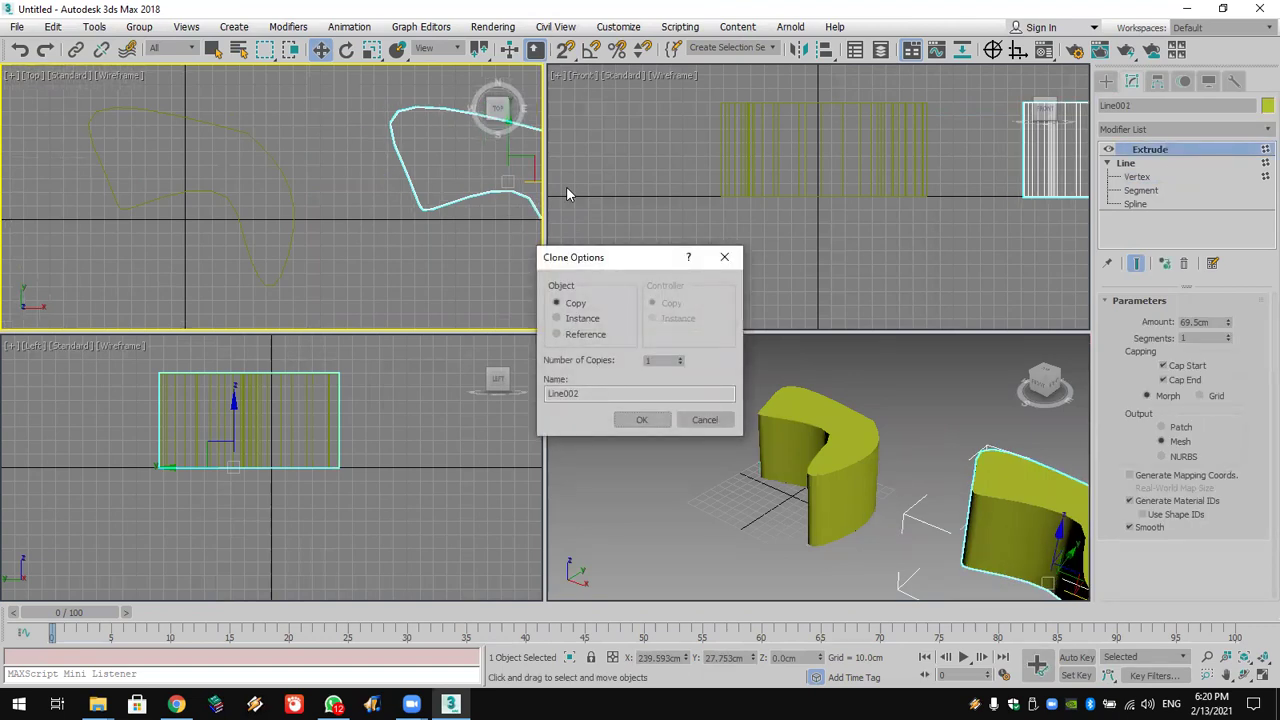
left_click(705, 421)
Step: Select the line's closed spline at Spline level and copy it along the X axis, clear of the original
left_click(1134, 204)
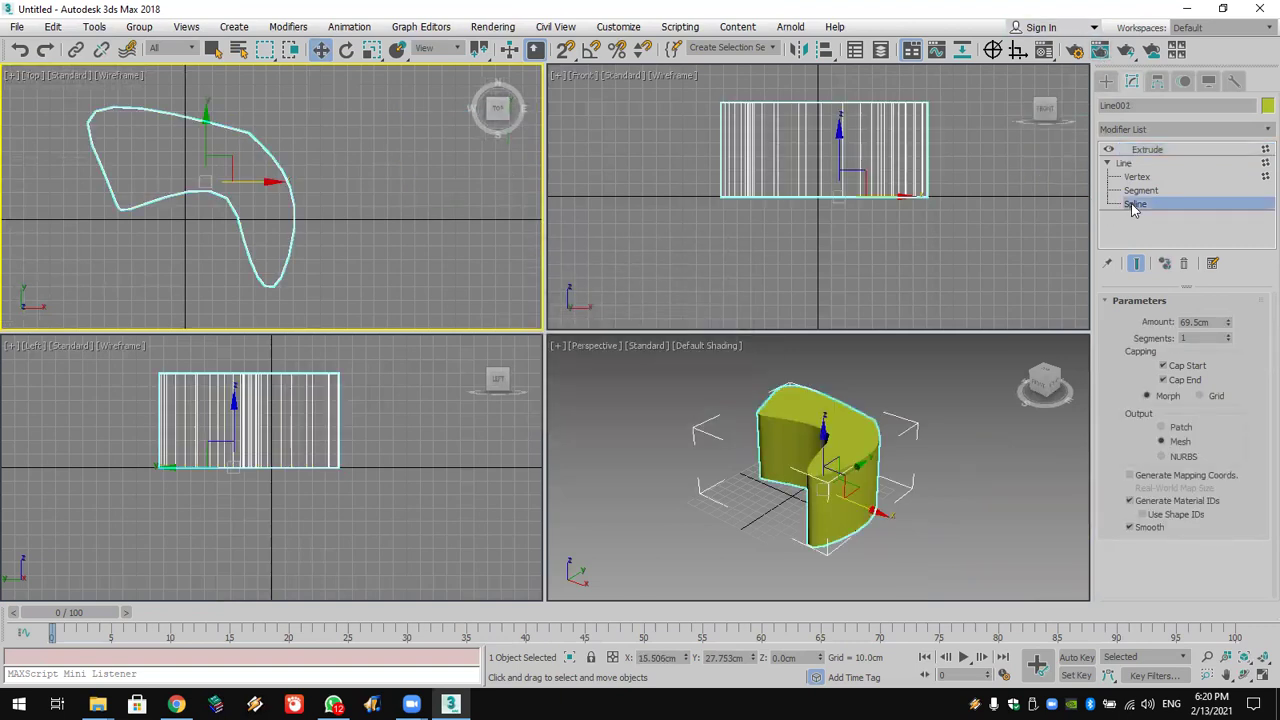
left_click(233, 204)
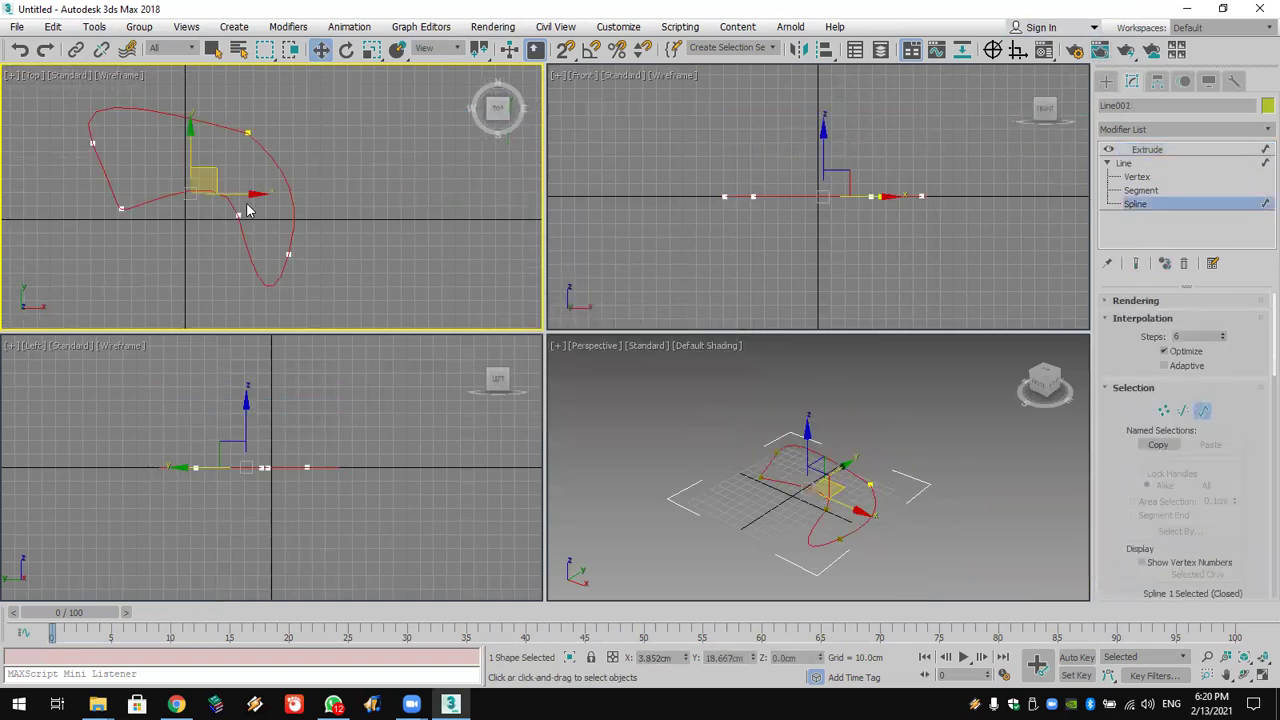
left_click_drag(255, 200, 557, 200, "shift")
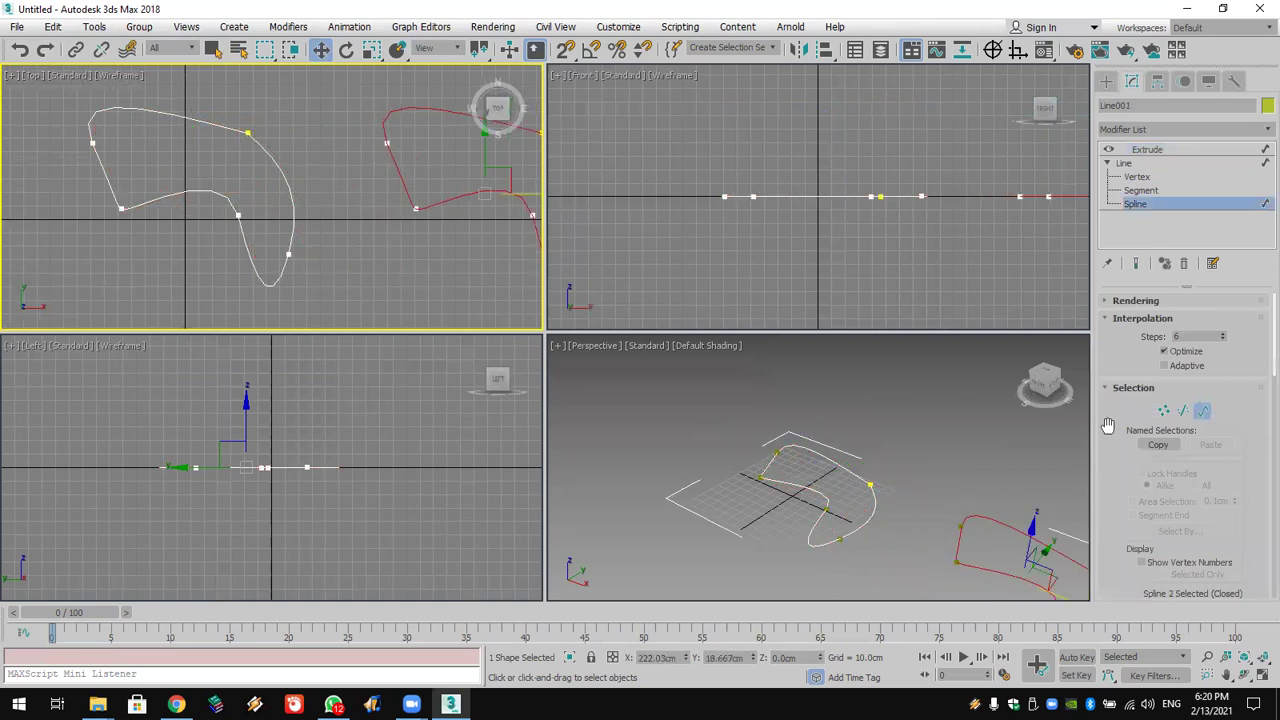
Step: Detach the copied spline from the line as a separate shape
left_click_drag(1131, 509, 1187, 330)
scroll(1170, 445, "down", 5)
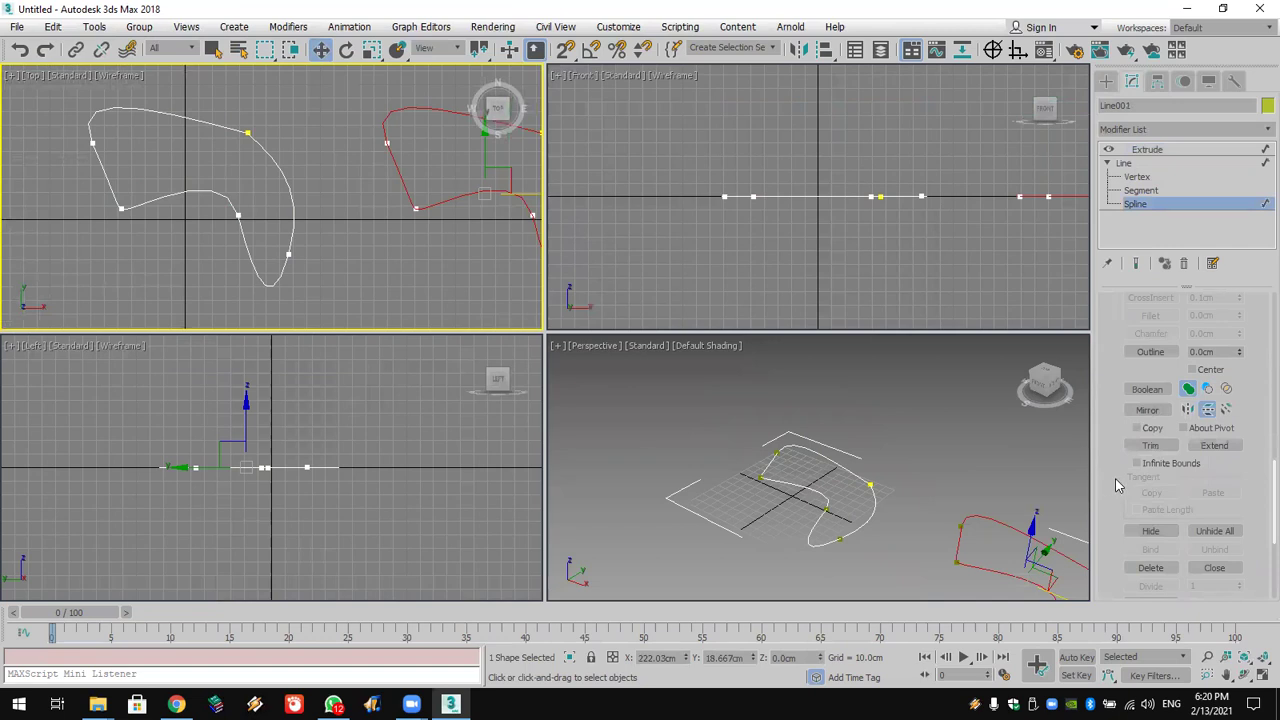
scroll(1120, 480, "down", 3)
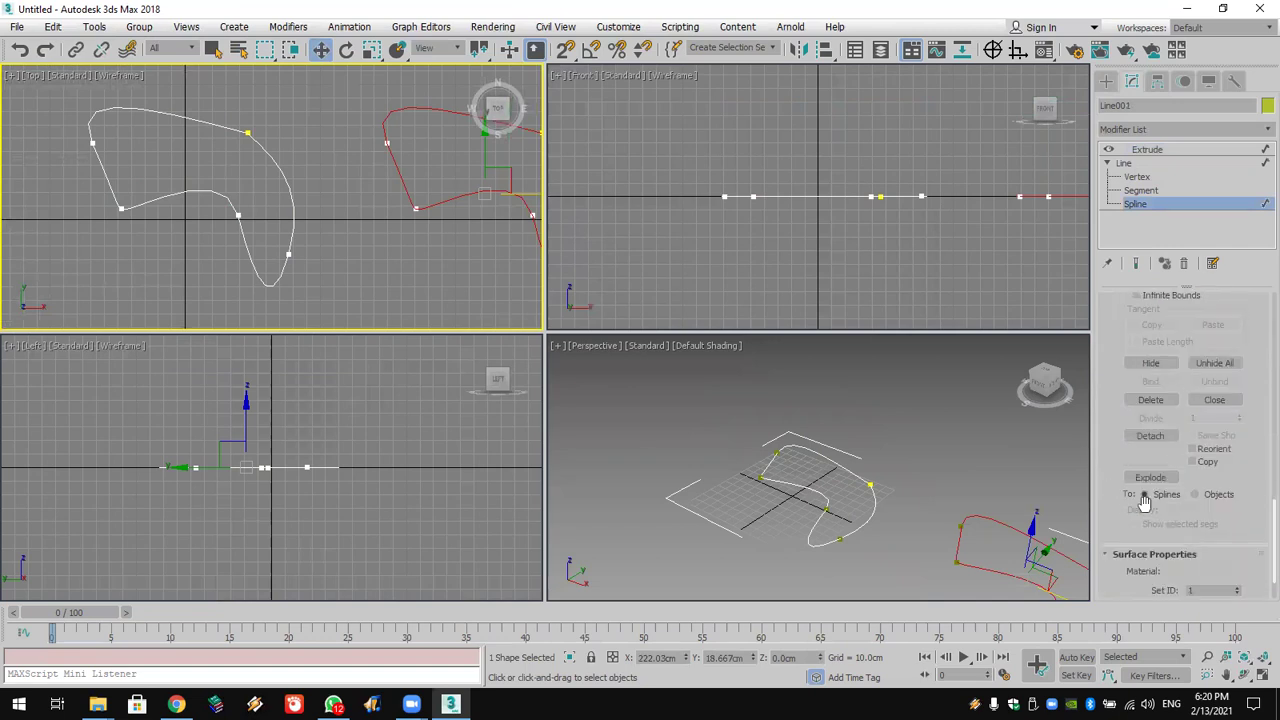
left_click(1150, 436)
left_click(694, 360)
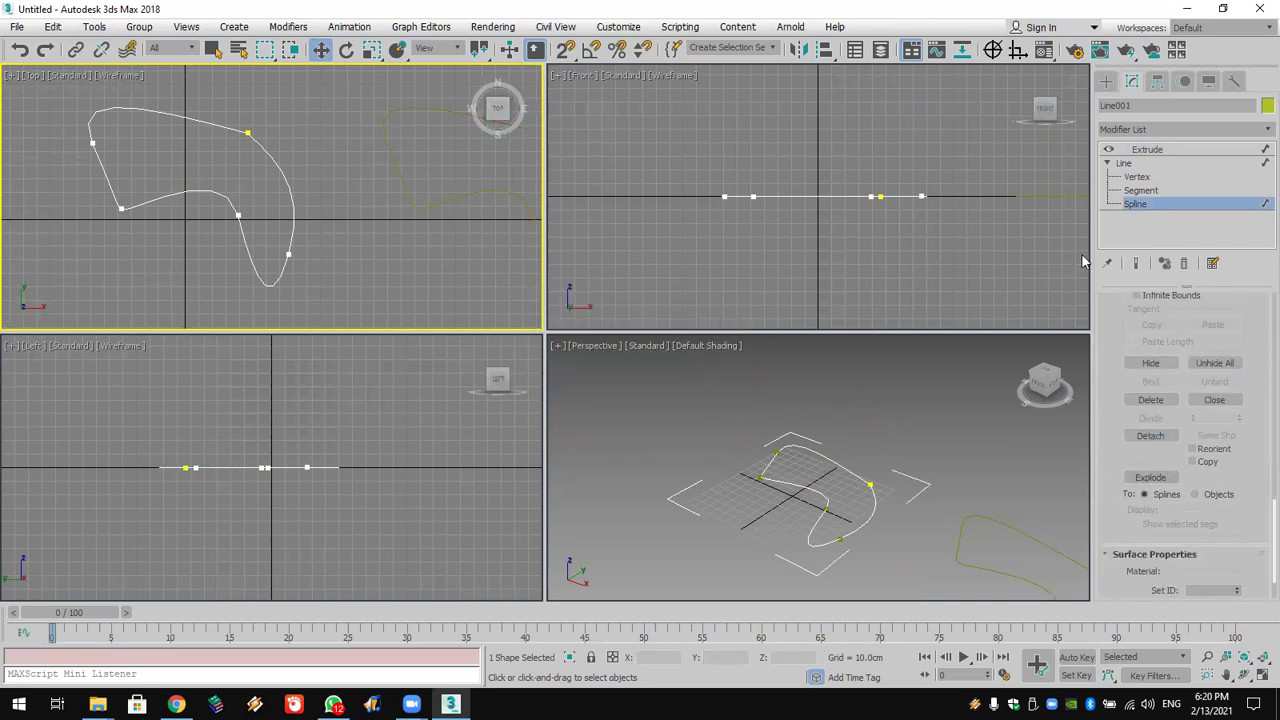
Step: Leave the original line's Spline level and apply an Extrude modifier to the detached shape
left_click(1190, 148)
middle_click_drag(1034, 566, 874, 490)
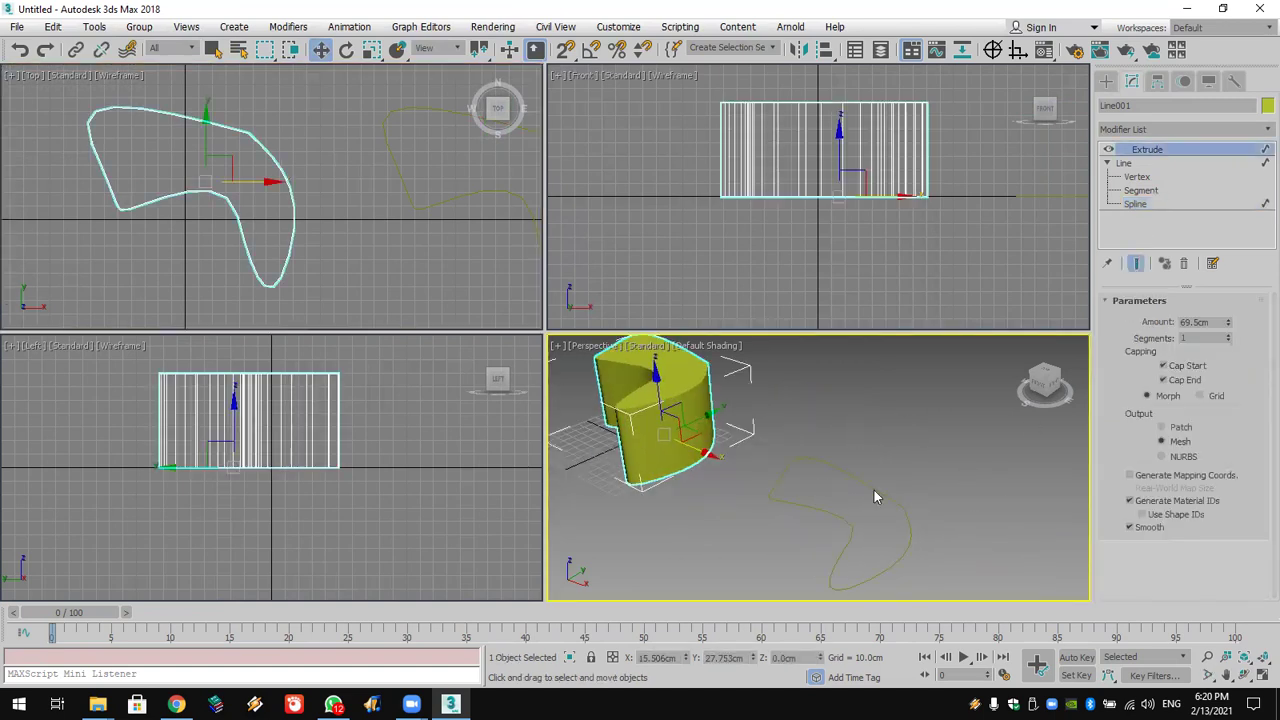
left_click(883, 500)
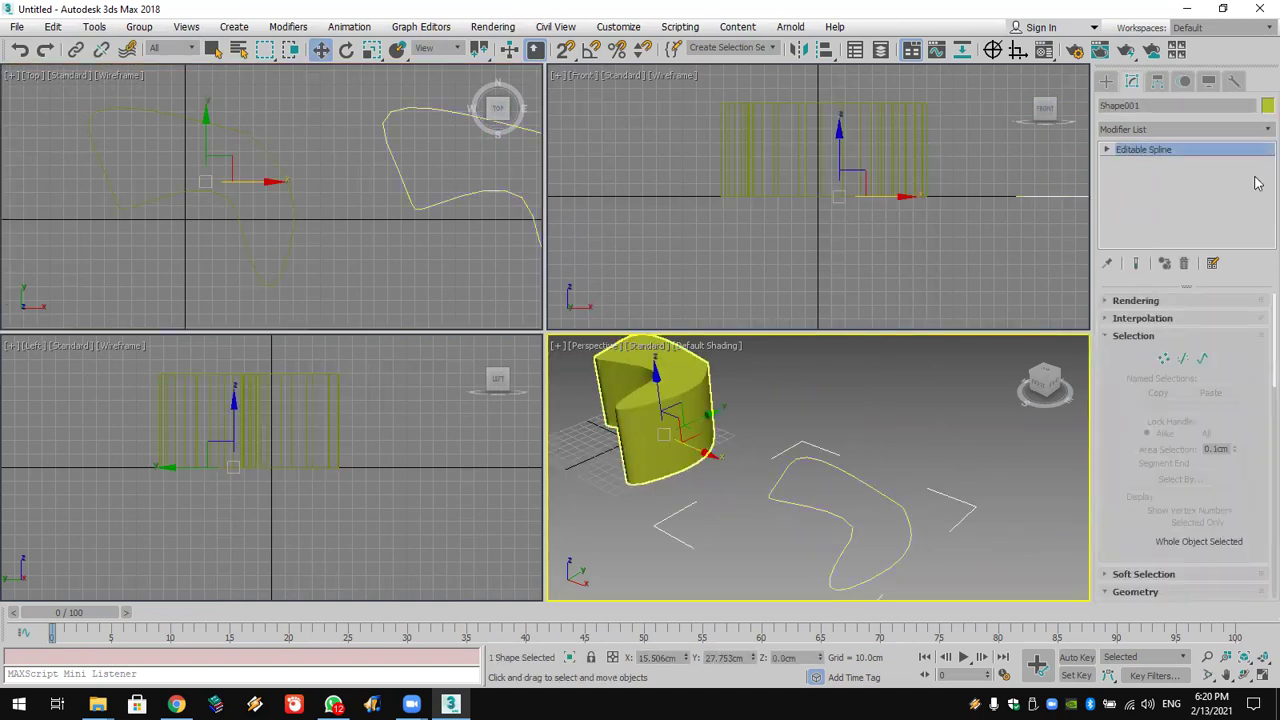
left_click(1220, 131)
key("e")
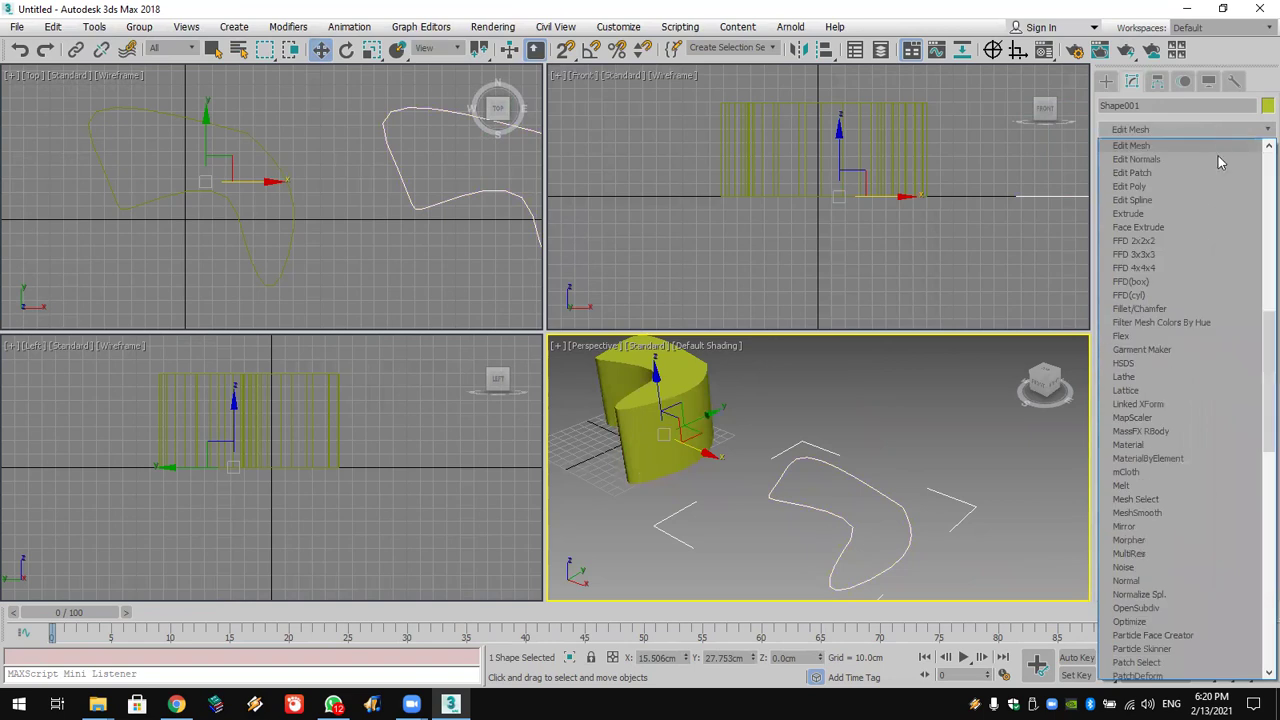
left_click(1213, 213)
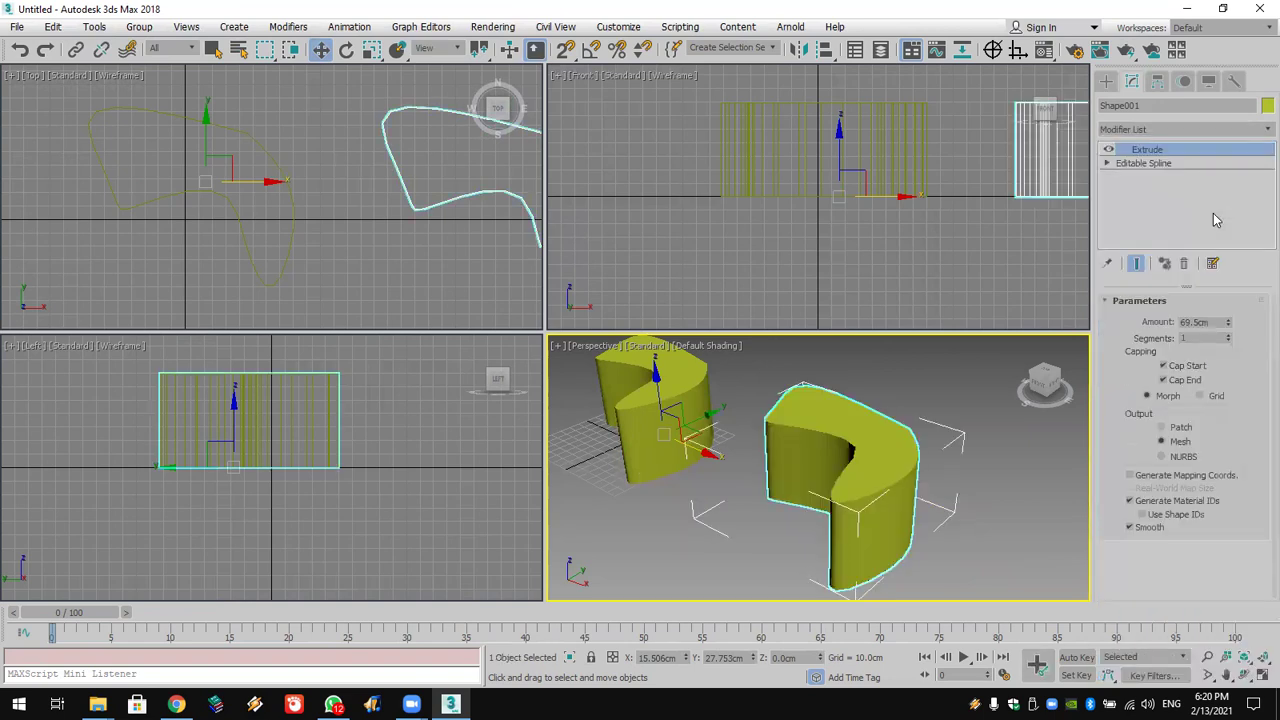
Step: Assign the blue-violet sample material to the original extruded shape and close the Material Editor
left_click(1045, 50)
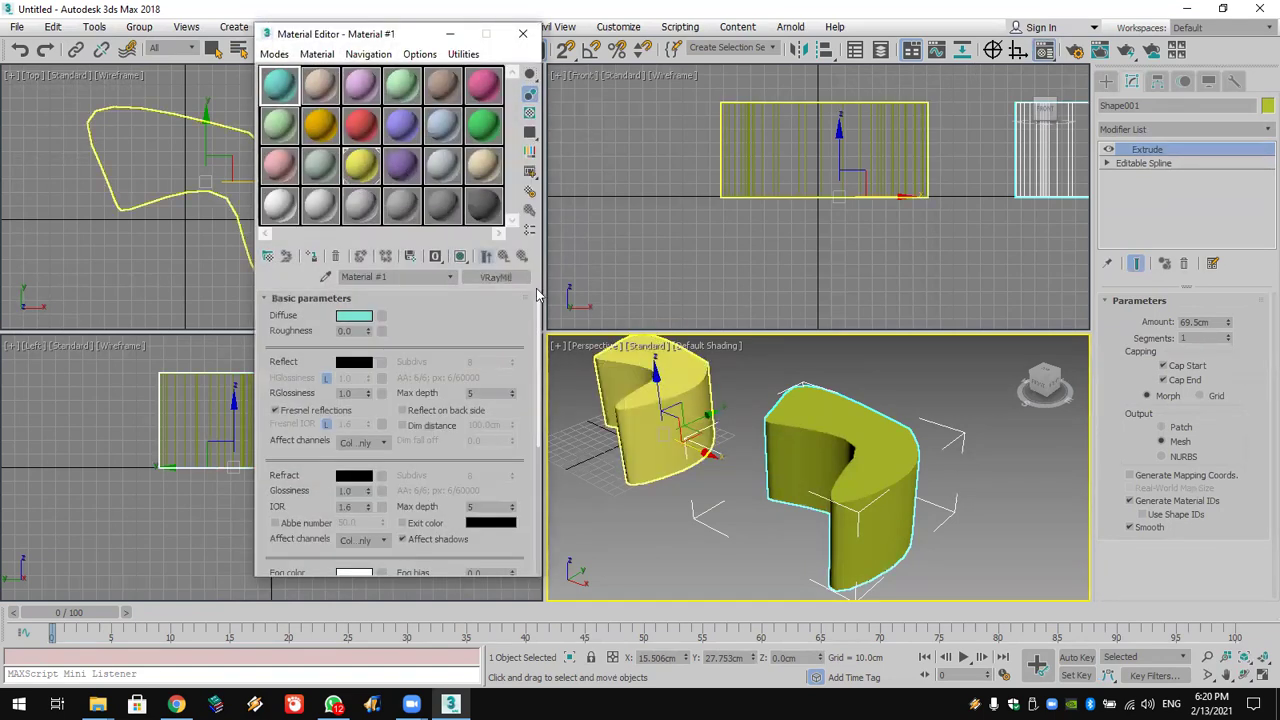
left_click_drag(410, 136, 666, 405)
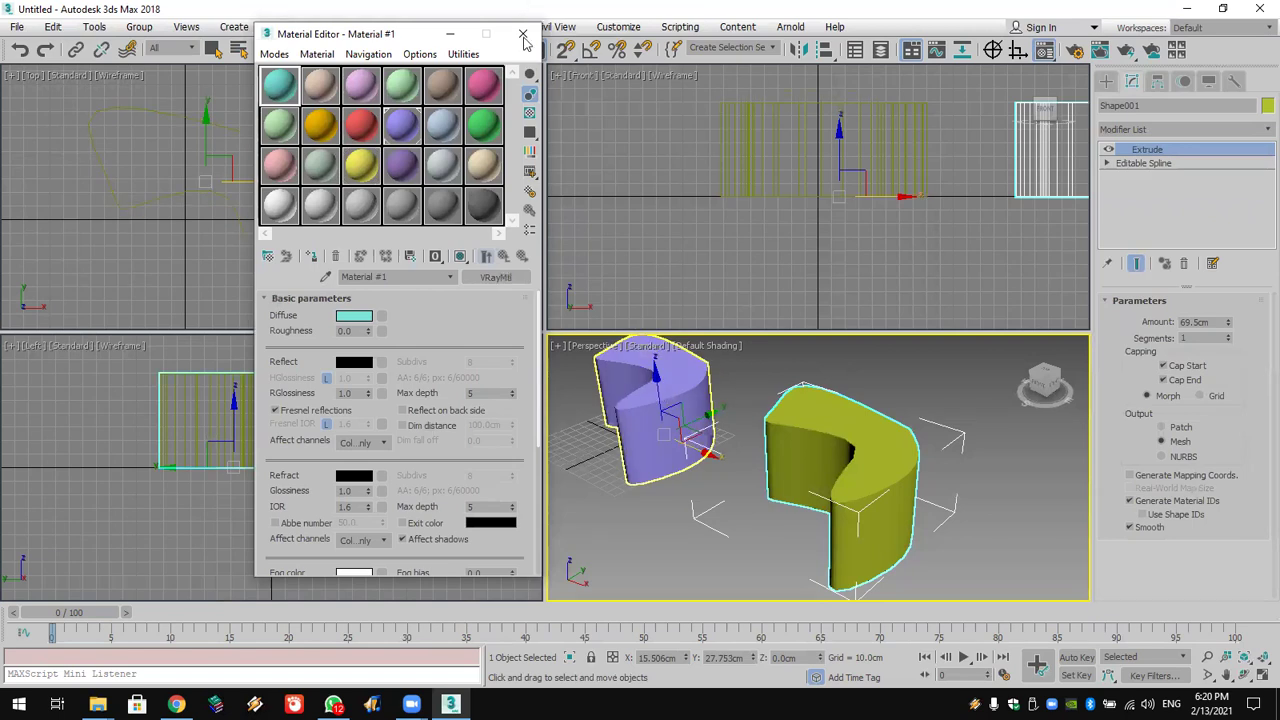
left_click(522, 35)
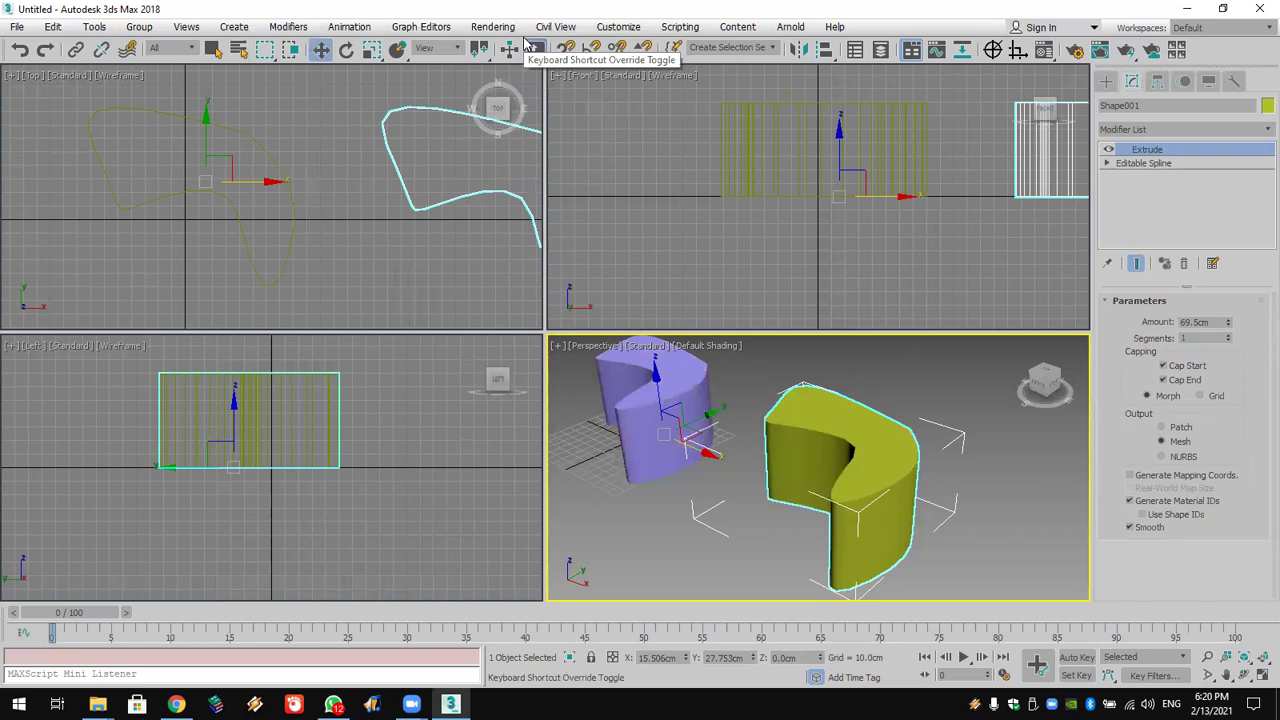
left_click(530, 46)
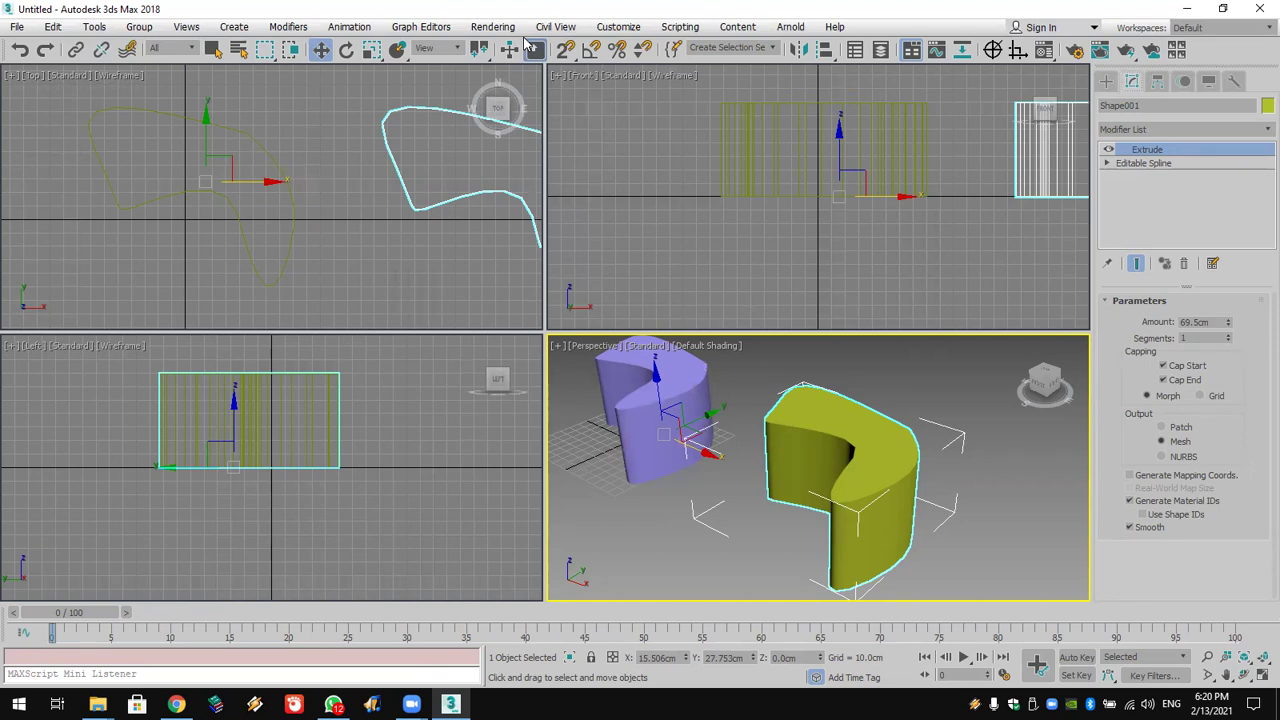
Step: Reset the scene without saving the changes
left_click(17, 27)
left_click(52, 72)
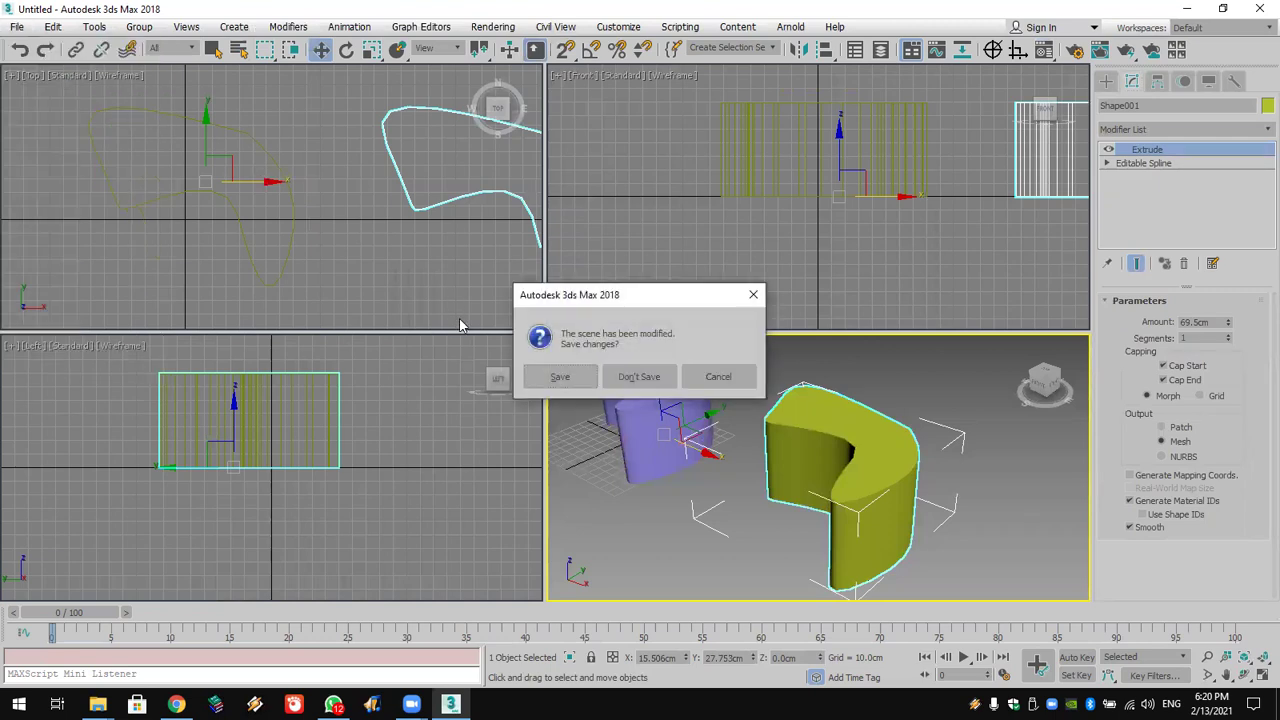
left_click(651, 372)
left_click(580, 378)
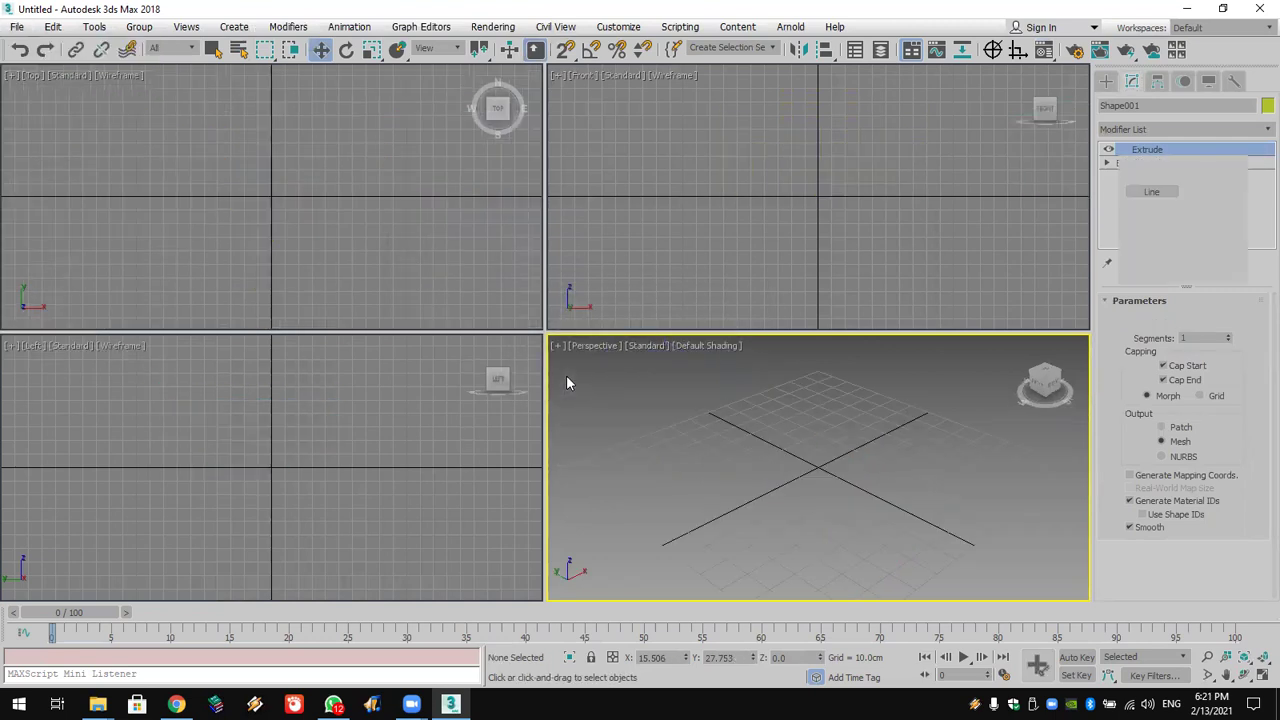
left_click(435, 278)
left_click(723, 425)
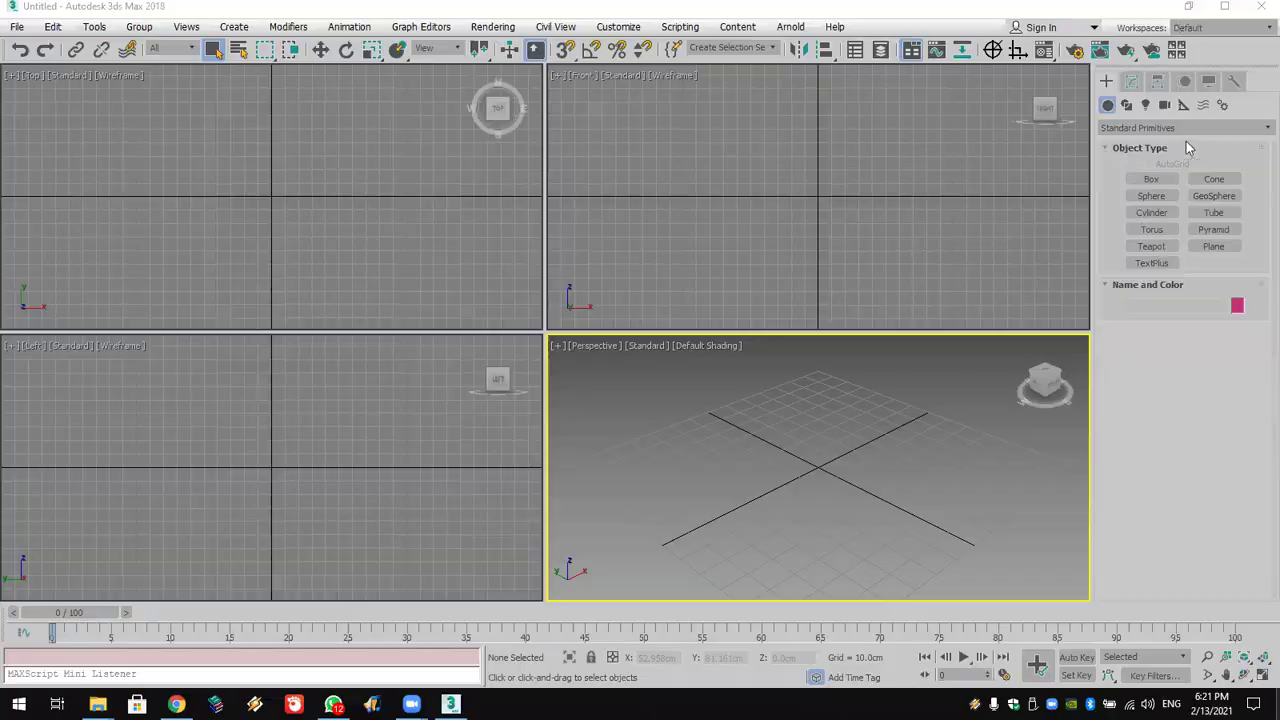
Step: Switch to the desktop, look through the Recycle Bin's files and close the window
key("super+d")
double_click(25, 192)
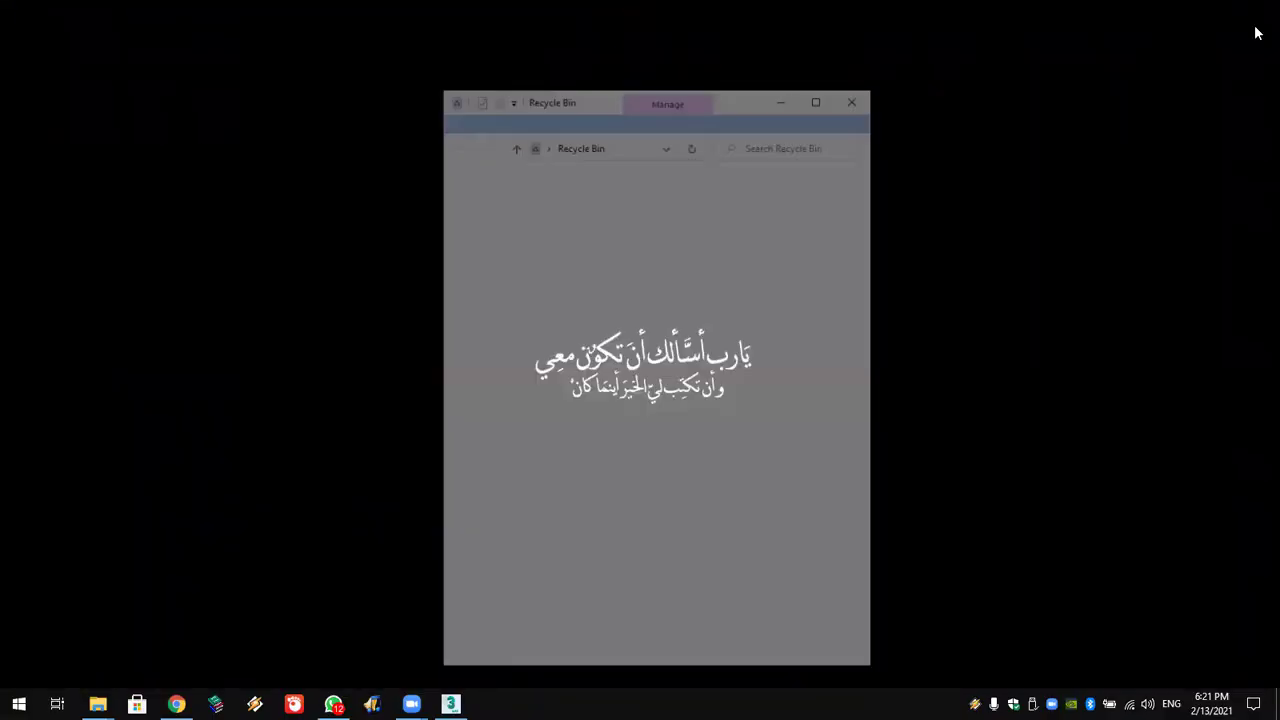
double_click(1250, 33)
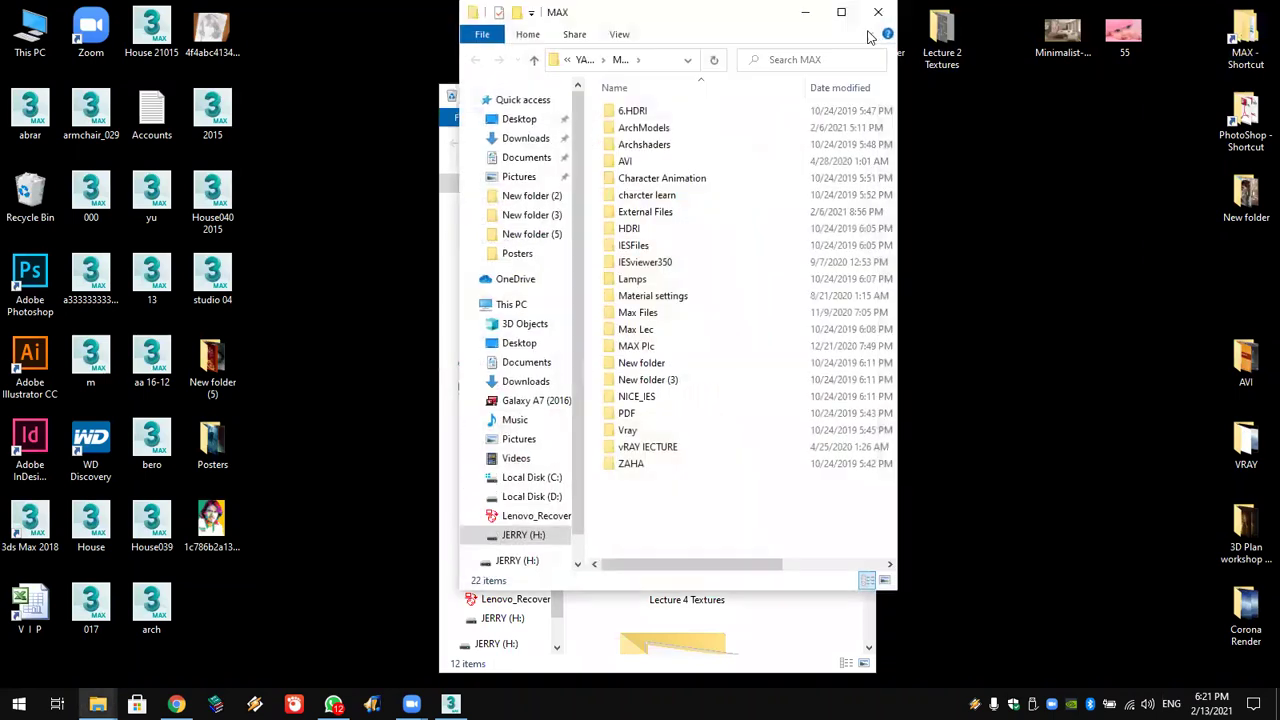
left_click(878, 12)
double_click(749, 103)
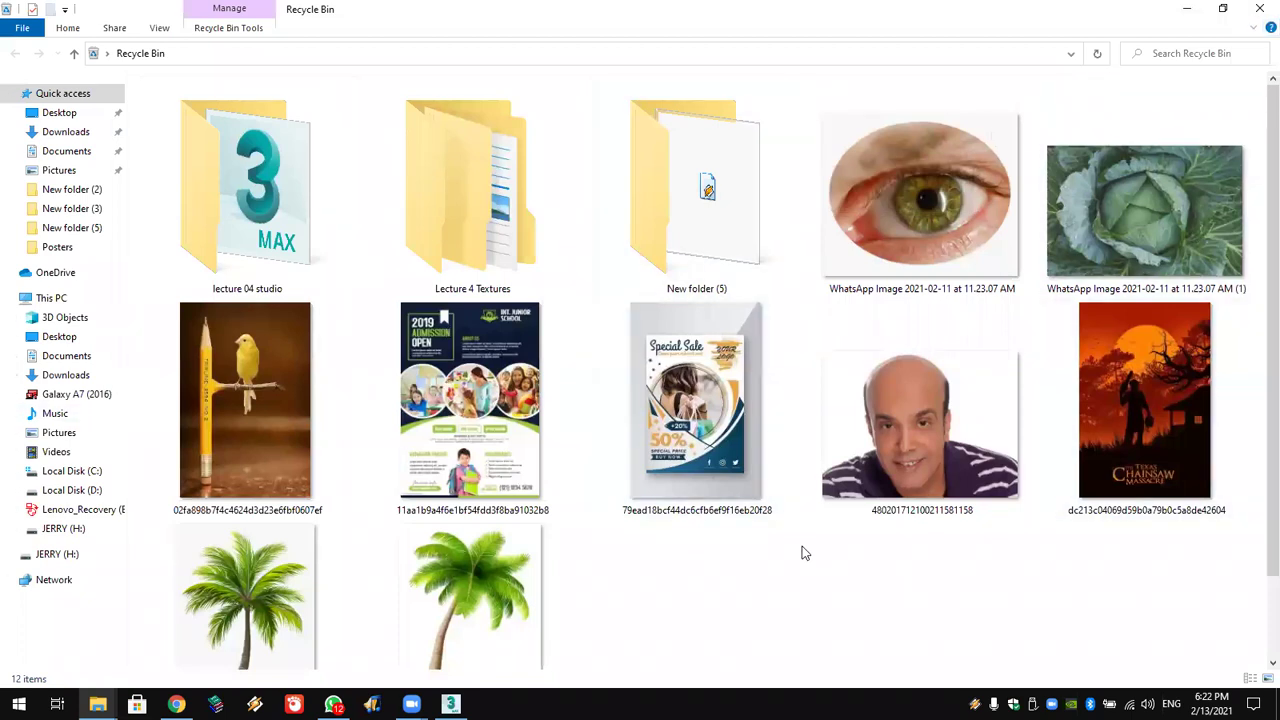
left_click(912, 255)
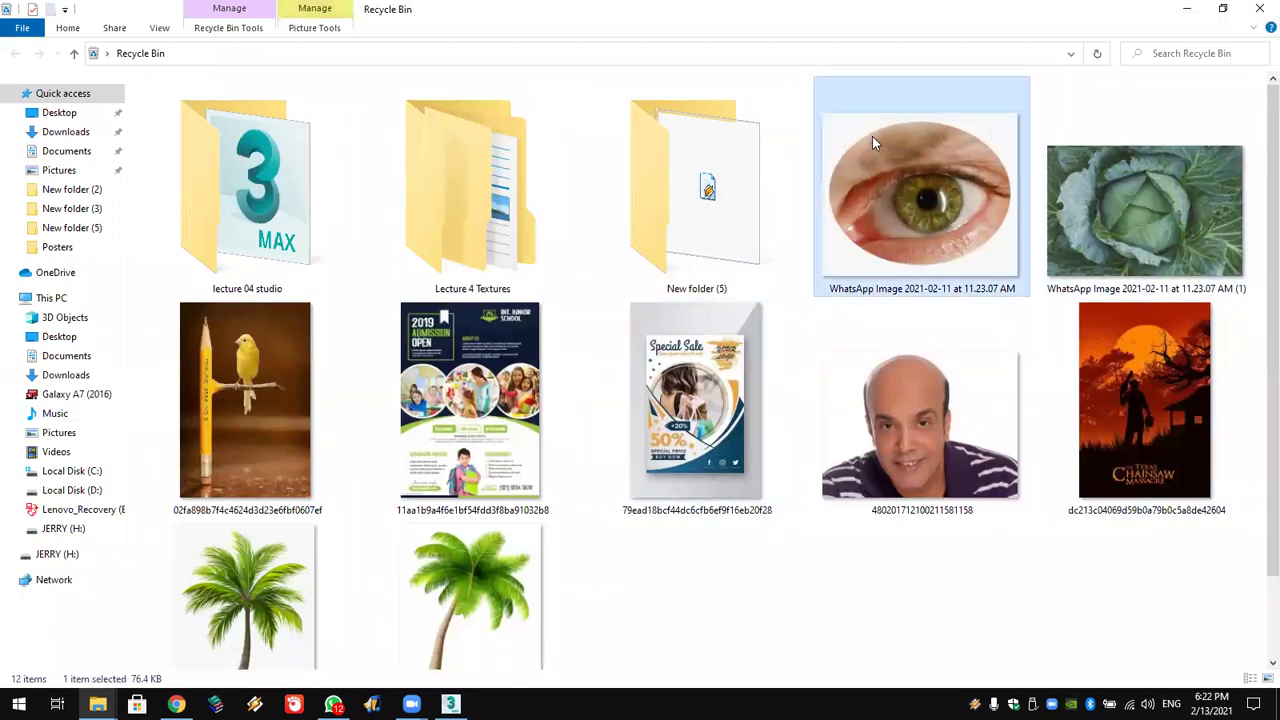
left_click(1259, 9)
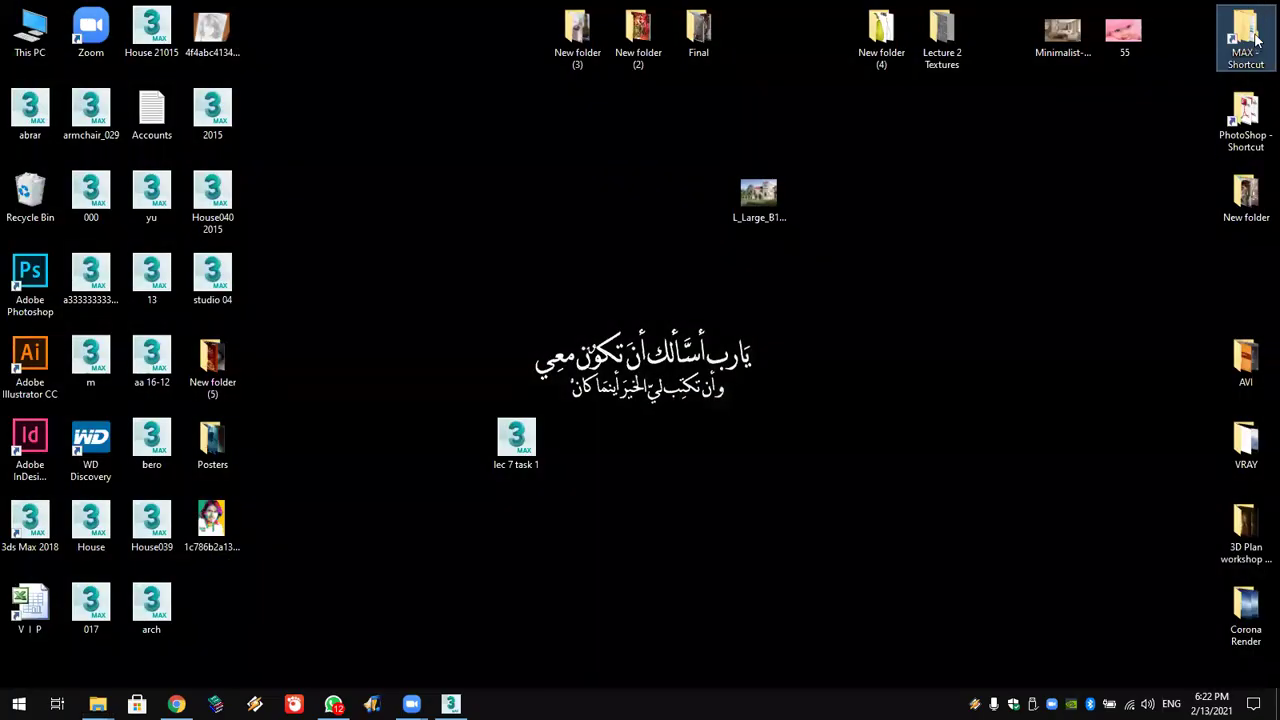
Step: Open the MAX folder from its desktop shortcut and search it for *.dwg files
double_click(1250, 38)
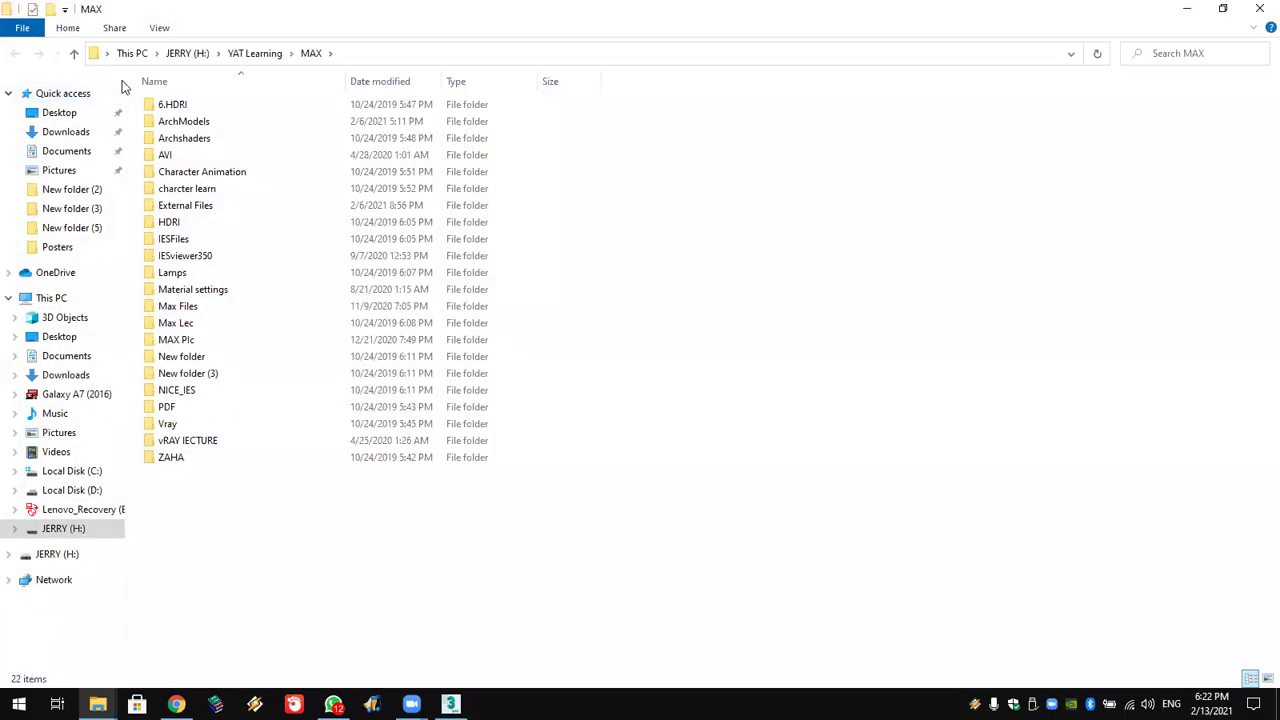
left_click(202, 339)
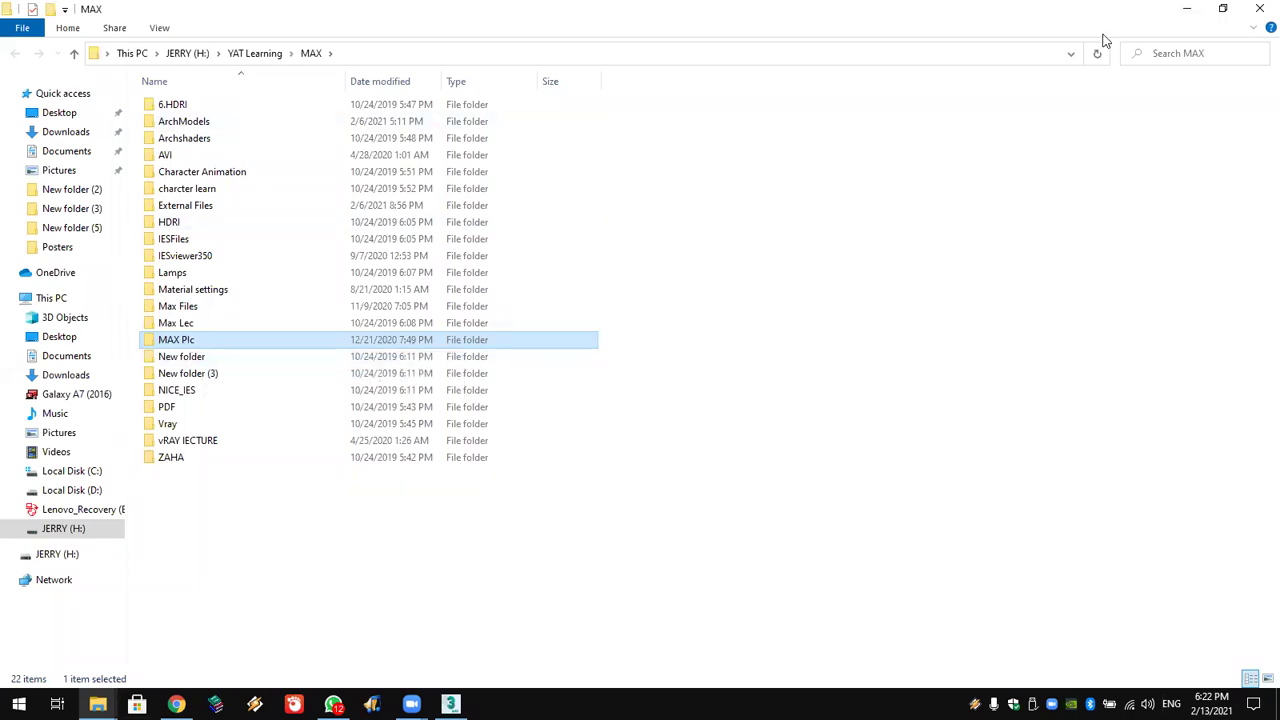
left_click(1176, 55)
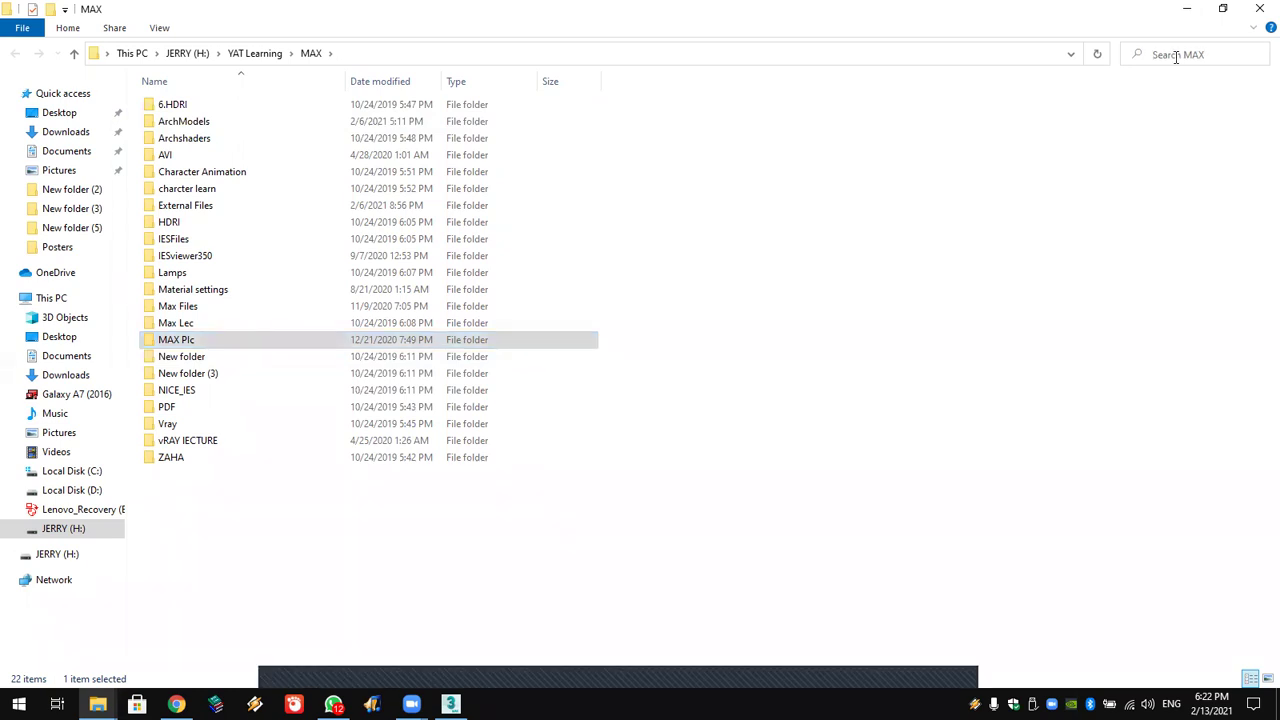
left_click(1158, 80)
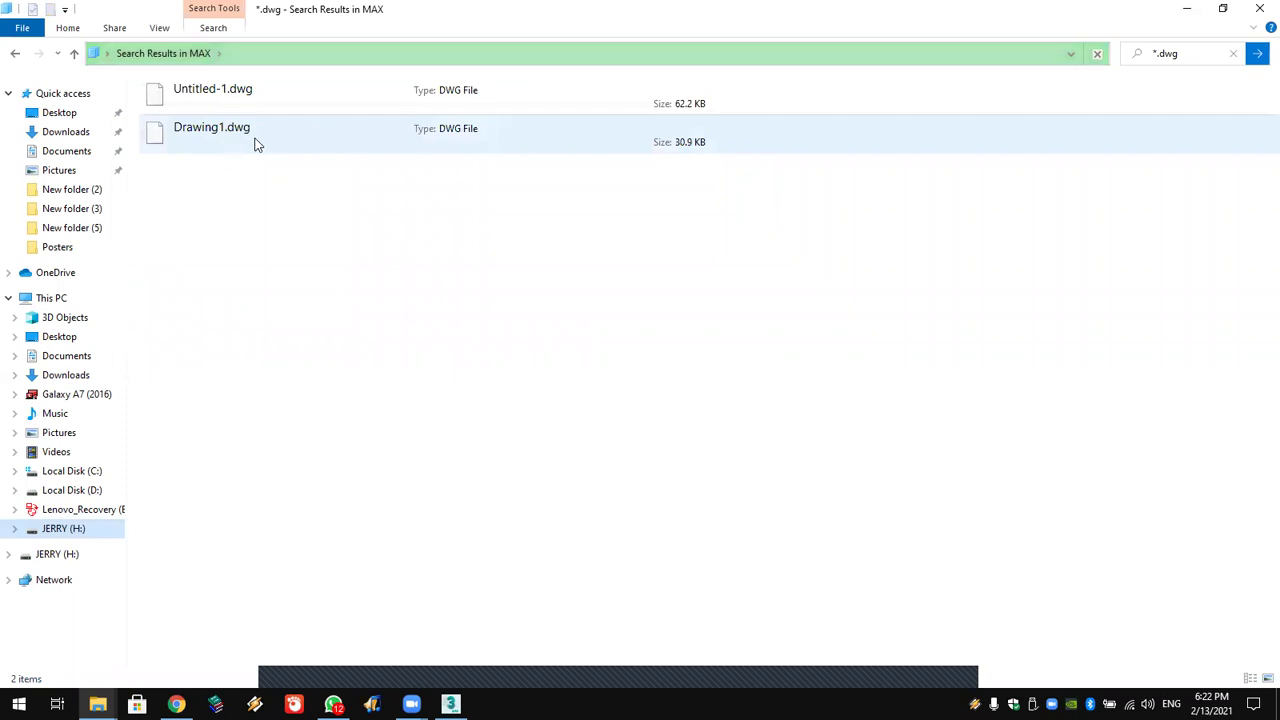
Step: Copy Drawing1.dwg from the search results to the desktop and move its icon into the empty area beside the house image
right_click(252, 141)
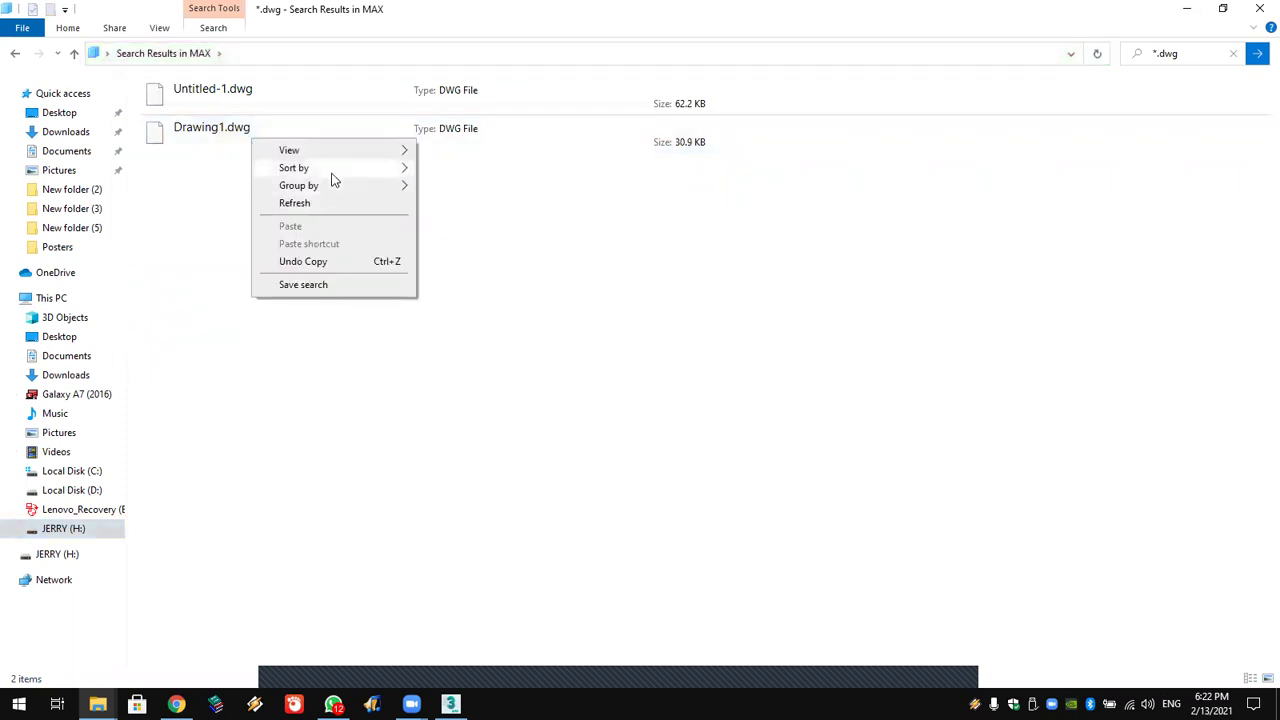
left_click(210, 137)
right_click(209, 125)
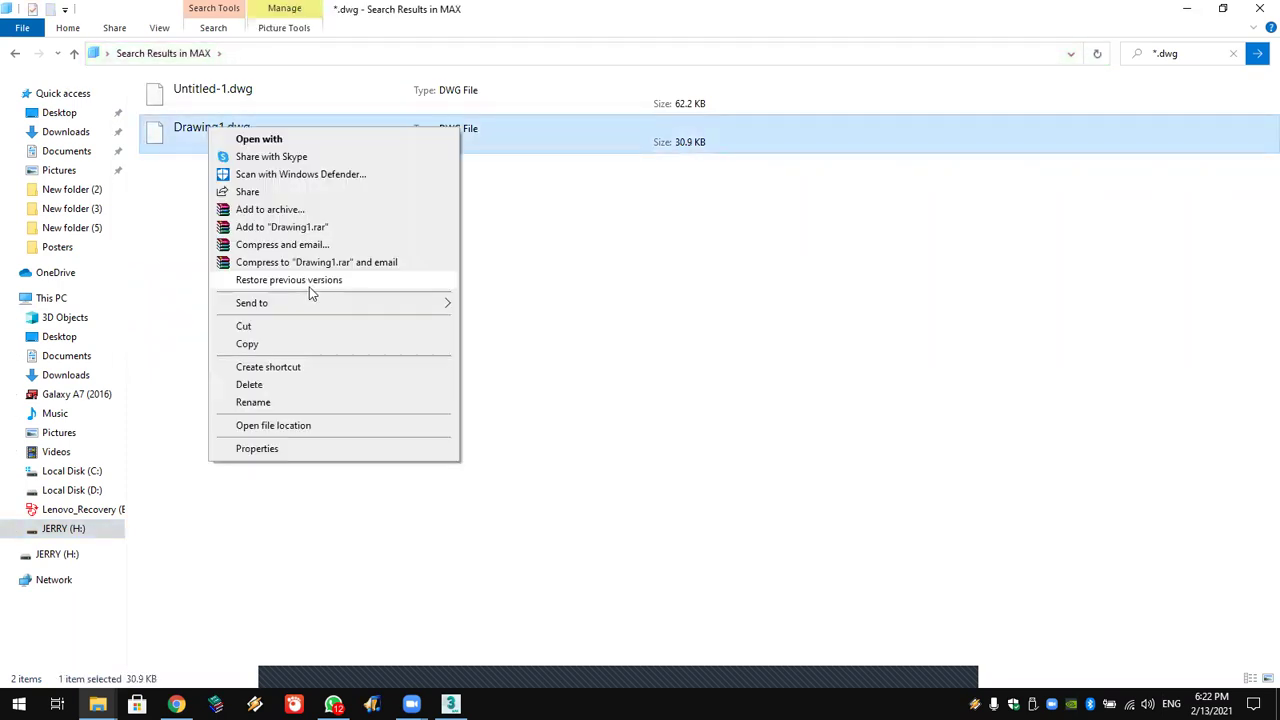
left_click(317, 344)
key("super+d")
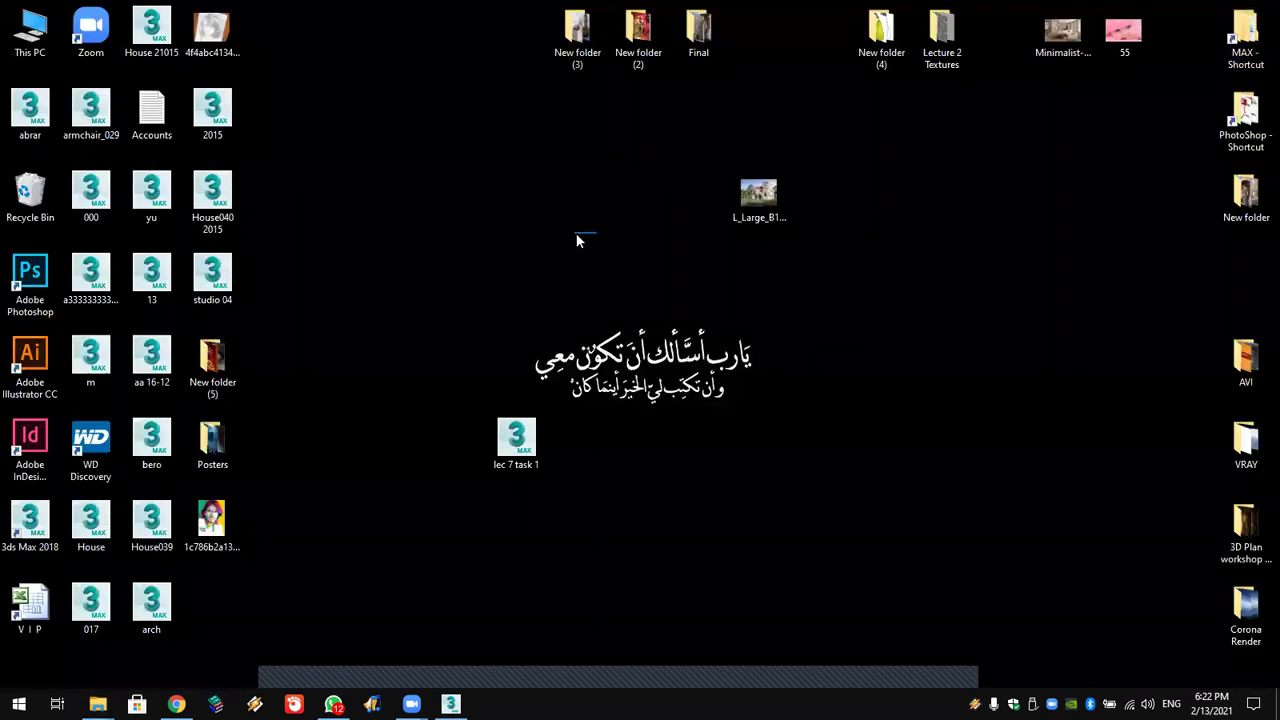
right_click(577, 241)
left_click(675, 303)
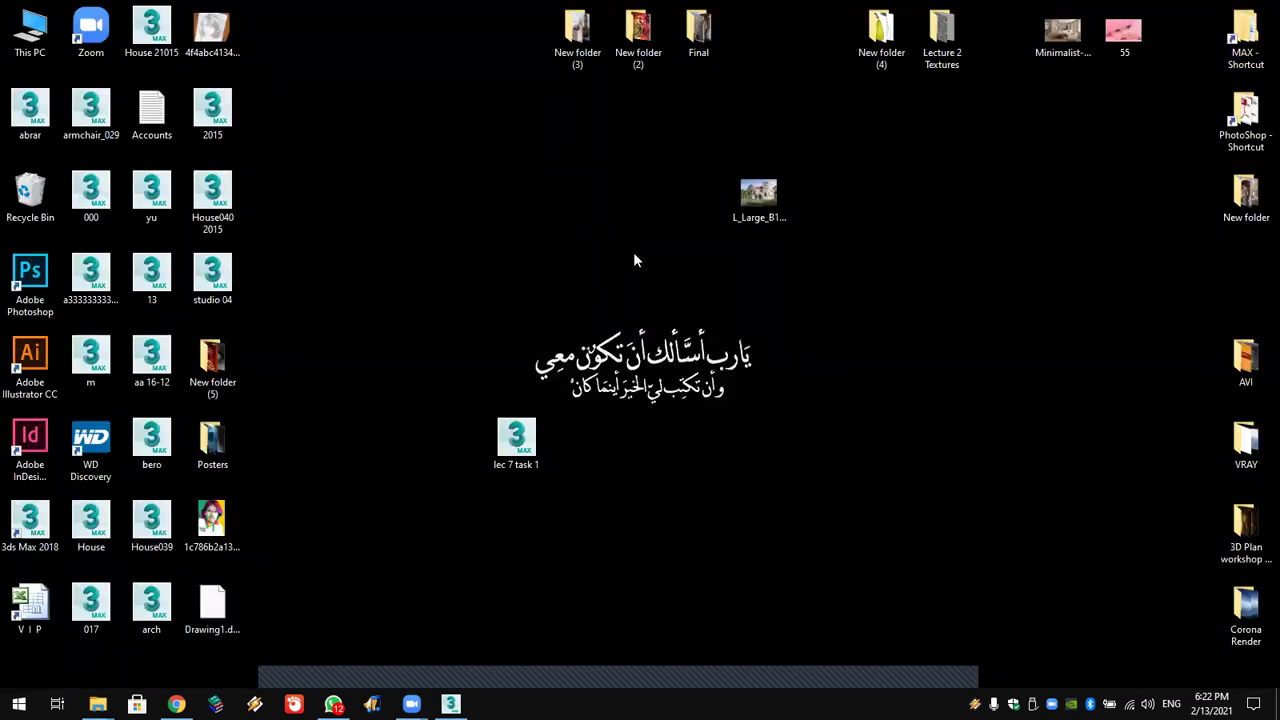
left_click_drag(590, 195, 798, 433)
Step: Import Drawing1.dwg from the desktop into the 3ds Max scene, deriving the AutoCAD primitives by Color
left_click(17, 27)
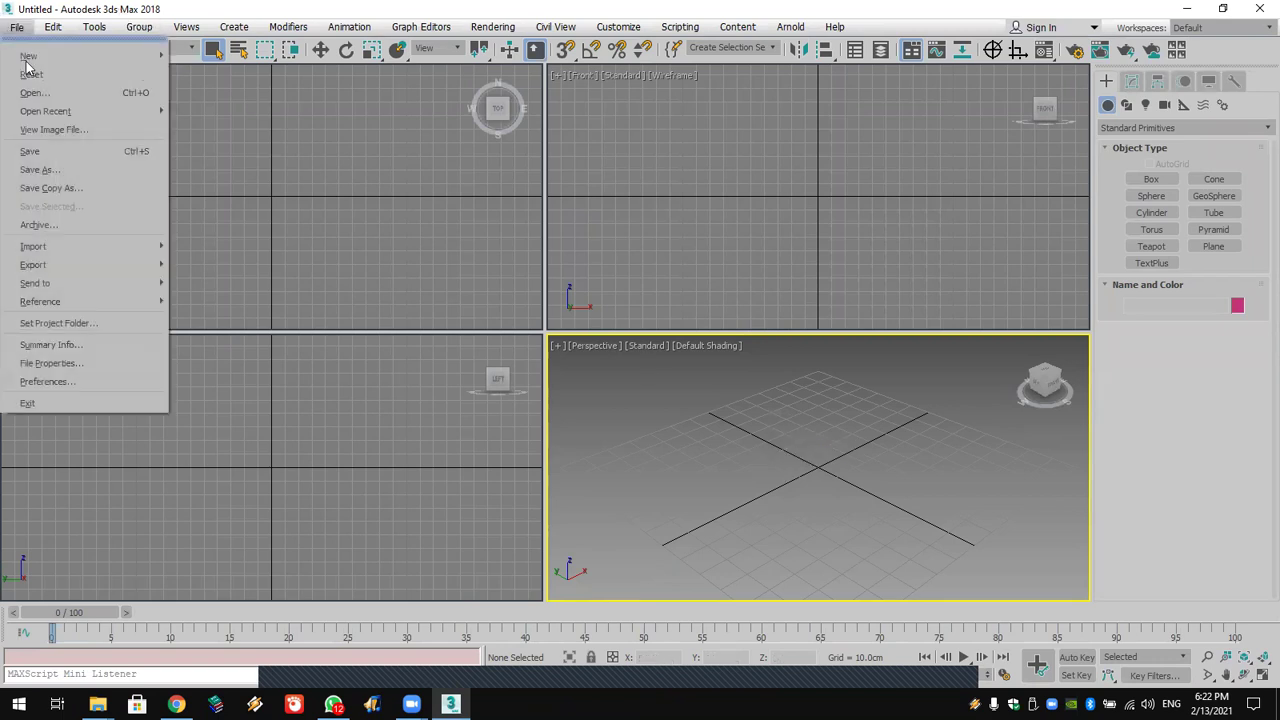
mouse_move(138, 250)
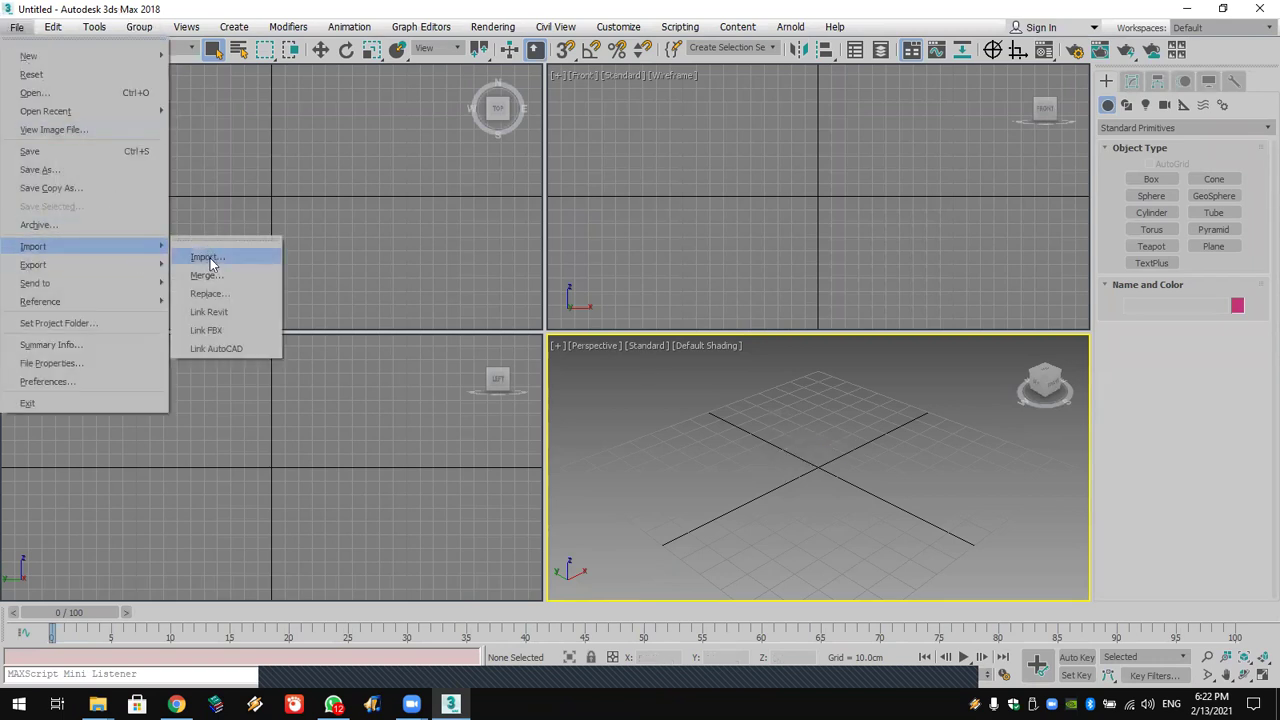
left_click(209, 259)
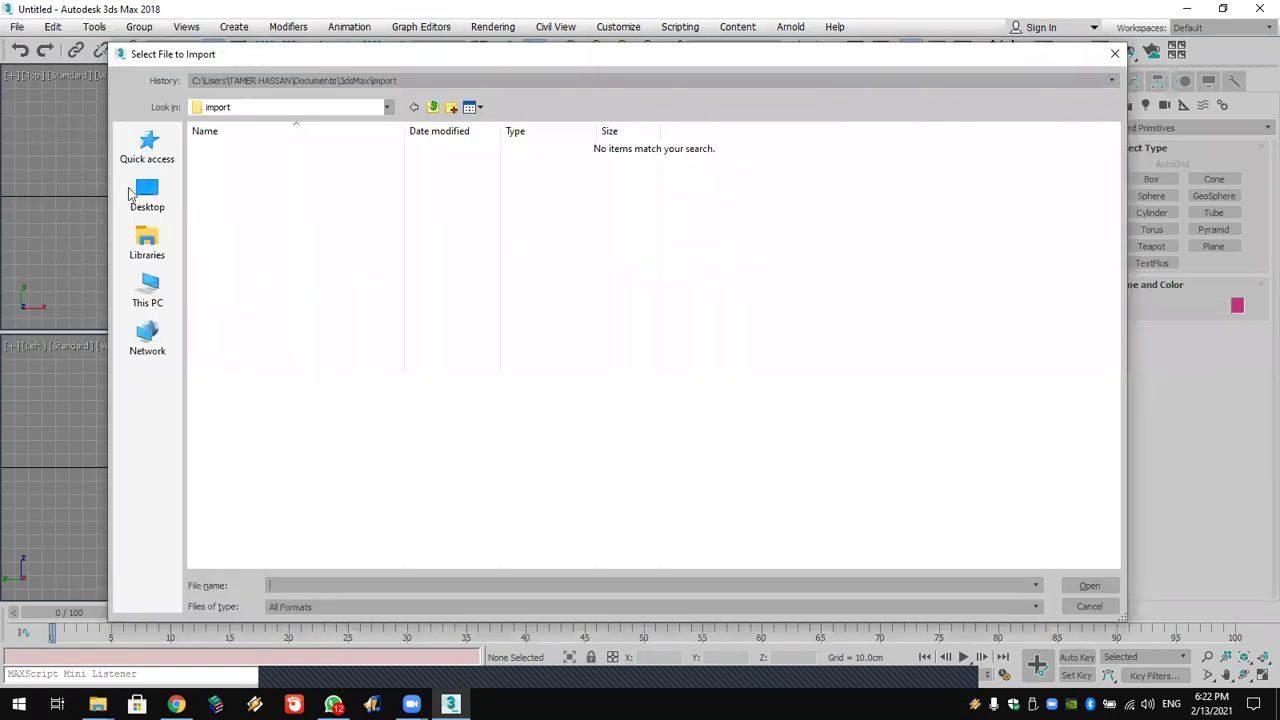
left_click(132, 194)
left_click(772, 280)
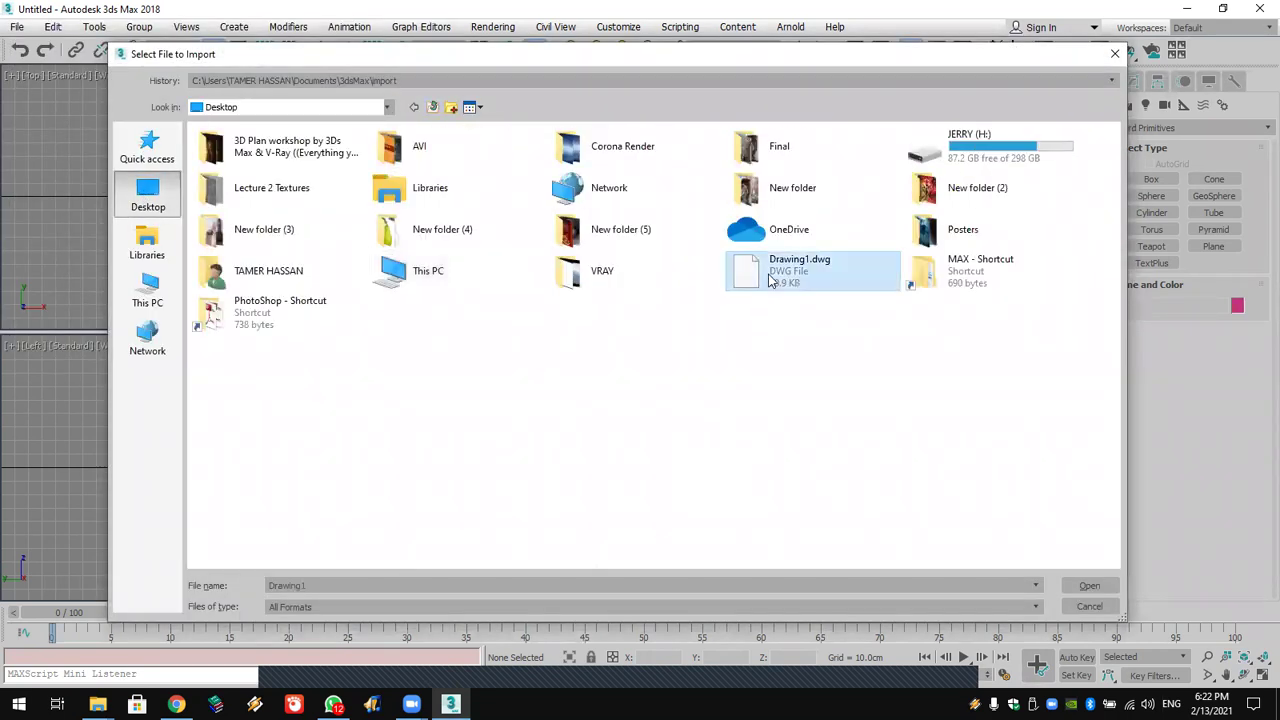
double_click(770, 280)
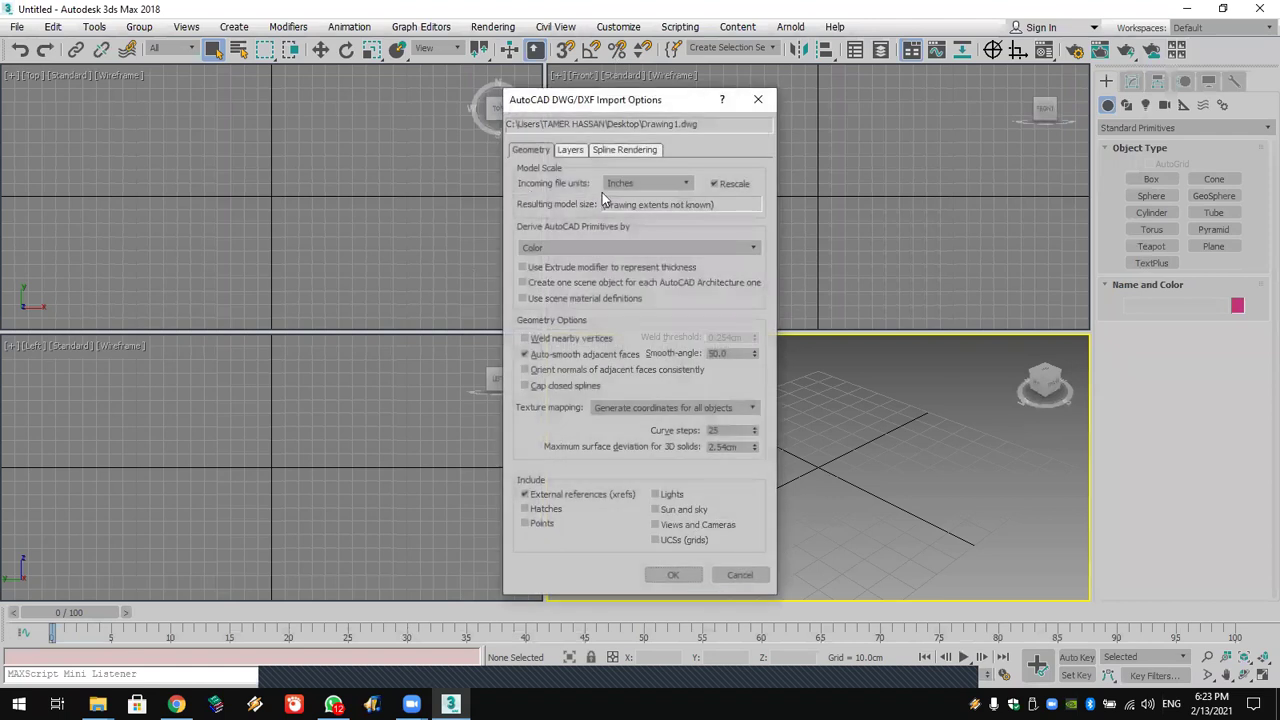
left_click(554, 251)
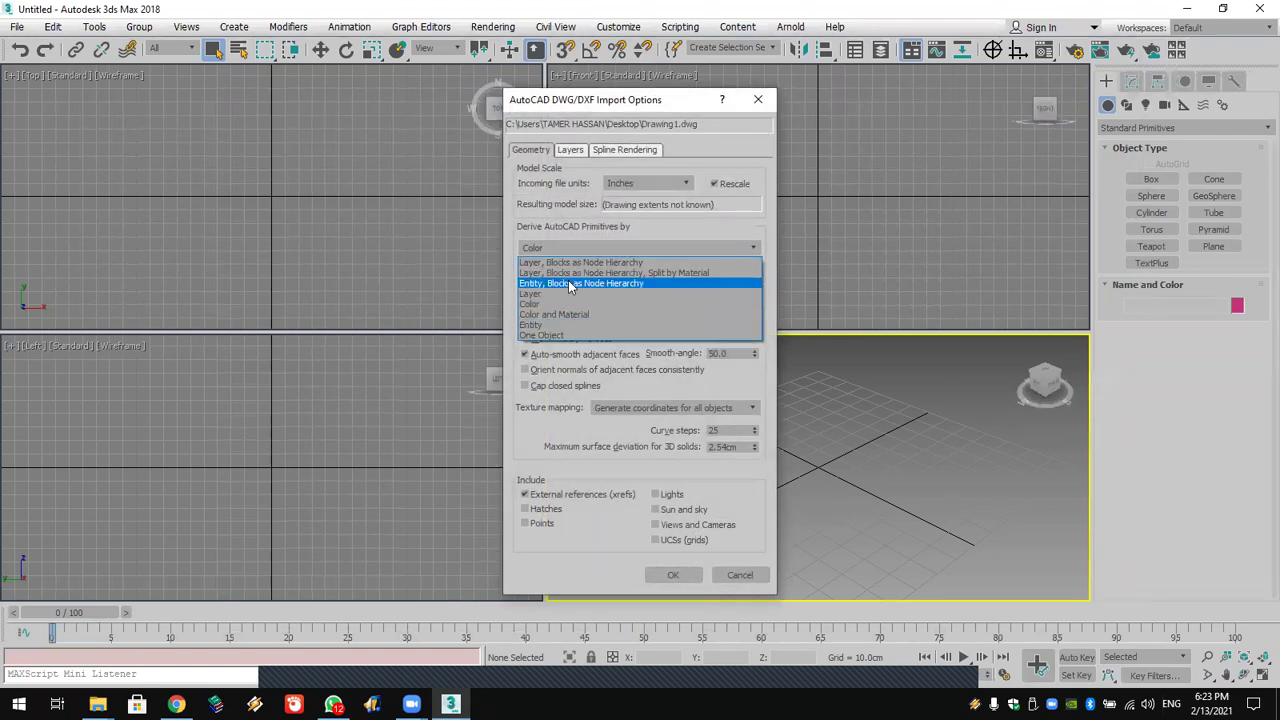
left_click(548, 304)
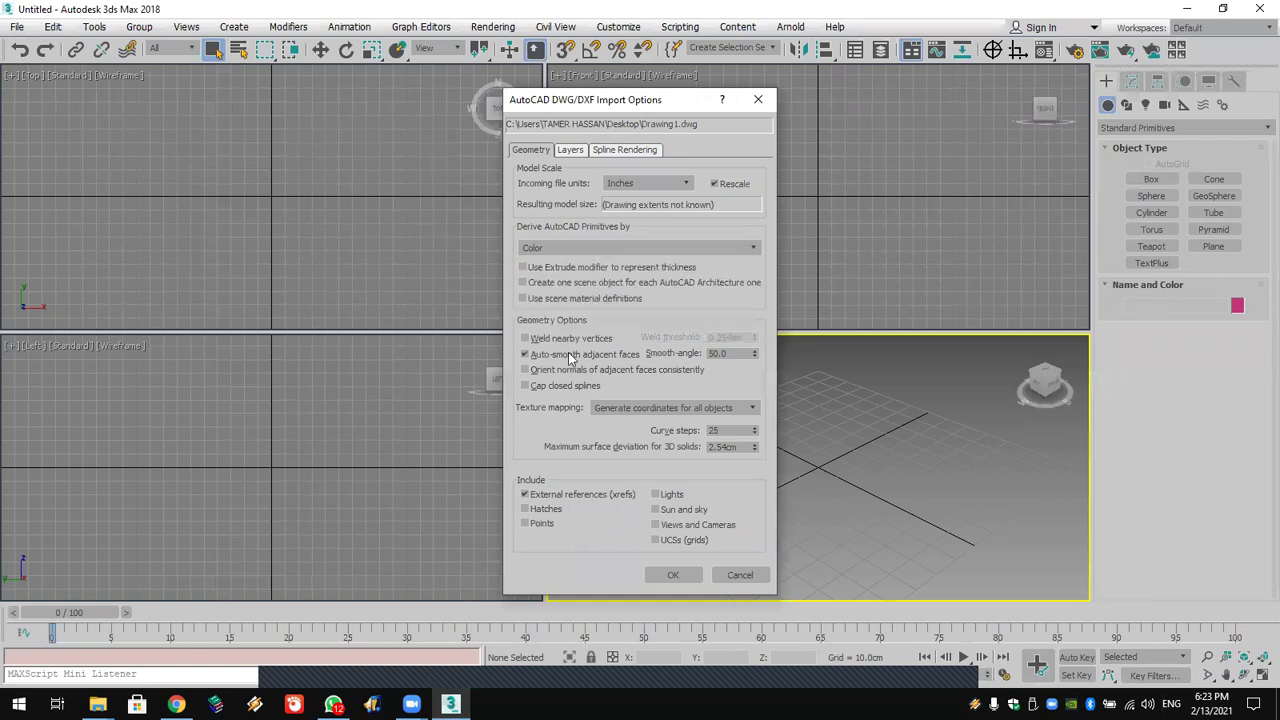
left_click(672, 575)
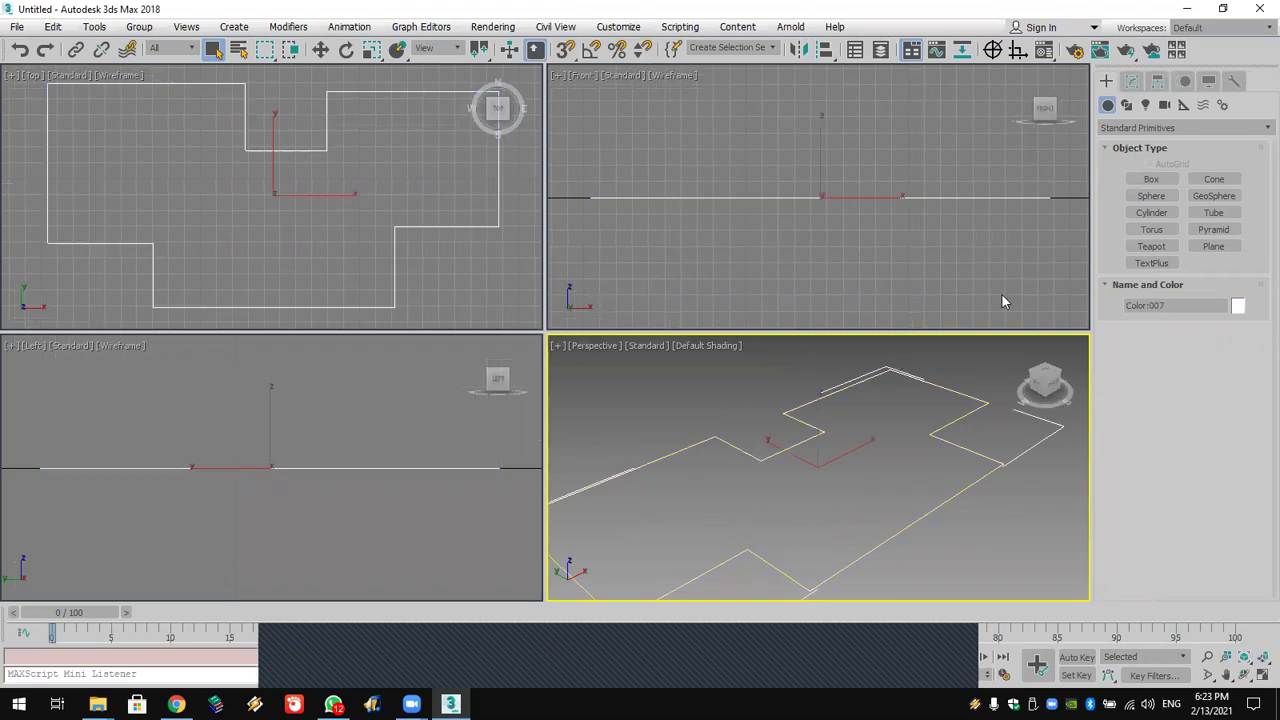
Step: Apply an Extrude modifier to the imported building outline and raise its extrusion amount
left_click(1132, 81)
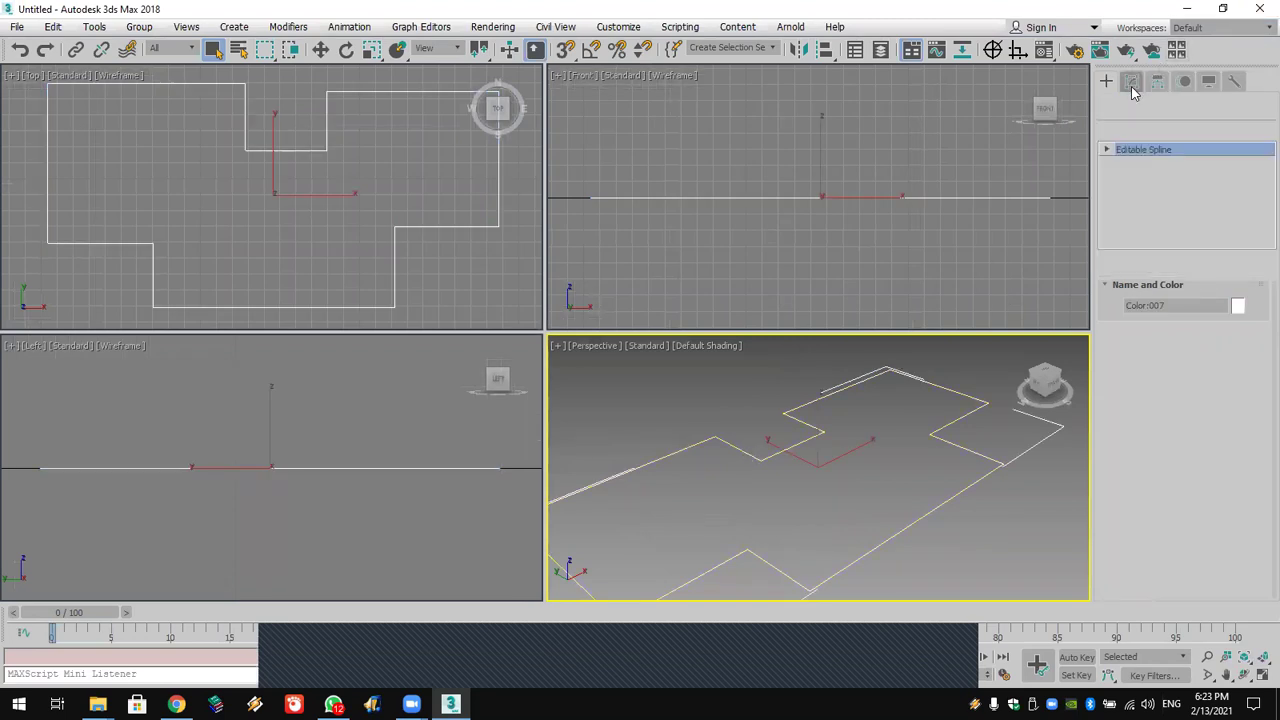
left_click(1136, 130)
key("e")
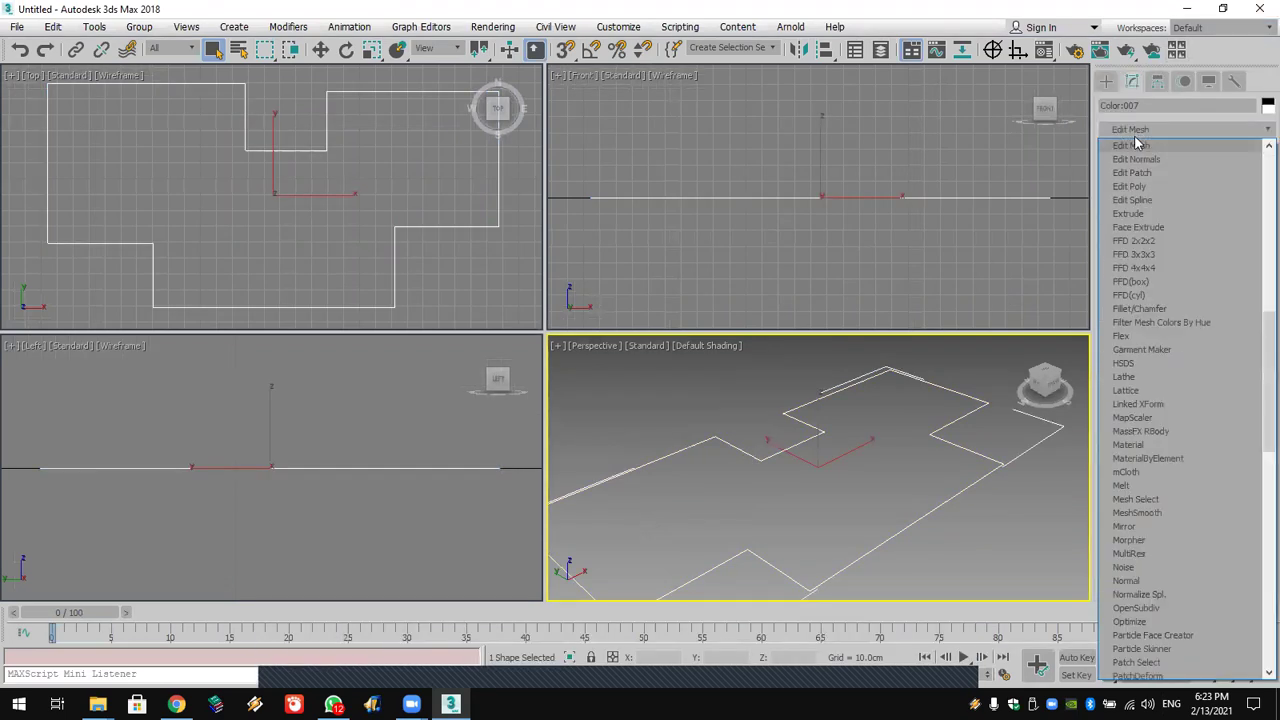
left_click(1143, 215)
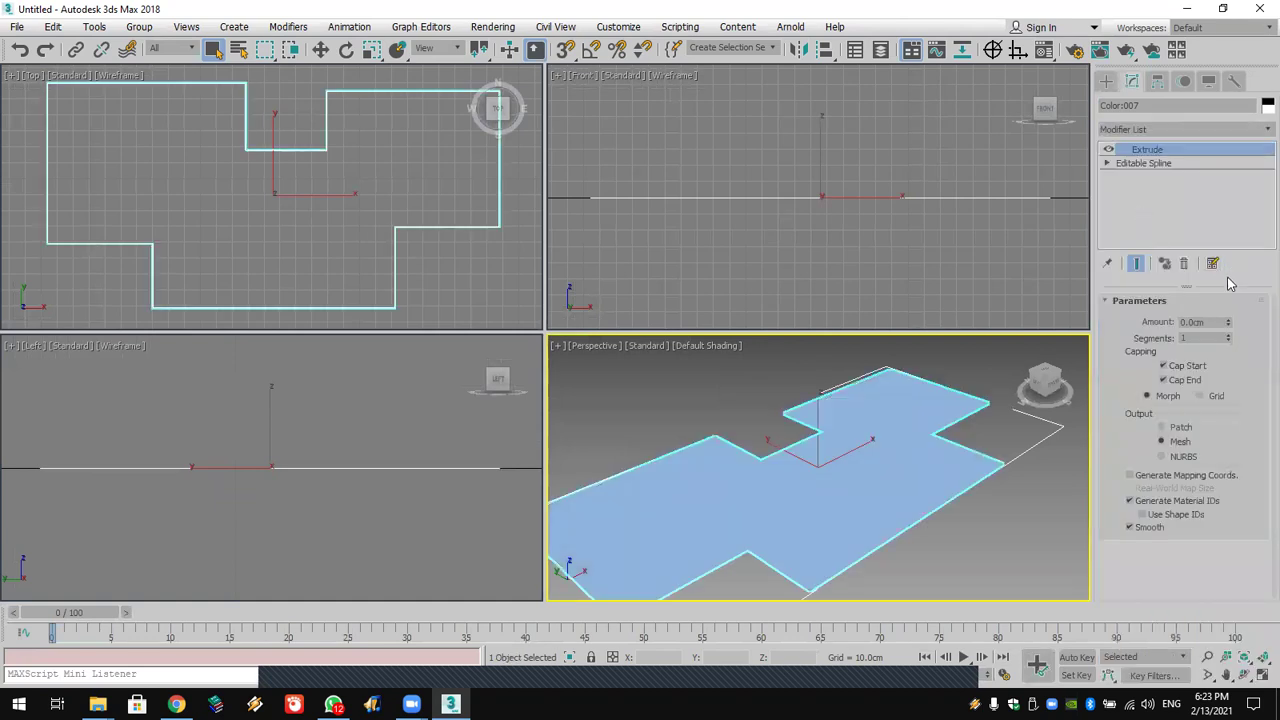
left_click_drag(1227, 332, 1238, 265)
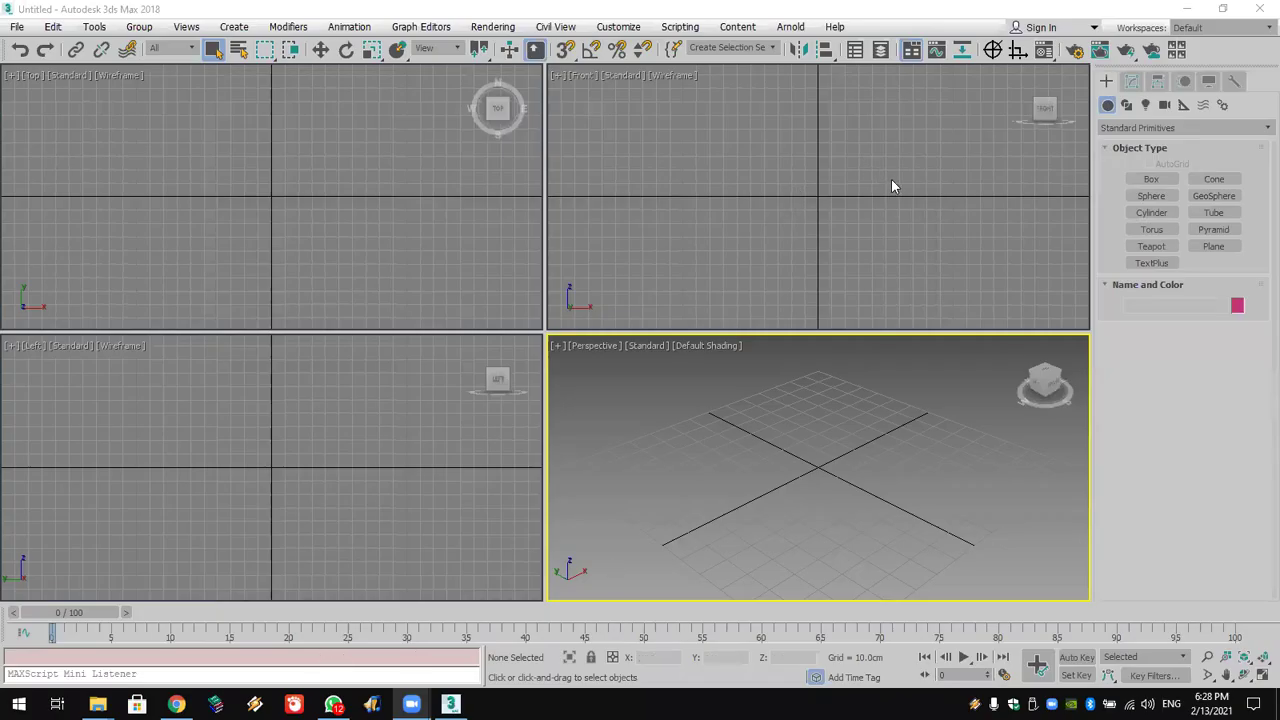
Step: Create a cube about 23.5 cm per side at the grid centre with 64 length, 15 width and 27 height segments
left_click(1151, 180)
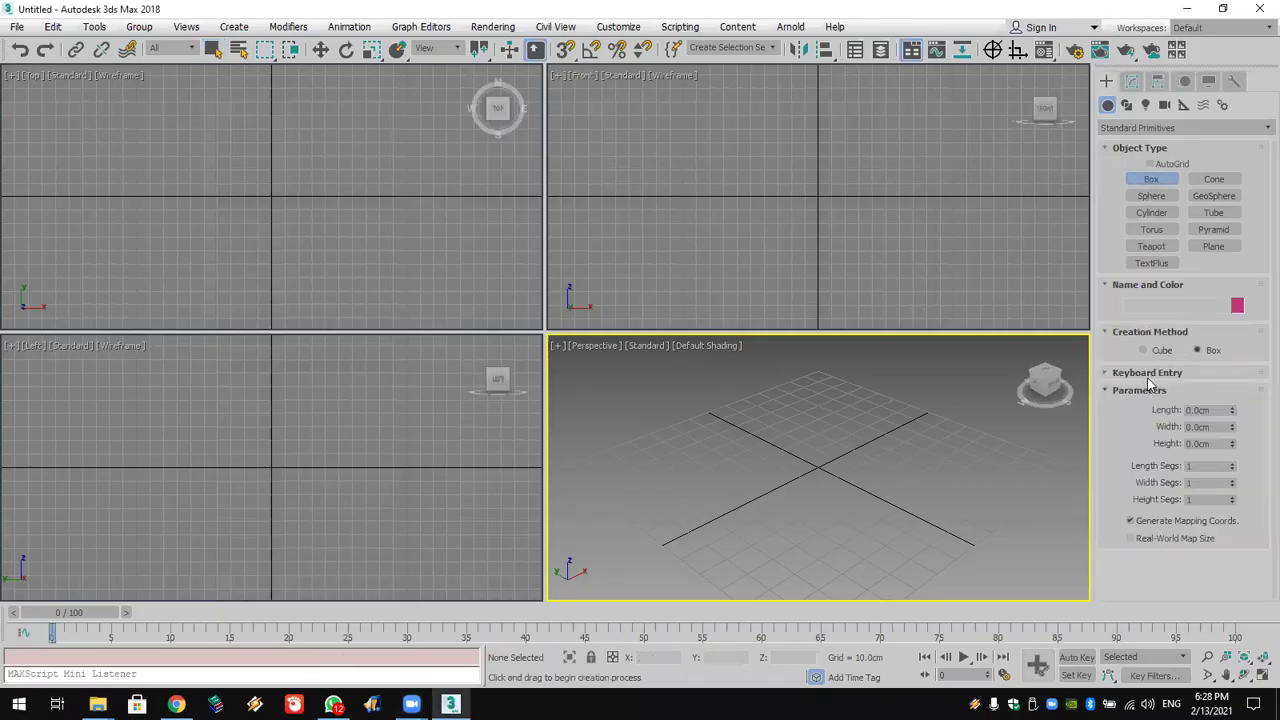
left_click_drag(818, 468, 825, 485)
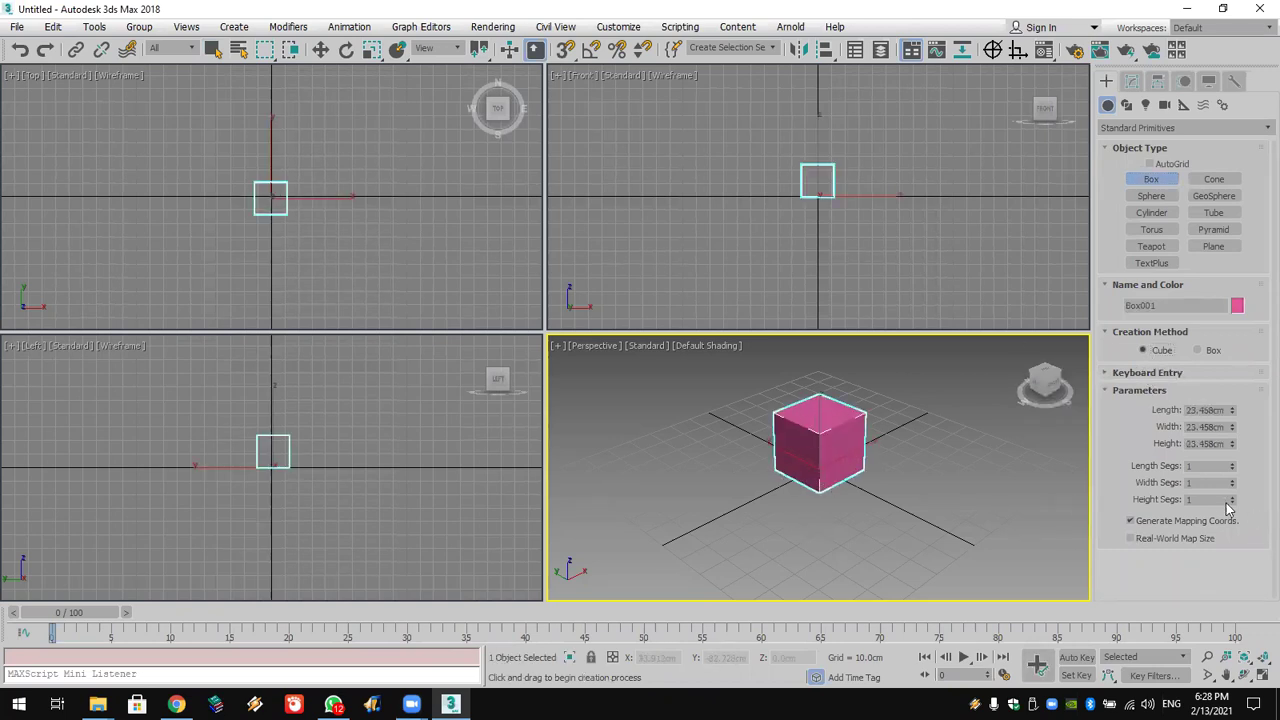
left_click_drag(1232, 499, 1237, 410)
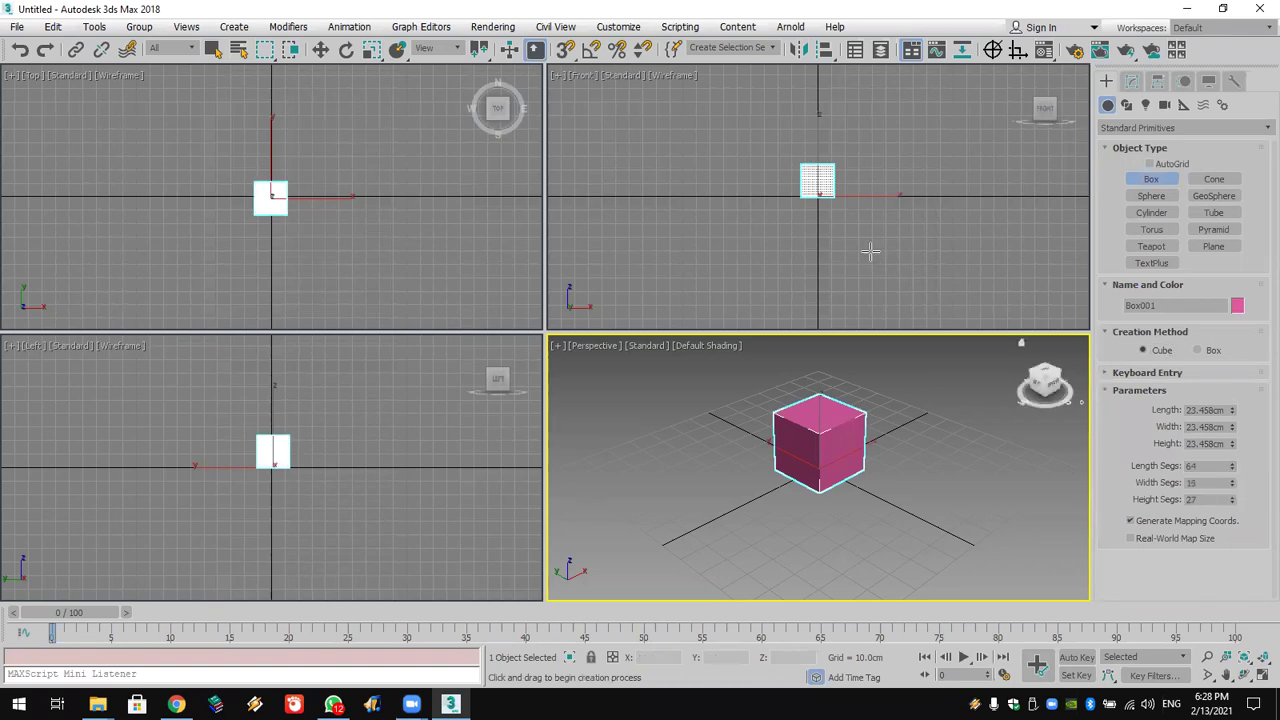
Step: Apply an FFD 3x3x3 modifier to the cube and enter its Control Points level
scroll(837, 183, "up", 10)
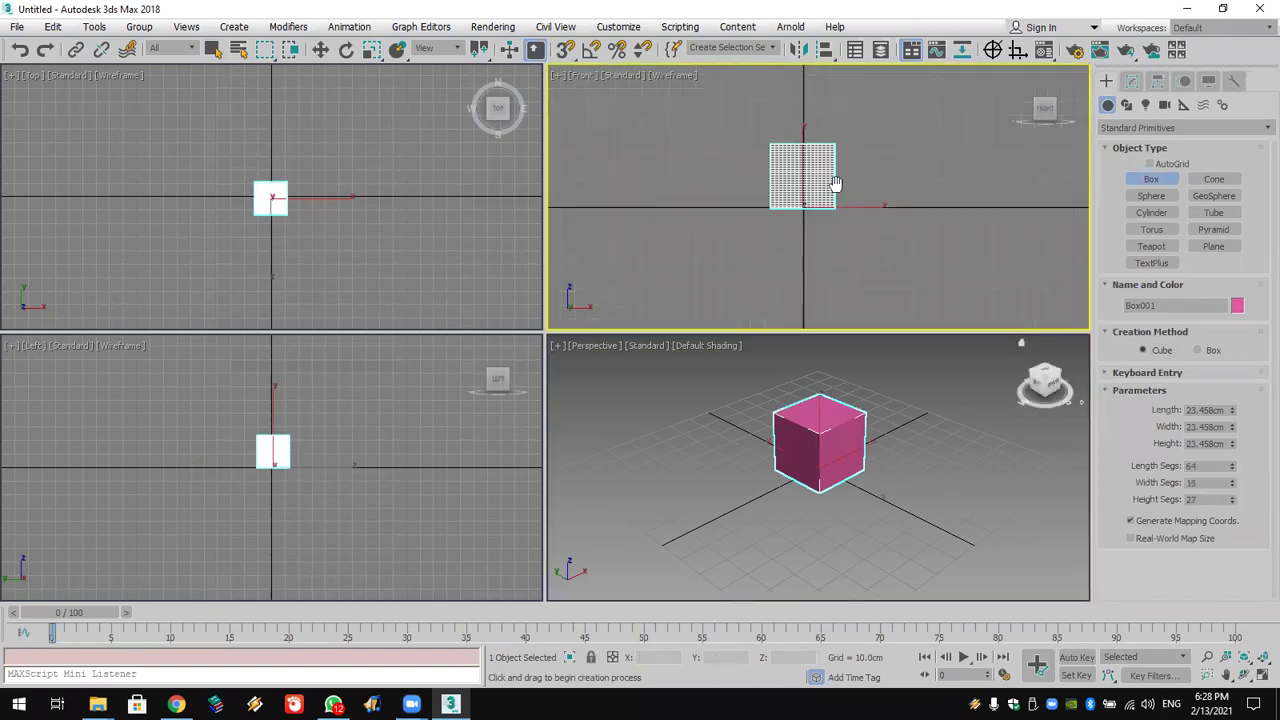
left_click(1131, 81)
left_click(1131, 130)
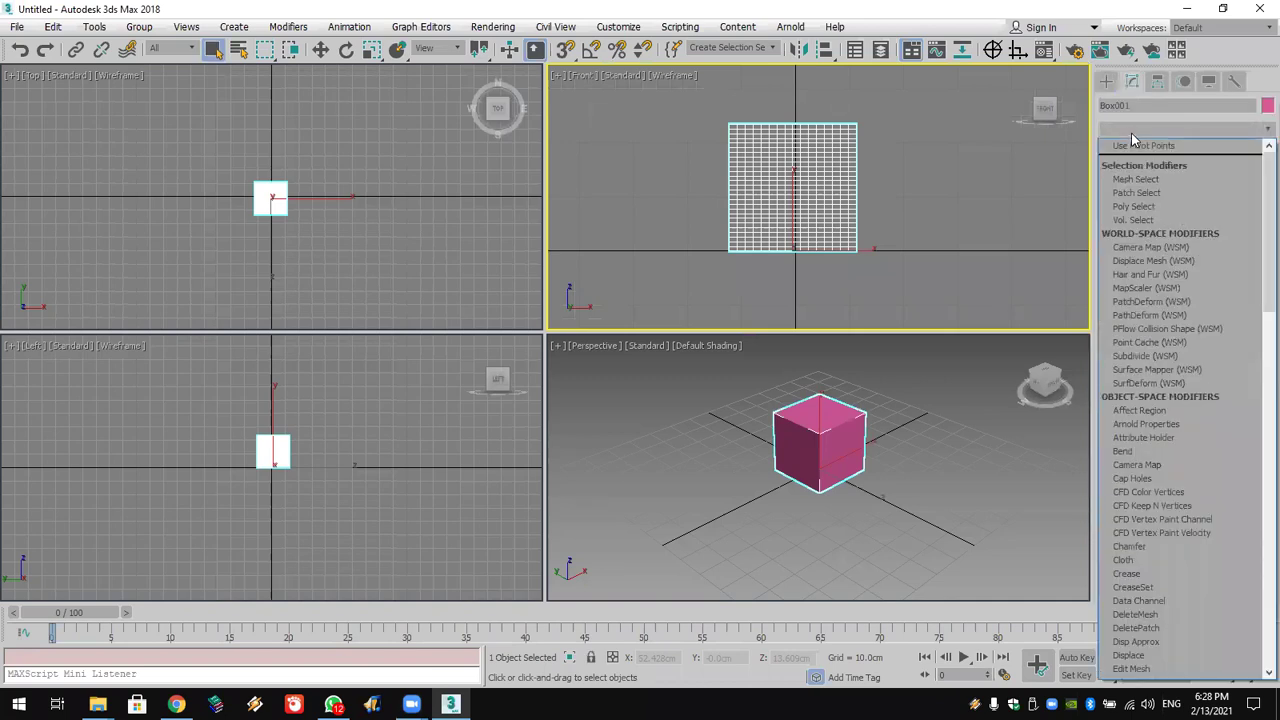
key("f")
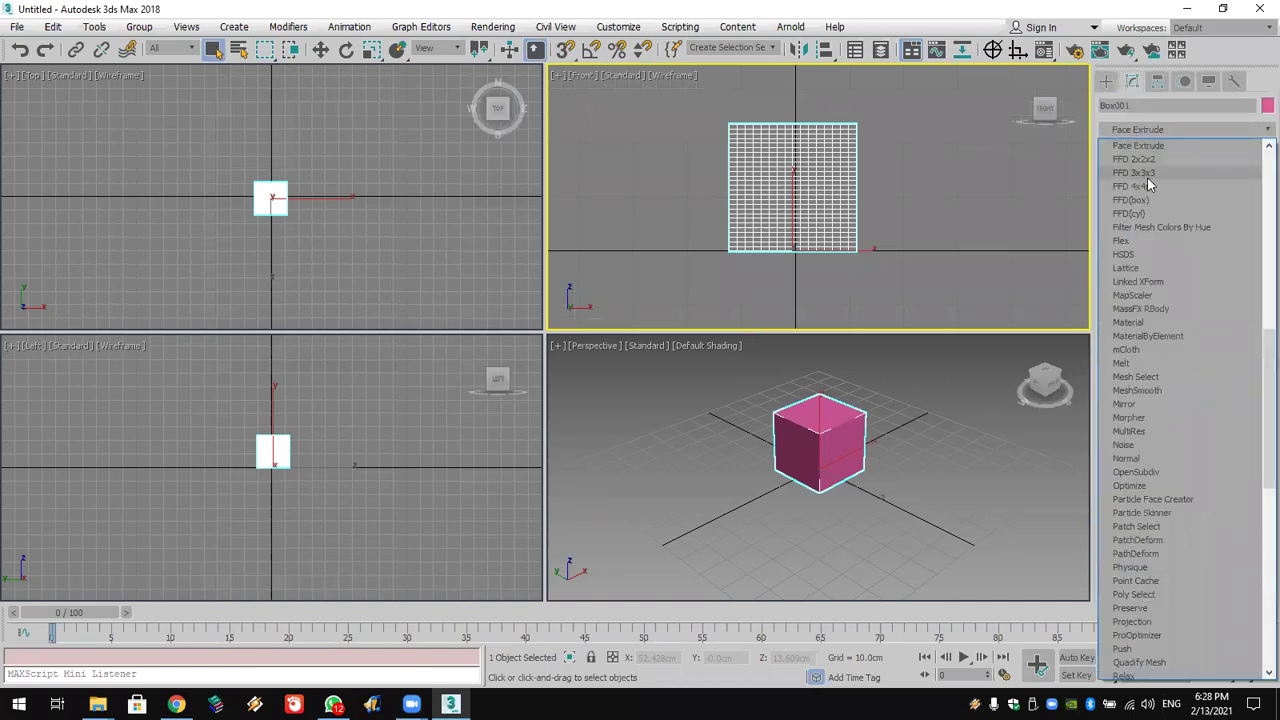
left_click(1160, 174)
left_click(1123, 149)
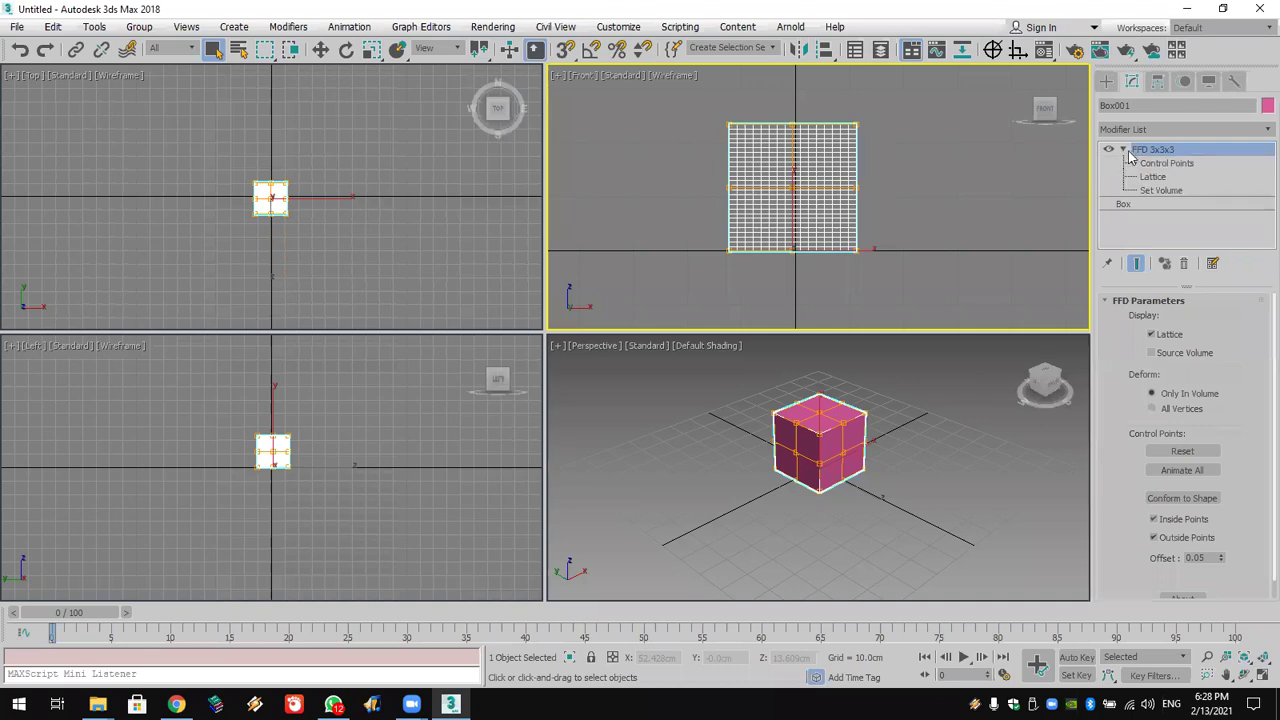
left_click(1166, 163)
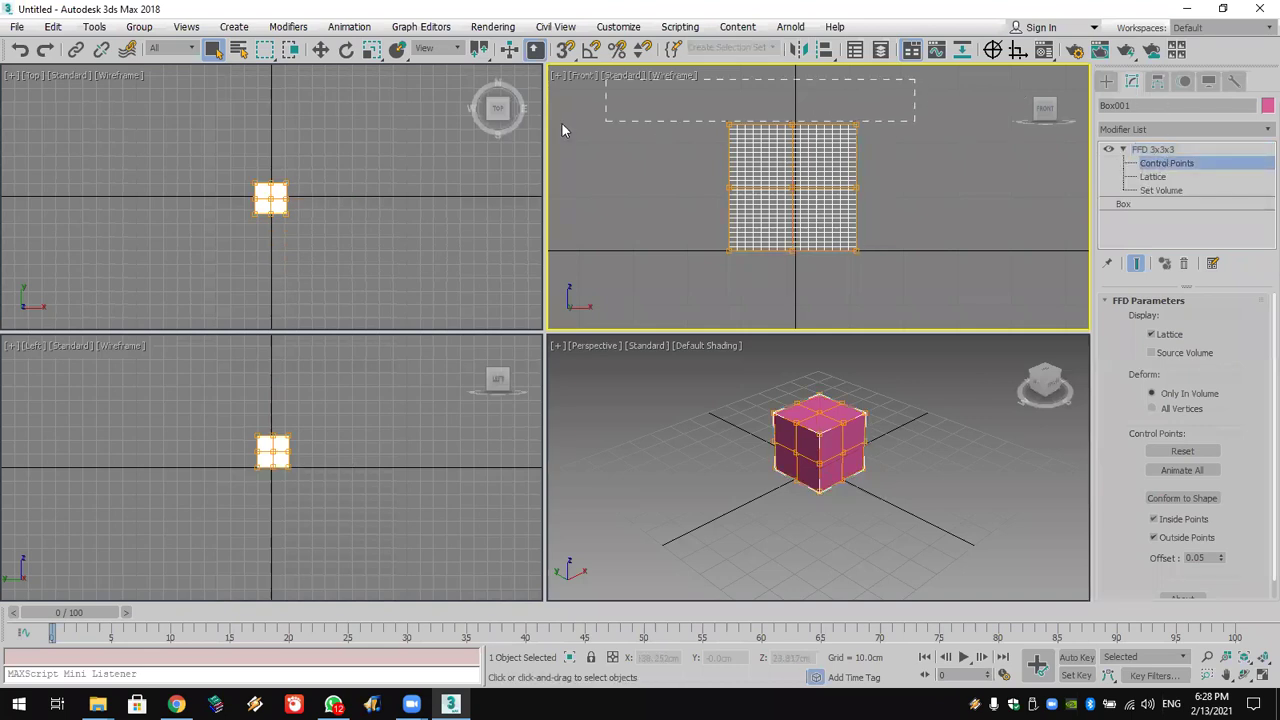
Step: Try scaling the cube's upper row of control points to about 201% in the Front view and undo it
left_click_drag(680, 149, 678, 142)
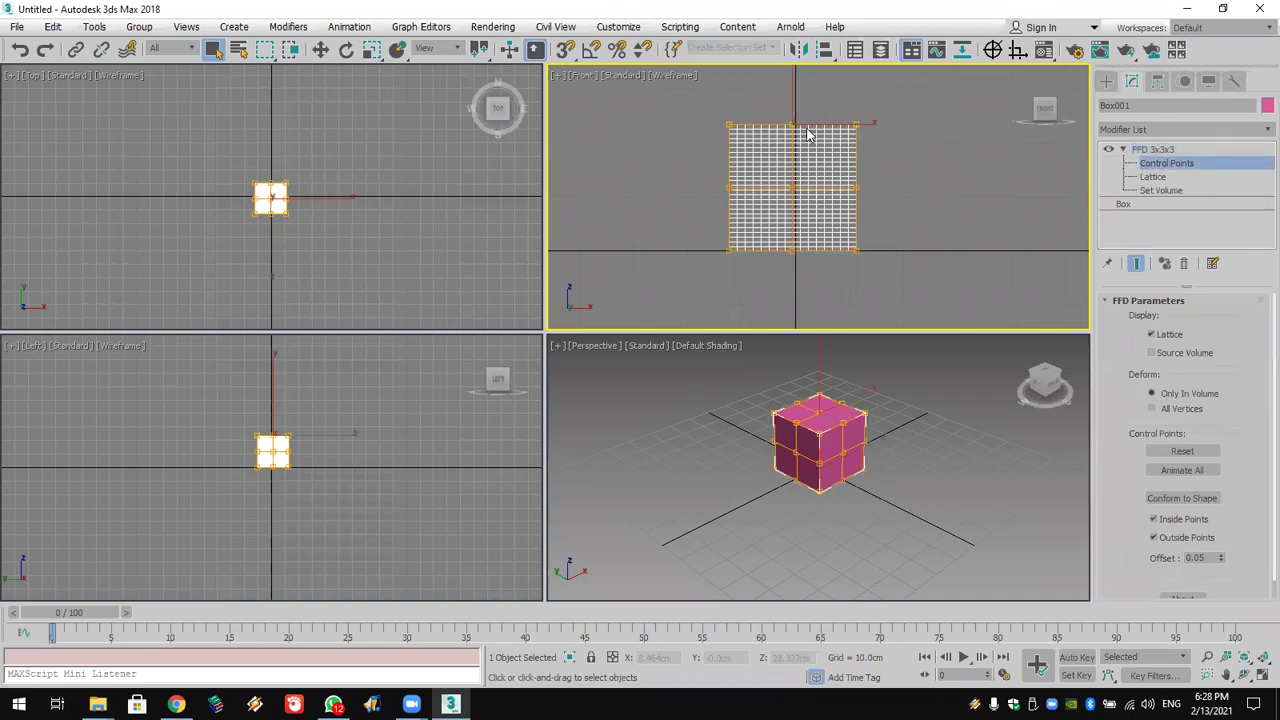
left_click(371, 49)
left_click_drag(802, 128, 791, 35)
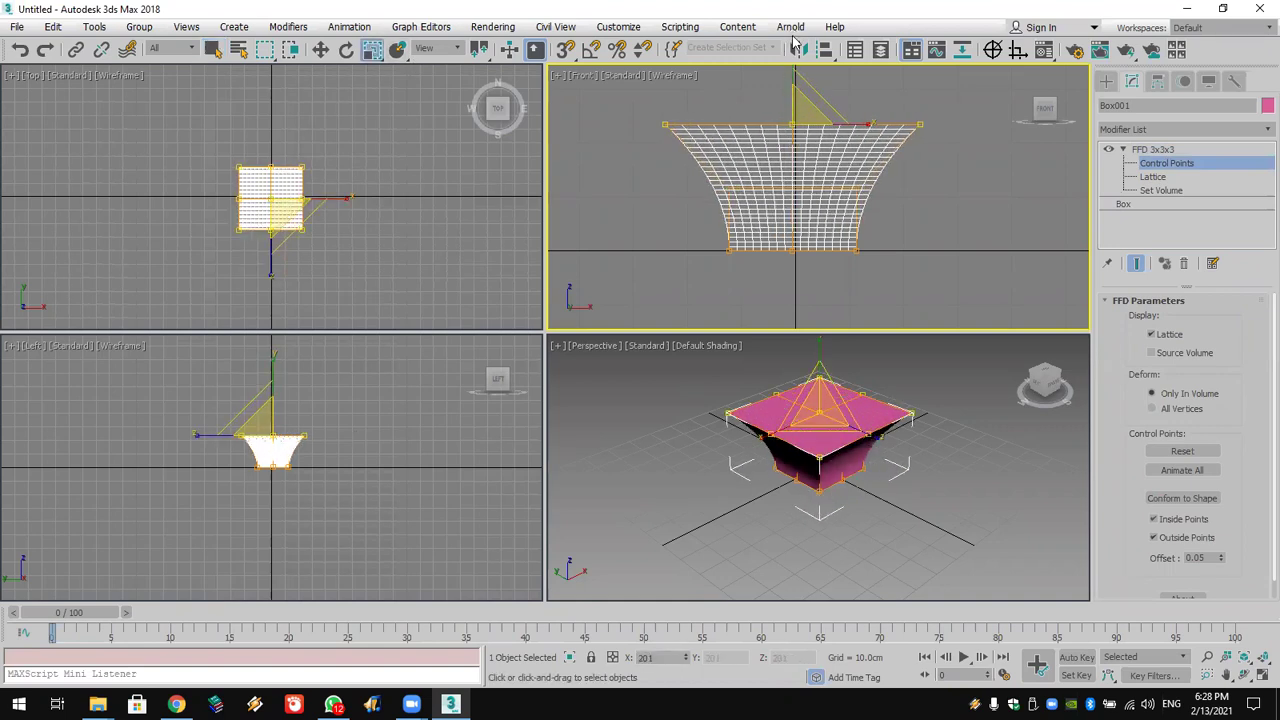
key("ctrl+z")
Step: Try scaling the cube's middle row of control points outward in the Front view and undo it
left_click_drag(594, 190, 596, 188)
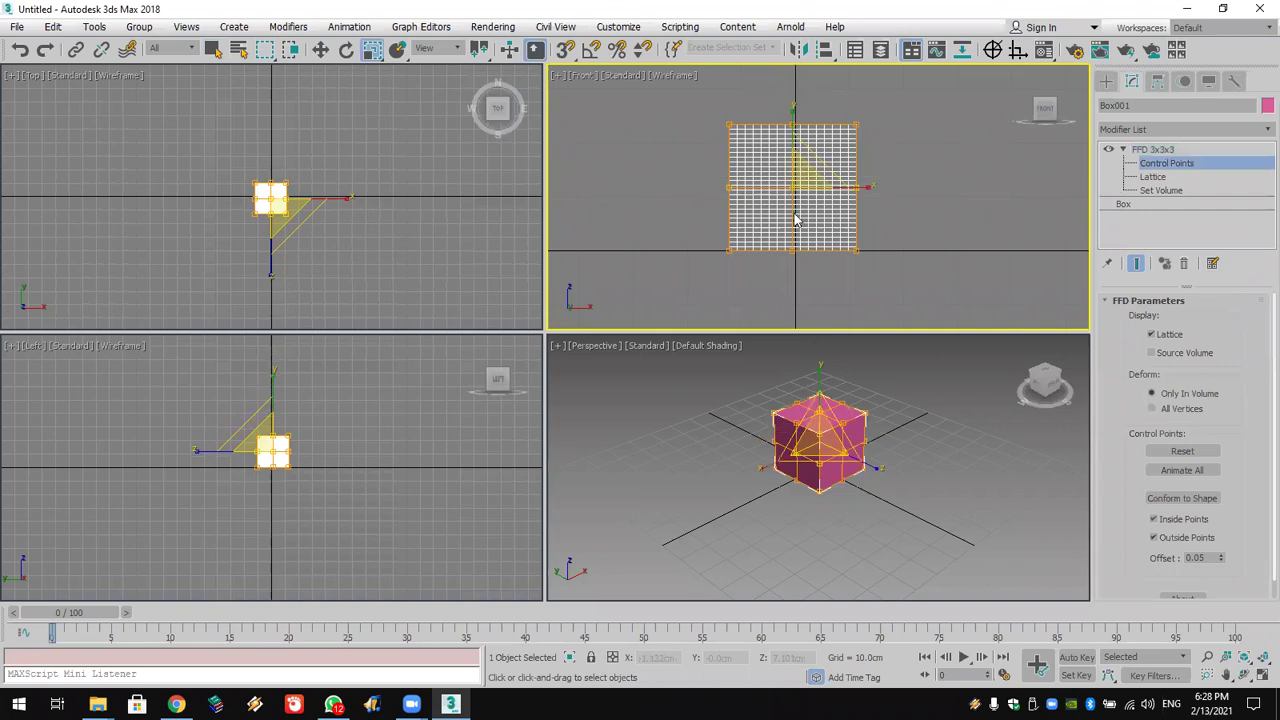
left_click_drag(800, 188, 792, 159)
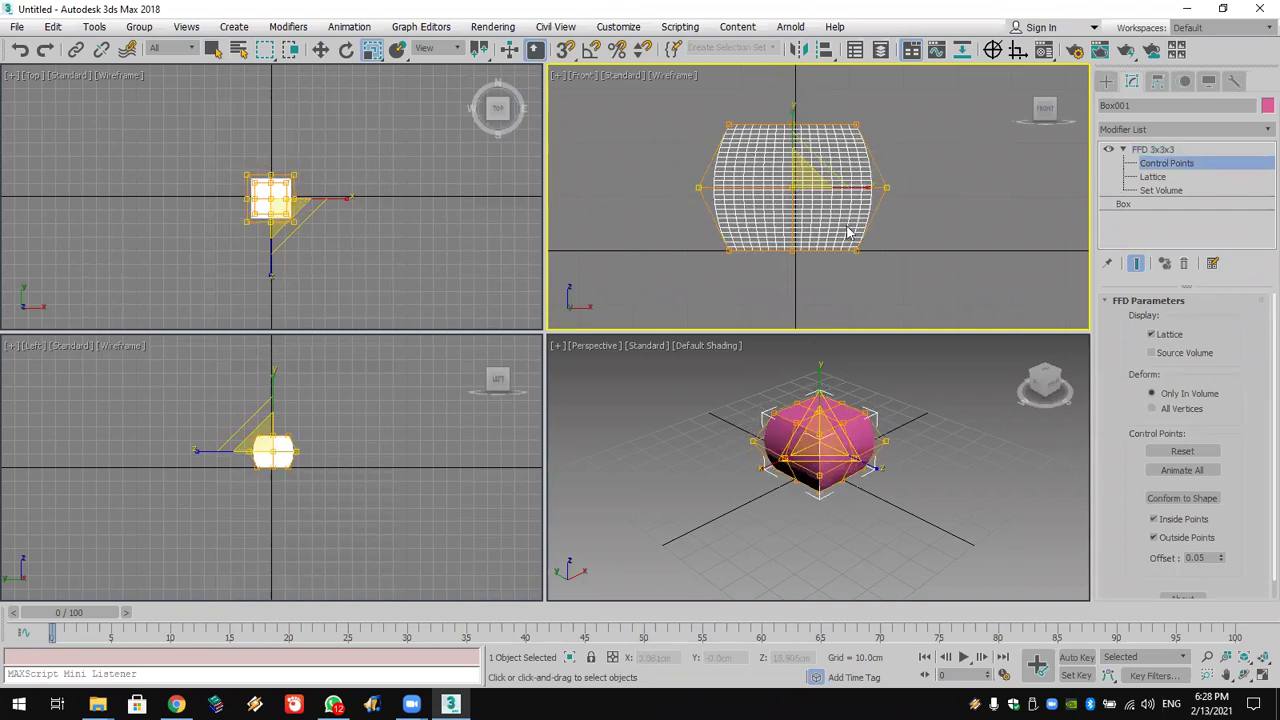
key("z")
key("ctrl+z")
Step: Open the house picture L_Large_B17_1(2).jpg from the desktop in Photos and examine its lower facade and garden up close
key("super+d")
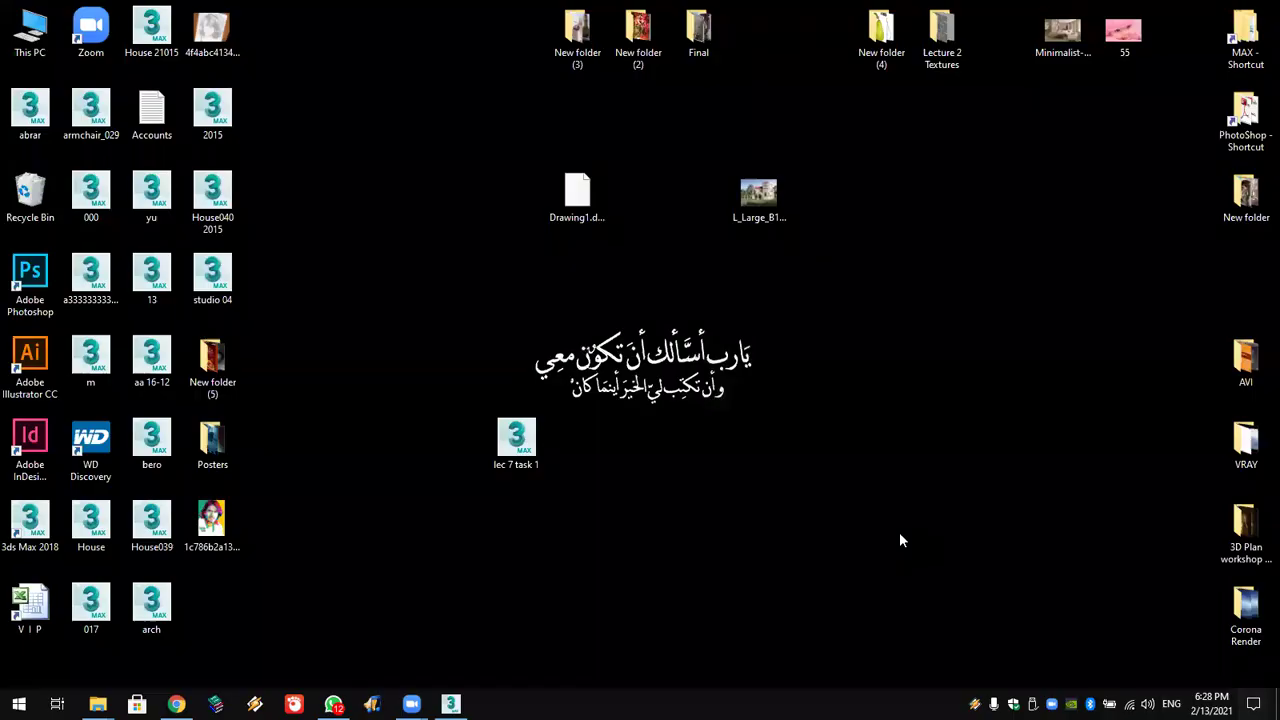
double_click(760, 198)
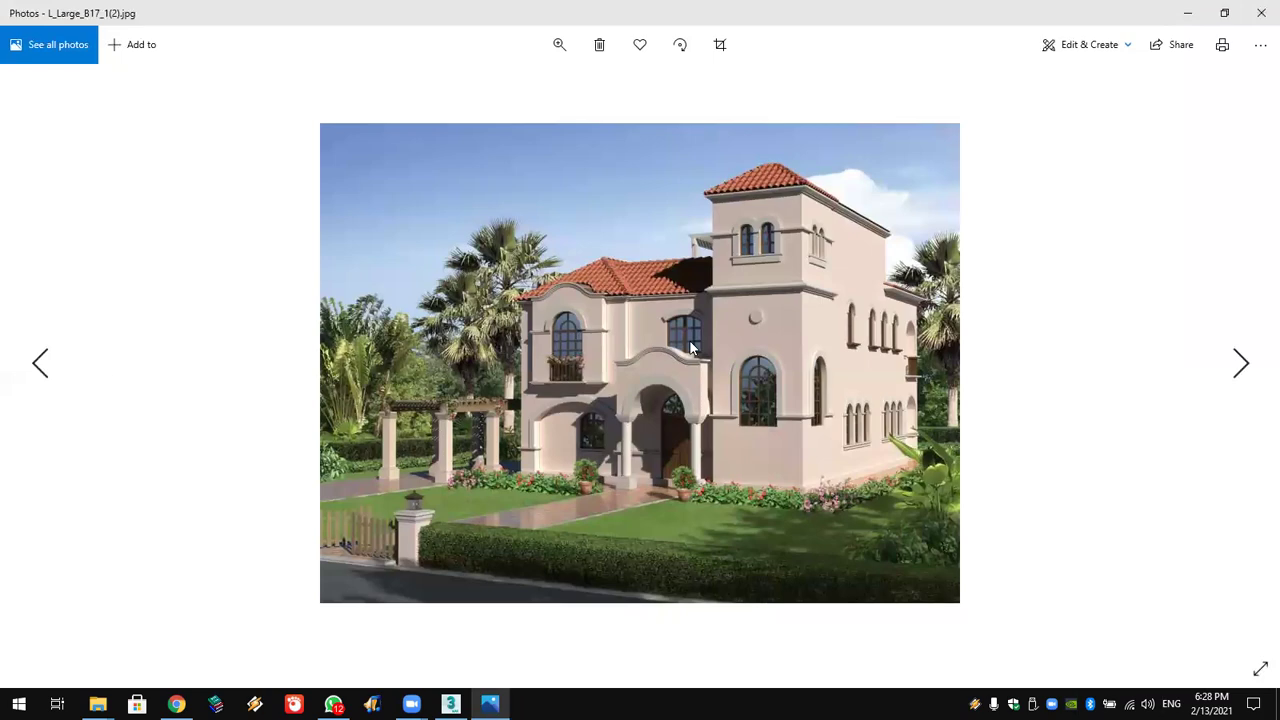
scroll(720, 546, "up", 3)
left_click_drag(720, 546, 723, 368)
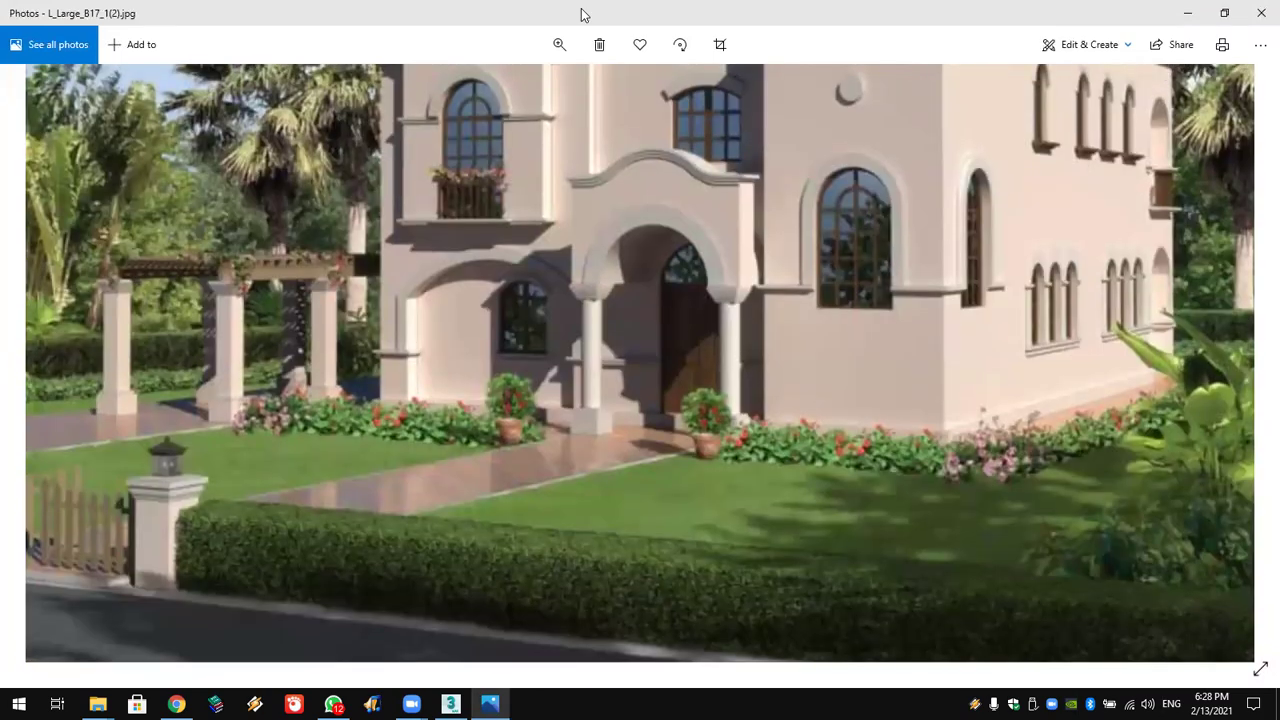
Step: Examine the entrance arch and columns in the house picture up close, and return to 3ds Max
left_click(562, 48)
left_click_drag(583, 88, 673, 91)
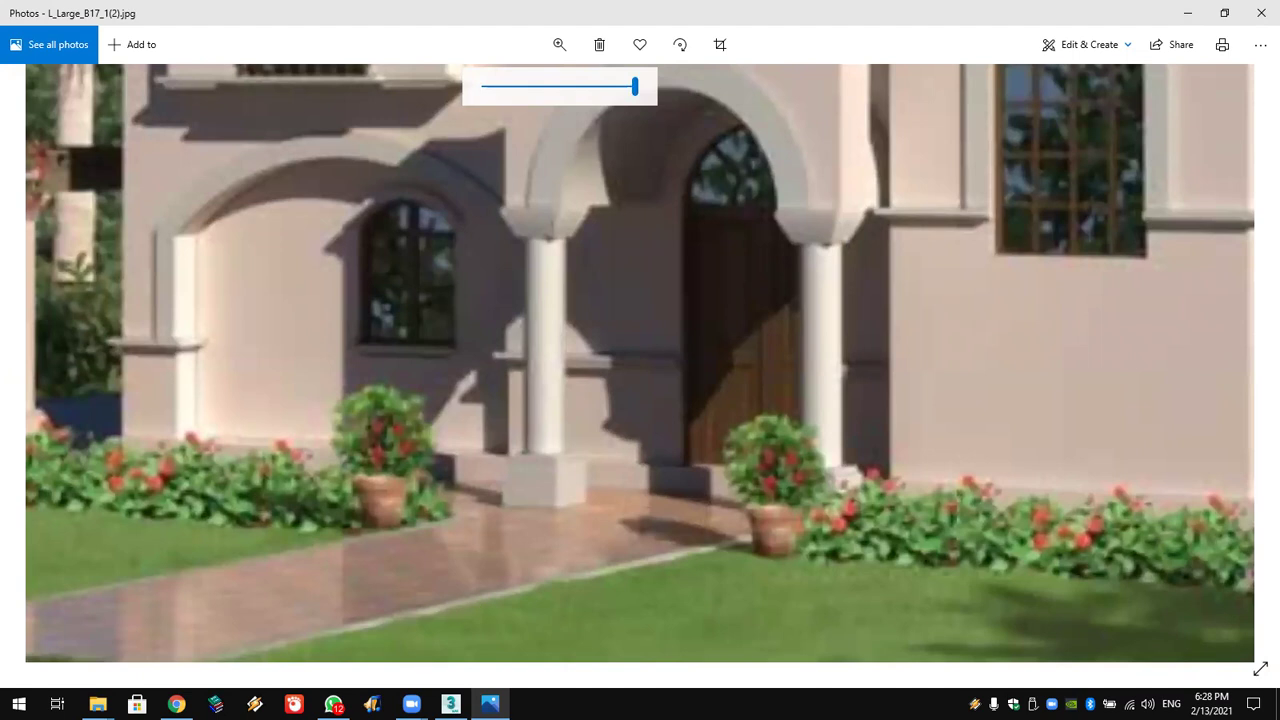
left_click(450, 704)
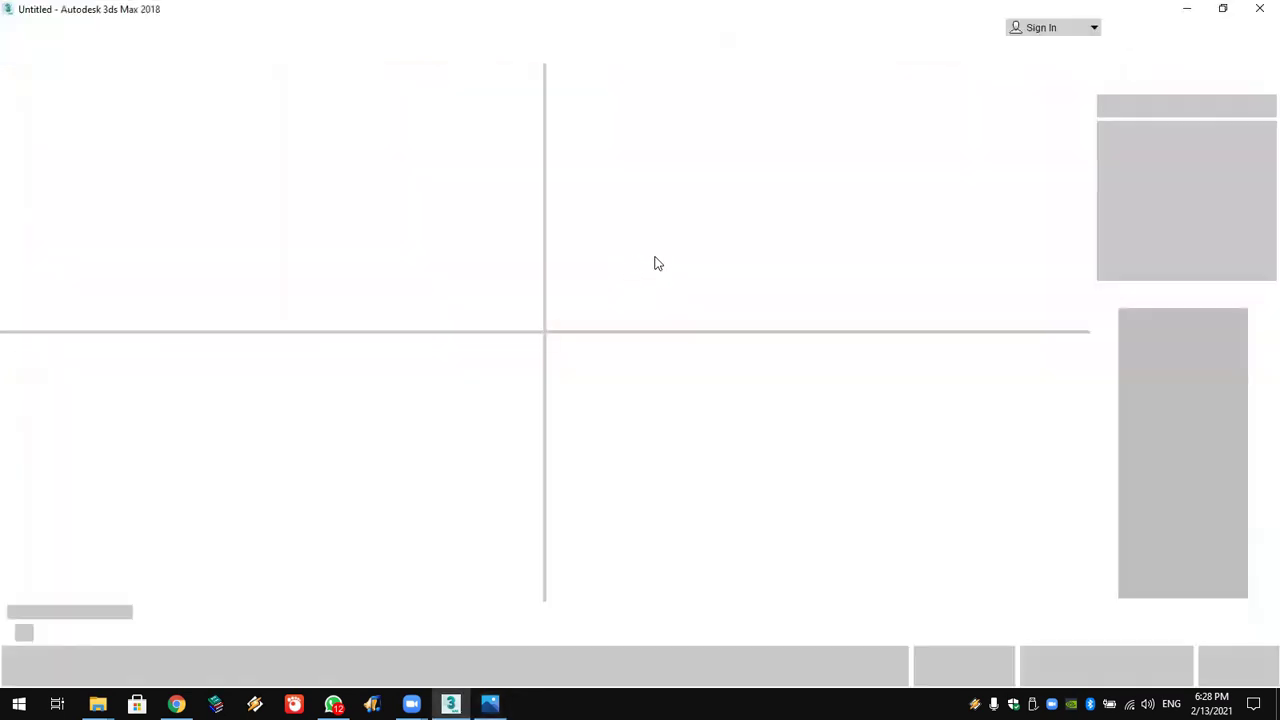
Step: Apply an FFD 3x3x3 modifier to the segmented cube and enter its Control Points level
left_click(1192, 175)
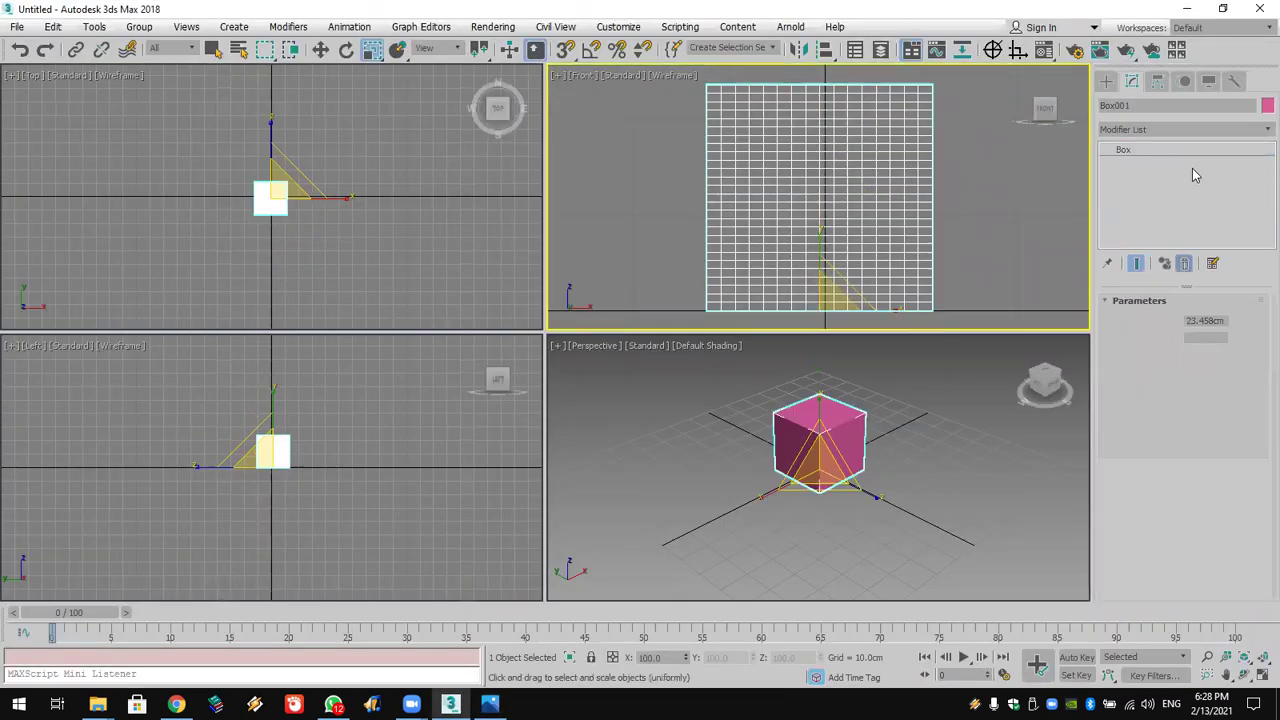
left_click(1194, 130)
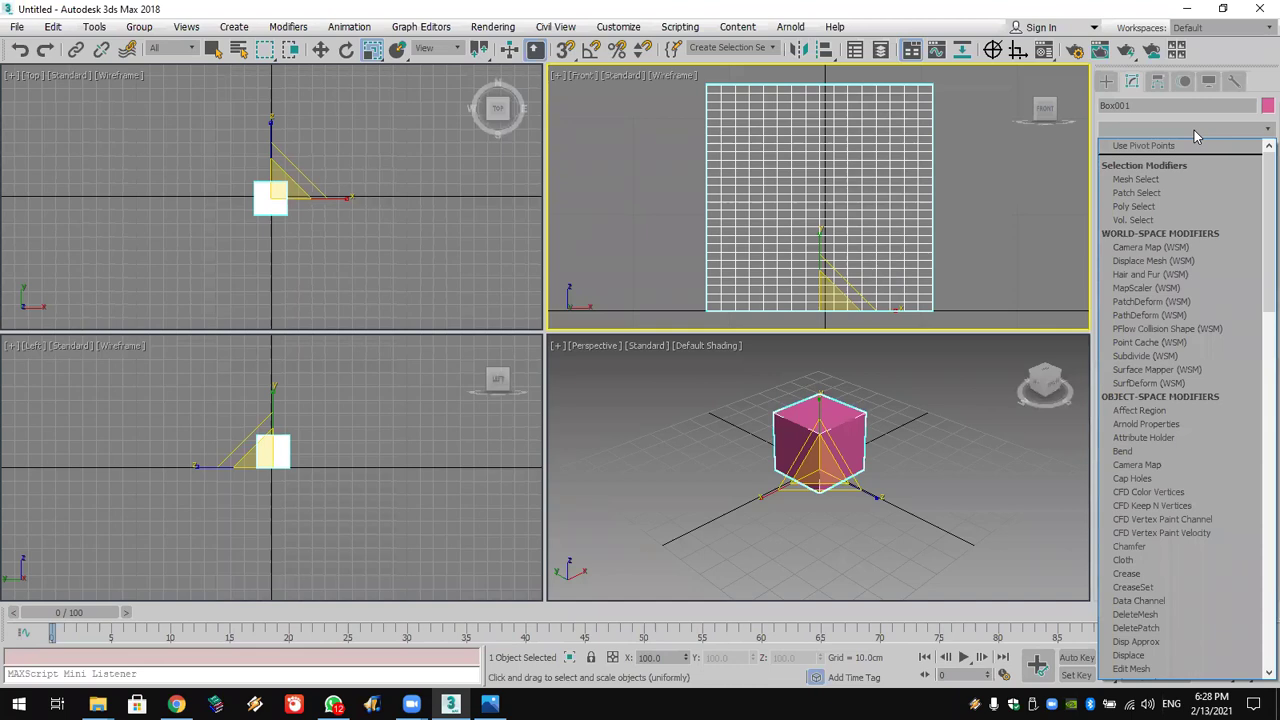
left_click(1194, 130)
left_click(1194, 130)
left_click(1143, 127)
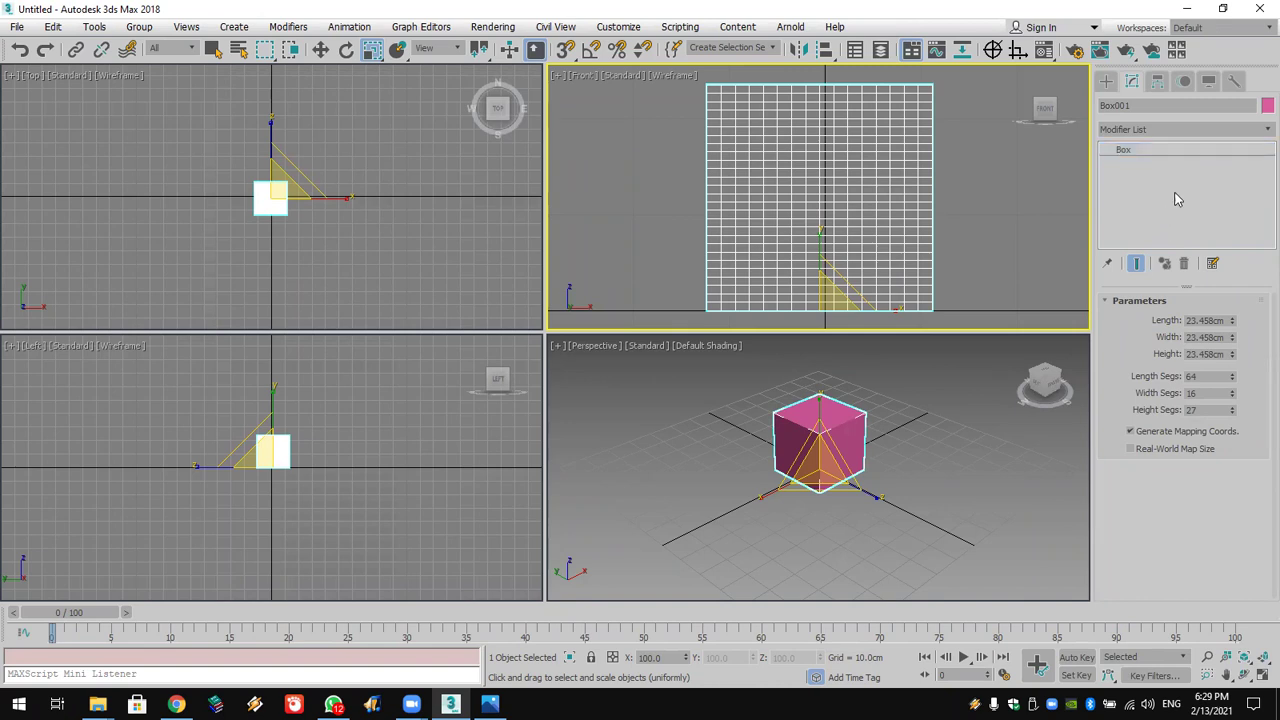
left_click(1182, 130)
scroll(1153, 241, "down", 15)
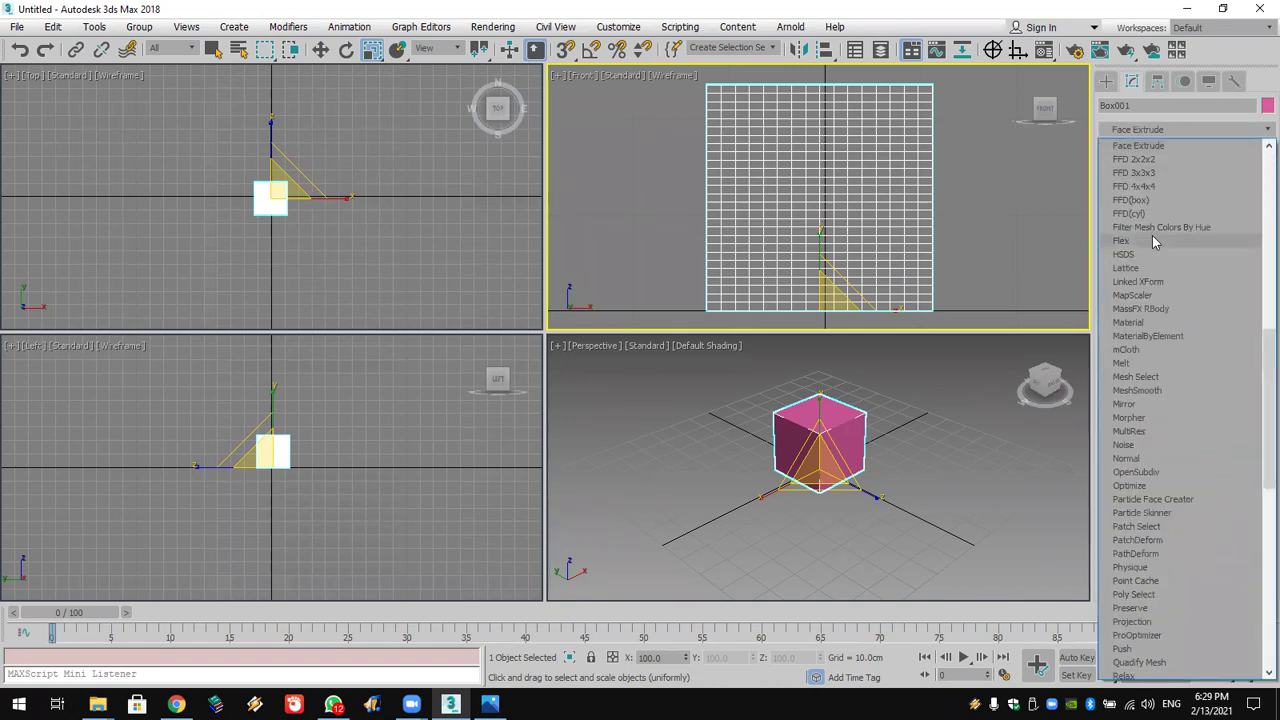
left_click(1150, 173)
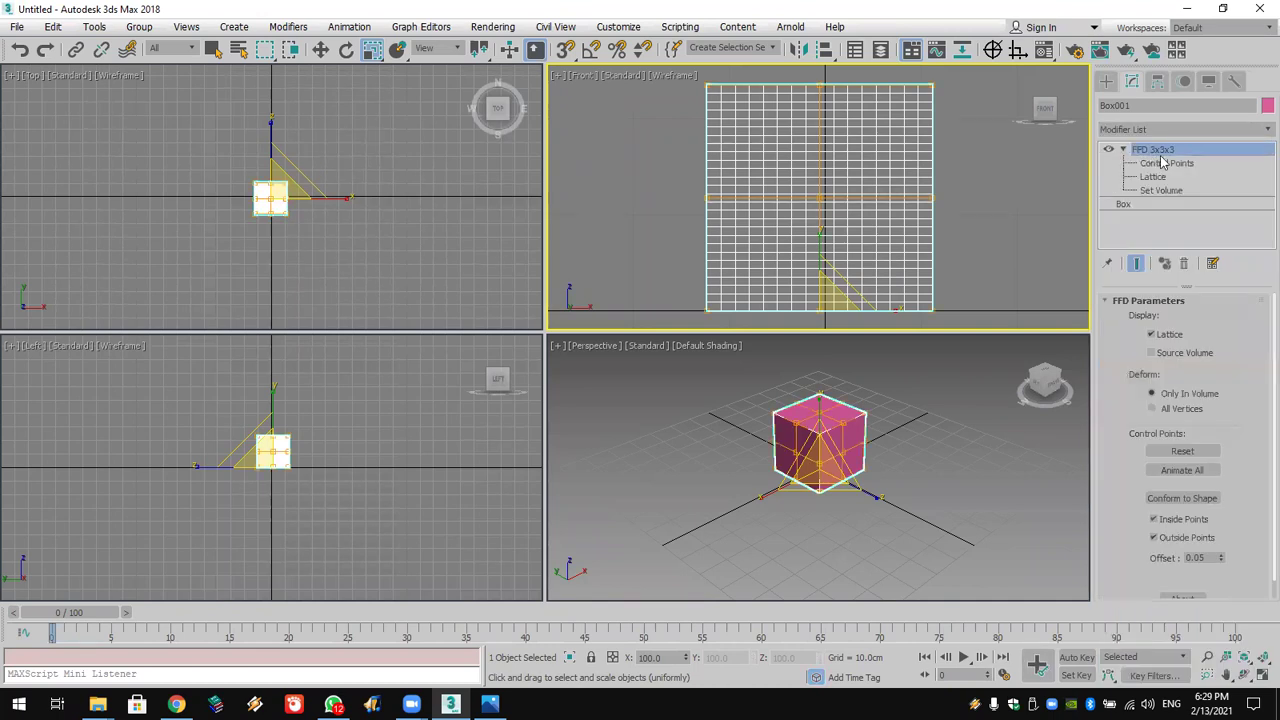
left_click(1166, 163)
Step: Scale the cube's upper and middle rows of control points outward in the Front view to form a bowl-shaped block
scroll(921, 127, "down", 3)
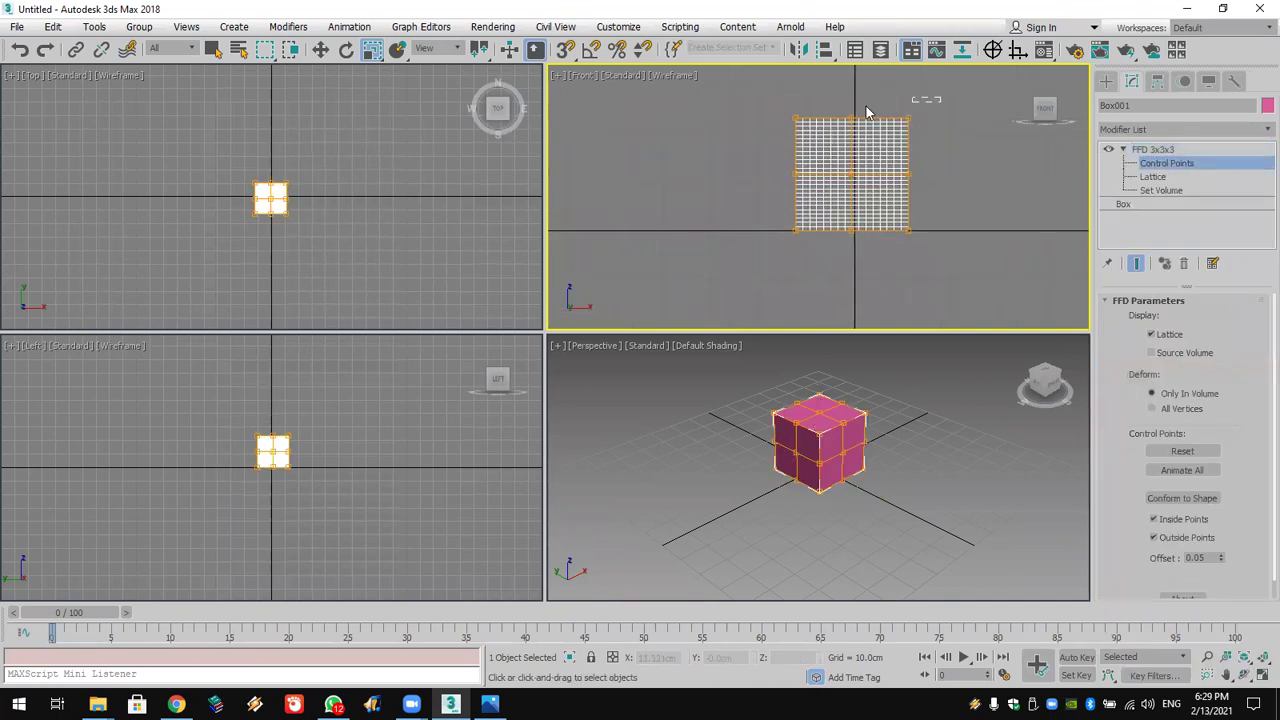
left_click_drag(930, 102, 723, 134)
left_click_drag(854, 120, 856, 80)
left_click_drag(734, 197, 948, 152)
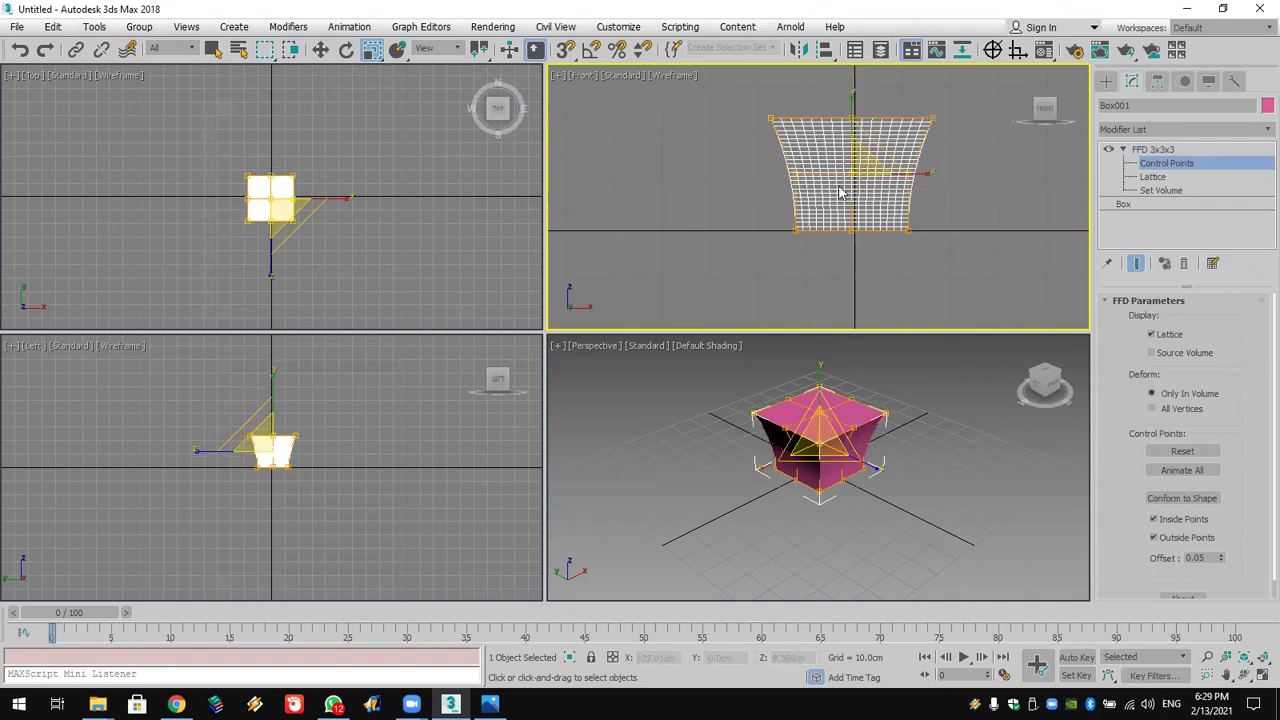
left_click_drag(860, 170, 851, 118)
middle_click_drag(920, 206, 743, 237)
left_click(1105, 82)
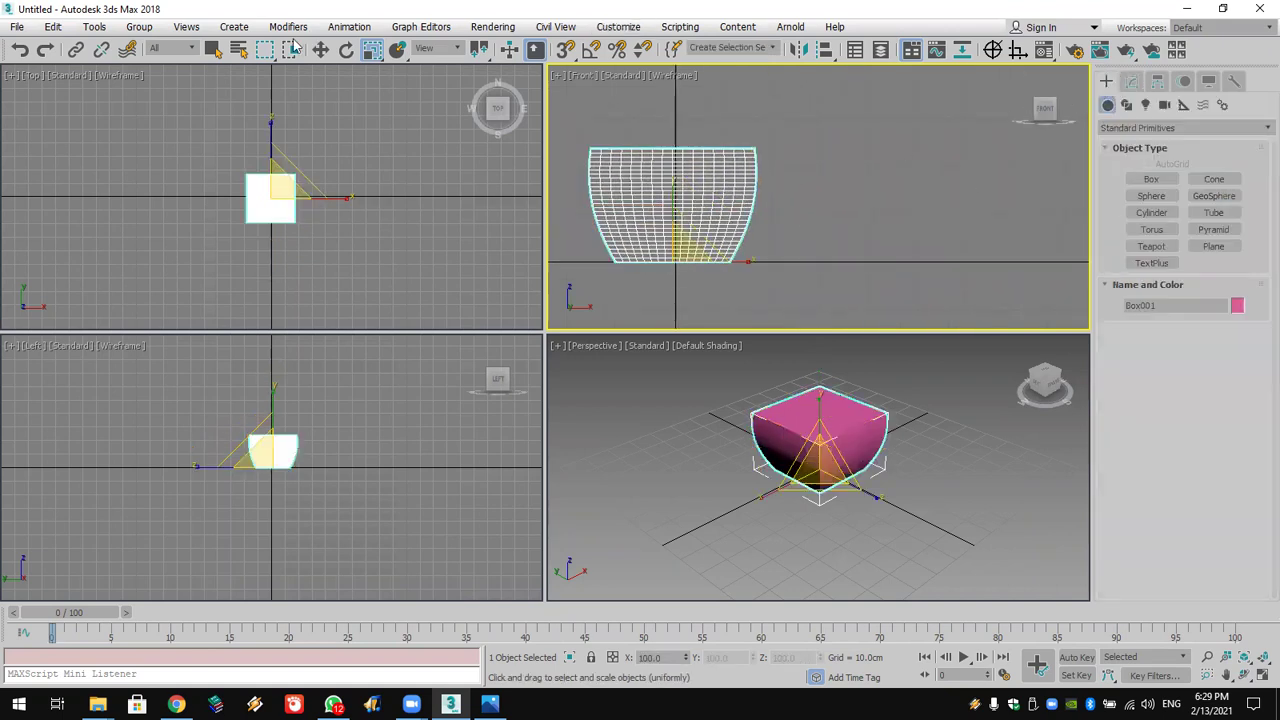
Step: Copy the bowl-shaped block along X to about 47 cm and remove the FFD 3x3x3 modifier from the copy
left_click(320, 50)
left_click_drag(734, 263, 995, 263, "shift")
left_click(645, 421)
left_click(1133, 83)
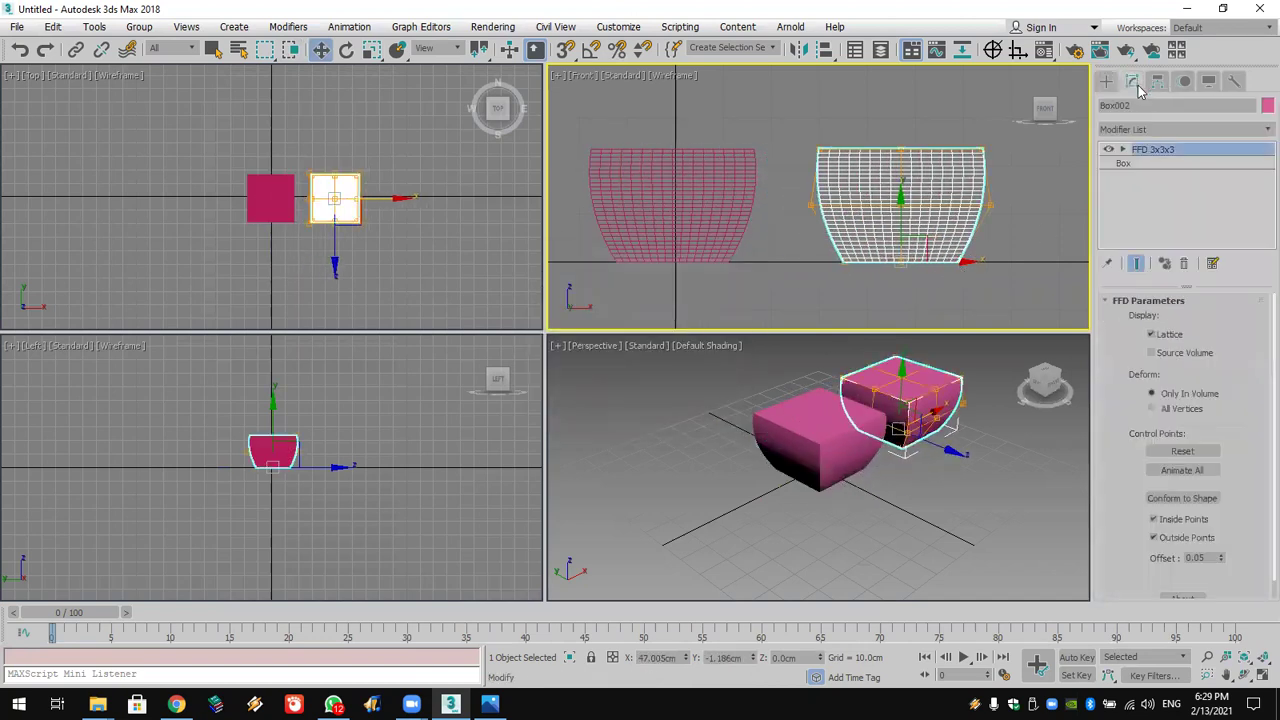
left_click(1184, 263)
Step: Apply a Taper modifier to the copied cube with an Amount of 0.63 and a Curve of 1.17
left_click(1179, 130)
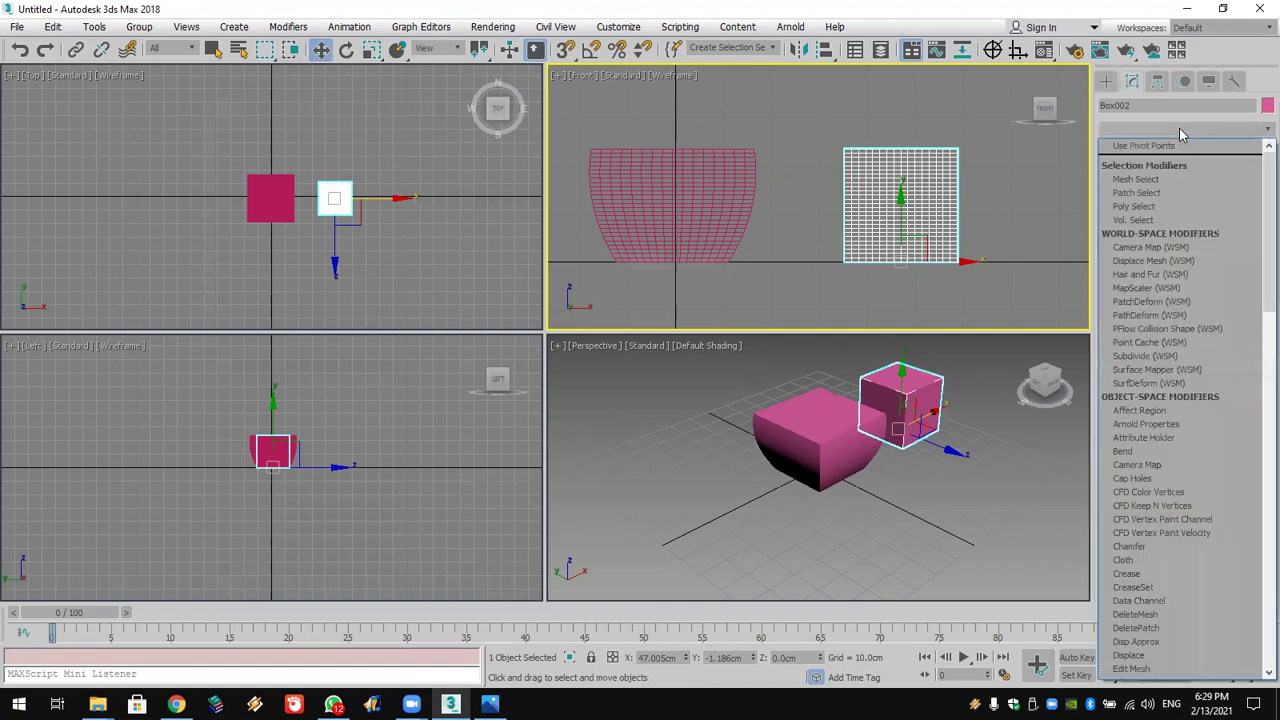
key("t")
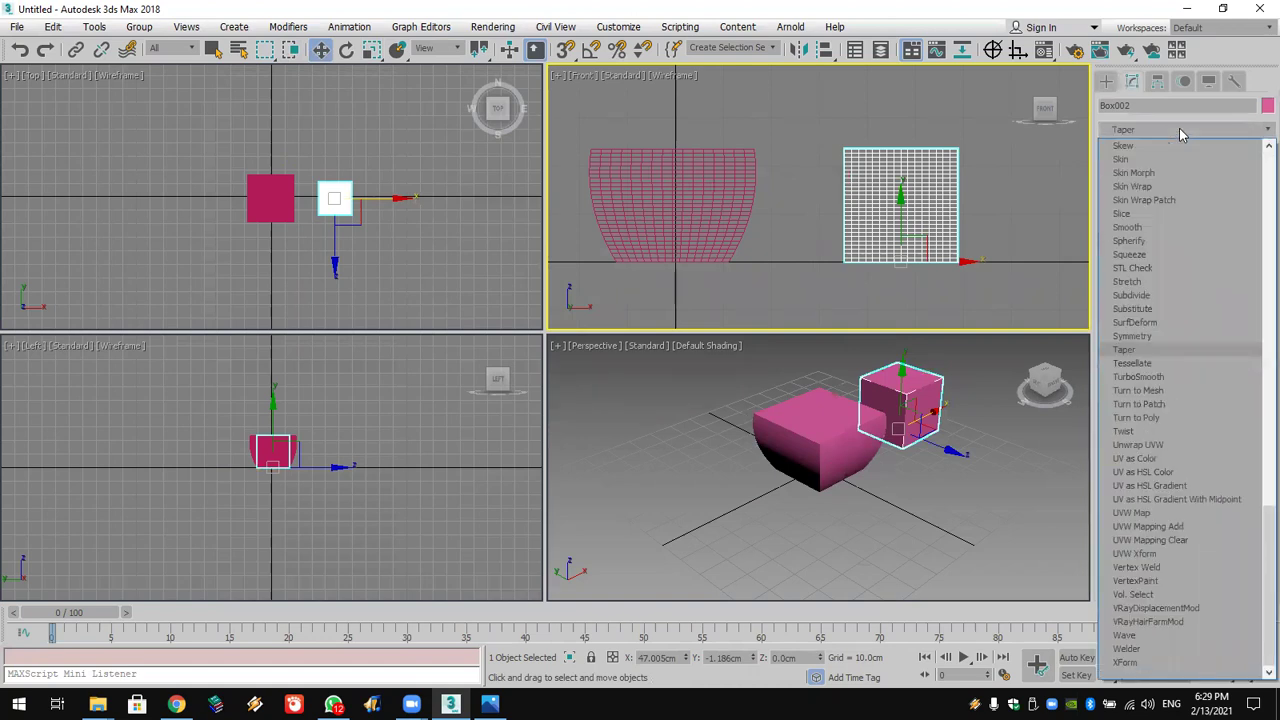
left_click(1184, 350)
left_click_drag(1218, 338, 1221, 285)
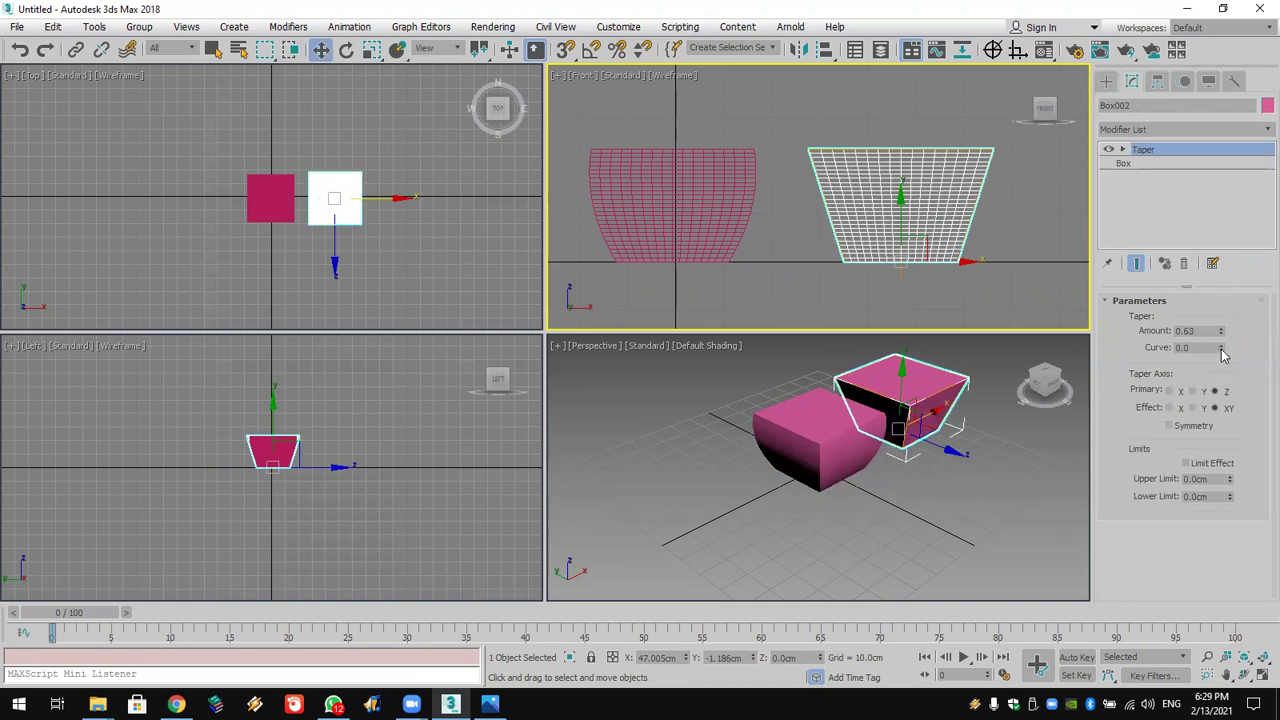
left_click_drag(1221, 348, 1230, 263)
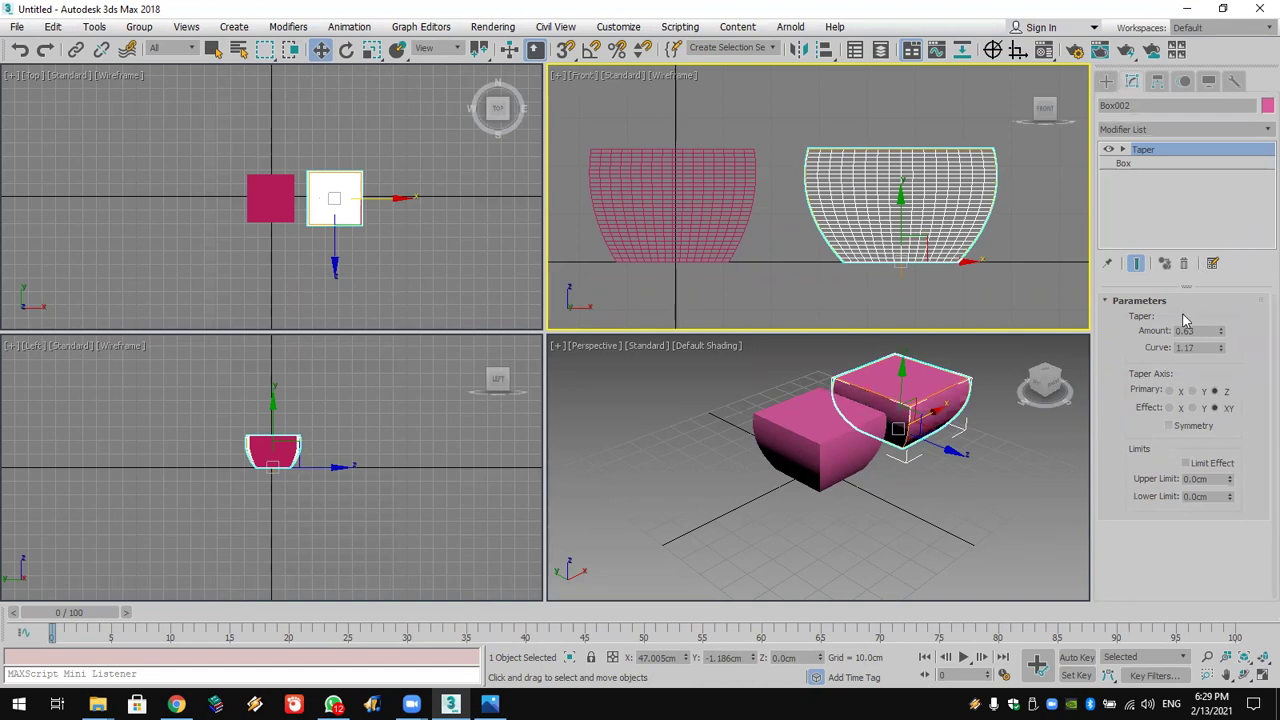
scroll(876, 444, "up", 2)
middle_click_drag(876, 444, 874, 463)
scroll(874, 463, "up", 3)
scroll(866, 463, "down", 3)
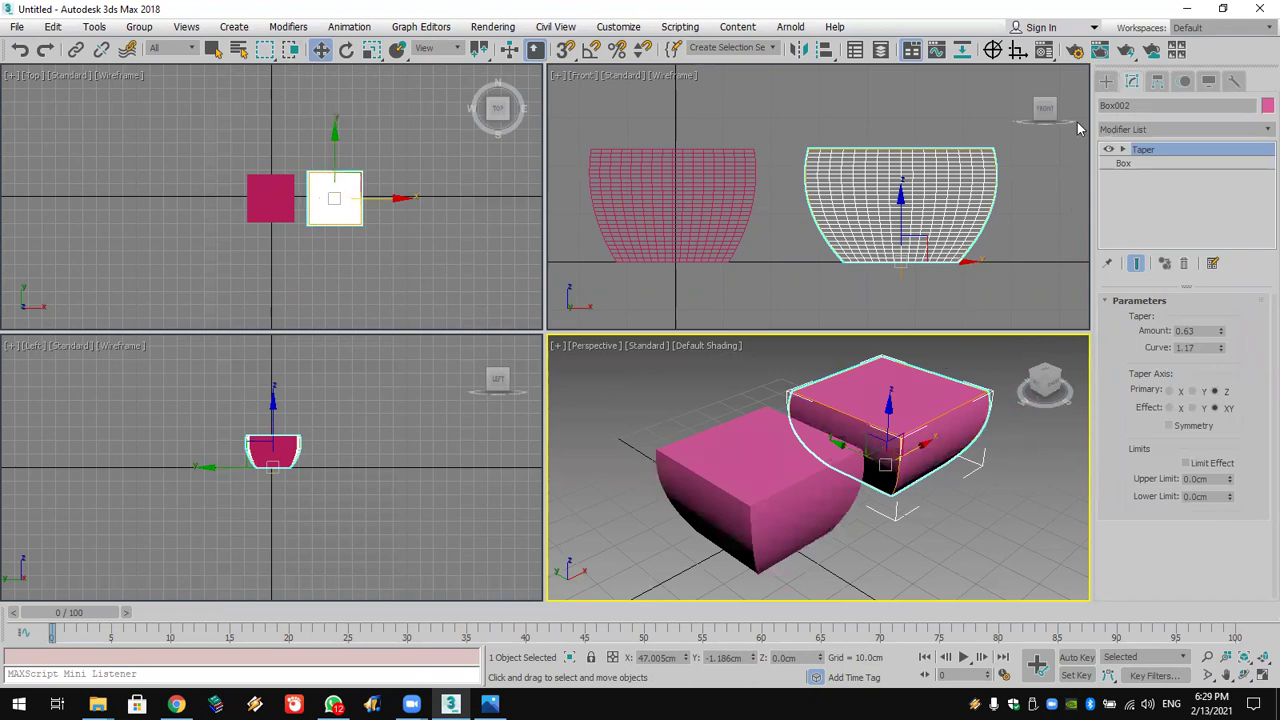
left_click(1107, 82)
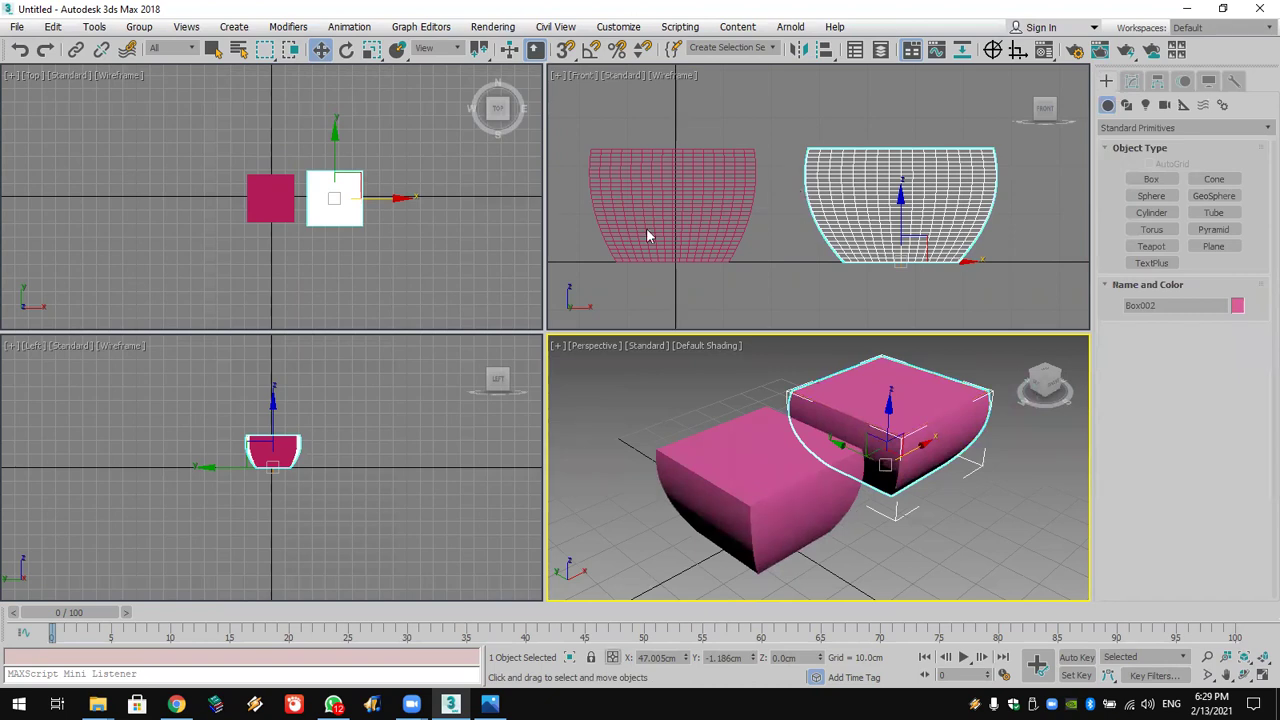
Step: Switch to the house picture in Photos and view the whole house
key("alt+Tab")
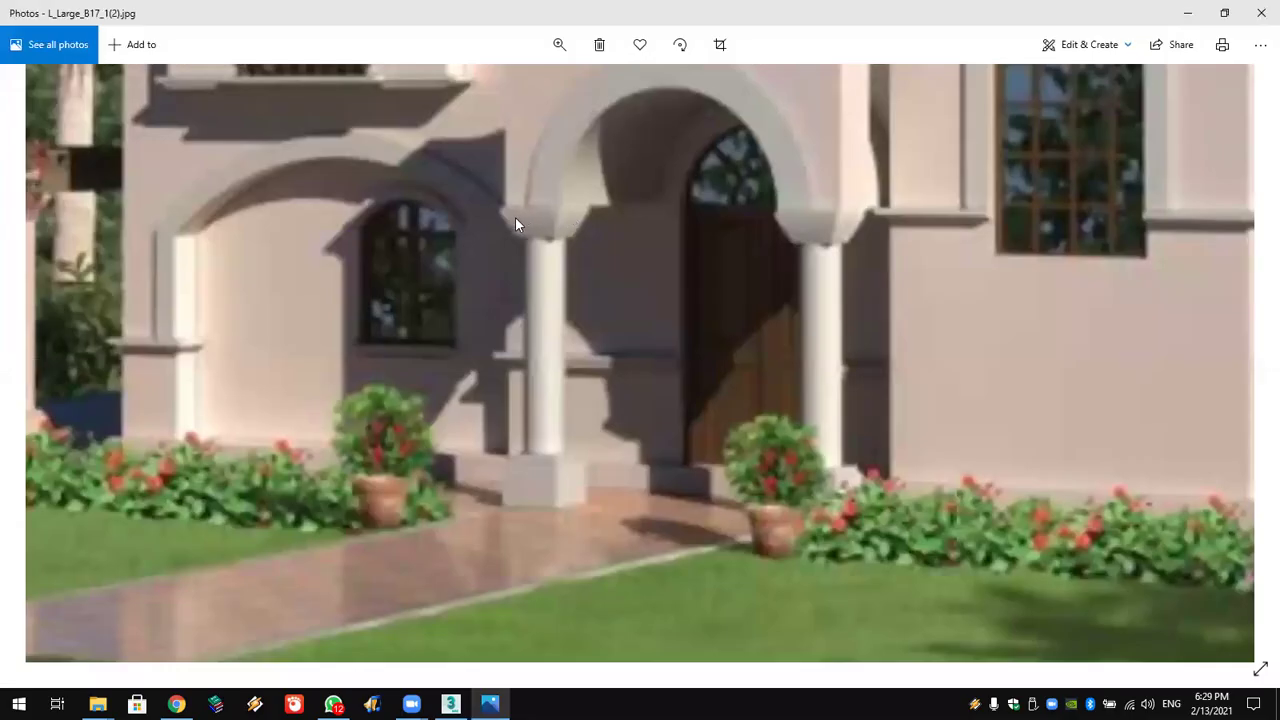
left_click(560, 44)
scroll(800, 398, "down", 4)
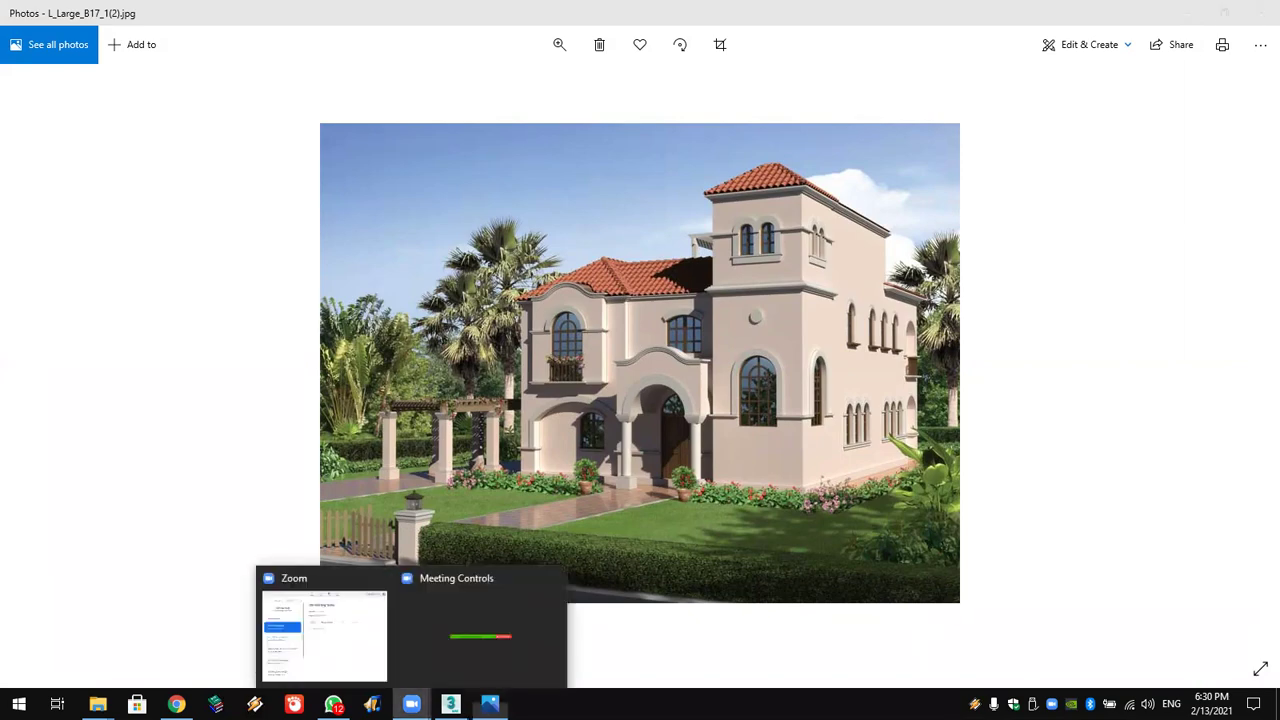
Step: Return to 3ds Max, add an Edit Mesh modifier to the FFD-shaped block and enter its Vertex level
left_click(450, 704)
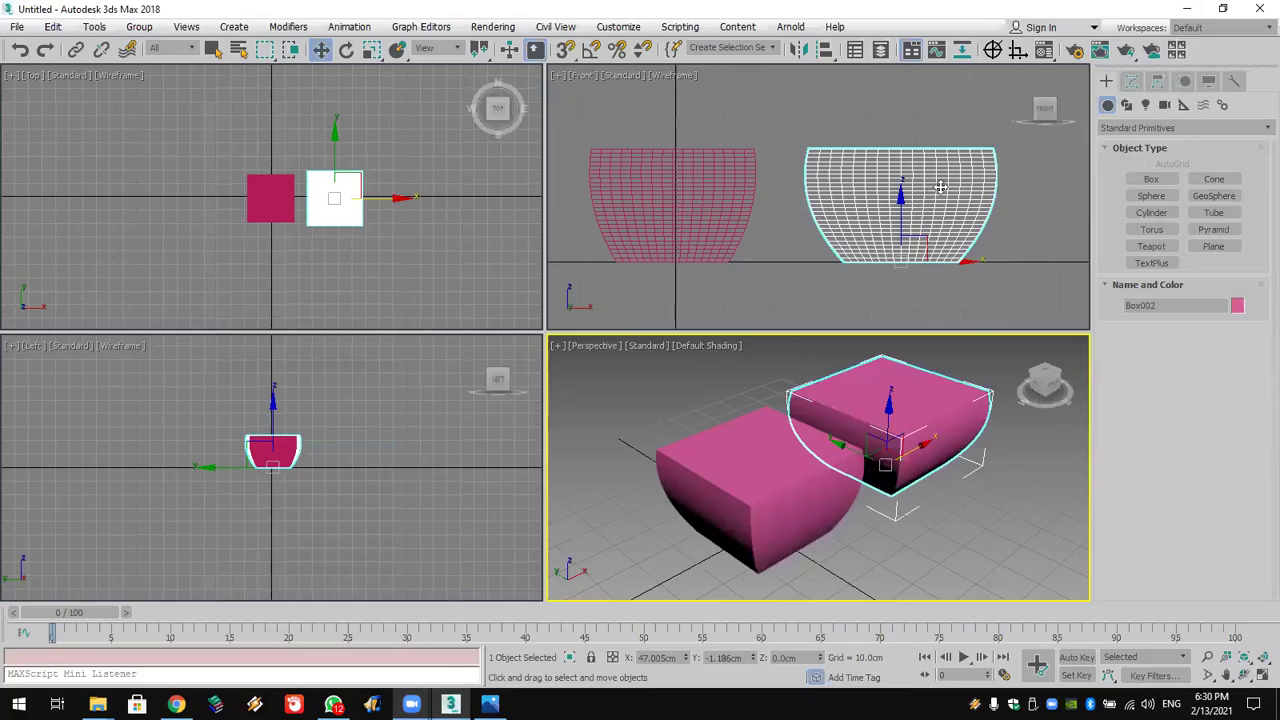
middle_click_drag(797, 184, 974, 186)
left_click(900, 195)
left_click(1131, 81)
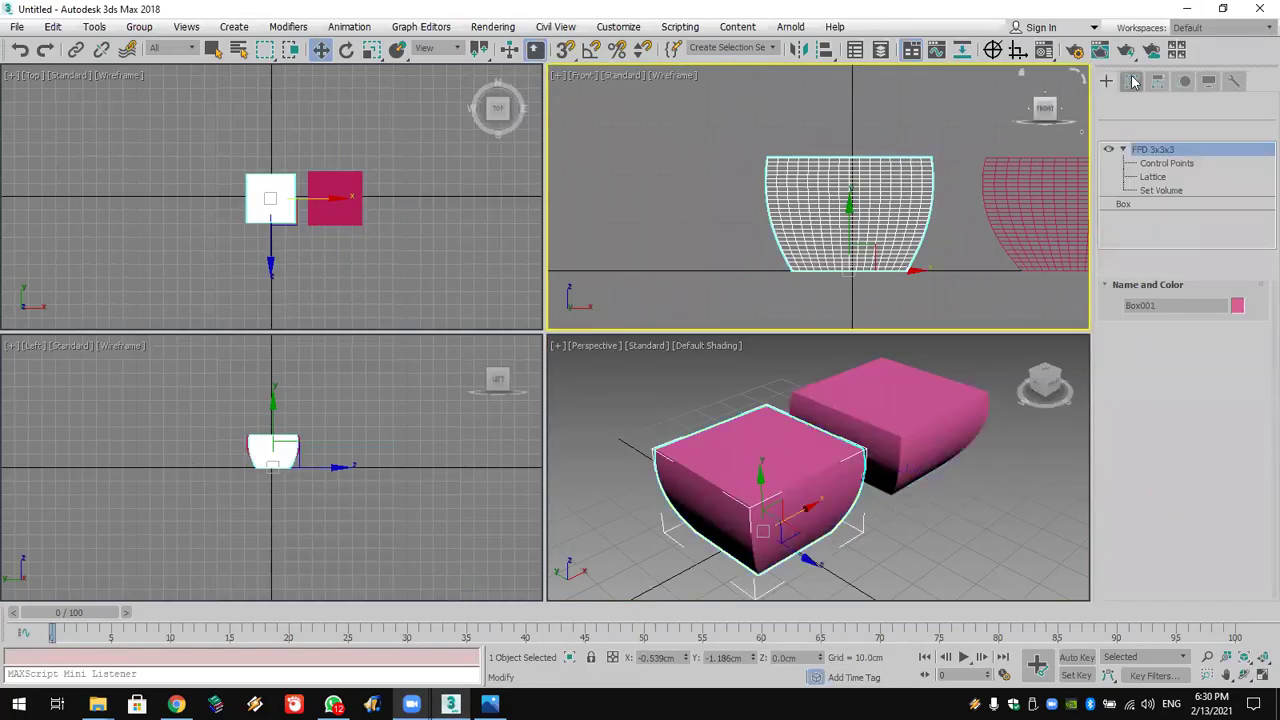
left_click(1141, 128)
type("esh")
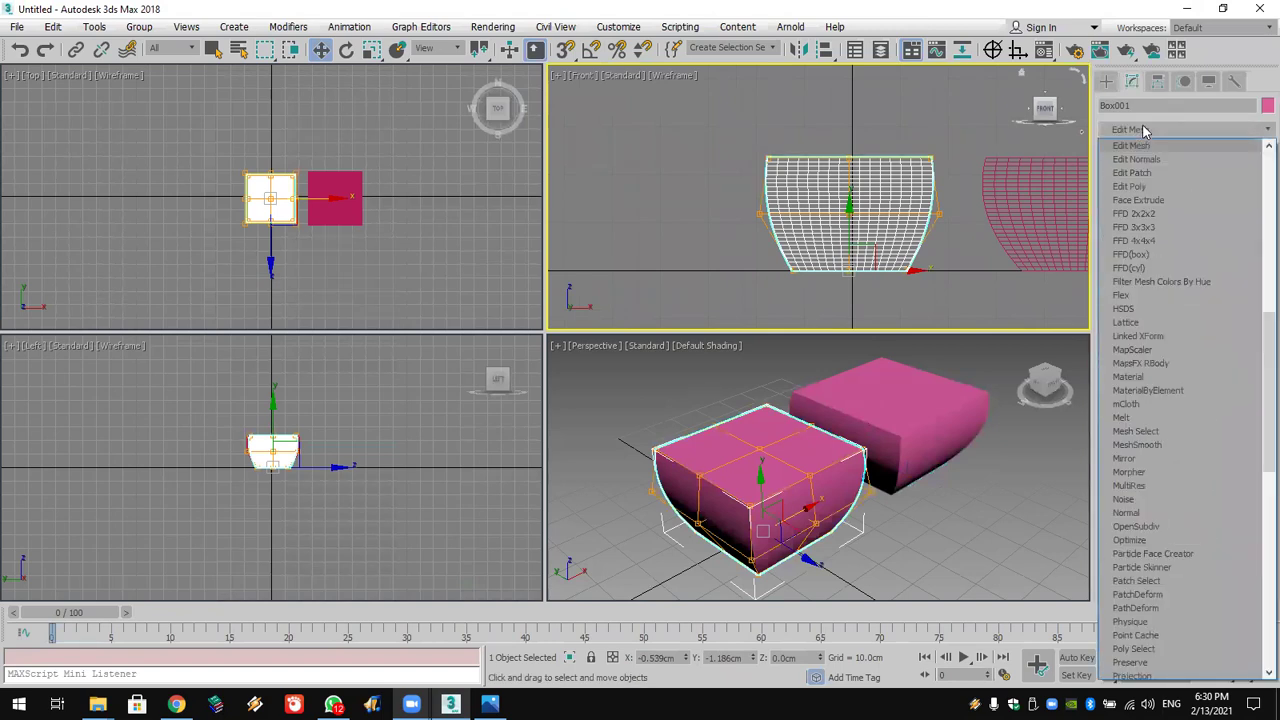
left_click(1155, 153)
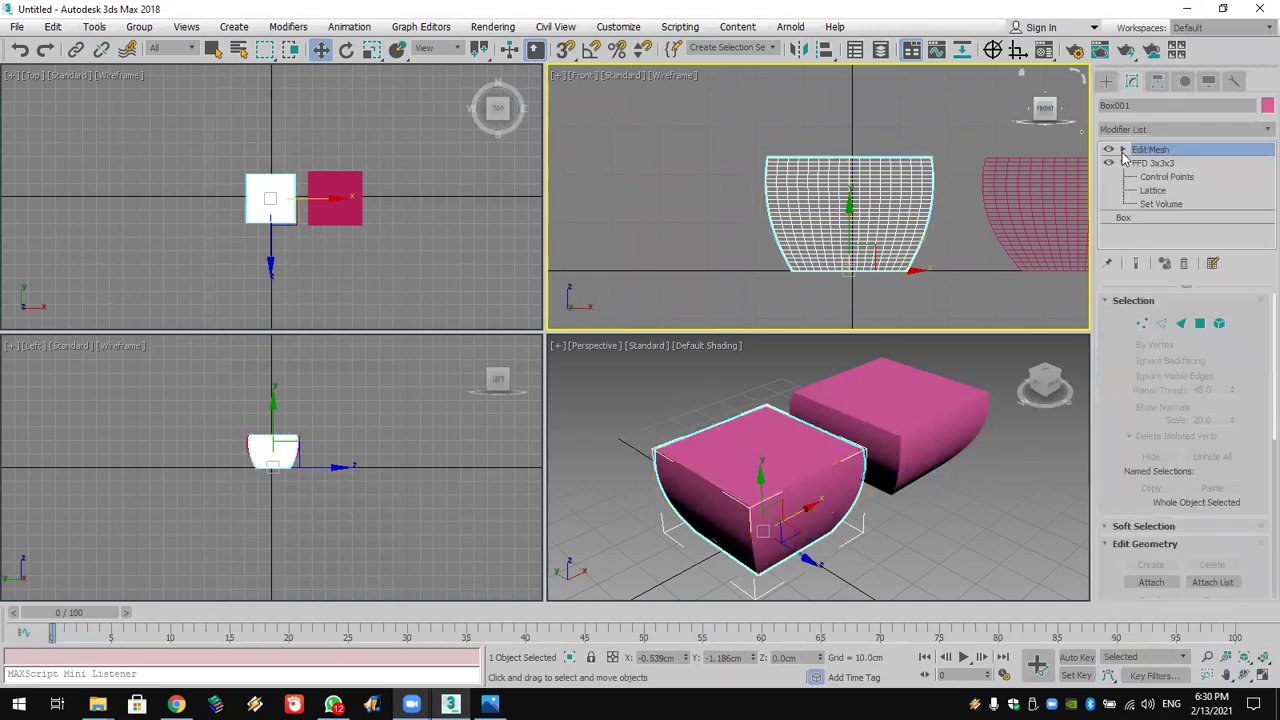
left_click(1152, 163)
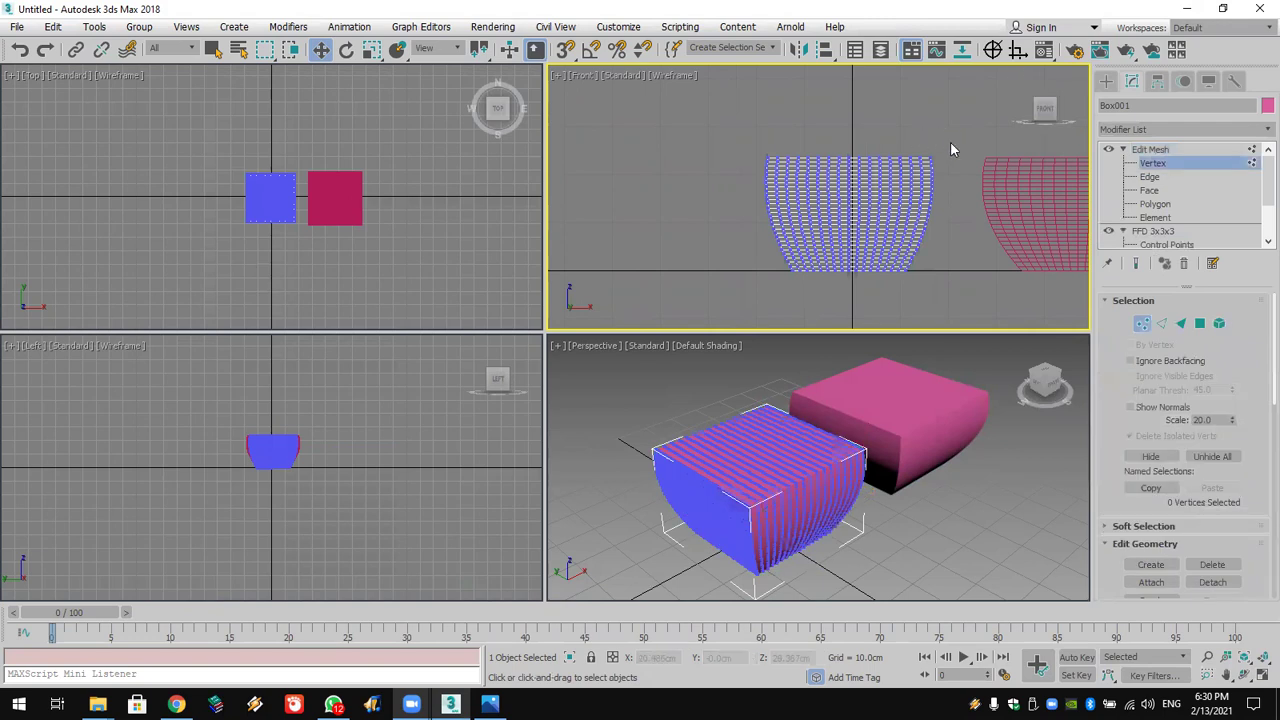
Step: Scale separate horizontal bands of the block's vertices in the Front view to form stepped mouldings
left_click_drag(715, 176, 715, 176)
key("r")
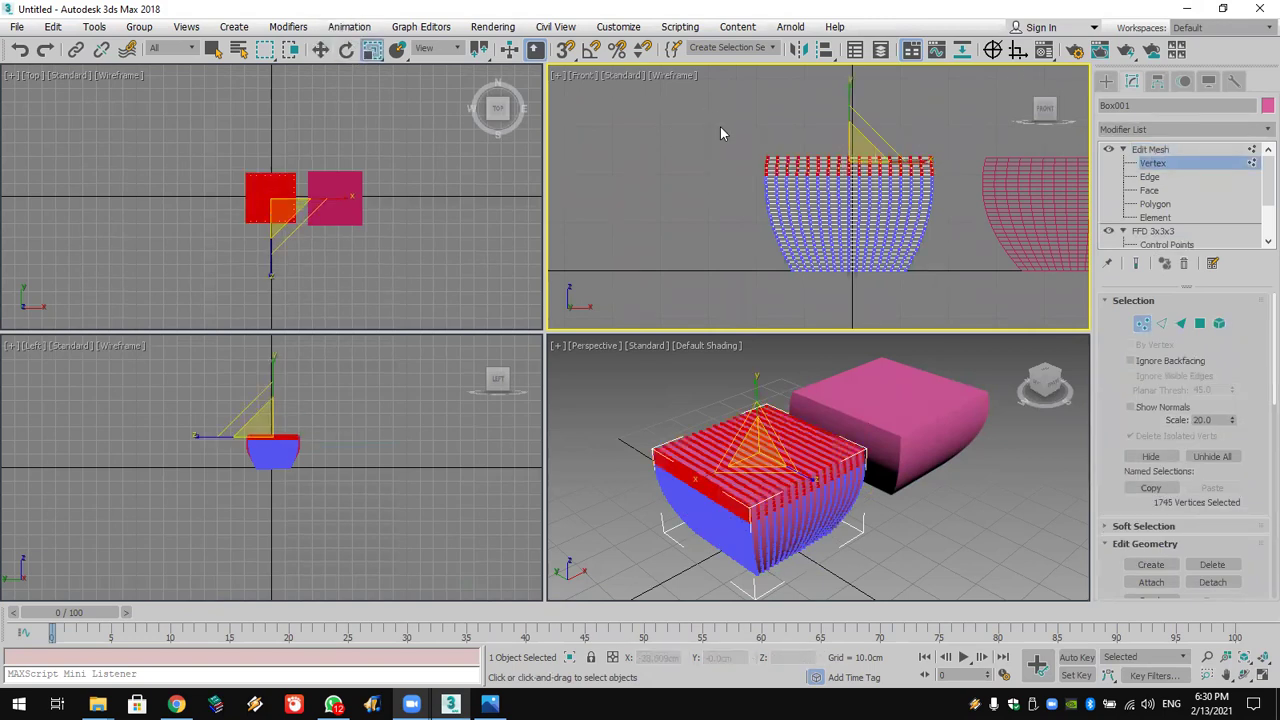
left_click_drag(845, 161, 845, 153)
left_click_drag(715, 108, 730, 205)
left_click_drag(849, 196, 849, 204)
left_click(952, 248)
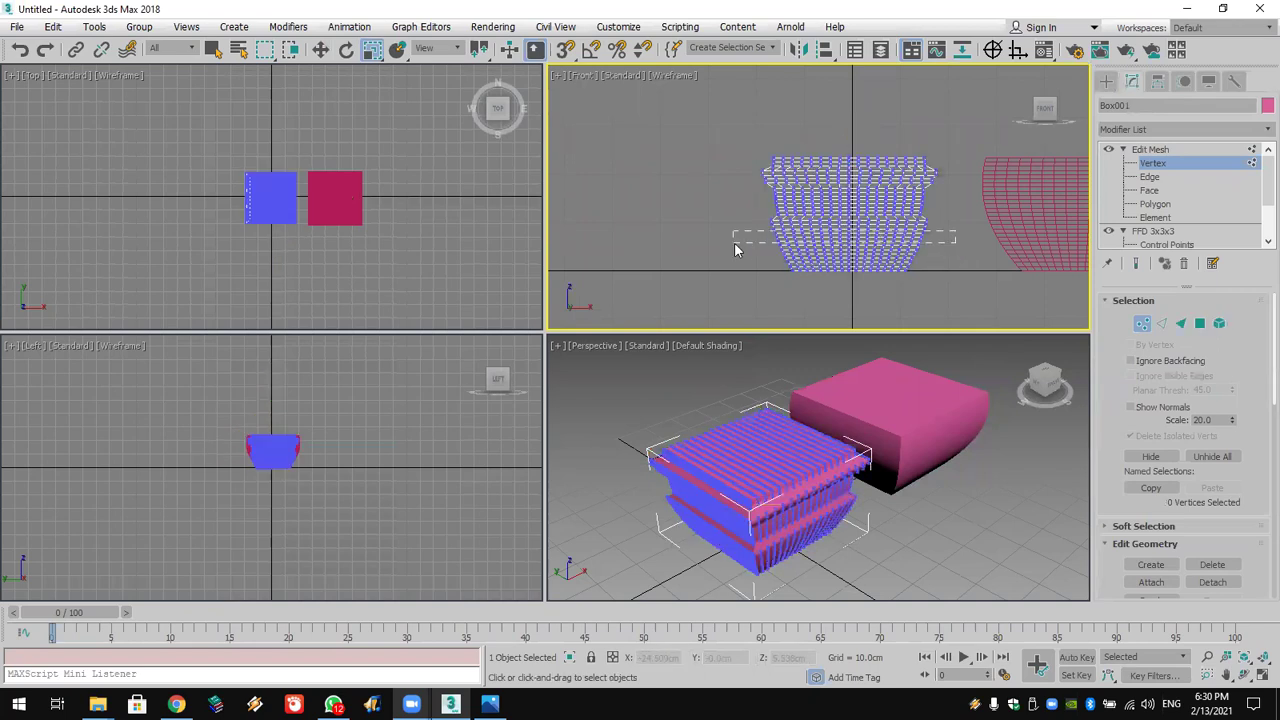
left_click_drag(734, 243, 734, 243)
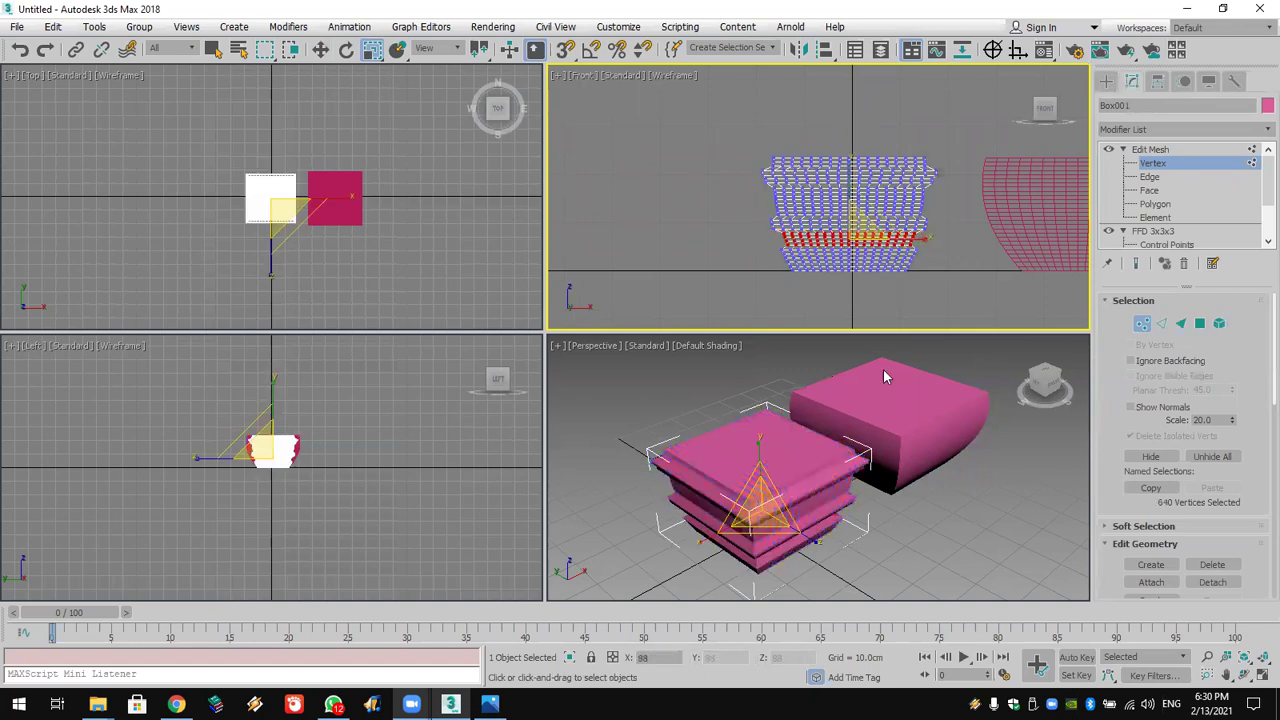
Step: Leave vertex editing, deselect the block and examine its moulded profile in the Perspective and Front views
left_click(1106, 81)
left_click(877, 534)
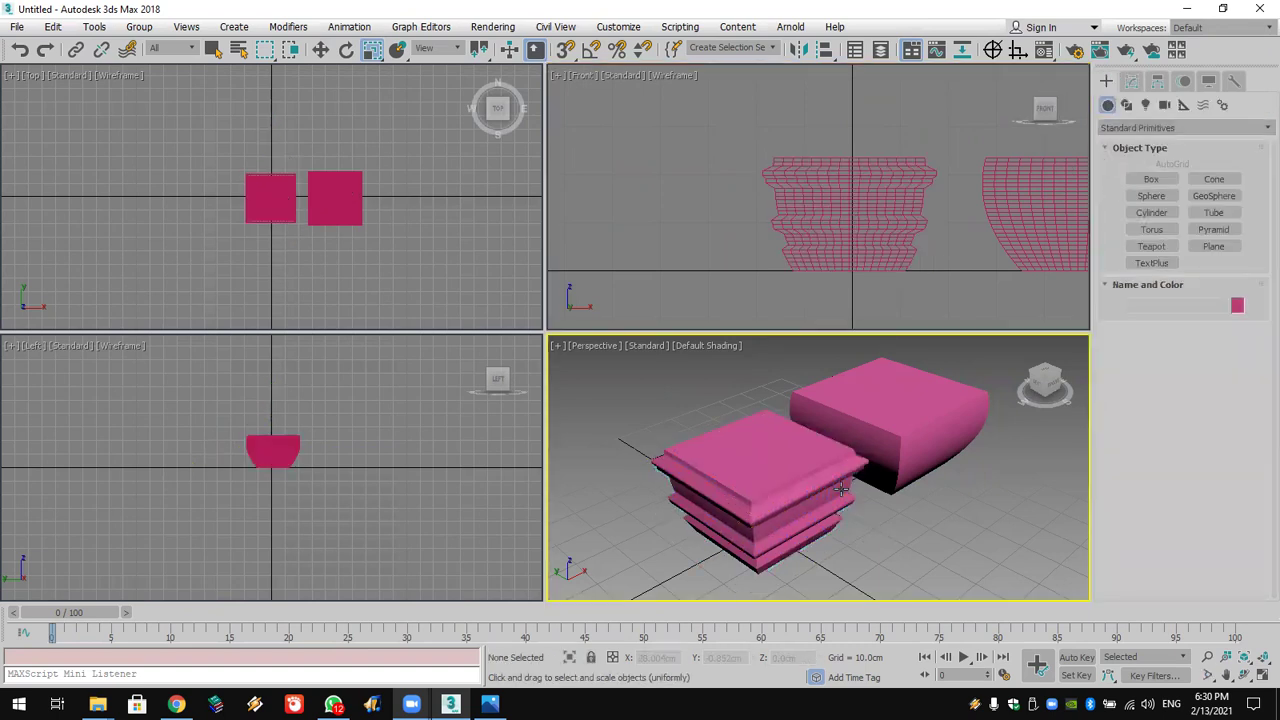
scroll(841, 489, "up", 5)
left_click(1244, 676)
left_click_drag(826, 487, 802, 450)
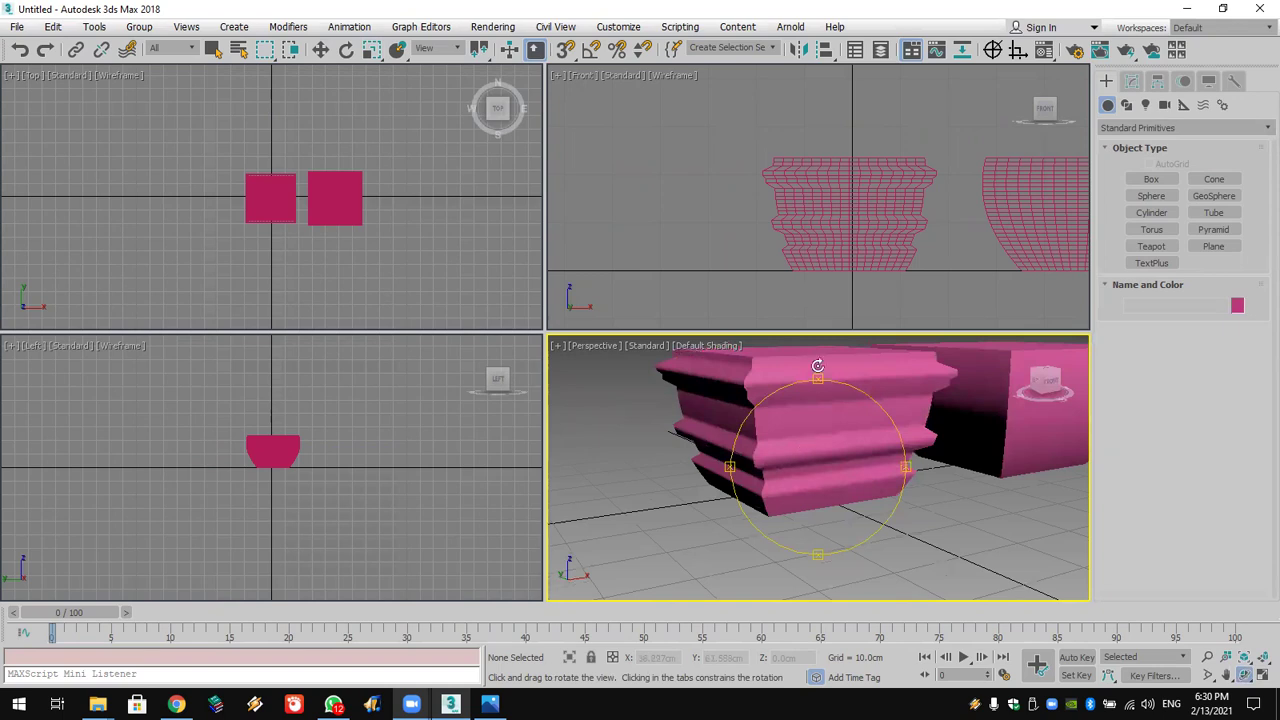
scroll(809, 277, "up", 3)
middle_click_drag(809, 277, 759, 312)
scroll(783, 283, "up", 3)
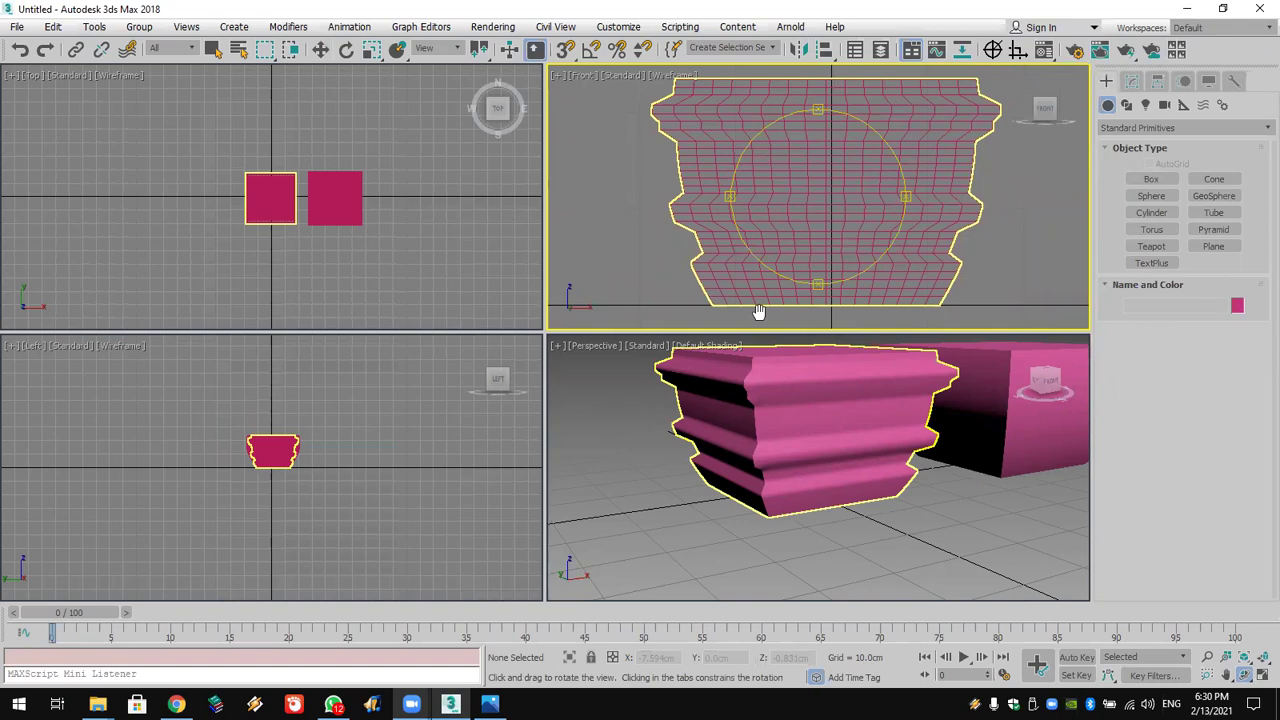
Step: Select the moulded block, re-enter the Vertex level of its Edit Mesh and open the list of modifiers
left_click(1131, 83)
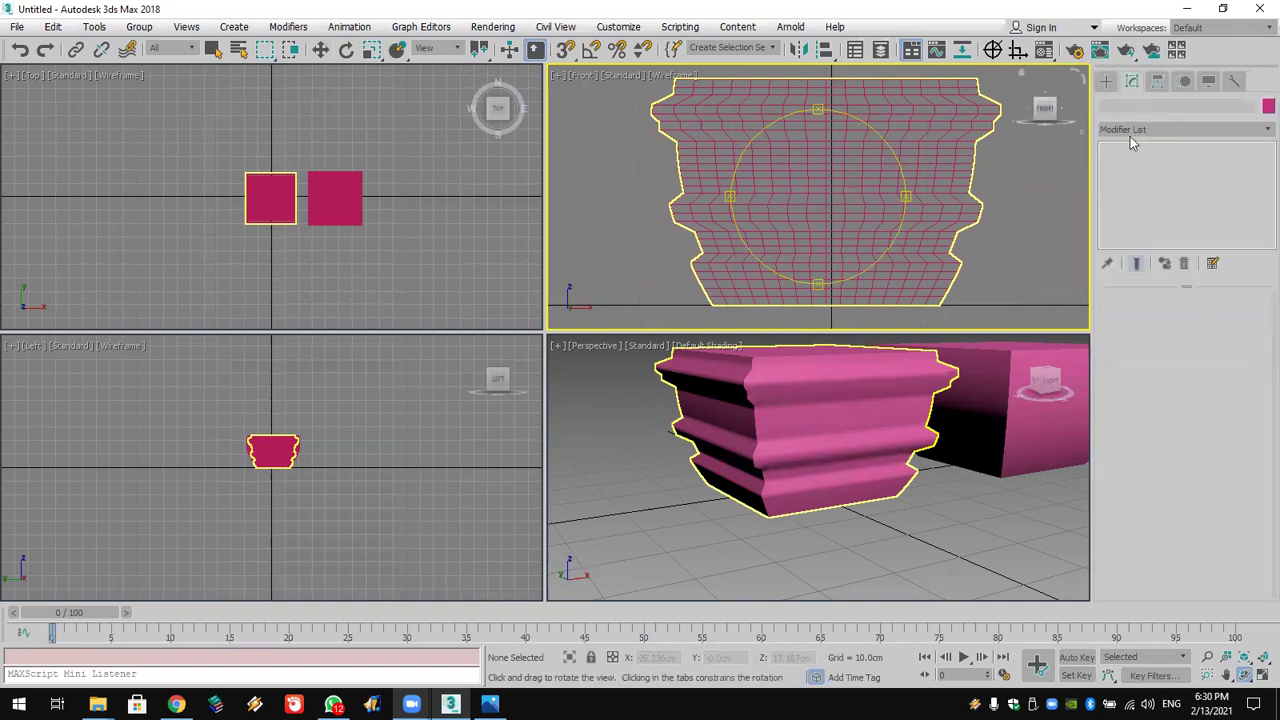
left_click(910, 220)
key("1")
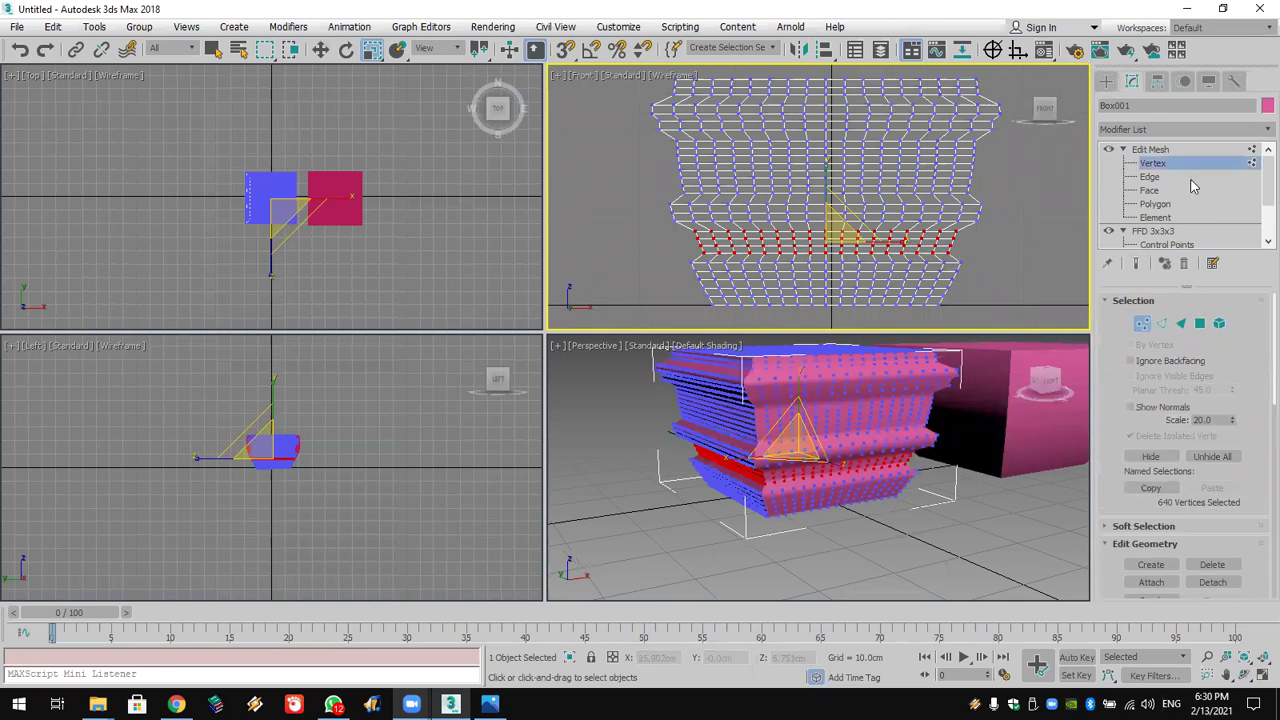
left_click(1184, 126)
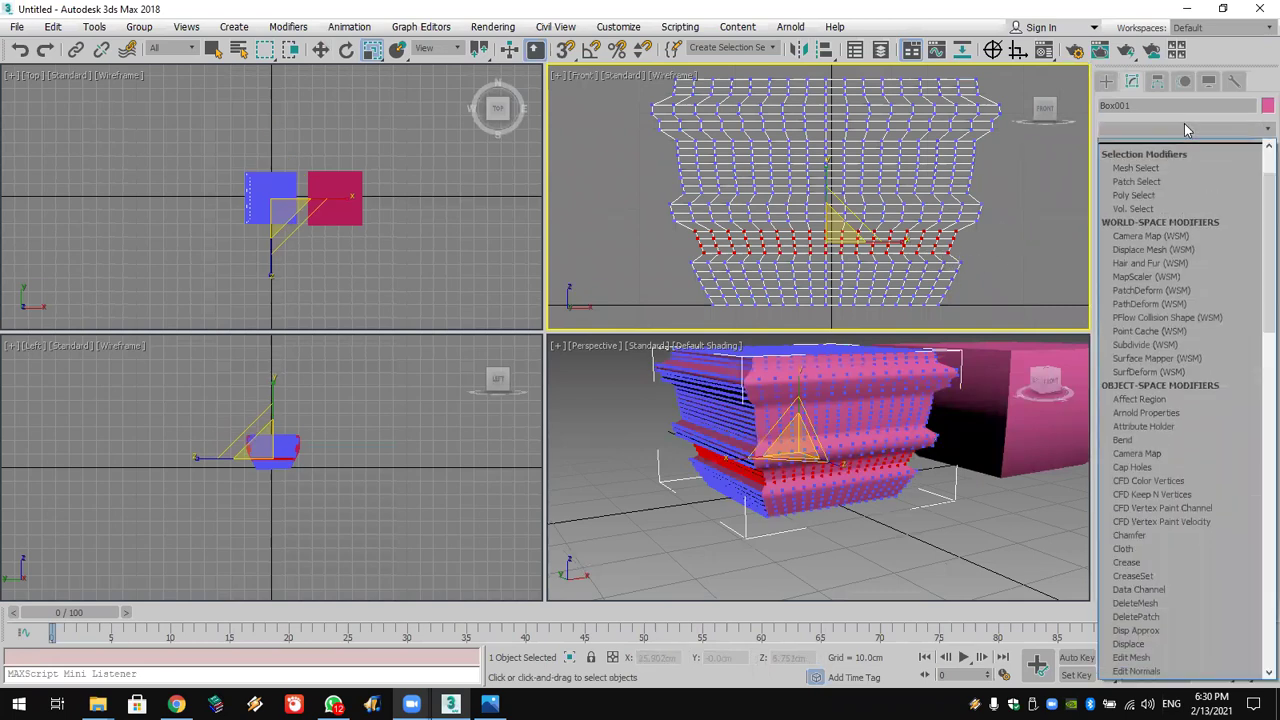
Step: Apply an FFD 3x3x3 modifier to the selected lower vertex band and scale its middle row of control points outward
key("f")
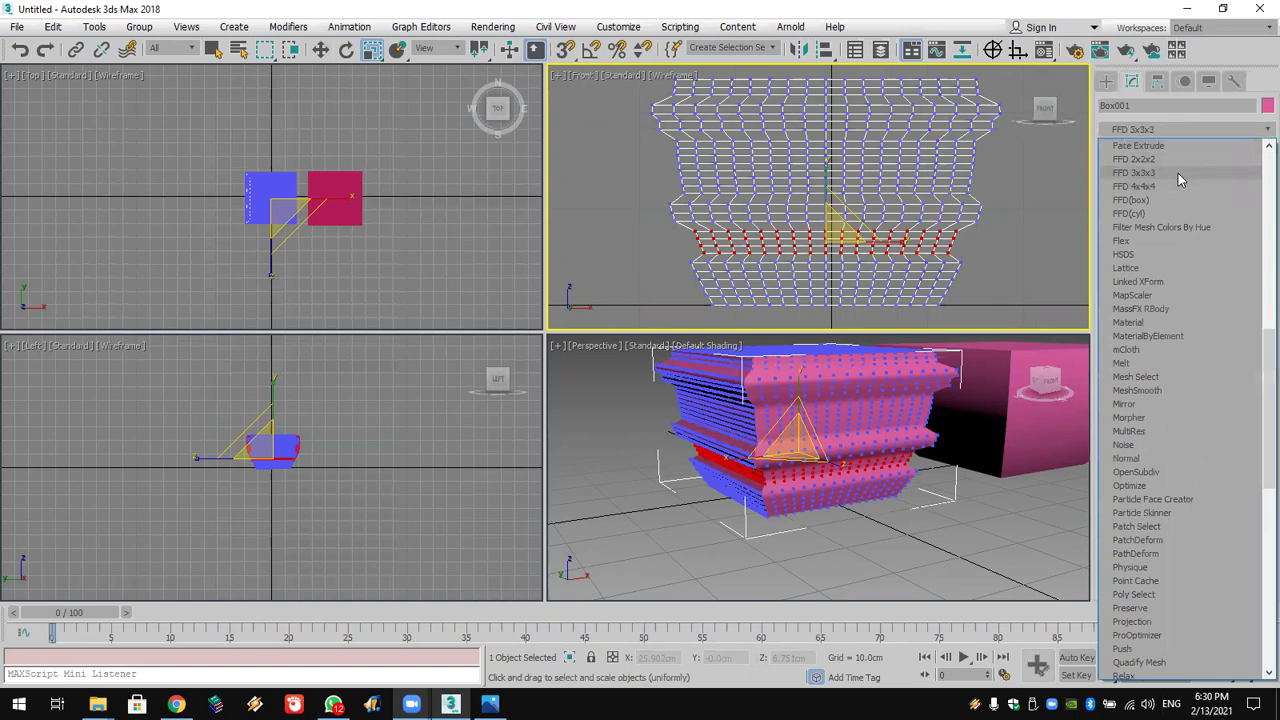
left_click(1178, 173)
scroll(867, 249, "up", 2)
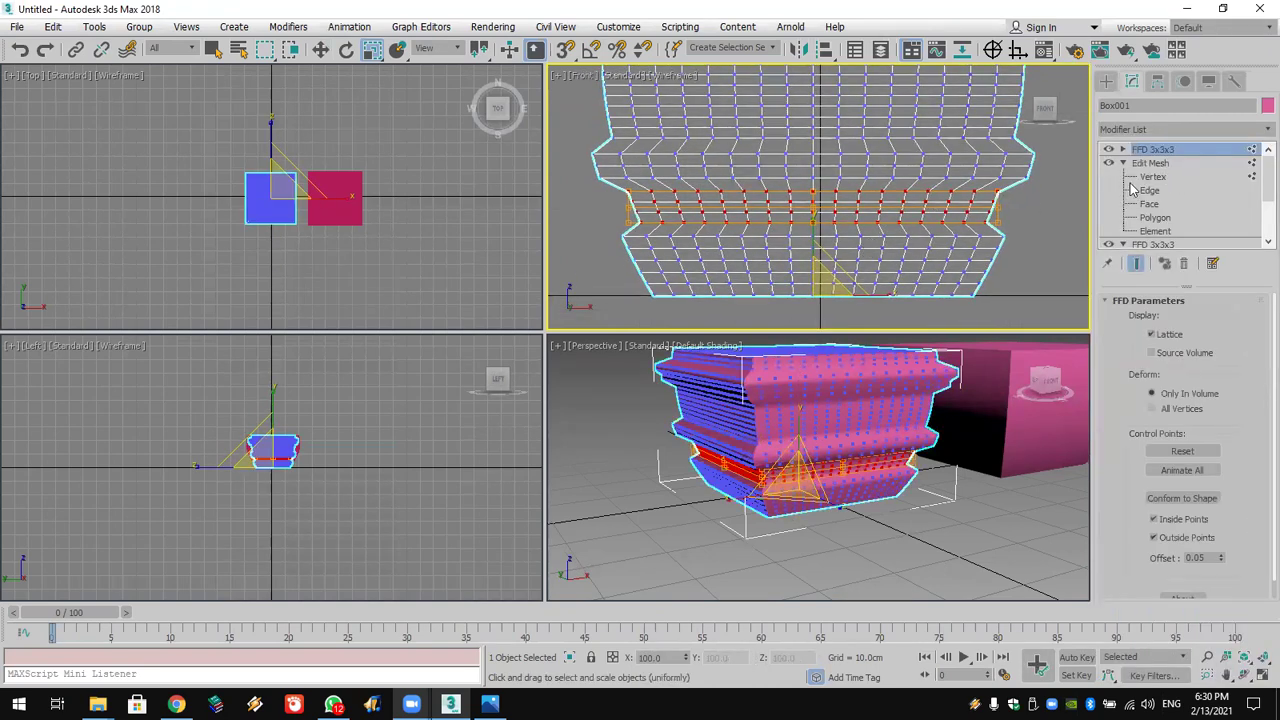
left_click(1123, 149)
left_click(1166, 163)
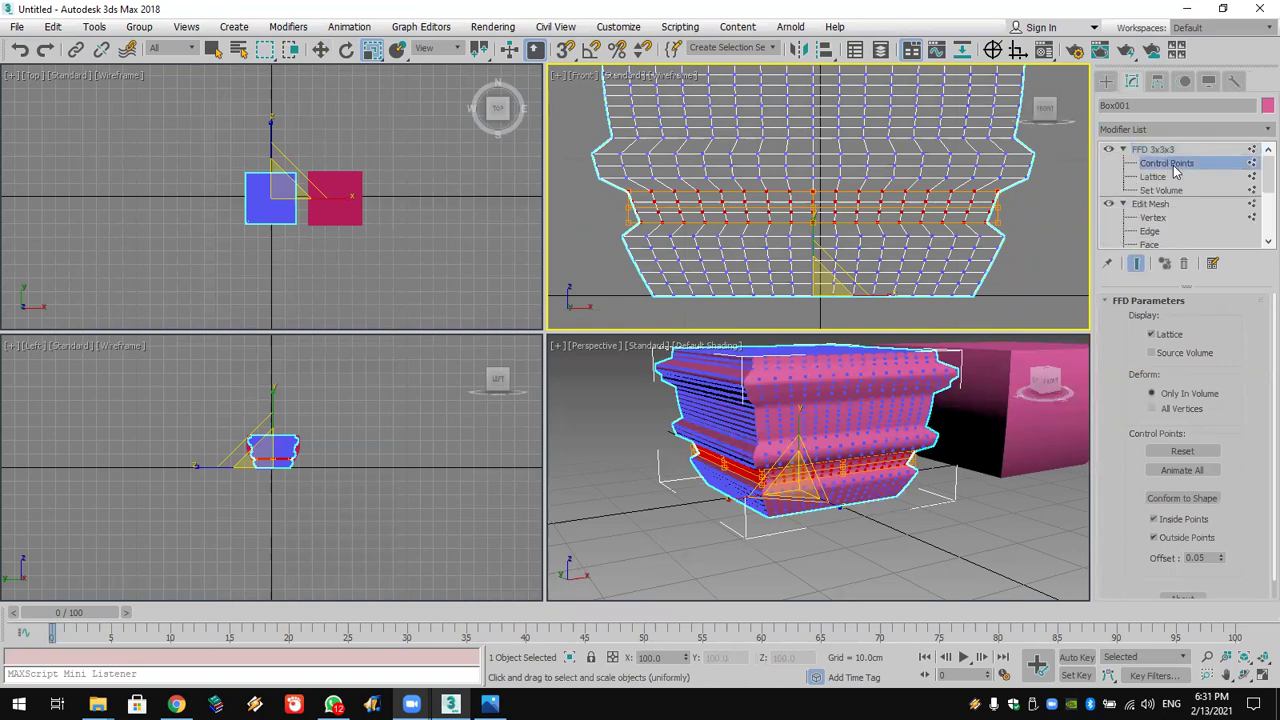
left_click_drag(1013, 201, 551, 216)
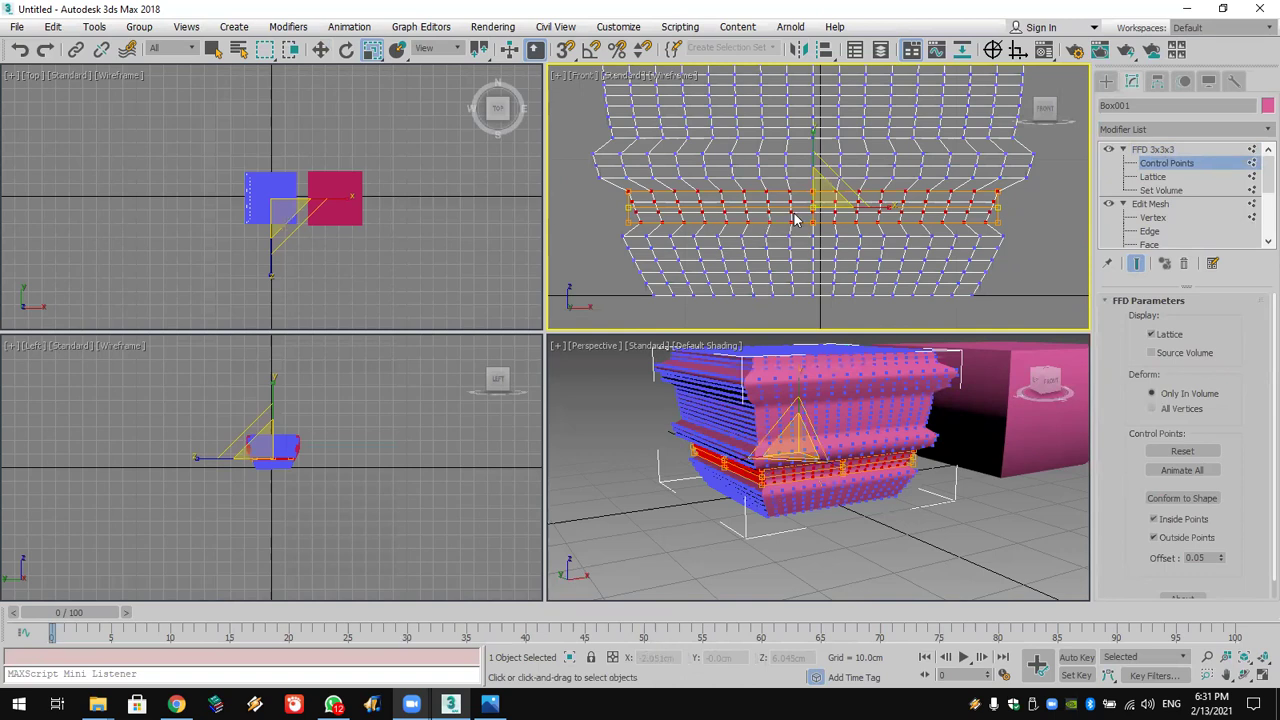
left_click_drag(820, 207, 819, 194)
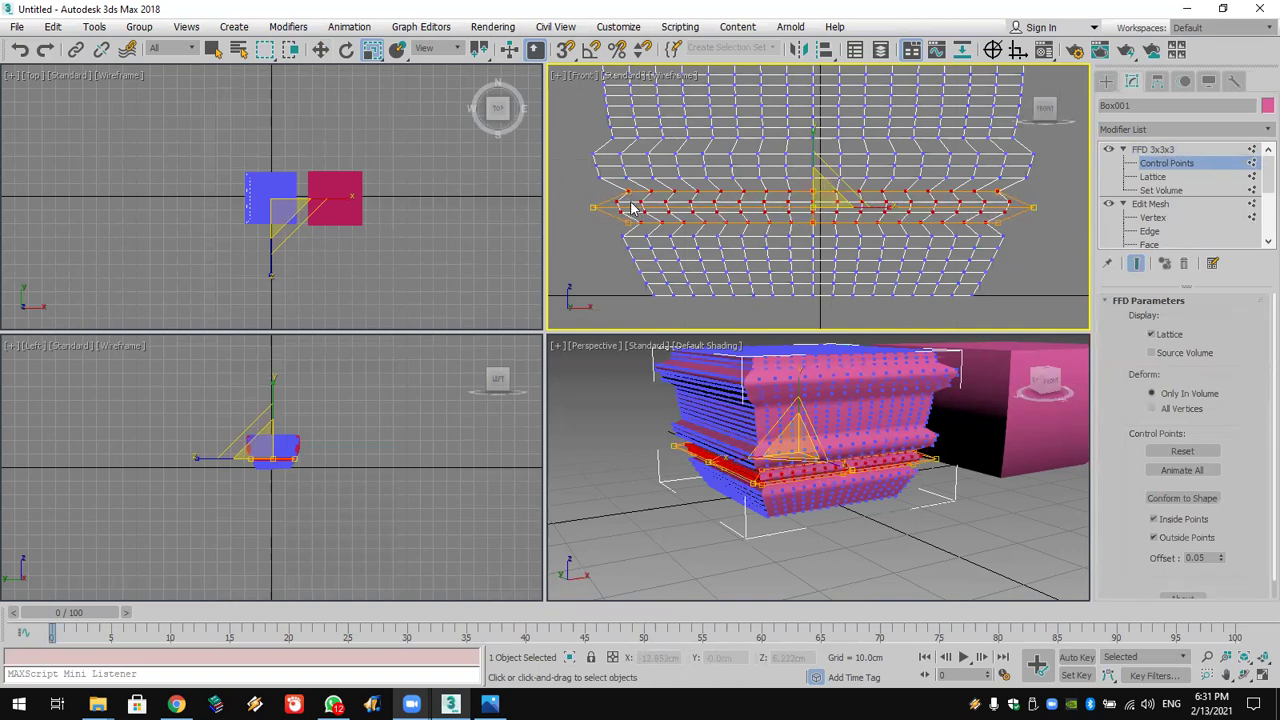
Step: Enlarge the front view and examine the Edit Mesh vertex options for the selected lower band
left_click(1261, 670)
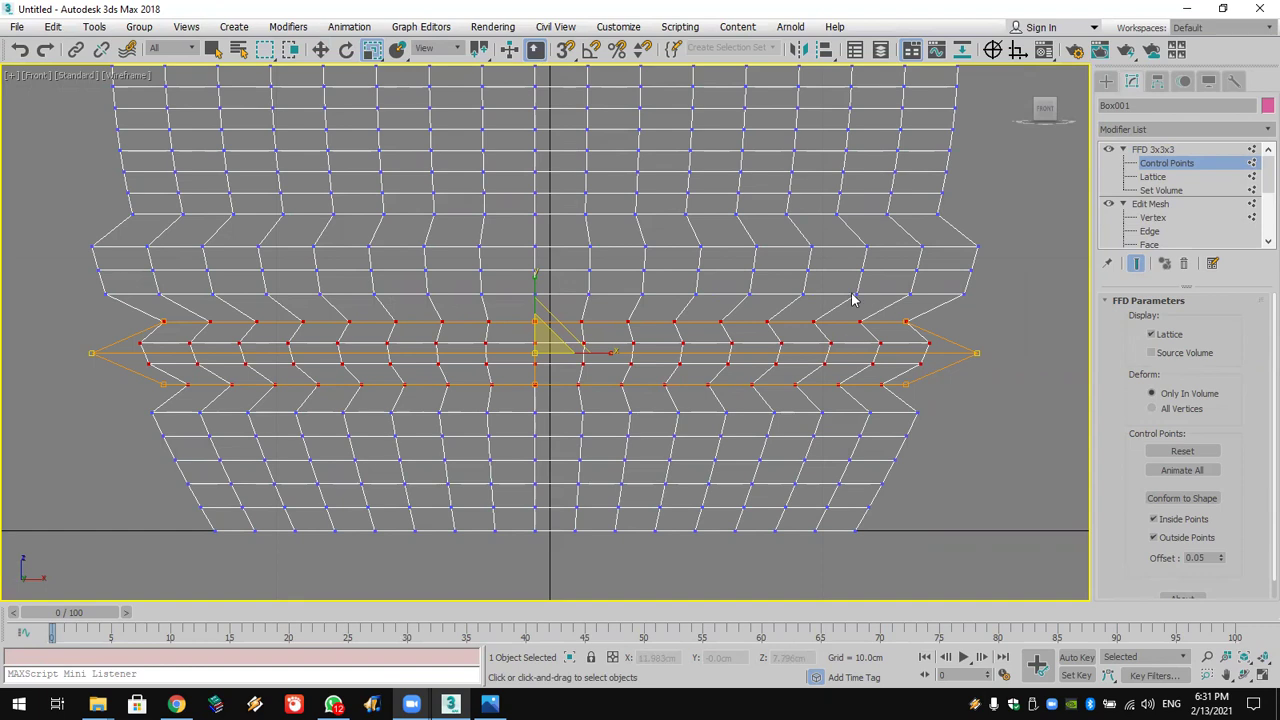
left_click(1186, 205)
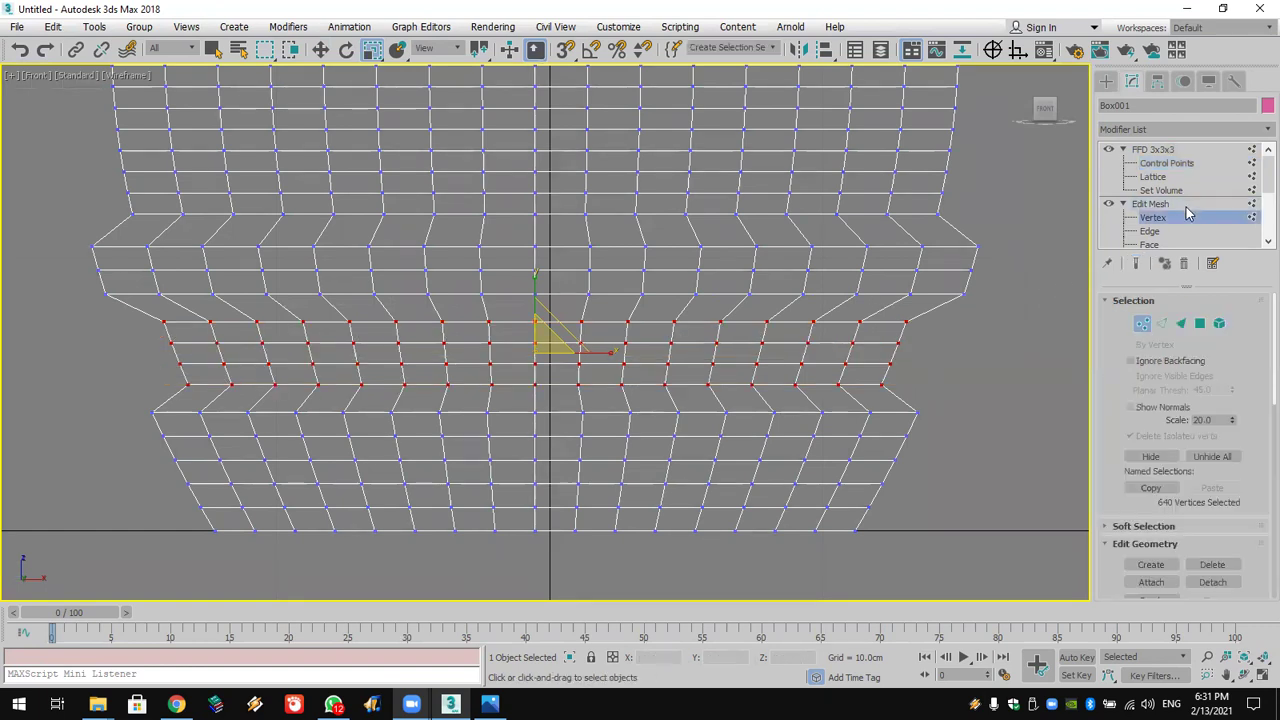
scroll(1113, 466, "down", 10)
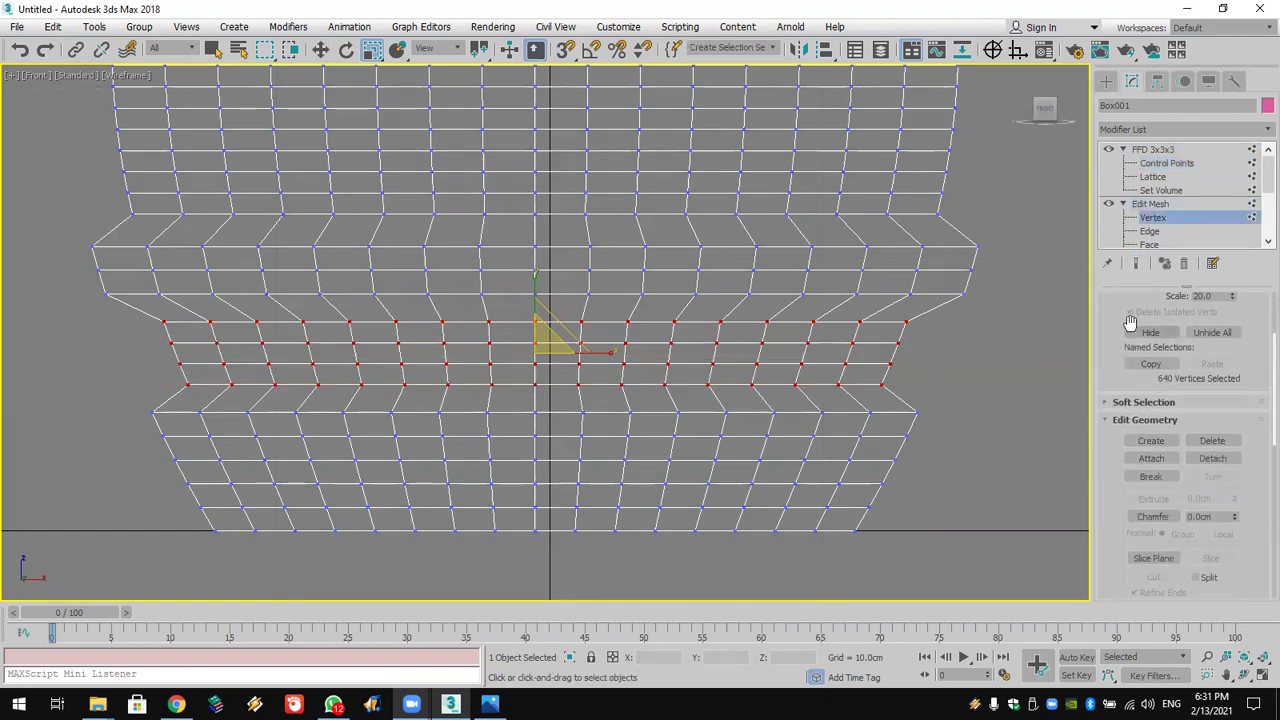
scroll(1146, 517, "down", 10)
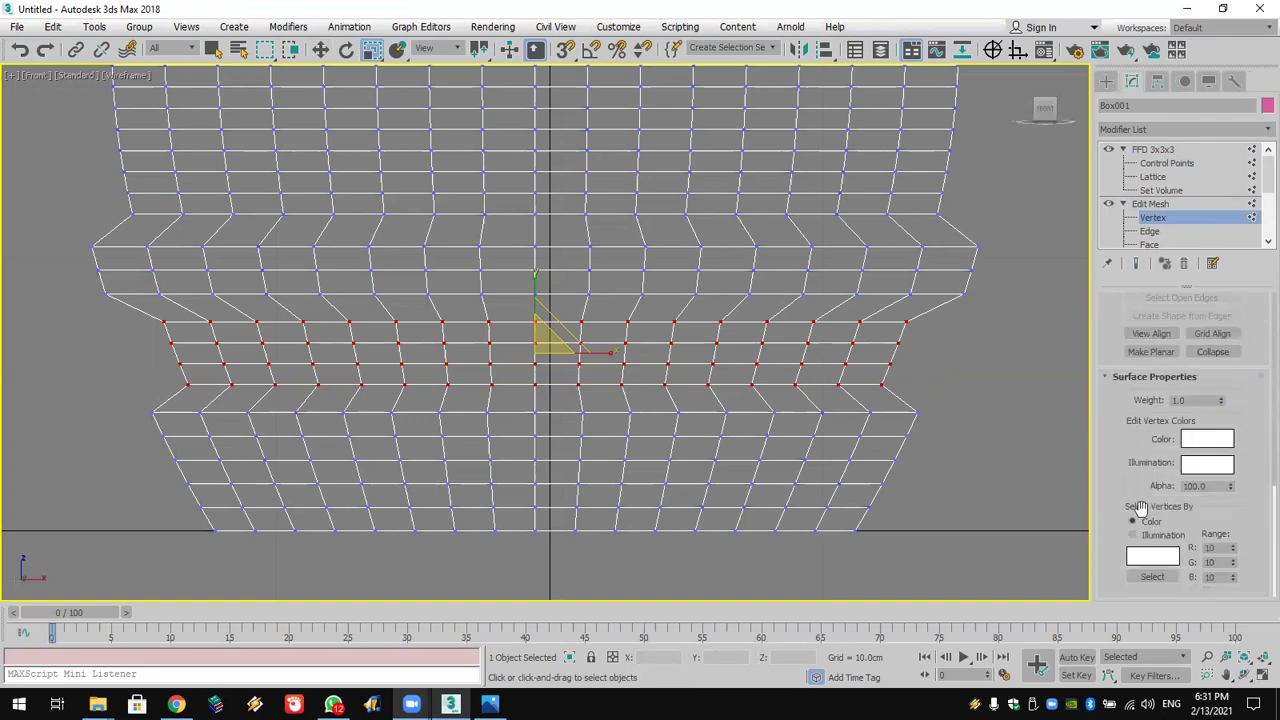
scroll(1140, 508, "up", 5)
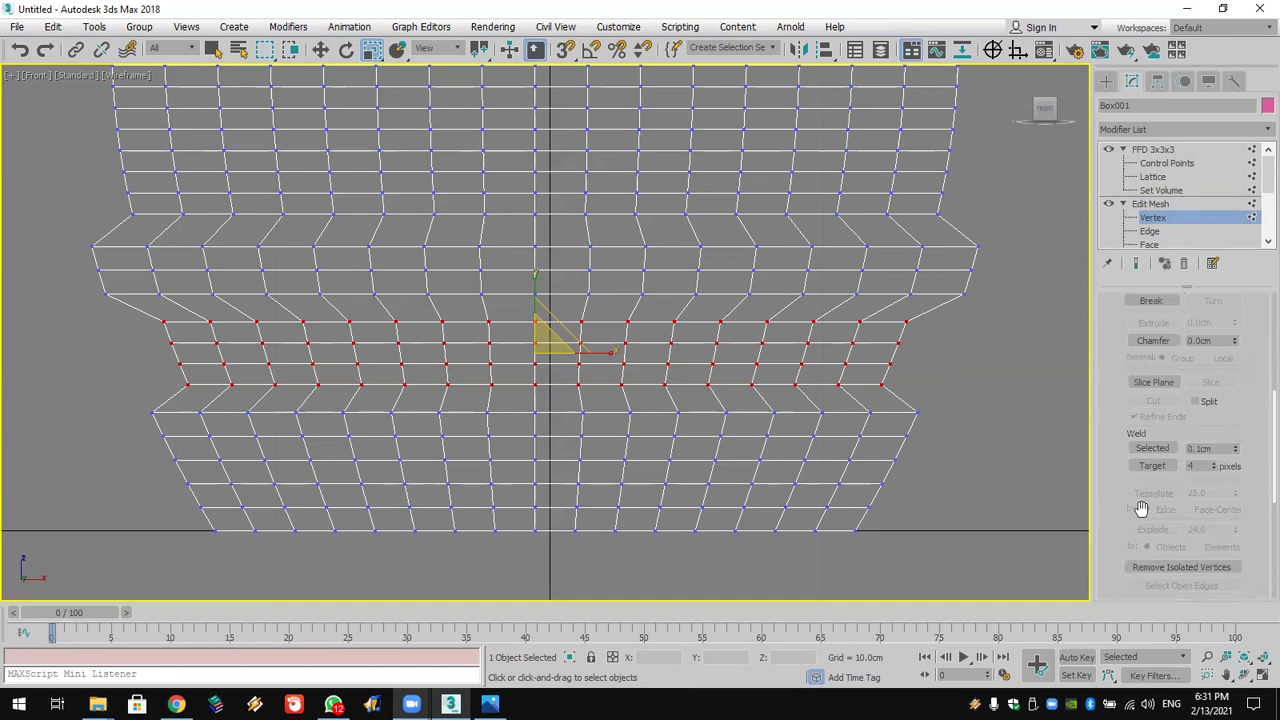
scroll(1141, 508, "up", 2)
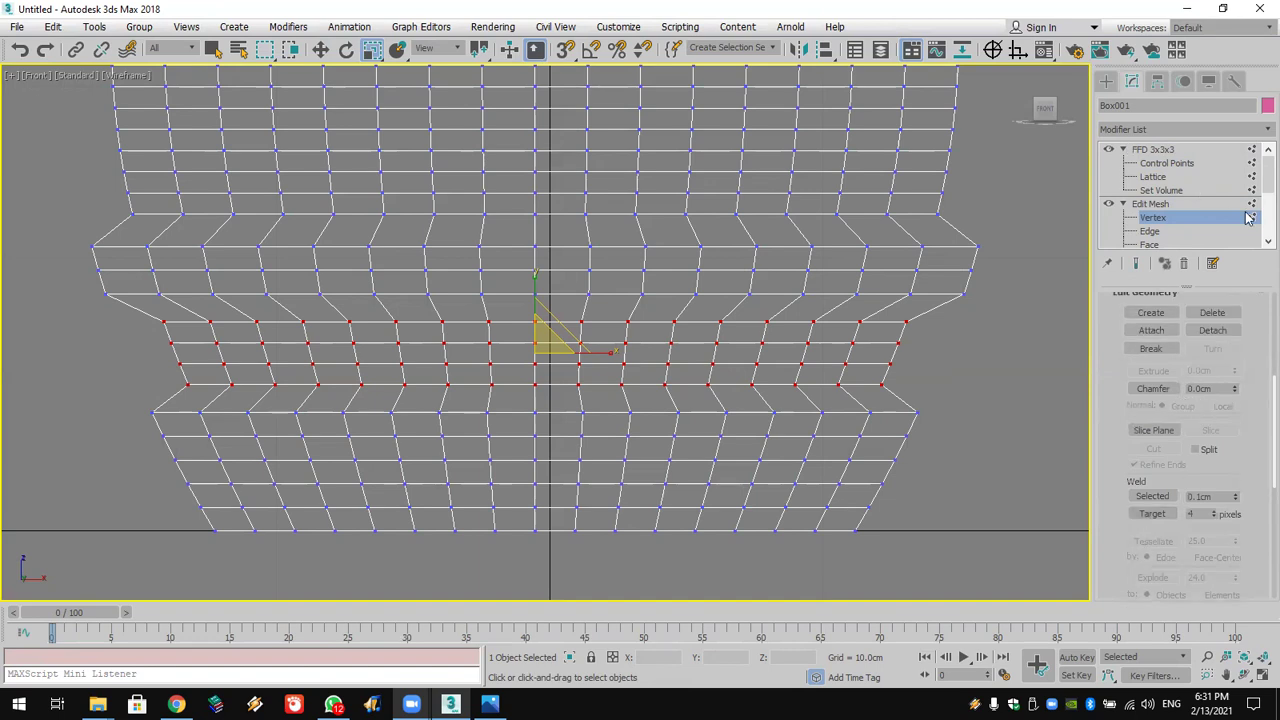
scroll(1117, 462, "up", 1)
left_click_drag(1117, 462, 1133, 620)
left_click_drag(1128, 412, 1136, 515)
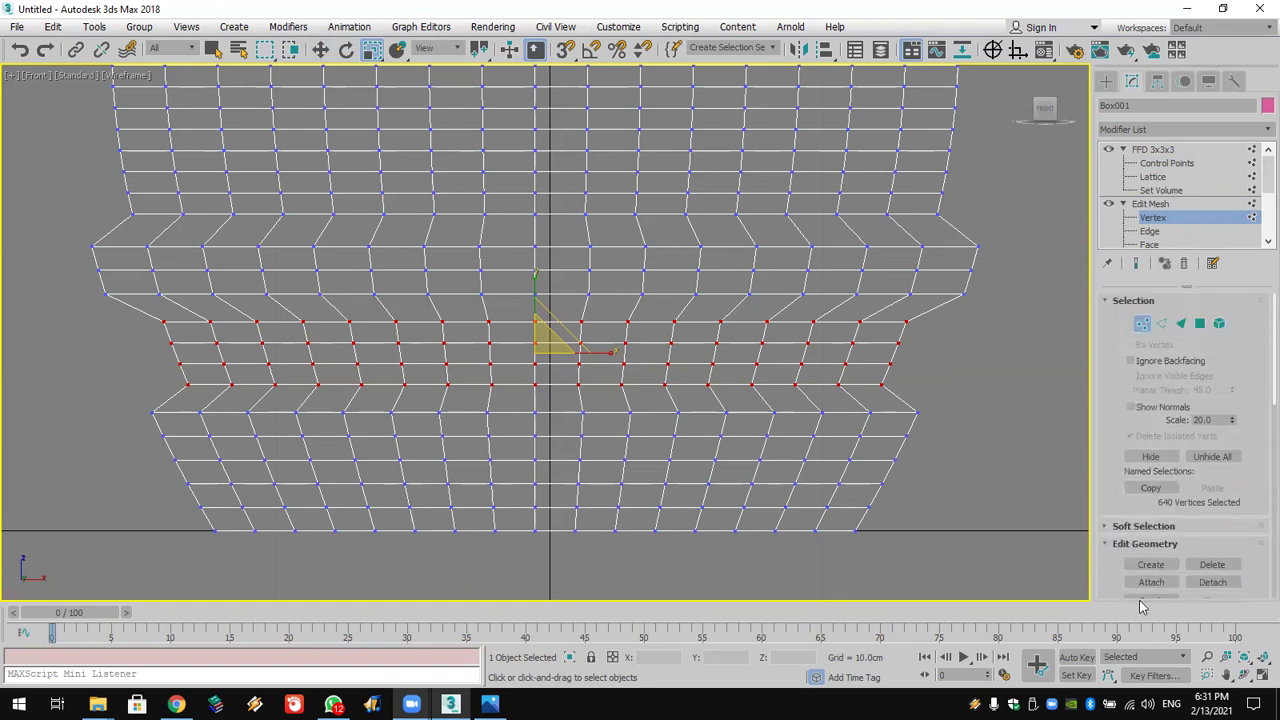
Step: Add an Edit Poly modifier directly above Edit Mesh in the stack and enter its Vertex level
left_click(1171, 129)
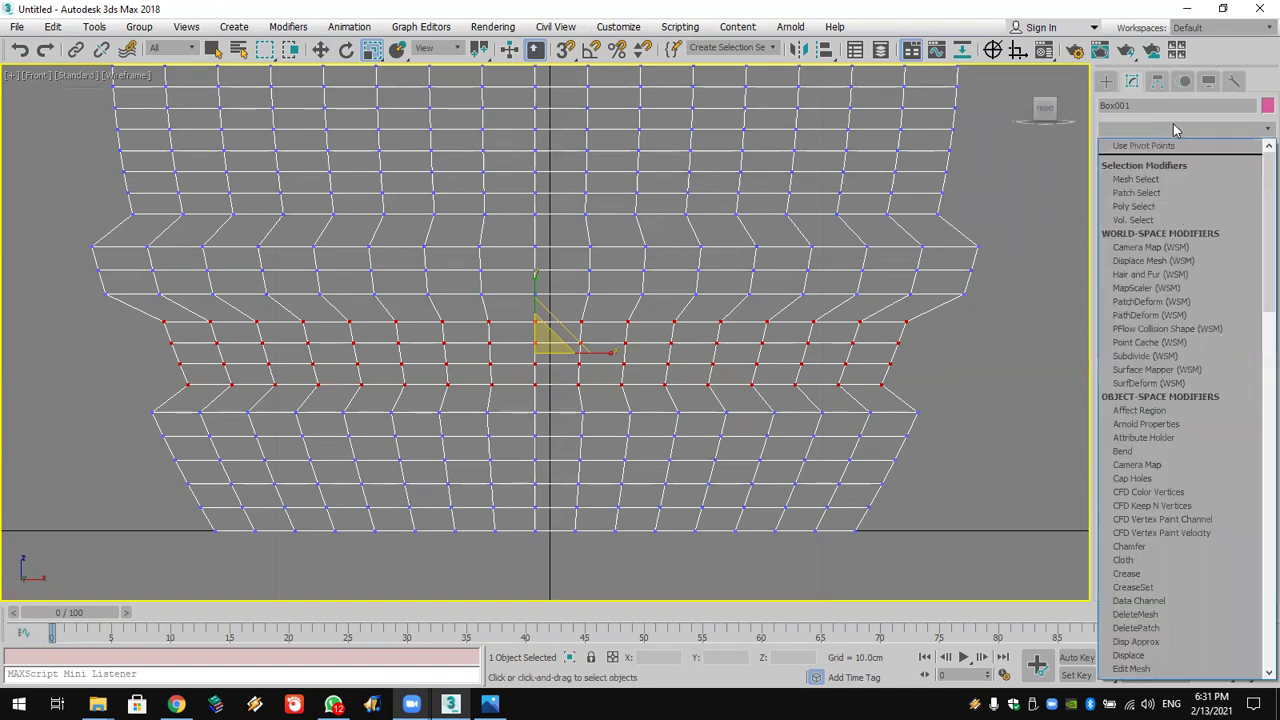
key("r")
left_click(1181, 127)
left_click(1181, 127)
key("e")
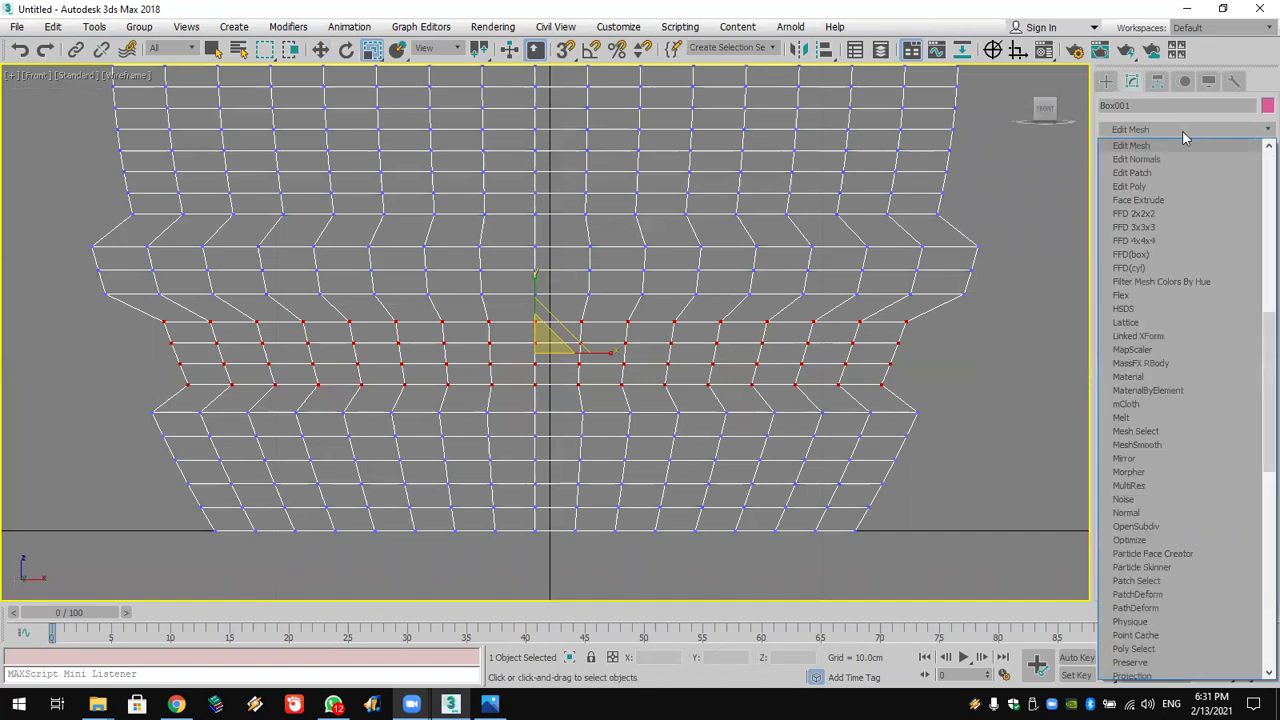
key("f")
key("f")
key("f")
key("Return")
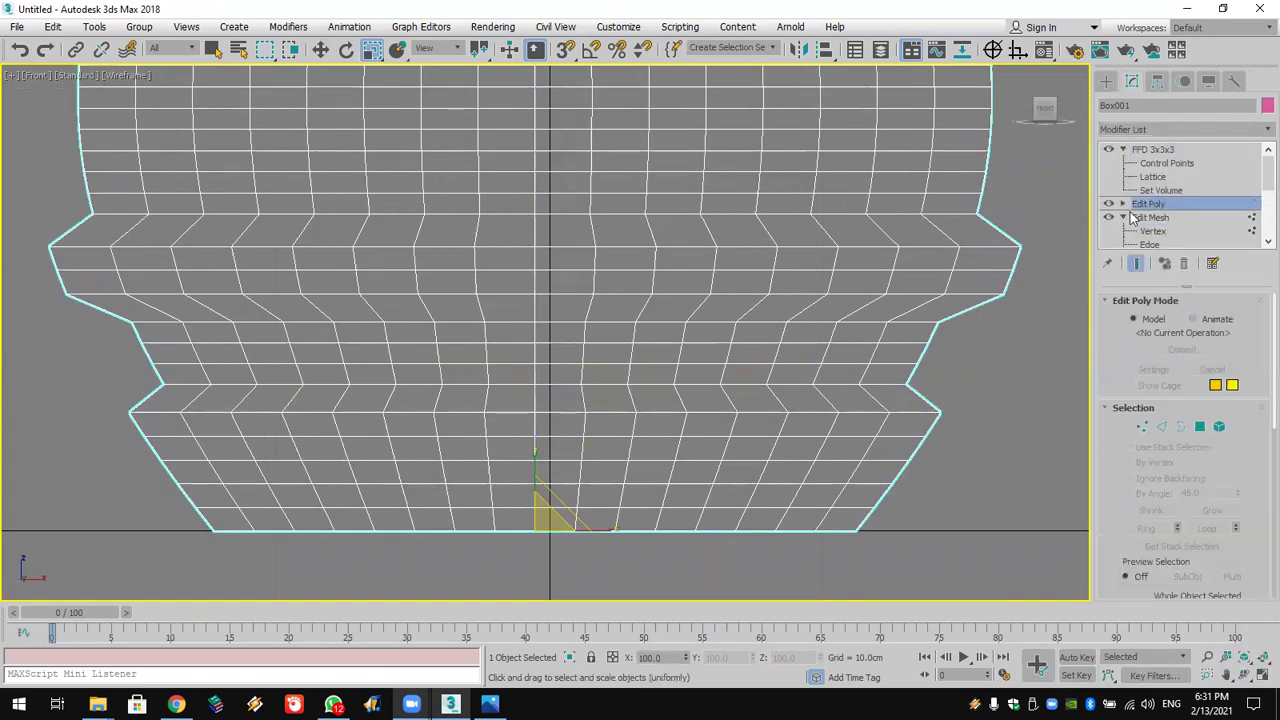
left_click(1123, 203)
left_click(1152, 217)
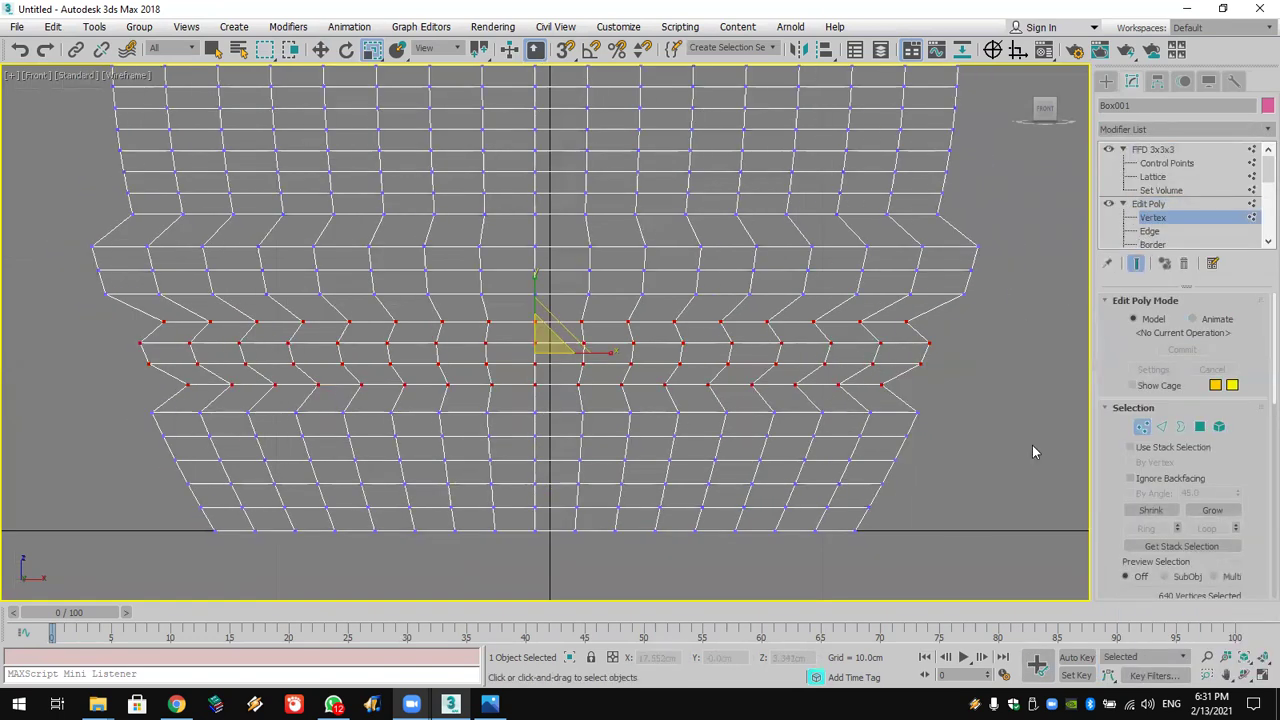
Step: Apply MSmooth twice to the selected vertices of the lower band
scroll(1100, 525, "down", 10)
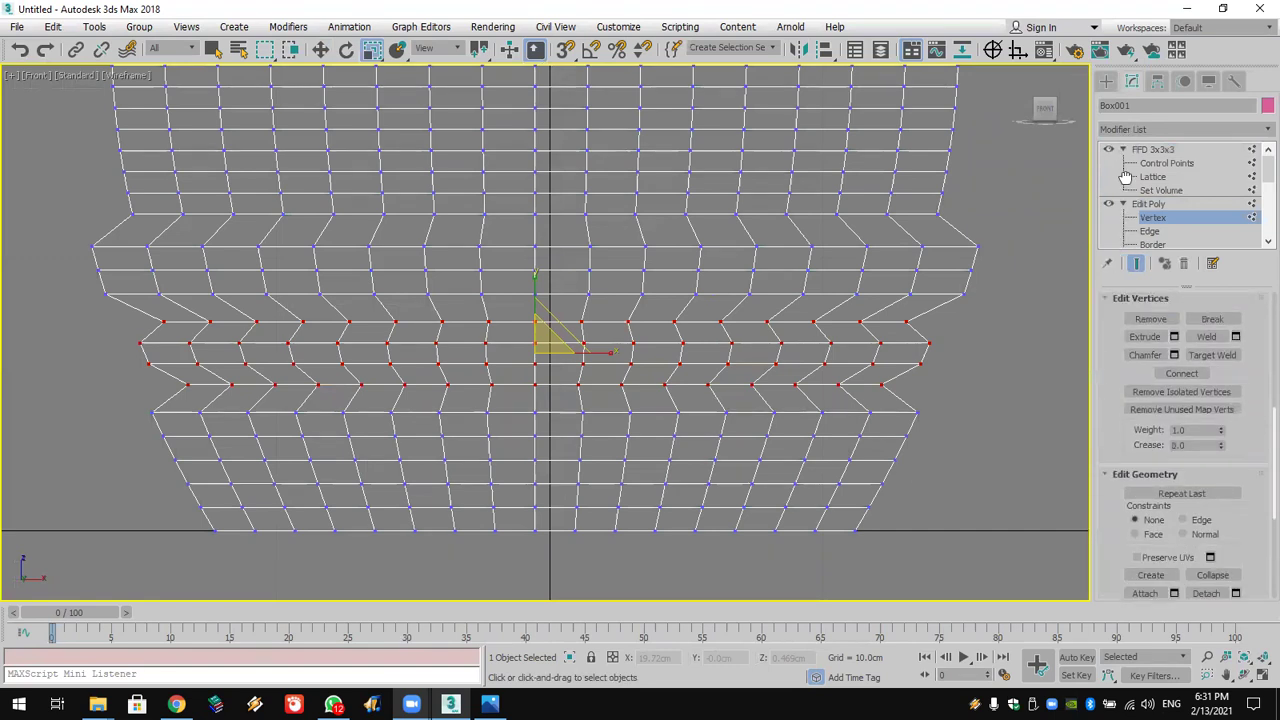
scroll(1180, 470, "down", 5)
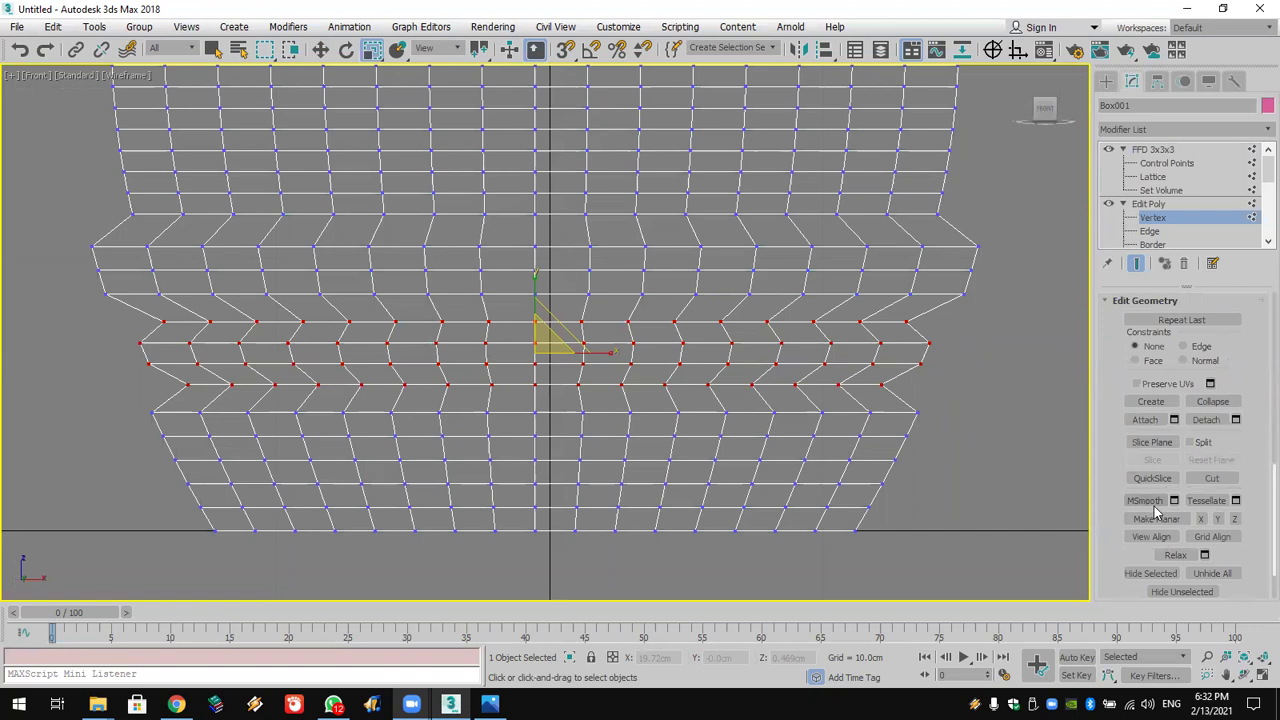
left_click(1154, 506)
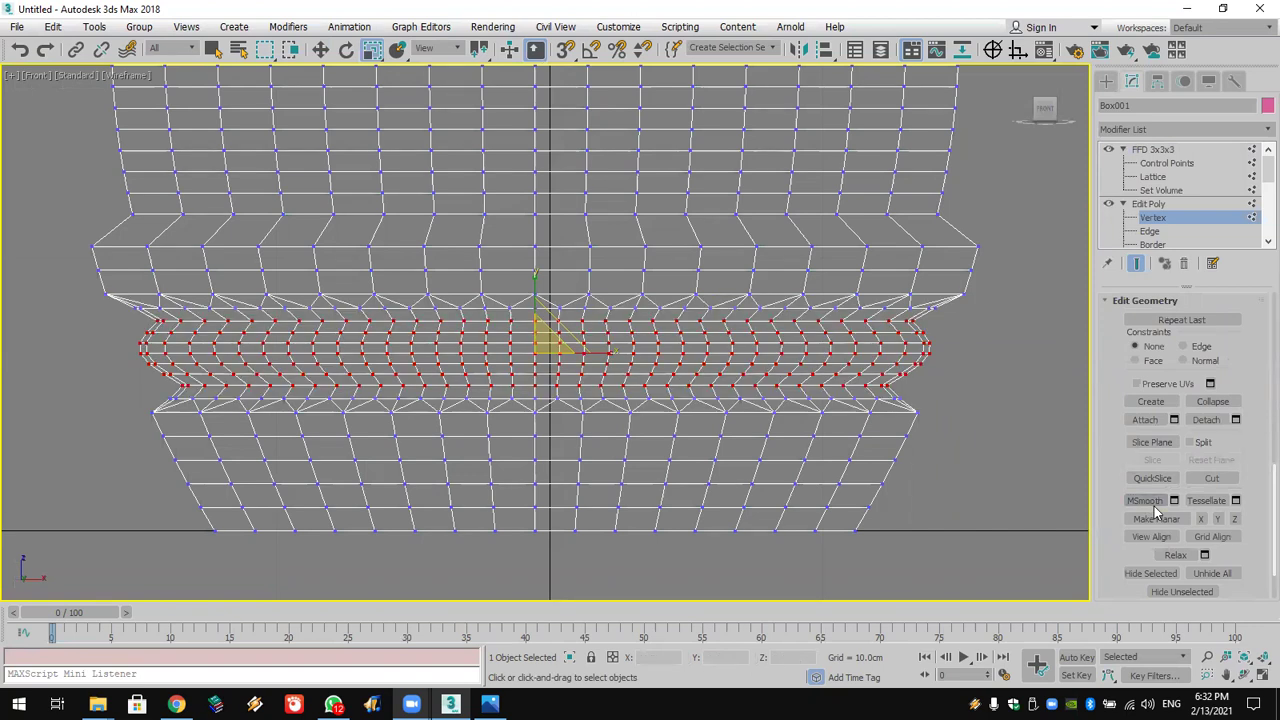
left_click(1154, 506)
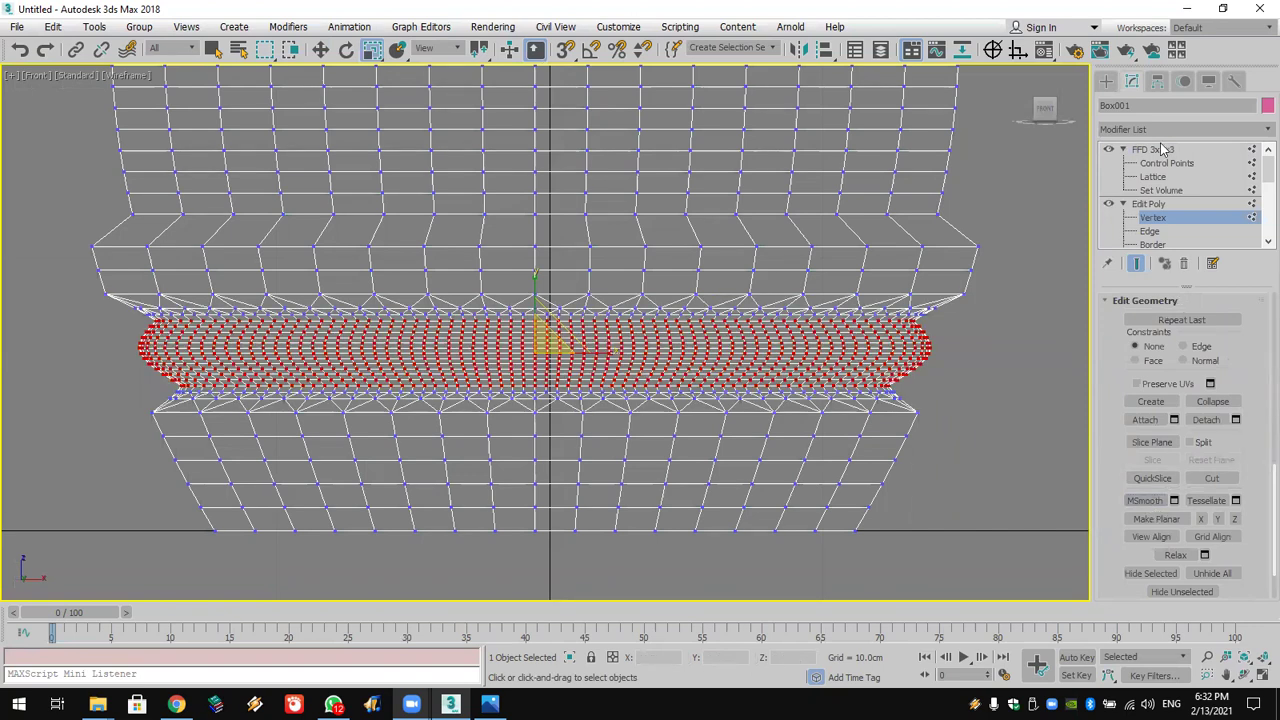
Step: Leave vertex editing, restore the four-viewport layout and inspect the smoothed lower band in the perspective and front views
left_click(1106, 82)
left_click(992, 428)
middle_click_drag(952, 341, 1000, 360, "alt")
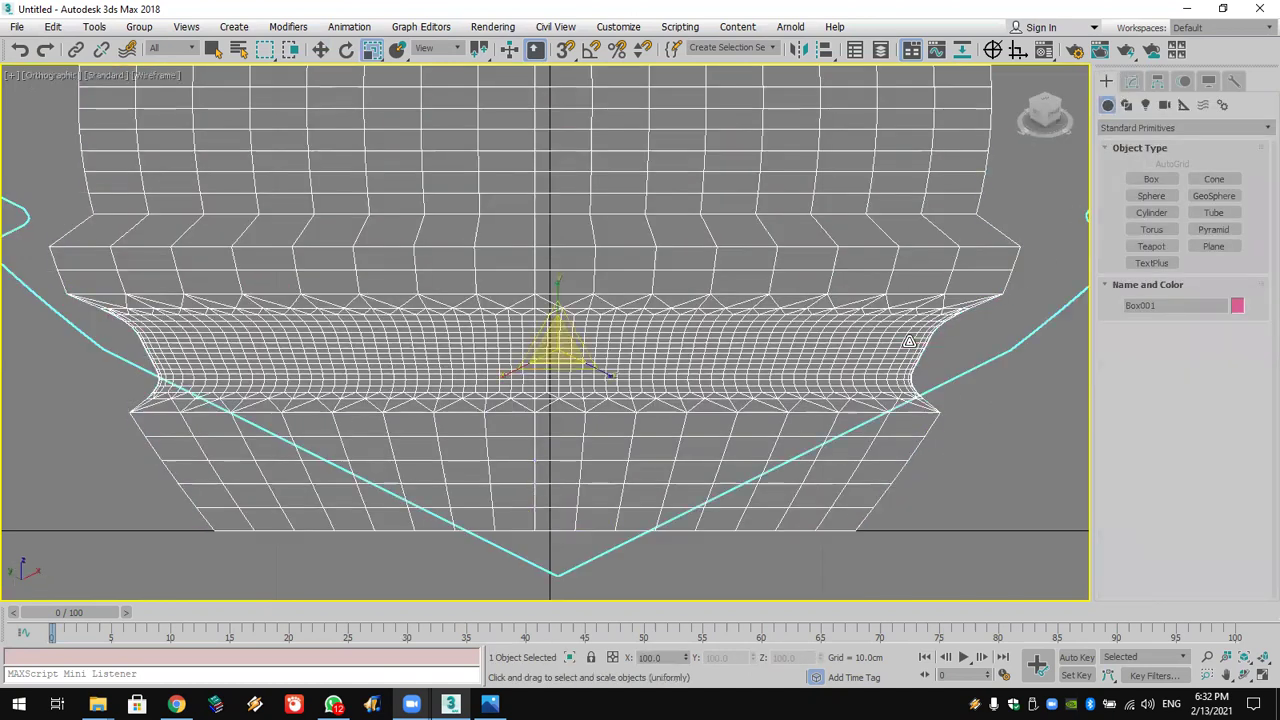
left_click(1261, 677)
middle_click_drag(1005, 536, 983, 512)
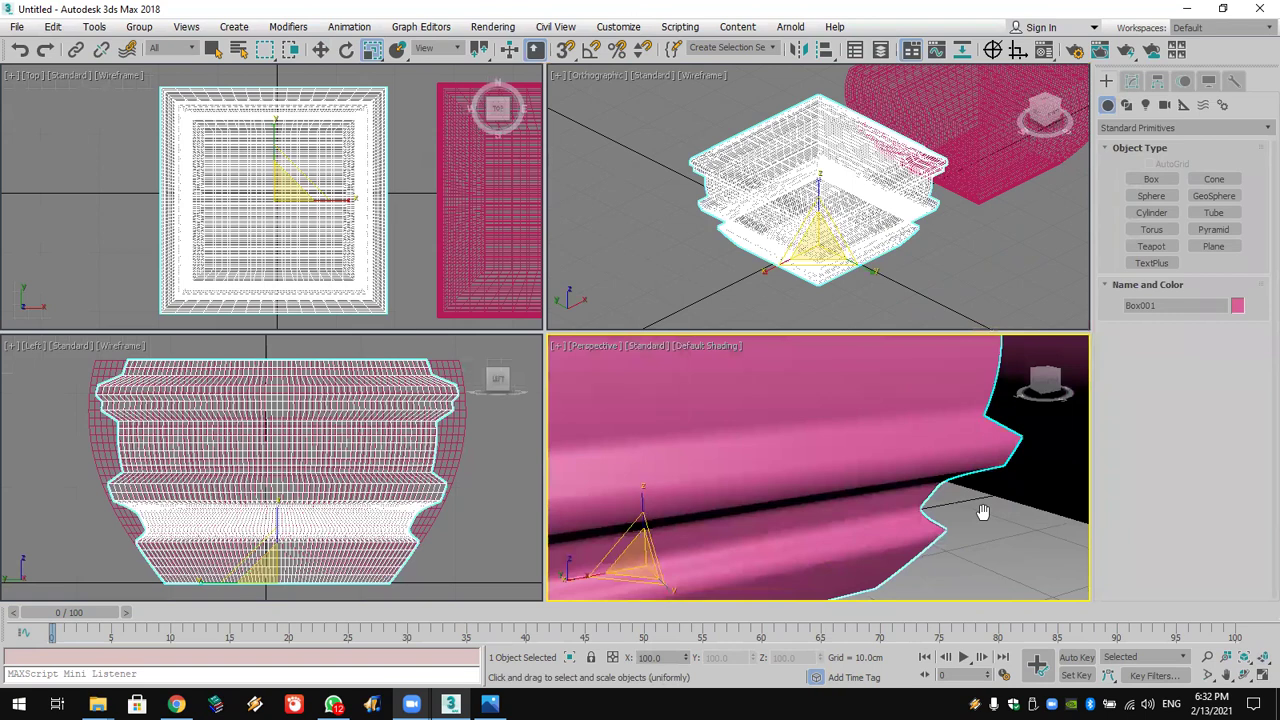
scroll(905, 240, "up", 3)
middle_click_drag(904, 220, 906, 235, "alt")
key("f")
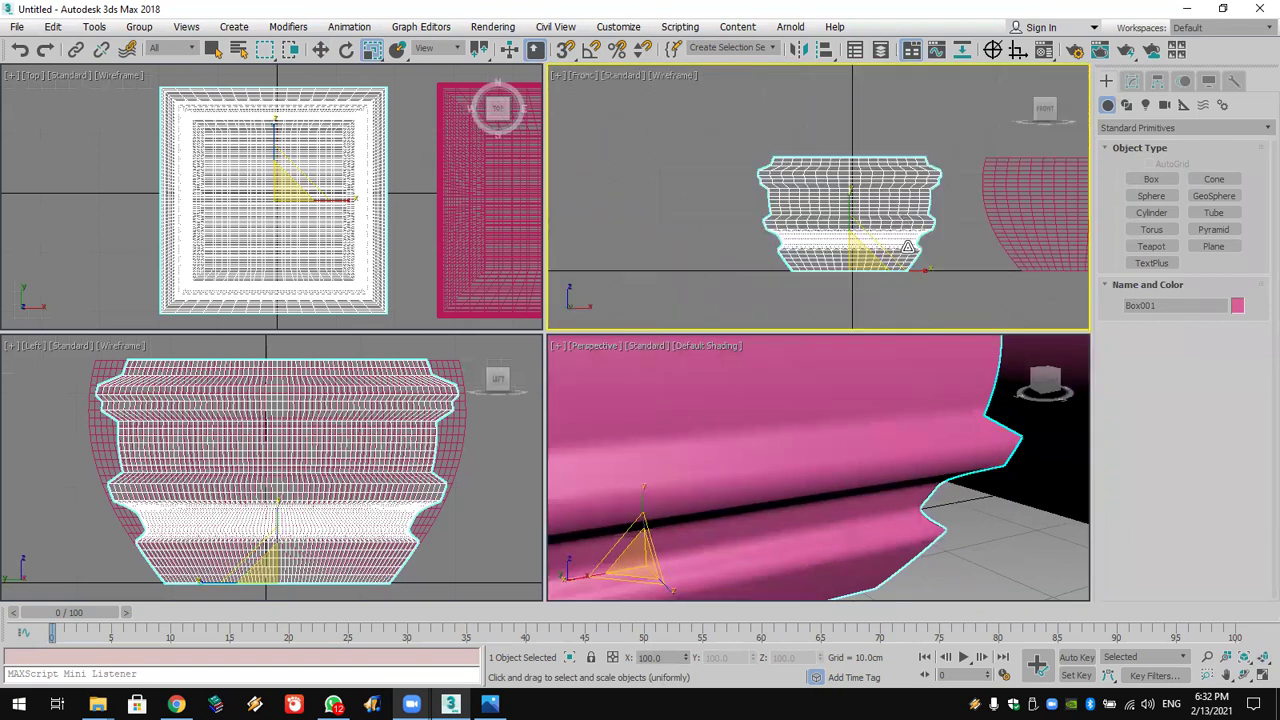
scroll(907, 247, "up", 5)
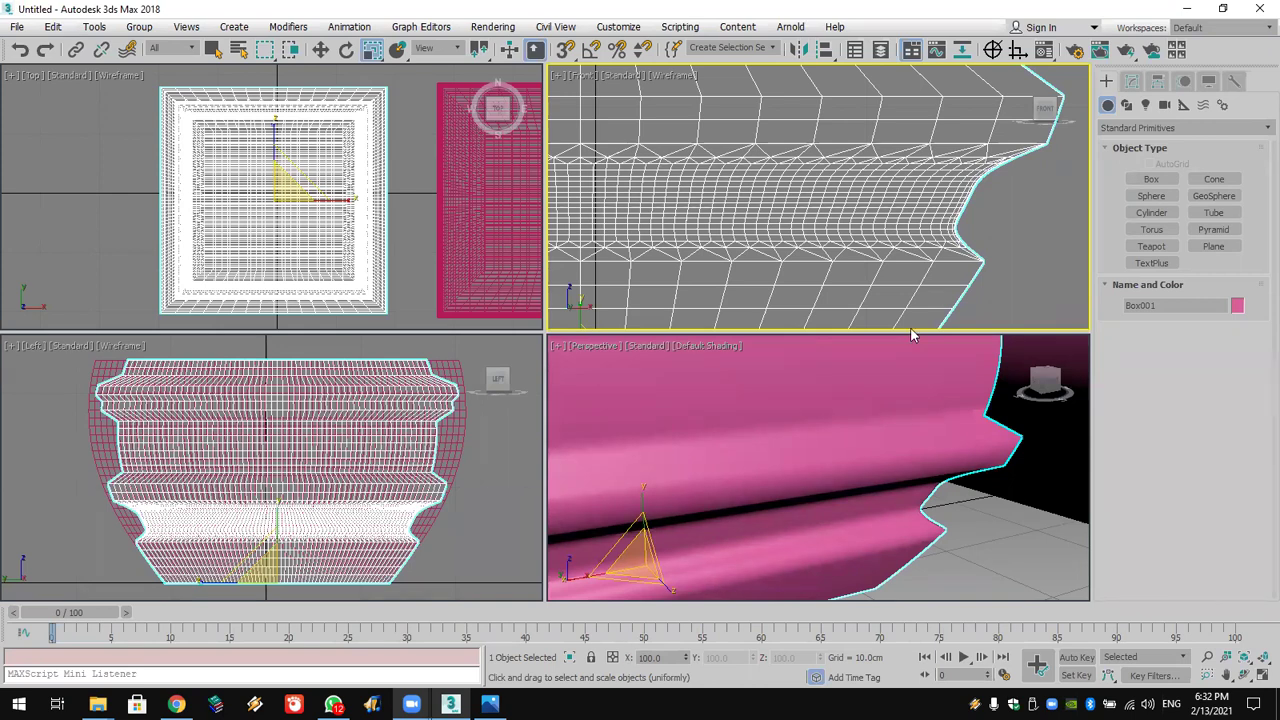
scroll(908, 237, "down", 6)
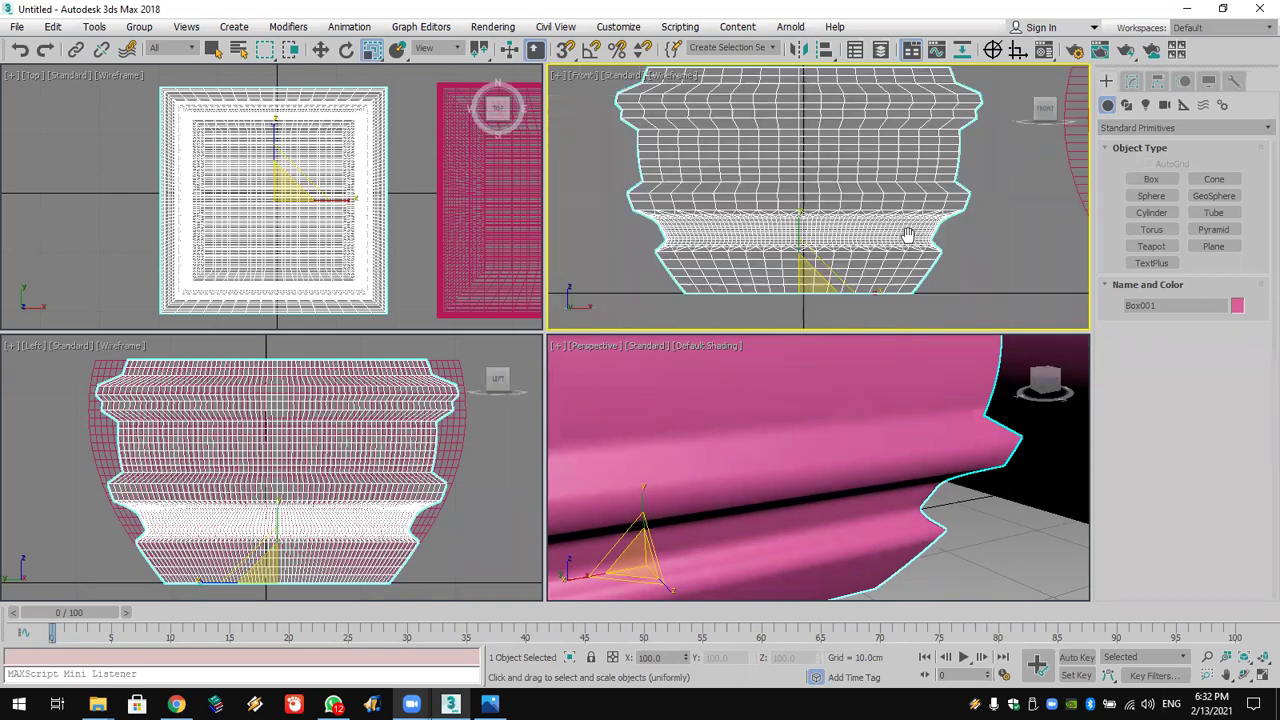
middle_click_drag(929, 249, 930, 260)
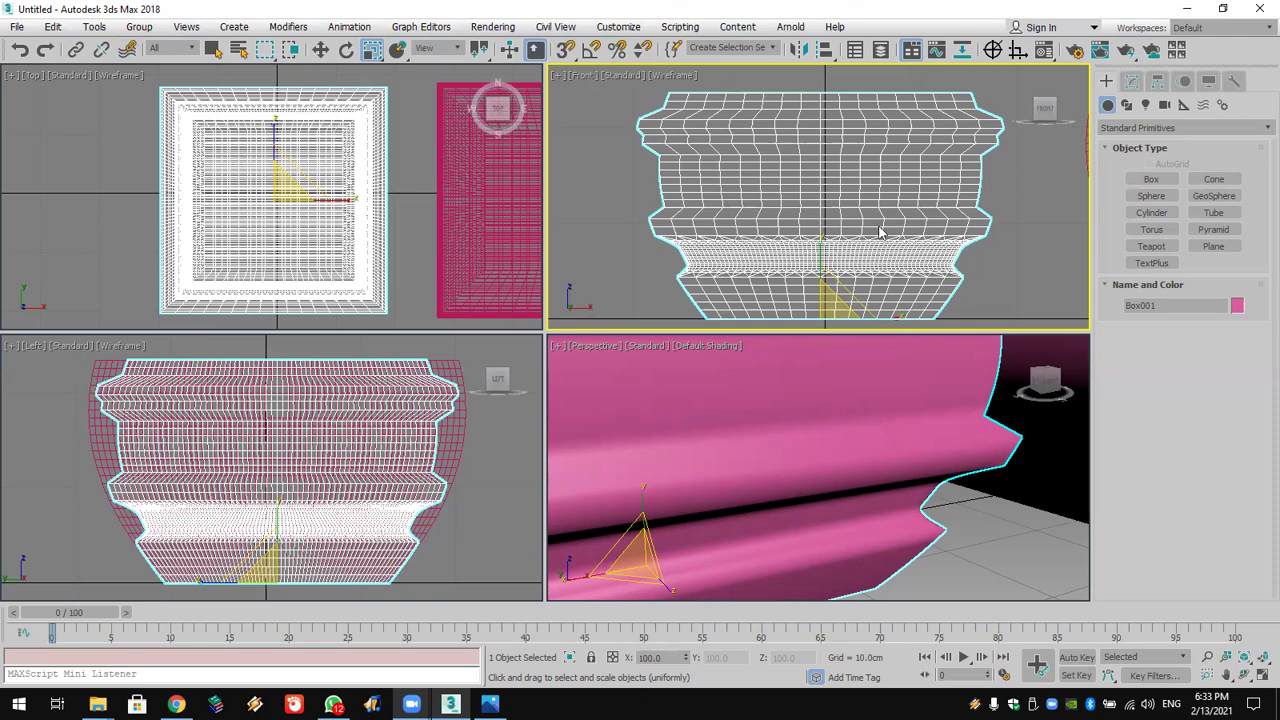
left_click_drag(882, 232, 886, 226)
Step: Add an Edit Mesh modifier on top of the stack and select the vertices of the straight band in the upper half
left_click(1133, 80)
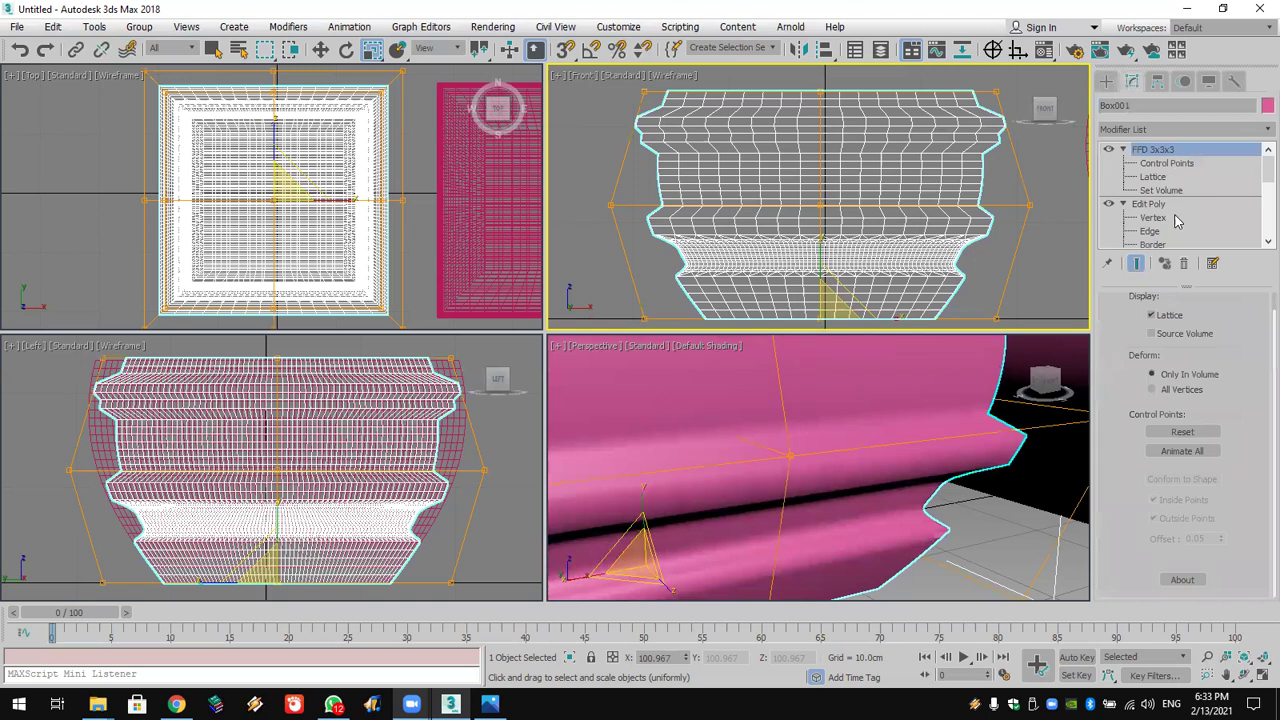
left_click(1168, 129)
key("e")
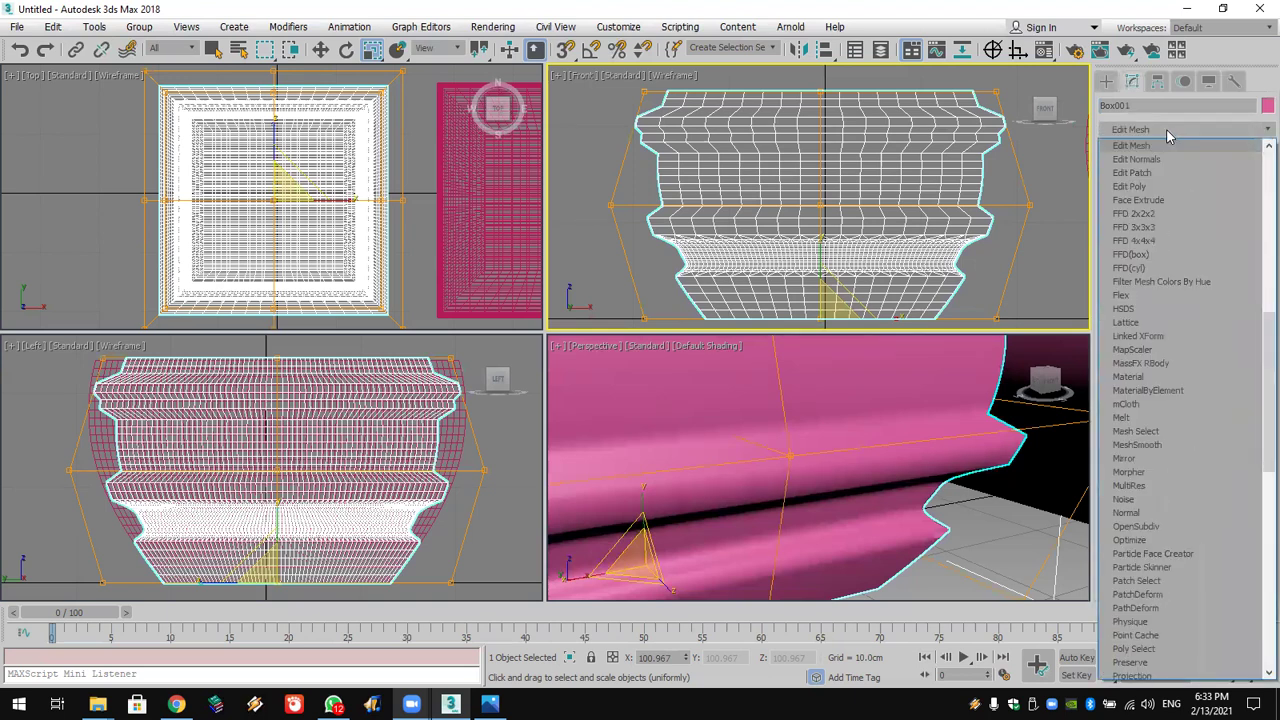
left_click(1173, 146)
left_click(1123, 149)
left_click(1152, 163)
left_click_drag(1041, 133, 565, 207)
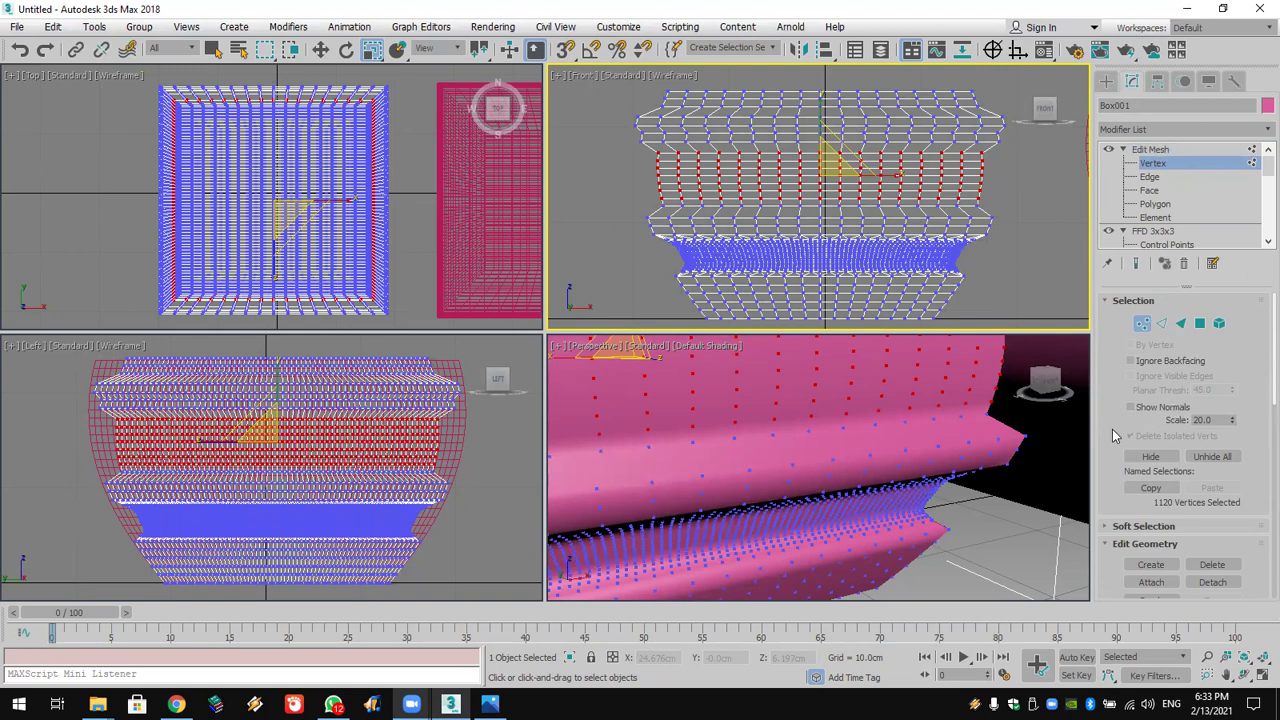
Step: Apply an FFD 3x3x3 modifier to the selected vertex band and scale the whole box down slightly
scroll(1110, 388, "down", 1)
left_click_drag(1110, 388, 1110, 345)
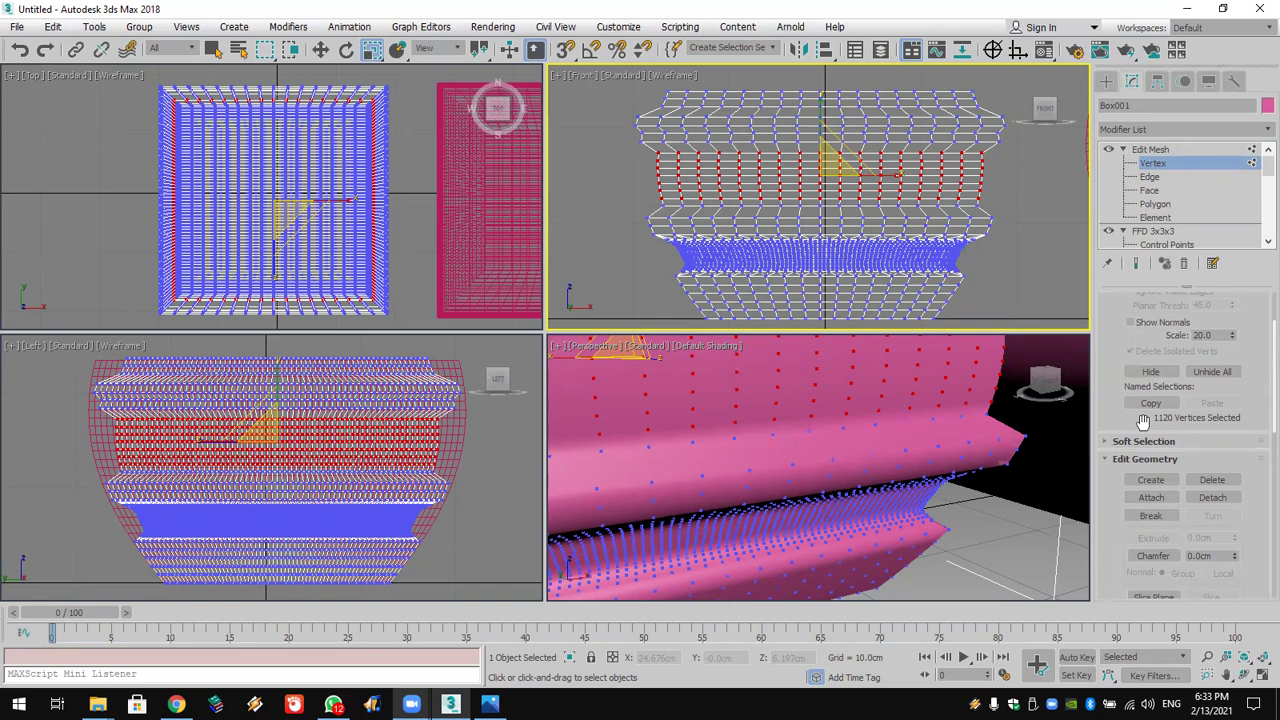
left_click(1160, 130)
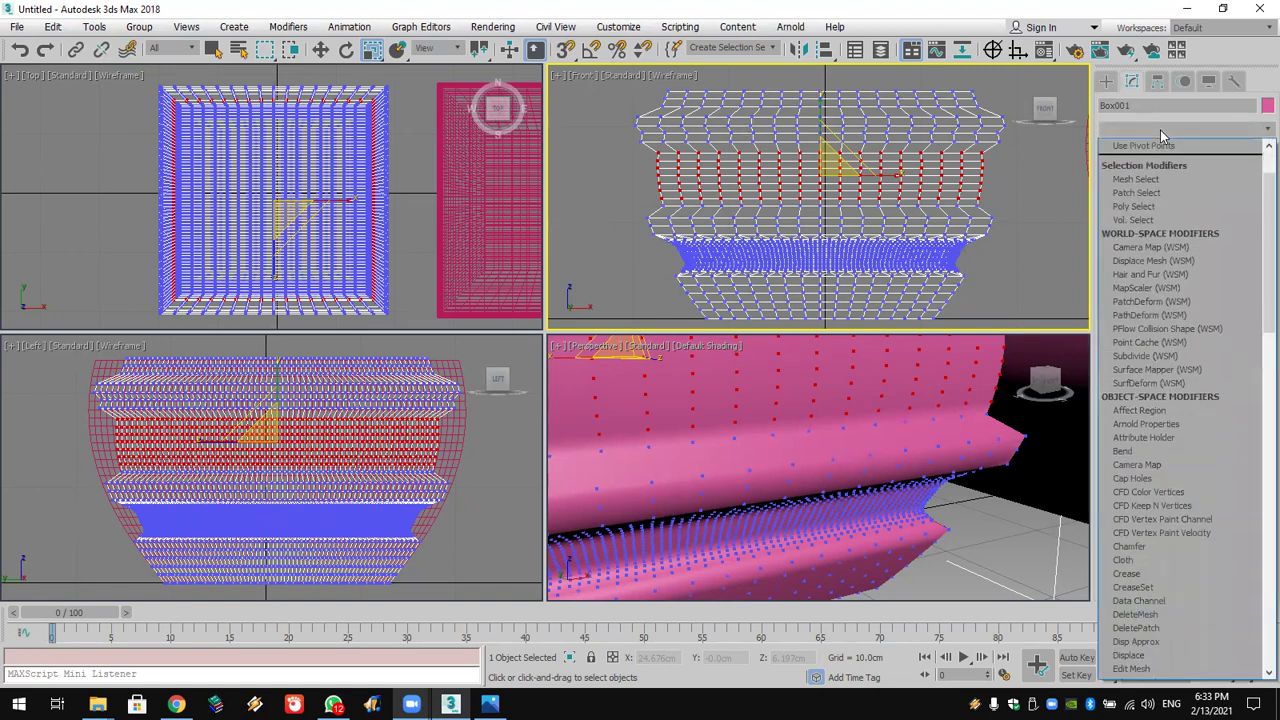
key("f")
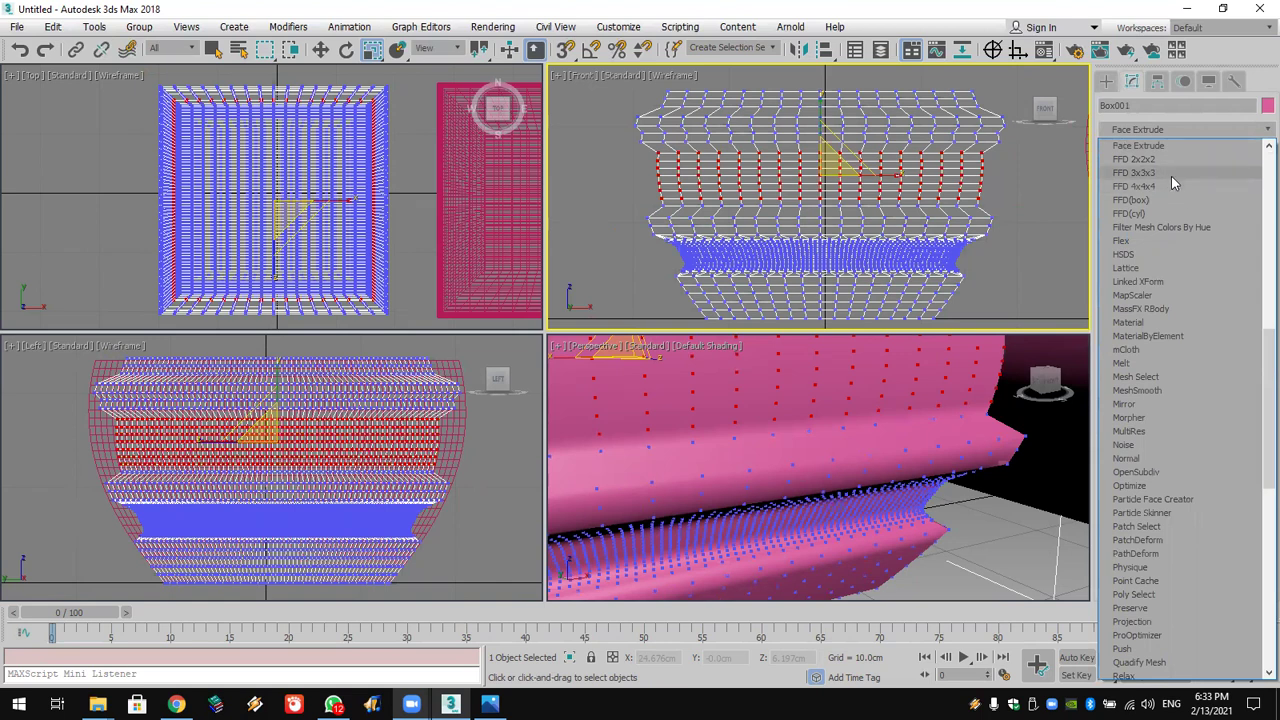
left_click(1173, 176)
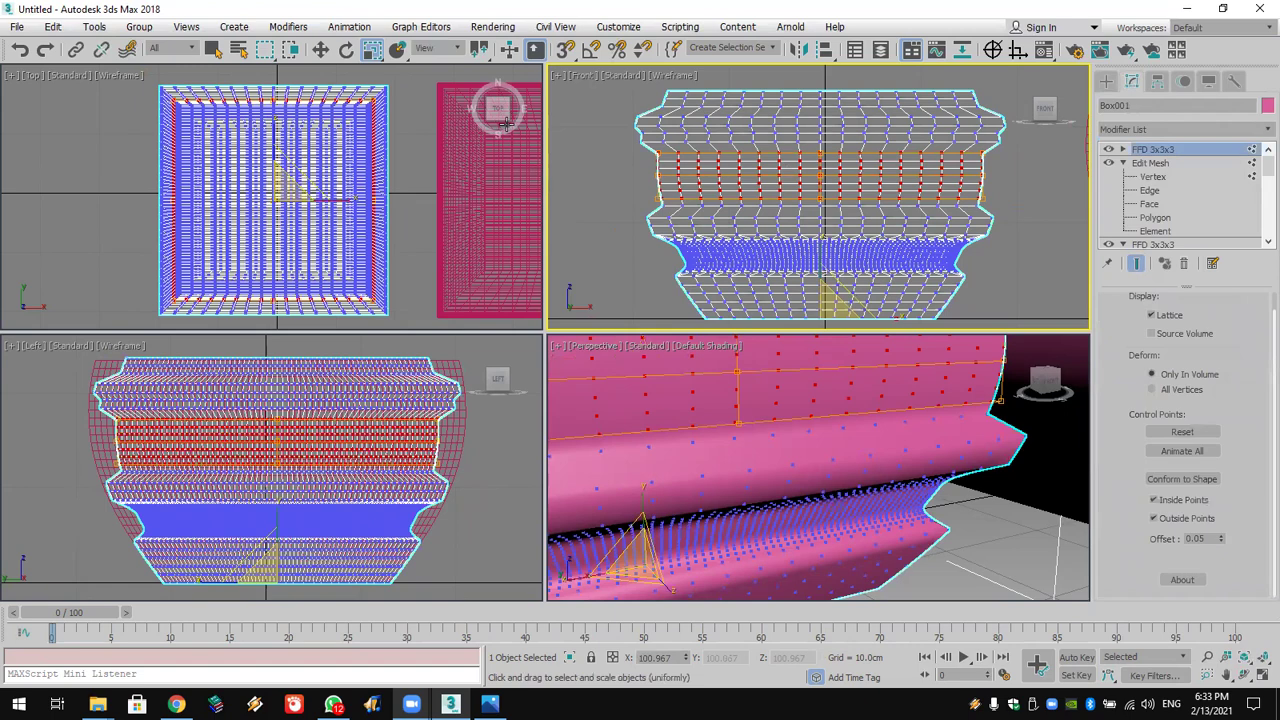
mouse_move(824, 183)
left_mouse_down()
mouse_move(820, 158)
mouse_move(840, 196)
left_mouse_up()
Step: Scale the new FFD's middle row of control points inward to make the upper band concave
left_click(1123, 149)
left_click(1166, 163)
left_click_drag(1002, 198, 638, 205)
left_click_drag(830, 191, 835, 228)
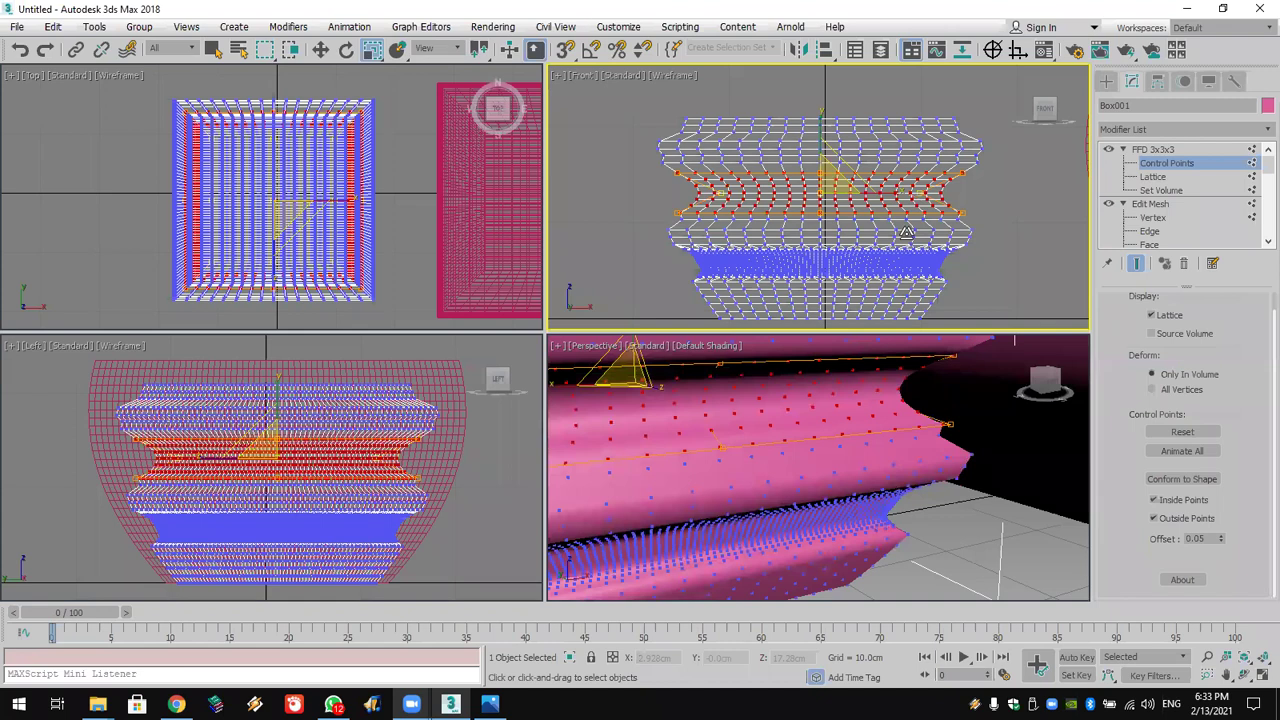
right_click(1012, 485)
key("x")
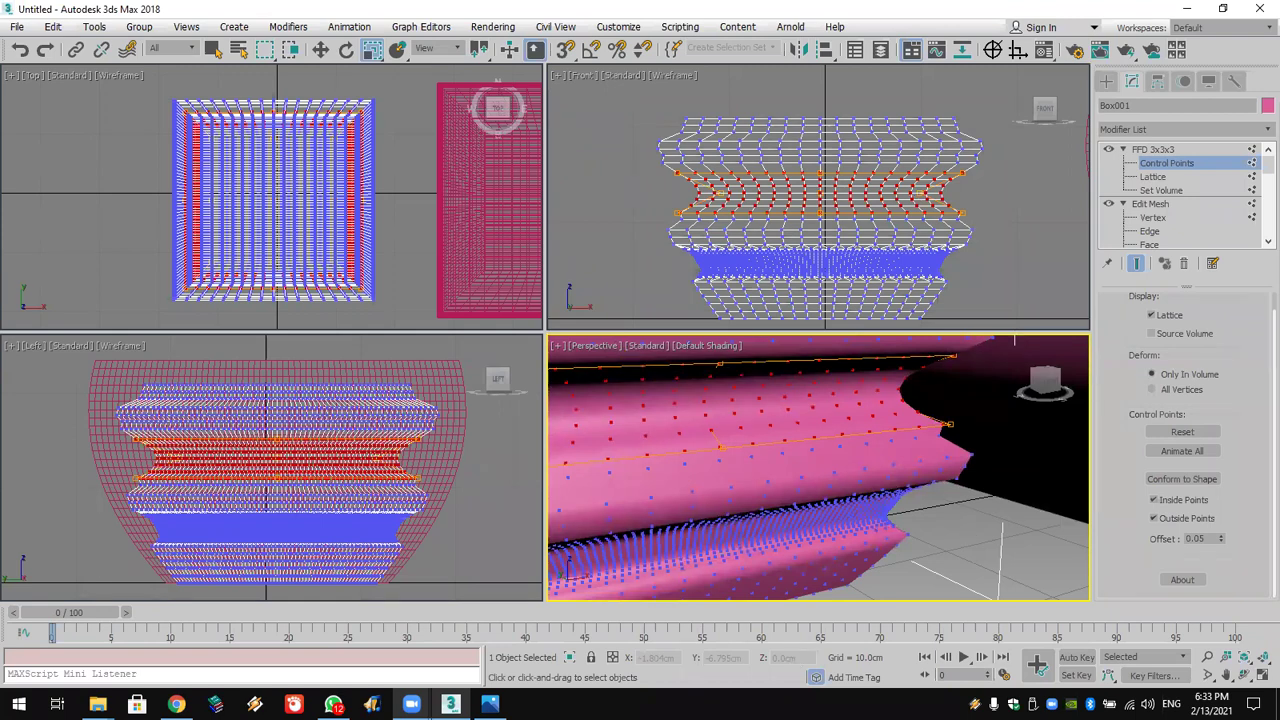
Step: Switch to the desktop and open the MAX Plc picture folder inside the MAX folder
key("super+d")
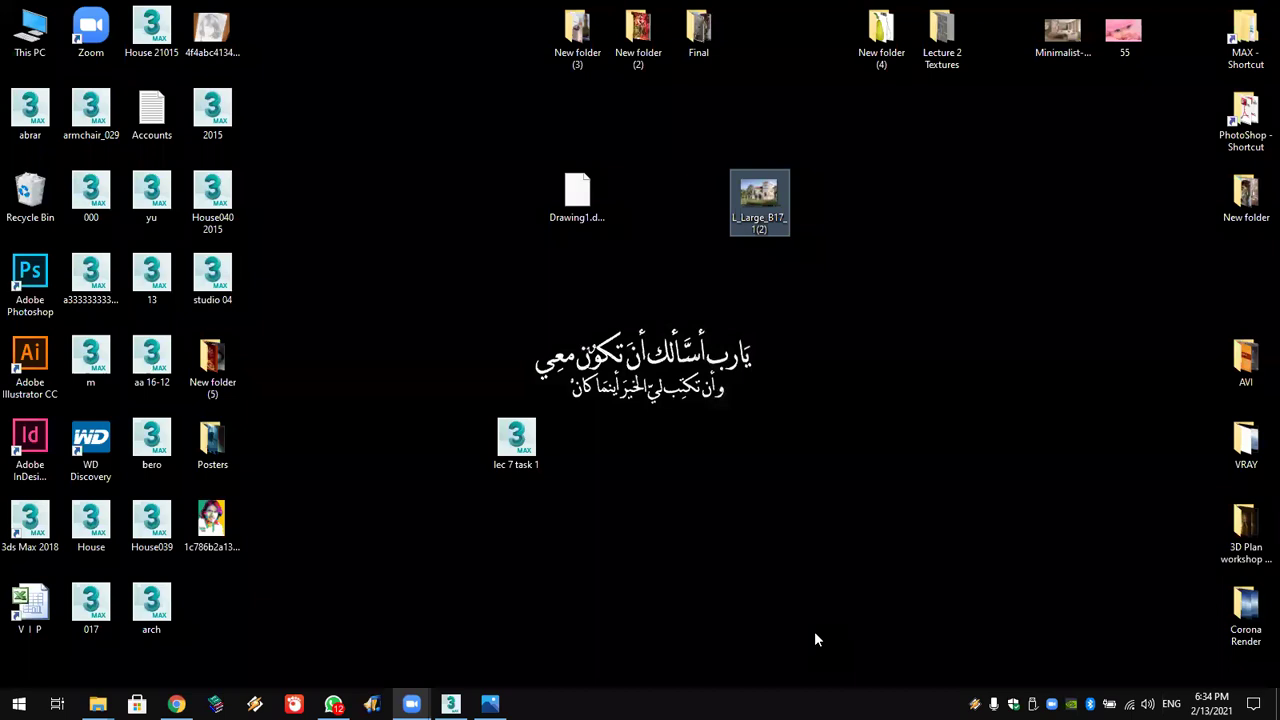
double_click(1233, 42)
left_click(231, 343)
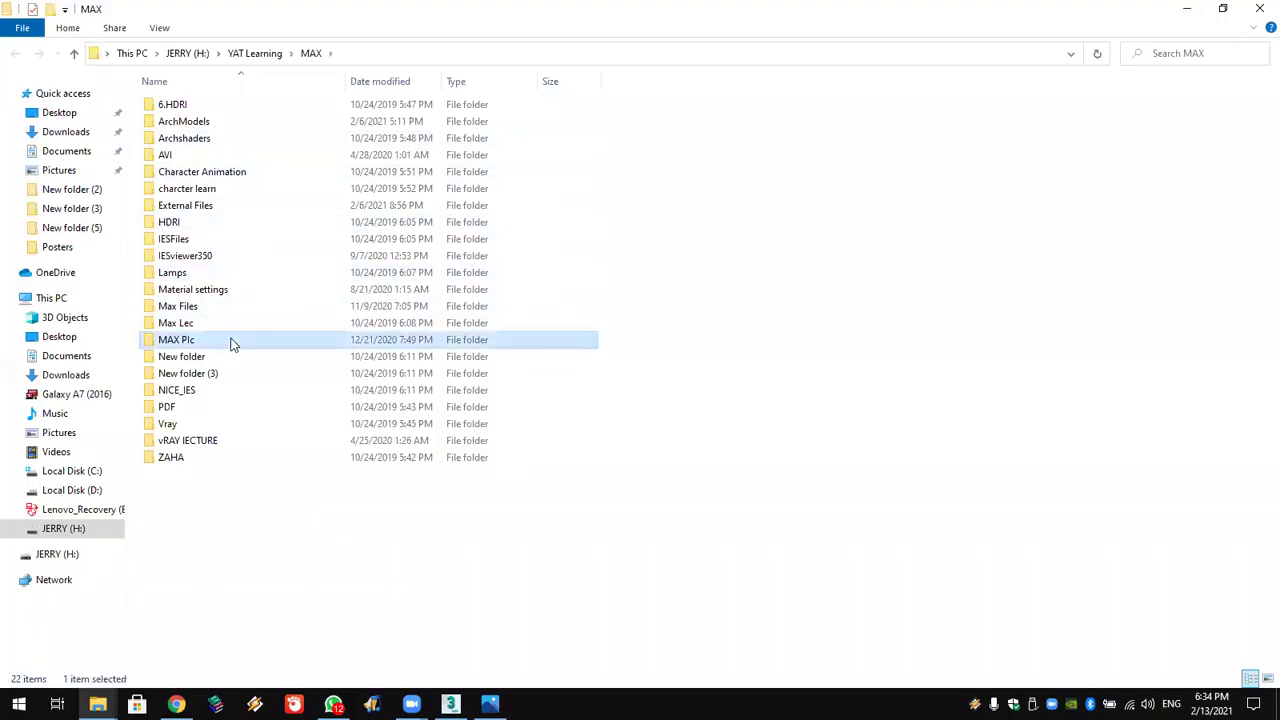
double_click(231, 343)
Step: Look through the image thumbnails in the MAX Plc folder for an interior design reference picture
scroll(408, 360, "down", 10)
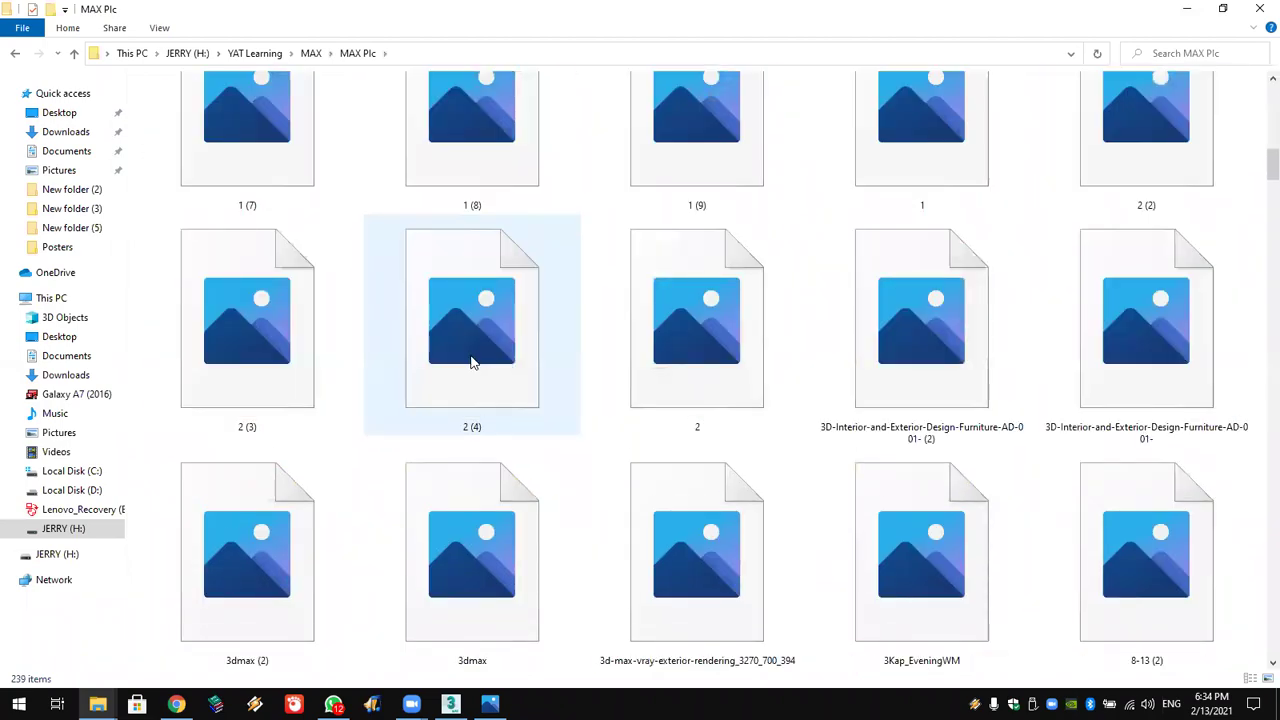
scroll(473, 362, "down", 15)
scroll(472, 362, "down", 10)
scroll(470, 362, "down", 15)
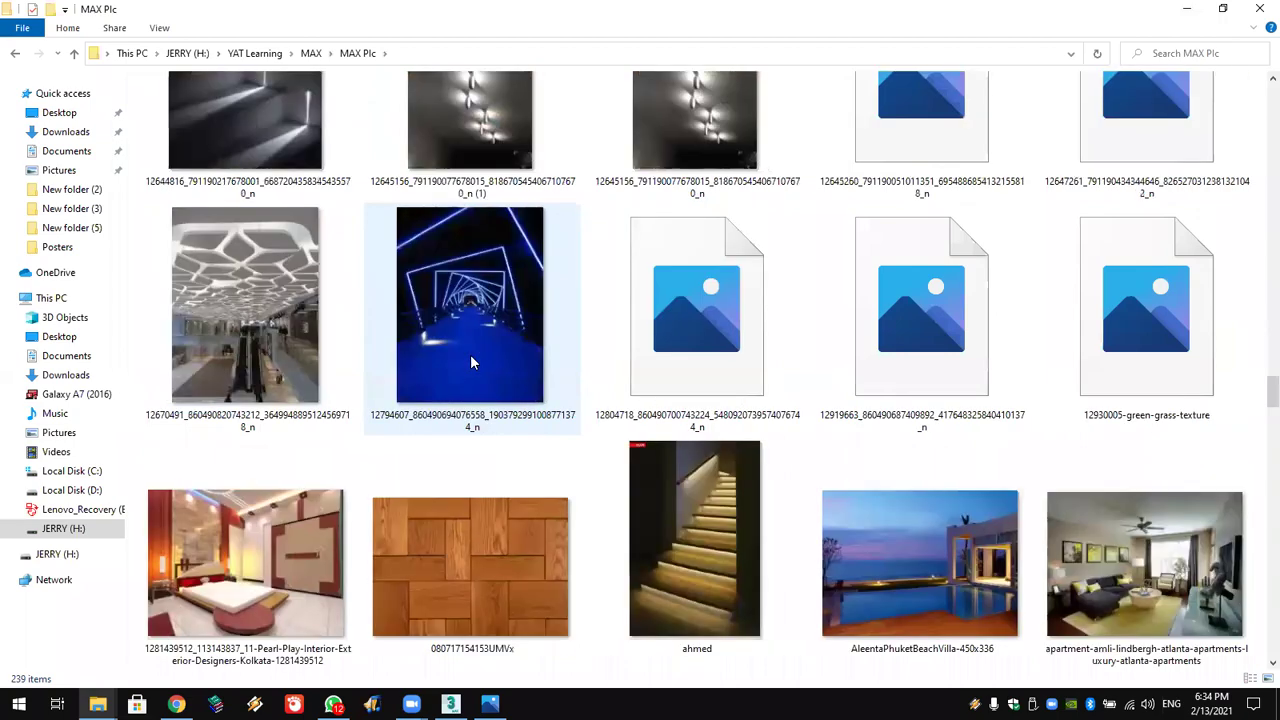
scroll(470, 362, "down", 15)
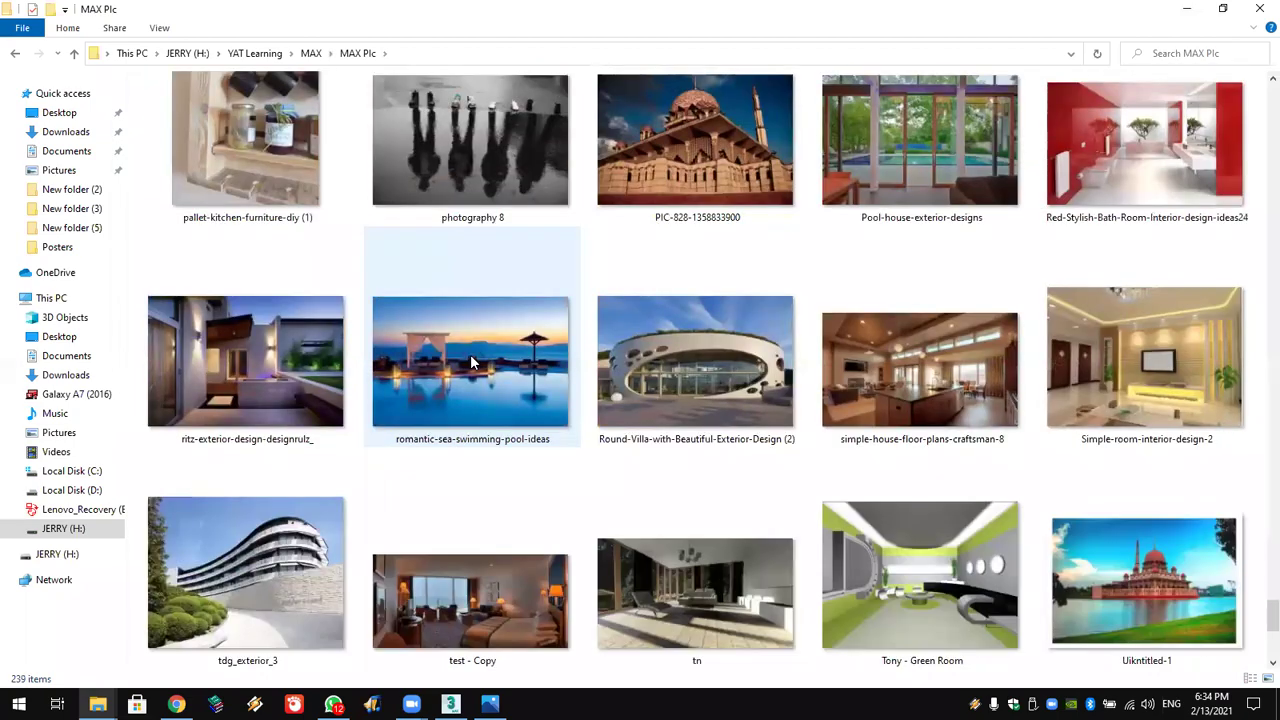
scroll(470, 362, "down", 4)
scroll(470, 362, "up", 6)
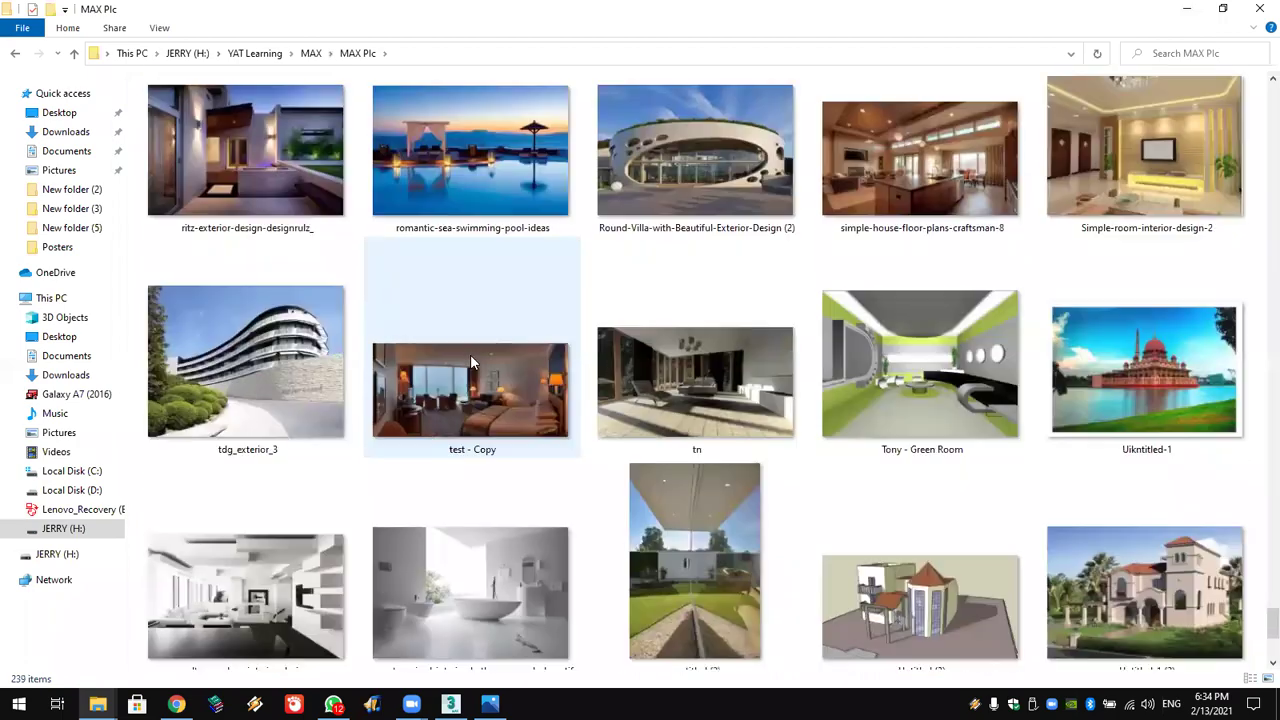
scroll(473, 362, "up", 7)
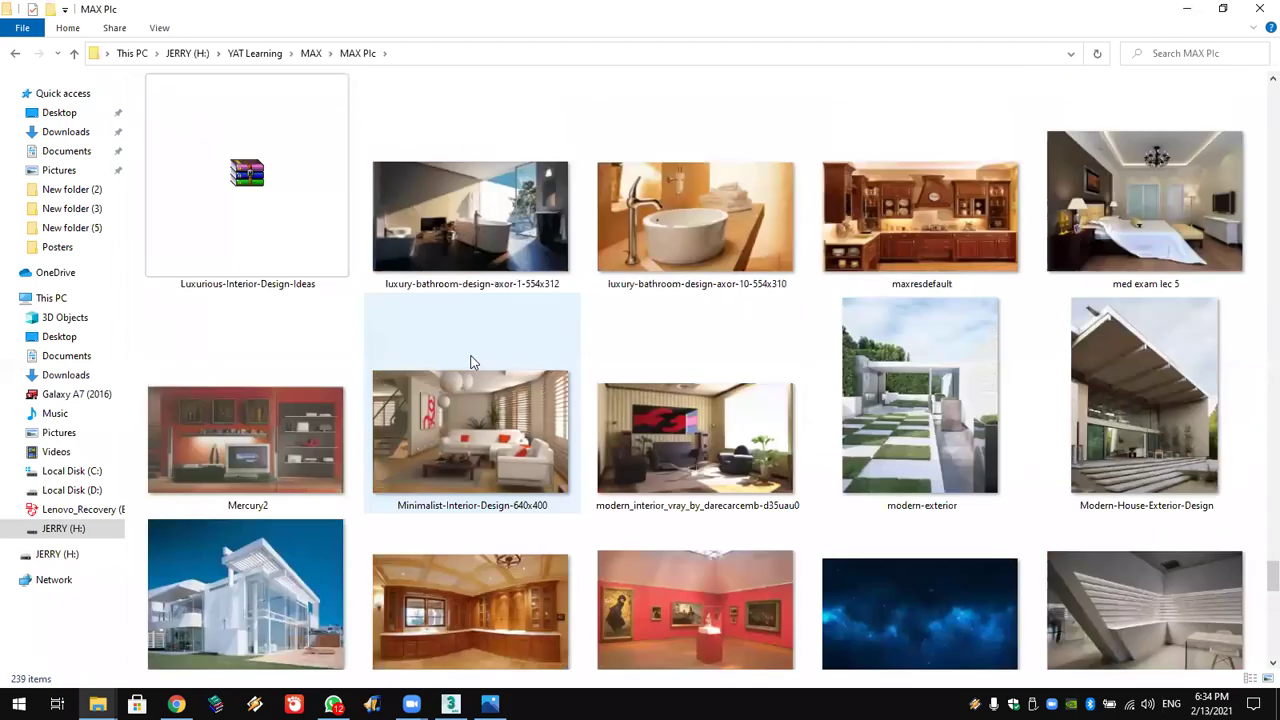
scroll(473, 362, "up", 7)
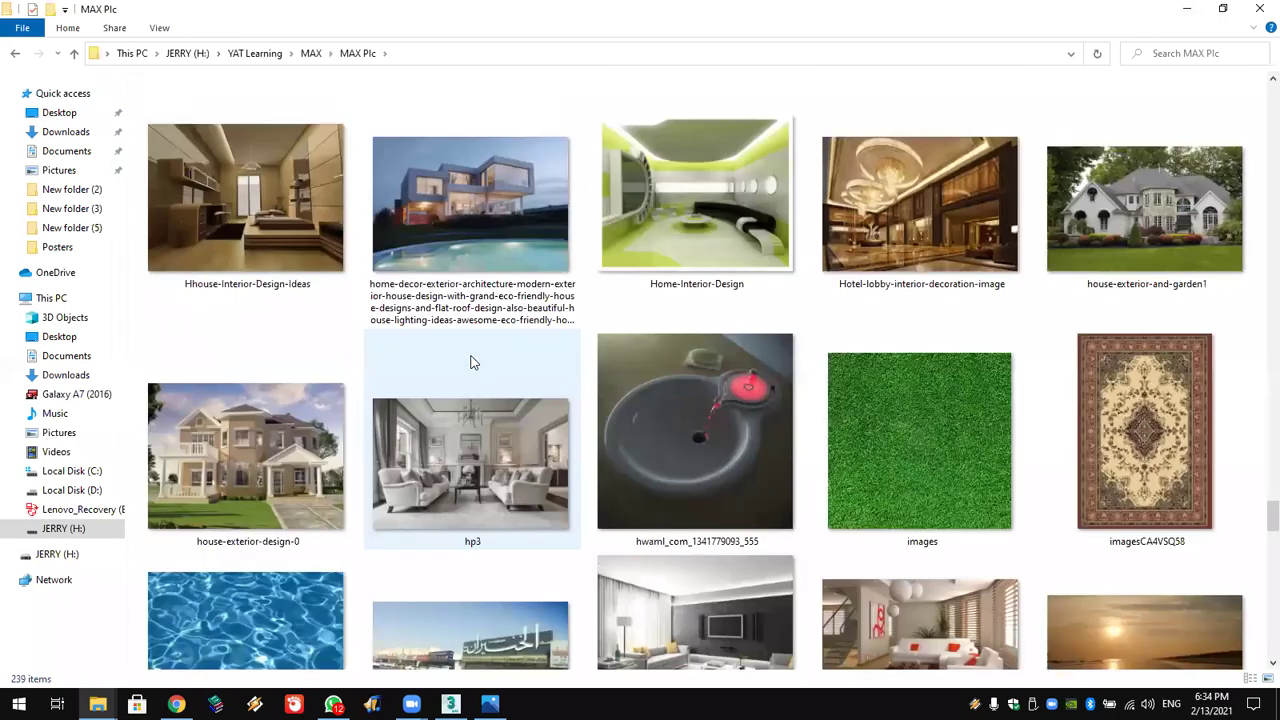
Step: Copy the Home-Interior-Design picture to the desktop and open the copy for viewing
left_click(630, 210)
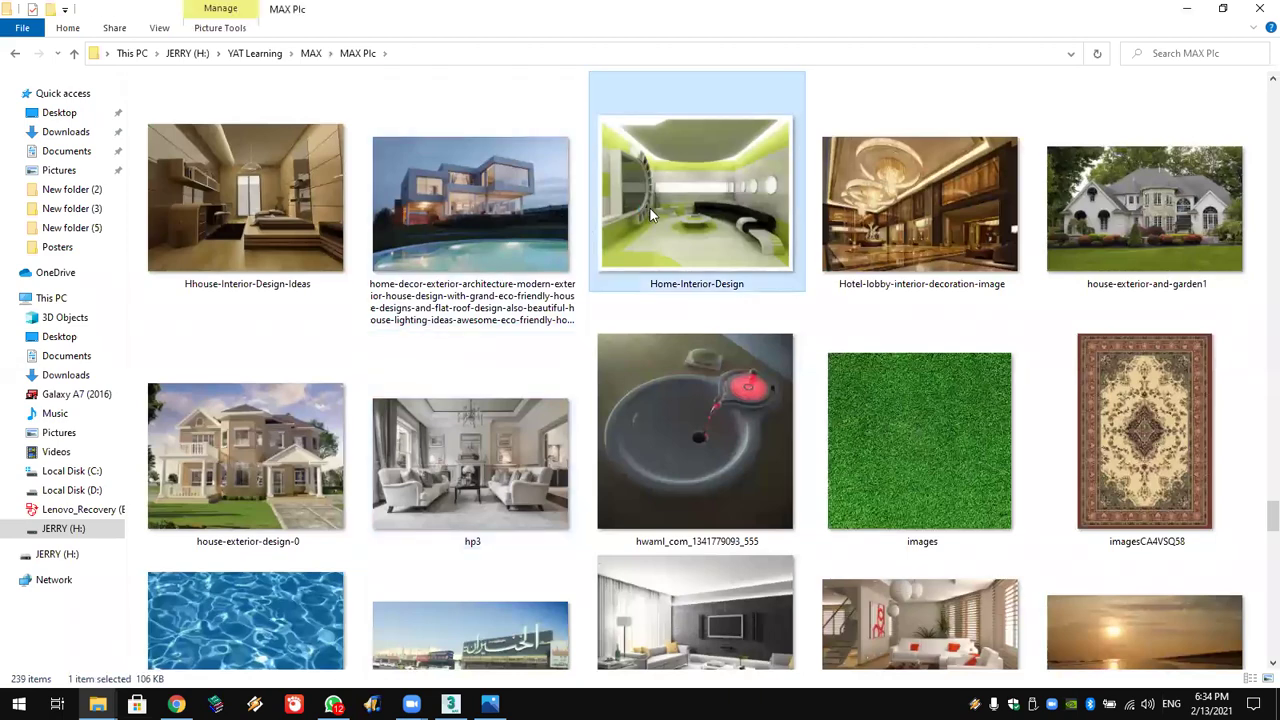
right_click(645, 205)
left_click(741, 594)
key("super+d")
right_click(724, 425)
left_click(803, 493)
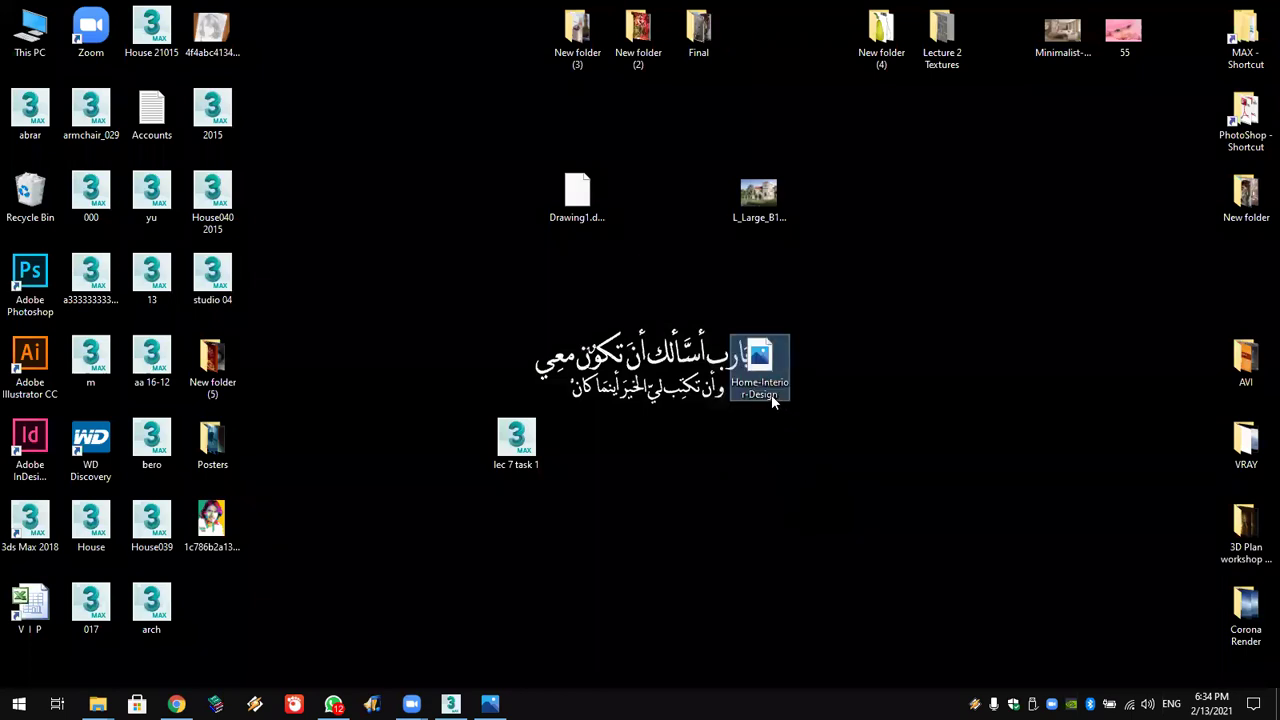
double_click(768, 373)
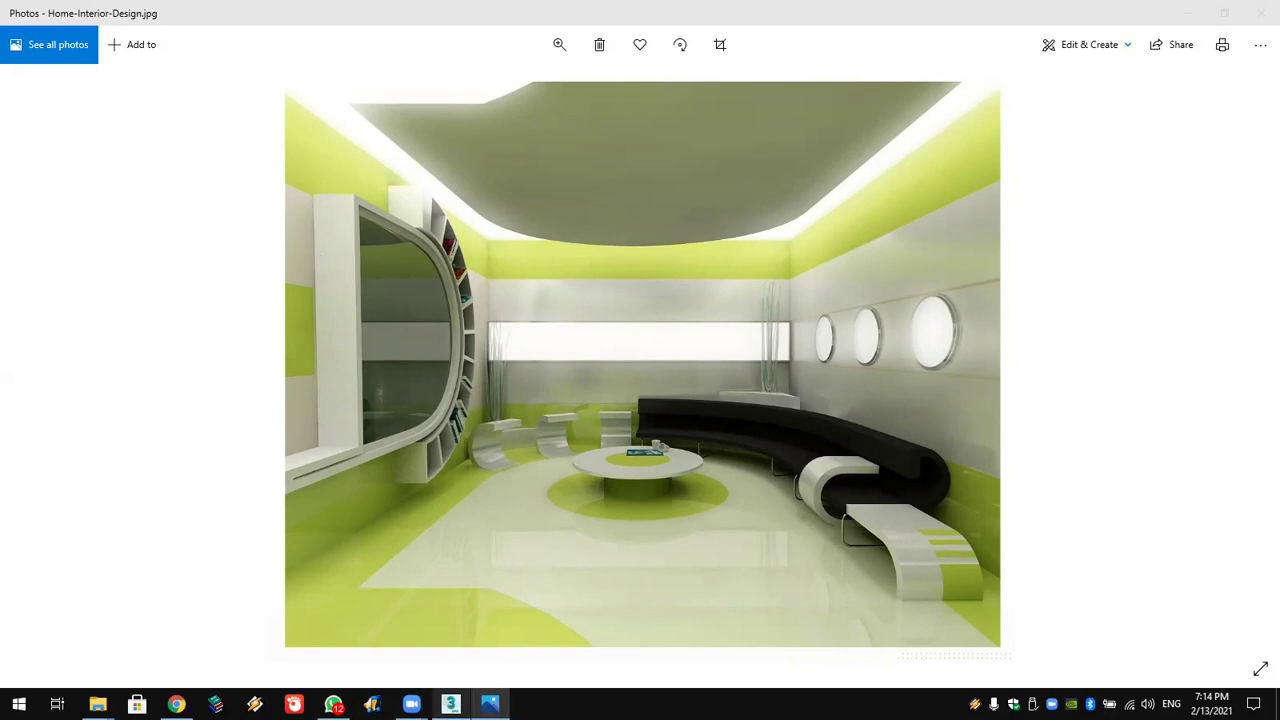
Step: Return to 3ds Max, check the Grid Points and Vertex snap settings, and set snapping to 2D for the Top view
left_click(450, 704)
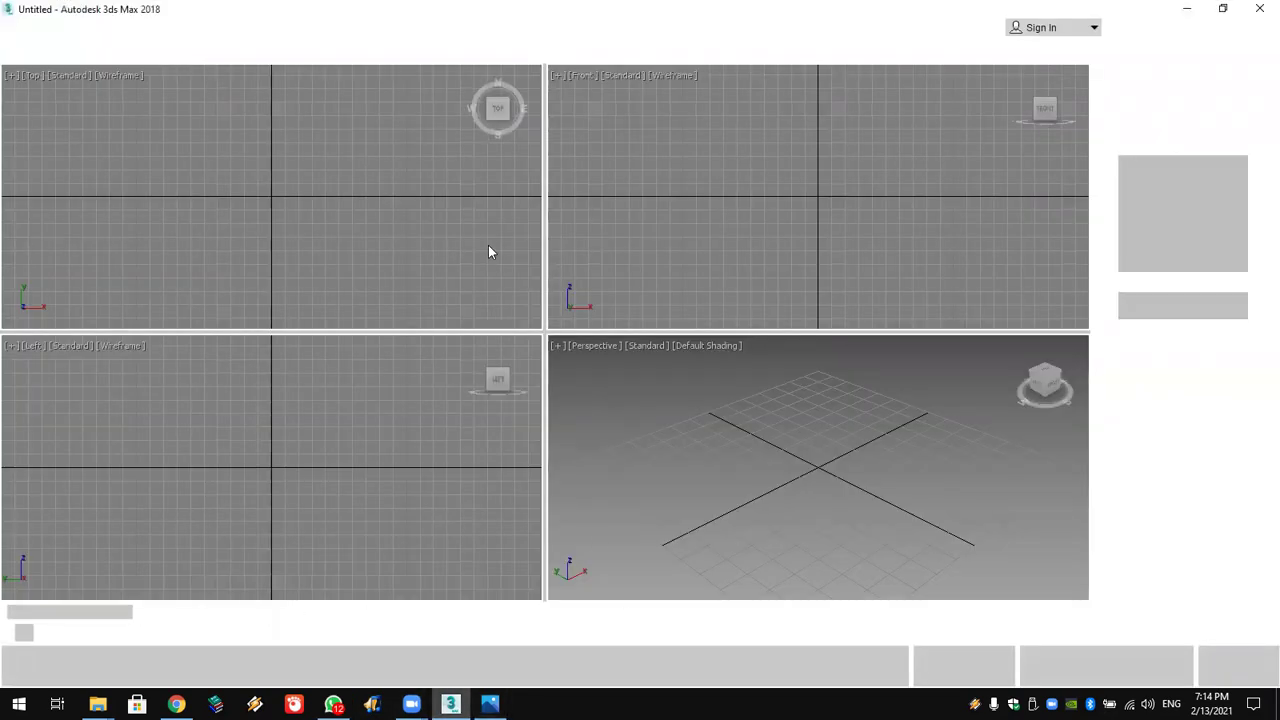
left_click(217, 189)
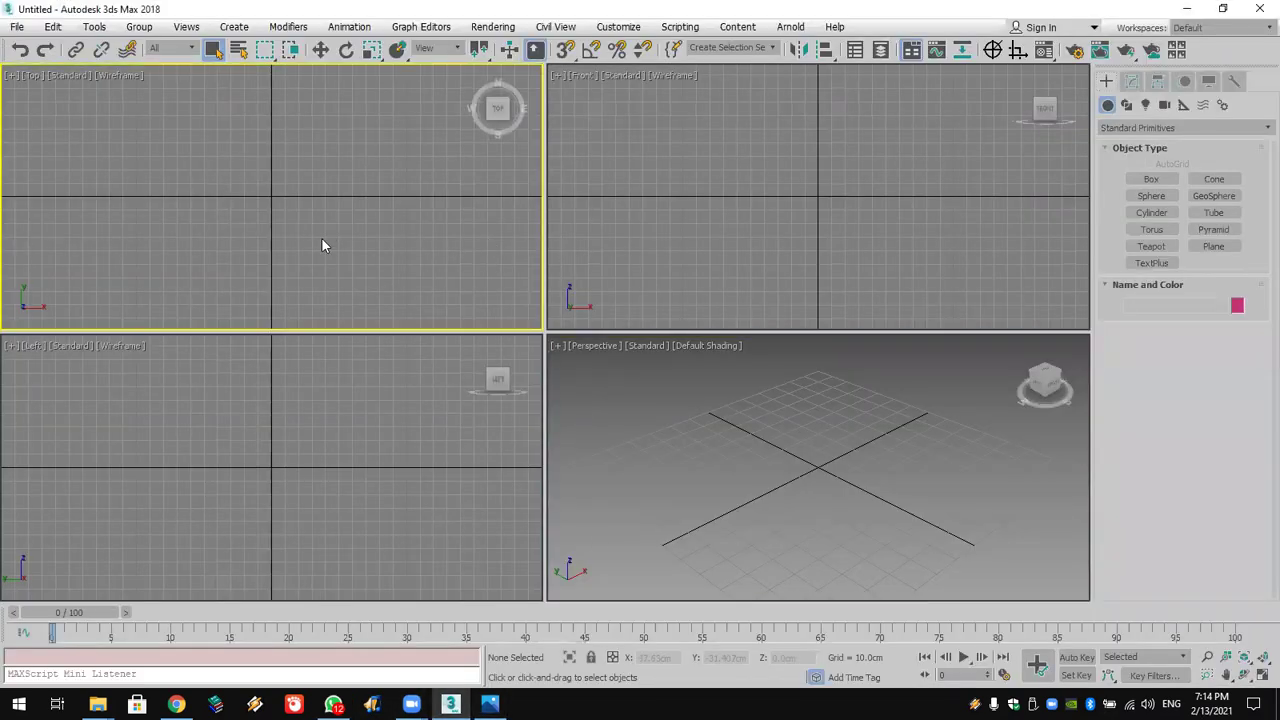
middle_click_drag(317, 245, 314, 270)
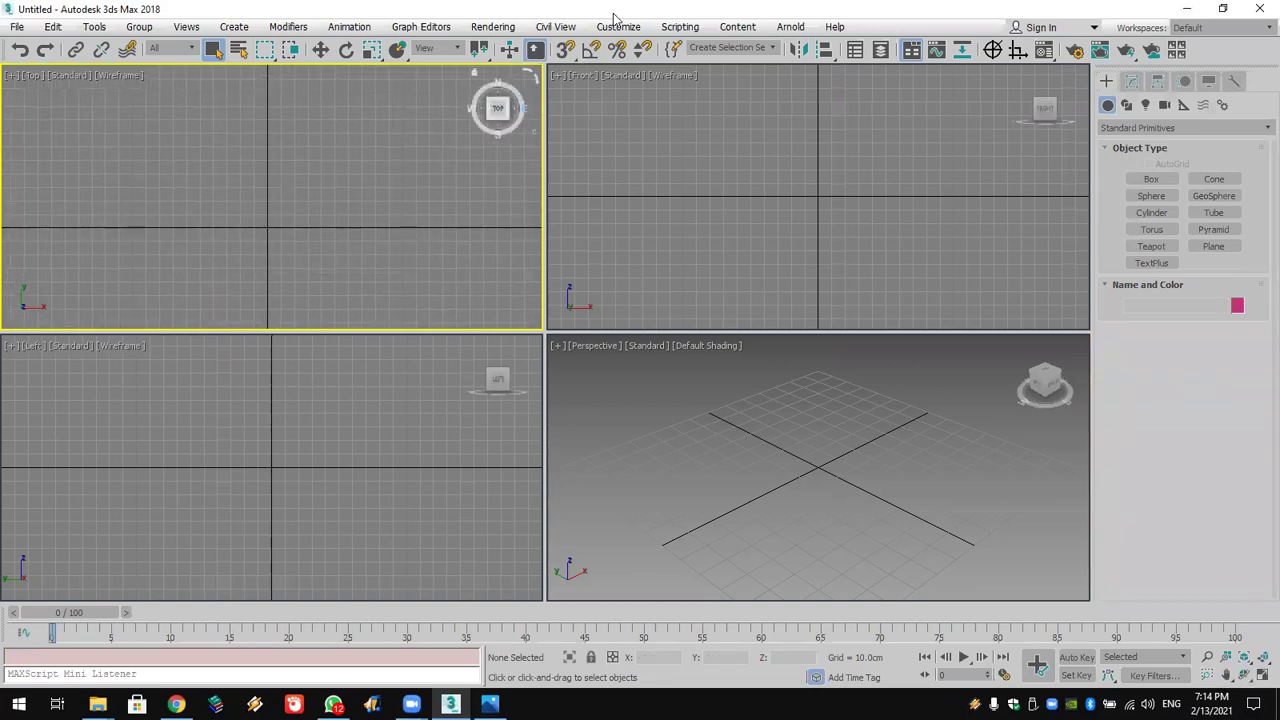
right_click(566, 55)
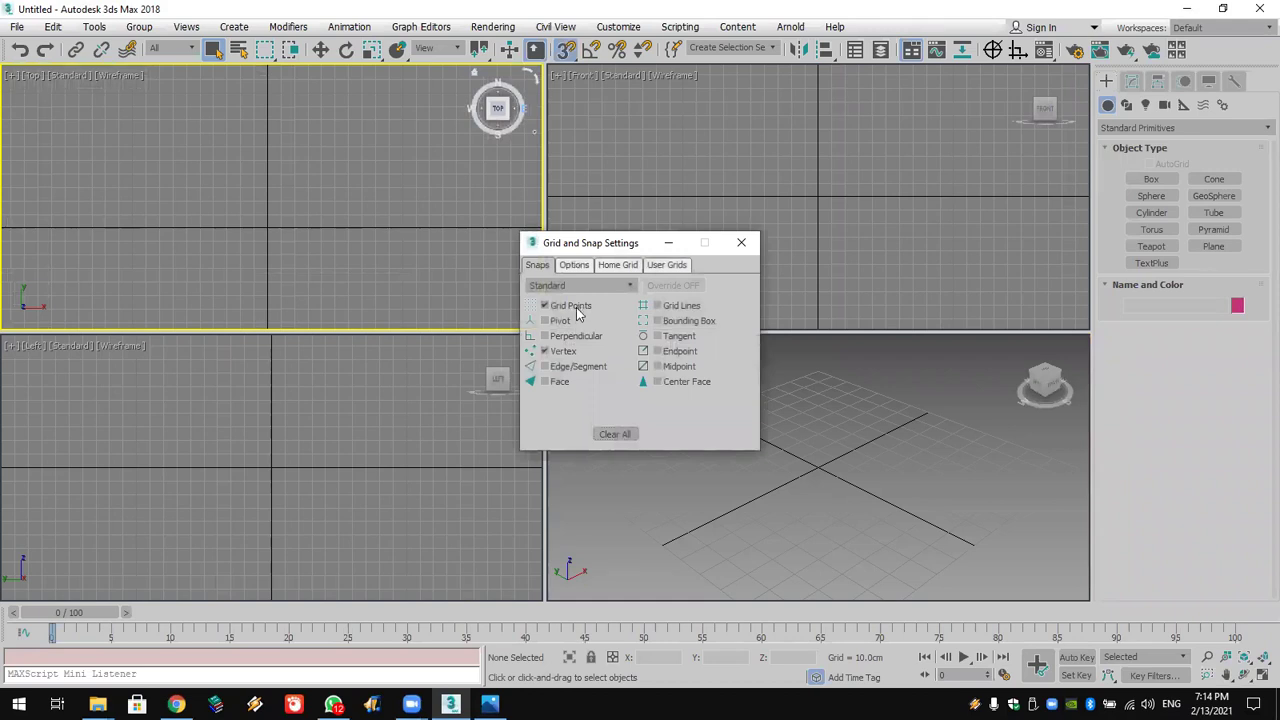
left_click(741, 242)
left_click_drag(566, 55, 566, 78)
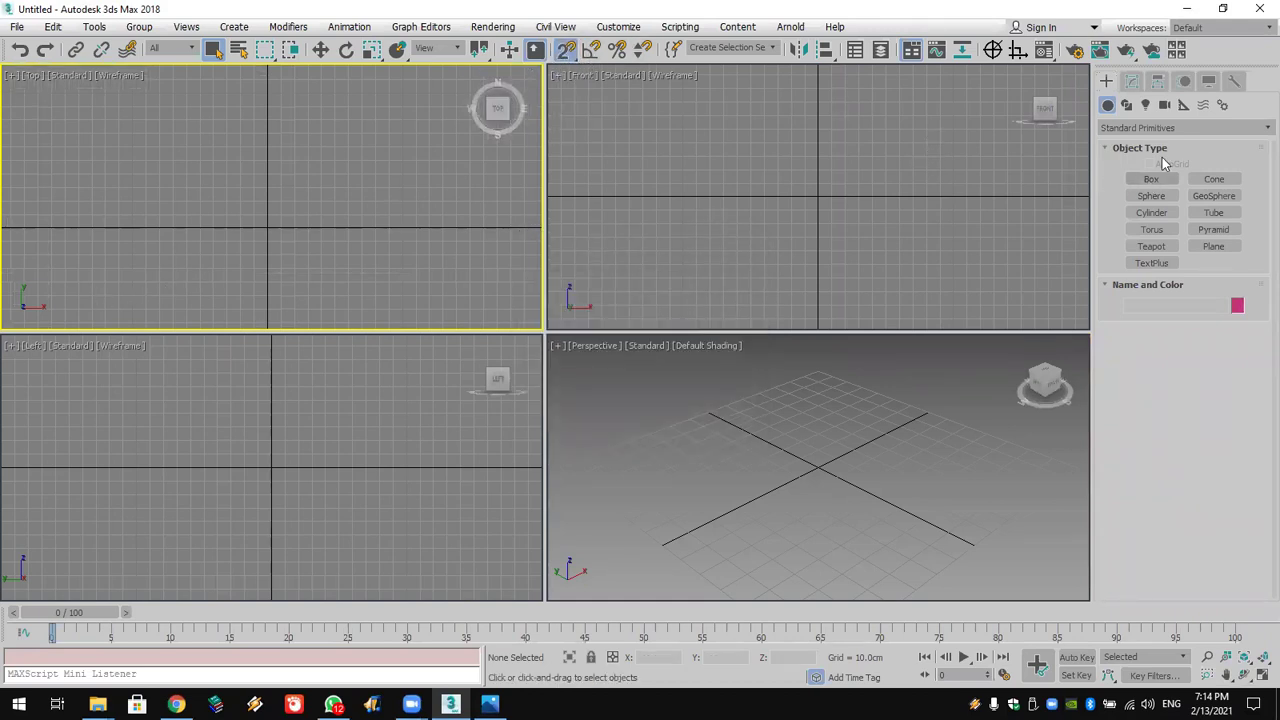
Step: Draw a grid-snapped, three-sided open line in the Top view, about 120 cm wide and 150 cm deep, with its open side facing down
left_click(1127, 105)
left_click(1151, 192)
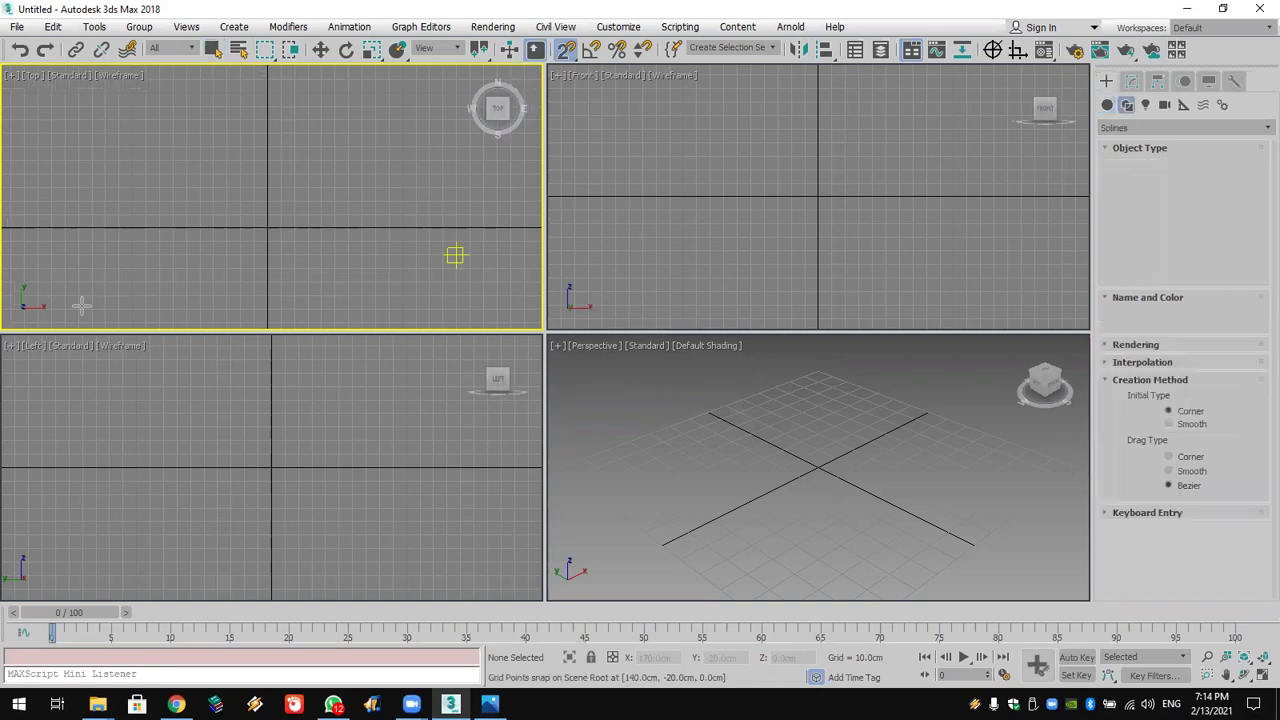
left_click(146, 295)
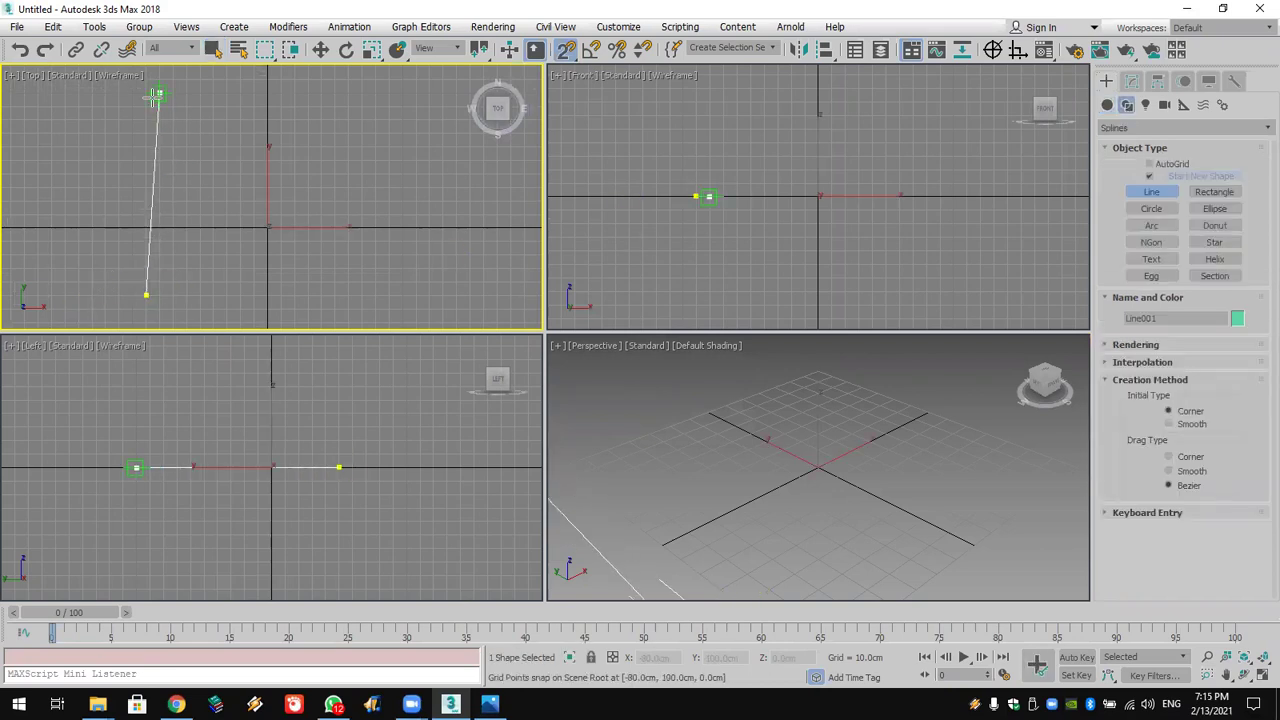
left_click(146, 93)
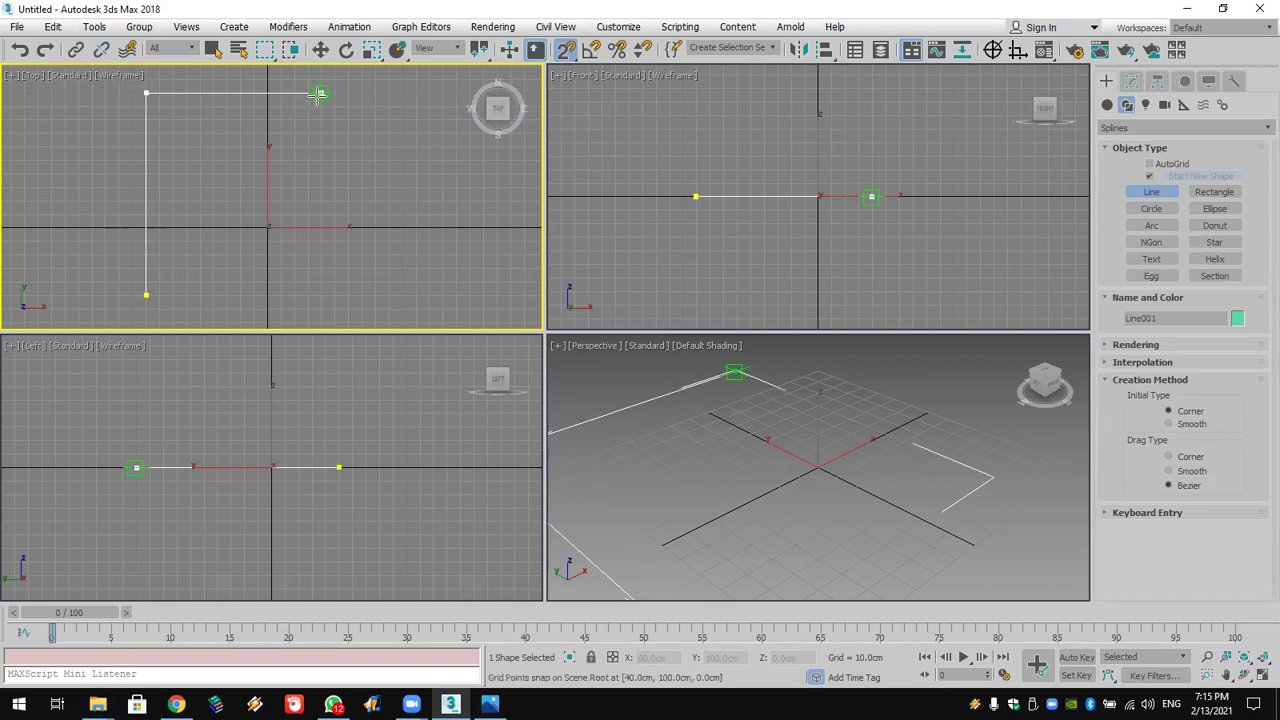
left_click(307, 93)
left_click(307, 295)
right_click(307, 295)
right_click(738, 218)
middle_click_drag(357, 256, 381, 264)
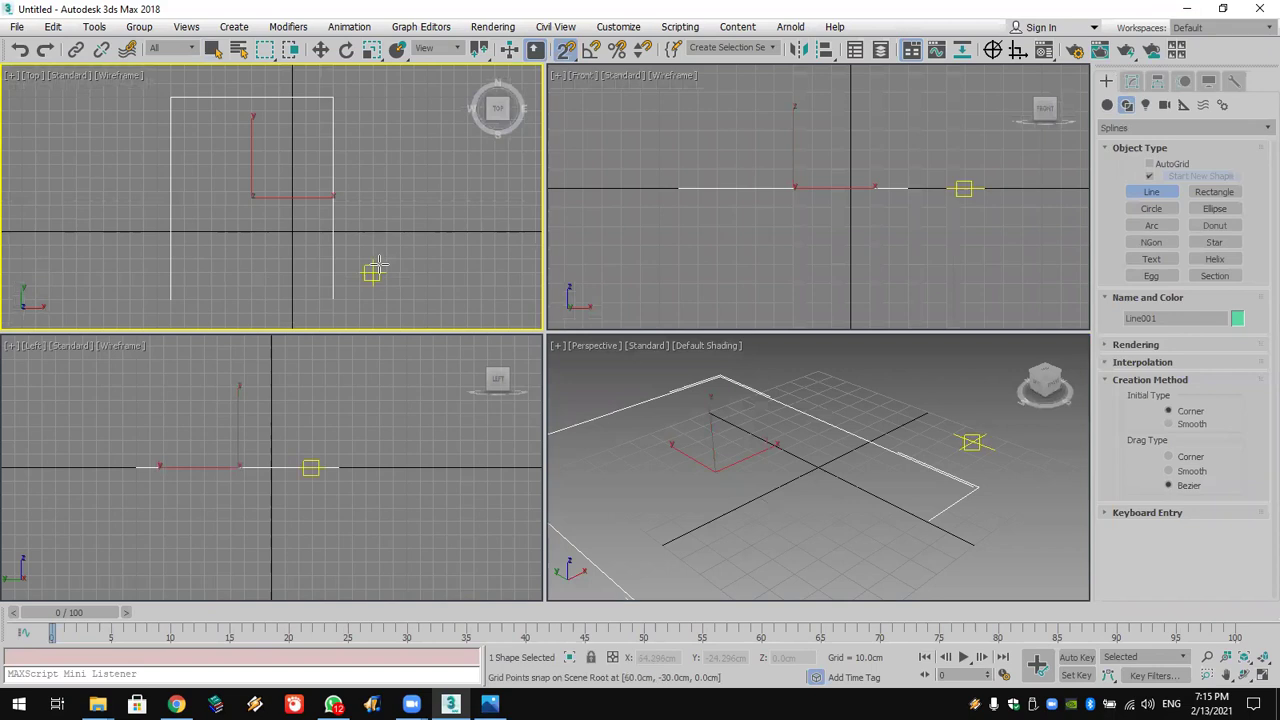
Step: Outline the U-shaped line outward by about 4 cm at Spline level to give the walls thickness
left_click(1131, 80)
left_click(1108, 150)
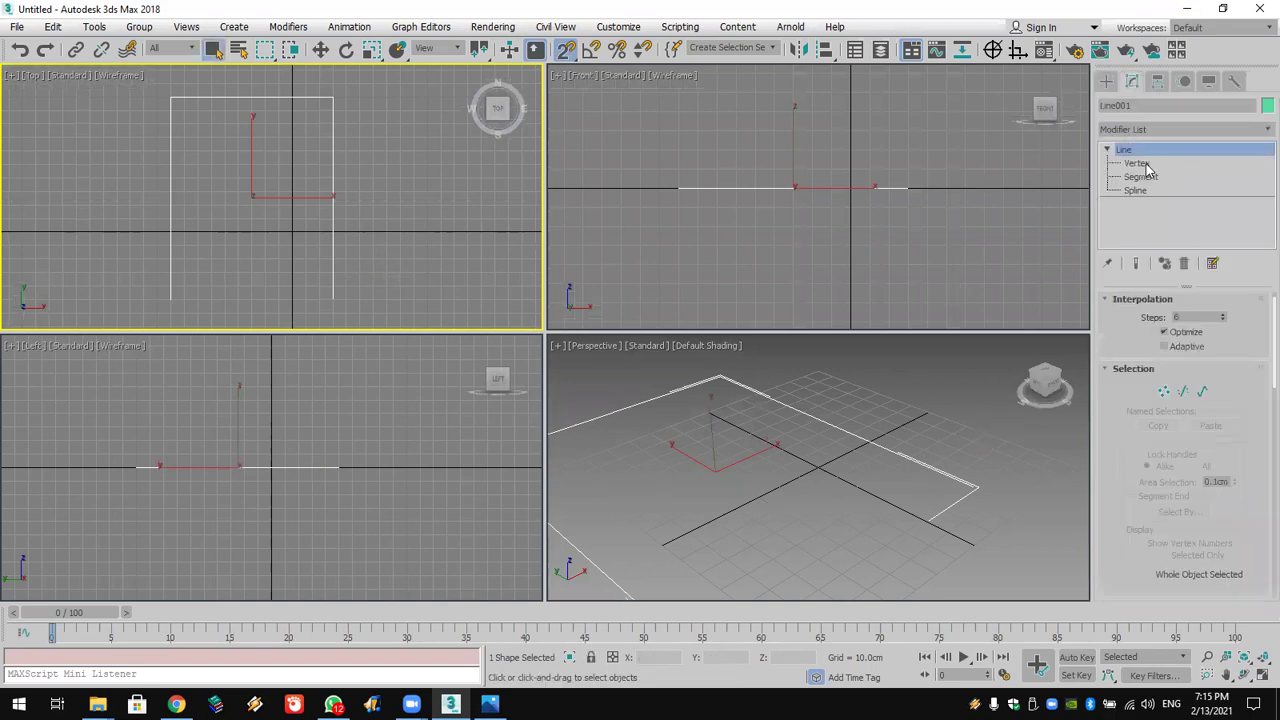
left_click(1150, 190)
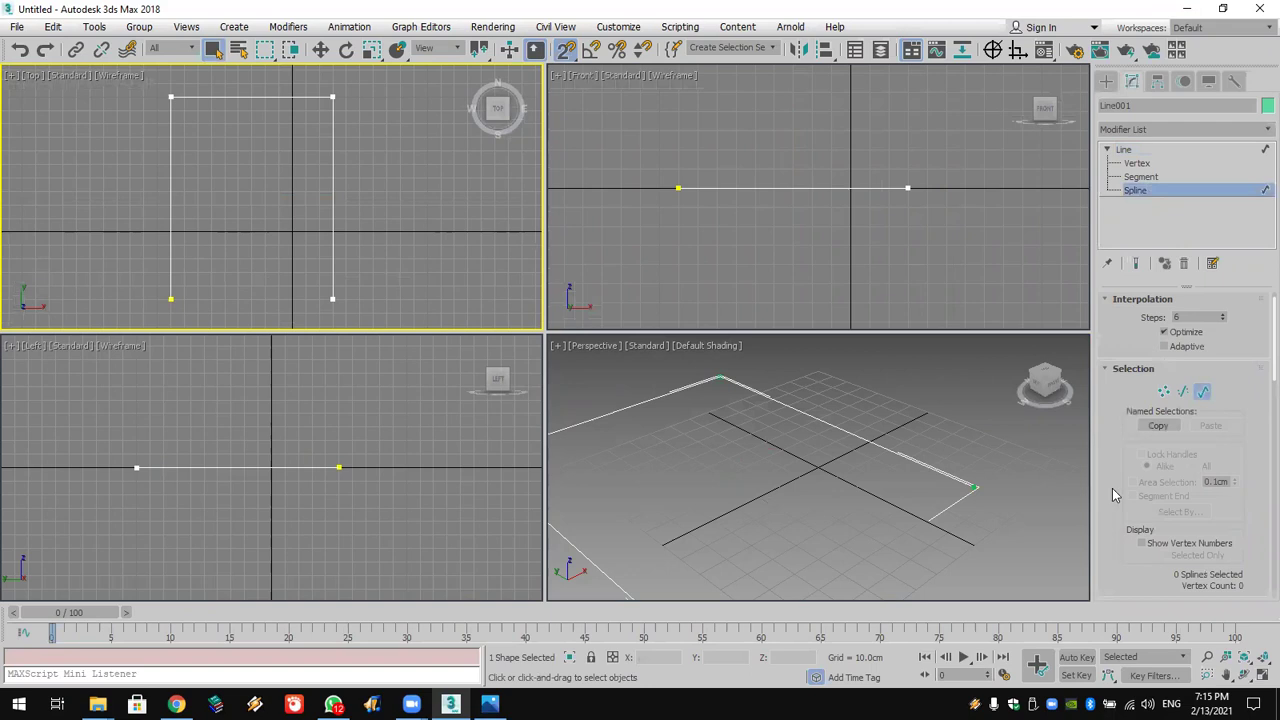
scroll(1116, 495, "down", 10)
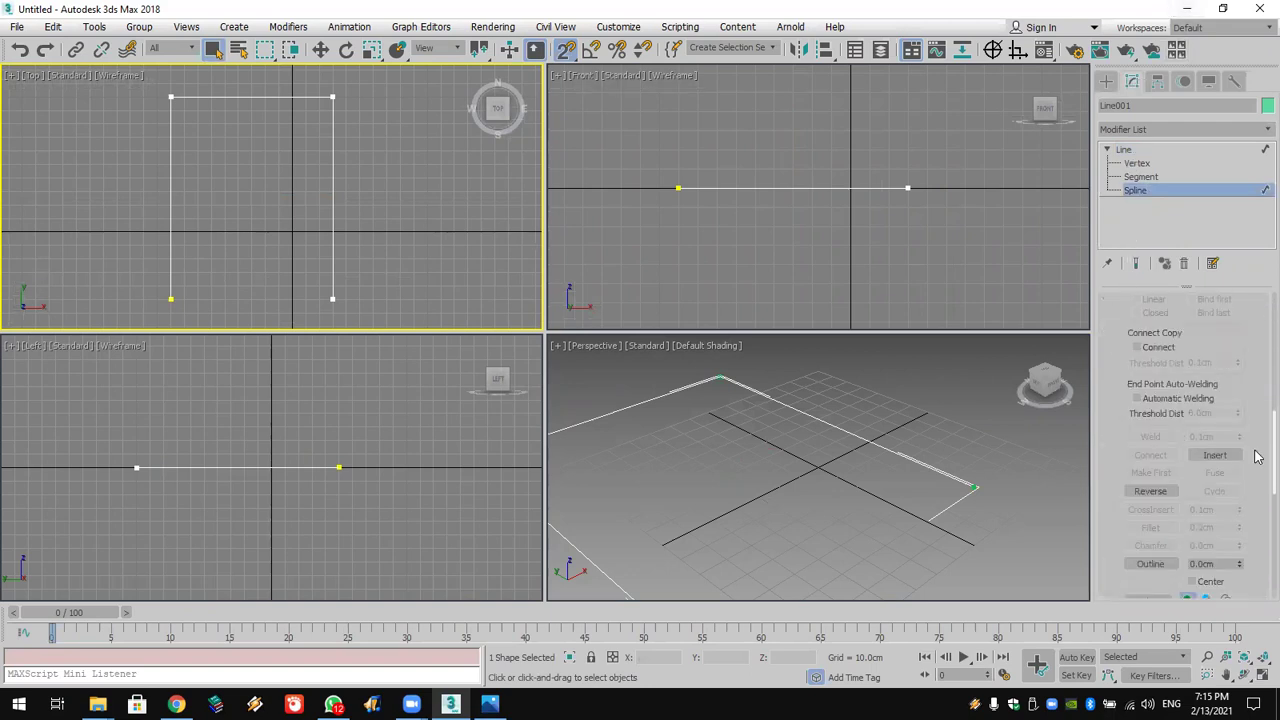
left_click(1150, 564)
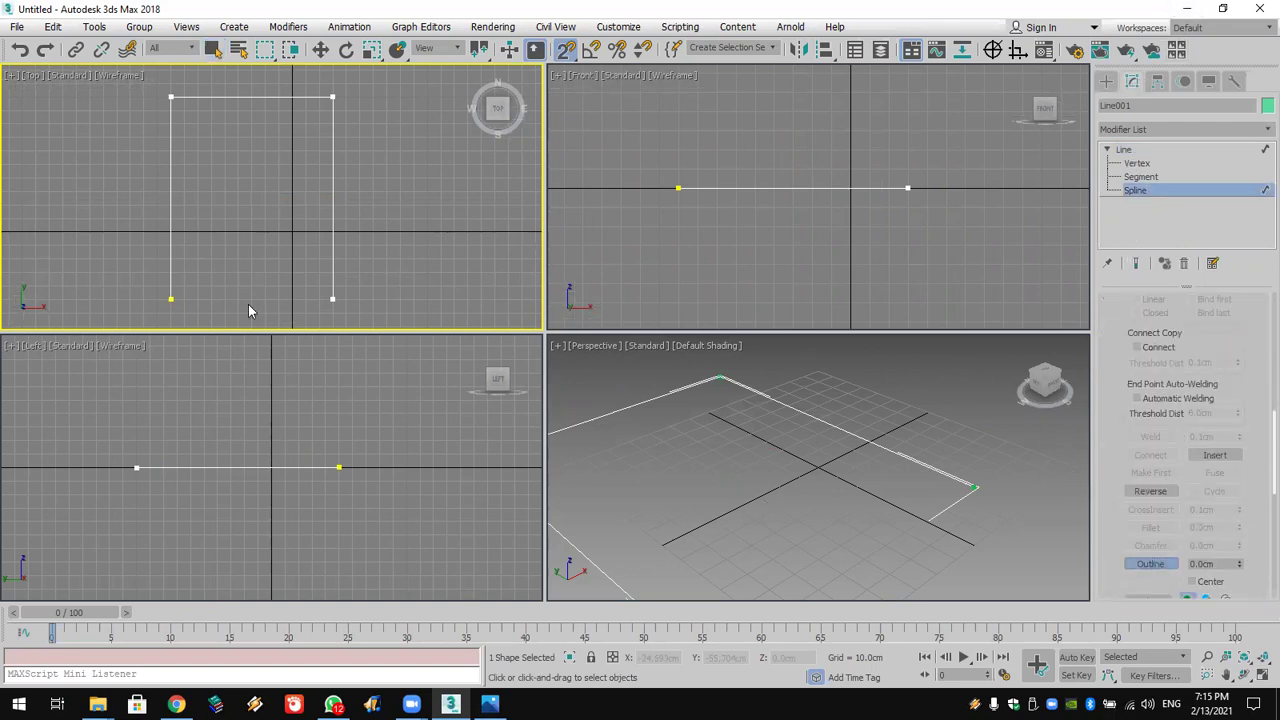
left_click_drag(172, 291, 163, 293)
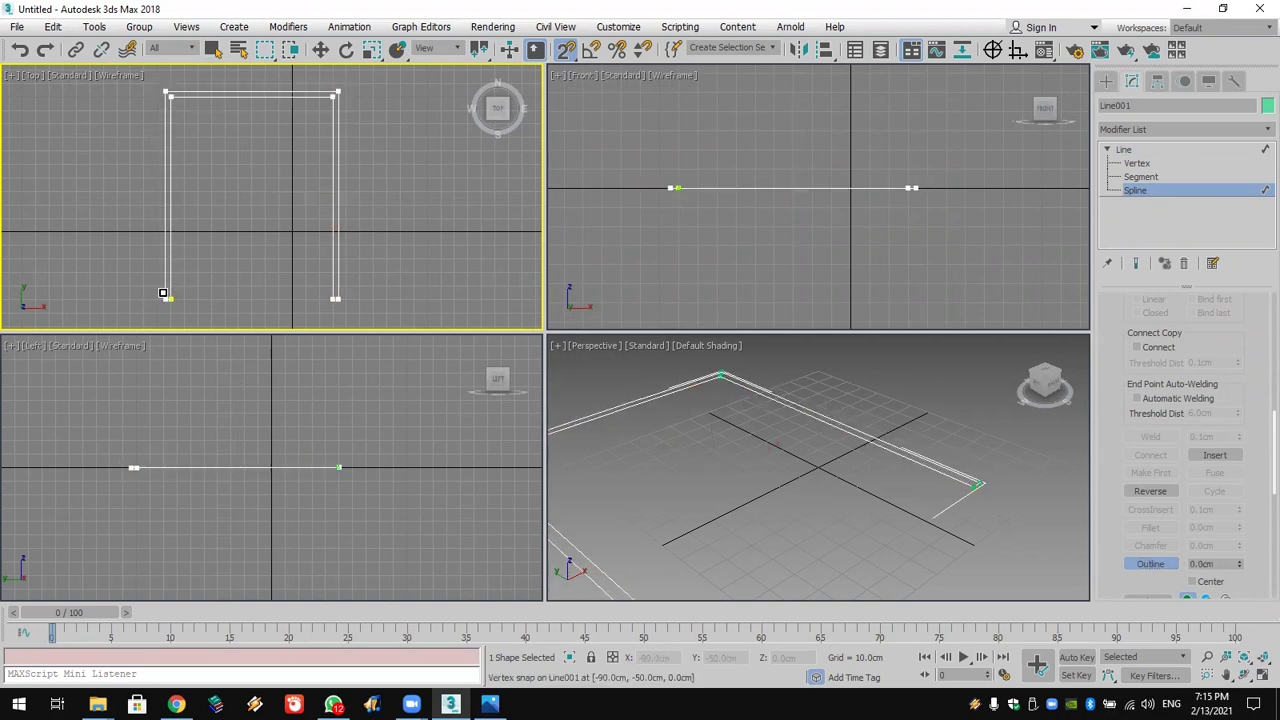
scroll(187, 270, "down", 2)
middle_click_drag(183, 251, 208, 247)
Step: Apply an Extrude modifier to the wall outline with an amount of 16.5 cm
left_click(1197, 136)
scroll(1197, 140, "down", 3)
key("e")
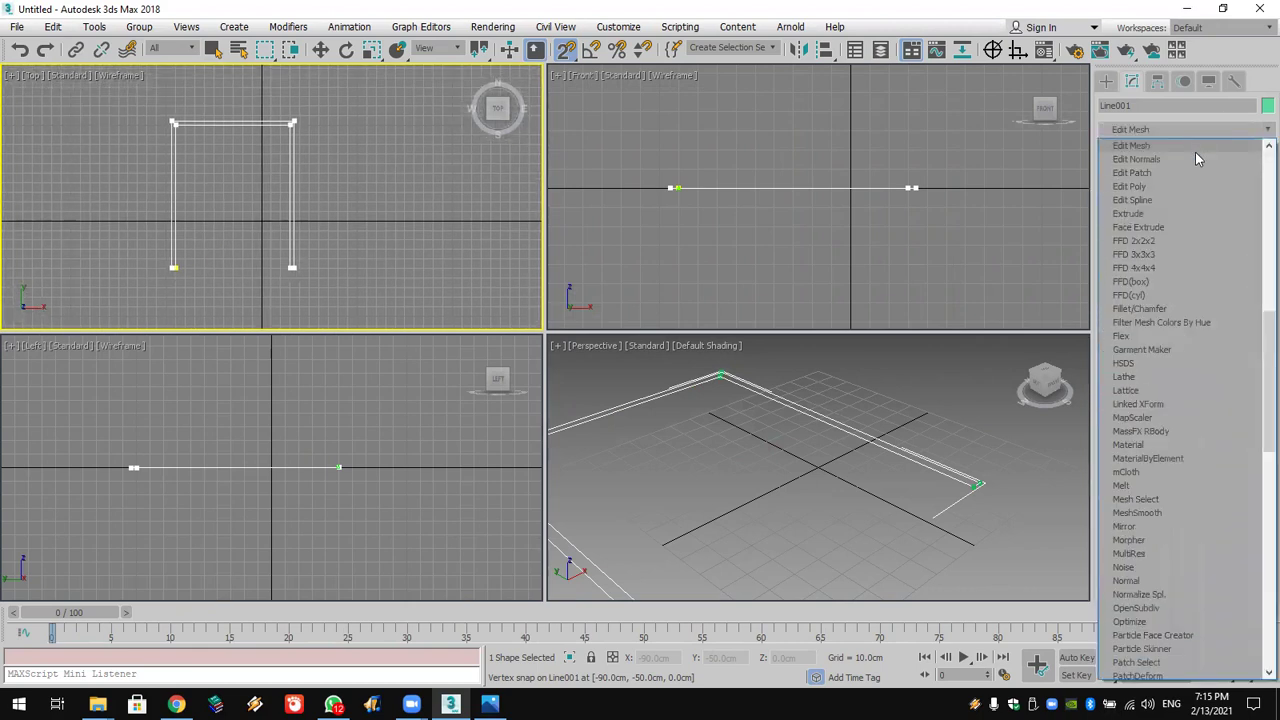
left_click(1170, 214)
left_click_drag(1229, 327, 1229, 300)
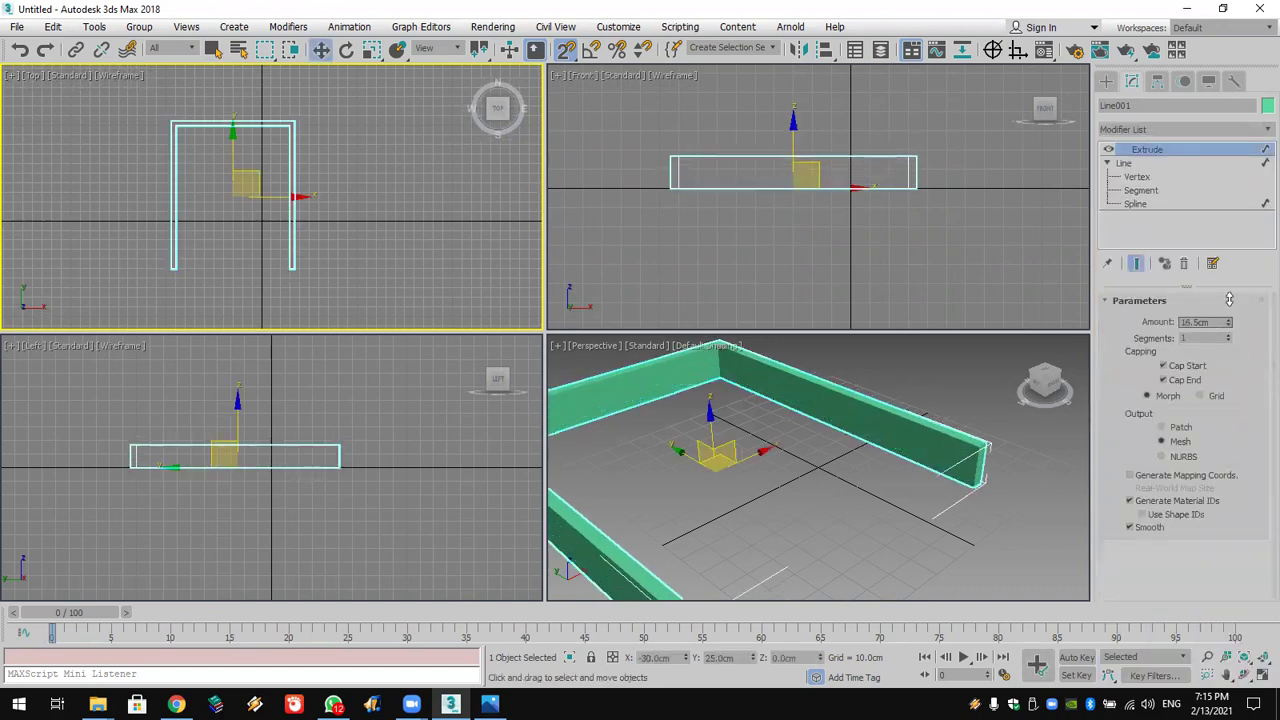
Step: Change the extruded wall's object color to a saturated medium green from the basic palette
left_click(1267, 105)
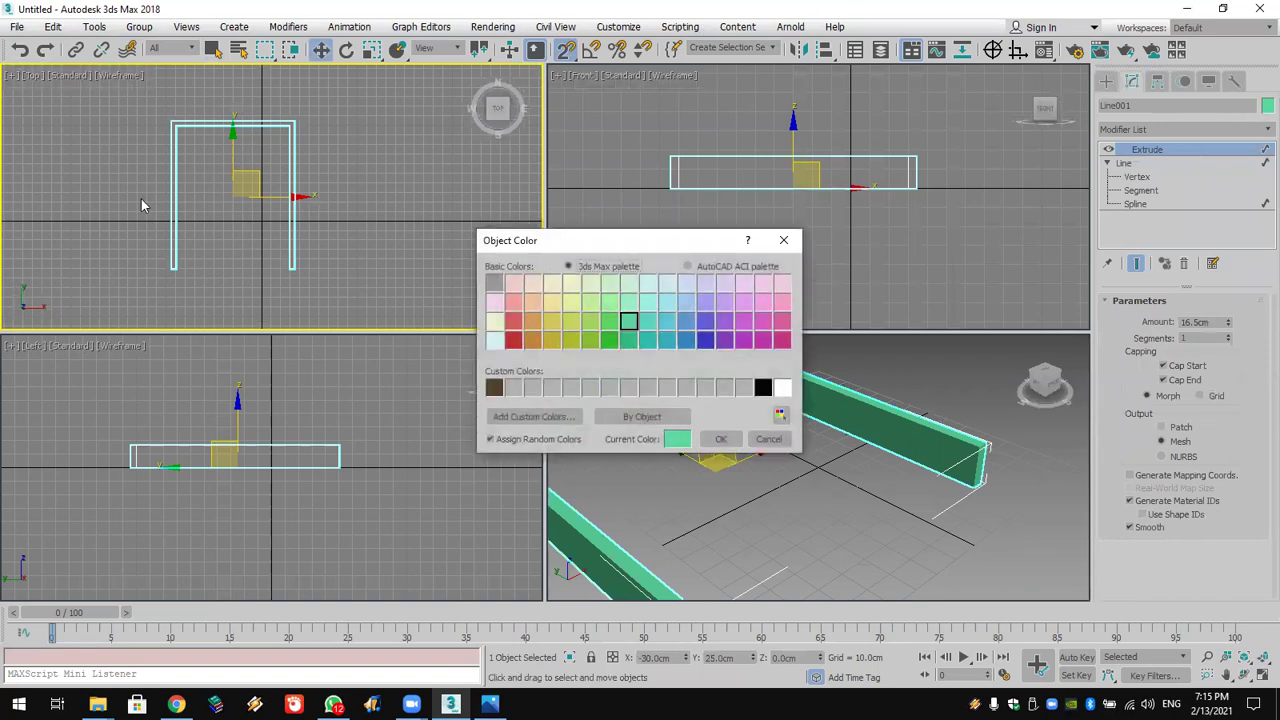
left_click(607, 343)
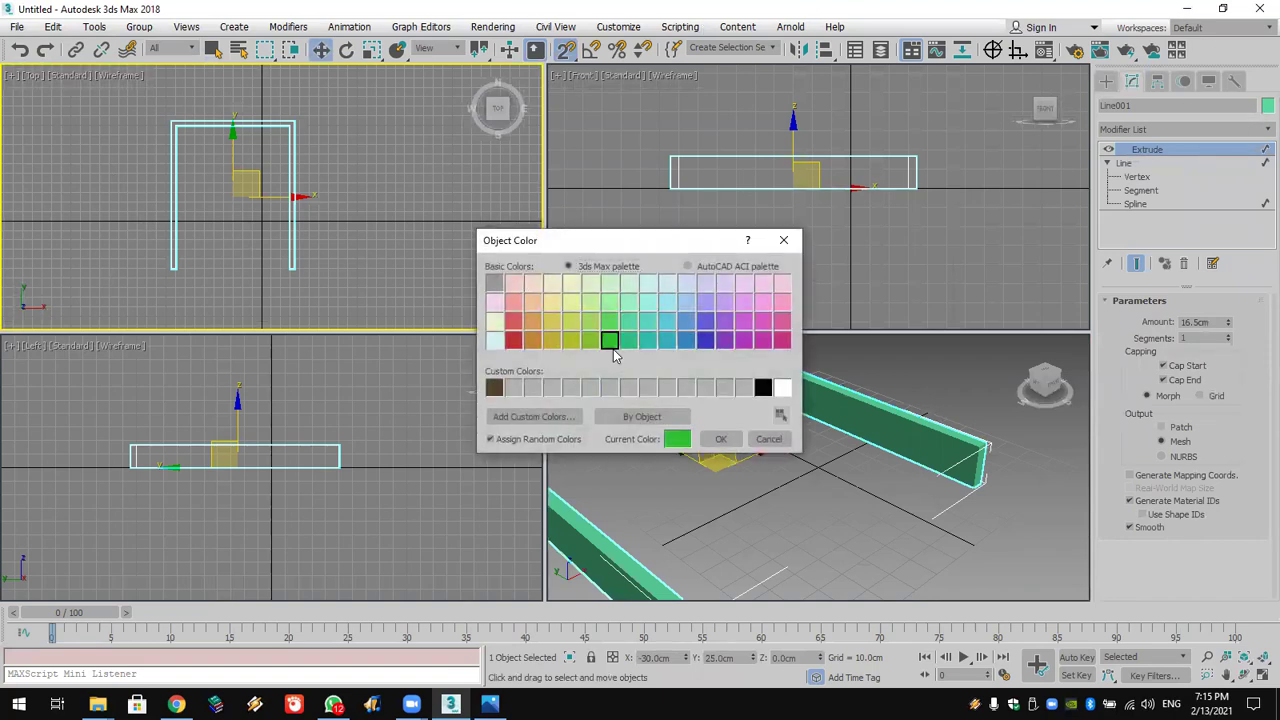
left_click(720, 439)
Step: Using 3D snapping, place one independent copy of the wall directly on top of it and set the copy's extrusion amount to 1.5 cm
scroll(665, 163, "up", 5)
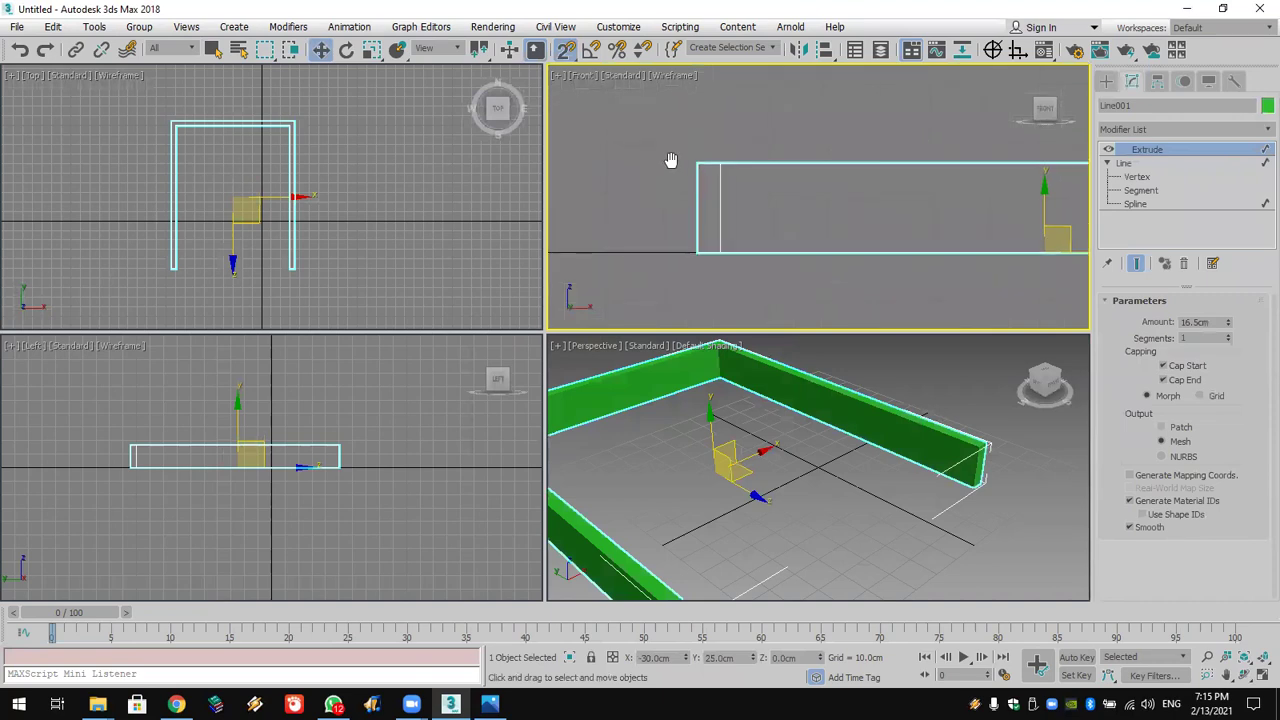
left_click_drag(565, 50, 571, 126)
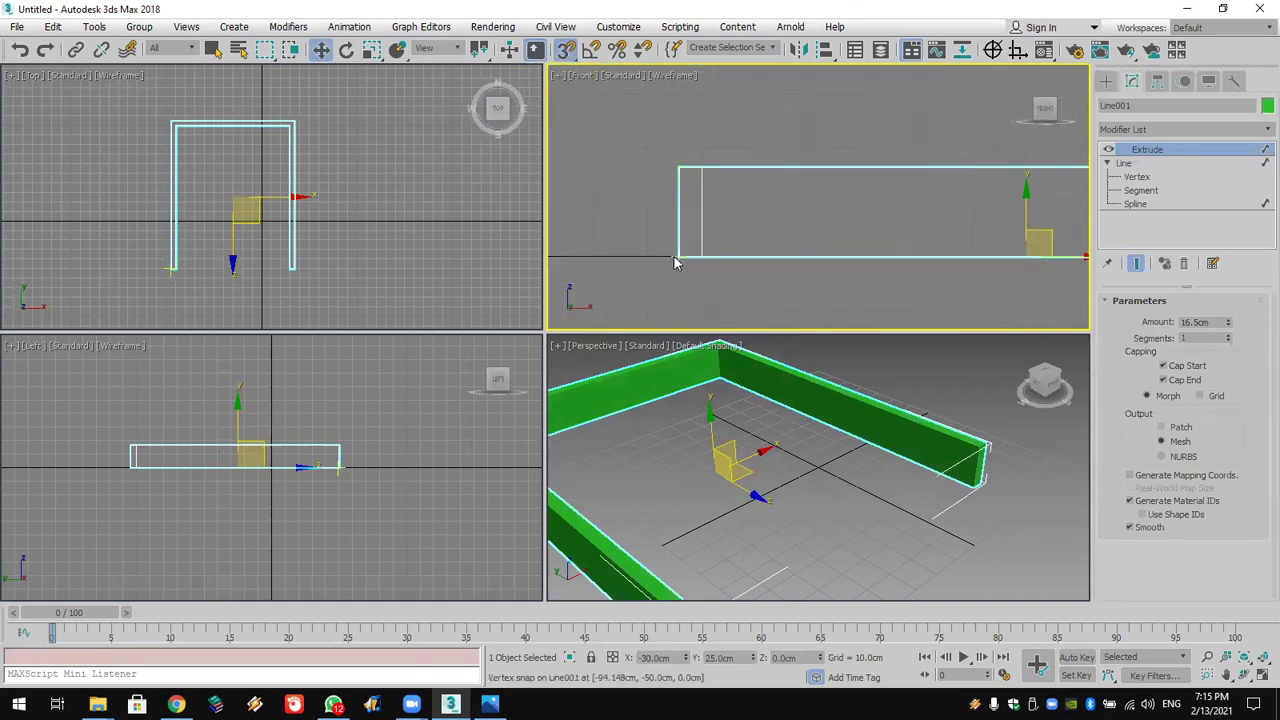
left_click_drag(678, 257, 677, 167)
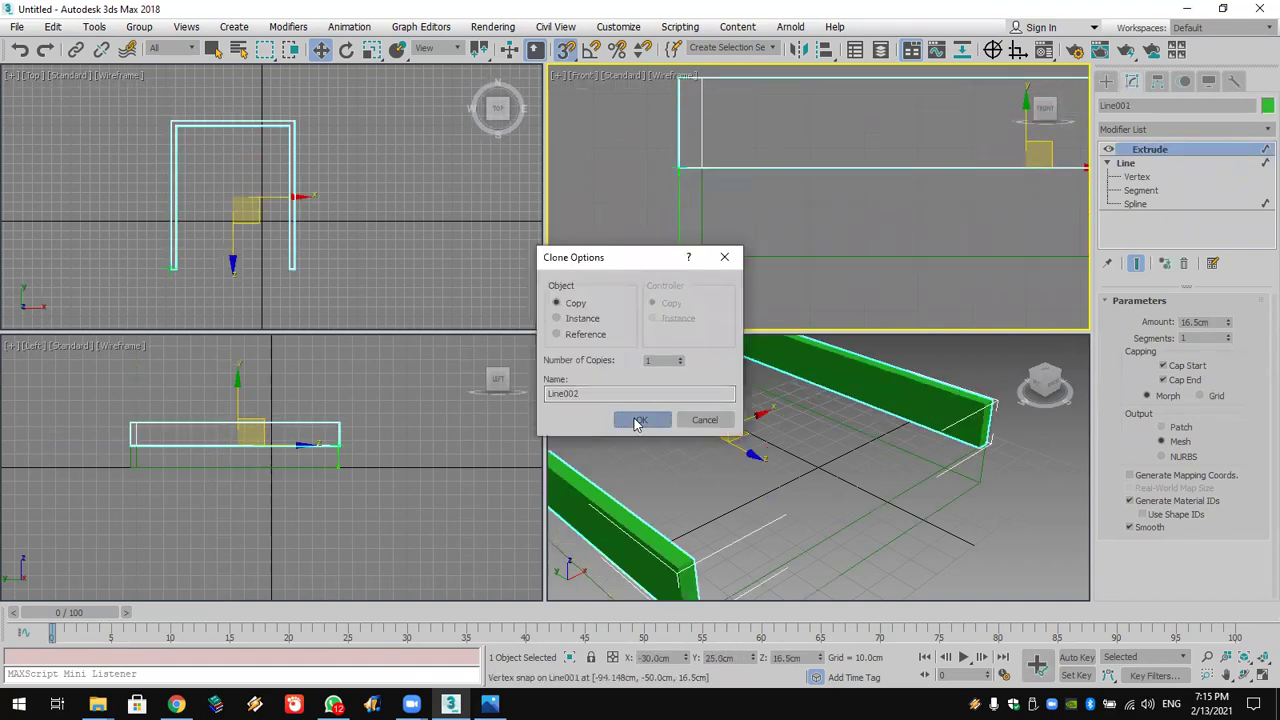
left_click(640, 418)
left_click_drag(1228, 323, 1229, 346)
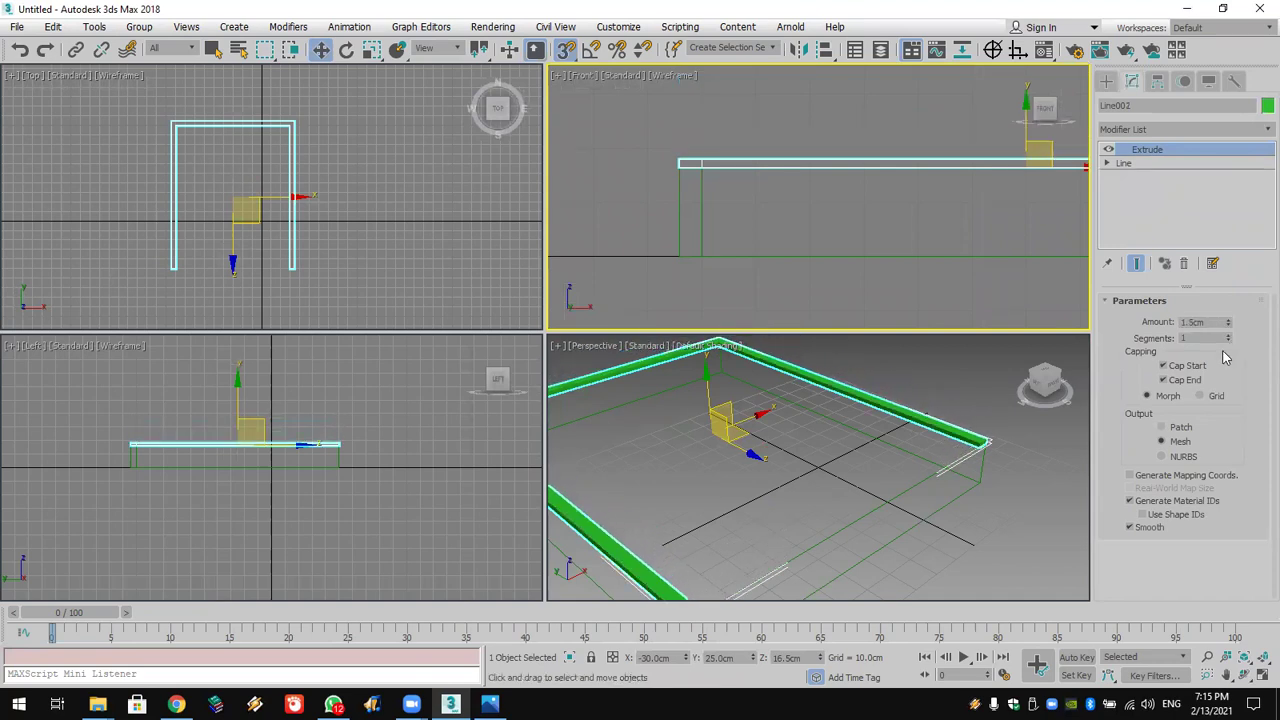
Step: Change the thin 1.5 cm wall strip's object color to gray from the basic palette
left_click(1264, 105)
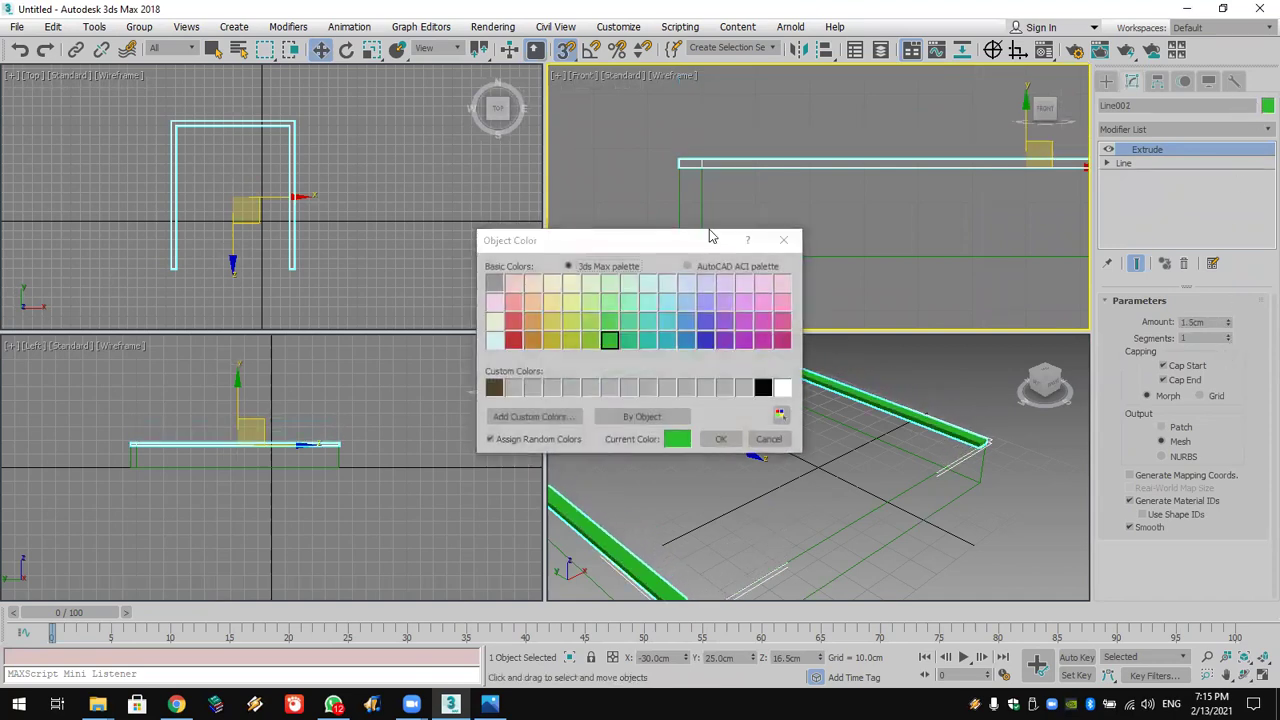
left_click(495, 285)
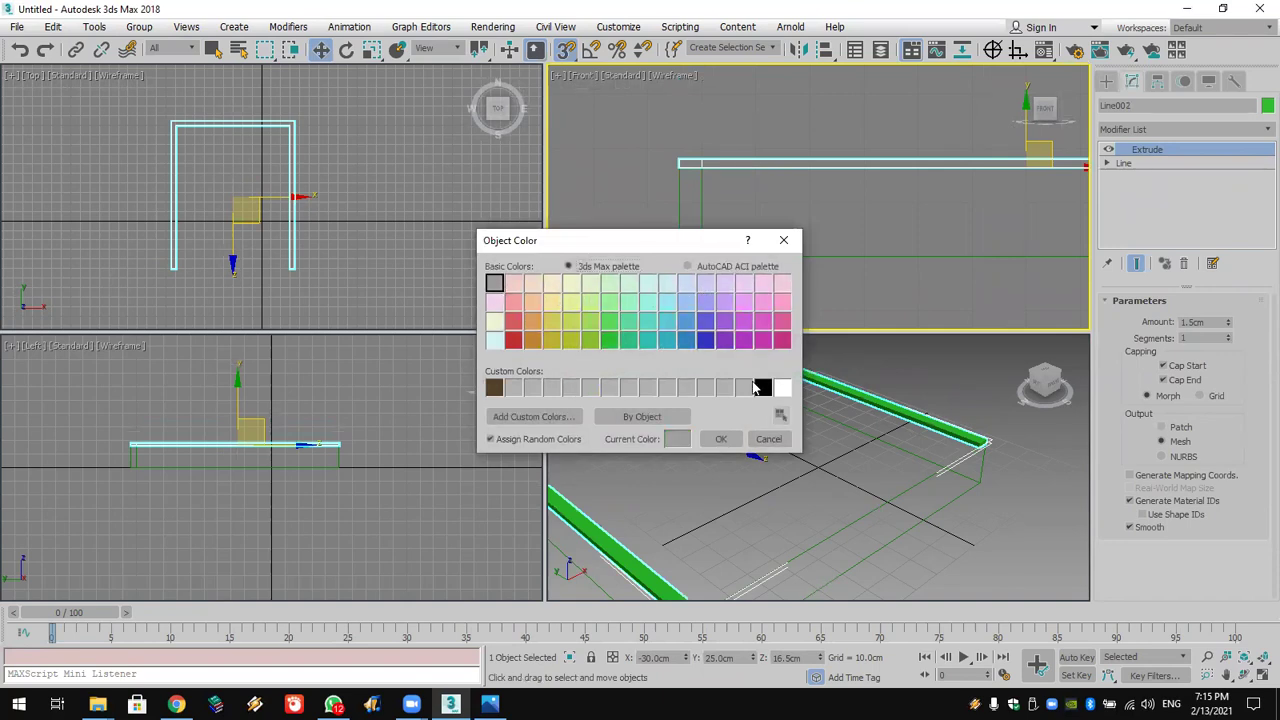
left_click(722, 438)
Step: Select the green band and gray strip together and stack three independent copies of the pair directly above, using vertex snapping
left_click_drag(636, 128, 740, 305)
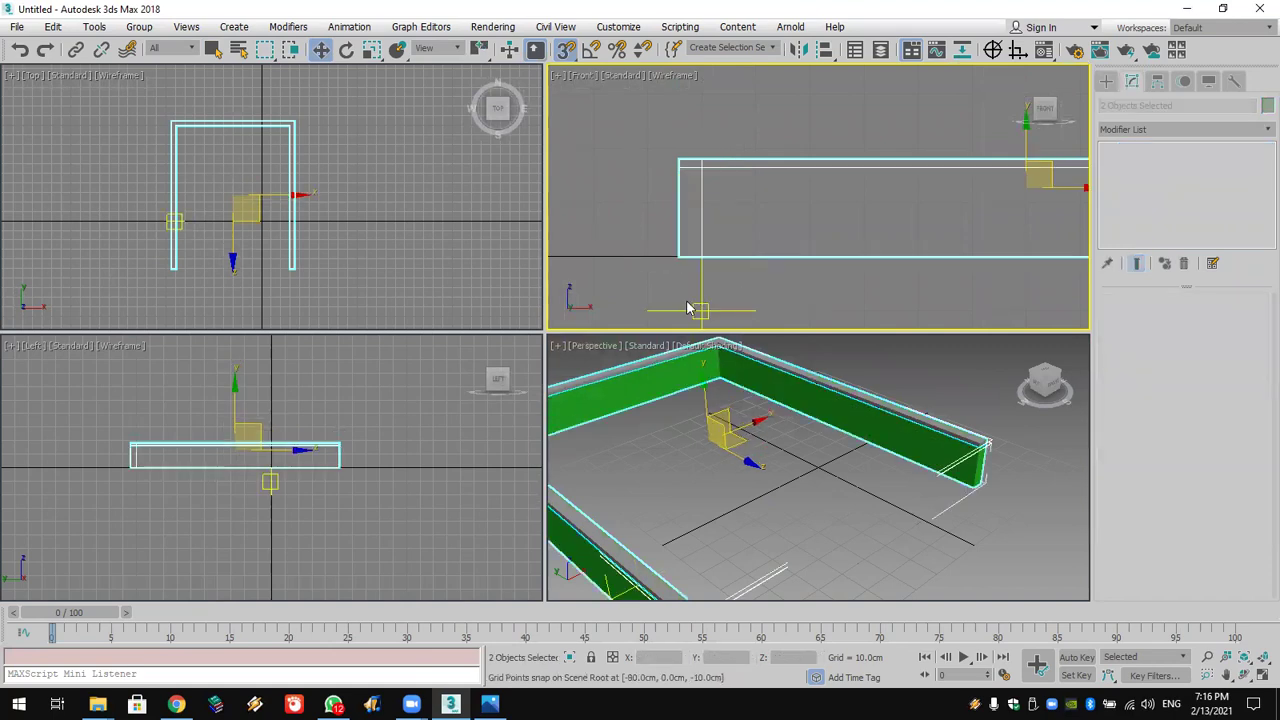
mouse_move(677, 254)
left_mouse_down()
mouse_move(709, 197)
mouse_move(710, 137)
mouse_move(671, 137)
mouse_move(676, 160)
left_mouse_up()
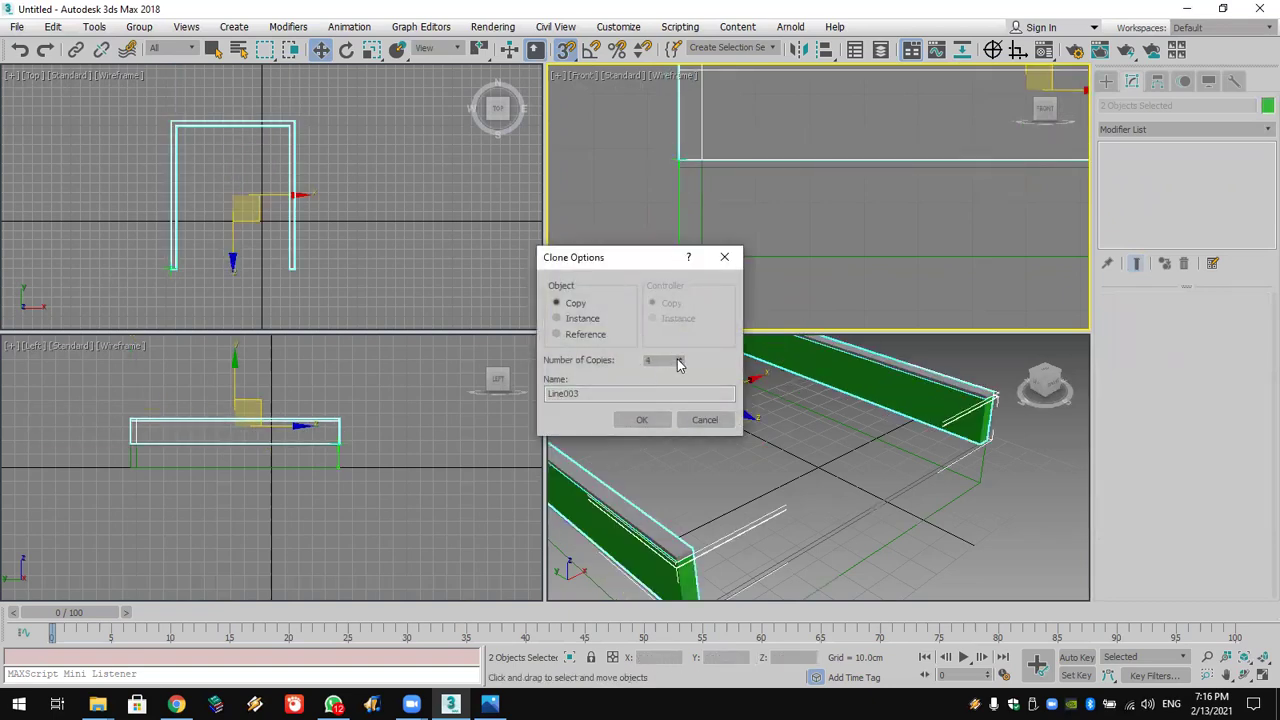
left_click(652, 419)
Step: Inspect the stacked wall bands from inside the room and compare them with the Home-Interior-Design reference picture
scroll(734, 443, "down", 8)
middle_click_drag(733, 478, 780, 449)
left_click(1260, 676)
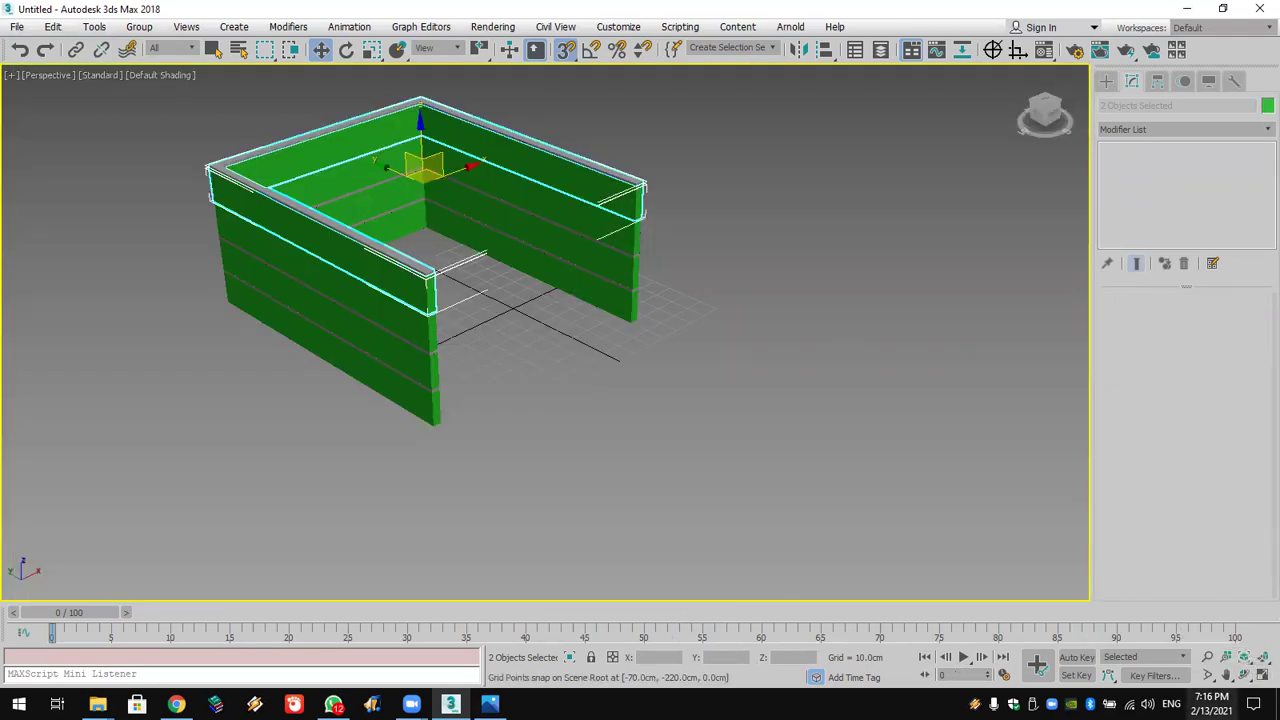
left_click(1244, 676)
left_click_drag(602, 316, 536, 278)
scroll(577, 297, "up", 5)
left_click_drag(665, 330, 677, 360)
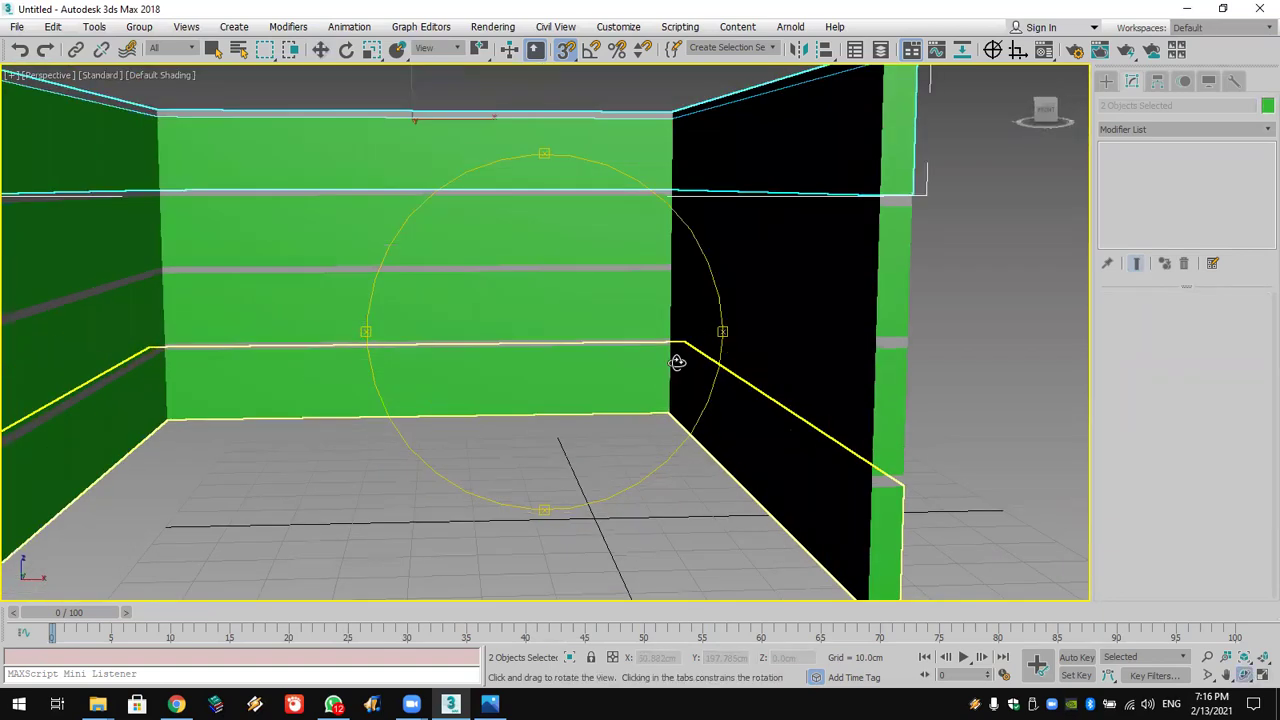
left_click(489, 704)
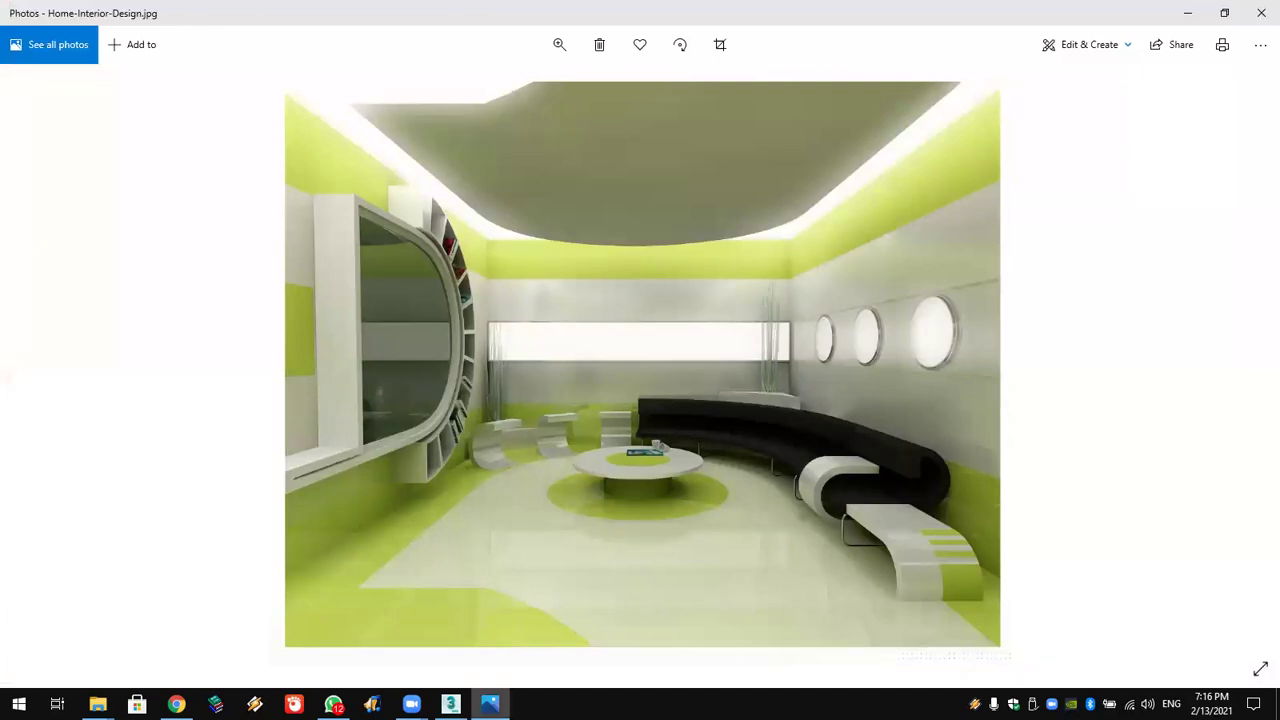
left_click(489, 704)
scroll(540, 360, "down", 6)
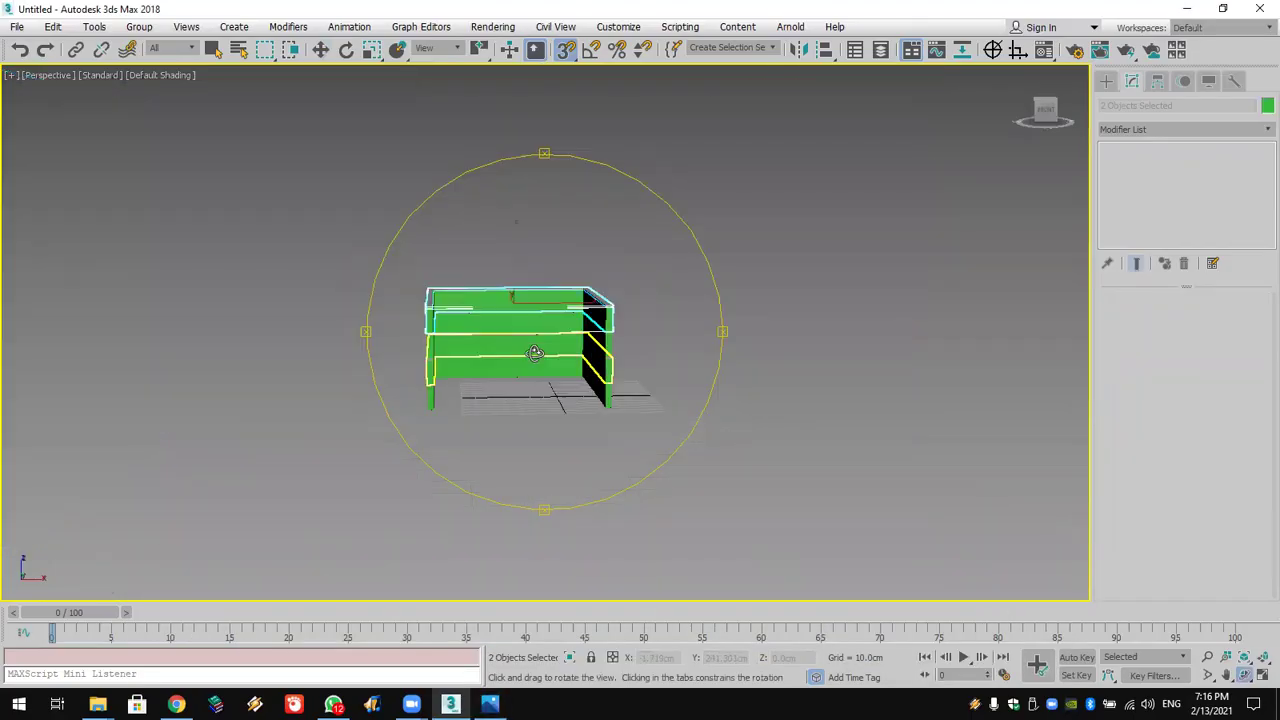
scroll(540, 360, "up", 2)
Step: Snap one more independent copy of the topmost green band and gray strip directly on top of the wall stack
left_click(1262, 675)
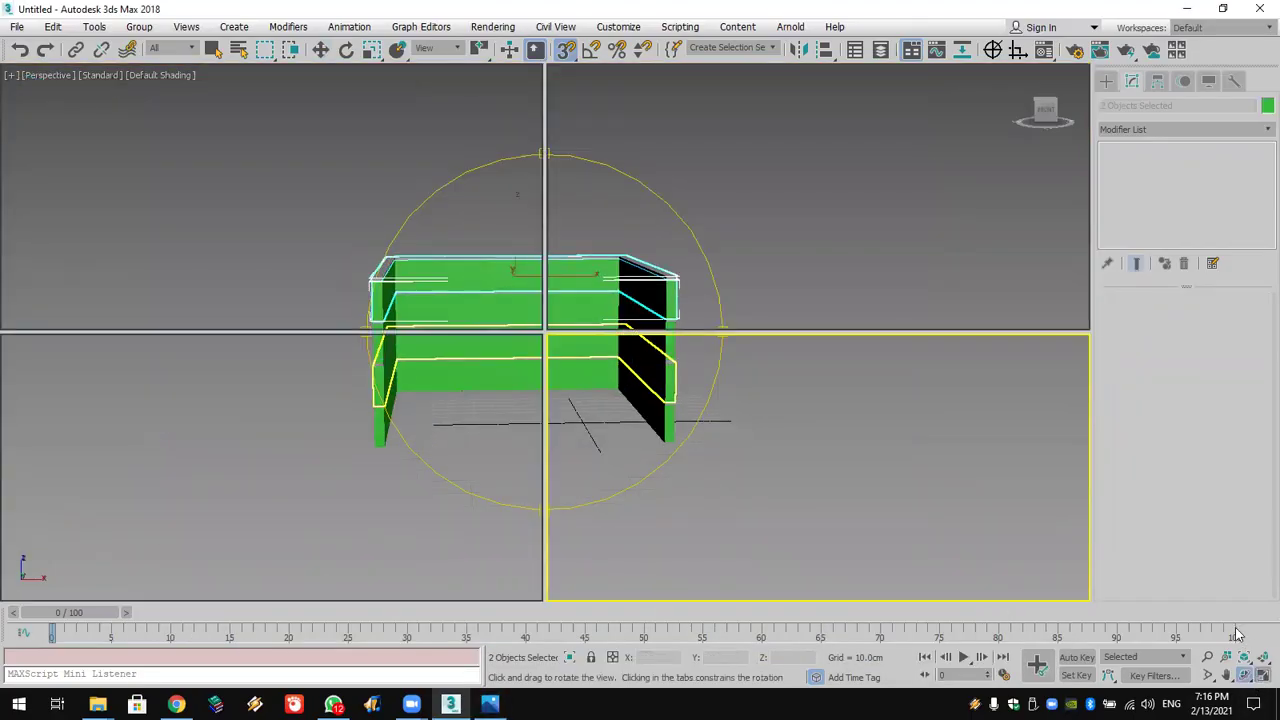
left_click_drag(786, 226, 666, 140)
key("w")
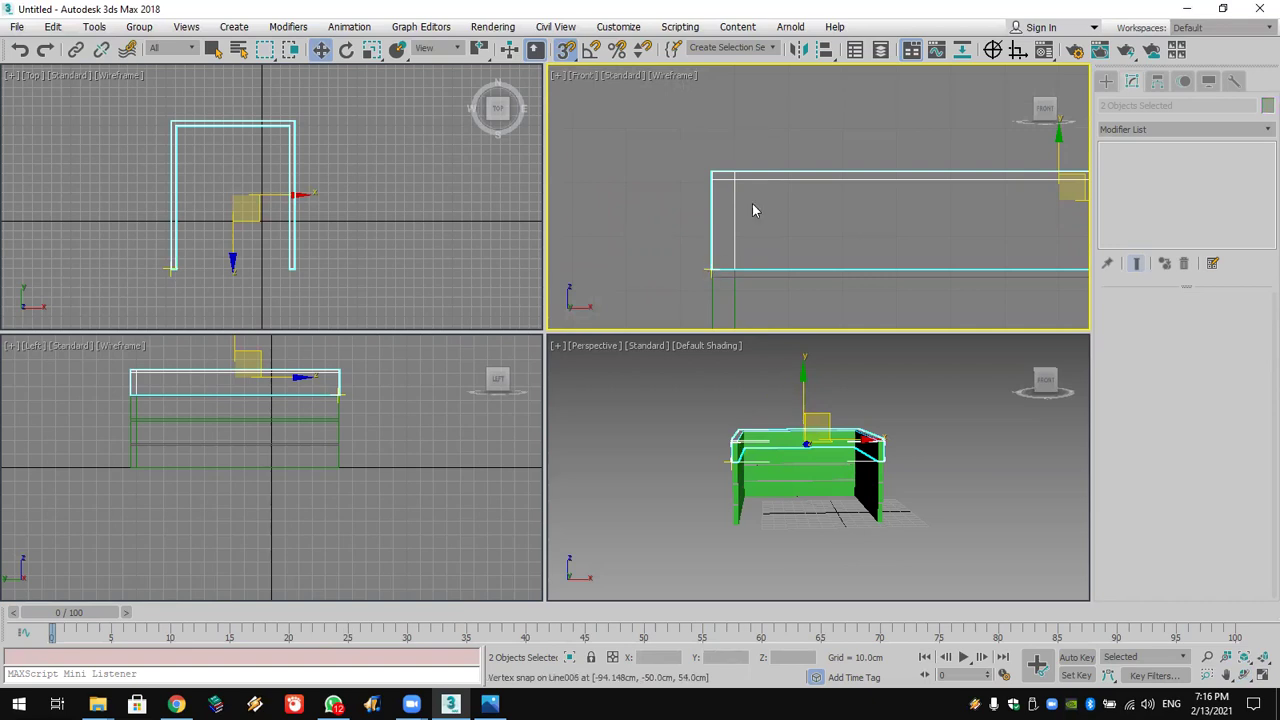
mouse_move(713, 266)
left_mouse_down("shift")
mouse_move(746, 211)
mouse_move(714, 160)
mouse_move(714, 172)
left_mouse_up("shift")
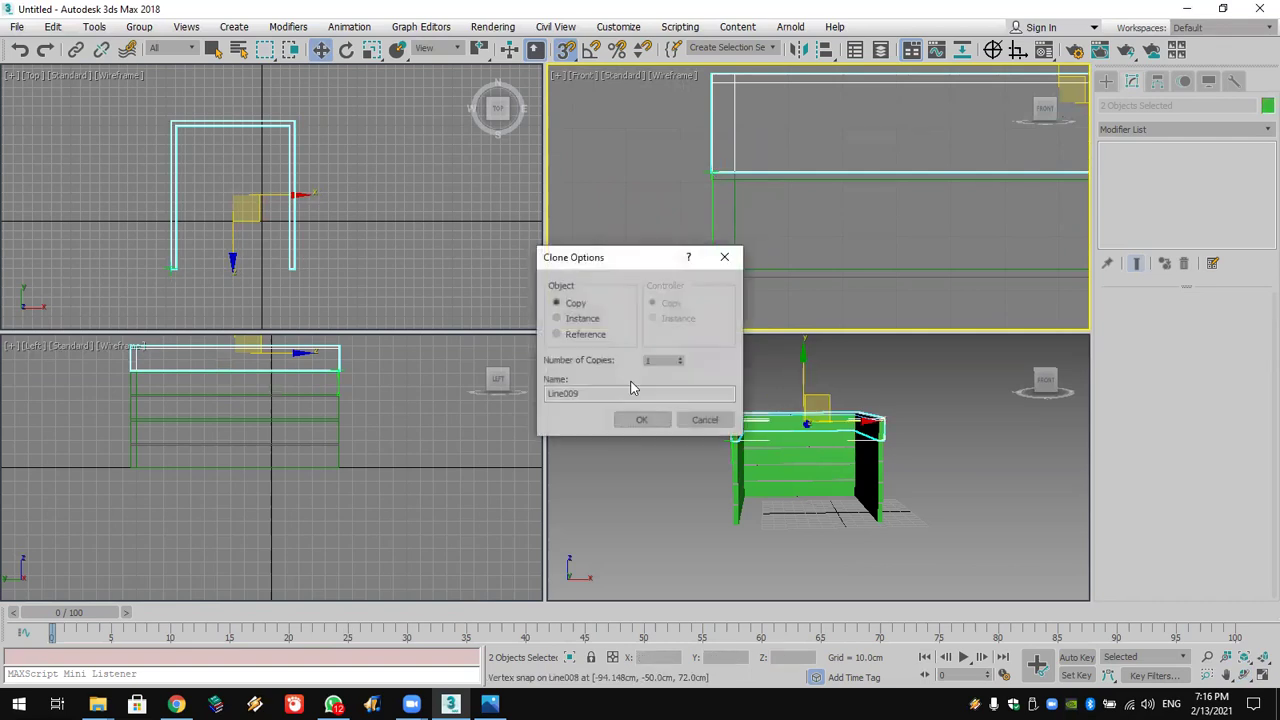
left_click(642, 420)
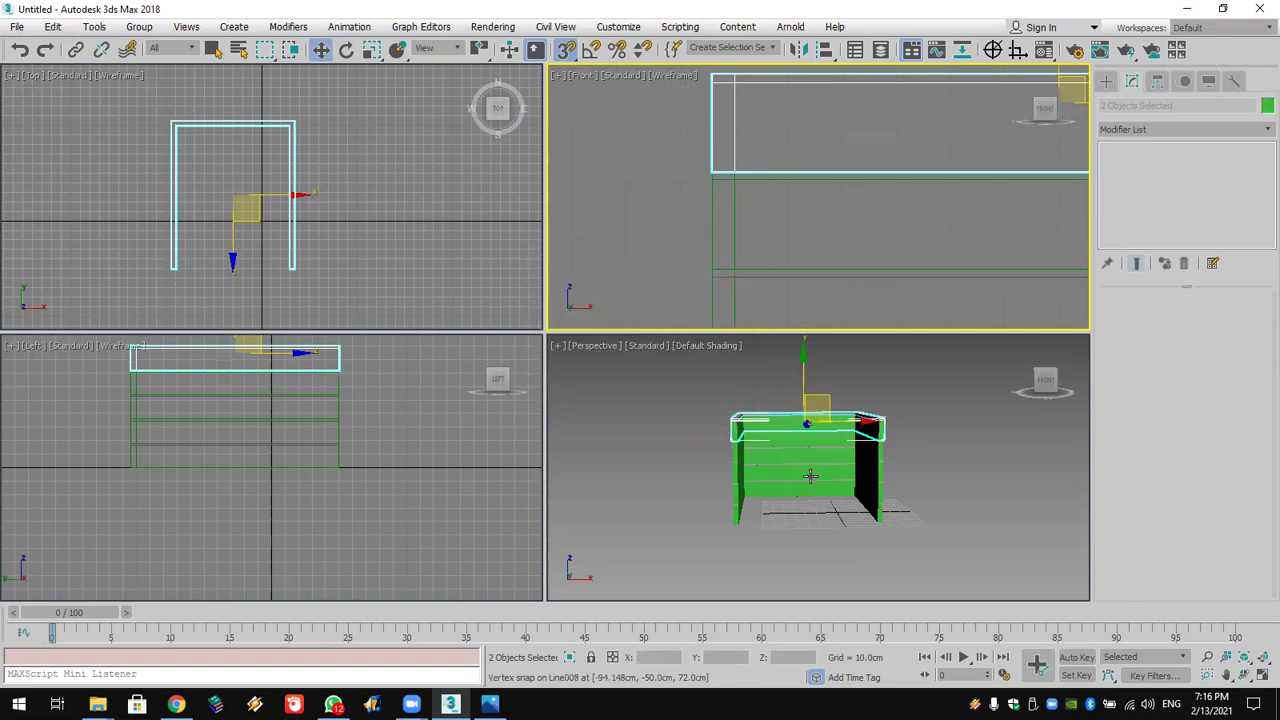
Step: Change the object color of the three middle wide wall bands to white, then clear the selection
left_click(810, 476)
left_click(829, 459, "ctrl")
left_click(829, 435, "ctrl")
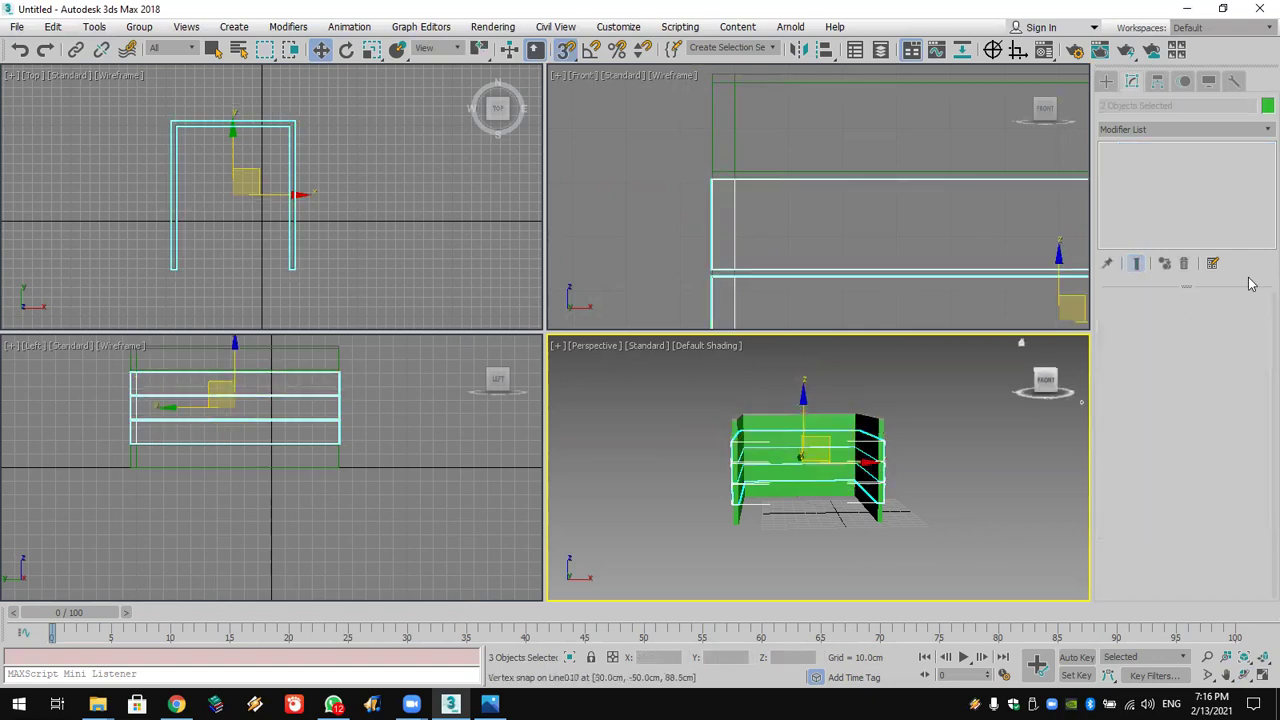
left_click(1267, 105)
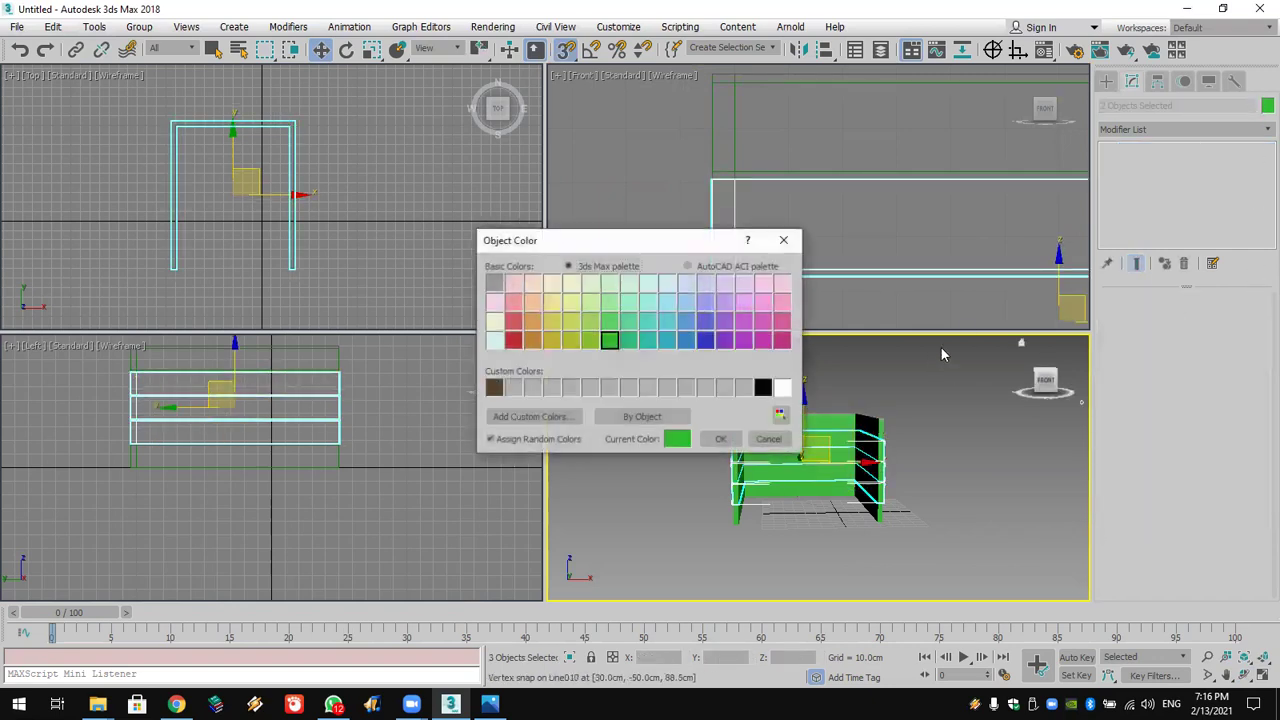
left_click(782, 387)
left_click(721, 441)
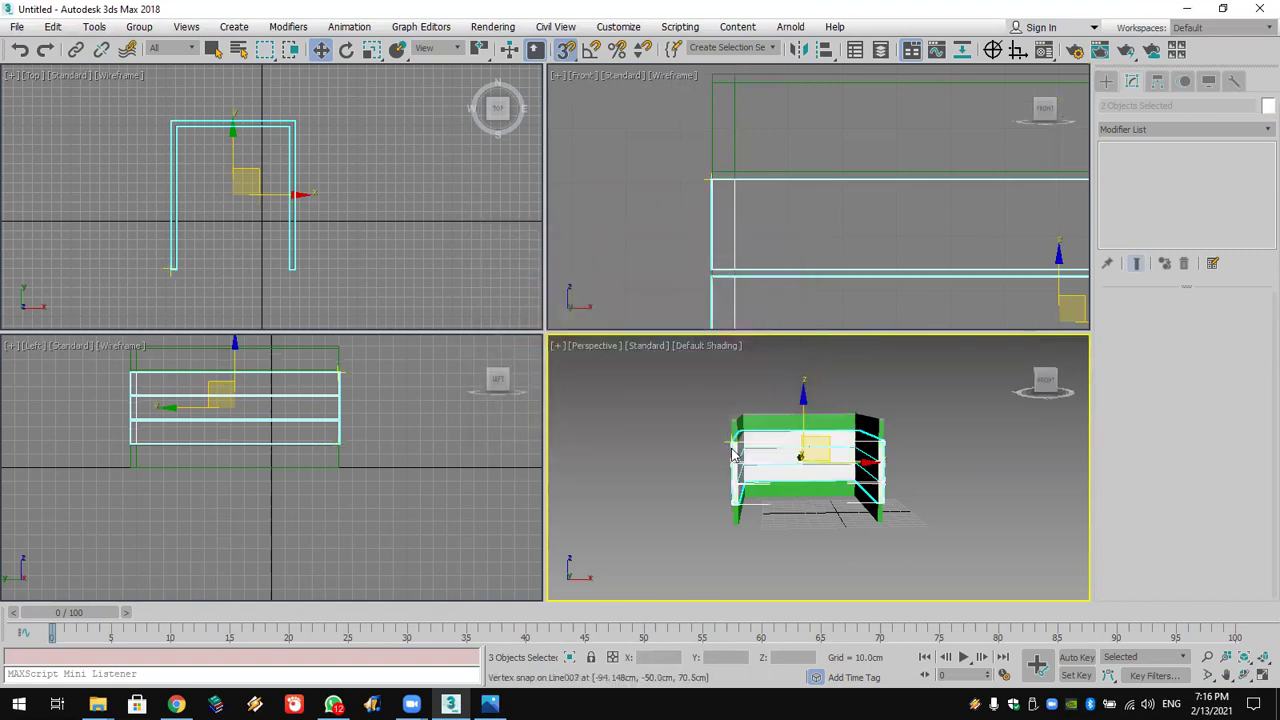
scroll(697, 443, "up", 6)
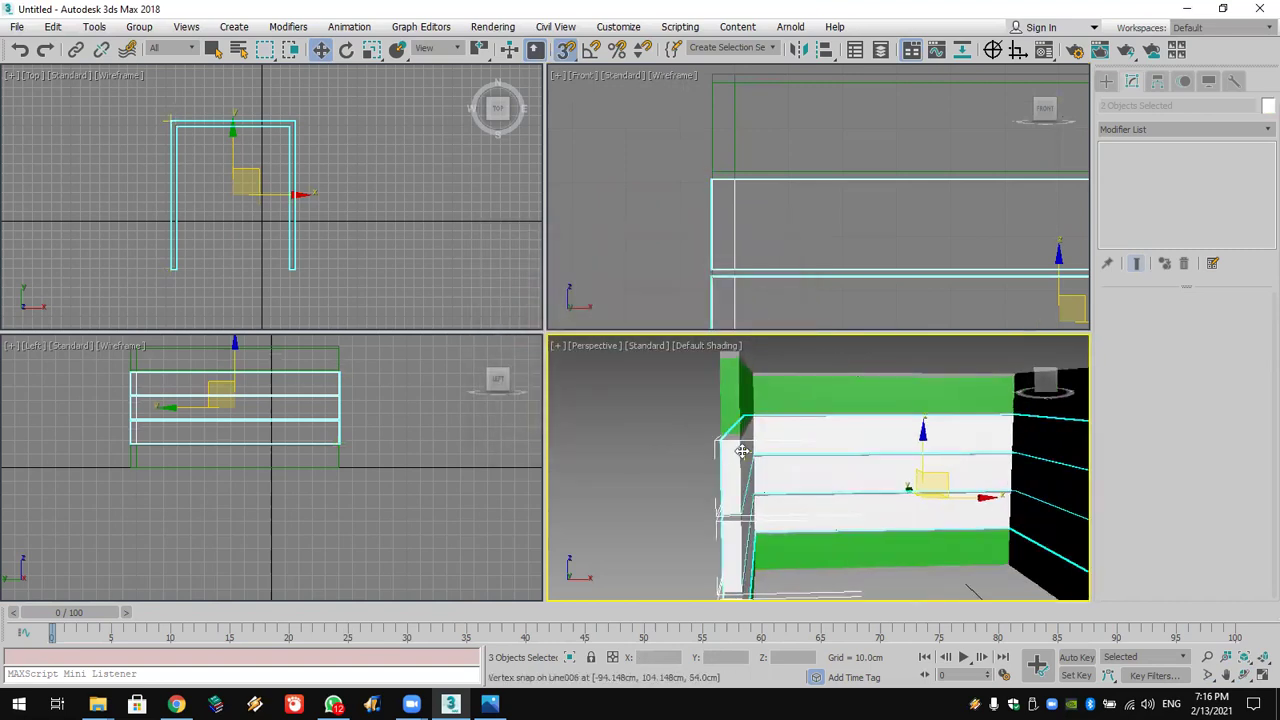
left_click(628, 431)
middle_click_drag(666, 412, 571, 380, "alt")
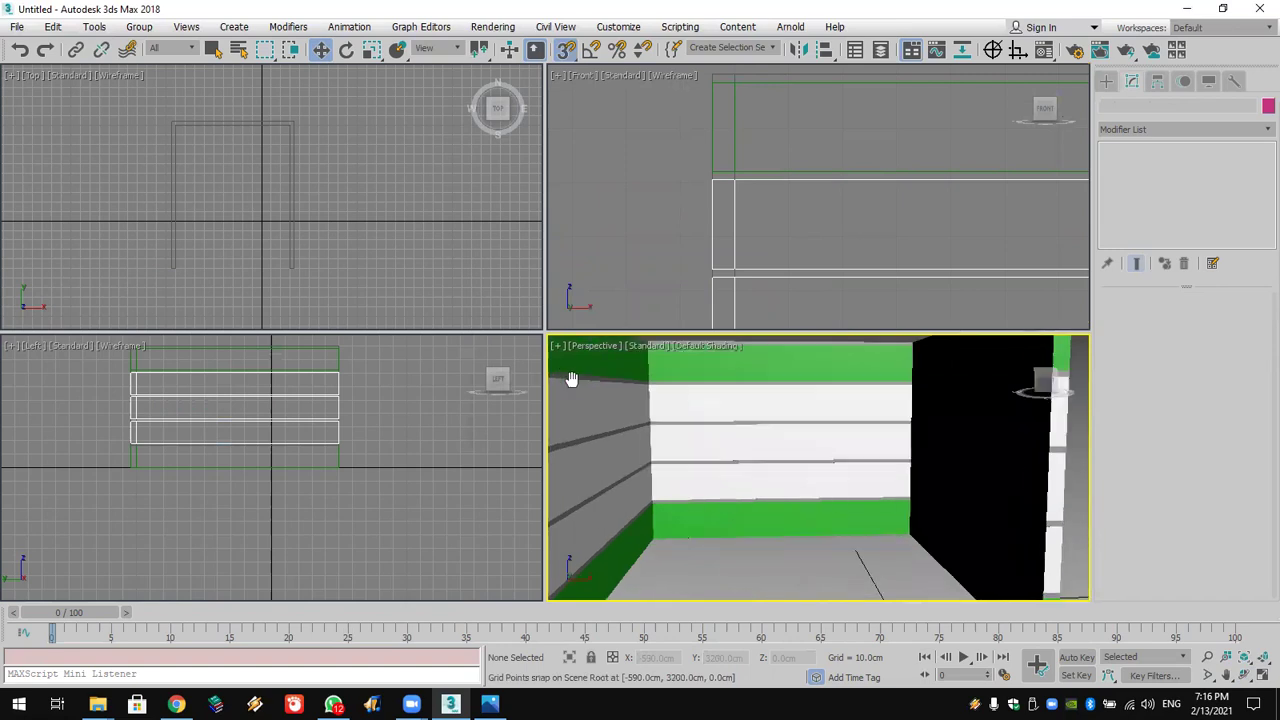
Step: Create a ceiling box about 154 by 128 cm snapped to the walls' outer corners, with a height of 0.67 cm
left_click(1106, 81)
left_click(1126, 105)
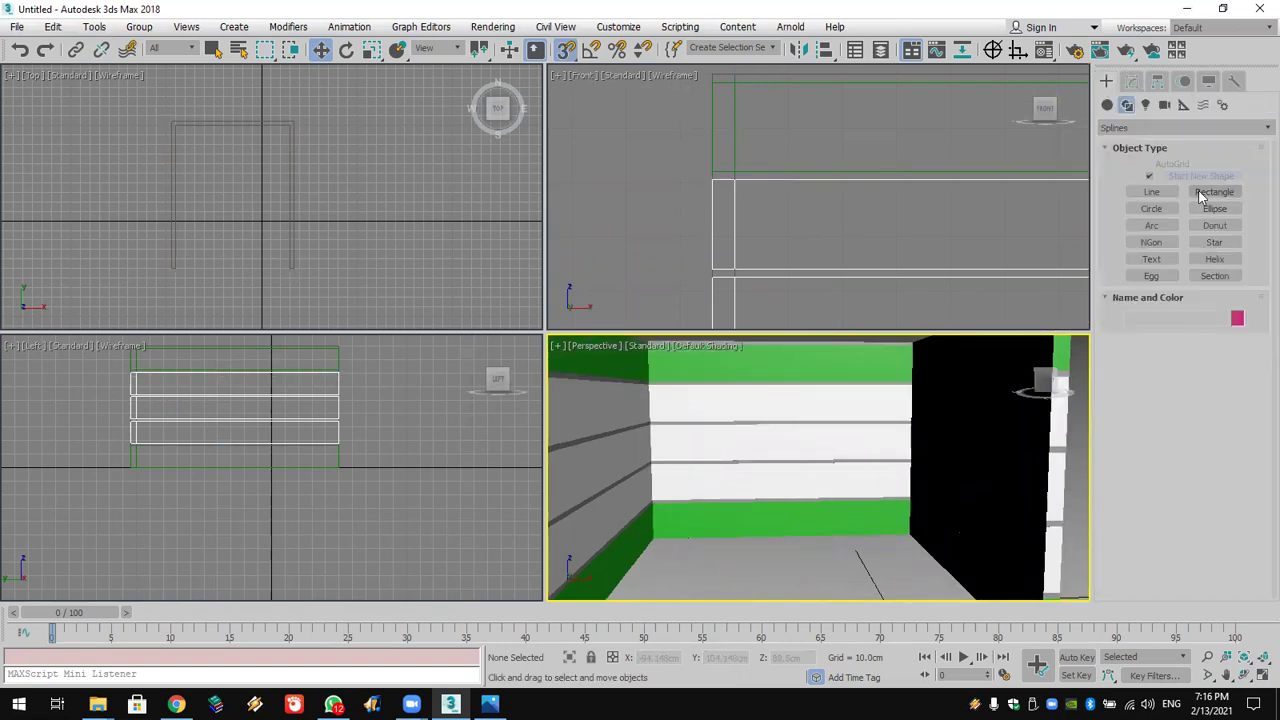
left_click(1107, 105)
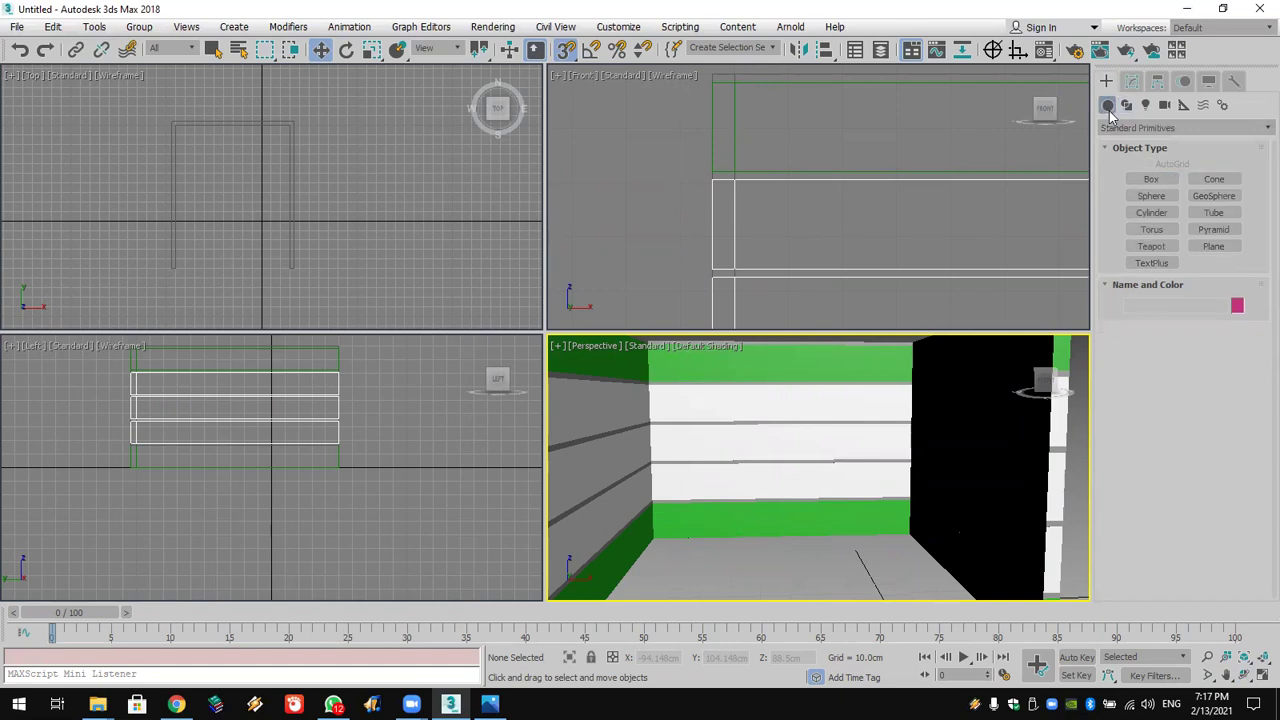
left_click(1151, 179)
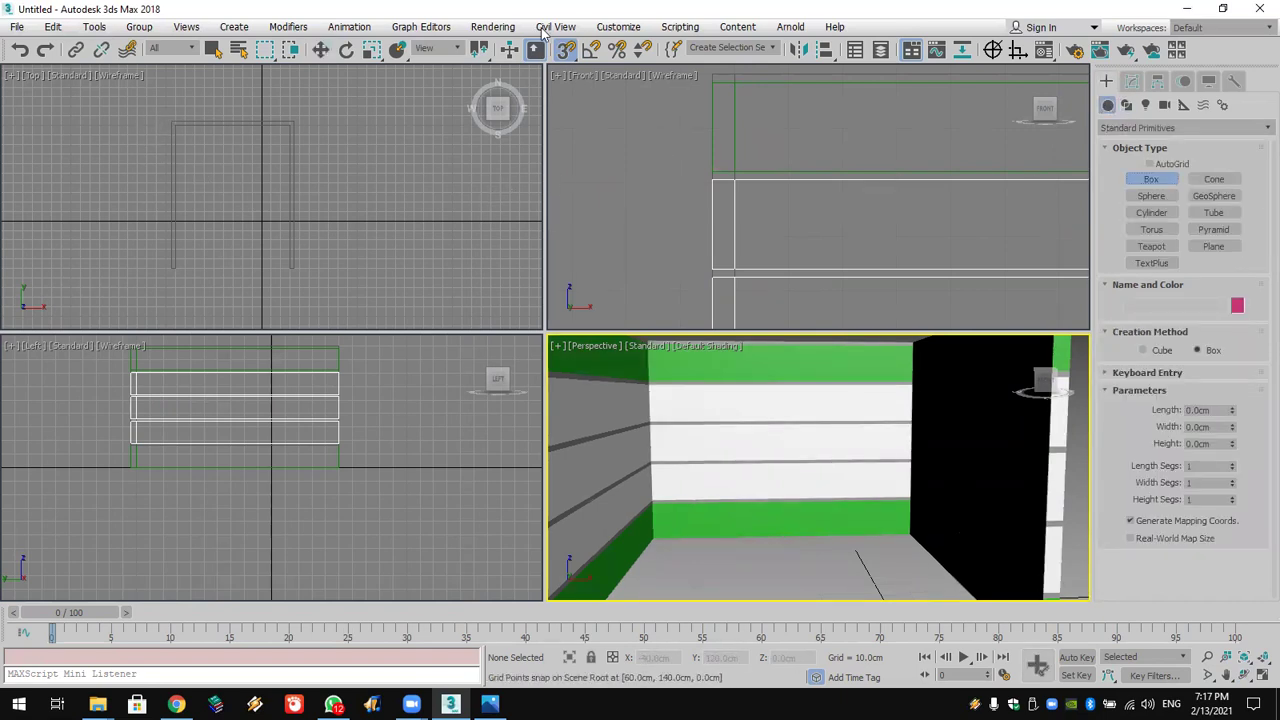
right_click(566, 49)
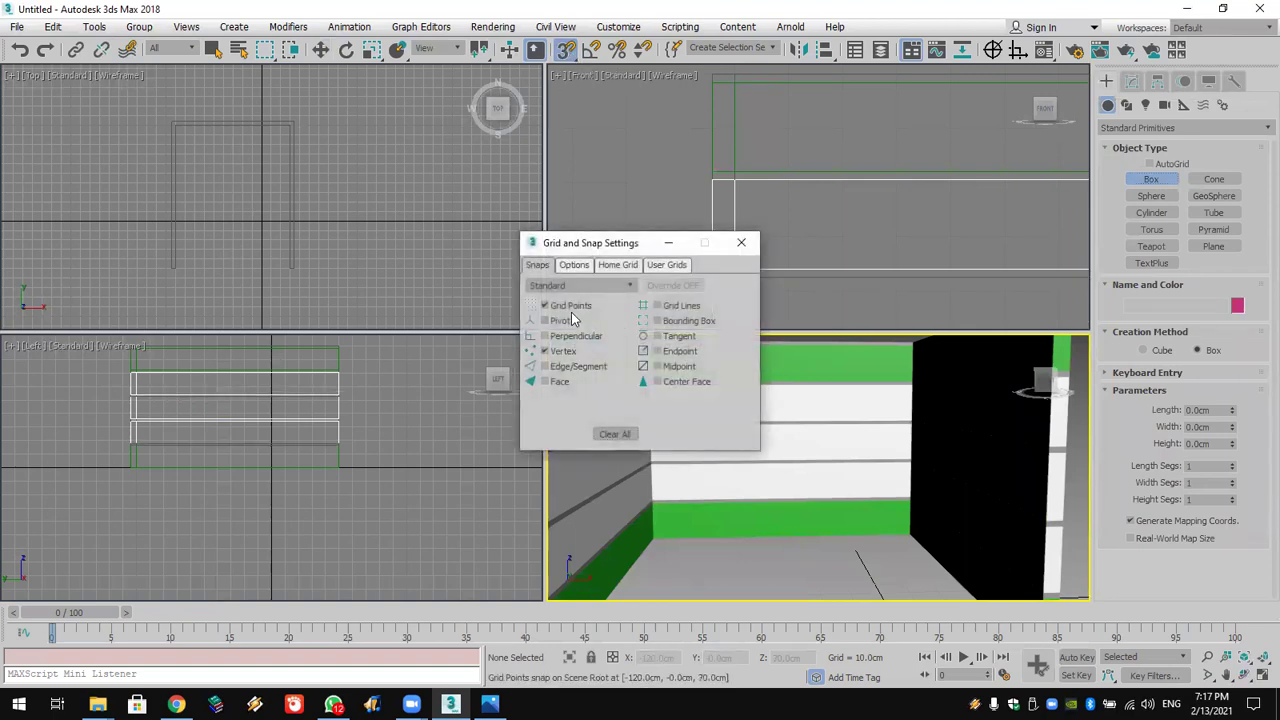
left_click(741, 242)
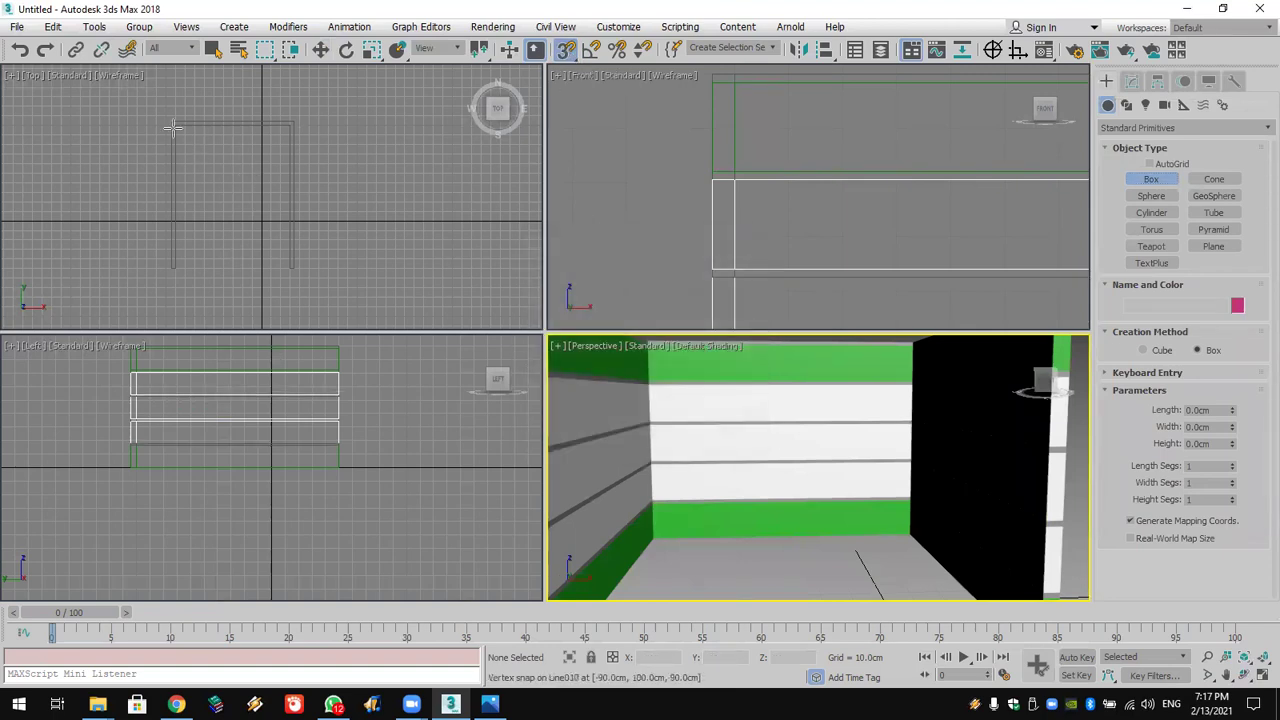
left_click_drag(168, 117, 297, 268)
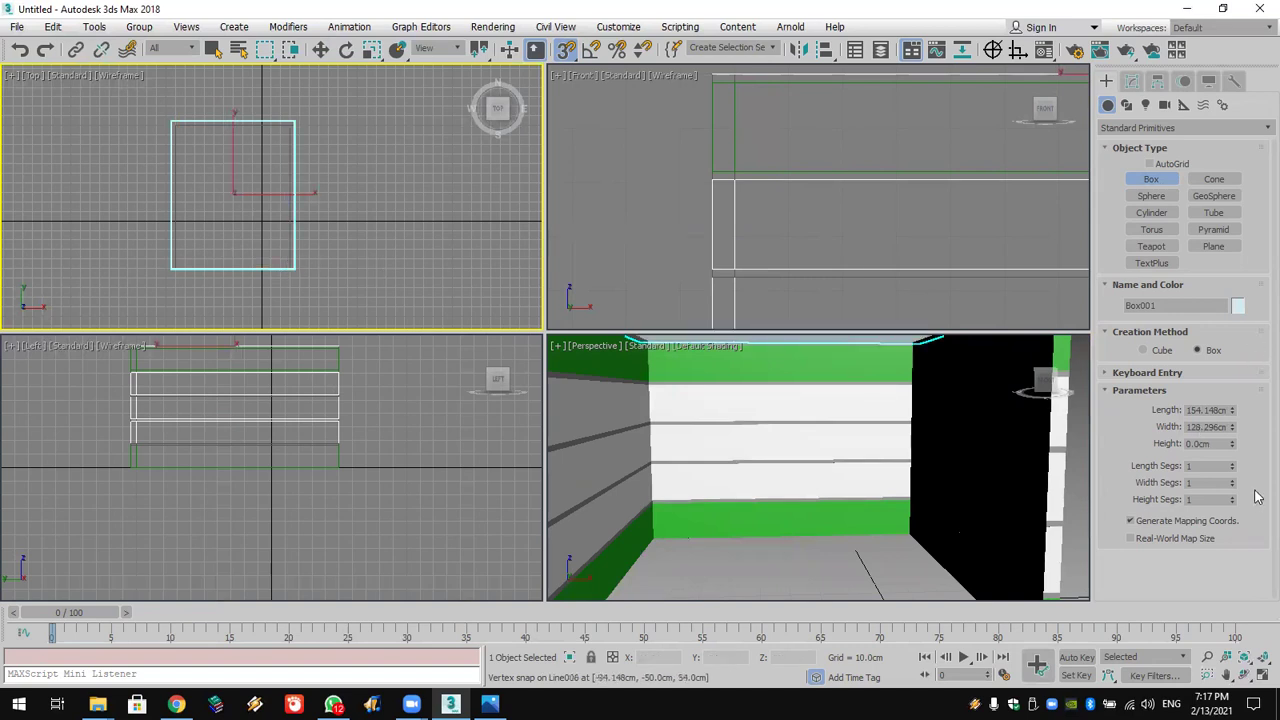
left_click_drag(1232, 445, 1232, 441)
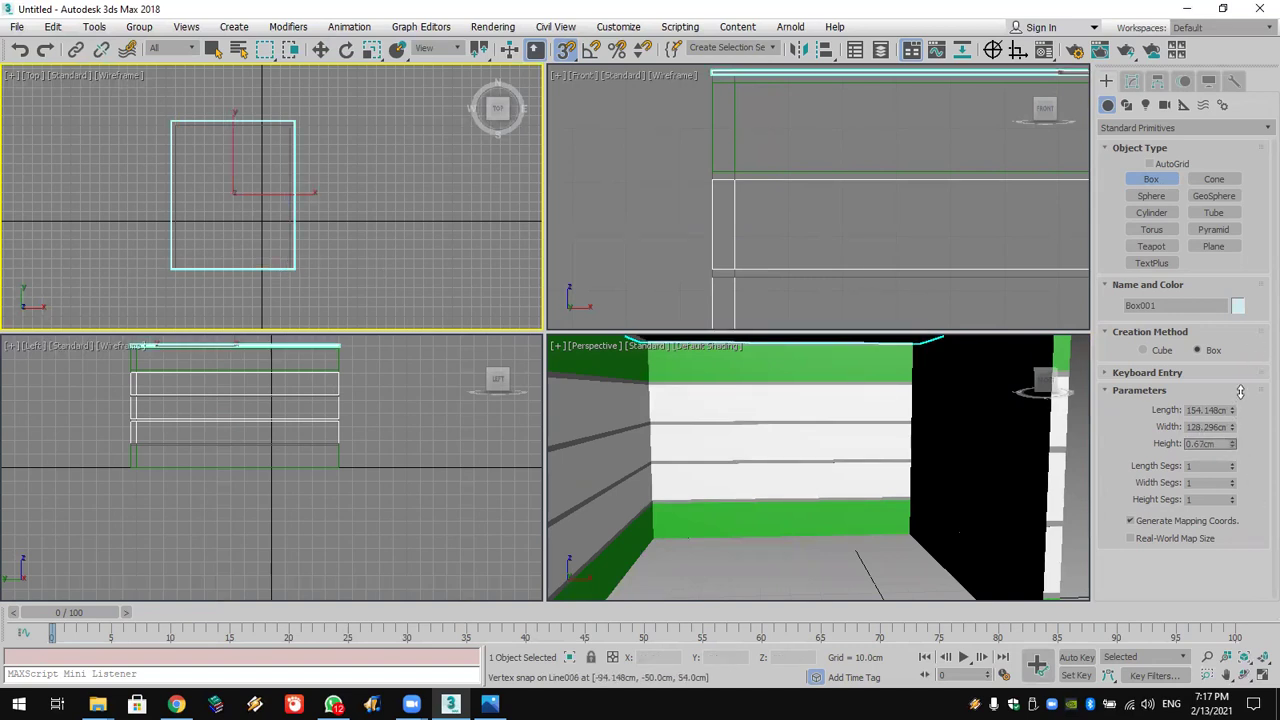
Step: Make one independent copy of the ceiling box below it and set the copy's Z position to 0 cm as the floor
scroll(810, 87, "down", 5)
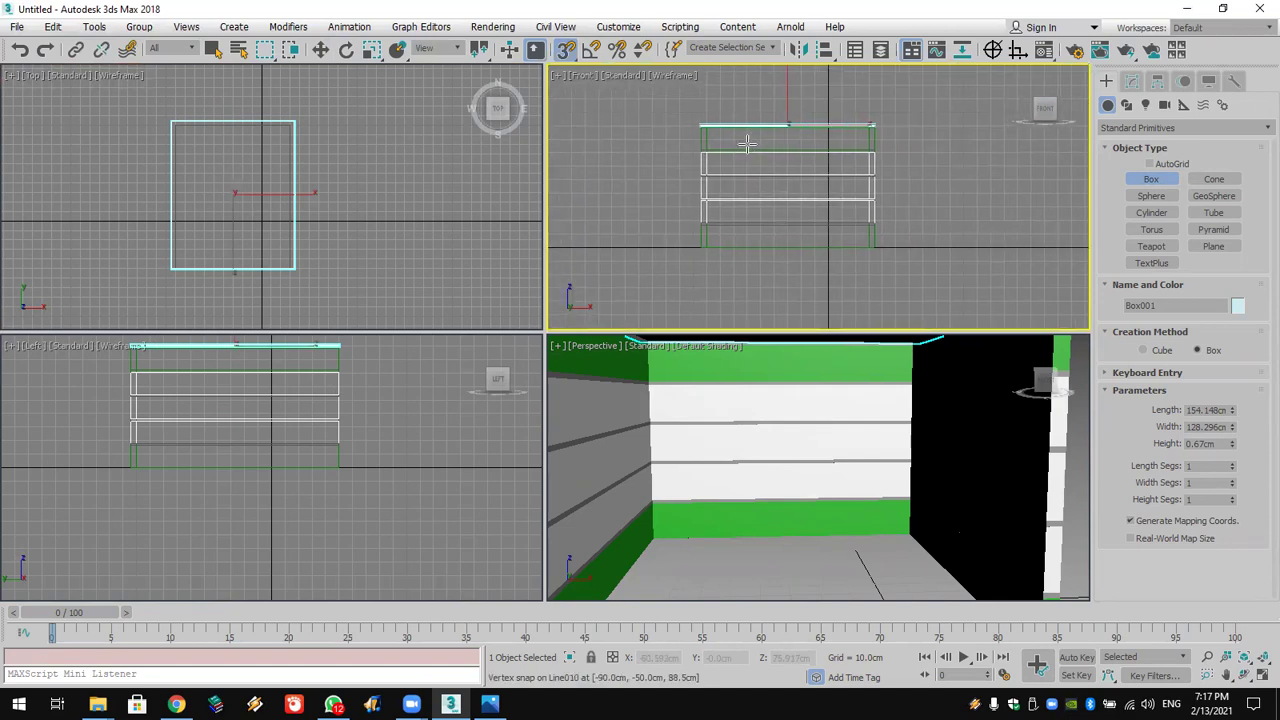
left_click(320, 49)
left_click_drag(784, 80, 790, 192, "shift")
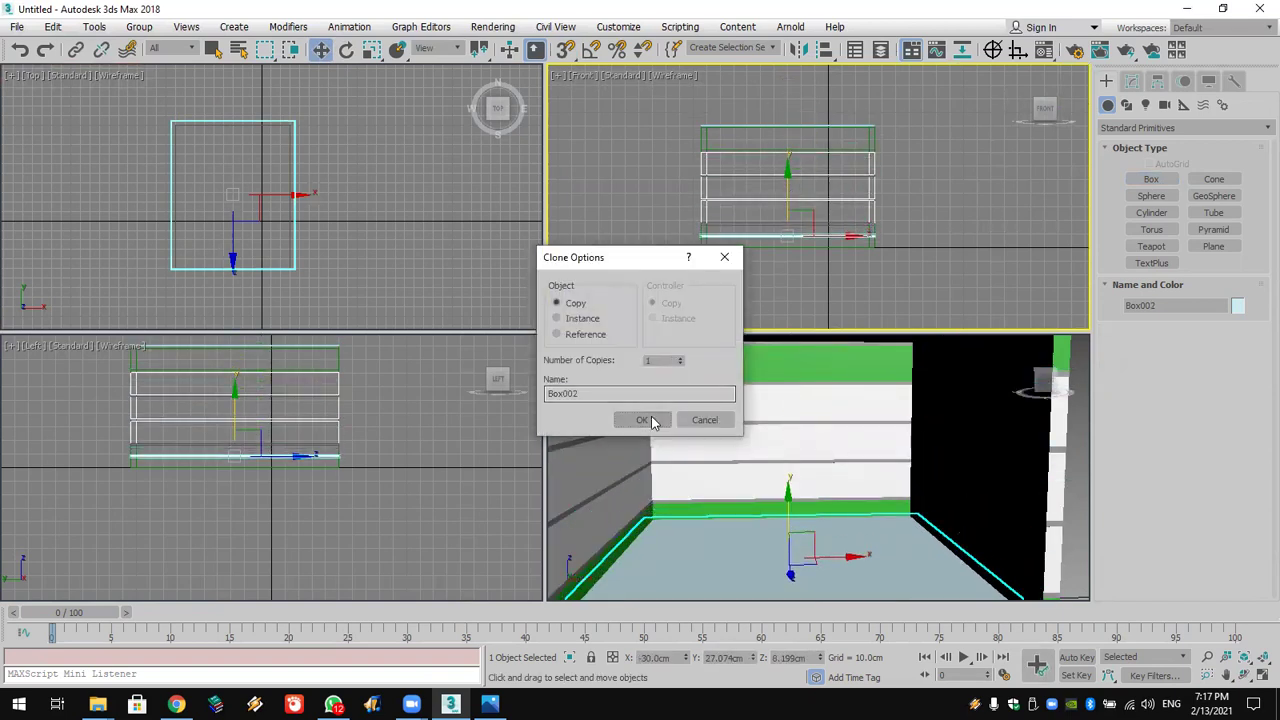
left_click(642, 420)
right_click(320, 49)
double_click(515, 195)
type("0")
key("Return")
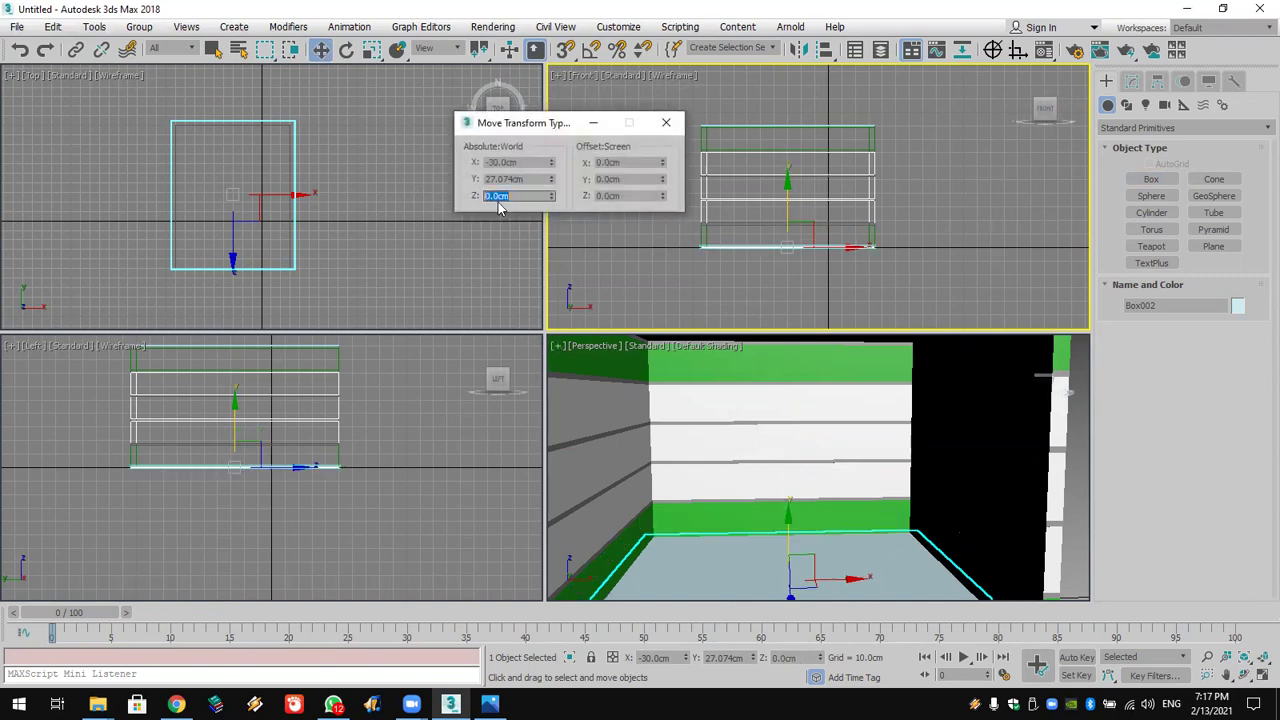
Step: Change the object color of both the ceiling and floor boxes to white, then clear the selection
left_click(820, 126, "ctrl")
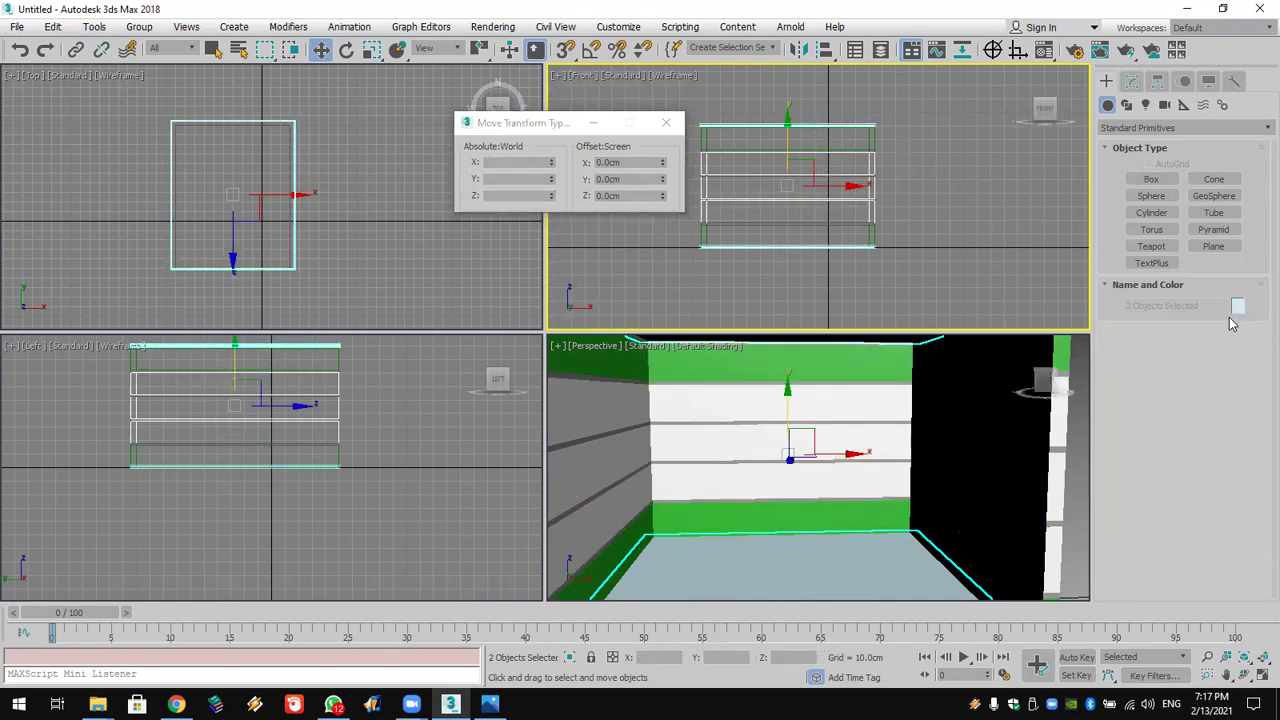
left_click(1237, 307)
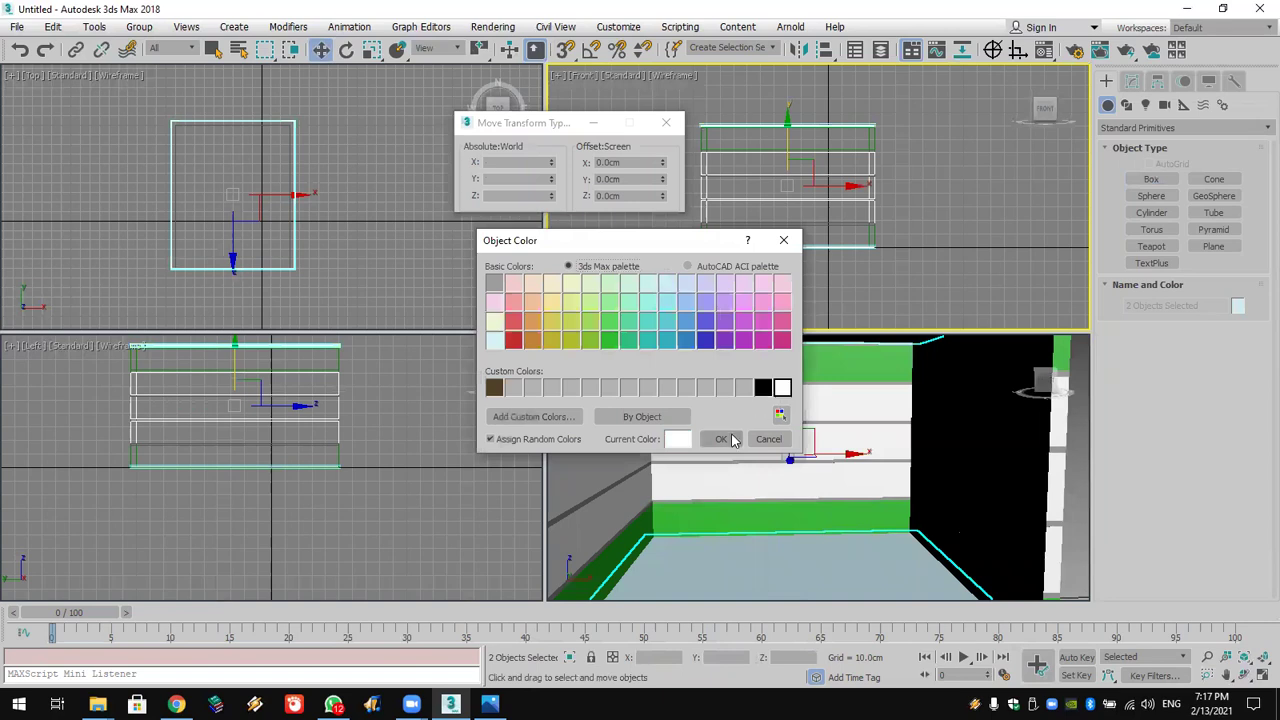
left_click(718, 436)
scroll(832, 425, "down", 3)
scroll(837, 423, "up", 3)
mouse_move(837, 429)
middle_mouse_down()
mouse_move(858, 415)
mouse_move(847, 418)
middle_mouse_up()
left_click_drag(851, 419, 880, 400)
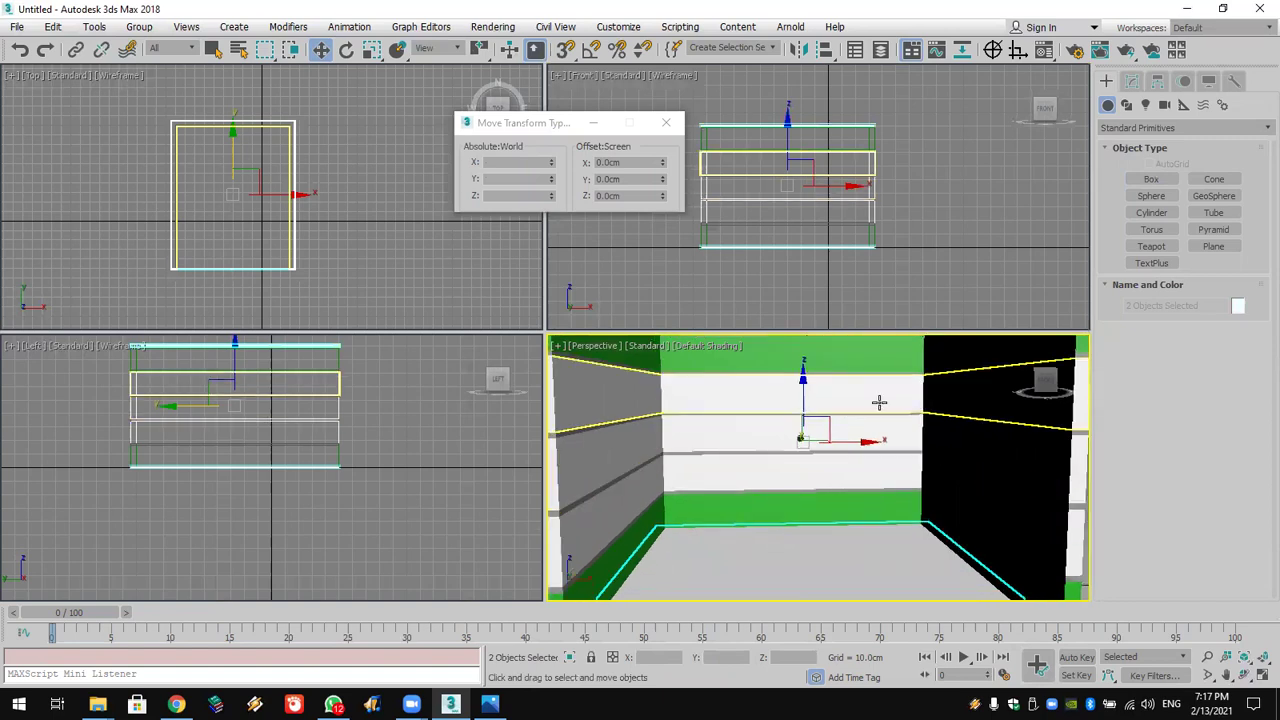
left_click_drag(866, 354, 431, 251)
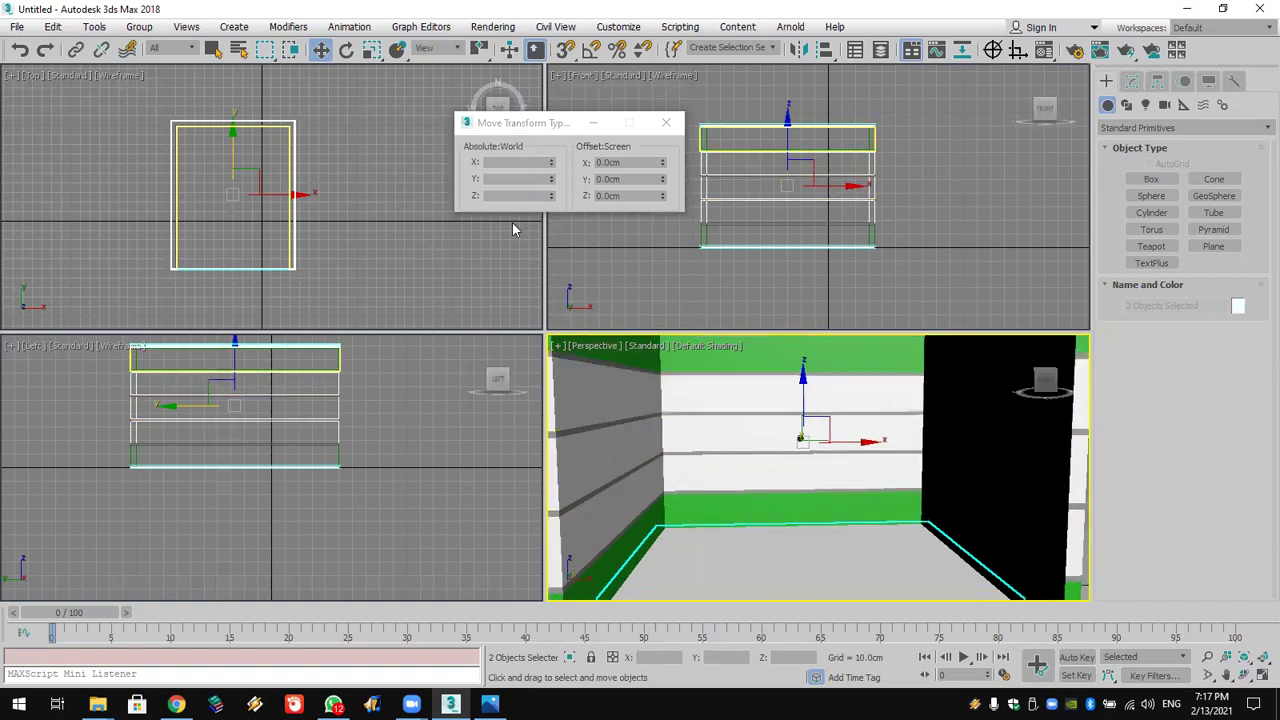
left_click(666, 123)
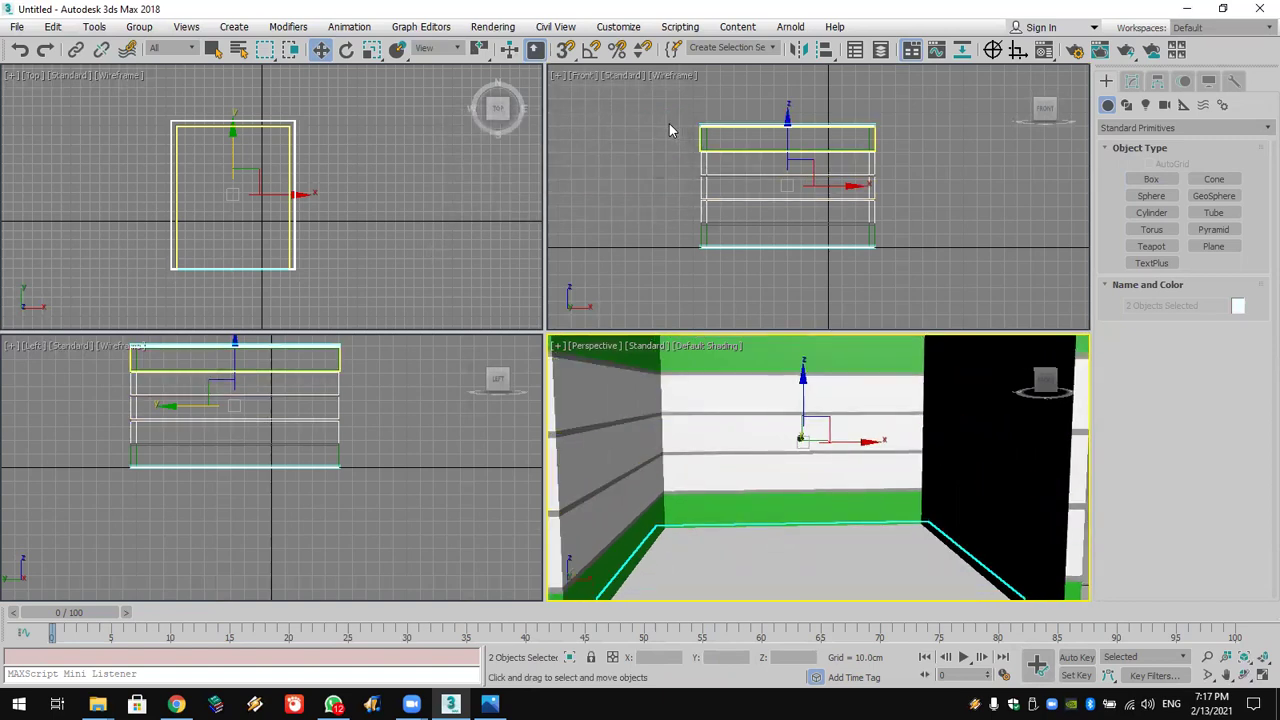
left_click(392, 208)
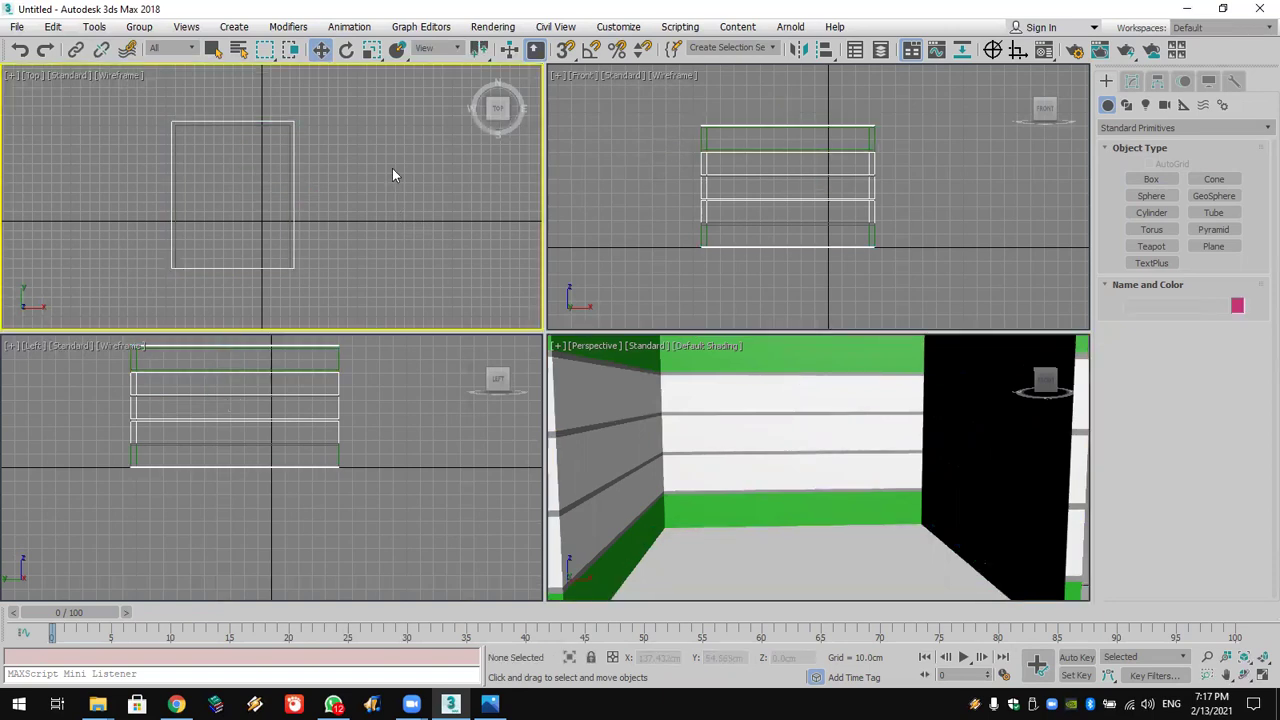
Step: Select all the room's wall, floor and ceiling objects and apply one Edit Mesh modifier to them together
left_click_drag(335, 100, 133, 282)
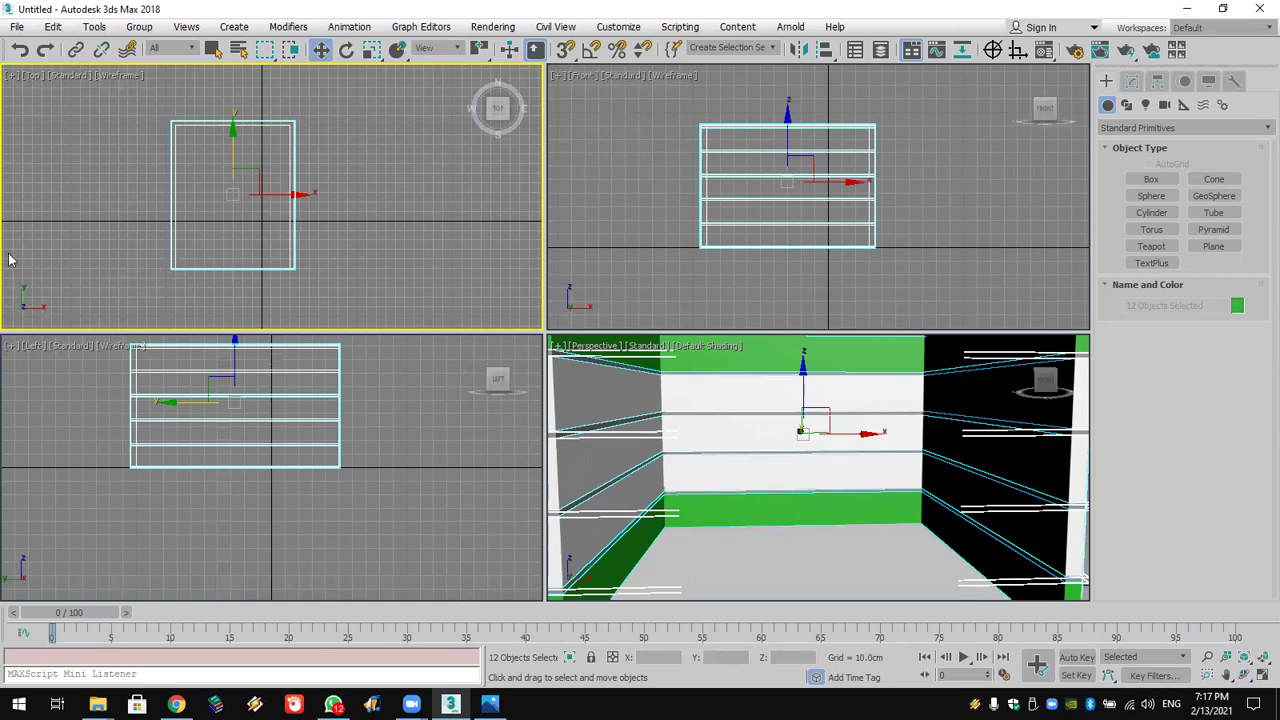
middle_click(929, 225)
scroll(929, 231, "down", 2)
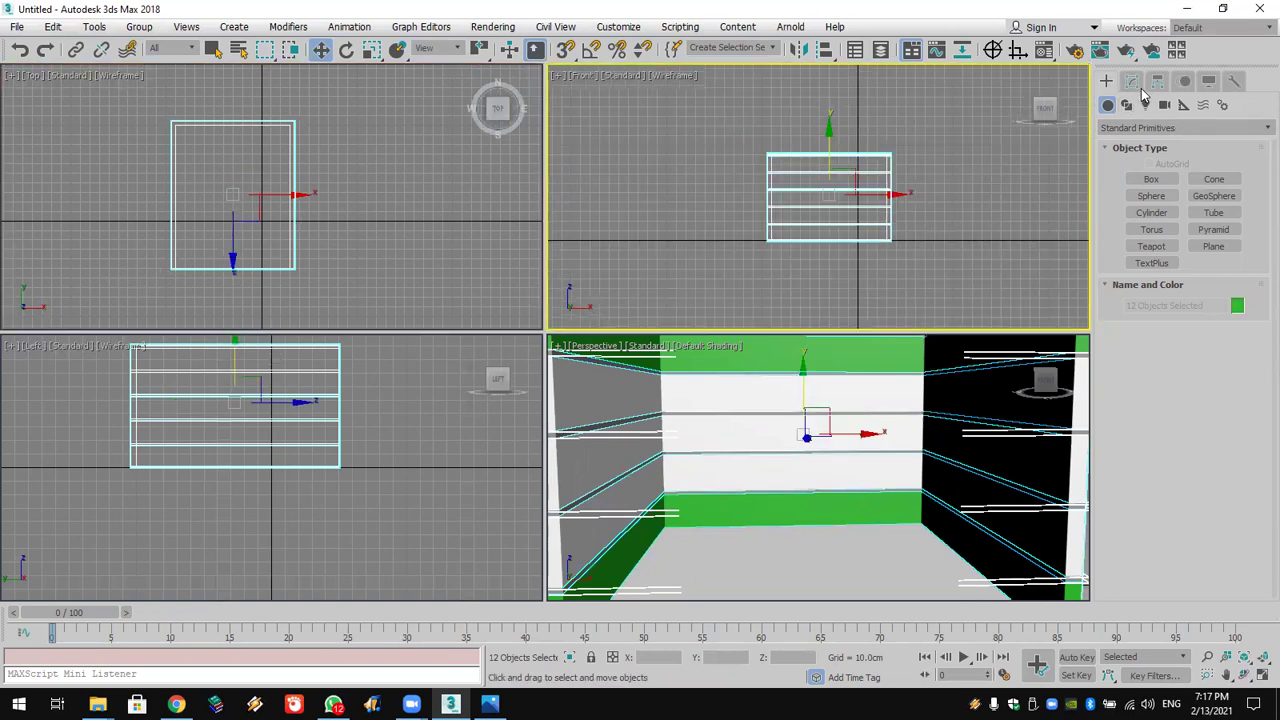
left_click(1131, 81)
left_click(1149, 128)
scroll(1149, 128, "down", 10)
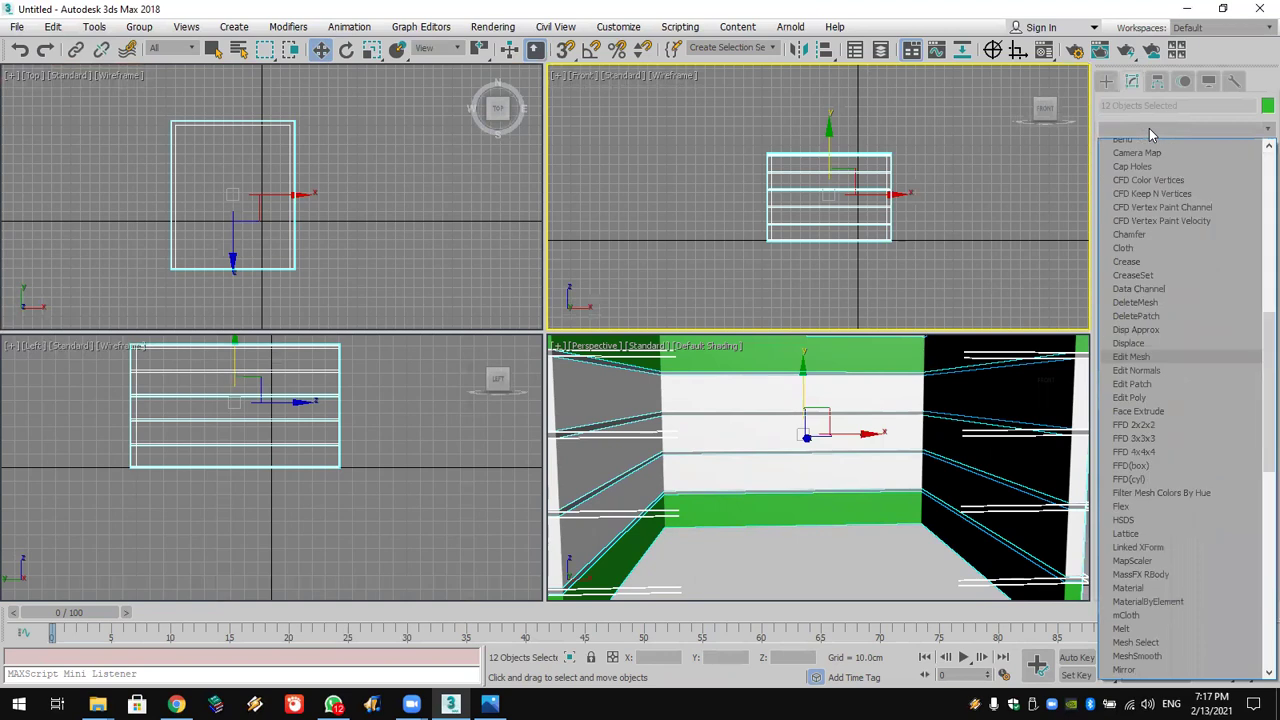
left_click(1153, 149)
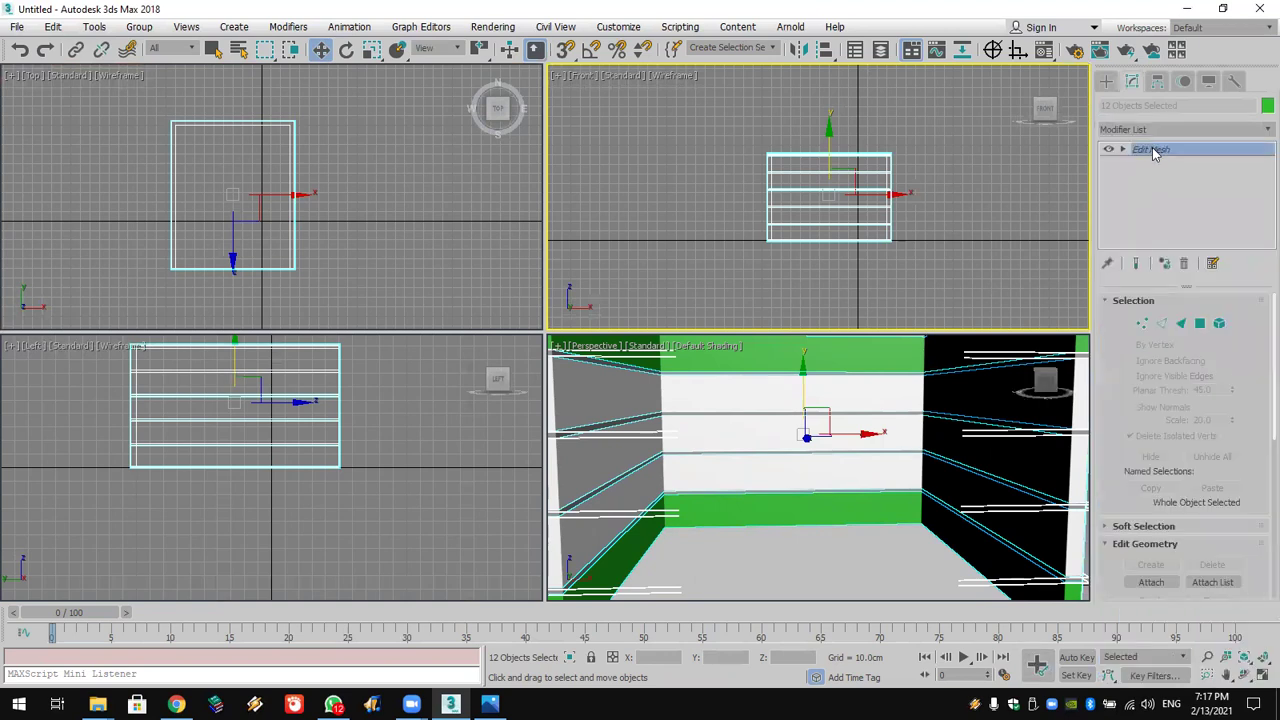
Step: Widen the room by moving all vertices of its right wall outward along X in the Top view
left_click(1142, 323)
left_click_drag(243, 330, 320, 106)
left_click_drag(357, 196, 395, 196)
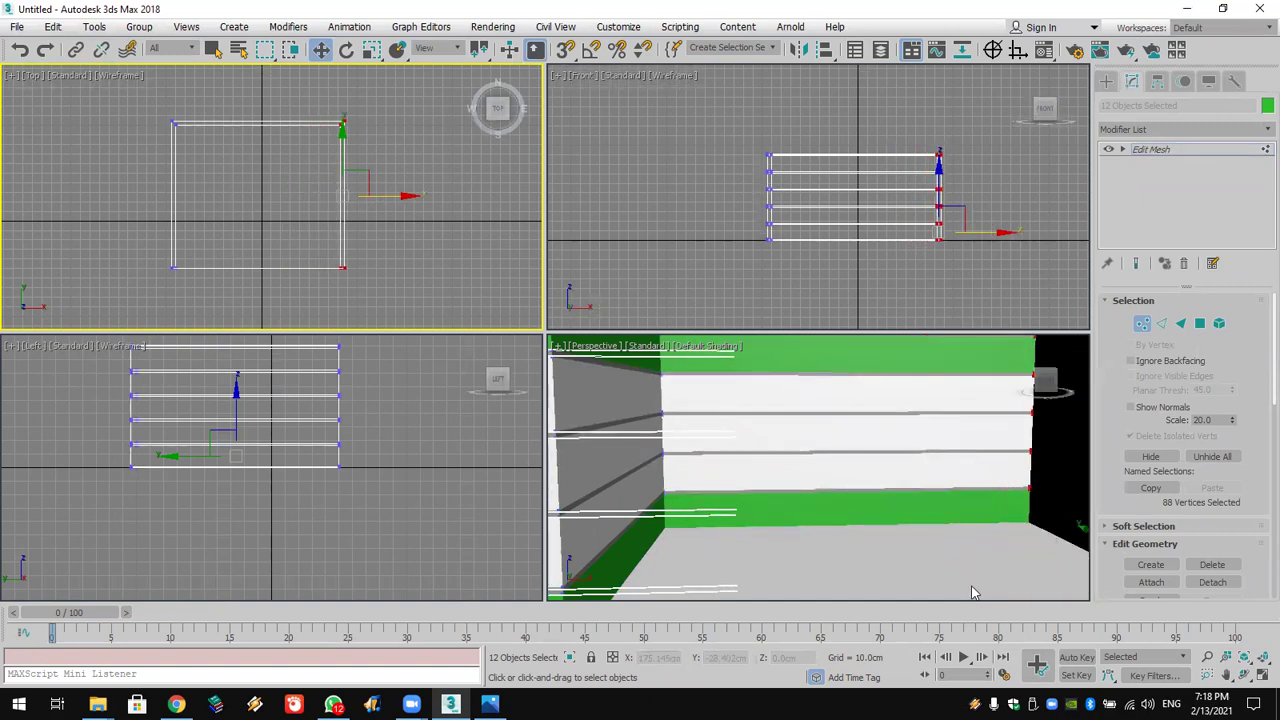
Step: Lengthen the room by moving all vertices at its open front end outward along negative Y in the Top view
scroll(920, 500, "down", 8)
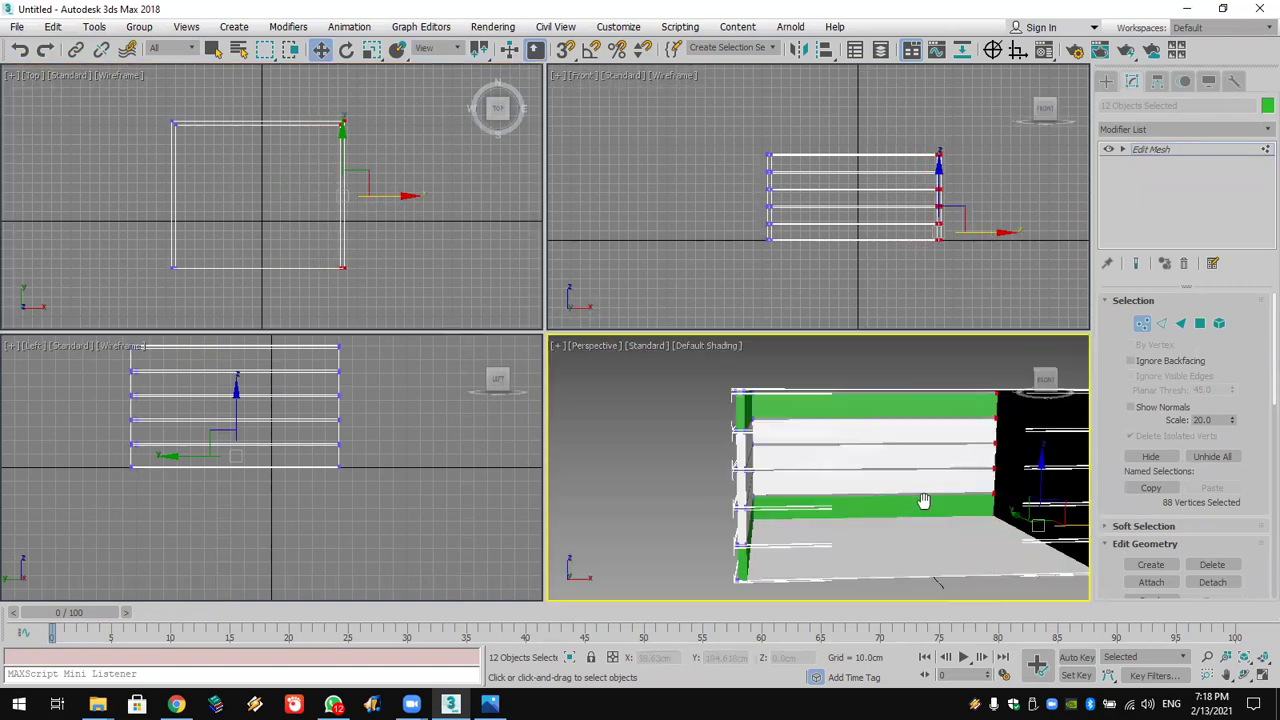
left_click(1244, 677)
left_click_drag(829, 463, 826, 460)
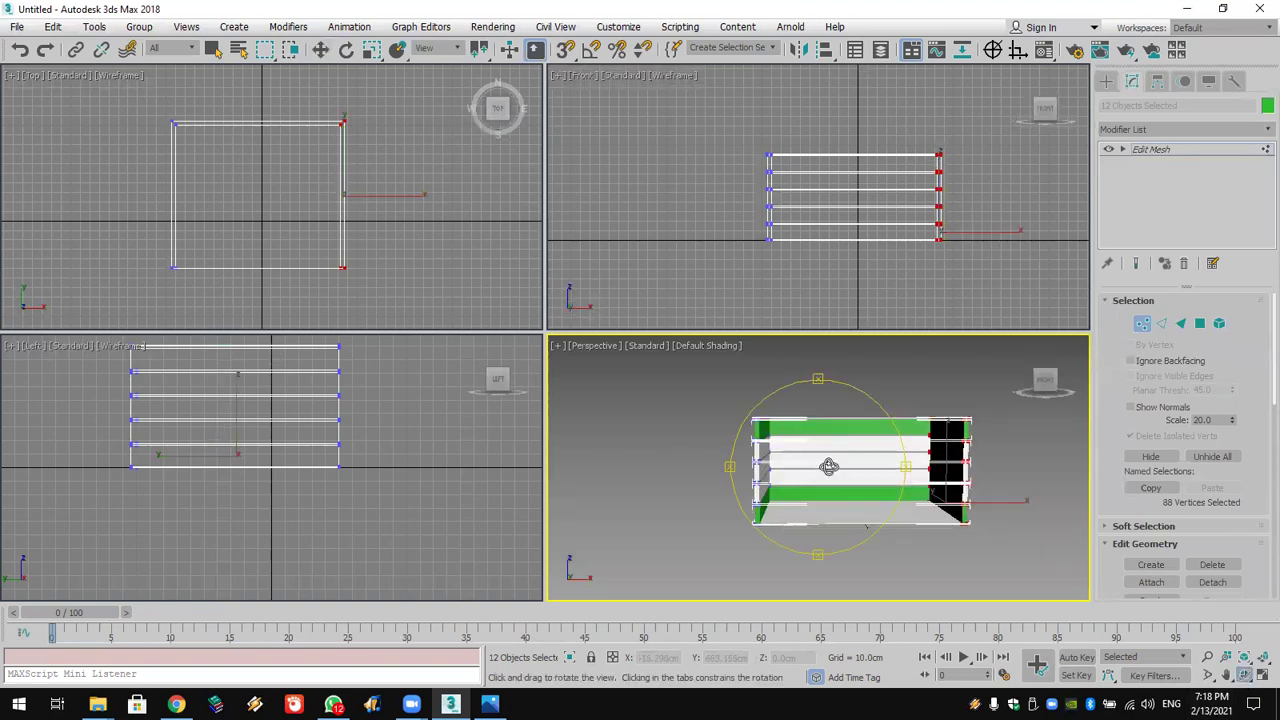
scroll(845, 485, "up", 6)
scroll(840, 495, "down", 5)
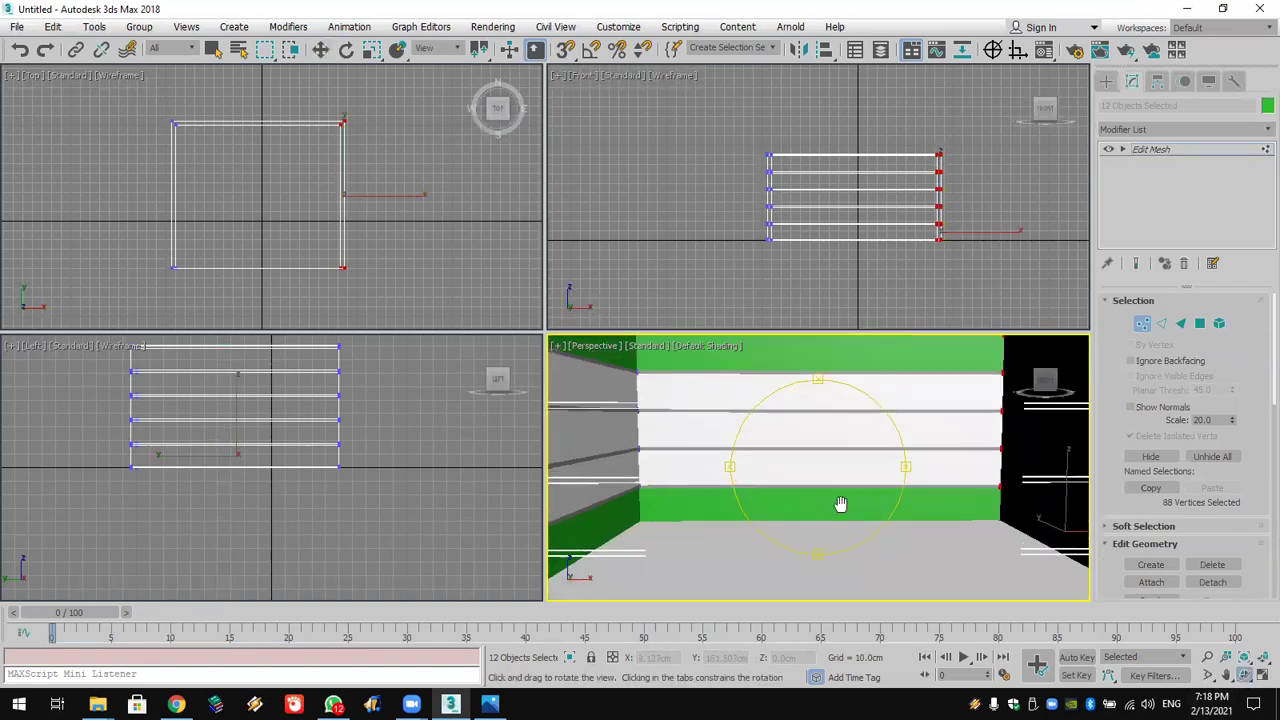
left_click_drag(840, 505, 824, 500)
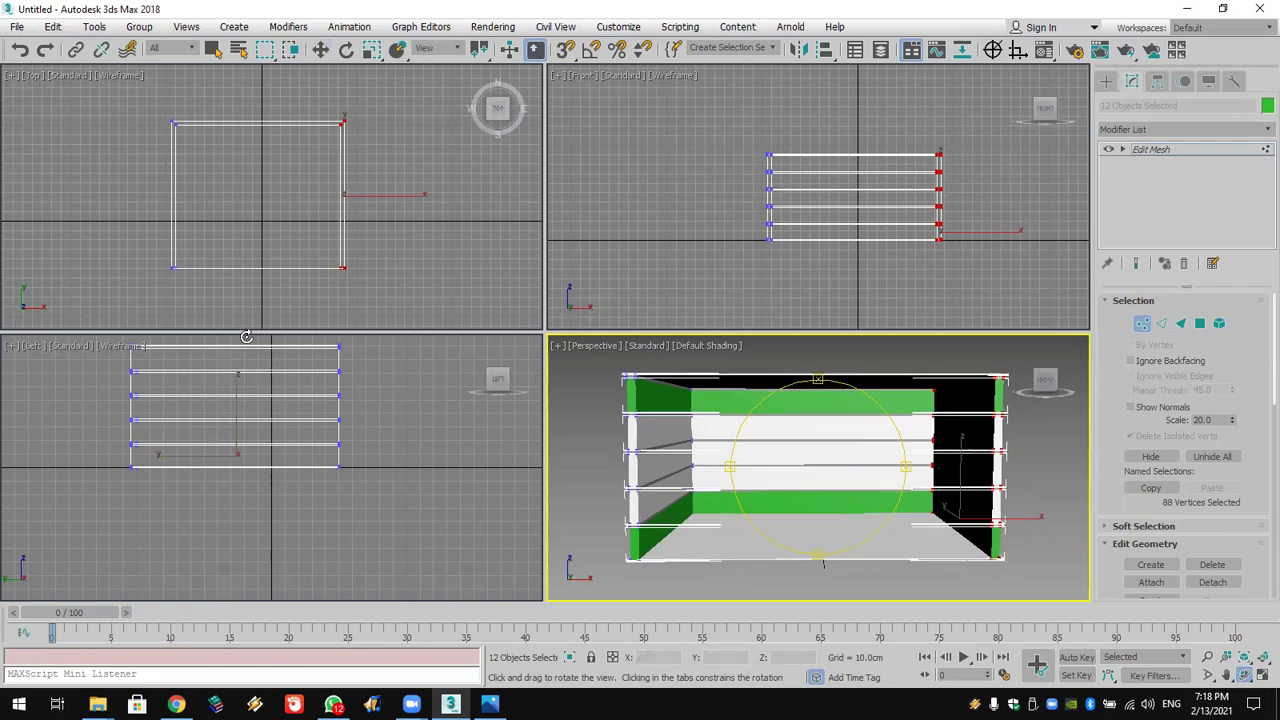
right_click(363, 309)
left_click_drag(398, 312, 108, 238)
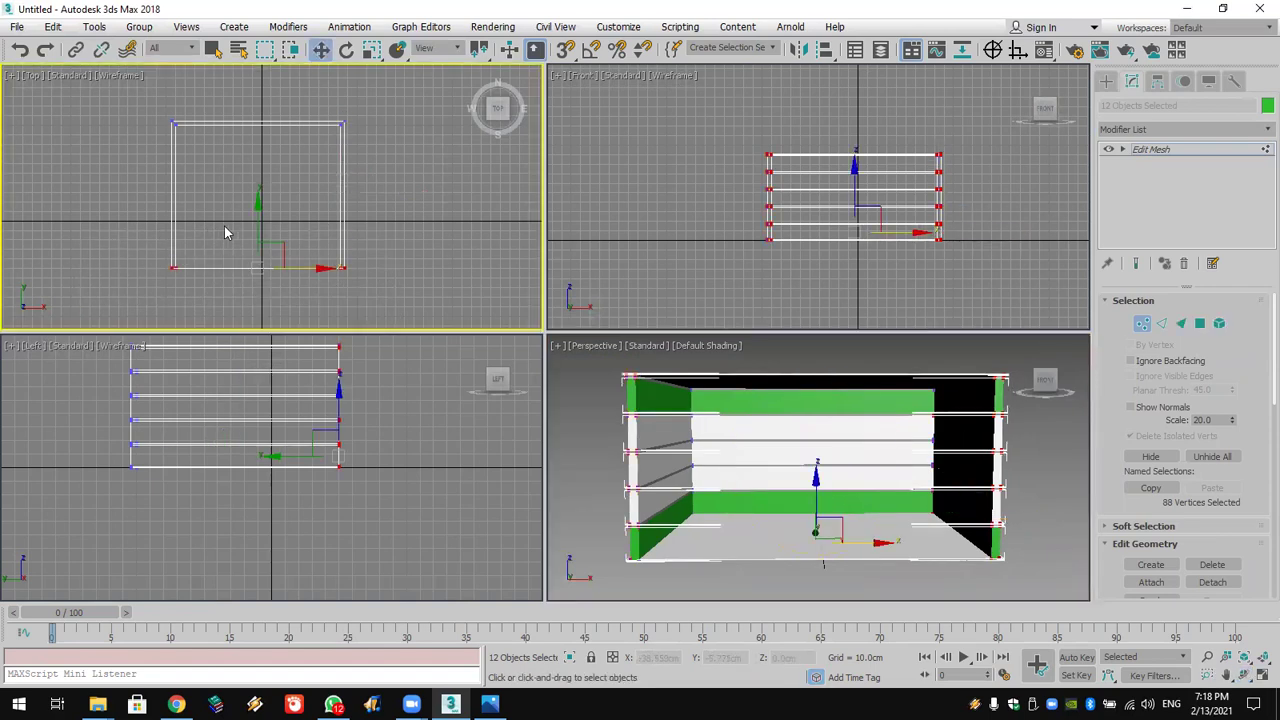
left_click_drag(257, 206, 274, 380)
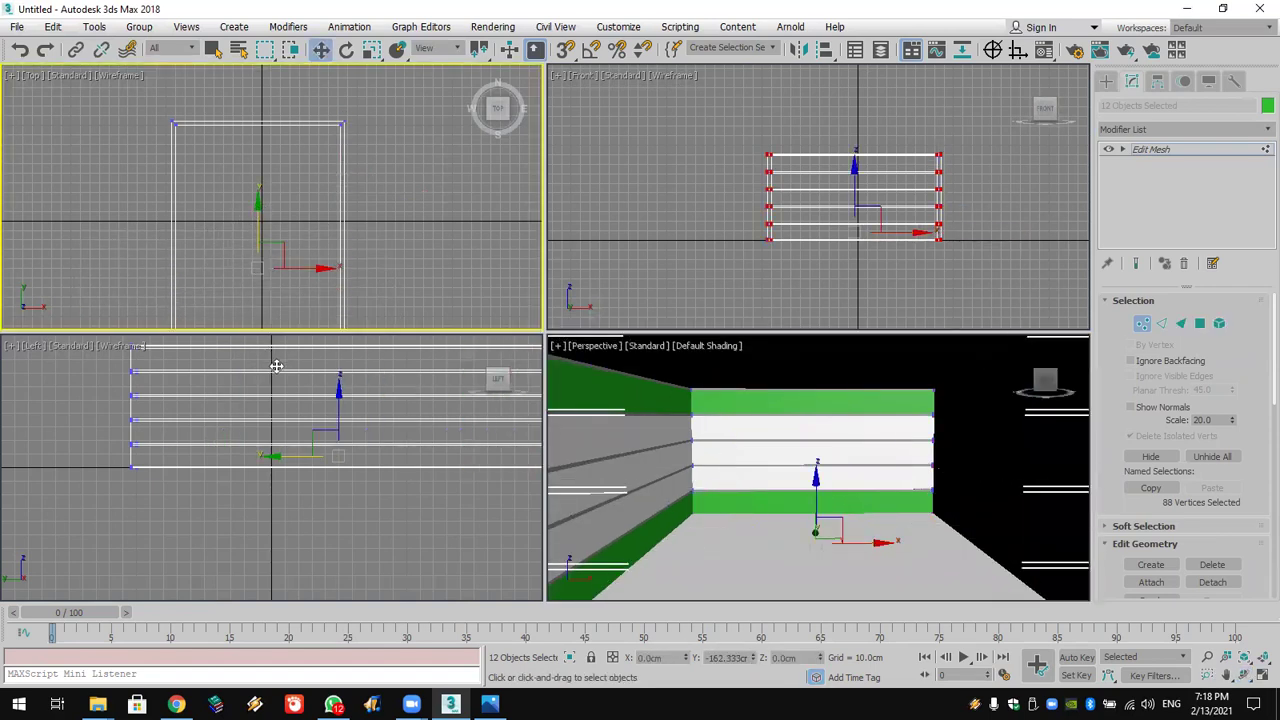
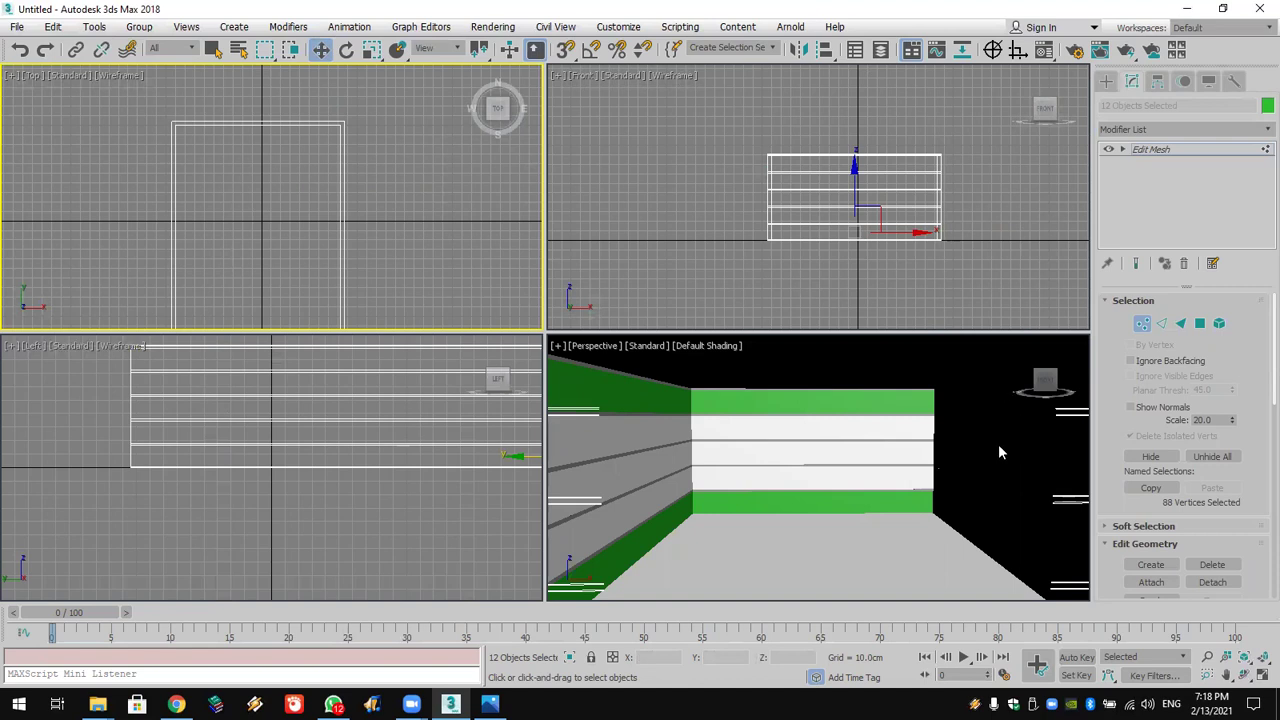
Step: Set the Perspective viewport to High Quality and turn off its Shadows so both side walls are lit
left_click(655, 350)
mouse_move(728, 440)
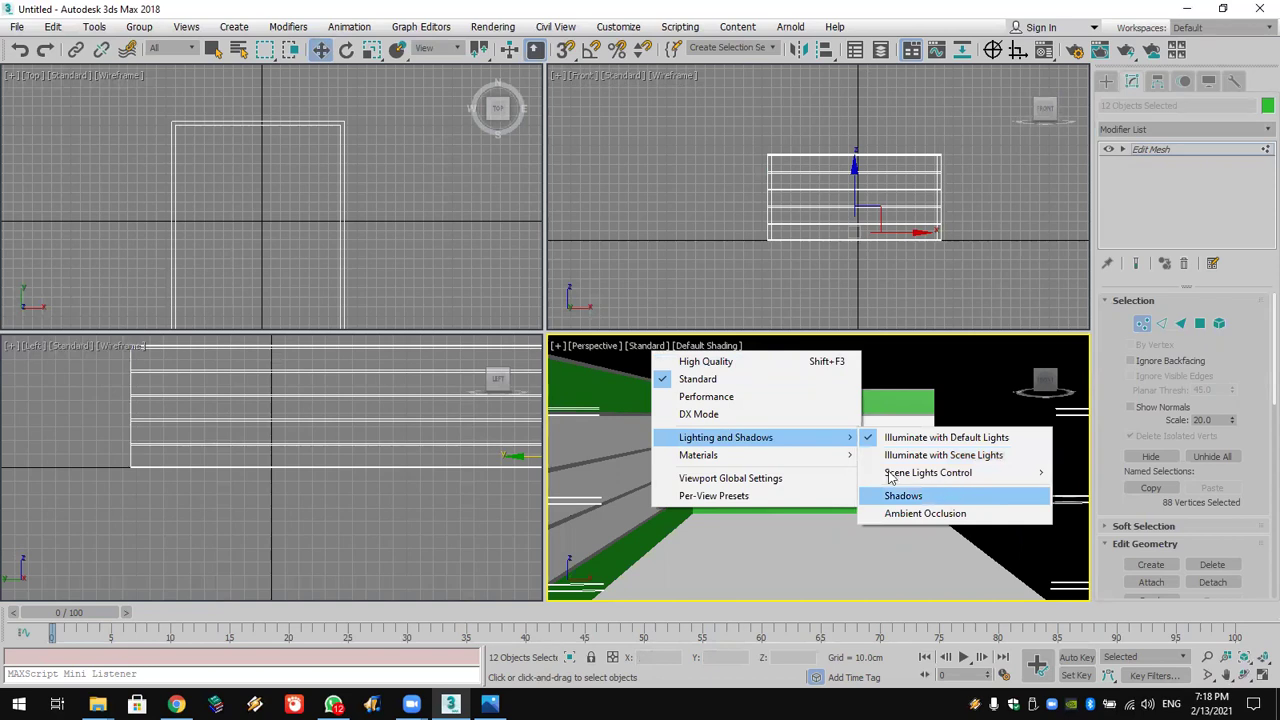
left_click(880, 495)
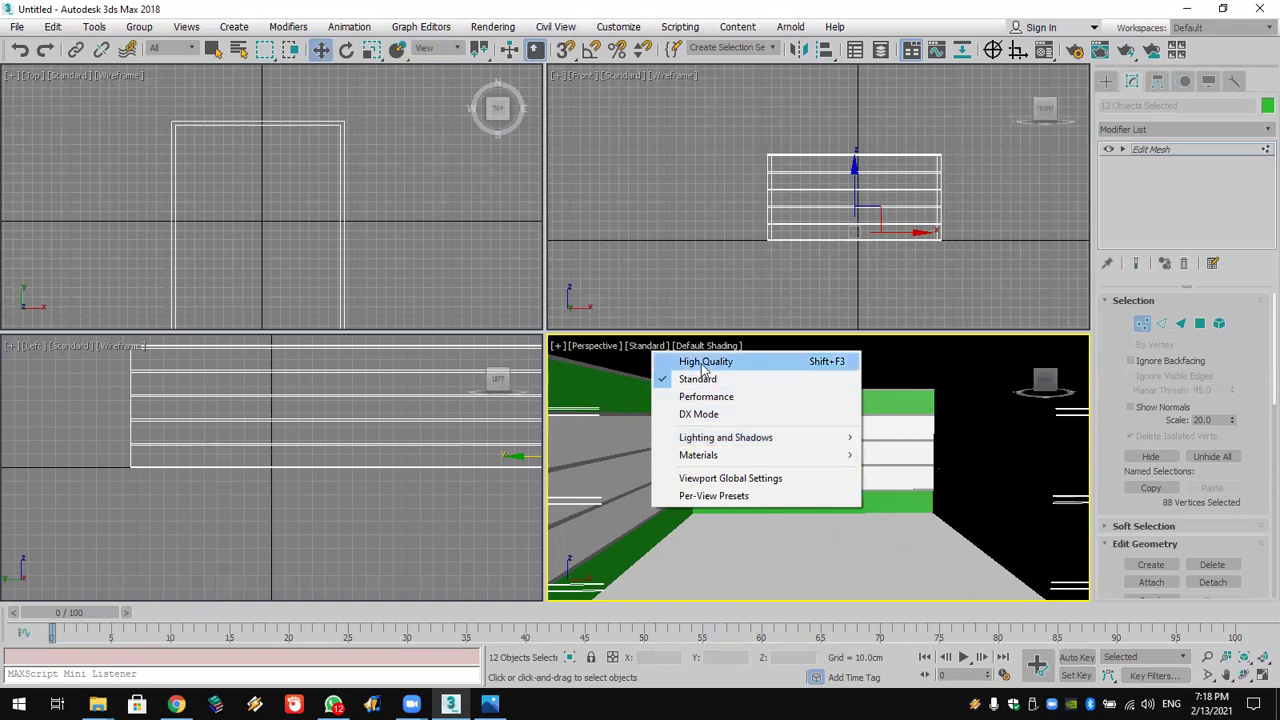
left_click(651, 349)
mouse_move(743, 451)
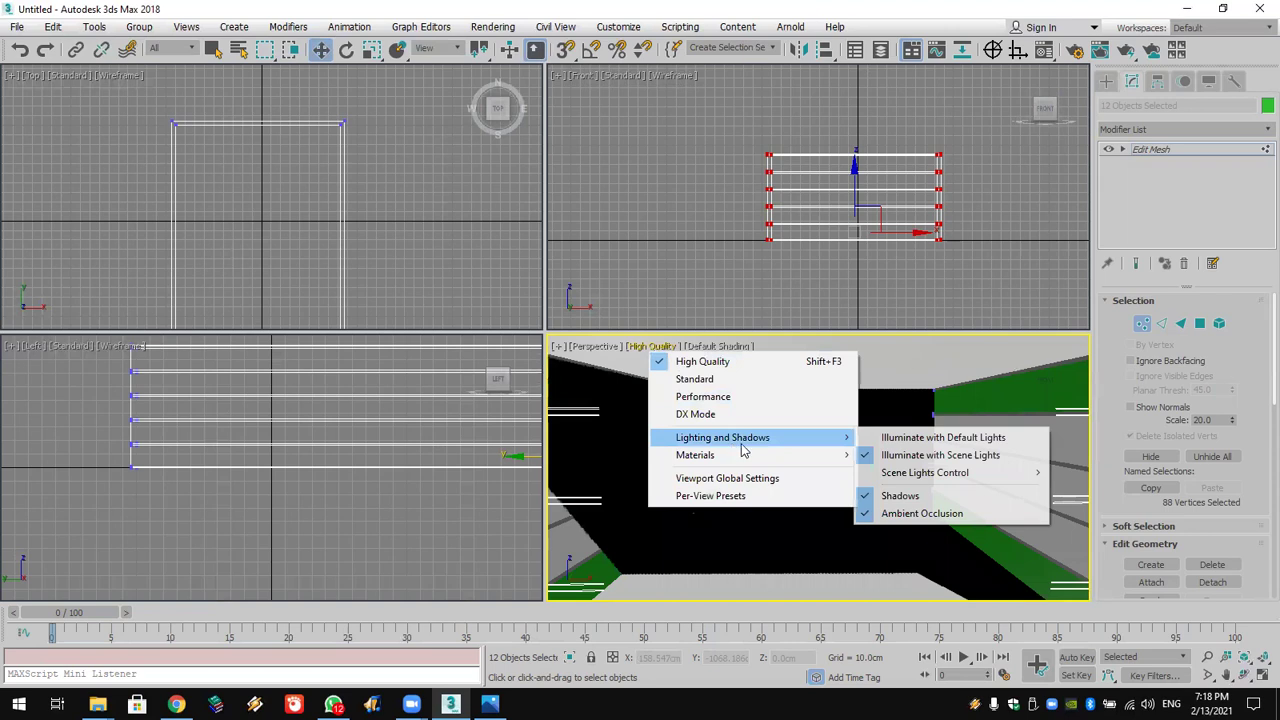
left_click(920, 496)
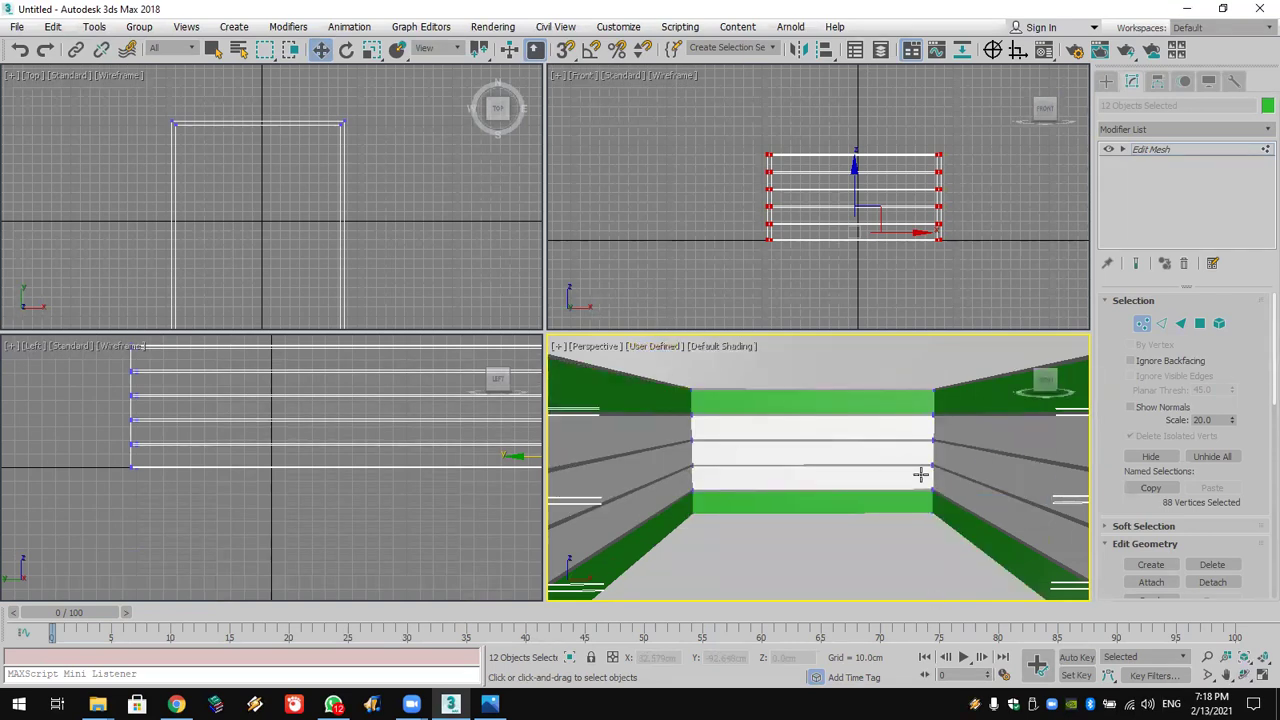
middle_click_drag(908, 503, 898, 491)
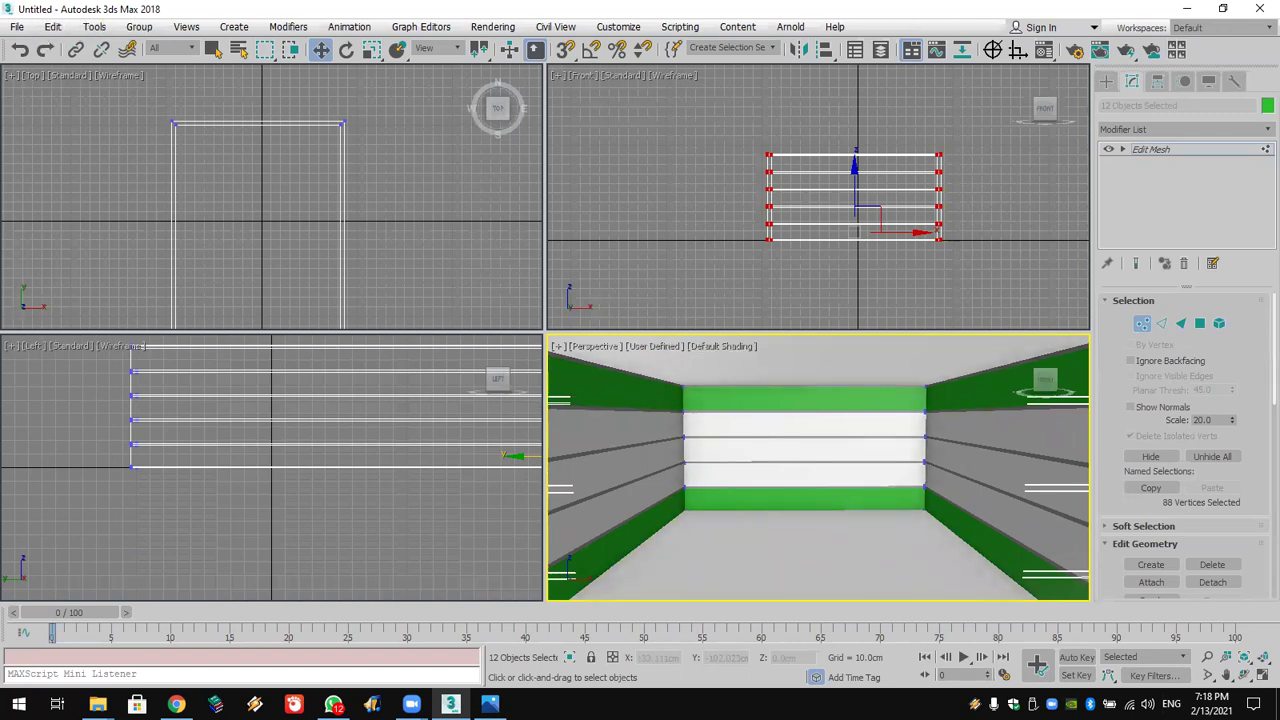
Step: Switch to the Home-Interior-Design photo and examine the curved benches and black sofa up close, then return to 3ds Max
key("alt+Tab")
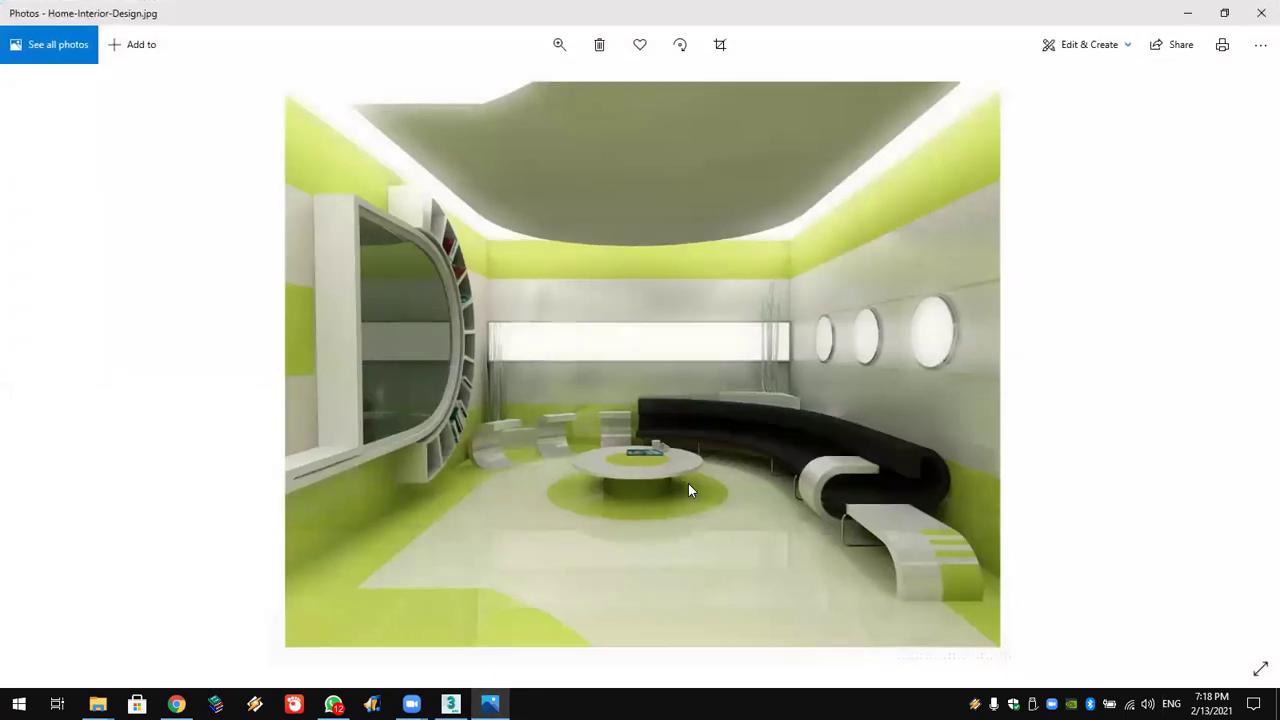
key("Right")
key("Left")
scroll(875, 538, "up", 2, "ctrl")
scroll(891, 524, "up", 1, "ctrl")
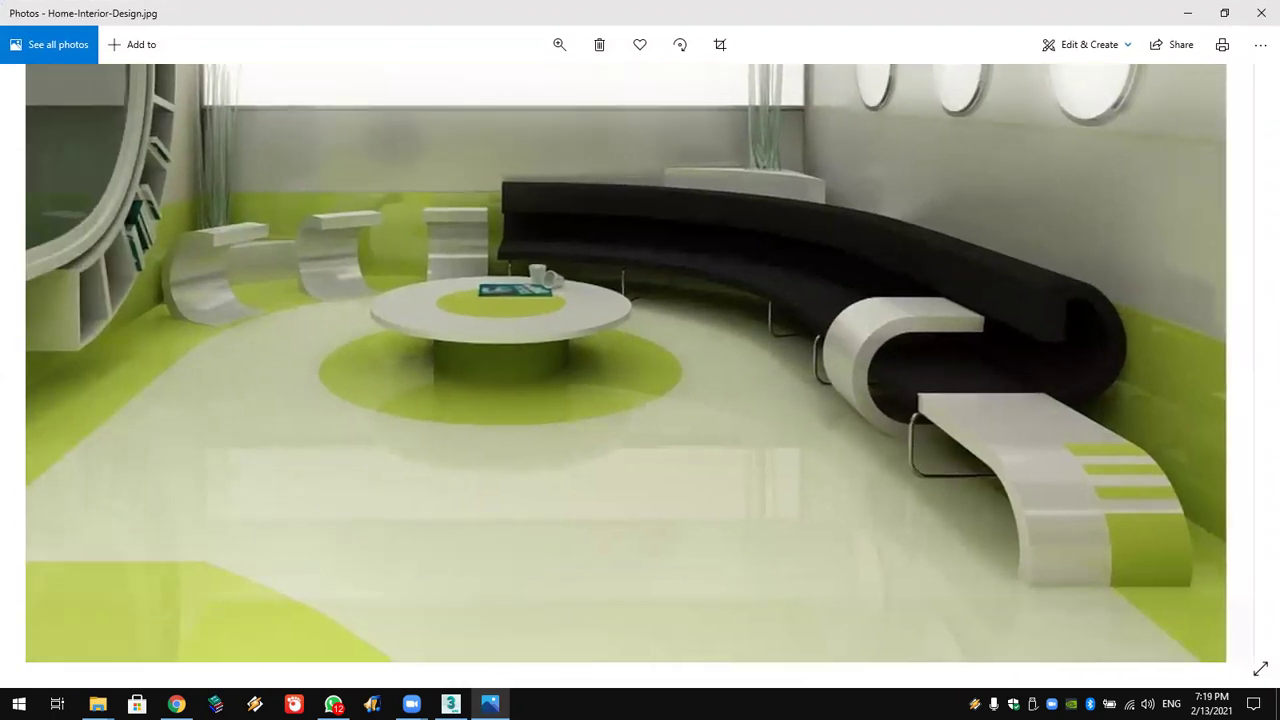
key("alt+Tab")
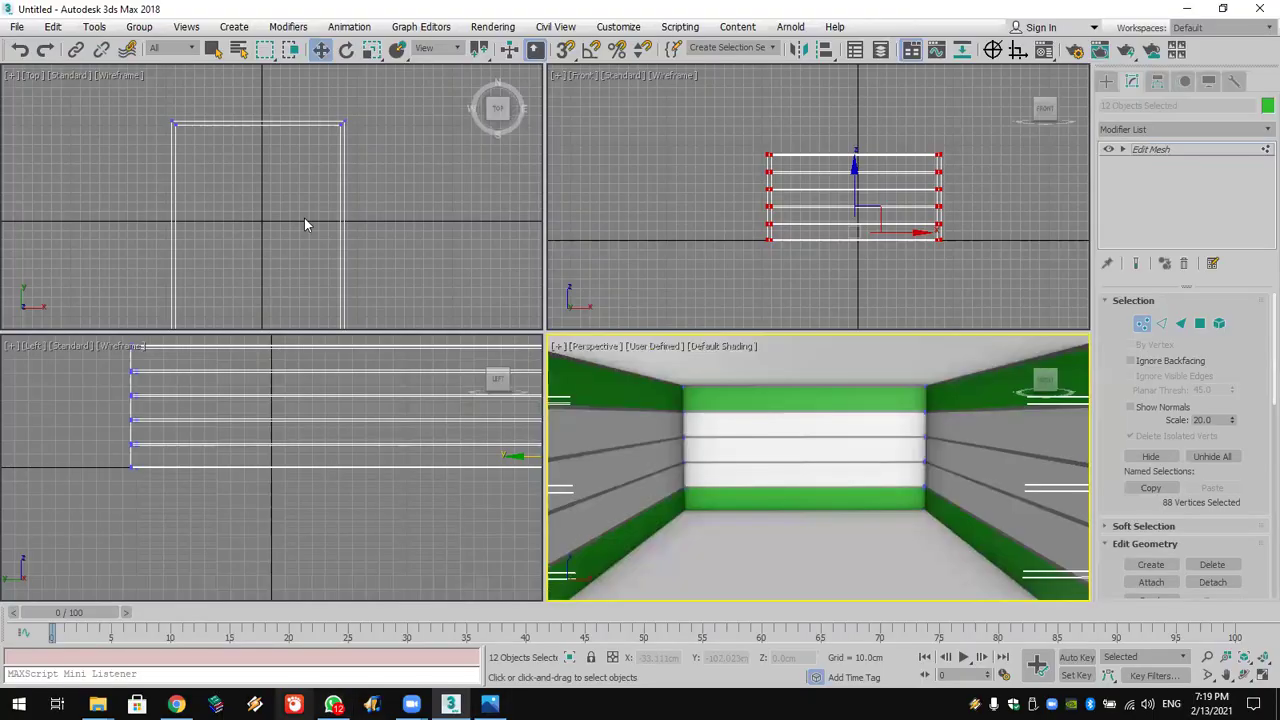
Step: Reset the scene to an empty one without saving the room
left_click(17, 26)
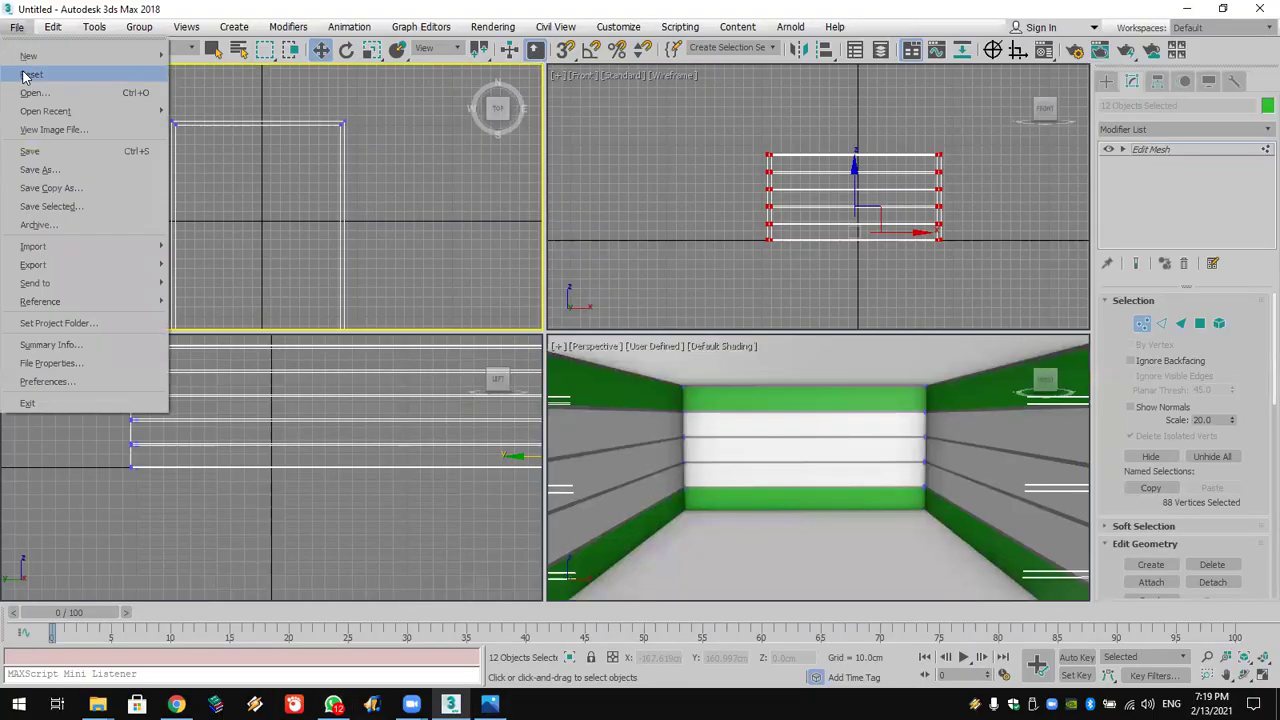
left_click(40, 75)
left_click(636, 380)
left_click(592, 374)
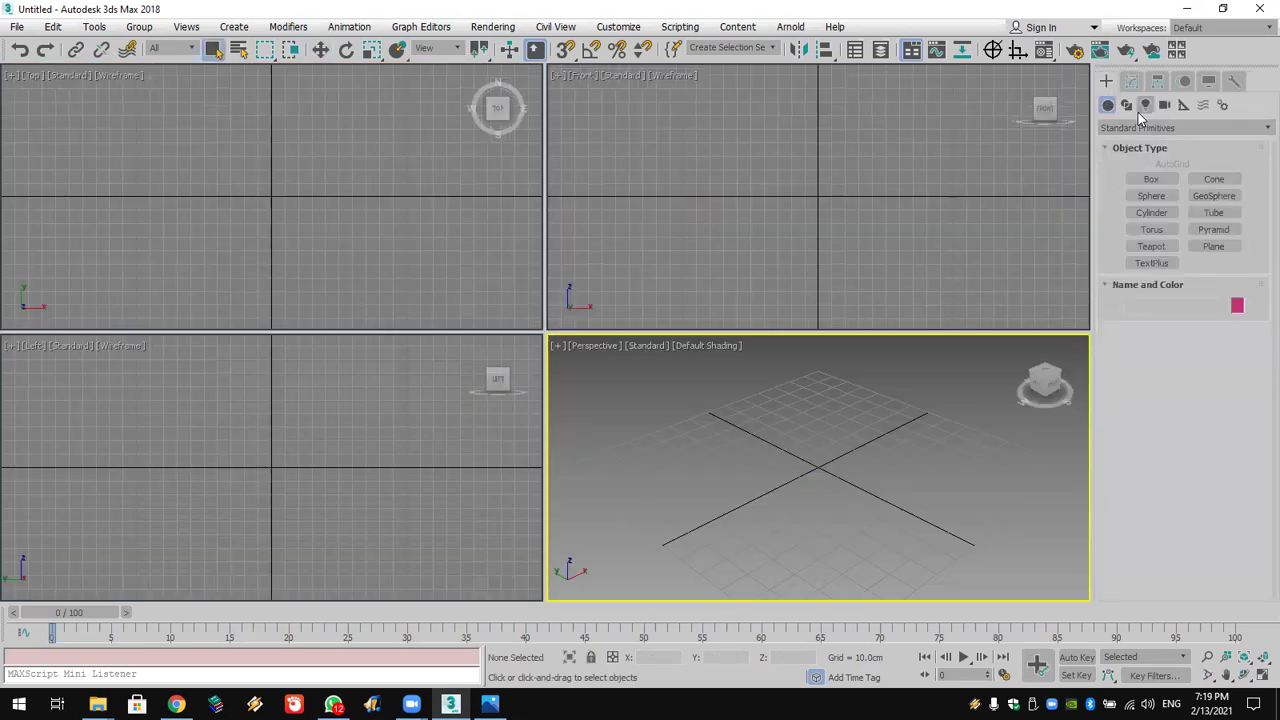
Step: Draw a rectangle spline about 145 by 82 cm in the Front view with a corner radius of about 18 cm
left_click(1127, 105)
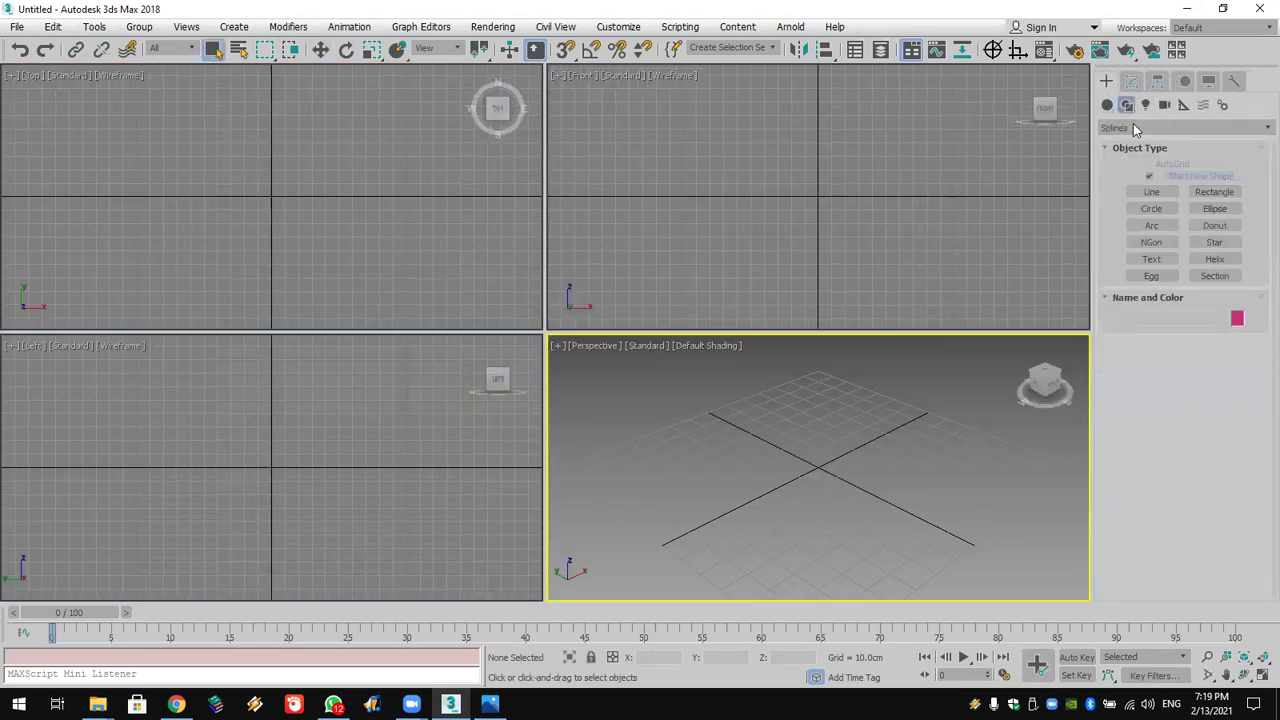
left_click(1220, 192)
left_click_drag(771, 137, 966, 249)
middle_click_drag(919, 398, 885, 456, "alt")
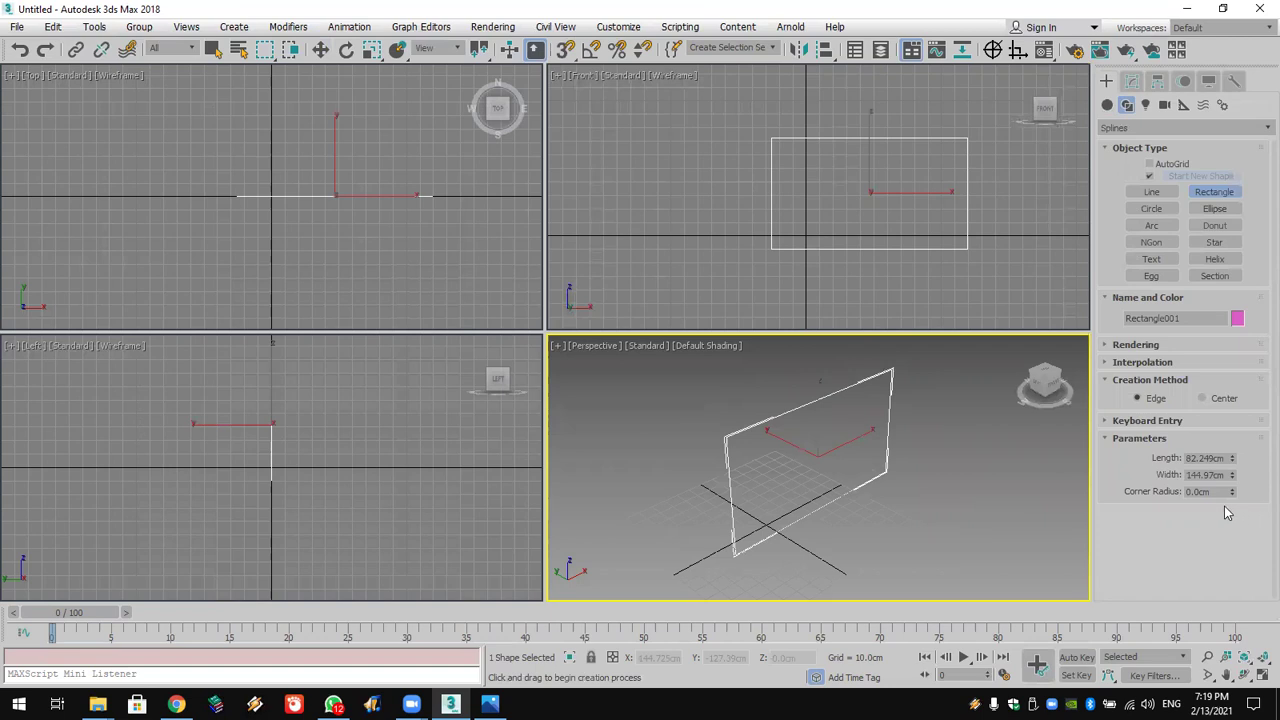
left_click_drag(1235, 497, 80, 676)
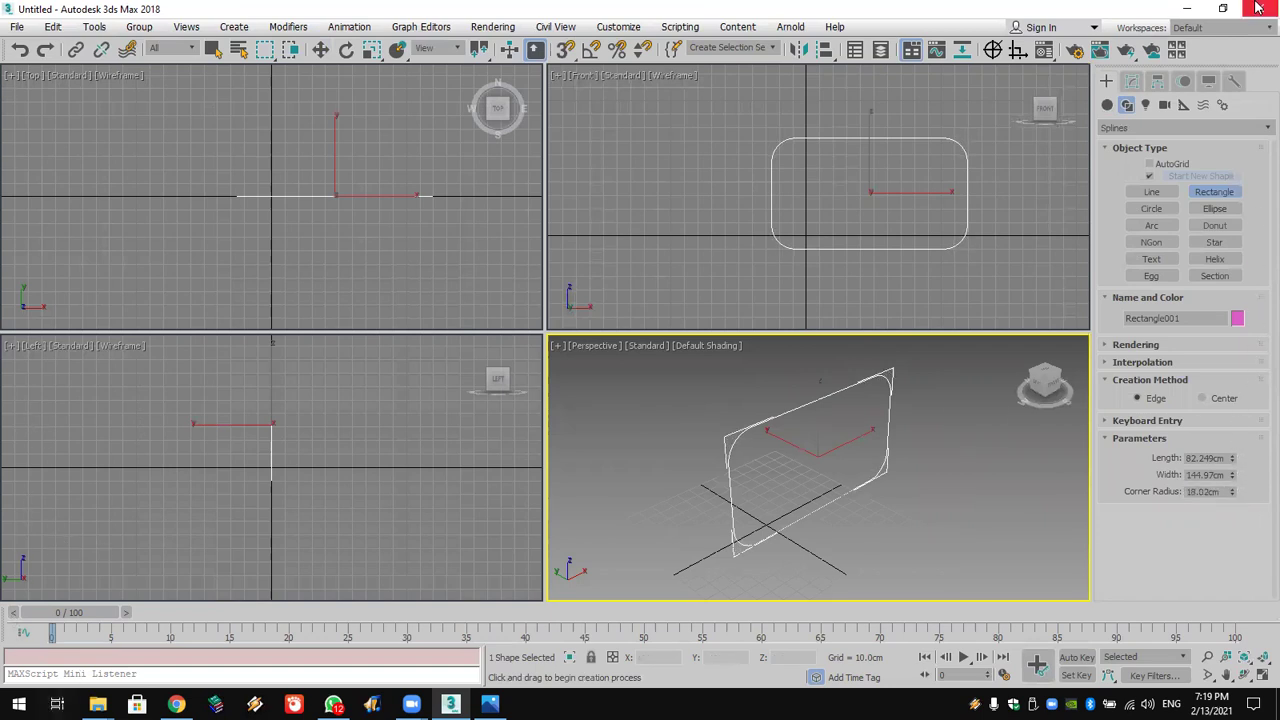
Step: Make the rounded rectangle renderable in renderer and viewport with a radial thickness of about 4.08 cm, and show the viewport statistics
left_click(1177, 345)
left_click(1180, 296)
left_click(1180, 308)
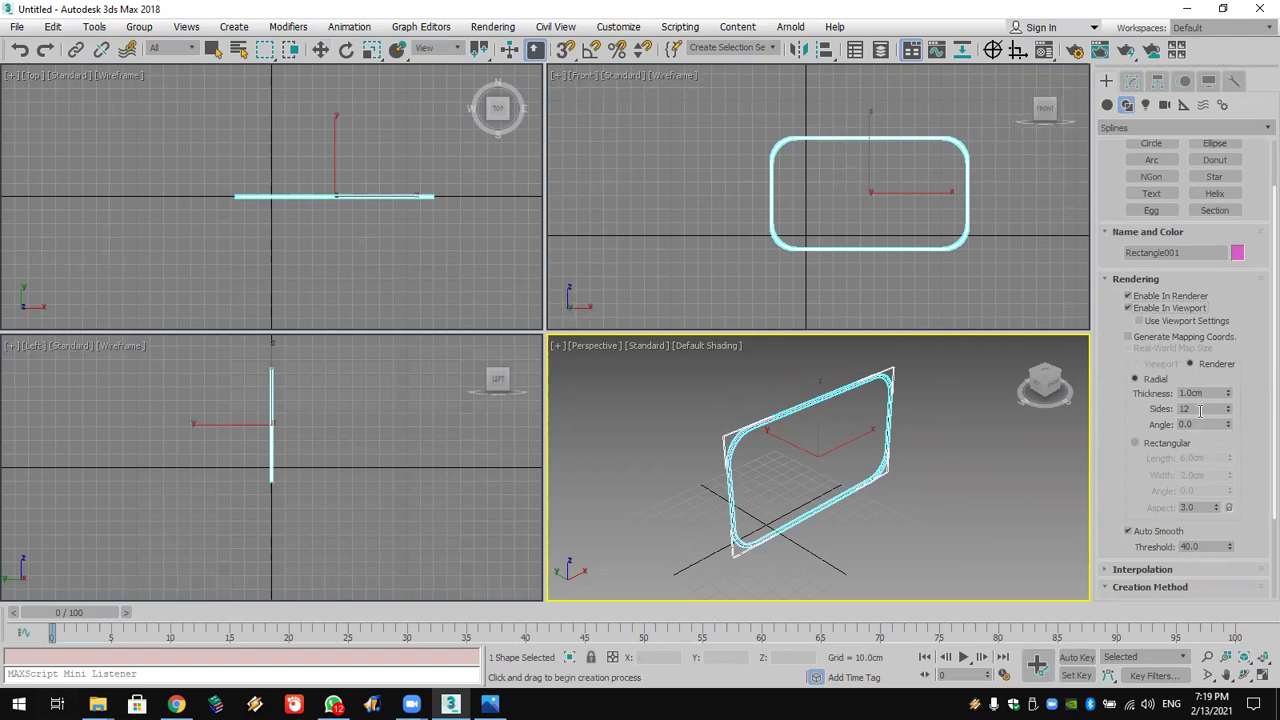
left_click_drag(1230, 393, 1236, 155)
right_click(734, 362)
key("7")
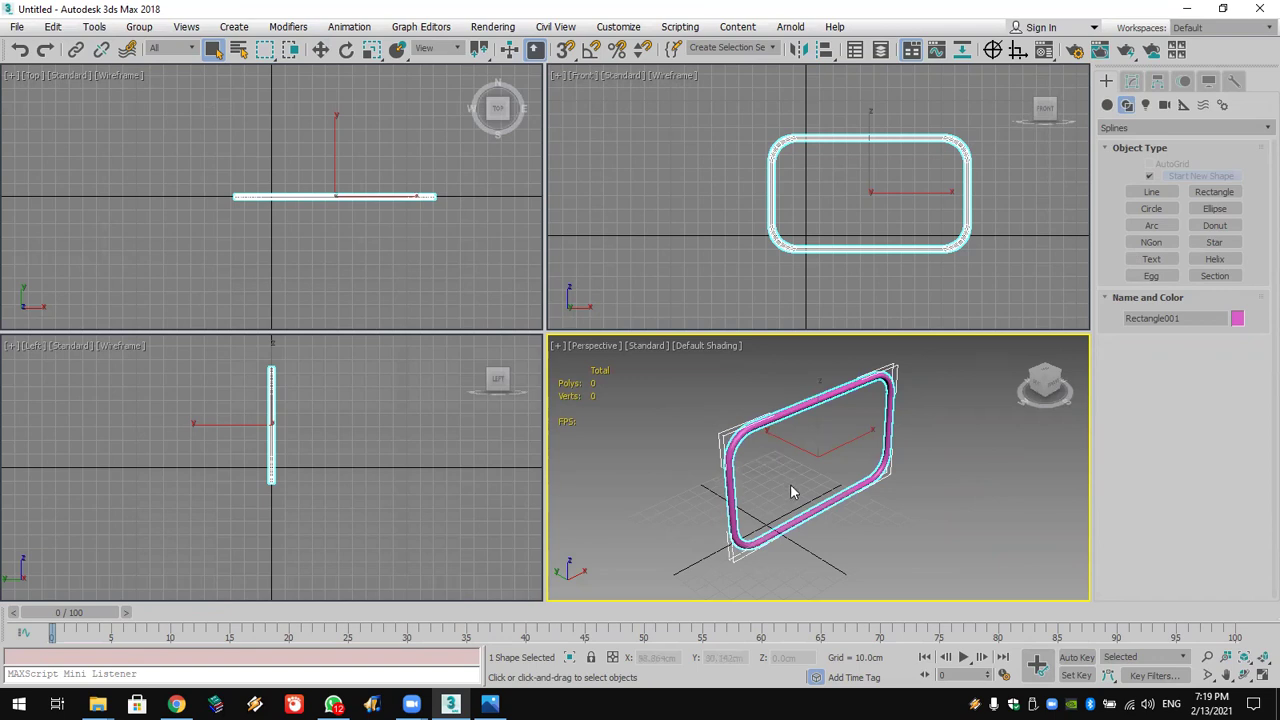
Step: Check the bench's metal leg in the reference photo, then delete the rounded rectangle tube
key("alt+Tab")
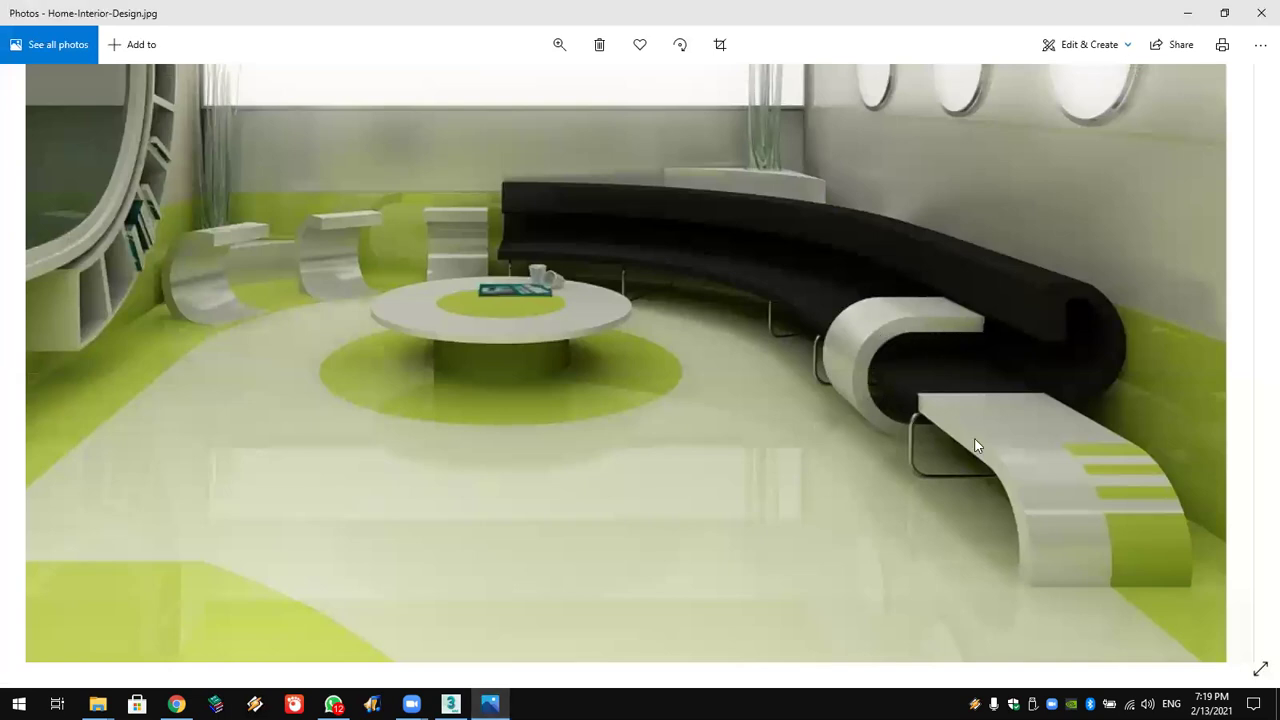
left_click(450, 704)
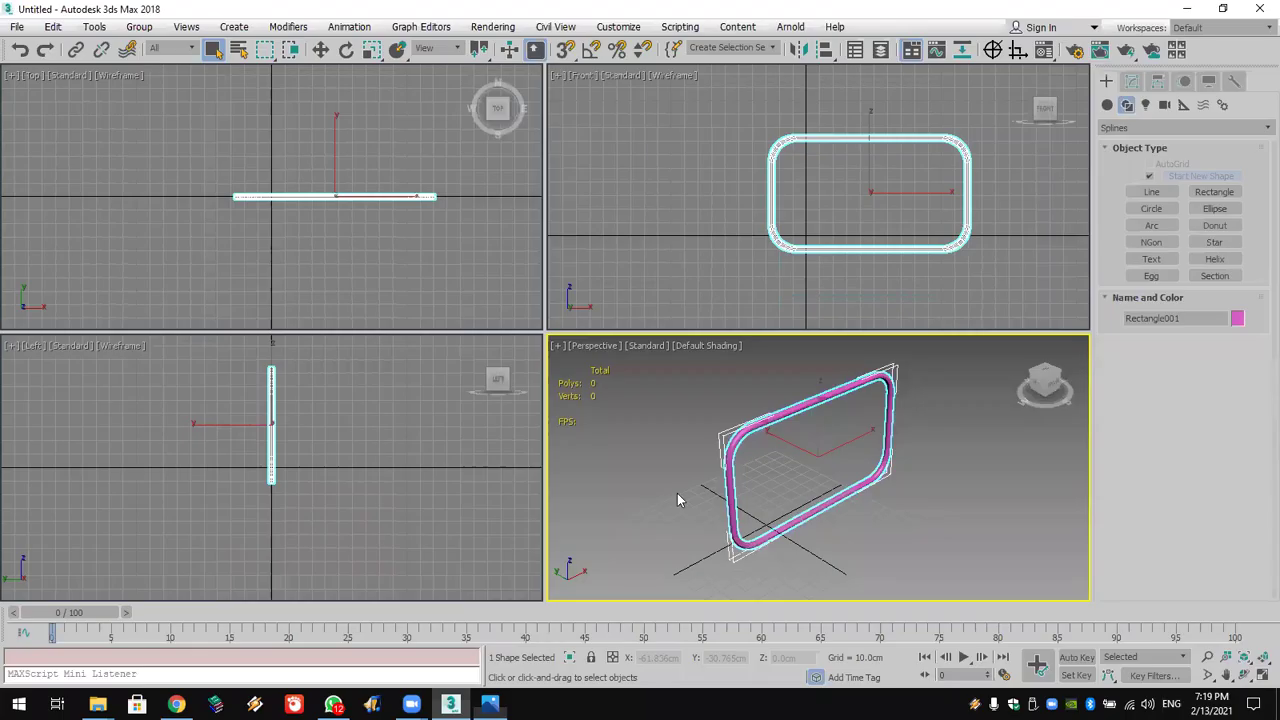
left_click(883, 243)
key("Delete")
Step: Draw a new rectangle spline in the Front view with Enable In Renderer and Enable In Viewport turned off
left_click(1207, 194)
left_click_drag(792, 120, 967, 236)
left_click(1150, 374)
Step: With midpoint snapping on, draw a circle of about 42 cm radius centred on the rectangle's left edge and reaching its corner
left_click(1151, 208)
left_click(565, 50)
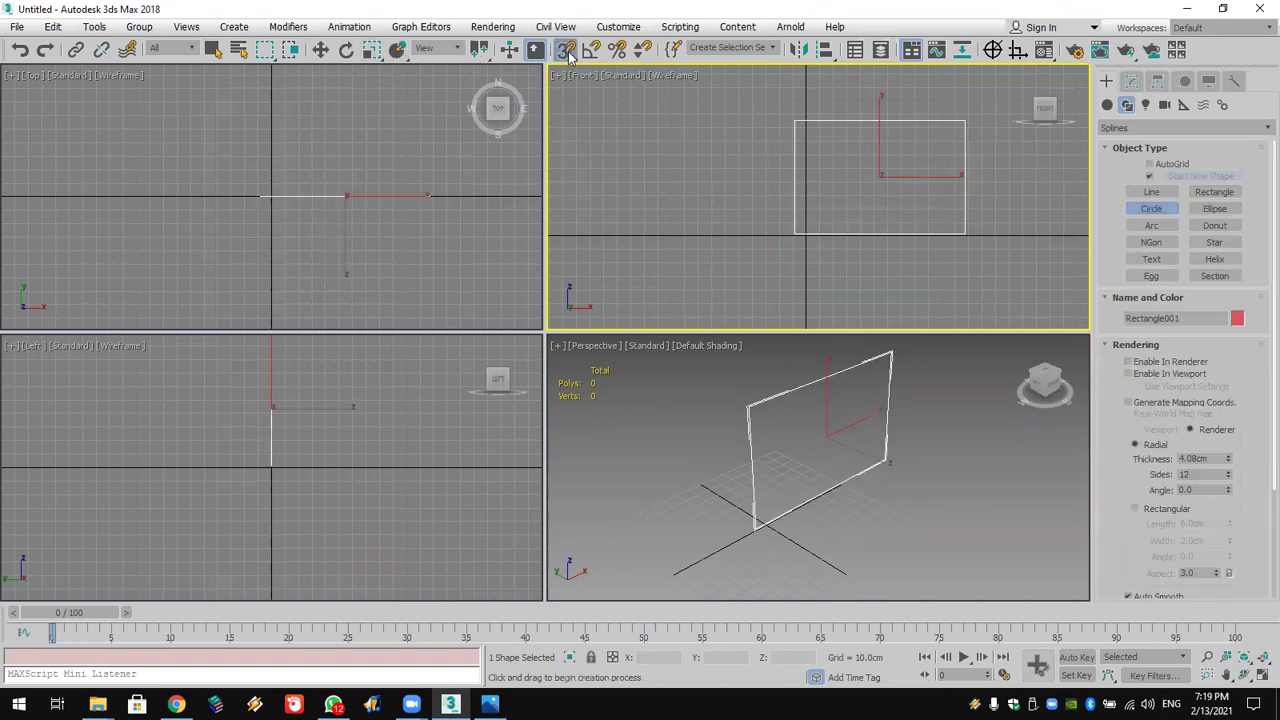
right_click(568, 52)
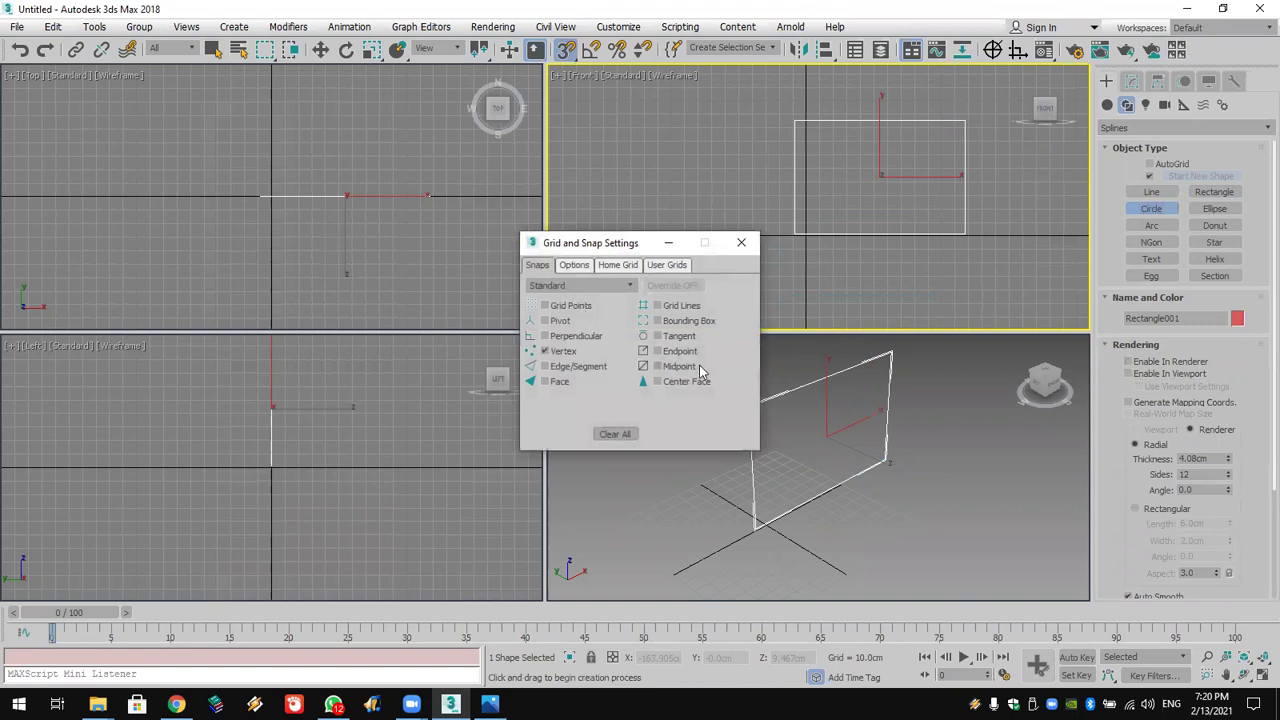
left_click(741, 242)
left_click_drag(566, 50, 568, 101)
left_click_drag(793, 177, 795, 234)
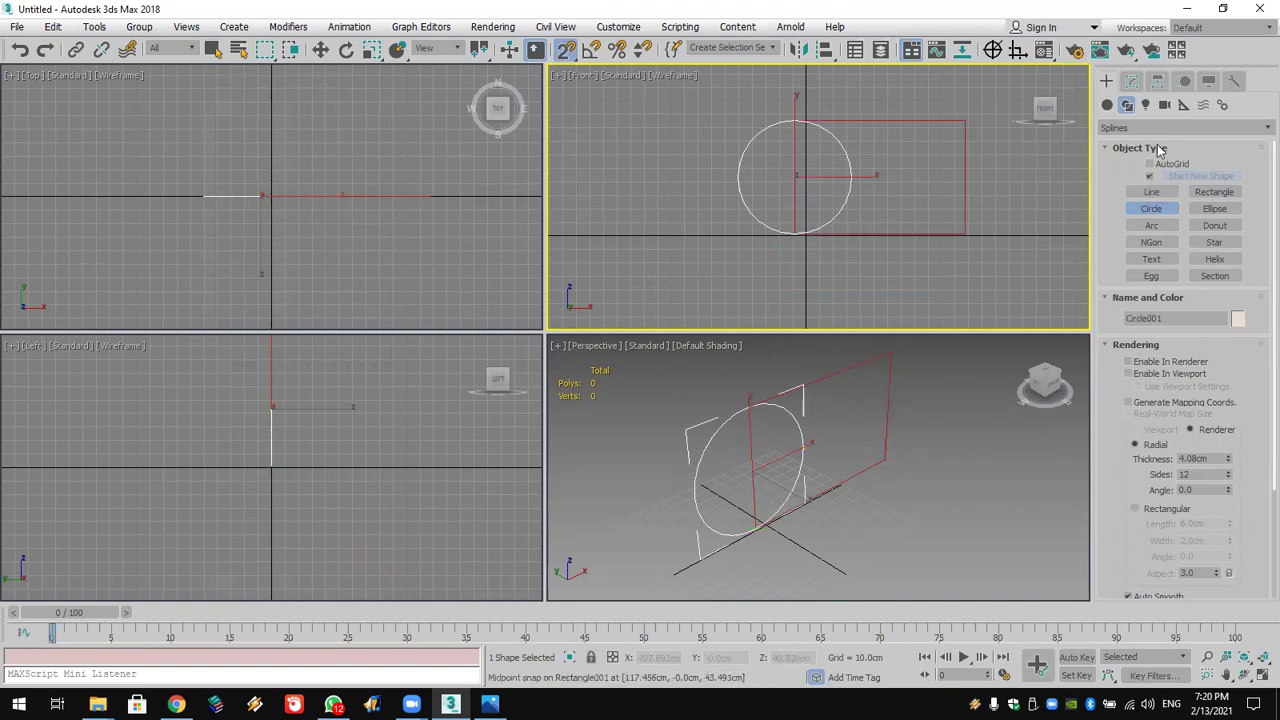
Step: Apply an Edit Spline modifier to the circle
left_click(1132, 81)
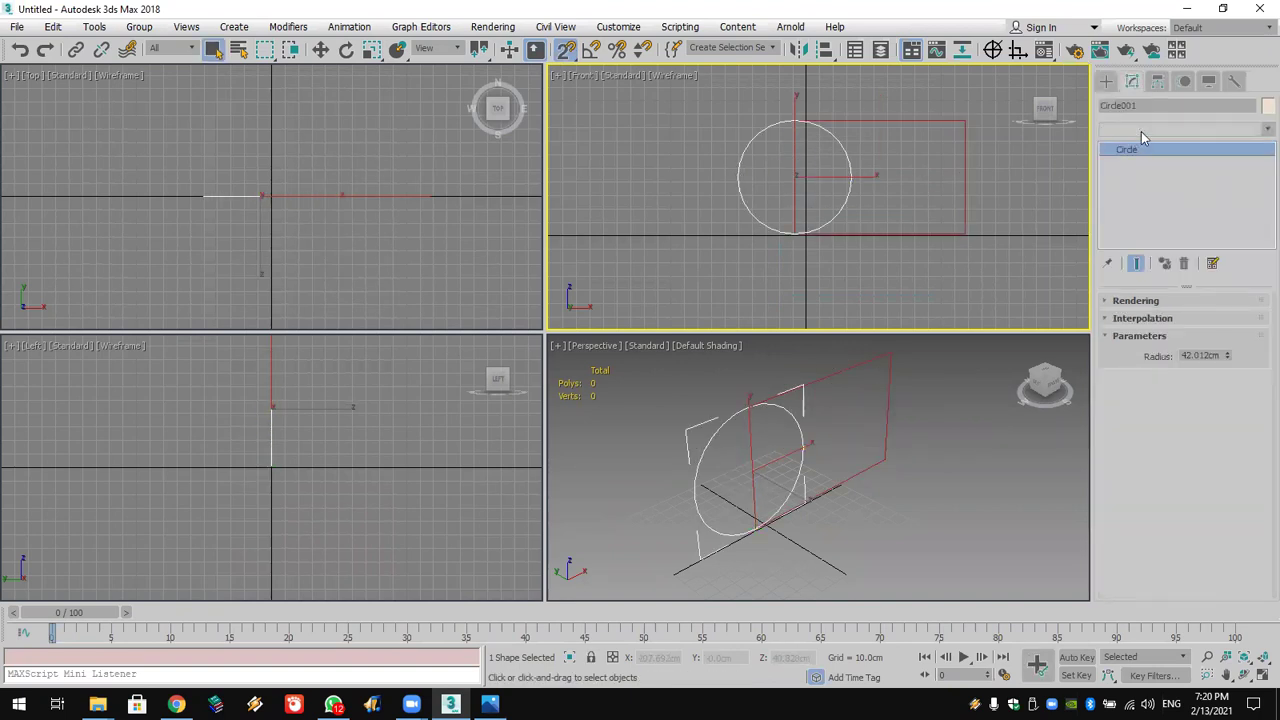
left_click(1141, 130)
key("e")
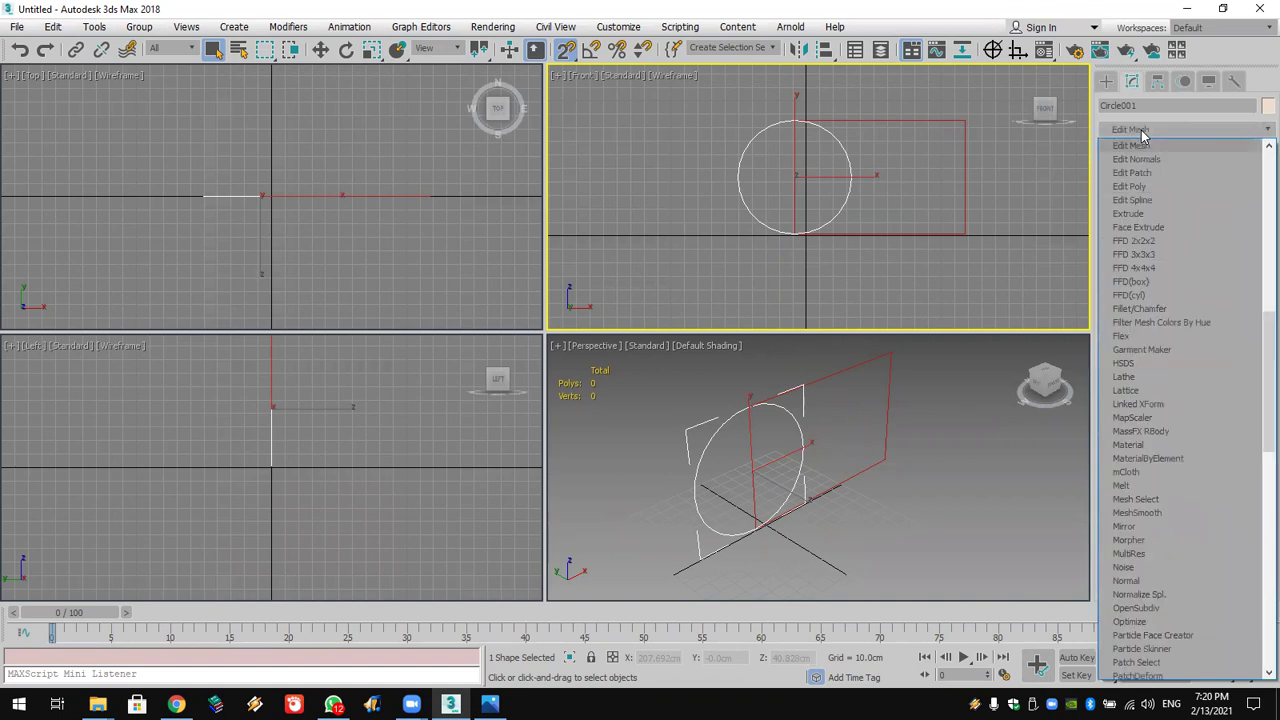
left_click(1150, 199)
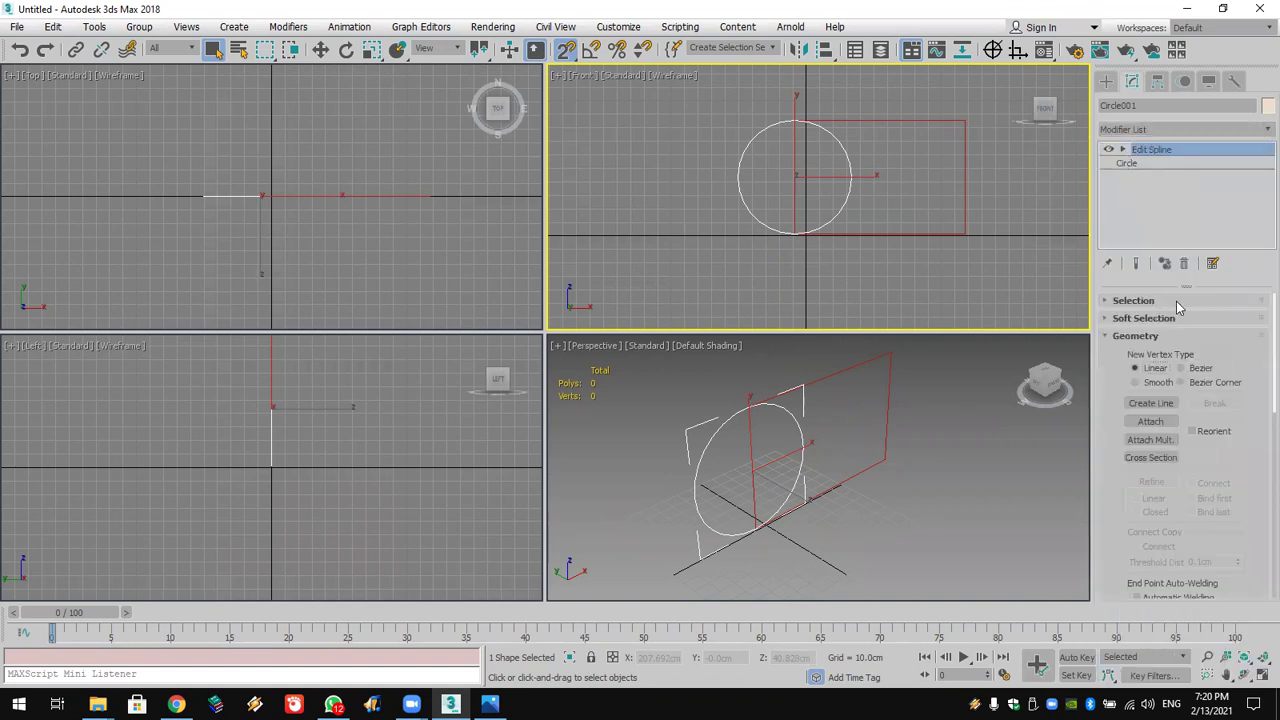
Step: Attach the rectangle to the circle, then delete the circle's inner half and the rectangle's left edge to leave one rounded outline
left_click(1152, 421)
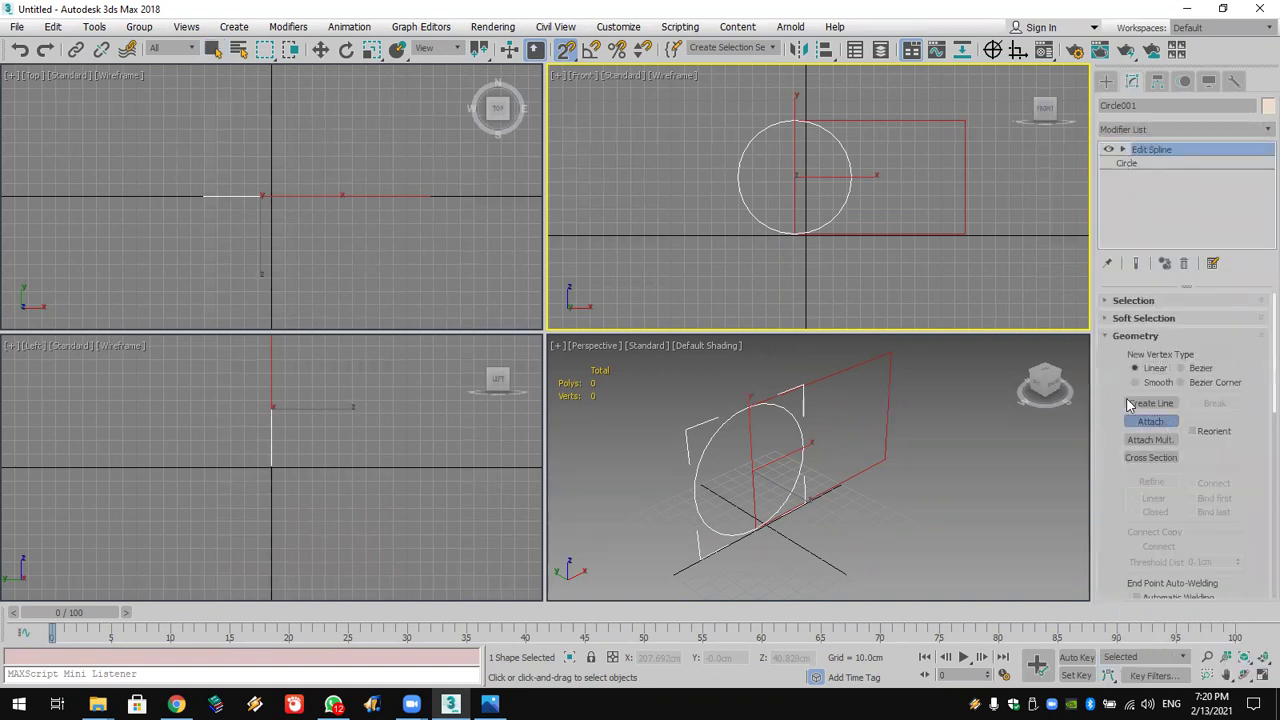
left_click(926, 238)
left_click(1122, 150)
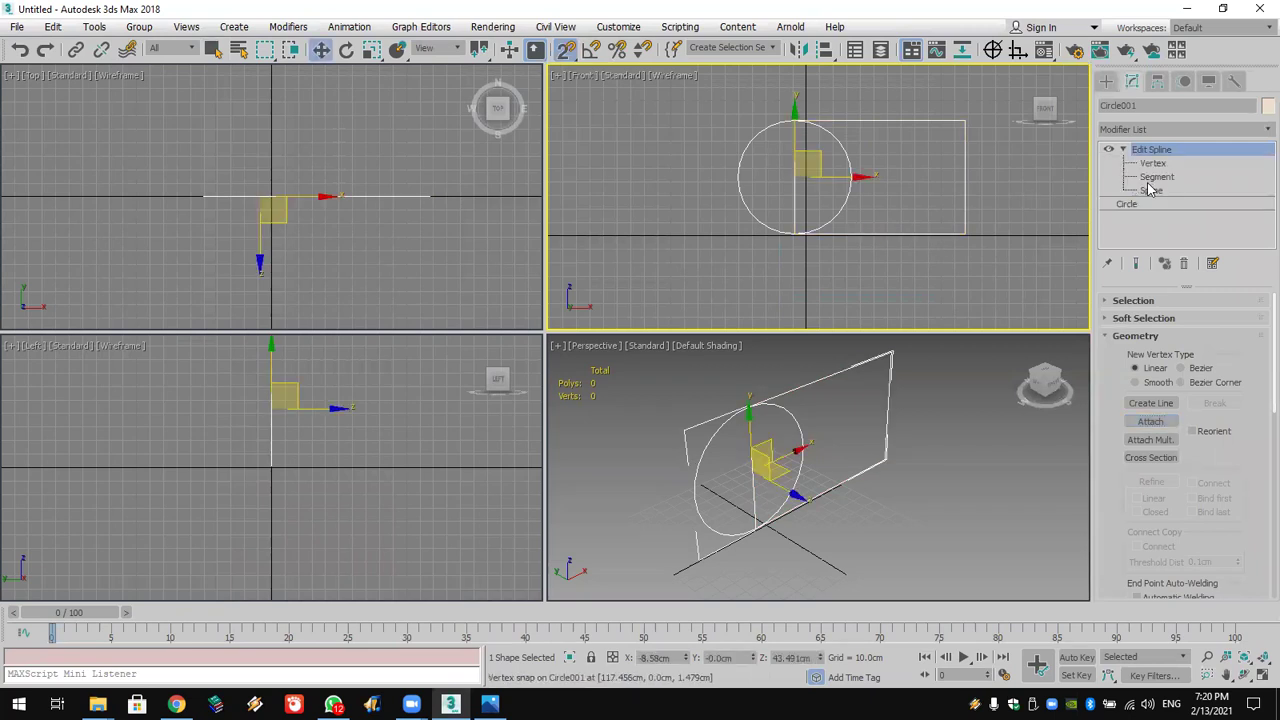
key("2")
left_click(840, 205)
key("Delete")
key("Delete")
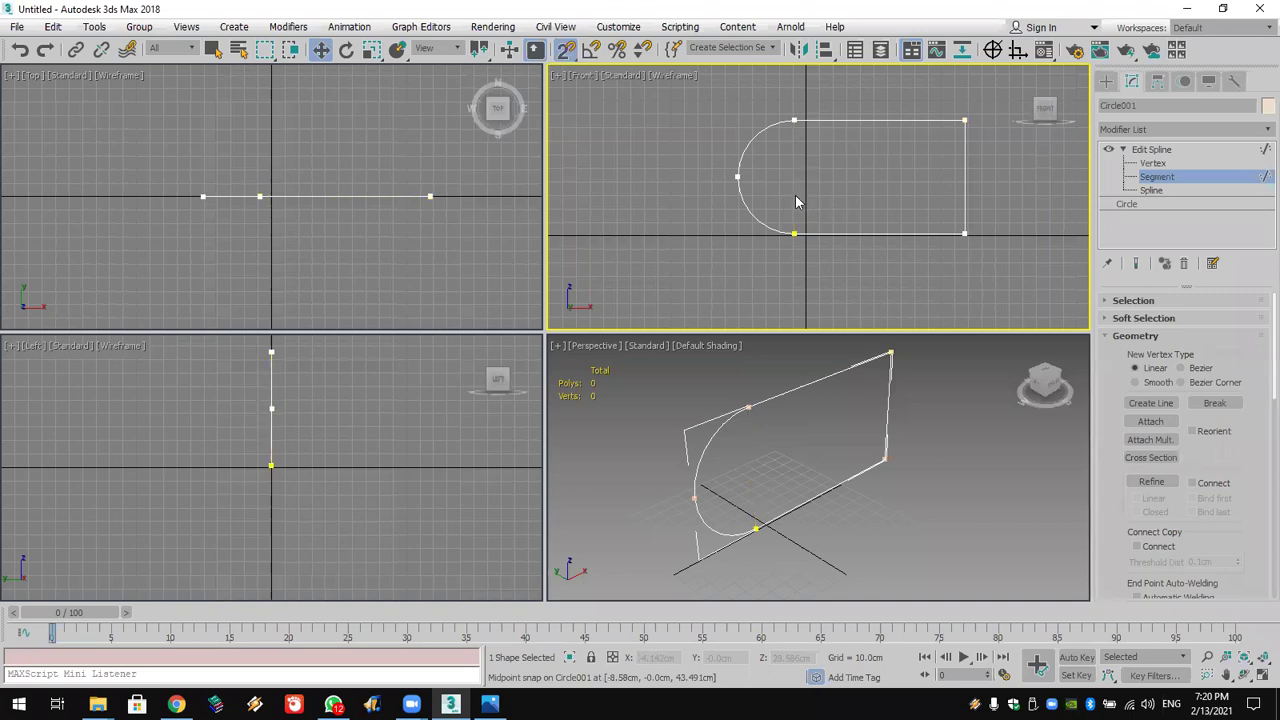
Step: Weld the overlapping vertices where the semicircle meets the two straight edges
left_click(1153, 163)
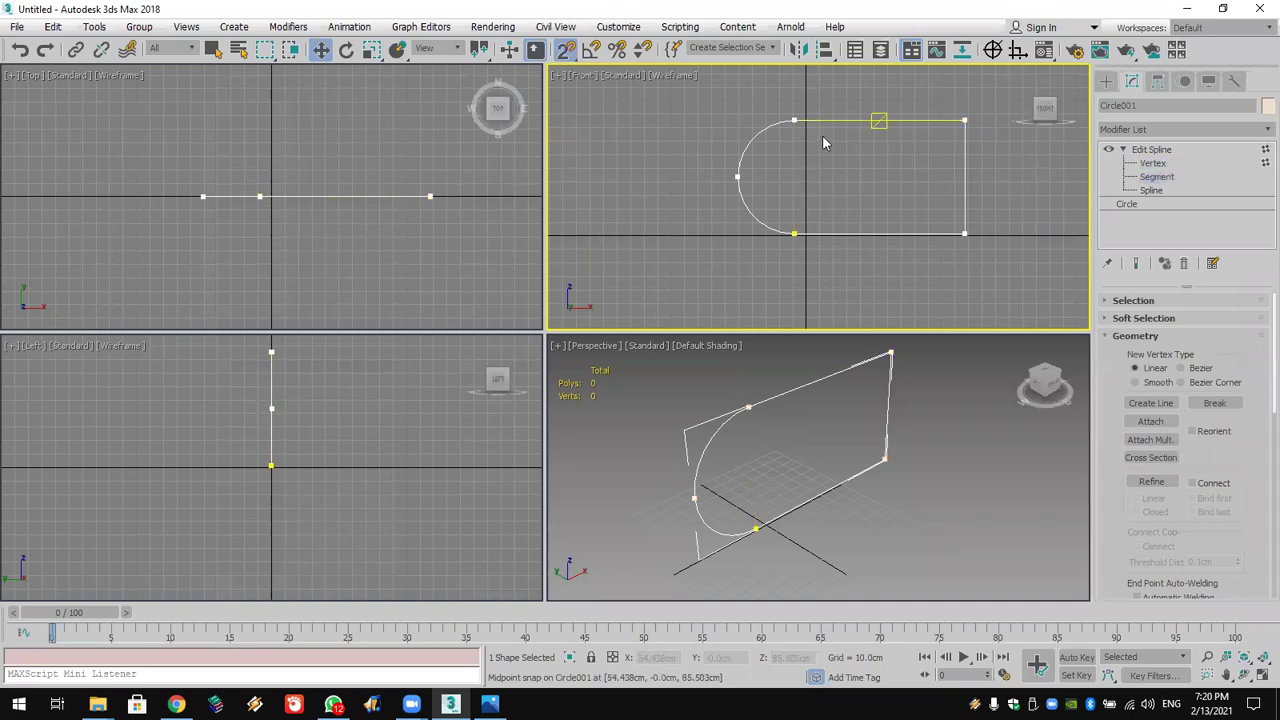
left_click_drag(750, 100, 806, 286)
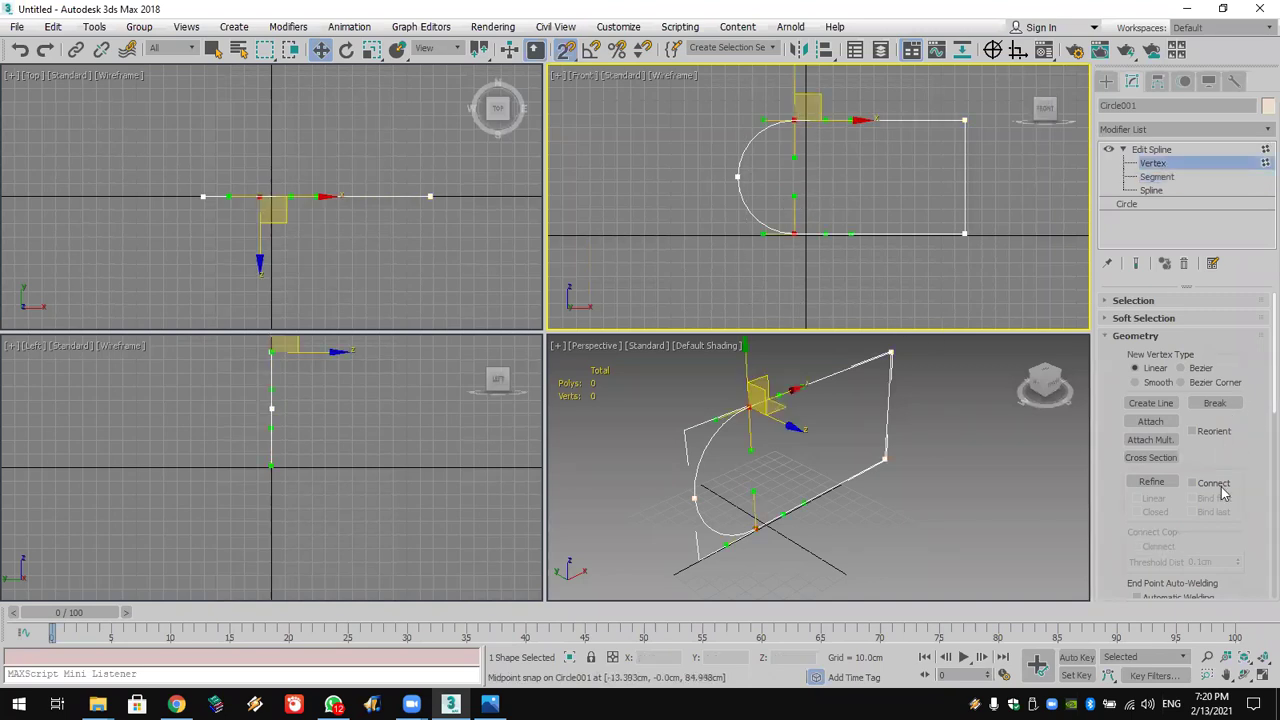
scroll(1222, 490, "down", 3)
left_click(1150, 448)
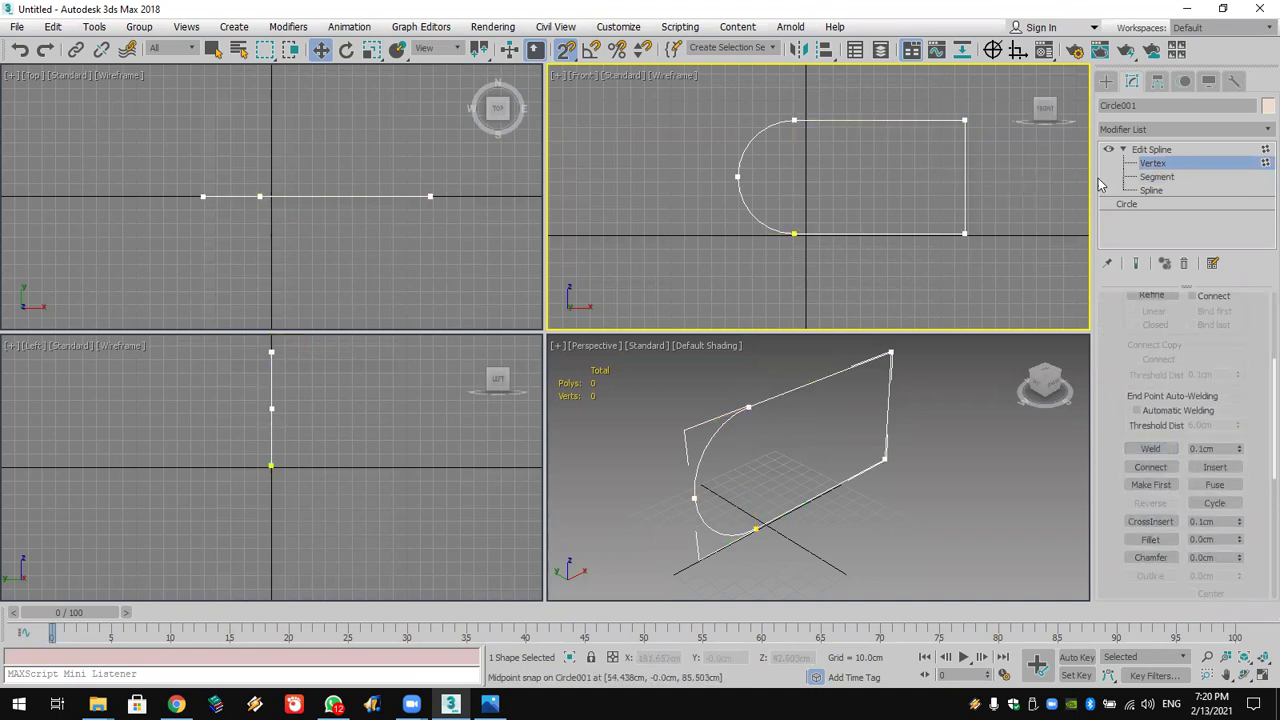
Step: Delete the straight vertical segment opposite the semicircle to open the outline into a U shape
left_click(1157, 177)
left_click(967, 182)
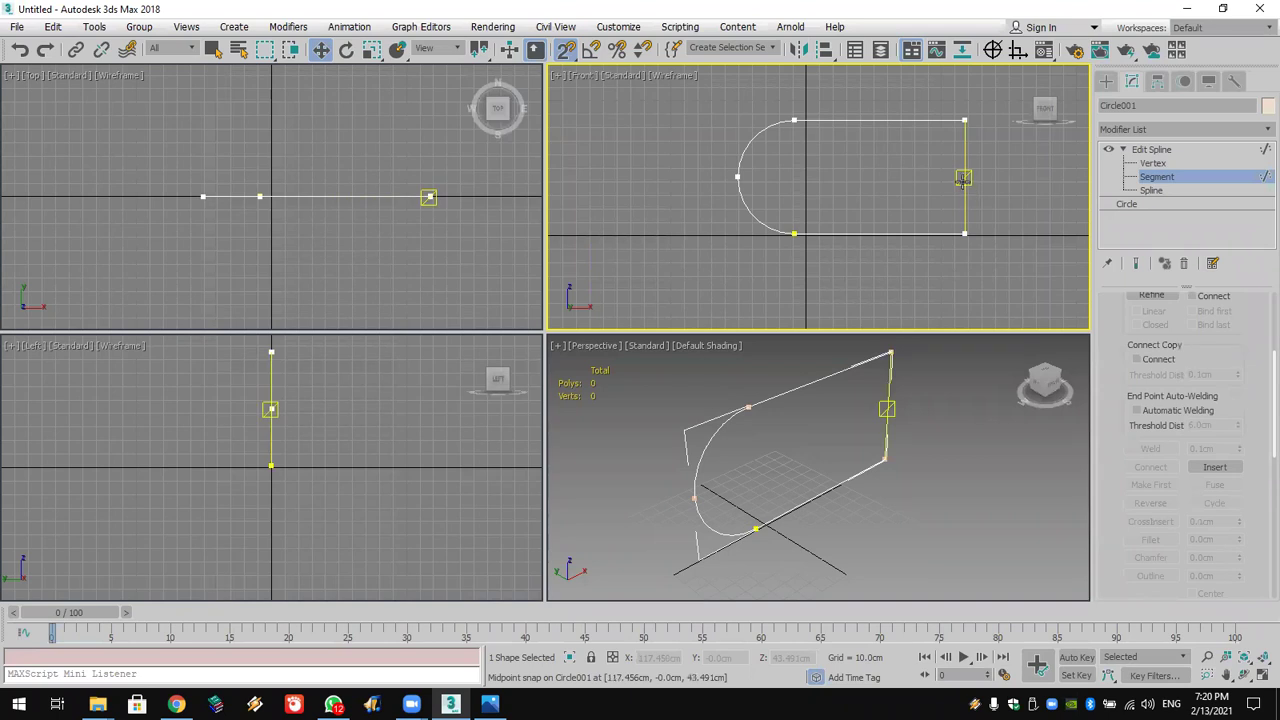
key("Delete")
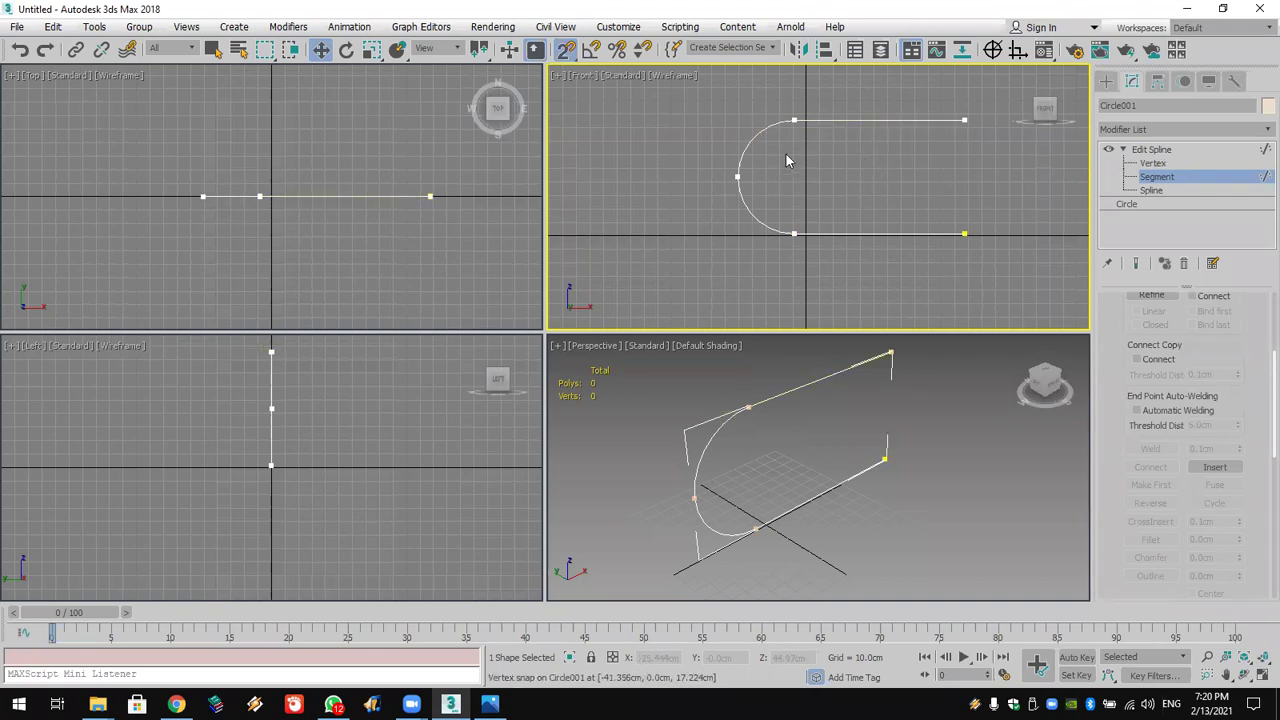
Step: Enable the base circle's rendering in renderer and viewport with a rectangular section 97.56 cm long and 8.56 cm wide
scroll(1157, 335, "up", 5)
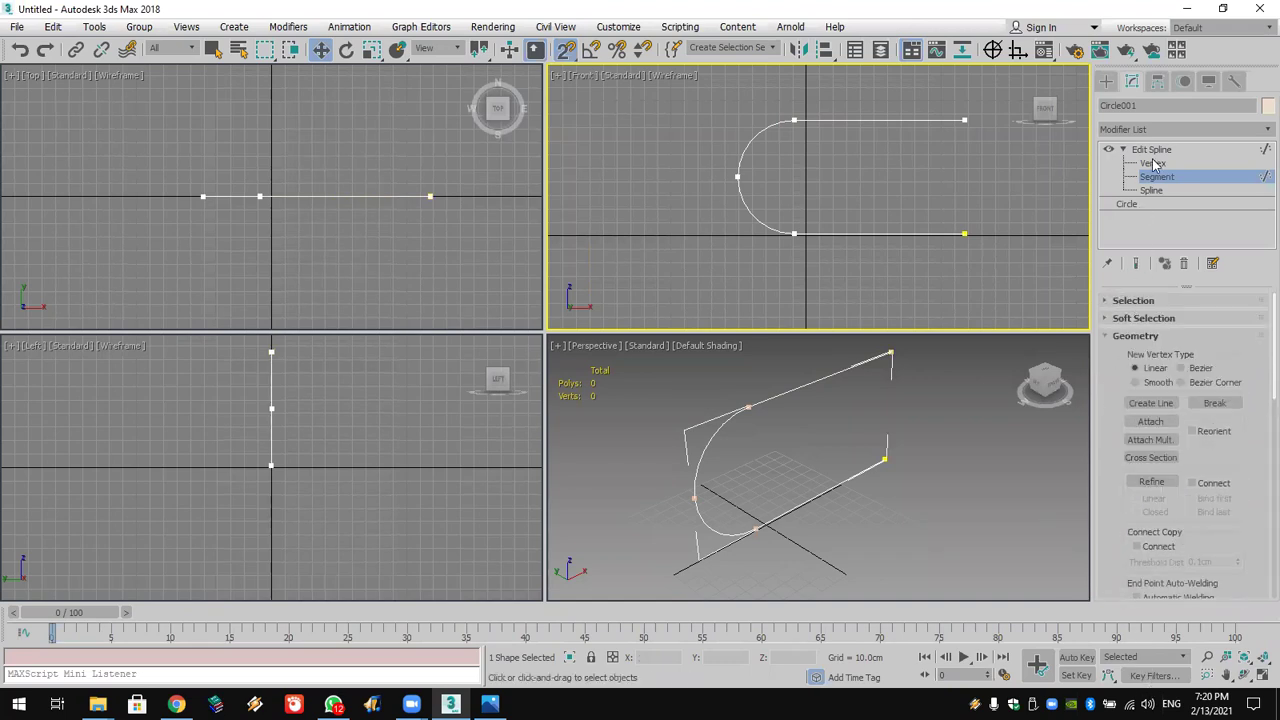
left_click(1152, 205)
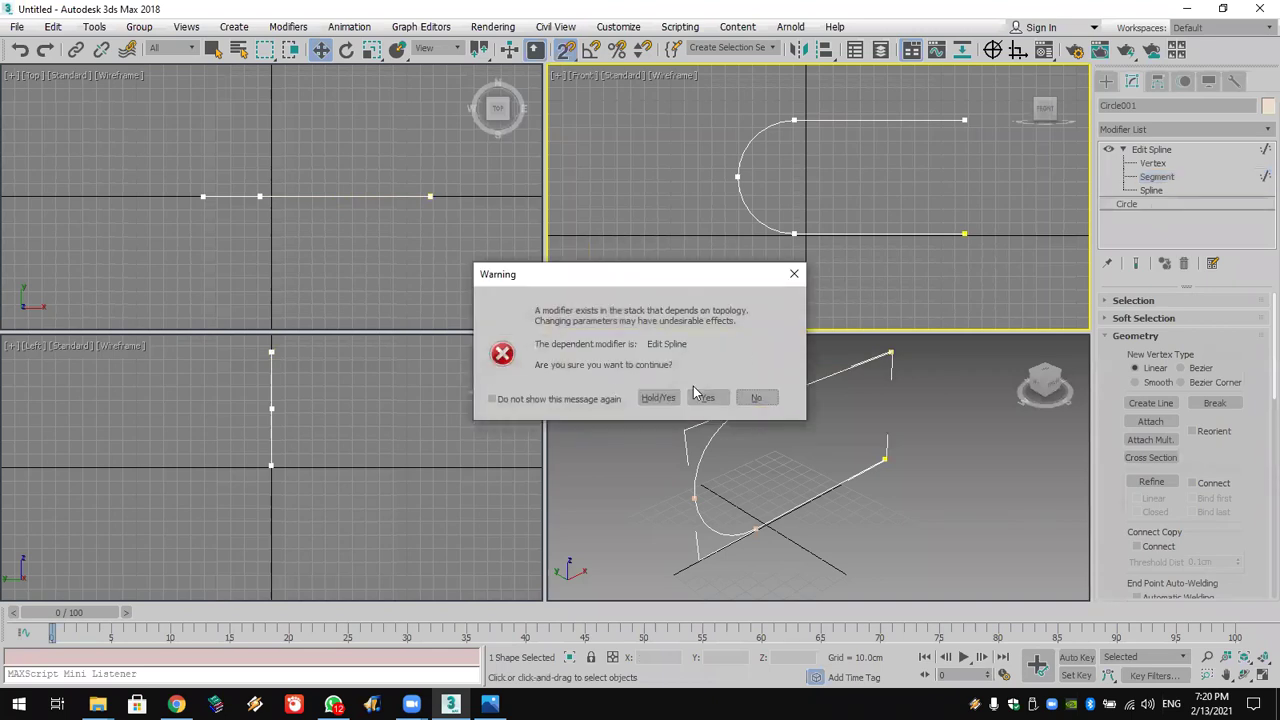
left_click(706, 397)
left_click(1136, 300)
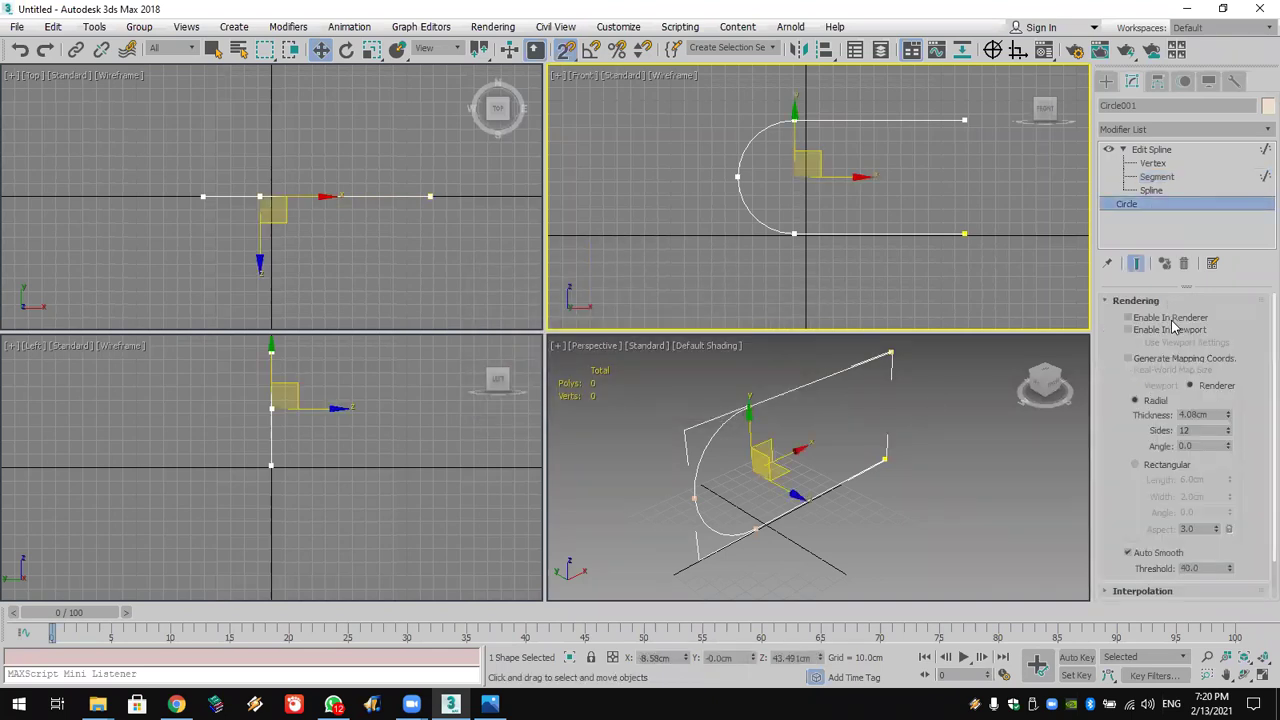
left_click(1178, 331)
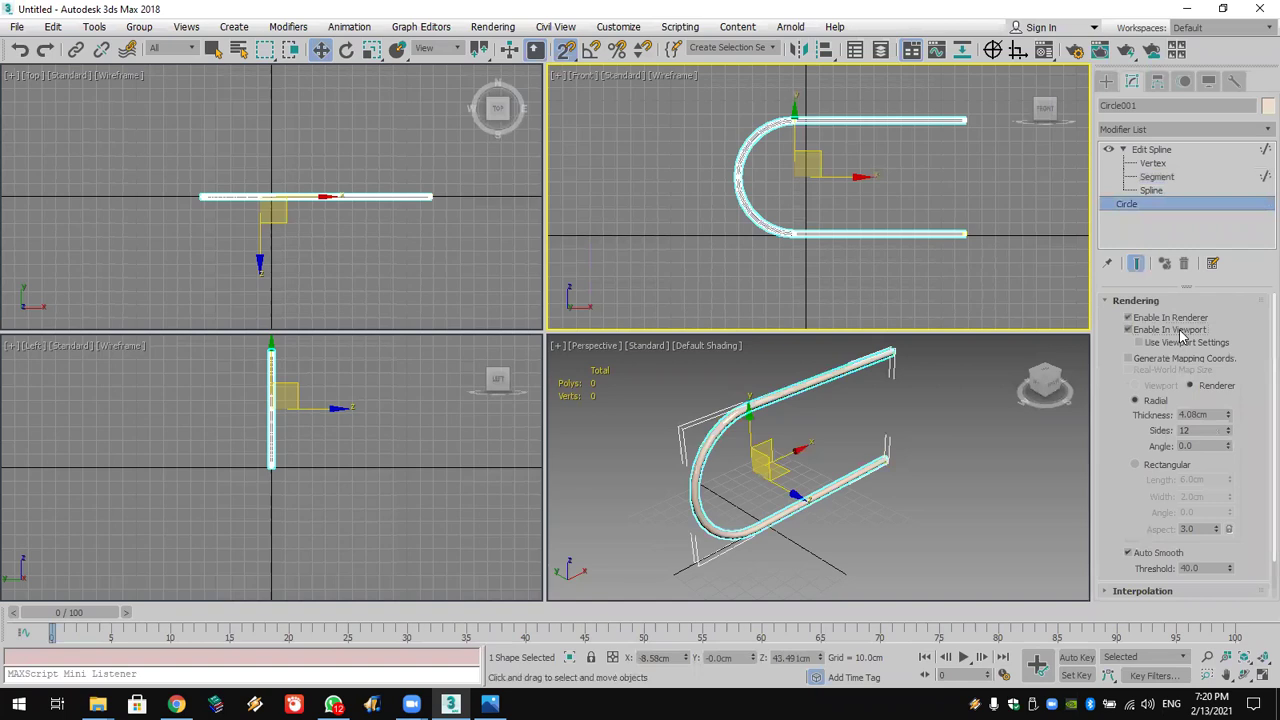
left_click(1163, 468)
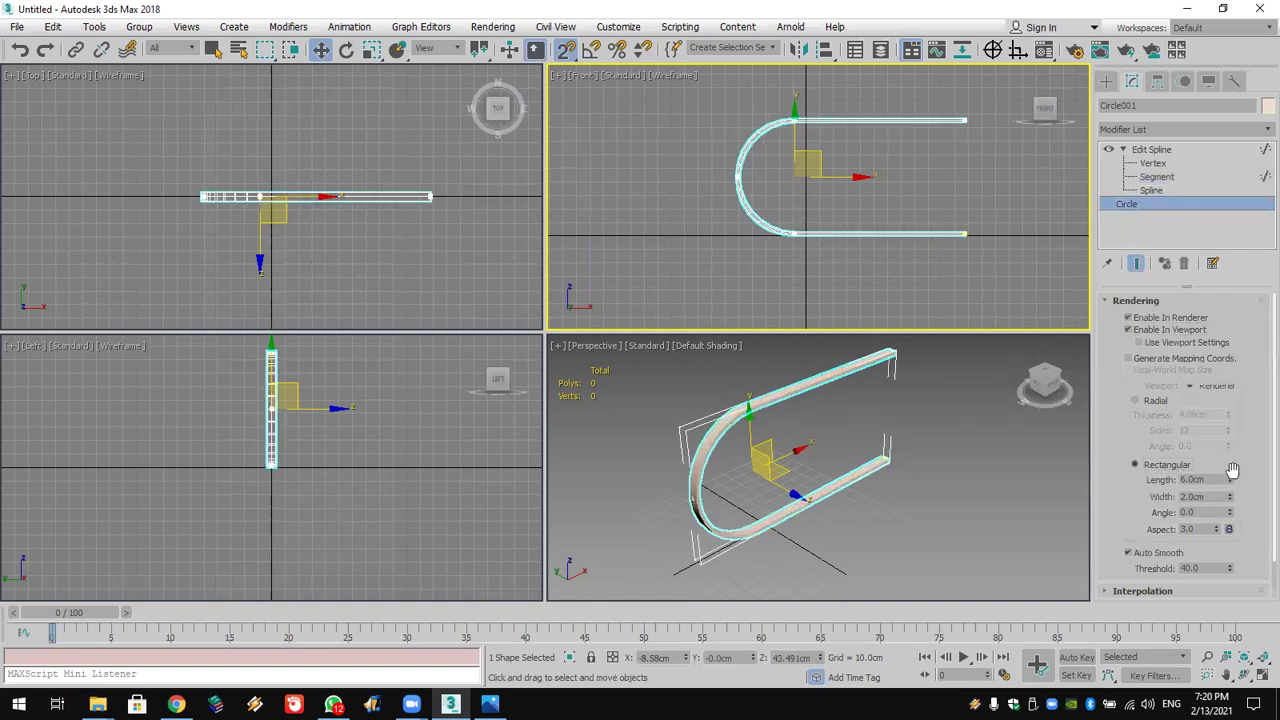
left_click_drag(1231, 483, 1195, 617)
left_click_drag(1230, 496, 1236, 228)
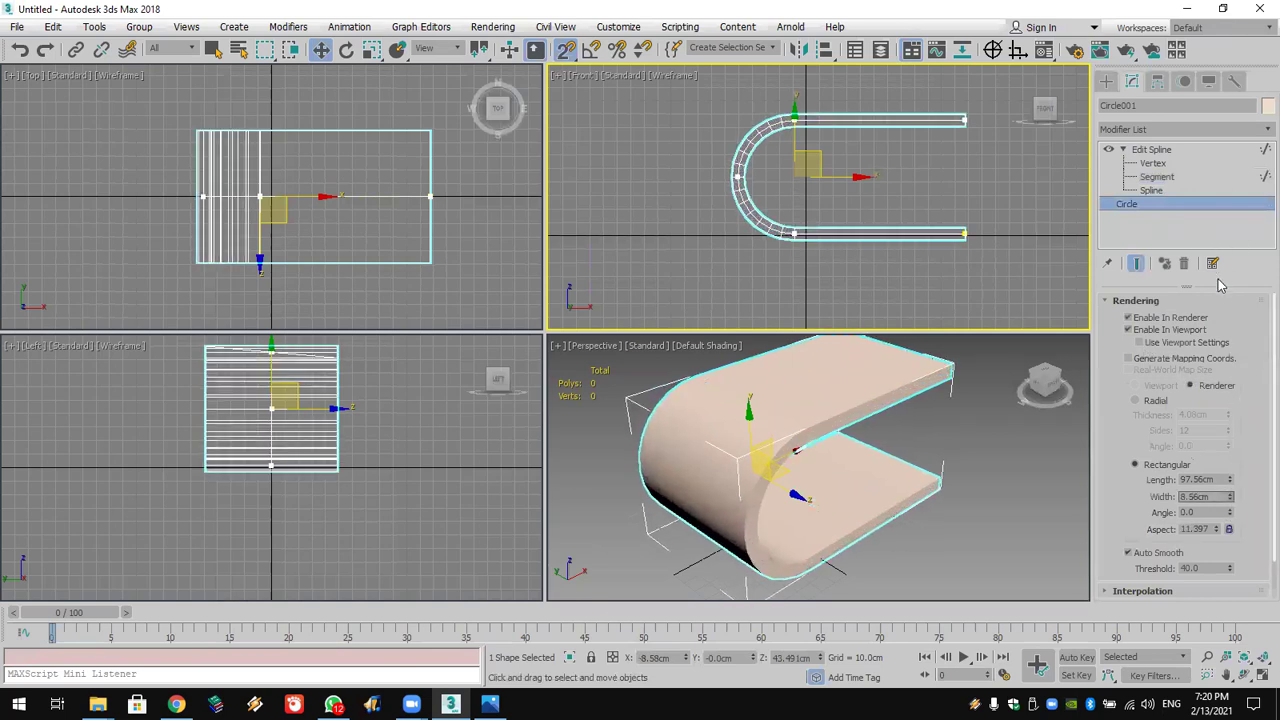
Step: Compare the U-shaped bench with the curved seats in the reference photo, then delete it from the scene
middle_click_drag(800, 372, 877, 425, "alt")
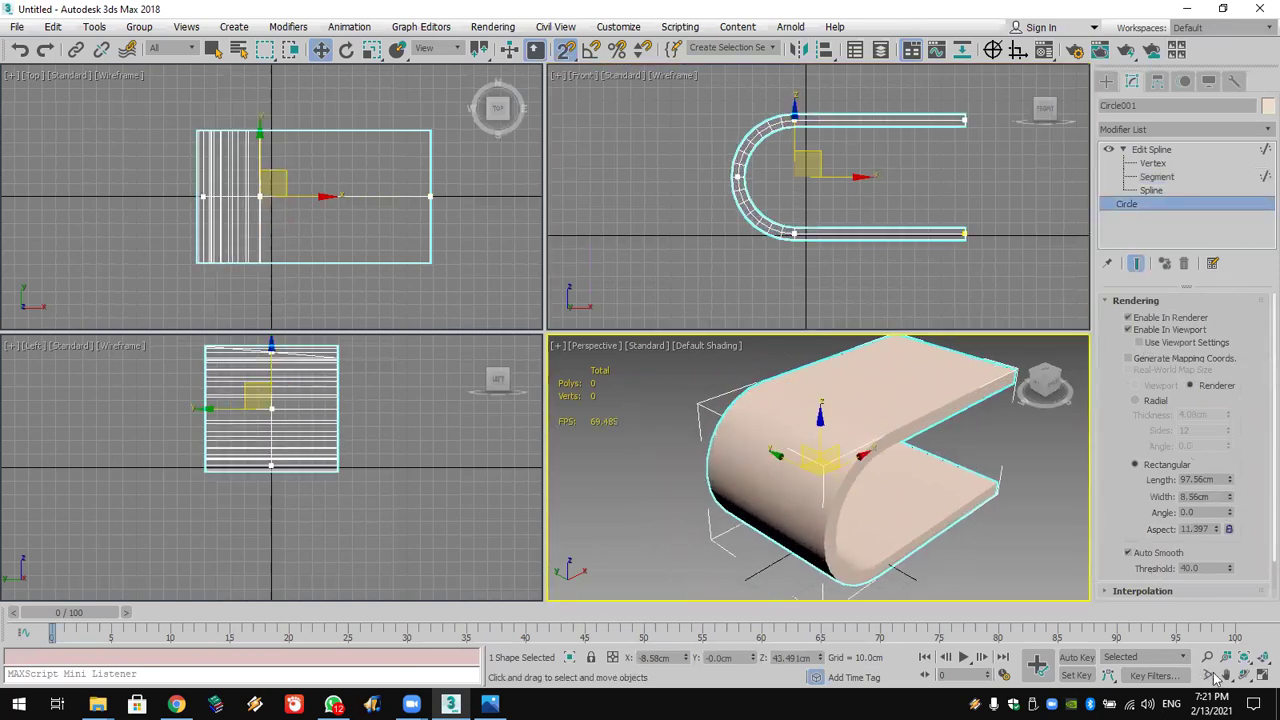
left_click(1244, 676)
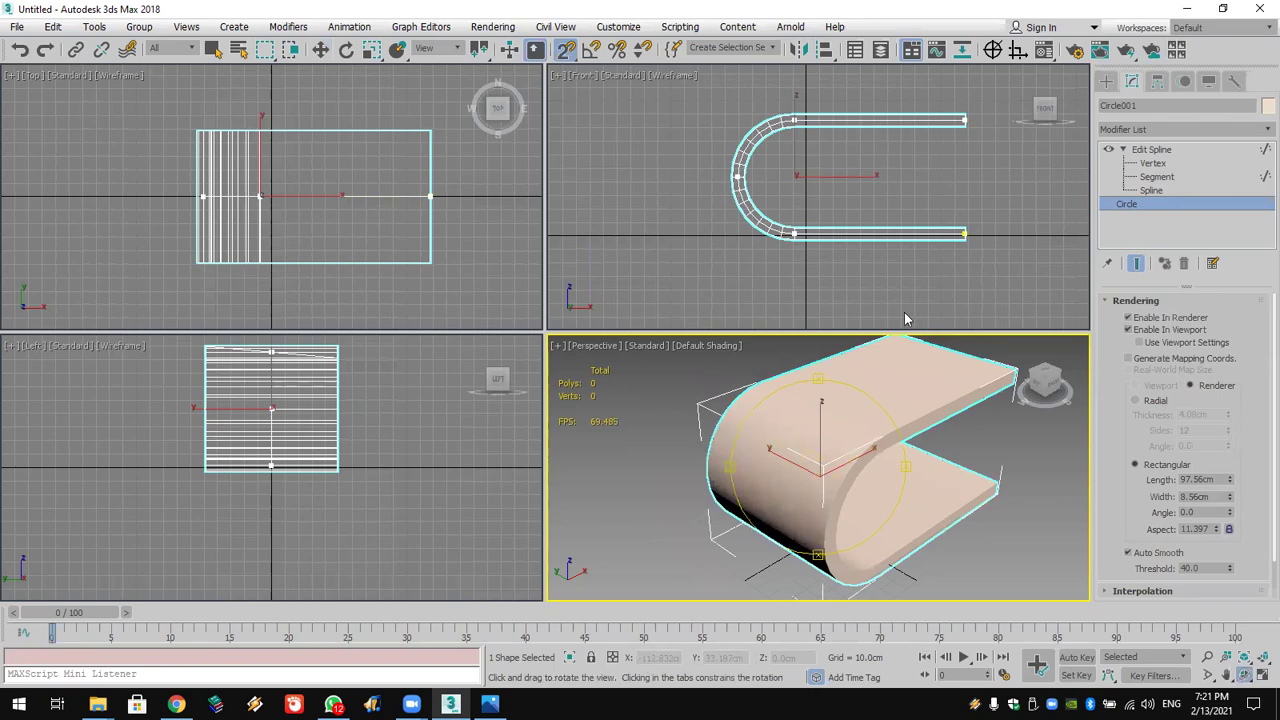
key("alt+Tab")
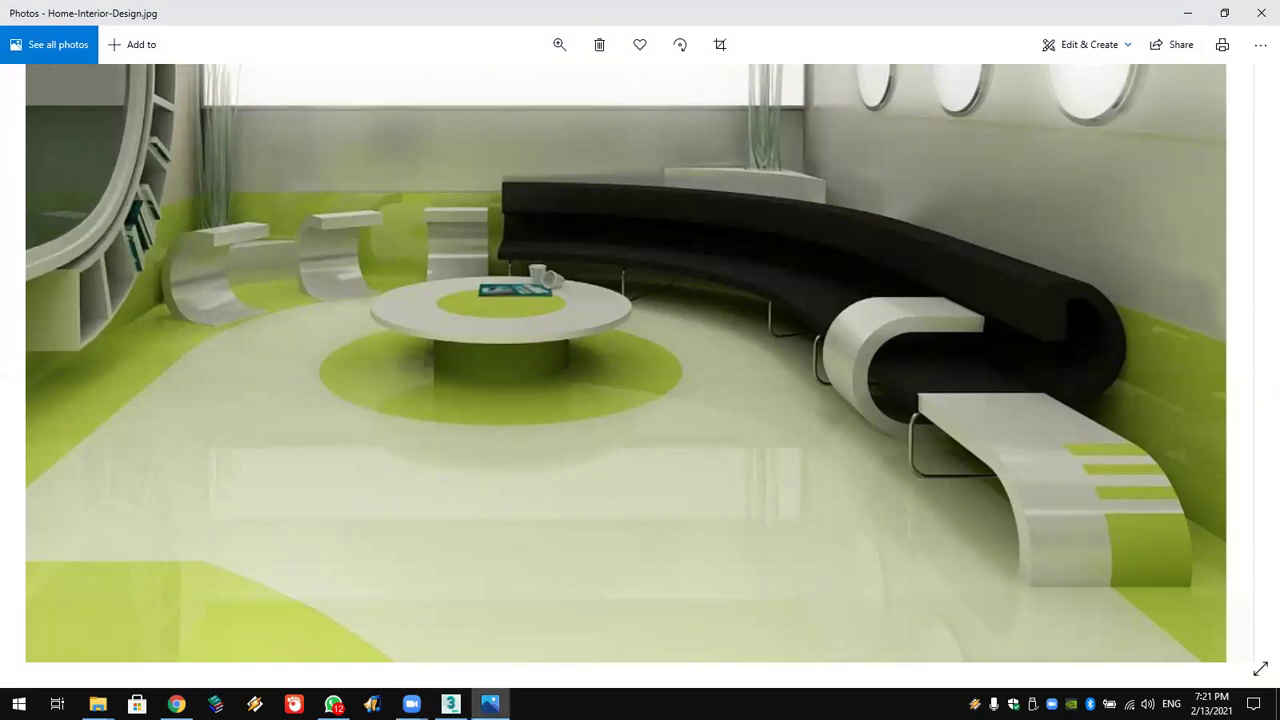
left_click(450, 704)
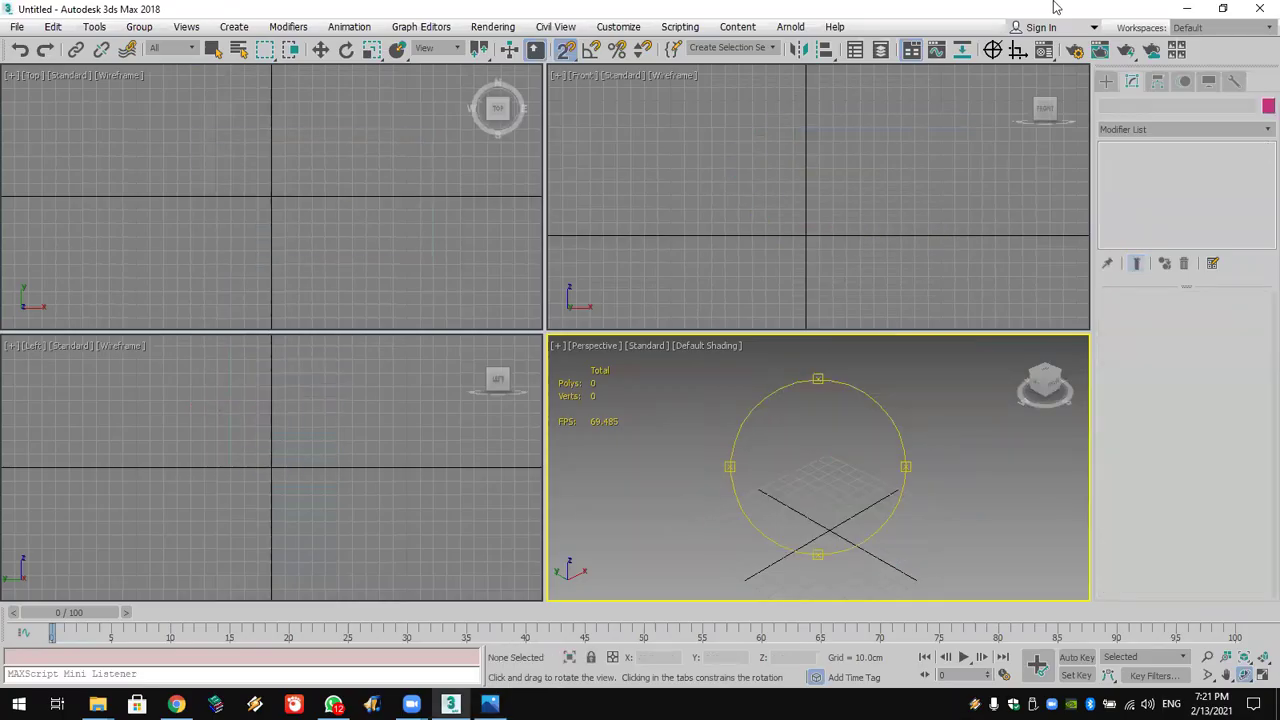
Step: Turn on ortho snapping, try a horizontal line about 176 cm long in the Front view, and undo that line
left_click(1018, 50)
left_click(1106, 84)
left_click(1145, 191)
left_click(965, 137)
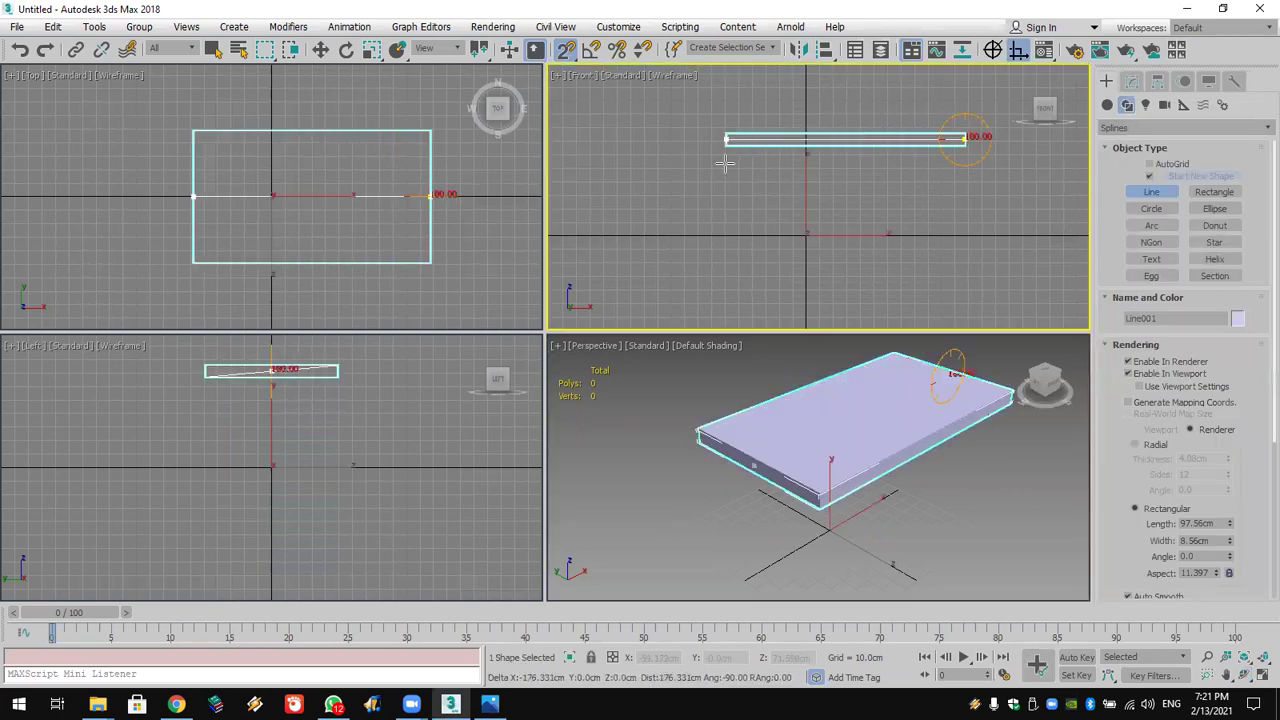
left_click(725, 137)
right_click(727, 230)
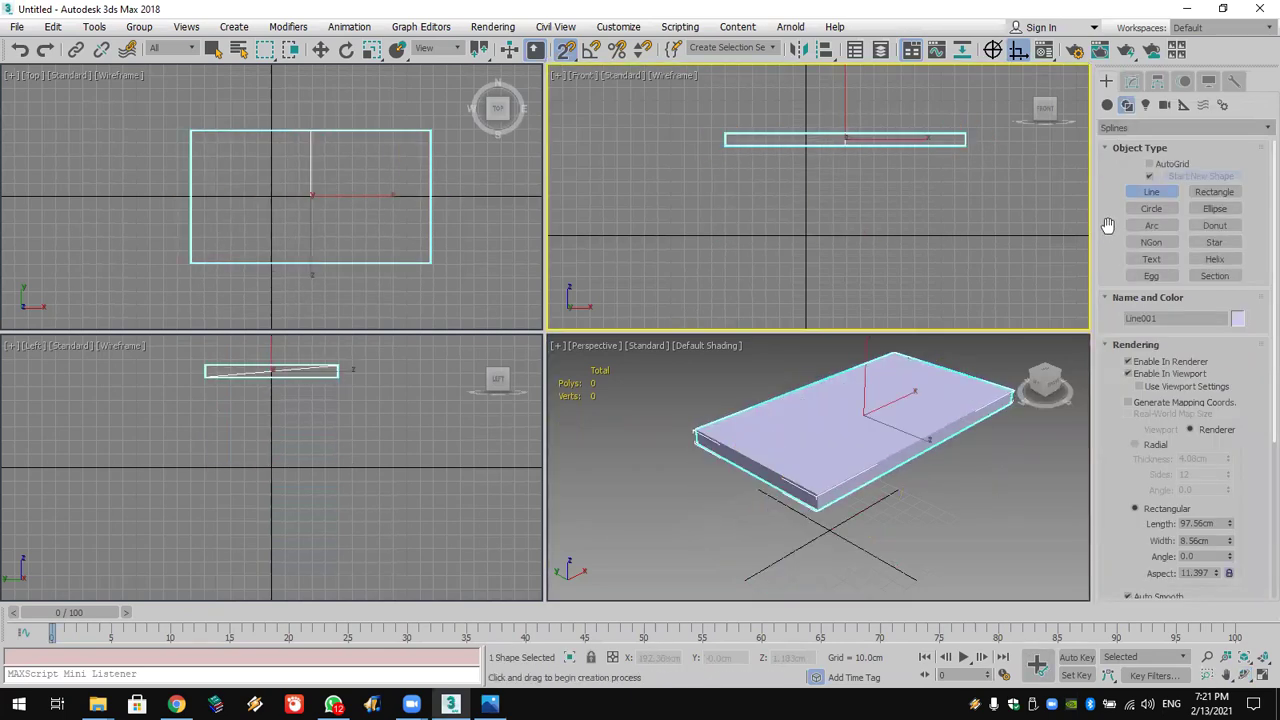
key("ctrl+z")
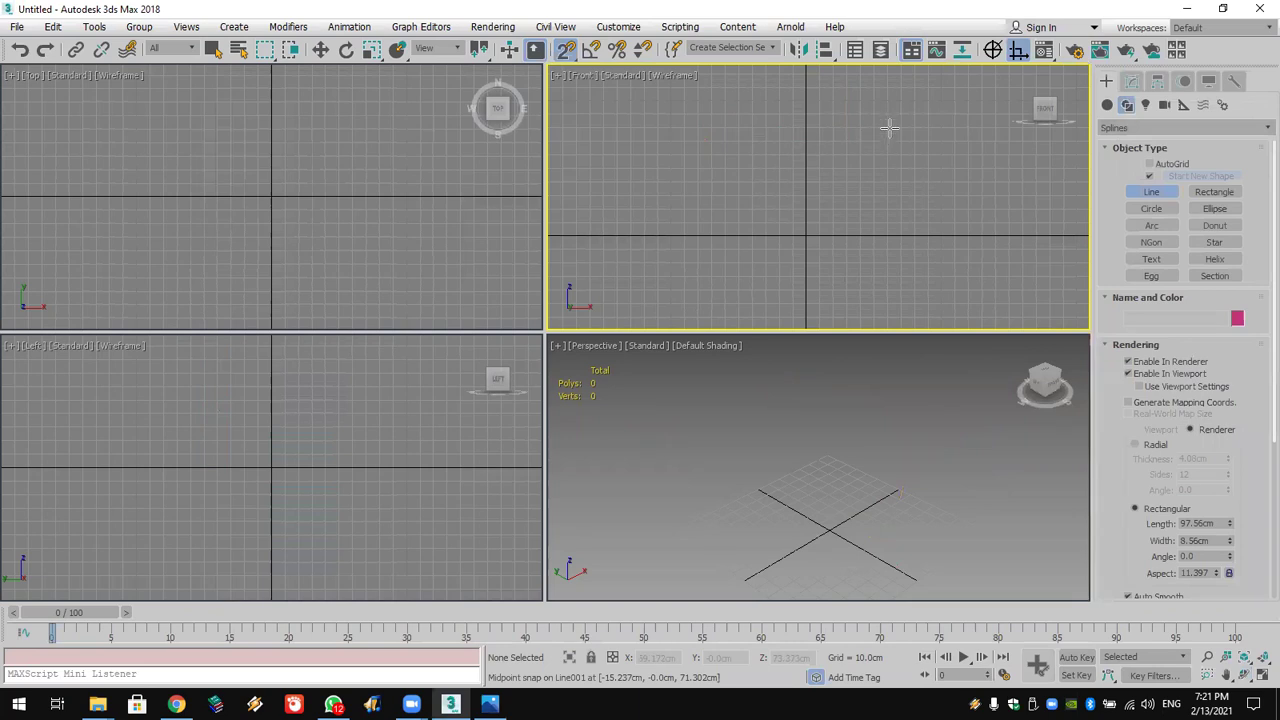
Step: Draw an L-shaped line in the Front view, running horizontally to the left and then straight down
left_click(928, 119)
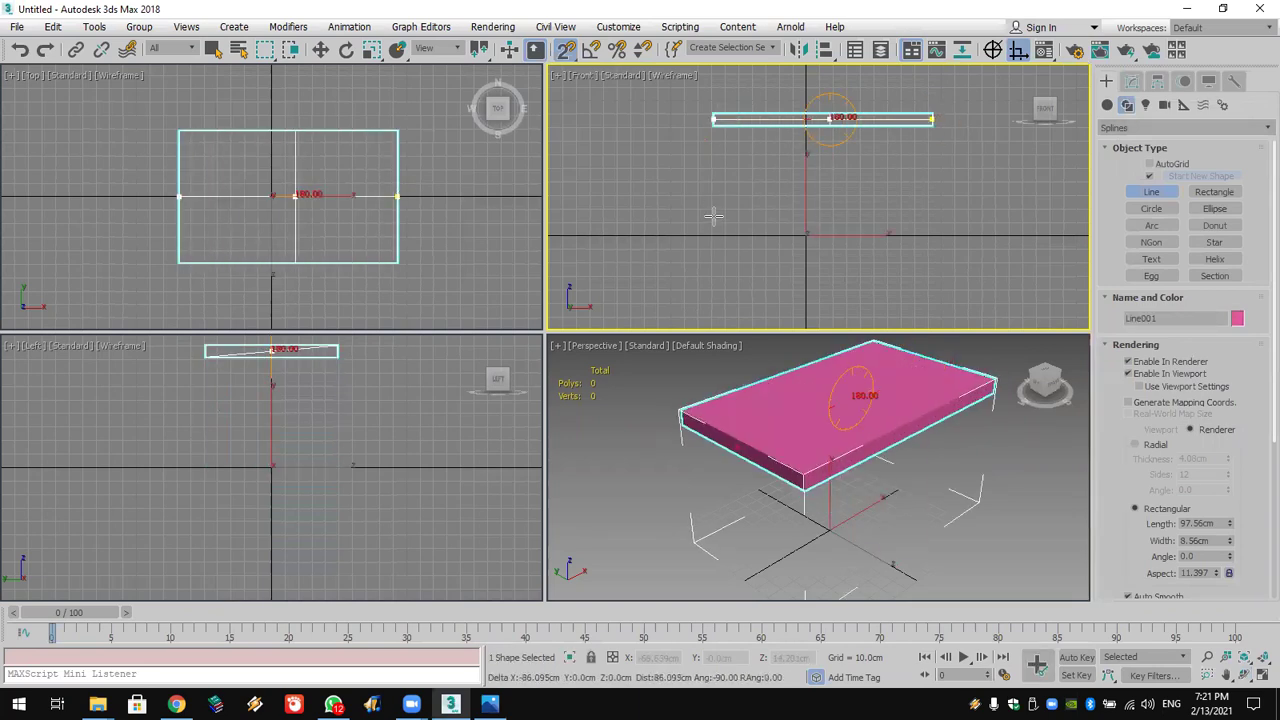
left_click(772, 119)
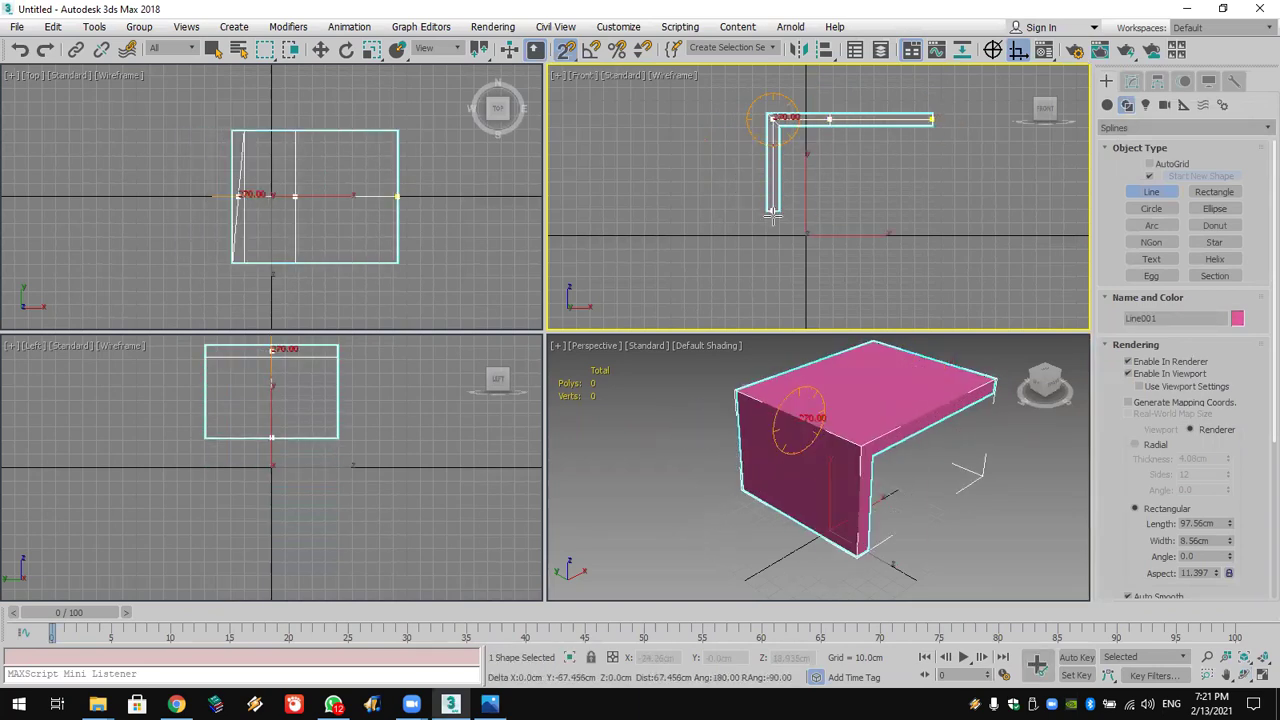
left_click(772, 228)
right_click(772, 228)
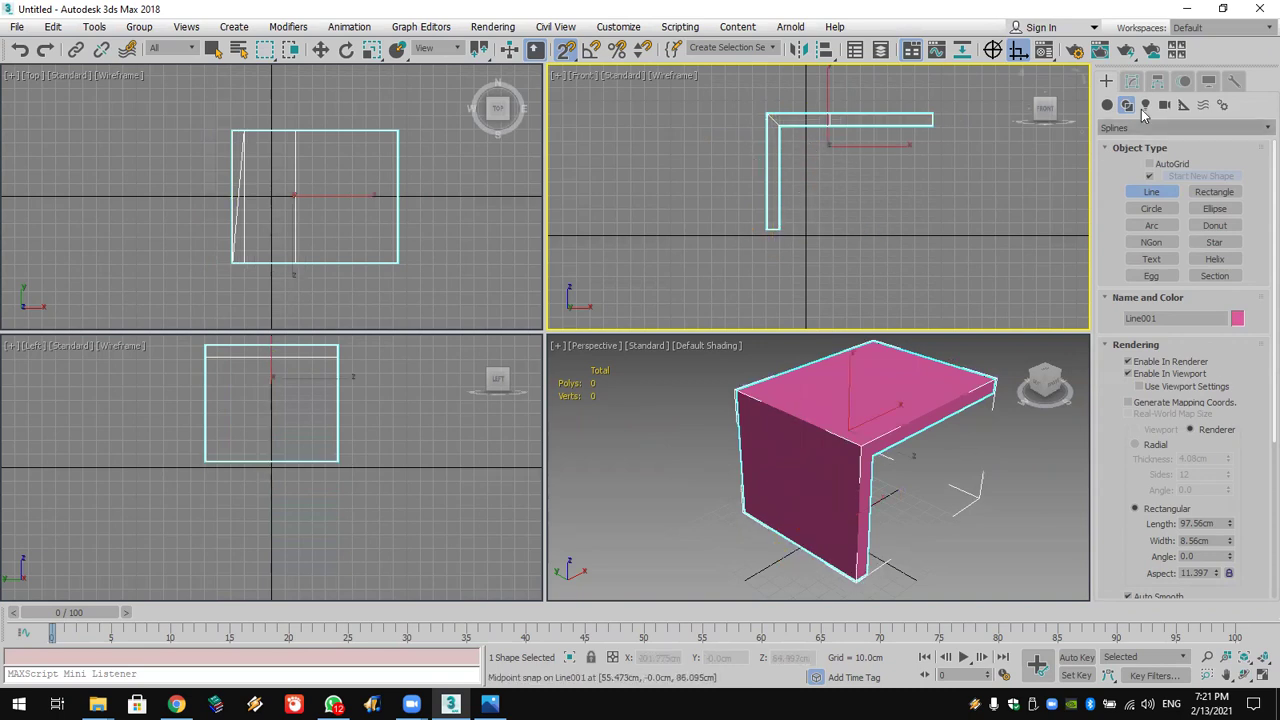
Step: With snapping off, try filleting the L-shaped line's corner vertex, then undo both the fillet and the line
left_click(1131, 81)
left_click(1107, 149)
left_click(1136, 163)
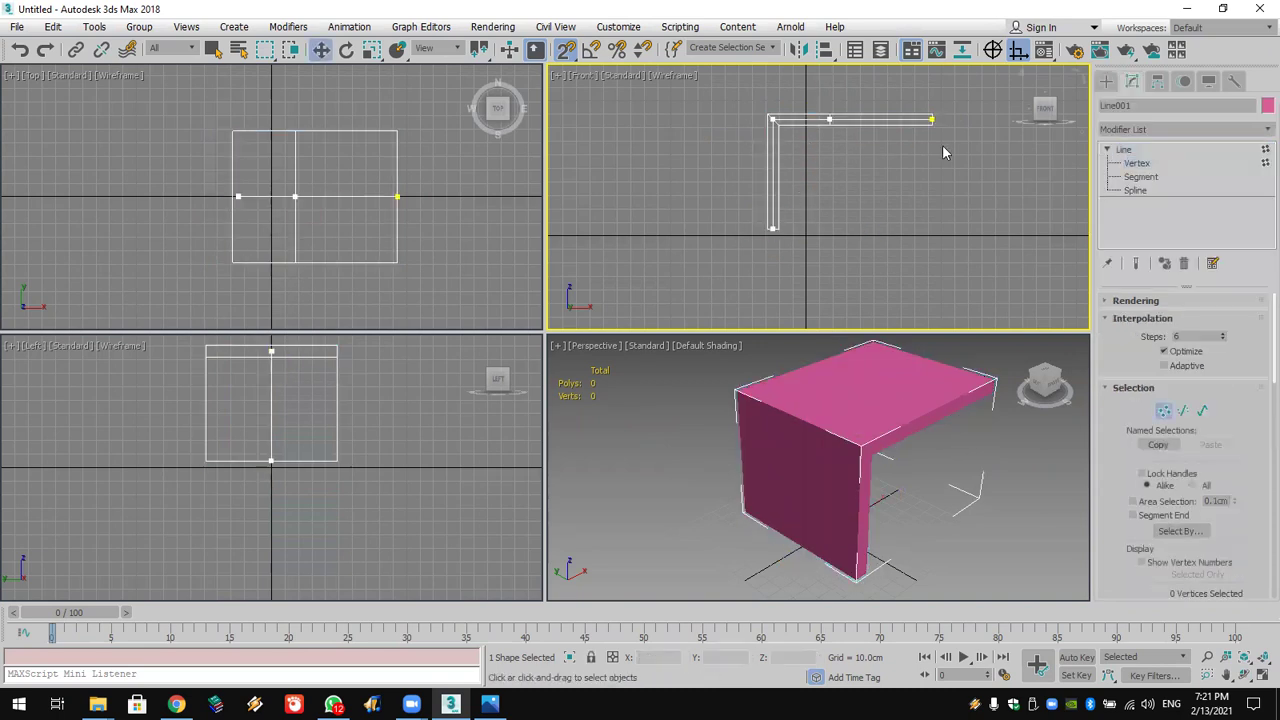
left_click_drag(756, 97, 840, 177)
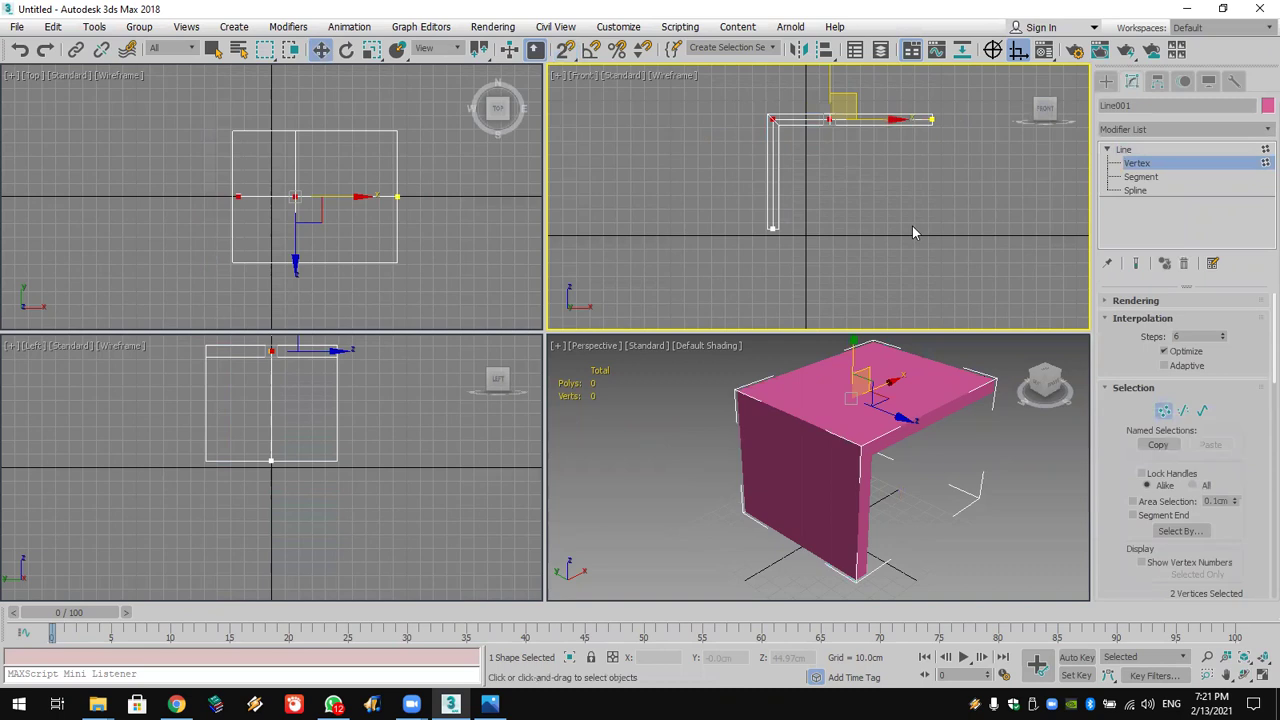
scroll(1103, 545, "down", 6)
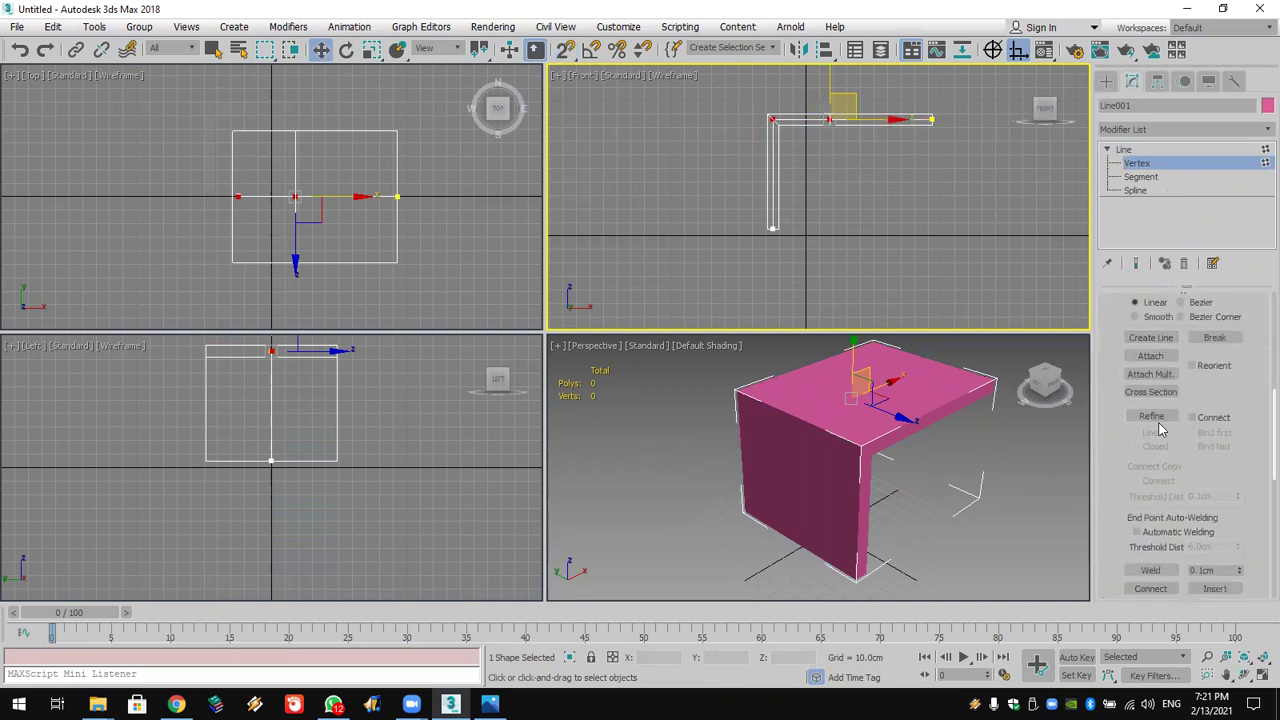
scroll(1158, 425, "down", 5)
left_click(1148, 419)
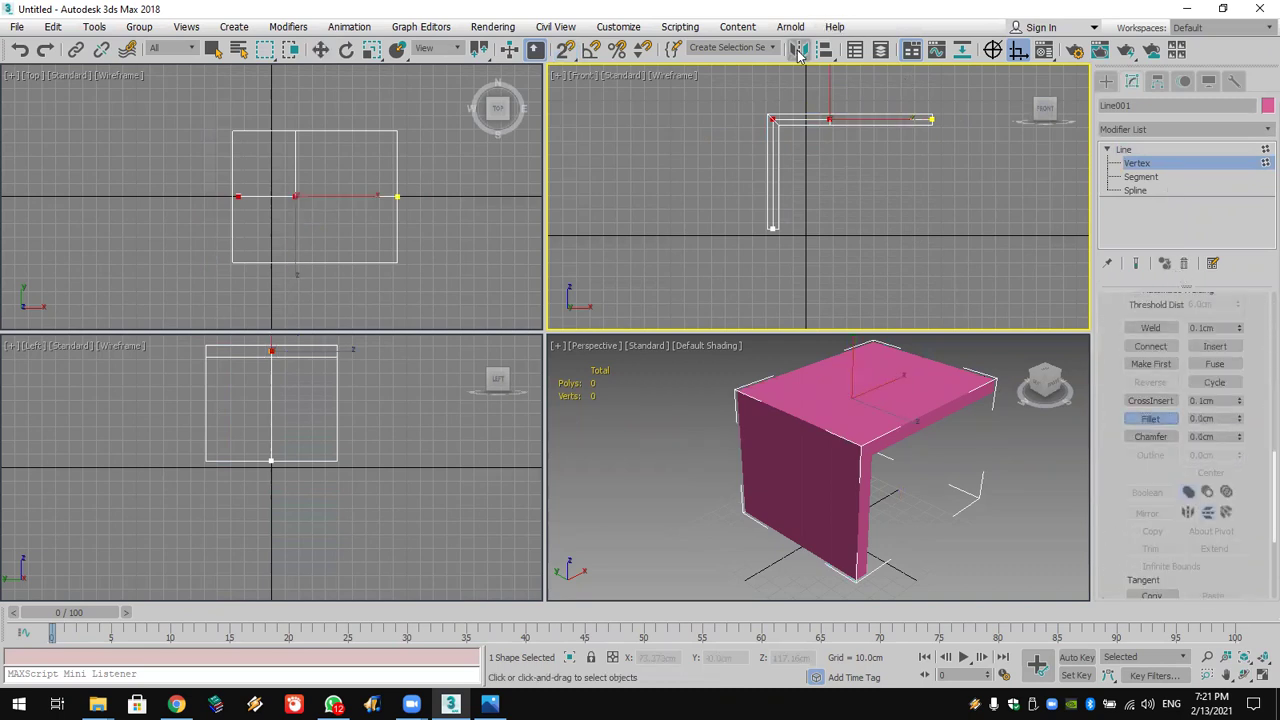
left_click_drag(772, 120, 757, 22)
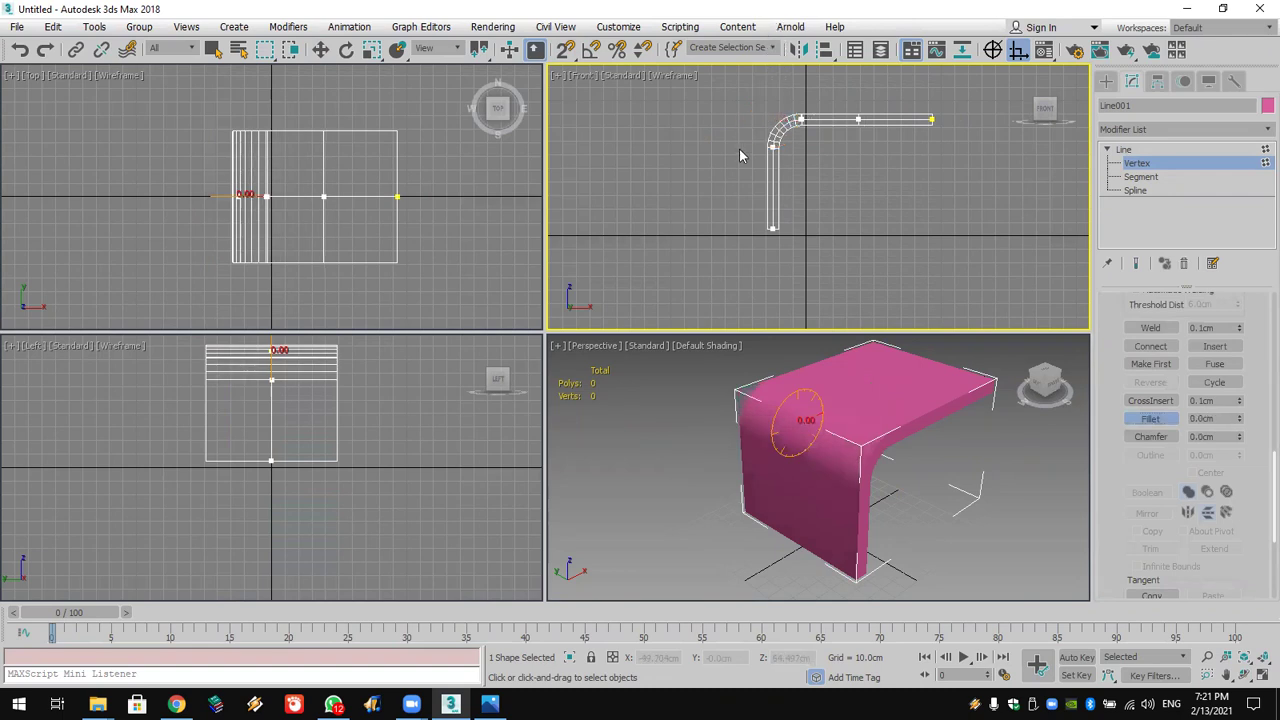
key("ctrl+z")
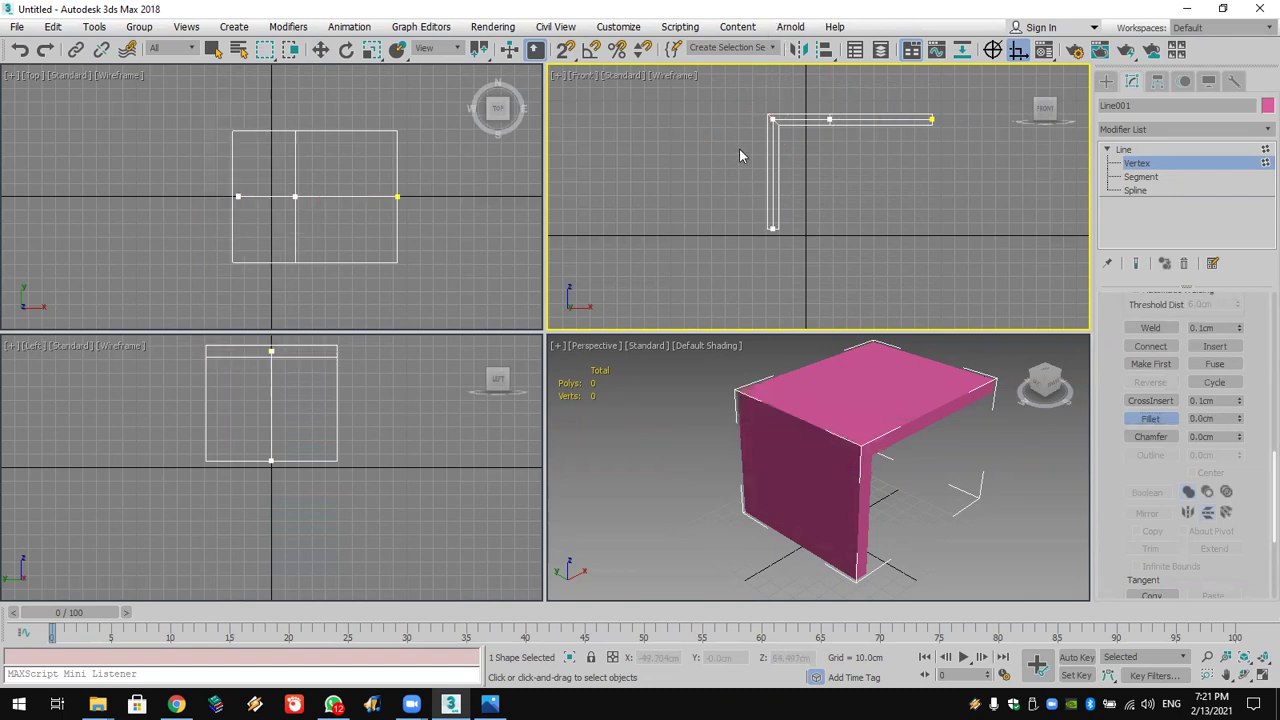
key("ctrl+z")
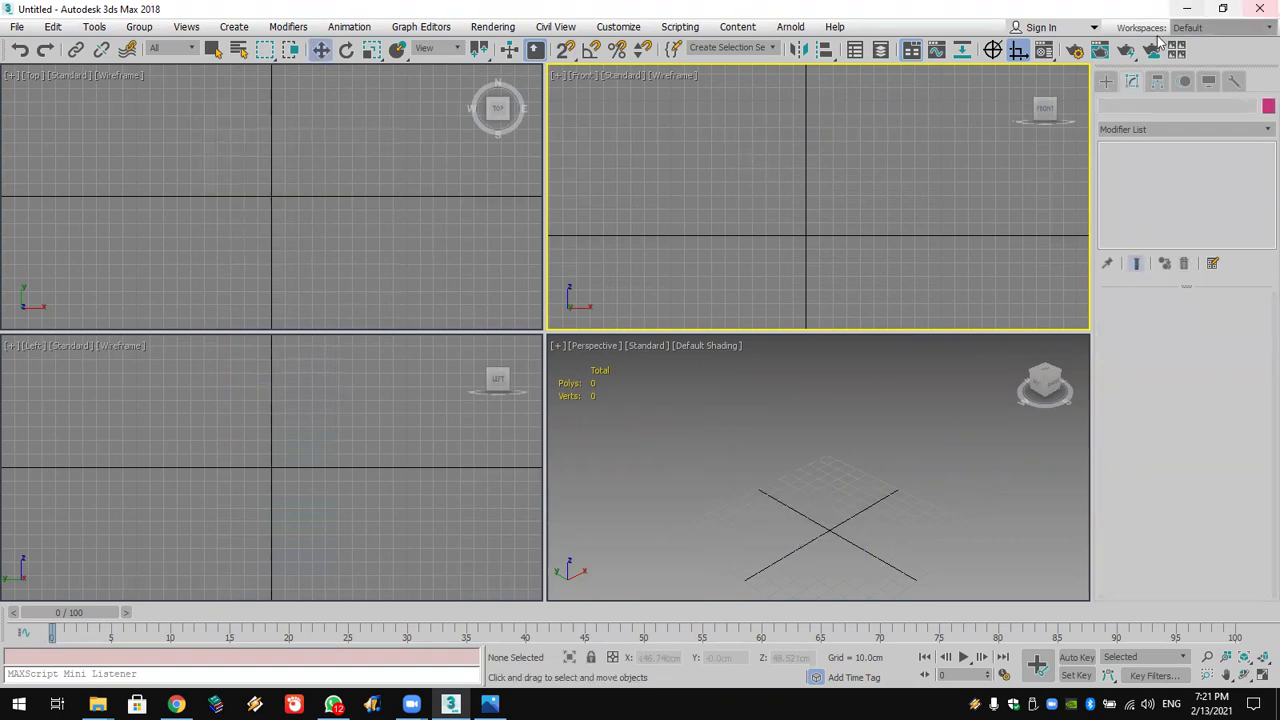
Step: Draw a larger L-shaped line in the Front view with Enable In Renderer and Enable In Viewport turned off
left_click(1106, 80)
left_click(1150, 192)
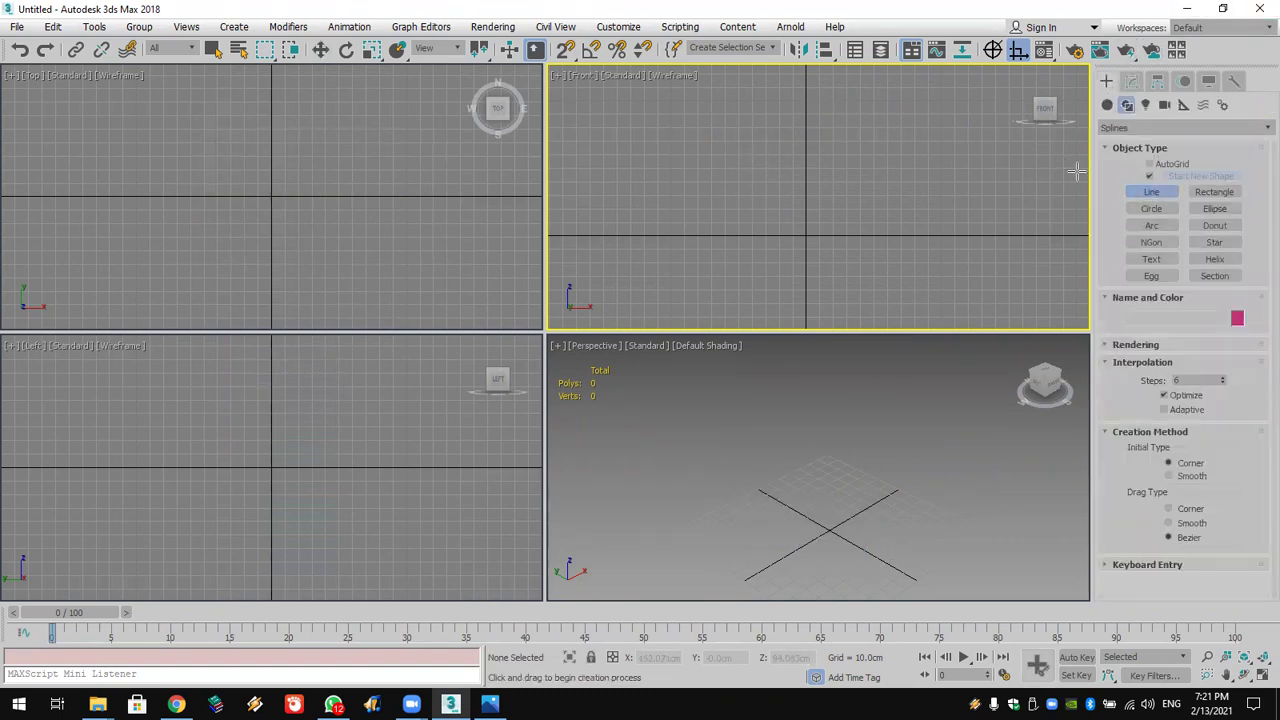
left_click(1150, 346)
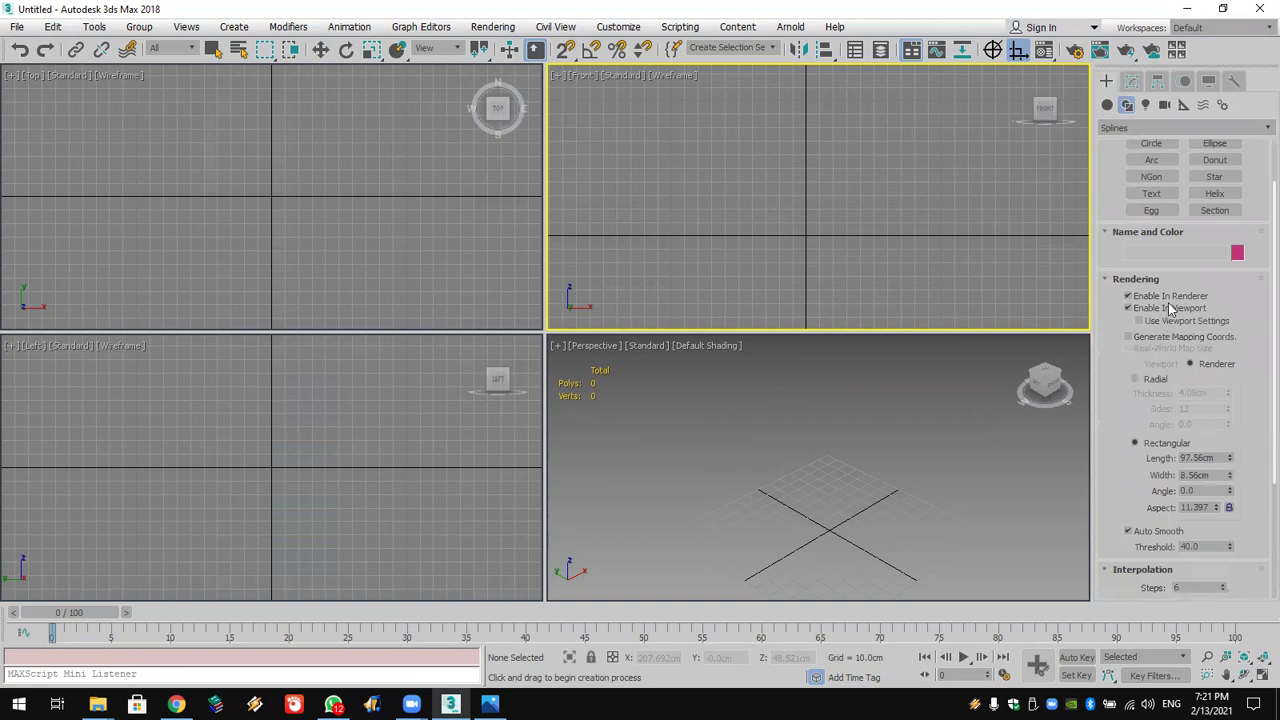
left_click(953, 105)
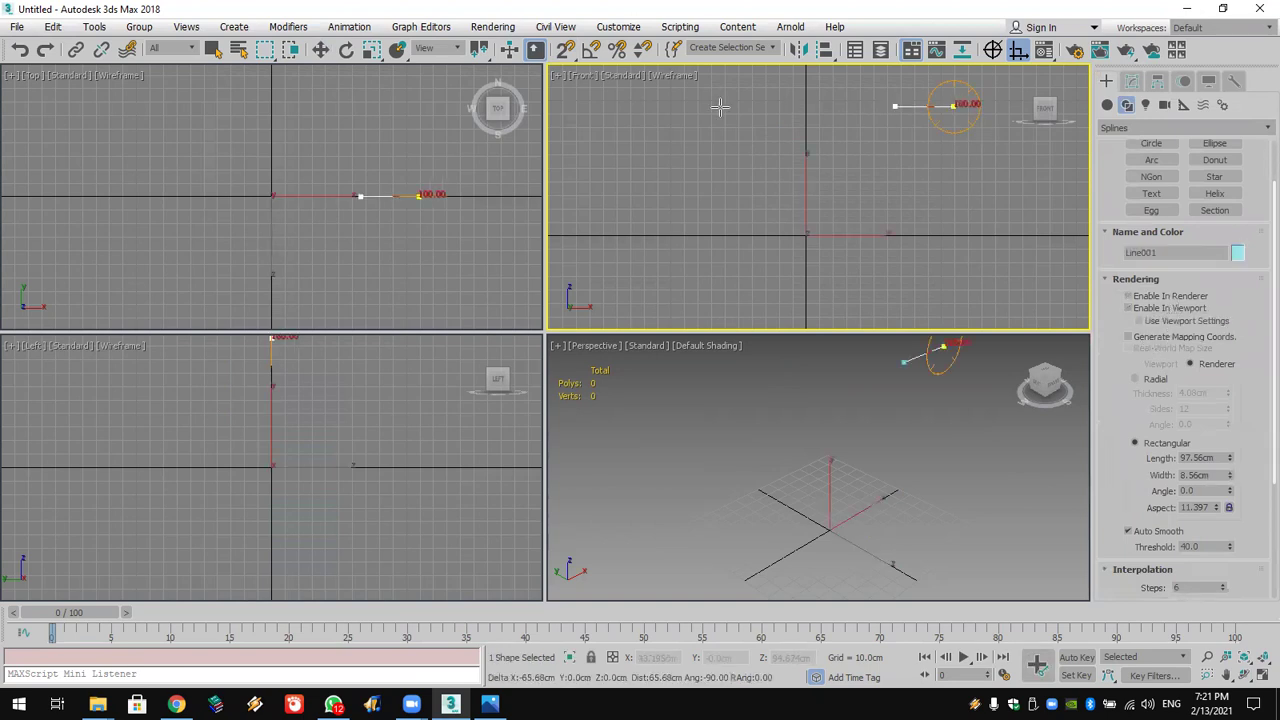
left_click(665, 106)
left_click(665, 260)
right_click(784, 275)
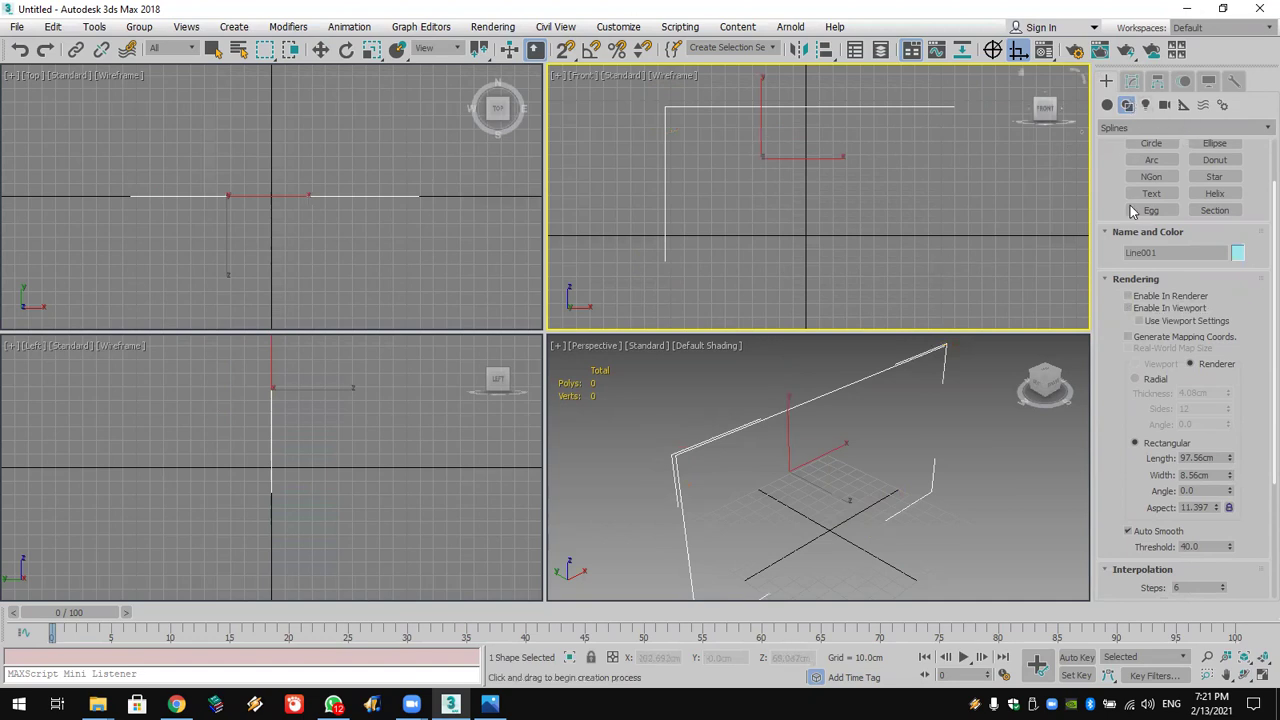
Step: Fillet the corner vertex of the L-shaped line in the Front view into a large rounded bend
left_click(1130, 86)
key("w")
left_click(1107, 149)
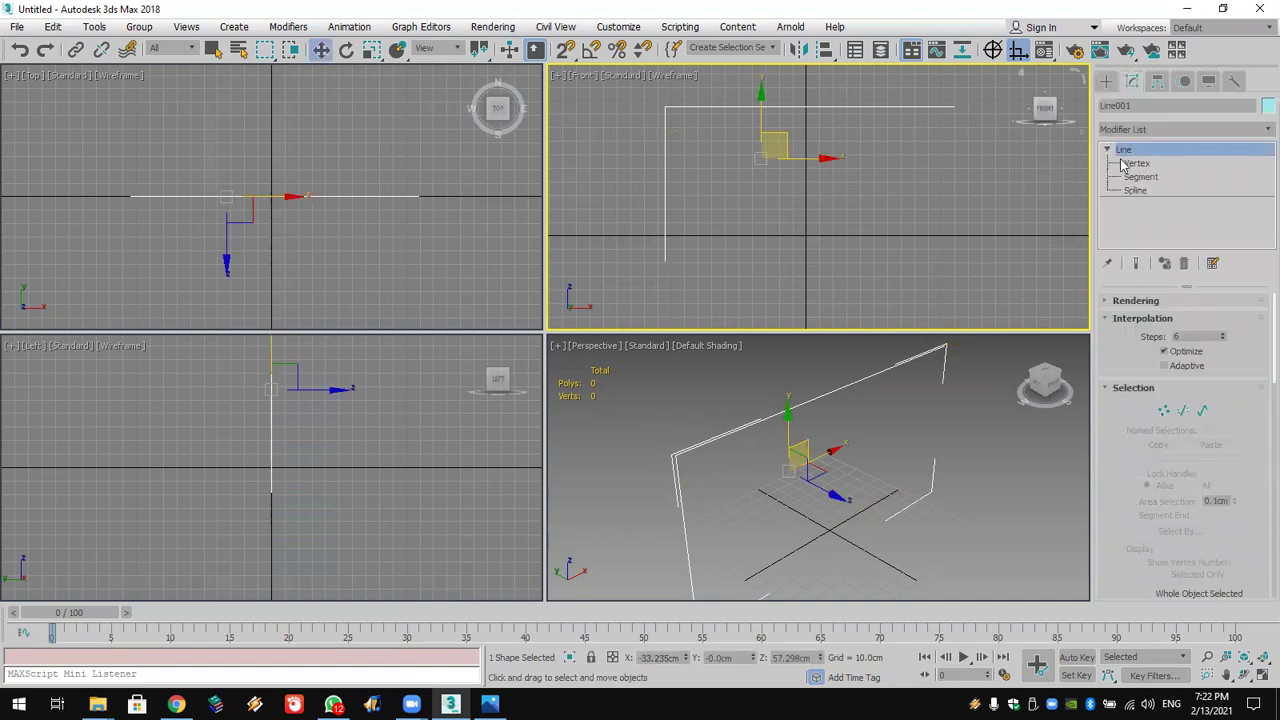
left_click(1135, 163)
left_click(665, 106)
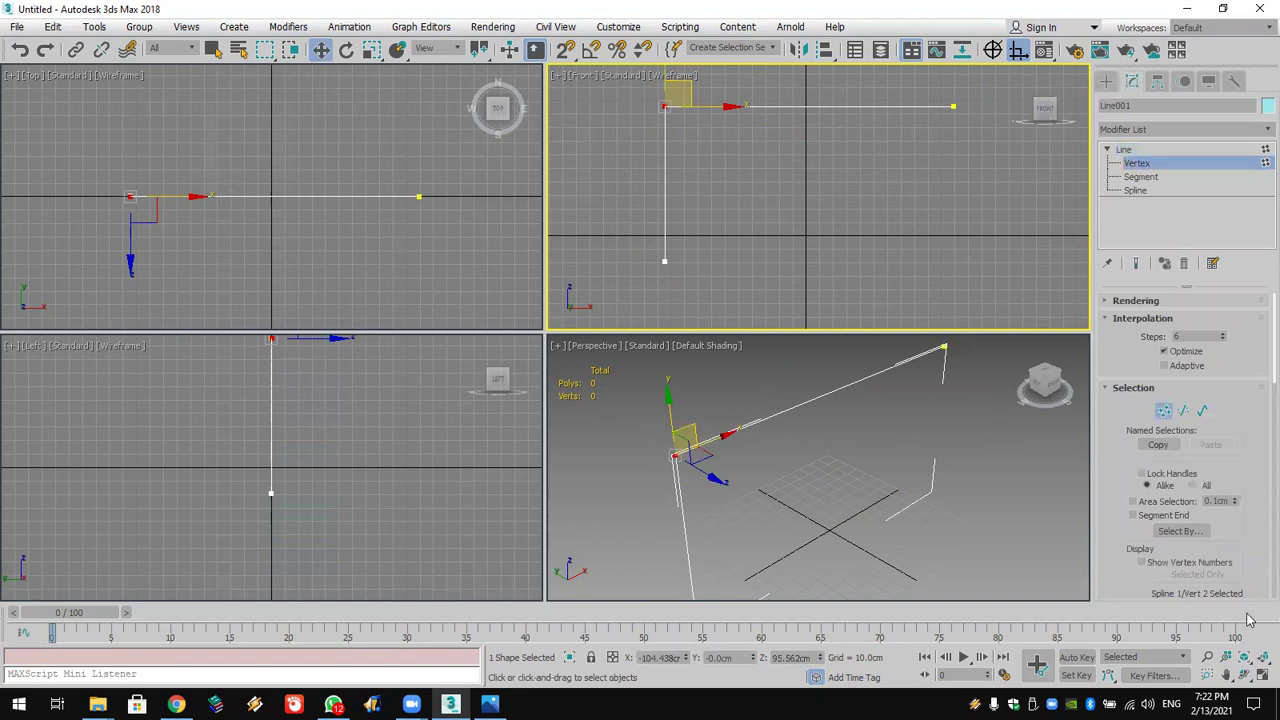
scroll(1141, 490, "down", 5)
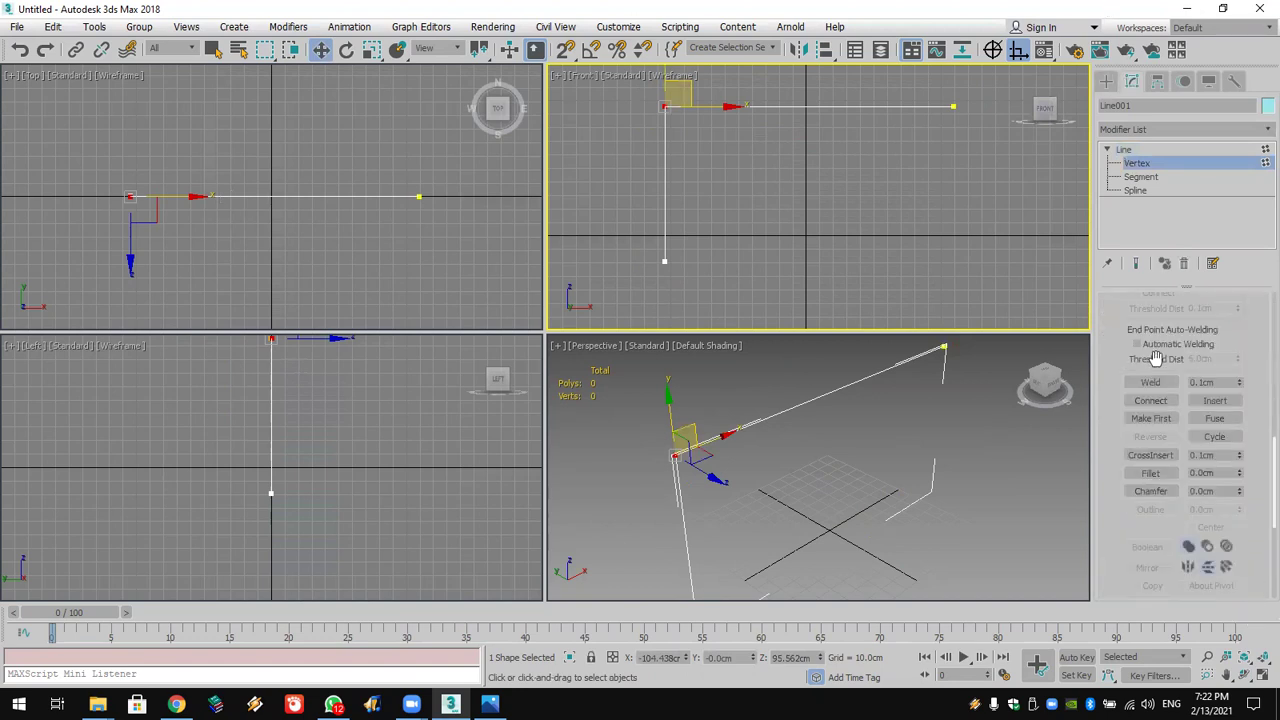
left_click(1150, 473)
left_click_drag(667, 104, 678, 14)
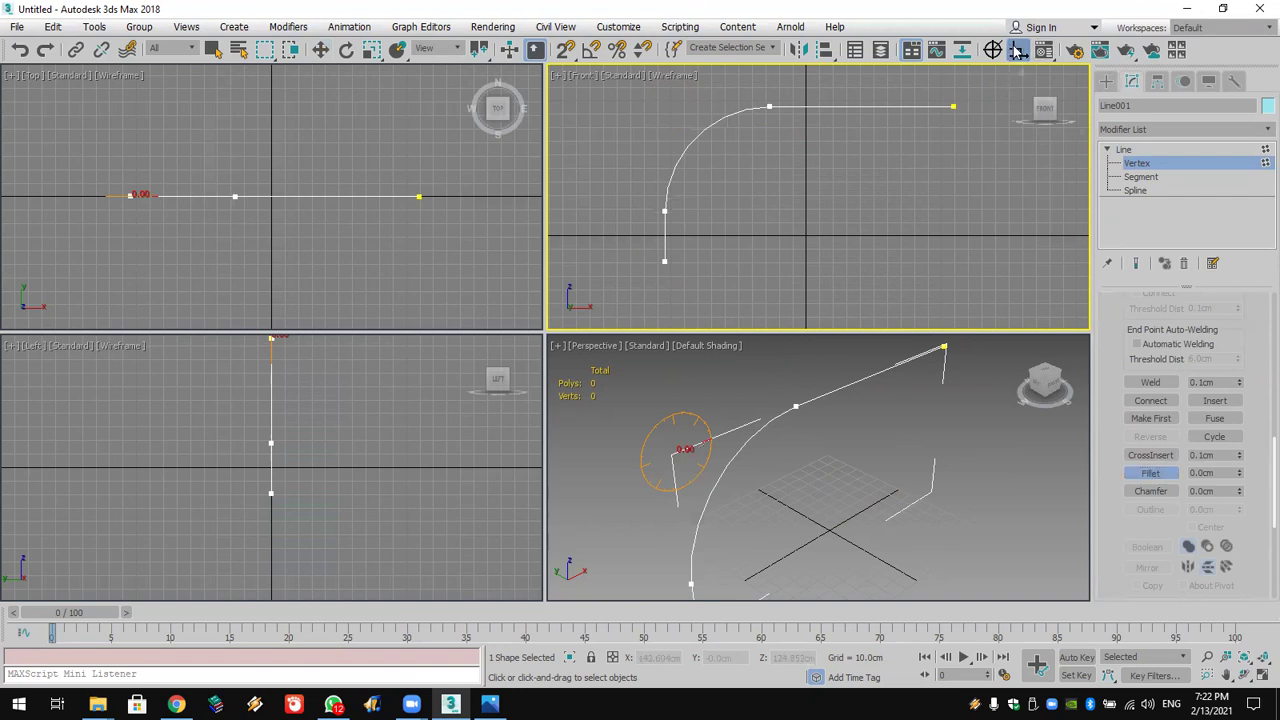
Step: Set the filleted line's interpolation steps to 100
scroll(1143, 340, "up", 5)
scroll(1143, 340, "up", 6)
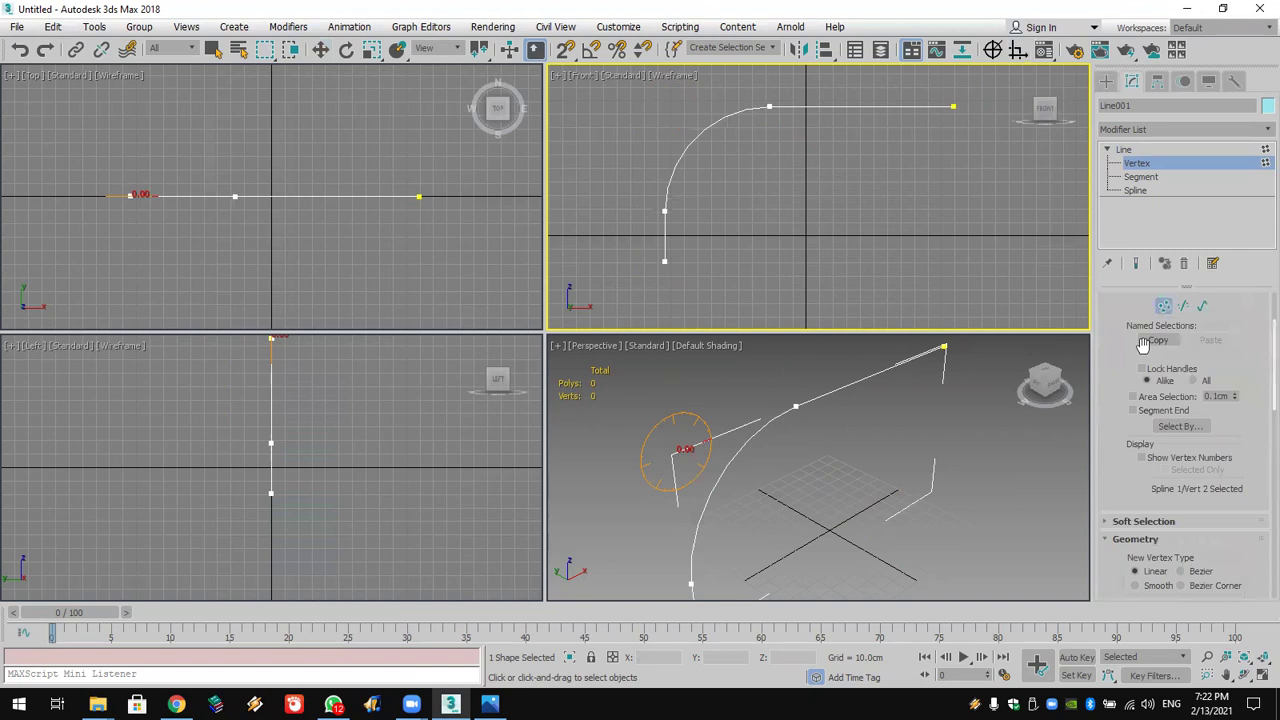
scroll(1143, 344, "up", 2)
left_click(1220, 338)
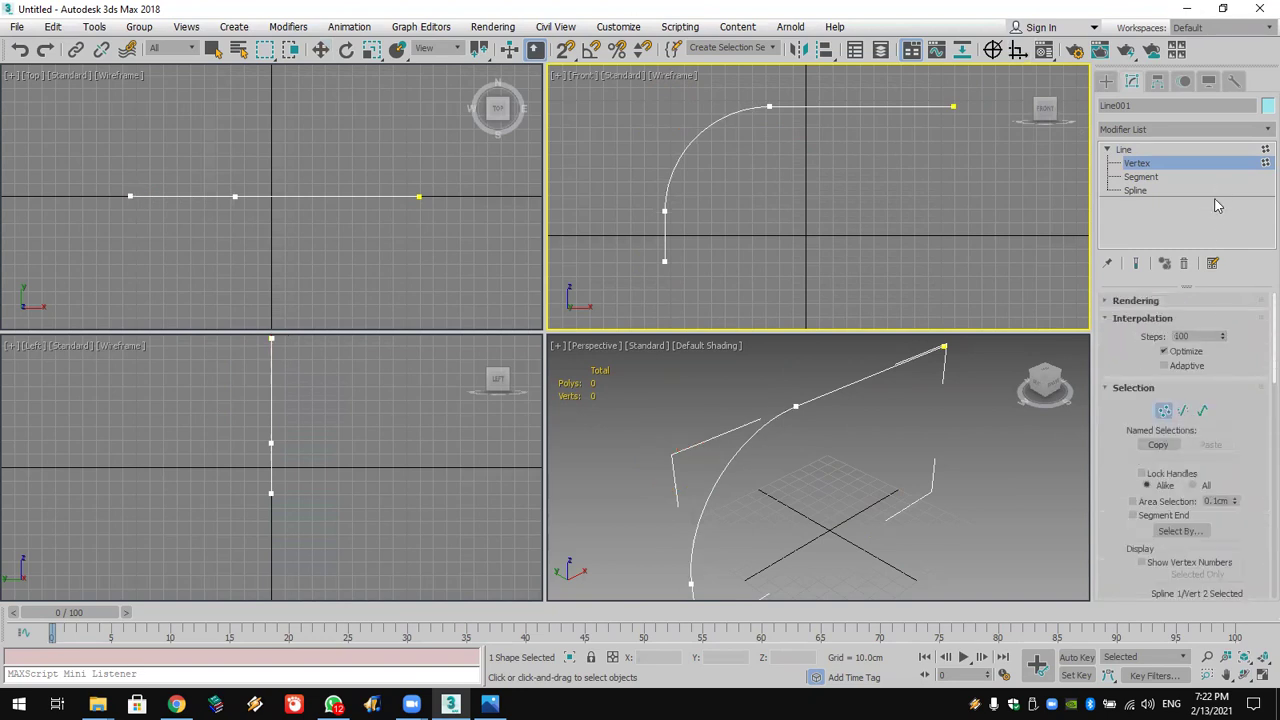
Step: Enable the filleted line in the renderer and viewport, and set its rectangular section width to 13.782 cm
left_click(1136, 300)
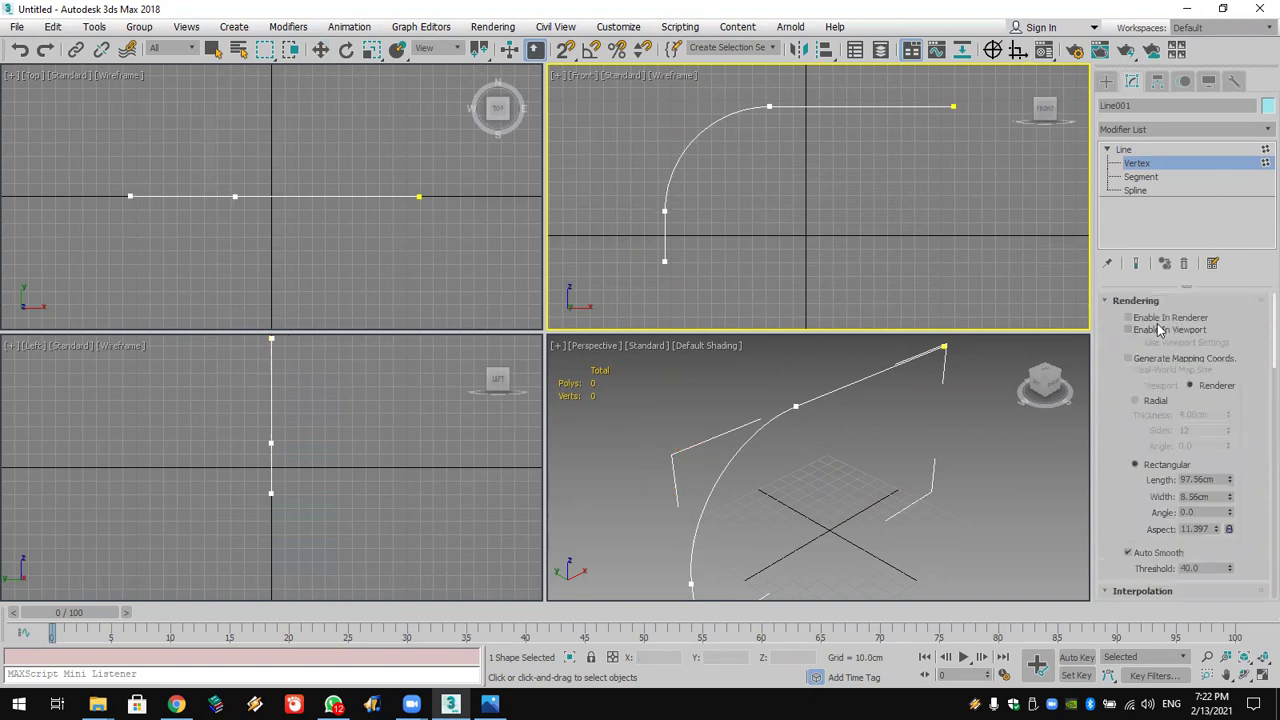
left_click(1160, 329)
left_click_drag(1230, 500, 1232, 449)
scroll(610, 410, "down", 6)
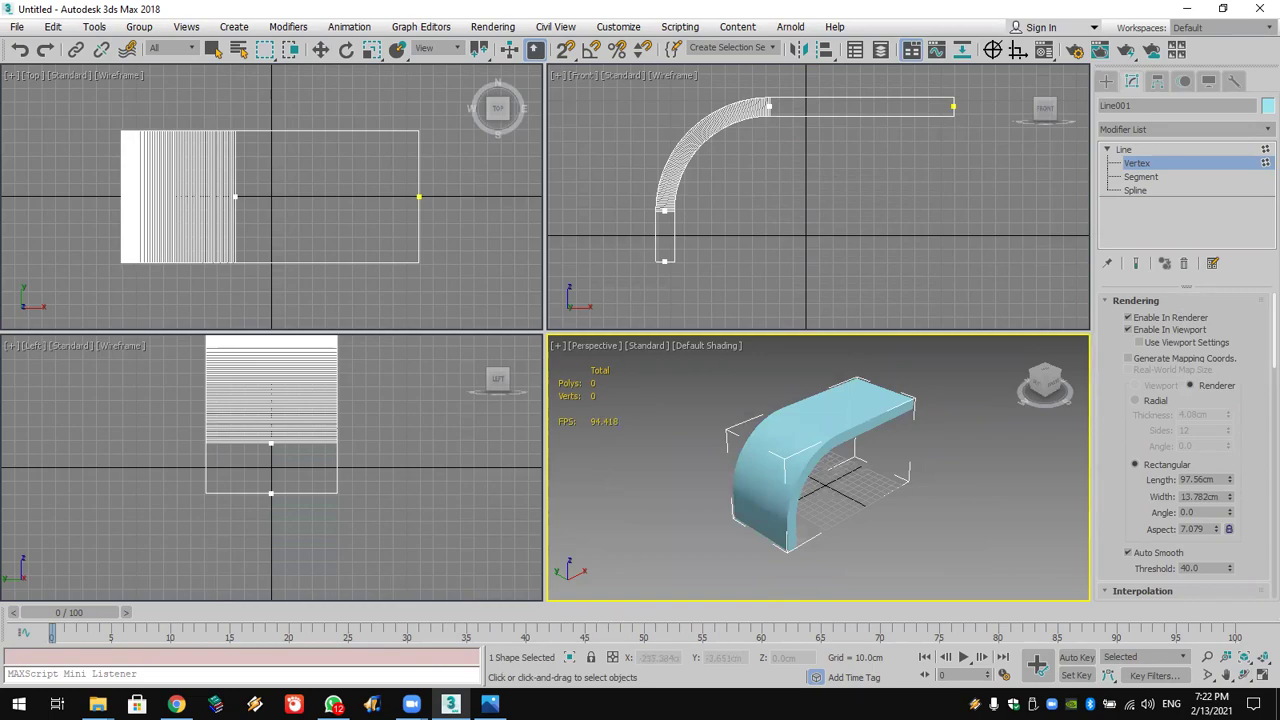
Step: After checking the reference picture, replace the bench with a circle of about 63.6 cm radius in the Front view, with renderer and viewport rendering disabled
key("alt+Tab")
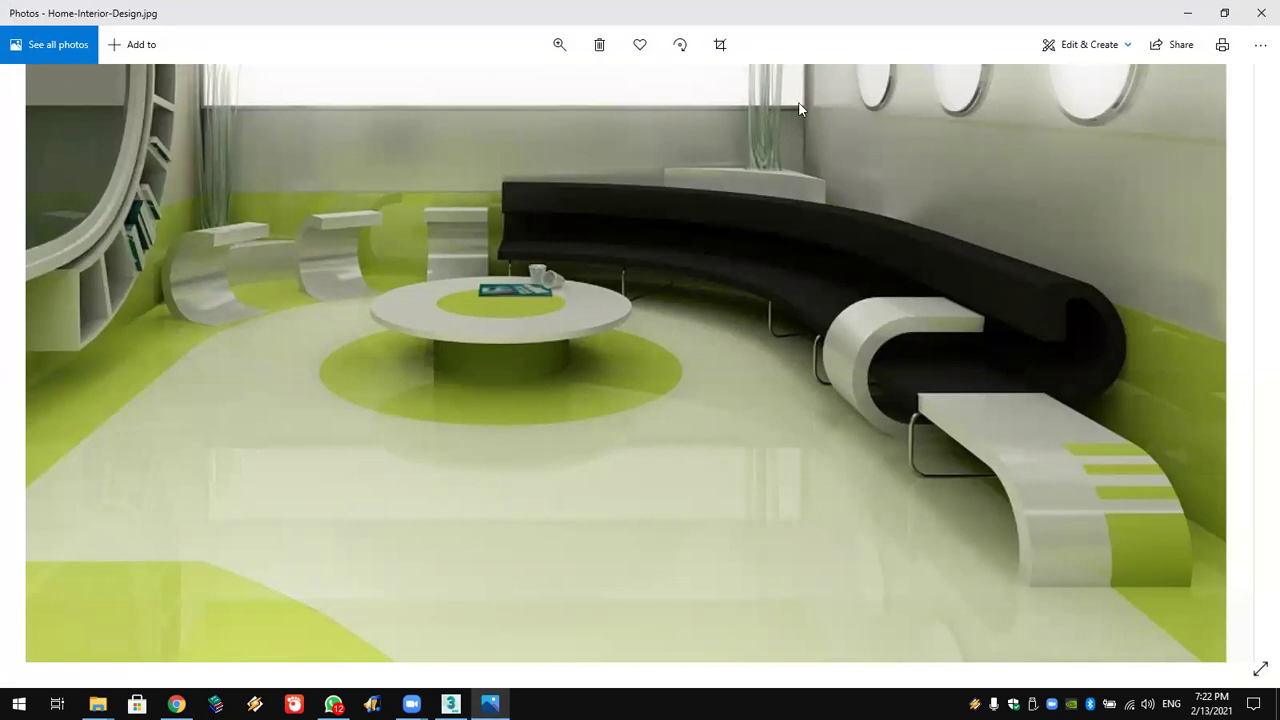
key("alt+Tab")
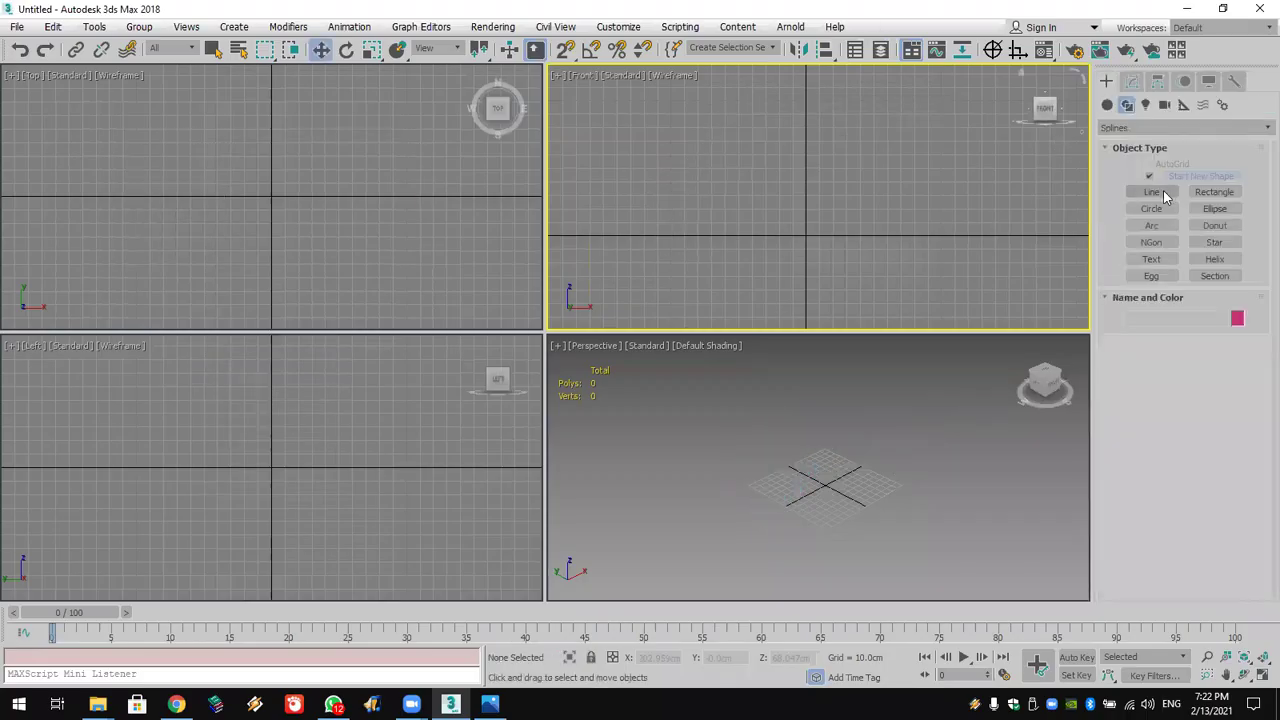
left_click(1151, 208)
left_click_drag(837, 150, 930, 178)
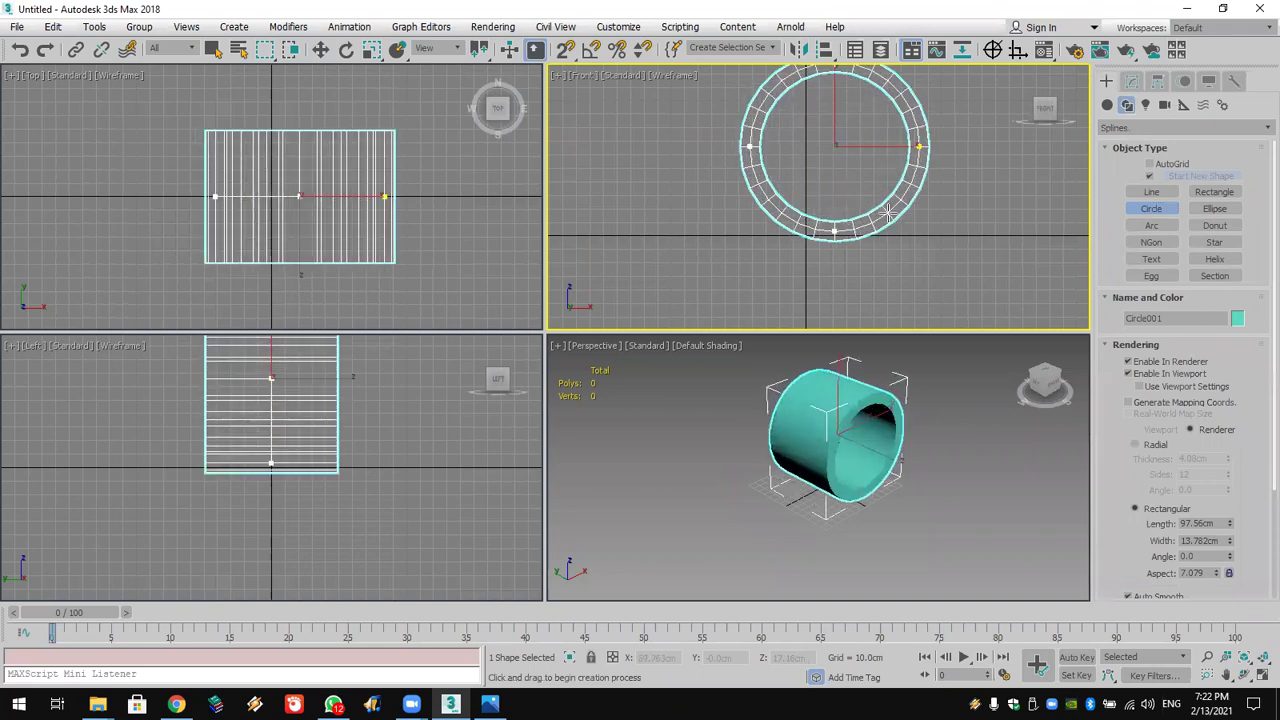
left_click(1155, 374)
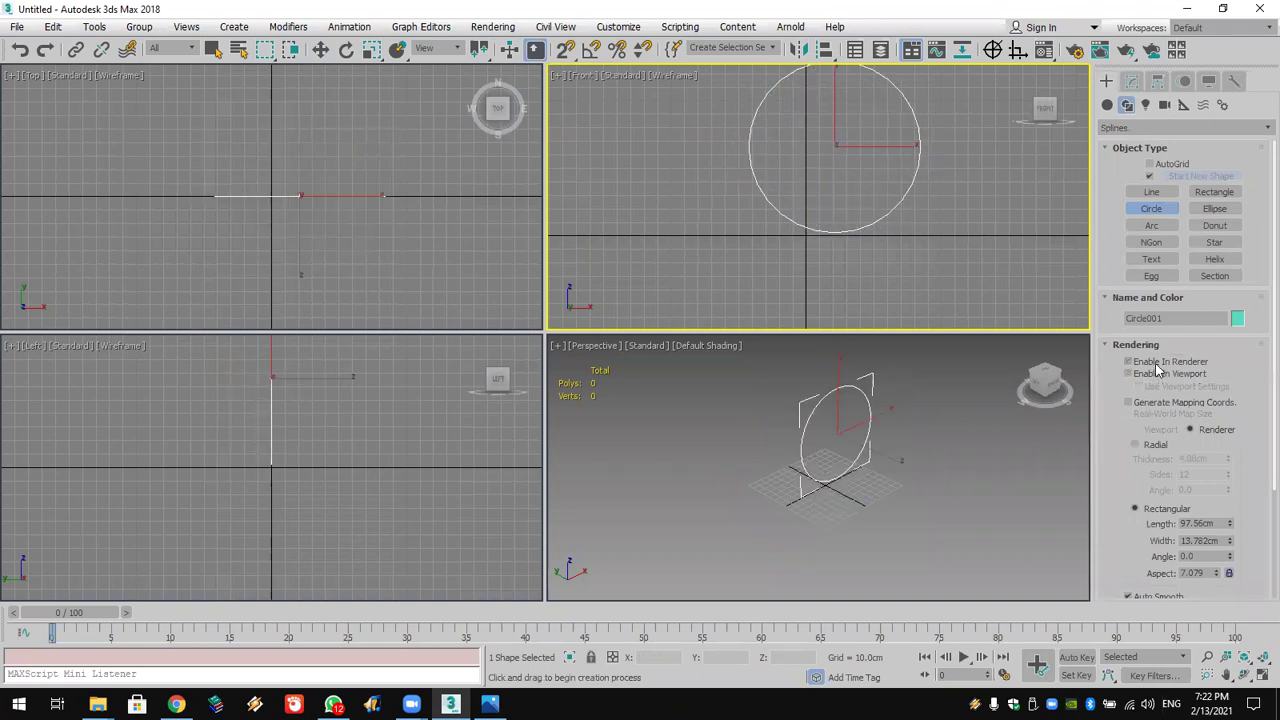
key("z")
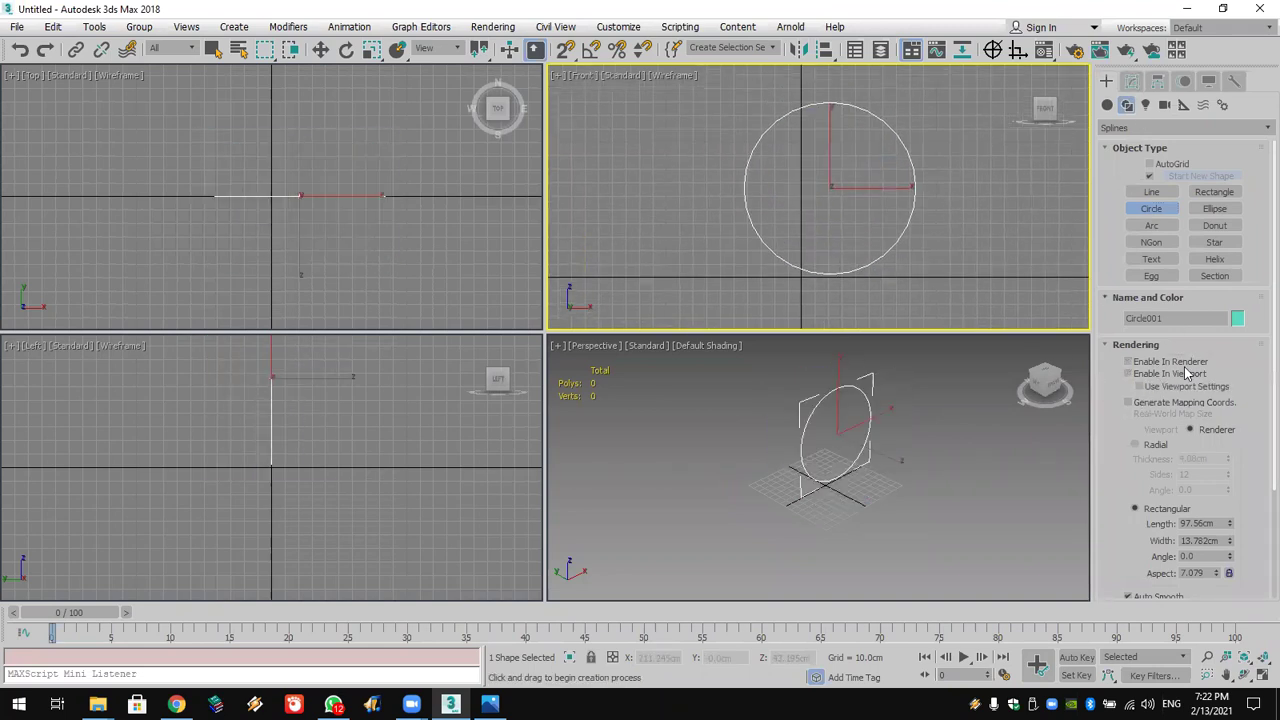
Step: Set the circle's interpolation steps to 100
left_click_drag(1115, 467, 1112, 215)
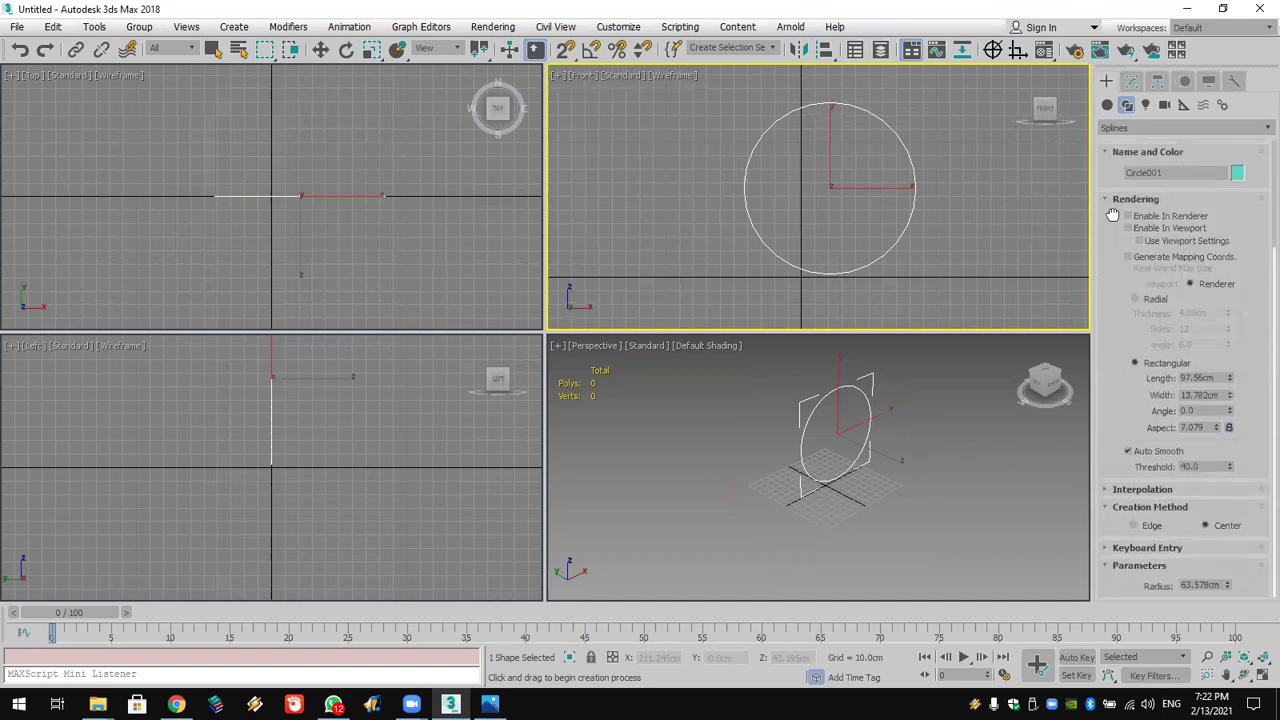
left_click(1215, 490)
left_click_drag(1226, 511, 1220, 135)
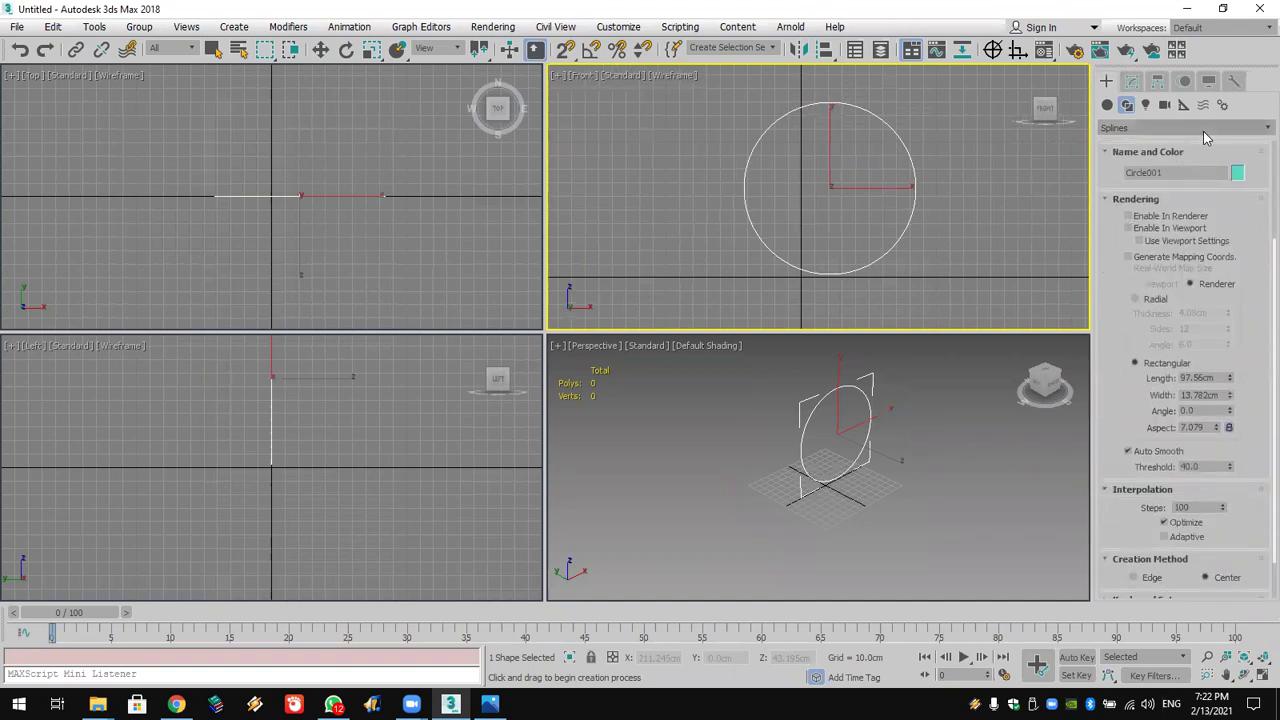
Step: Add an Edit Spline modifier to the circle and delete its left-hand segments, keeping the right half as an arc
left_click(1136, 82)
left_click(1141, 131)
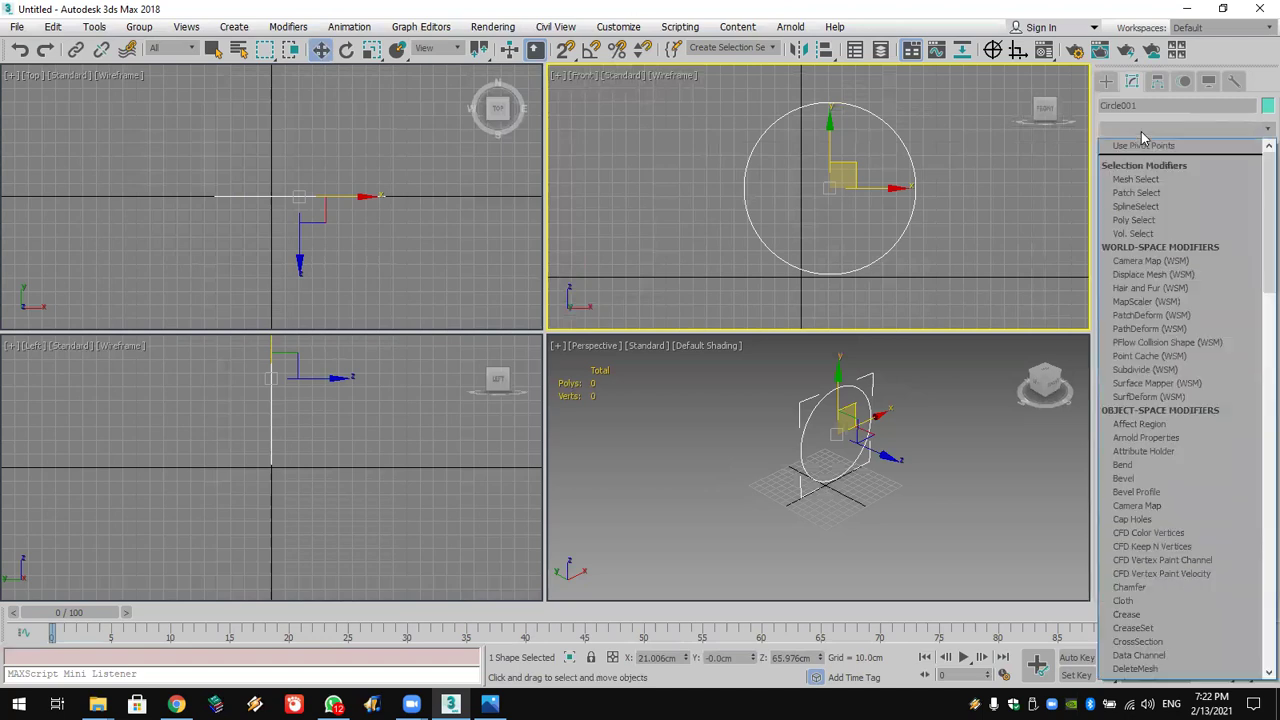
key("e")
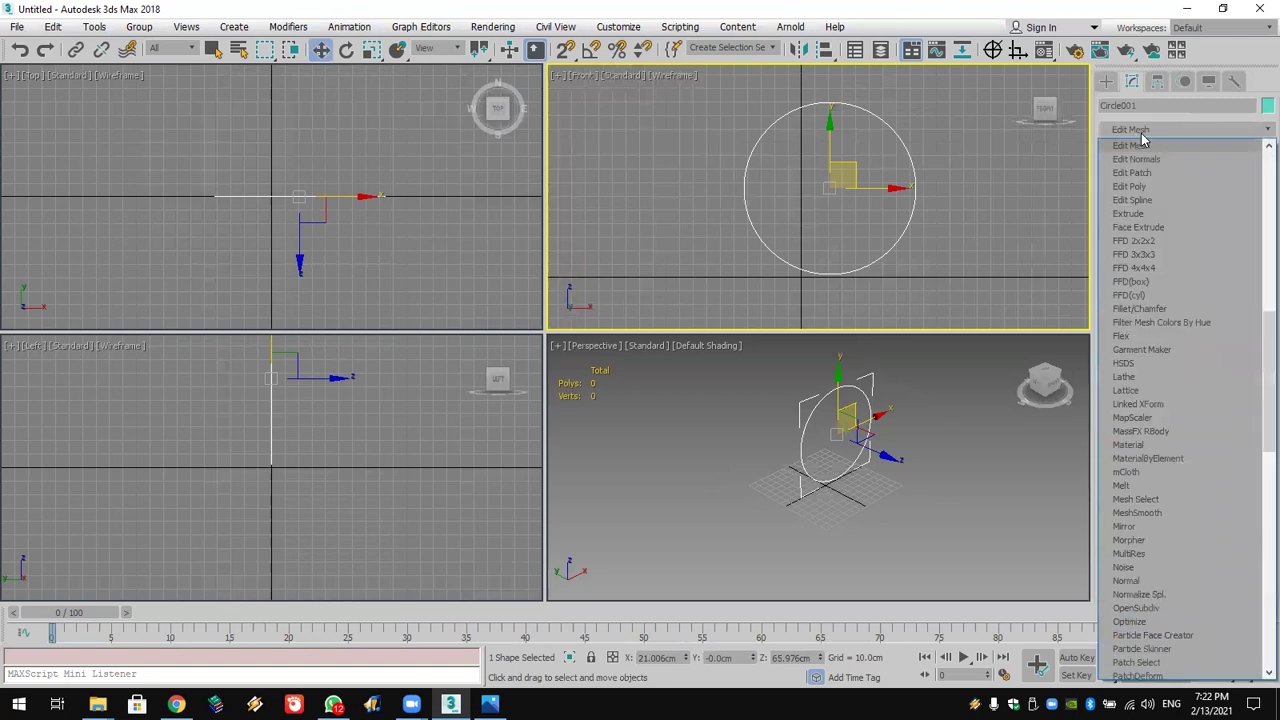
left_click(1146, 199)
left_click(1123, 149)
left_click(1157, 176)
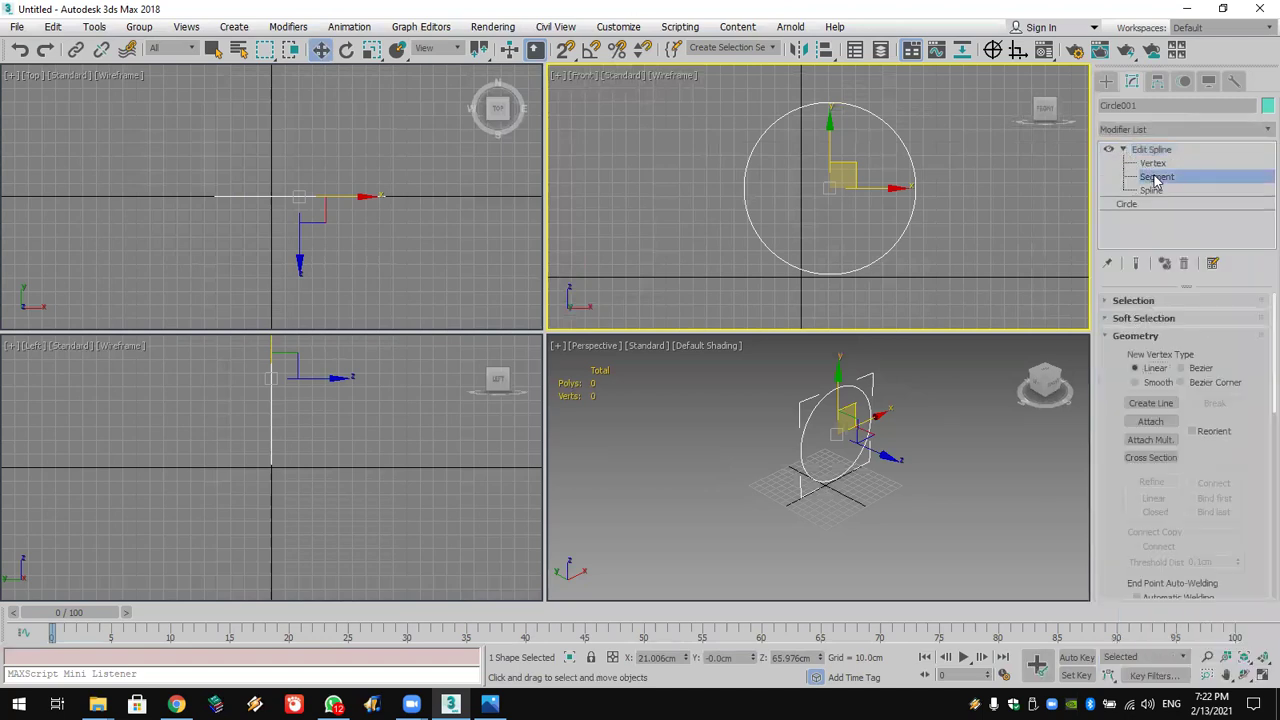
left_click_drag(785, 288, 808, 286)
key("Delete")
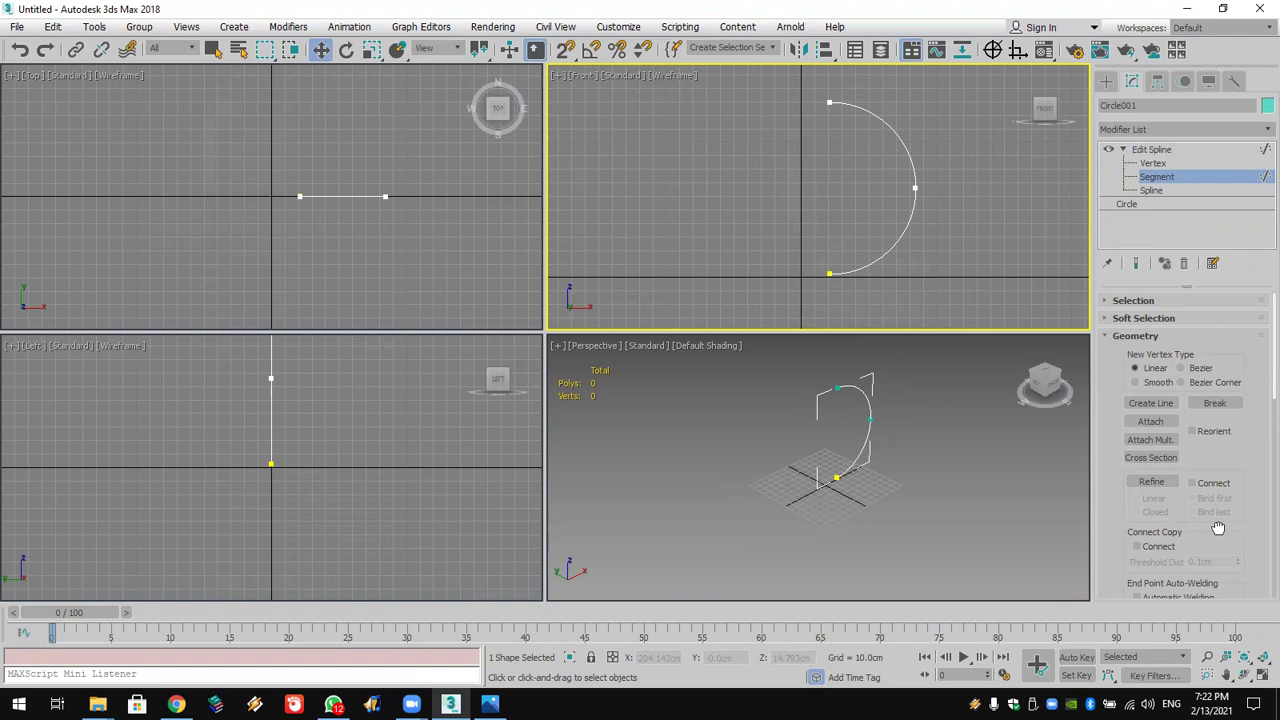
Step: Start Create Line inside the half-circle spline with vertex snapping and ortho snapping turned on
left_click_drag(1218, 528, 1218, 508)
left_click(1147, 385)
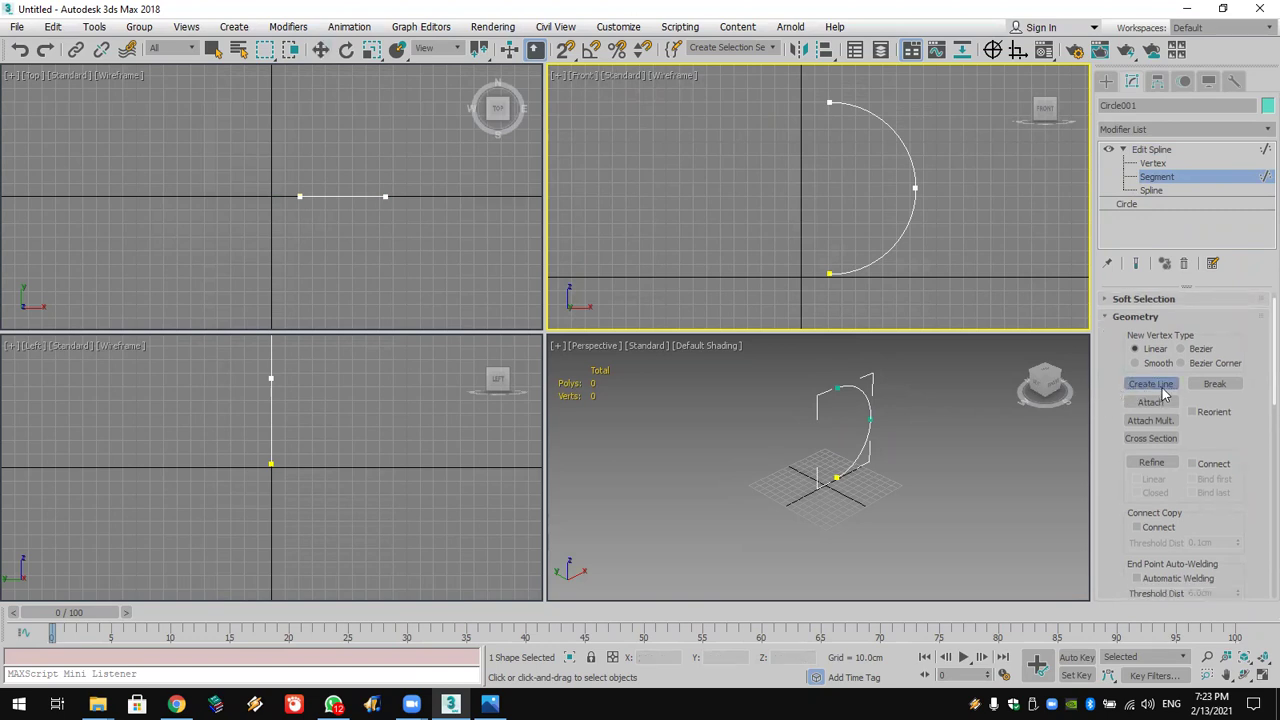
left_click(565, 49)
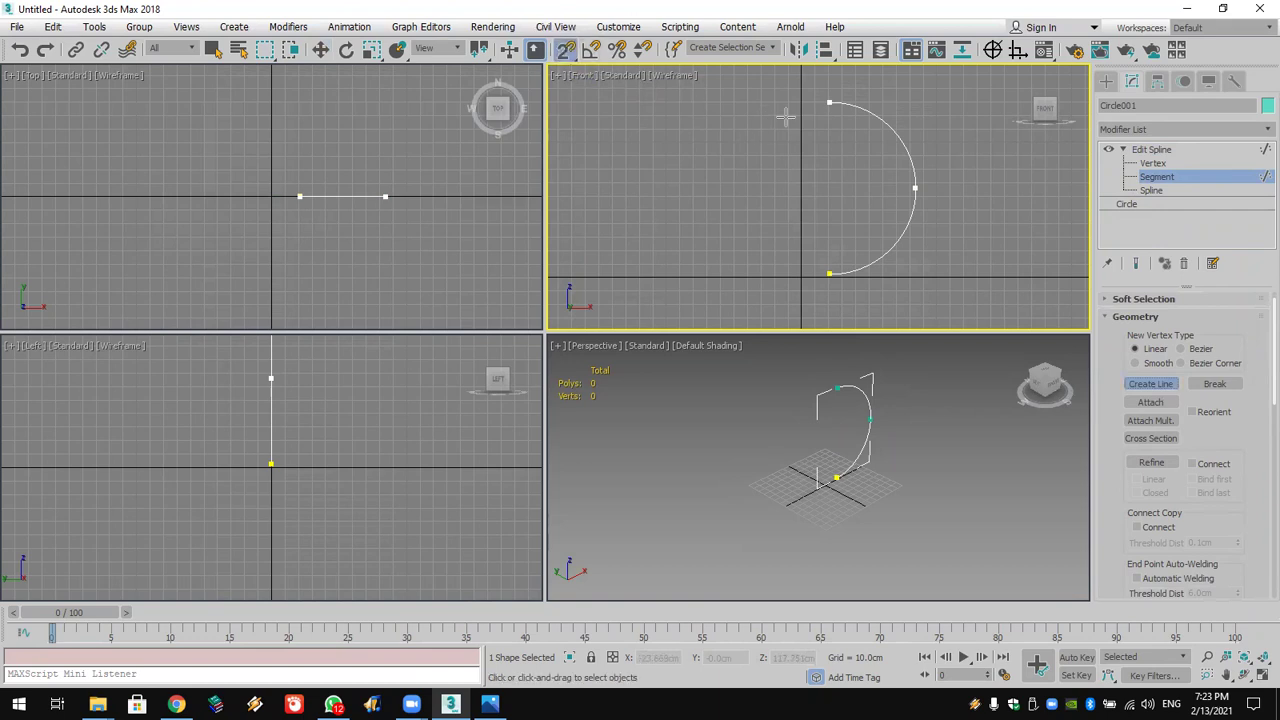
left_click(1018, 49)
Step: Try twice to add a short horizontal line from the arc's upper end, and undo both attempts
left_click(824, 101)
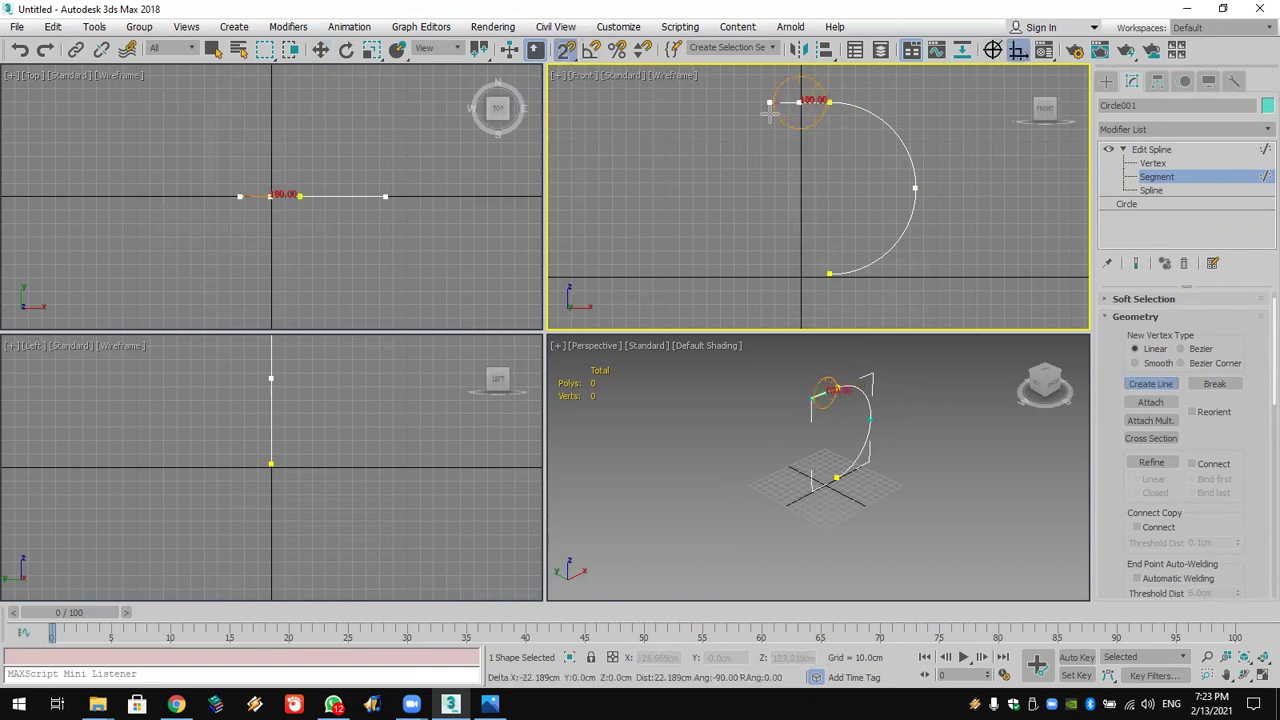
left_click(800, 165)
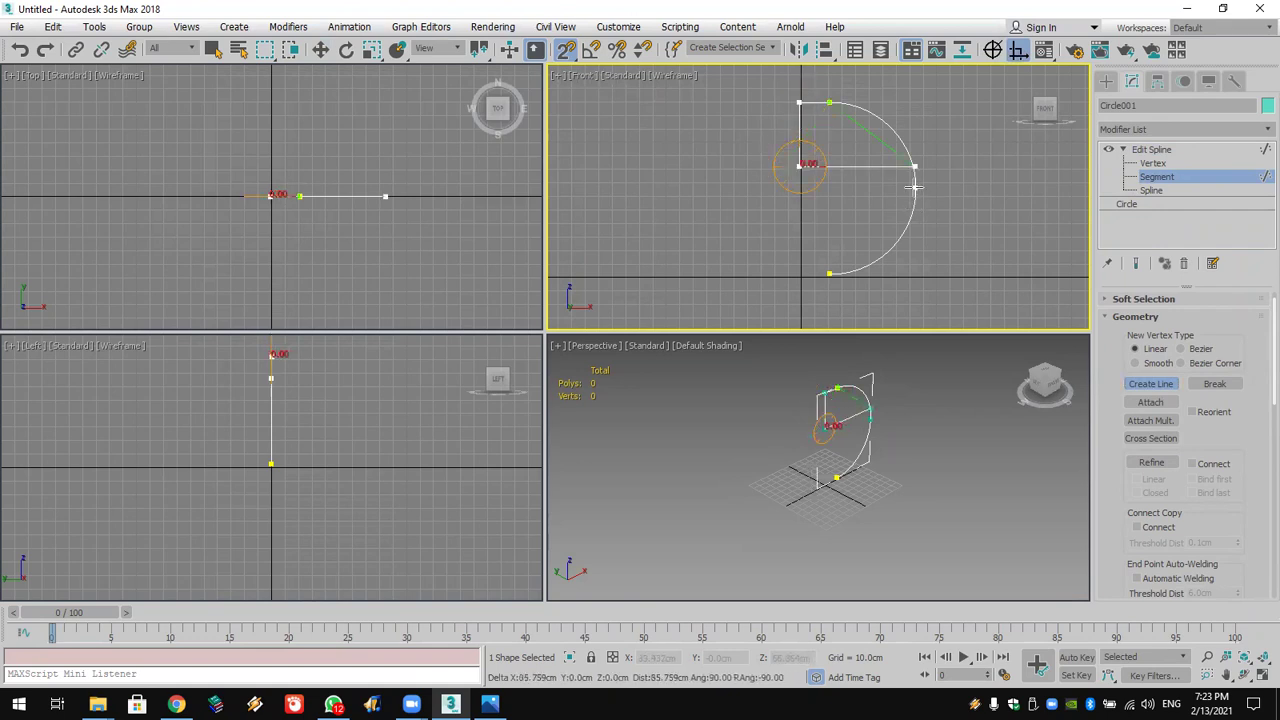
right_click(796, 146)
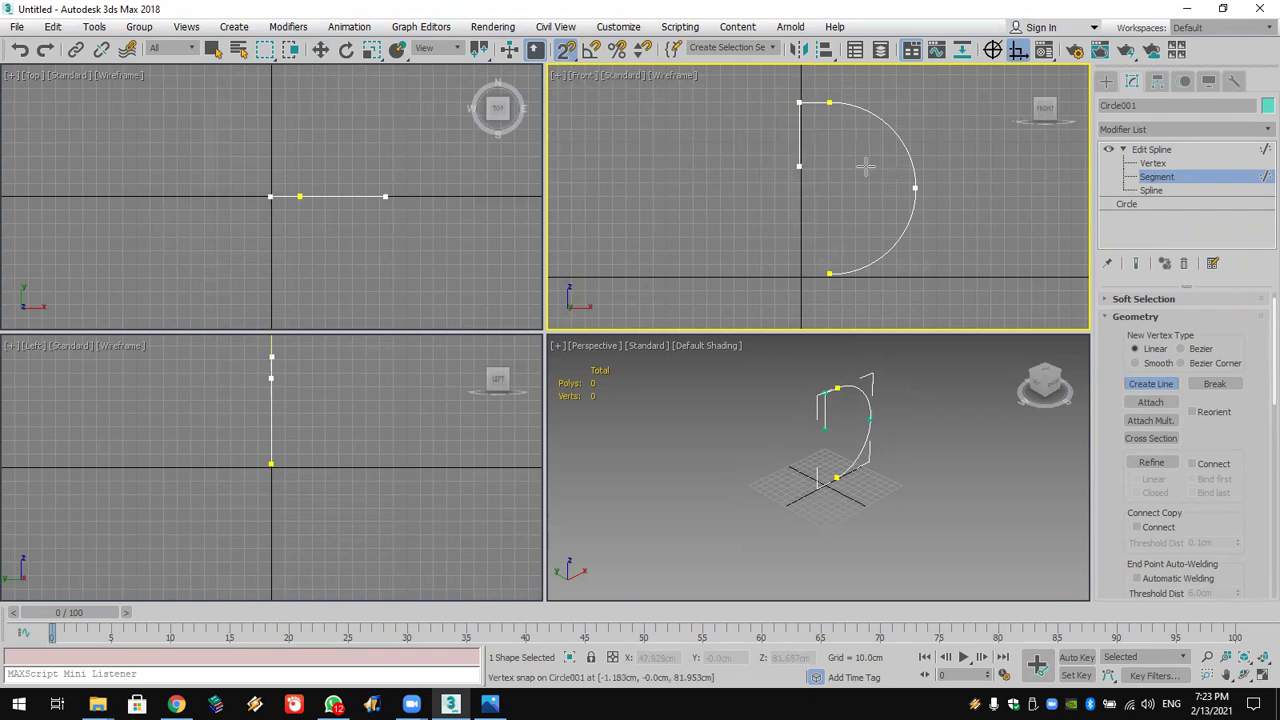
key("ctrl+z")
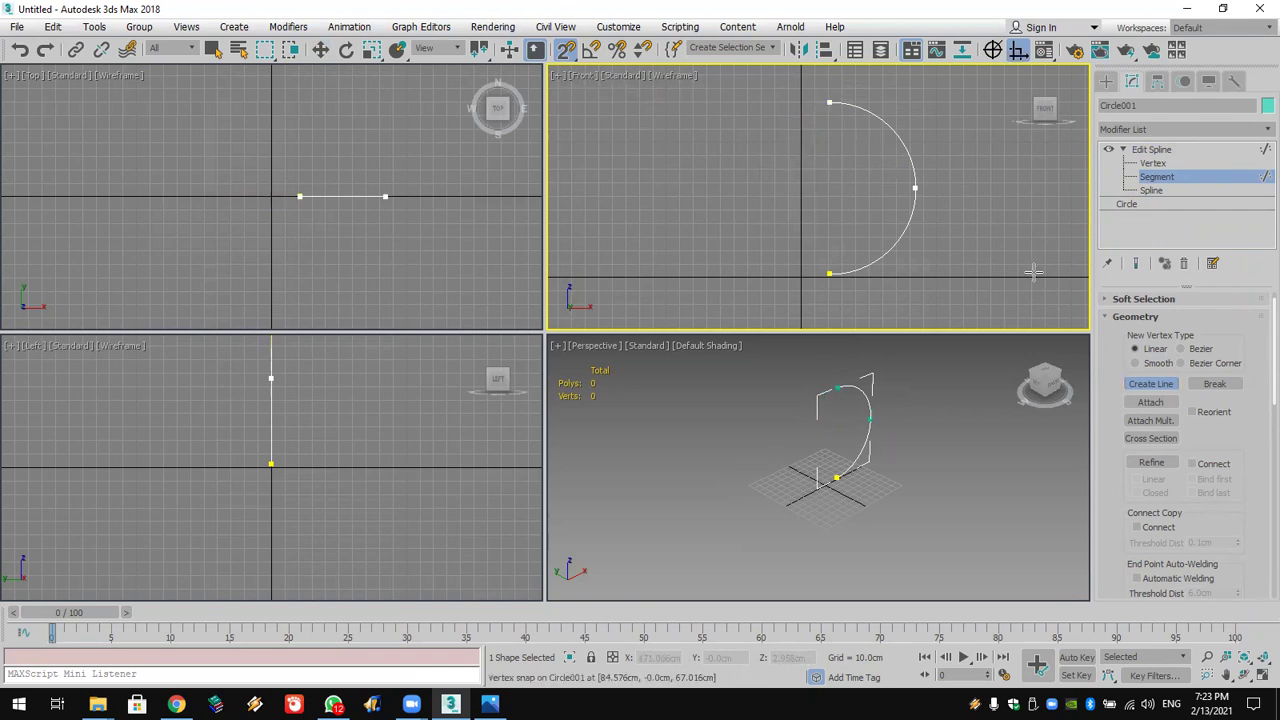
left_click(829, 101)
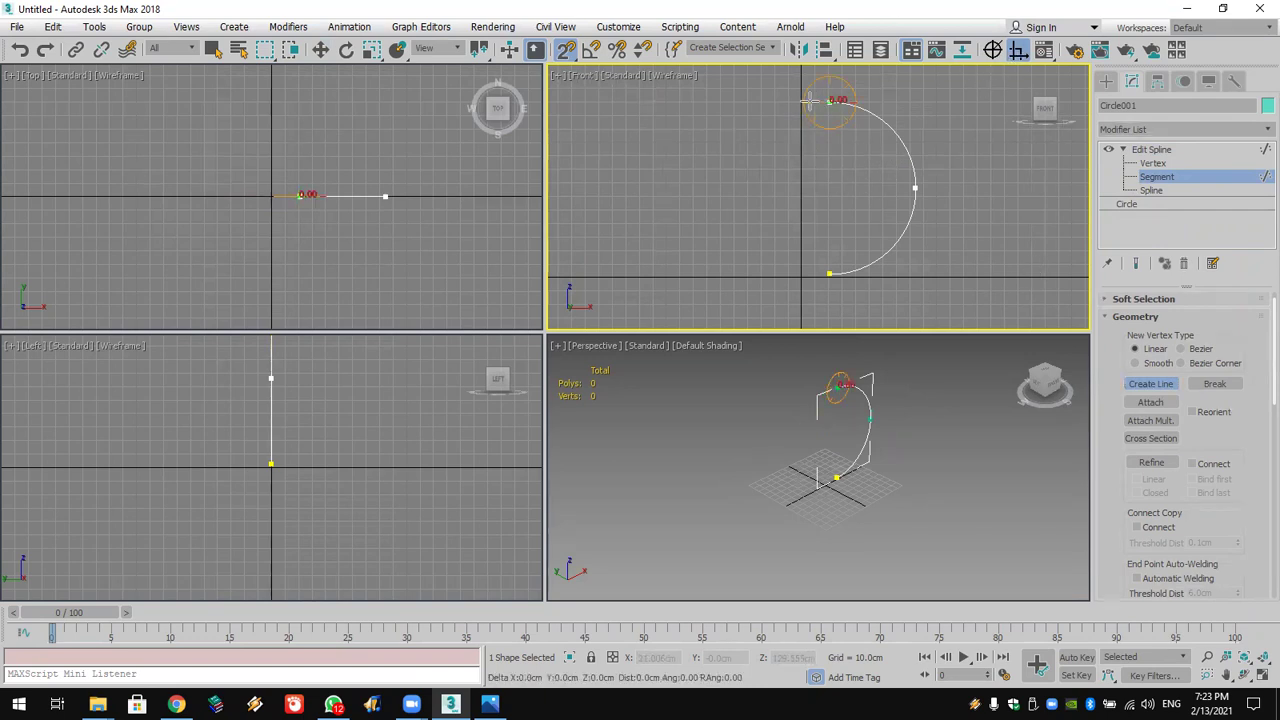
left_click(797, 102)
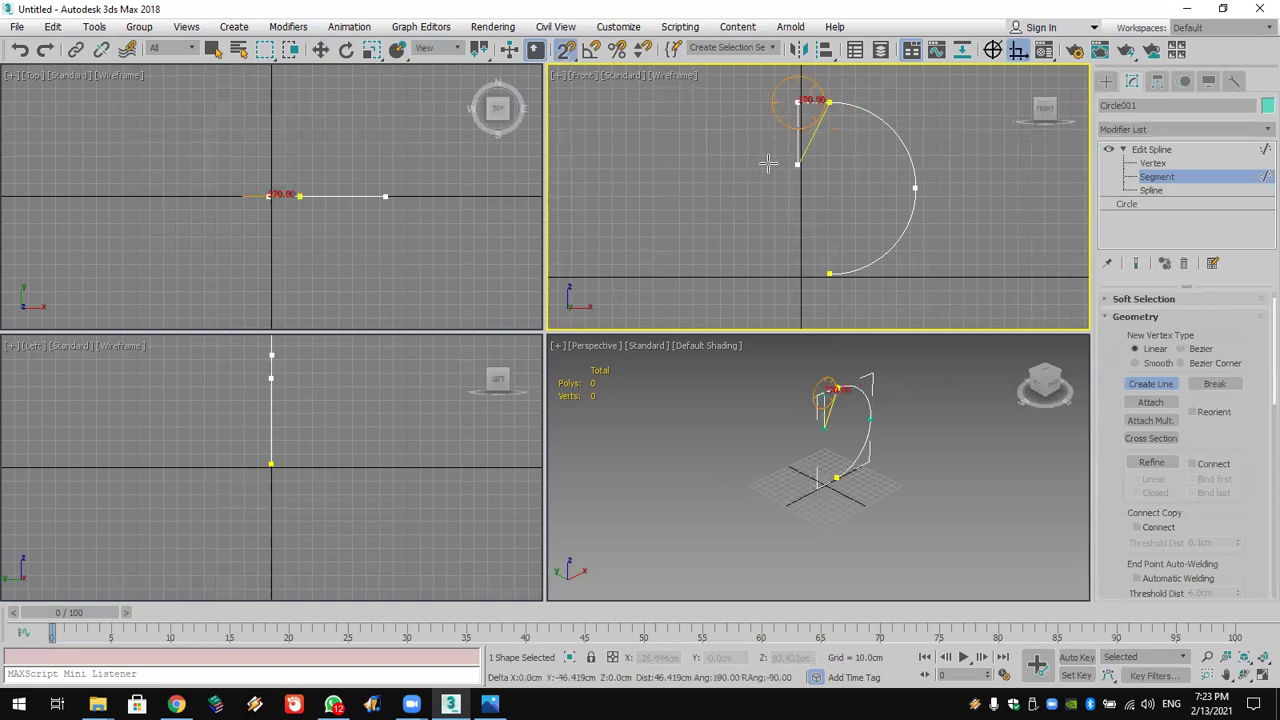
right_click(771, 104)
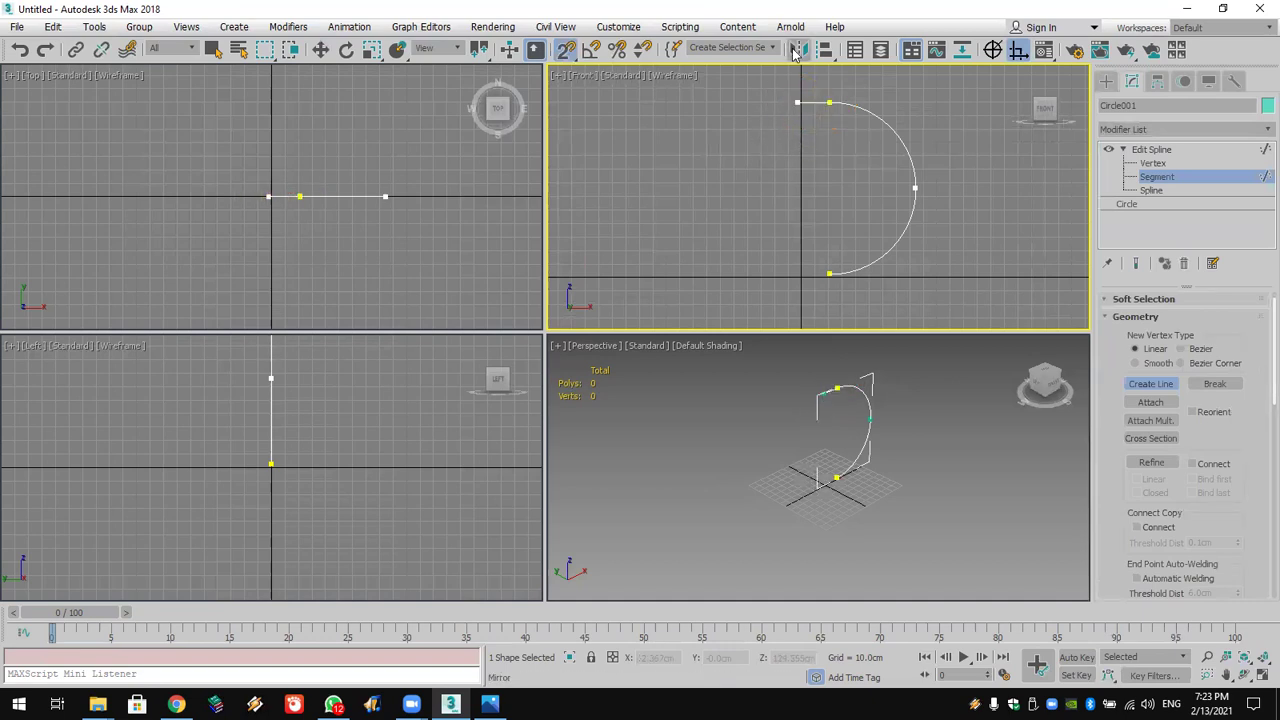
key("ctrl+z")
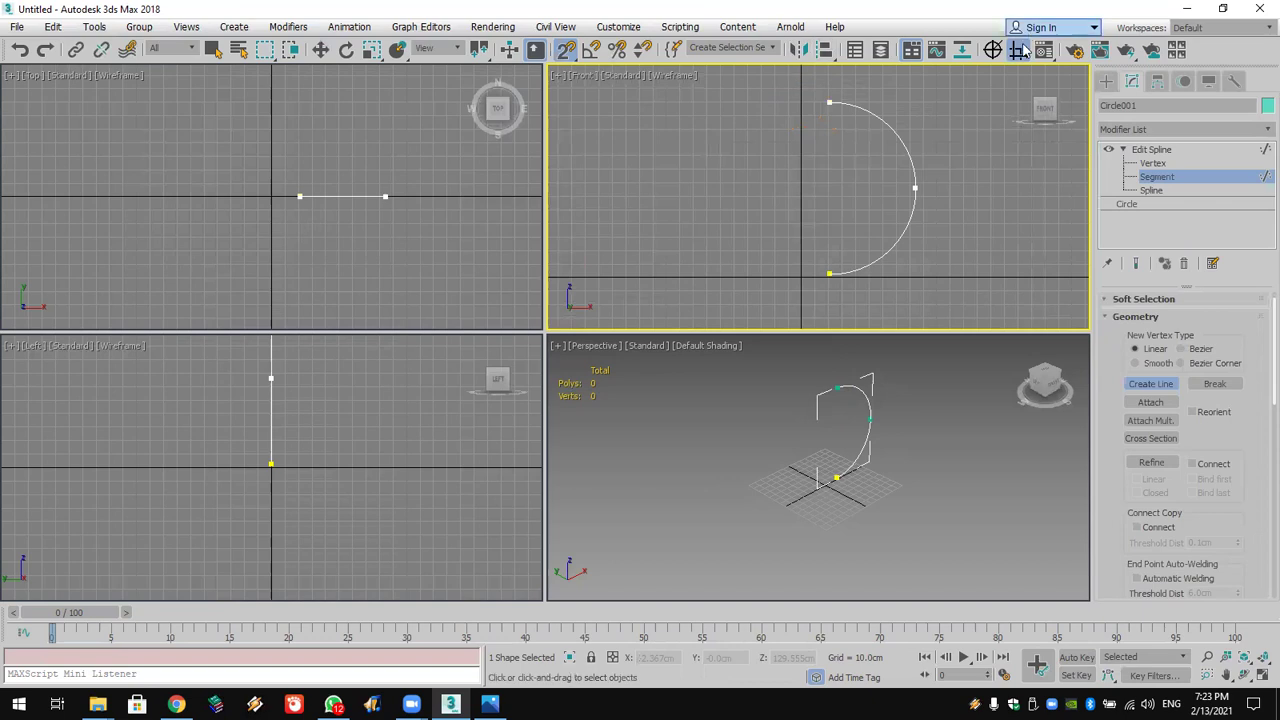
Step: Add a line from the arc's upper endpoint running horizontally to the left and then a short way straight down
left_click(822, 104)
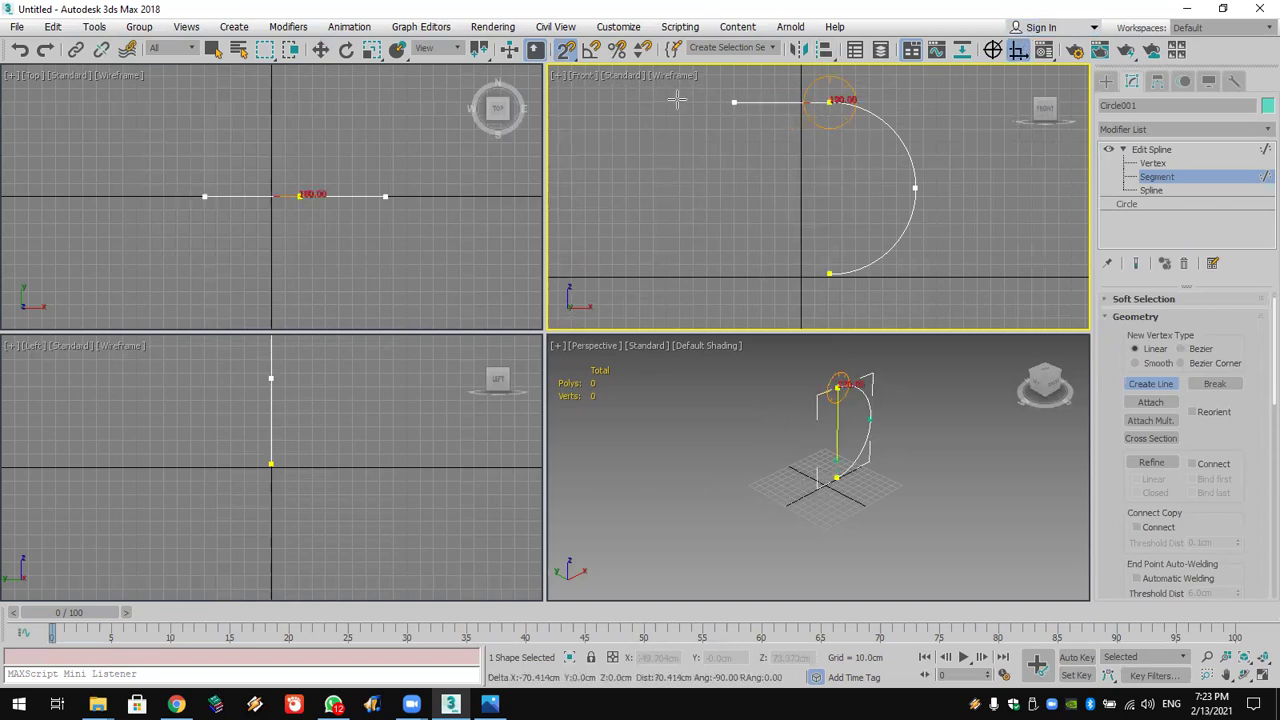
left_click(718, 102)
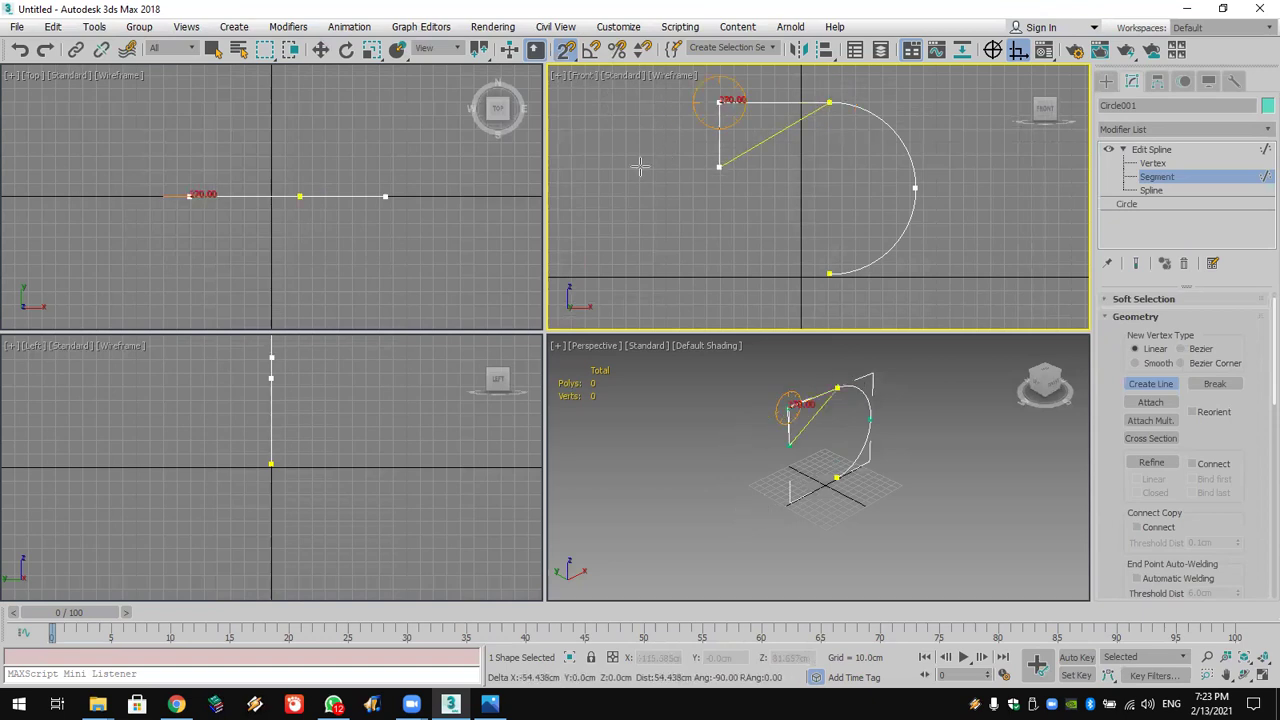
left_click(718, 135)
right_click(816, 180)
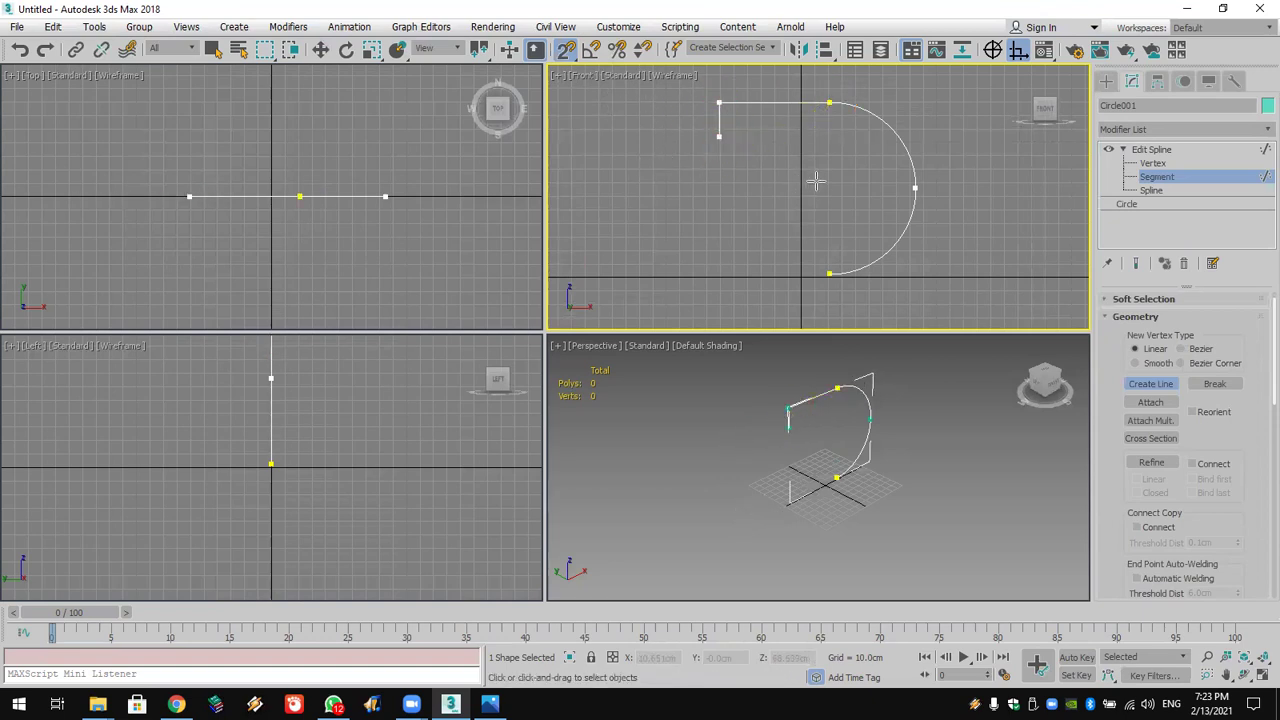
Step: With snapping off, move the added line's two outer vertices right along X to shorten the upper horizontal segment
left_click(1153, 163)
key("w")
left_click_drag(698, 92, 750, 182)
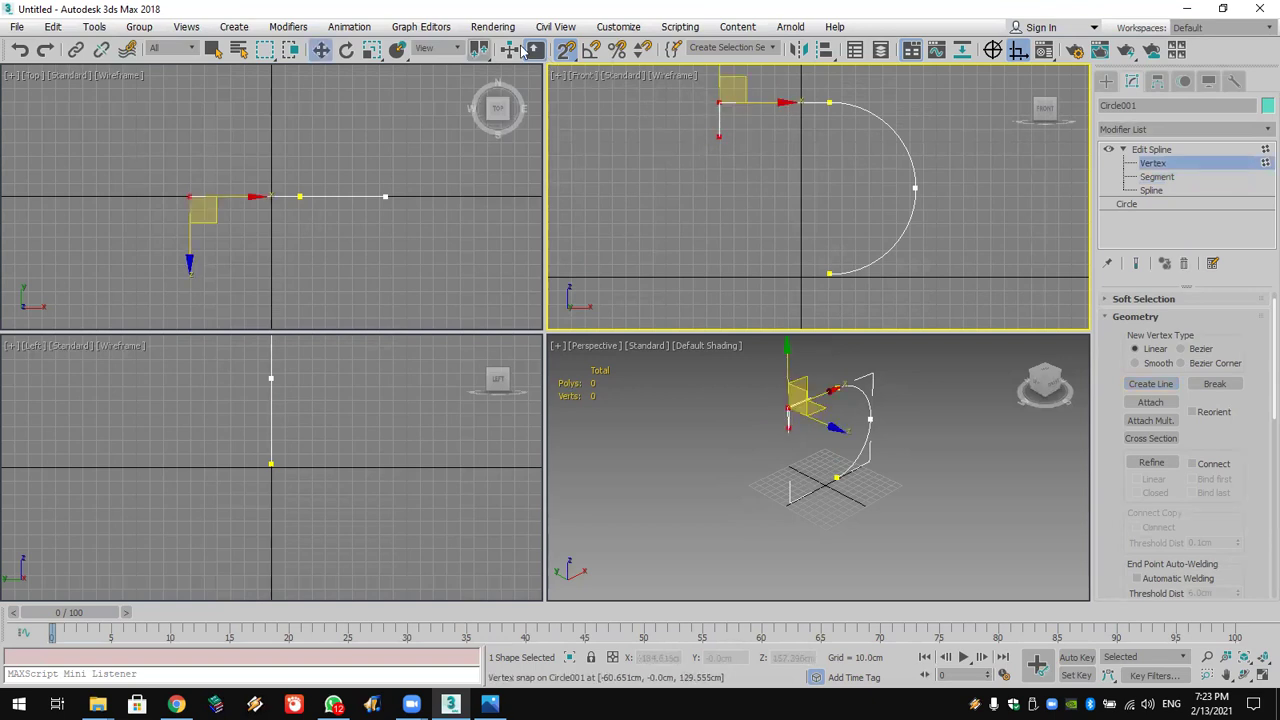
left_click_drag(783, 102, 846, 103)
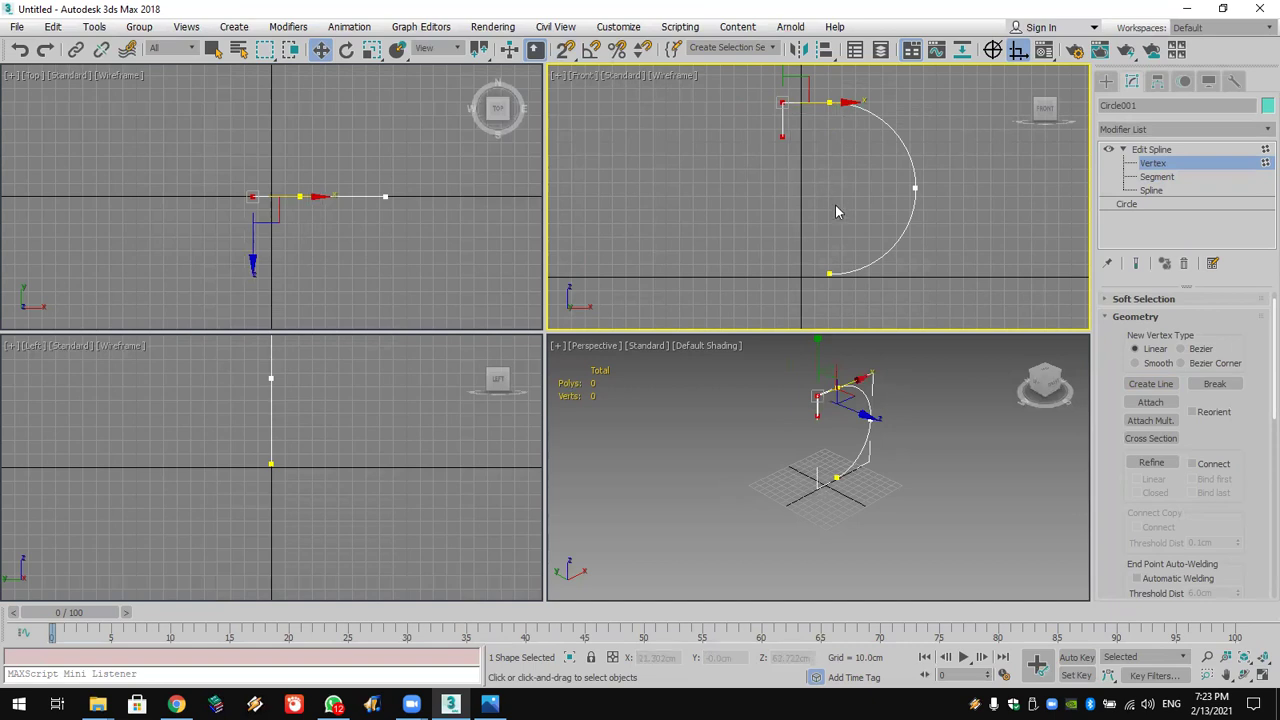
Step: Add a horizontal line running left from the arc's lower endpoint and, with snapping off, move its outer vertex farther left to lengthen it
left_click(1150, 384)
left_click(566, 49)
left_click(810, 276)
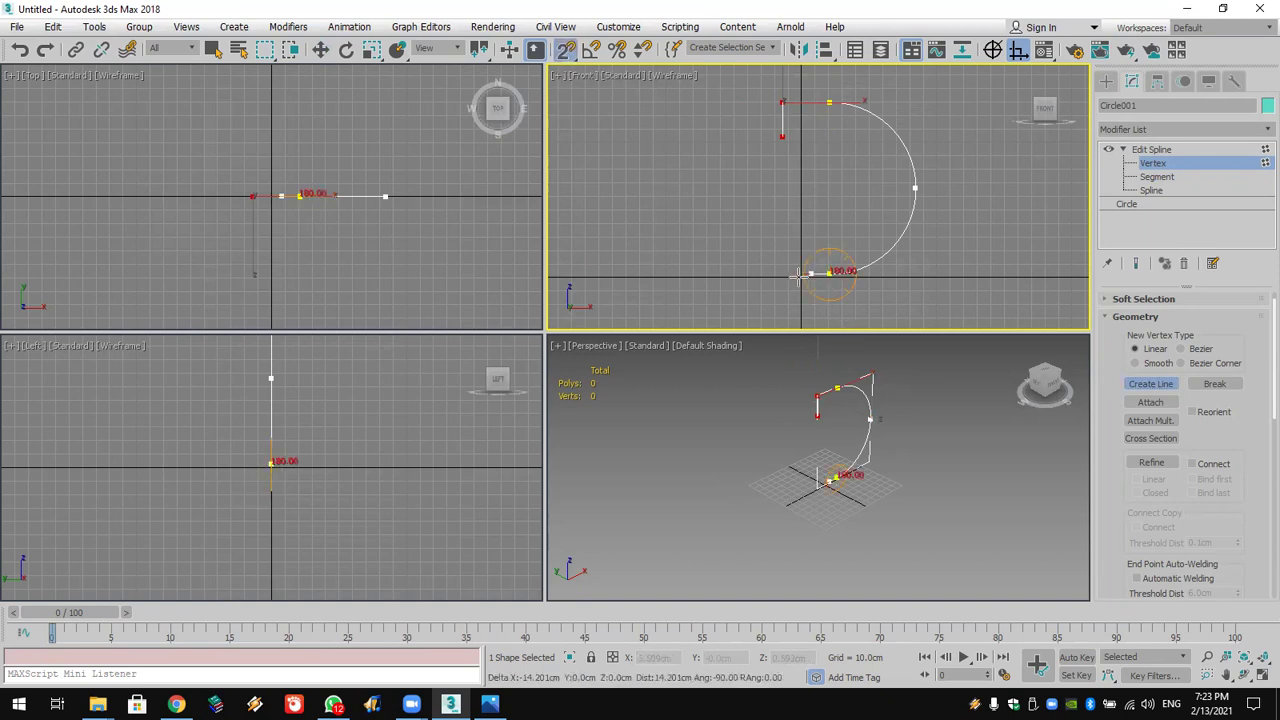
left_click(766, 275)
right_click(762, 268)
right_click(758, 262)
left_click(766, 273)
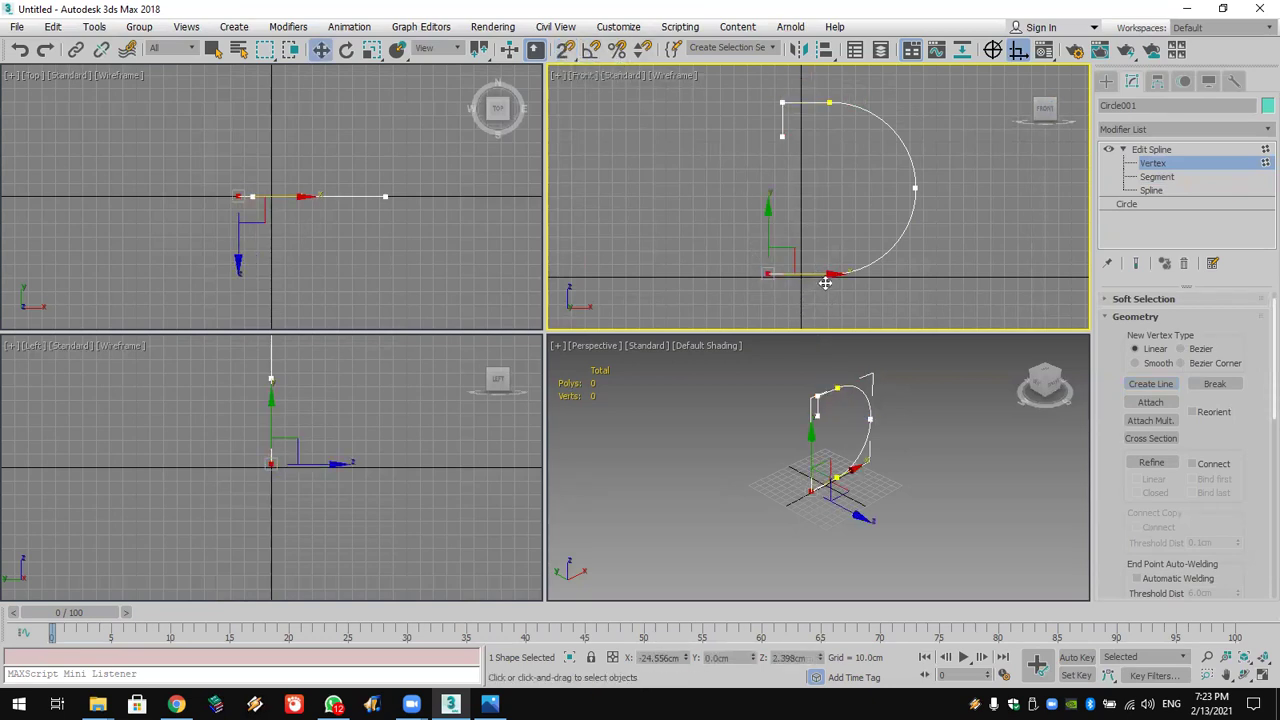
left_click_drag(825, 276, 730, 274)
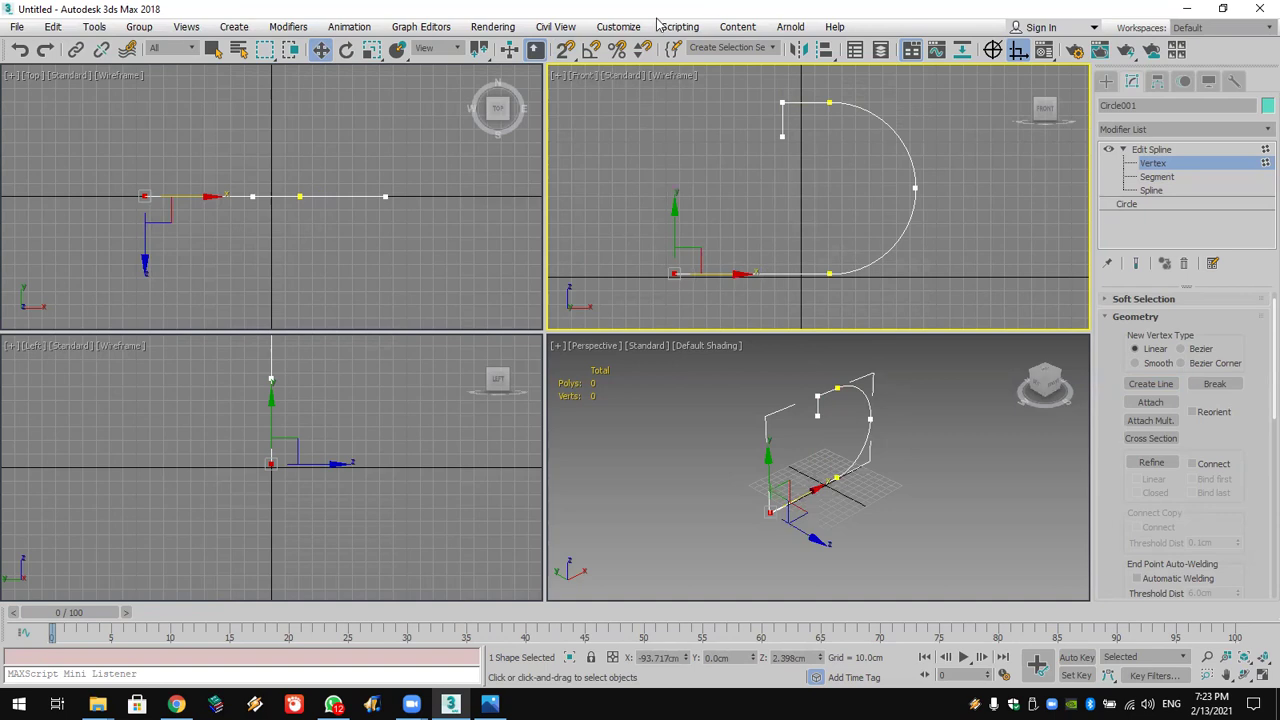
Step: Try to outline the profile at spline level, starting from the lower horizontal line
left_click(1153, 163)
left_click(1151, 190)
left_click_drag(1214, 510, 1236, 203)
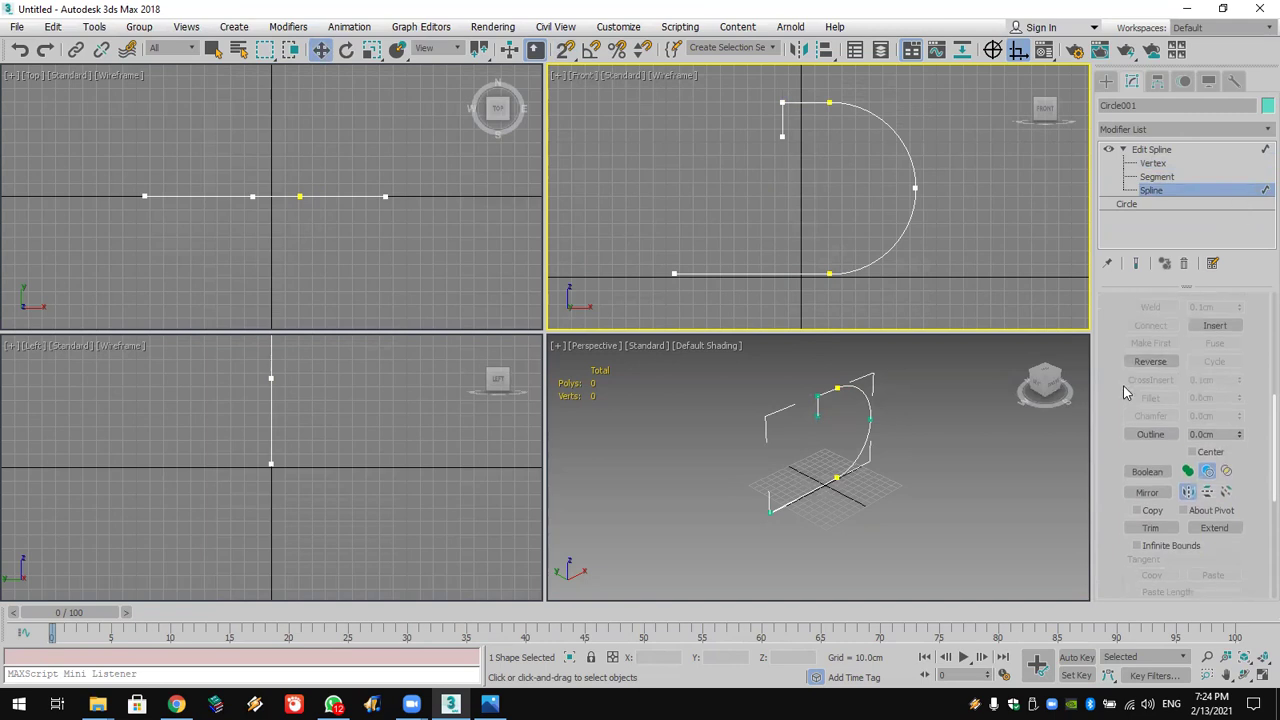
left_click(1150, 434)
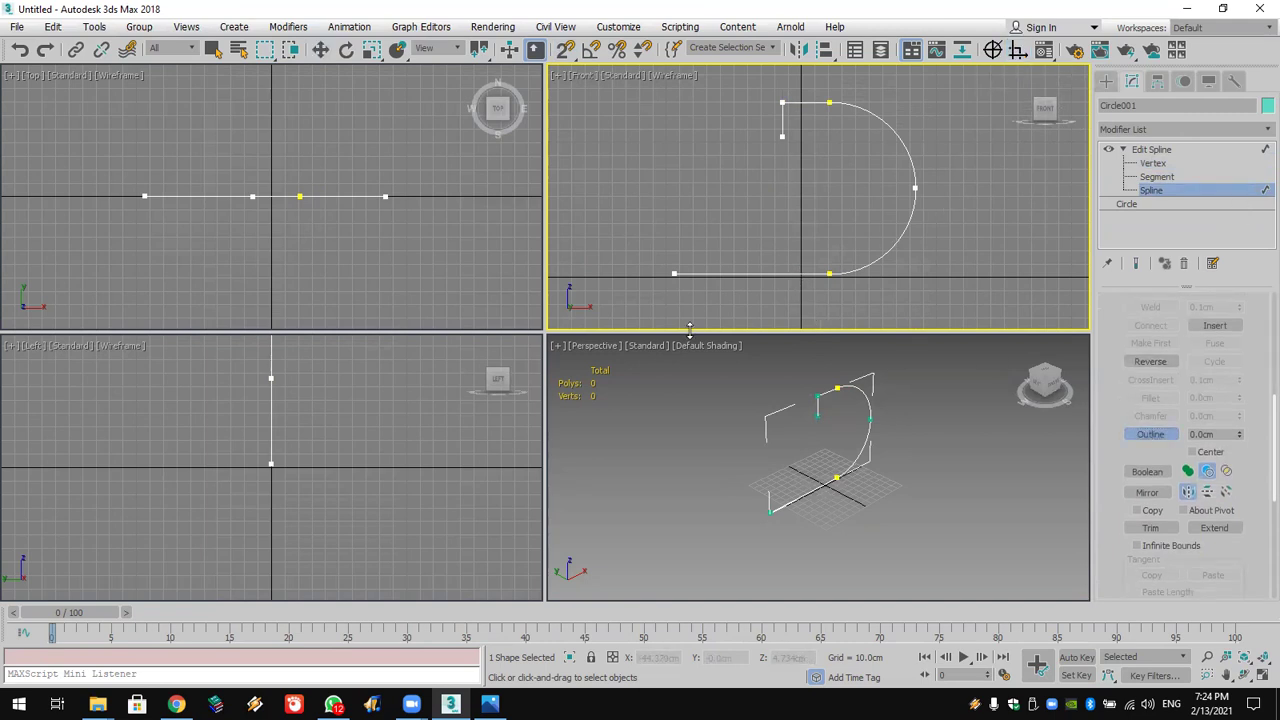
left_click_drag(734, 273, 743, 246)
right_click(743, 246)
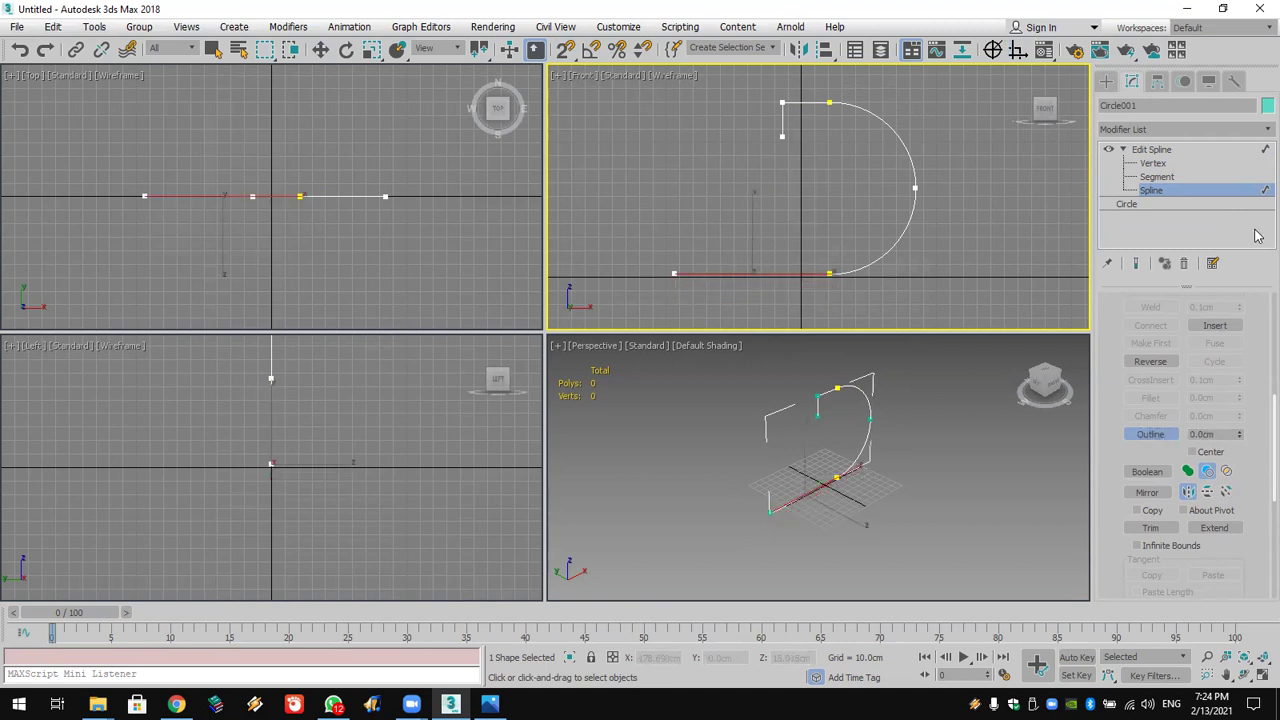
Step: Select all vertices of the profile and weld the coincident ones with a 0.1 cm threshold
left_click(1153, 163)
left_click_drag(985, 307, 600, 80)
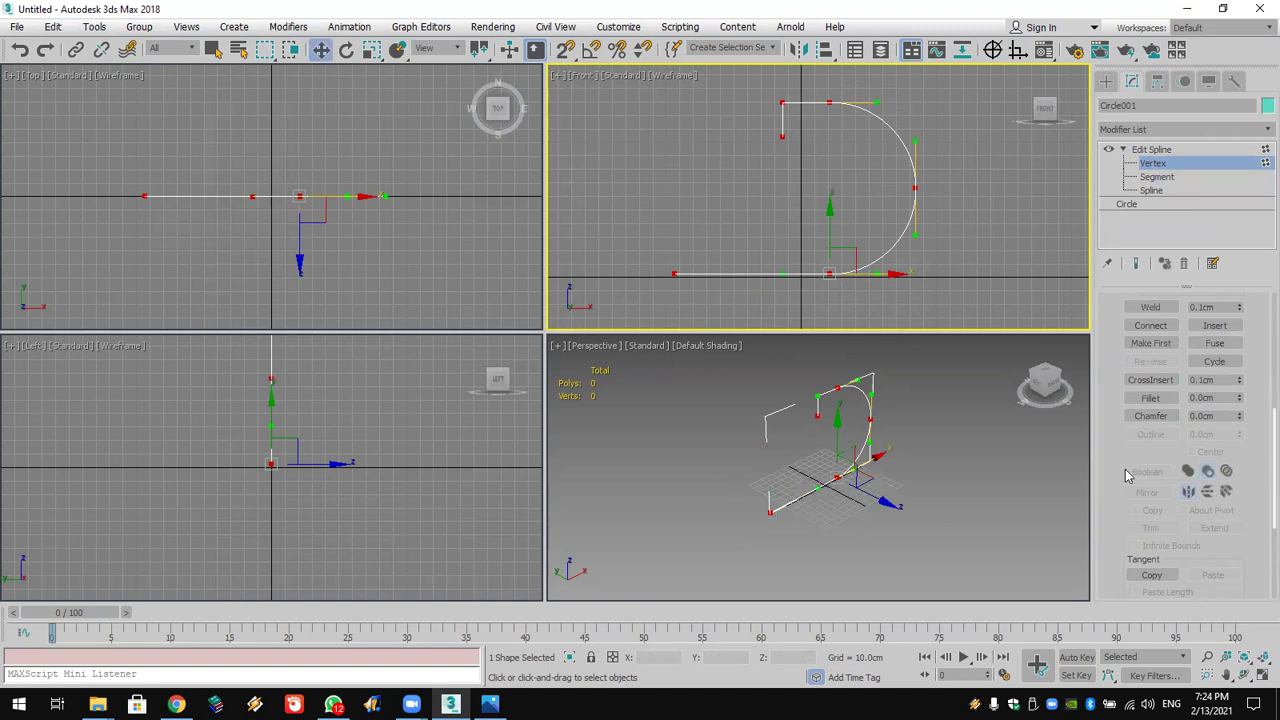
left_click(1150, 307)
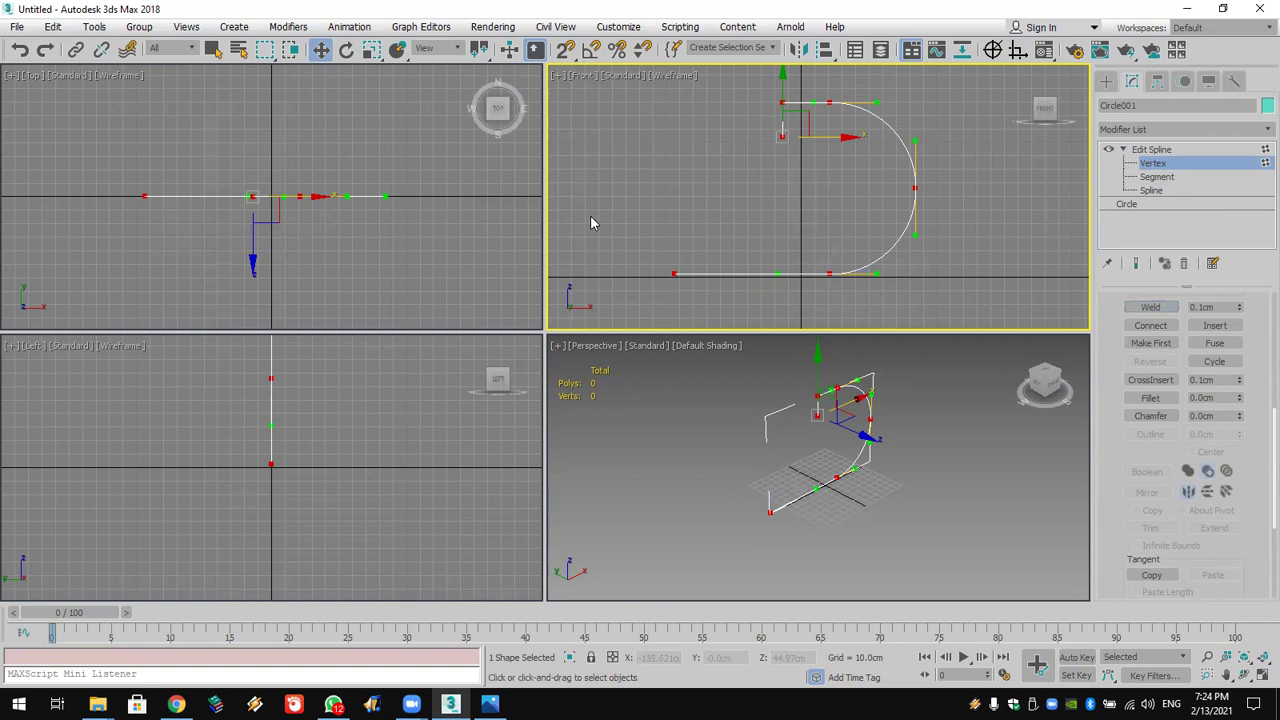
Step: Outline the joined spline outward to turn the curved sofa profile into a closed, thick shape
left_click_drag(1120, 460, 1150, 300)
left_click(1168, 195)
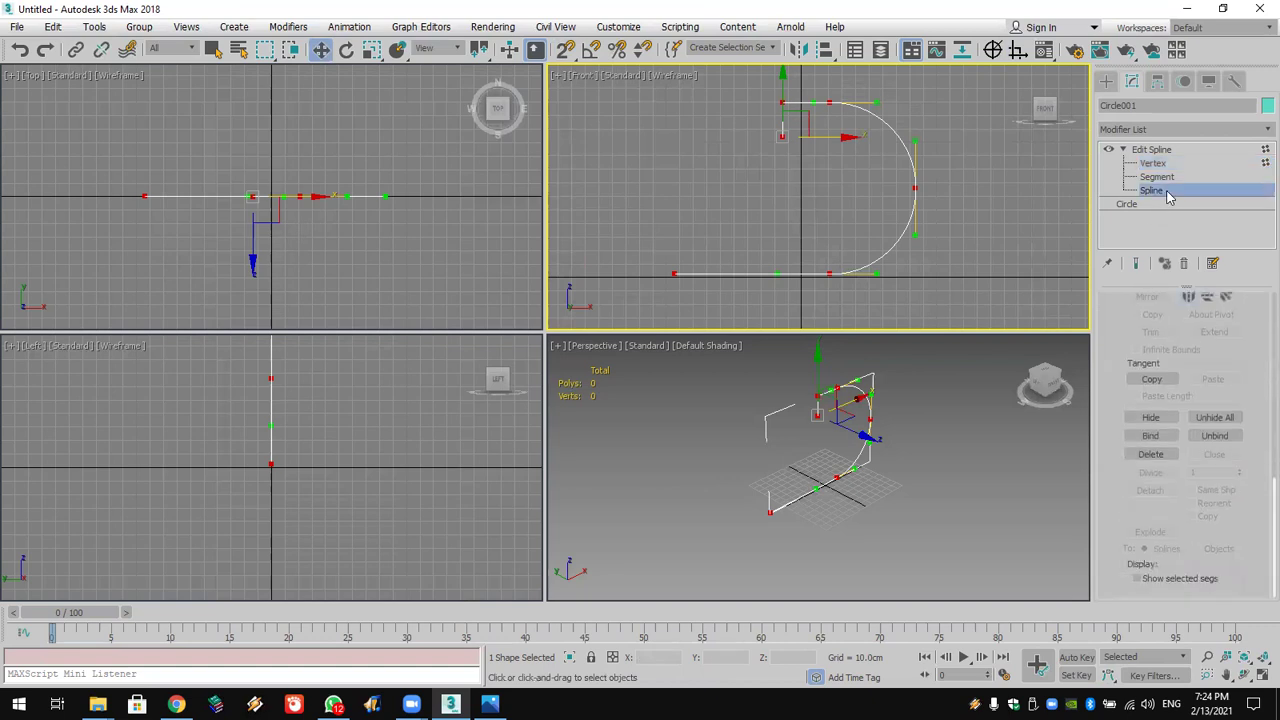
scroll(1125, 393, "up", 5)
left_click(1143, 388)
left_click_drag(834, 272, 838, 249)
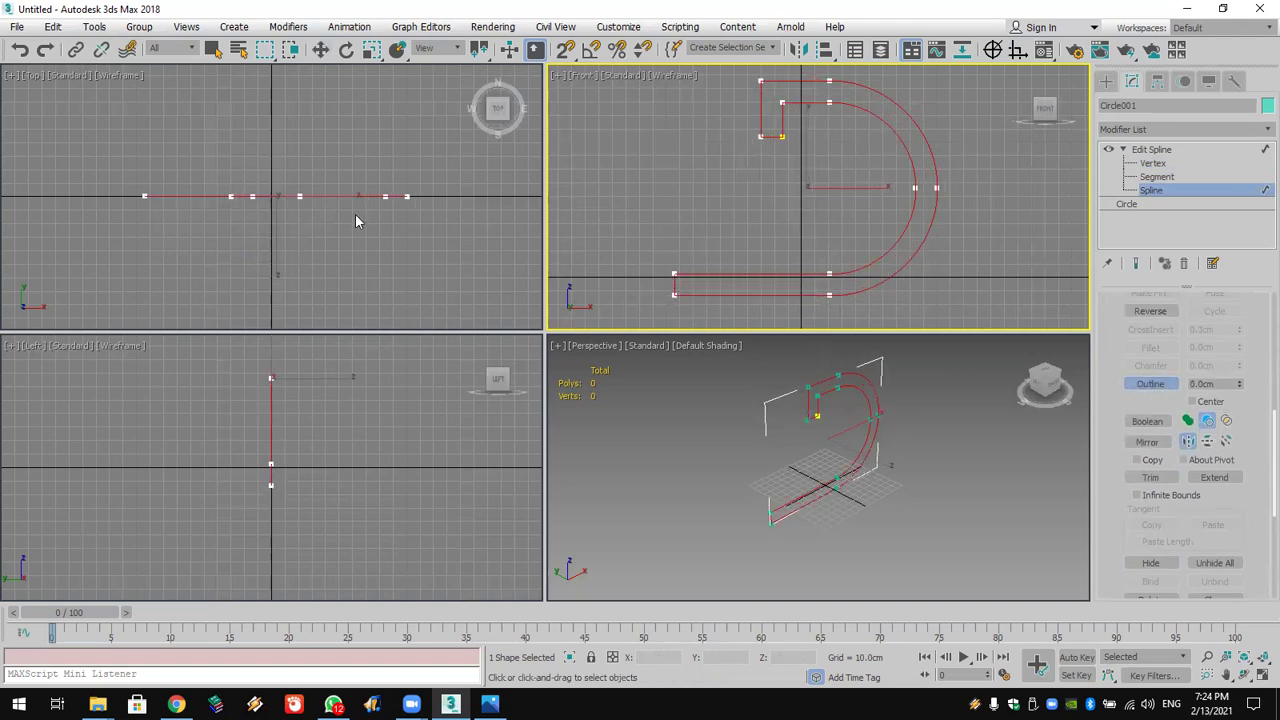
Step: Apply an Extrude modifier to the sofa profile with an amount of about 2037.5 cm and 100 segments
scroll(355, 221, "down", 5)
middle_click_drag(350, 249, 350, 295)
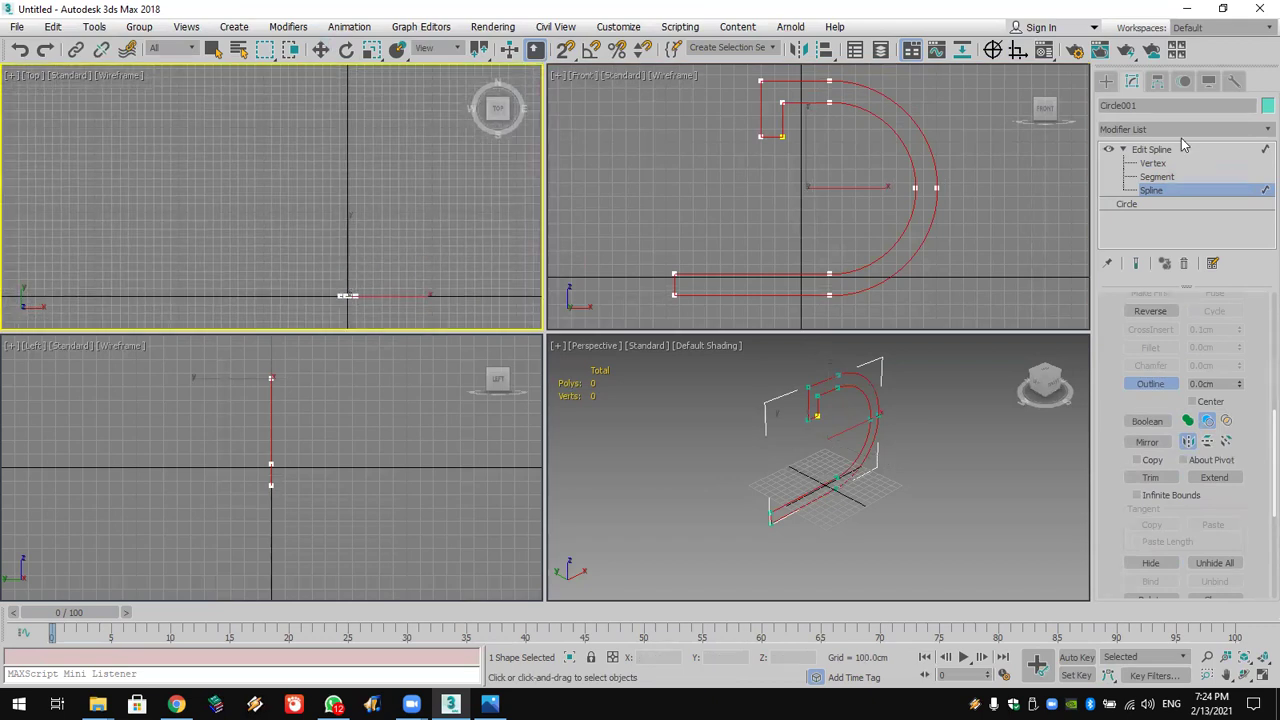
left_click(1106, 80)
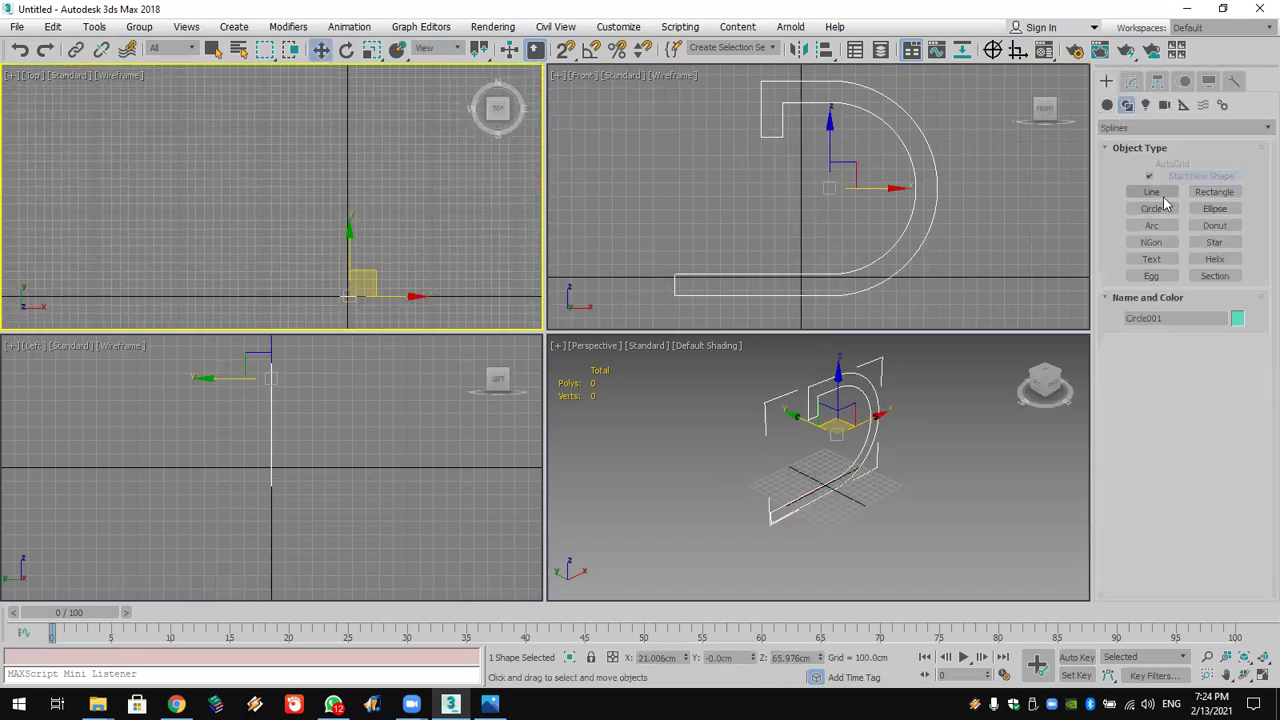
left_click(1132, 80)
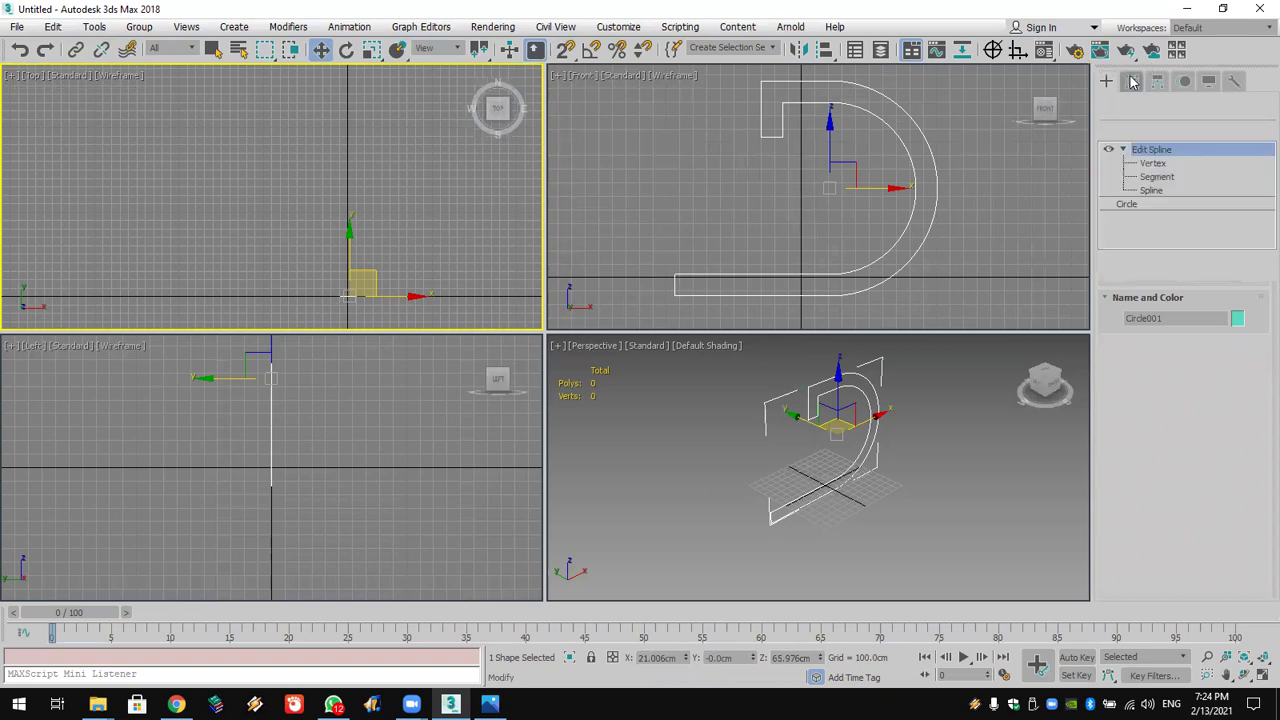
left_click(1148, 130)
key("e")
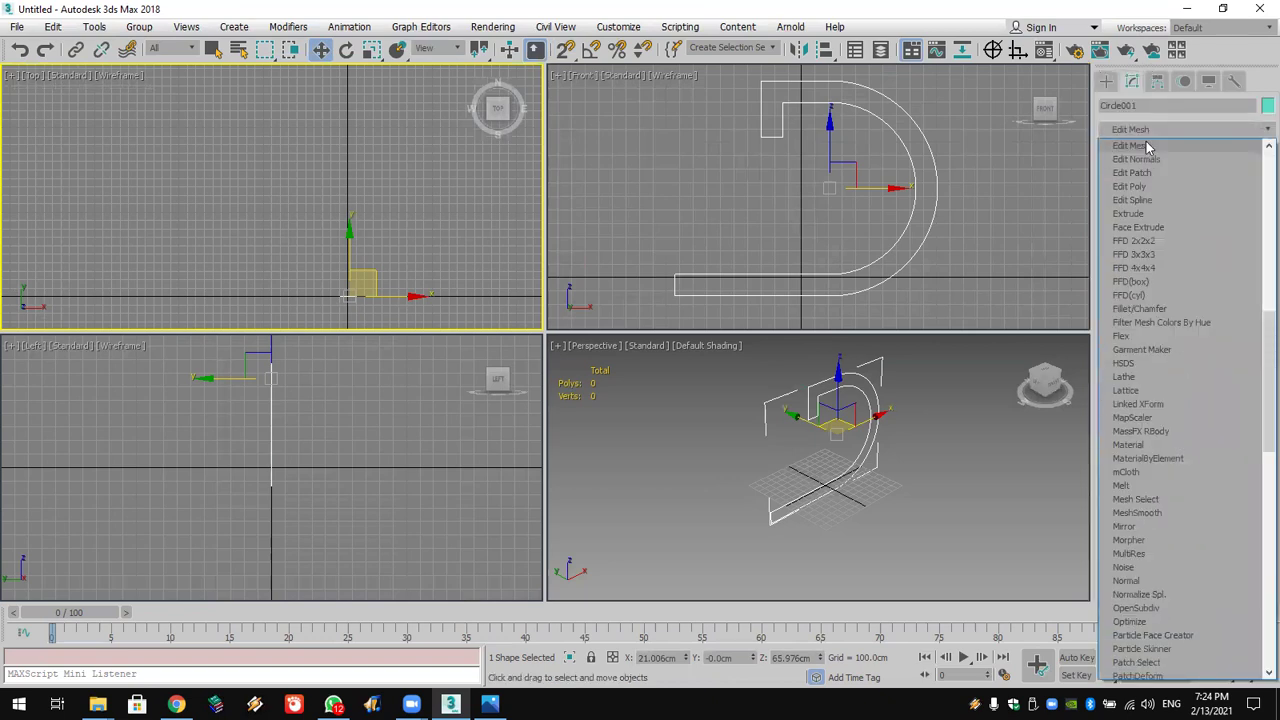
left_click(1165, 213)
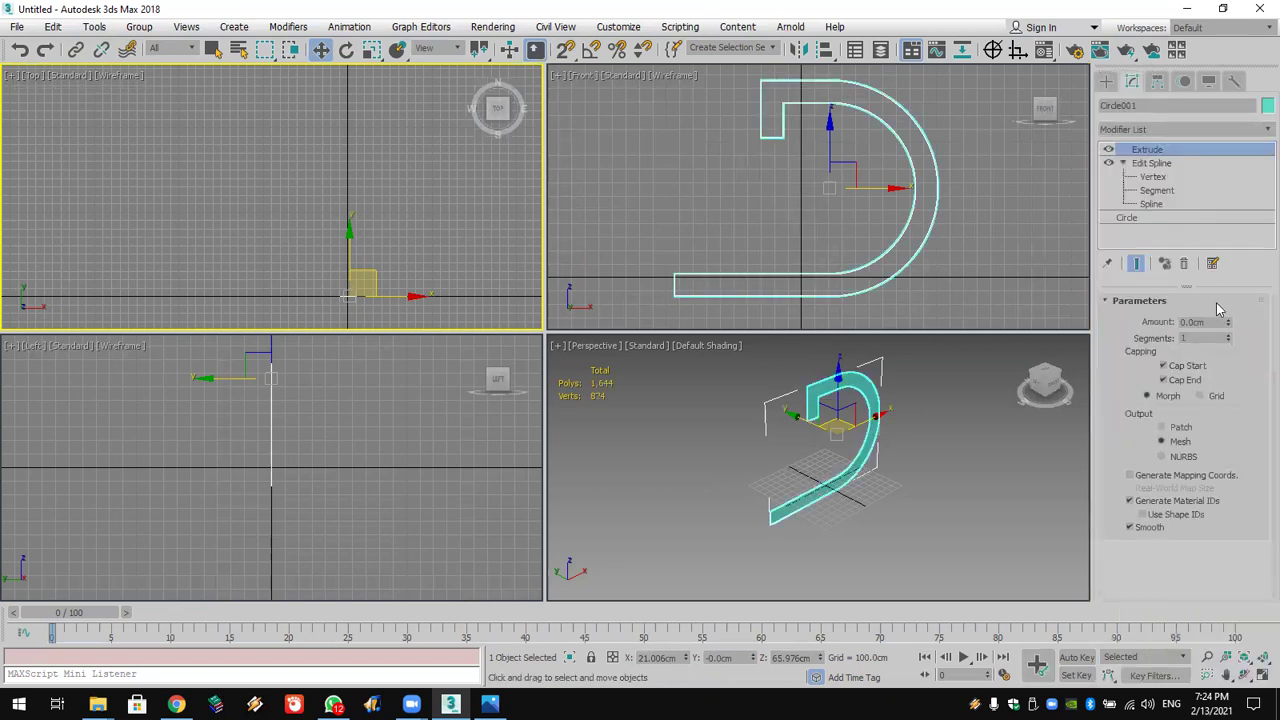
left_click_drag(1228, 321, 1228, 200)
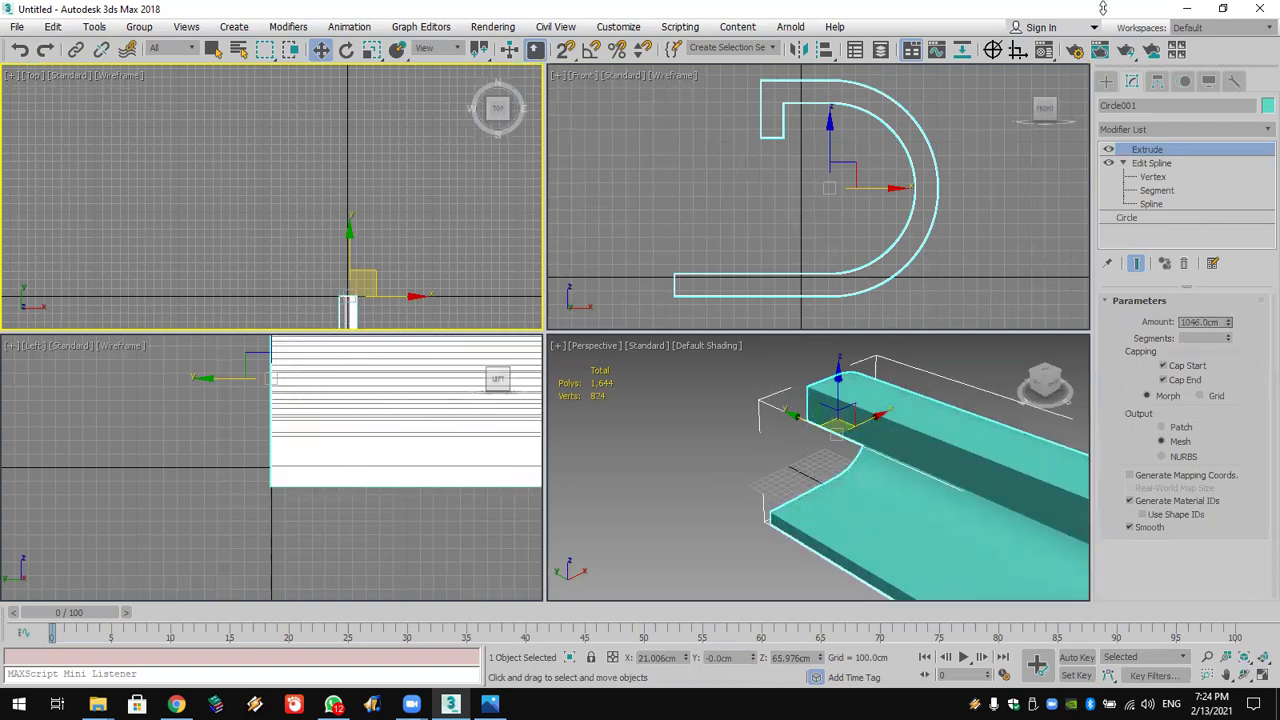
scroll(803, 500, "down", 10)
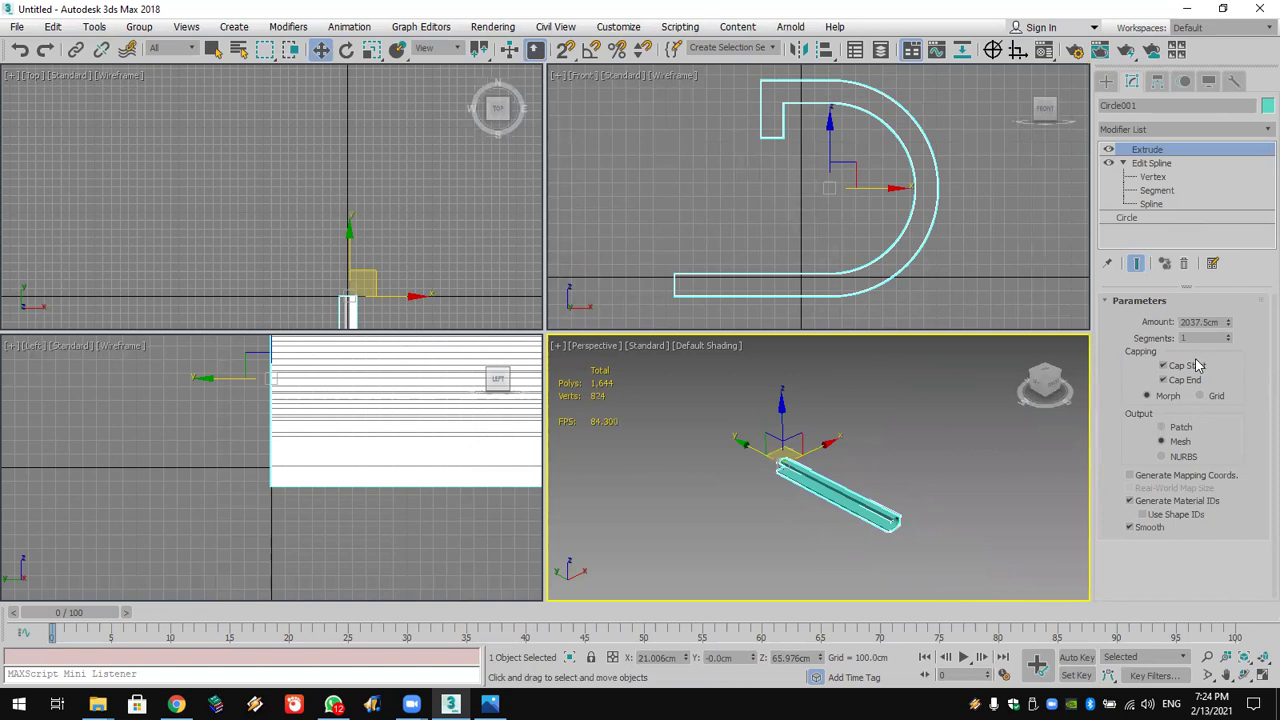
left_click_drag(1229, 342, 1229, 316)
Step: Add a Bend modifier to the extruded sofa with an angle of about -80.5 around the Z axis
left_click(1187, 129)
key("b")
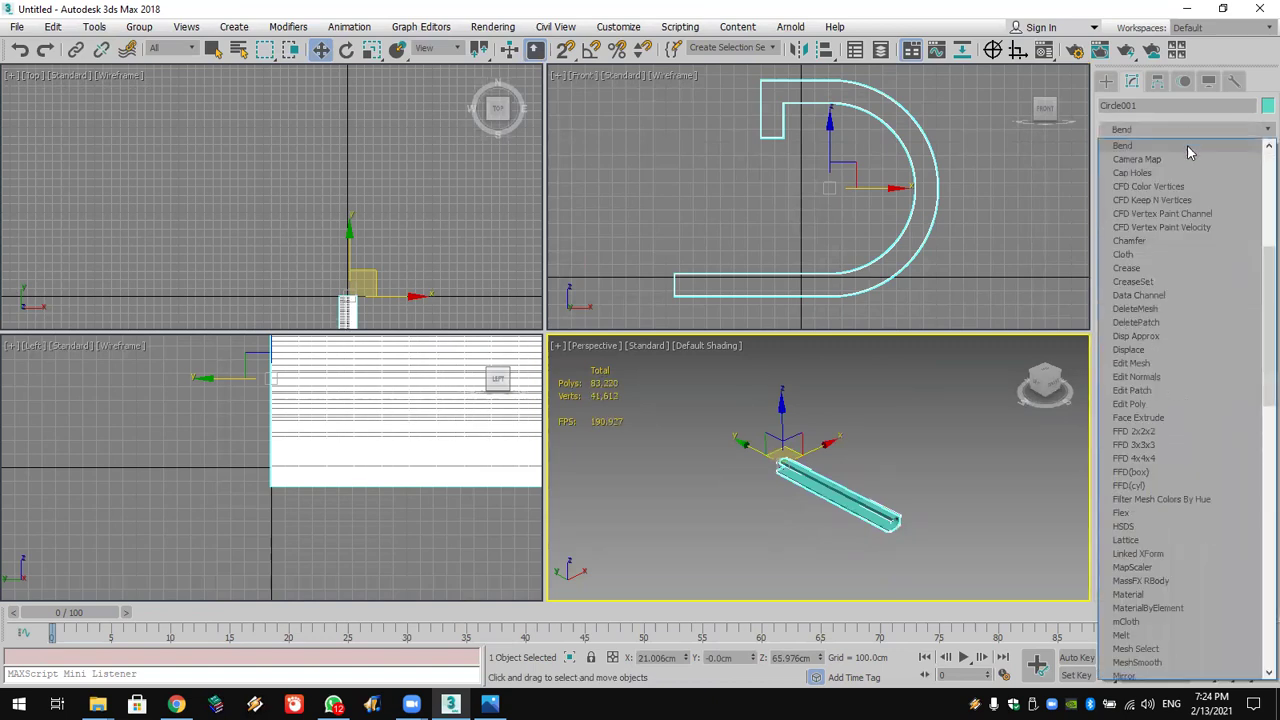
key("Return")
left_click_drag(1225, 330, 1234, 466)
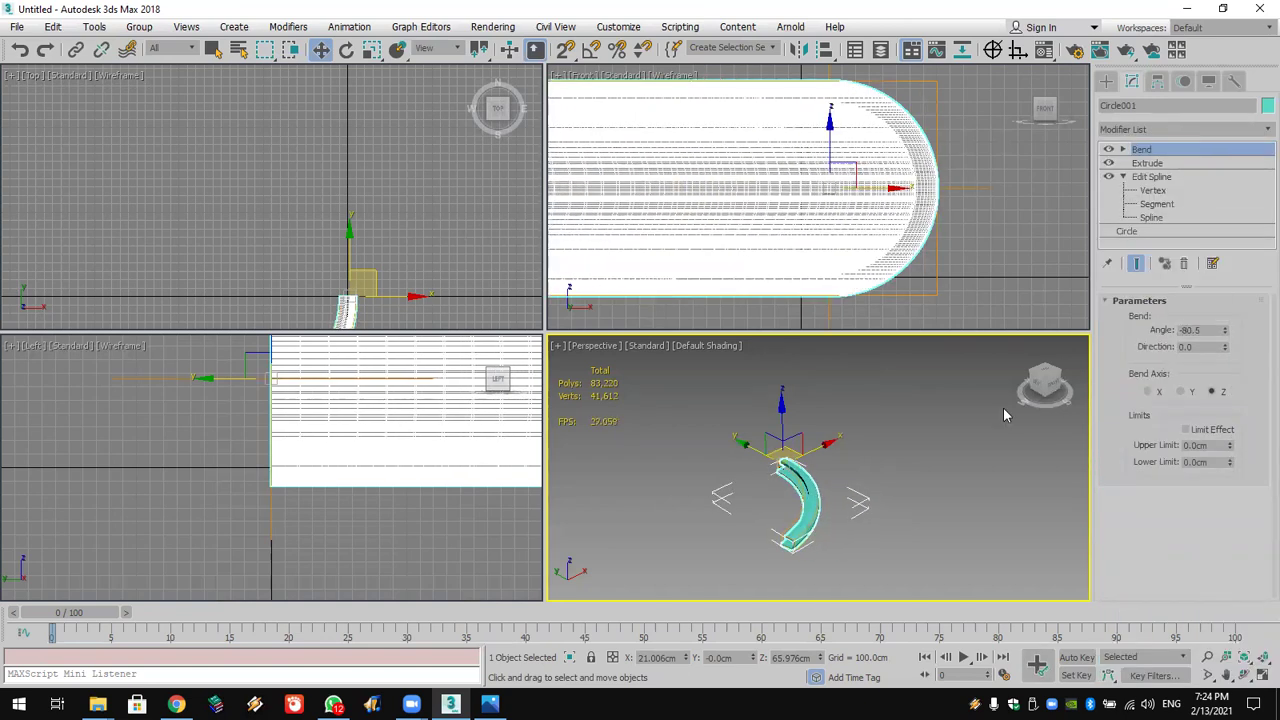
scroll(792, 495, "up", 5)
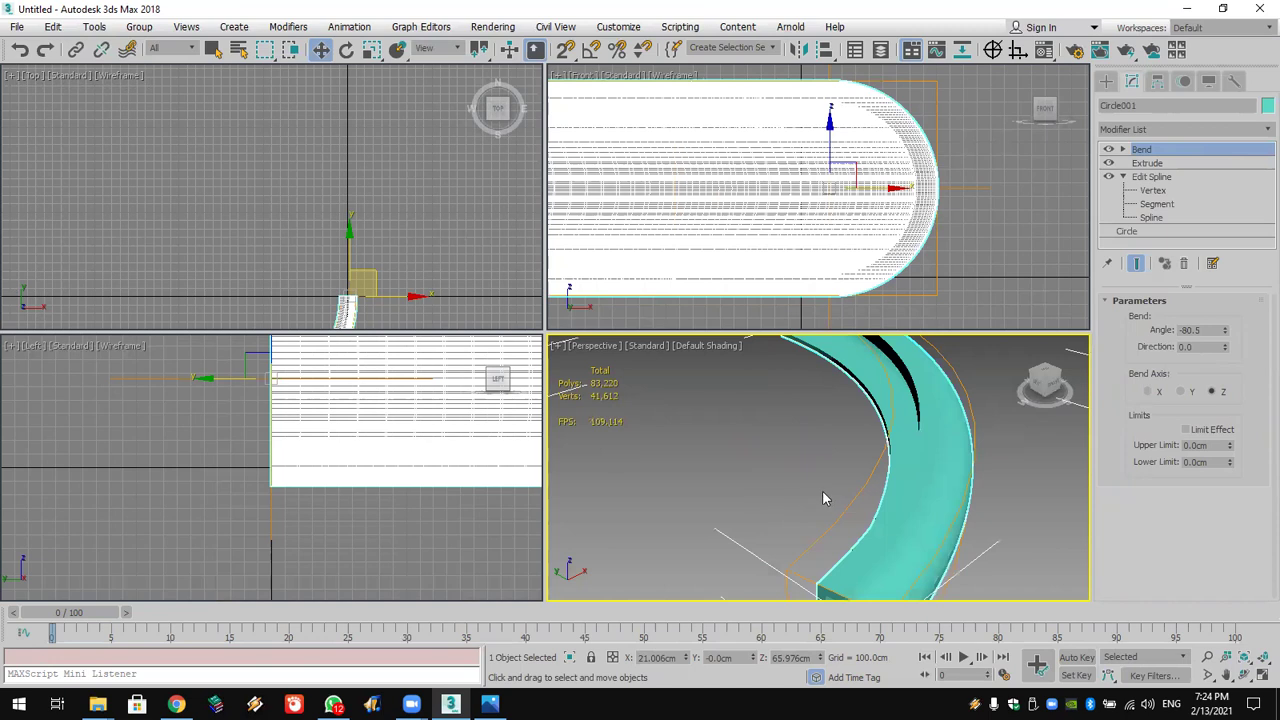
key("z")
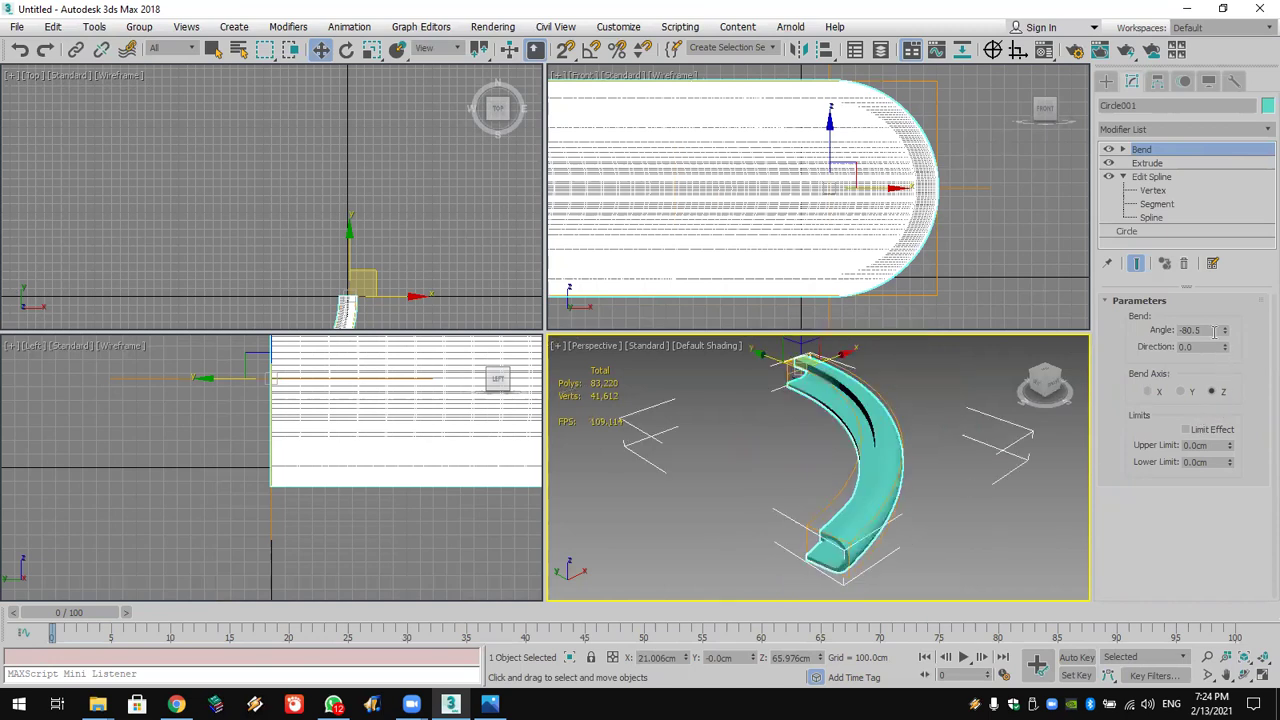
Step: Turn on Limit Effect for the bend, try an upper limit of 2000 cm, and set it to 1000 cm
left_click(1175, 166)
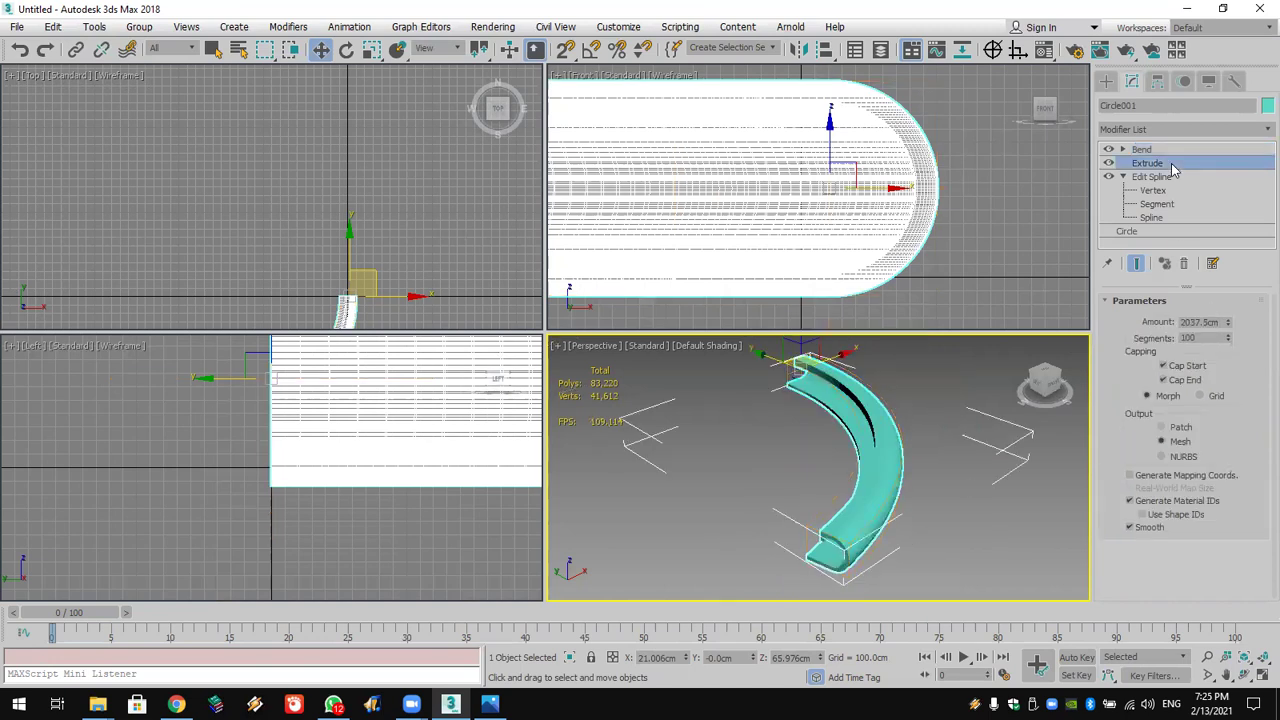
left_click(1180, 151)
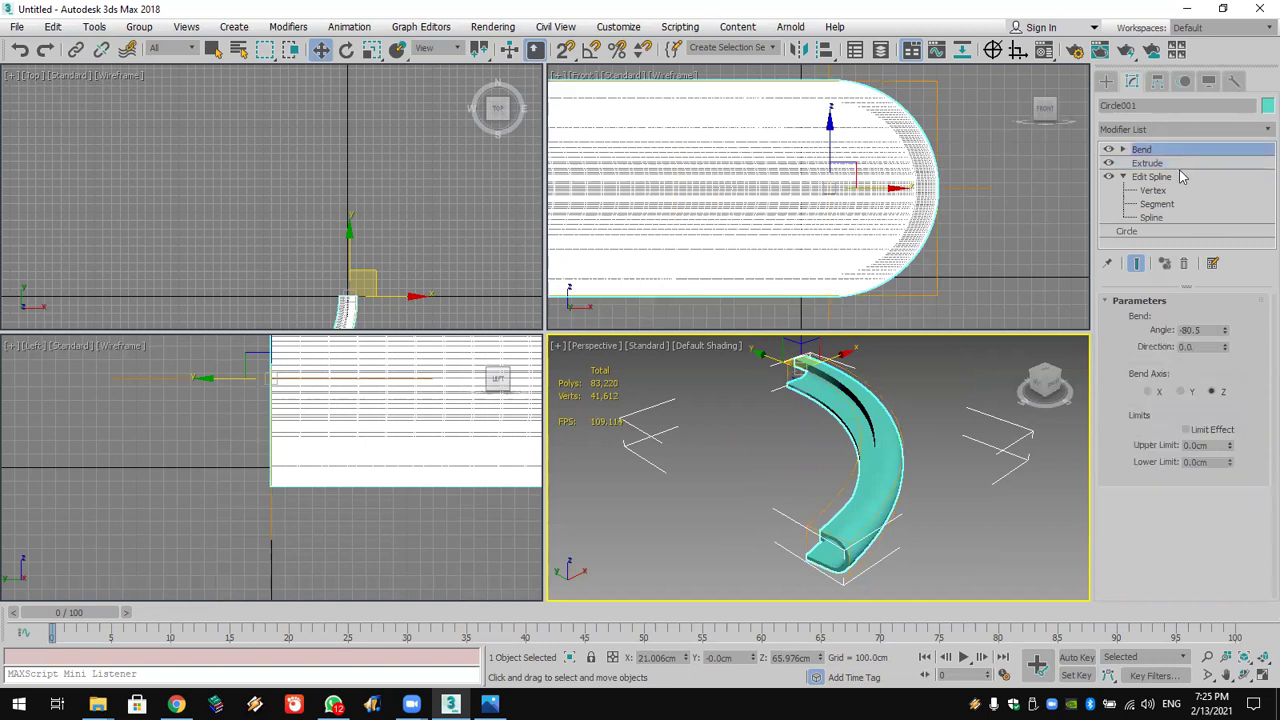
left_click(1208, 429)
double_click(1205, 445)
type("2000")
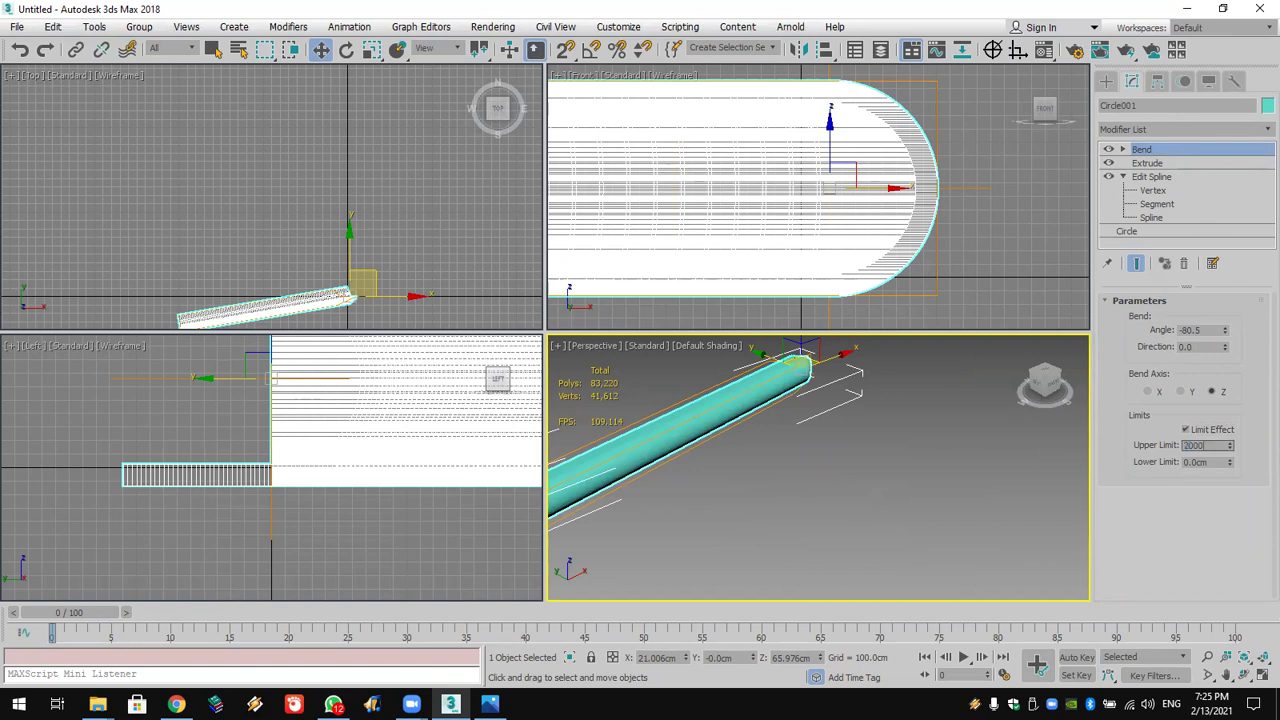
key("Return")
double_click(1205, 445)
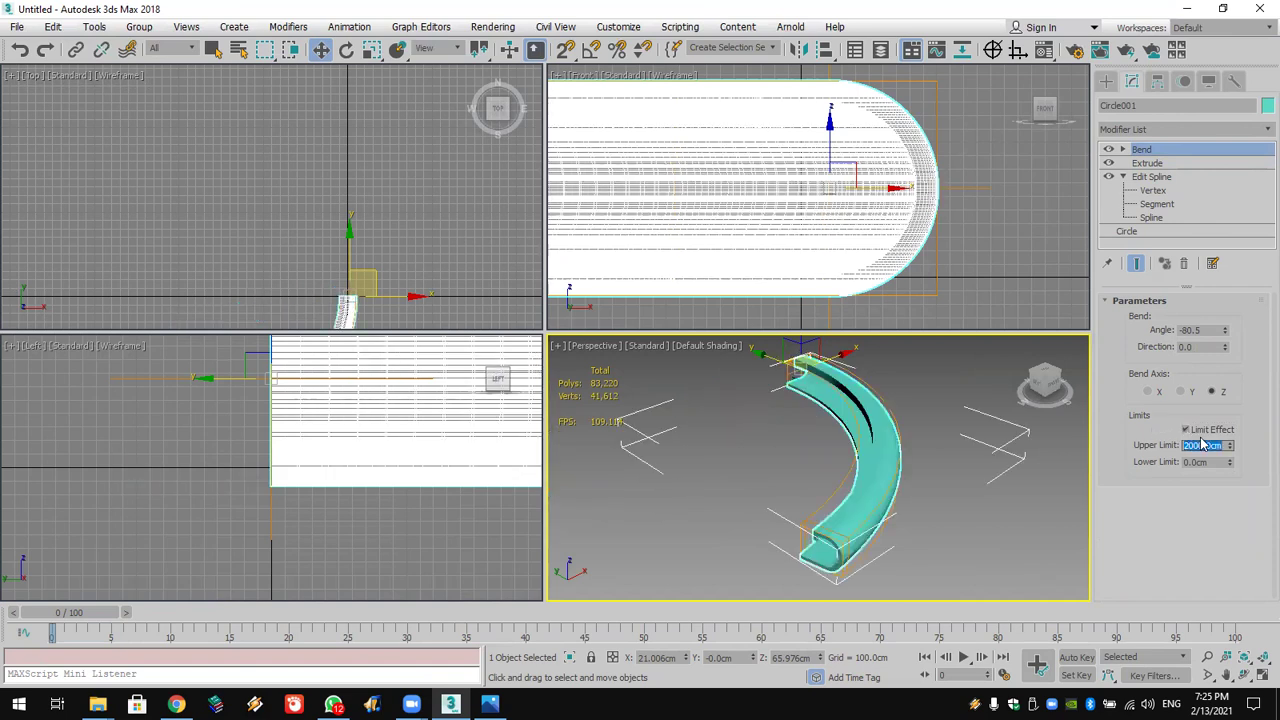
type("1000")
key("Return")
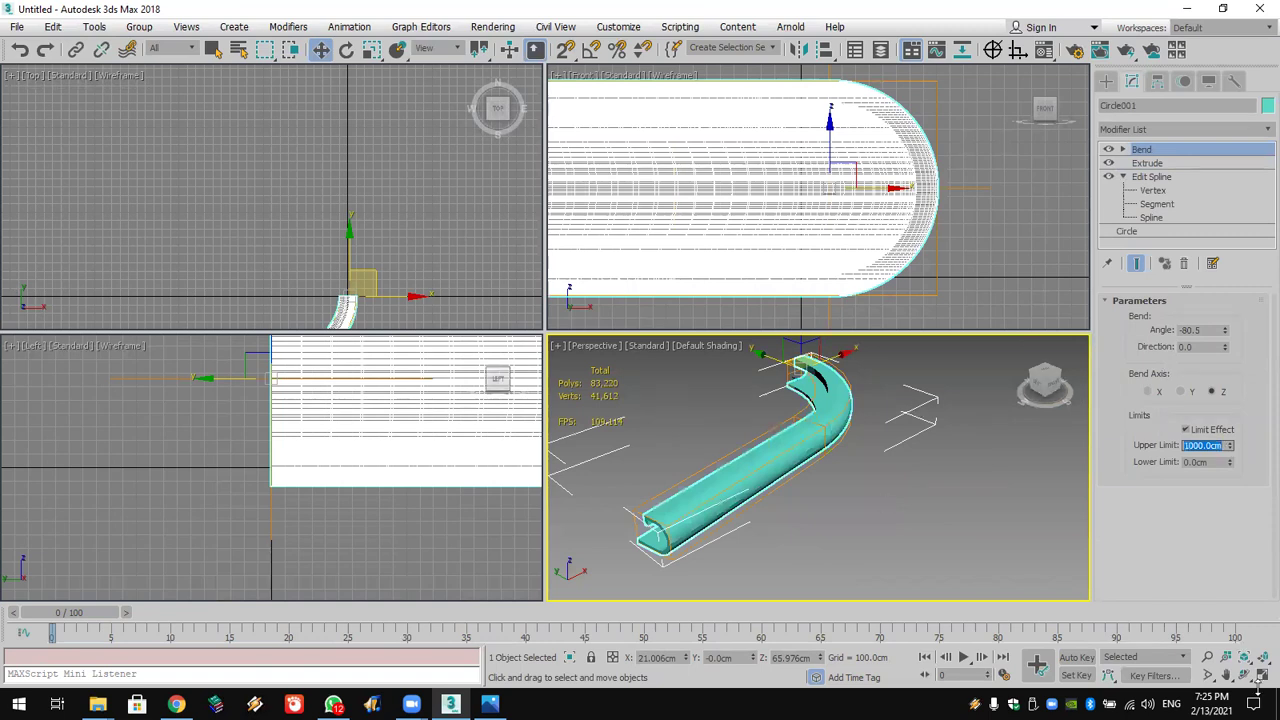
Step: Examine the bent sofa from another angle and compare it with the Home-Interior-Design reference picture
left_click(1245, 677)
left_click_drag(805, 495, 848, 481)
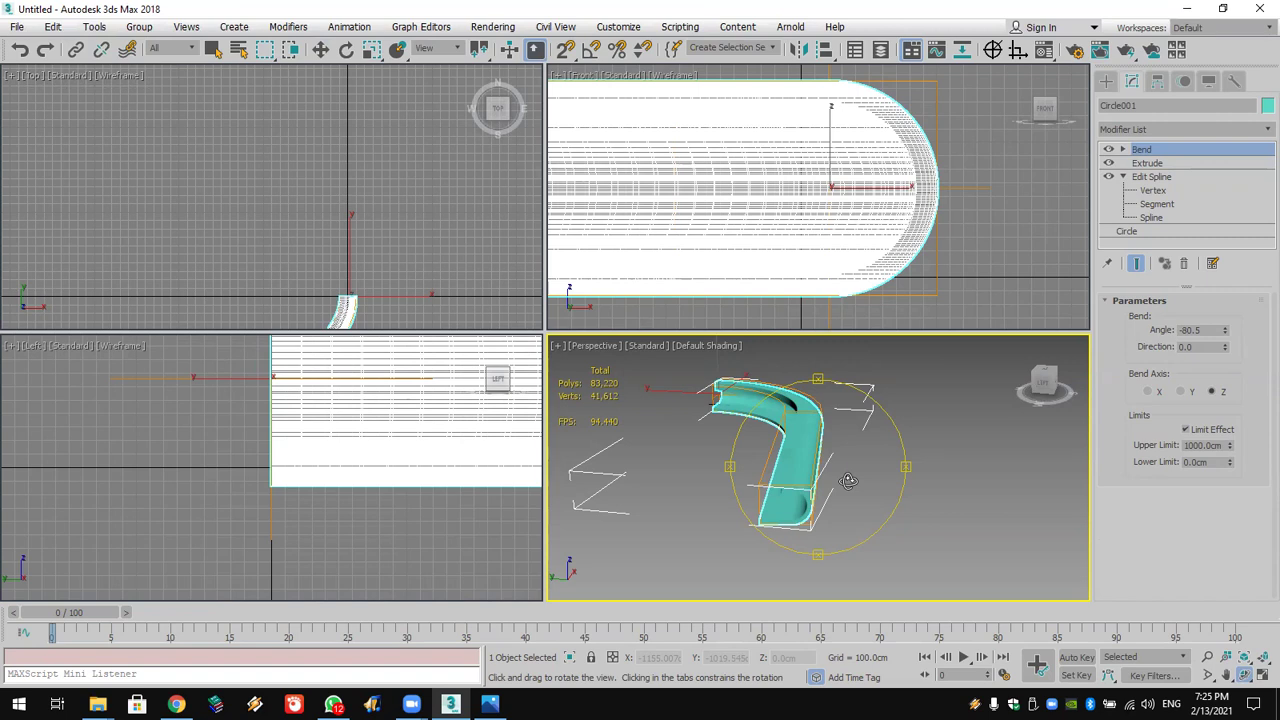
key("w")
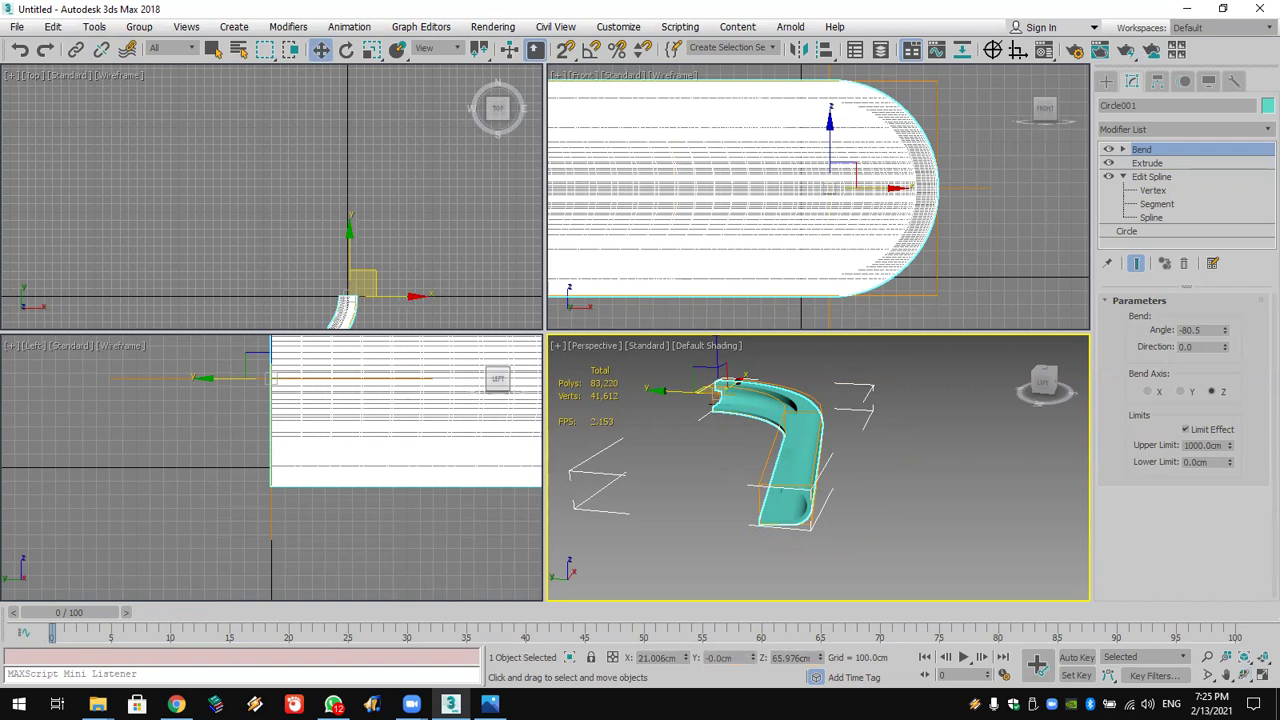
left_click(489, 704)
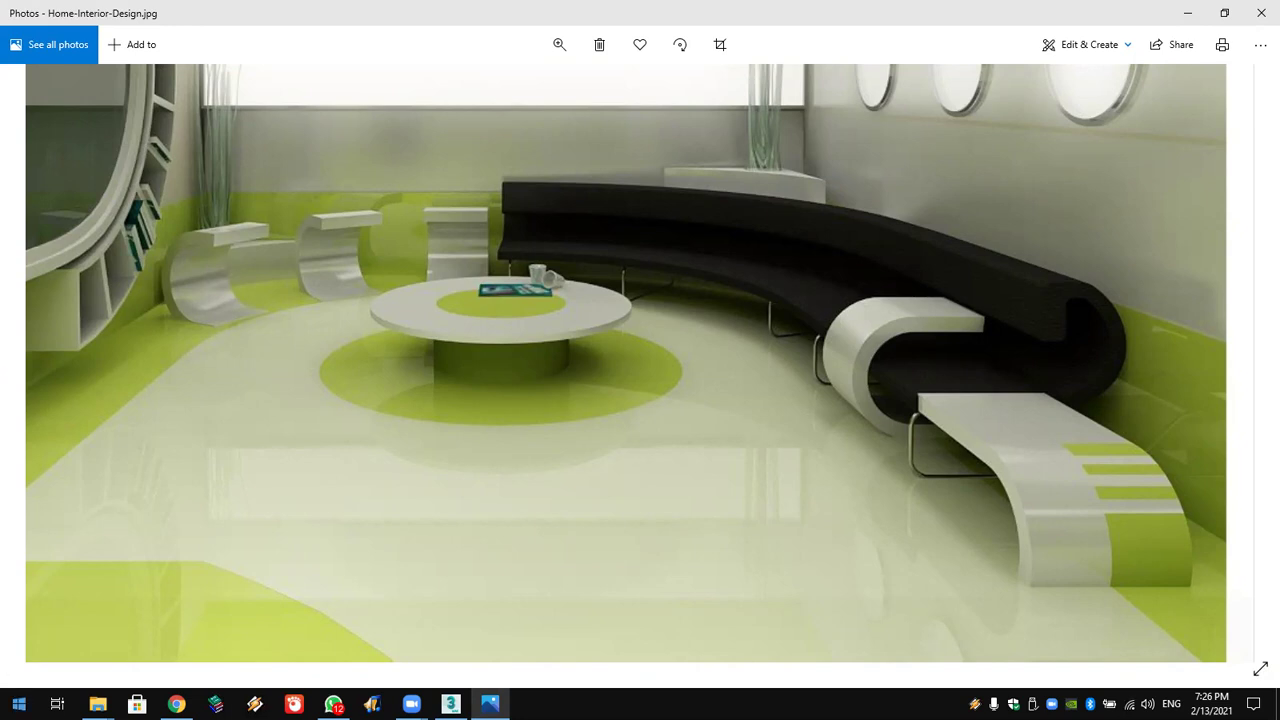
left_click(450, 704)
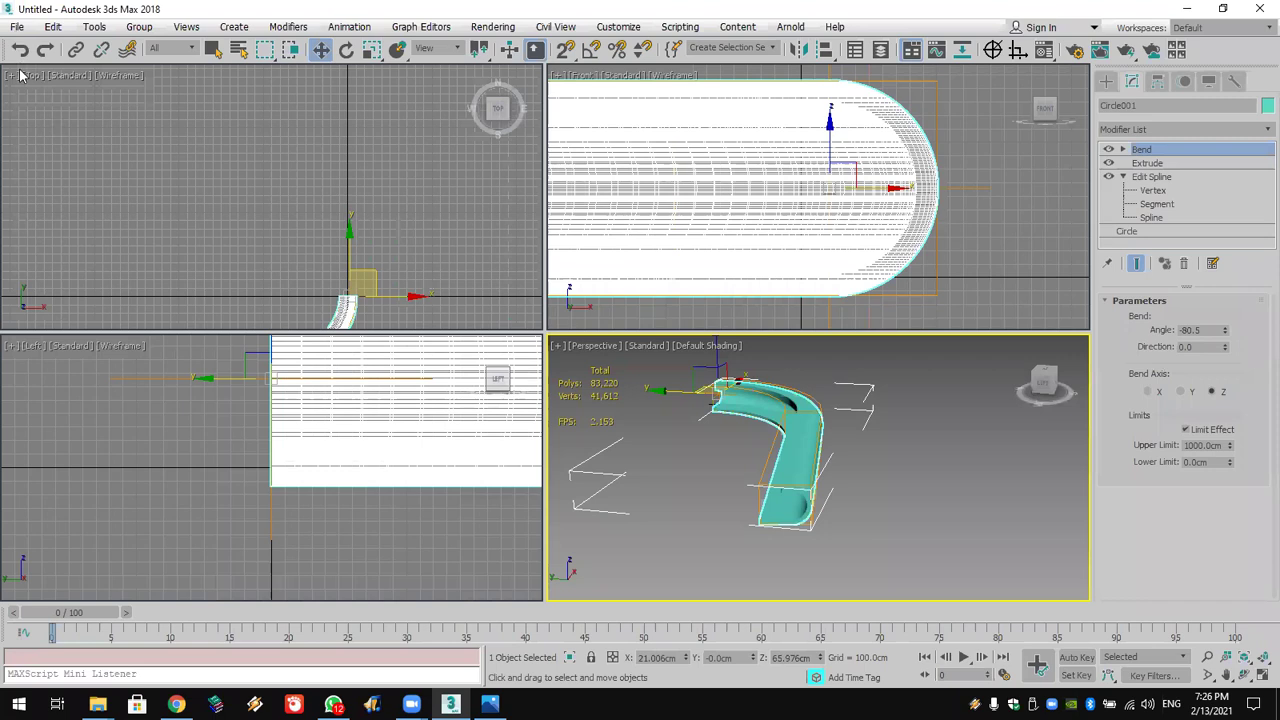
Step: Reset to an empty scene without saving the current one
left_click(17, 27)
left_click(30, 76)
left_click(634, 374)
left_click(605, 377)
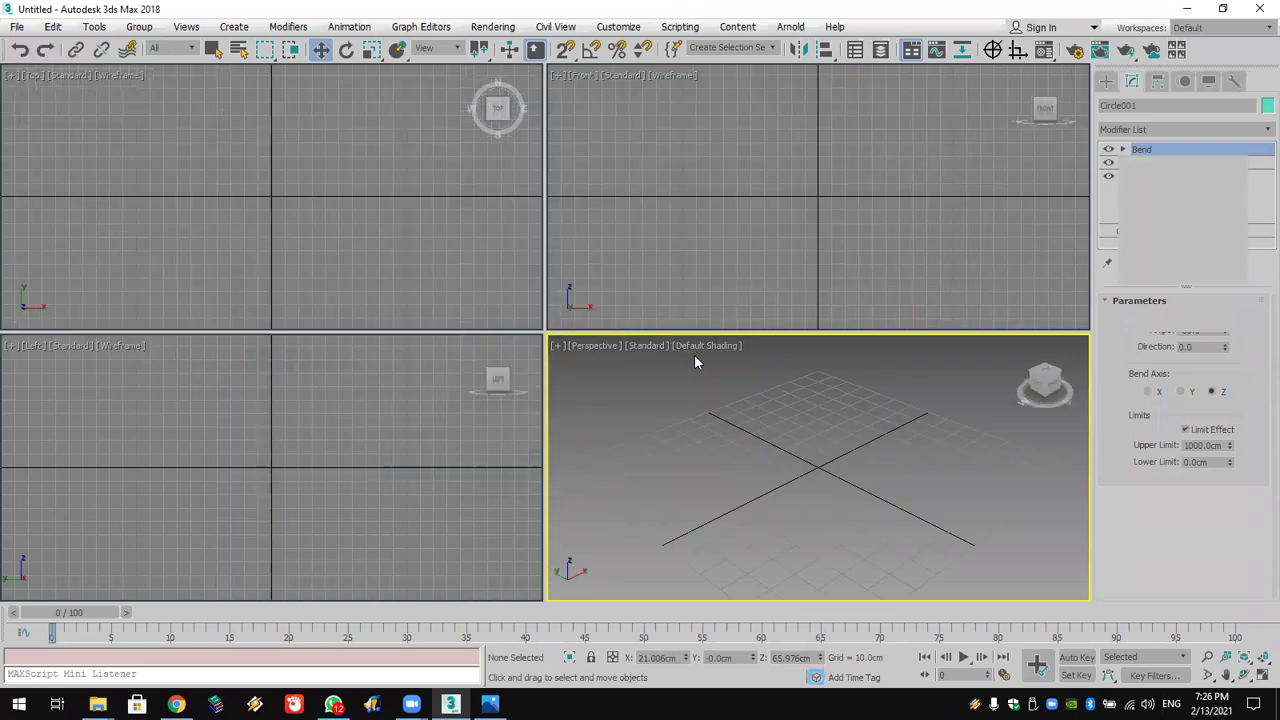
Step: Create a tube in the front view with radii about 53.5 and 41.8 cm, height about 67.5 cm, and slice it from 182.5 to 0
left_click(1213, 212)
left_click_drag(818, 197, 818, 269)
left_click(818, 253)
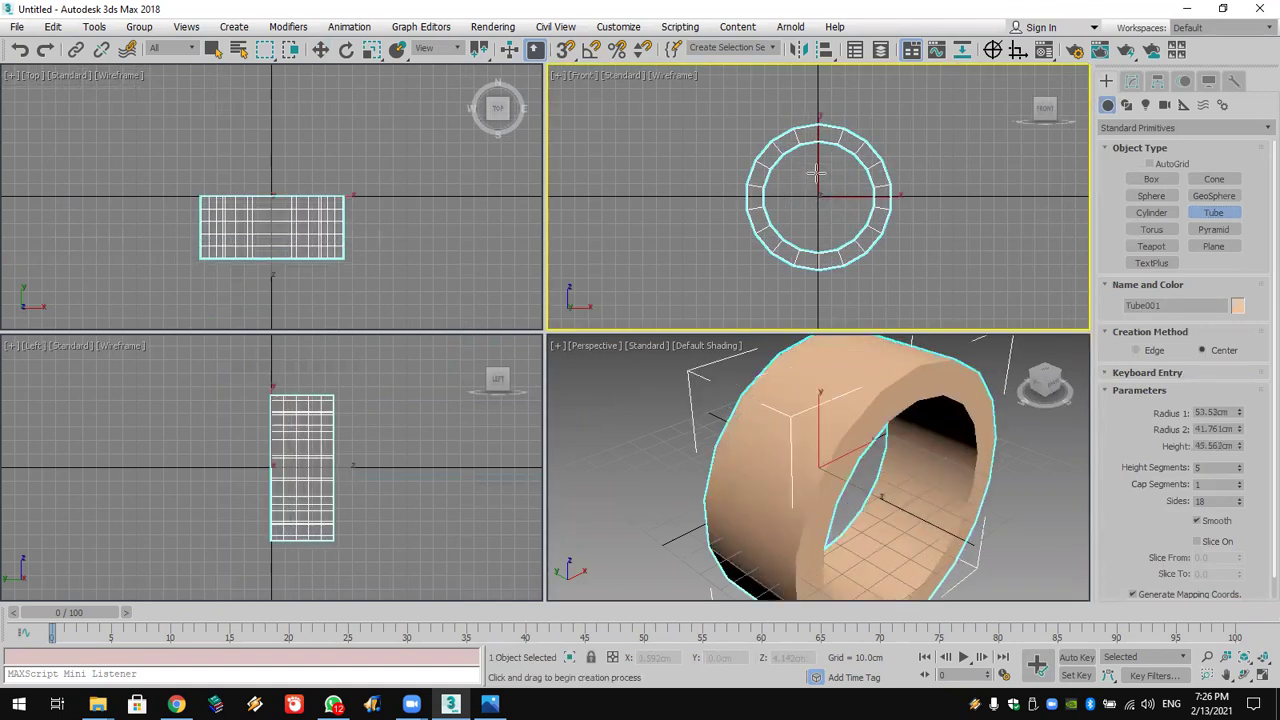
left_click(829, 203)
scroll(978, 500, "down", 5)
middle_click_drag(855, 470, 785, 425)
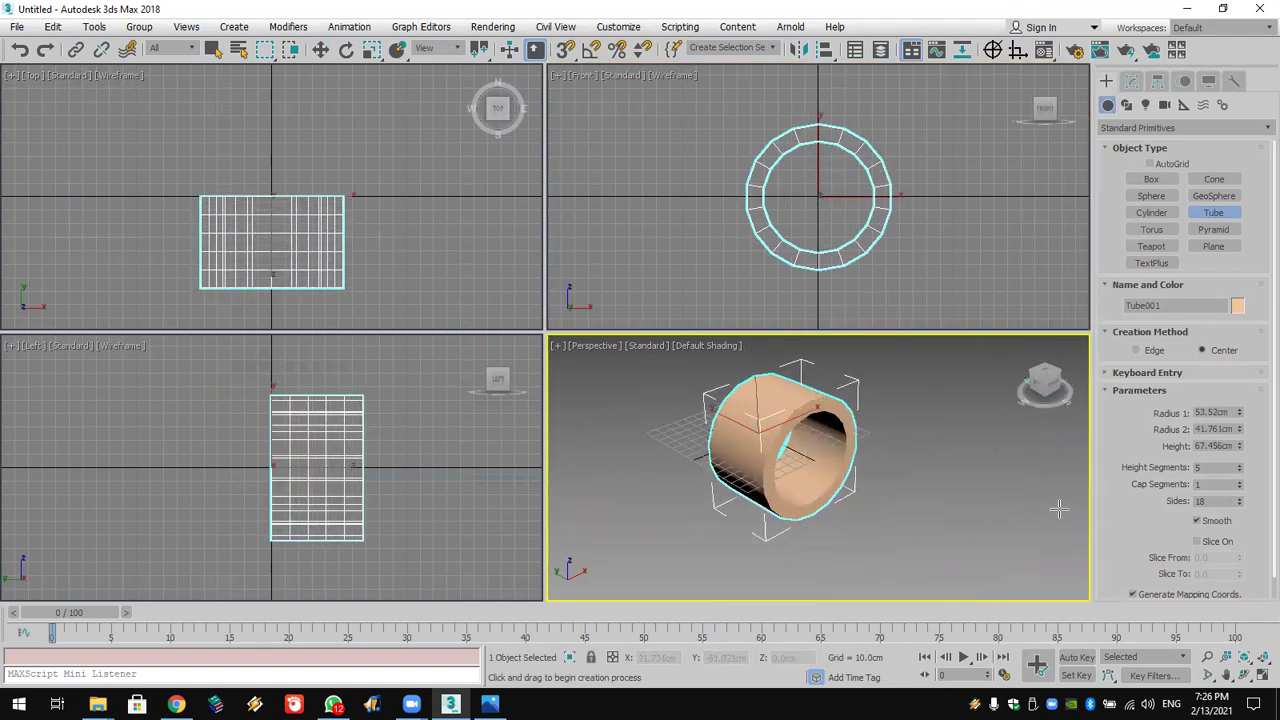
left_click(1197, 541)
left_click_drag(1237, 560, 1204, 262)
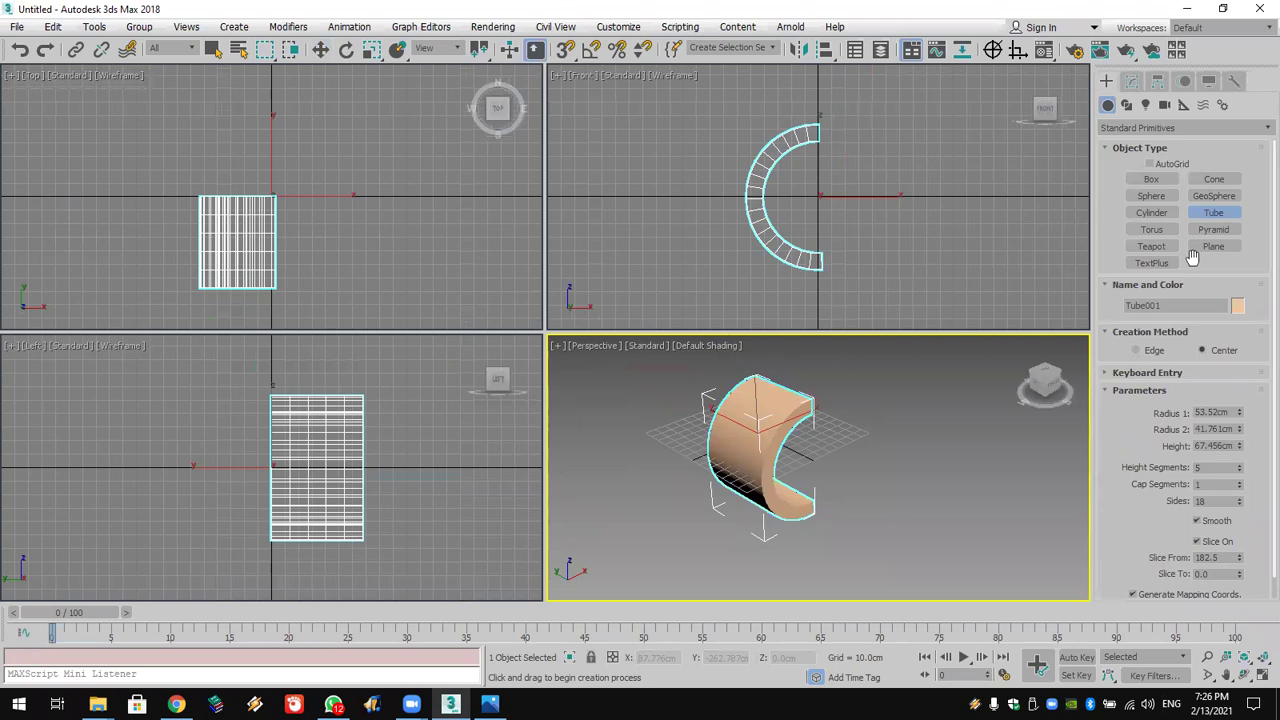
Step: Add an Edit Mesh modifier to the sliced tube and switch it to vertex level
left_click(1131, 81)
left_click(1133, 128)
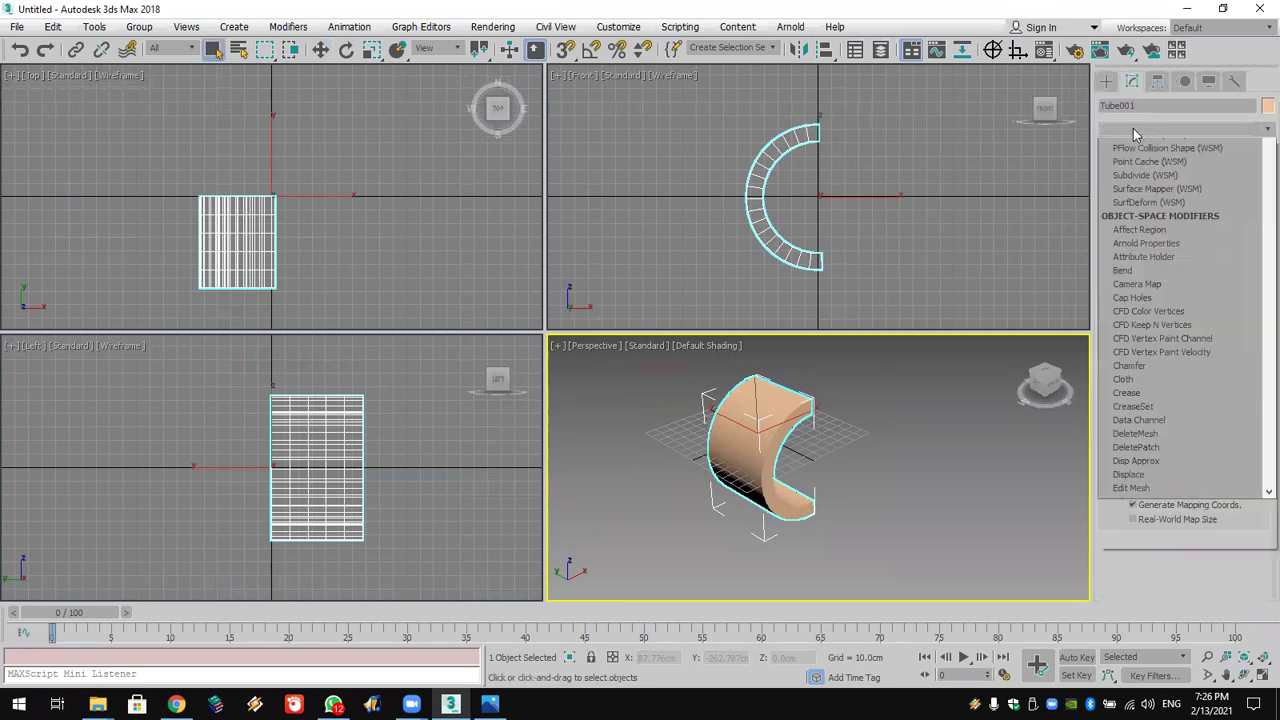
scroll(1134, 128, "up", 5)
scroll(1134, 128, "down", 12)
left_click(1134, 148)
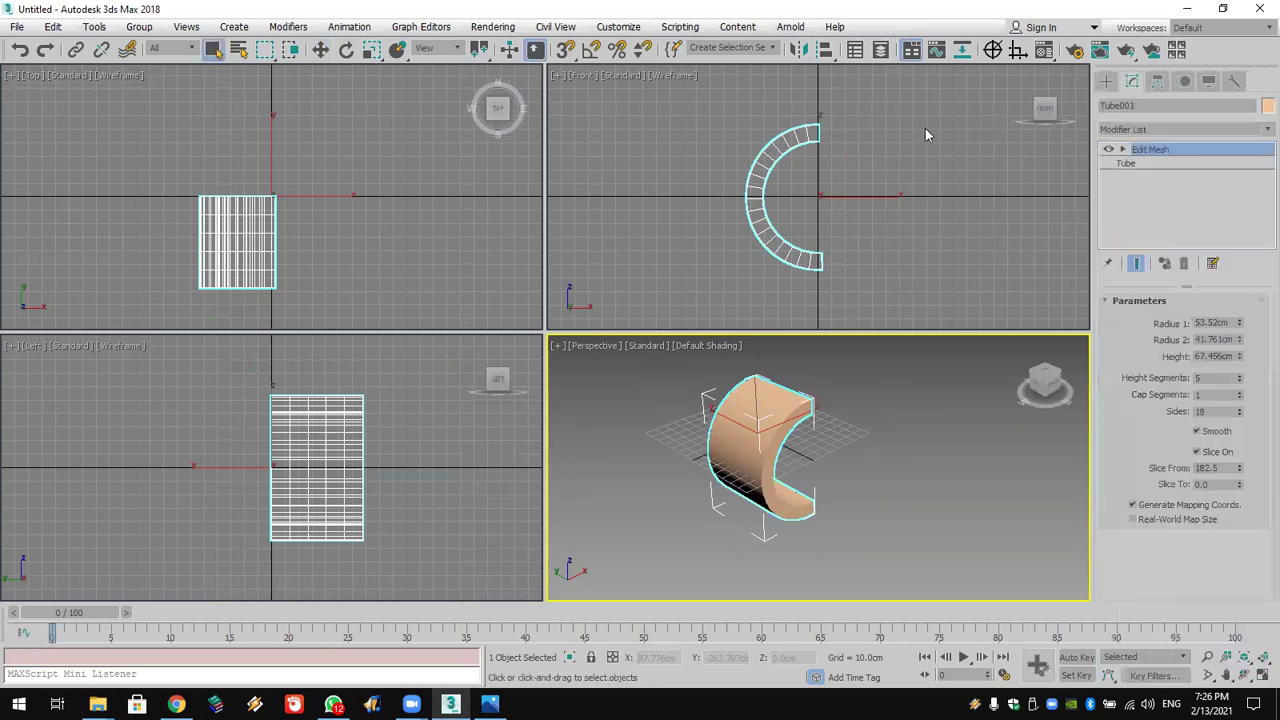
left_click(1142, 324)
Step: Select the vertices at both open ends of the C-shape and move them outward to about X 28.6 cm
left_click_drag(896, 96, 818, 314)
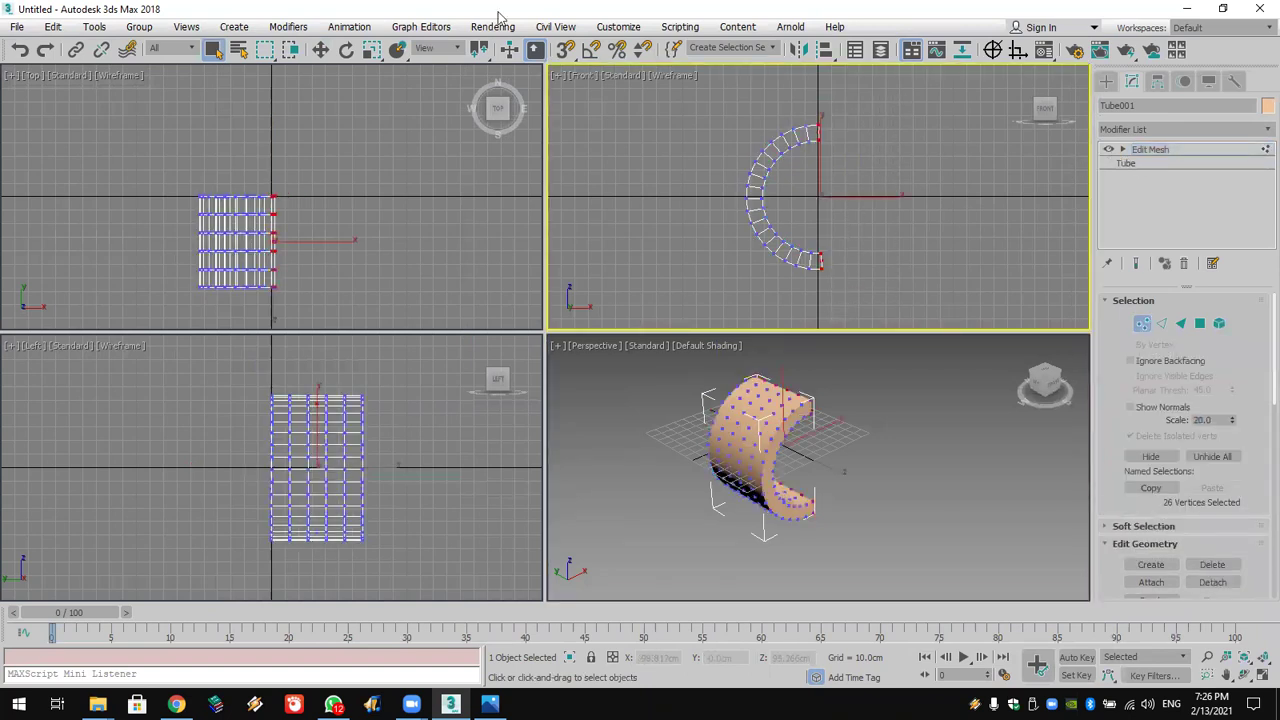
left_click(320, 49)
left_click_drag(871, 196, 908, 200)
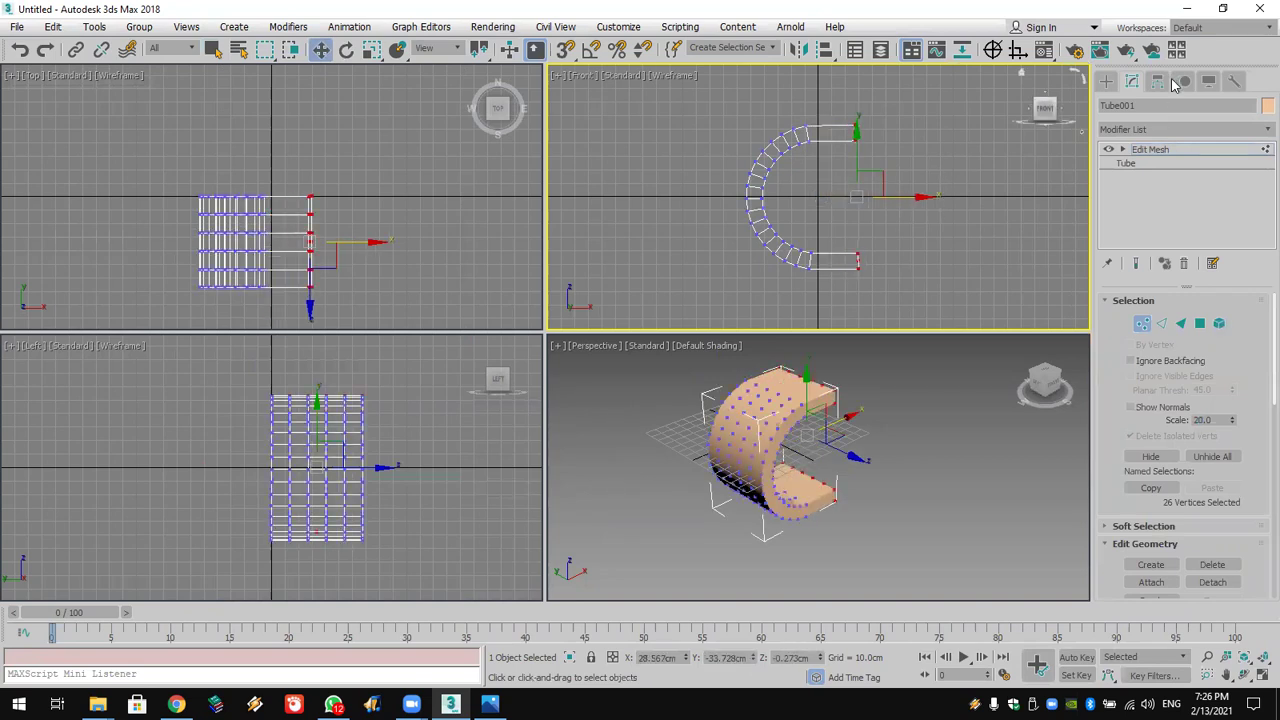
left_click(1106, 80)
Step: Raise the extended tube about 71 cm above the ground in the front view
middle_click_drag(857, 257, 853, 285)
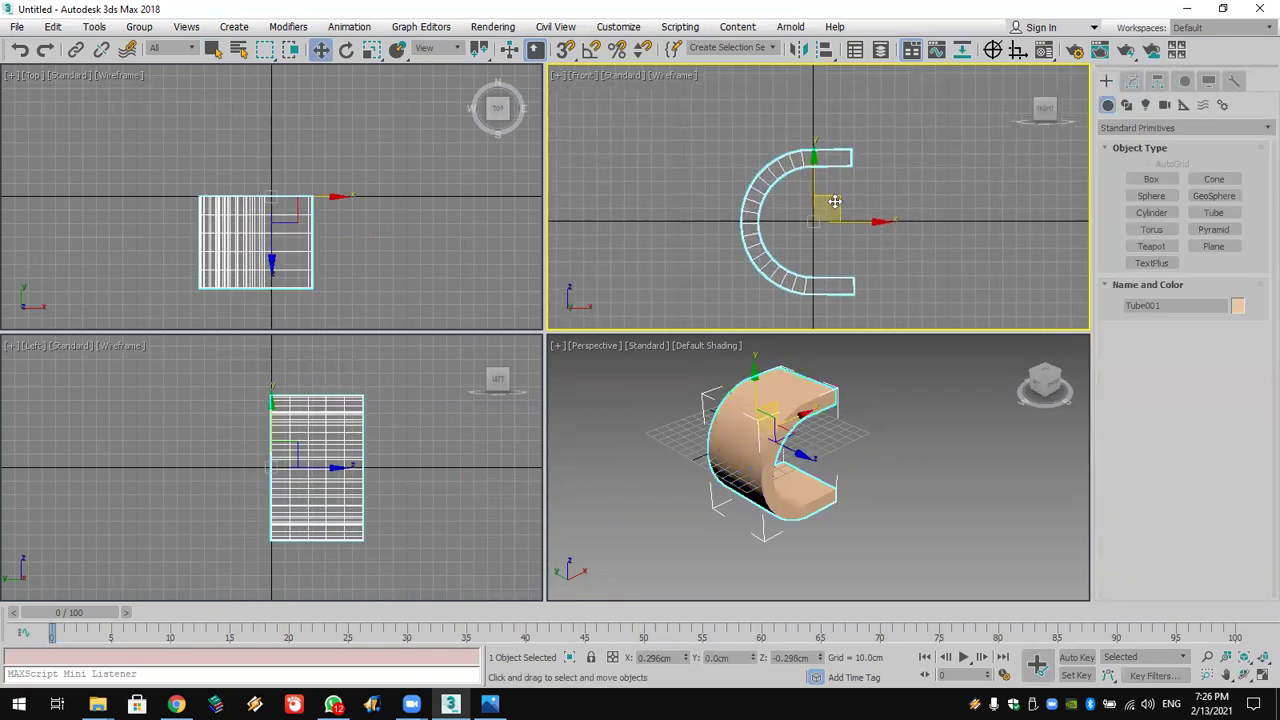
left_click_drag(818, 174, 818, 145)
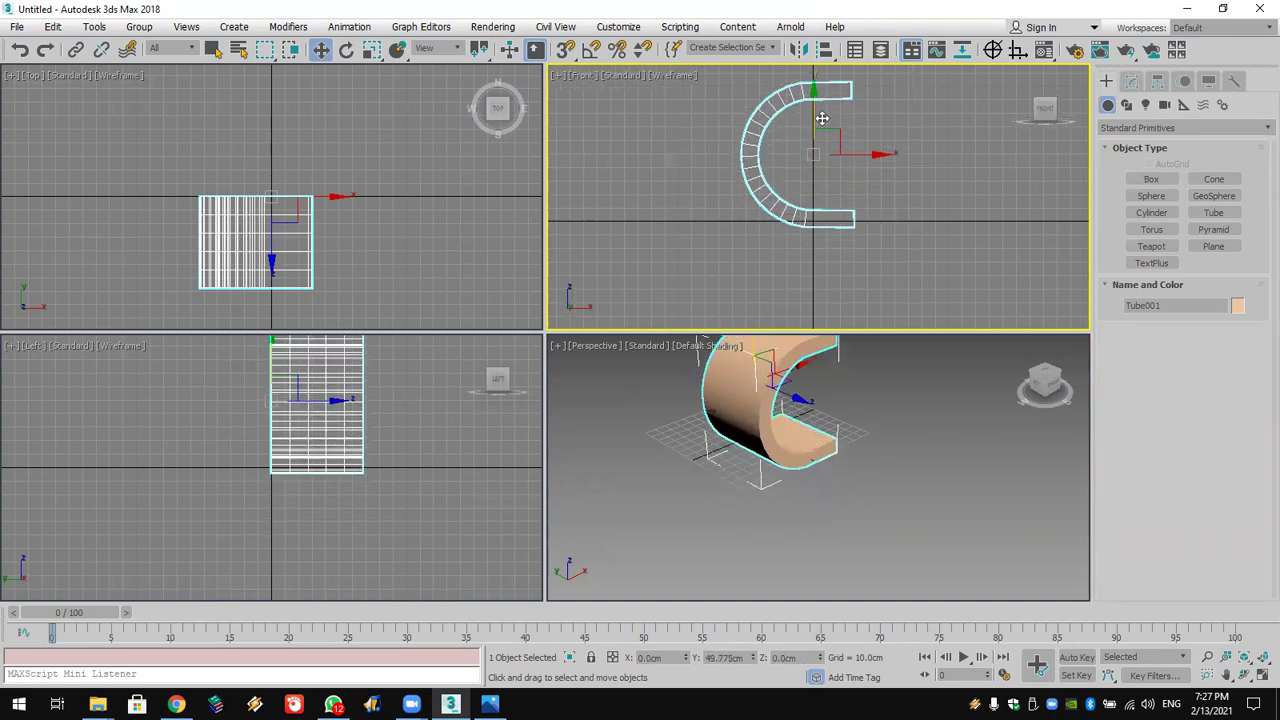
left_click_drag(821, 118, 820, 87)
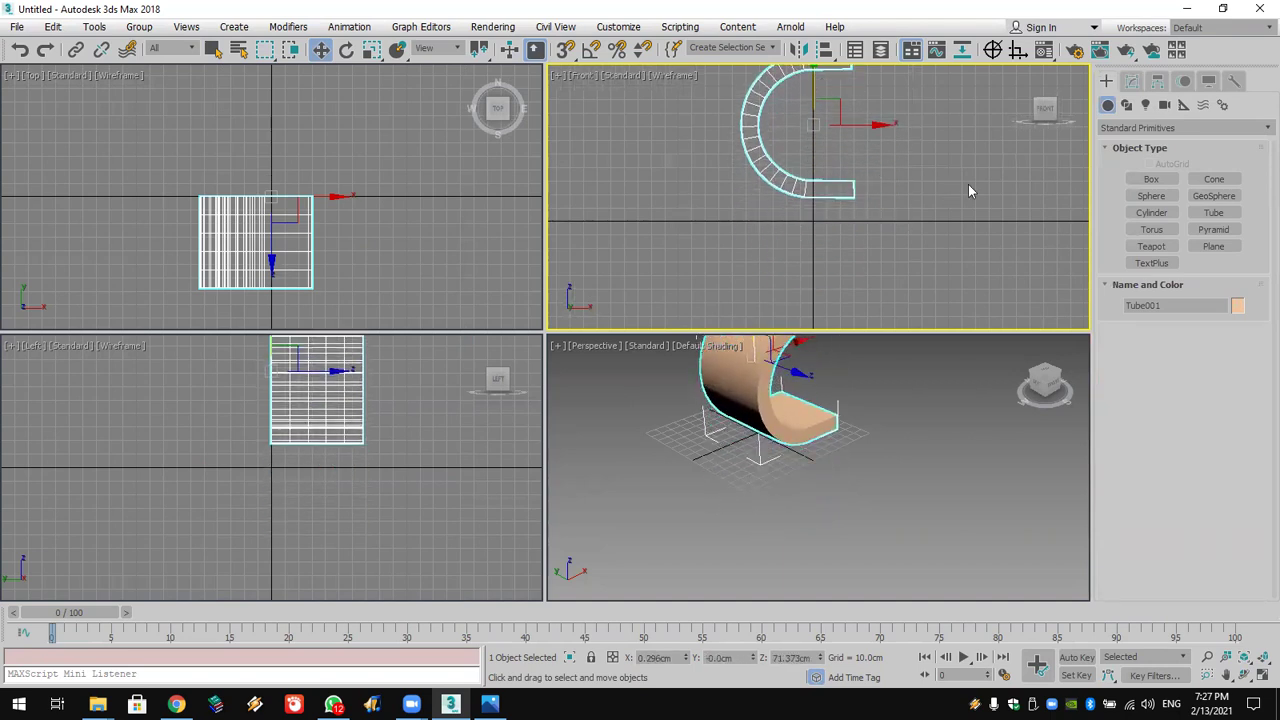
Step: Create a floor box around the tube in the top view, about 872 by 875 cm with a height of about -6.7 cm
left_click(1152, 180)
scroll(200, 149, "down", 8)
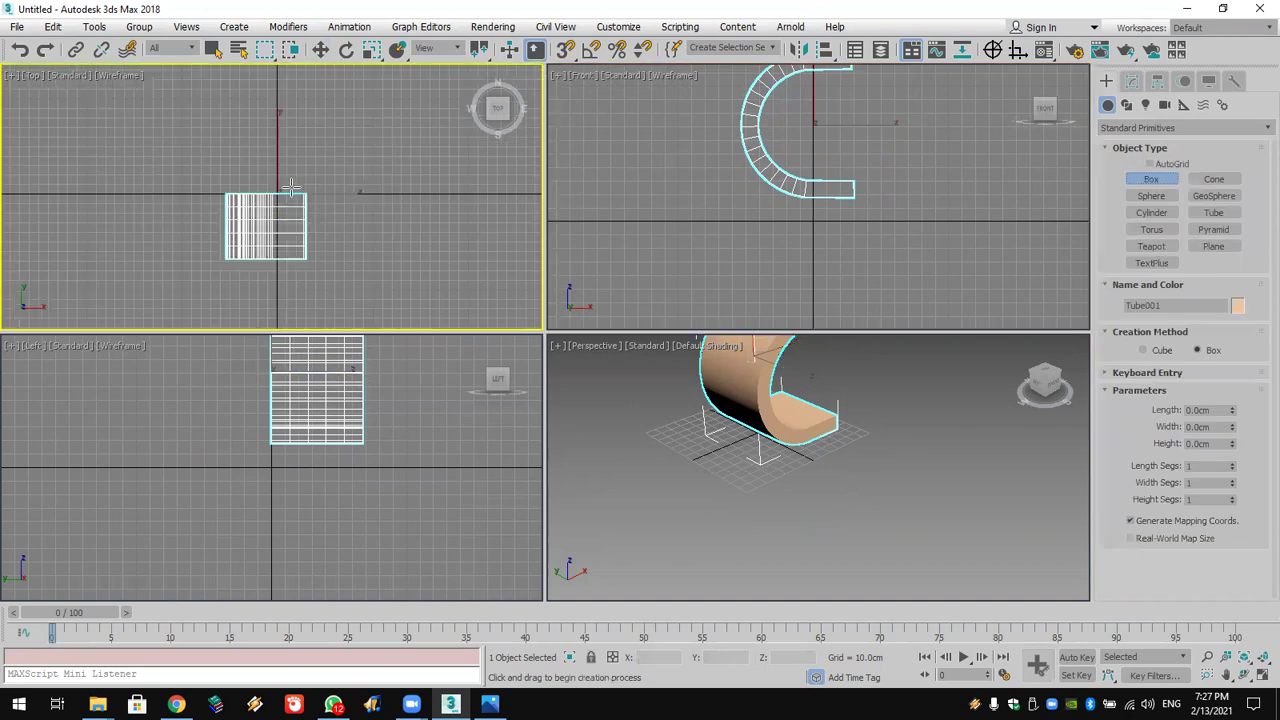
left_click_drag(197, 128, 405, 340)
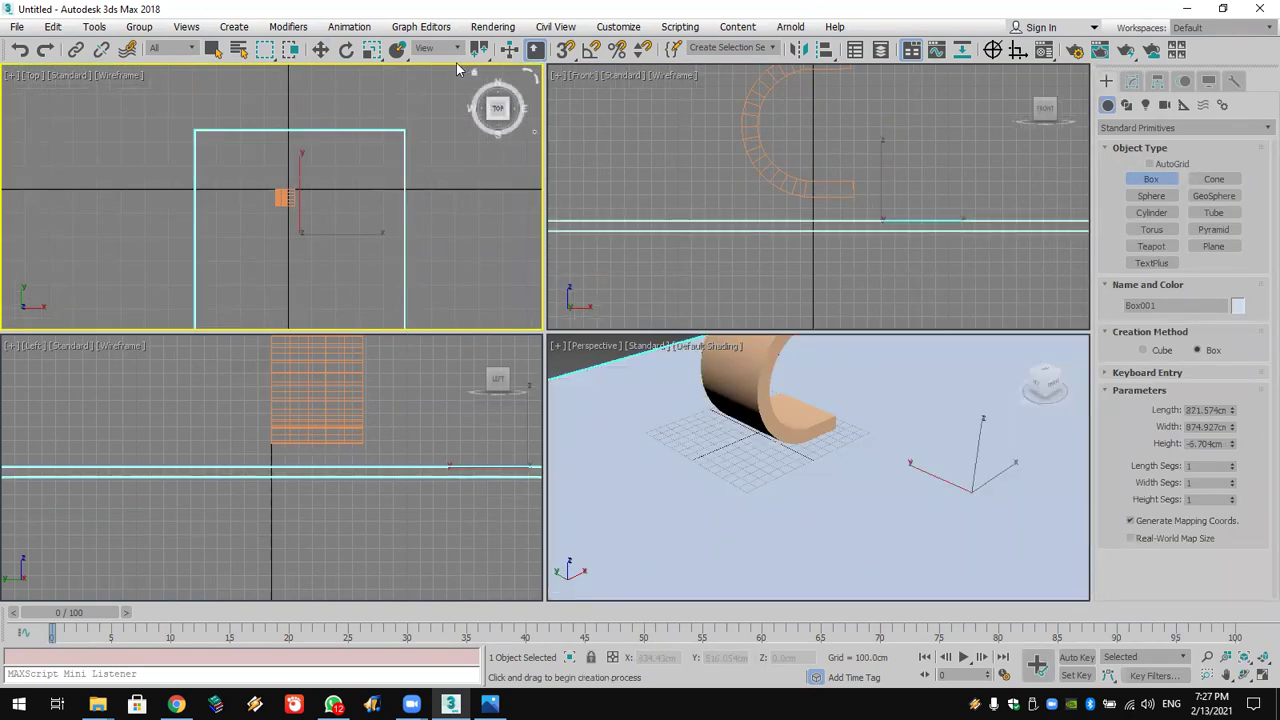
Step: Lower the tube about 27 cm in the front view to rest on the floor box
left_click(320, 50)
middle_click_drag(810, 110, 800, 130)
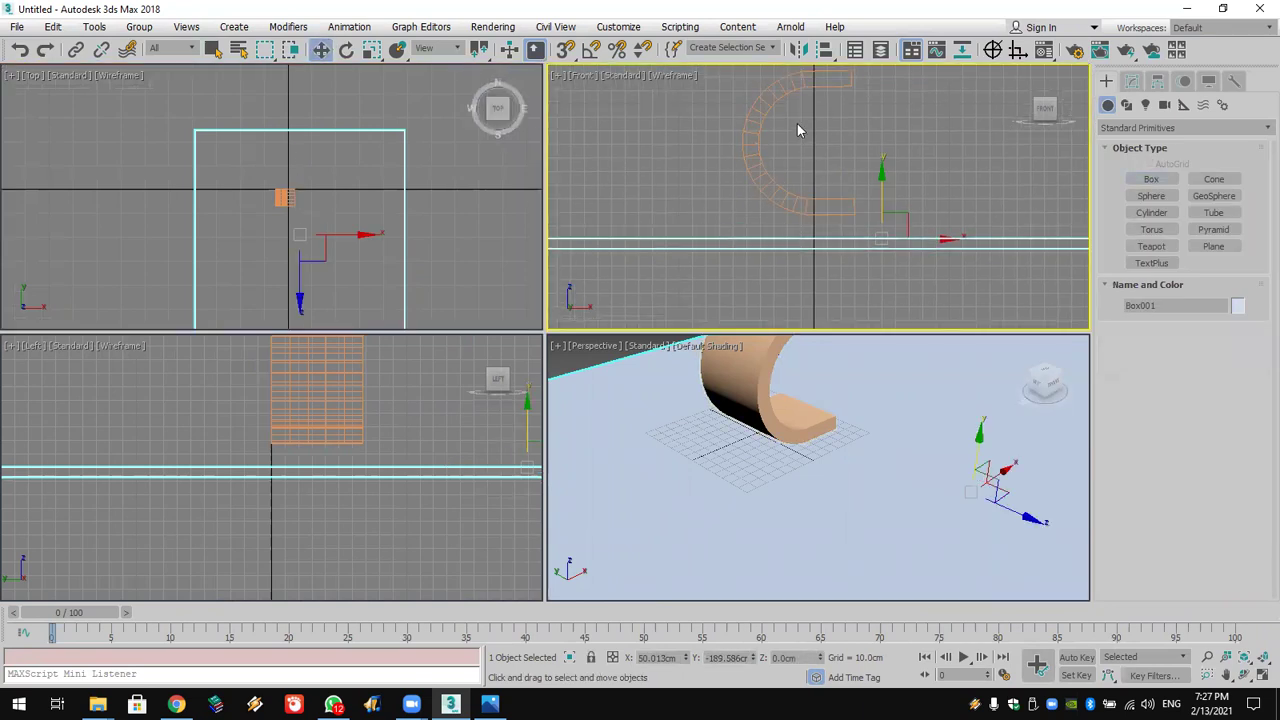
left_click(786, 104)
left_click_drag(814, 107, 816, 139)
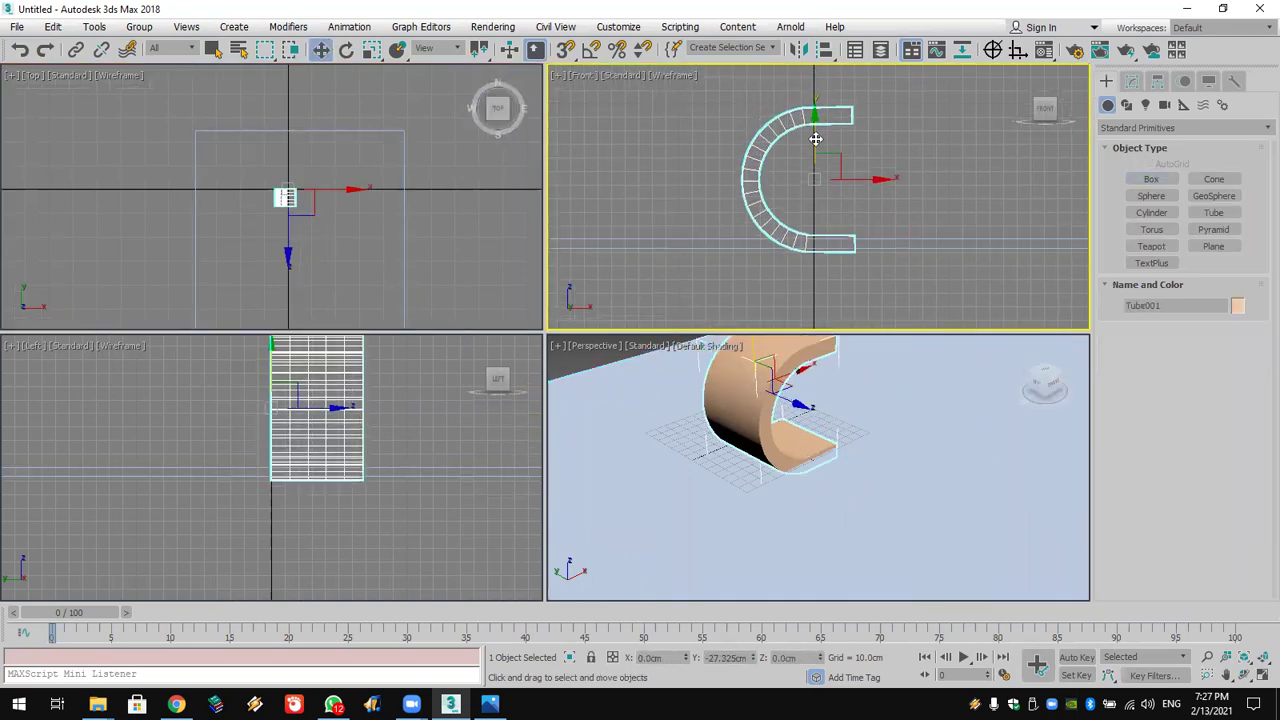
Step: Examine the C-shaped seat on the floor from the front and compare it with the Home-Interior-Design reference picture
left_click(878, 472)
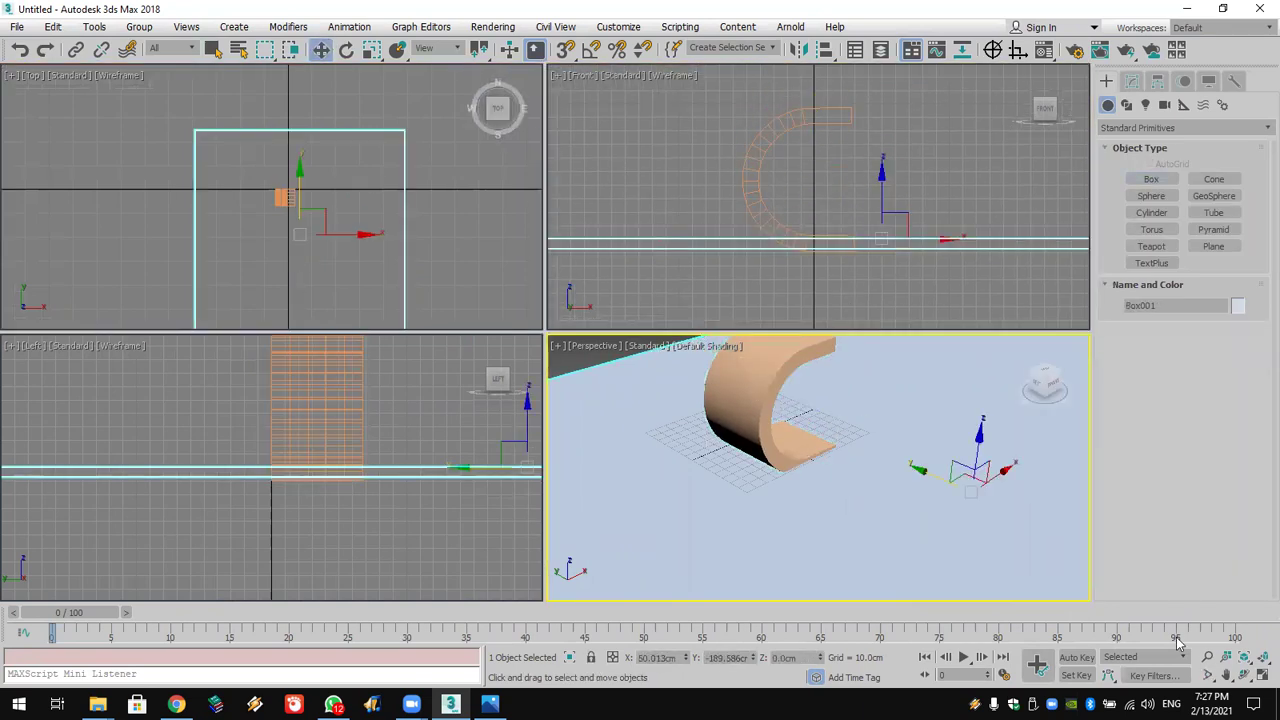
left_click(1244, 675)
left_click_drag(843, 469, 764, 520)
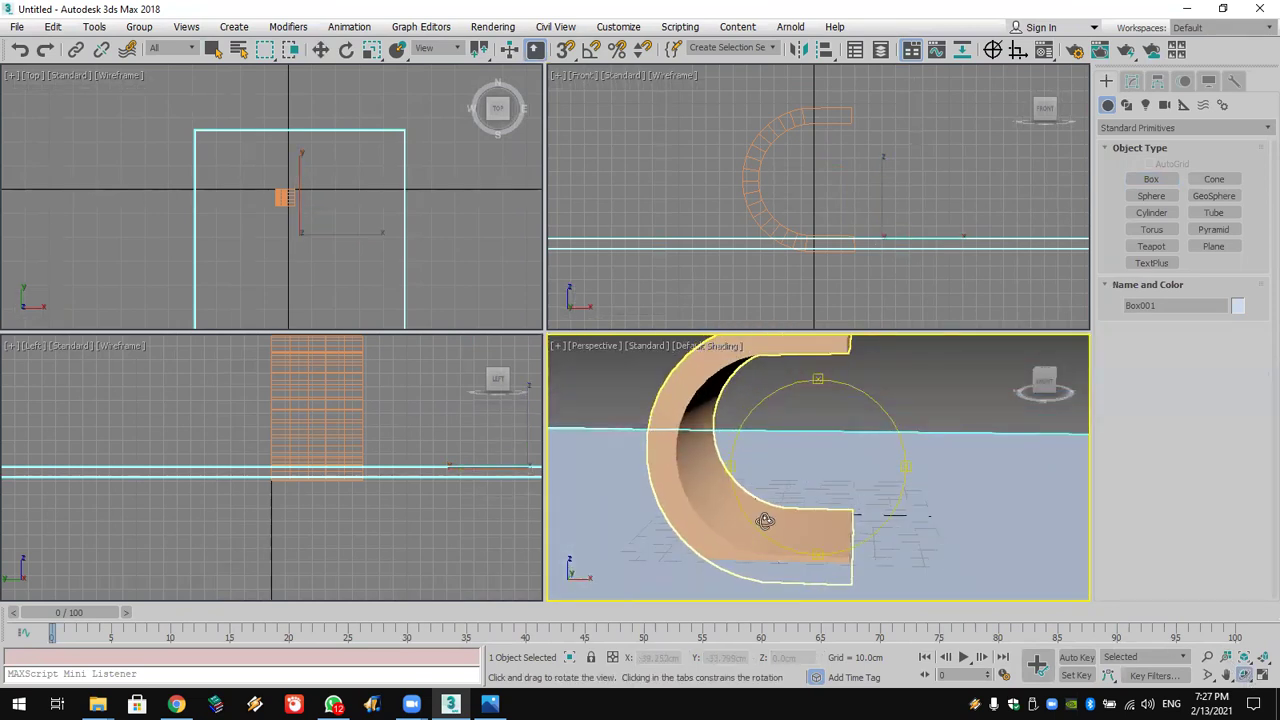
right_click(965, 372)
left_click(958, 376)
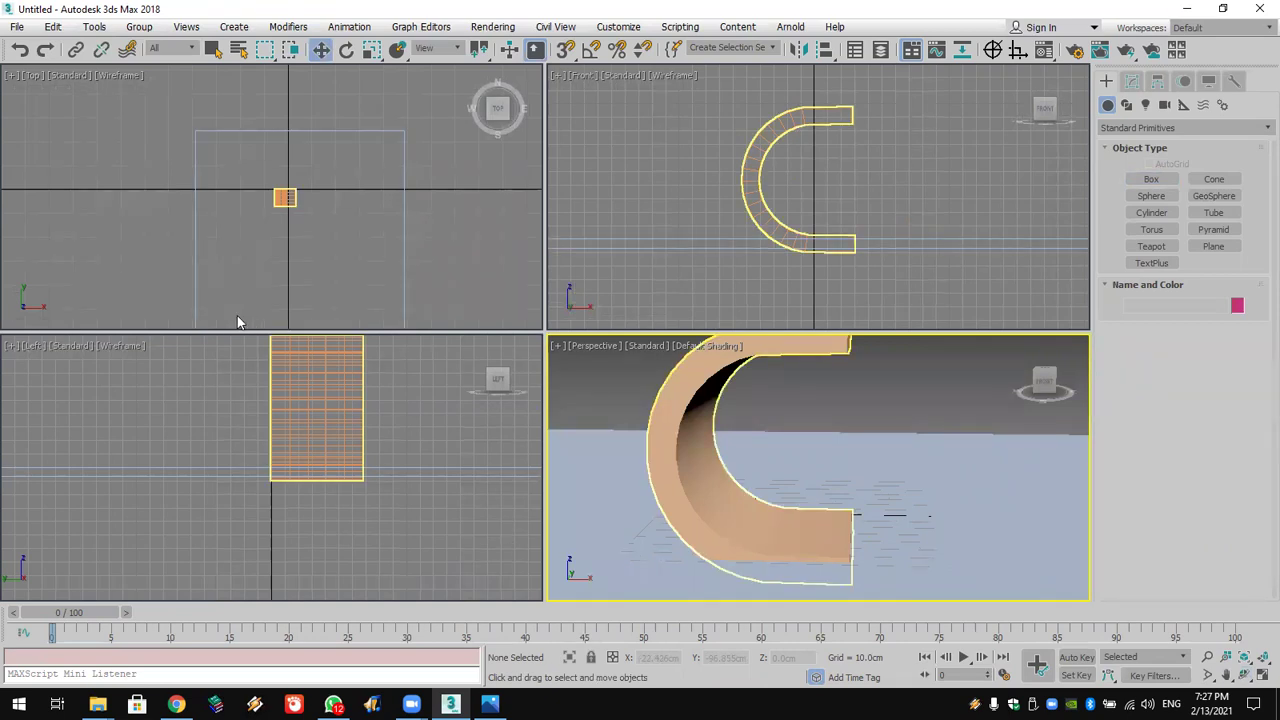
key("alt+Tab")
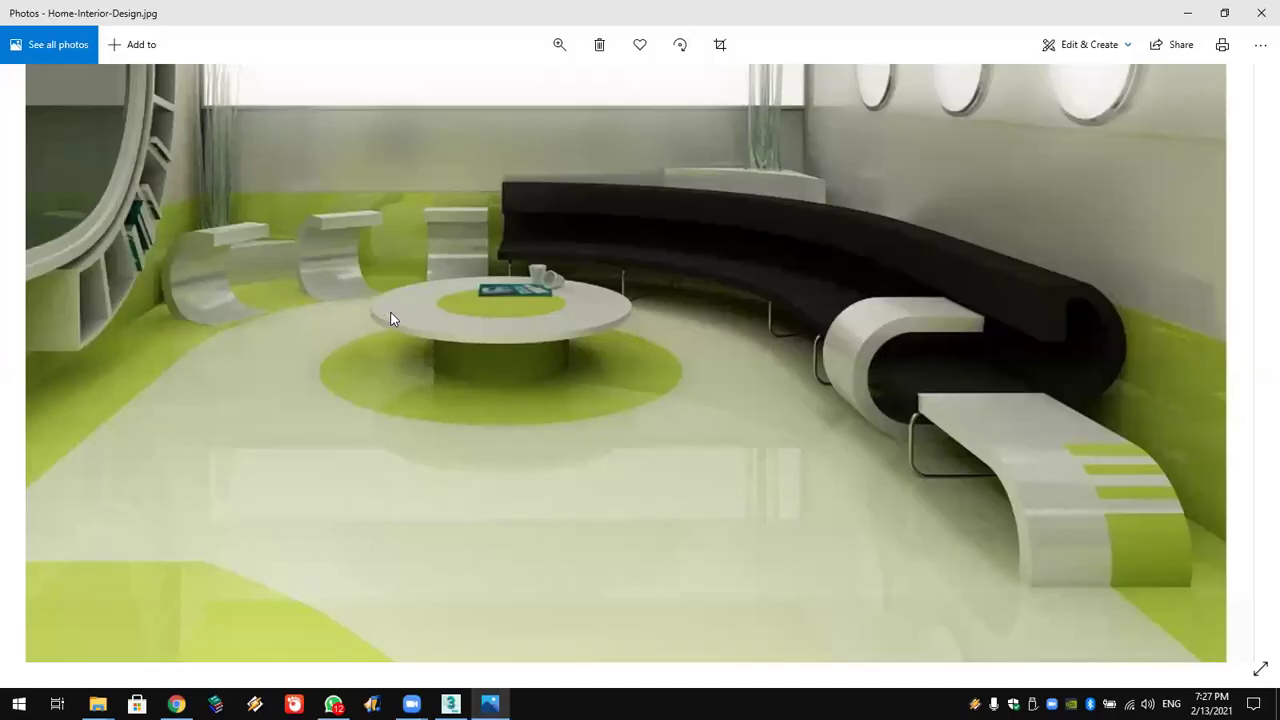
scroll(403, 300, "down", 2, "ctrl")
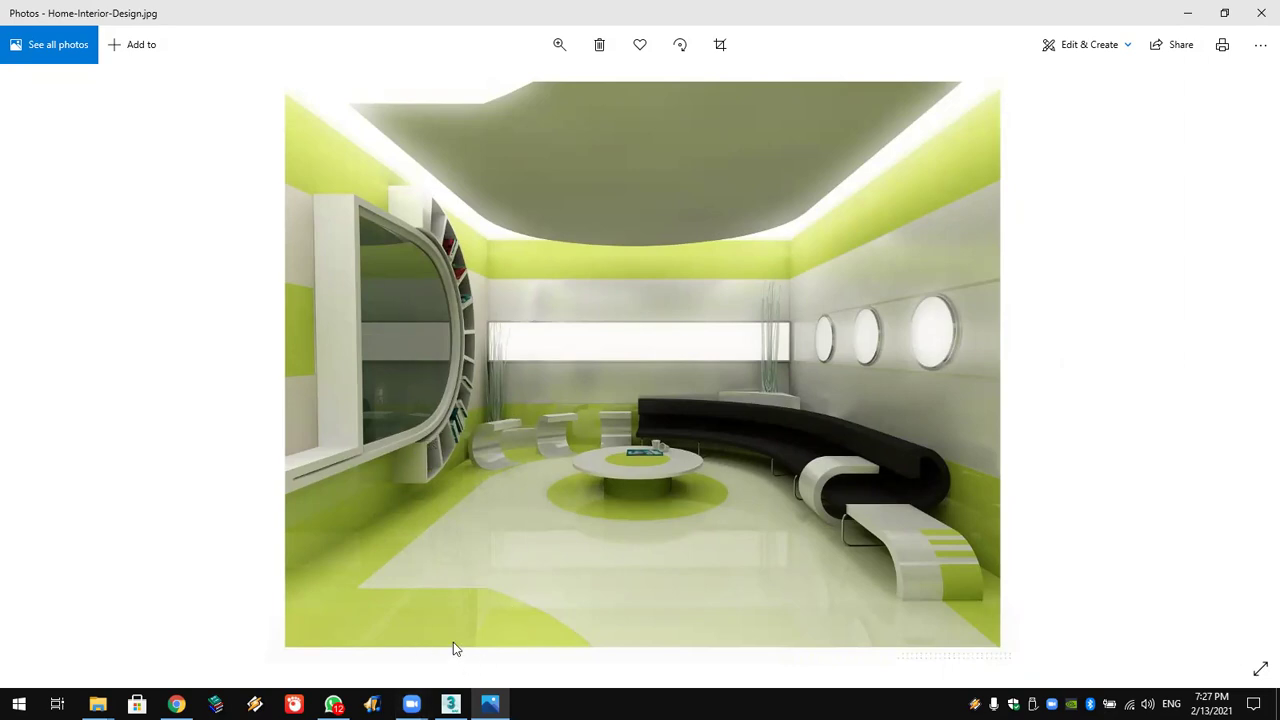
left_click(450, 704)
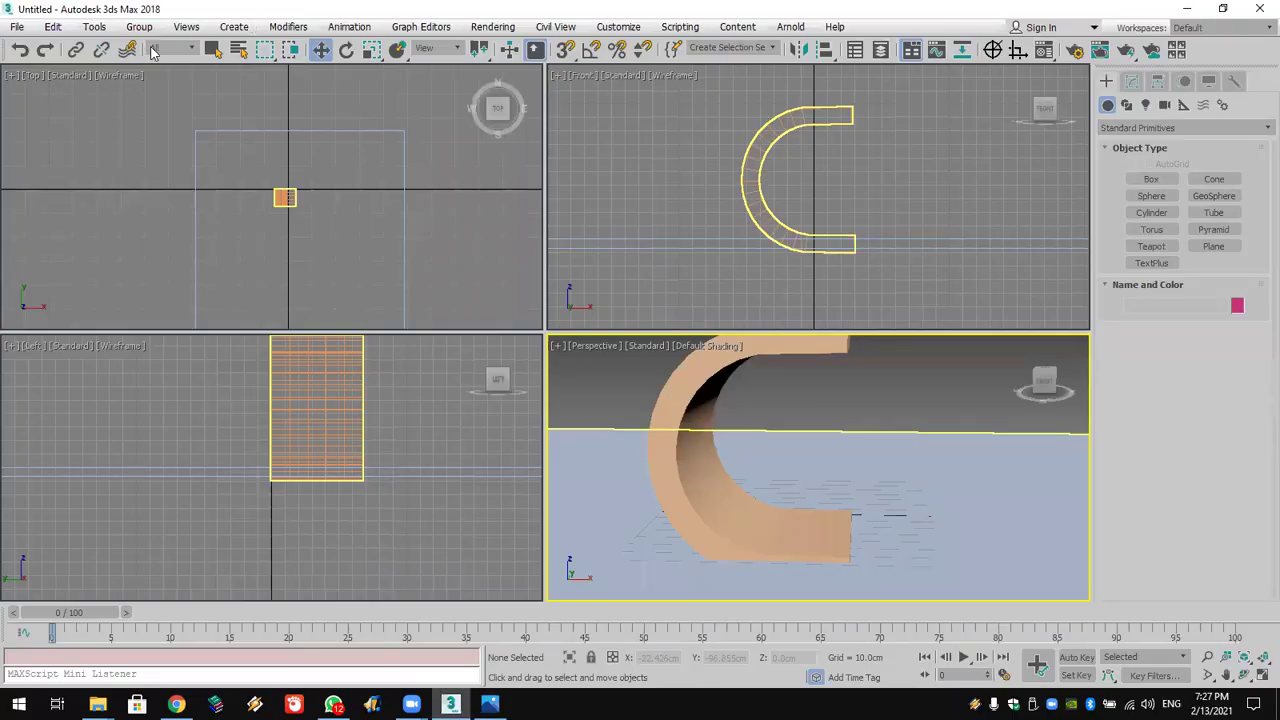
Step: Reset to an empty scene without saving the current one
left_click(26, 31)
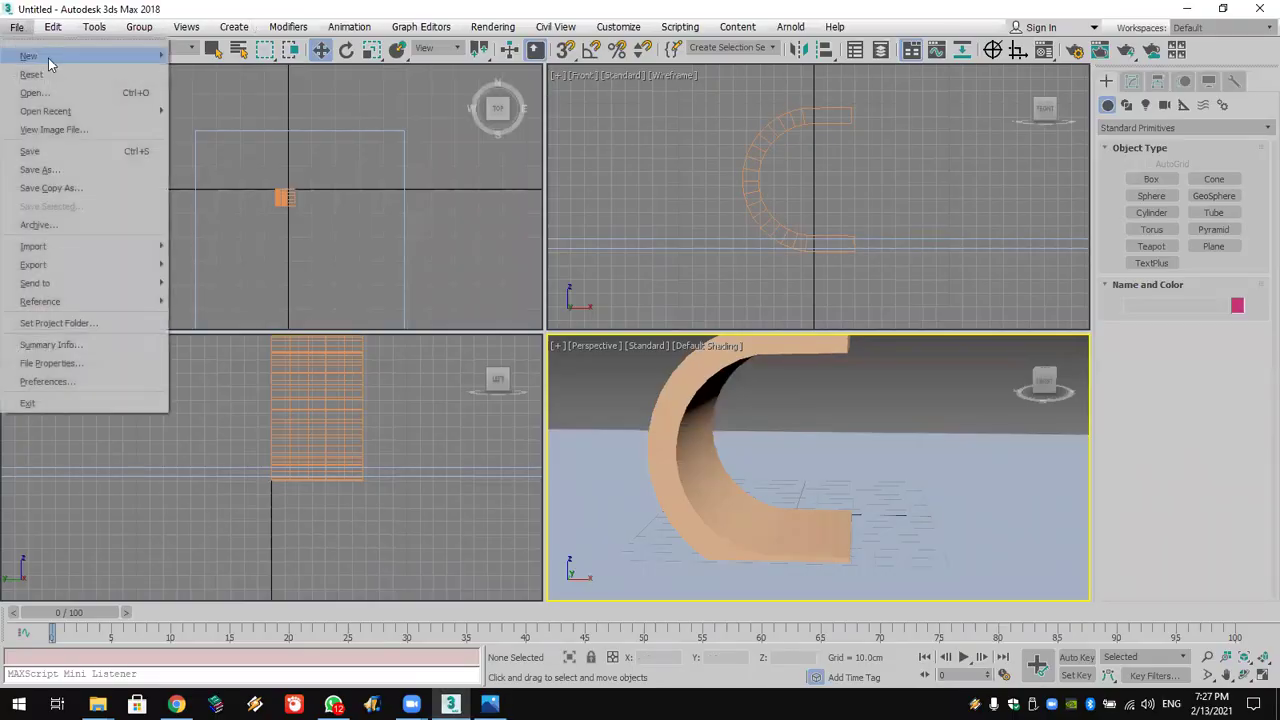
left_click(50, 66)
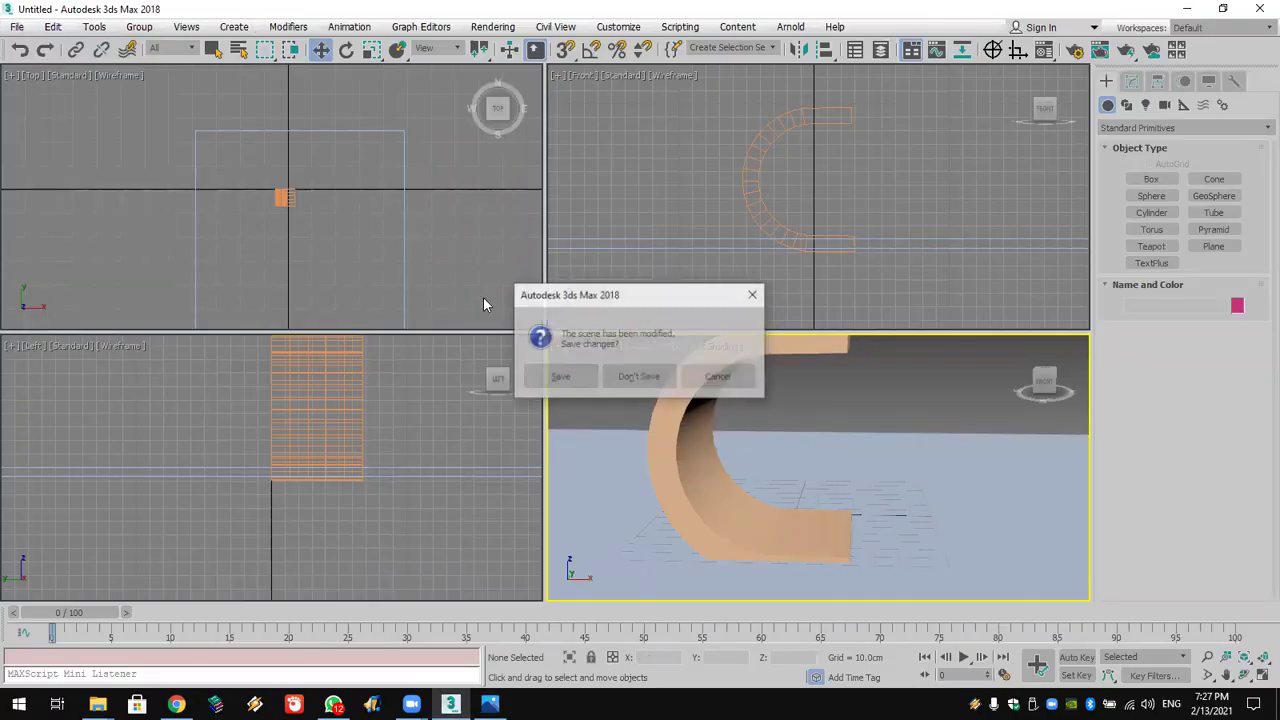
left_click(656, 386)
left_click(598, 375)
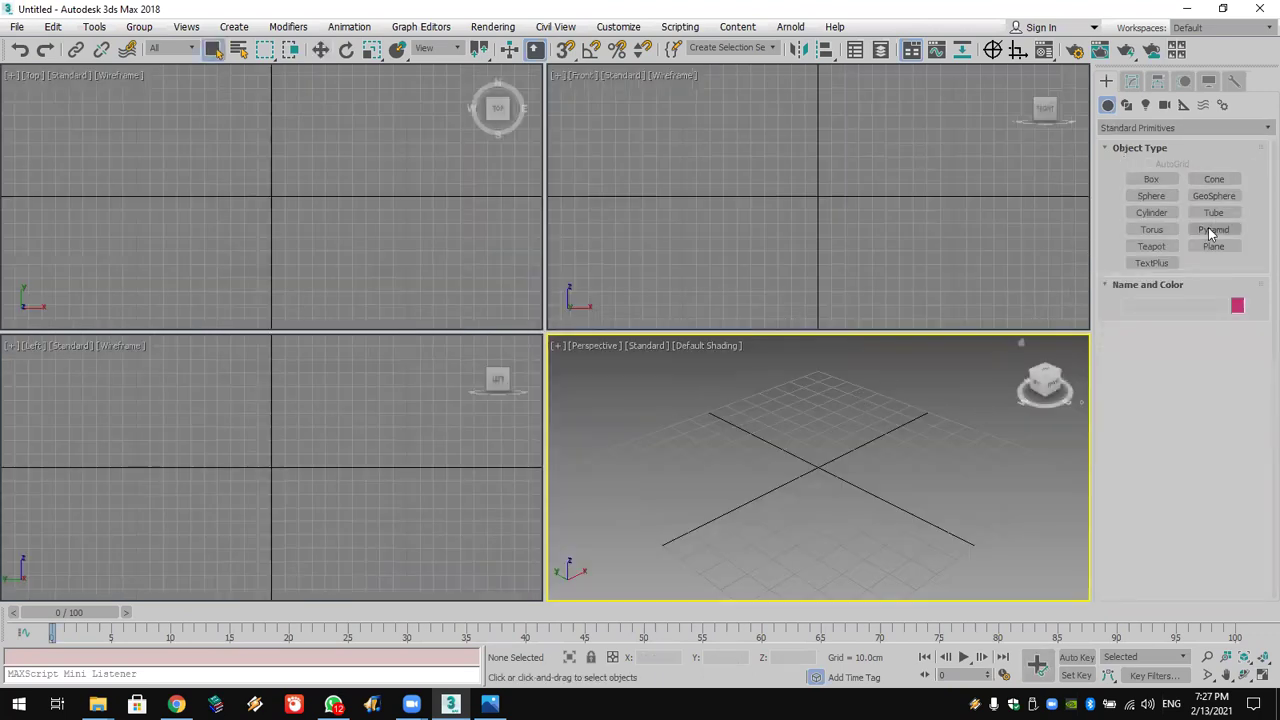
Step: Create a tube in the front view with radii about 44.8 and 36.2 cm, height about 58 cm, and slice it from 180.5 to 0
left_click(489, 704)
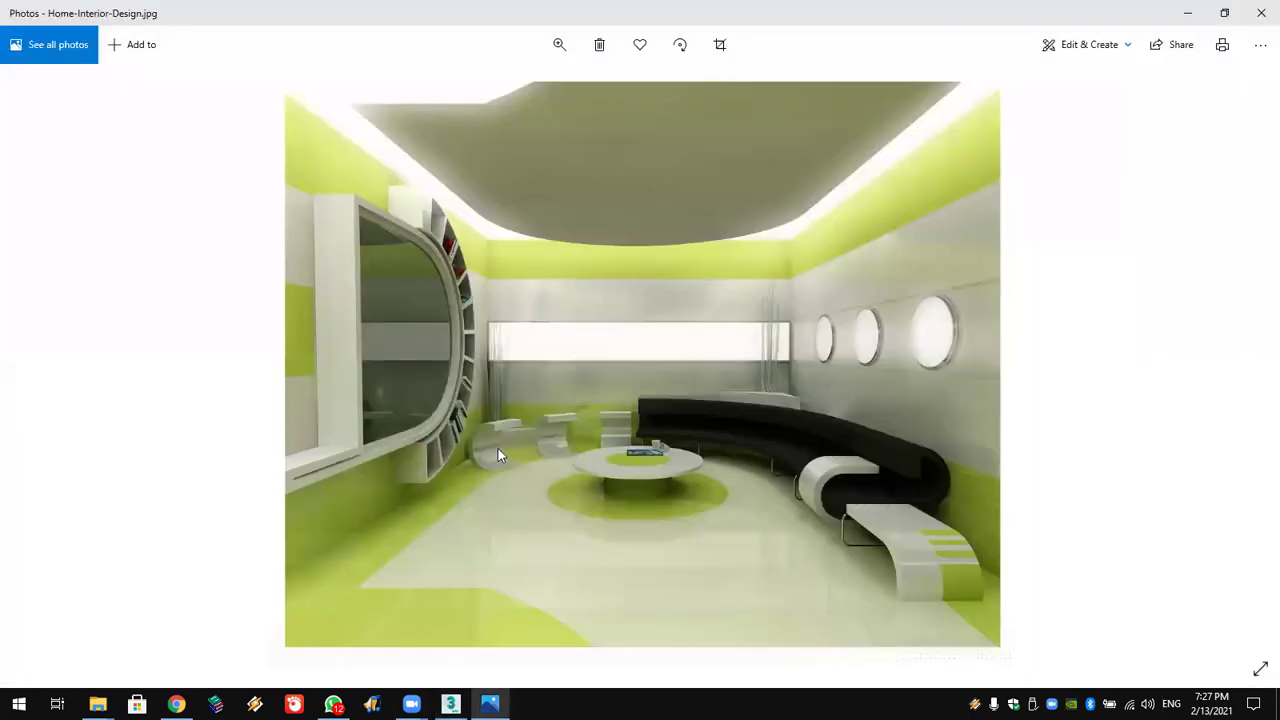
left_click(450, 704)
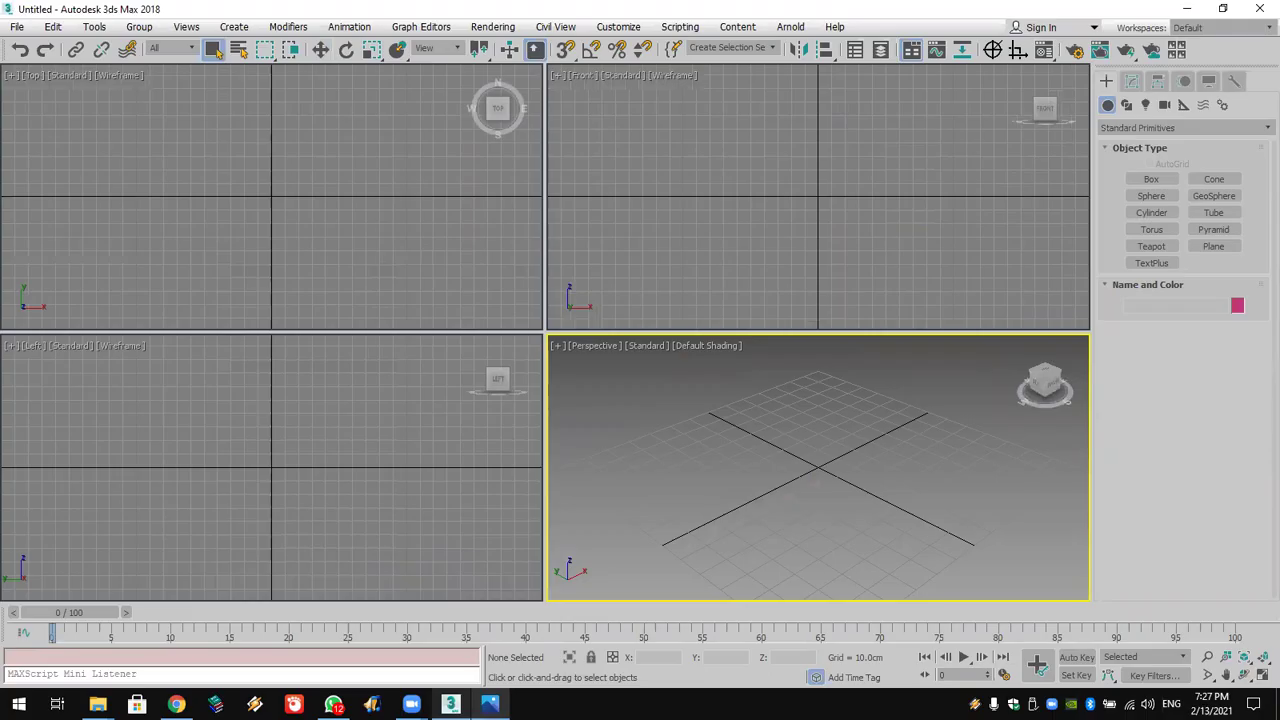
left_click(813, 195)
left_click(1213, 212)
left_click_drag(818, 197, 838, 257)
left_click(828, 242)
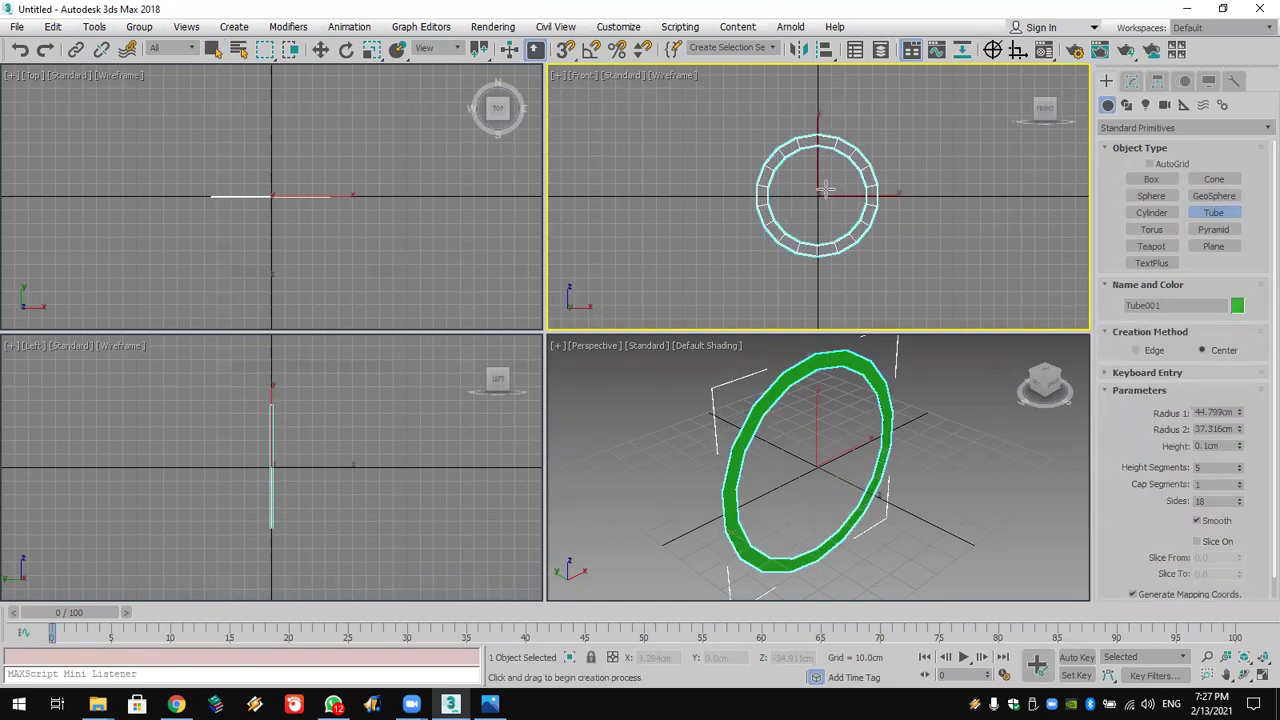
left_click(818, 165)
left_click(1210, 543)
left_click_drag(1240, 557, 1201, 270)
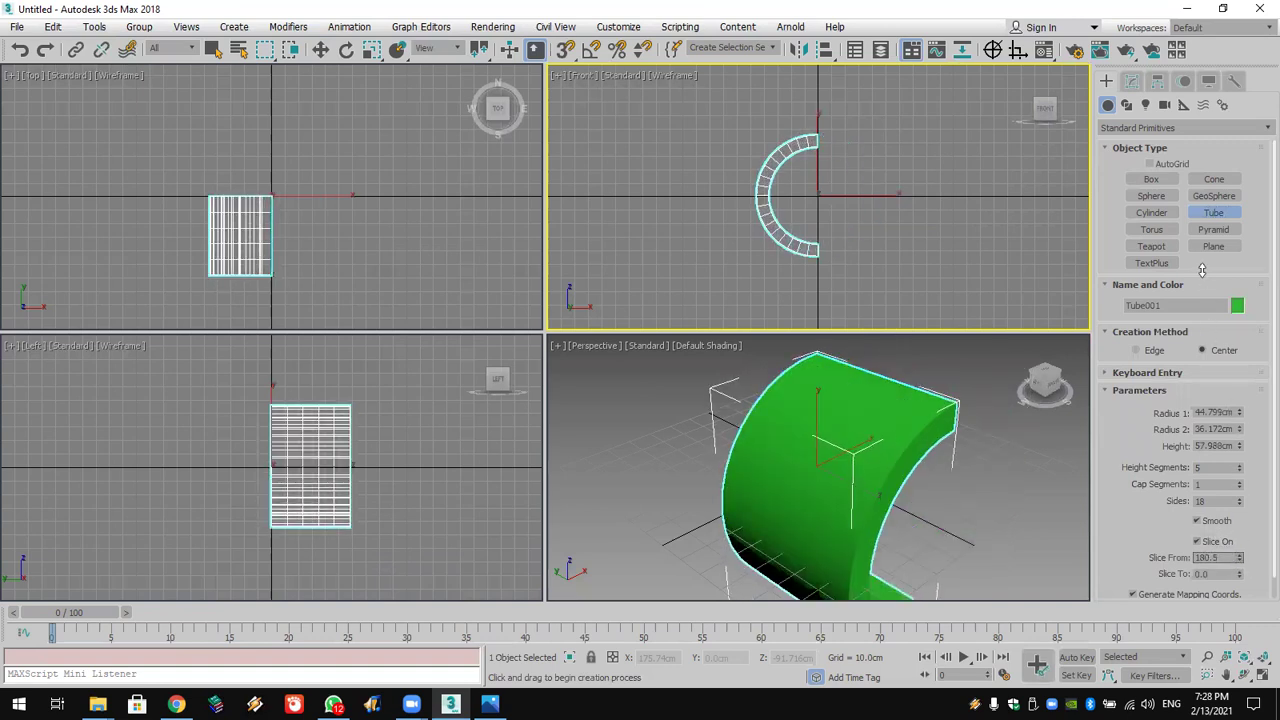
Step: Apply an Edit Mesh modifier to the new half tube and enter its Vertex sub-object level
left_click(1131, 81)
left_click(1135, 128)
key("e")
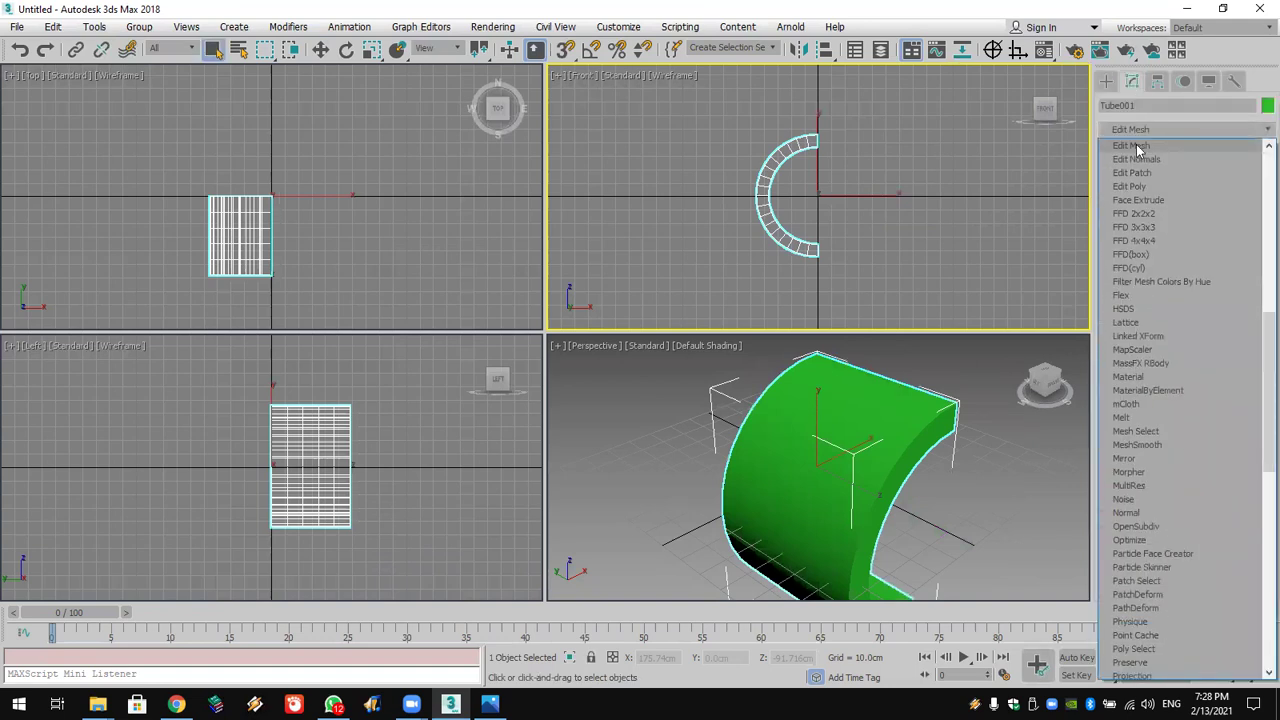
left_click(1133, 147)
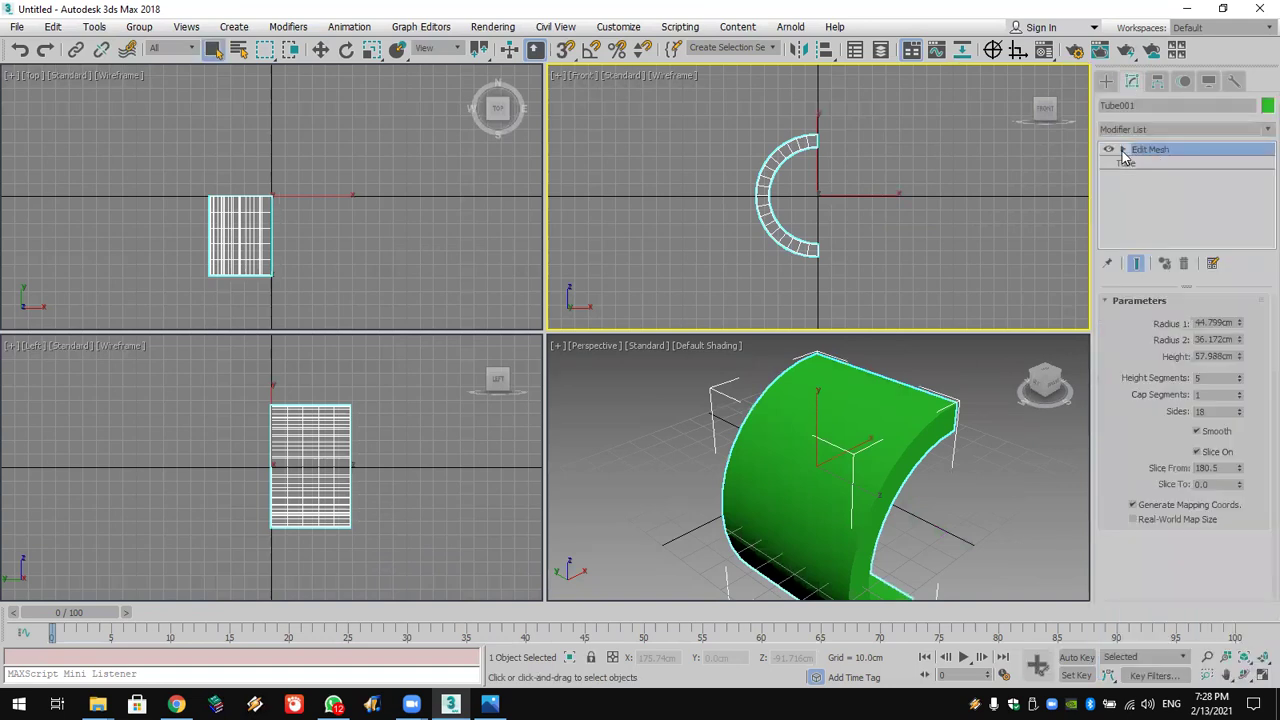
left_click(1123, 149)
left_click(1152, 163)
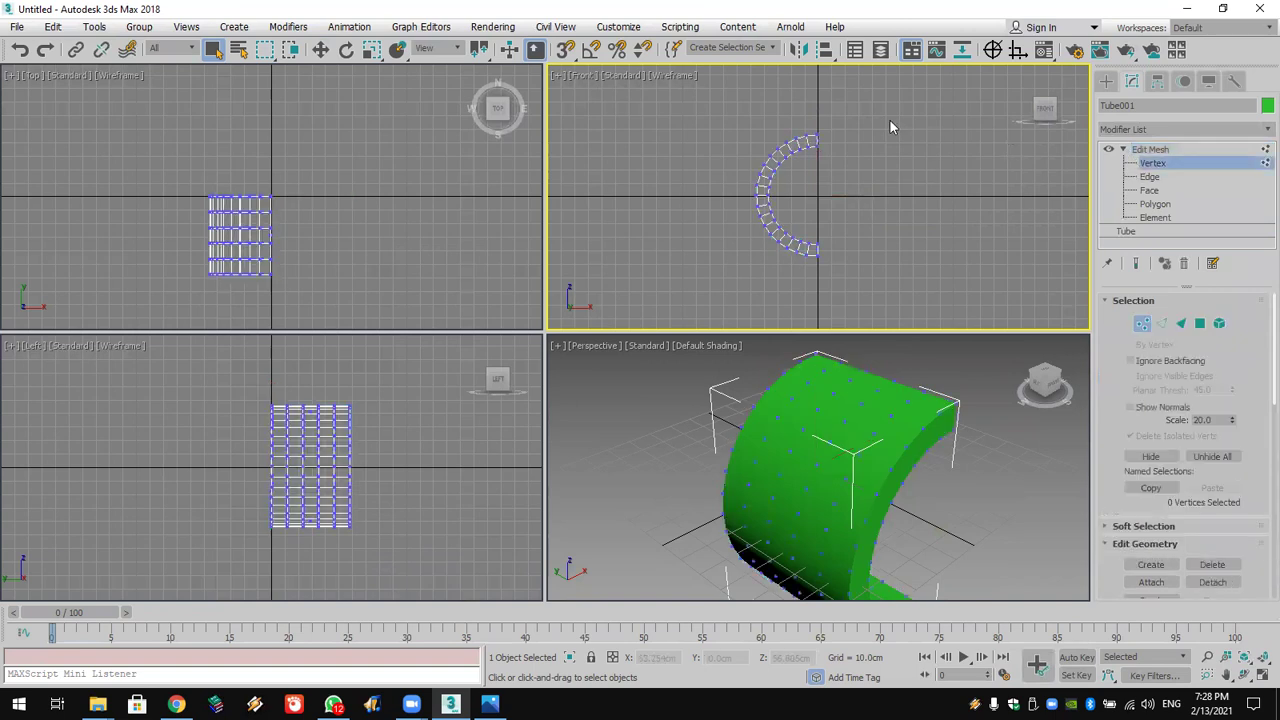
Step: Extend both open ends of the half tube outward along X by moving their vertices, and inspect the seat from the front
left_click_drag(818, 293, 818, 293)
left_click(321, 49)
left_click_drag(857, 199, 893, 198)
left_click(1110, 80)
scroll(905, 450, "down", 3)
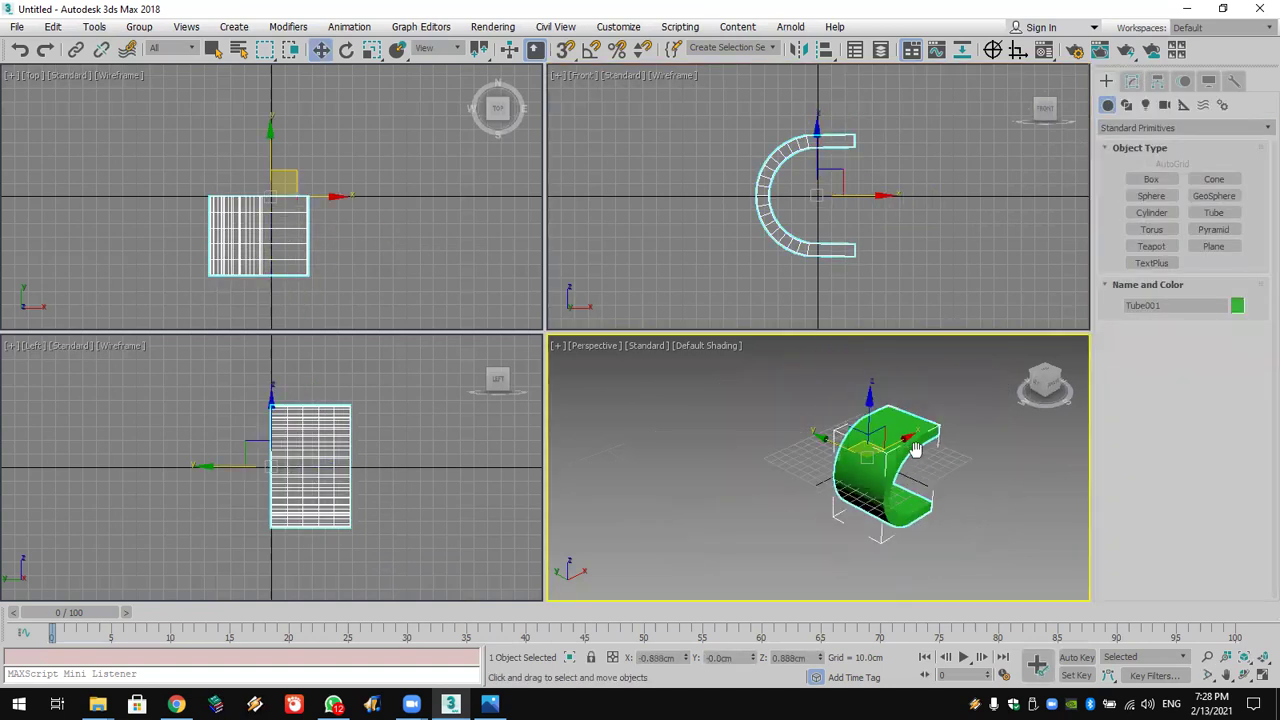
scroll(905, 450, "up", 2)
left_click(1244, 676)
left_click_drag(949, 503, 802, 460)
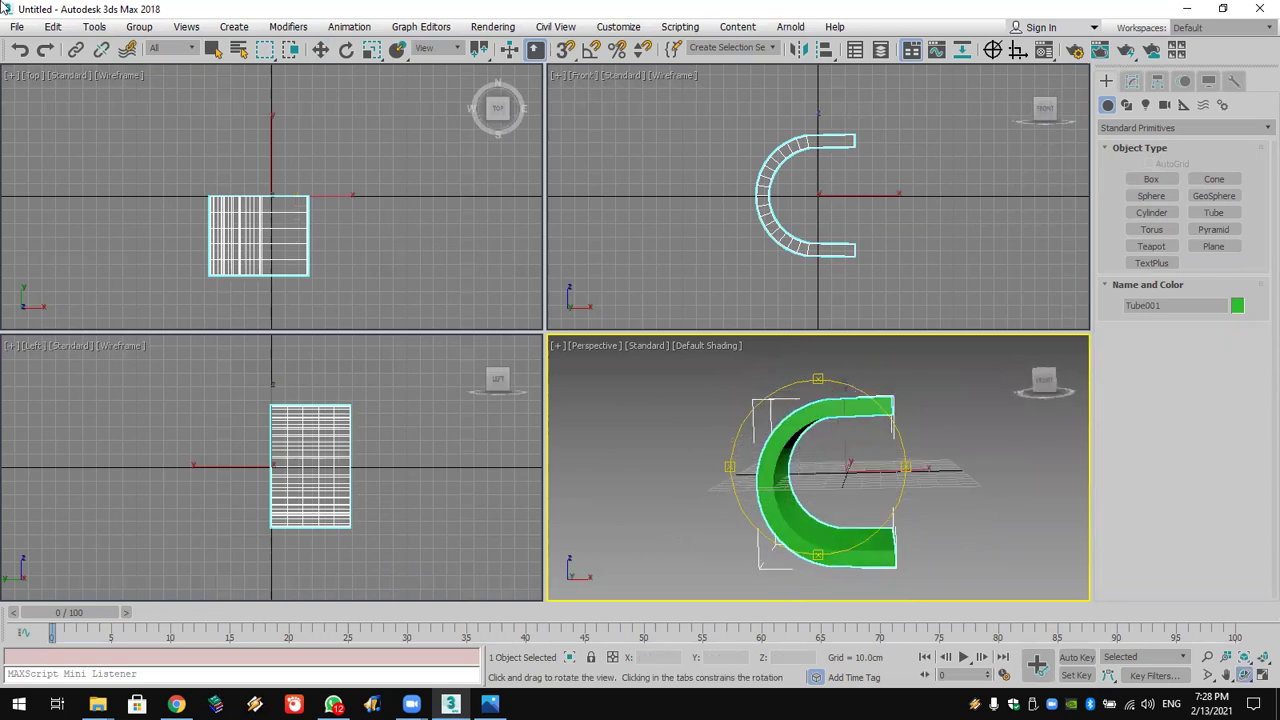
Step: Discard the finished seat scene and reset to an empty one
left_click(17, 26)
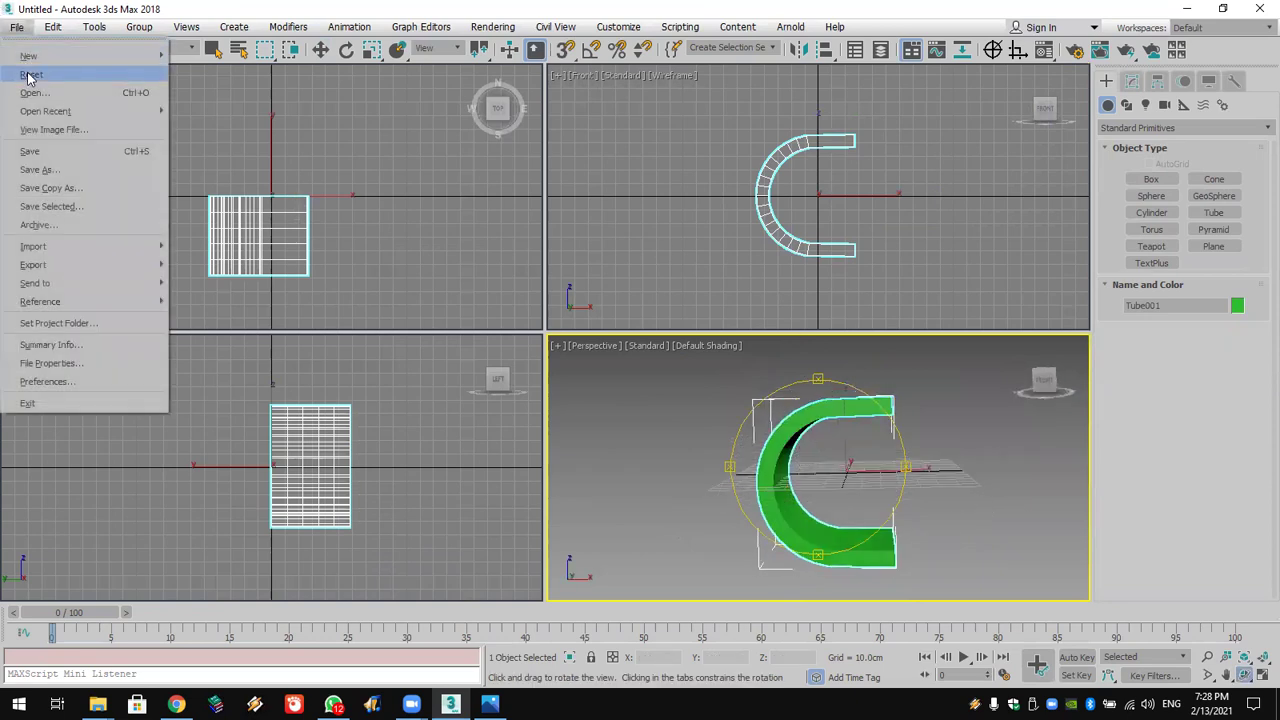
left_click(30, 74)
left_click(600, 380)
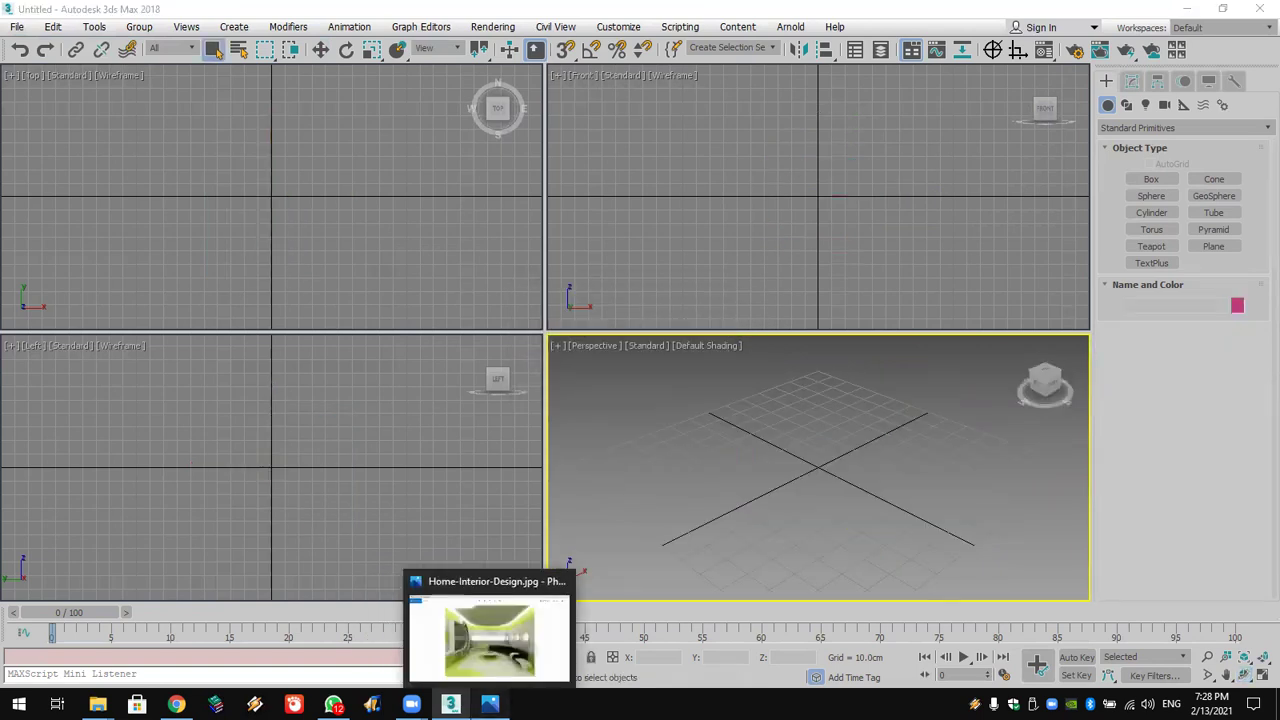
Step: Examine the seats and curved furniture in the Home-Interior-Design.jpg reference picture, and return to 3ds Max
left_click(489, 704)
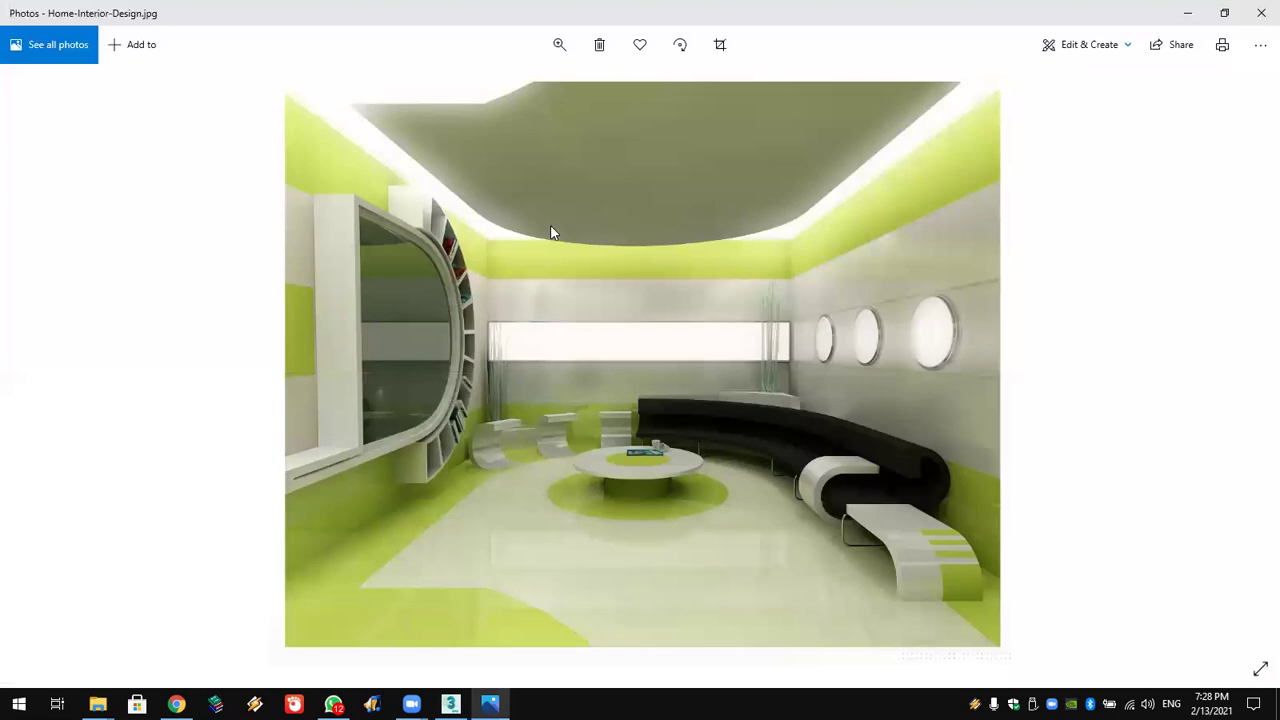
scroll(551, 229, "up", 2, "ctrl")
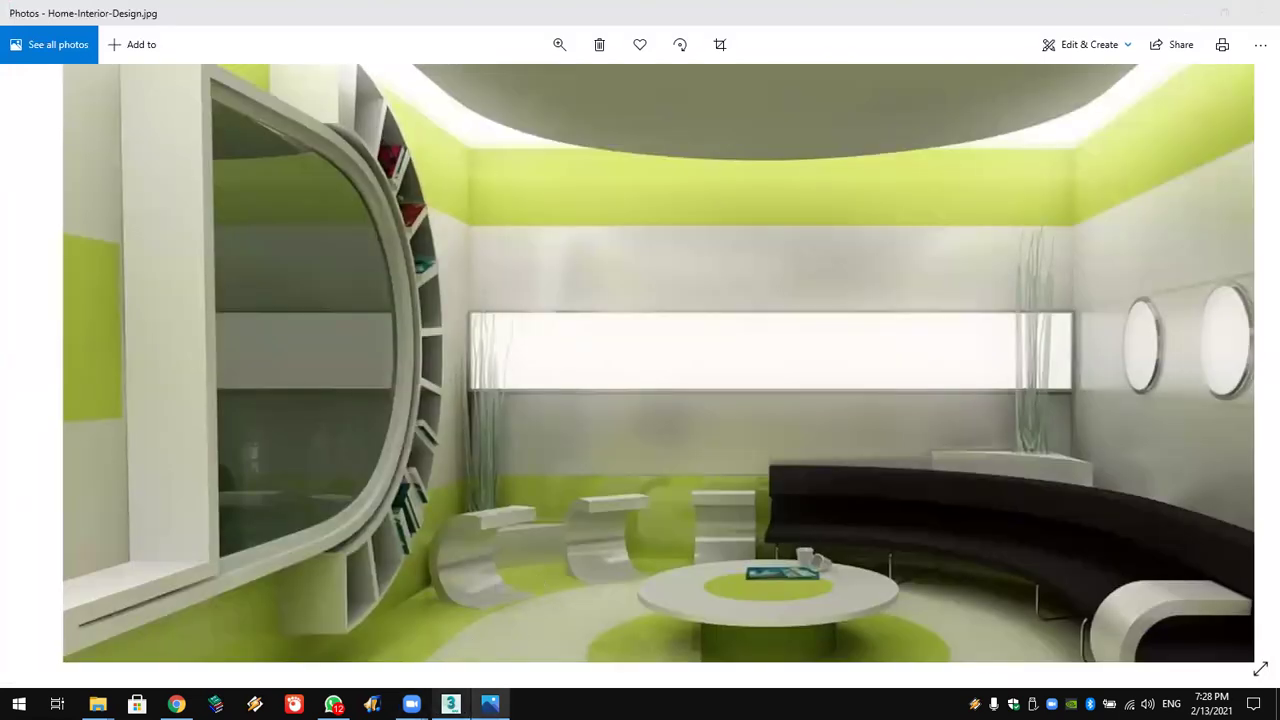
left_click(450, 704)
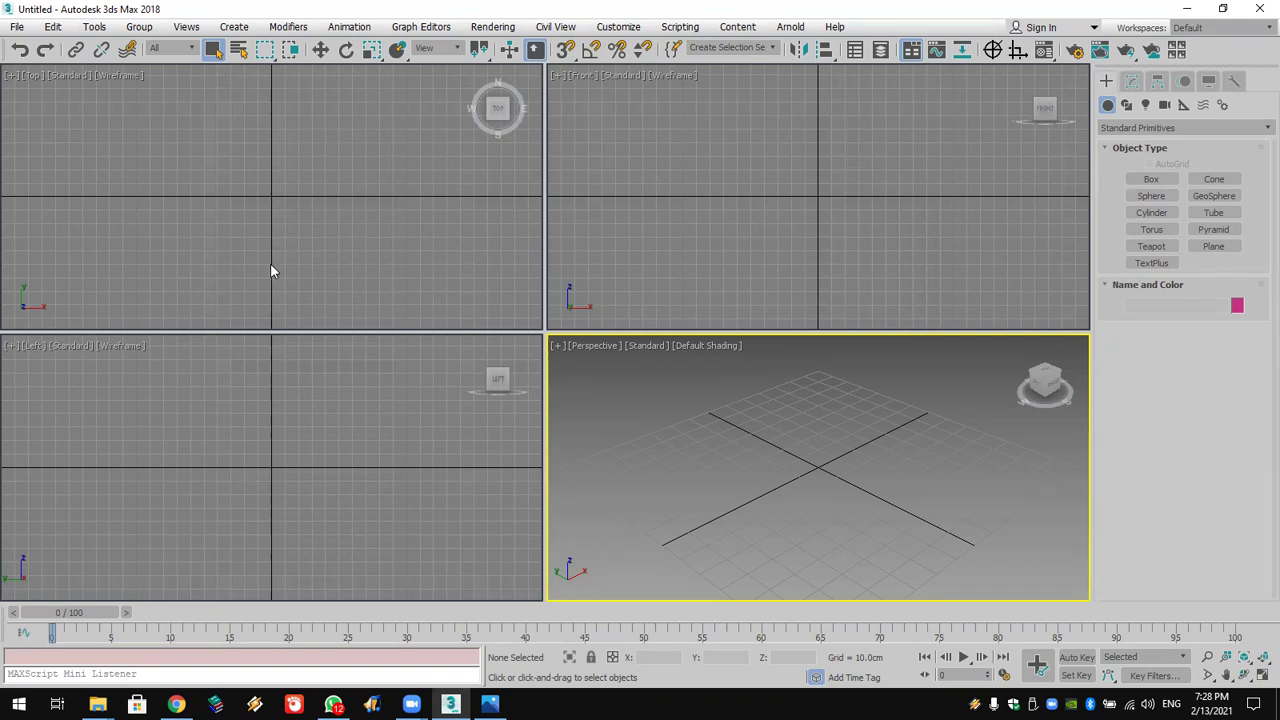
Step: Create a Donut spline at the origin of the front view with radii of about 61.9 and 34.4 cm
left_click(1127, 107)
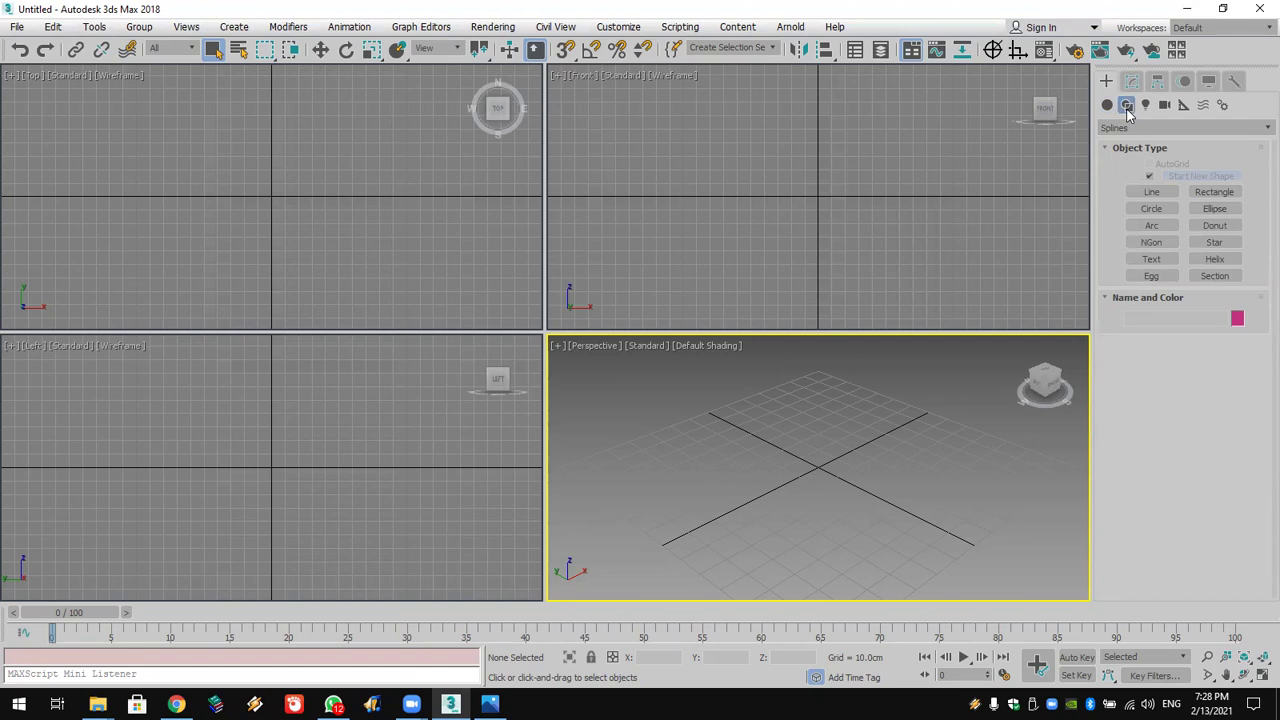
middle_click_drag(826, 189, 821, 182)
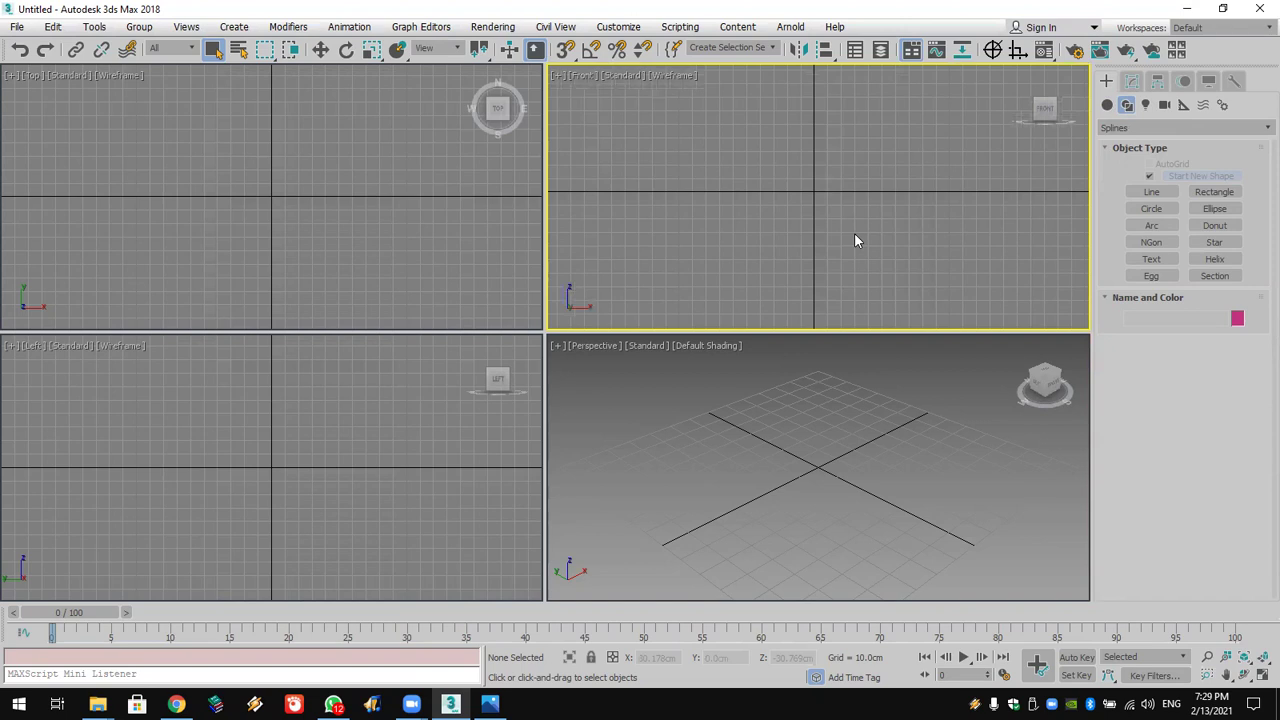
left_click(1214, 225)
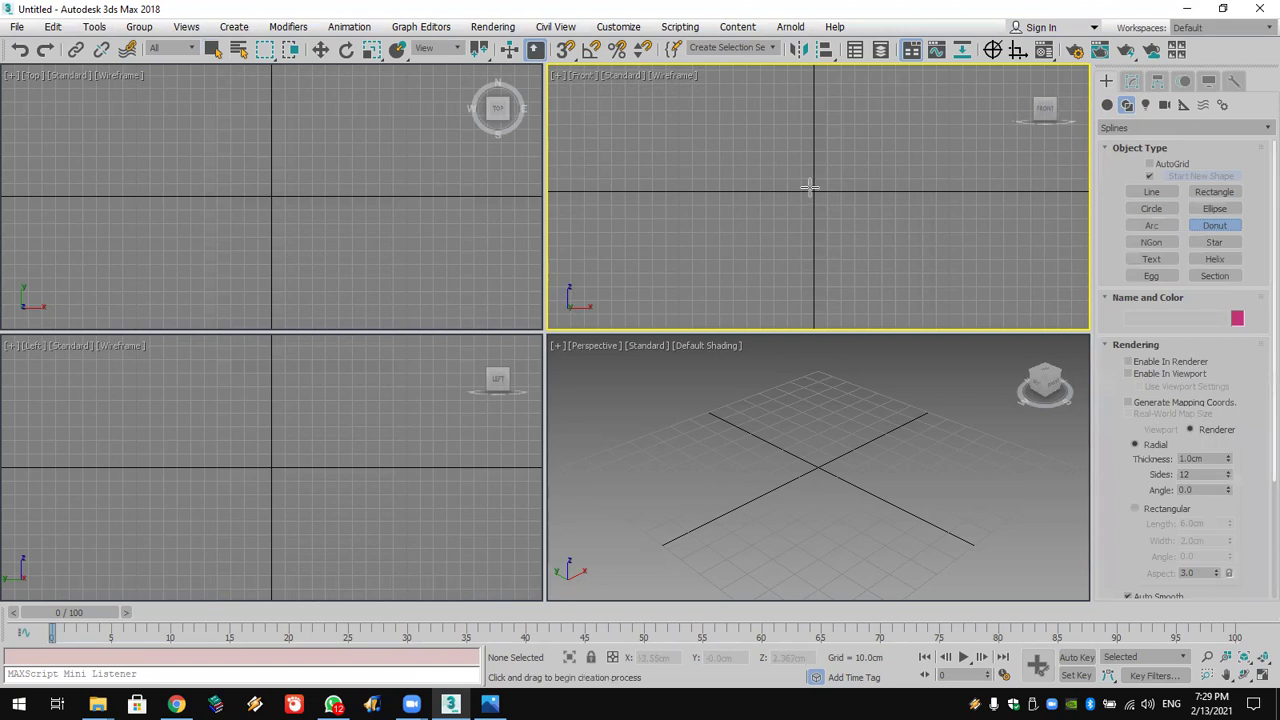
left_click(814, 190)
left_click_drag(816, 196, 833, 268)
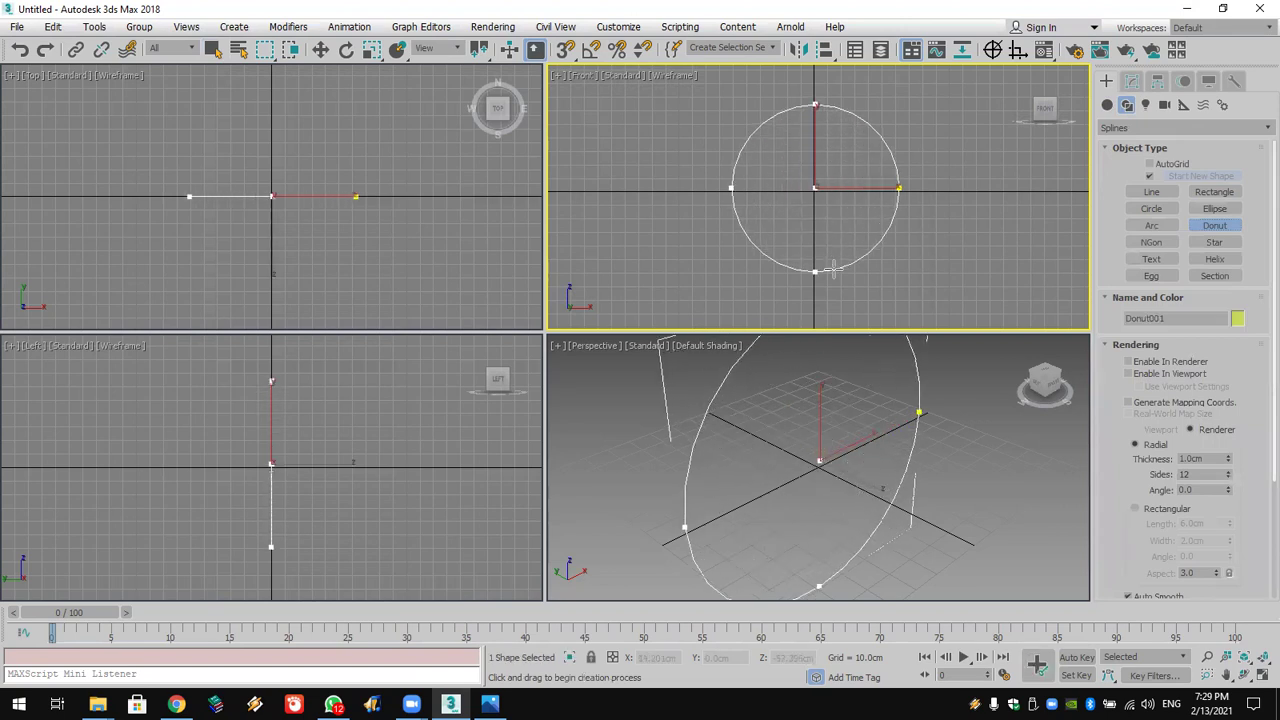
left_click(830, 232)
Step: Apply an Edit Spline modifier to the donut and delete the segments of its left half in the front view
left_click(1133, 83)
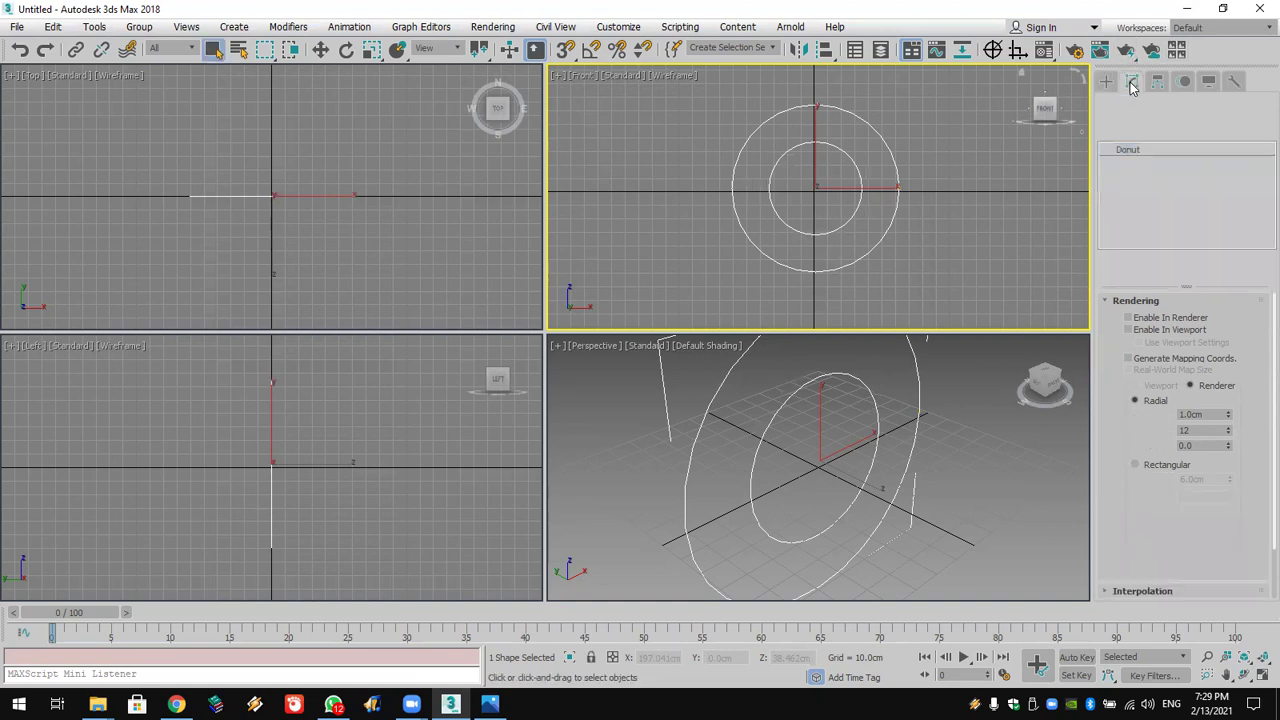
left_click(1131, 128)
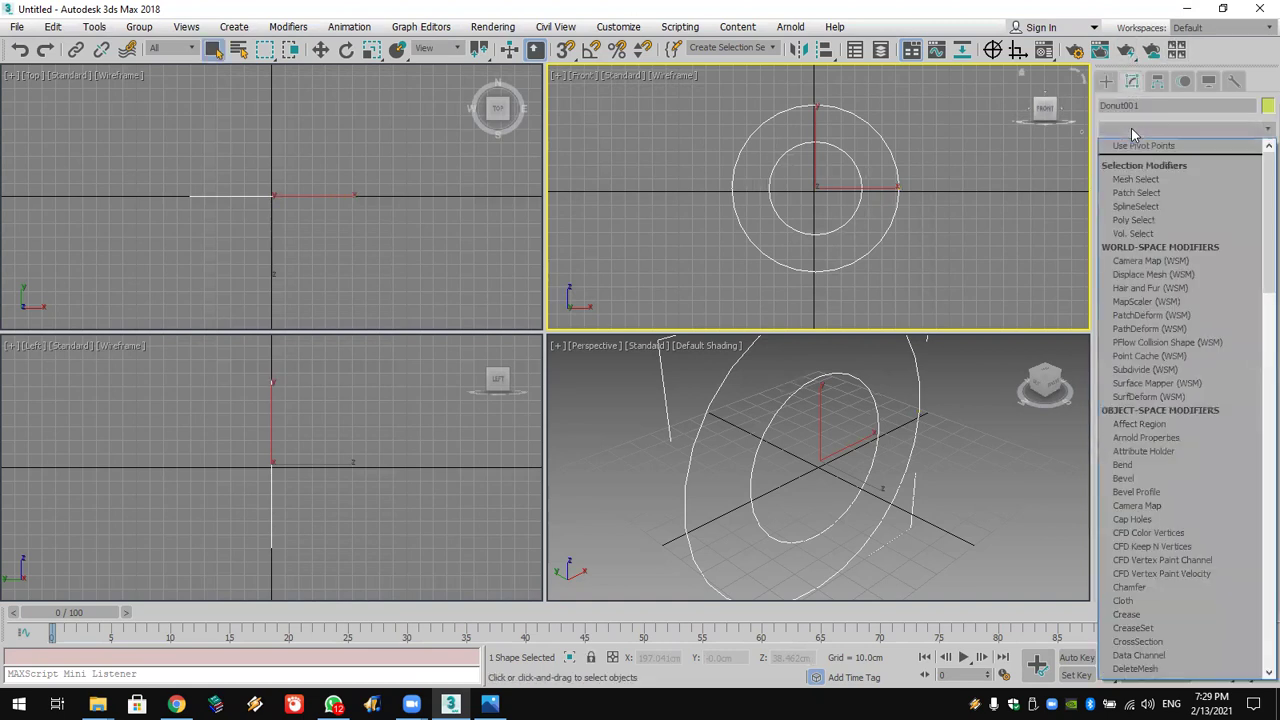
scroll(1131, 128, "down", 10)
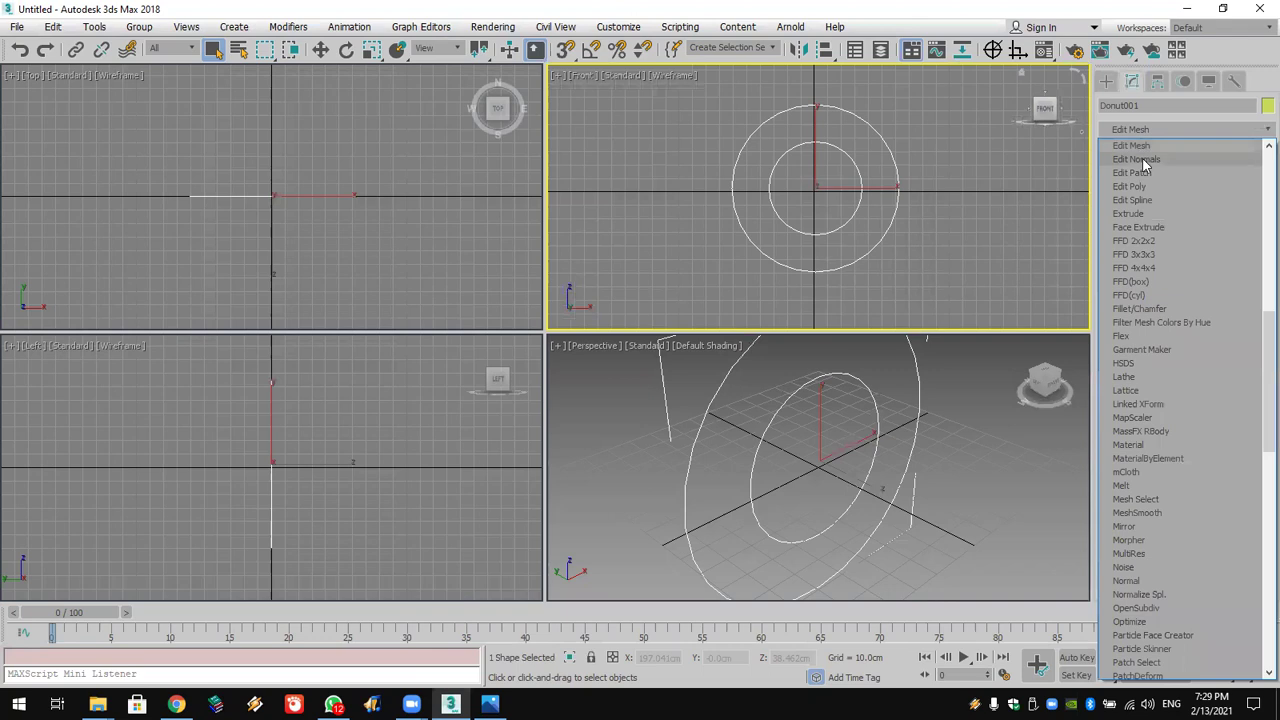
left_click(1144, 200)
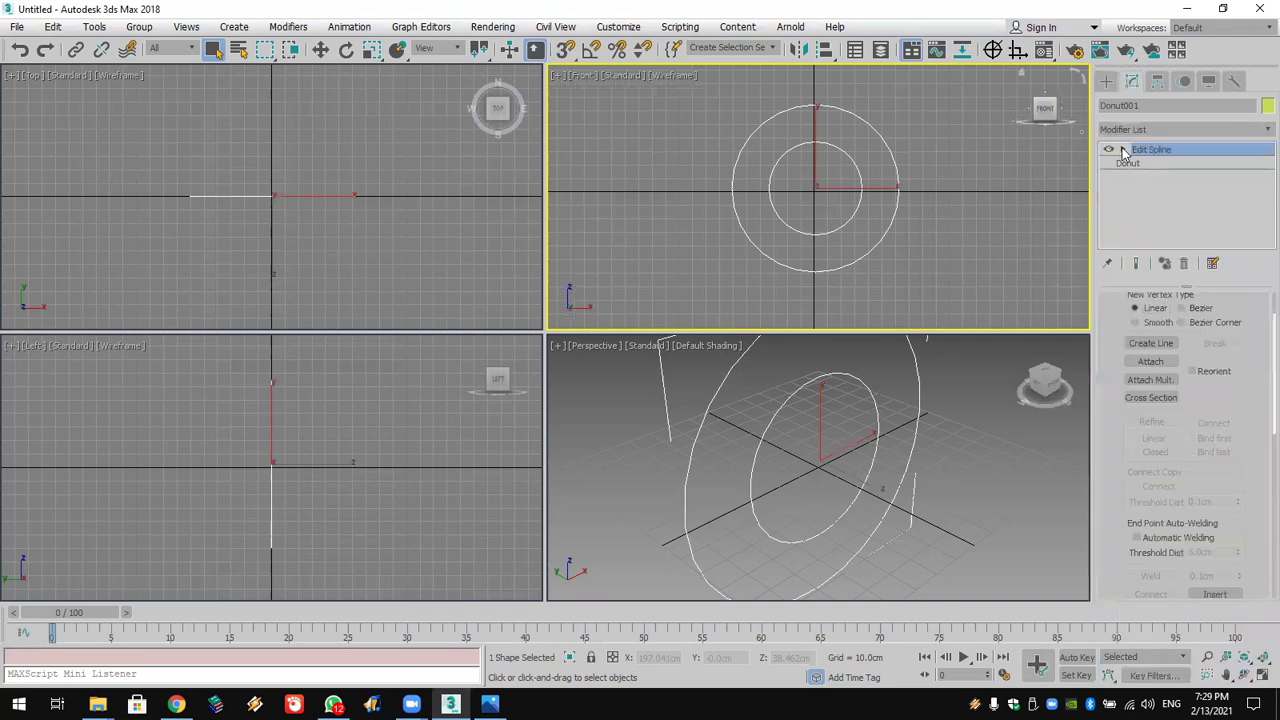
left_click(1123, 149)
left_click(1157, 176)
left_click_drag(720, 145, 783, 282)
key("Delete")
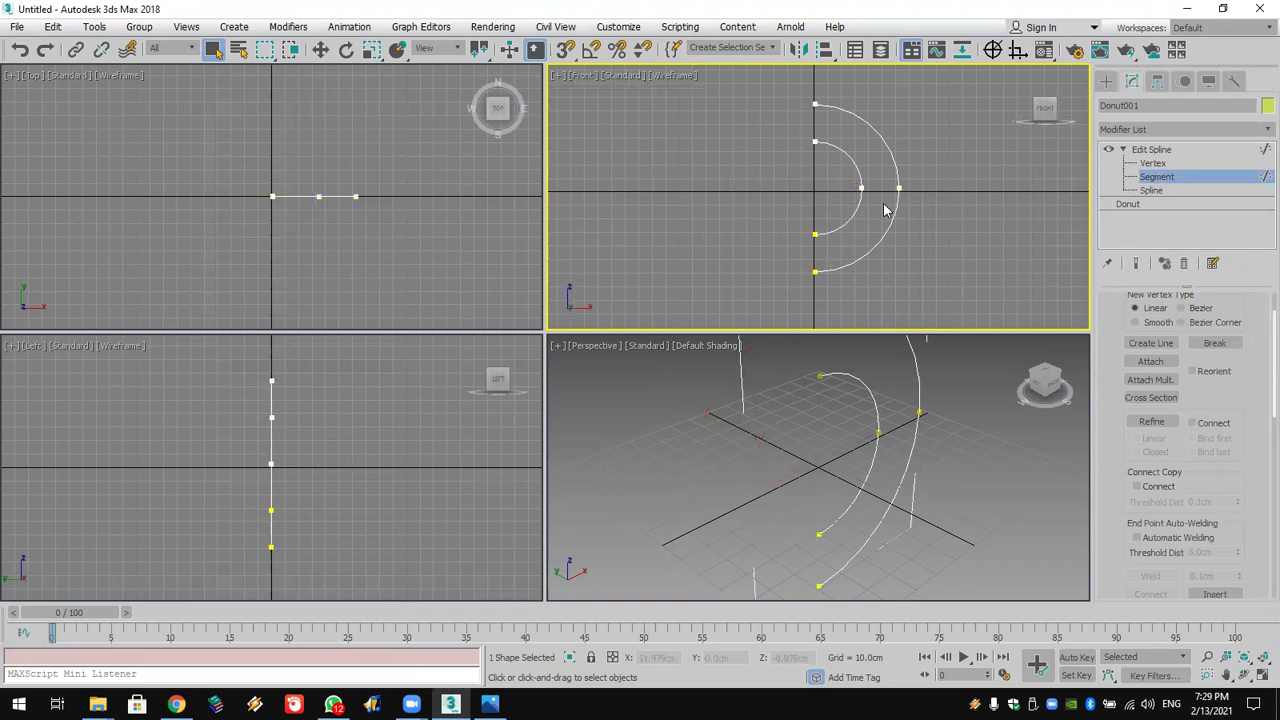
Step: Set the interpolation steps of the base Donut shape to 100
left_click(1150, 205)
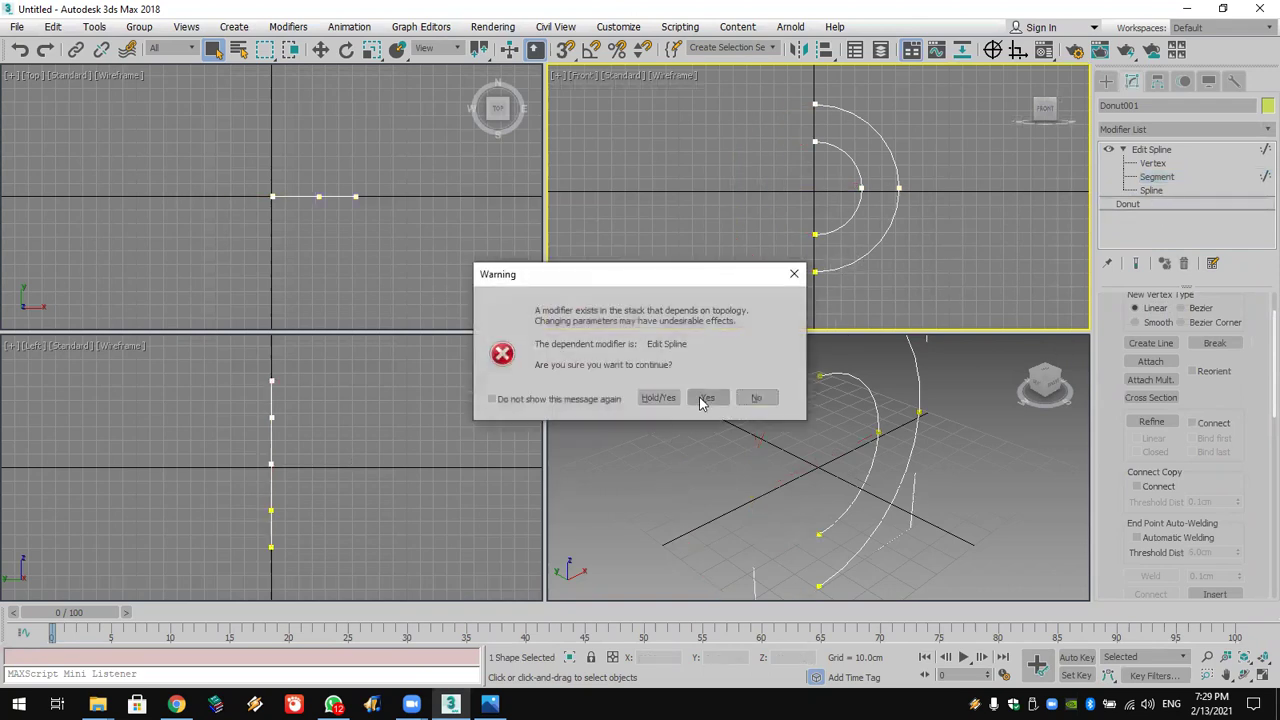
left_click(708, 400)
scroll(1150, 381, "down", 2)
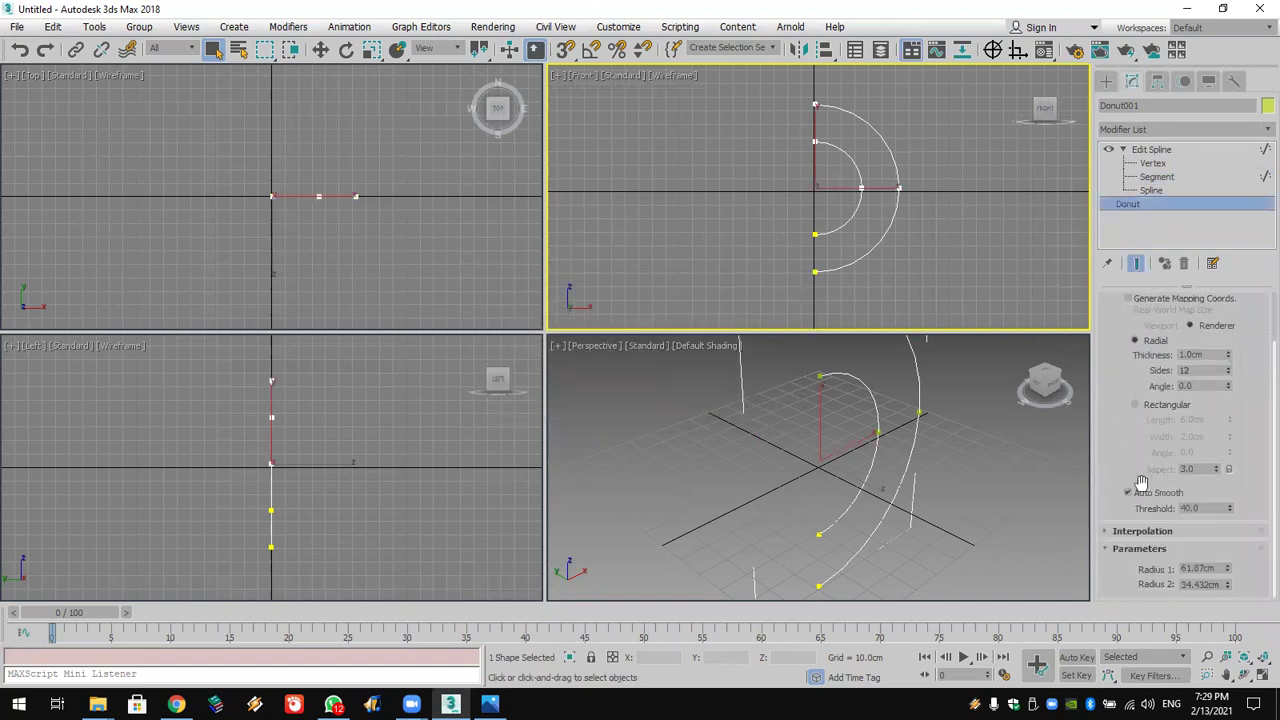
left_click(1145, 530)
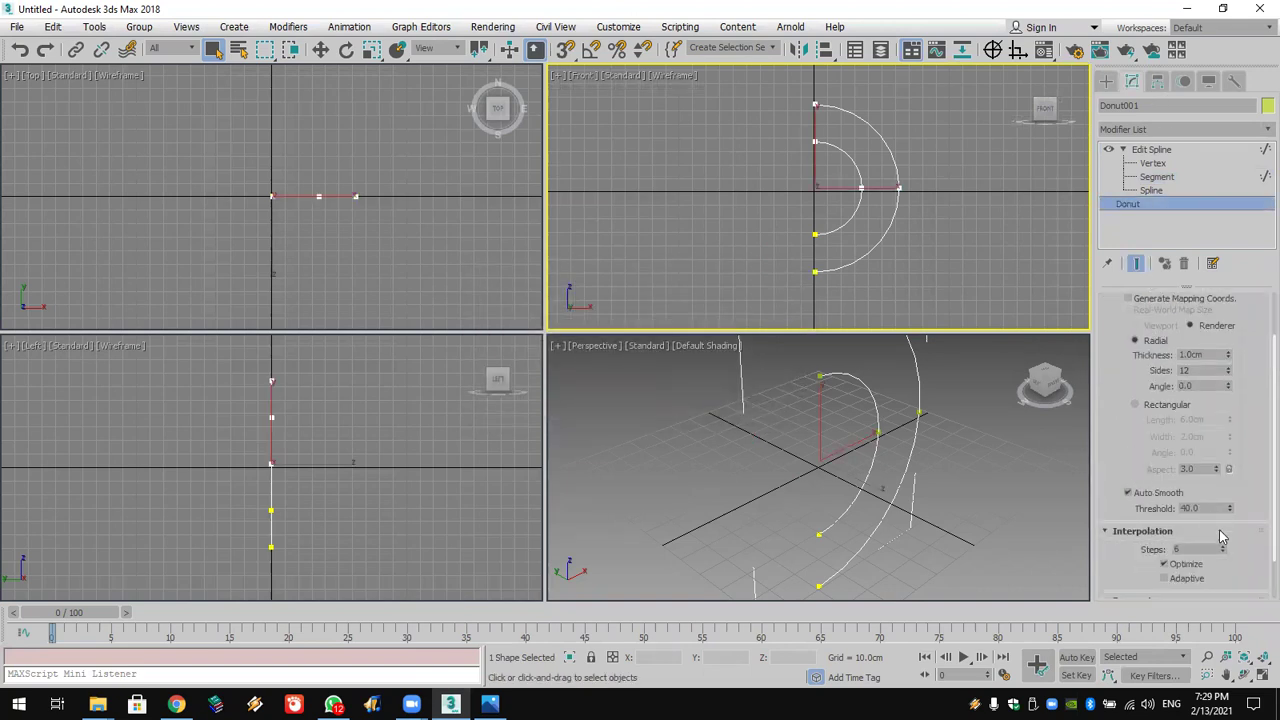
left_click_drag(1220, 551, 1224, 511)
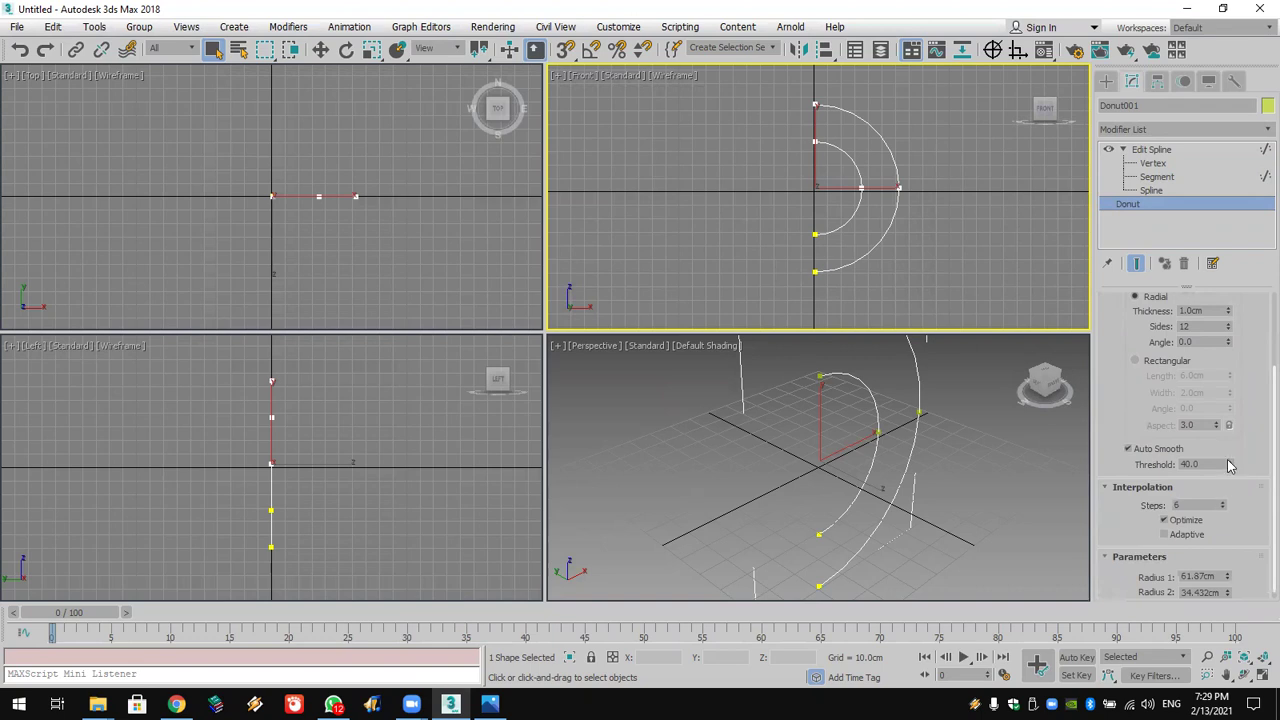
type("100")
scroll(826, 425, "down", 2)
middle_click_drag(820, 423, 784, 452)
scroll(785, 457, "up", 2)
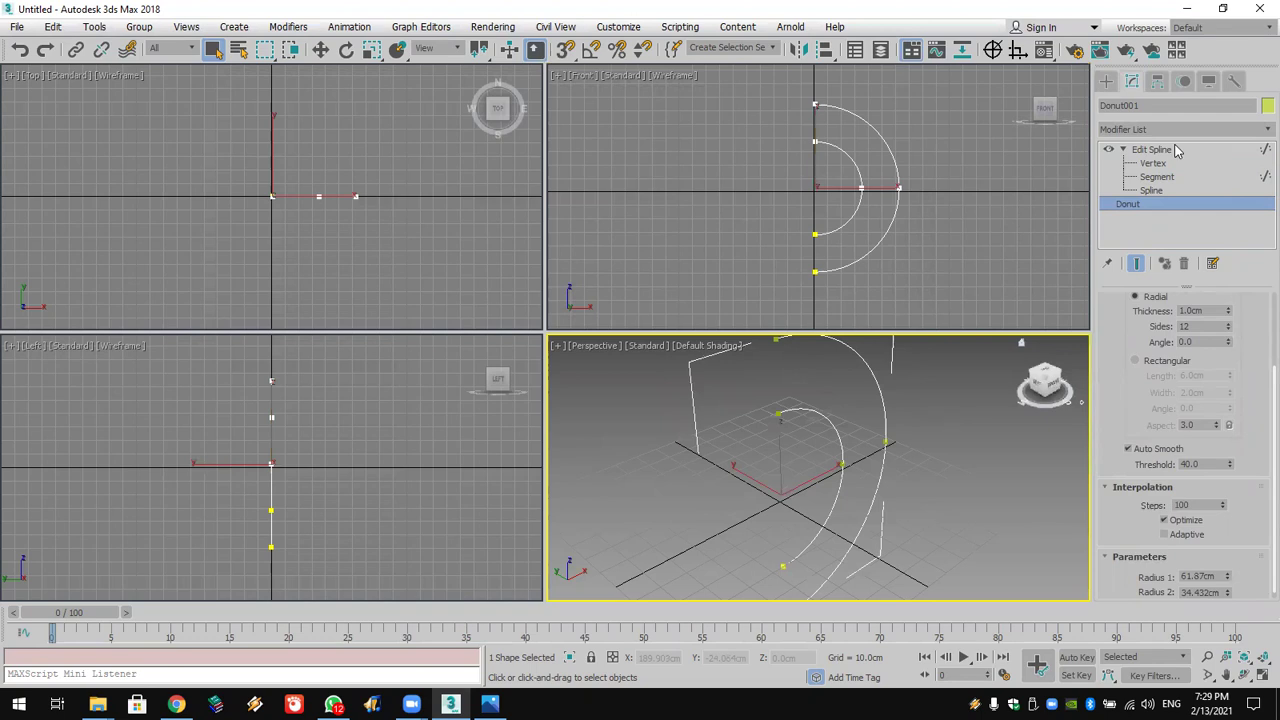
Step: Start Create Line at the Vertex level of the Edit Spline modifier and enable 2D snapping, checking that Vertex snap is active
left_click(1106, 80)
left_click(1131, 80)
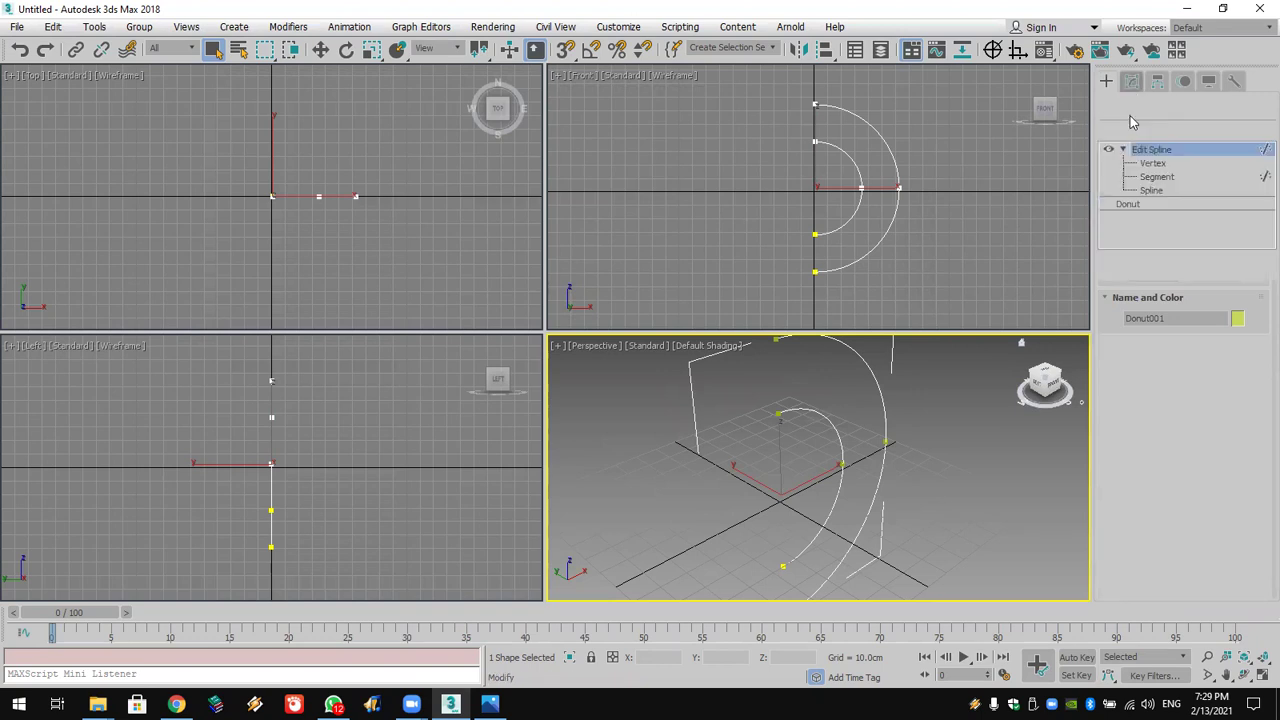
left_click(1153, 163)
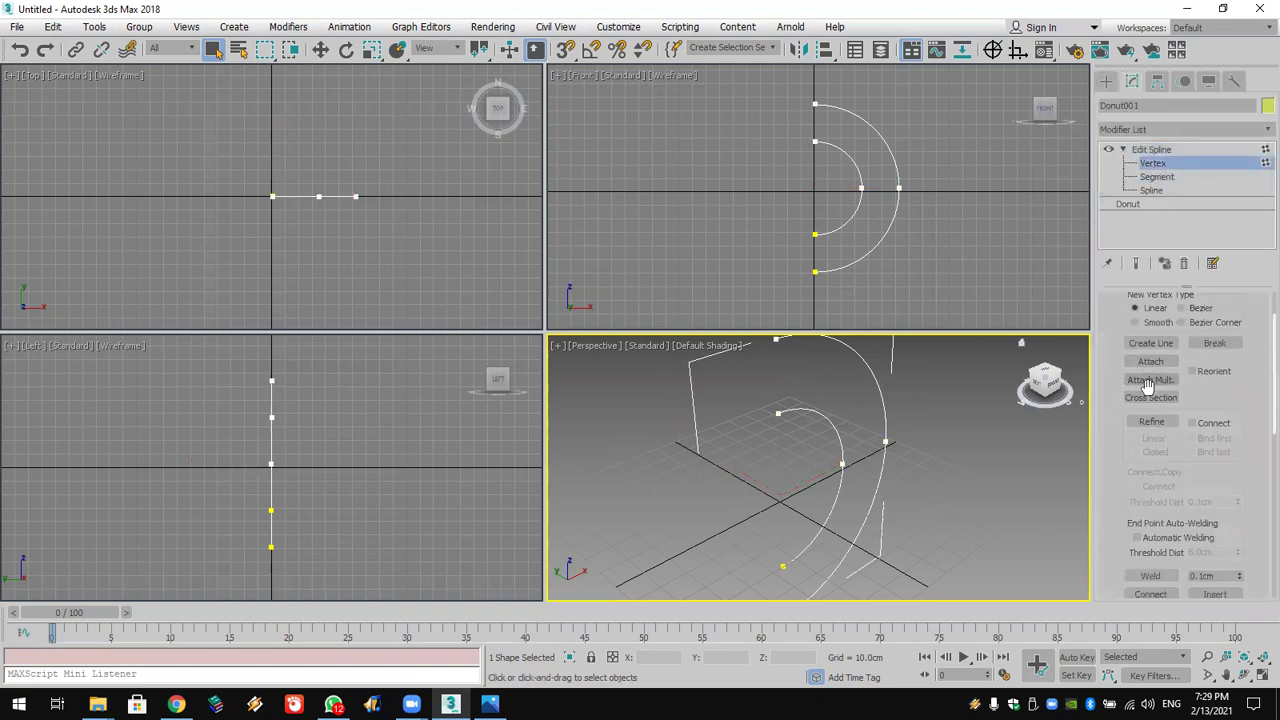
left_click(1163, 349)
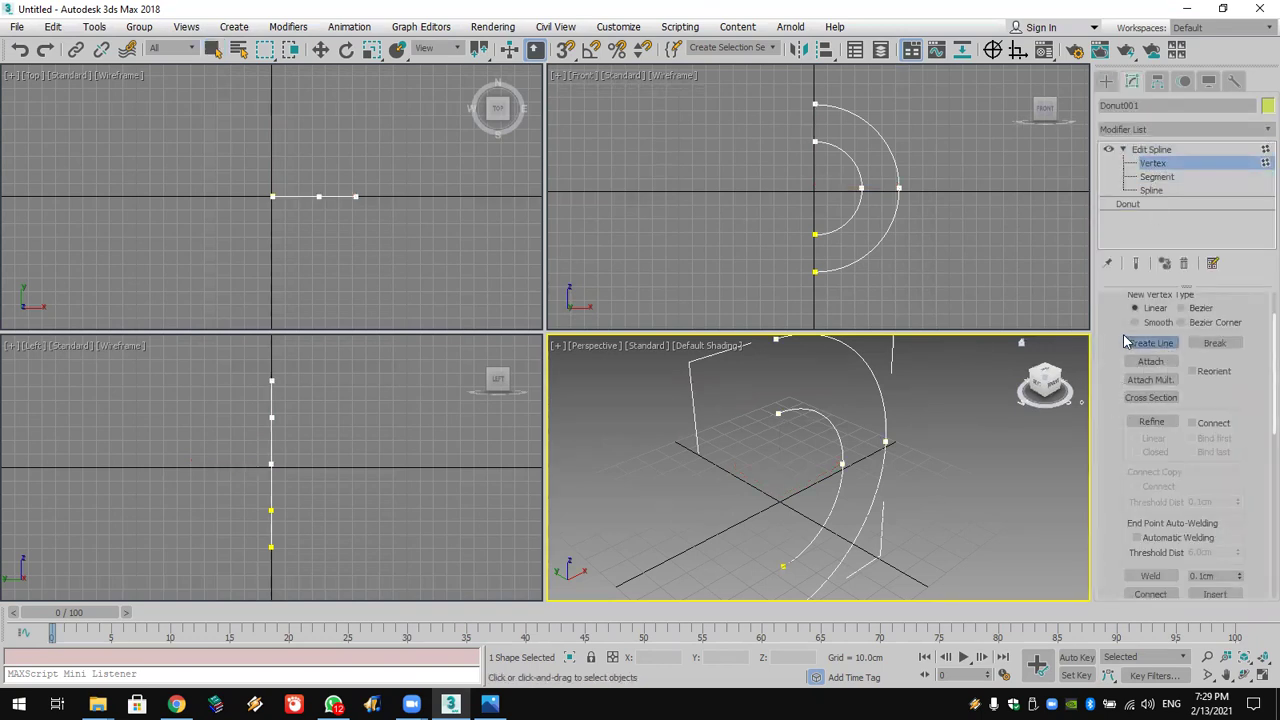
left_click(566, 56)
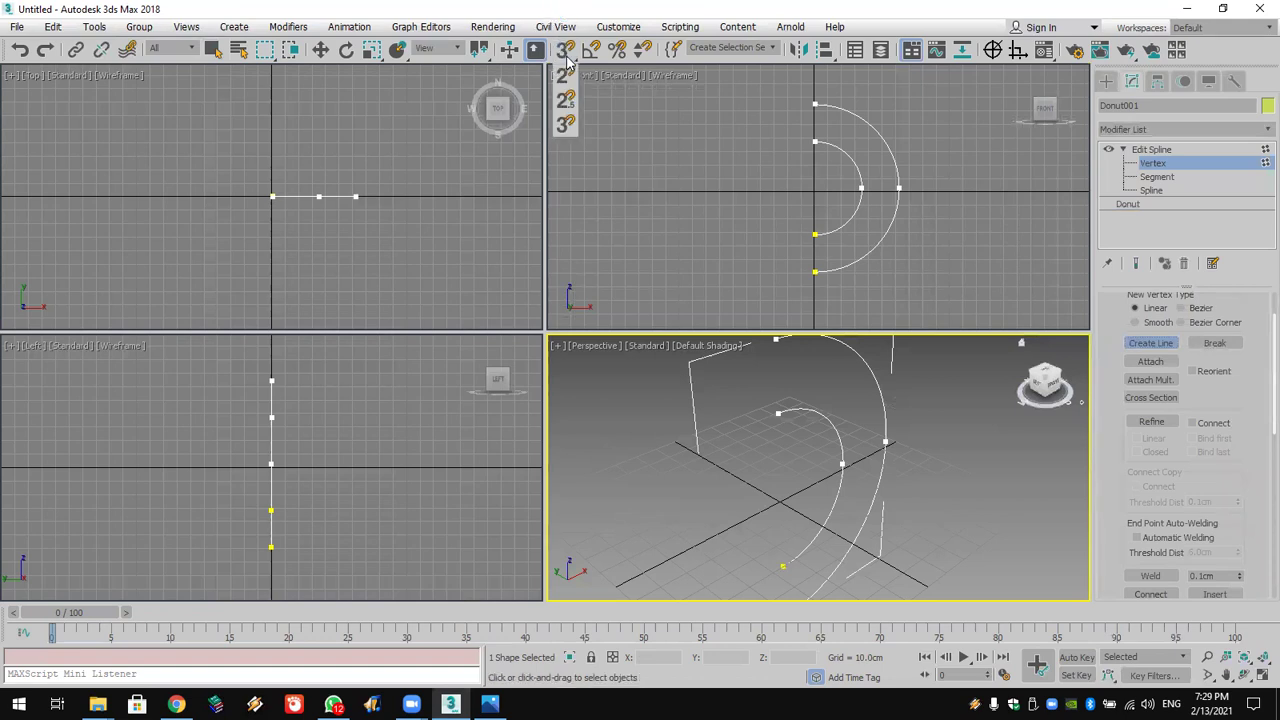
right_click(566, 50)
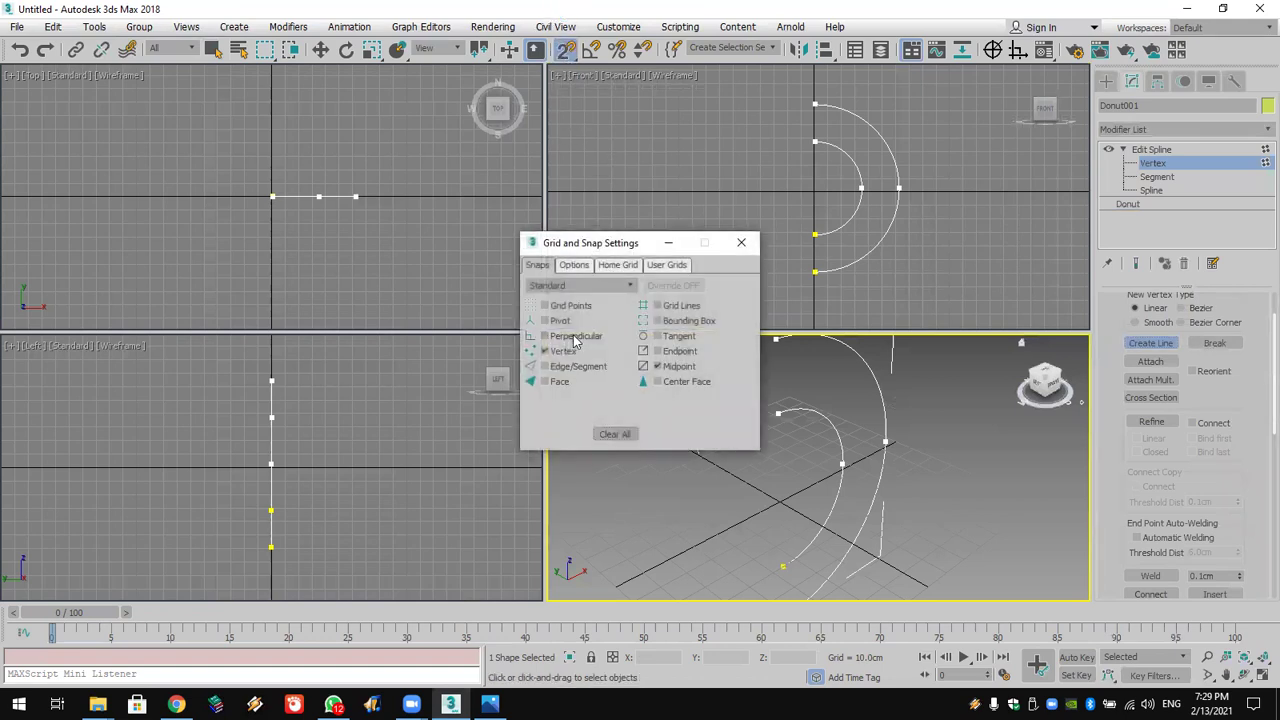
left_click(741, 242)
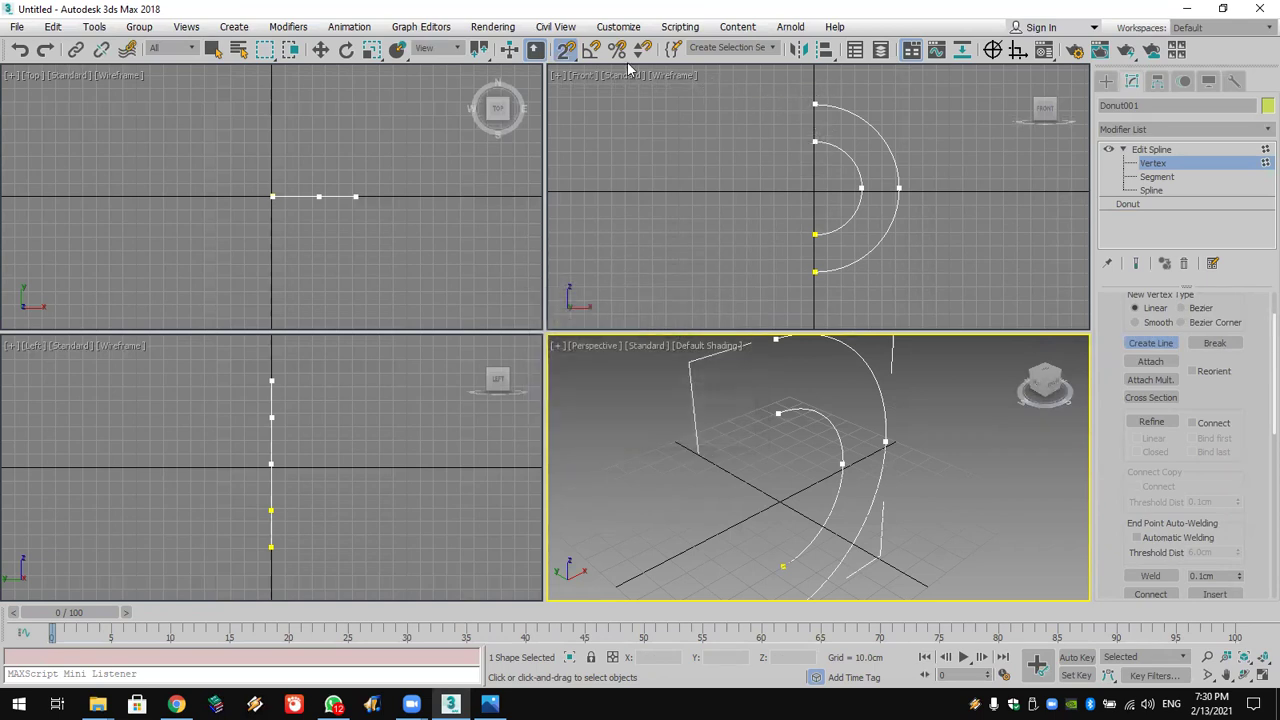
Step: Draw straight lines joining the inner and outer arc ends at the upper and lower openings of the half donut
left_click(775, 120)
left_click(815, 104)
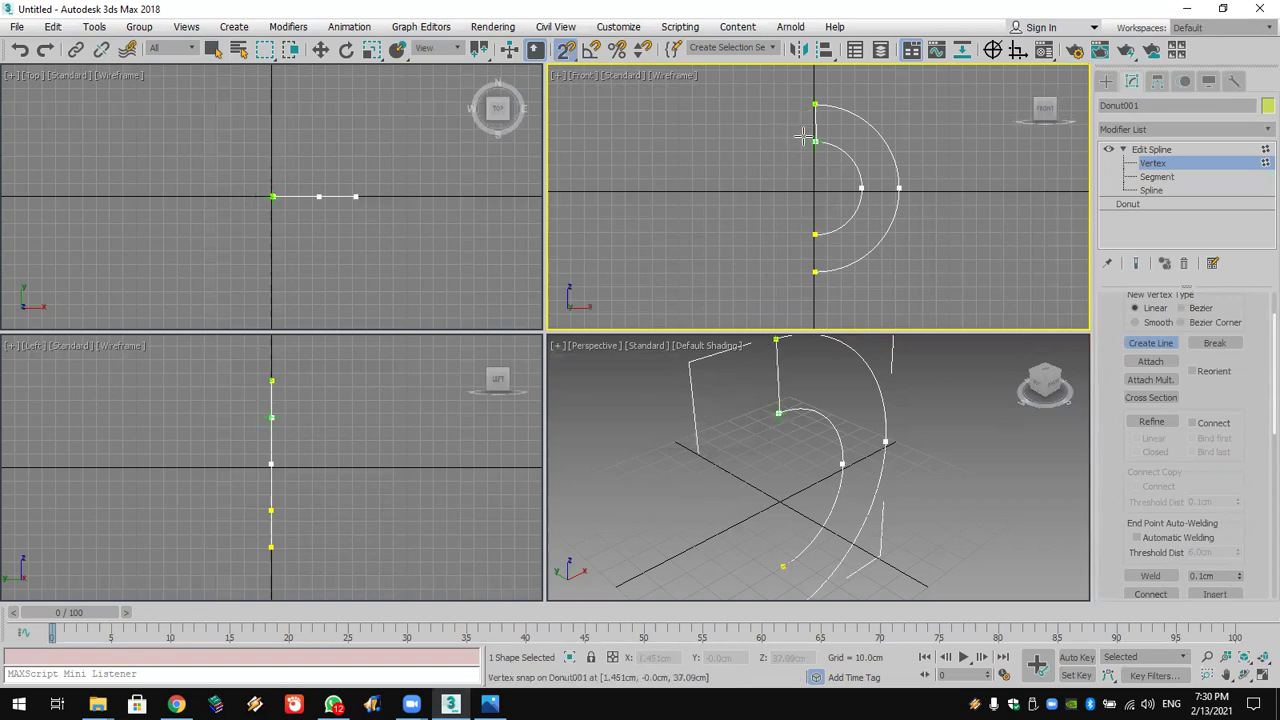
scroll(817, 130, "up", 5)
middle_click_drag(820, 165, 805, 192)
left_click(794, 100)
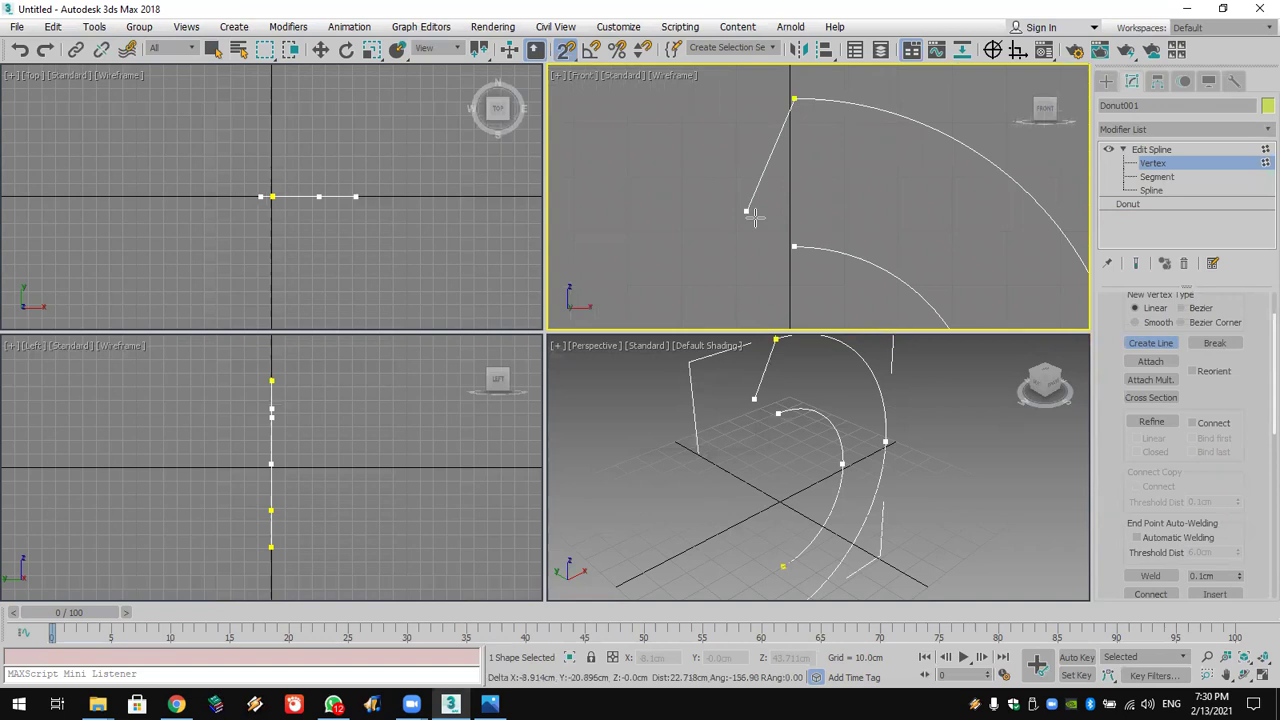
left_click(790, 246)
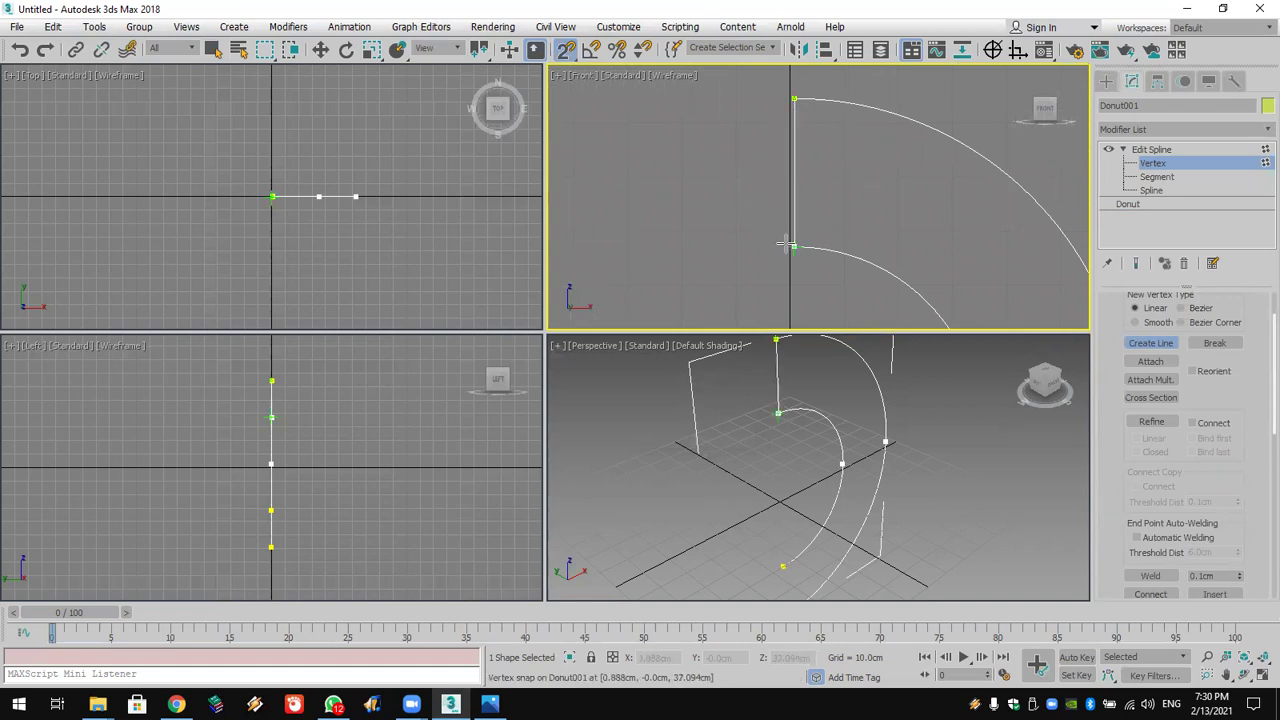
scroll(836, 240, "down", 5)
scroll(834, 226, "up", 6)
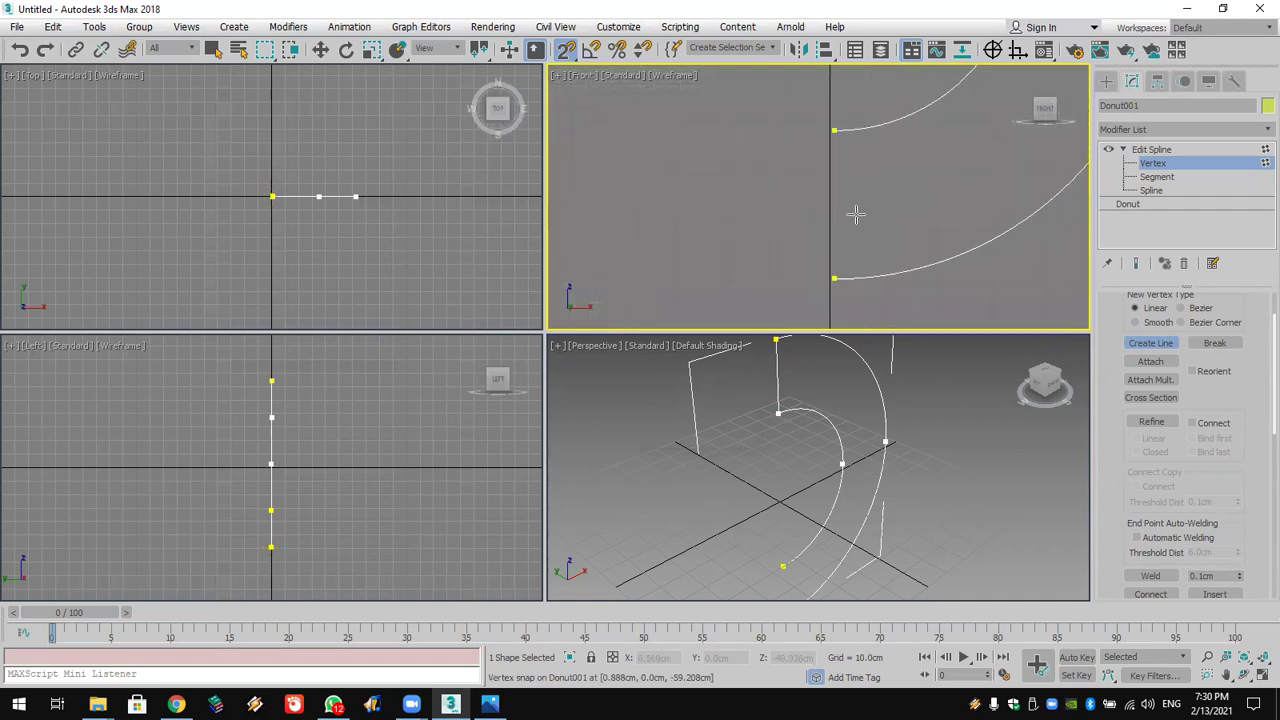
left_click(817, 128)
scroll(849, 250, "down", 5)
key("w")
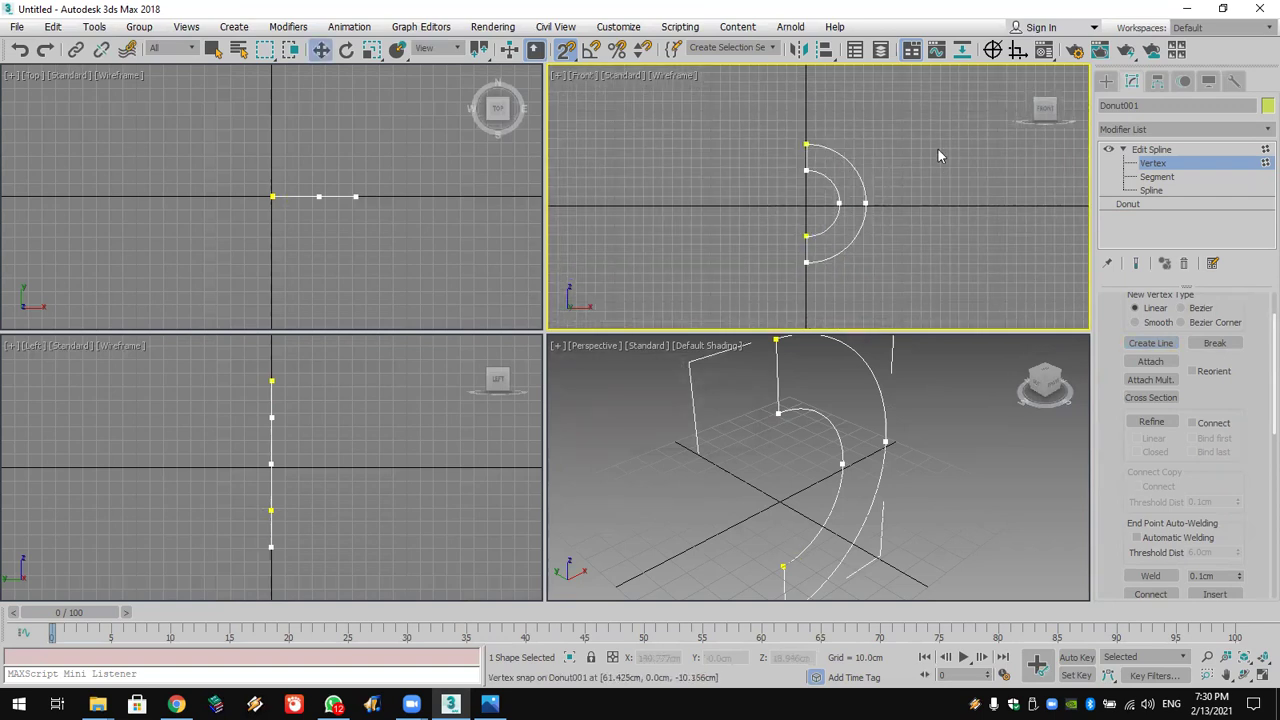
Step: Weld all vertices of the half donut outline with a 0.1 cm threshold
left_click_drag(937, 117, 700, 305)
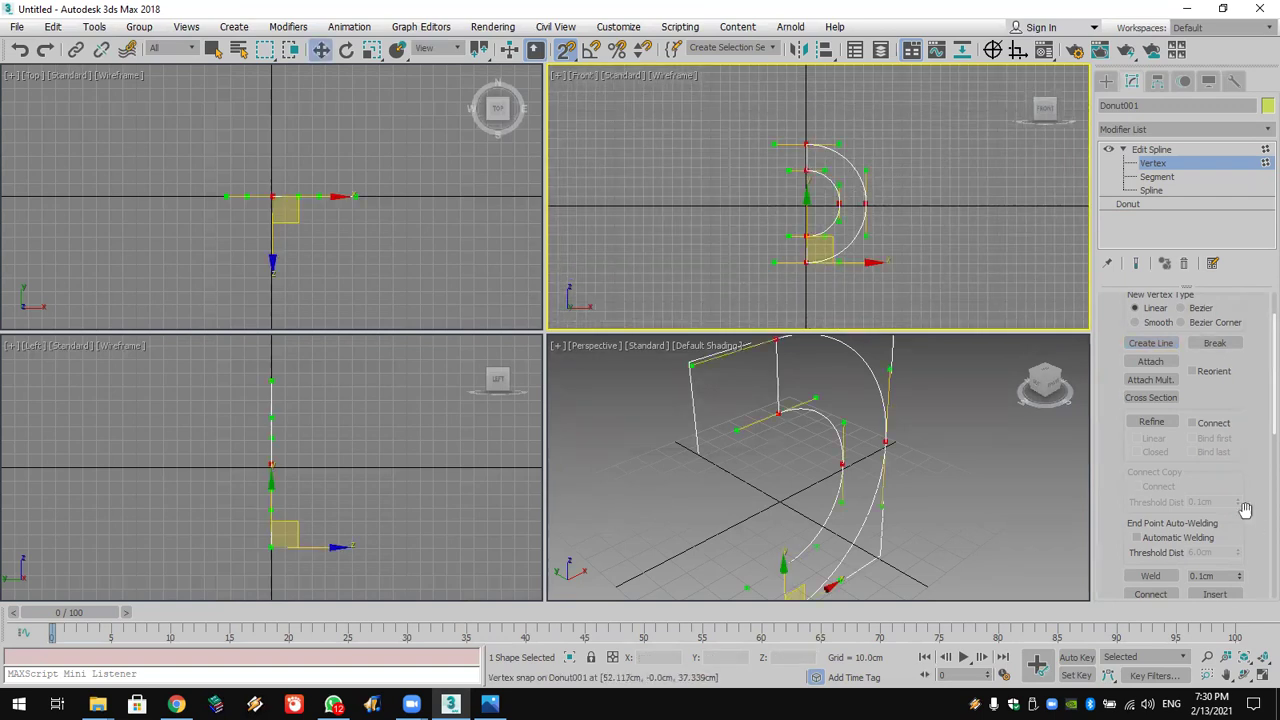
scroll(1246, 511, "down", 3)
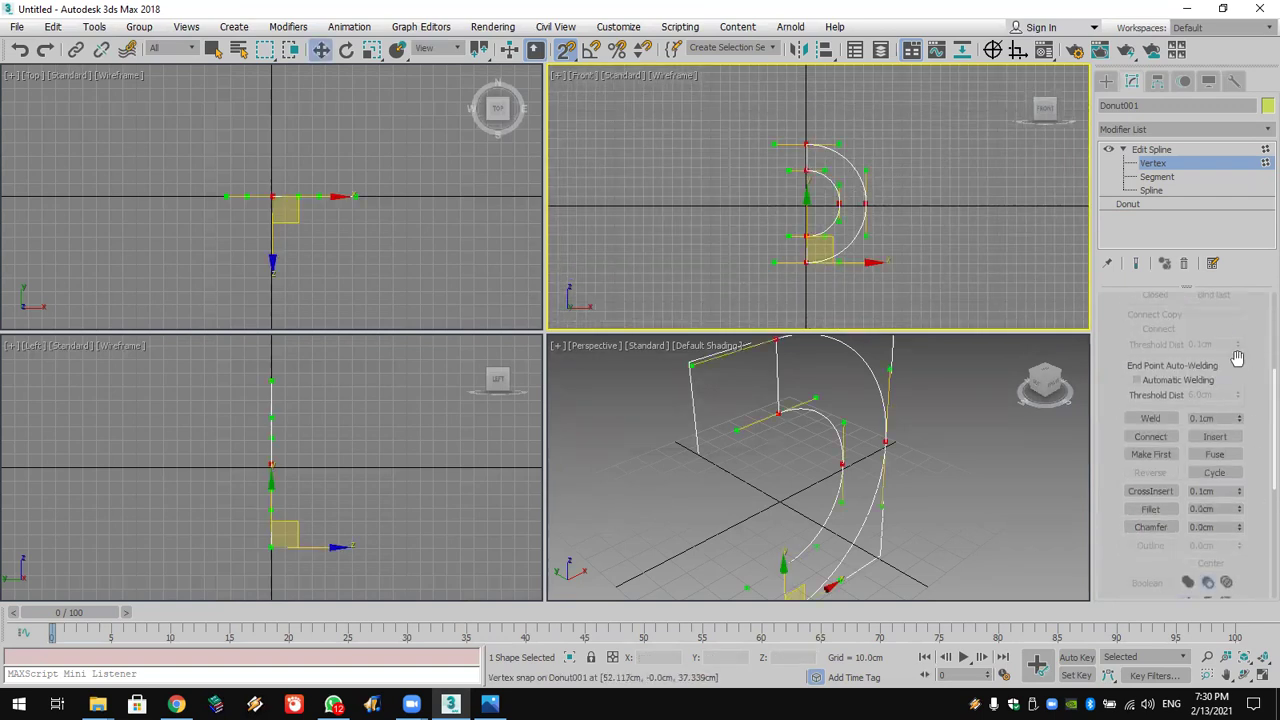
left_click(1166, 421)
scroll(909, 485, "down", 4)
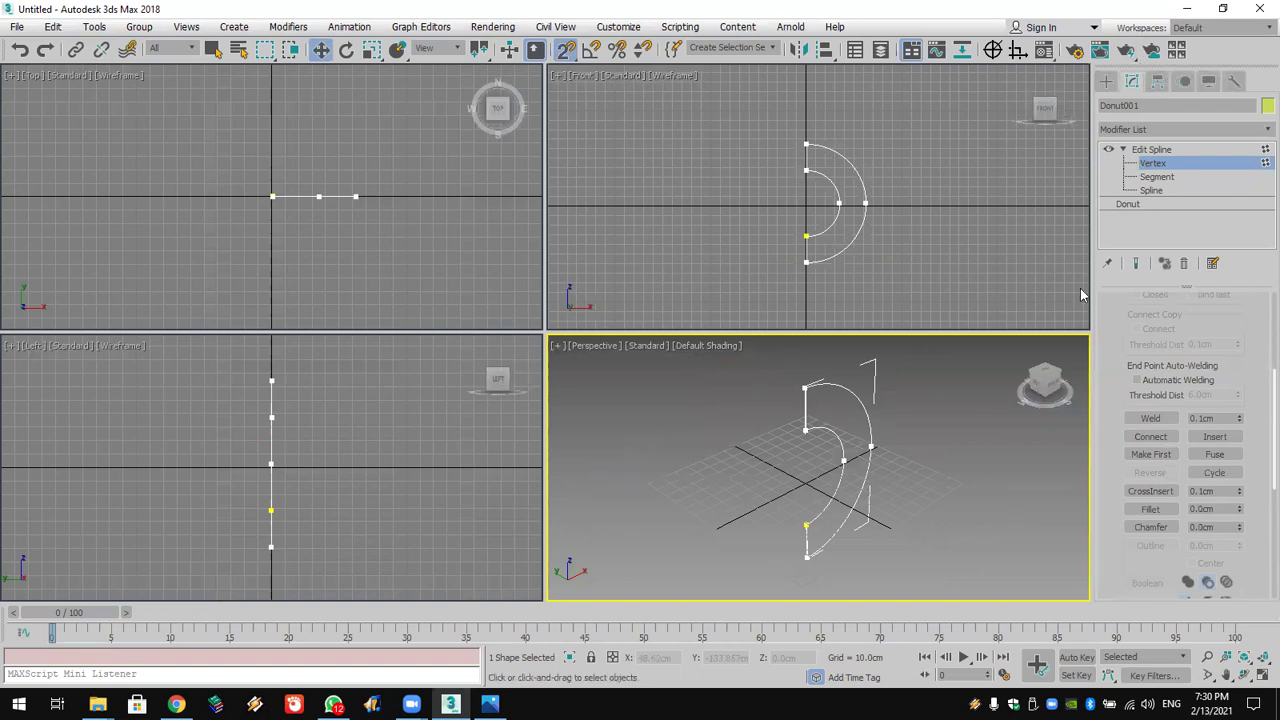
Step: Turn on Enable In Renderer and Enable In Viewport for the base Donut shape
left_click(1171, 206)
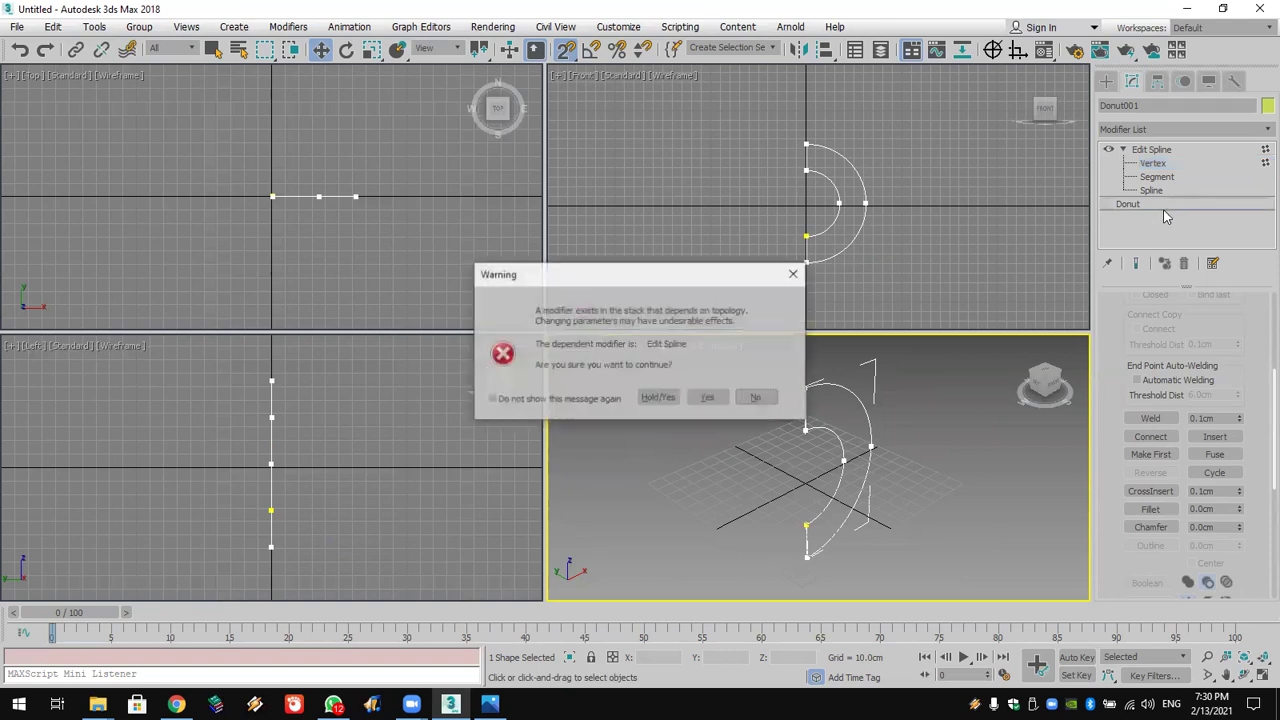
left_click(706, 398)
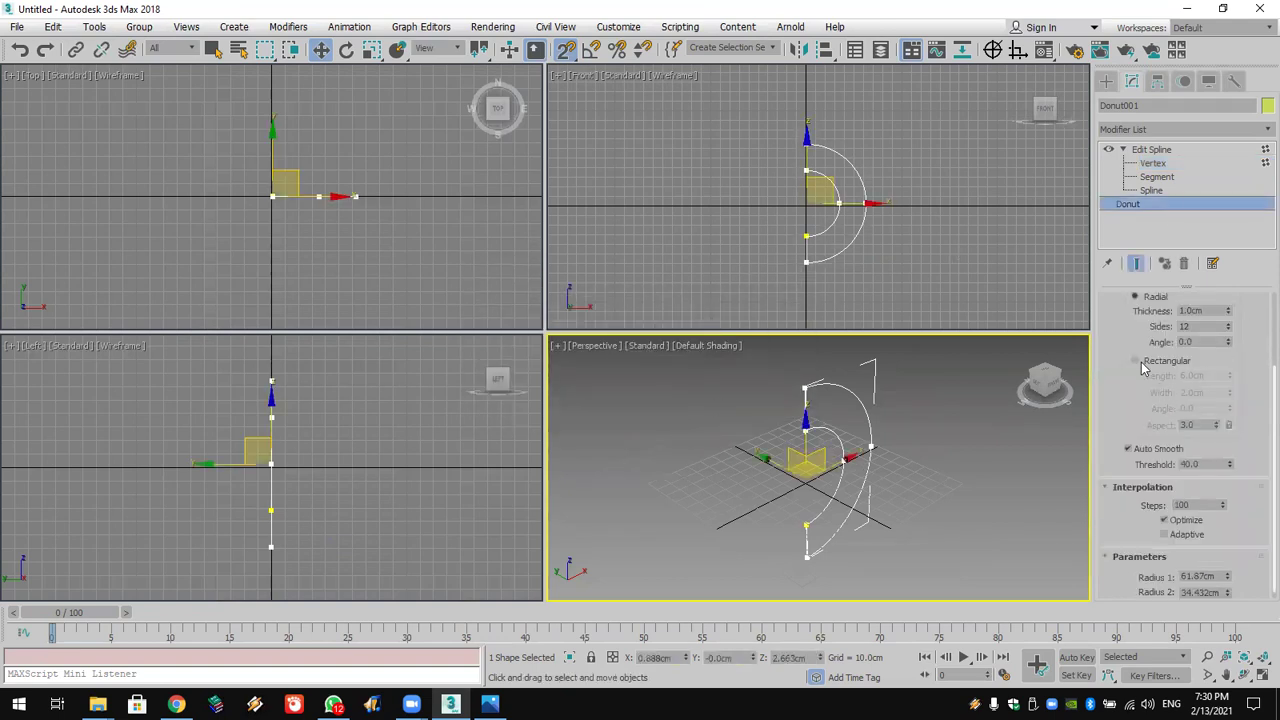
scroll(1126, 345, "up", 3)
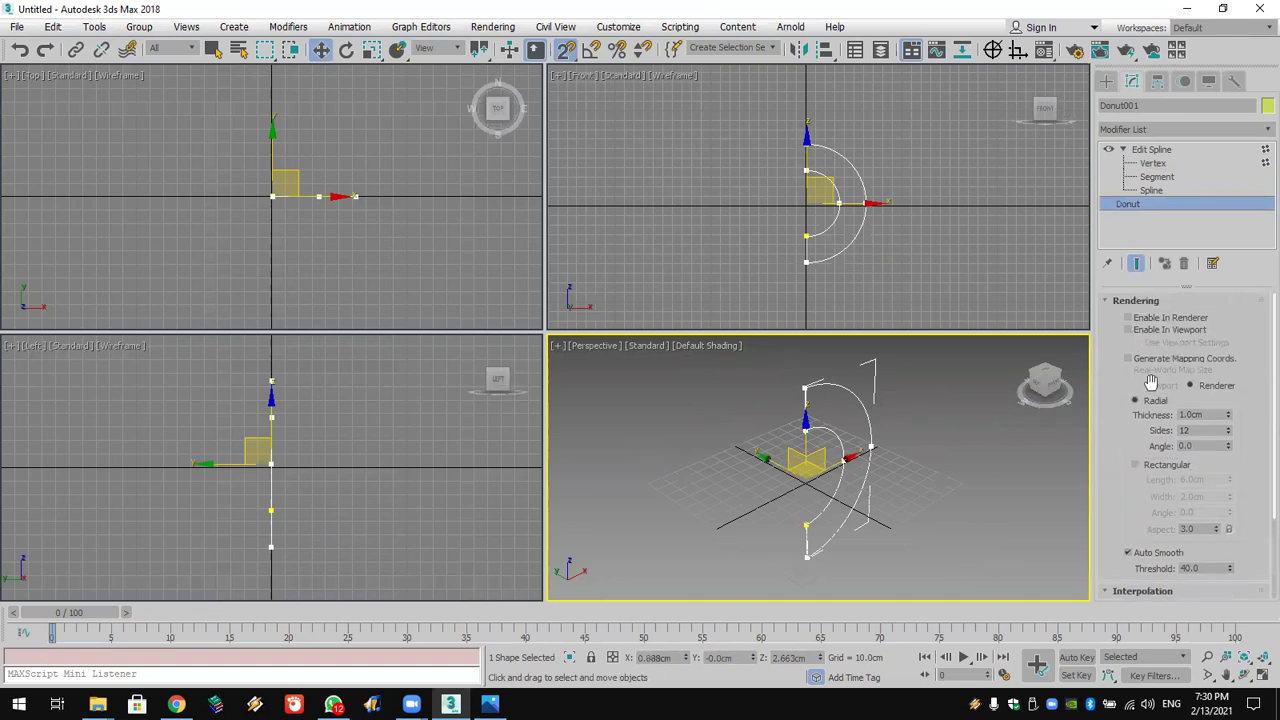
left_click(1176, 318)
left_click(1176, 334)
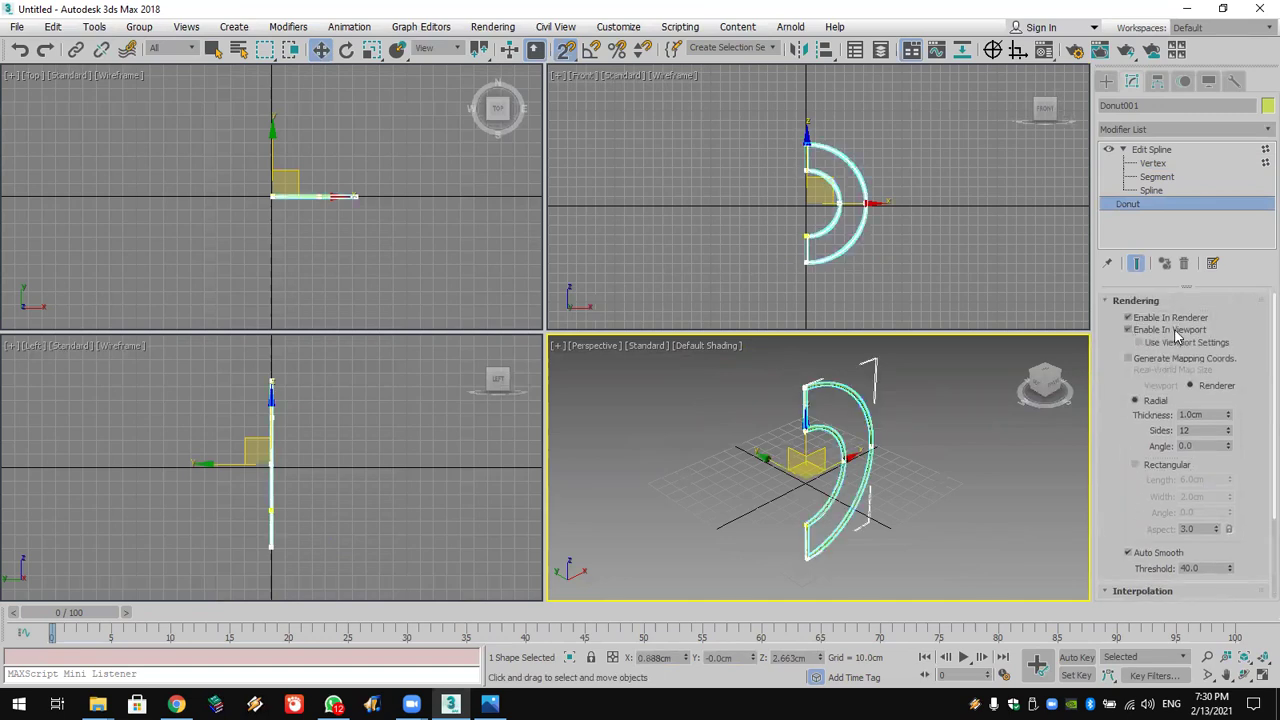
Step: Switch the donut's spline rendering to Rectangular with a length of 30.06 cm and a width of 4.14 cm
left_click(1150, 466)
left_click_drag(1229, 481, 1211, 160)
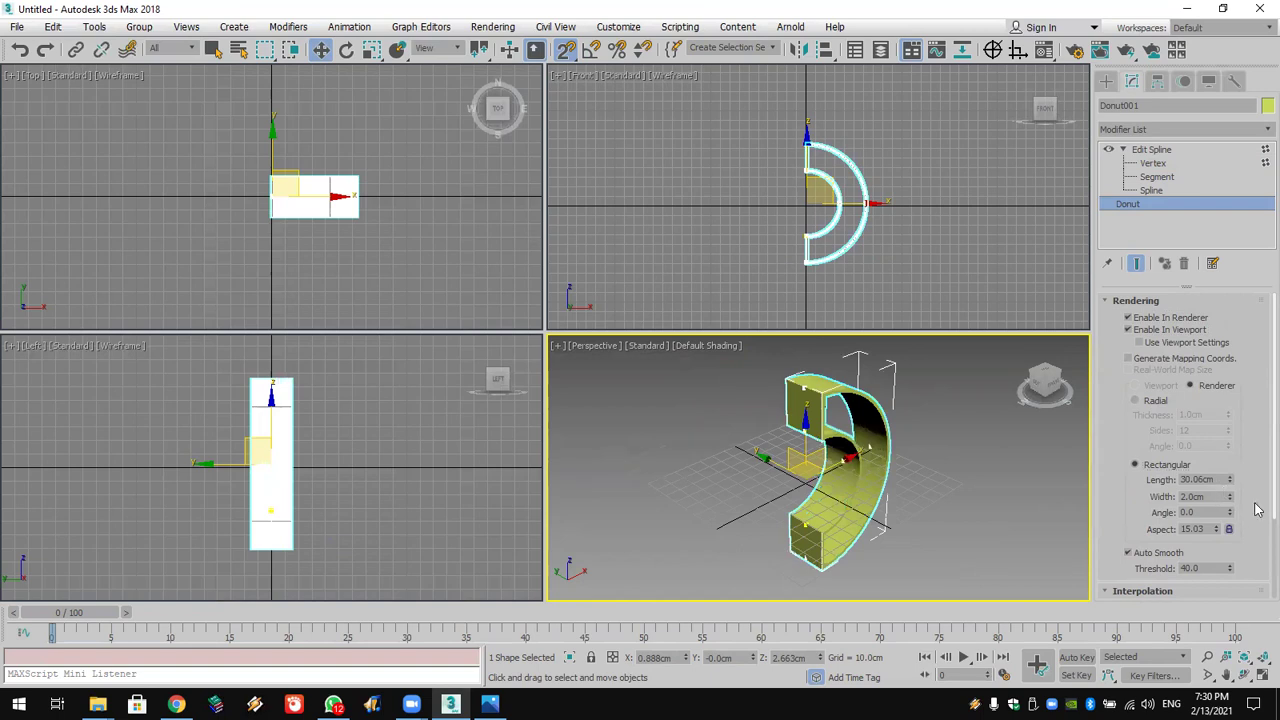
left_click_drag(1229, 502, 1229, 385)
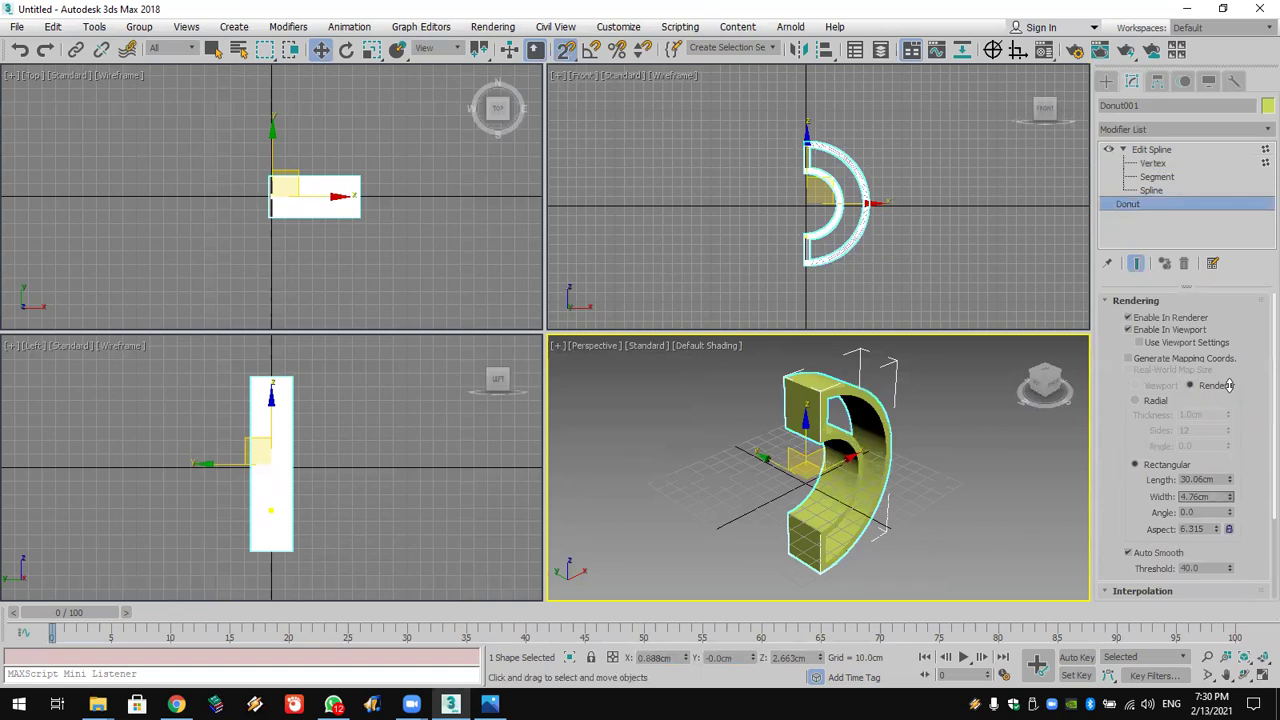
left_click_drag(1229, 390, 1230, 412)
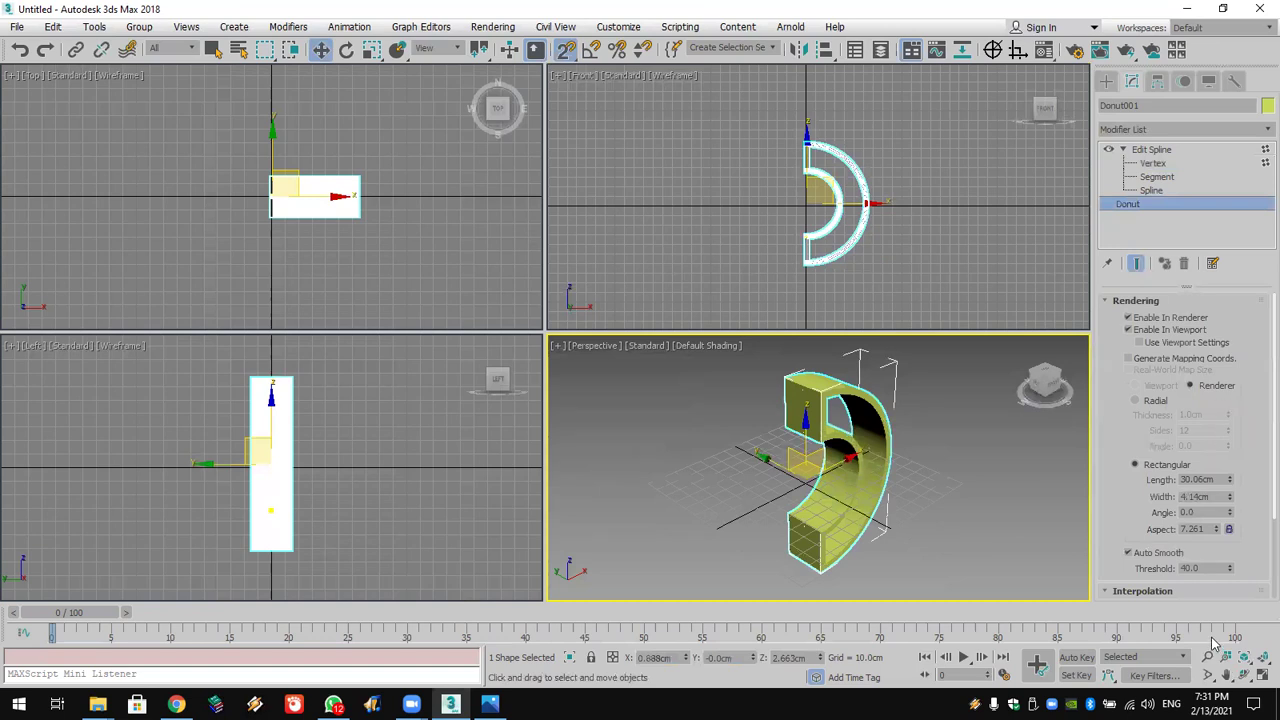
scroll(940, 484, "up", 5)
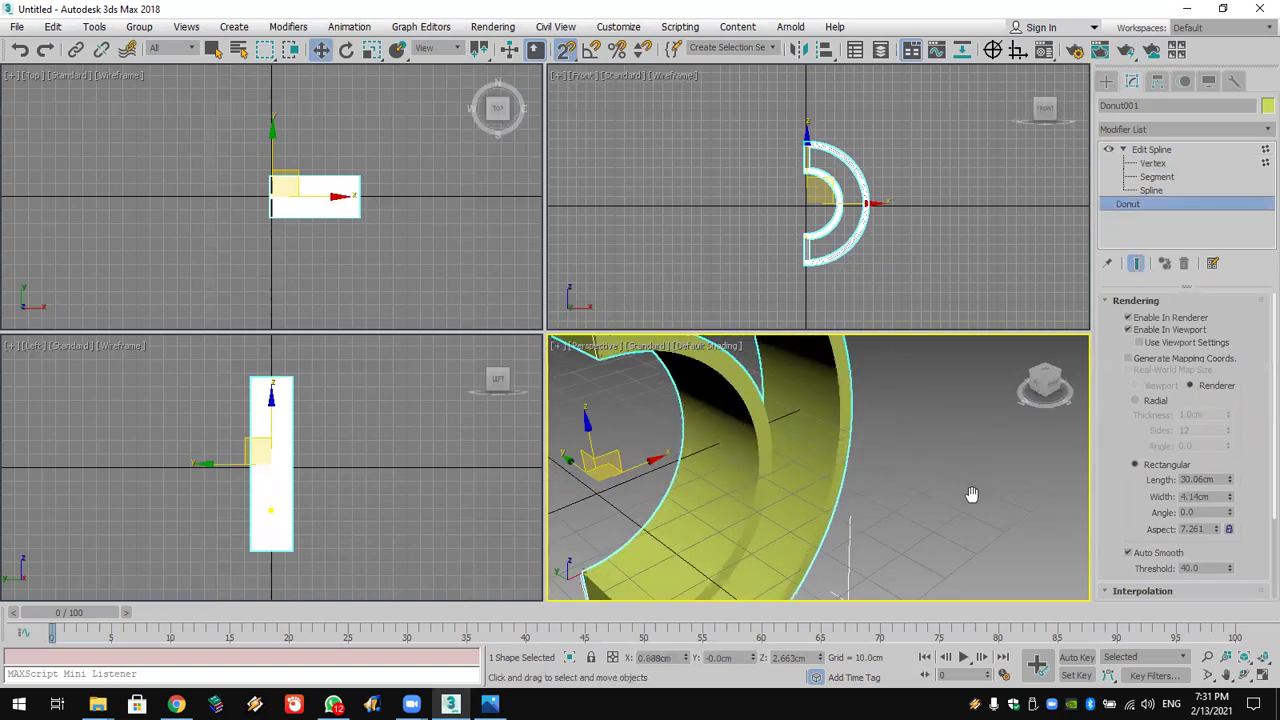
scroll(971, 492, "down", 3)
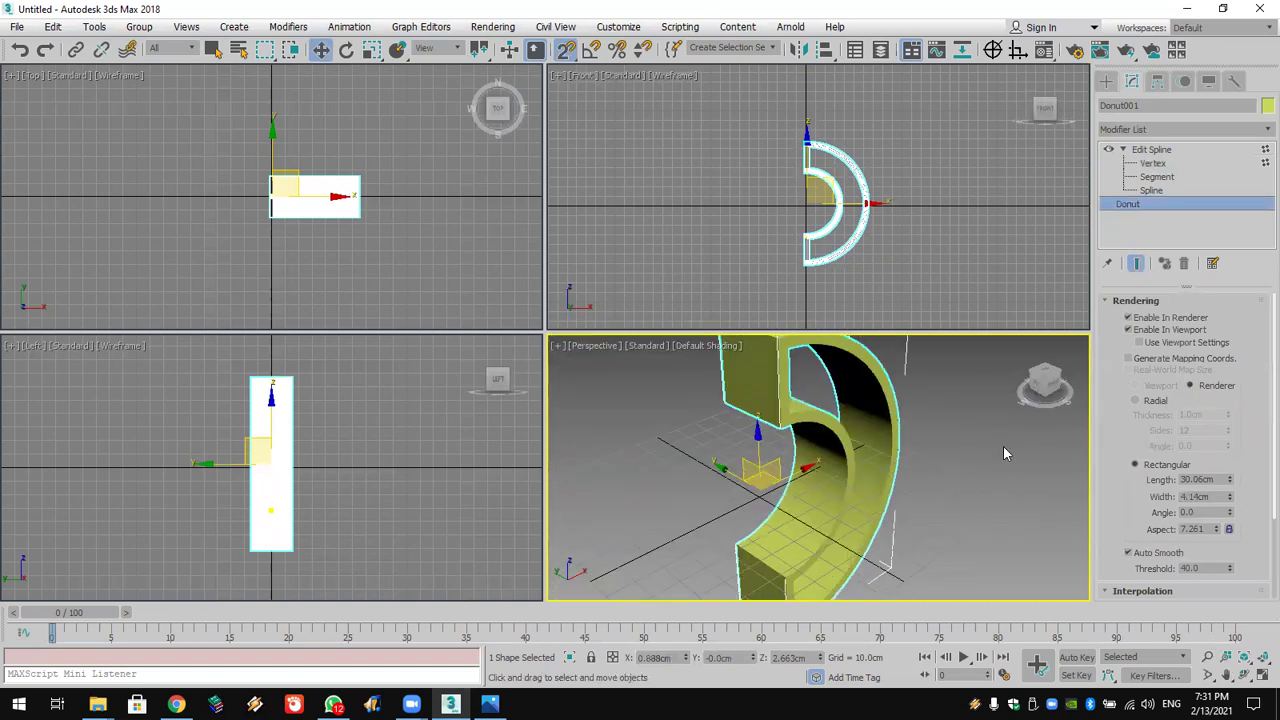
Step: Turn off Enable In Renderer and Enable In Viewport for the base Donut shape
left_click(1166, 331)
scroll(895, 177, "up", 3)
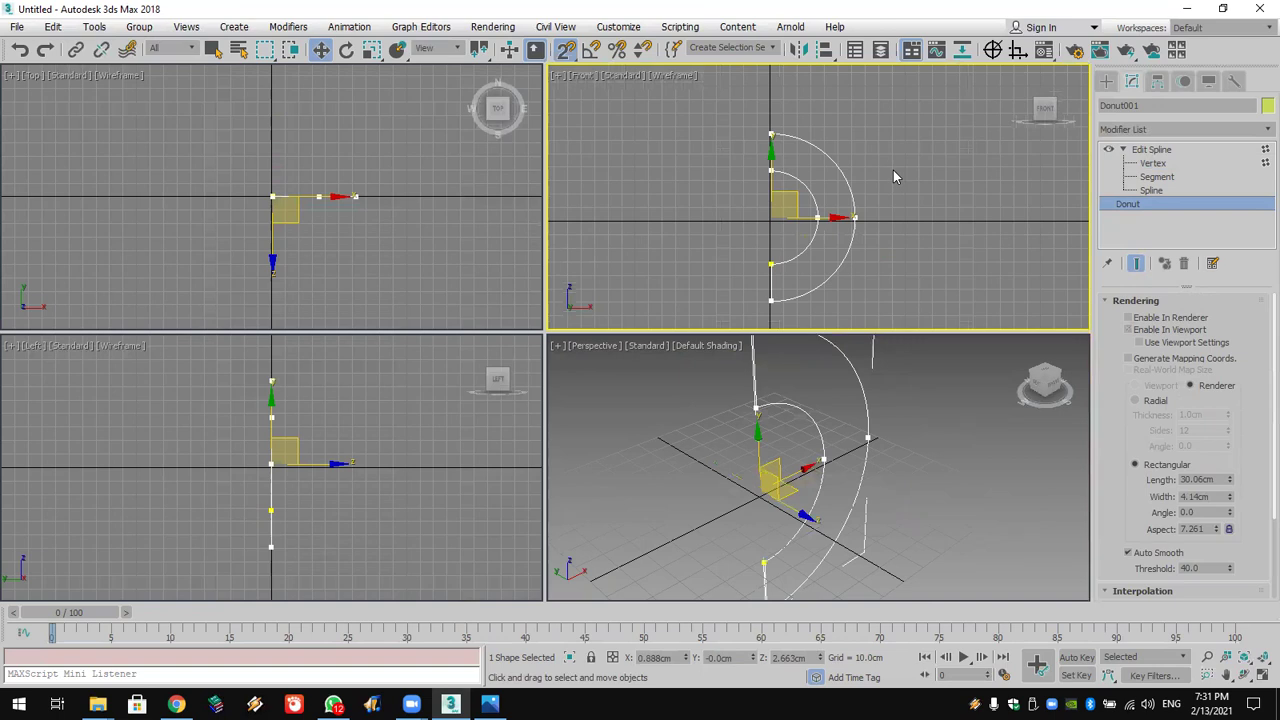
mouse_move(883, 169)
middle_mouse_down()
mouse_move(900, 143)
mouse_move(900, 162)
middle_mouse_up()
scroll(901, 170, "up", 2)
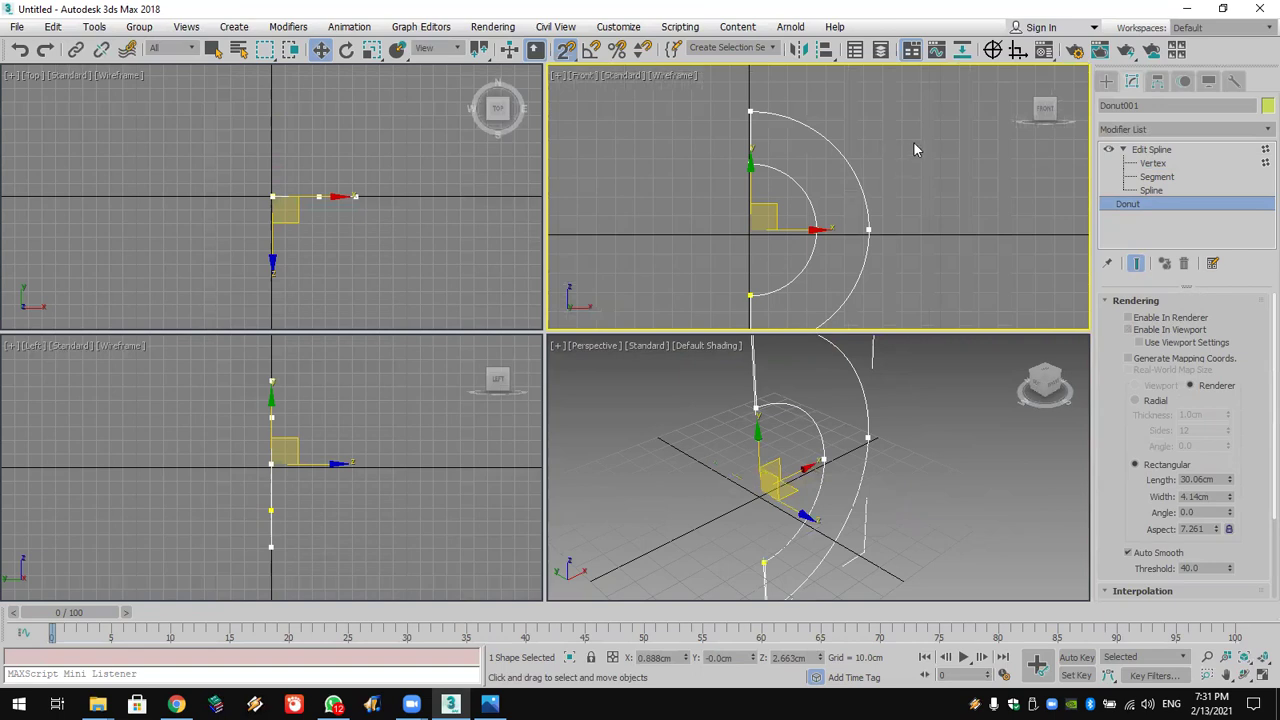
Step: Draw a horizontal Line in the front view from the inner arc's middle vertex to the outer arc's middle vertex
left_click(1106, 81)
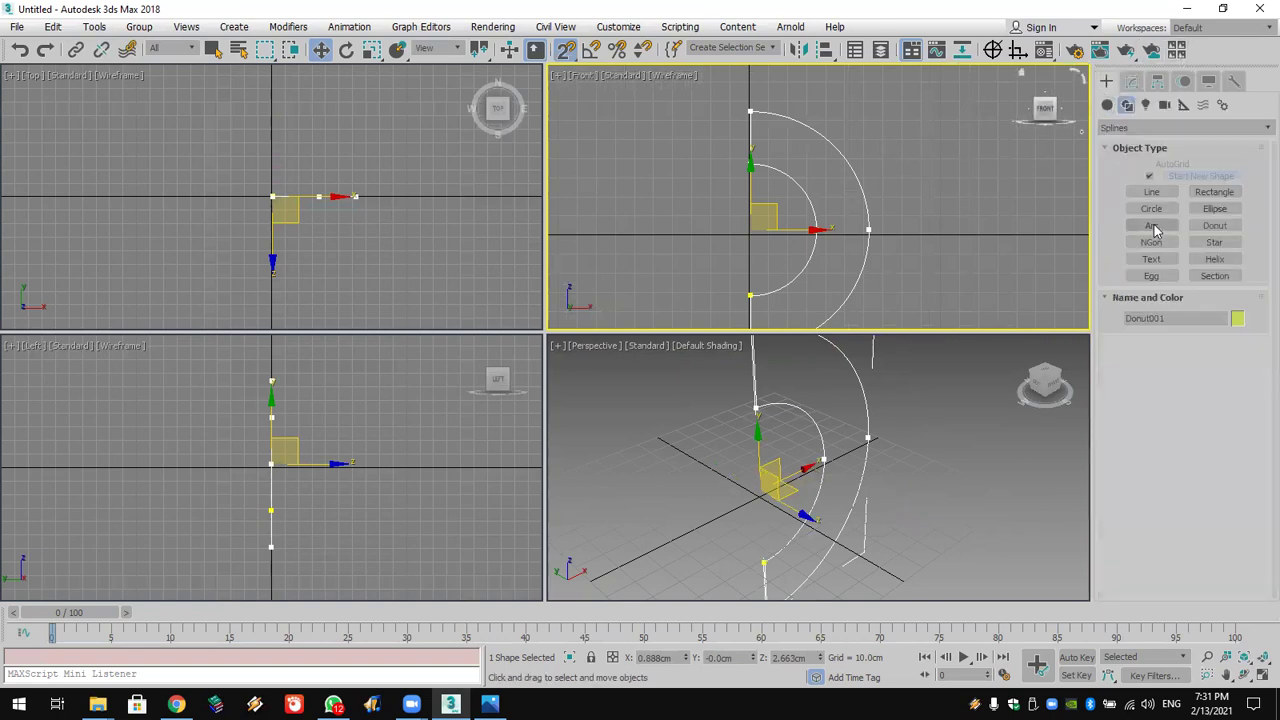
left_click(1152, 192)
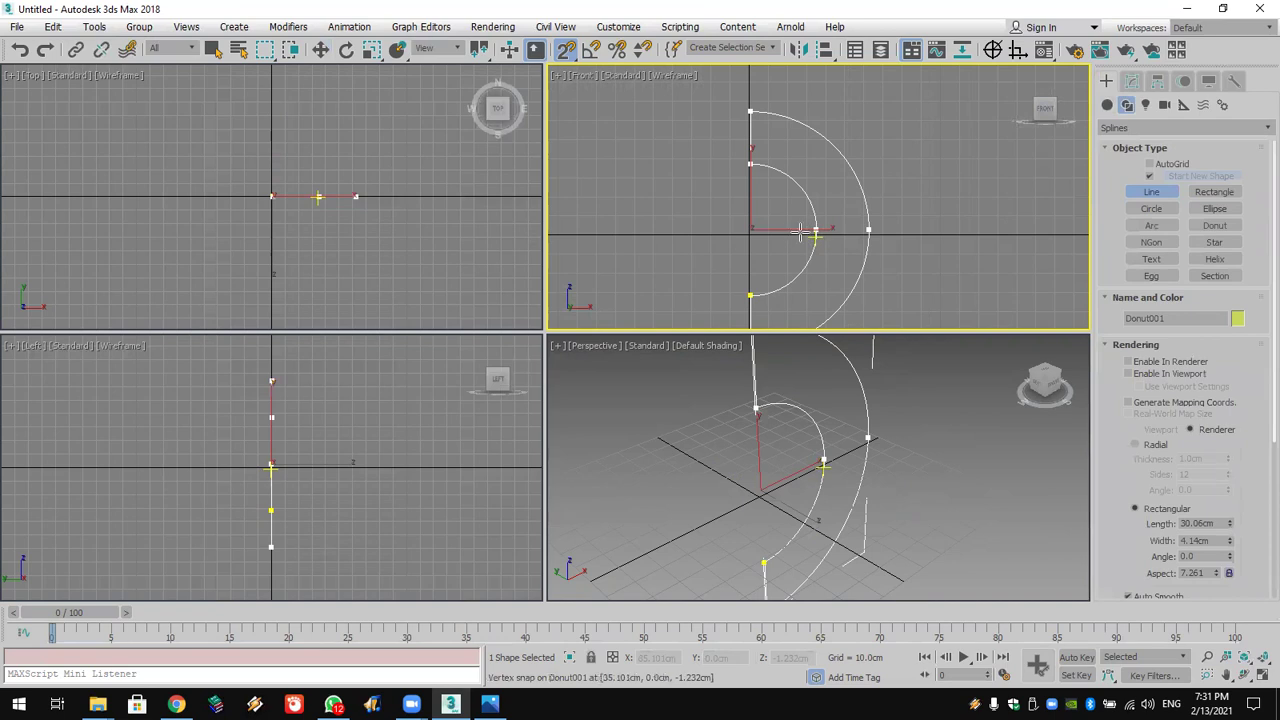
scroll(808, 222, "up", 5)
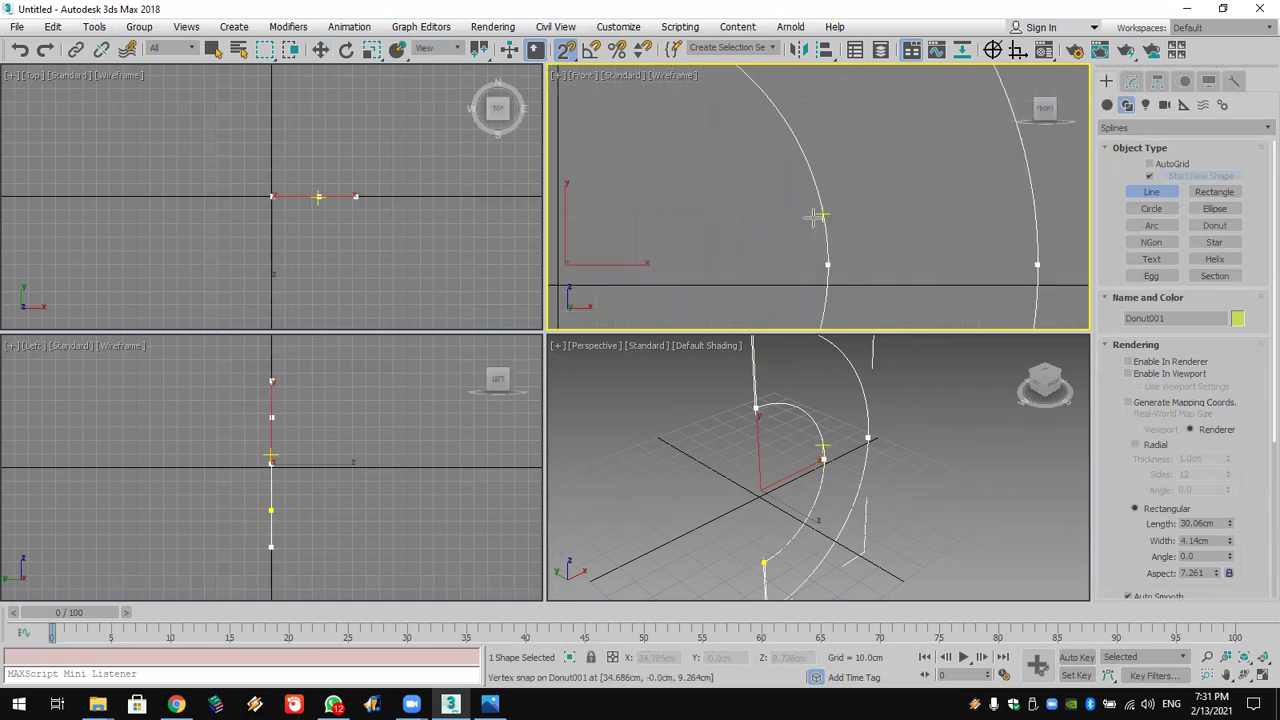
left_click(828, 264)
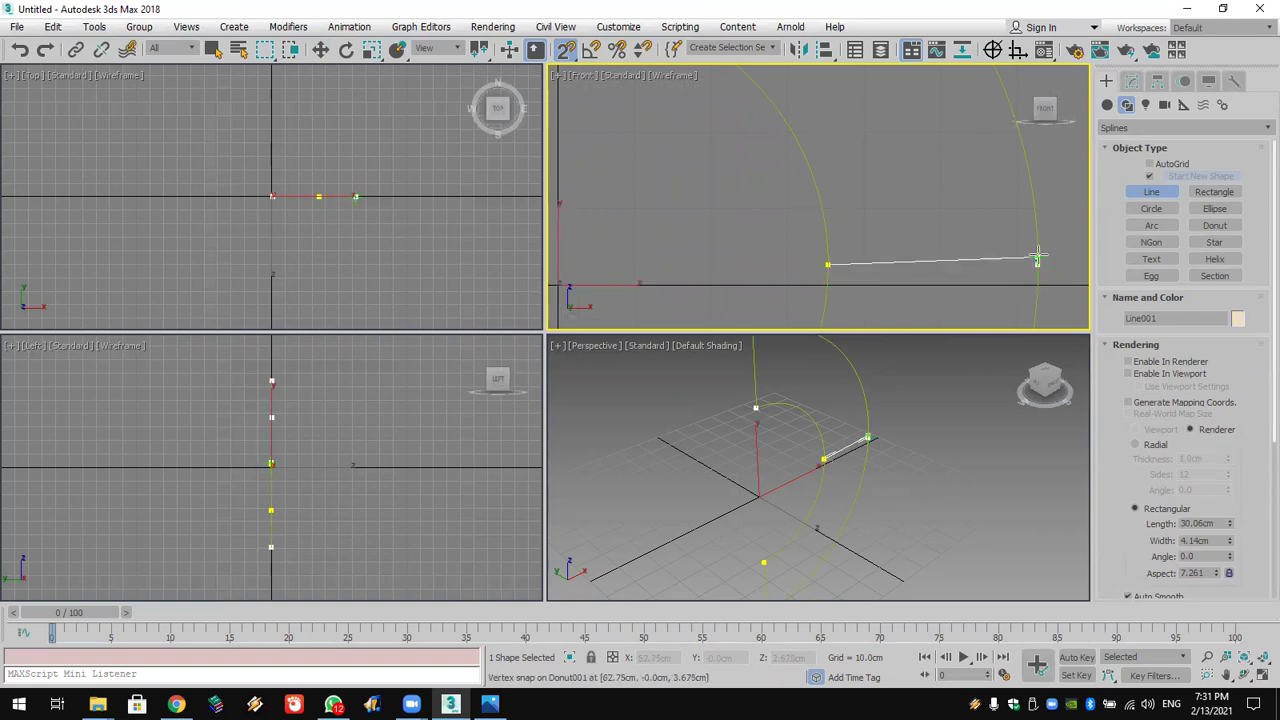
left_click(1042, 262)
scroll(1030, 258, "down", 5)
middle_click_drag(1020, 250, 921, 218)
right_click(943, 206)
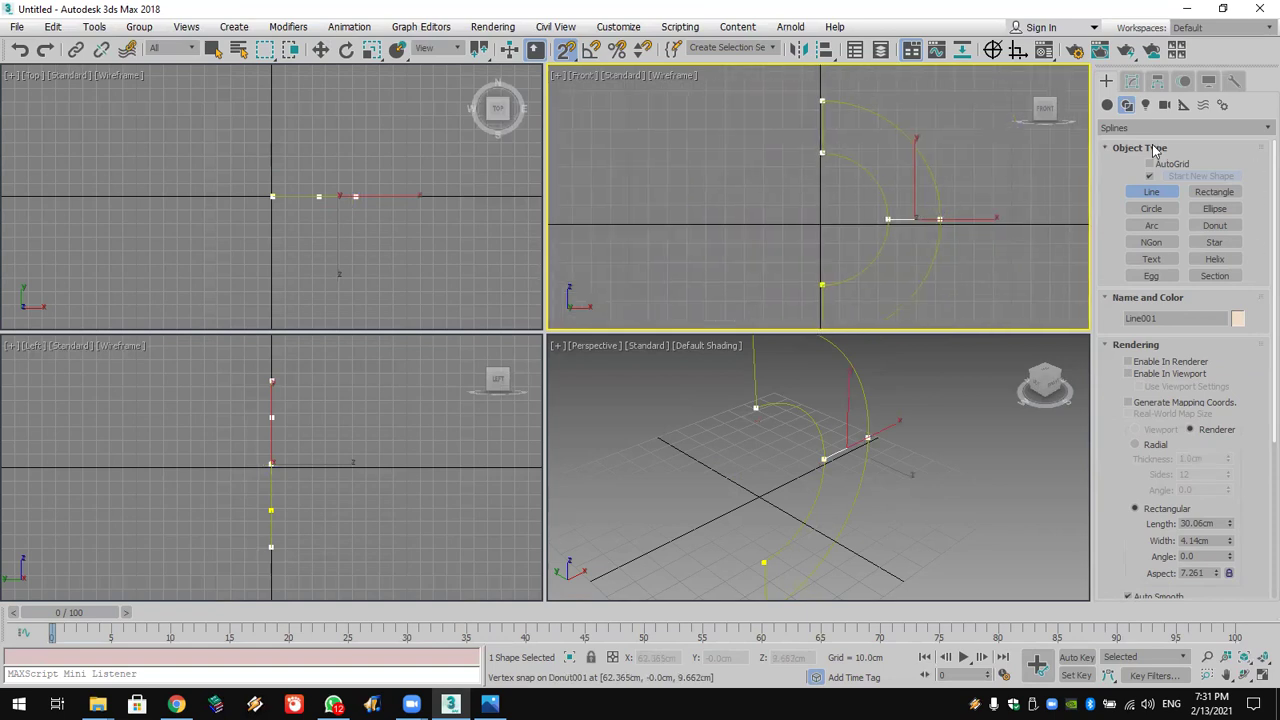
Step: Move only the new line's pivot onto the donut's pivot, using Pivot snap instead of Vertex snap
left_click(1157, 80)
left_click(1182, 191)
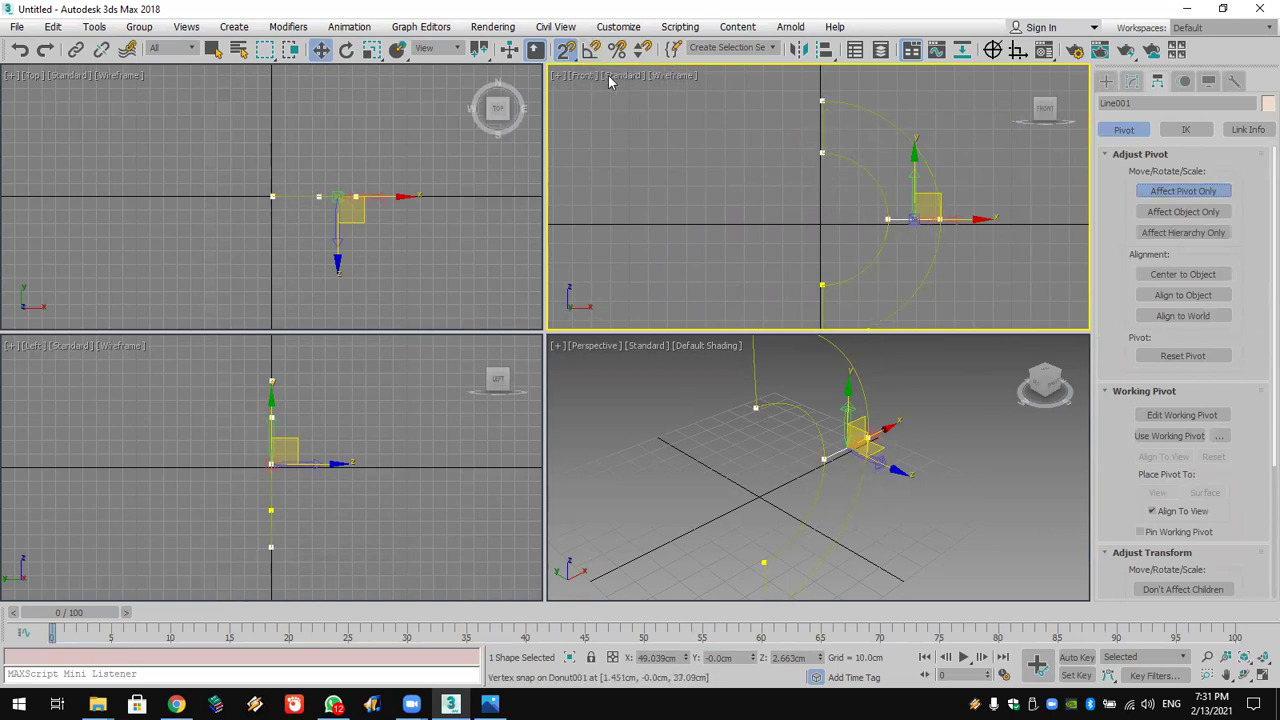
right_click(566, 49)
left_click(571, 351)
left_click(568, 322)
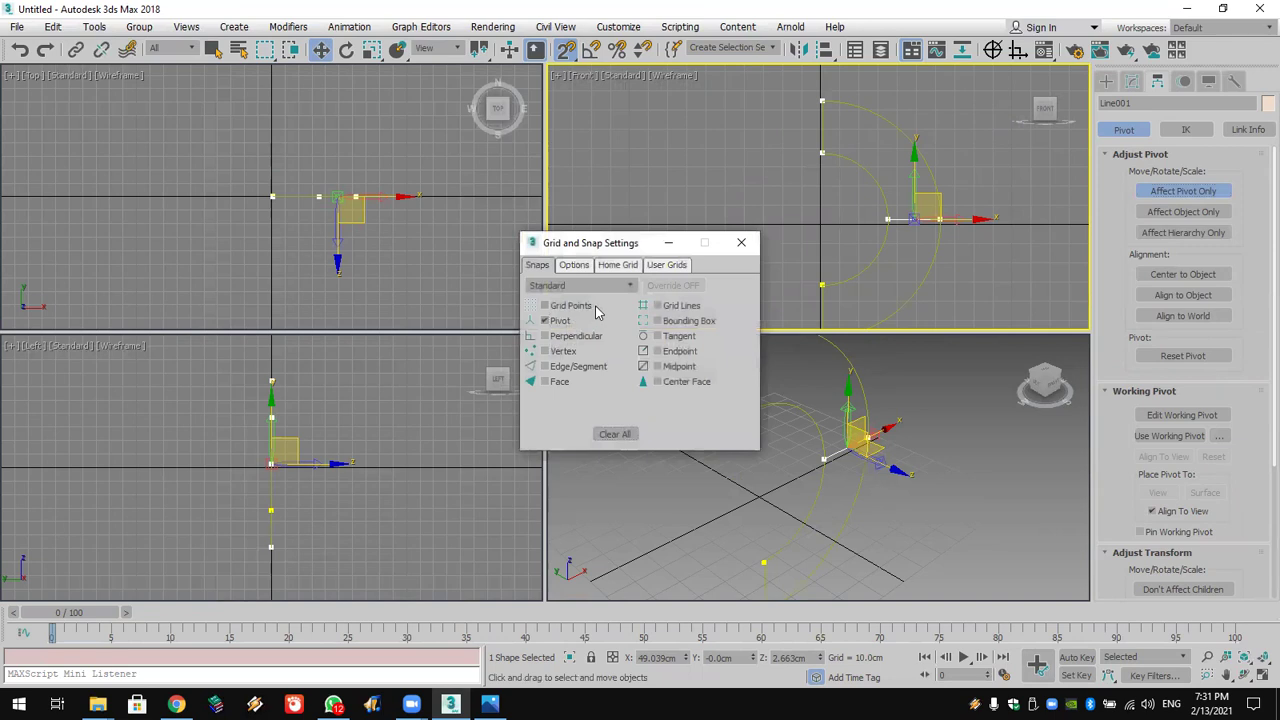
left_click(741, 242)
left_click_drag(920, 211, 822, 220)
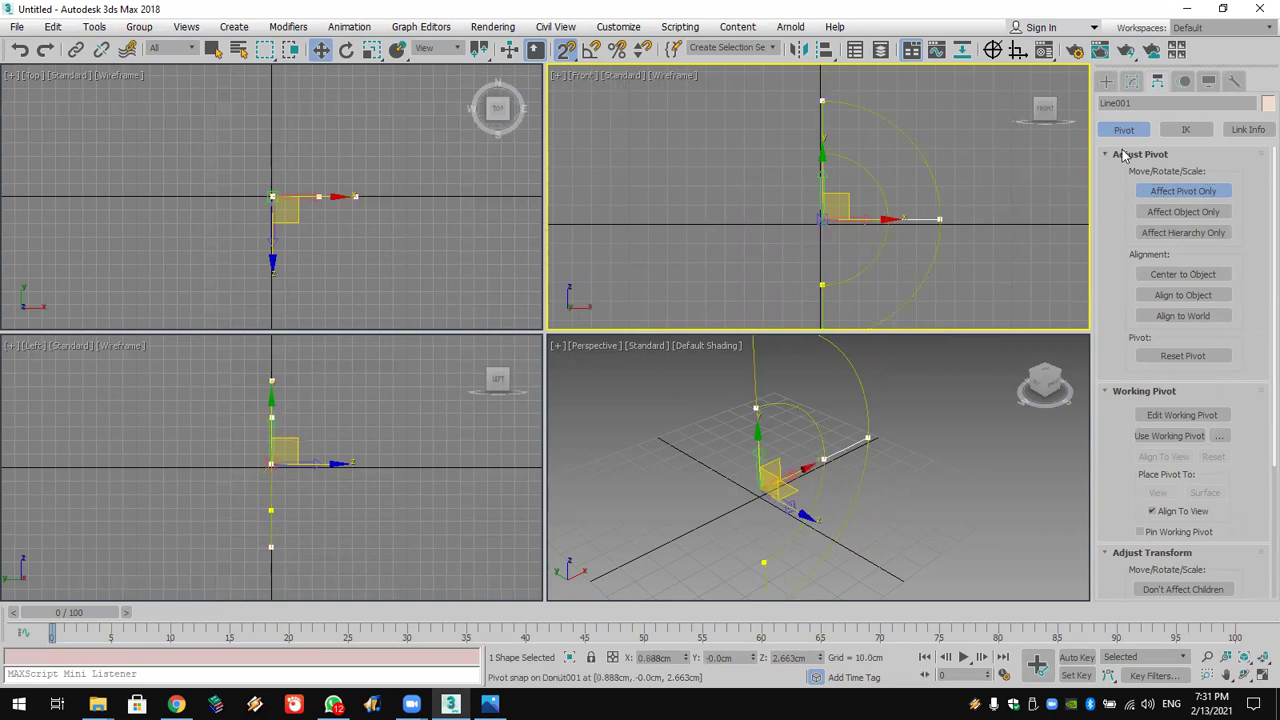
left_click(1183, 191)
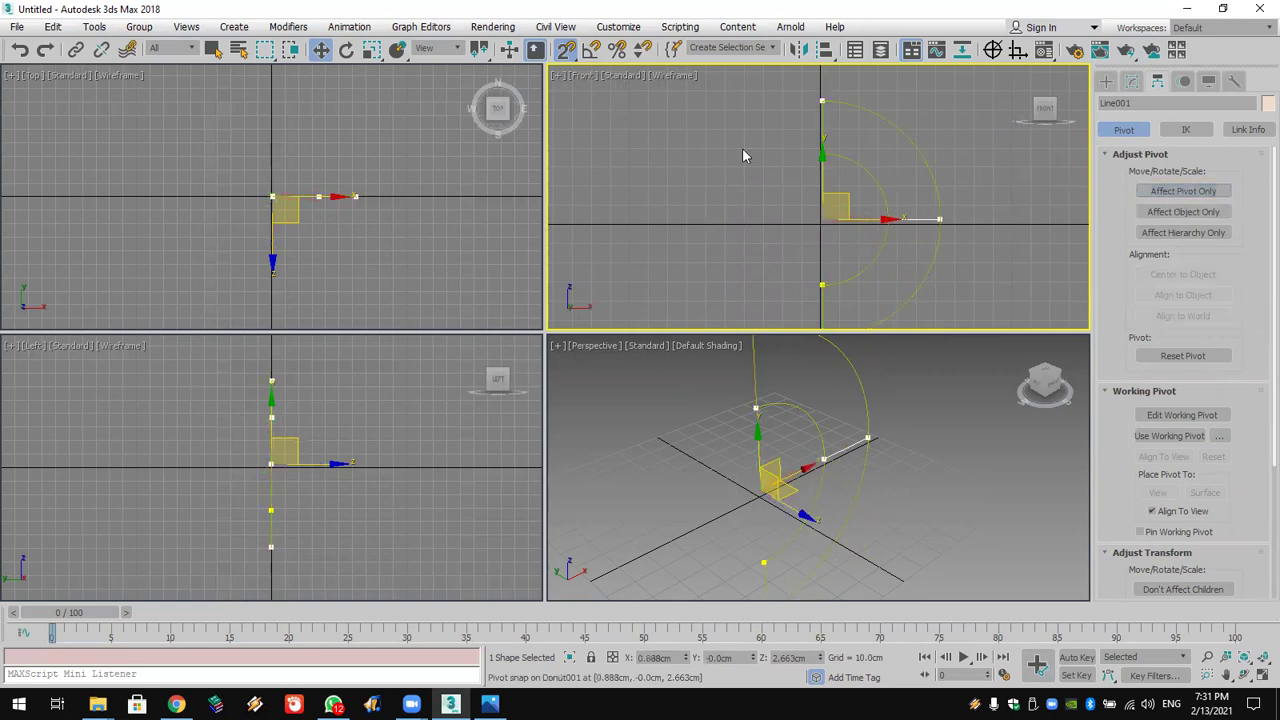
Step: Rotate the line upward about 61 degrees around the donut center and make 4 rotated copies about 32 degrees apart
left_click(346, 49)
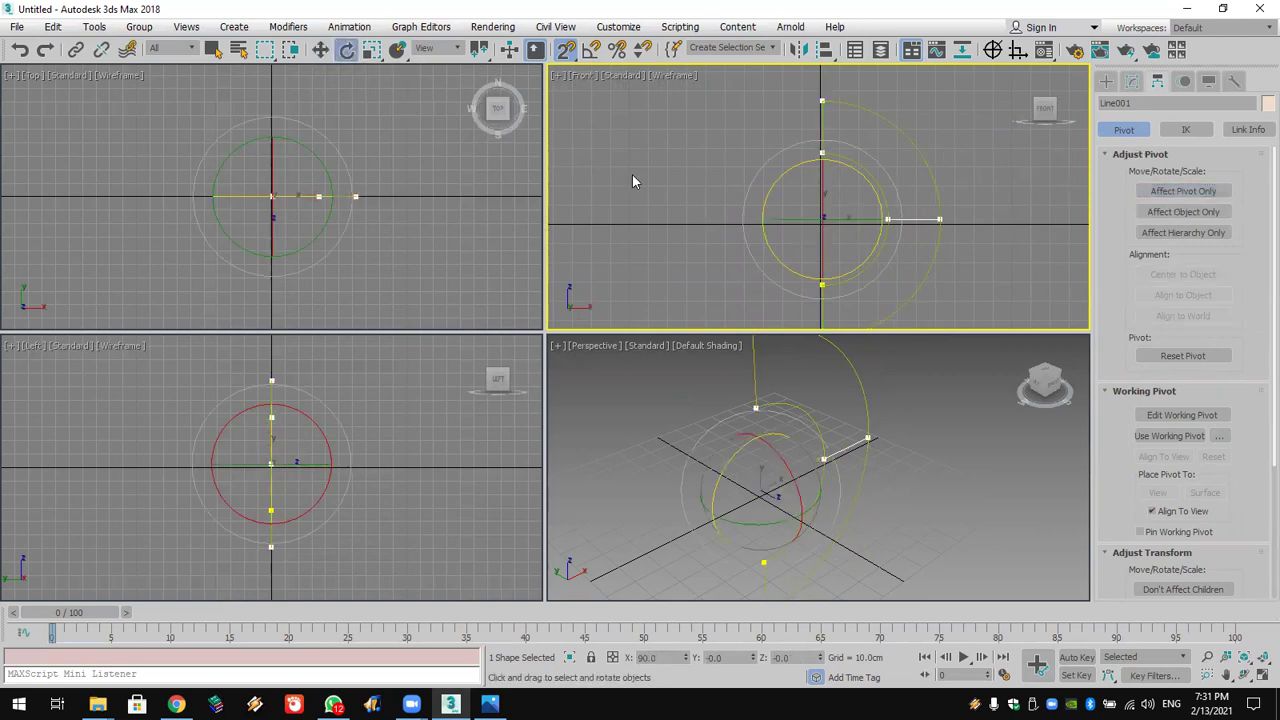
left_click_drag(773, 202, 767, 294)
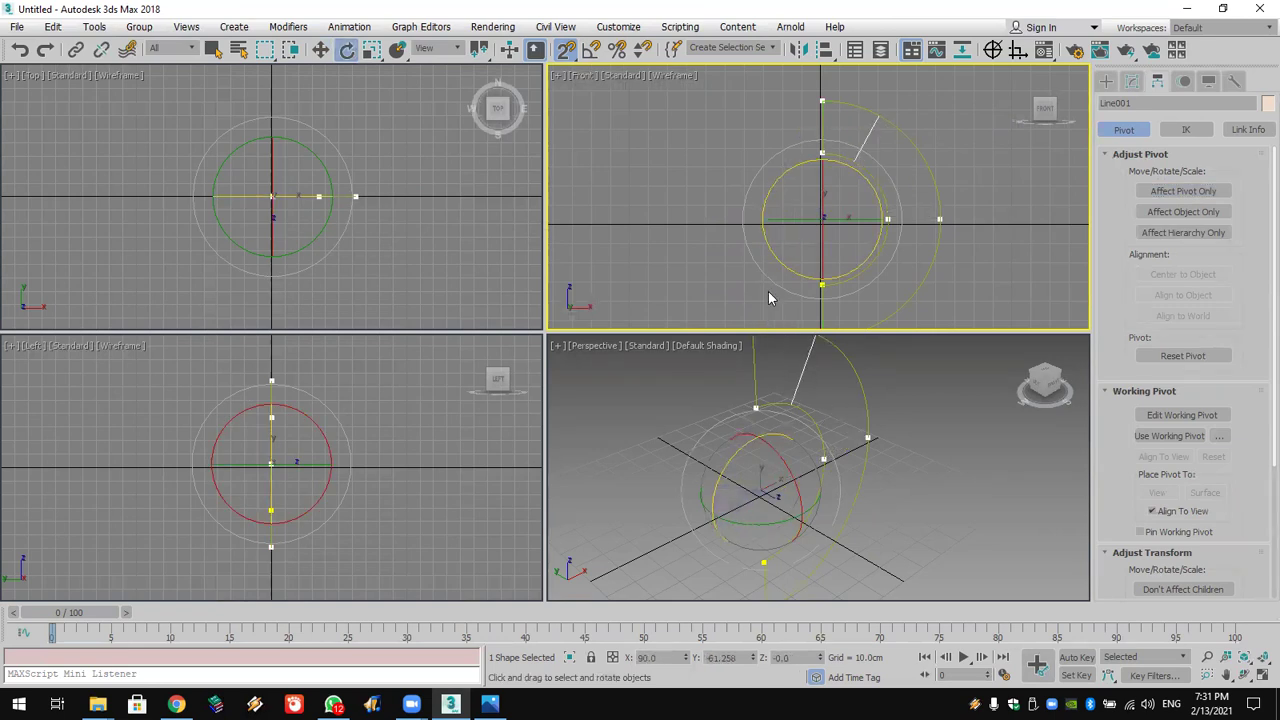
mouse_move(767, 250)
left_mouse_down("shift")
mouse_move(749, 197)
mouse_move(752, 285)
left_mouse_up("shift")
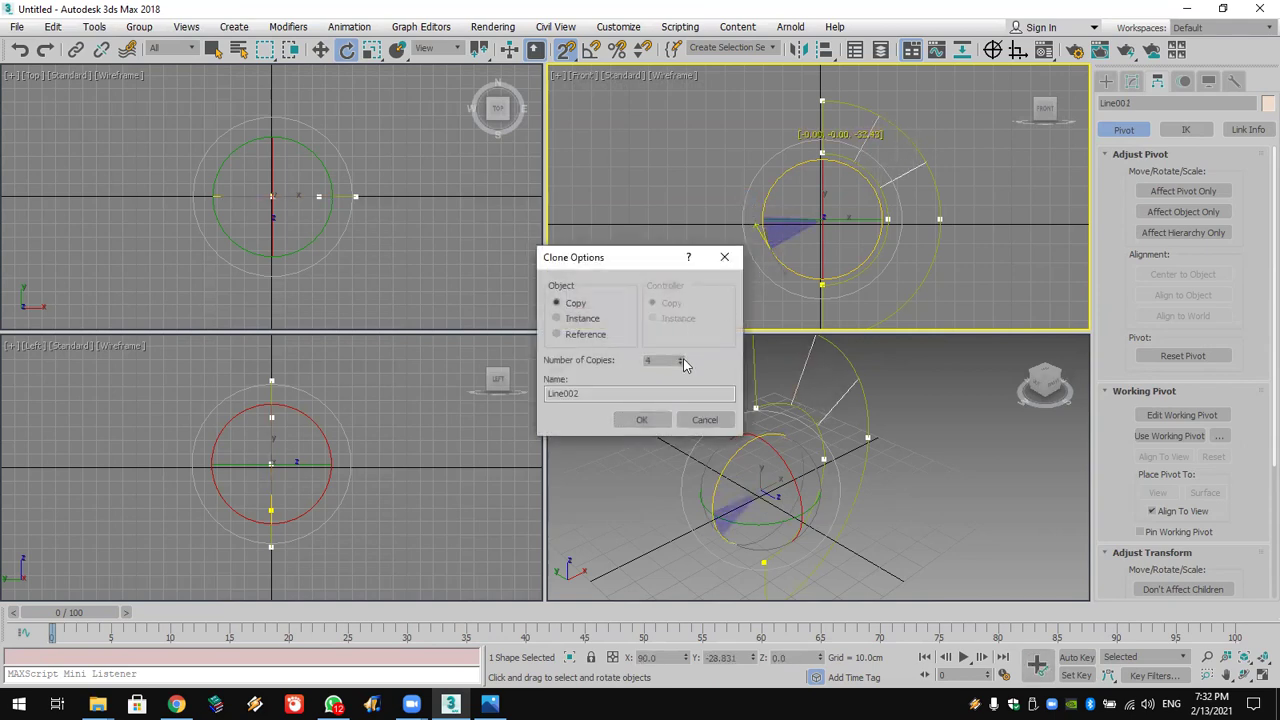
left_click(645, 419)
scroll(968, 258, "down", 1)
Step: Attach the five radial divider lines to the half donut spline
left_click(936, 478)
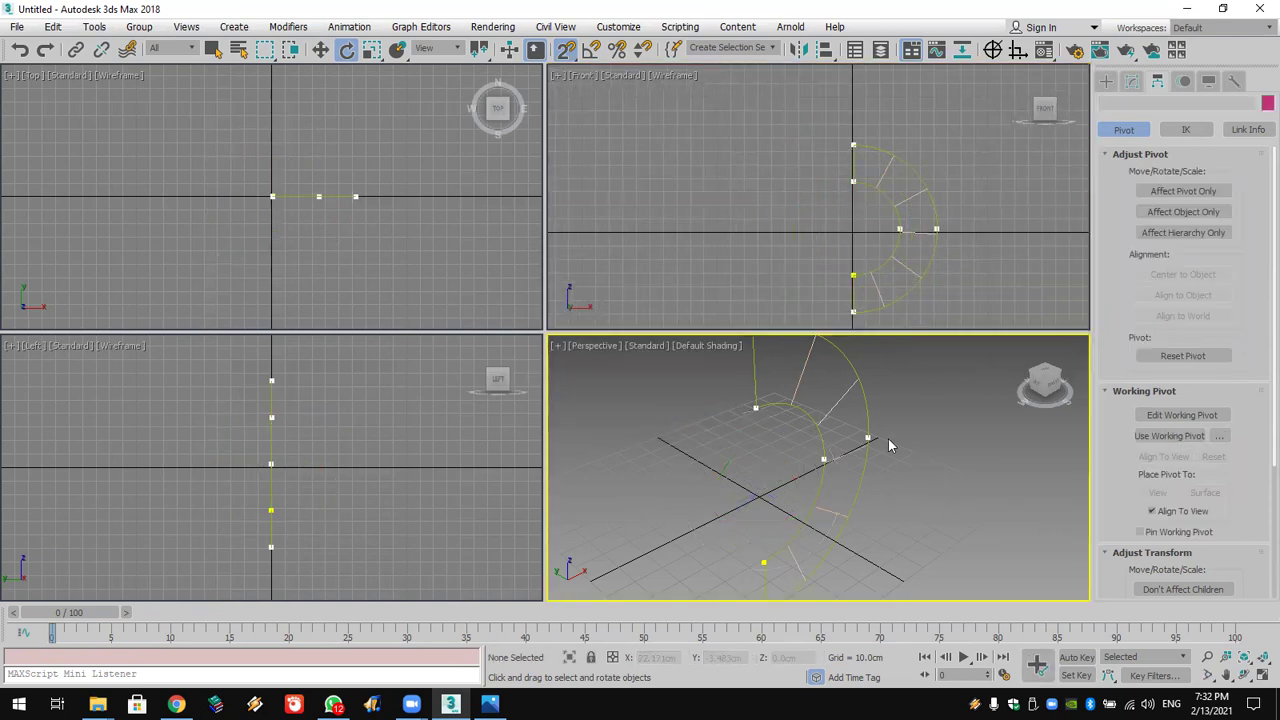
left_click(866, 405)
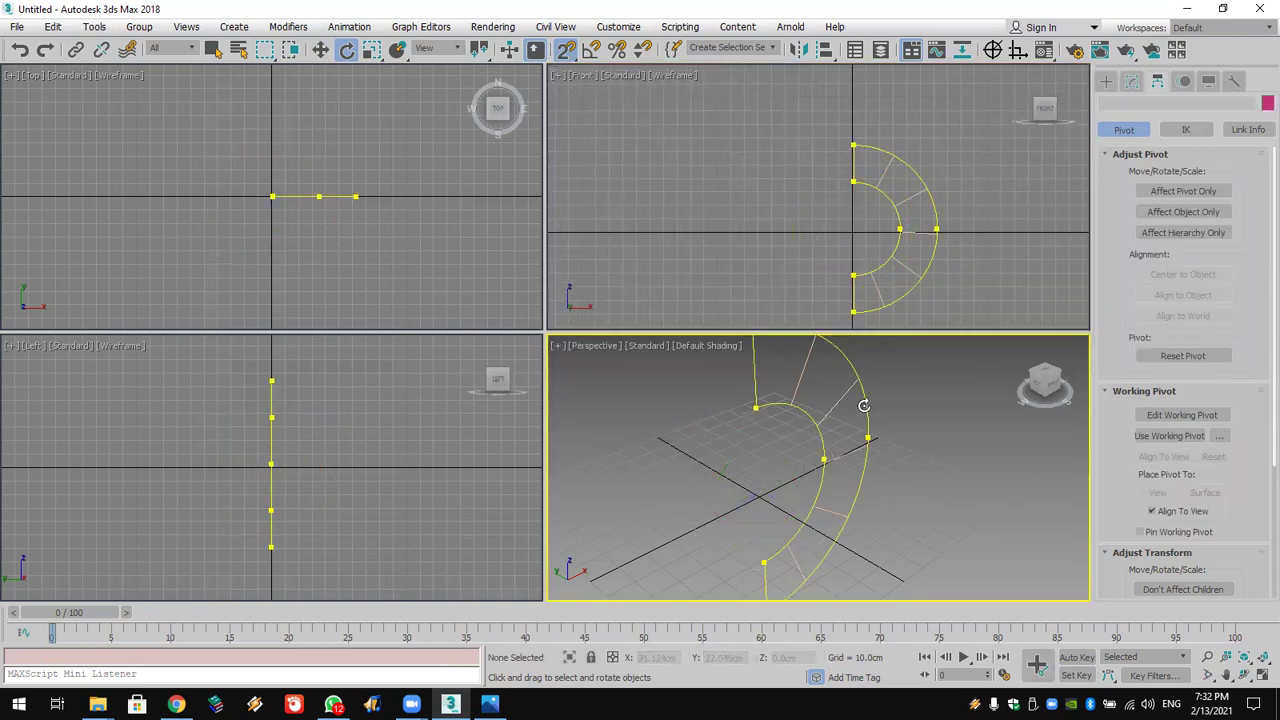
left_click(1132, 81)
scroll(1155, 246, "down", 5)
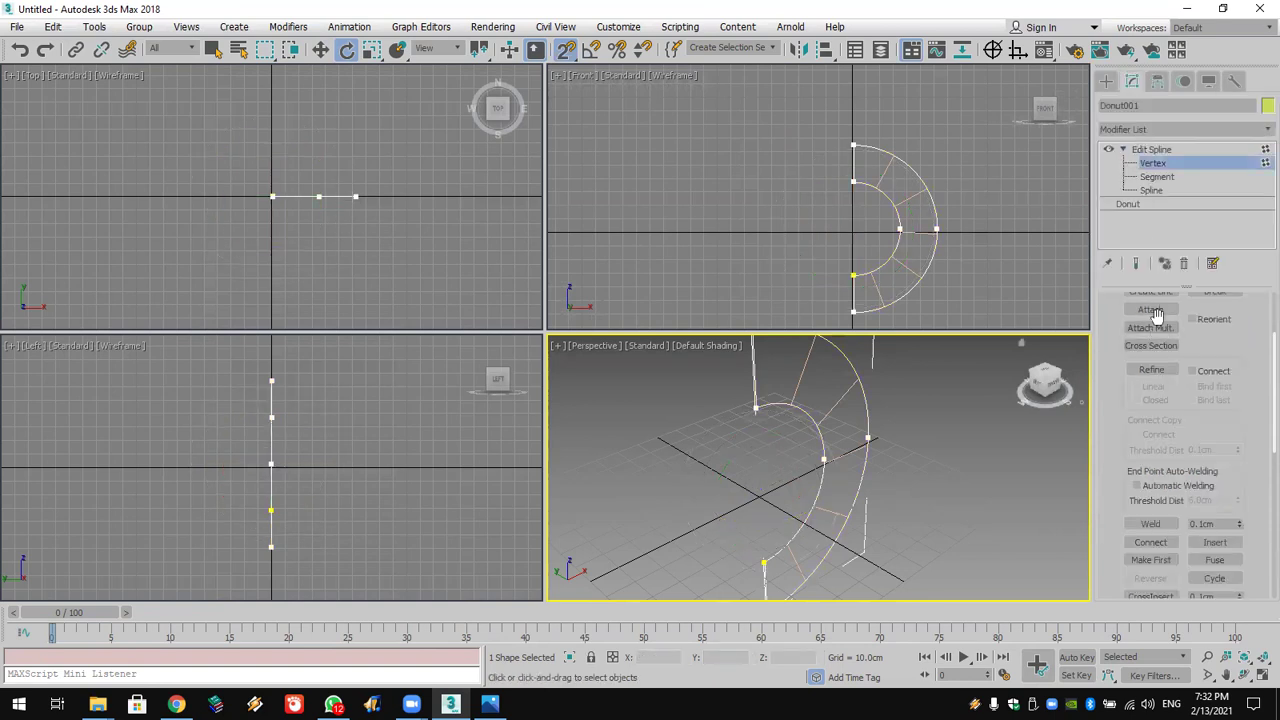
left_click(1150, 309)
left_click(886, 172)
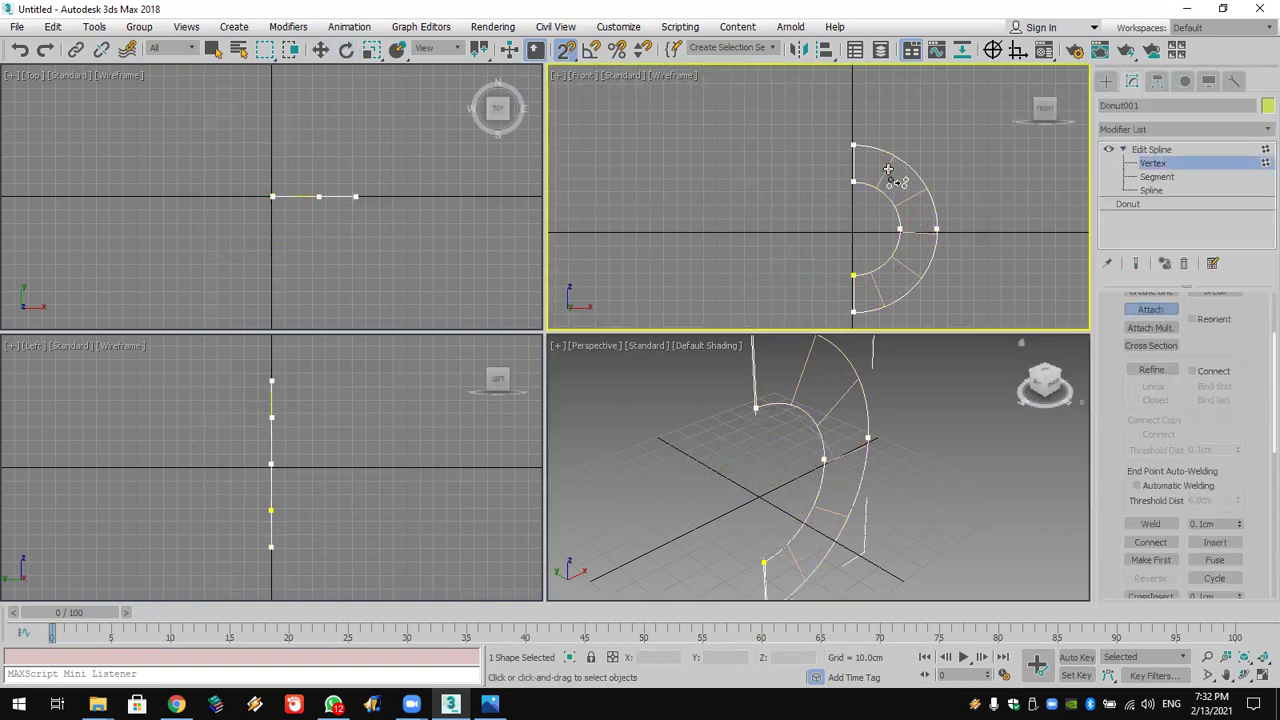
left_click(911, 199)
left_click(923, 236)
left_click(904, 267)
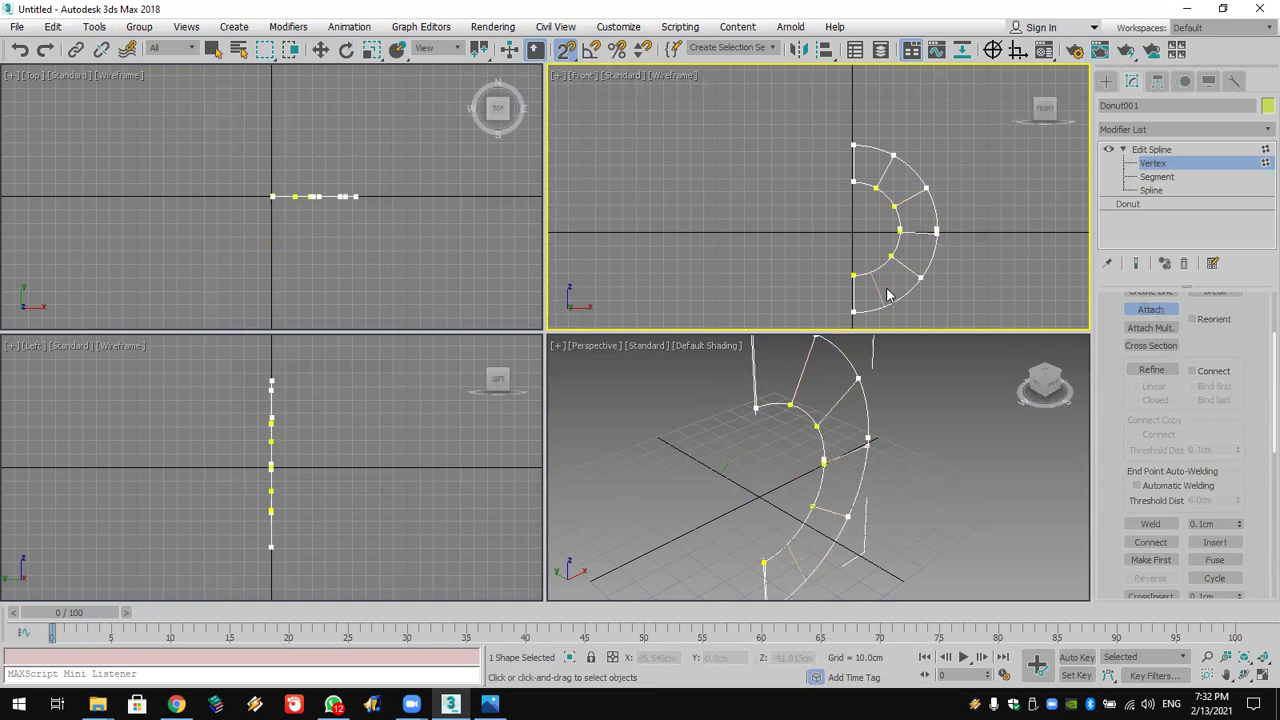
left_click(880, 290)
Step: Turn on Enable In Renderer and Enable In Viewport for the base Donut and show statistics in the perspective view
left_click(1150, 205)
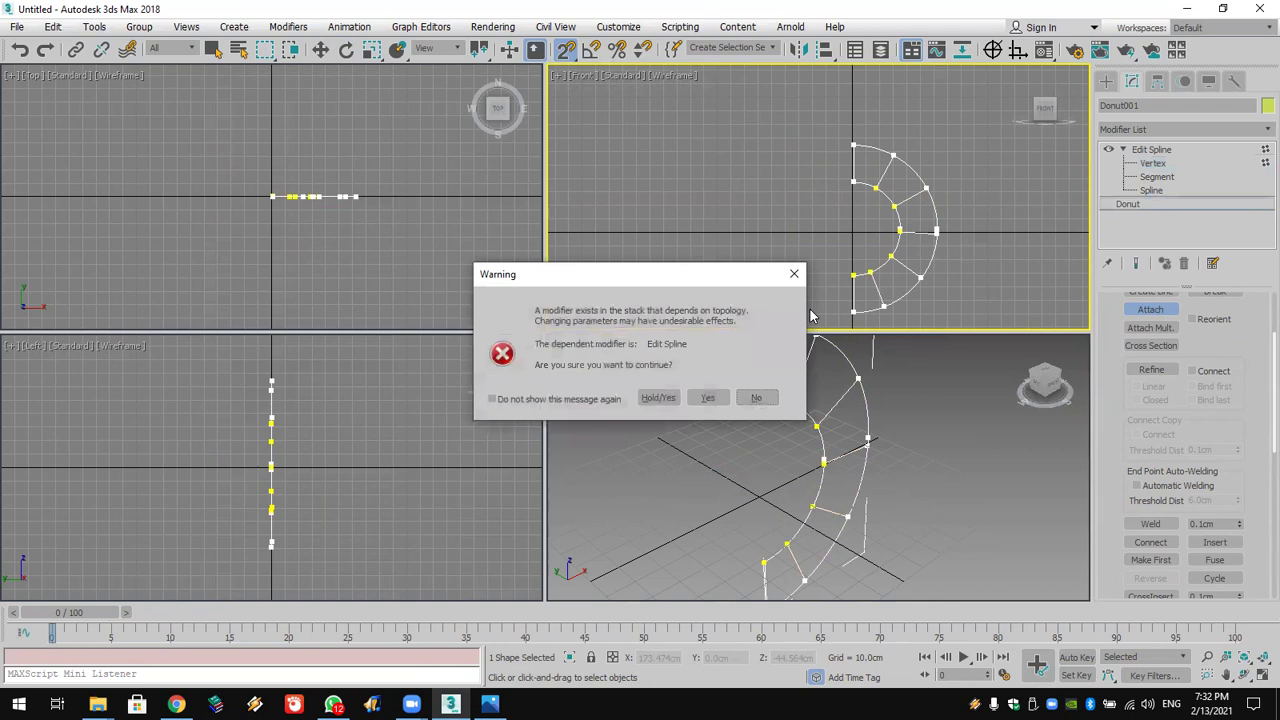
left_click(709, 398)
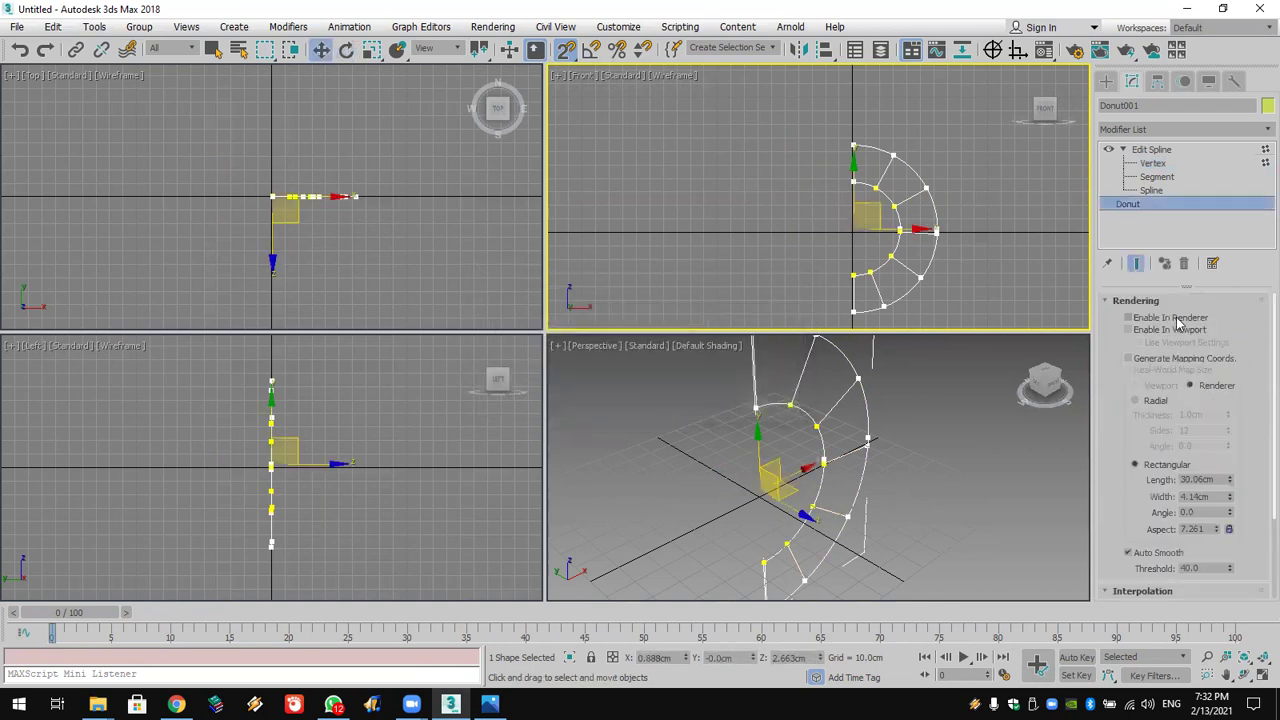
left_click(1176, 331)
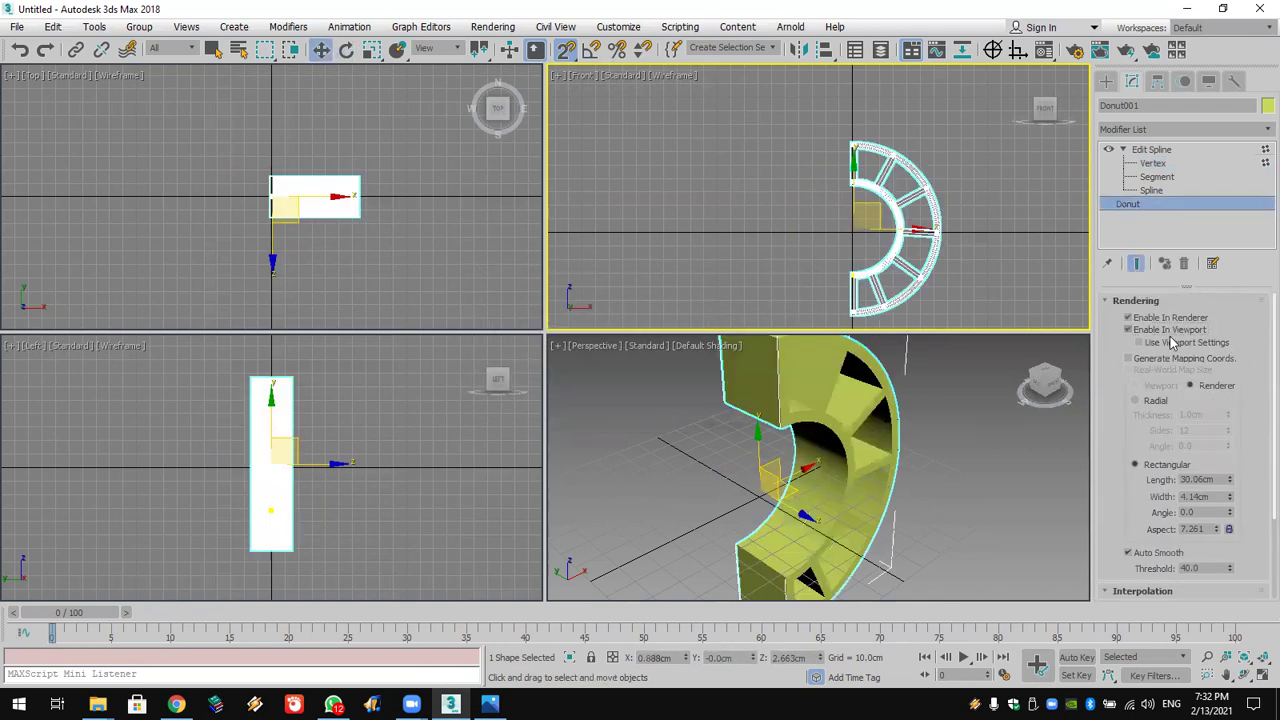
left_click(974, 444)
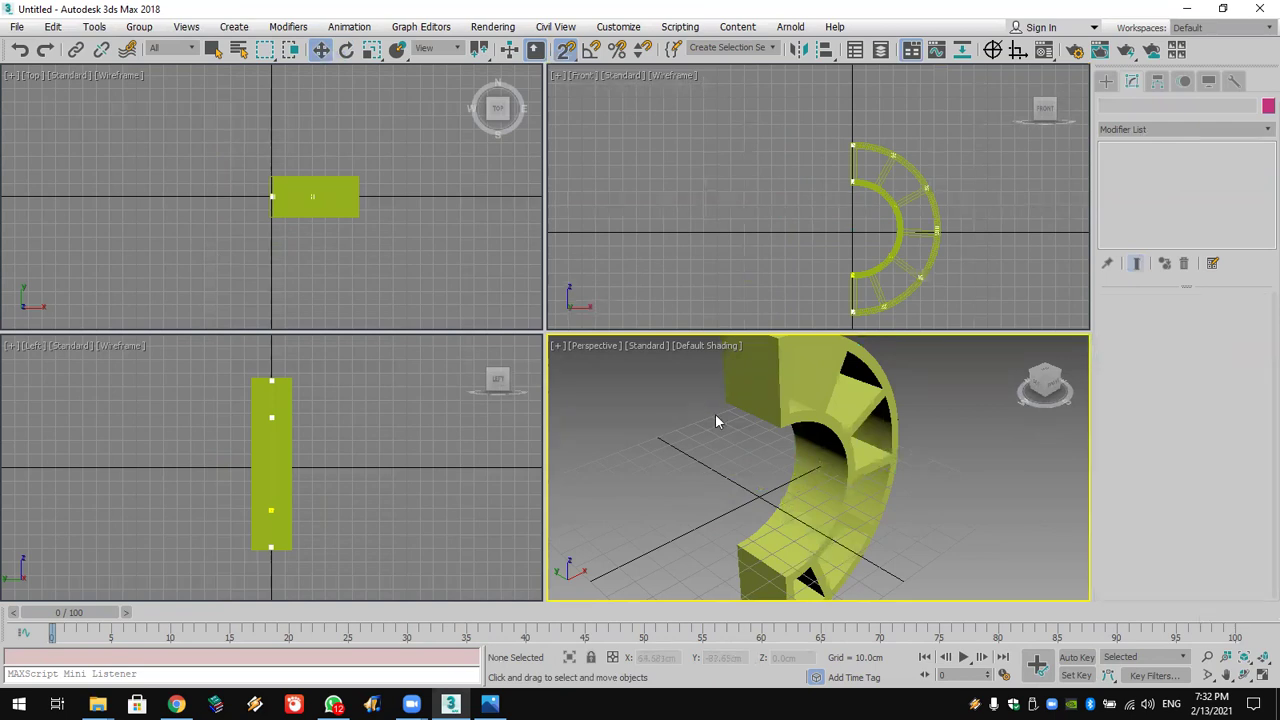
key("7")
left_click(1244, 676)
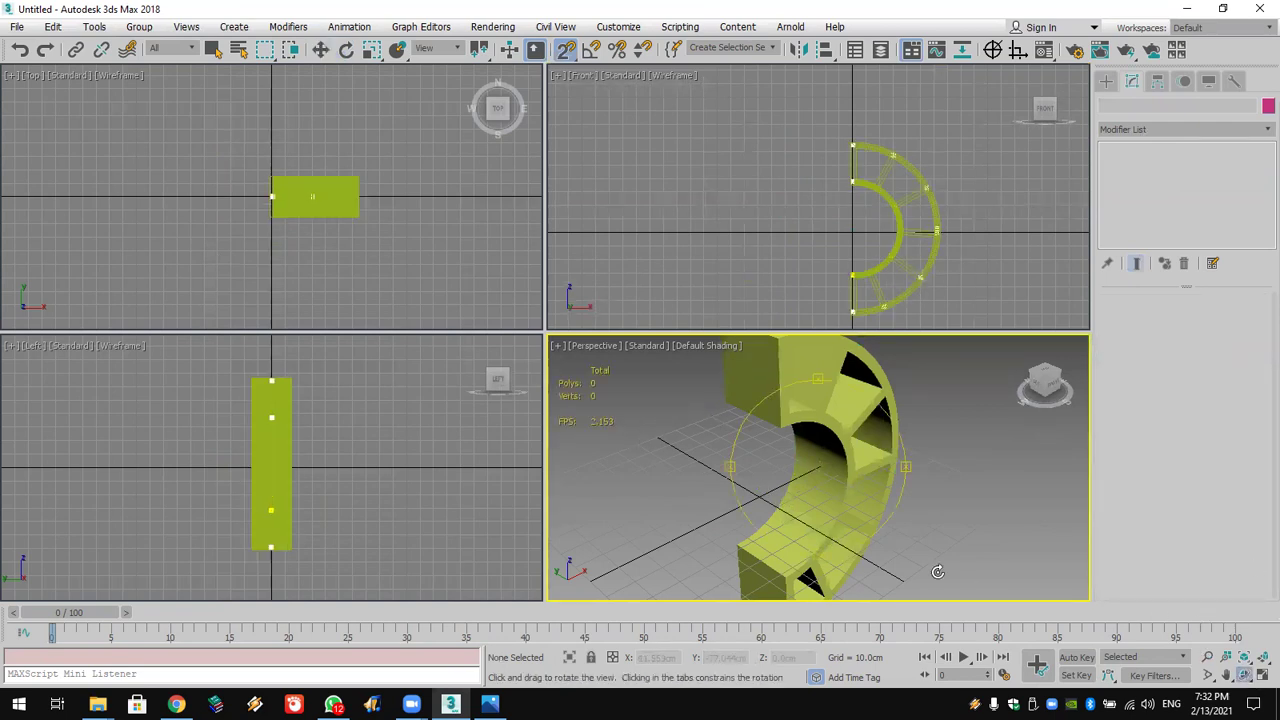
left_click_drag(798, 446, 737, 418)
Step: Set the base Donut's rectangular rendering to a length of 41.483 cm and a width of 1.946 cm
key("w")
left_click(880, 450)
left_click(1185, 129)
key("1")
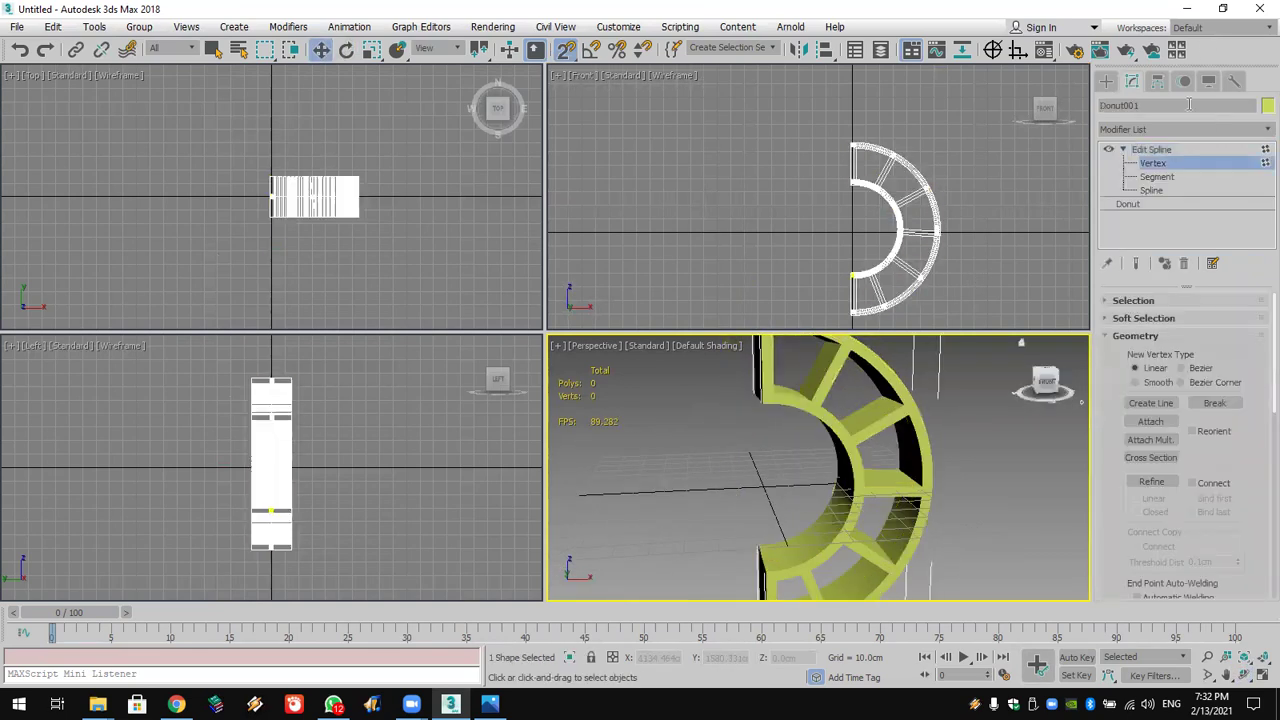
left_click(1179, 203)
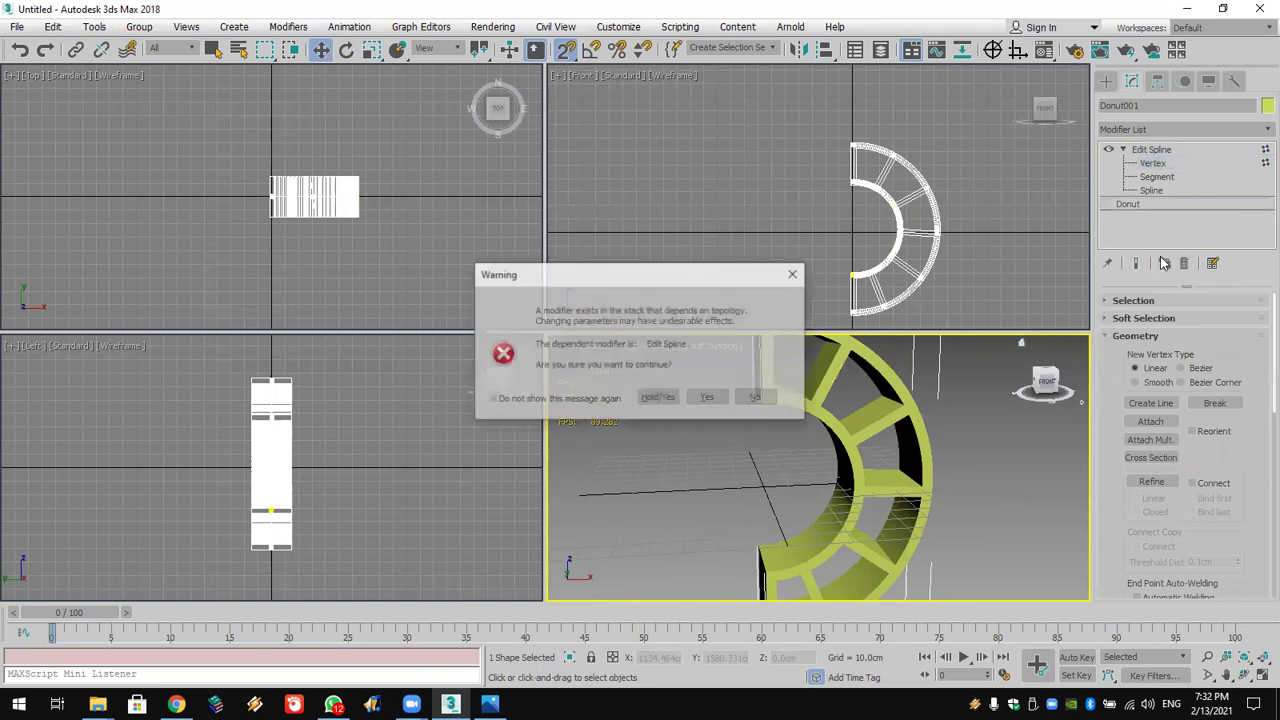
left_click(709, 398)
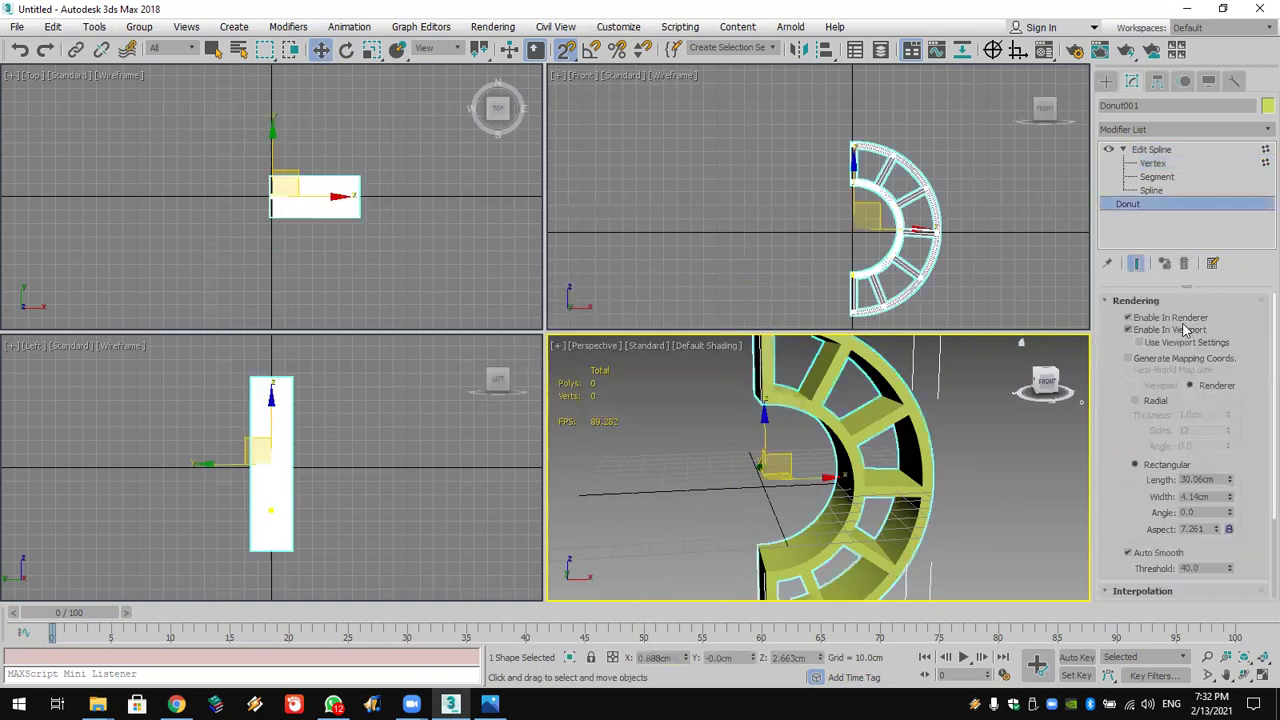
left_click_drag(1230, 480, 1229, 522)
middle_click_drag(817, 322, 775, 285)
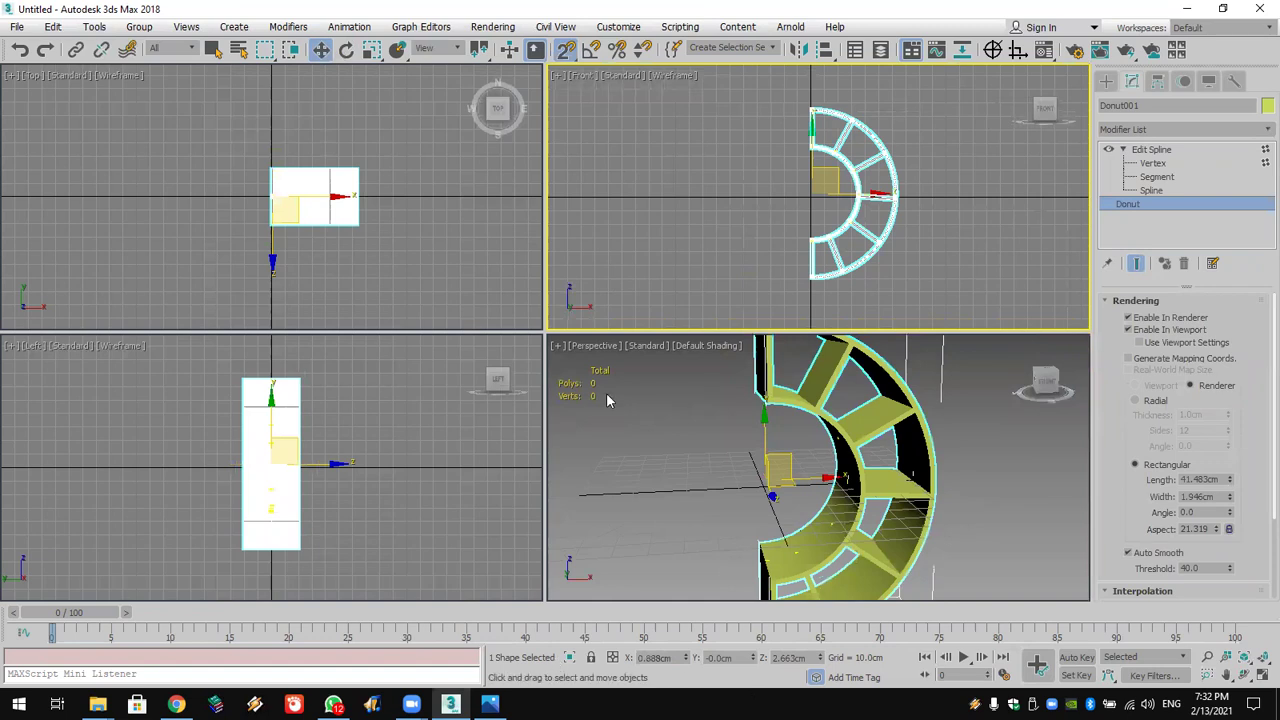
Step: Compare the half-round shelf with the curved bookshelf in the Home-Interior-Design picture in Photos
key("alt+Tab")
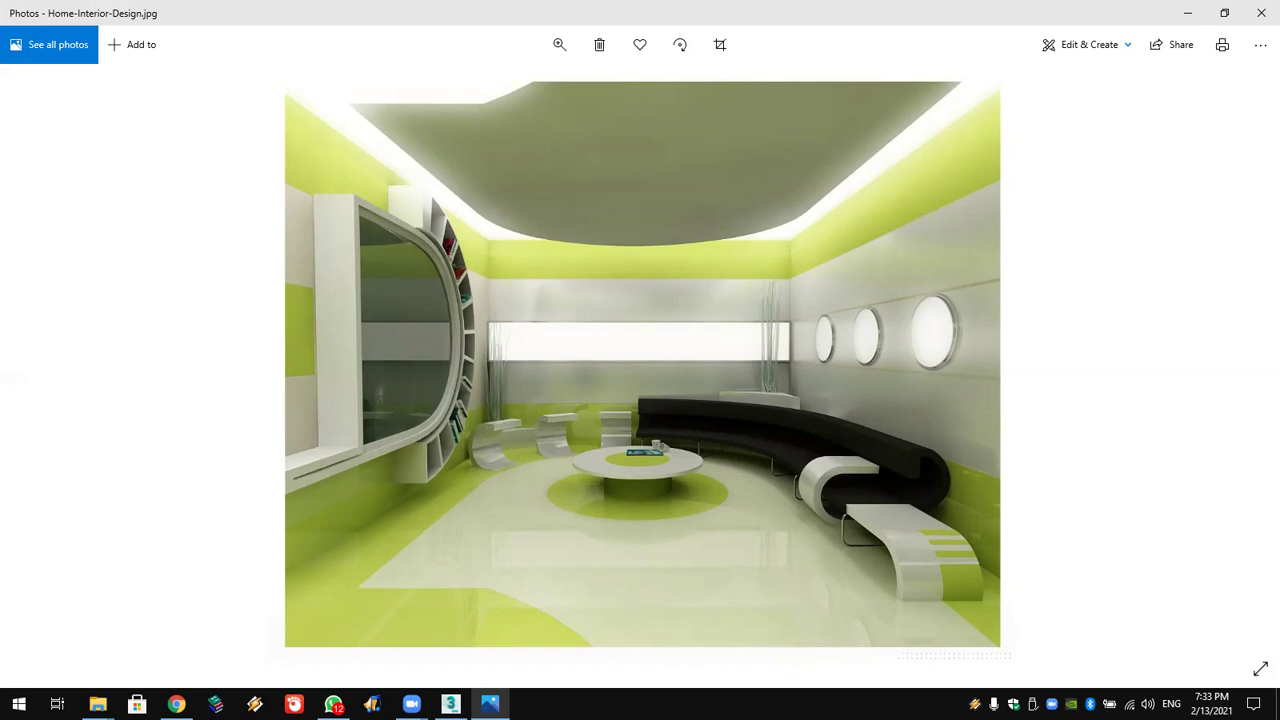
key("alt+Tab")
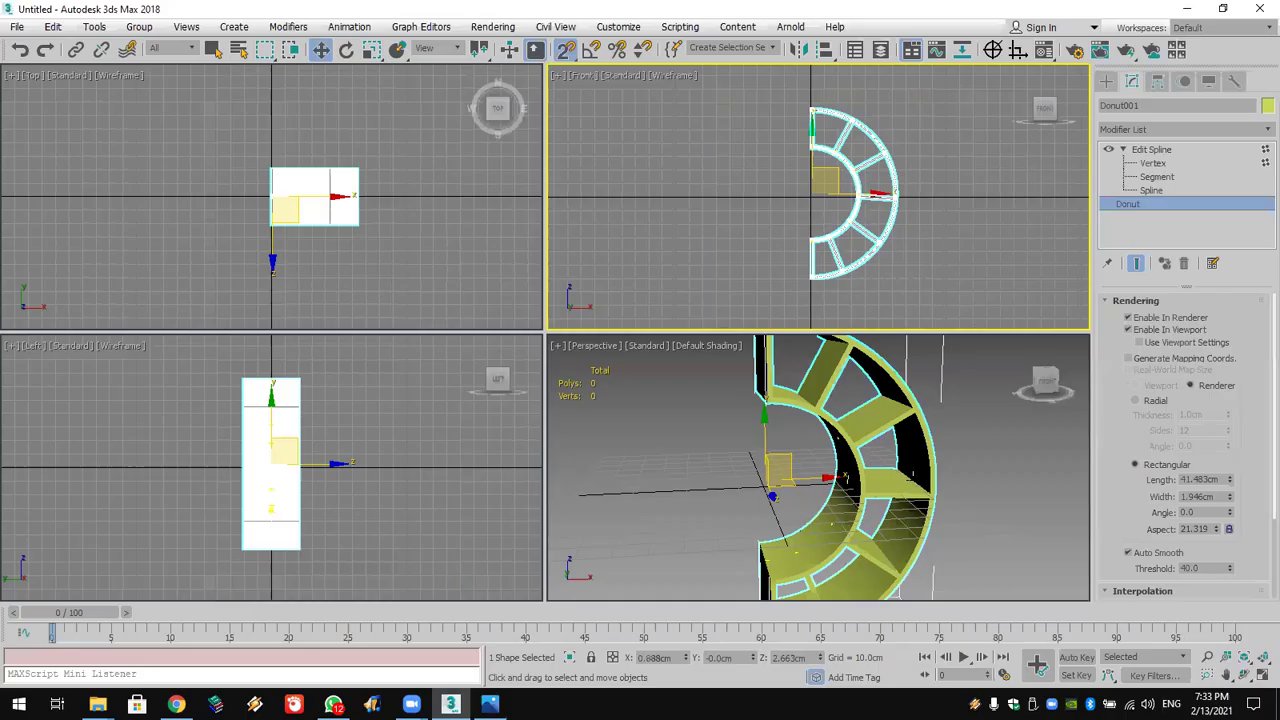
Step: Reset the scene without saving the changes and switch to the Home-Interior-Design picture in Photos
left_click(17, 26)
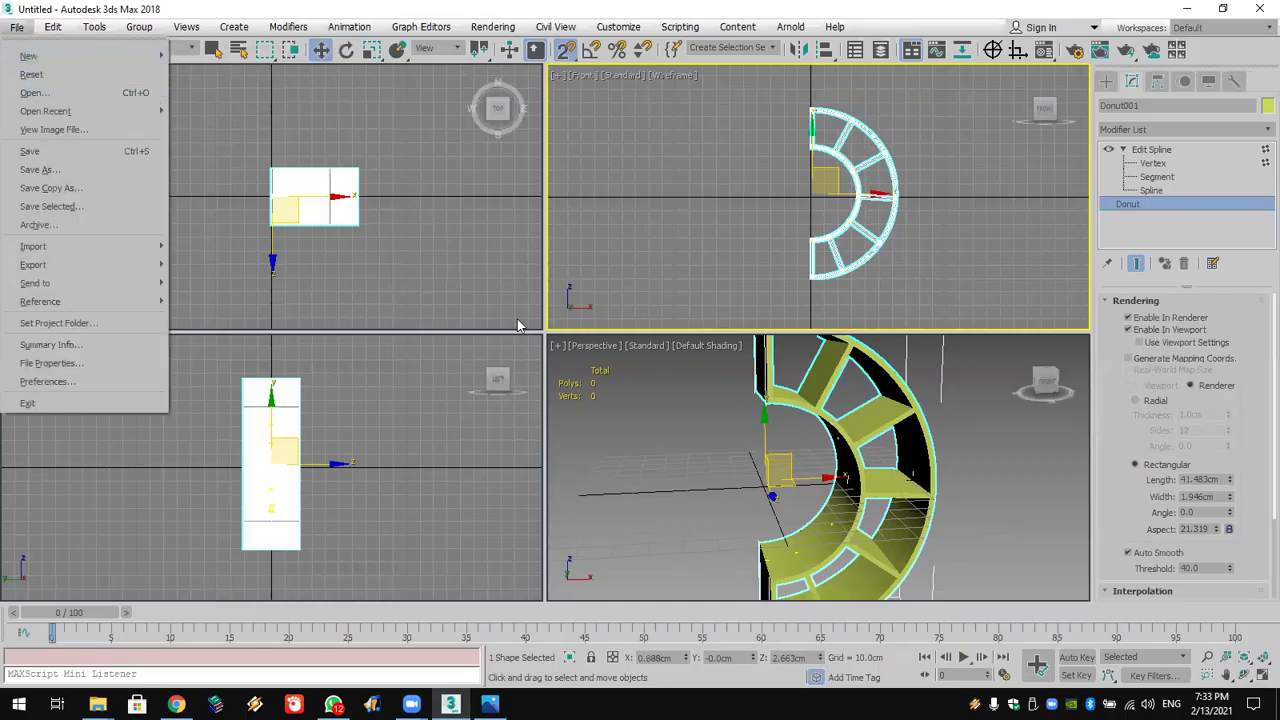
left_click(31, 75)
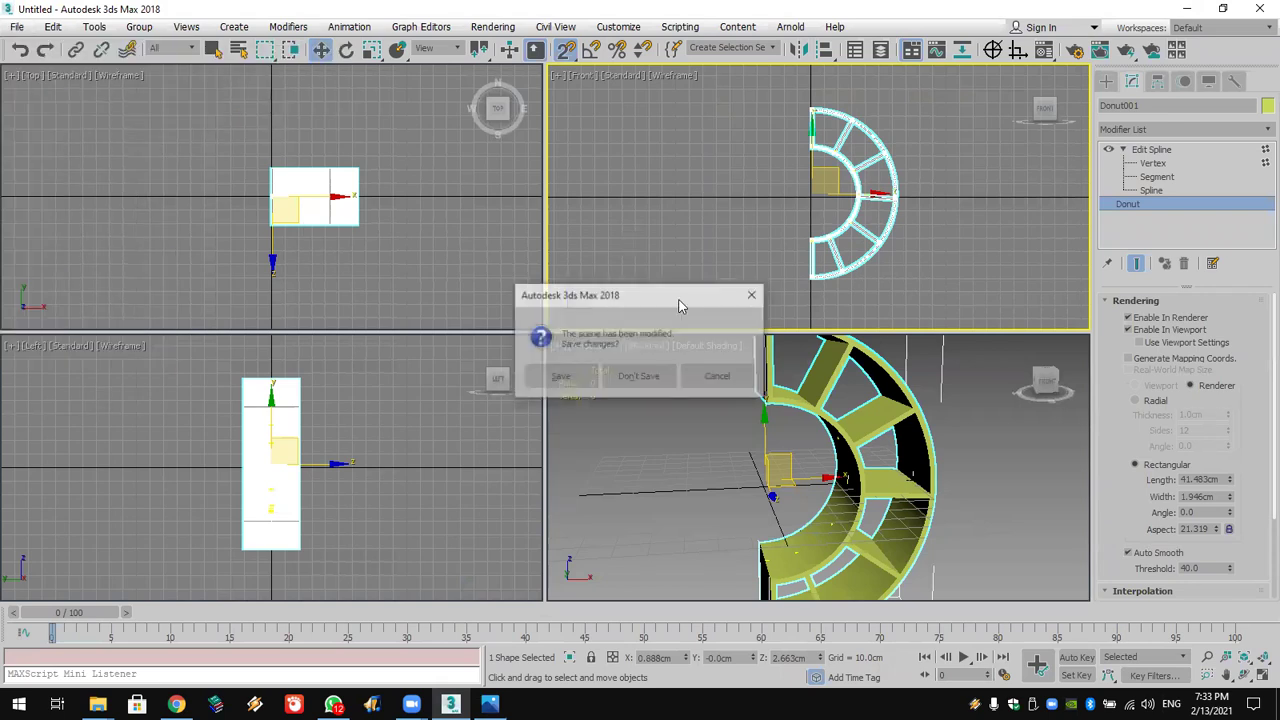
left_click(645, 380)
left_click(596, 377)
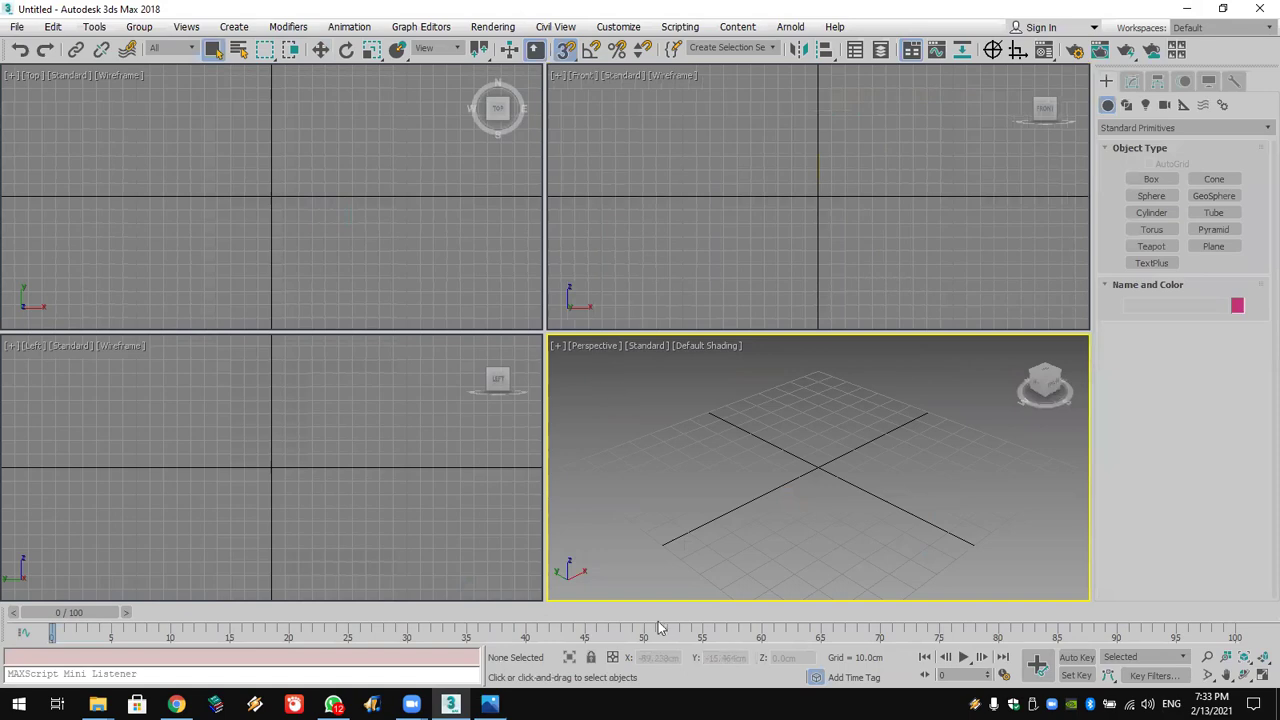
key("alt+Tab")
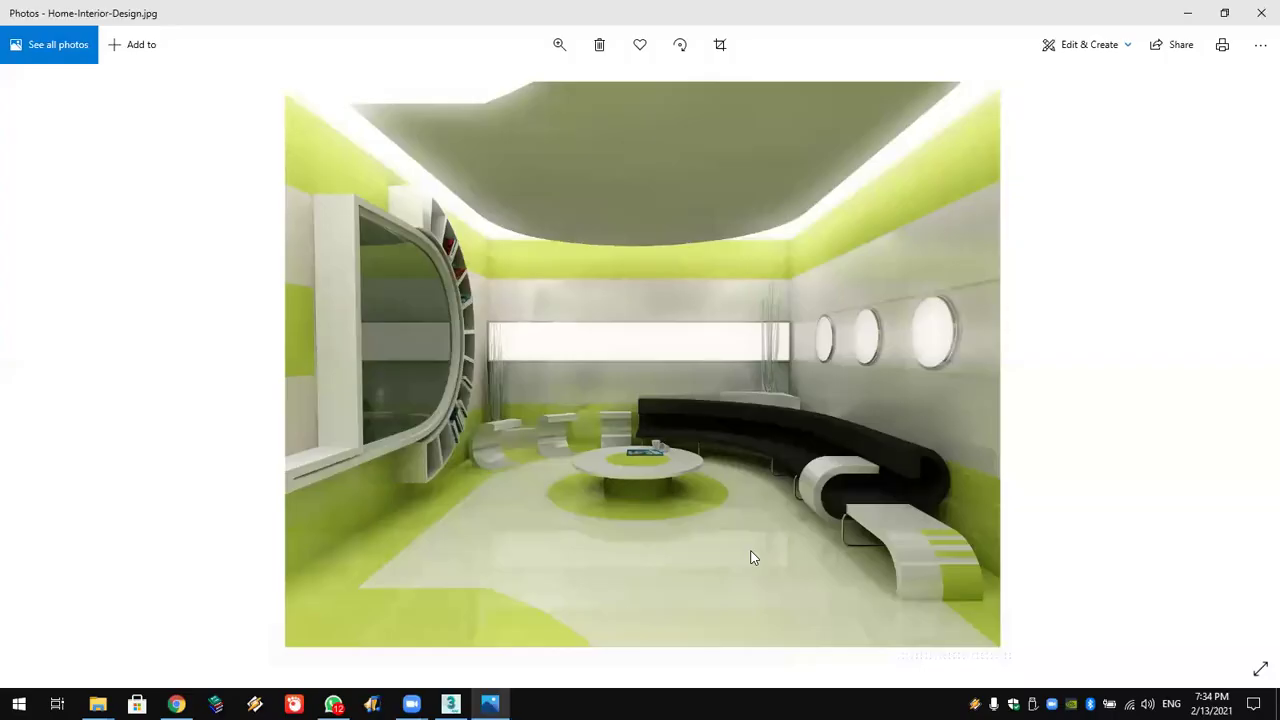